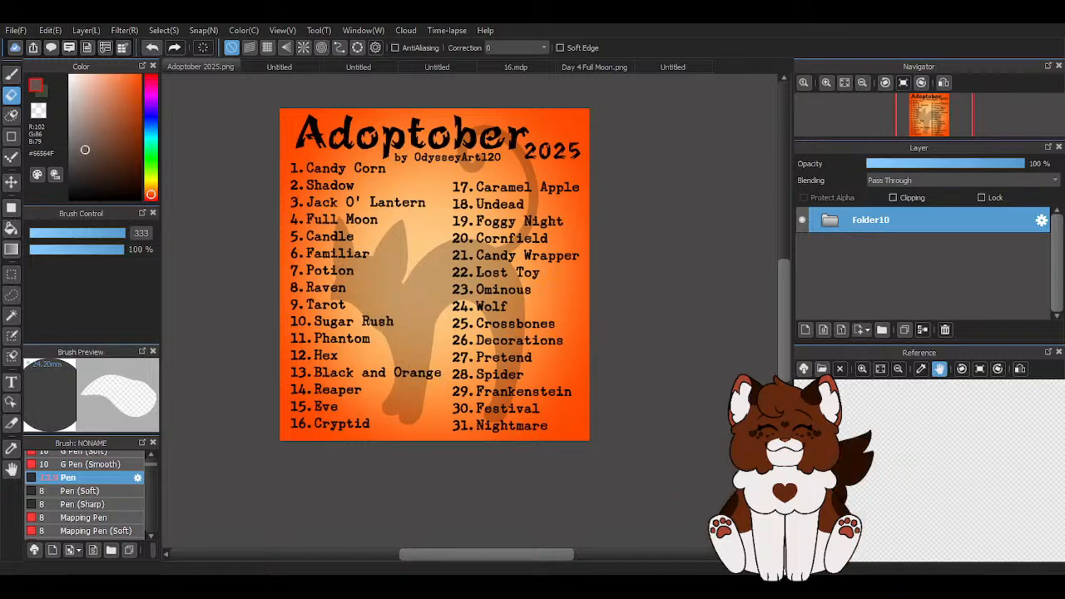
{"action": "scroll", "coordinate": [480, 280], "scroll_direction": "down", "scroll_amount": 1}
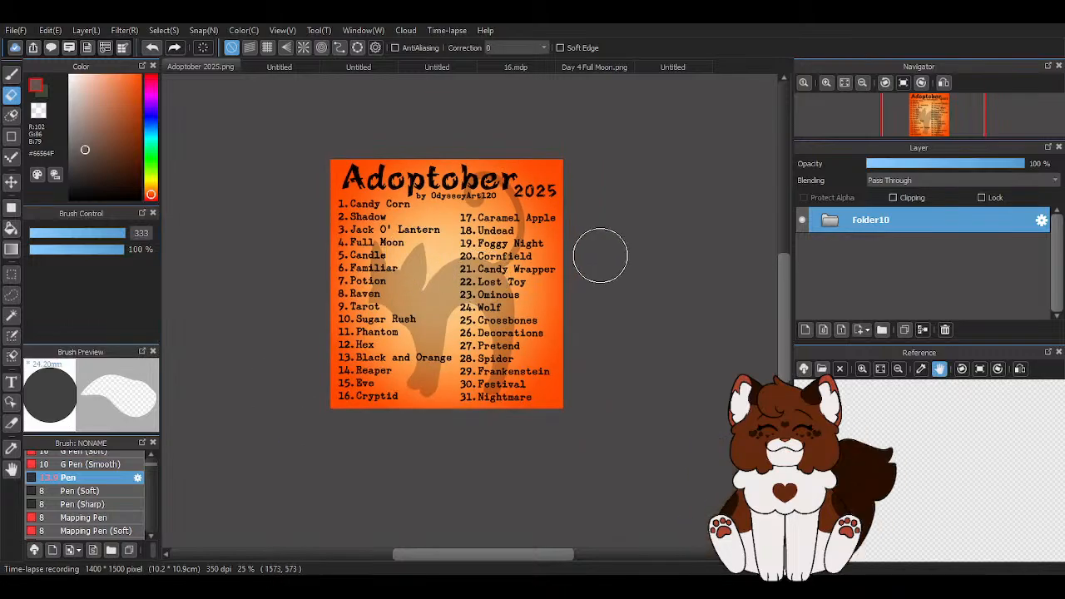
{"action": "scroll", "coordinate": [599, 250], "scroll_direction": "up", "scroll_amount": 1}
{"action": "scroll", "coordinate": [599, 250], "scroll_direction": "up", "scroll_amount": 1}
{"action": "scroll", "coordinate": [442, 205], "scroll_direction": "down", "scroll_amount": 1}
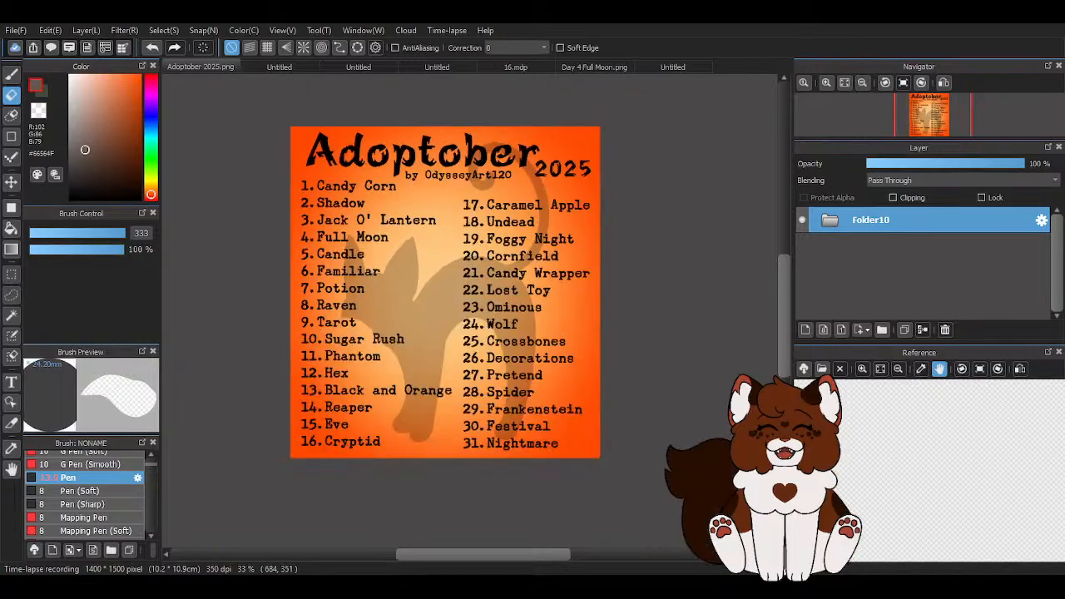
Set the brush to black, switch to the blank 1500 × 1200 canvas and choose the Pencil (Rough) brush
{"action": "key", "text": "b"}
{"action": "left_click", "coordinate": [90, 186]}
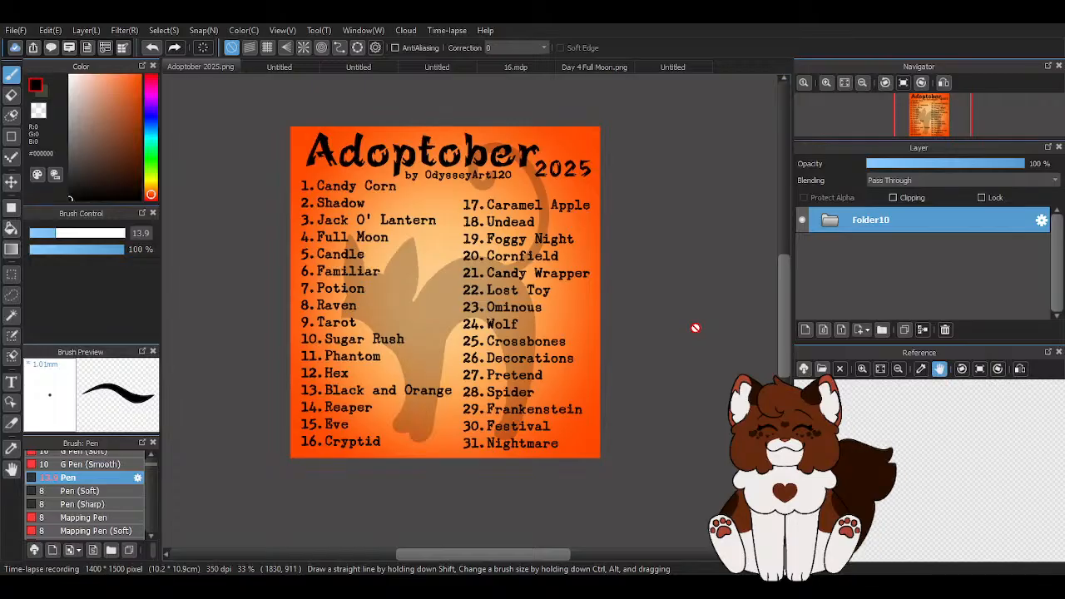
{"action": "left_click", "coordinate": [673, 64]}
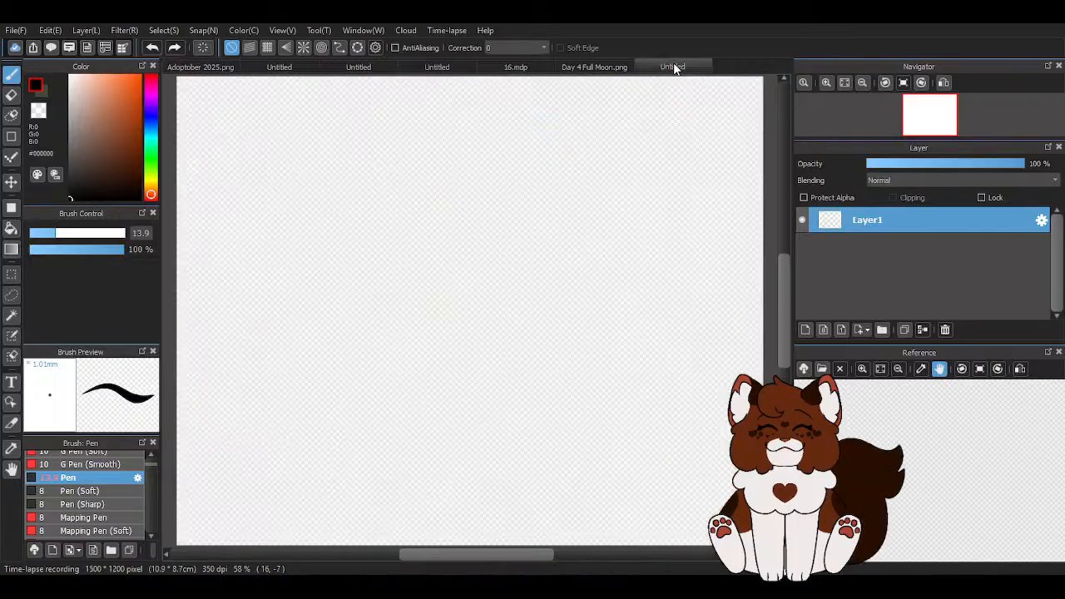
{"action": "scroll", "coordinate": [107, 499], "scroll_direction": "up", "scroll_amount": 3}
{"action": "left_click", "coordinate": [99, 472]}
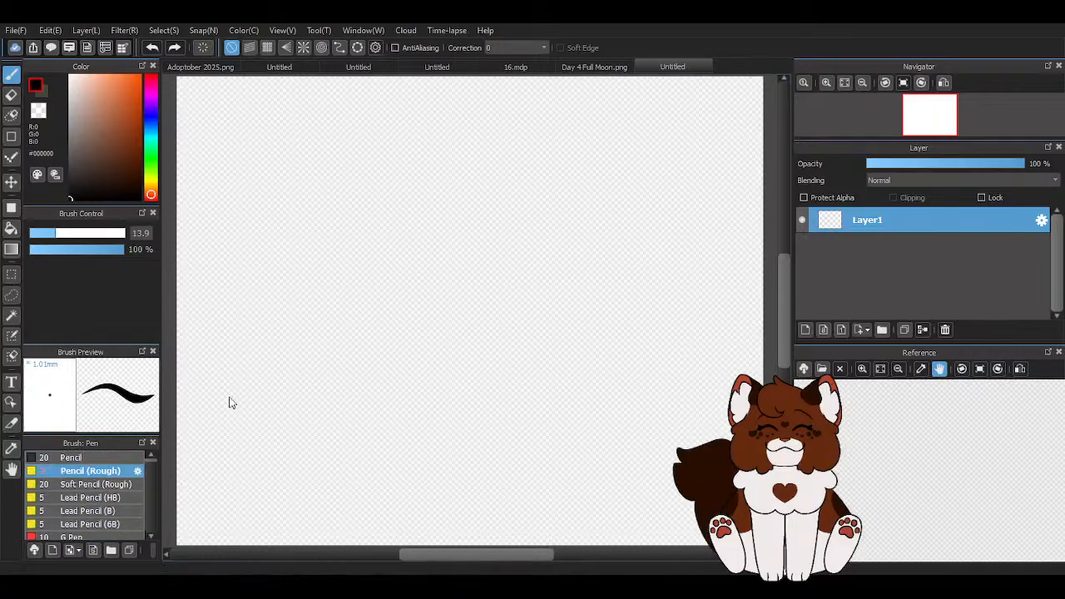
{"action": "scroll", "coordinate": [347, 287], "scroll_direction": "down", "scroll_amount": 3}
{"action": "scroll", "coordinate": [347, 286], "scroll_direction": "down", "scroll_amount": 2}
{"action": "mouse_move", "coordinate": [416, 275]}
{"action": "left_mouse_down"}
{"action": "mouse_move", "coordinate": [352, 350]}
{"action": "mouse_move", "coordinate": [433, 280]}
{"action": "mouse_move", "coordinate": [316, 278]}
{"action": "mouse_move", "coordinate": [369, 257]}
{"action": "mouse_move", "coordinate": [355, 294]}
{"action": "mouse_move", "coordinate": [441, 275]}
{"action": "mouse_move", "coordinate": [452, 290]}
{"action": "mouse_move", "coordinate": [383, 325]}
{"action": "mouse_move", "coordinate": [466, 242]}
{"action": "mouse_move", "coordinate": [392, 325]}
{"action": "mouse_move", "coordinate": [441, 266]}
{"action": "mouse_move", "coordinate": [383, 358]}
{"action": "mouse_move", "coordinate": [348, 313]}
{"action": "mouse_move", "coordinate": [333, 349]}
{"action": "mouse_move", "coordinate": [400, 308]}
{"action": "mouse_move", "coordinate": [450, 366]}
{"action": "mouse_move", "coordinate": [372, 370]}
{"action": "mouse_move", "coordinate": [399, 333]}
{"action": "mouse_move", "coordinate": [479, 366]}
{"action": "mouse_move", "coordinate": [461, 320]}
{"action": "mouse_move", "coordinate": [396, 354]}
{"action": "mouse_move", "coordinate": [330, 271]}
{"action": "left_mouse_up"}
{"action": "mouse_move", "coordinate": [364, 271]}
{"action": "left_mouse_down"}
{"action": "mouse_move", "coordinate": [296, 248]}
{"action": "mouse_move", "coordinate": [356, 349]}
{"action": "mouse_move", "coordinate": [416, 341]}
{"action": "left_mouse_up"}
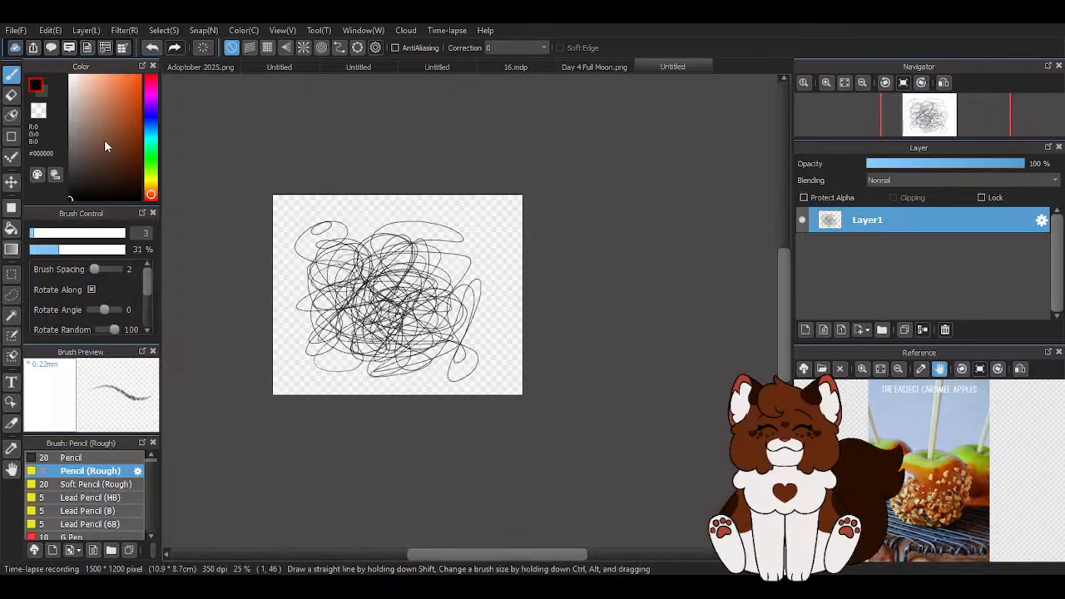
{"action": "left_click", "coordinate": [155, 52]}
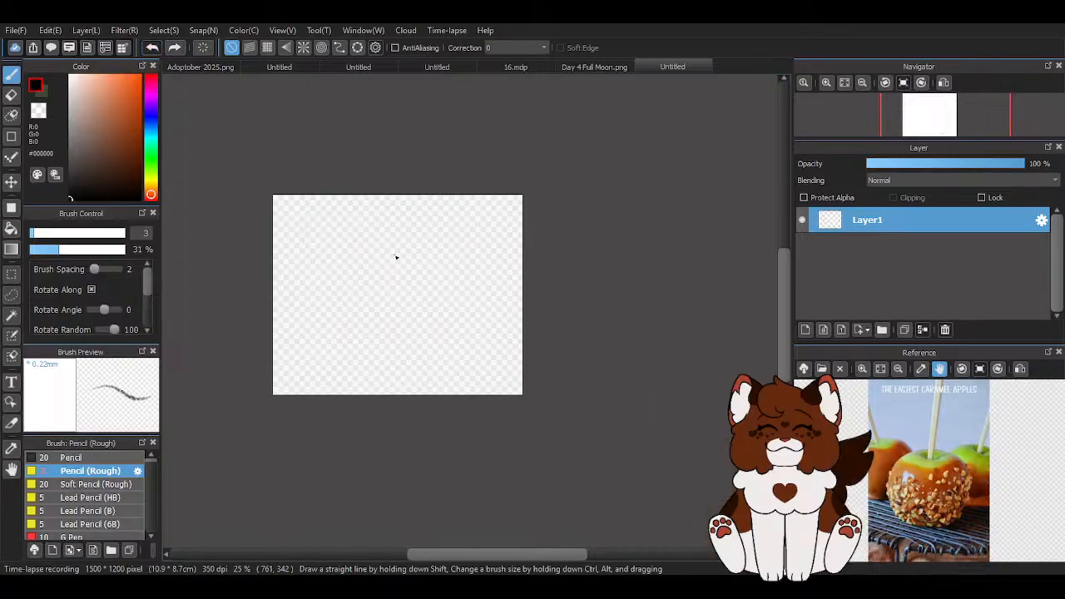
Sketch the upper arc of a large circle near the middle of the canvas
{"action": "scroll", "coordinate": [399, 255], "scroll_direction": "up", "scroll_amount": 3}
{"action": "scroll", "coordinate": [416, 203], "scroll_direction": "down", "scroll_amount": 3}
{"action": "scroll", "coordinate": [423, 203], "scroll_direction": "up", "scroll_amount": 3}
{"action": "left_click_drag", "start_coordinate": [368, 261], "coordinate": [412, 223]}
{"action": "mouse_move", "coordinate": [361, 258]}
{"action": "left_mouse_down"}
{"action": "mouse_move", "coordinate": [461, 227]}
{"action": "mouse_move", "coordinate": [521, 300]}
{"action": "left_mouse_up"}
{"action": "mouse_move", "coordinate": [398, 230]}
{"action": "left_mouse_down"}
{"action": "mouse_move", "coordinate": [384, 277]}
{"action": "mouse_move", "coordinate": [348, 332]}
{"action": "left_mouse_up"}
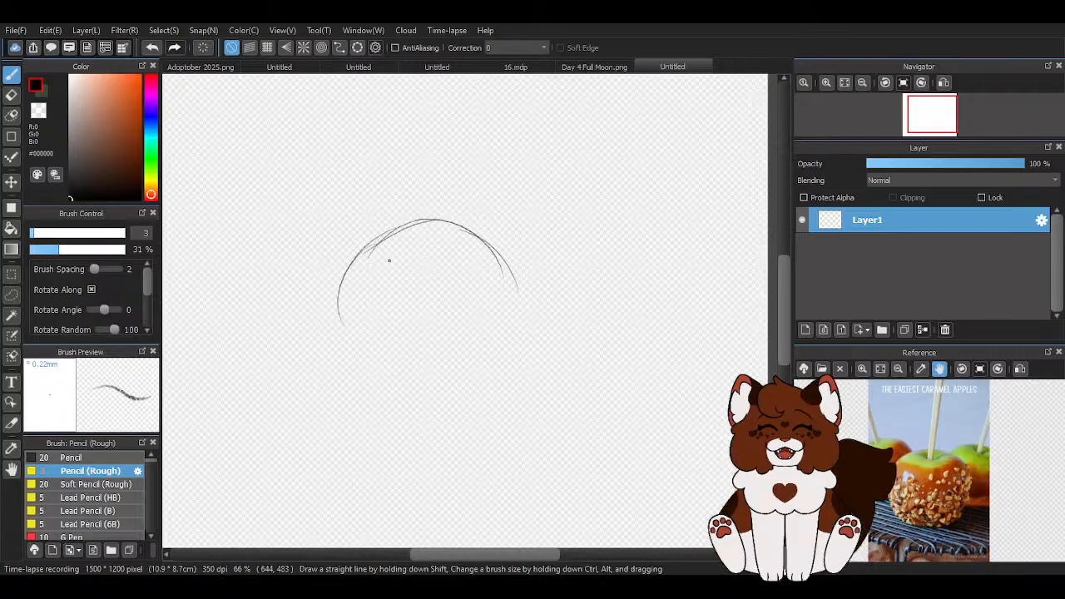
{"action": "scroll", "coordinate": [452, 251], "scroll_direction": "down", "scroll_amount": 3}
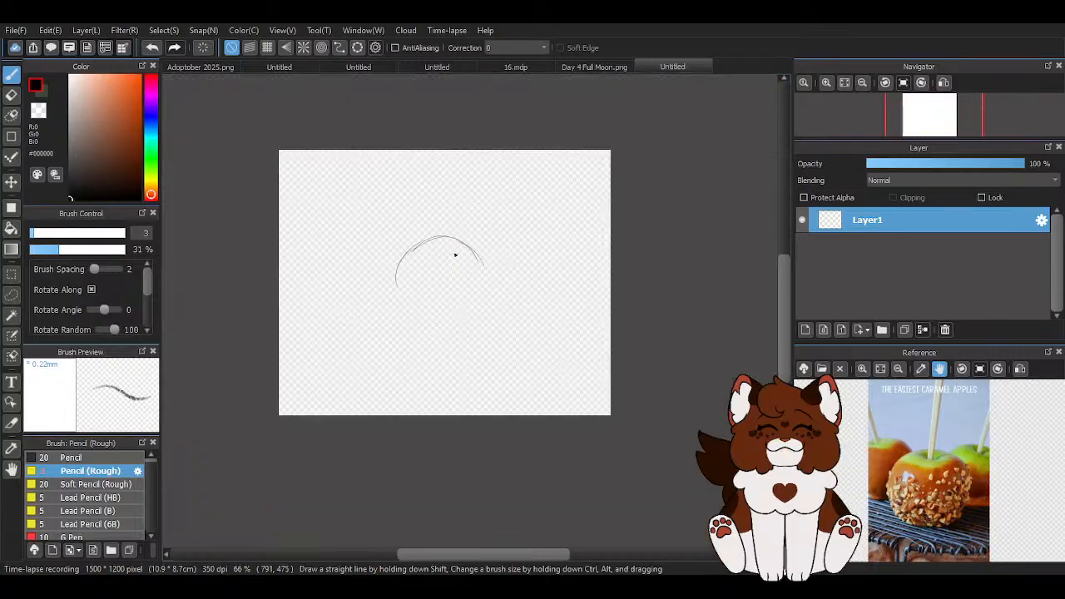
Complete the large circle with overlapping strokes around its sides and bottom
{"action": "scroll", "coordinate": [453, 251], "scroll_direction": "up", "scroll_amount": 3}
{"action": "left_click_drag", "start_coordinate": [482, 200], "coordinate": [541, 291]}
{"action": "mouse_move", "coordinate": [516, 236]}
{"action": "left_mouse_down"}
{"action": "mouse_move", "coordinate": [530, 333]}
{"action": "mouse_move", "coordinate": [513, 335]}
{"action": "left_mouse_up"}
{"action": "mouse_move", "coordinate": [361, 260]}
{"action": "left_mouse_down"}
{"action": "mouse_move", "coordinate": [396, 325]}
{"action": "mouse_move", "coordinate": [355, 302]}
{"action": "mouse_move", "coordinate": [384, 296]}
{"action": "mouse_move", "coordinate": [457, 360]}
{"action": "mouse_move", "coordinate": [387, 329]}
{"action": "mouse_move", "coordinate": [507, 336]}
{"action": "left_mouse_up"}
{"action": "left_click_drag", "start_coordinate": [517, 242], "coordinate": [509, 340]}
{"action": "left_click_drag", "start_coordinate": [487, 206], "coordinate": [536, 318]}
{"action": "mouse_move", "coordinate": [496, 221]}
{"action": "left_mouse_down"}
{"action": "mouse_move", "coordinate": [532, 278]}
{"action": "mouse_move", "coordinate": [507, 340]}
{"action": "left_mouse_up"}
{"action": "left_click_drag", "start_coordinate": [407, 197], "coordinate": [353, 291]}
{"action": "mouse_move", "coordinate": [356, 254]}
{"action": "left_mouse_down"}
{"action": "mouse_move", "coordinate": [391, 333]}
{"action": "mouse_move", "coordinate": [511, 350]}
{"action": "left_mouse_up"}
{"action": "left_click_drag", "start_coordinate": [541, 275], "coordinate": [529, 328]}
{"action": "left_click_drag", "start_coordinate": [436, 183], "coordinate": [521, 246]}
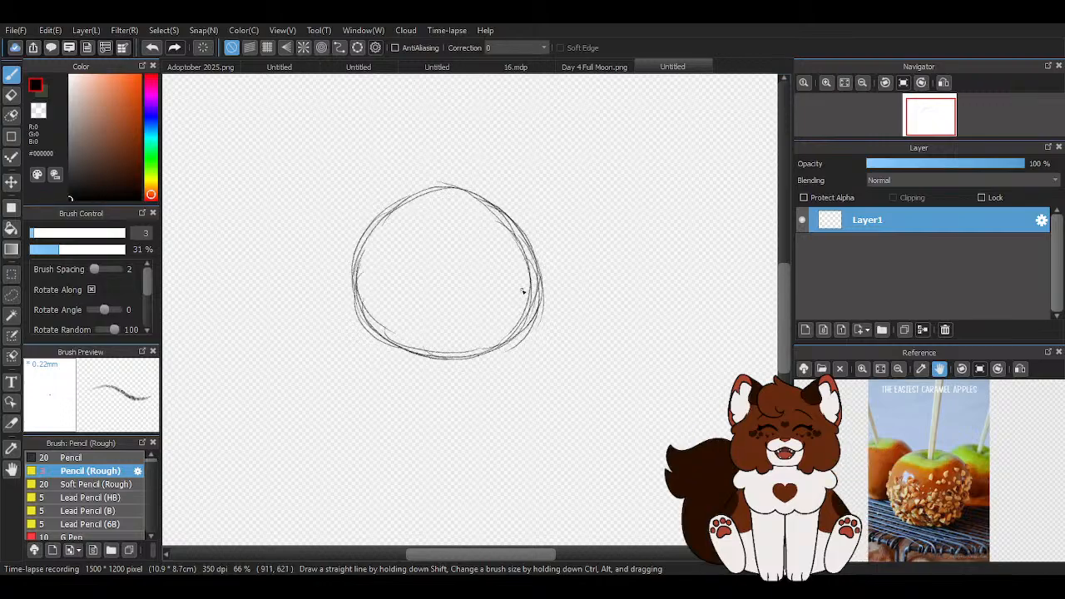
{"action": "left_click_drag", "start_coordinate": [470, 208], "coordinate": [530, 304]}
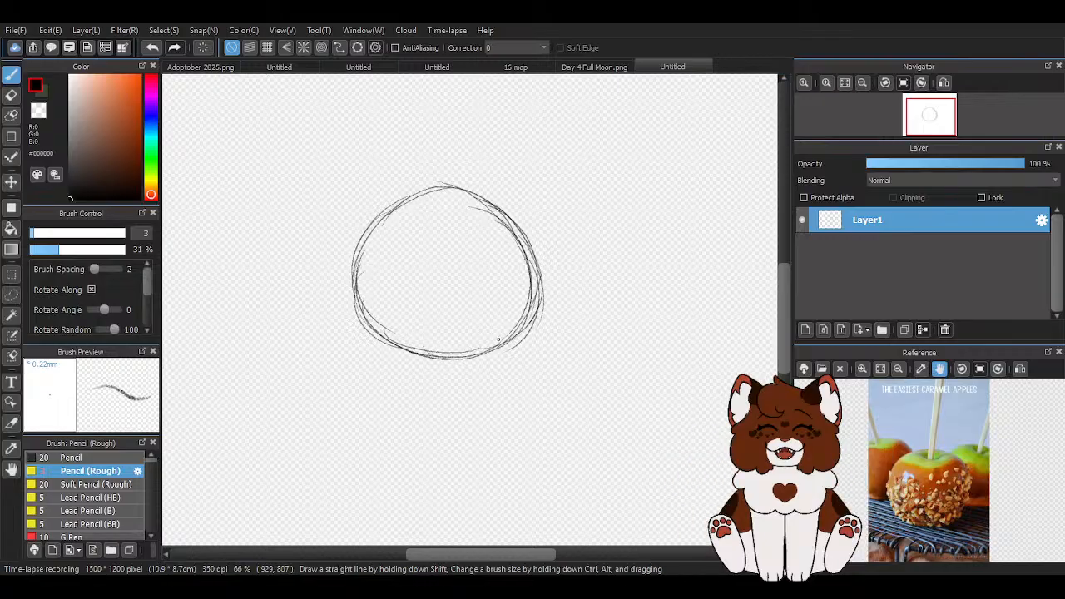
Try sketching a leg curve inside the circle with a paw extending past its lower edge
{"action": "scroll", "coordinate": [499, 340], "scroll_direction": "up", "scroll_amount": 4}
{"action": "mouse_move", "coordinate": [436, 194]}
{"action": "left_mouse_down"}
{"action": "mouse_move", "coordinate": [512, 184]}
{"action": "mouse_move", "coordinate": [404, 316]}
{"action": "left_mouse_up"}
{"action": "mouse_move", "coordinate": [403, 241]}
{"action": "left_mouse_down"}
{"action": "mouse_move", "coordinate": [429, 349]}
{"action": "mouse_move", "coordinate": [448, 370]}
{"action": "mouse_move", "coordinate": [406, 390]}
{"action": "mouse_move", "coordinate": [419, 406]}
{"action": "left_mouse_up"}
{"action": "left_click_drag", "start_coordinate": [453, 372], "coordinate": [423, 402]}
{"action": "mouse_move", "coordinate": [432, 356]}
{"action": "left_mouse_down"}
{"action": "mouse_move", "coordinate": [443, 391]}
{"action": "mouse_move", "coordinate": [433, 410]}
{"action": "mouse_move", "coordinate": [522, 405]}
{"action": "left_mouse_up"}
{"action": "left_click_drag", "start_coordinate": [416, 409], "coordinate": [521, 408]}
{"action": "mouse_move", "coordinate": [448, 413]}
{"action": "left_mouse_down"}
{"action": "mouse_move", "coordinate": [531, 409]}
{"action": "mouse_move", "coordinate": [534, 390]}
{"action": "left_mouse_up"}
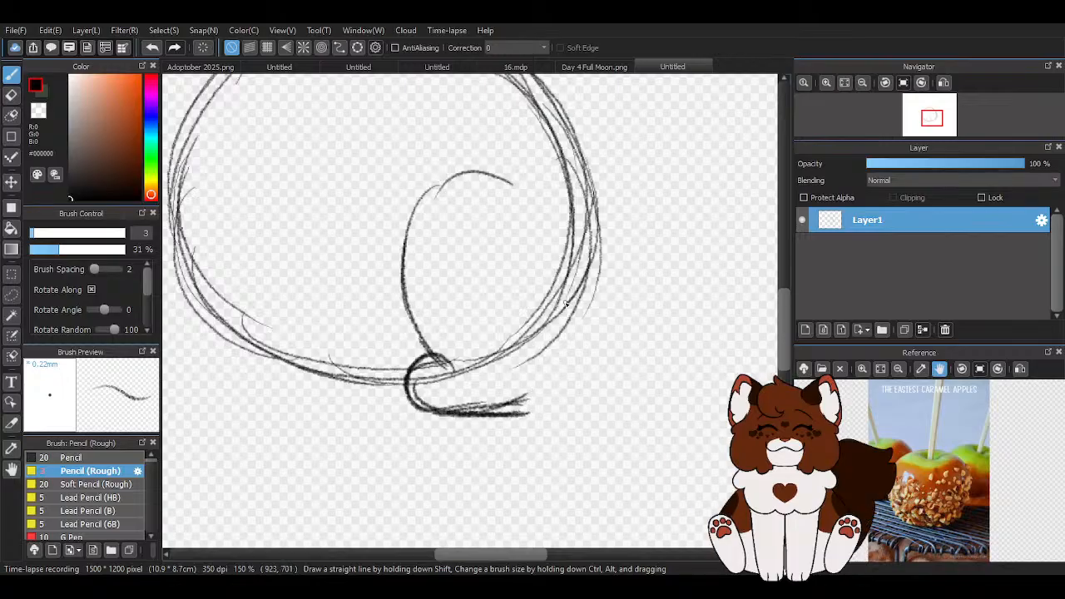
Undo the leg and paw strokes, keeping only the large circle
{"action": "scroll", "coordinate": [562, 300], "scroll_direction": "down", "scroll_amount": 2}
{"action": "left_click", "coordinate": [151, 48]}
{"action": "left_click", "coordinate": [151, 48]}
{"action": "left_click", "coordinate": [151, 48]}
{"action": "left_click", "coordinate": [152, 47]}
{"action": "left_click", "coordinate": [152, 47]}
{"action": "left_click", "coordinate": [151, 48]}
{"action": "left_click", "coordinate": [152, 47]}
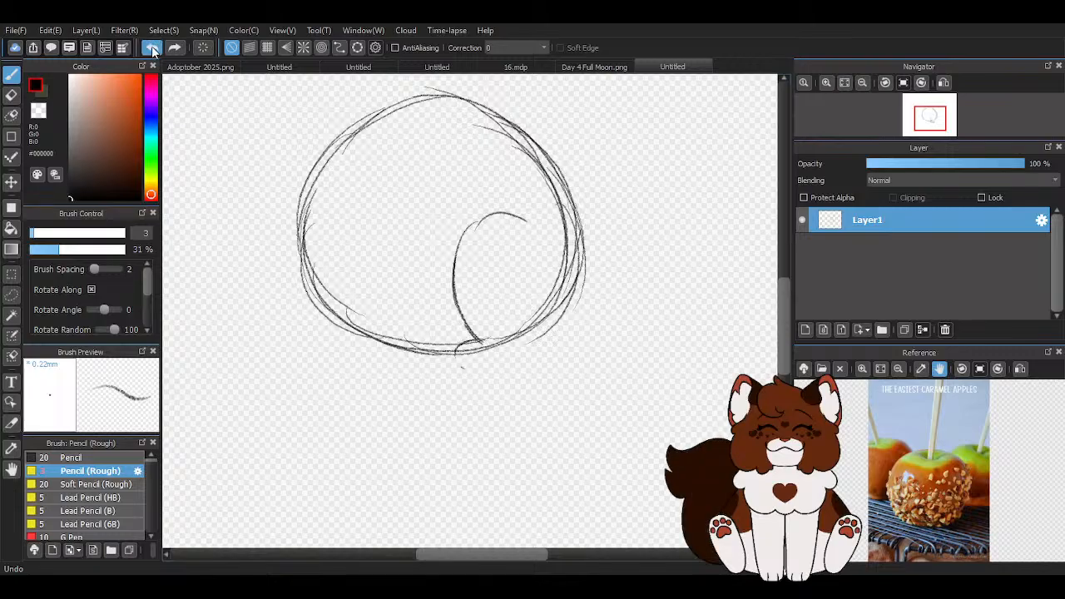
{"action": "left_click", "coordinate": [152, 47]}
{"action": "left_click", "coordinate": [151, 48]}
{"action": "left_click", "coordinate": [152, 48]}
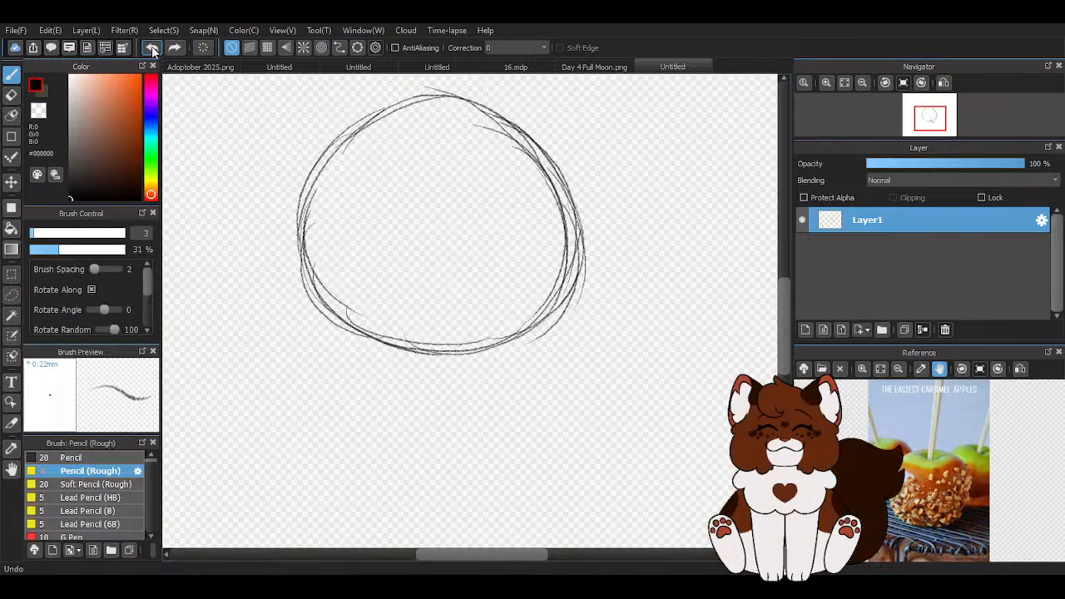
Erase the whole circle sketch with the eraser enlarged to 261 px
{"action": "scroll", "coordinate": [429, 249], "scroll_direction": "down", "scroll_amount": 5}
{"action": "scroll", "coordinate": [434, 231], "scroll_direction": "up", "scroll_amount": 2}
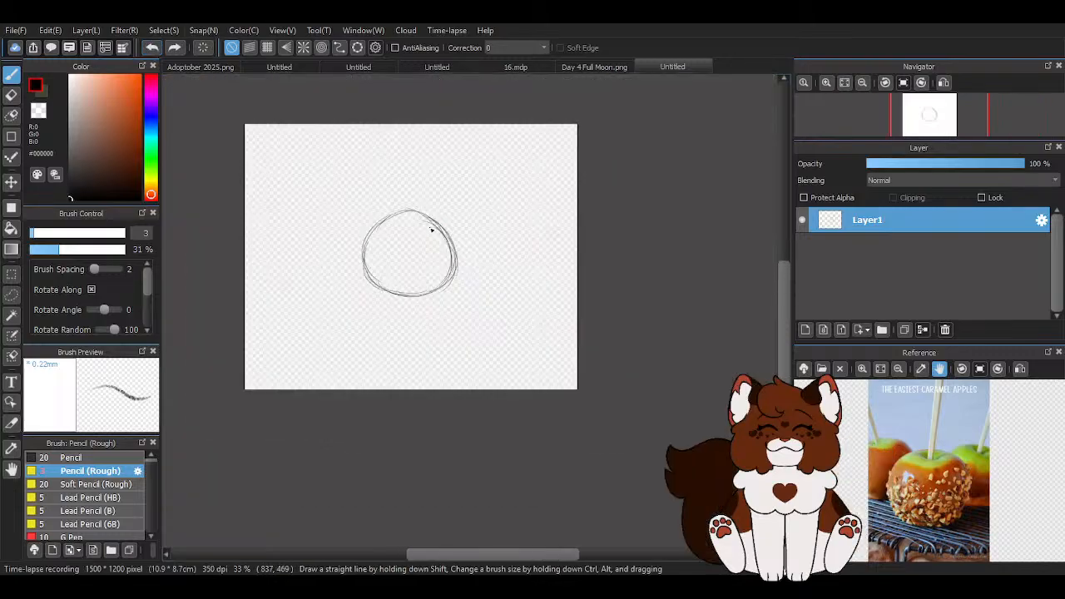
{"action": "scroll", "coordinate": [400, 208], "scroll_direction": "up", "scroll_amount": 3}
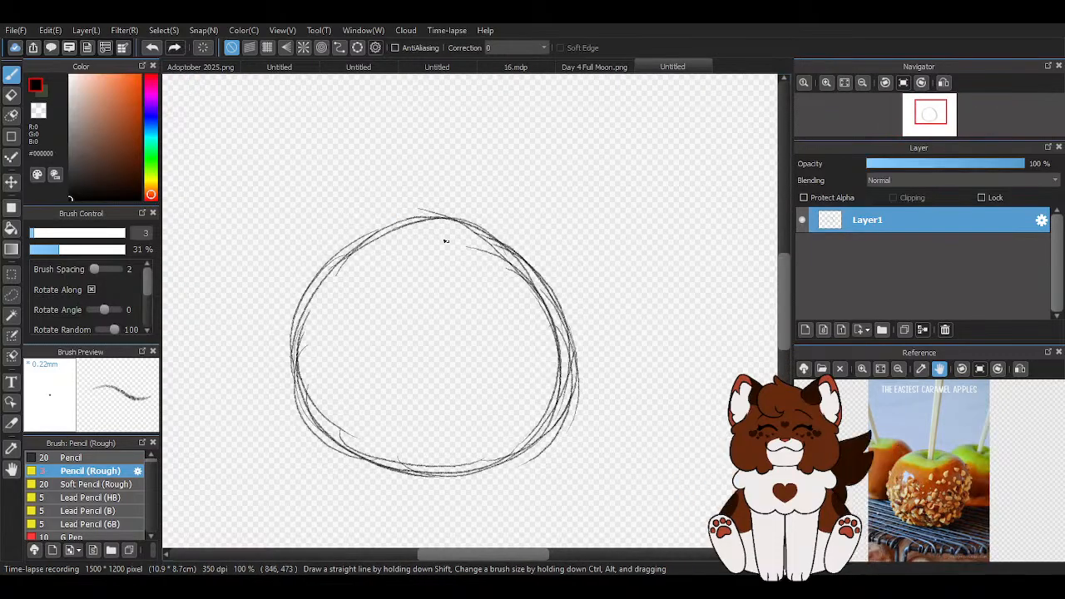
{"action": "scroll", "coordinate": [335, 163], "scroll_direction": "down", "scroll_amount": 3}
{"action": "key", "text": "e"}
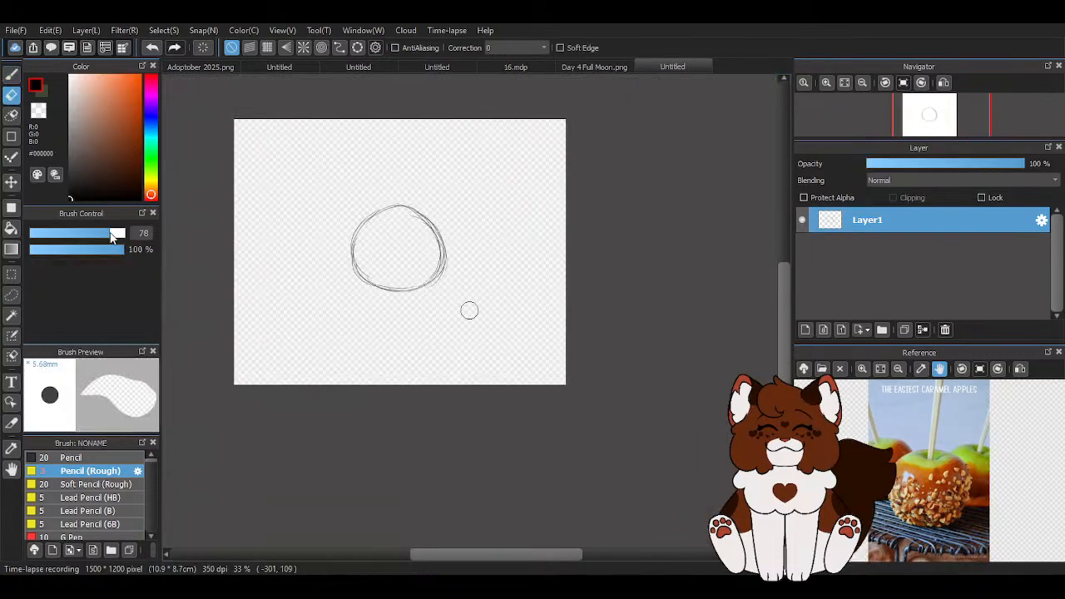
{"action": "mouse_move", "coordinate": [417, 281]}
{"action": "left_mouse_down"}
{"action": "mouse_move", "coordinate": [391, 222]}
{"action": "mouse_move", "coordinate": [316, 233]}
{"action": "left_mouse_up"}
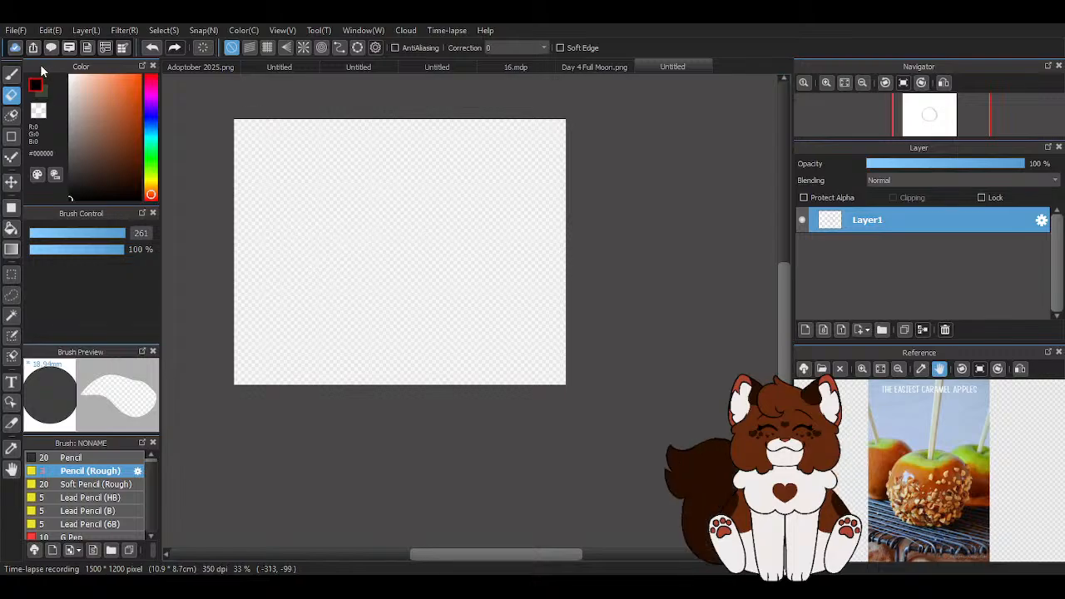
Sketch a small, slightly flattened circle for the head in the canvas's upper-left area with the pencil brush
{"action": "left_click", "coordinate": [17, 79]}
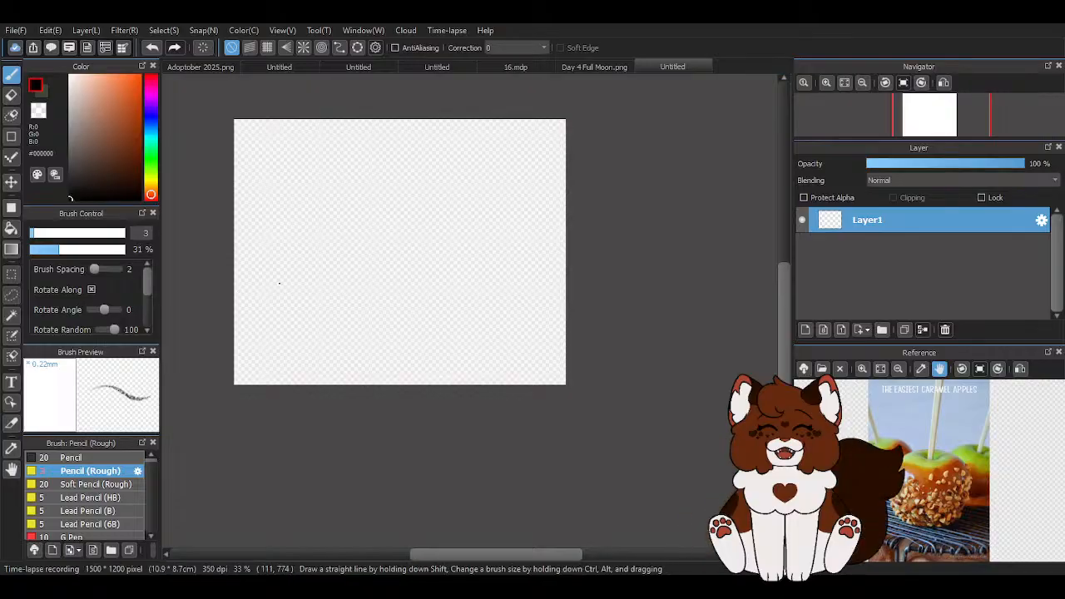
{"action": "scroll", "coordinate": [366, 258], "scroll_direction": "up", "scroll_amount": 2}
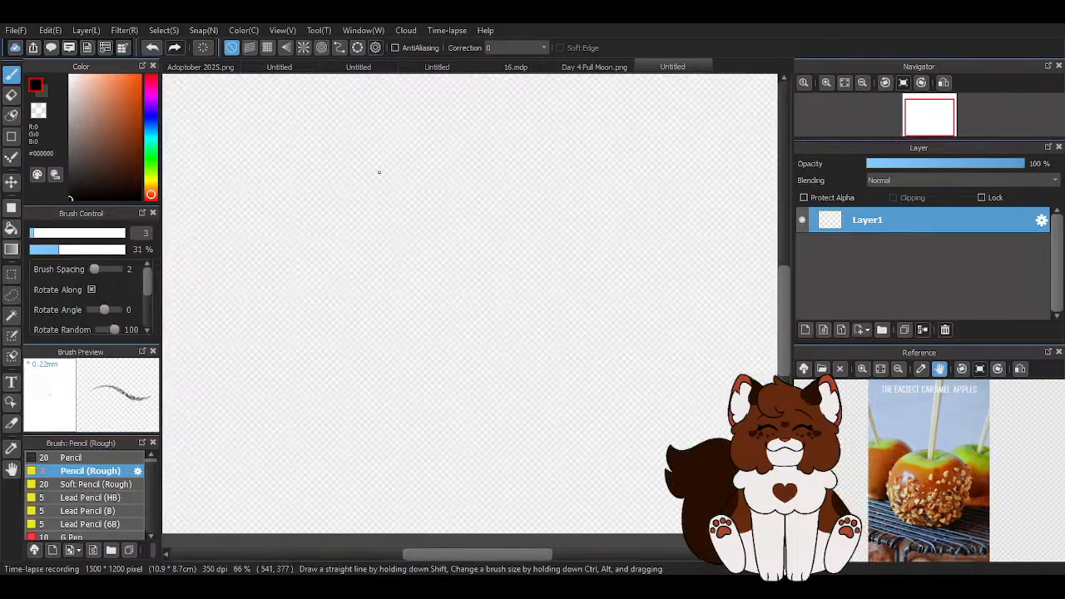
{"action": "scroll", "coordinate": [381, 172], "scroll_direction": "up", "scroll_amount": 2}
{"action": "mouse_move", "coordinate": [447, 155]}
{"action": "left_mouse_down"}
{"action": "mouse_move", "coordinate": [354, 177]}
{"action": "mouse_move", "coordinate": [329, 198]}
{"action": "left_mouse_up"}
{"action": "mouse_move", "coordinate": [358, 165]}
{"action": "left_mouse_down"}
{"action": "mouse_move", "coordinate": [345, 248]}
{"action": "mouse_move", "coordinate": [450, 258]}
{"action": "mouse_move", "coordinate": [466, 188]}
{"action": "mouse_move", "coordinate": [450, 163]}
{"action": "mouse_move", "coordinate": [470, 254]}
{"action": "left_mouse_up"}
{"action": "mouse_move", "coordinate": [392, 270]}
{"action": "left_mouse_down"}
{"action": "mouse_move", "coordinate": [463, 207]}
{"action": "mouse_move", "coordinate": [440, 162]}
{"action": "mouse_move", "coordinate": [493, 186]}
{"action": "mouse_move", "coordinate": [427, 306]}
{"action": "left_mouse_up"}
{"action": "scroll", "coordinate": [408, 146], "scroll_direction": "up", "scroll_amount": 1}
{"action": "mouse_move", "coordinate": [376, 158]}
{"action": "left_mouse_down"}
{"action": "mouse_move", "coordinate": [306, 235]}
{"action": "mouse_move", "coordinate": [304, 263]}
{"action": "mouse_move", "coordinate": [418, 313]}
{"action": "mouse_move", "coordinate": [362, 304]}
{"action": "mouse_move", "coordinate": [490, 294]}
{"action": "mouse_move", "coordinate": [495, 201]}
{"action": "mouse_move", "coordinate": [481, 293]}
{"action": "left_mouse_up"}
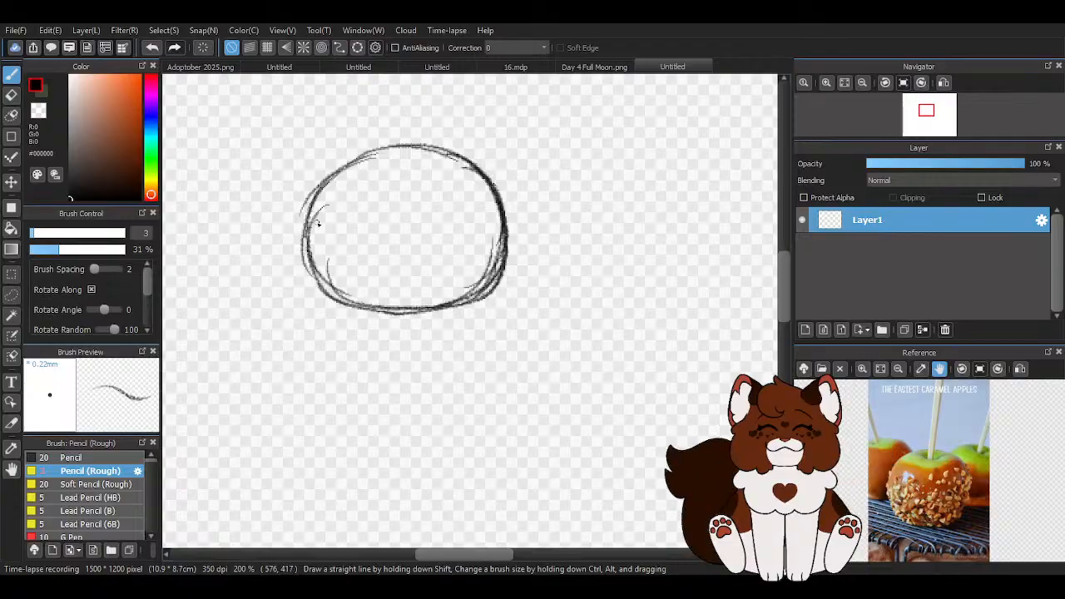
{"action": "scroll", "coordinate": [314, 228], "scroll_direction": "down", "scroll_amount": 2}
Add a new layer and sketch the curved back, rump and belly line below the head circle
{"action": "left_click", "coordinate": [822, 329]}
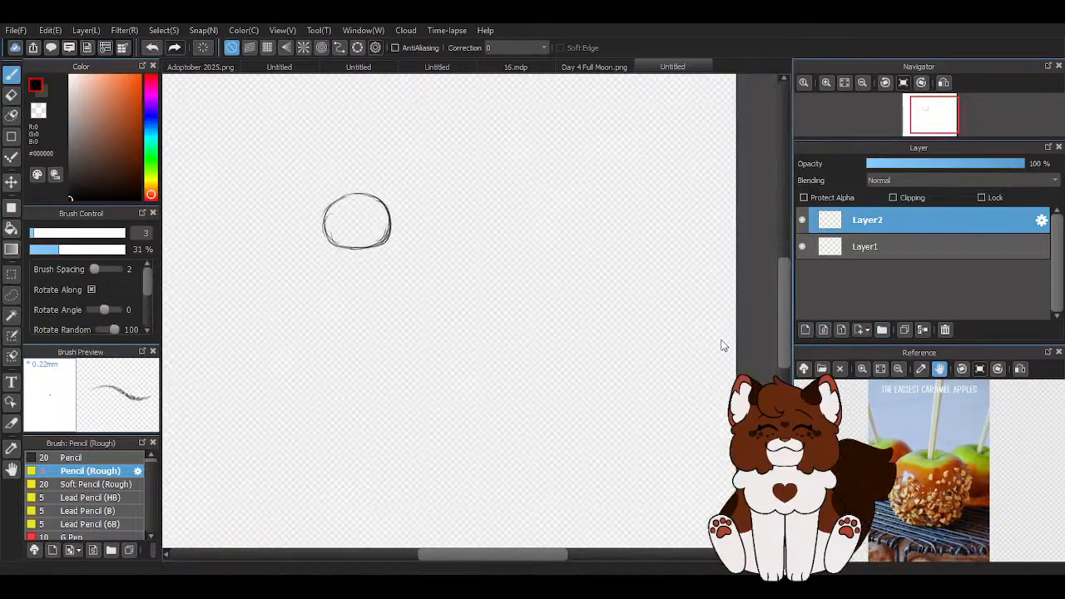
{"action": "scroll", "coordinate": [427, 332], "scroll_direction": "up", "scroll_amount": 1}
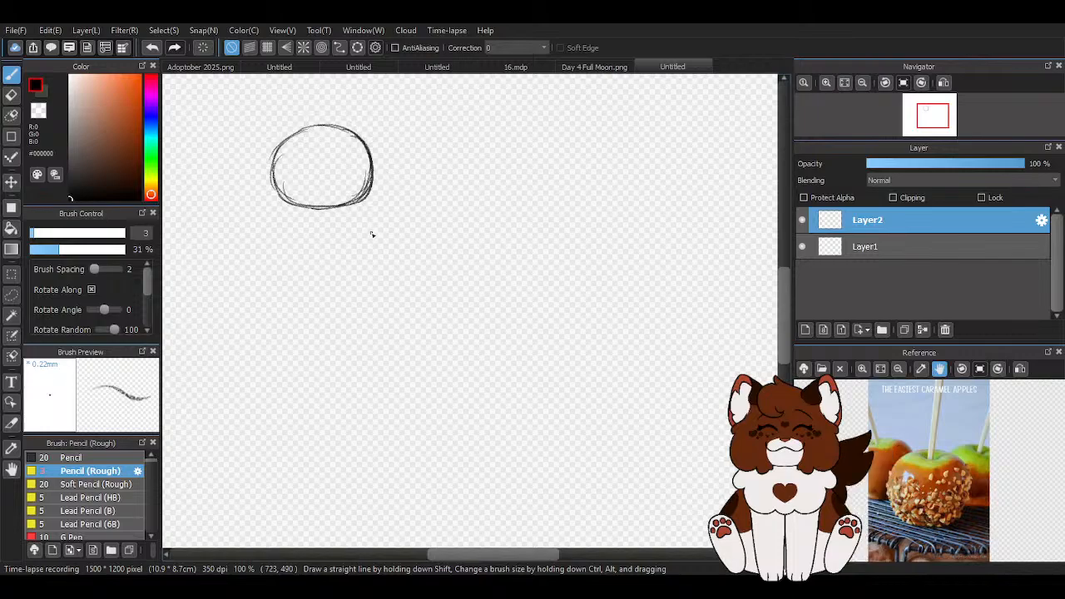
{"action": "mouse_move", "coordinate": [377, 215]}
{"action": "left_mouse_down"}
{"action": "mouse_move", "coordinate": [464, 257]}
{"action": "mouse_move", "coordinate": [491, 290]}
{"action": "left_mouse_up"}
{"action": "mouse_move", "coordinate": [441, 233]}
{"action": "left_mouse_down"}
{"action": "mouse_move", "coordinate": [492, 307]}
{"action": "mouse_move", "coordinate": [488, 323]}
{"action": "left_mouse_up"}
{"action": "left_click_drag", "start_coordinate": [441, 234], "coordinate": [470, 362]}
{"action": "mouse_move", "coordinate": [376, 221]}
{"action": "left_mouse_down"}
{"action": "mouse_move", "coordinate": [491, 296]}
{"action": "mouse_move", "coordinate": [474, 349]}
{"action": "left_mouse_up"}
{"action": "left_click_drag", "start_coordinate": [495, 258], "coordinate": [469, 389]}
{"action": "mouse_move", "coordinate": [497, 322]}
{"action": "left_mouse_down"}
{"action": "mouse_move", "coordinate": [447, 400]}
{"action": "mouse_move", "coordinate": [394, 403]}
{"action": "left_mouse_up"}
{"action": "mouse_move", "coordinate": [323, 385]}
{"action": "left_mouse_down"}
{"action": "mouse_move", "coordinate": [462, 394]}
{"action": "mouse_move", "coordinate": [445, 404]}
{"action": "left_mouse_up"}
{"action": "scroll", "coordinate": [557, 316], "scroll_direction": "down", "scroll_amount": 1}
{"action": "scroll", "coordinate": [496, 333], "scroll_direction": "up", "scroll_amount": 1}
{"action": "scroll", "coordinate": [707, 287], "scroll_direction": "down", "scroll_amount": 1}
Add another layer and sketch the front edge of the near front leg below the head
{"action": "left_click", "coordinate": [815, 332]}
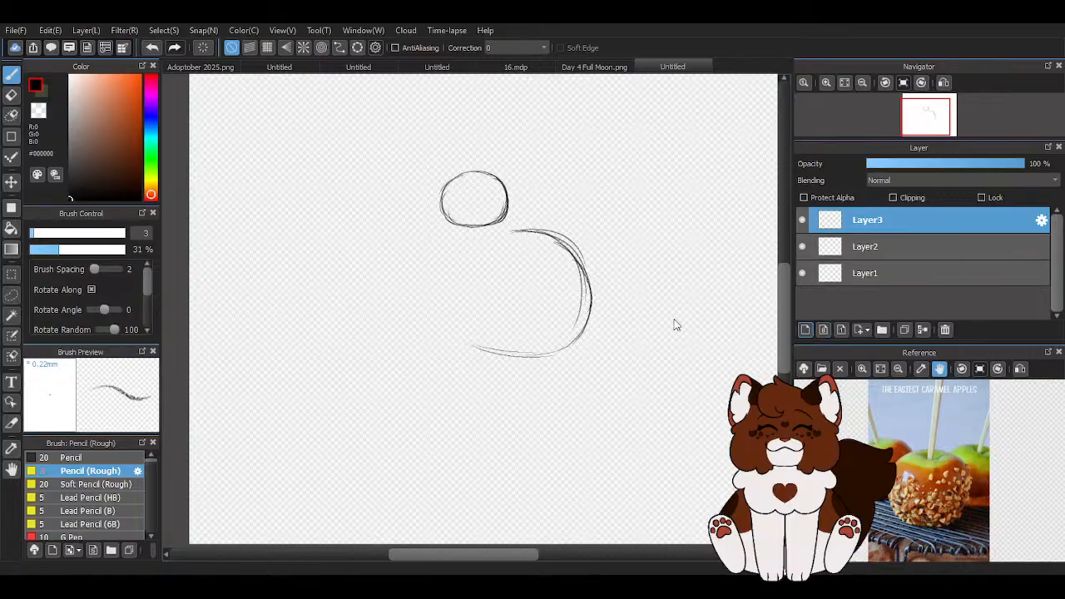
{"action": "scroll", "coordinate": [645, 326], "scroll_direction": "up", "scroll_amount": 2}
{"action": "scroll", "coordinate": [500, 238], "scroll_direction": "down", "scroll_amount": 2}
{"action": "scroll", "coordinate": [433, 210], "scroll_direction": "up", "scroll_amount": 1}
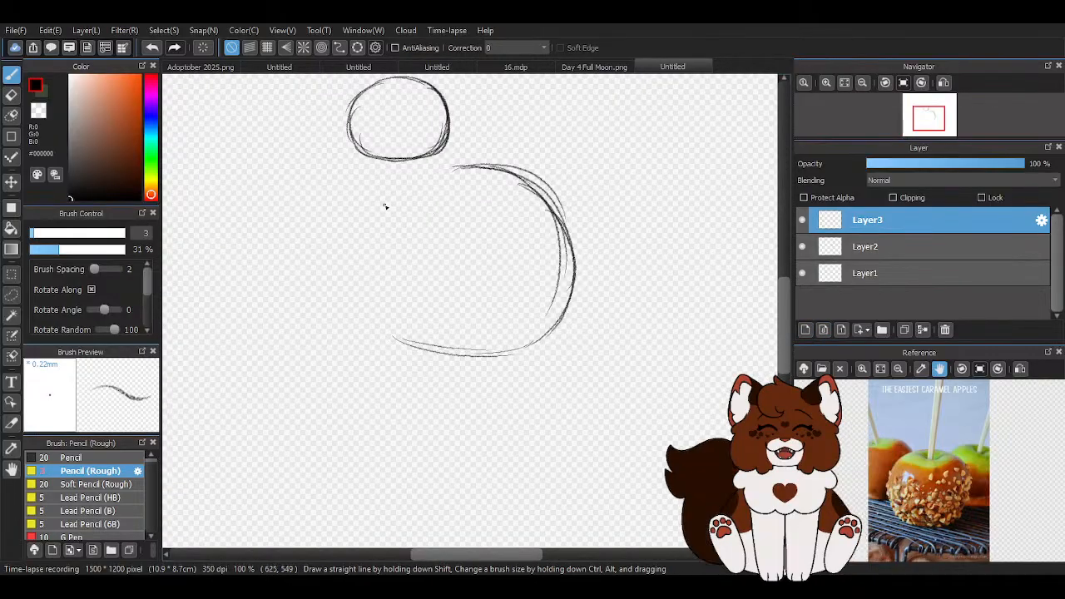
{"action": "left_click_drag", "start_coordinate": [388, 228], "coordinate": [394, 329]}
{"action": "left_click_drag", "start_coordinate": [397, 273], "coordinate": [394, 338]}
{"action": "left_click_drag", "start_coordinate": [397, 292], "coordinate": [394, 333]}
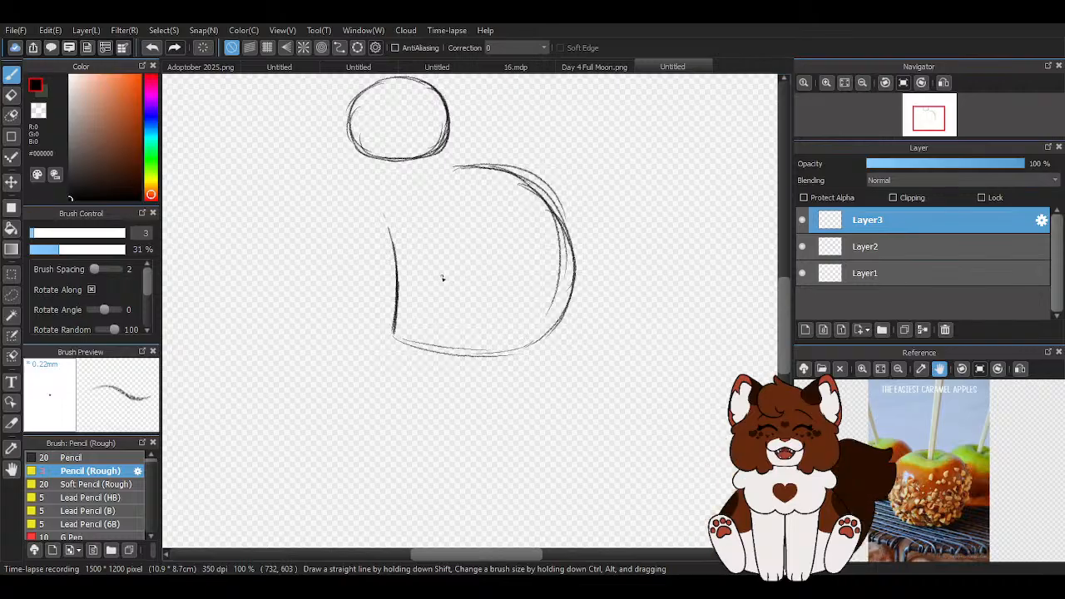
Sketch the near front leg's back edge and a rounded paw joining both sides of the leg
{"action": "left_click_drag", "start_coordinate": [457, 237], "coordinate": [430, 345]}
{"action": "scroll", "coordinate": [405, 339], "scroll_direction": "up", "scroll_amount": 1}
{"action": "mouse_move", "coordinate": [380, 290]}
{"action": "left_mouse_down"}
{"action": "mouse_move", "coordinate": [362, 341]}
{"action": "mouse_move", "coordinate": [372, 329]}
{"action": "mouse_move", "coordinate": [388, 373]}
{"action": "mouse_move", "coordinate": [368, 357]}
{"action": "mouse_move", "coordinate": [427, 375]}
{"action": "left_mouse_up"}
{"action": "mouse_move", "coordinate": [383, 370]}
{"action": "left_mouse_down"}
{"action": "mouse_move", "coordinate": [407, 362]}
{"action": "mouse_move", "coordinate": [451, 373]}
{"action": "mouse_move", "coordinate": [476, 291]}
{"action": "left_mouse_up"}
{"action": "left_click_drag", "start_coordinate": [456, 348], "coordinate": [508, 192]}
{"action": "mouse_move", "coordinate": [449, 366]}
{"action": "left_mouse_down"}
{"action": "mouse_move", "coordinate": [504, 199]}
{"action": "mouse_move", "coordinate": [503, 158]}
{"action": "mouse_move", "coordinate": [501, 183]}
{"action": "left_mouse_up"}
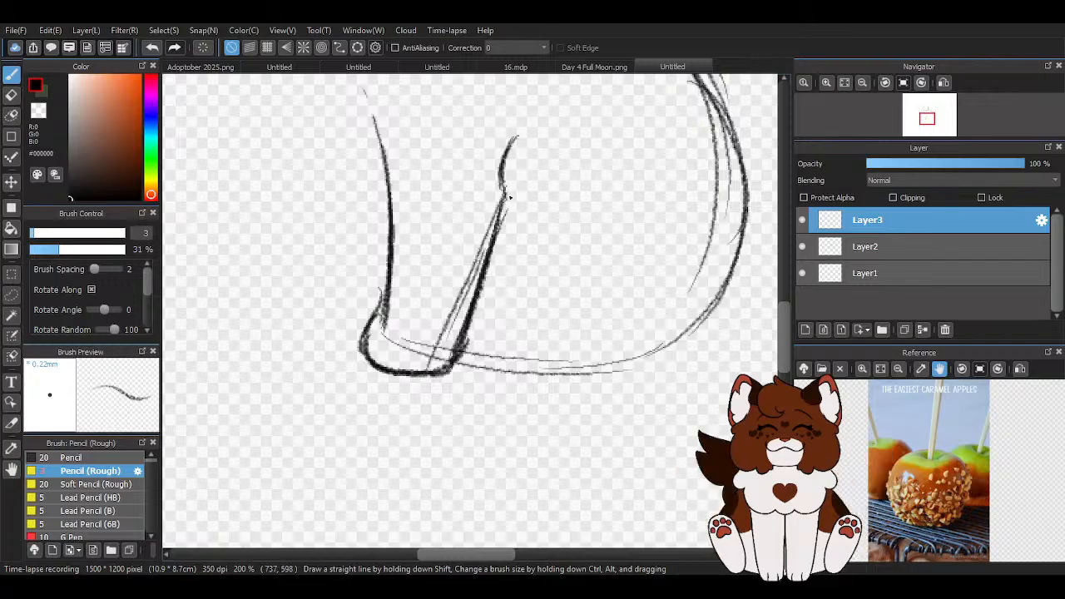
Draw the toe lines on the near front paw and clean up stray pencil marks with the transparent colour
{"action": "mouse_move", "coordinate": [430, 342]}
{"action": "left_mouse_down"}
{"action": "mouse_move", "coordinate": [384, 339]}
{"action": "mouse_move", "coordinate": [398, 372]}
{"action": "left_mouse_up"}
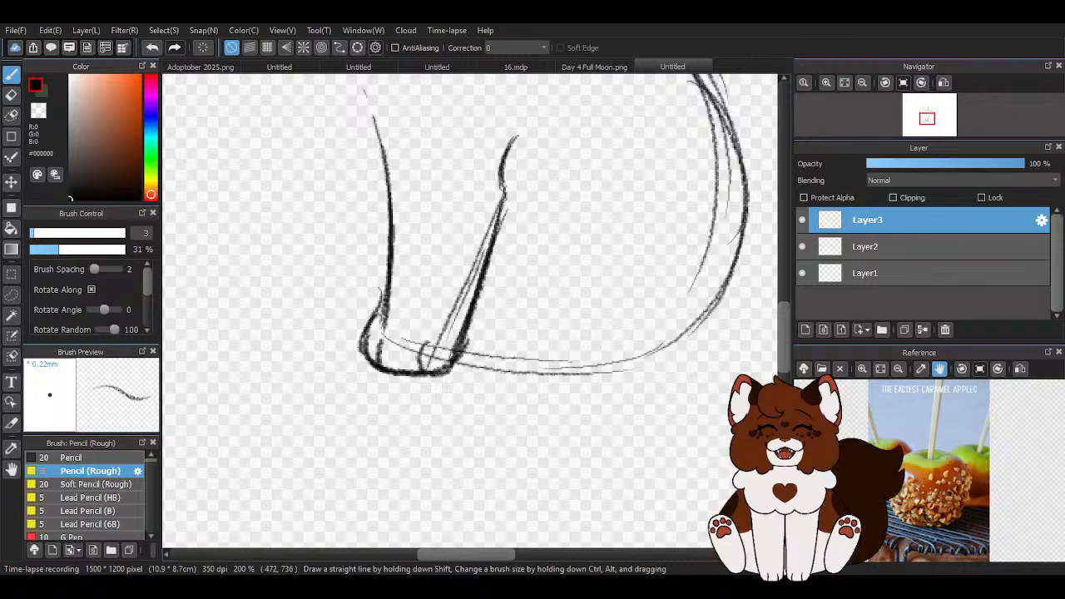
{"action": "scroll", "coordinate": [412, 375], "scroll_direction": "up", "scroll_amount": 2}
{"action": "left_click_drag", "start_coordinate": [353, 307], "coordinate": [351, 360]}
{"action": "key", "text": "z"}
{"action": "mouse_move", "coordinate": [393, 281]}
{"action": "left_mouse_down"}
{"action": "mouse_move", "coordinate": [347, 262]}
{"action": "mouse_move", "coordinate": [367, 262]}
{"action": "mouse_move", "coordinate": [376, 239]}
{"action": "mouse_move", "coordinate": [379, 274]}
{"action": "left_mouse_up"}
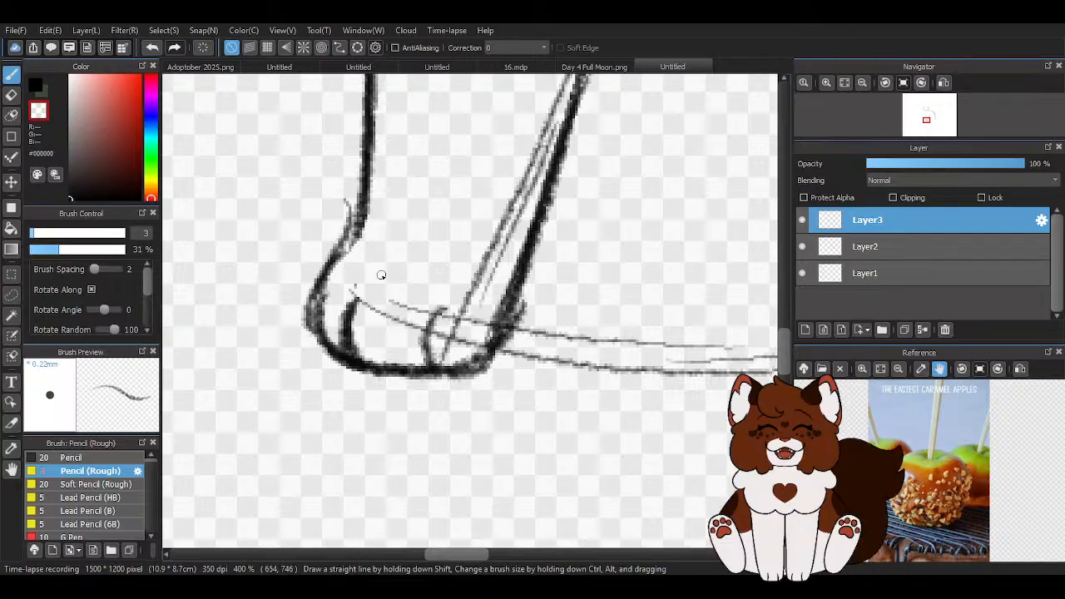
{"action": "scroll", "coordinate": [410, 284], "scroll_direction": "down", "scroll_amount": 5}
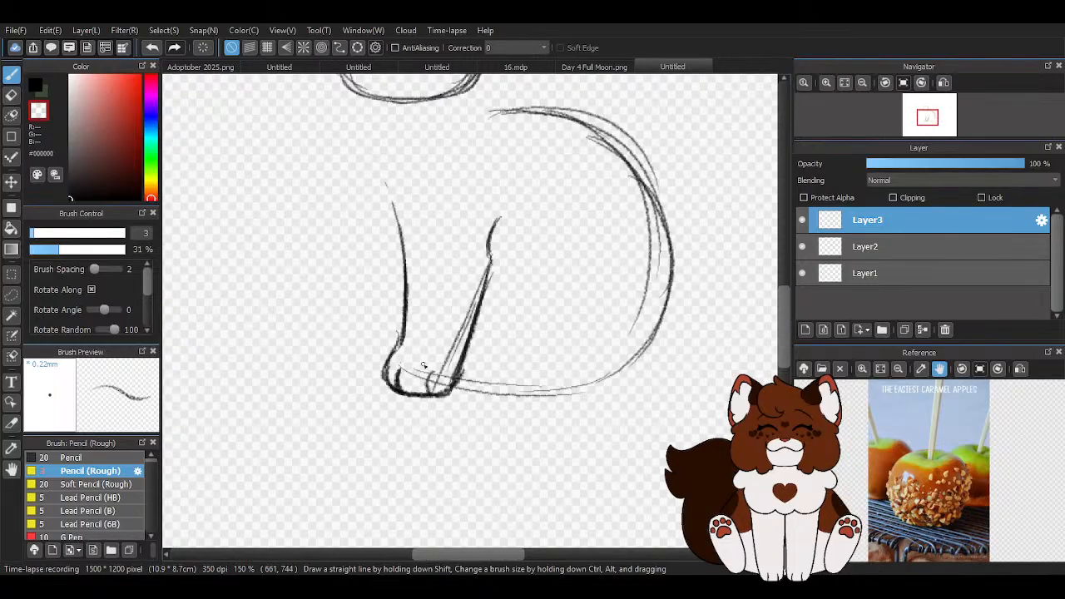
Switch back to black and sketch the far front leg with its paw and toe line beside the near leg
{"action": "scroll", "coordinate": [428, 363], "scroll_direction": "down", "scroll_amount": 1}
{"action": "left_click", "coordinate": [35, 89]}
{"action": "scroll", "coordinate": [452, 240], "scroll_direction": "up", "scroll_amount": 1}
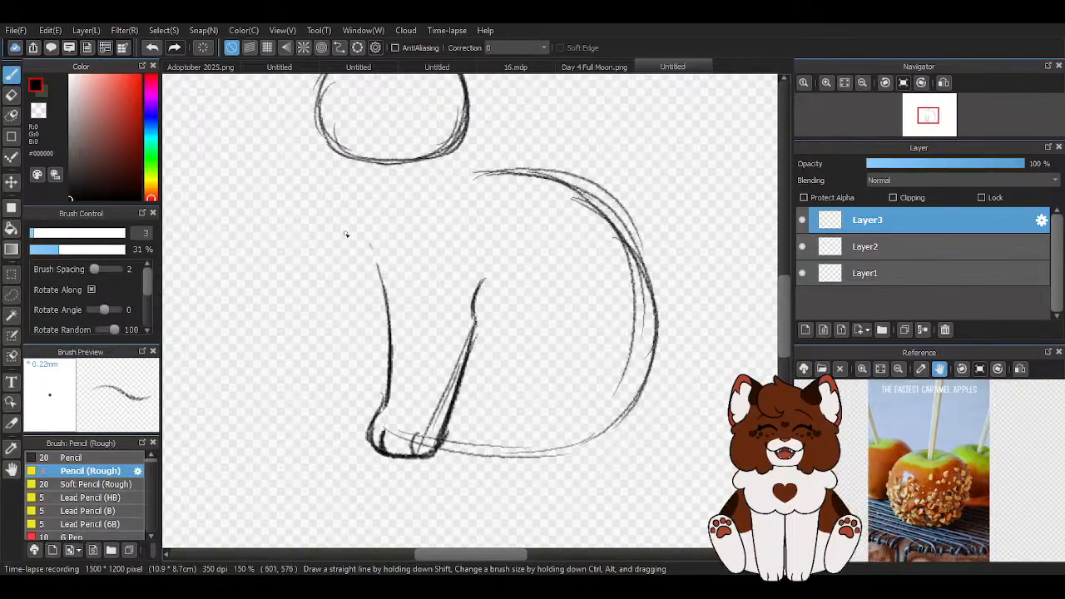
{"action": "mouse_move", "coordinate": [339, 254]}
{"action": "left_mouse_down"}
{"action": "mouse_move", "coordinate": [359, 369]}
{"action": "mouse_move", "coordinate": [357, 381]}
{"action": "mouse_move", "coordinate": [358, 347]}
{"action": "mouse_move", "coordinate": [344, 415]}
{"action": "mouse_move", "coordinate": [353, 392]}
{"action": "mouse_move", "coordinate": [352, 442]}
{"action": "mouse_move", "coordinate": [347, 430]}
{"action": "mouse_move", "coordinate": [371, 444]}
{"action": "left_mouse_up"}
{"action": "scroll", "coordinate": [348, 432], "scroll_direction": "up", "scroll_amount": 2}
{"action": "left_click_drag", "start_coordinate": [367, 304], "coordinate": [333, 420]}
{"action": "mouse_move", "coordinate": [363, 453]}
{"action": "left_mouse_down"}
{"action": "mouse_move", "coordinate": [377, 439]}
{"action": "mouse_move", "coordinate": [371, 452]}
{"action": "left_mouse_up"}
{"action": "left_click_drag", "start_coordinate": [366, 406], "coordinate": [366, 451]}
Clean up the far front paw's stray lines with the transparent colour, then return to black
{"action": "key", "text": "z"}
{"action": "scroll", "coordinate": [385, 389], "scroll_direction": "up", "scroll_amount": 4}
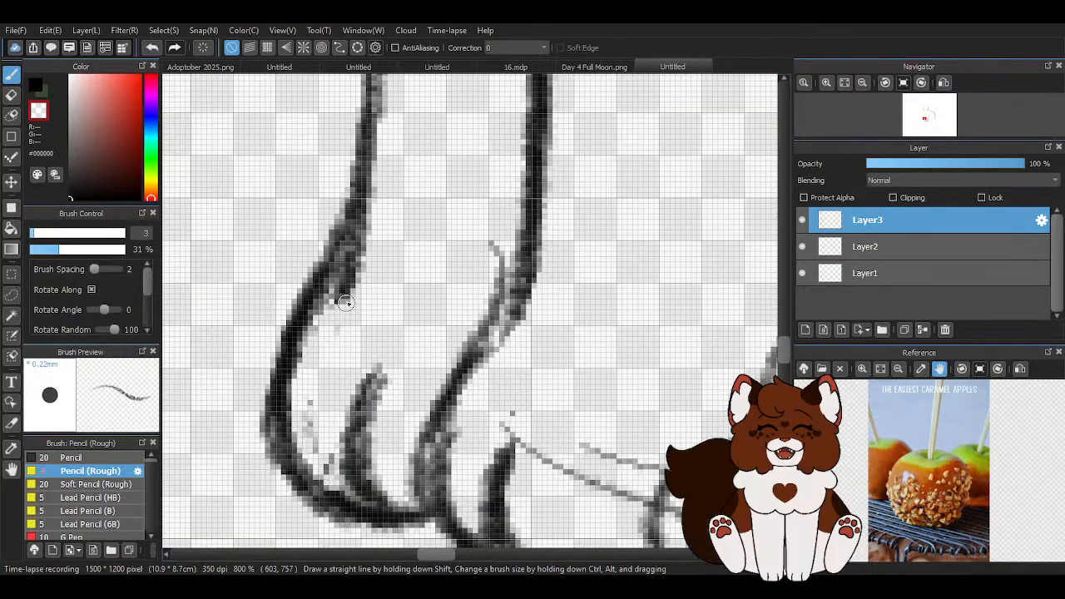
{"action": "left_click_drag", "start_coordinate": [382, 375], "coordinate": [373, 450]}
{"action": "scroll", "coordinate": [377, 371], "scroll_direction": "down", "scroll_amount": 4}
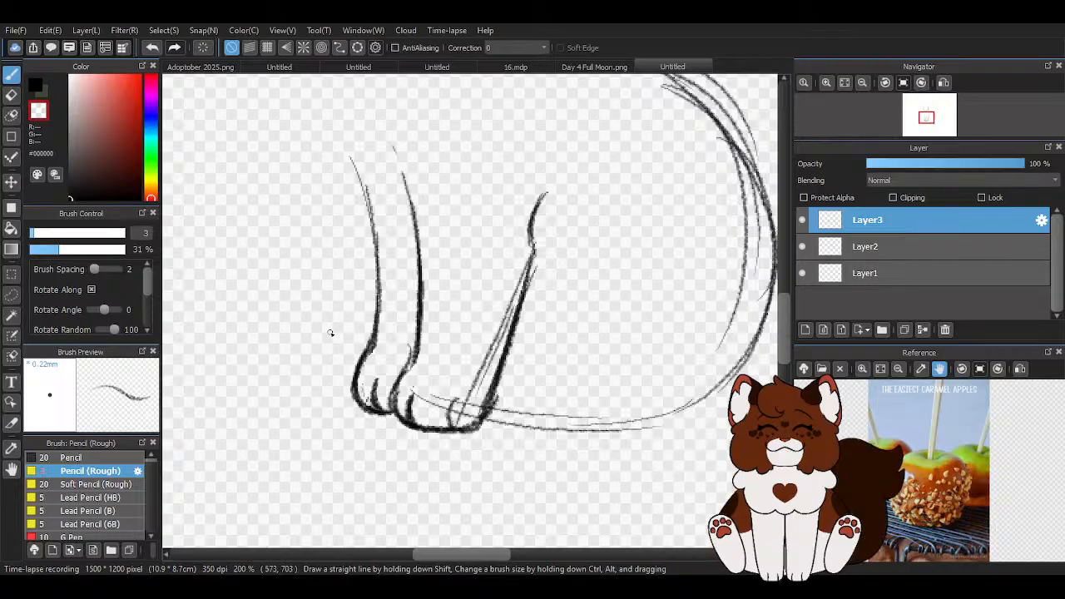
{"action": "scroll", "coordinate": [331, 333], "scroll_direction": "down", "scroll_amount": 4}
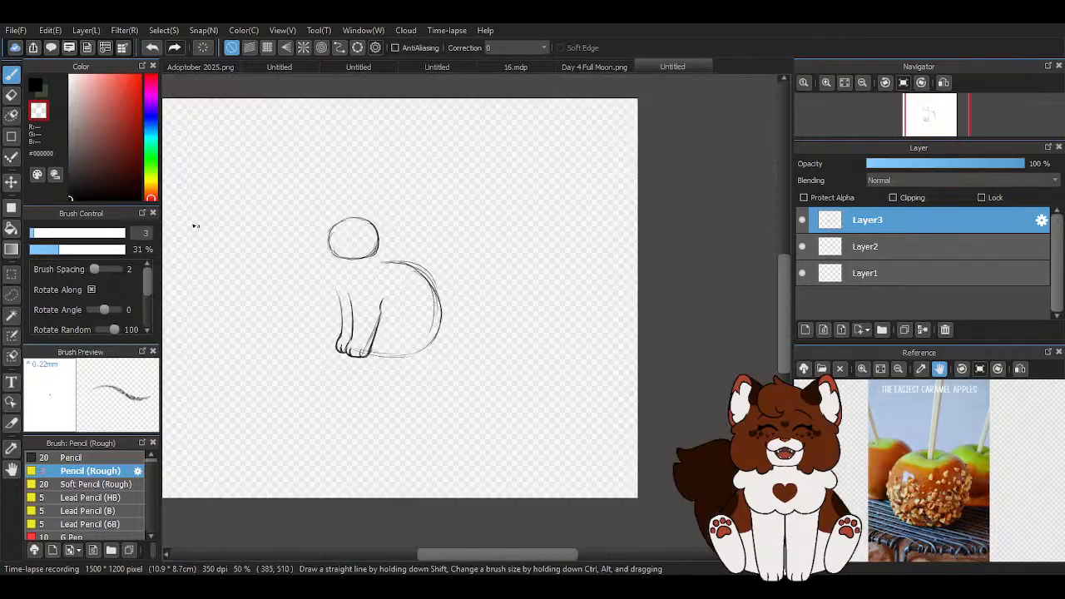
{"action": "scroll", "coordinate": [244, 240], "scroll_direction": "up", "scroll_amount": 2}
{"action": "key", "text": "x"}
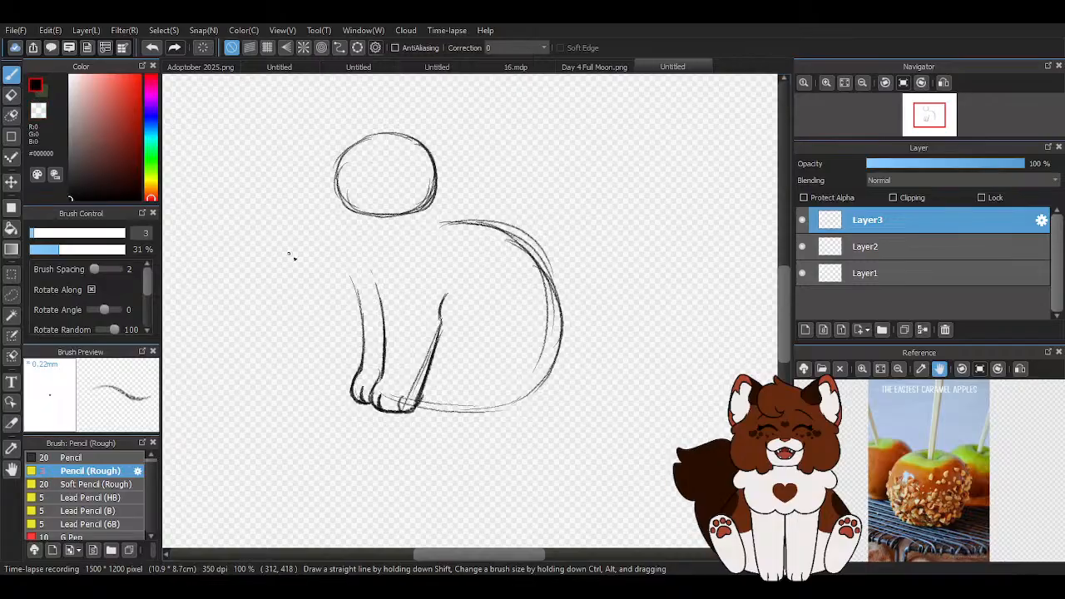
Extend the near front leg's front edge up into the chest and retrace the leg's back edge
{"action": "scroll", "coordinate": [437, 358], "scroll_direction": "up", "scroll_amount": 2}
{"action": "mouse_move", "coordinate": [348, 118]}
{"action": "left_mouse_down"}
{"action": "mouse_move", "coordinate": [308, 213]}
{"action": "mouse_move", "coordinate": [333, 337]}
{"action": "left_mouse_up"}
{"action": "mouse_move", "coordinate": [462, 213]}
{"action": "left_mouse_down"}
{"action": "mouse_move", "coordinate": [407, 398]}
{"action": "mouse_move", "coordinate": [439, 404]}
{"action": "left_mouse_up"}
Clean up stray pencil lines around the near front leg and paw with the transparent colour, and return to black
{"action": "key", "text": "x"}
{"action": "scroll", "coordinate": [366, 441], "scroll_direction": "up", "scroll_amount": 1}
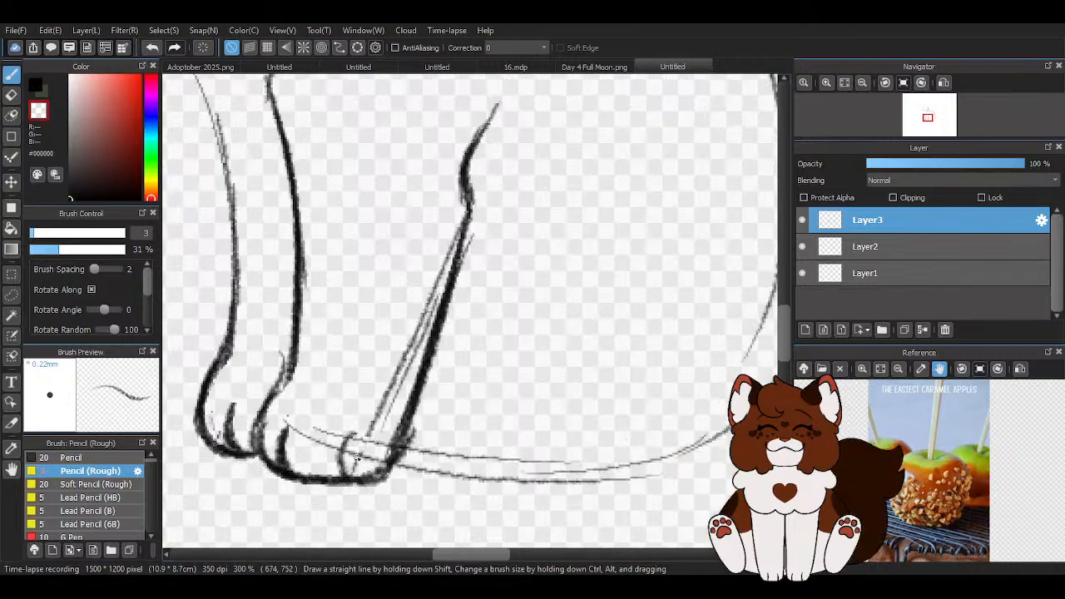
{"action": "mouse_move", "coordinate": [358, 468]}
{"action": "left_mouse_down"}
{"action": "mouse_move", "coordinate": [447, 255]}
{"action": "mouse_move", "coordinate": [430, 316]}
{"action": "mouse_move", "coordinate": [440, 275]}
{"action": "left_mouse_up"}
{"action": "scroll", "coordinate": [439, 304], "scroll_direction": "down", "scroll_amount": 4}
{"action": "scroll", "coordinate": [392, 324], "scroll_direction": "up", "scroll_amount": 5}
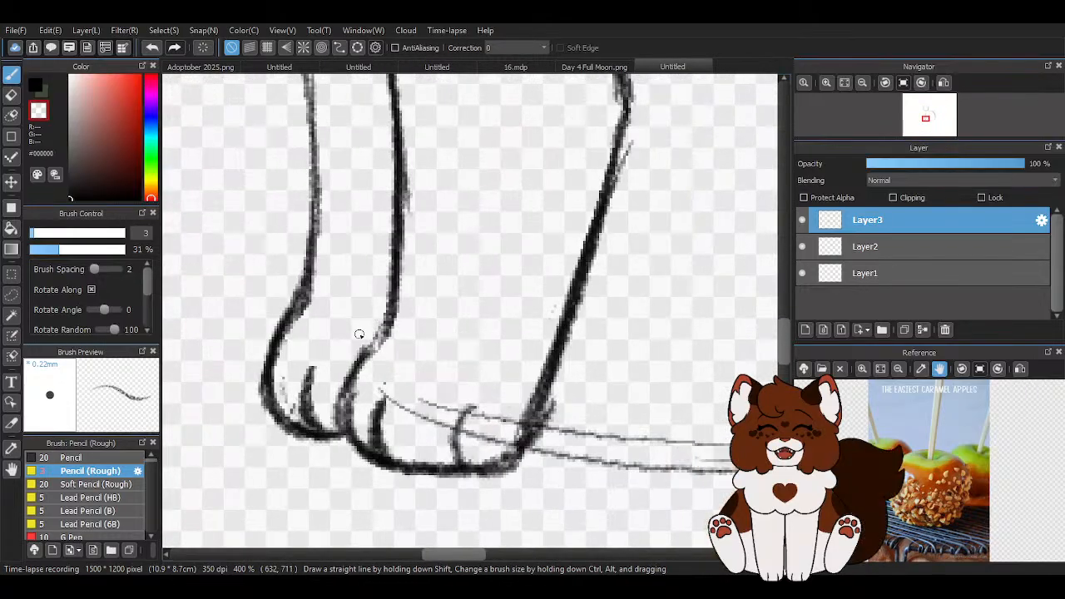
{"action": "left_click", "coordinate": [35, 86]}
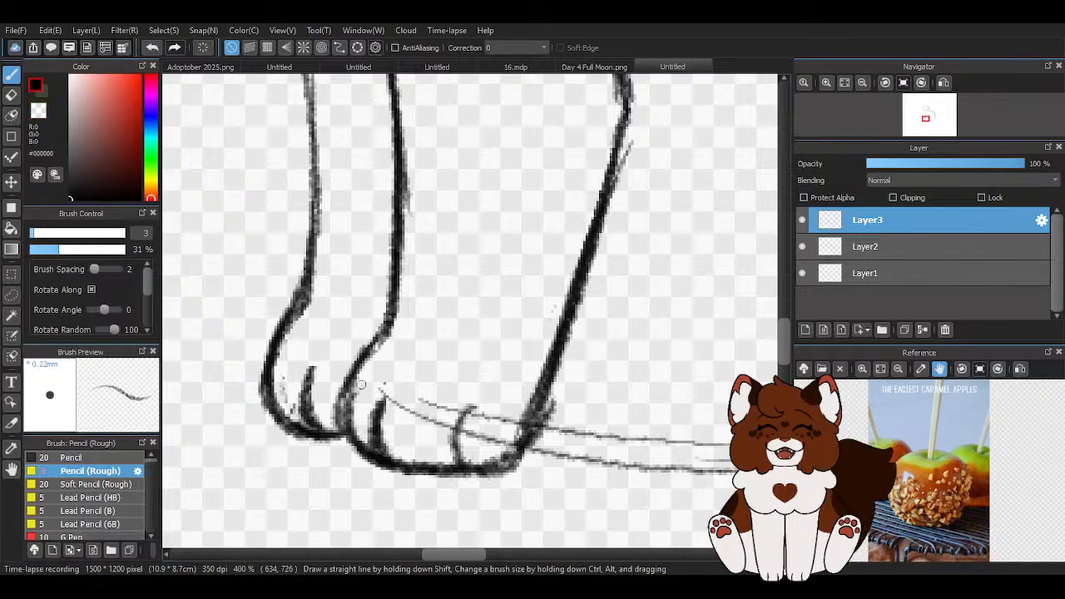
{"action": "scroll", "coordinate": [420, 337], "scroll_direction": "down", "scroll_amount": 5}
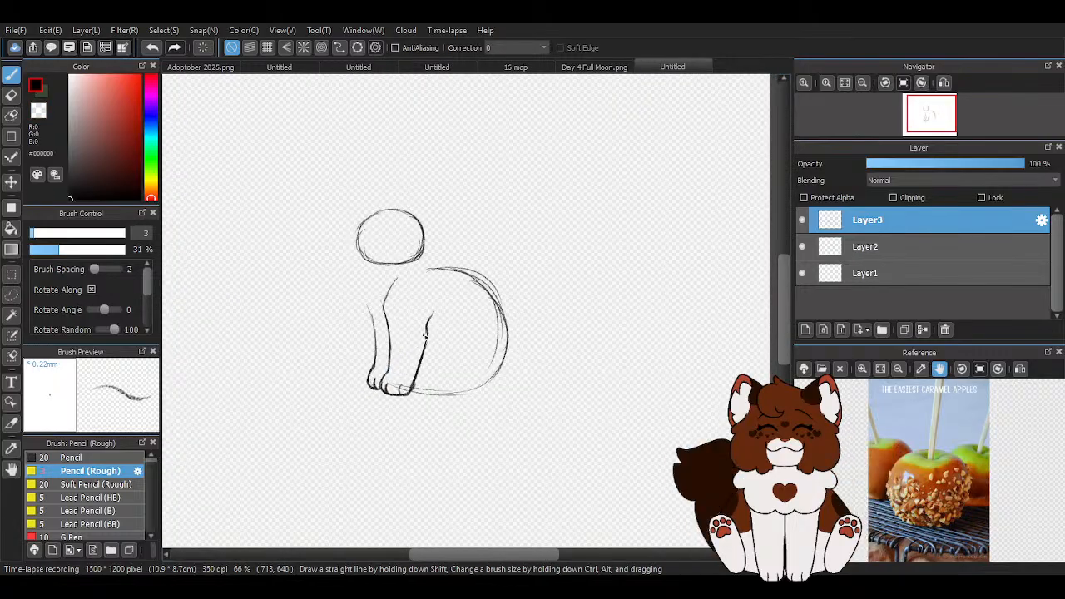
Add a new layer and sketch the hind leg's curved thigh and knee just behind the near front leg
{"action": "left_click", "coordinate": [804, 330]}
{"action": "scroll", "coordinate": [465, 406], "scroll_direction": "up", "scroll_amount": 3}
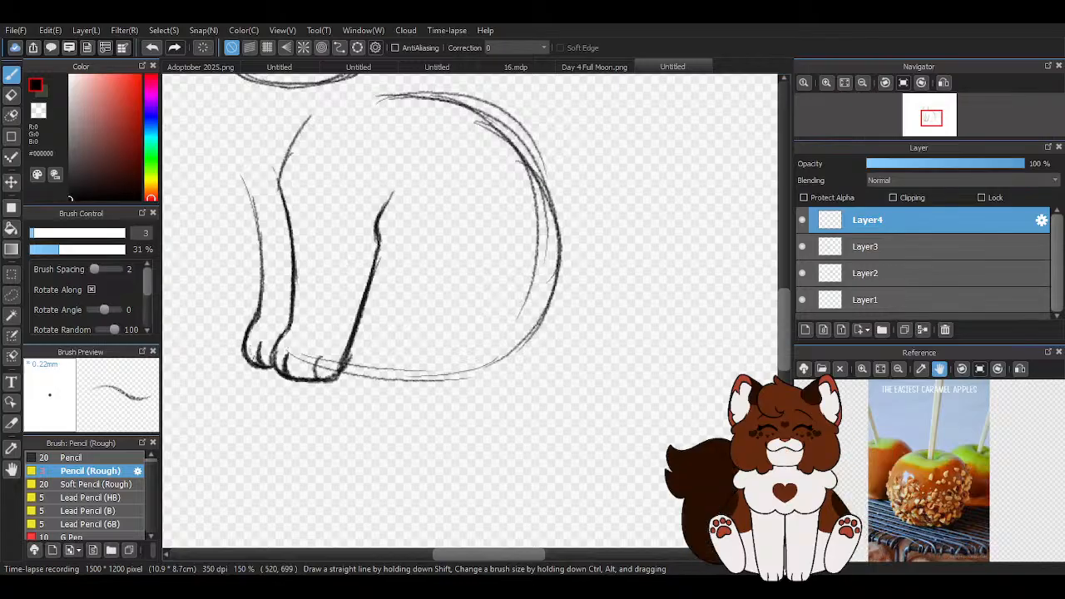
{"action": "scroll", "coordinate": [654, 292], "scroll_direction": "down", "scroll_amount": 4}
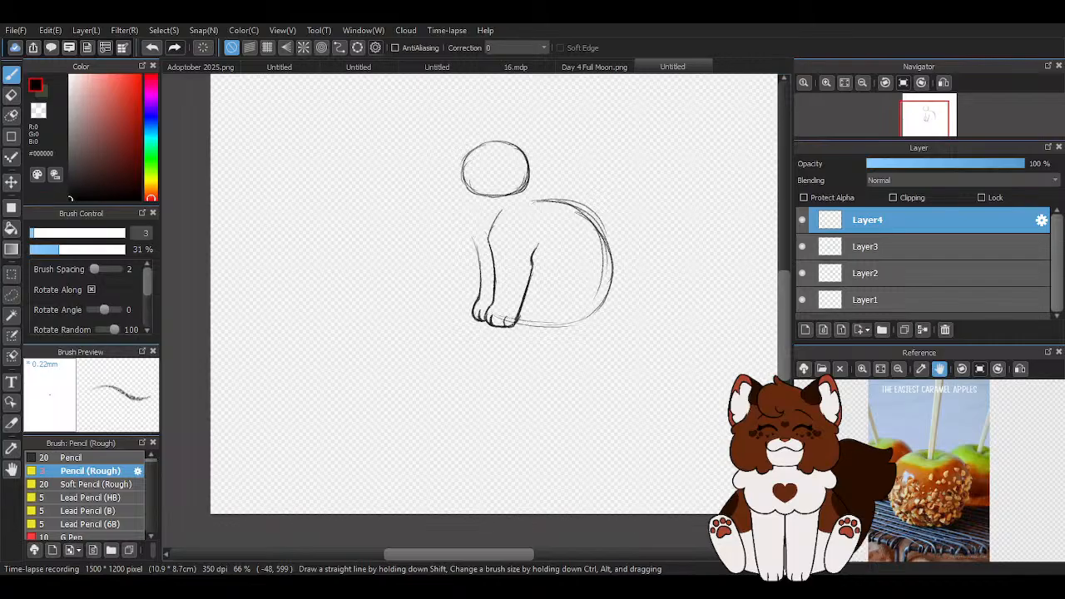
{"action": "scroll", "coordinate": [597, 272], "scroll_direction": "up", "scroll_amount": 5}
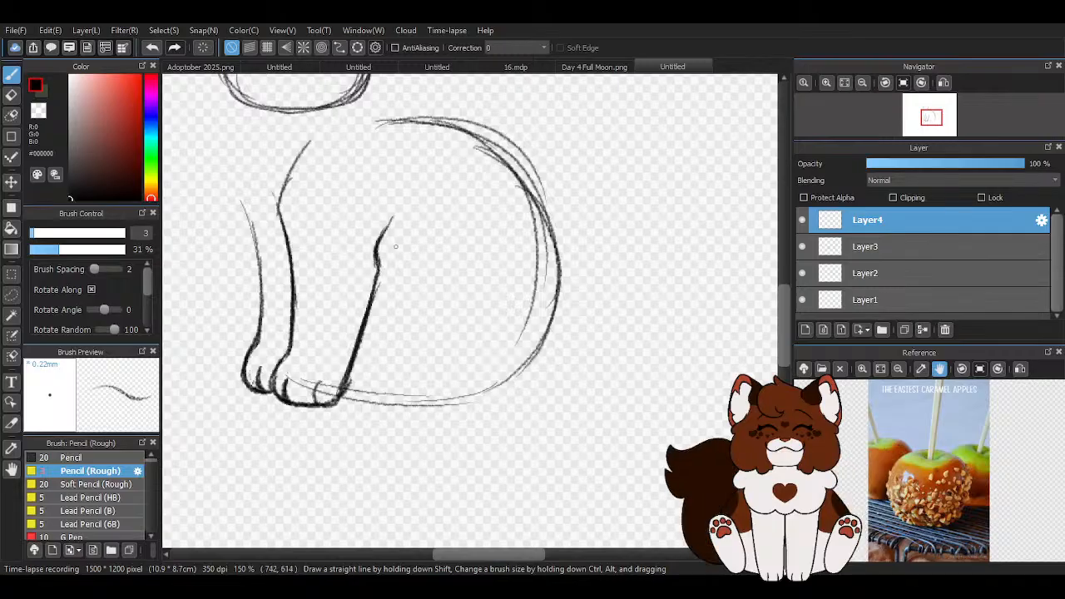
{"action": "mouse_move", "coordinate": [462, 252]}
{"action": "left_mouse_down"}
{"action": "mouse_move", "coordinate": [406, 249]}
{"action": "mouse_move", "coordinate": [421, 238]}
{"action": "mouse_move", "coordinate": [392, 288]}
{"action": "mouse_move", "coordinate": [388, 337]}
{"action": "left_mouse_up"}
{"action": "left_click_drag", "start_coordinate": [392, 293], "coordinate": [390, 355]}
{"action": "mouse_move", "coordinate": [391, 301]}
{"action": "left_mouse_down"}
{"action": "mouse_move", "coordinate": [386, 341]}
{"action": "mouse_move", "coordinate": [398, 379]}
{"action": "left_mouse_up"}
{"action": "mouse_move", "coordinate": [393, 323]}
{"action": "left_mouse_down"}
{"action": "mouse_move", "coordinate": [411, 386]}
{"action": "mouse_move", "coordinate": [399, 384]}
{"action": "mouse_move", "coordinate": [443, 242]}
{"action": "mouse_move", "coordinate": [450, 247]}
{"action": "mouse_move", "coordinate": [412, 235]}
{"action": "left_mouse_up"}
{"action": "left_click_drag", "start_coordinate": [426, 235], "coordinate": [464, 250]}
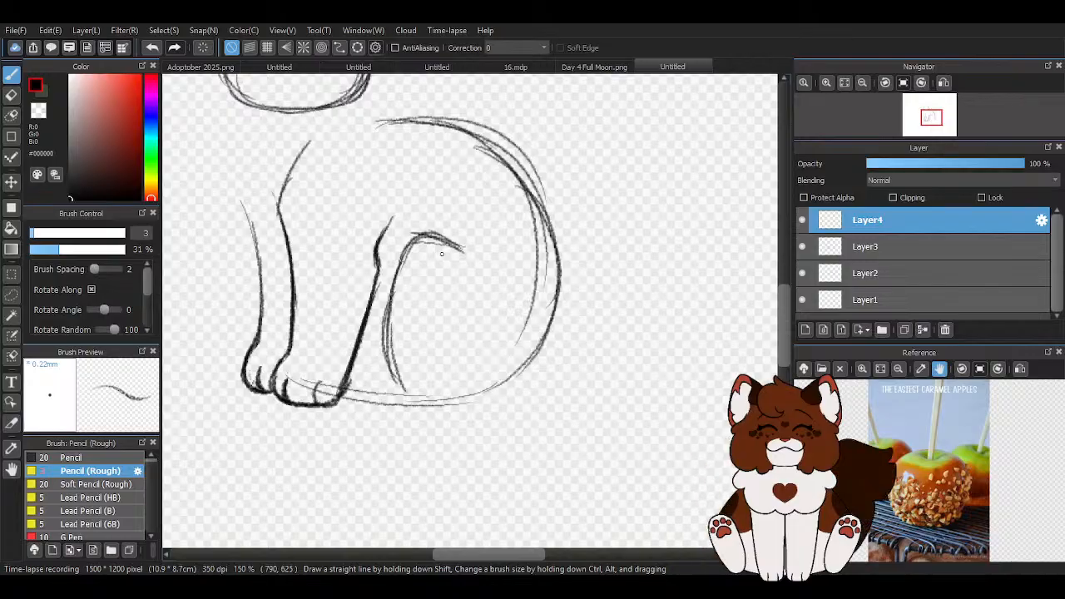
{"action": "mouse_move", "coordinate": [413, 235]}
{"action": "left_mouse_down"}
{"action": "mouse_move", "coordinate": [479, 254]}
{"action": "mouse_move", "coordinate": [414, 235]}
{"action": "mouse_move", "coordinate": [422, 241]}
{"action": "mouse_move", "coordinate": [394, 261]}
{"action": "mouse_move", "coordinate": [404, 272]}
{"action": "mouse_move", "coordinate": [392, 363]}
{"action": "left_mouse_up"}
{"action": "left_click_drag", "start_coordinate": [389, 308], "coordinate": [399, 371]}
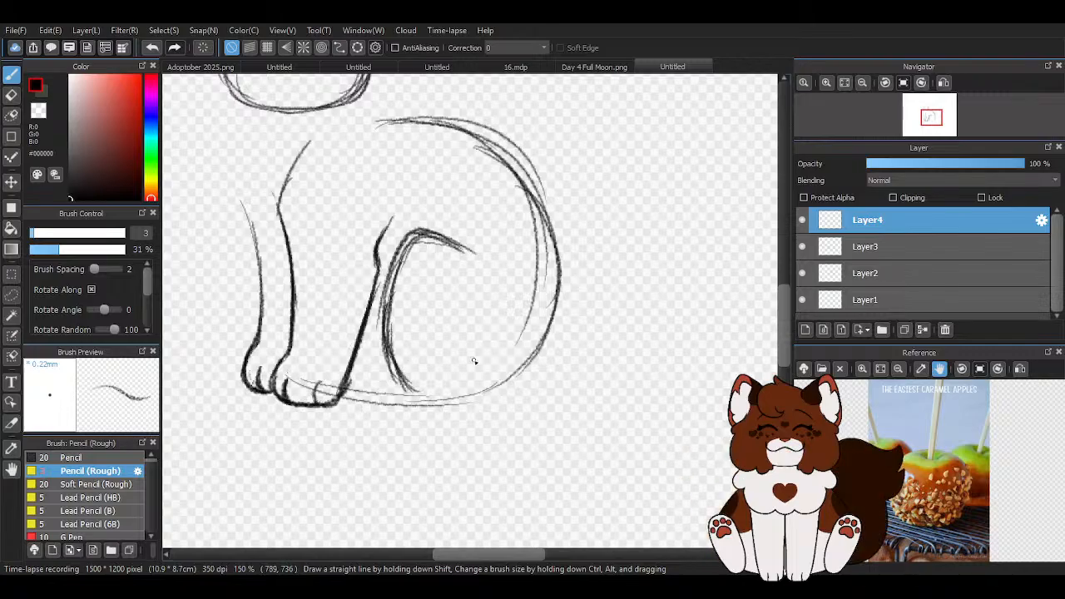
Sketch the hind paw's rounded front, its short upper edge and its flat sole below the thigh
{"action": "scroll", "coordinate": [485, 344], "scroll_direction": "down", "scroll_amount": 3}
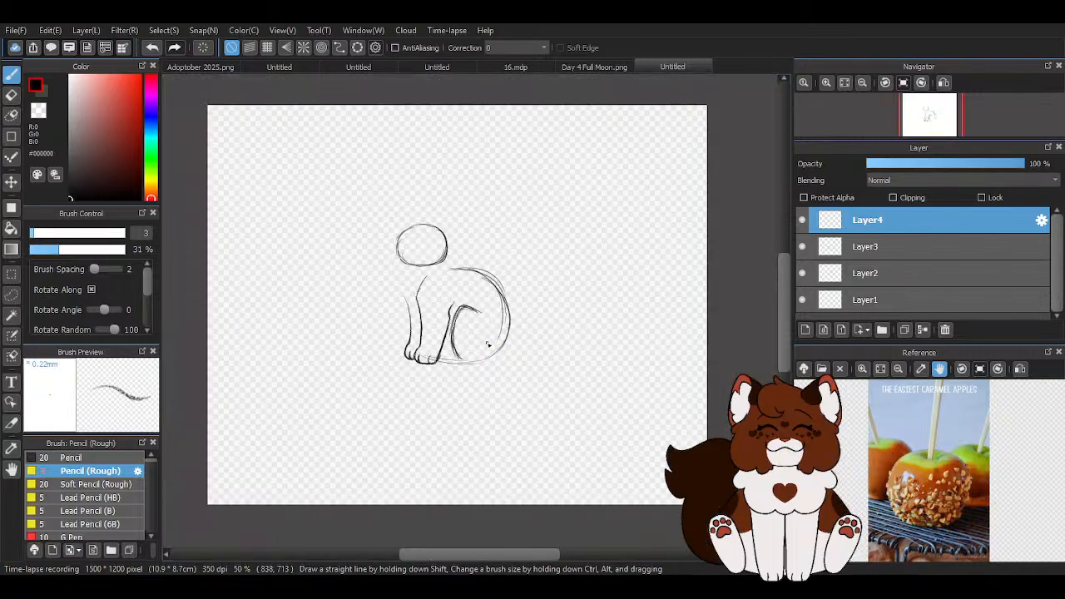
{"action": "scroll", "coordinate": [483, 377], "scroll_direction": "up", "scroll_amount": 3}
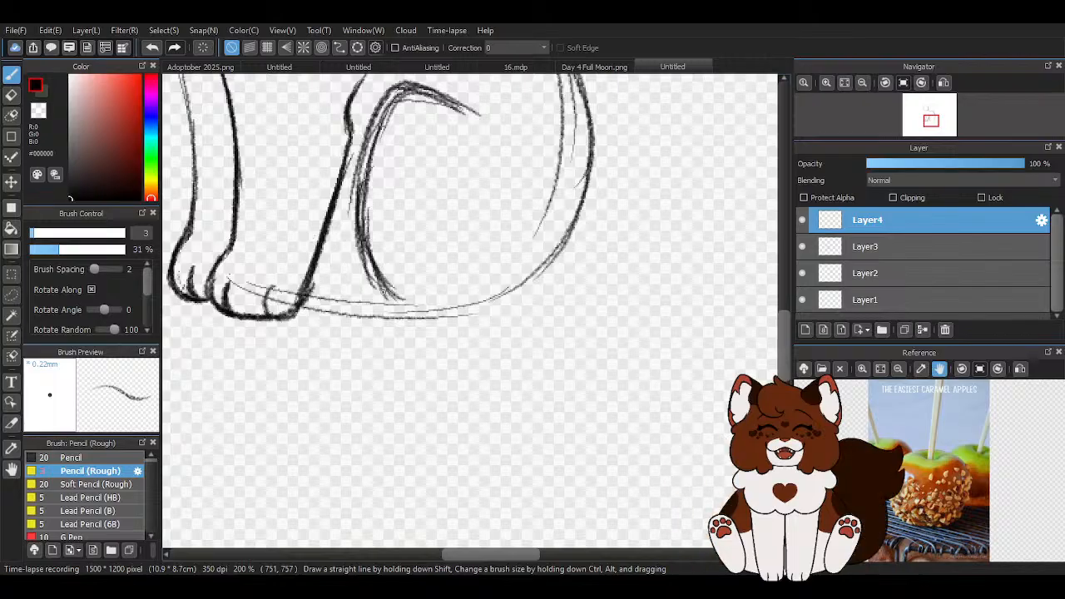
{"action": "left_click_drag", "start_coordinate": [374, 277], "coordinate": [353, 327]}
{"action": "mouse_move", "coordinate": [411, 279]}
{"action": "left_mouse_down"}
{"action": "mouse_move", "coordinate": [348, 303]}
{"action": "mouse_move", "coordinate": [349, 290]}
{"action": "mouse_move", "coordinate": [362, 337]}
{"action": "left_mouse_up"}
{"action": "mouse_move", "coordinate": [363, 283]}
{"action": "left_mouse_down"}
{"action": "mouse_move", "coordinate": [390, 335]}
{"action": "mouse_move", "coordinate": [441, 337]}
{"action": "left_mouse_up"}
{"action": "left_click_drag", "start_coordinate": [370, 336], "coordinate": [469, 335]}
{"action": "mouse_move", "coordinate": [371, 275]}
{"action": "left_mouse_down"}
{"action": "mouse_move", "coordinate": [416, 289]}
{"action": "mouse_move", "coordinate": [396, 277]}
{"action": "mouse_move", "coordinate": [352, 278]}
{"action": "mouse_move", "coordinate": [374, 267]}
{"action": "mouse_move", "coordinate": [348, 334]}
{"action": "mouse_move", "coordinate": [342, 312]}
{"action": "mouse_move", "coordinate": [384, 326]}
{"action": "mouse_move", "coordinate": [345, 331]}
{"action": "mouse_move", "coordinate": [385, 337]}
{"action": "left_mouse_up"}
Clean up the hind paw's stray lines with the transparent colour, and return to black
{"action": "right_click", "coordinate": [552, 309]}
{"action": "scroll", "coordinate": [357, 278], "scroll_direction": "up", "scroll_amount": 1}
{"action": "mouse_move", "coordinate": [439, 291]}
{"action": "left_mouse_down"}
{"action": "mouse_move", "coordinate": [339, 306]}
{"action": "mouse_move", "coordinate": [364, 356]}
{"action": "left_mouse_up"}
{"action": "mouse_move", "coordinate": [351, 285]}
{"action": "left_mouse_down"}
{"action": "mouse_move", "coordinate": [387, 273]}
{"action": "mouse_move", "coordinate": [358, 288]}
{"action": "mouse_move", "coordinate": [436, 287]}
{"action": "mouse_move", "coordinate": [444, 315]}
{"action": "mouse_move", "coordinate": [433, 293]}
{"action": "mouse_move", "coordinate": [450, 302]}
{"action": "mouse_move", "coordinate": [369, 297]}
{"action": "left_mouse_up"}
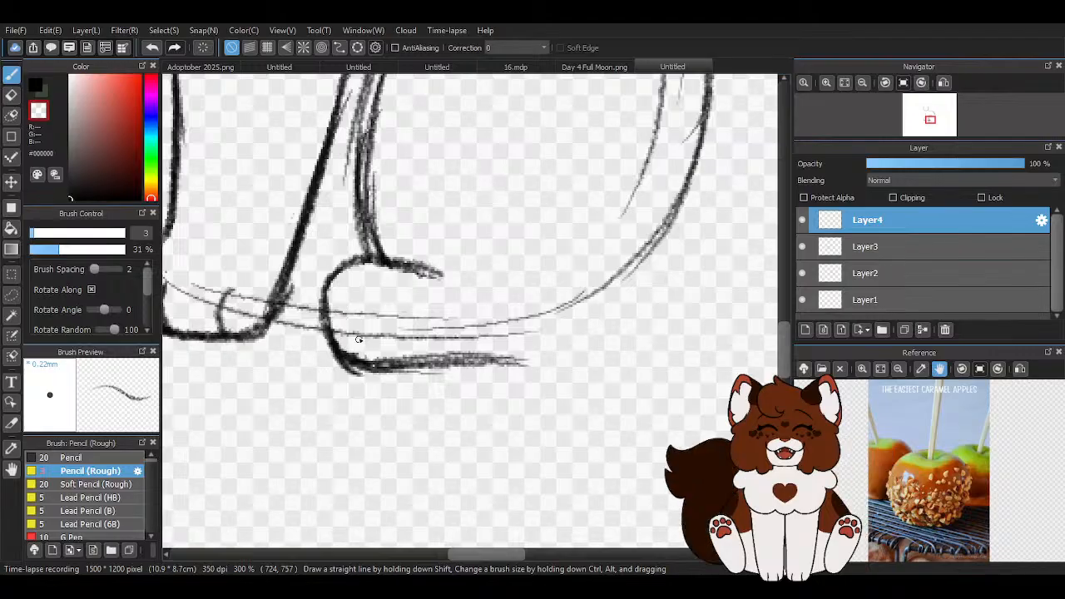
{"action": "scroll", "coordinate": [374, 320], "scroll_direction": "down", "scroll_amount": 1}
{"action": "scroll", "coordinate": [391, 333], "scroll_direction": "down", "scroll_amount": 2}
{"action": "left_click", "coordinate": [39, 84]}
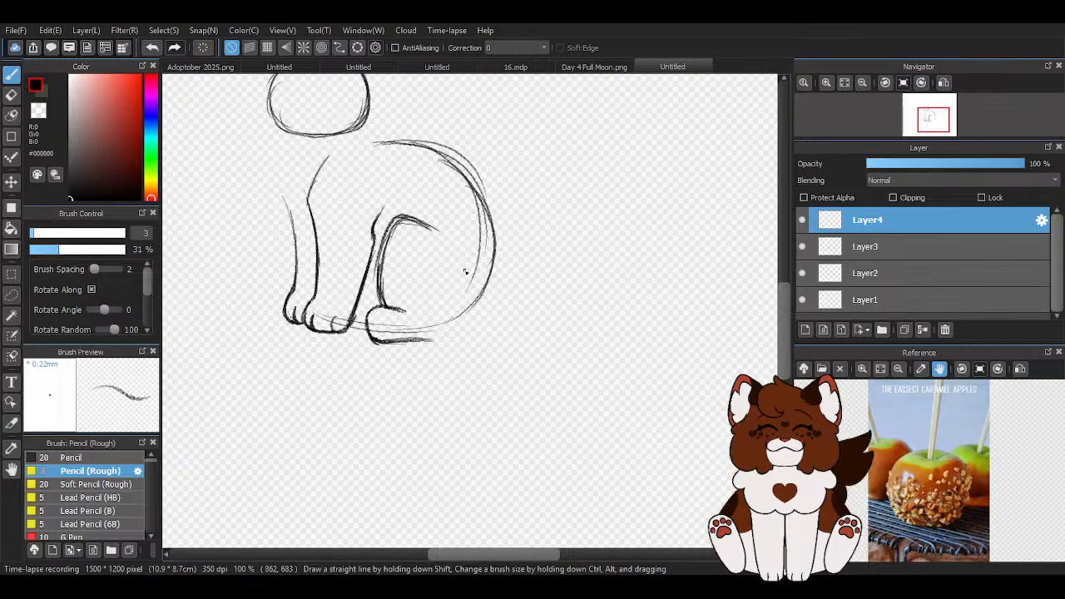
Extend the rump curve down into a heel and join it to a darkened sole line along the hind foot
{"action": "scroll", "coordinate": [453, 246], "scroll_direction": "up", "scroll_amount": 5}
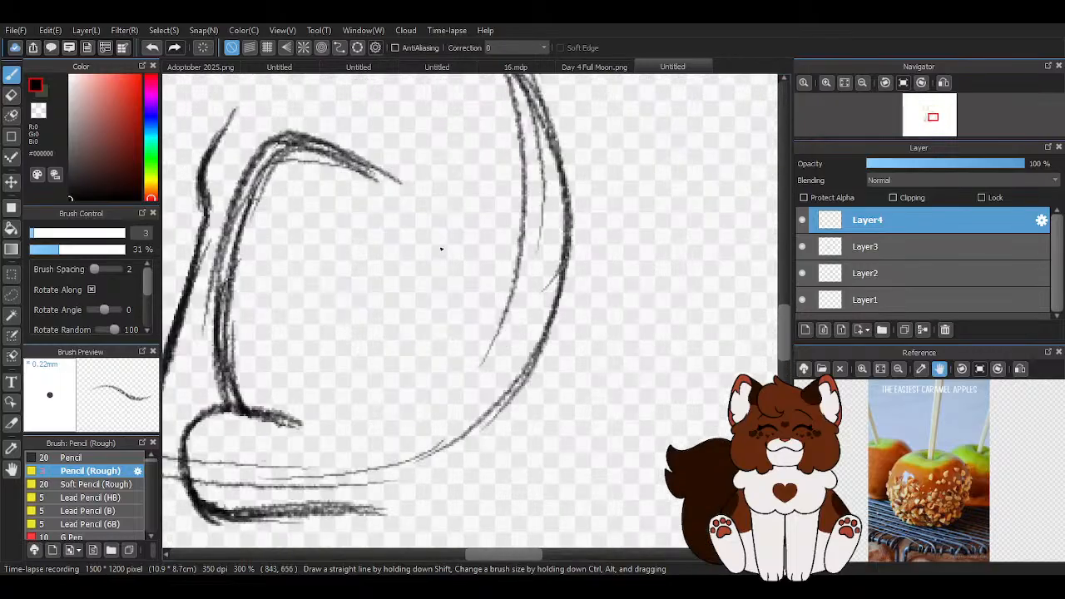
{"action": "mouse_move", "coordinate": [556, 179]}
{"action": "left_mouse_down"}
{"action": "mouse_move", "coordinate": [509, 399]}
{"action": "mouse_move", "coordinate": [539, 317]}
{"action": "mouse_move", "coordinate": [463, 459]}
{"action": "mouse_move", "coordinate": [434, 476]}
{"action": "mouse_move", "coordinate": [437, 460]}
{"action": "mouse_move", "coordinate": [414, 470]}
{"action": "mouse_move", "coordinate": [490, 427]}
{"action": "mouse_move", "coordinate": [445, 454]}
{"action": "mouse_move", "coordinate": [446, 473]}
{"action": "mouse_move", "coordinate": [422, 493]}
{"action": "mouse_move", "coordinate": [278, 509]}
{"action": "mouse_move", "coordinate": [376, 497]}
{"action": "left_mouse_up"}
{"action": "left_click_drag", "start_coordinate": [281, 508], "coordinate": [441, 493]}
{"action": "left_click_drag", "start_coordinate": [320, 503], "coordinate": [468, 456]}
{"action": "mouse_move", "coordinate": [501, 412]}
{"action": "left_mouse_down"}
{"action": "mouse_move", "coordinate": [450, 489]}
{"action": "mouse_move", "coordinate": [464, 436]}
{"action": "mouse_move", "coordinate": [381, 502]}
{"action": "mouse_move", "coordinate": [430, 498]}
{"action": "mouse_move", "coordinate": [229, 518]}
{"action": "left_mouse_up"}
{"action": "mouse_move", "coordinate": [321, 508]}
{"action": "left_mouse_down"}
{"action": "mouse_move", "coordinate": [246, 518]}
{"action": "mouse_move", "coordinate": [429, 498]}
{"action": "left_mouse_up"}
{"action": "mouse_move", "coordinate": [404, 500]}
{"action": "left_mouse_down"}
{"action": "mouse_move", "coordinate": [319, 508]}
{"action": "mouse_move", "coordinate": [439, 494]}
{"action": "left_mouse_up"}
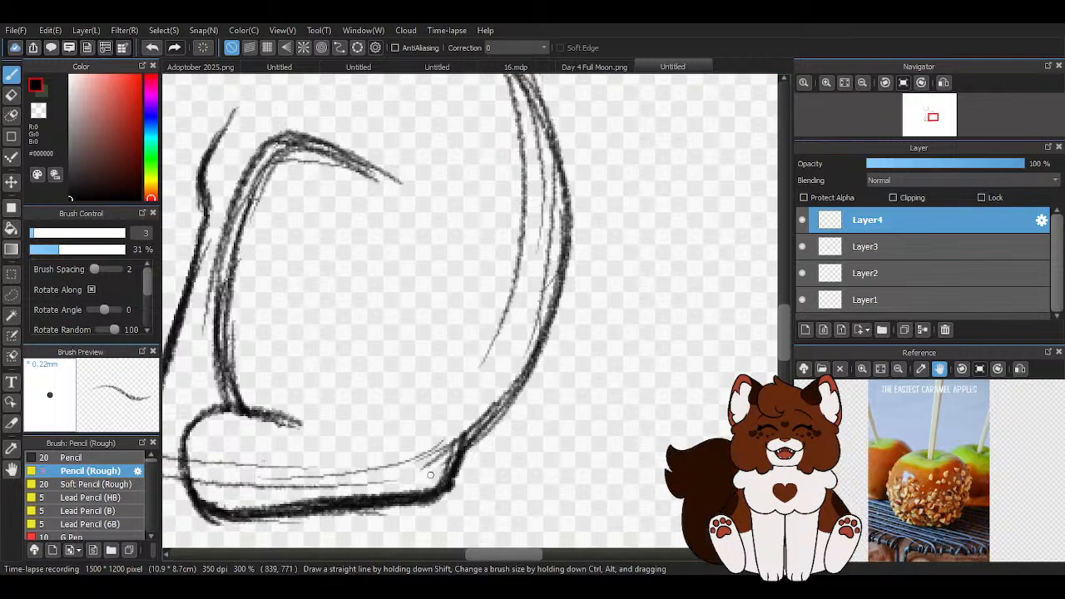
Draw two curved toe lines on the hind paw and retrace its rounded front
{"action": "scroll", "coordinate": [418, 409], "scroll_direction": "down", "scroll_amount": 4}
{"action": "scroll", "coordinate": [371, 440], "scroll_direction": "up", "scroll_amount": 4}
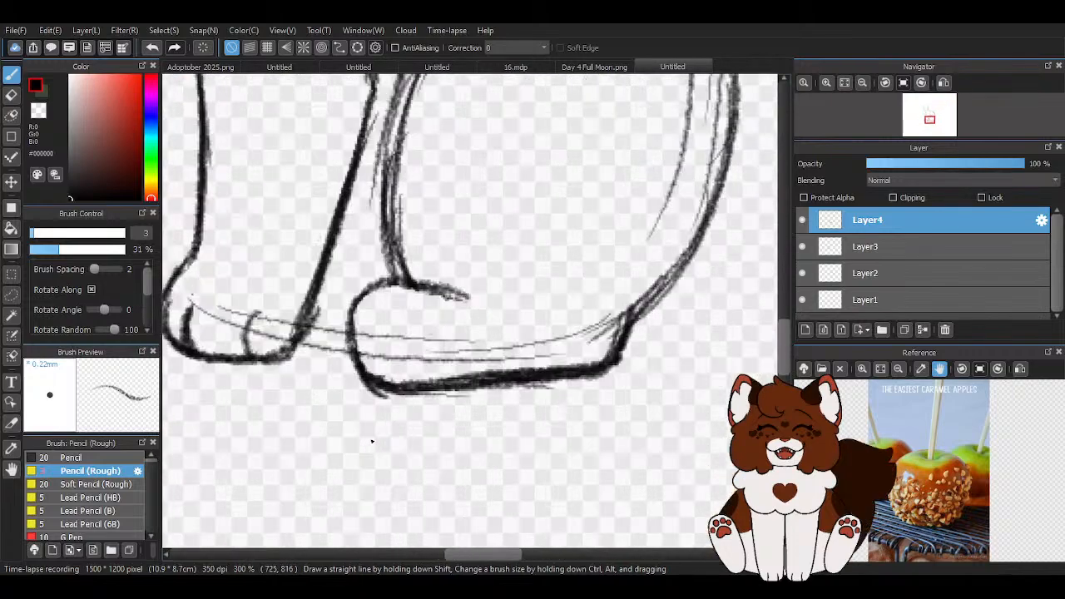
{"action": "left_click_drag", "start_coordinate": [434, 334], "coordinate": [413, 387]}
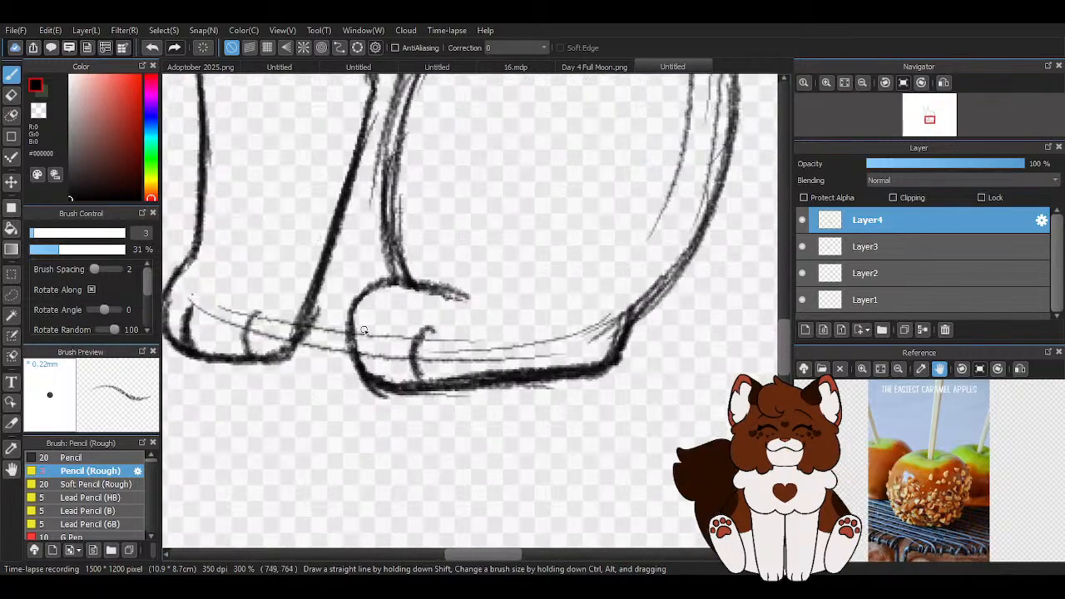
{"action": "left_click_drag", "start_coordinate": [374, 325], "coordinate": [362, 374]}
{"action": "mouse_move", "coordinate": [451, 292]}
{"action": "left_mouse_down"}
{"action": "mouse_move", "coordinate": [338, 307]}
{"action": "mouse_move", "coordinate": [381, 283]}
{"action": "mouse_move", "coordinate": [358, 331]}
{"action": "left_mouse_up"}
{"action": "mouse_move", "coordinate": [363, 291]}
{"action": "left_mouse_down"}
{"action": "mouse_move", "coordinate": [344, 339]}
{"action": "mouse_move", "coordinate": [364, 415]}
{"action": "mouse_move", "coordinate": [356, 349]}
{"action": "left_mouse_up"}
Tidy the hind paw's outline and toe lines with the transparent colour, and switch back to black
{"action": "key", "text": "z"}
{"action": "scroll", "coordinate": [357, 333], "scroll_direction": "up", "scroll_amount": 2}
{"action": "mouse_move", "coordinate": [336, 237]}
{"action": "left_mouse_down"}
{"action": "mouse_move", "coordinate": [361, 222]}
{"action": "mouse_move", "coordinate": [321, 254]}
{"action": "left_mouse_up"}
{"action": "mouse_move", "coordinate": [383, 358]}
{"action": "left_mouse_down"}
{"action": "mouse_move", "coordinate": [391, 414]}
{"action": "mouse_move", "coordinate": [373, 391]}
{"action": "mouse_move", "coordinate": [378, 341]}
{"action": "mouse_move", "coordinate": [353, 381]}
{"action": "mouse_move", "coordinate": [383, 415]}
{"action": "mouse_move", "coordinate": [411, 426]}
{"action": "mouse_move", "coordinate": [438, 419]}
{"action": "mouse_move", "coordinate": [381, 420]}
{"action": "mouse_move", "coordinate": [378, 330]}
{"action": "mouse_move", "coordinate": [367, 346]}
{"action": "mouse_move", "coordinate": [375, 341]}
{"action": "mouse_move", "coordinate": [382, 405]}
{"action": "mouse_move", "coordinate": [404, 419]}
{"action": "left_mouse_up"}
{"action": "key", "text": "x"}
Move the hind leg layer slightly up and forward so it sits against the near front leg
{"action": "scroll", "coordinate": [411, 410], "scroll_direction": "down", "scroll_amount": 4}
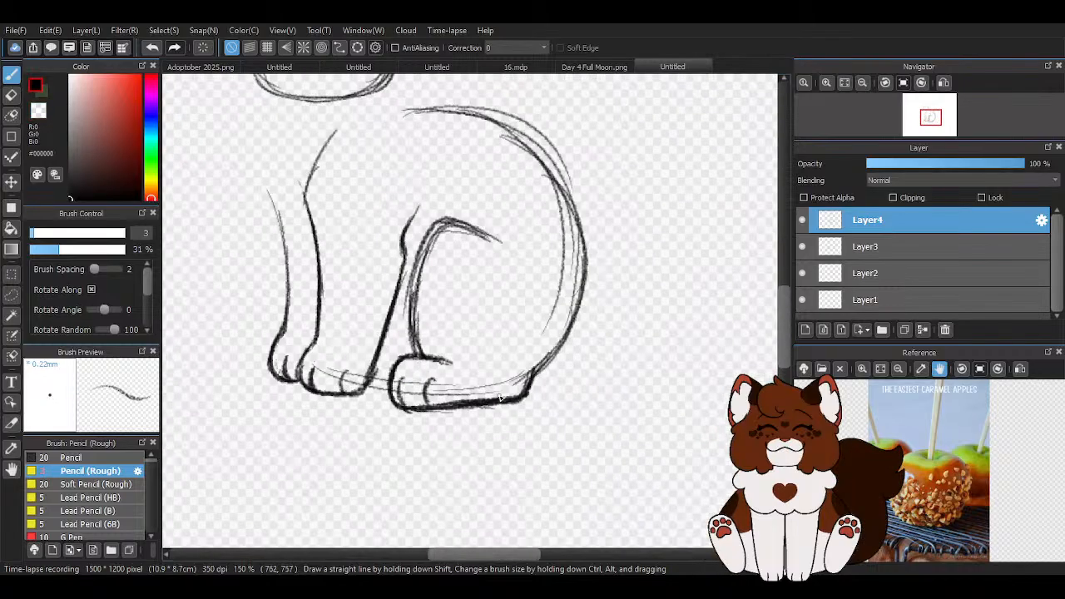
{"action": "scroll", "coordinate": [606, 428], "scroll_direction": "down", "scroll_amount": 1}
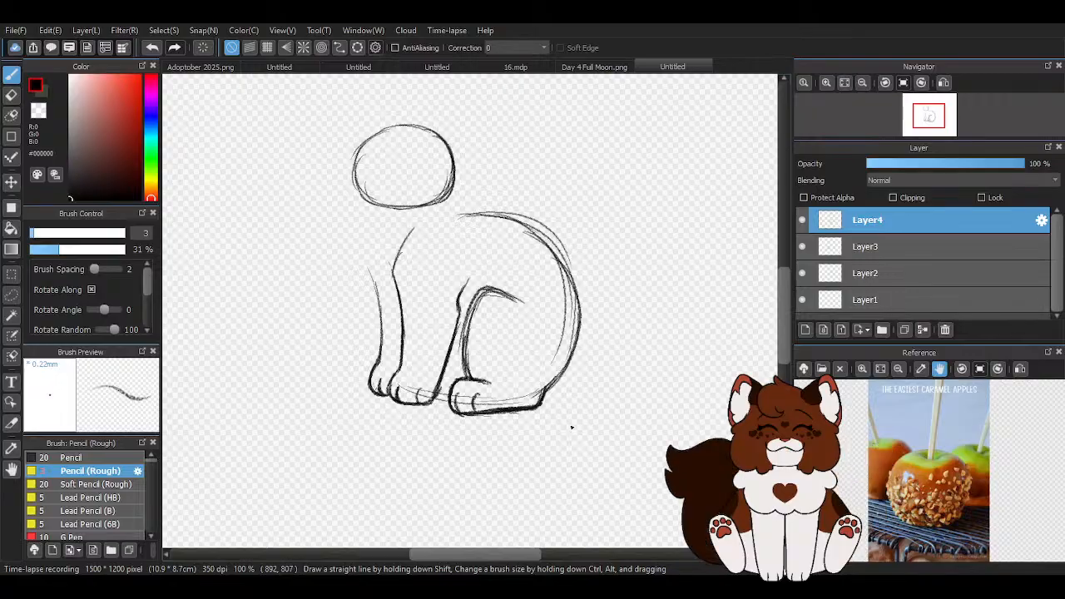
{"action": "scroll", "coordinate": [543, 364], "scroll_direction": "up", "scroll_amount": 1}
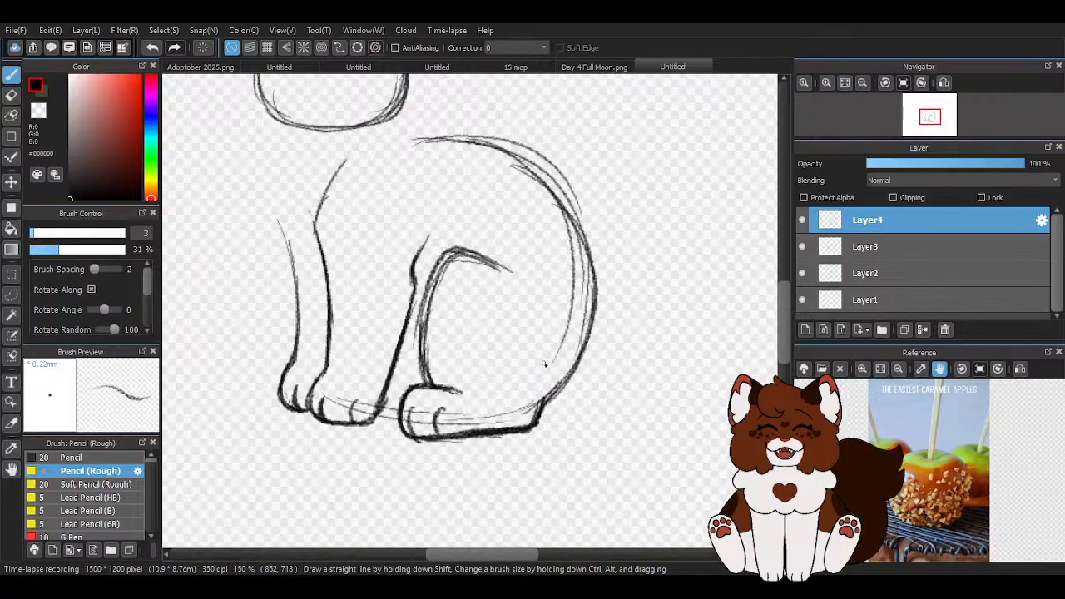
{"action": "left_click", "coordinate": [11, 182]}
{"action": "left_click_drag", "start_coordinate": [490, 435], "coordinate": [502, 432]}
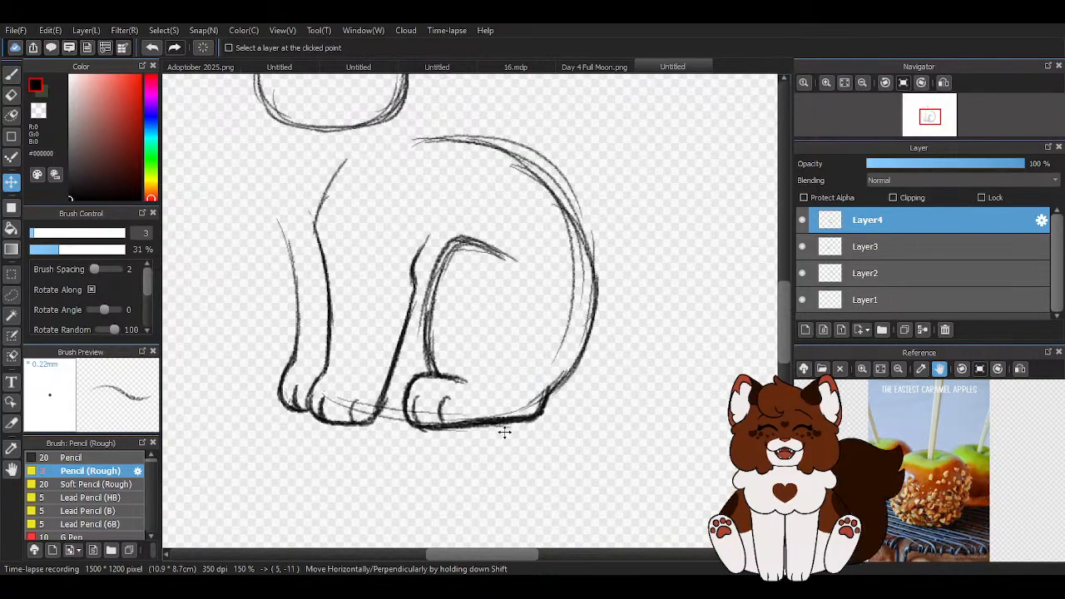
{"action": "left_click_drag", "start_coordinate": [535, 376], "coordinate": [518, 380]}
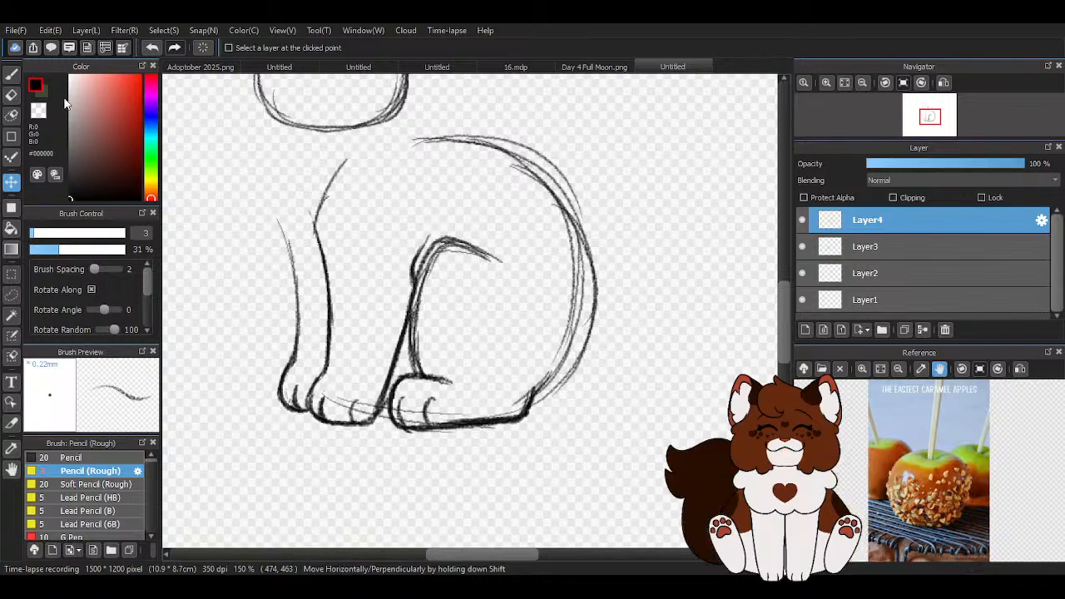
Set the eraser size to 13.2 and erase the doubled inner lines along the hind leg's thigh
{"action": "left_click", "coordinate": [12, 95]}
{"action": "scroll", "coordinate": [392, 285], "scroll_direction": "up", "scroll_amount": 2}
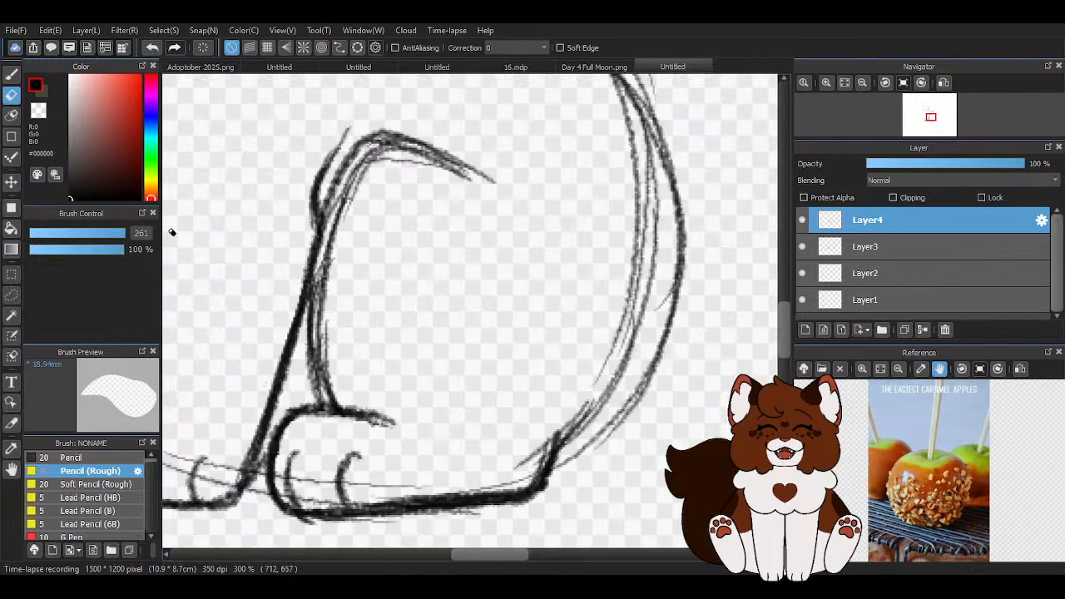
{"action": "left_click_drag", "start_coordinate": [61, 233], "coordinate": [55, 236]}
{"action": "mouse_move", "coordinate": [441, 181]}
{"action": "left_mouse_down"}
{"action": "mouse_move", "coordinate": [400, 160]}
{"action": "mouse_move", "coordinate": [370, 179]}
{"action": "mouse_move", "coordinate": [344, 245]}
{"action": "mouse_move", "coordinate": [353, 399]}
{"action": "mouse_move", "coordinate": [338, 315]}
{"action": "left_mouse_up"}
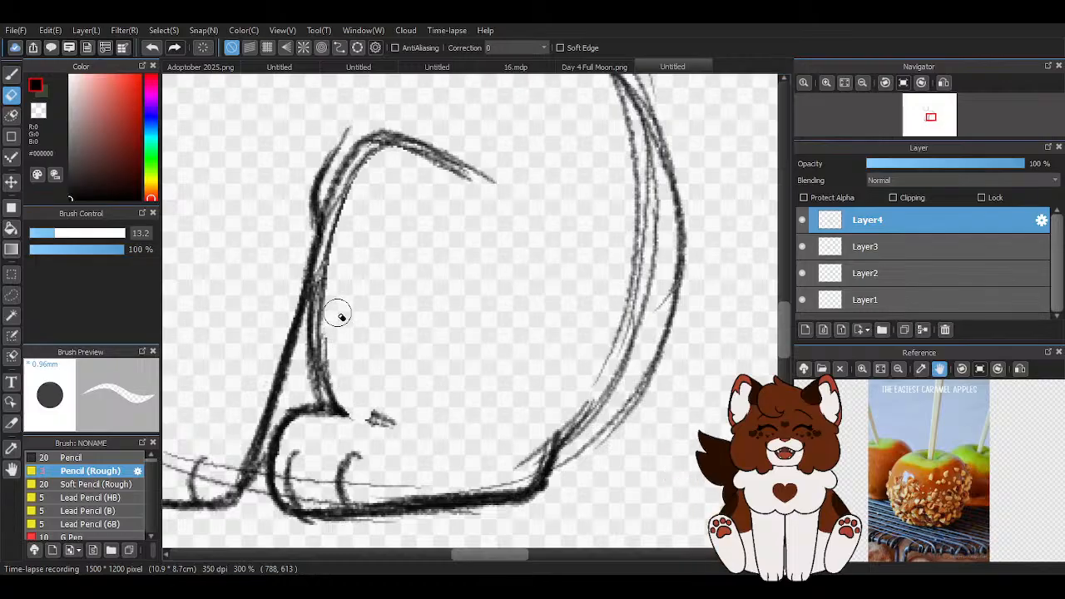
{"action": "left_click", "coordinate": [151, 48]}
{"action": "mouse_move", "coordinate": [400, 163]}
{"action": "left_mouse_down"}
{"action": "mouse_move", "coordinate": [373, 160]}
{"action": "mouse_move", "coordinate": [336, 238]}
{"action": "mouse_move", "coordinate": [326, 291]}
{"action": "mouse_move", "coordinate": [347, 384]}
{"action": "left_mouse_up"}
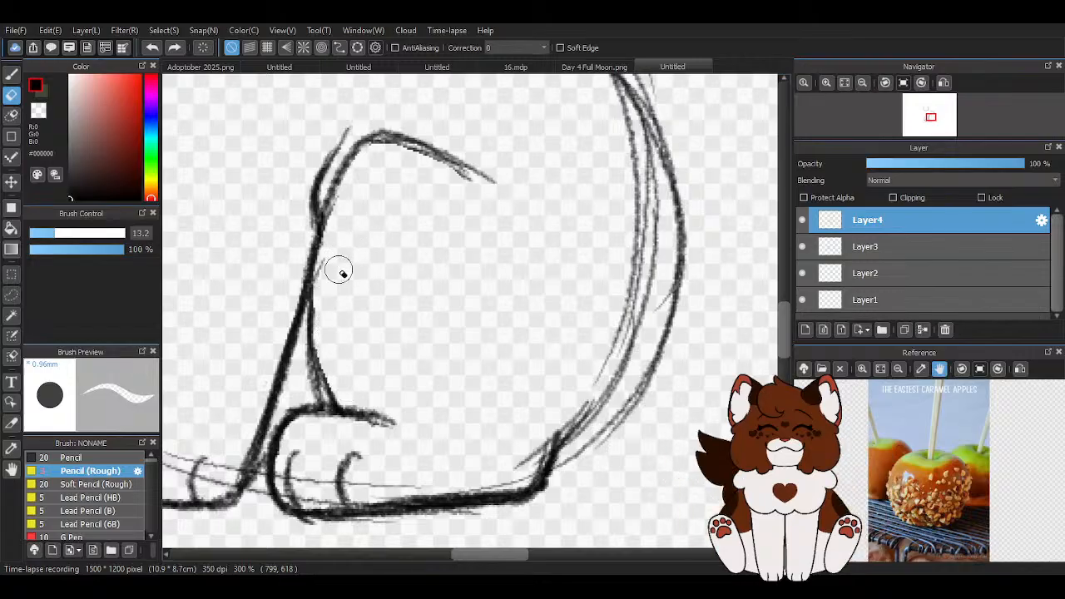
Switch back to the pencil and retrace the back and rump in one smooth curve down to the heel
{"action": "scroll", "coordinate": [487, 325], "scroll_direction": "down", "scroll_amount": 2}
{"action": "scroll", "coordinate": [454, 324], "scroll_direction": "up", "scroll_amount": 1}
{"action": "left_click", "coordinate": [11, 73]}
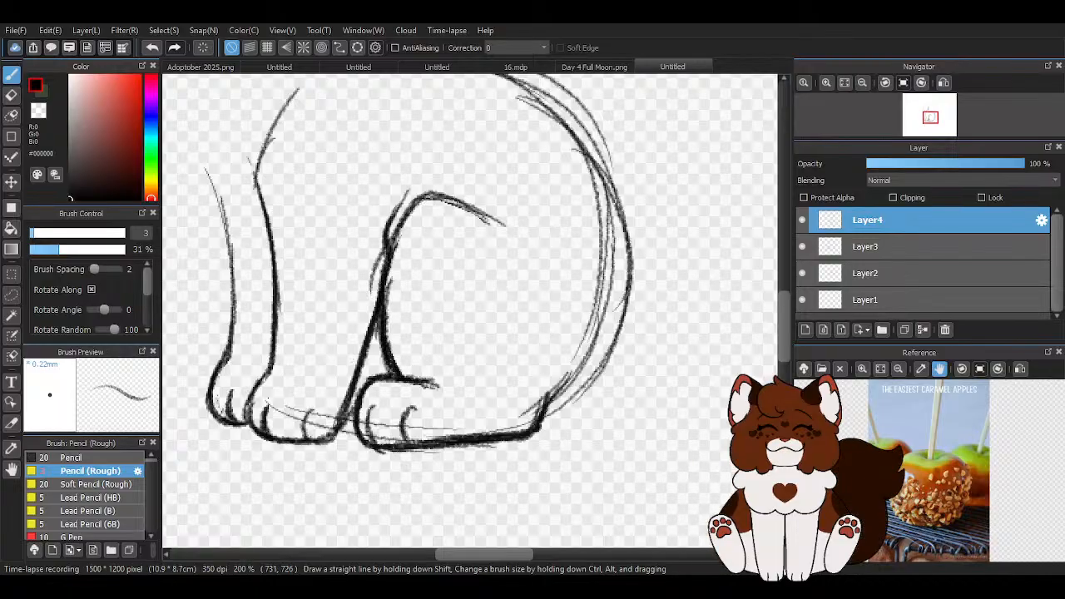
{"action": "scroll", "coordinate": [562, 345], "scroll_direction": "down", "scroll_amount": 3}
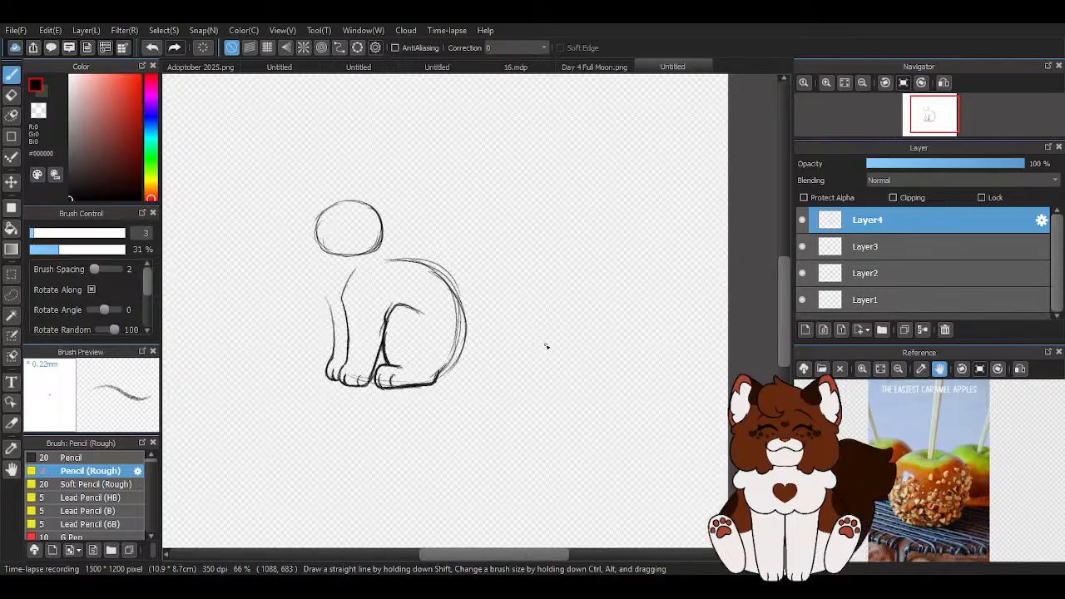
{"action": "scroll", "coordinate": [407, 337], "scroll_direction": "up", "scroll_amount": 3}
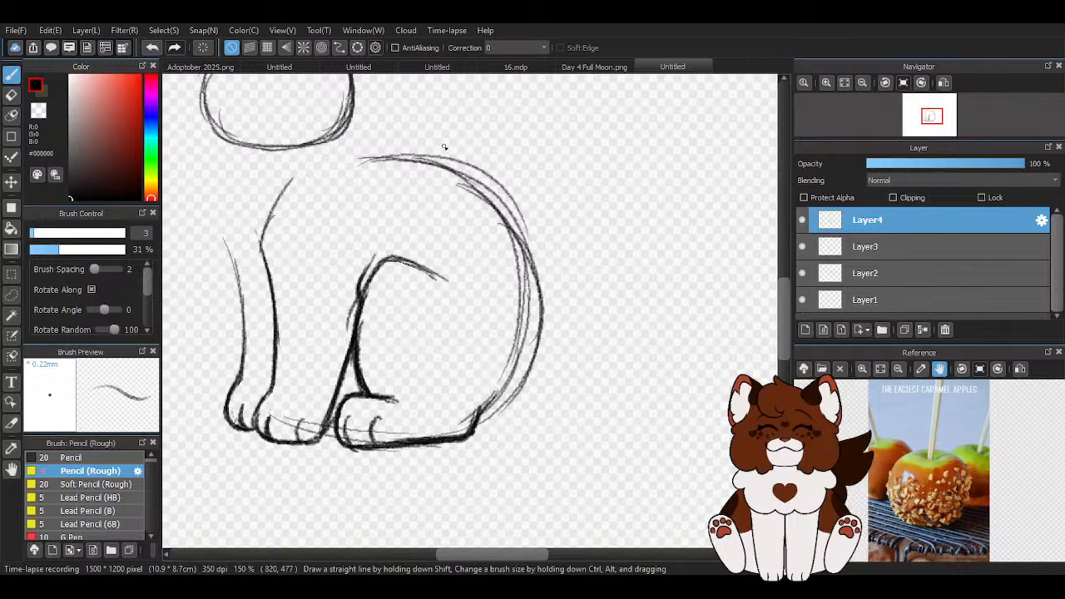
{"action": "mouse_move", "coordinate": [349, 156]}
{"action": "left_mouse_down"}
{"action": "mouse_move", "coordinate": [397, 157]}
{"action": "mouse_move", "coordinate": [516, 262]}
{"action": "left_mouse_up"}
{"action": "left_click_drag", "start_coordinate": [476, 185], "coordinate": [533, 329]}
{"action": "left_click_drag", "start_coordinate": [503, 218], "coordinate": [537, 331]}
{"action": "mouse_move", "coordinate": [531, 267]}
{"action": "left_mouse_down"}
{"action": "mouse_move", "coordinate": [498, 398]}
{"action": "mouse_move", "coordinate": [458, 424]}
{"action": "left_mouse_up"}
{"action": "left_click_drag", "start_coordinate": [526, 341], "coordinate": [469, 414]}
{"action": "left_click_drag", "start_coordinate": [531, 273], "coordinate": [487, 407]}
{"action": "mouse_move", "coordinate": [509, 226]}
{"action": "left_mouse_down"}
{"action": "mouse_move", "coordinate": [528, 314]}
{"action": "mouse_move", "coordinate": [498, 387]}
{"action": "mouse_move", "coordinate": [467, 420]}
{"action": "left_mouse_up"}
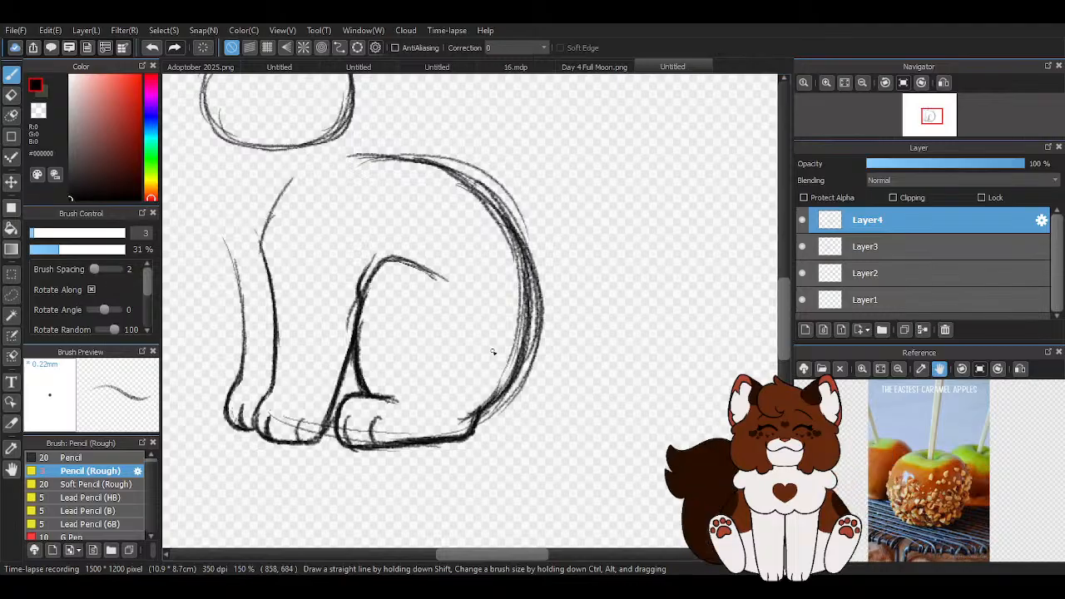
Compare the sketch with Layer2 hidden and shown, and make Layer2 the active layer
{"action": "scroll", "coordinate": [492, 353], "scroll_direction": "down", "scroll_amount": 5}
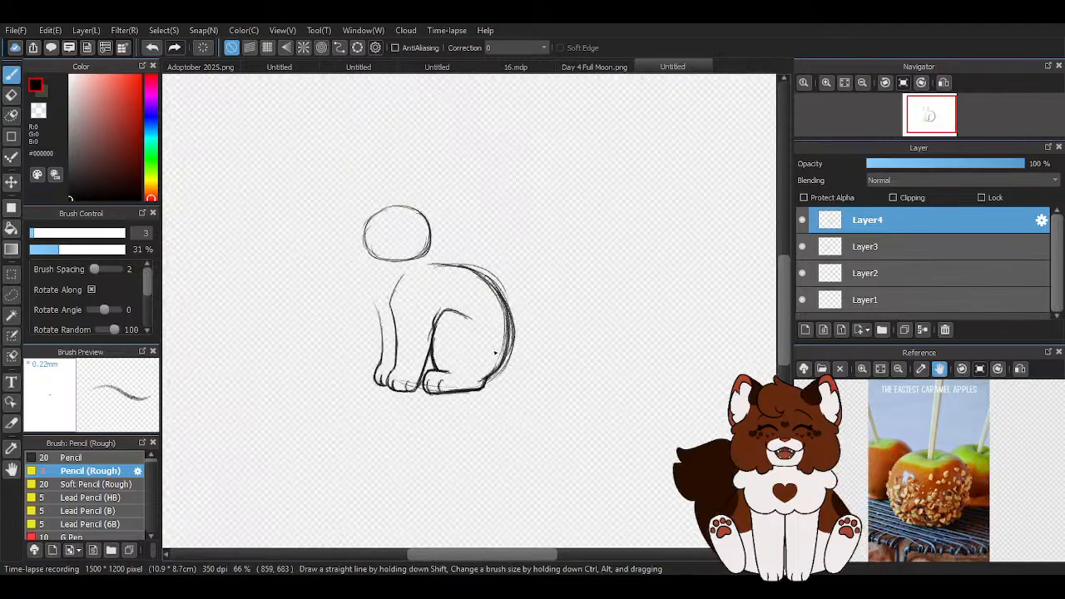
{"action": "scroll", "coordinate": [495, 353], "scroll_direction": "up", "scroll_amount": 6}
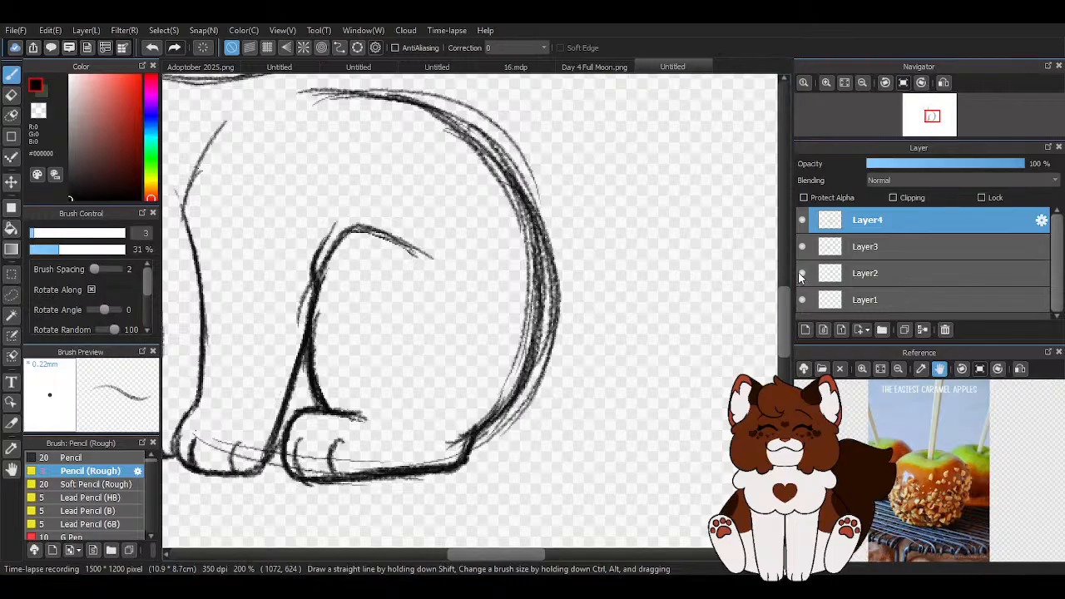
{"action": "scroll", "coordinate": [564, 313], "scroll_direction": "down", "scroll_amount": 3}
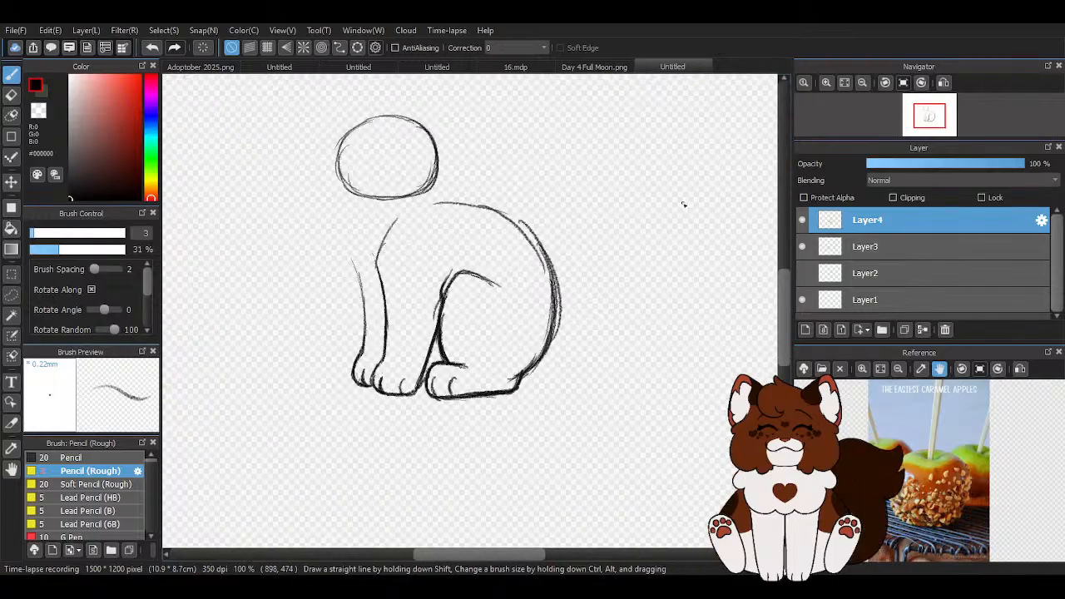
{"action": "left_click", "coordinate": [804, 273]}
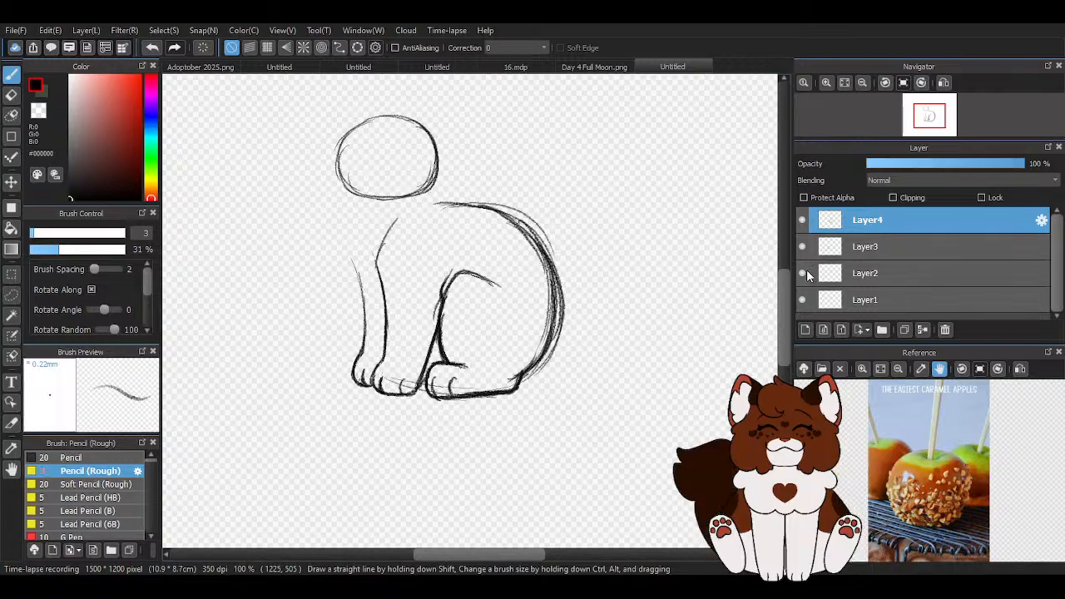
{"action": "left_click", "coordinate": [865, 274]}
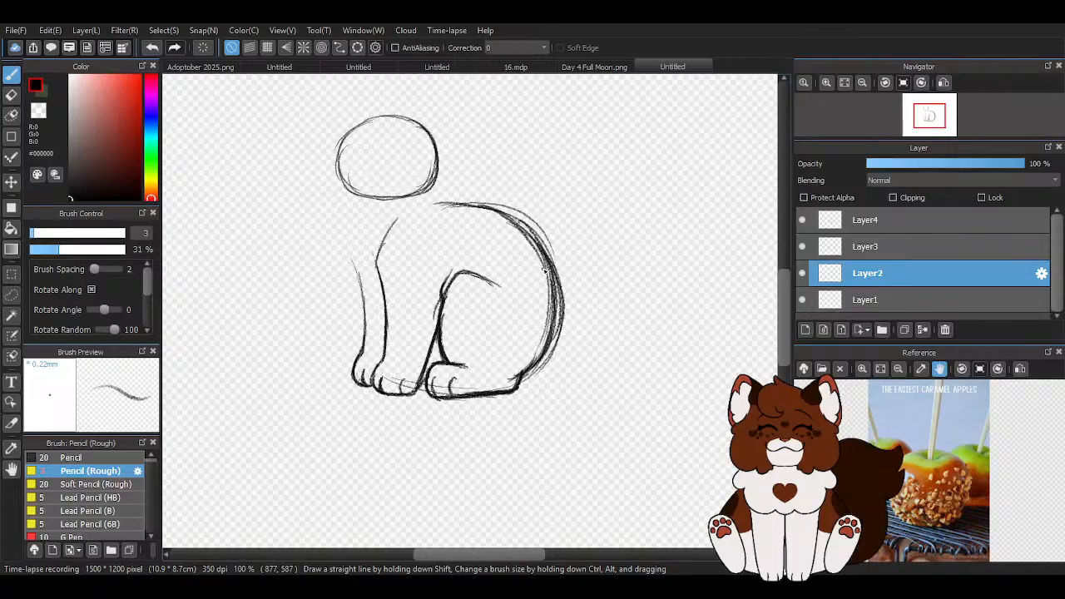
{"action": "scroll", "coordinate": [545, 269], "scroll_direction": "down", "scroll_amount": 1}
{"action": "scroll", "coordinate": [549, 269], "scroll_direction": "up", "scroll_amount": 1}
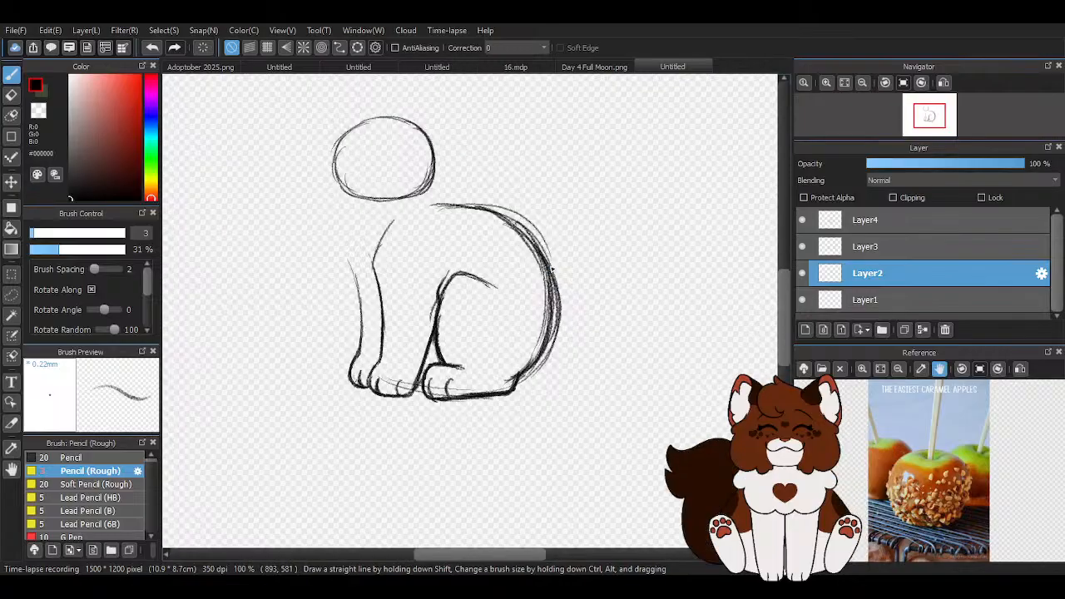
Set the eraser size to 141 and erase the doubled body lines around the feet, shoulders and rump on Layer2
{"action": "scroll", "coordinate": [552, 268], "scroll_direction": "down", "scroll_amount": 1}
{"action": "scroll", "coordinate": [534, 266], "scroll_direction": "up", "scroll_amount": 1}
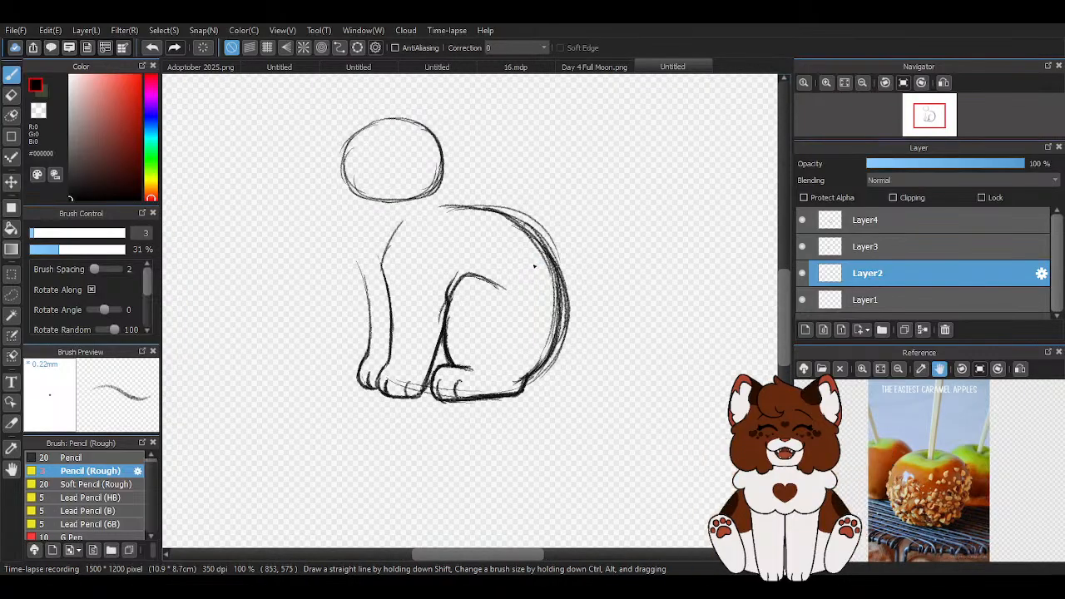
{"action": "scroll", "coordinate": [535, 266], "scroll_direction": "down", "scroll_amount": 1}
{"action": "scroll", "coordinate": [491, 250], "scroll_direction": "up", "scroll_amount": 1}
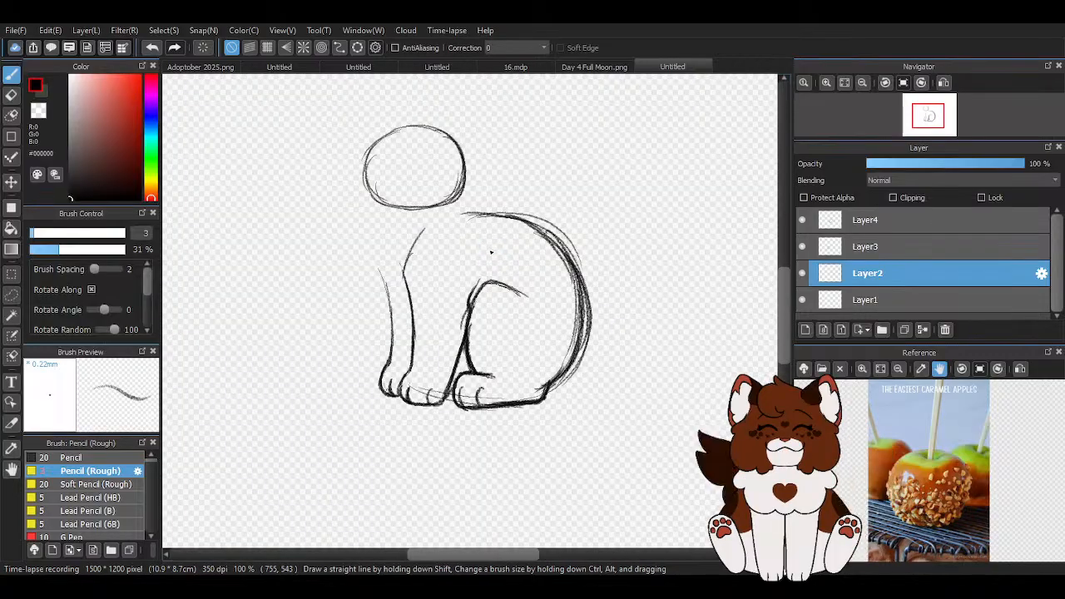
{"action": "key", "text": "e"}
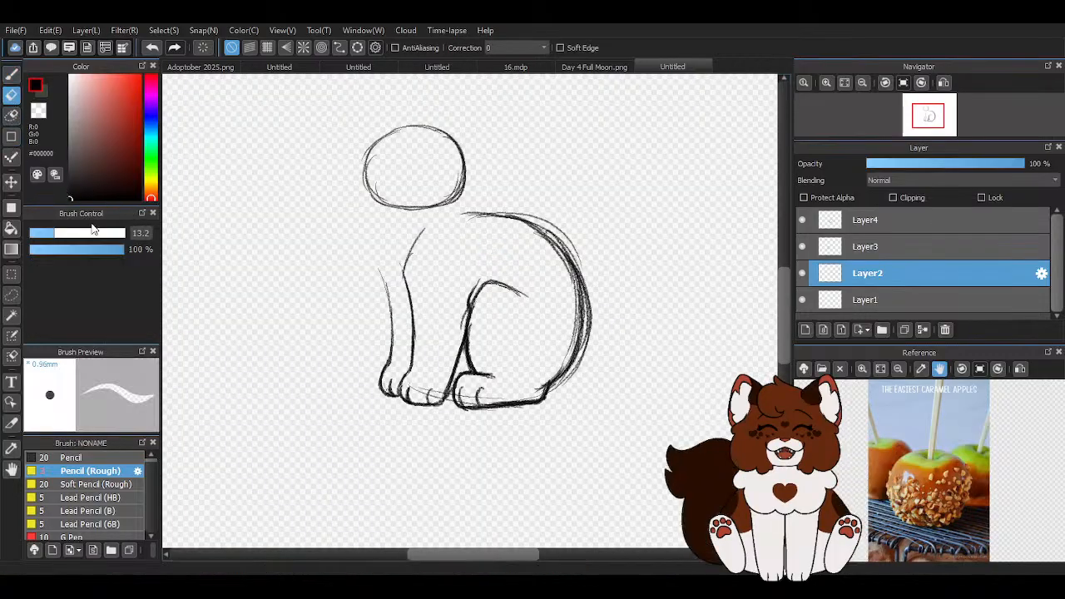
{"action": "left_click_drag", "start_coordinate": [105, 235], "coordinate": [124, 233]}
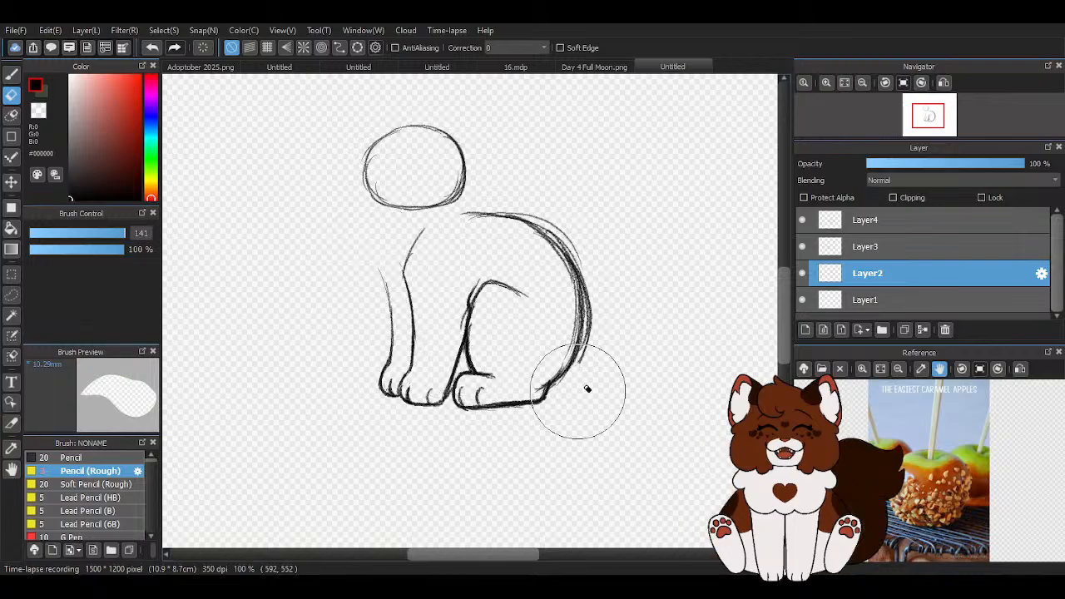
{"action": "left_click_drag", "start_coordinate": [561, 416], "coordinate": [413, 336]}
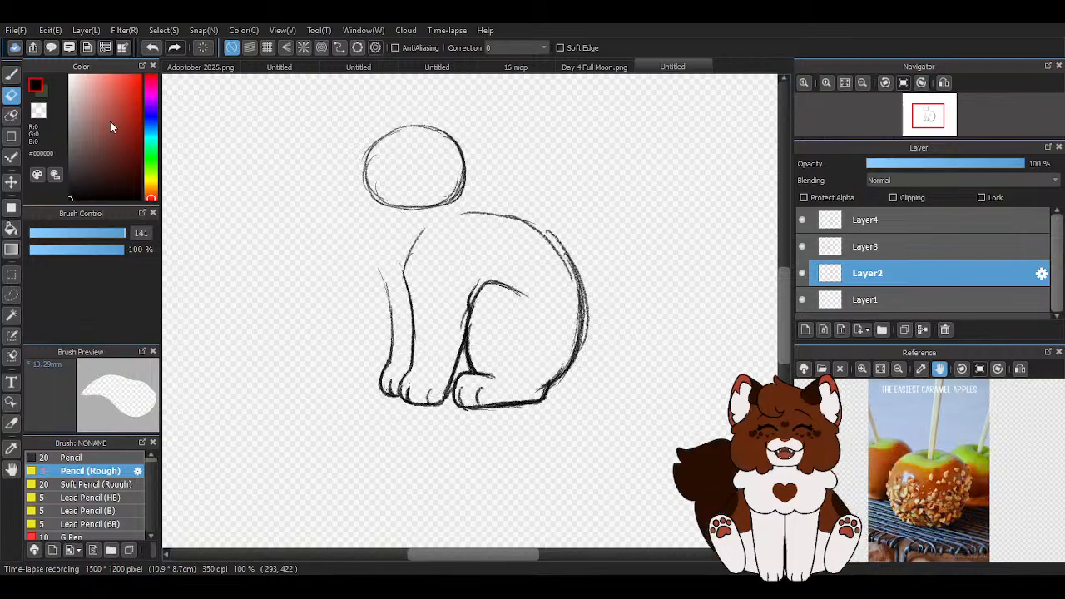
Switch back to the pencil and draw the back of the neck and the front of the neck and chest down to the near front leg
{"action": "left_click", "coordinate": [11, 77]}
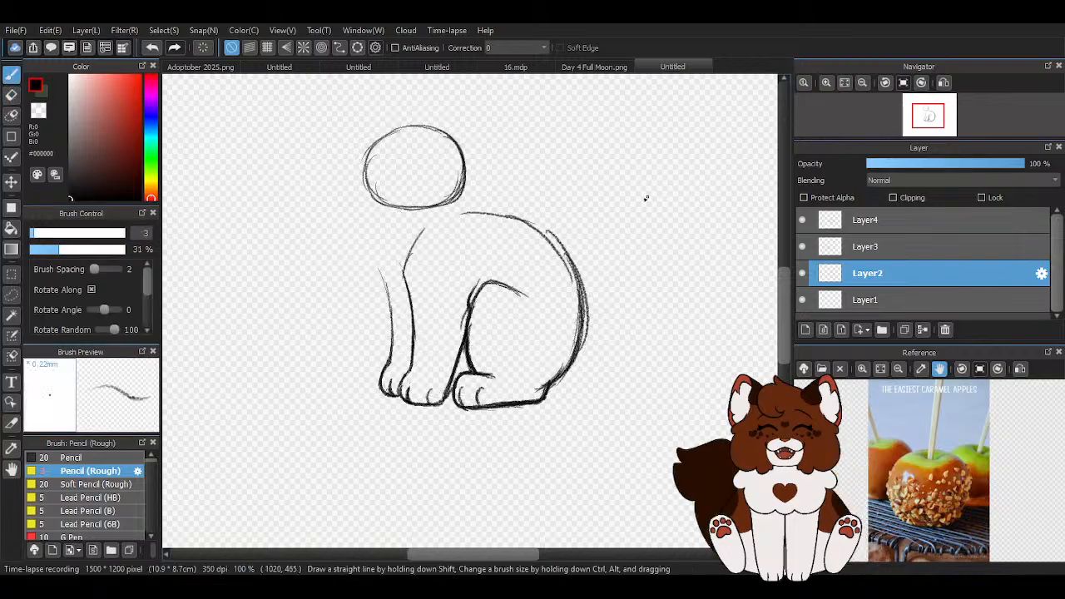
{"action": "scroll", "coordinate": [462, 179], "scroll_direction": "up", "scroll_amount": 3}
{"action": "left_click_drag", "start_coordinate": [451, 218], "coordinate": [460, 304]}
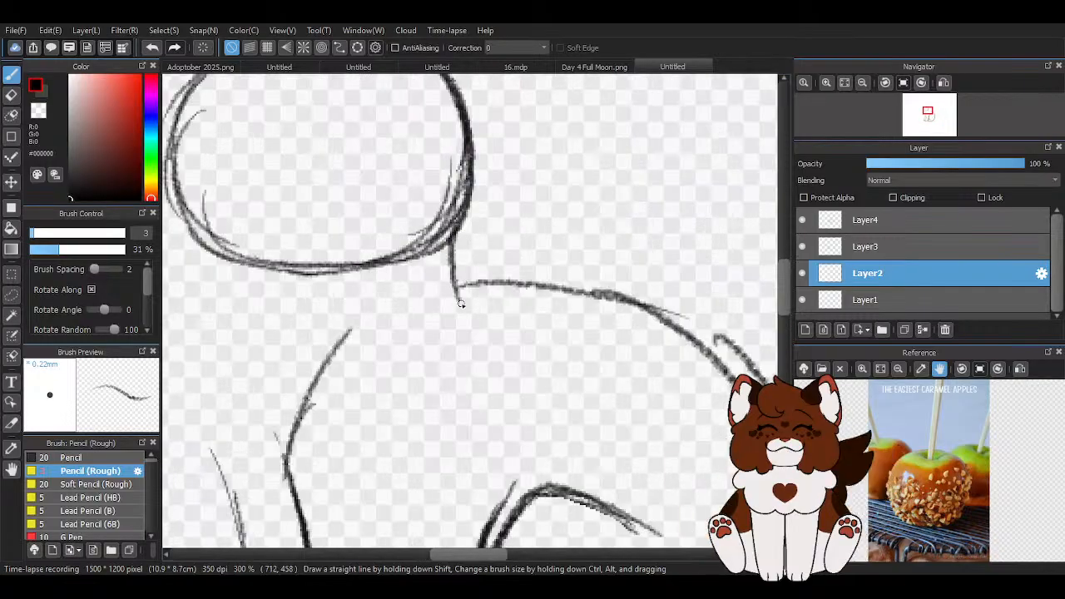
{"action": "scroll", "coordinate": [450, 162], "scroll_direction": "down", "scroll_amount": 2}
{"action": "scroll", "coordinate": [337, 250], "scroll_direction": "up", "scroll_amount": 1}
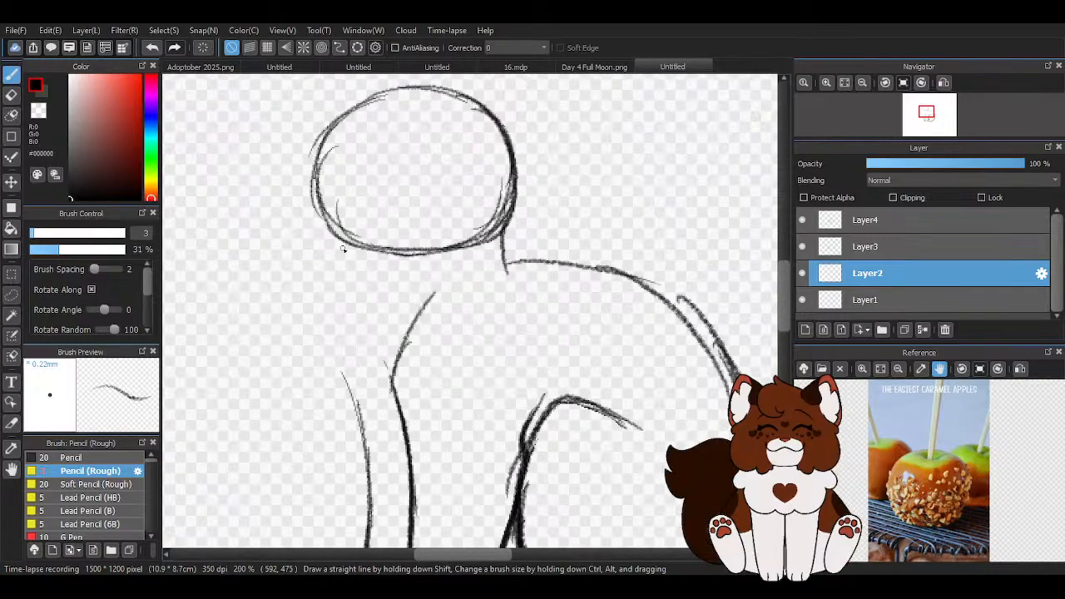
{"action": "mouse_move", "coordinate": [331, 218]}
{"action": "left_mouse_down"}
{"action": "mouse_move", "coordinate": [347, 277]}
{"action": "mouse_move", "coordinate": [324, 338]}
{"action": "mouse_move", "coordinate": [323, 329]}
{"action": "mouse_move", "coordinate": [403, 432]}
{"action": "left_mouse_up"}
{"action": "left_click_drag", "start_coordinate": [323, 353], "coordinate": [408, 447]}
{"action": "mouse_move", "coordinate": [333, 218]}
{"action": "left_mouse_down"}
{"action": "mouse_move", "coordinate": [320, 362]}
{"action": "mouse_move", "coordinate": [319, 351]}
{"action": "mouse_move", "coordinate": [412, 444]}
{"action": "left_mouse_up"}
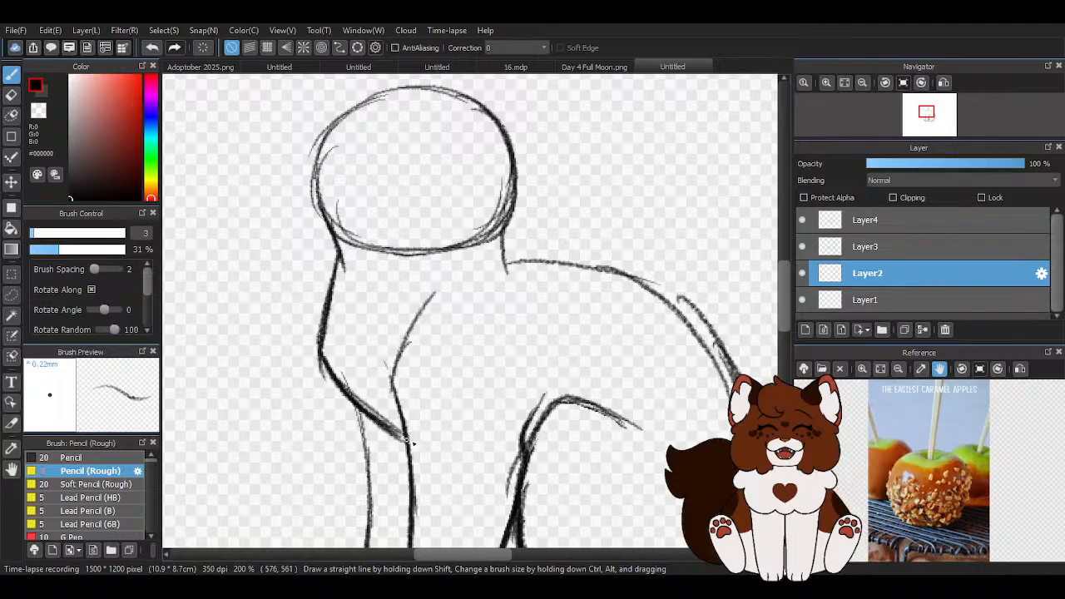
Draw a shoulder line from the nape to the near front leg, thin it with the transparent colour, and retrace it in black
{"action": "mouse_move", "coordinate": [506, 223]}
{"action": "left_mouse_down"}
{"action": "mouse_move", "coordinate": [507, 267]}
{"action": "mouse_move", "coordinate": [403, 373]}
{"action": "left_mouse_up"}
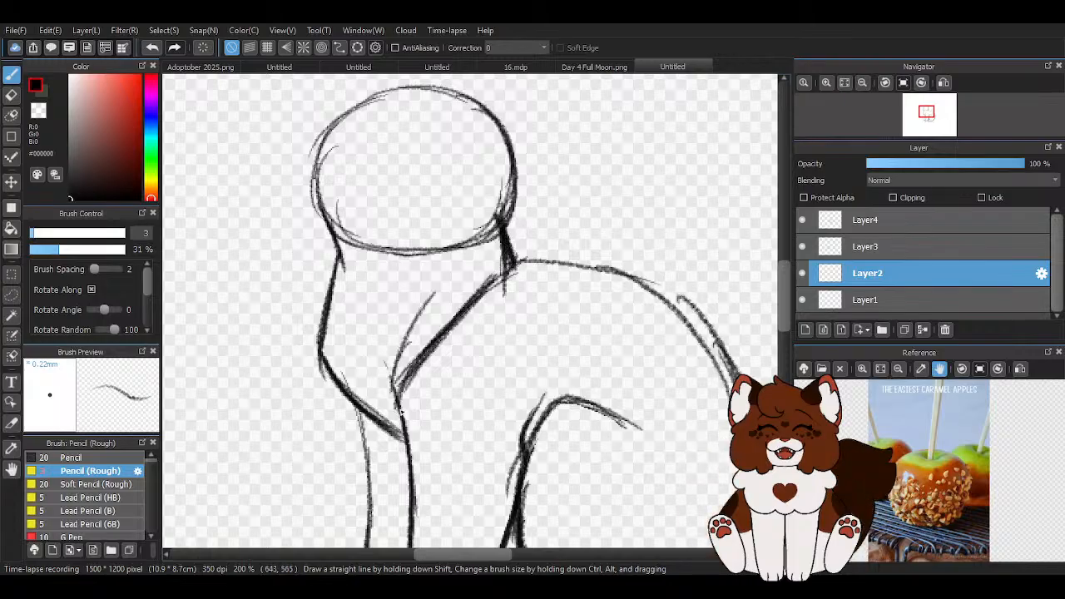
{"action": "scroll", "coordinate": [402, 392], "scroll_direction": "up", "scroll_amount": 1}
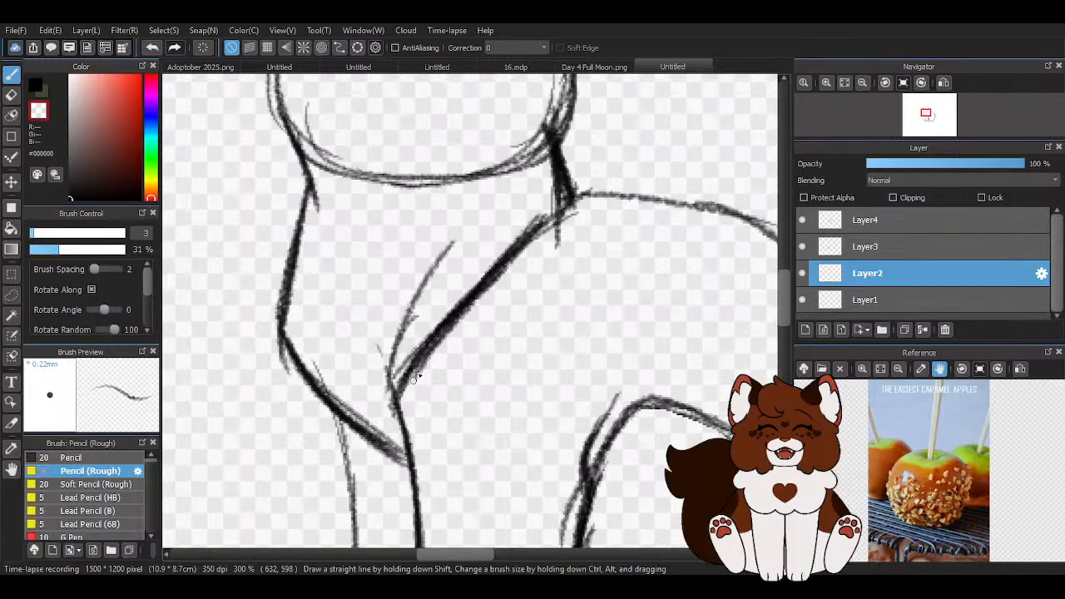
{"action": "scroll", "coordinate": [536, 291], "scroll_direction": "down", "scroll_amount": 1}
{"action": "scroll", "coordinate": [559, 244], "scroll_direction": "up", "scroll_amount": 2}
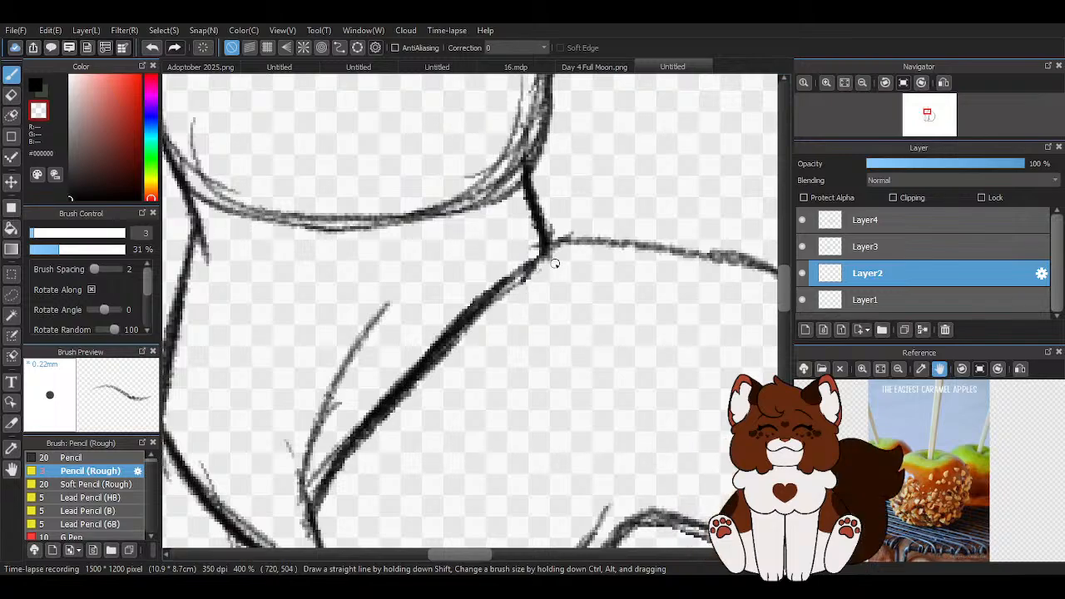
{"action": "scroll", "coordinate": [497, 321], "scroll_direction": "down", "scroll_amount": 2}
{"action": "scroll", "coordinate": [524, 247], "scroll_direction": "up", "scroll_amount": 1}
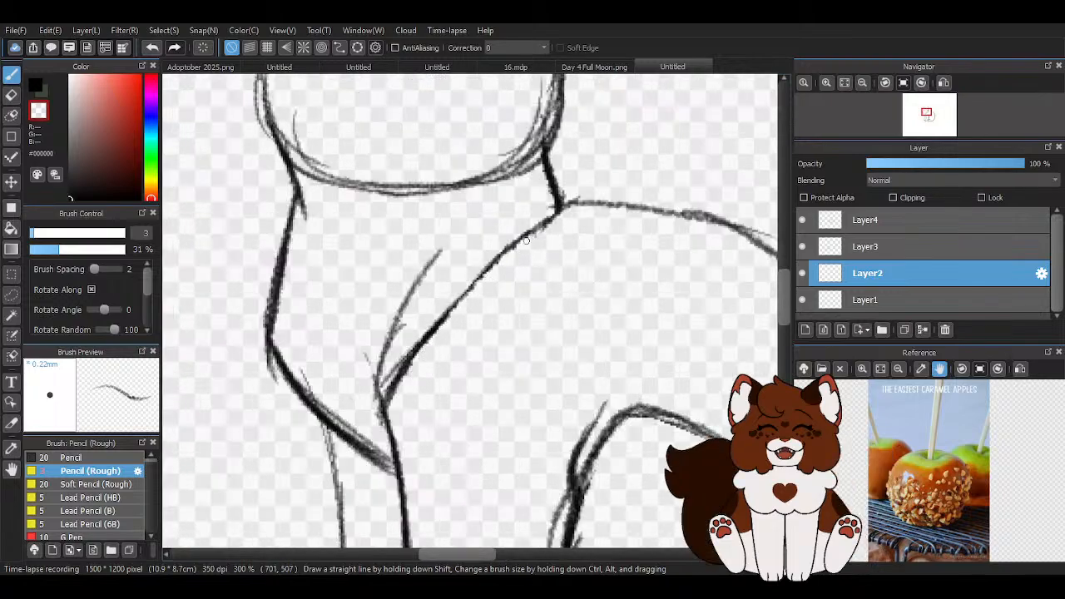
{"action": "mouse_move", "coordinate": [545, 140]}
{"action": "left_mouse_down"}
{"action": "mouse_move", "coordinate": [564, 198]}
{"action": "mouse_move", "coordinate": [550, 168]}
{"action": "mouse_move", "coordinate": [527, 239]}
{"action": "mouse_move", "coordinate": [434, 310]}
{"action": "left_mouse_up"}
{"action": "left_click_drag", "start_coordinate": [511, 244], "coordinate": [384, 420]}
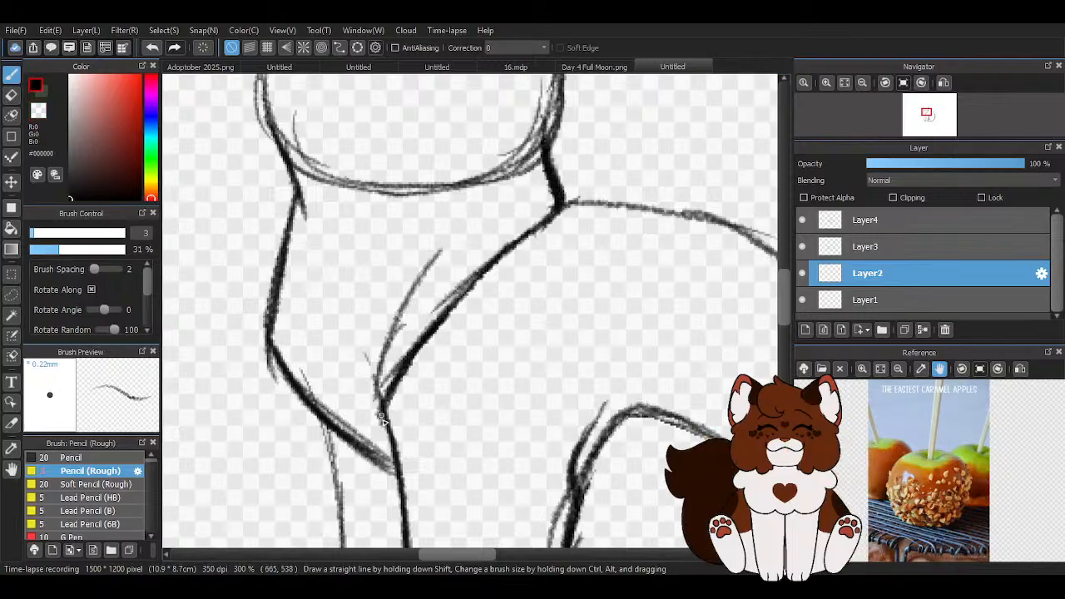
Move the head circle on Layer1 slightly down and toward the back so it sits on the neck
{"action": "scroll", "coordinate": [449, 311], "scroll_direction": "down", "scroll_amount": 2}
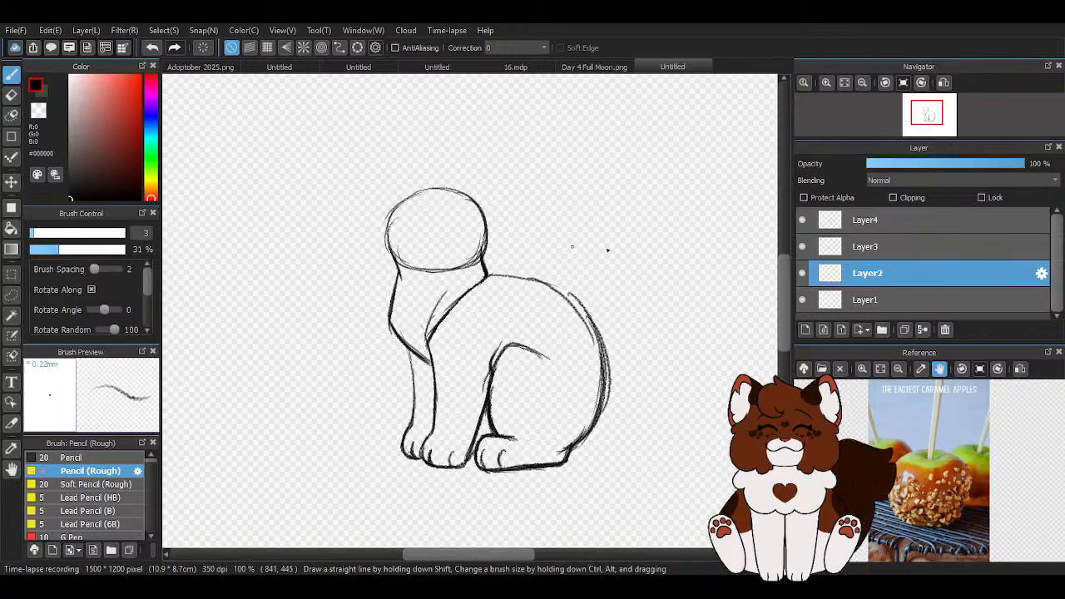
{"action": "left_click", "coordinate": [962, 298]}
{"action": "left_click", "coordinate": [12, 181]}
{"action": "left_click_drag", "start_coordinate": [442, 234], "coordinate": [447, 241]}
{"action": "scroll", "coordinate": [448, 241], "scroll_direction": "down", "scroll_amount": 2}
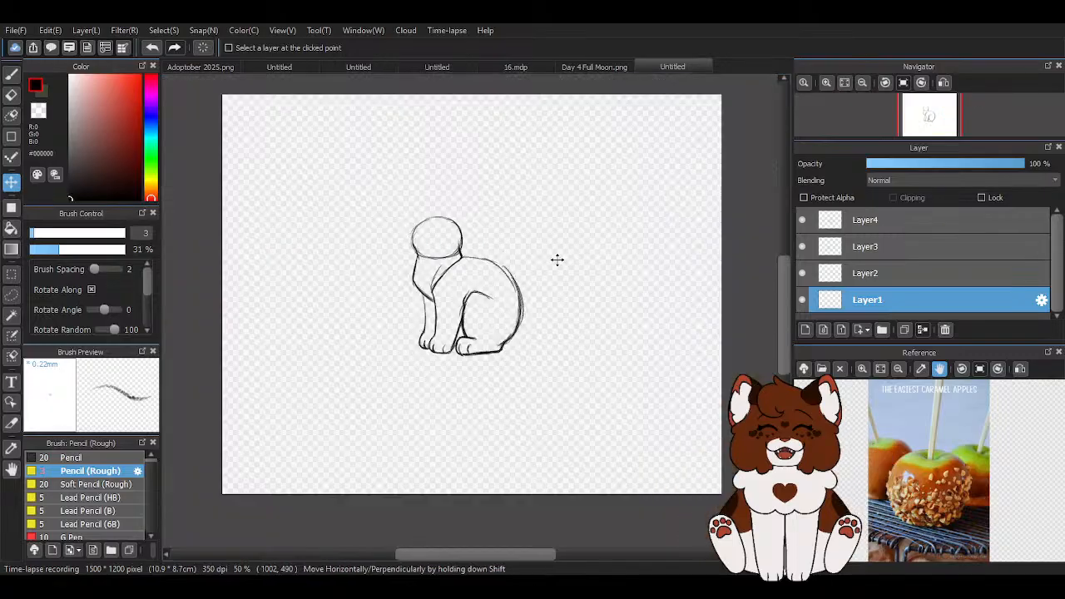
Draw a short pencil line on Layer3 joining the near front paw to the hind foot
{"action": "left_click", "coordinate": [17, 74]}
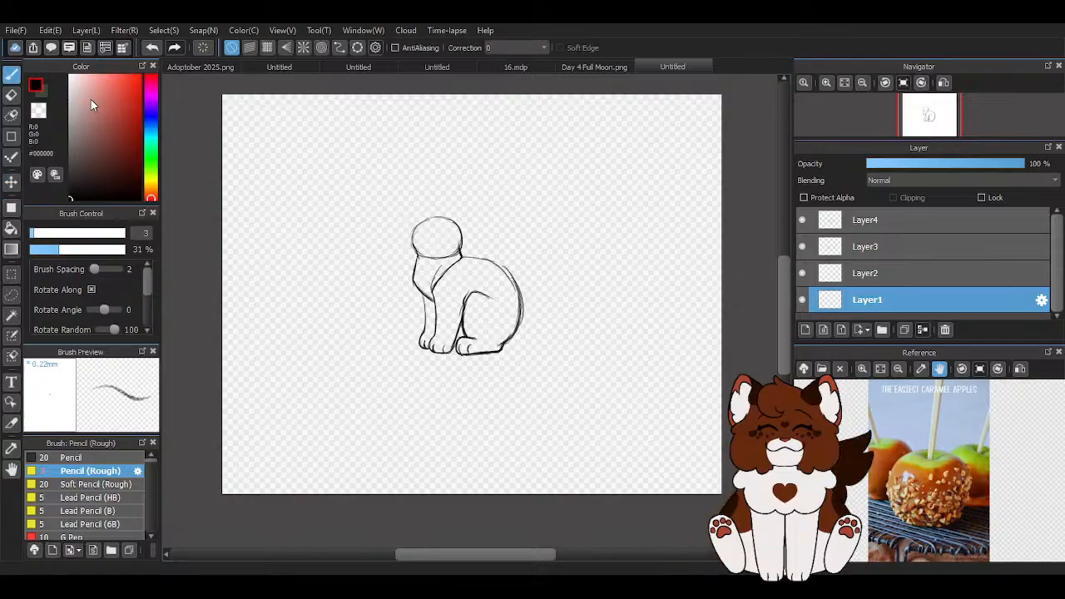
{"action": "scroll", "coordinate": [472, 301], "scroll_direction": "up", "scroll_amount": 6}
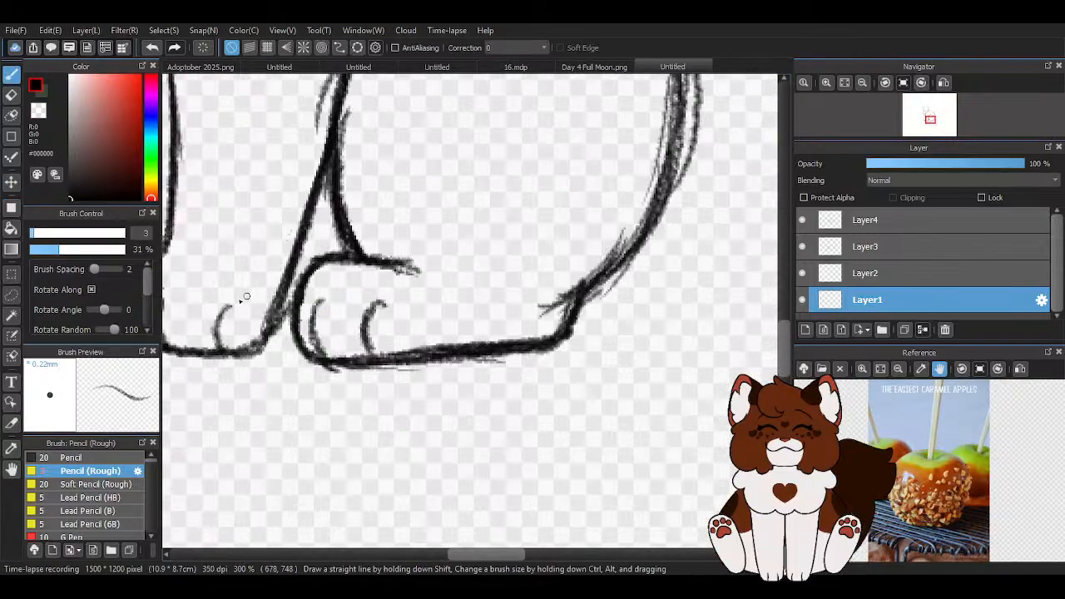
{"action": "scroll", "coordinate": [466, 334], "scroll_direction": "down", "scroll_amount": 6}
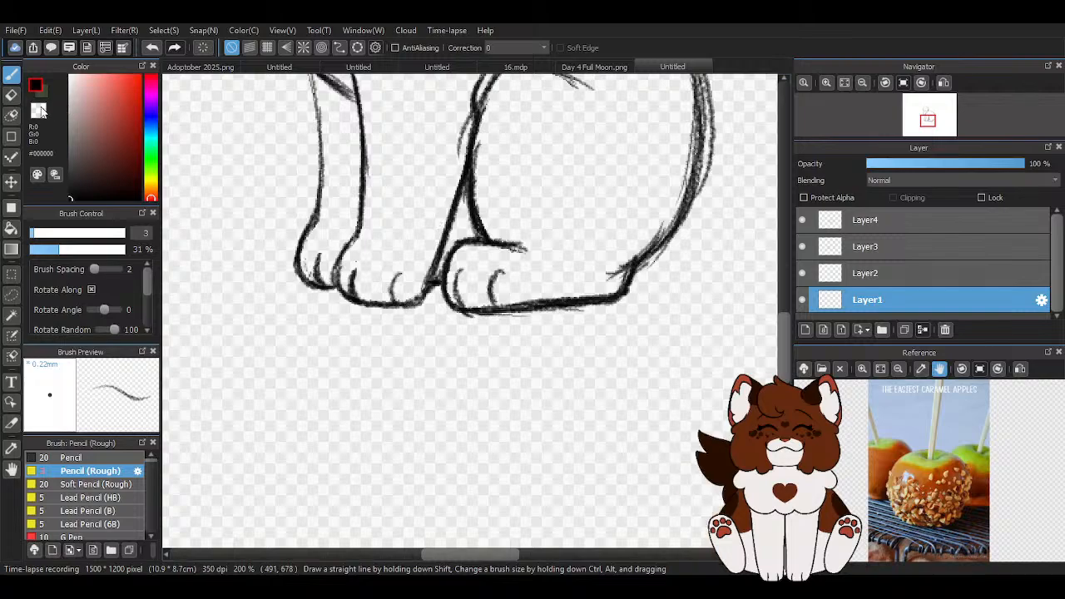
{"action": "left_click", "coordinate": [12, 95]}
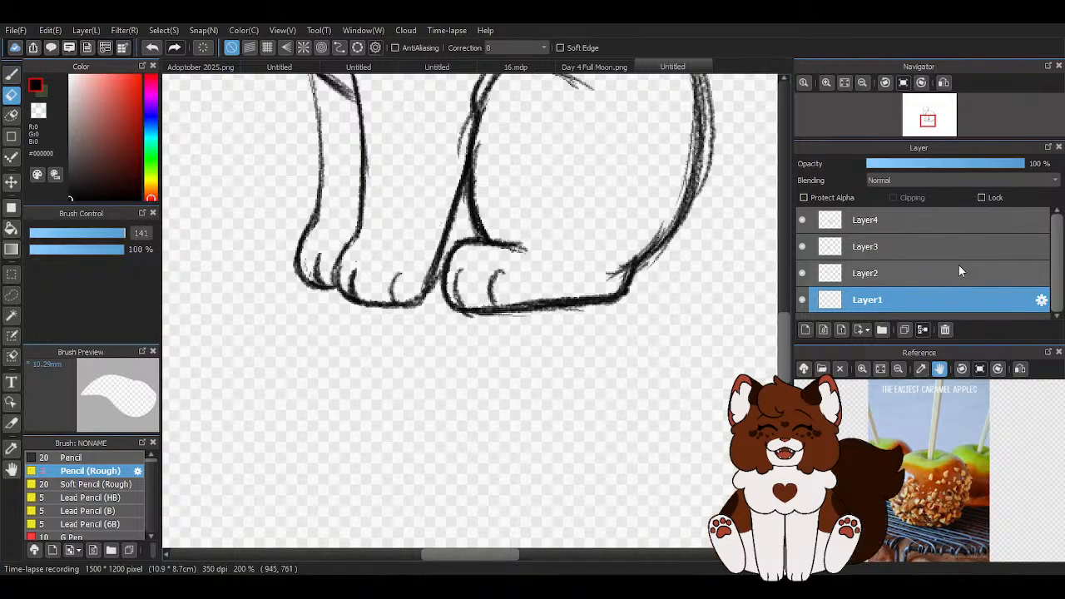
{"action": "left_click", "coordinate": [942, 244]}
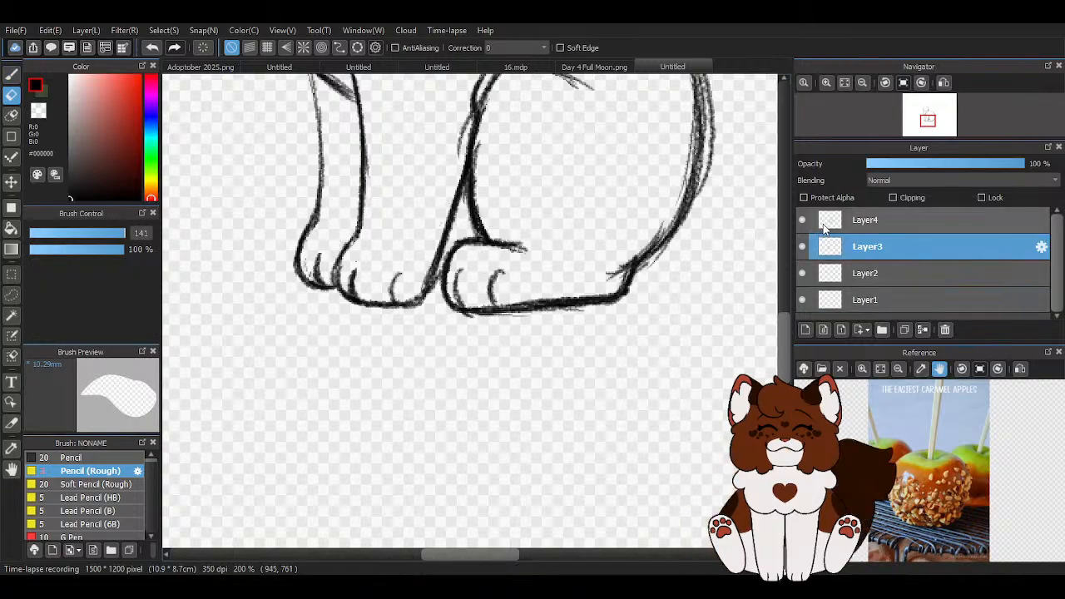
{"action": "left_click", "coordinate": [12, 74]}
{"action": "scroll", "coordinate": [452, 298], "scroll_direction": "up", "scroll_amount": 2}
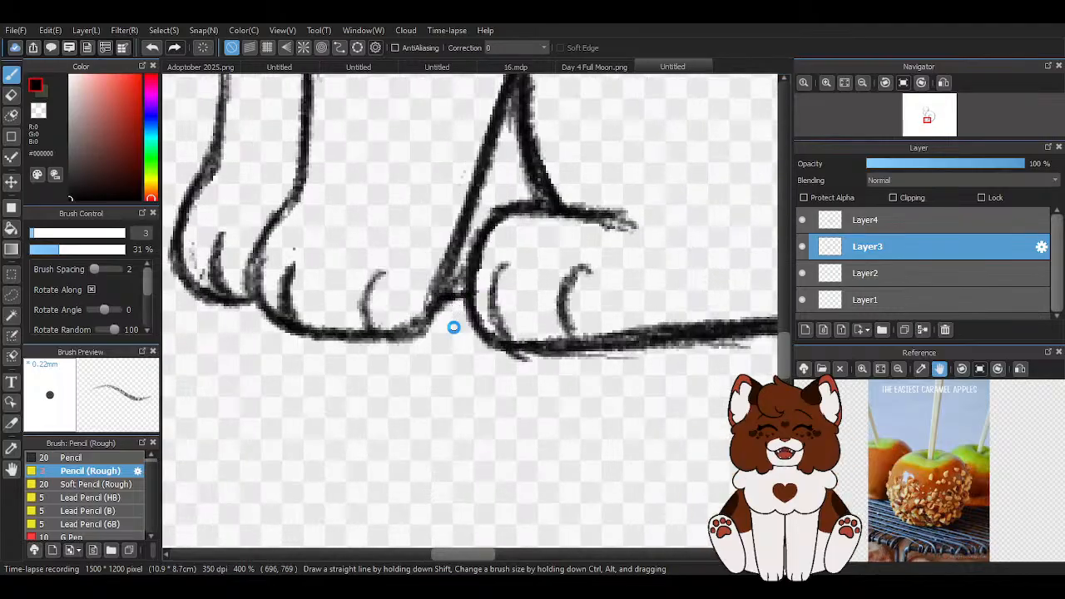
{"action": "scroll", "coordinate": [453, 325], "scroll_direction": "down", "scroll_amount": 2}
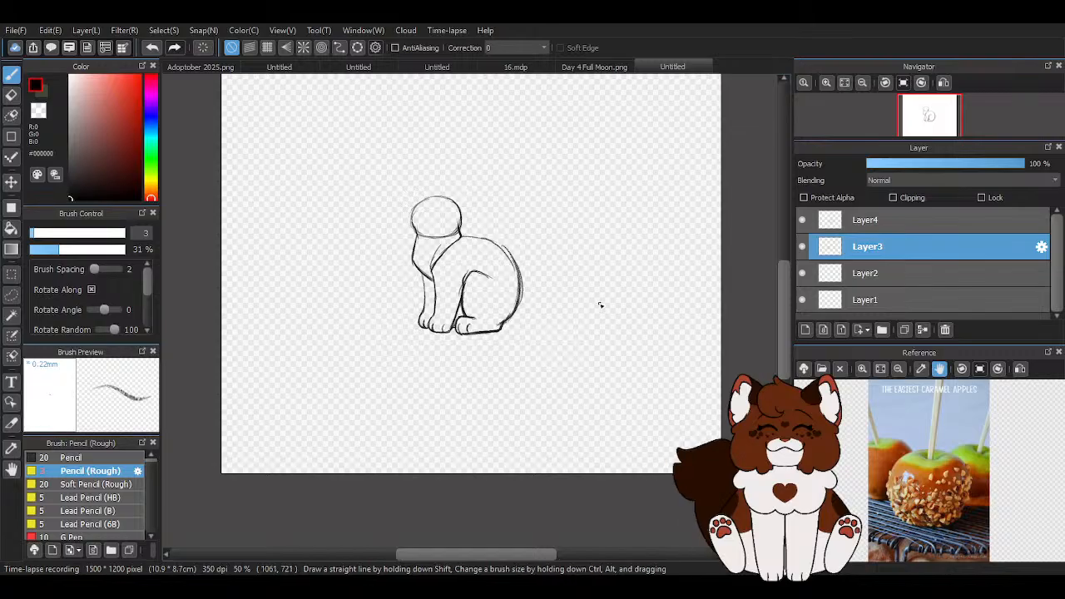
Make Layer1, which holds the head circle, the active layer for drawing the face
{"action": "scroll", "coordinate": [430, 208], "scroll_direction": "up", "scroll_amount": 3}
{"action": "left_click", "coordinate": [943, 298]}
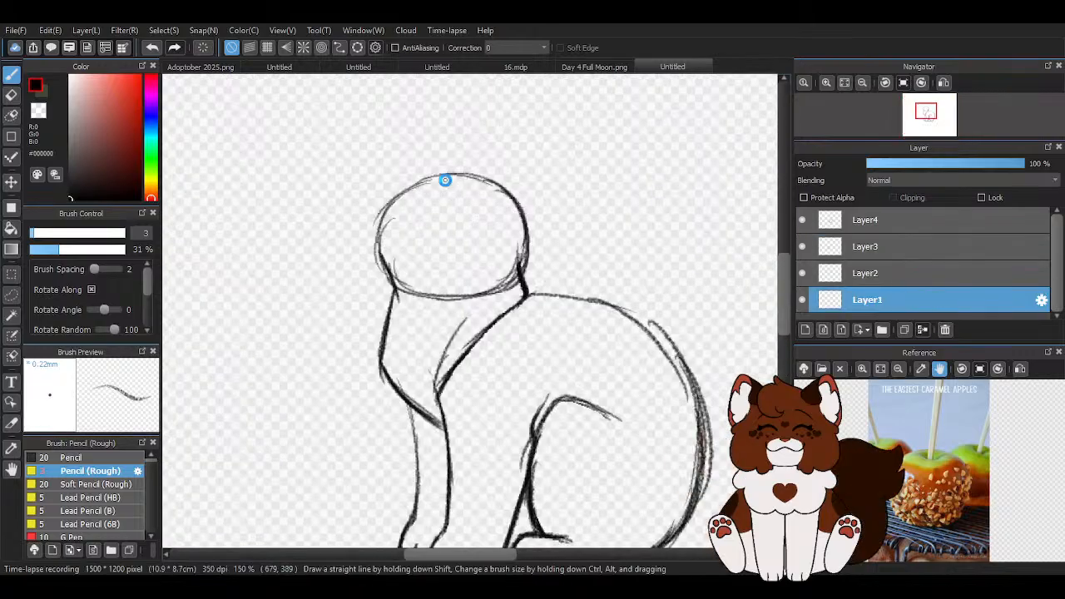
{"action": "scroll", "coordinate": [503, 212], "scroll_direction": "down", "scroll_amount": 2}
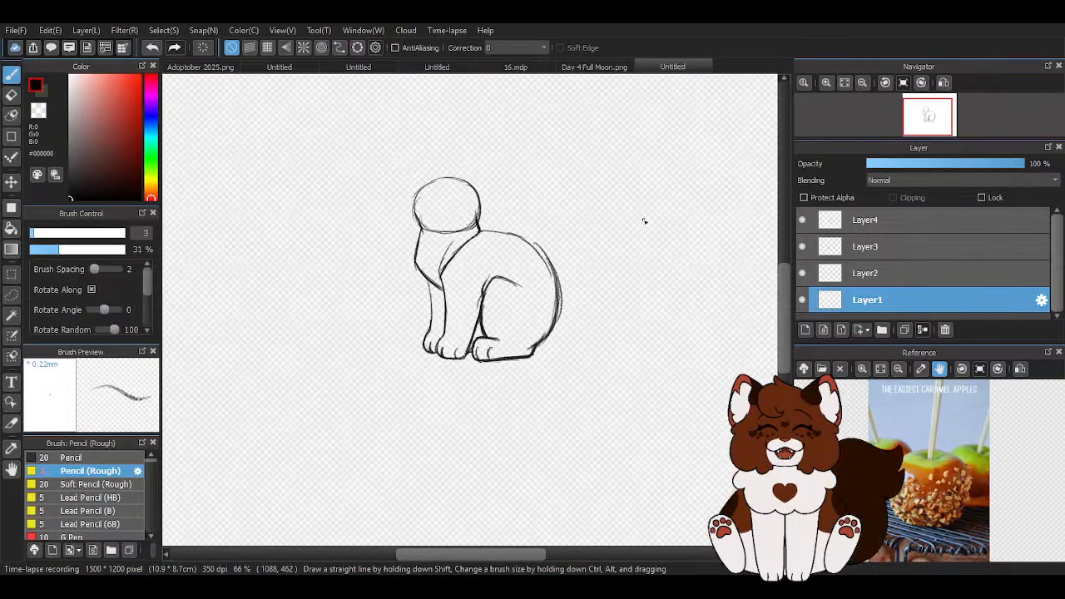
{"action": "scroll", "coordinate": [458, 195], "scroll_direction": "up", "scroll_amount": 4}
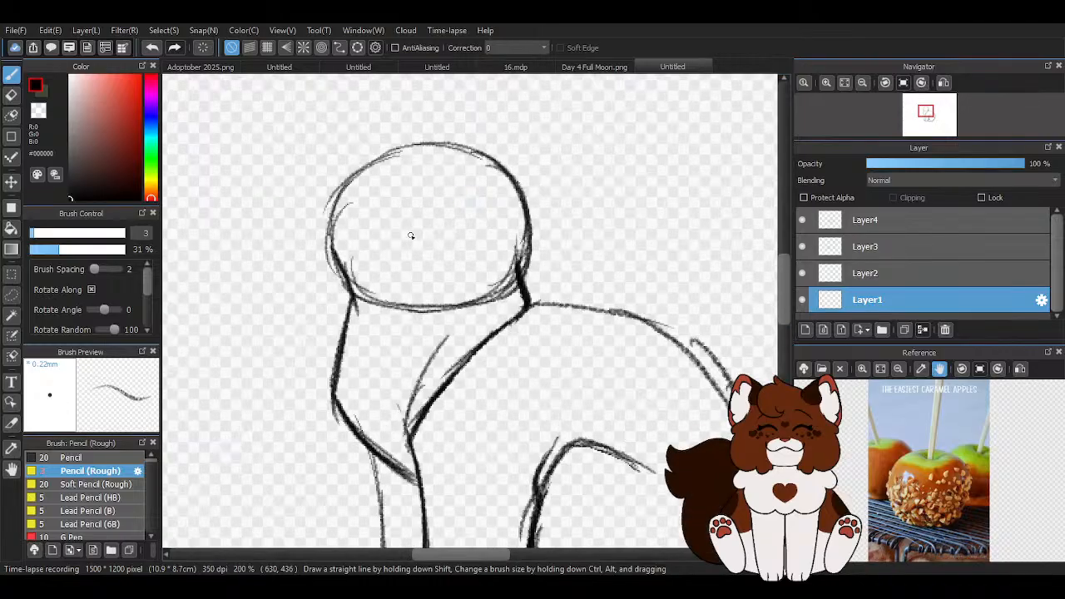
Try out a face on the head with a curved smiling mouth and two arched closed eyes
{"action": "left_click_drag", "start_coordinate": [435, 305], "coordinate": [491, 289]}
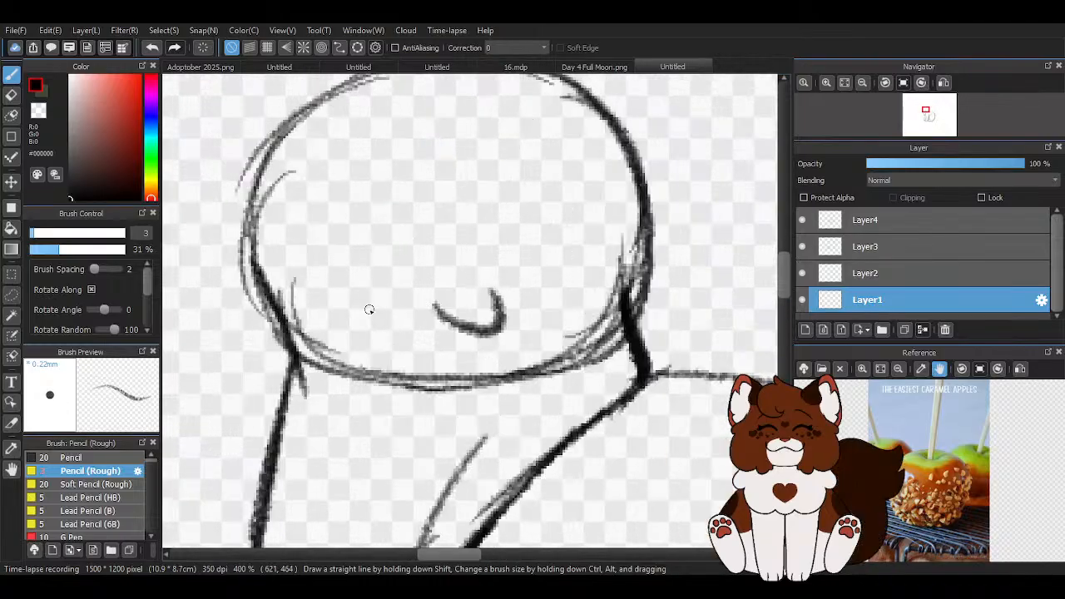
{"action": "key", "text": "ctrl+z"}
{"action": "mouse_move", "coordinate": [427, 300]}
{"action": "left_mouse_down"}
{"action": "mouse_move", "coordinate": [508, 328]}
{"action": "mouse_move", "coordinate": [360, 329]}
{"action": "mouse_move", "coordinate": [497, 323]}
{"action": "mouse_move", "coordinate": [509, 332]}
{"action": "mouse_move", "coordinate": [517, 307]}
{"action": "mouse_move", "coordinate": [537, 307]}
{"action": "mouse_move", "coordinate": [470, 334]}
{"action": "mouse_move", "coordinate": [428, 311]}
{"action": "mouse_move", "coordinate": [525, 322]}
{"action": "left_mouse_up"}
{"action": "mouse_move", "coordinate": [480, 223]}
{"action": "left_mouse_down"}
{"action": "mouse_move", "coordinate": [530, 218]}
{"action": "mouse_move", "coordinate": [461, 245]}
{"action": "mouse_move", "coordinate": [502, 212]}
{"action": "mouse_move", "coordinate": [558, 241]}
{"action": "left_mouse_up"}
{"action": "mouse_move", "coordinate": [388, 239]}
{"action": "left_mouse_down"}
{"action": "mouse_move", "coordinate": [332, 211]}
{"action": "mouse_move", "coordinate": [321, 213]}
{"action": "mouse_move", "coordinate": [381, 241]}
{"action": "mouse_move", "coordinate": [362, 213]}
{"action": "mouse_move", "coordinate": [303, 243]}
{"action": "mouse_move", "coordinate": [360, 215]}
{"action": "mouse_move", "coordinate": [389, 245]}
{"action": "left_mouse_up"}
{"action": "scroll", "coordinate": [403, 251], "scroll_direction": "down", "scroll_amount": 3}
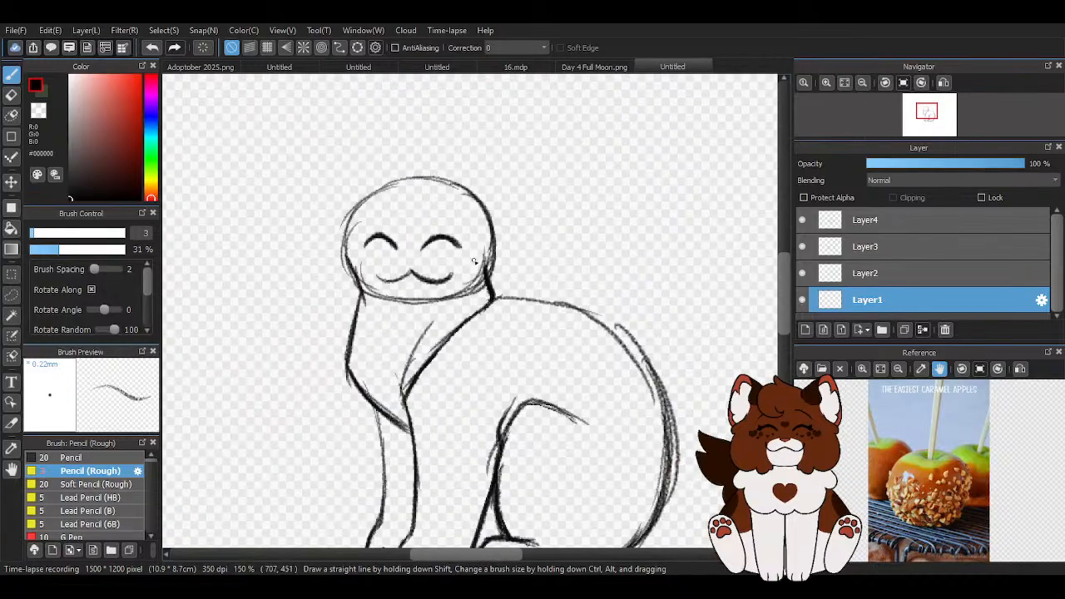
Set the eraser size to 17 and erase the mouth and both closed eyes from the head
{"action": "scroll", "coordinate": [420, 247], "scroll_direction": "up", "scroll_amount": 3}
{"action": "key", "text": "e"}
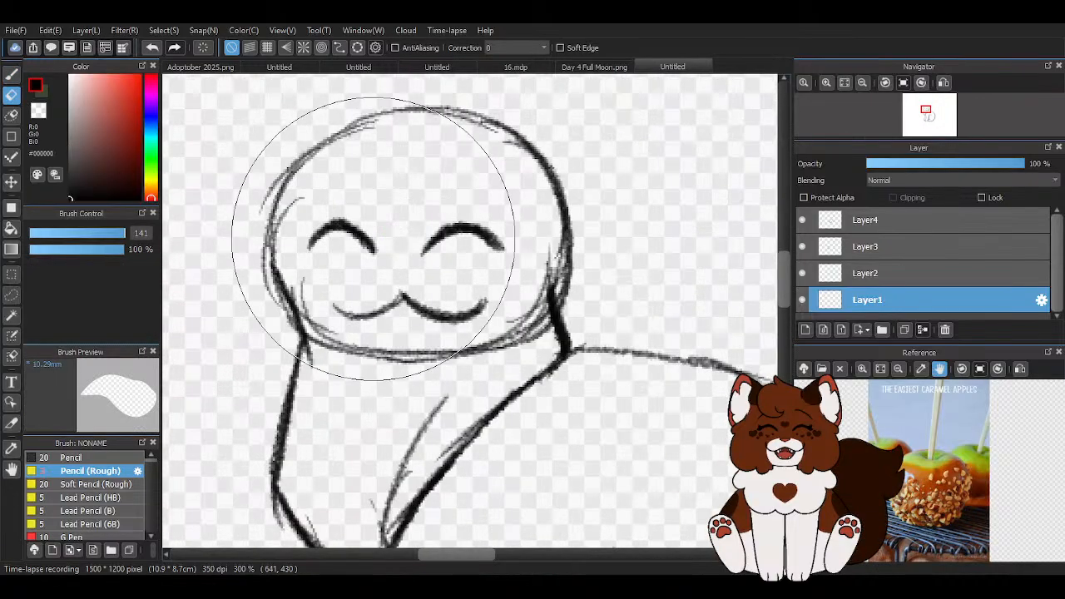
{"action": "left_click", "coordinate": [63, 241]}
{"action": "mouse_move", "coordinate": [357, 278]}
{"action": "left_mouse_down"}
{"action": "mouse_move", "coordinate": [507, 297]}
{"action": "mouse_move", "coordinate": [457, 289]}
{"action": "mouse_move", "coordinate": [426, 311]}
{"action": "mouse_move", "coordinate": [401, 283]}
{"action": "mouse_move", "coordinate": [426, 255]}
{"action": "mouse_move", "coordinate": [414, 240]}
{"action": "mouse_move", "coordinate": [341, 238]}
{"action": "left_mouse_up"}
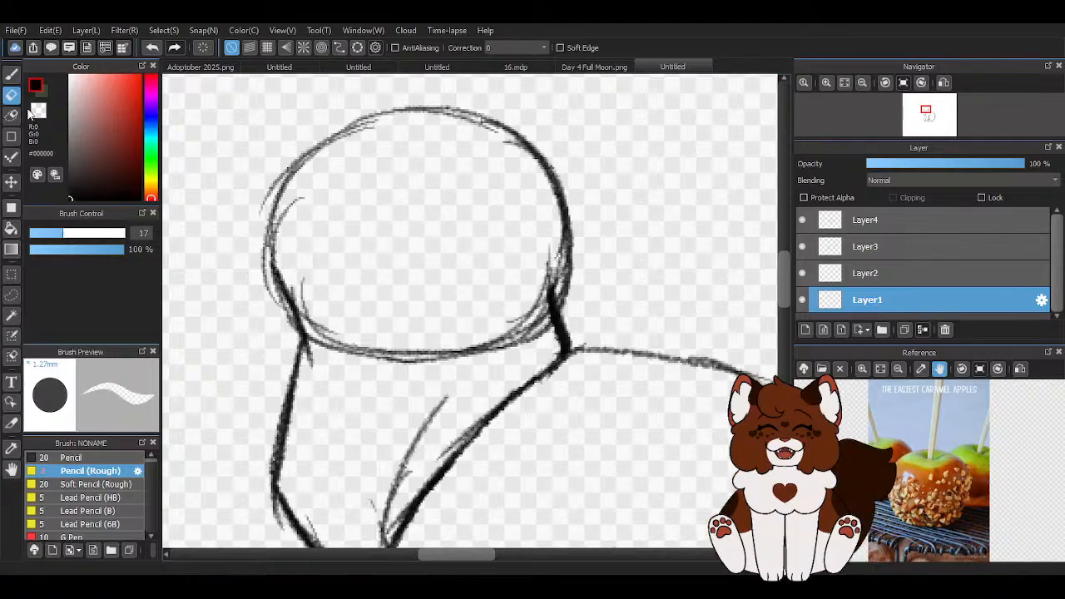
Switch back to the pencil and draw one large arched eye with a curved lower lid and an eyebrow above it
{"action": "left_click", "coordinate": [13, 74]}
{"action": "scroll", "coordinate": [447, 213], "scroll_direction": "up", "scroll_amount": 1}
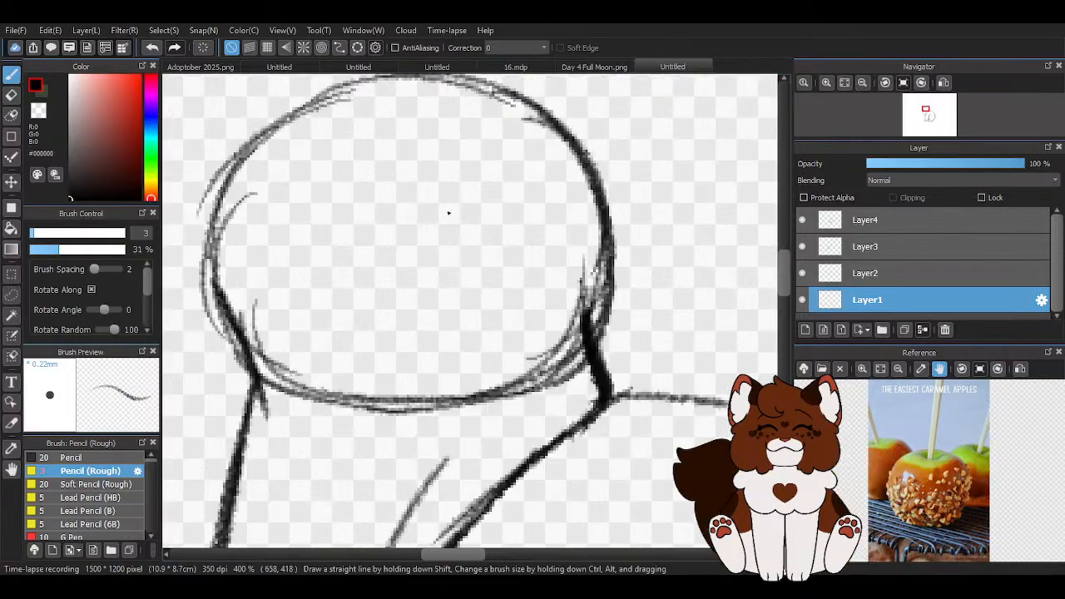
{"action": "mouse_move", "coordinate": [422, 287]}
{"action": "left_mouse_down"}
{"action": "mouse_move", "coordinate": [437, 218]}
{"action": "mouse_move", "coordinate": [519, 229]}
{"action": "mouse_move", "coordinate": [523, 257]}
{"action": "mouse_move", "coordinate": [520, 236]}
{"action": "mouse_move", "coordinate": [521, 291]}
{"action": "mouse_move", "coordinate": [442, 297]}
{"action": "mouse_move", "coordinate": [533, 272]}
{"action": "mouse_move", "coordinate": [445, 297]}
{"action": "mouse_move", "coordinate": [501, 217]}
{"action": "mouse_move", "coordinate": [449, 213]}
{"action": "mouse_move", "coordinate": [421, 287]}
{"action": "left_mouse_up"}
{"action": "mouse_move", "coordinate": [535, 197]}
{"action": "left_mouse_down"}
{"action": "mouse_move", "coordinate": [508, 153]}
{"action": "mouse_move", "coordinate": [444, 152]}
{"action": "left_mouse_up"}
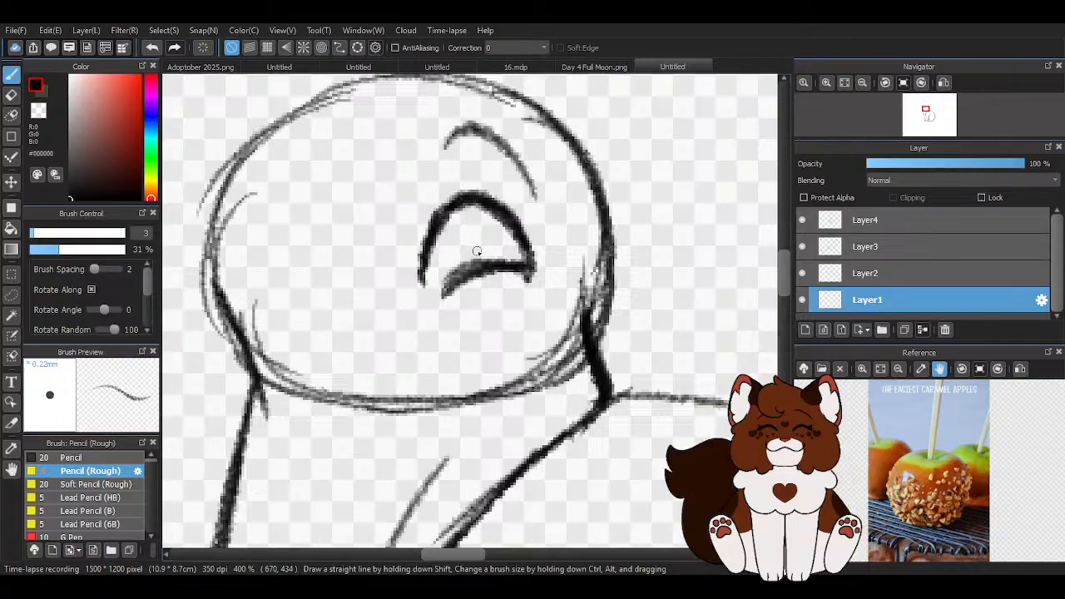
{"action": "scroll", "coordinate": [466, 223], "scroll_direction": "down", "scroll_amount": 1}
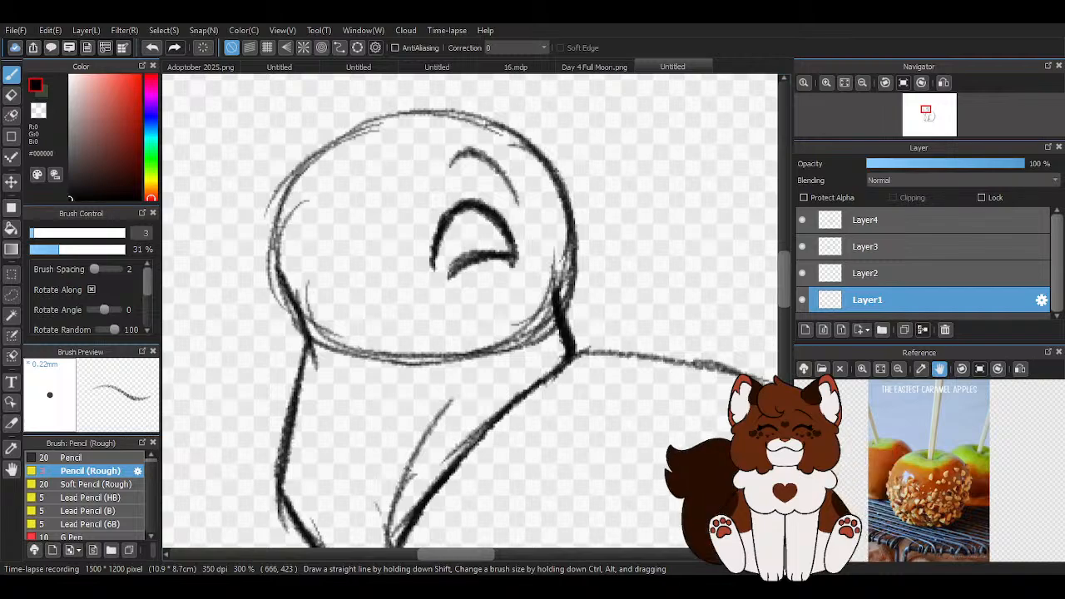
{"action": "scroll", "coordinate": [464, 223], "scroll_direction": "down", "scroll_amount": 1}
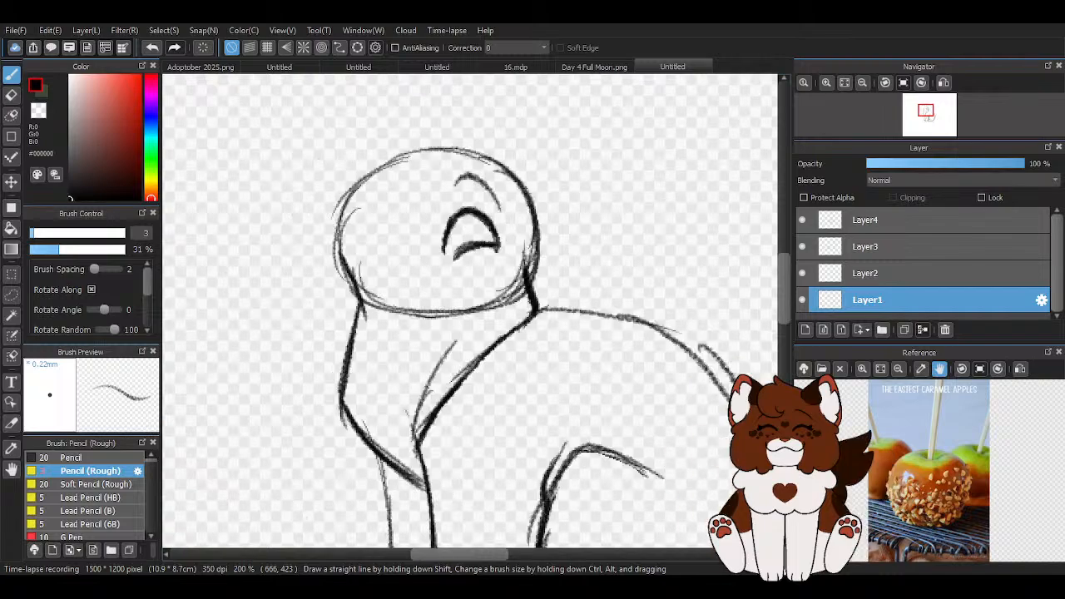
{"action": "scroll", "coordinate": [465, 223], "scroll_direction": "up", "scroll_amount": 4}
{"action": "scroll", "coordinate": [501, 224], "scroll_direction": "down", "scroll_amount": 3}
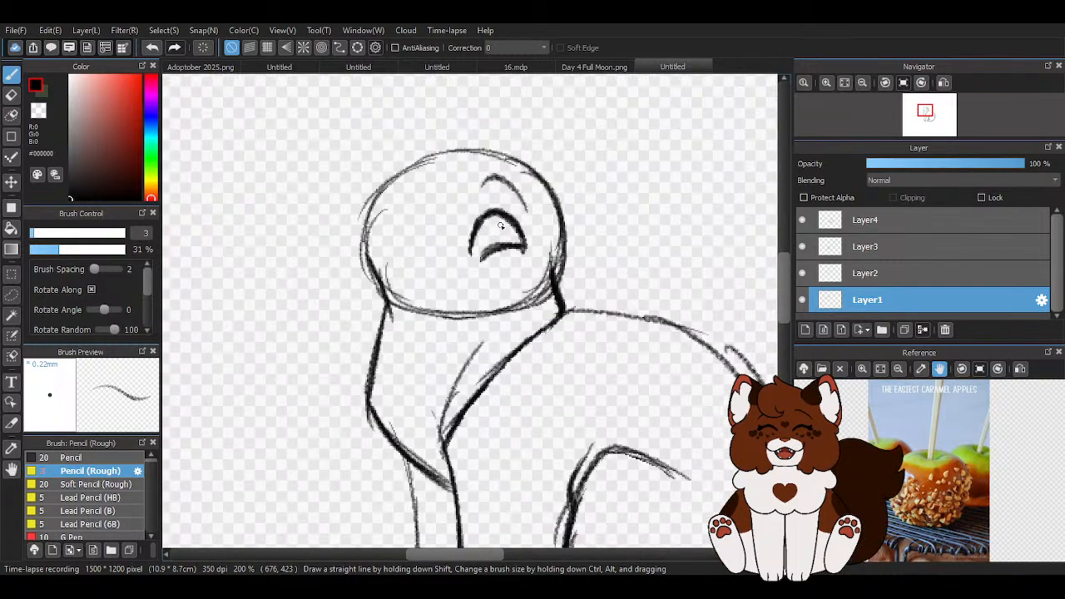
Draw a curved iris line inside the large arched eye
{"action": "scroll", "coordinate": [482, 235], "scroll_direction": "up", "scroll_amount": 5}
{"action": "mouse_move", "coordinate": [478, 171]}
{"action": "left_mouse_down"}
{"action": "mouse_move", "coordinate": [471, 249]}
{"action": "mouse_move", "coordinate": [503, 275]}
{"action": "left_mouse_up"}
{"action": "scroll", "coordinate": [519, 248], "scroll_direction": "down", "scroll_amount": 4}
Try out a curved stem shape with shading and a slanted tip rising from the top of the head
{"action": "scroll", "coordinate": [450, 304], "scroll_direction": "up", "scroll_amount": 2}
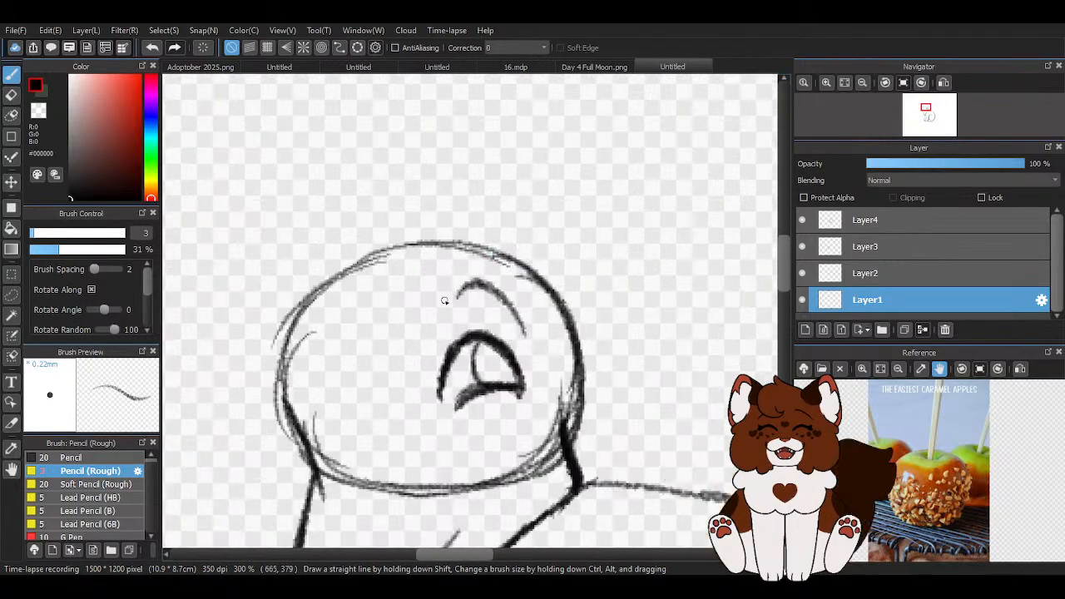
{"action": "mouse_move", "coordinate": [456, 242]}
{"action": "left_mouse_down"}
{"action": "mouse_move", "coordinate": [421, 109]}
{"action": "mouse_move", "coordinate": [399, 134]}
{"action": "mouse_move", "coordinate": [465, 193]}
{"action": "left_mouse_up"}
{"action": "left_click_drag", "start_coordinate": [434, 142], "coordinate": [437, 247]}
{"action": "left_click_drag", "start_coordinate": [448, 200], "coordinate": [439, 247]}
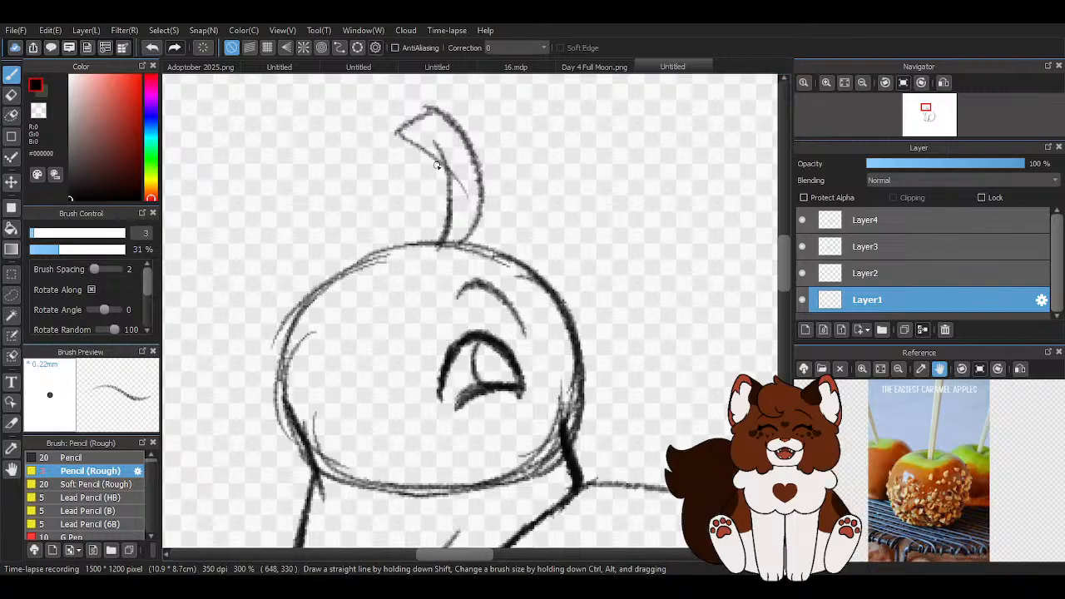
{"action": "left_click_drag", "start_coordinate": [437, 166], "coordinate": [439, 248]}
{"action": "left_click_drag", "start_coordinate": [477, 184], "coordinate": [441, 246]}
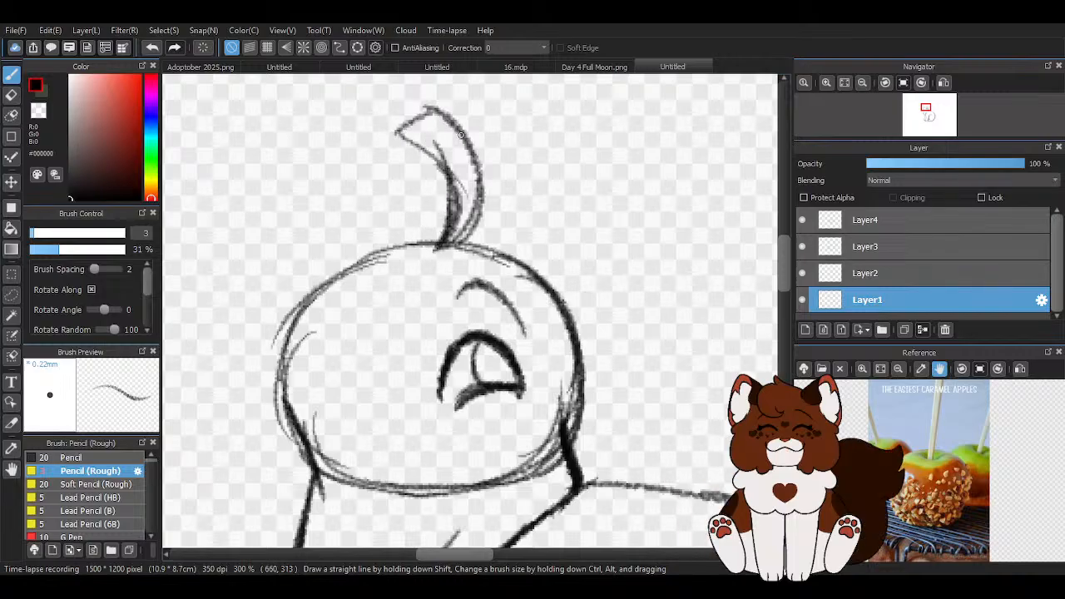
{"action": "left_click_drag", "start_coordinate": [436, 110], "coordinate": [401, 132]}
{"action": "mouse_move", "coordinate": [406, 134]}
{"action": "left_mouse_down"}
{"action": "mouse_move", "coordinate": [442, 166]}
{"action": "mouse_move", "coordinate": [436, 244]}
{"action": "mouse_move", "coordinate": [480, 213]}
{"action": "mouse_move", "coordinate": [442, 143]}
{"action": "mouse_move", "coordinate": [360, 182]}
{"action": "left_mouse_up"}
Erase the stem together with the top of the head, then redraw the head's upper outline with the pencil
{"action": "scroll", "coordinate": [441, 212], "scroll_direction": "down", "scroll_amount": 1}
{"action": "left_click", "coordinate": [12, 95]}
{"action": "left_click", "coordinate": [12, 74]}
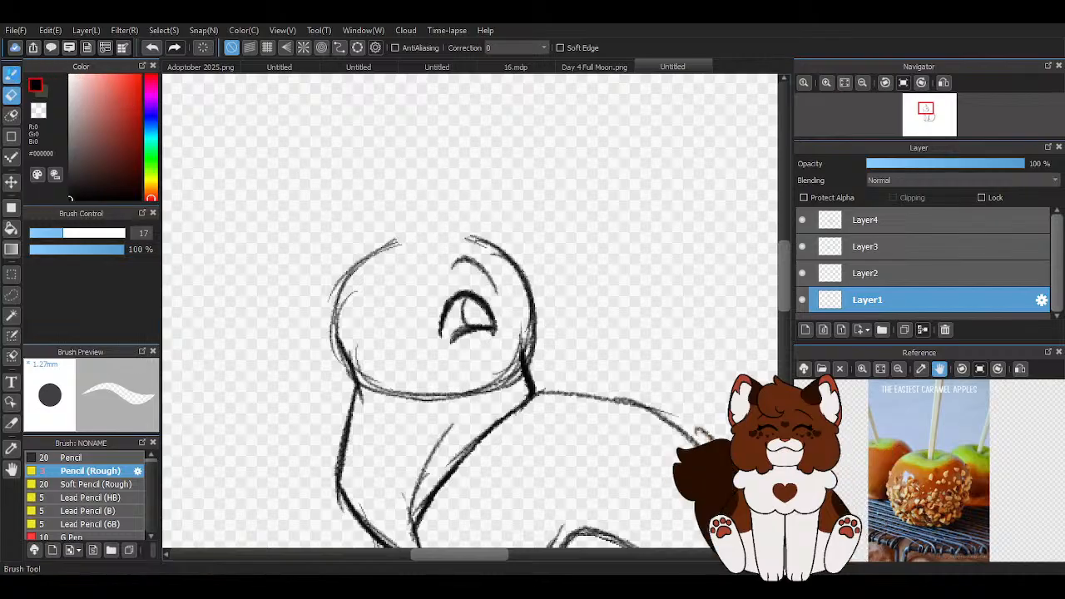
{"action": "mouse_move", "coordinate": [404, 247]}
{"action": "left_mouse_down"}
{"action": "mouse_move", "coordinate": [472, 243]}
{"action": "mouse_move", "coordinate": [380, 249]}
{"action": "mouse_move", "coordinate": [354, 287]}
{"action": "mouse_move", "coordinate": [433, 242]}
{"action": "mouse_move", "coordinate": [523, 260]}
{"action": "mouse_move", "coordinate": [471, 243]}
{"action": "mouse_move", "coordinate": [527, 291]}
{"action": "left_mouse_up"}
{"action": "left_click_drag", "start_coordinate": [471, 242], "coordinate": [533, 308]}
Try scalloped, drip-shaped lines across the front leg, and undo them
{"action": "scroll", "coordinate": [504, 287], "scroll_direction": "down", "scroll_amount": 2}
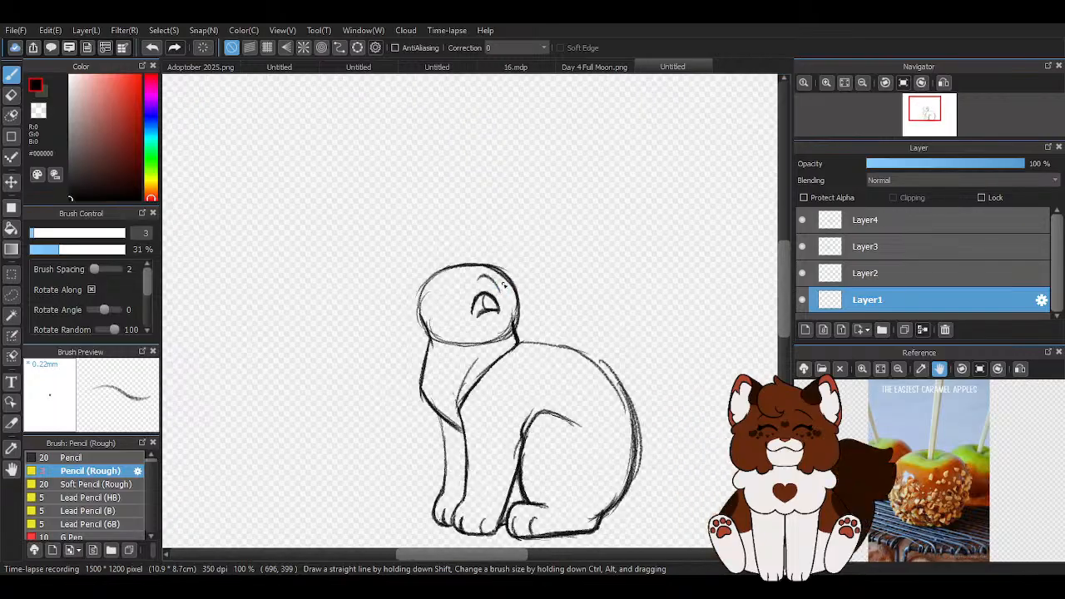
{"action": "scroll", "coordinate": [503, 285], "scroll_direction": "down", "scroll_amount": 1}
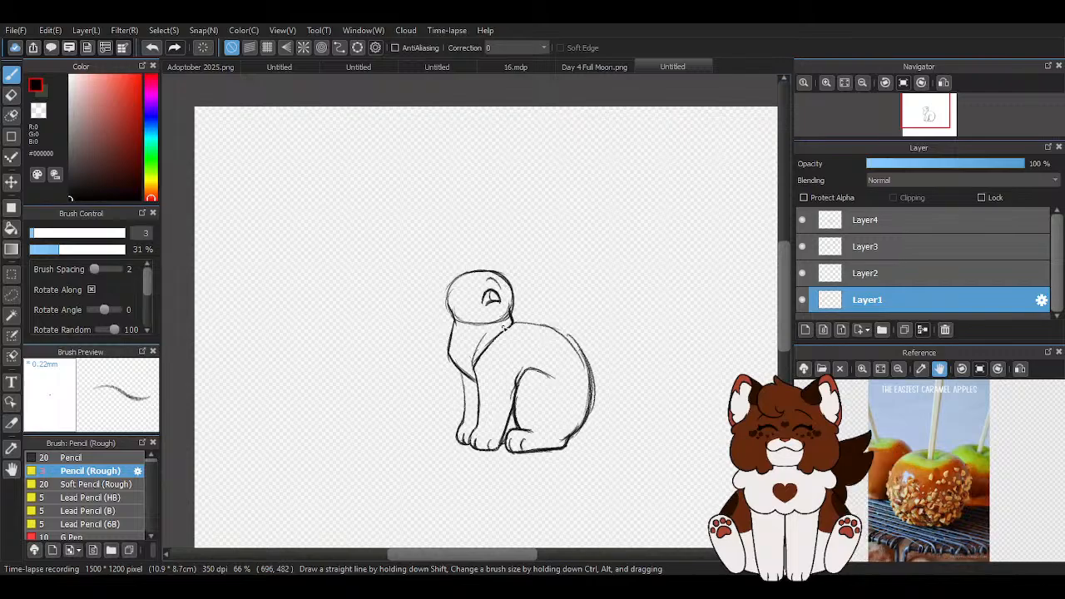
{"action": "scroll", "coordinate": [504, 316], "scroll_direction": "up", "scroll_amount": 3}
{"action": "scroll", "coordinate": [441, 481], "scroll_direction": "down", "scroll_amount": 3}
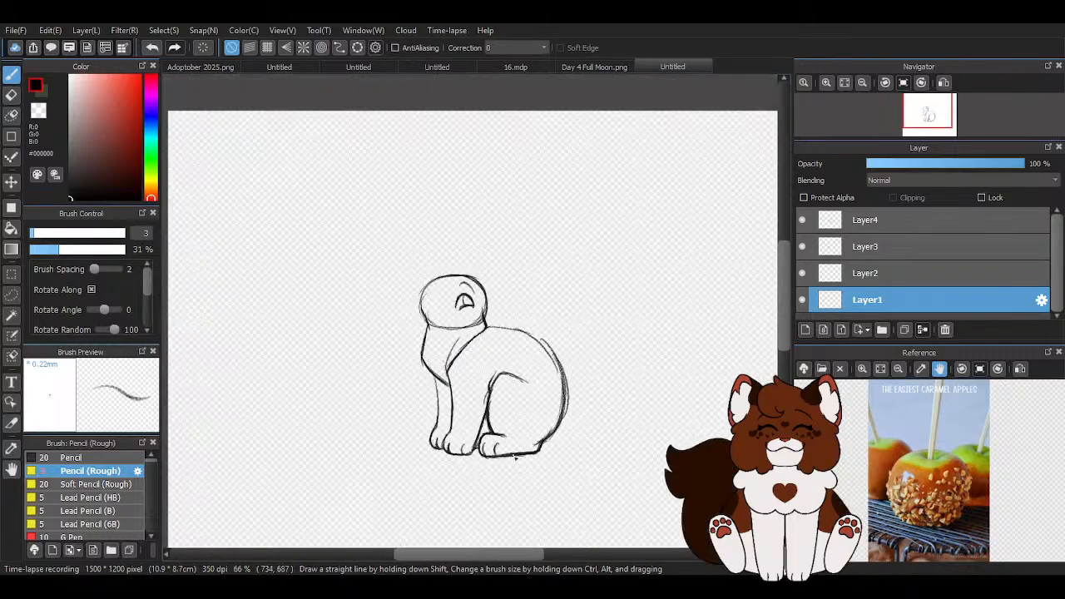
{"action": "scroll", "coordinate": [375, 319], "scroll_direction": "up", "scroll_amount": 3}
{"action": "mouse_move", "coordinate": [387, 414]}
{"action": "left_mouse_down"}
{"action": "mouse_move", "coordinate": [426, 495]}
{"action": "mouse_move", "coordinate": [425, 482]}
{"action": "mouse_move", "coordinate": [477, 497]}
{"action": "left_mouse_up"}
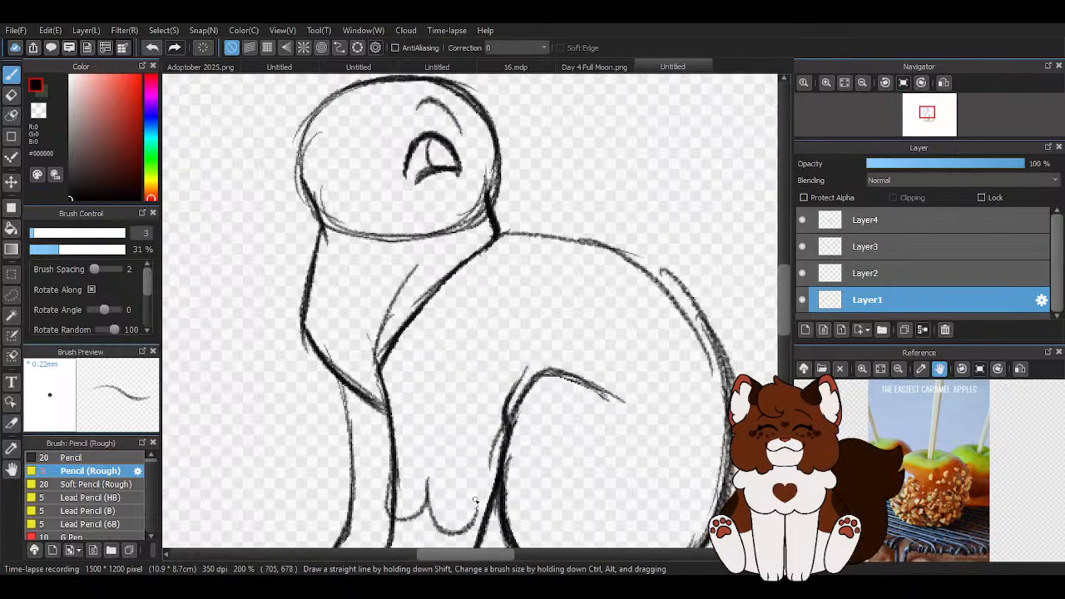
{"action": "scroll", "coordinate": [483, 512], "scroll_direction": "down", "scroll_amount": 3}
{"action": "scroll", "coordinate": [457, 384], "scroll_direction": "up", "scroll_amount": 2}
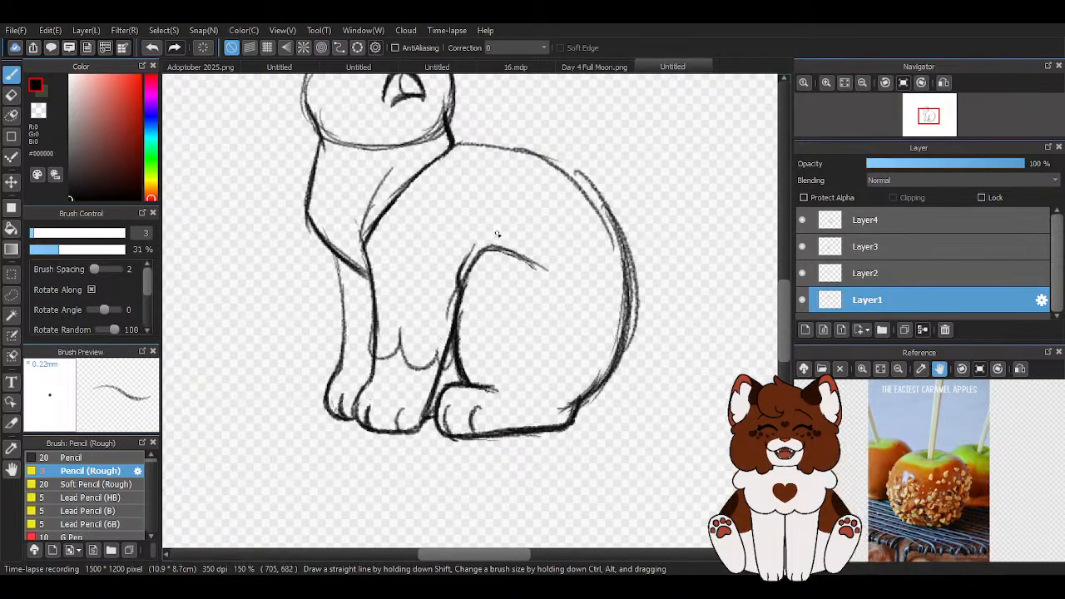
{"action": "left_click", "coordinate": [152, 46]}
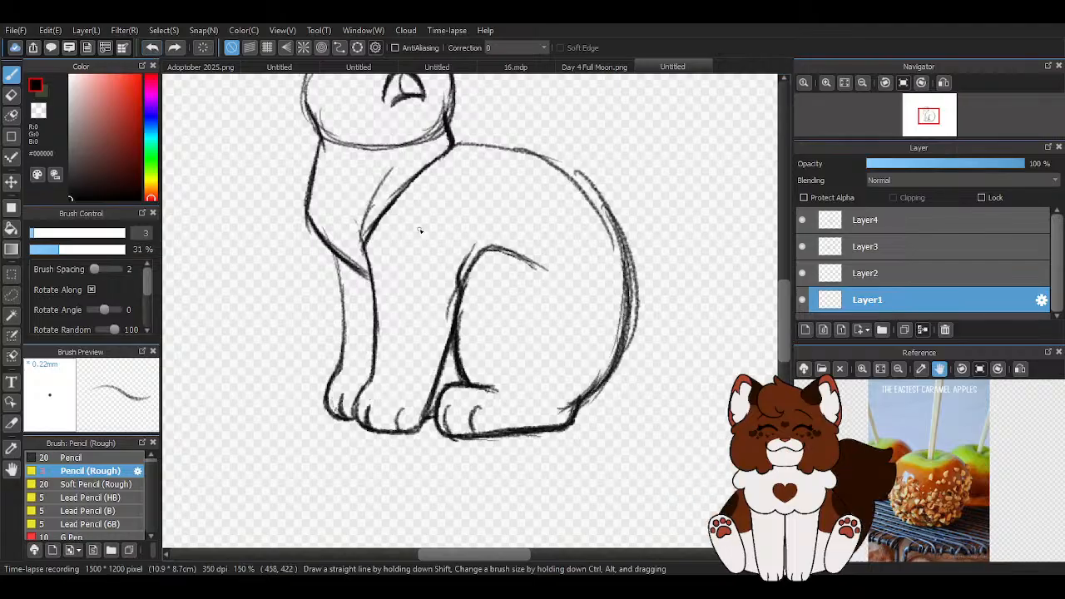
Draw the second eye on the left side of the face with a thick upper arch and a slanting lower lid
{"action": "scroll", "coordinate": [583, 421], "scroll_direction": "down", "scroll_amount": 2}
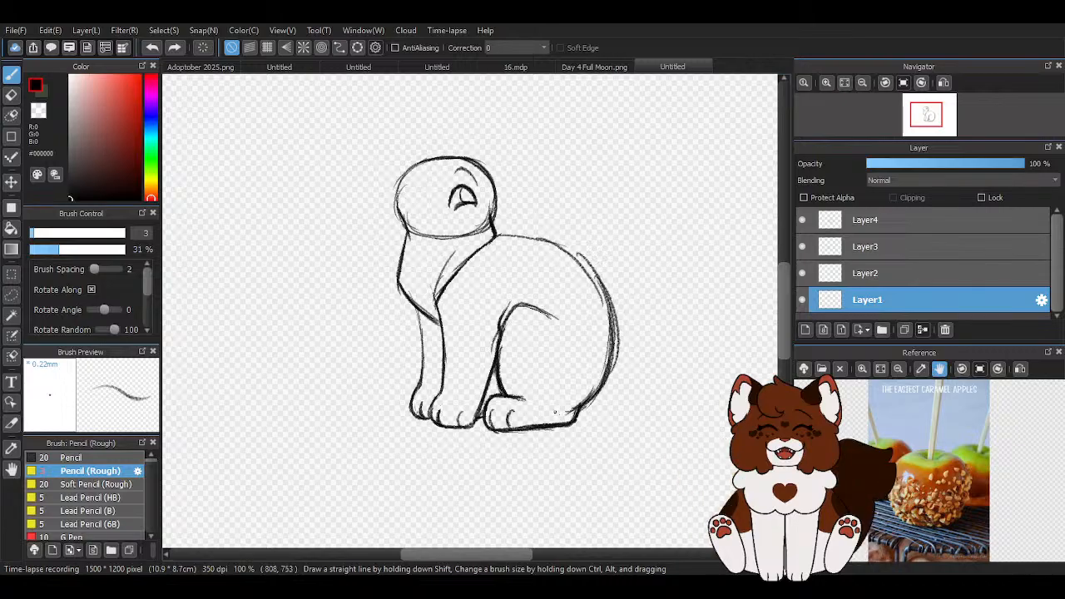
{"action": "scroll", "coordinate": [449, 200], "scroll_direction": "up", "scroll_amount": 5}
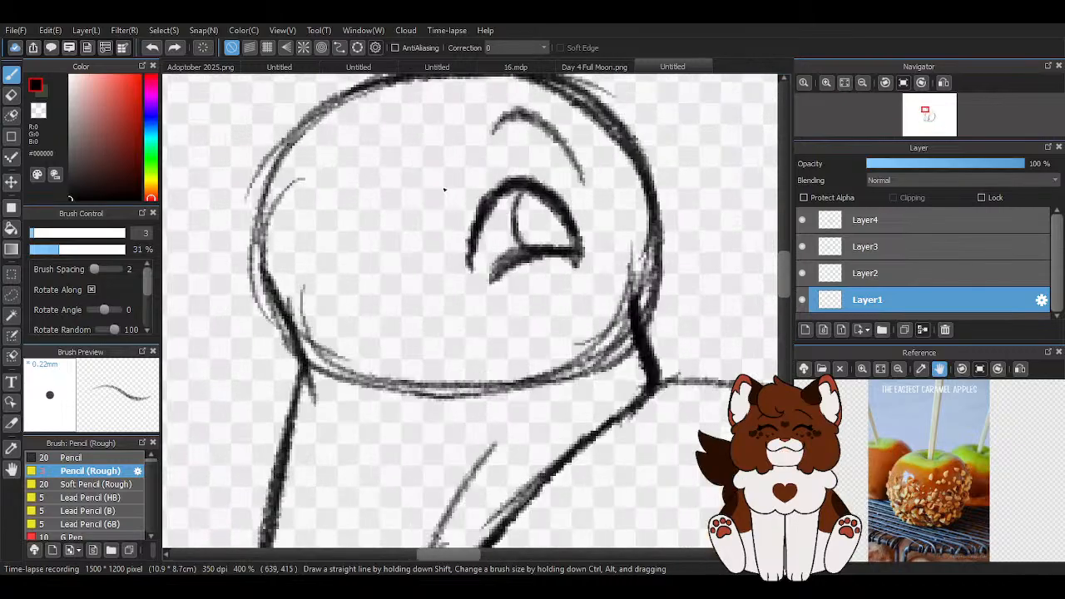
{"action": "mouse_move", "coordinate": [386, 259]}
{"action": "left_mouse_down"}
{"action": "mouse_move", "coordinate": [370, 197]}
{"action": "mouse_move", "coordinate": [351, 175]}
{"action": "mouse_move", "coordinate": [387, 262]}
{"action": "mouse_move", "coordinate": [391, 213]}
{"action": "mouse_move", "coordinate": [354, 176]}
{"action": "mouse_move", "coordinate": [318, 184]}
{"action": "mouse_move", "coordinate": [302, 217]}
{"action": "mouse_move", "coordinate": [360, 176]}
{"action": "left_mouse_up"}
{"action": "mouse_move", "coordinate": [330, 237]}
{"action": "left_mouse_down"}
{"action": "mouse_move", "coordinate": [356, 273]}
{"action": "mouse_move", "coordinate": [312, 239]}
{"action": "left_mouse_up"}
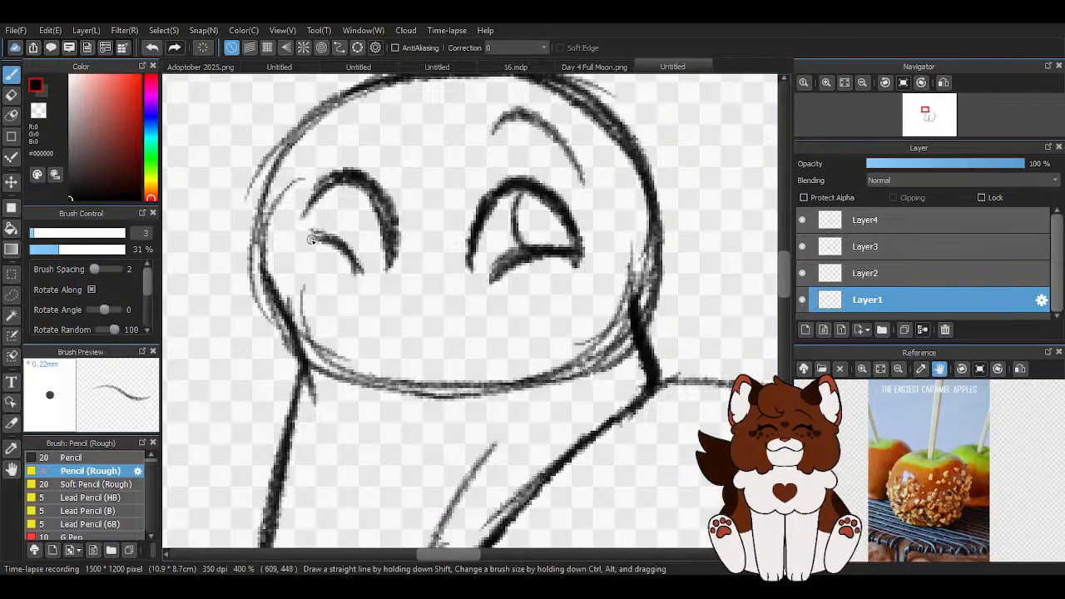
{"action": "mouse_move", "coordinate": [338, 180]}
{"action": "left_mouse_down"}
{"action": "mouse_move", "coordinate": [307, 243]}
{"action": "mouse_move", "coordinate": [365, 270]}
{"action": "mouse_move", "coordinate": [347, 245]}
{"action": "mouse_move", "coordinate": [399, 246]}
{"action": "mouse_move", "coordinate": [380, 201]}
{"action": "mouse_move", "coordinate": [320, 204]}
{"action": "mouse_move", "coordinate": [308, 221]}
{"action": "mouse_move", "coordinate": [405, 197]}
{"action": "left_mouse_up"}
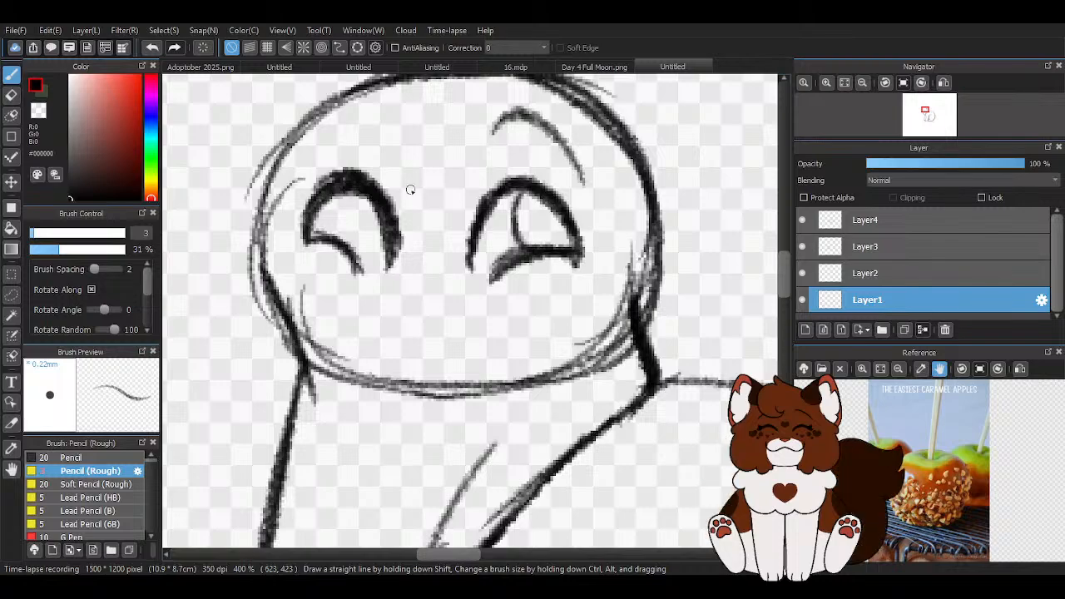
Trim the left eye's upper arch with the transparent colour and thicken its lower lid in black
{"action": "key", "text": "c"}
{"action": "left_click_drag", "start_coordinate": [304, 208], "coordinate": [370, 174]}
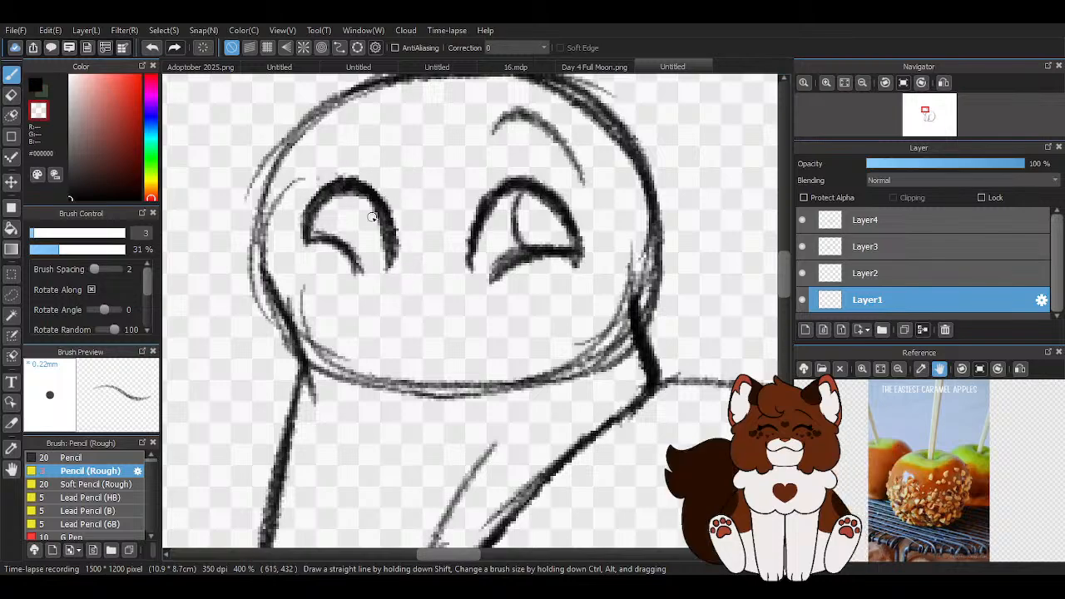
{"action": "left_click_drag", "start_coordinate": [372, 218], "coordinate": [383, 279]}
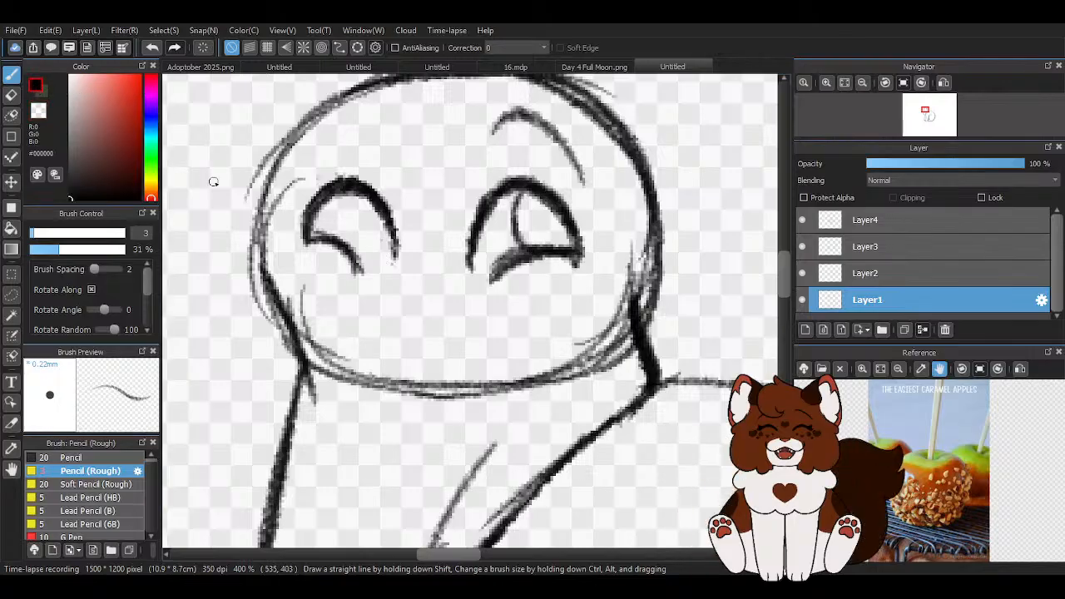
{"action": "scroll", "coordinate": [303, 203], "scroll_direction": "up", "scroll_amount": 1}
{"action": "left_click_drag", "start_coordinate": [306, 261], "coordinate": [390, 303]}
{"action": "key", "text": "z"}
{"action": "left_click_drag", "start_coordinate": [331, 244], "coordinate": [406, 285]}
{"action": "left_click_drag", "start_coordinate": [320, 246], "coordinate": [399, 292]}
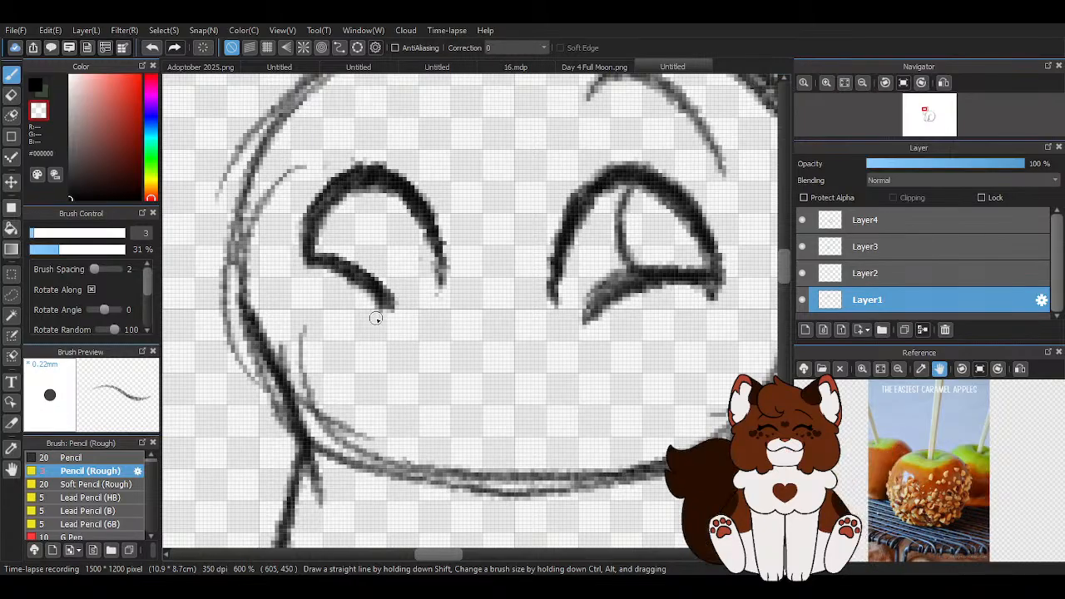
Close the left eye with a rounded inner corner, add a curved iris line and clean up the inside with the transparent colour
{"action": "scroll", "coordinate": [306, 283], "scroll_direction": "down", "scroll_amount": 1}
{"action": "scroll", "coordinate": [307, 283], "scroll_direction": "down", "scroll_amount": 1}
{"action": "scroll", "coordinate": [455, 309], "scroll_direction": "down", "scroll_amount": 1}
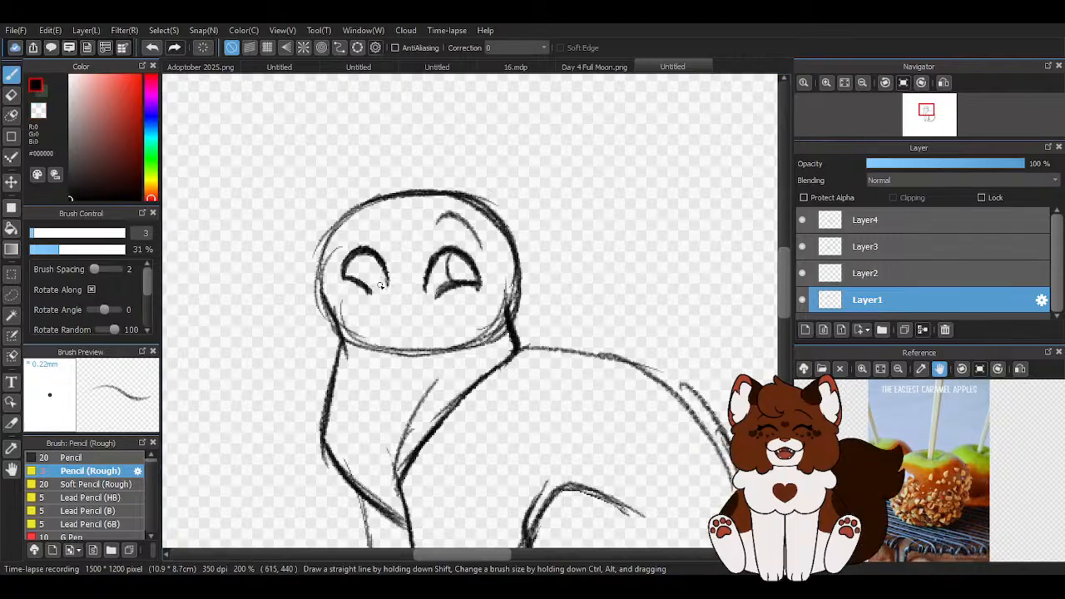
{"action": "scroll", "coordinate": [379, 284], "scroll_direction": "up", "scroll_amount": 4}
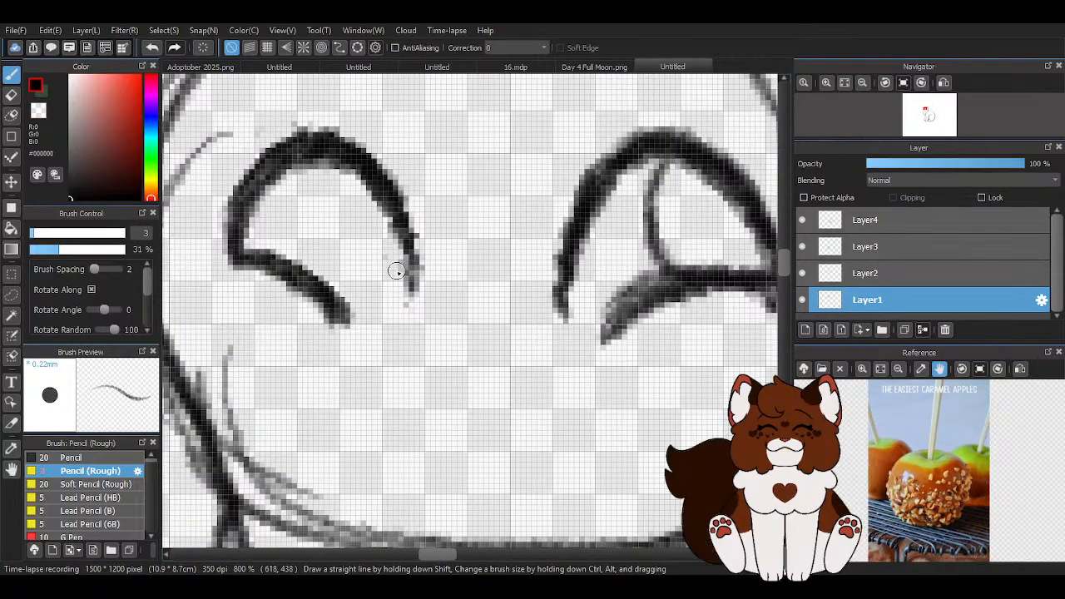
{"action": "scroll", "coordinate": [406, 284], "scroll_direction": "up", "scroll_amount": 1}
{"action": "scroll", "coordinate": [405, 297], "scroll_direction": "down", "scroll_amount": 1}
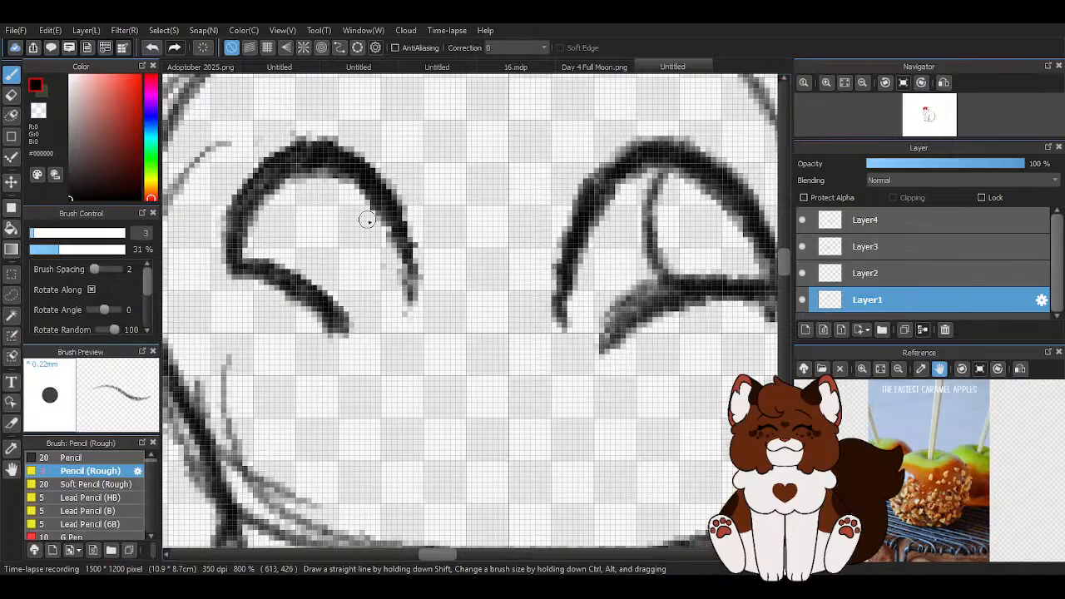
{"action": "scroll", "coordinate": [368, 220], "scroll_direction": "up", "scroll_amount": 1}
{"action": "left_click_drag", "start_coordinate": [332, 167], "coordinate": [336, 289]}
{"action": "mouse_move", "coordinate": [312, 245]}
{"action": "left_mouse_down"}
{"action": "mouse_move", "coordinate": [340, 359]}
{"action": "mouse_move", "coordinate": [426, 353]}
{"action": "mouse_move", "coordinate": [441, 331]}
{"action": "left_mouse_up"}
{"action": "left_click_drag", "start_coordinate": [398, 369], "coordinate": [441, 254]}
{"action": "mouse_move", "coordinate": [340, 163]}
{"action": "left_mouse_down"}
{"action": "mouse_move", "coordinate": [326, 310]}
{"action": "mouse_move", "coordinate": [309, 331]}
{"action": "left_mouse_up"}
{"action": "key", "text": "z"}
{"action": "mouse_move", "coordinate": [352, 184]}
{"action": "left_mouse_down"}
{"action": "mouse_move", "coordinate": [321, 297]}
{"action": "mouse_move", "coordinate": [365, 345]}
{"action": "left_mouse_up"}
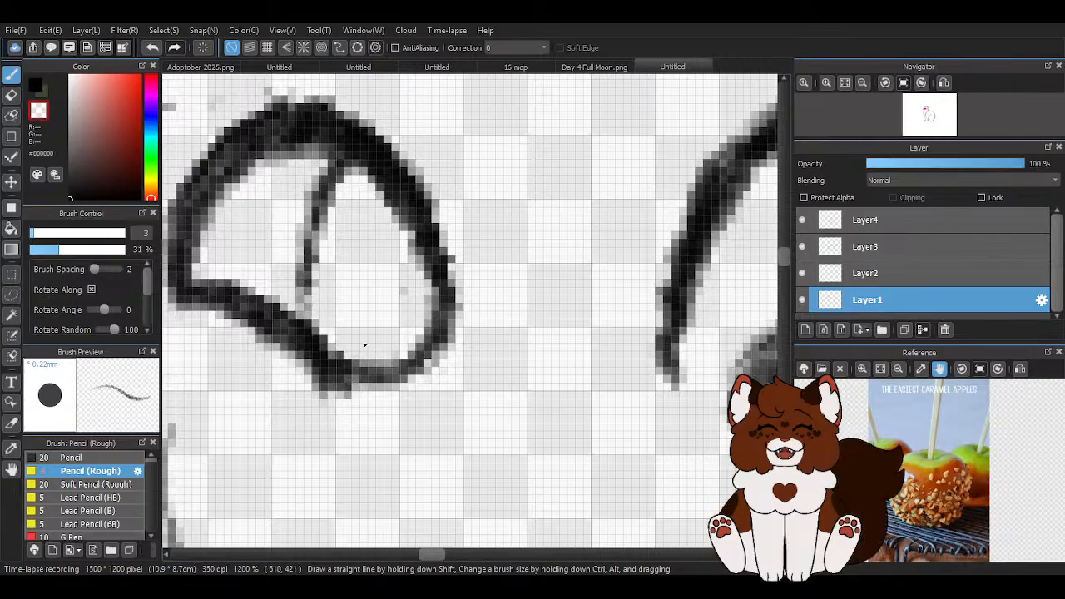
Darken the left eye's lower lid and iris line in black
{"action": "scroll", "coordinate": [370, 290], "scroll_direction": "down", "scroll_amount": 5}
{"action": "scroll", "coordinate": [400, 204], "scroll_direction": "down", "scroll_amount": 2}
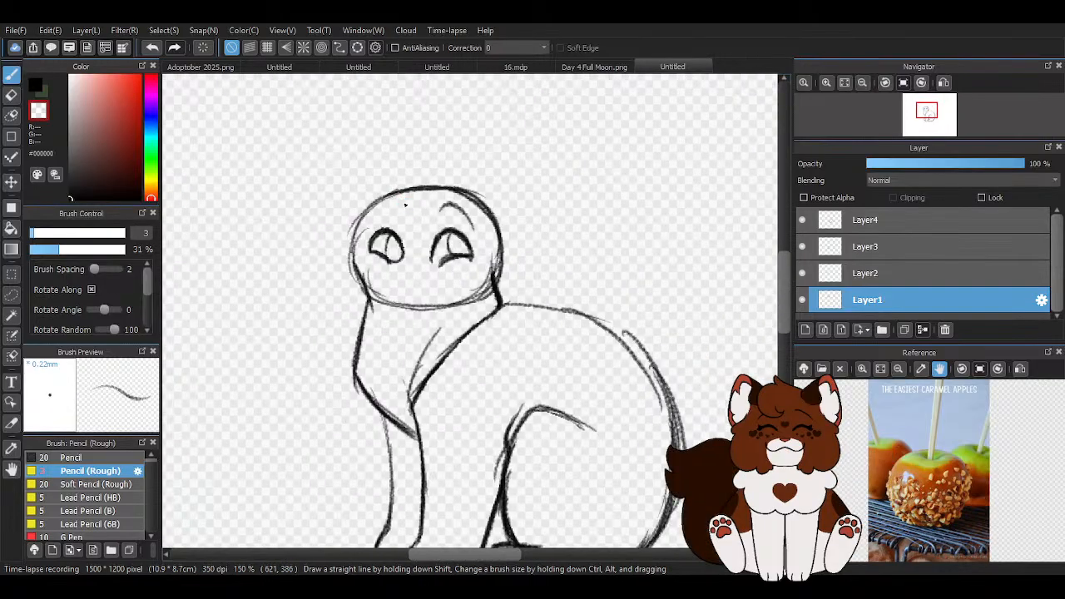
{"action": "scroll", "coordinate": [412, 233], "scroll_direction": "up", "scroll_amount": 5}
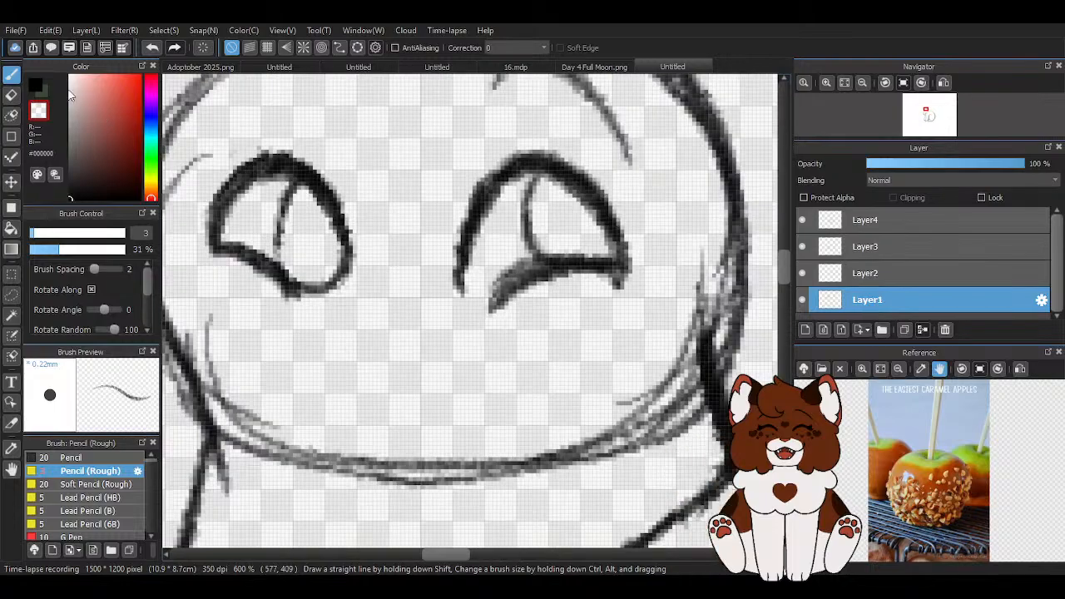
{"action": "left_click_drag", "start_coordinate": [259, 261], "coordinate": [314, 302]}
{"action": "left_click_drag", "start_coordinate": [297, 183], "coordinate": [283, 256]}
{"action": "left_click_drag", "start_coordinate": [288, 210], "coordinate": [283, 272]}
{"action": "scroll", "coordinate": [337, 296], "scroll_direction": "down", "scroll_amount": 2}
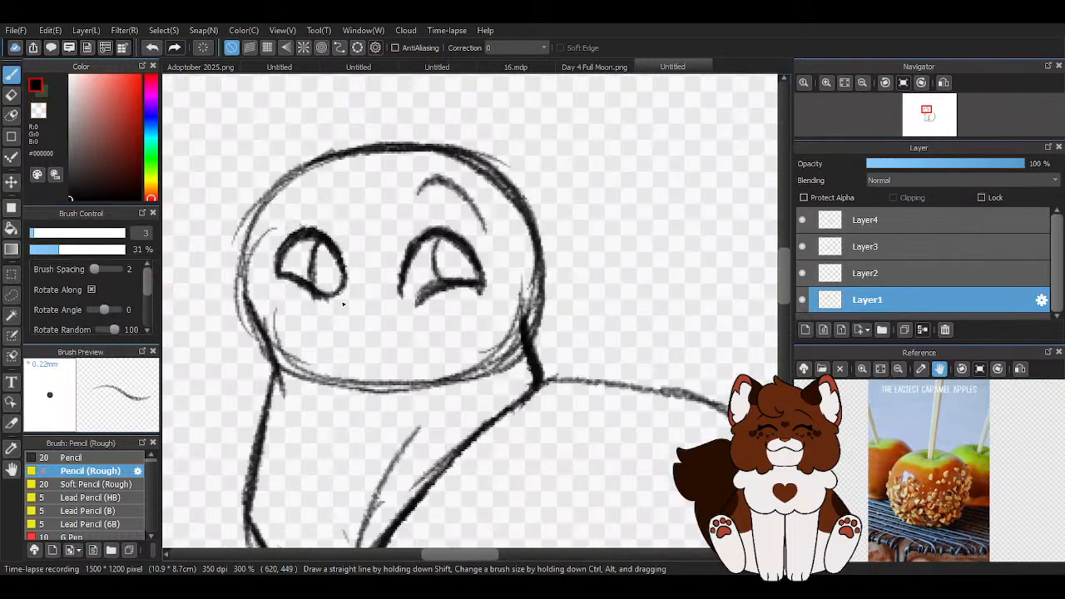
{"action": "scroll", "coordinate": [451, 323], "scroll_direction": "down", "scroll_amount": 1}
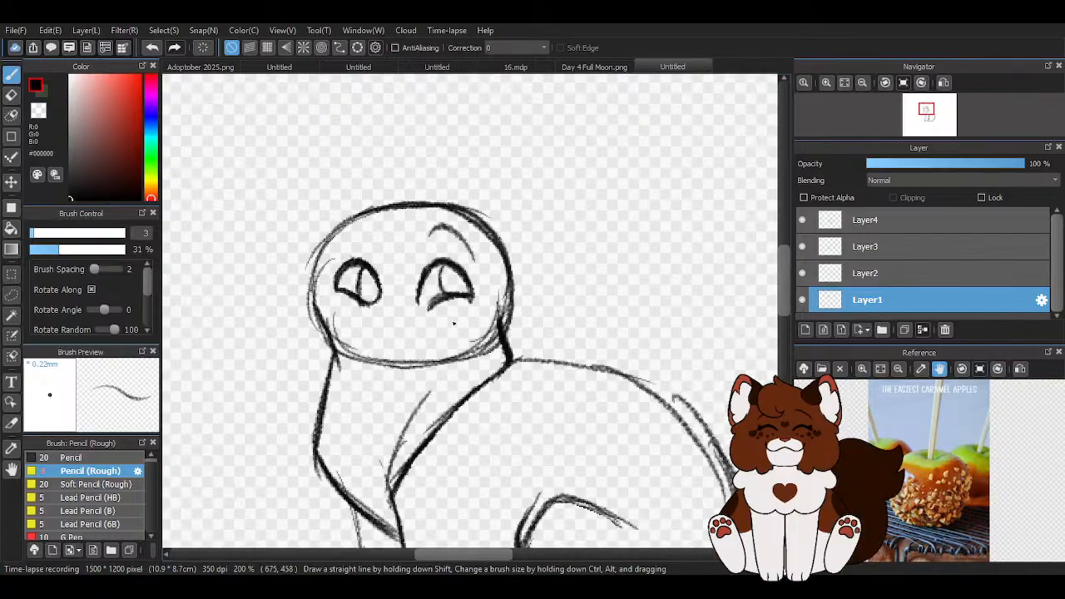
Reshape the left eye's outer side into a straighter, pointed corner and trim its edge with the transparent colour
{"action": "scroll", "coordinate": [382, 308], "scroll_direction": "up", "scroll_amount": 3}
{"action": "mouse_move", "coordinate": [275, 262]}
{"action": "left_mouse_down"}
{"action": "mouse_move", "coordinate": [337, 290]}
{"action": "mouse_move", "coordinate": [377, 215]}
{"action": "mouse_move", "coordinate": [373, 288]}
{"action": "mouse_move", "coordinate": [348, 183]}
{"action": "mouse_move", "coordinate": [321, 163]}
{"action": "mouse_move", "coordinate": [270, 220]}
{"action": "mouse_move", "coordinate": [252, 261]}
{"action": "mouse_move", "coordinate": [288, 198]}
{"action": "left_mouse_up"}
{"action": "right_click", "coordinate": [445, 193]}
{"action": "mouse_move", "coordinate": [283, 158]}
{"action": "left_mouse_down"}
{"action": "mouse_move", "coordinate": [249, 214]}
{"action": "mouse_move", "coordinate": [293, 150]}
{"action": "mouse_move", "coordinate": [263, 187]}
{"action": "left_mouse_up"}
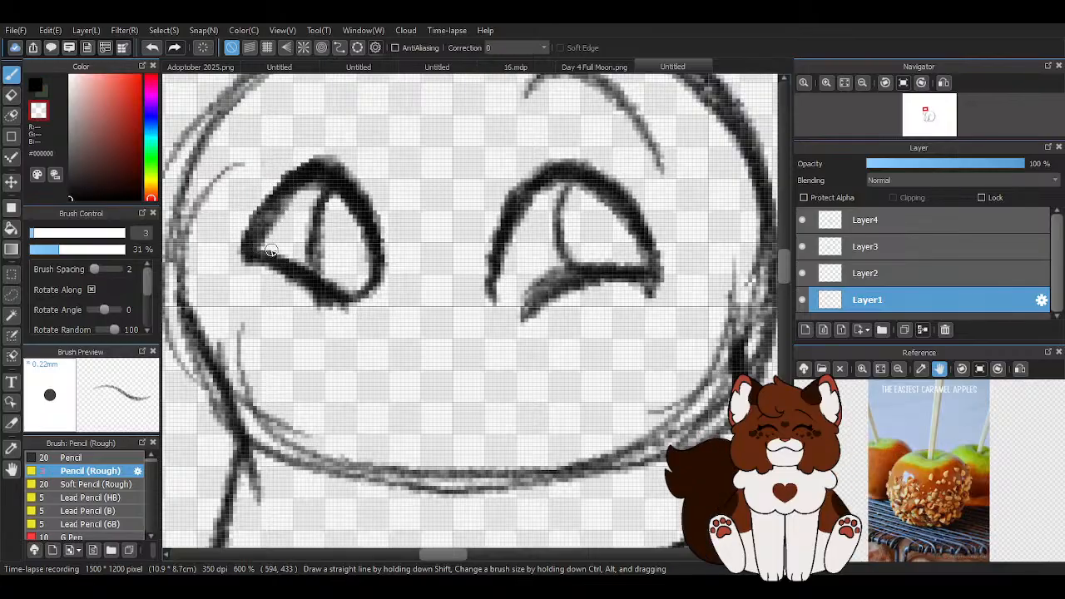
{"action": "mouse_move", "coordinate": [266, 237]}
{"action": "left_mouse_down"}
{"action": "mouse_move", "coordinate": [314, 191]}
{"action": "mouse_move", "coordinate": [263, 235]}
{"action": "left_mouse_up"}
{"action": "scroll", "coordinate": [265, 230], "scroll_direction": "down", "scroll_amount": 3}
{"action": "scroll", "coordinate": [509, 254], "scroll_direction": "down", "scroll_amount": 1}
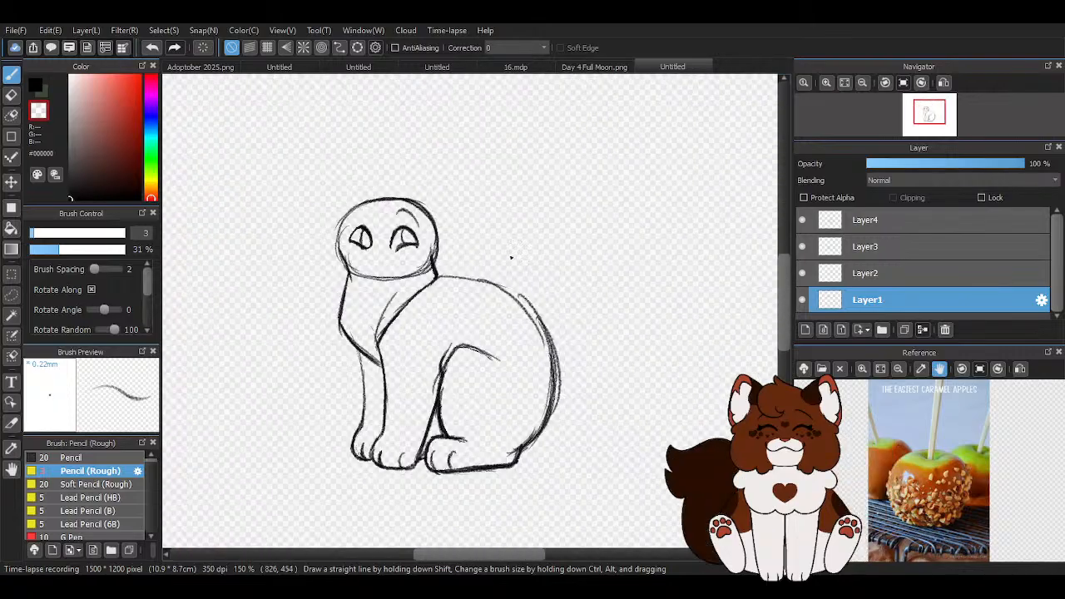
Return to the black colour and touch up the left eye's outline
{"action": "left_click", "coordinate": [35, 86]}
{"action": "scroll", "coordinate": [286, 225], "scroll_direction": "up", "scroll_amount": 1}
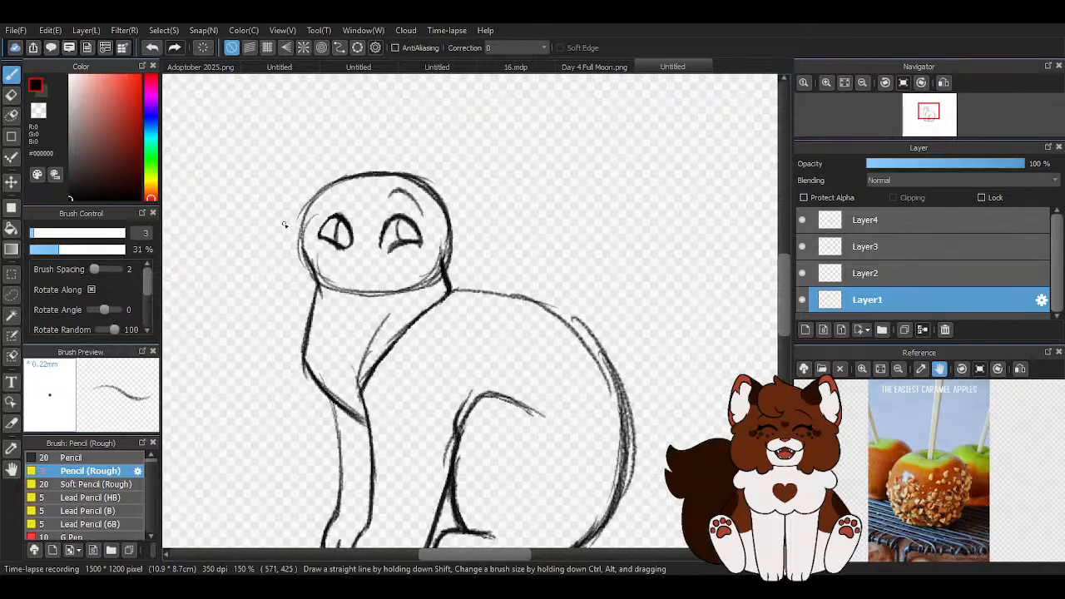
{"action": "scroll", "coordinate": [286, 225], "scroll_direction": "up", "scroll_amount": 3}
{"action": "mouse_move", "coordinate": [376, 249]}
{"action": "left_mouse_down"}
{"action": "mouse_move", "coordinate": [418, 199]}
{"action": "mouse_move", "coordinate": [376, 247]}
{"action": "left_mouse_up"}
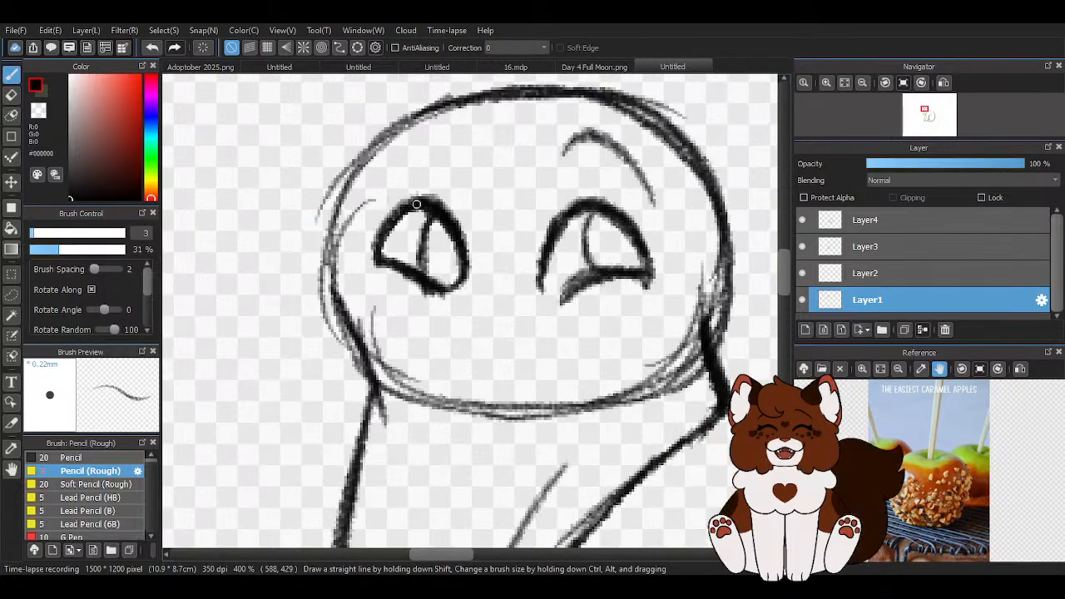
{"action": "scroll", "coordinate": [417, 206], "scroll_direction": "down", "scroll_amount": 3}
{"action": "scroll", "coordinate": [431, 251], "scroll_direction": "up", "scroll_amount": 3}
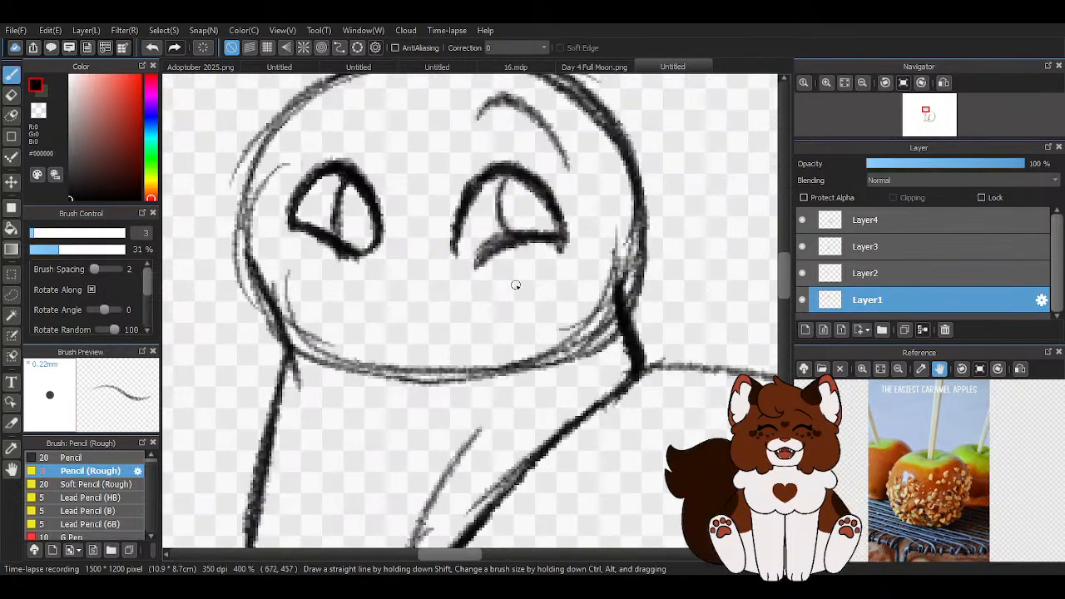
Draw a small inverted-triangle nose between the eyes and a wide, two-curved smiling mouth below it
{"action": "scroll", "coordinate": [402, 278], "scroll_direction": "up", "scroll_amount": 1}
{"action": "mouse_move", "coordinate": [360, 270]}
{"action": "left_mouse_down"}
{"action": "mouse_move", "coordinate": [460, 279]}
{"action": "mouse_move", "coordinate": [411, 308]}
{"action": "mouse_move", "coordinate": [458, 277]}
{"action": "mouse_move", "coordinate": [369, 269]}
{"action": "mouse_move", "coordinate": [381, 265]}
{"action": "mouse_move", "coordinate": [360, 276]}
{"action": "mouse_move", "coordinate": [405, 308]}
{"action": "mouse_move", "coordinate": [396, 303]}
{"action": "mouse_move", "coordinate": [429, 268]}
{"action": "left_mouse_up"}
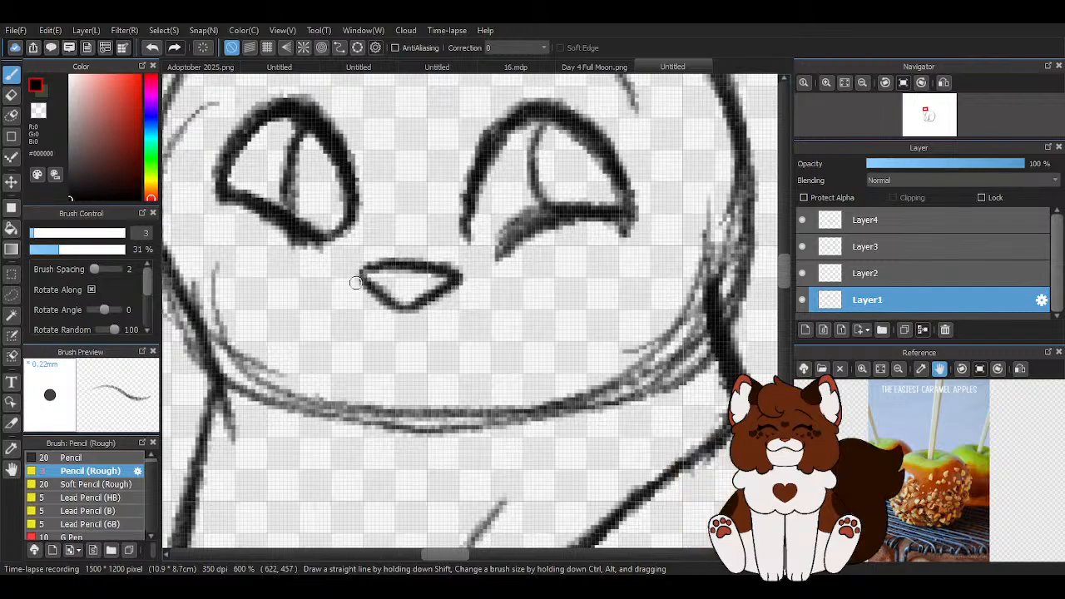
{"action": "scroll", "coordinate": [356, 281], "scroll_direction": "down", "scroll_amount": 2}
{"action": "mouse_move", "coordinate": [388, 318]}
{"action": "left_mouse_down"}
{"action": "mouse_move", "coordinate": [422, 335]}
{"action": "mouse_move", "coordinate": [416, 325]}
{"action": "mouse_move", "coordinate": [477, 340]}
{"action": "mouse_move", "coordinate": [513, 316]}
{"action": "left_mouse_up"}
{"action": "left_click_drag", "start_coordinate": [389, 318], "coordinate": [321, 337]}
{"action": "mouse_move", "coordinate": [286, 304]}
{"action": "left_mouse_down"}
{"action": "mouse_move", "coordinate": [333, 337]}
{"action": "mouse_move", "coordinate": [472, 335]}
{"action": "mouse_move", "coordinate": [483, 320]}
{"action": "mouse_move", "coordinate": [446, 341]}
{"action": "mouse_move", "coordinate": [476, 317]}
{"action": "left_mouse_up"}
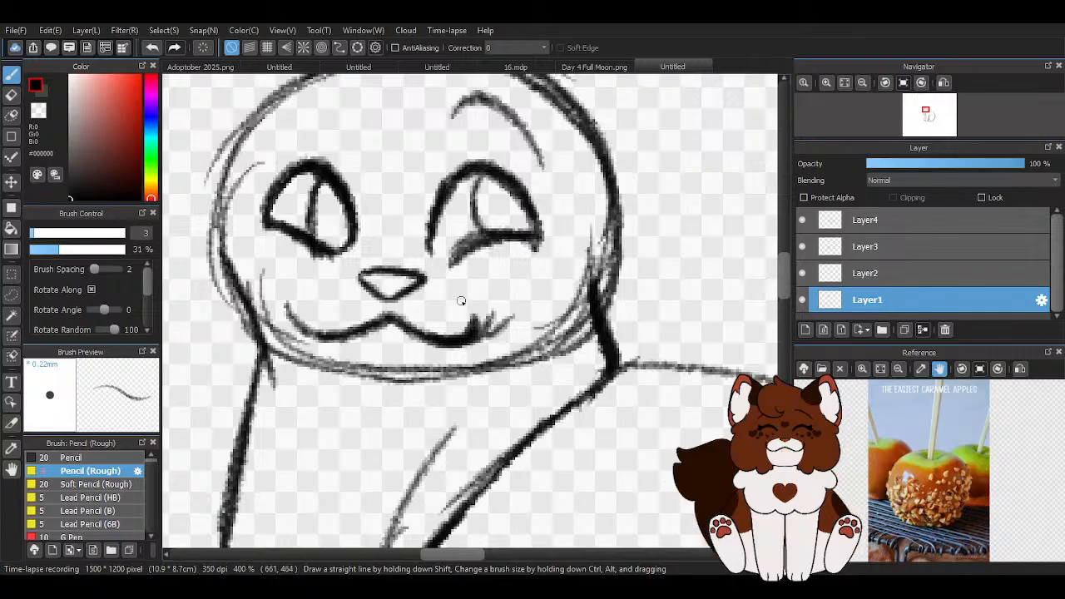
Clean up the mouth by removing stray strokes and shaping short upturned corners
{"action": "left_click_drag", "start_coordinate": [309, 310], "coordinate": [360, 331]}
{"action": "key", "text": "z"}
{"action": "mouse_move", "coordinate": [484, 336]}
{"action": "left_mouse_down"}
{"action": "mouse_move", "coordinate": [499, 319]}
{"action": "mouse_move", "coordinate": [486, 341]}
{"action": "left_mouse_up"}
{"action": "mouse_move", "coordinate": [309, 310]}
{"action": "left_mouse_down"}
{"action": "mouse_move", "coordinate": [293, 296]}
{"action": "mouse_move", "coordinate": [291, 319]}
{"action": "left_mouse_up"}
{"action": "mouse_move", "coordinate": [263, 281]}
{"action": "left_mouse_down"}
{"action": "mouse_move", "coordinate": [283, 333]}
{"action": "mouse_move", "coordinate": [303, 347]}
{"action": "left_mouse_up"}
{"action": "key", "text": "x"}
{"action": "mouse_move", "coordinate": [325, 339]}
{"action": "left_mouse_down"}
{"action": "mouse_move", "coordinate": [458, 339]}
{"action": "mouse_move", "coordinate": [481, 333]}
{"action": "mouse_move", "coordinate": [475, 311]}
{"action": "left_mouse_up"}
{"action": "key", "text": "z"}
Return to black, draw an arched eyebrow above the left eye and thicken the eyebrow above the right eye
{"action": "scroll", "coordinate": [481, 309], "scroll_direction": "down", "scroll_amount": 2}
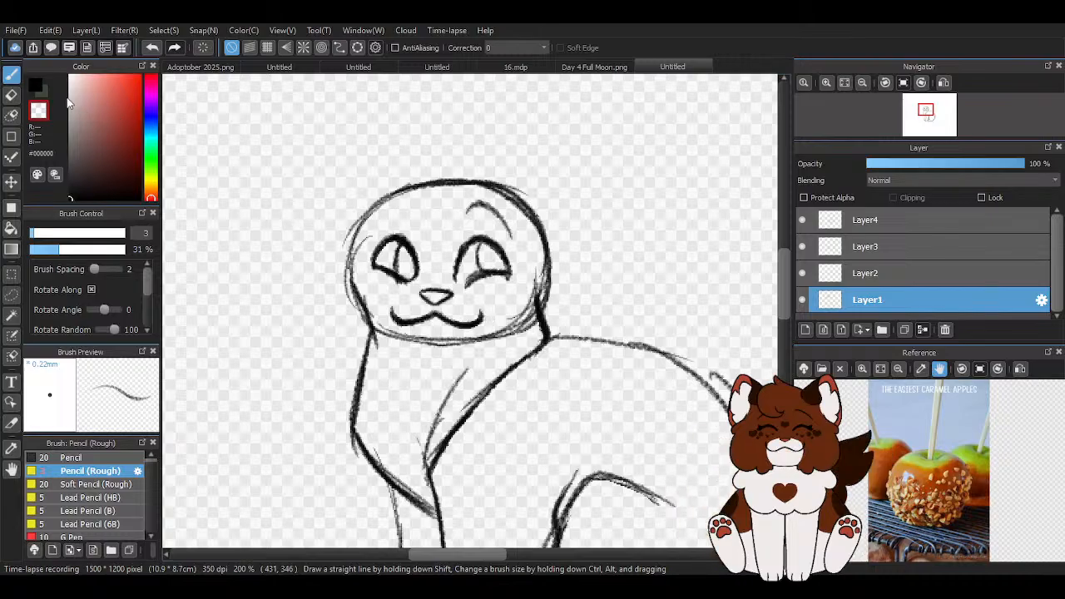
{"action": "left_click", "coordinate": [36, 87]}
{"action": "scroll", "coordinate": [427, 204], "scroll_direction": "up", "scroll_amount": 2}
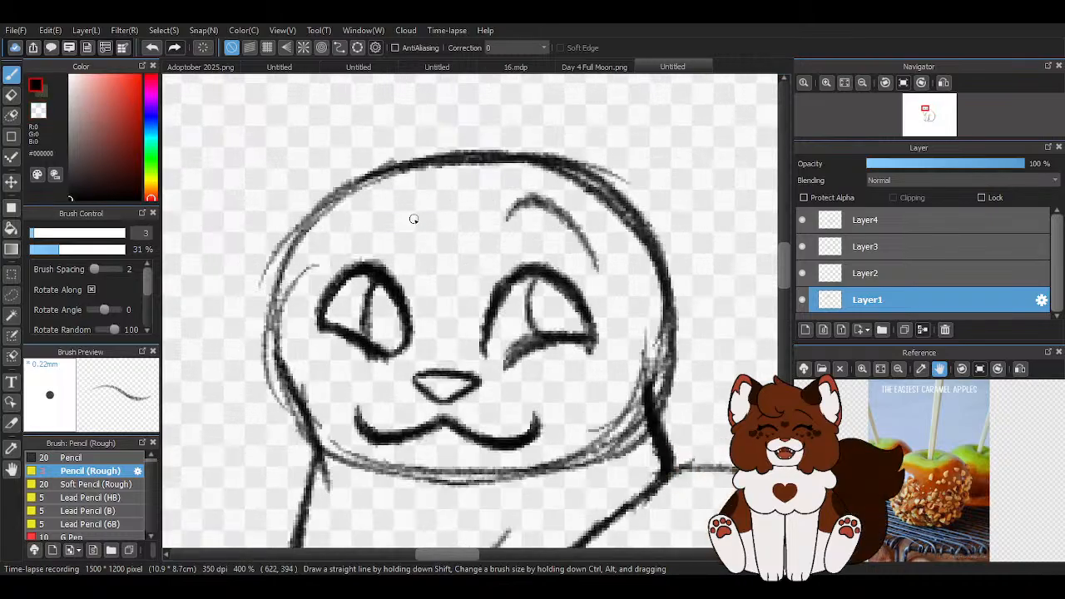
{"action": "mouse_move", "coordinate": [350, 245]}
{"action": "left_mouse_down"}
{"action": "mouse_move", "coordinate": [391, 204]}
{"action": "mouse_move", "coordinate": [423, 202]}
{"action": "mouse_move", "coordinate": [400, 218]}
{"action": "left_mouse_up"}
{"action": "mouse_move", "coordinate": [494, 225]}
{"action": "left_mouse_down"}
{"action": "mouse_move", "coordinate": [557, 216]}
{"action": "mouse_move", "coordinate": [601, 278]}
{"action": "left_mouse_up"}
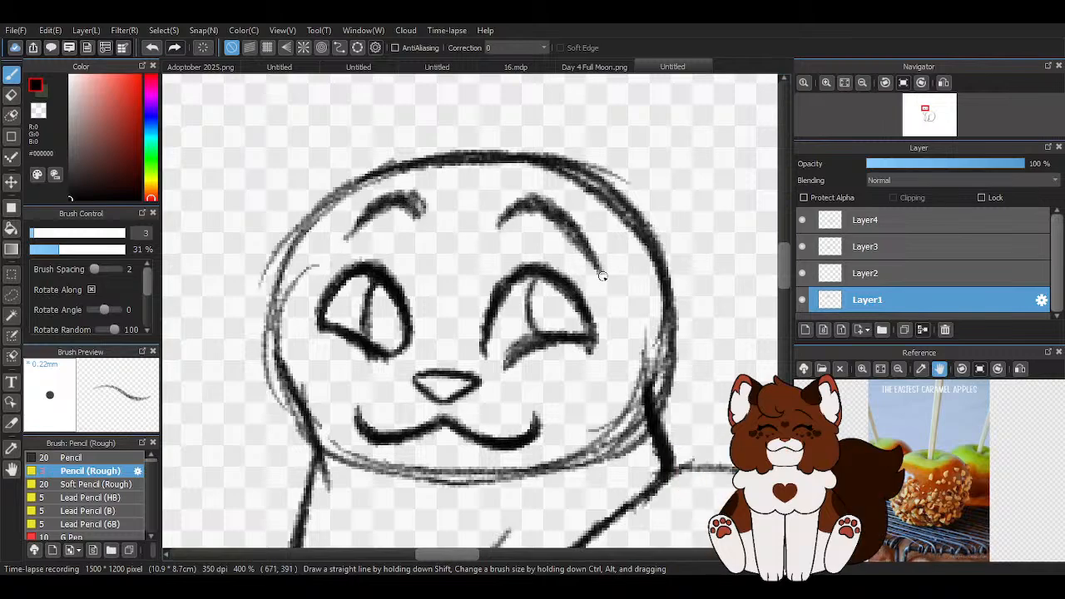
Clean up the right eye's lower edge and redraw it as a flatter line, with the iris curve meeting it
{"action": "scroll", "coordinate": [403, 239], "scroll_direction": "down", "scroll_amount": 3}
{"action": "scroll", "coordinate": [403, 240], "scroll_direction": "down", "scroll_amount": 1}
{"action": "scroll", "coordinate": [432, 252], "scroll_direction": "up", "scroll_amount": 2}
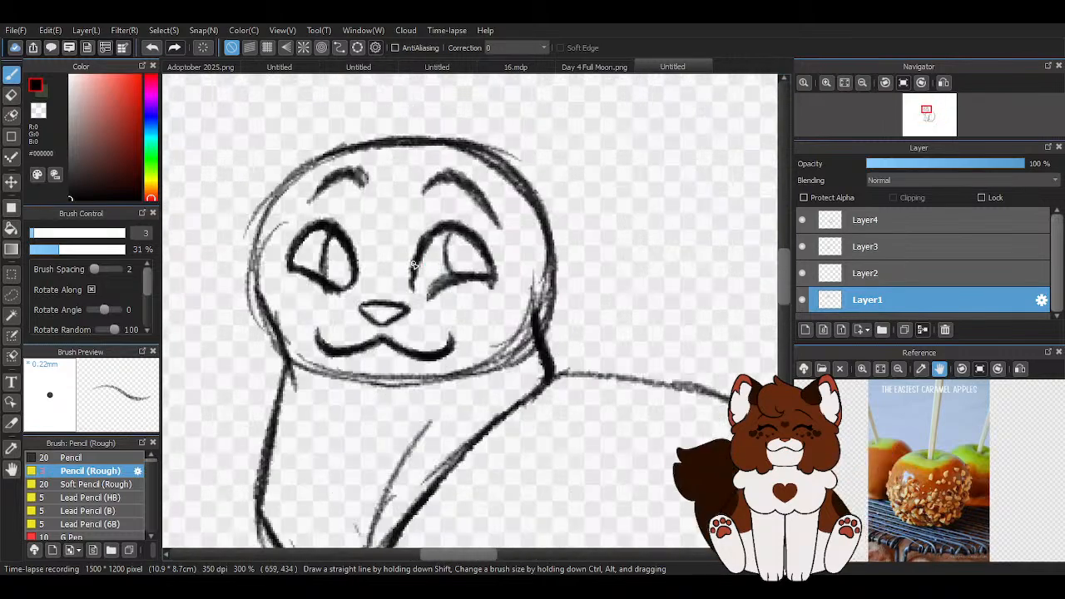
{"action": "scroll", "coordinate": [432, 252], "scroll_direction": "up", "scroll_amount": 2}
{"action": "left_click_drag", "start_coordinate": [563, 340], "coordinate": [390, 368]}
{"action": "key", "text": "z"}
{"action": "mouse_move", "coordinate": [549, 318]}
{"action": "left_mouse_down"}
{"action": "mouse_move", "coordinate": [479, 315]}
{"action": "mouse_move", "coordinate": [416, 334]}
{"action": "mouse_move", "coordinate": [551, 312]}
{"action": "mouse_move", "coordinate": [529, 287]}
{"action": "left_mouse_up"}
{"action": "left_click", "coordinate": [35, 84]}
{"action": "mouse_move", "coordinate": [499, 206]}
{"action": "left_mouse_down"}
{"action": "mouse_move", "coordinate": [462, 337]}
{"action": "mouse_move", "coordinate": [455, 277]}
{"action": "mouse_move", "coordinate": [519, 331]}
{"action": "mouse_move", "coordinate": [573, 299]}
{"action": "left_mouse_up"}
{"action": "mouse_move", "coordinate": [472, 330]}
{"action": "left_mouse_down"}
{"action": "mouse_move", "coordinate": [566, 337]}
{"action": "mouse_move", "coordinate": [517, 200]}
{"action": "mouse_move", "coordinate": [405, 215]}
{"action": "mouse_move", "coordinate": [370, 330]}
{"action": "mouse_move", "coordinate": [401, 359]}
{"action": "mouse_move", "coordinate": [474, 340]}
{"action": "mouse_move", "coordinate": [401, 344]}
{"action": "mouse_move", "coordinate": [476, 339]}
{"action": "left_mouse_up"}
{"action": "key", "text": "z"}
{"action": "mouse_move", "coordinate": [392, 376]}
{"action": "left_mouse_down"}
{"action": "mouse_move", "coordinate": [433, 359]}
{"action": "mouse_move", "coordinate": [425, 368]}
{"action": "left_mouse_up"}
{"action": "scroll", "coordinate": [490, 357], "scroll_direction": "down", "scroll_amount": 2}
{"action": "scroll", "coordinate": [321, 342], "scroll_direction": "up", "scroll_amount": 2}
Erase the left eye's slanted lower lid and redraw it as a flatter line closing the eye
{"action": "mouse_move", "coordinate": [238, 314]}
{"action": "left_mouse_down"}
{"action": "mouse_move", "coordinate": [217, 305]}
{"action": "mouse_move", "coordinate": [305, 372]}
{"action": "mouse_move", "coordinate": [345, 377]}
{"action": "left_mouse_up"}
{"action": "left_click_drag", "start_coordinate": [213, 313], "coordinate": [200, 318]}
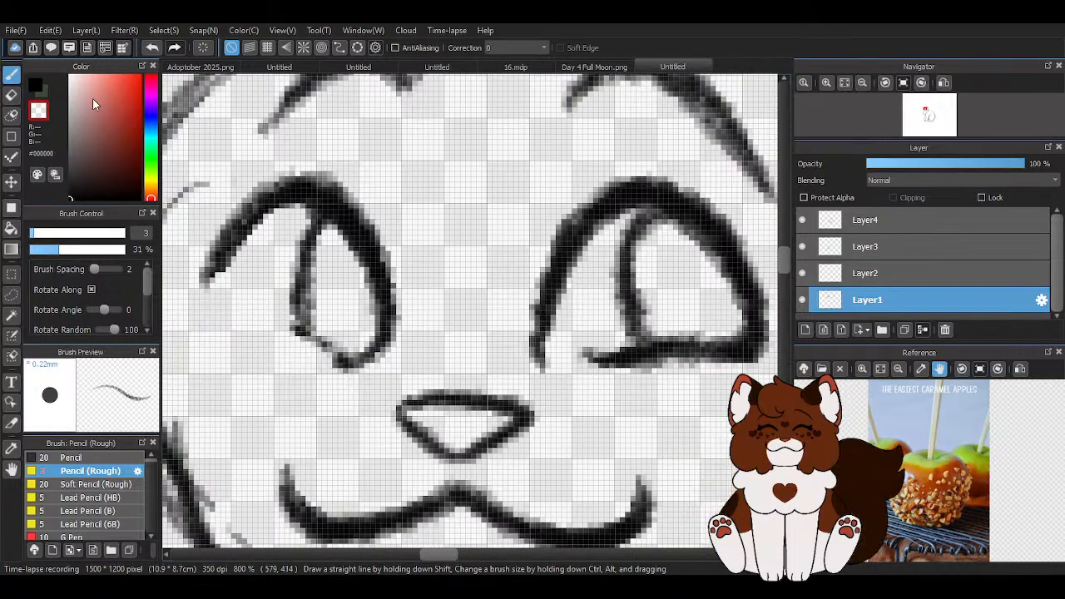
{"action": "mouse_move", "coordinate": [323, 354]}
{"action": "left_mouse_down"}
{"action": "mouse_move", "coordinate": [216, 327]}
{"action": "mouse_move", "coordinate": [342, 365]}
{"action": "mouse_move", "coordinate": [283, 341]}
{"action": "left_mouse_up"}
{"action": "mouse_move", "coordinate": [236, 254]}
{"action": "left_mouse_down"}
{"action": "mouse_move", "coordinate": [213, 346]}
{"action": "mouse_move", "coordinate": [212, 335]}
{"action": "mouse_move", "coordinate": [336, 366]}
{"action": "left_mouse_up"}
Retrace the right side of the head outline from the crown down to the neck with darker strokes
{"action": "scroll", "coordinate": [289, 266], "scroll_direction": "down", "scroll_amount": 3}
{"action": "scroll", "coordinate": [485, 300], "scroll_direction": "down", "scroll_amount": 1}
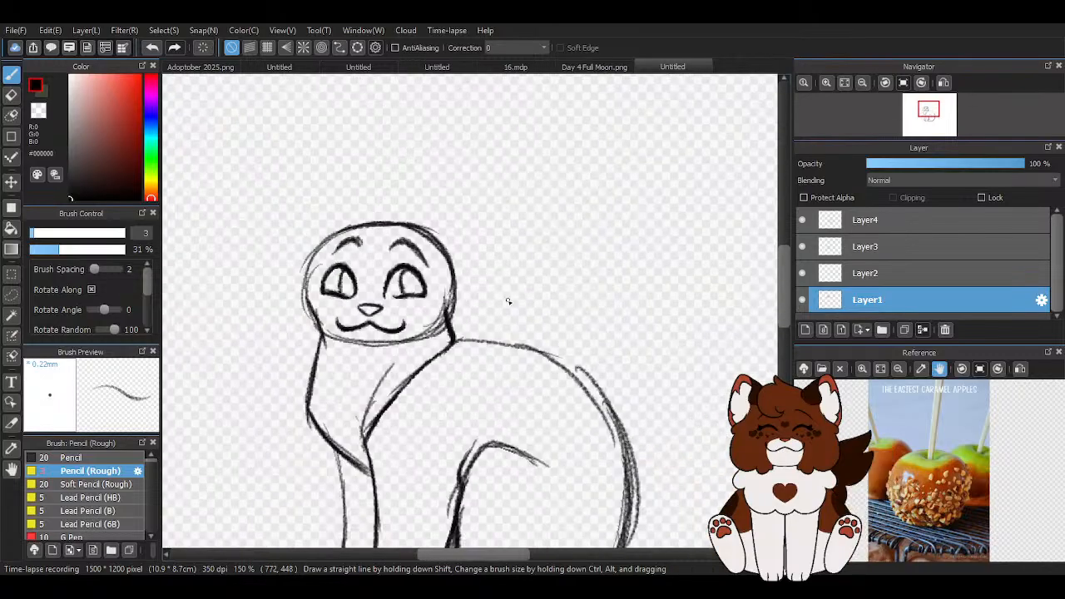
{"action": "scroll", "coordinate": [501, 319], "scroll_direction": "down", "scroll_amount": 1}
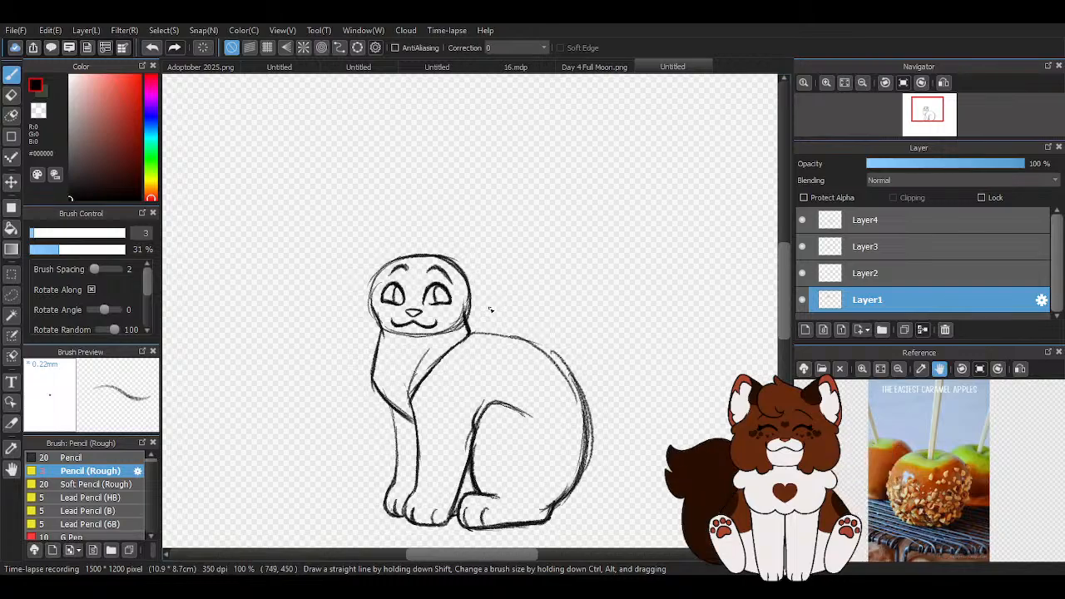
{"action": "scroll", "coordinate": [491, 309], "scroll_direction": "down", "scroll_amount": 1}
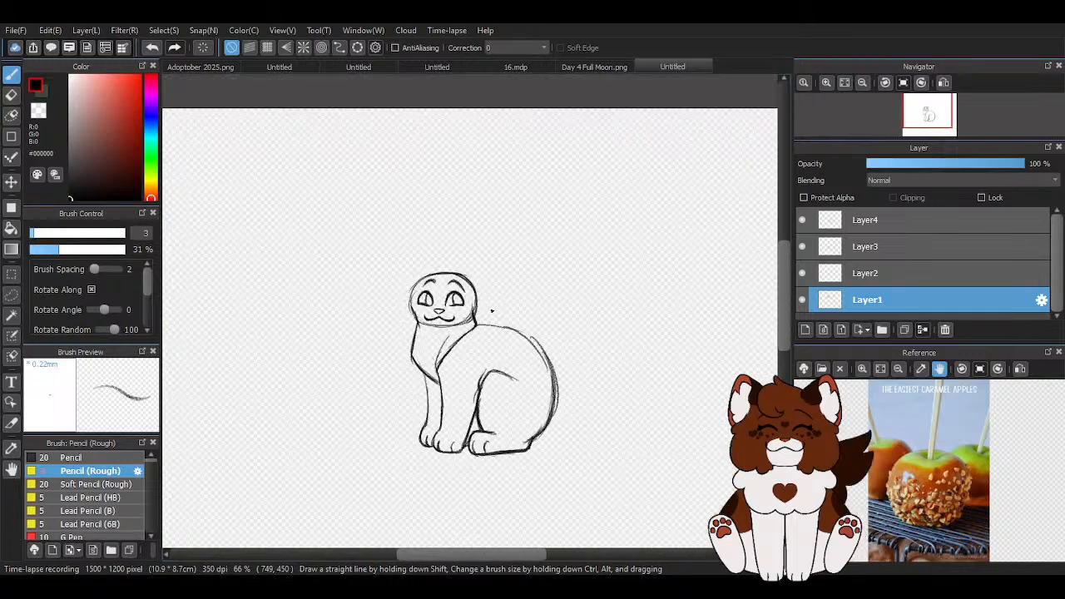
{"action": "scroll", "coordinate": [491, 311], "scroll_direction": "up", "scroll_amount": 4}
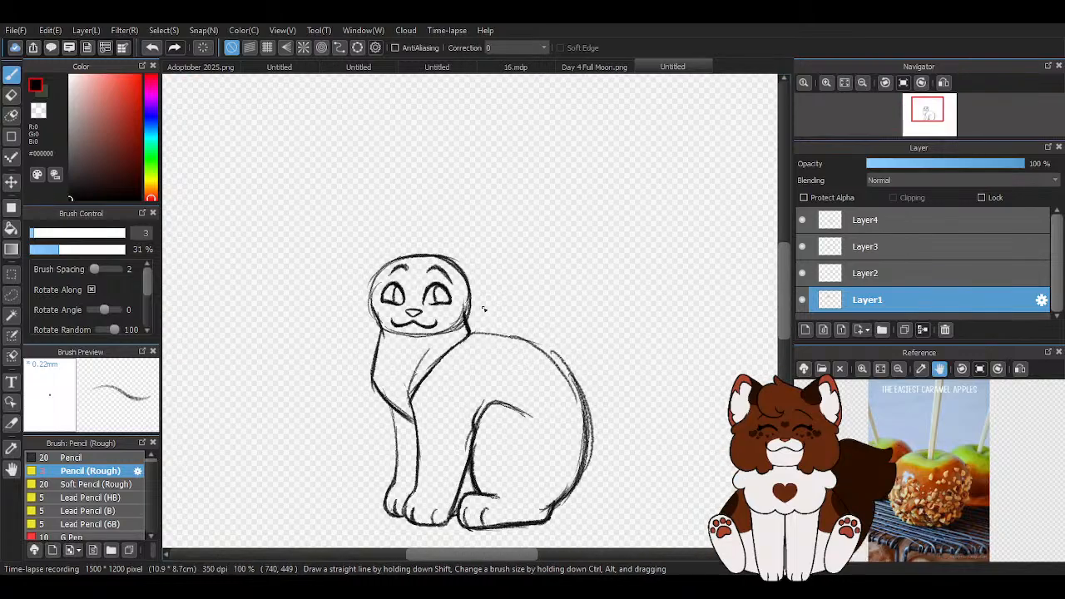
{"action": "left_click_drag", "start_coordinate": [388, 158], "coordinate": [473, 270]}
{"action": "left_click_drag", "start_coordinate": [426, 187], "coordinate": [453, 348]}
{"action": "mouse_move", "coordinate": [463, 245]}
{"action": "left_mouse_down"}
{"action": "mouse_move", "coordinate": [427, 371]}
{"action": "mouse_move", "coordinate": [342, 391]}
{"action": "mouse_move", "coordinate": [453, 337]}
{"action": "left_mouse_up"}
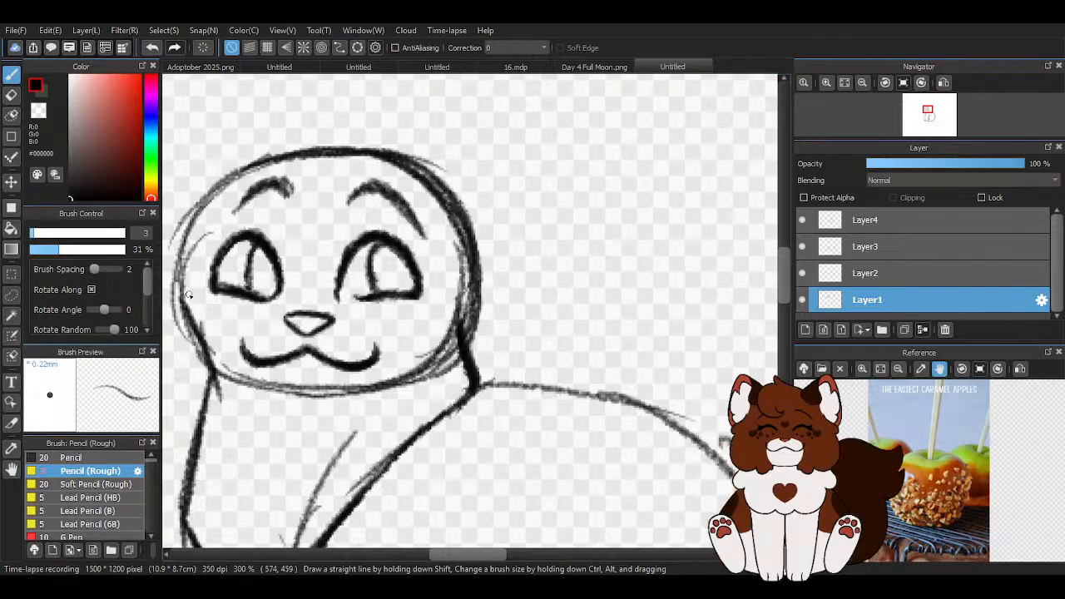
Retrace the left side of the head outline and the rounded chin with darker strokes
{"action": "left_click_drag", "start_coordinate": [267, 158], "coordinate": [185, 249]}
{"action": "mouse_move", "coordinate": [235, 175]}
{"action": "left_mouse_down"}
{"action": "mouse_move", "coordinate": [190, 327]}
{"action": "mouse_move", "coordinate": [187, 362]}
{"action": "left_mouse_up"}
{"action": "left_click_drag", "start_coordinate": [185, 299], "coordinate": [254, 387]}
{"action": "mouse_move", "coordinate": [212, 358]}
{"action": "left_mouse_down"}
{"action": "mouse_move", "coordinate": [283, 401]}
{"action": "mouse_move", "coordinate": [341, 408]}
{"action": "left_mouse_up"}
{"action": "left_click_drag", "start_coordinate": [262, 385], "coordinate": [398, 401]}
{"action": "mouse_move", "coordinate": [333, 403]}
{"action": "left_mouse_down"}
{"action": "mouse_move", "coordinate": [437, 366]}
{"action": "mouse_move", "coordinate": [364, 406]}
{"action": "left_mouse_up"}
{"action": "key", "text": "z"}
{"action": "scroll", "coordinate": [233, 367], "scroll_direction": "up", "scroll_amount": 2}
{"action": "left_click_drag", "start_coordinate": [242, 366], "coordinate": [487, 408]}
Switch to the transparent colour and erase stray sketch lines around the crown, both cheeks and the jaw
{"action": "mouse_move", "coordinate": [400, 417]}
{"action": "left_mouse_down"}
{"action": "mouse_move", "coordinate": [540, 391]}
{"action": "mouse_move", "coordinate": [611, 333]}
{"action": "mouse_move", "coordinate": [518, 404]}
{"action": "mouse_move", "coordinate": [544, 385]}
{"action": "mouse_move", "coordinate": [592, 200]}
{"action": "mouse_move", "coordinate": [541, 112]}
{"action": "mouse_move", "coordinate": [470, 84]}
{"action": "mouse_move", "coordinate": [496, 91]}
{"action": "left_mouse_up"}
{"action": "scroll", "coordinate": [562, 333], "scroll_direction": "down", "scroll_amount": 1}
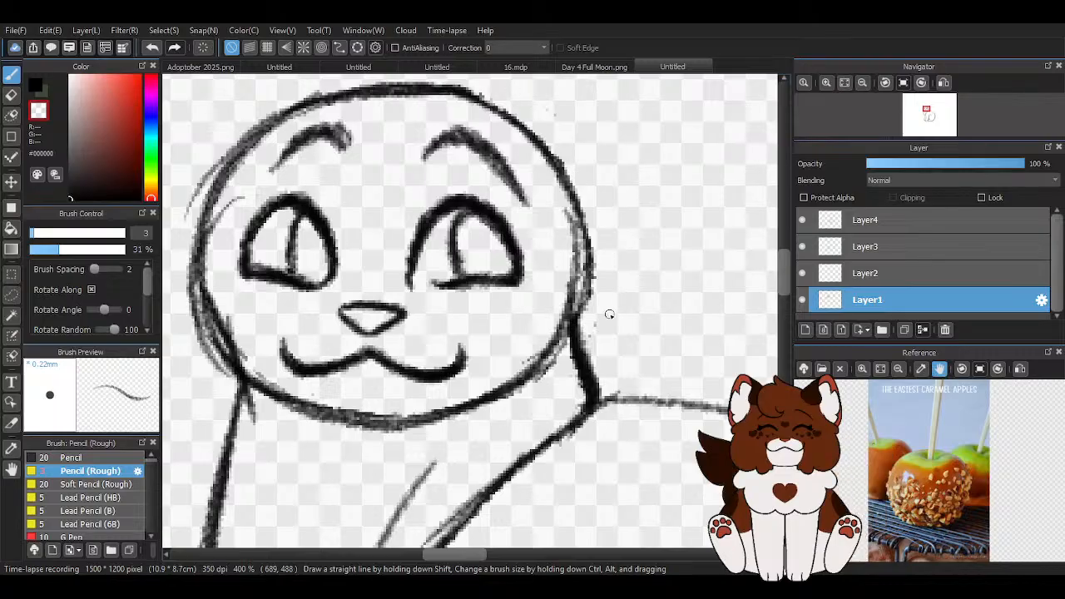
{"action": "mouse_move", "coordinate": [492, 367]}
{"action": "left_mouse_down"}
{"action": "mouse_move", "coordinate": [580, 243]}
{"action": "mouse_move", "coordinate": [556, 190]}
{"action": "left_mouse_up"}
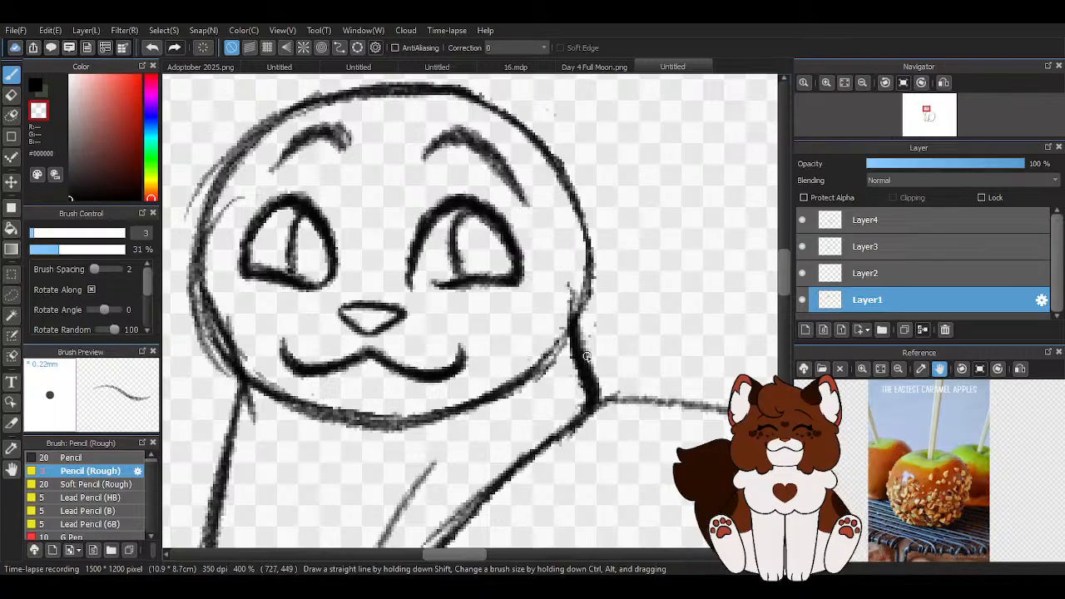
{"action": "scroll", "coordinate": [593, 273], "scroll_direction": "down", "scroll_amount": 2}
{"action": "scroll", "coordinate": [379, 258], "scroll_direction": "up", "scroll_amount": 2}
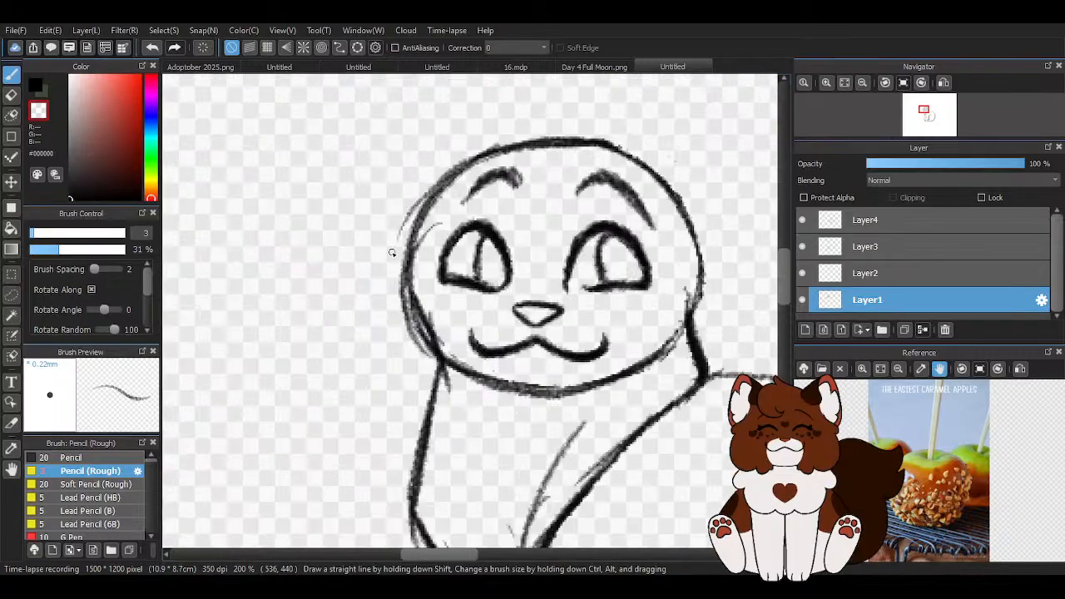
{"action": "mouse_move", "coordinate": [433, 223]}
{"action": "left_mouse_down"}
{"action": "mouse_move", "coordinate": [415, 309]}
{"action": "mouse_move", "coordinate": [431, 337]}
{"action": "left_mouse_up"}
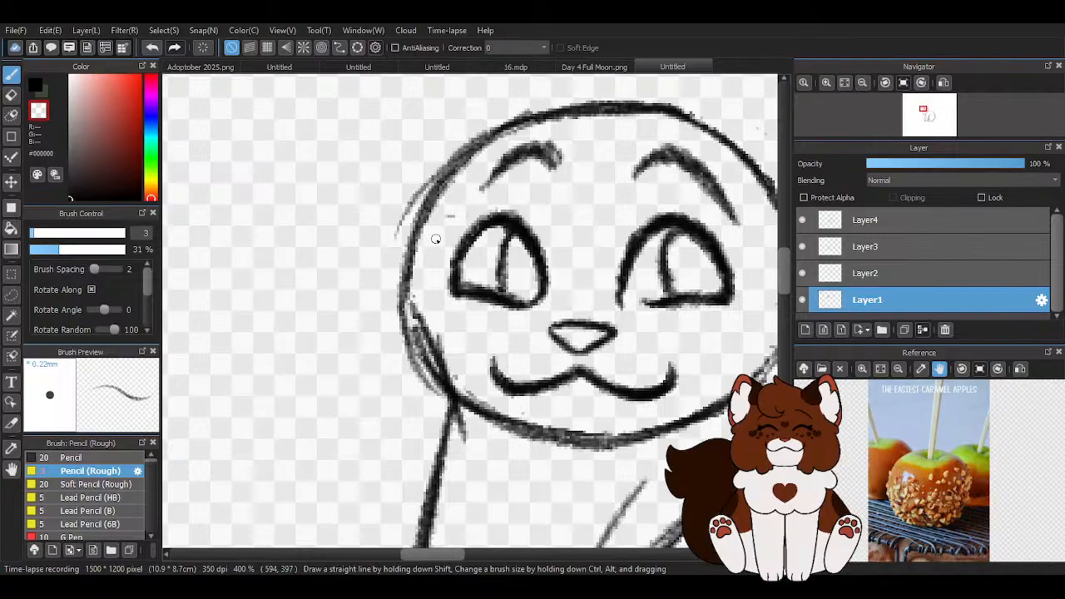
{"action": "left_click_drag", "start_coordinate": [447, 376], "coordinate": [493, 398]}
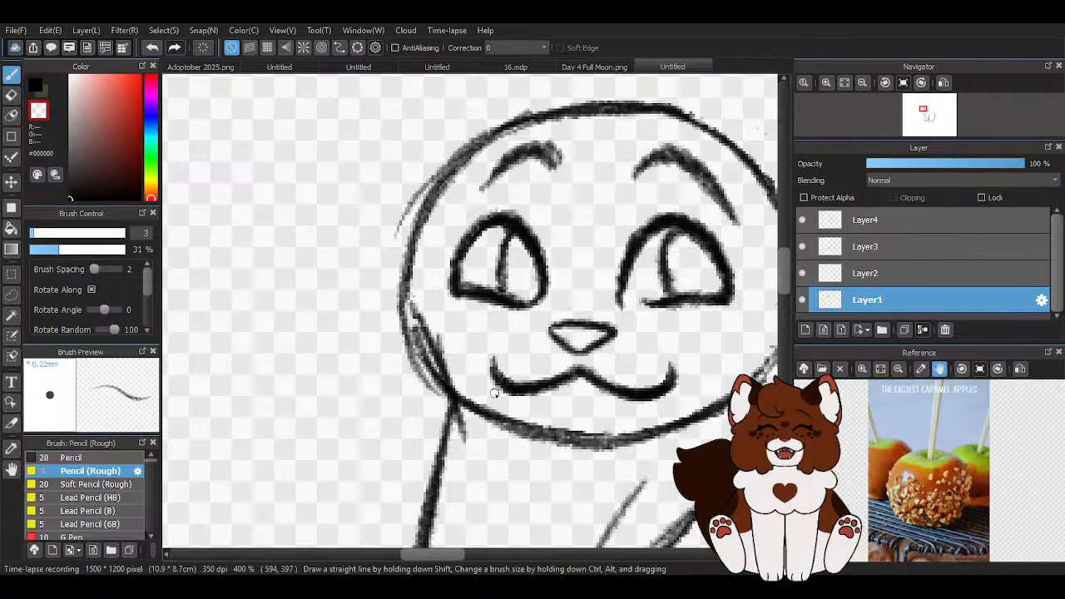
Return to black and reinforce the right and left sides of the head outline
{"action": "scroll", "coordinate": [517, 402], "scroll_direction": "down", "scroll_amount": 4}
{"action": "left_click", "coordinate": [35, 83]}
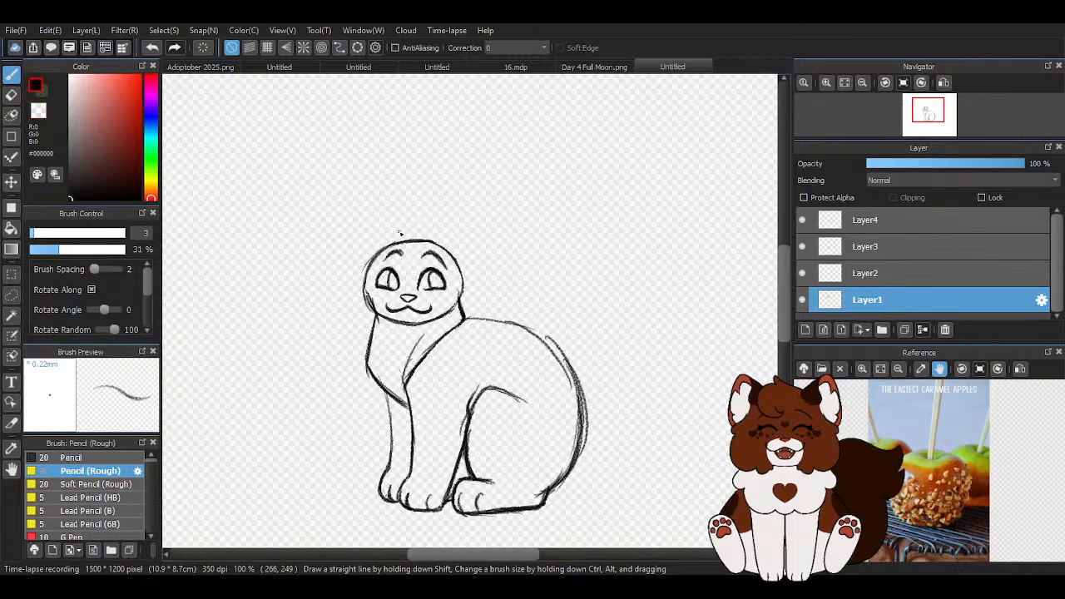
{"action": "scroll", "coordinate": [436, 254], "scroll_direction": "up", "scroll_amount": 3}
{"action": "mouse_move", "coordinate": [431, 223]}
{"action": "left_mouse_down"}
{"action": "mouse_move", "coordinate": [516, 335]}
{"action": "mouse_move", "coordinate": [508, 399]}
{"action": "mouse_move", "coordinate": [511, 387]}
{"action": "left_mouse_up"}
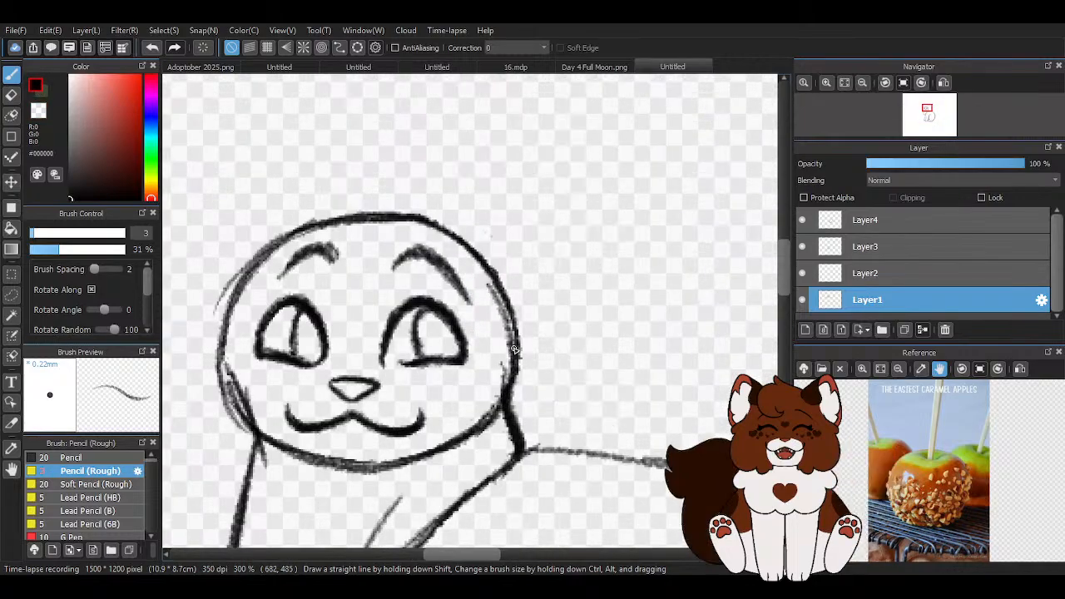
{"action": "mouse_move", "coordinate": [251, 250]}
{"action": "left_mouse_down"}
{"action": "mouse_move", "coordinate": [223, 378]}
{"action": "mouse_move", "coordinate": [248, 436]}
{"action": "left_mouse_up"}
Draw a large pointed ear on the right side of the head, running from the crown down to the cheek
{"action": "scroll", "coordinate": [610, 311], "scroll_direction": "down", "scroll_amount": 3}
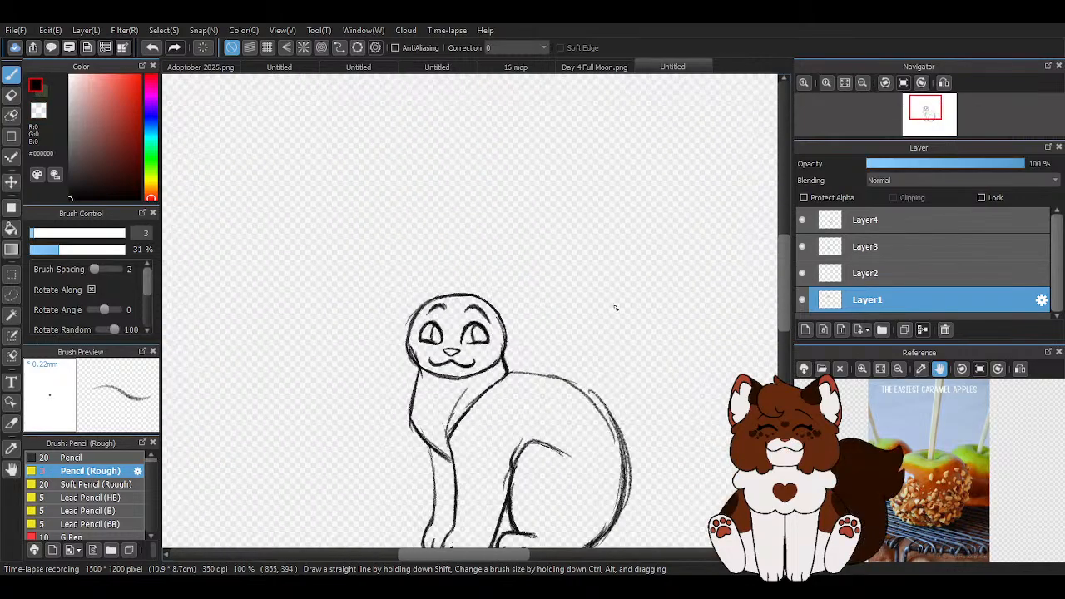
{"action": "scroll", "coordinate": [490, 273], "scroll_direction": "down", "scroll_amount": 3}
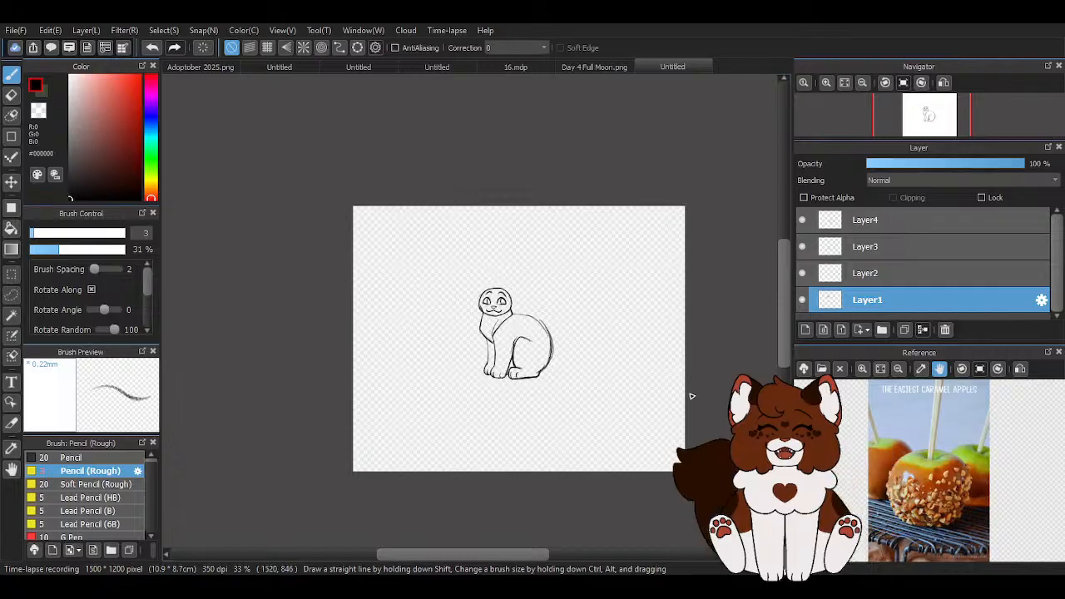
{"action": "scroll", "coordinate": [516, 297], "scroll_direction": "up", "scroll_amount": 6}
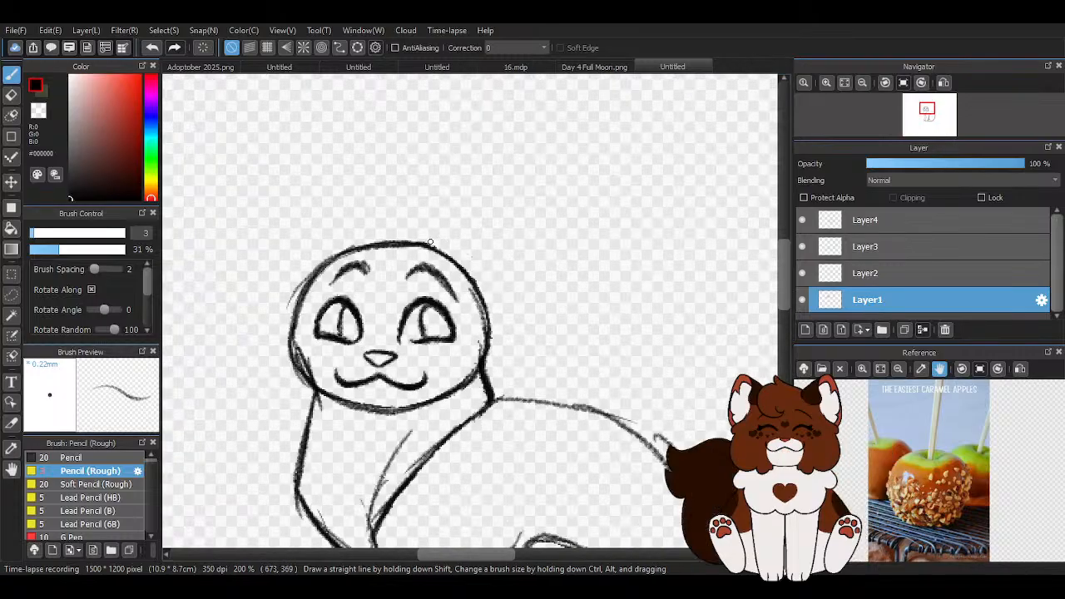
{"action": "scroll", "coordinate": [430, 242], "scroll_direction": "up", "scroll_amount": 1}
{"action": "mouse_move", "coordinate": [421, 252]}
{"action": "left_mouse_down"}
{"action": "mouse_move", "coordinate": [574, 208]}
{"action": "mouse_move", "coordinate": [559, 366]}
{"action": "mouse_move", "coordinate": [509, 410]}
{"action": "mouse_move", "coordinate": [545, 385]}
{"action": "mouse_move", "coordinate": [573, 250]}
{"action": "mouse_move", "coordinate": [557, 207]}
{"action": "mouse_move", "coordinate": [428, 237]}
{"action": "mouse_move", "coordinate": [500, 213]}
{"action": "mouse_move", "coordinate": [573, 235]}
{"action": "mouse_move", "coordinate": [537, 395]}
{"action": "mouse_move", "coordinate": [511, 411]}
{"action": "left_mouse_up"}
{"action": "scroll", "coordinate": [513, 241], "scroll_direction": "down", "scroll_amount": 2}
{"action": "scroll", "coordinate": [515, 265], "scroll_direction": "up", "scroll_amount": 1}
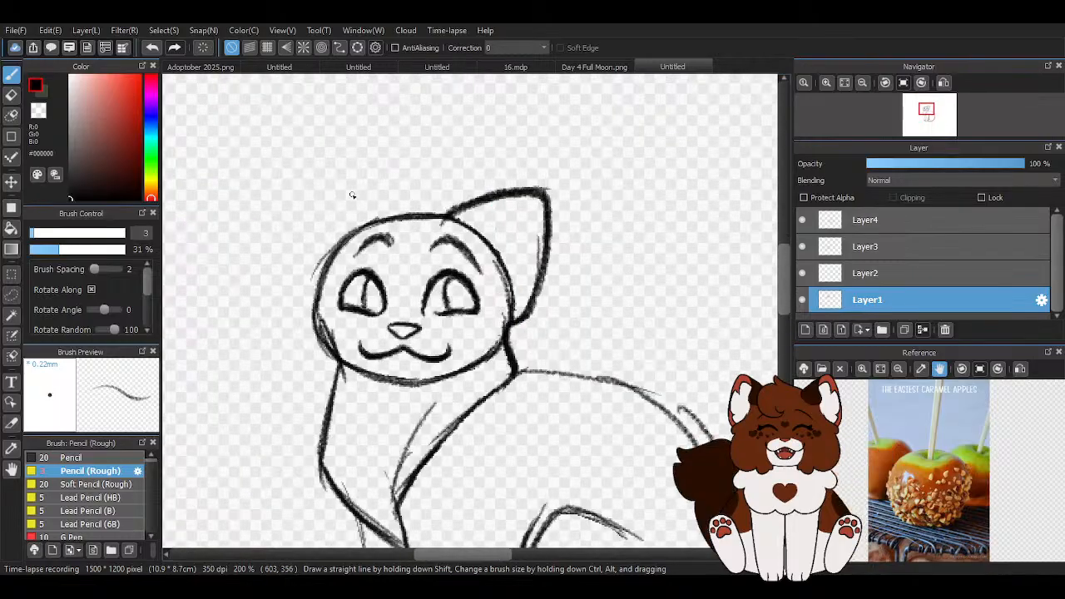
Draw a matching upright pointed ear on the left side of the head, running from the crown to the cheek
{"action": "left_click_drag", "start_coordinate": [373, 221], "coordinate": [338, 175]}
{"action": "left_click_drag", "start_coordinate": [379, 221], "coordinate": [307, 154]}
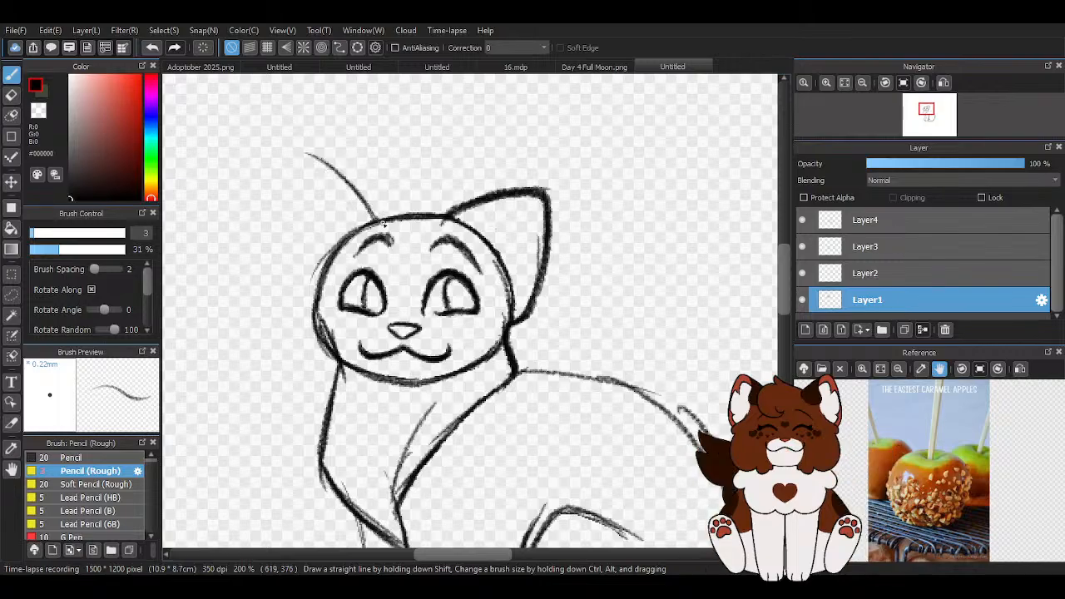
{"action": "mouse_move", "coordinate": [332, 172]}
{"action": "left_mouse_down"}
{"action": "mouse_move", "coordinate": [293, 229]}
{"action": "mouse_move", "coordinate": [297, 295]}
{"action": "mouse_move", "coordinate": [317, 326]}
{"action": "left_mouse_up"}
{"action": "mouse_move", "coordinate": [298, 224]}
{"action": "left_mouse_down"}
{"action": "mouse_move", "coordinate": [317, 172]}
{"action": "mouse_move", "coordinate": [381, 219]}
{"action": "left_mouse_up"}
{"action": "left_click_drag", "start_coordinate": [341, 181], "coordinate": [383, 222]}
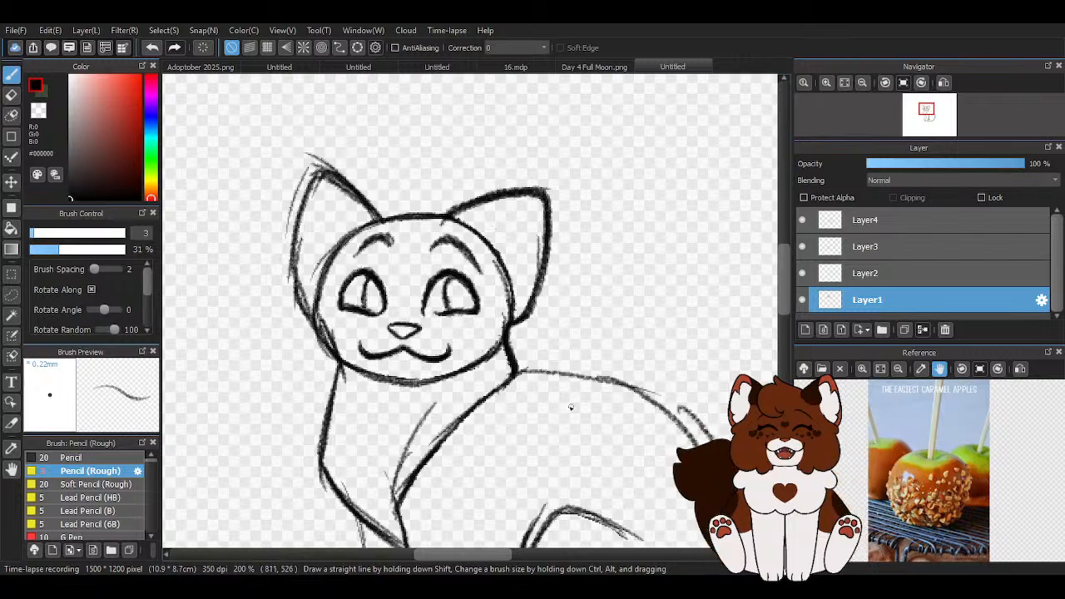
{"action": "scroll", "coordinate": [426, 286], "scroll_direction": "down", "scroll_amount": 2}
{"action": "scroll", "coordinate": [480, 284], "scroll_direction": "up", "scroll_amount": 2}
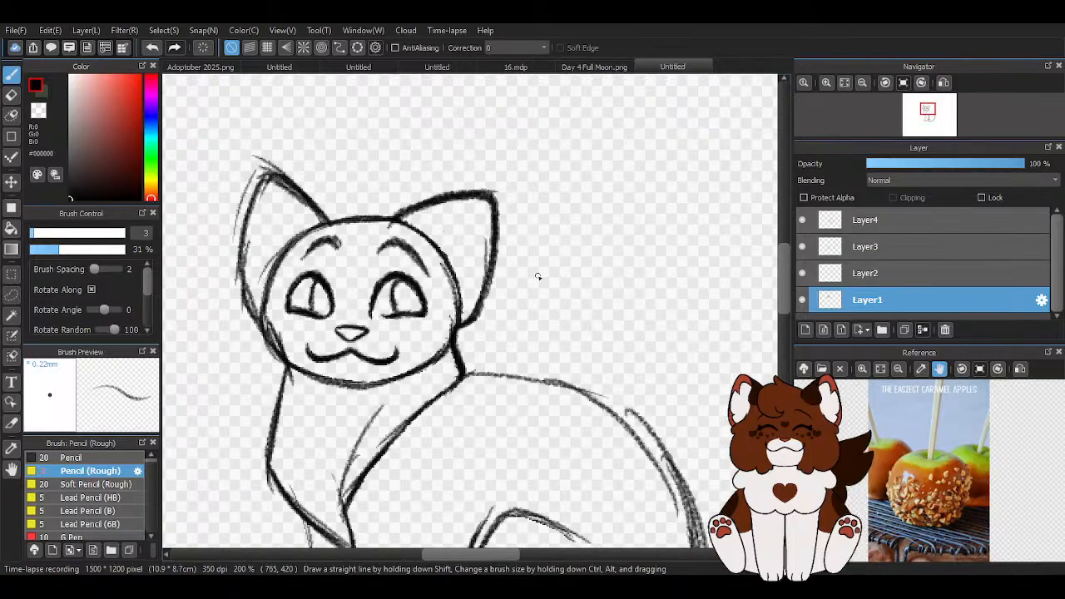
Add an inner fold line to each ear, near-vertical in the right one and curved in the left one
{"action": "scroll", "coordinate": [561, 231], "scroll_direction": "down", "scroll_amount": 1}
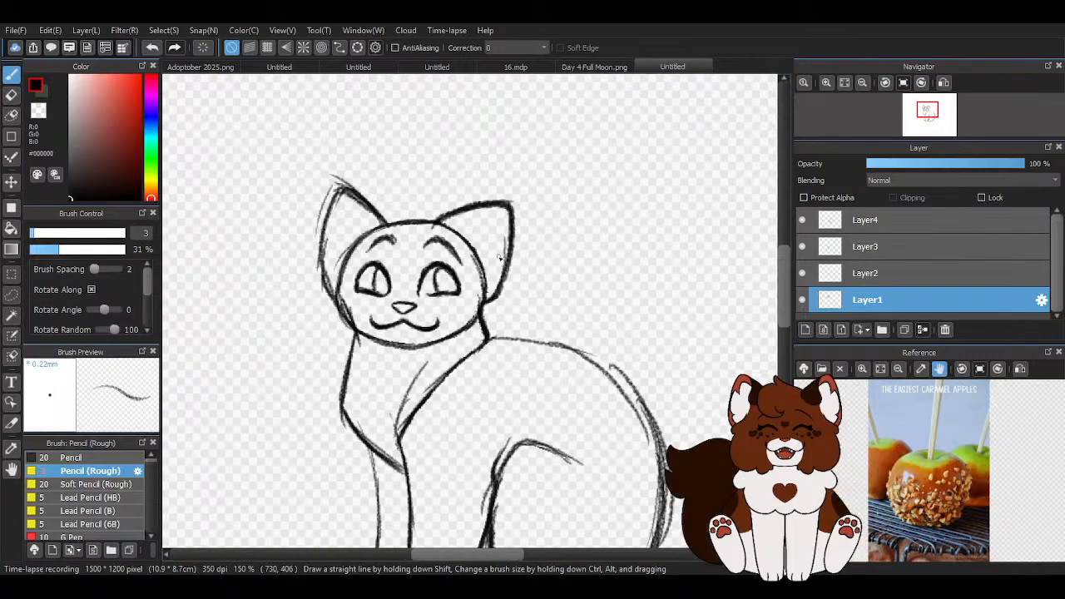
{"action": "scroll", "coordinate": [500, 259], "scroll_direction": "up", "scroll_amount": 3}
{"action": "mouse_move", "coordinate": [499, 131]}
{"action": "left_mouse_down"}
{"action": "mouse_move", "coordinate": [500, 212]}
{"action": "mouse_move", "coordinate": [493, 248]}
{"action": "left_mouse_up"}
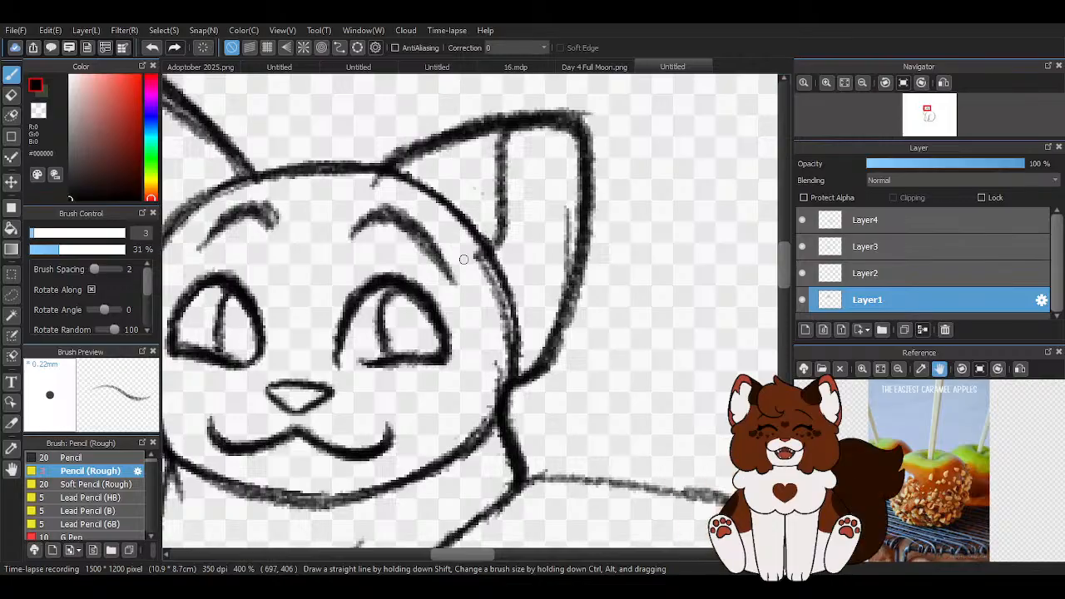
{"action": "scroll", "coordinate": [528, 234], "scroll_direction": "down", "scroll_amount": 2}
{"action": "scroll", "coordinate": [385, 223], "scroll_direction": "up", "scroll_amount": 2}
{"action": "mouse_move", "coordinate": [322, 131]}
{"action": "left_mouse_down"}
{"action": "mouse_move", "coordinate": [356, 183]}
{"action": "mouse_move", "coordinate": [313, 128]}
{"action": "mouse_move", "coordinate": [346, 187]}
{"action": "mouse_move", "coordinate": [308, 268]}
{"action": "mouse_move", "coordinate": [313, 313]}
{"action": "mouse_move", "coordinate": [300, 269]}
{"action": "mouse_move", "coordinate": [329, 169]}
{"action": "mouse_move", "coordinate": [307, 113]}
{"action": "mouse_move", "coordinate": [329, 150]}
{"action": "mouse_move", "coordinate": [321, 220]}
{"action": "left_mouse_up"}
{"action": "key", "text": "z"}
Erase the stray strokes beyond the left ear's tip and along its outer edge
{"action": "scroll", "coordinate": [328, 140], "scroll_direction": "down", "scroll_amount": 1}
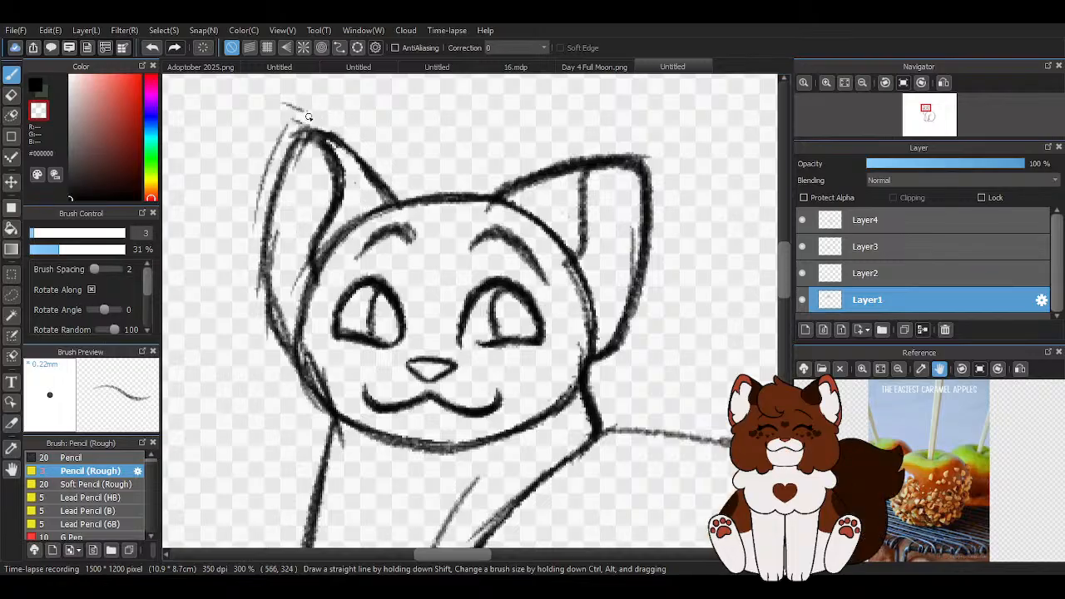
{"action": "left_click_drag", "start_coordinate": [275, 159], "coordinate": [261, 198]}
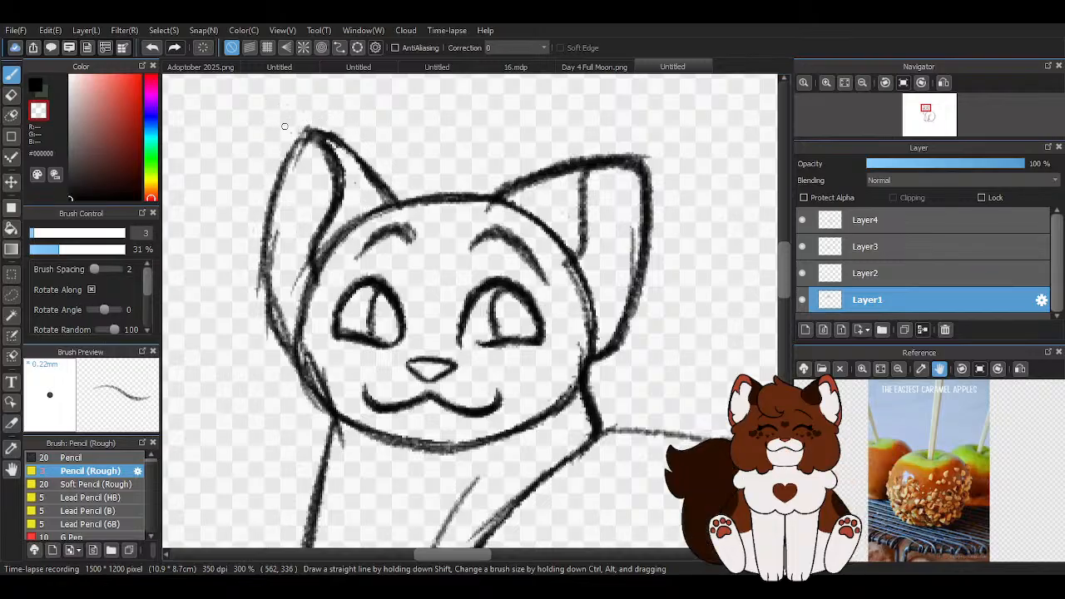
{"action": "scroll", "coordinate": [325, 173], "scroll_direction": "down", "scroll_amount": 4}
{"action": "scroll", "coordinate": [329, 294], "scroll_direction": "up", "scroll_amount": 4}
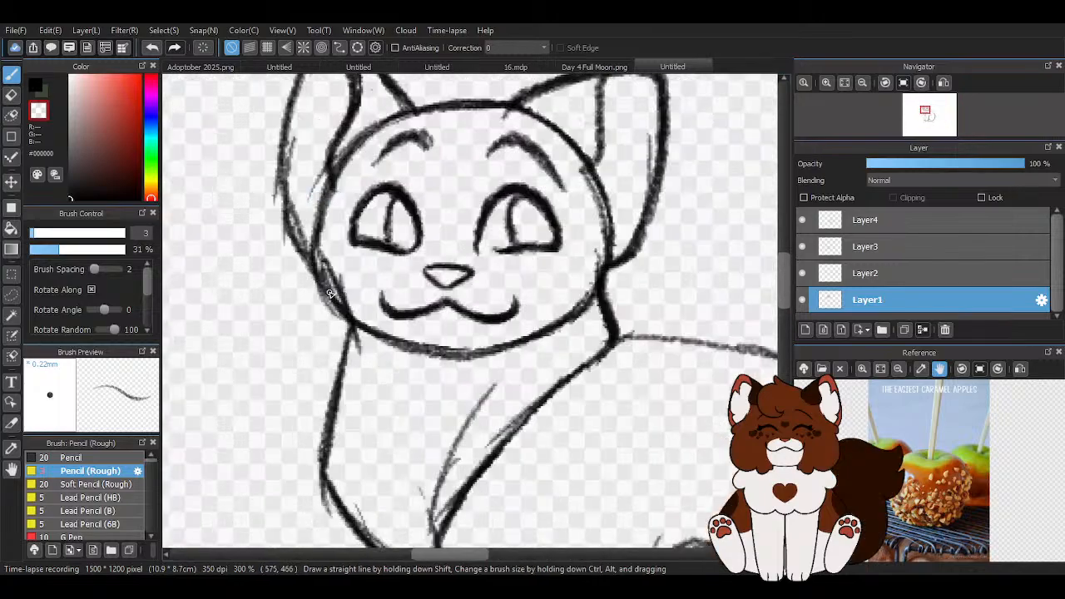
Rework the left ear's inner fold as a thicker curve from the tip down to the head, cleaning up the ear's inner edge
{"action": "scroll", "coordinate": [356, 280], "scroll_direction": "down", "scroll_amount": 1}
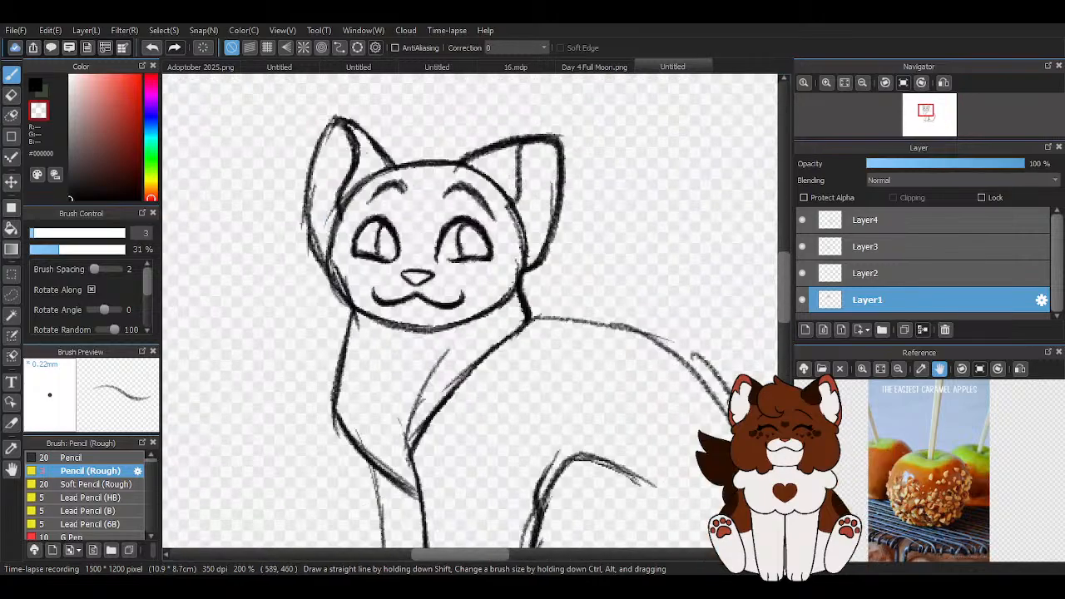
{"action": "scroll", "coordinate": [466, 284], "scroll_direction": "down", "scroll_amount": 1}
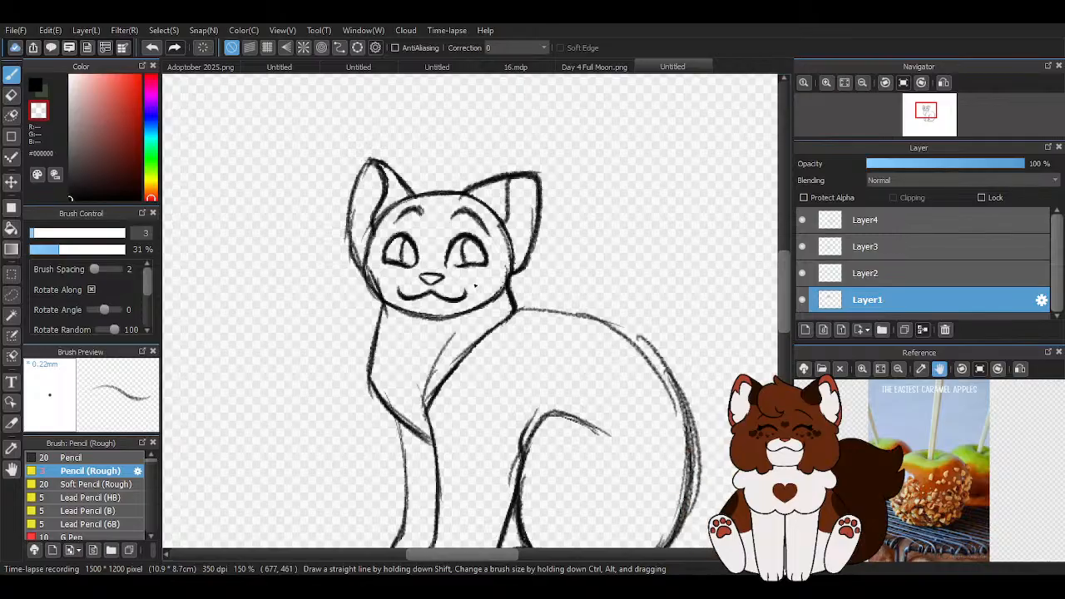
{"action": "scroll", "coordinate": [476, 286], "scroll_direction": "down", "scroll_amount": 2}
{"action": "scroll", "coordinate": [471, 276], "scroll_direction": "up", "scroll_amount": 3}
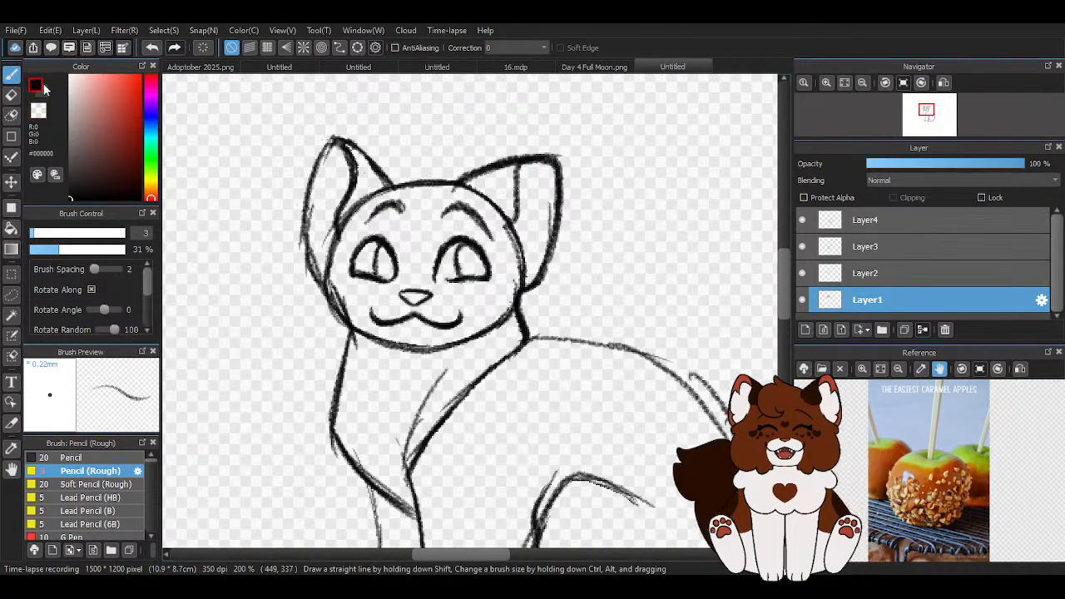
{"action": "scroll", "coordinate": [494, 191], "scroll_direction": "down", "scroll_amount": 2}
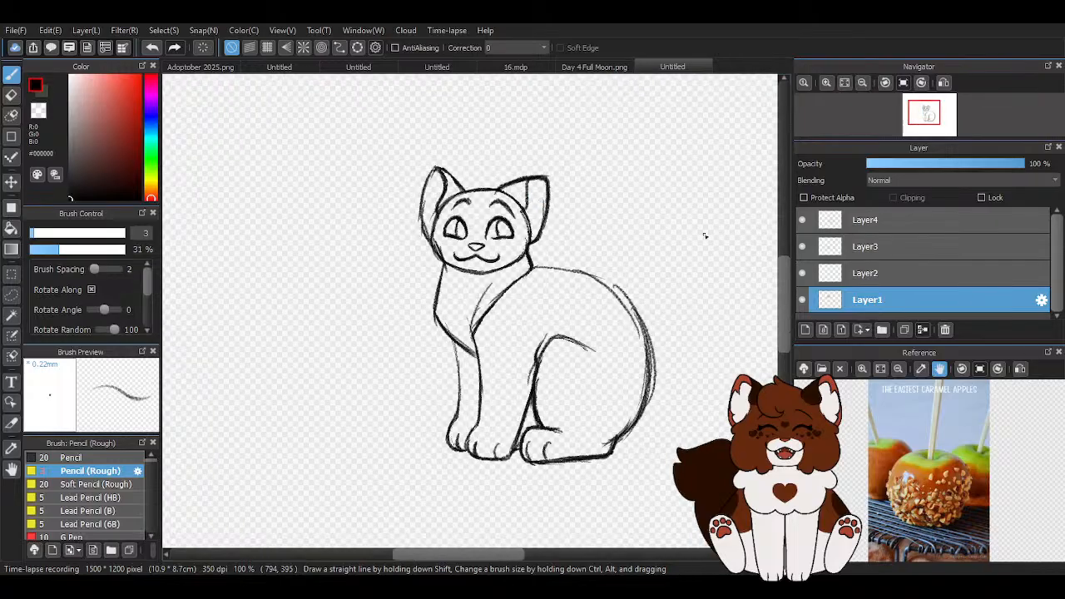
{"action": "scroll", "coordinate": [421, 163], "scroll_direction": "up", "scroll_amount": 4}
{"action": "mouse_move", "coordinate": [348, 158]}
{"action": "left_mouse_down"}
{"action": "mouse_move", "coordinate": [383, 200]}
{"action": "mouse_move", "coordinate": [361, 145]}
{"action": "mouse_move", "coordinate": [431, 204]}
{"action": "left_mouse_up"}
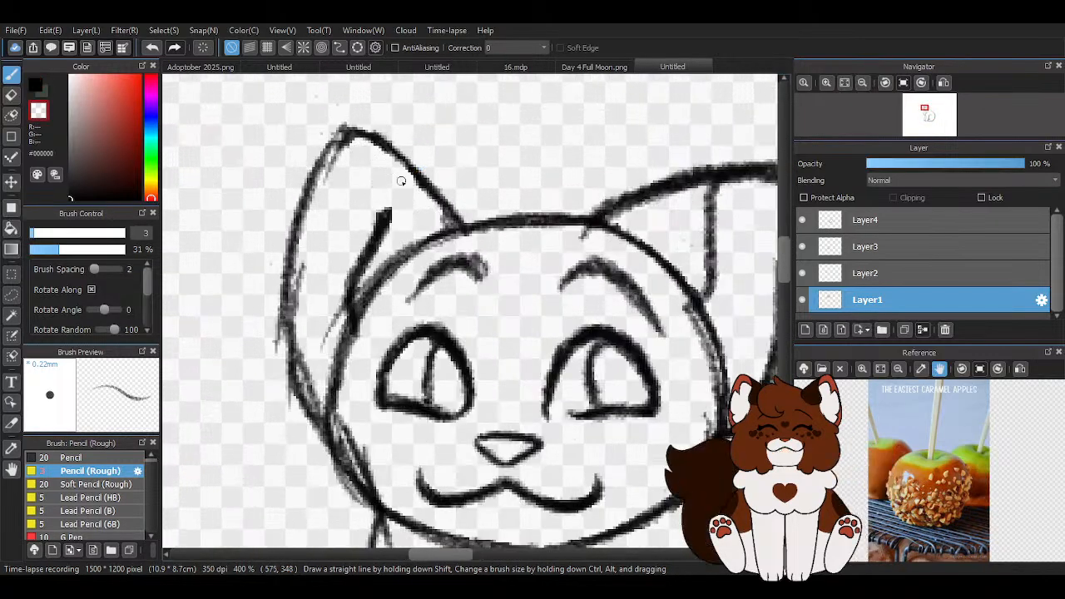
{"action": "mouse_move", "coordinate": [371, 135]}
{"action": "left_mouse_down"}
{"action": "mouse_move", "coordinate": [394, 175]}
{"action": "mouse_move", "coordinate": [343, 305]}
{"action": "mouse_move", "coordinate": [356, 333]}
{"action": "mouse_move", "coordinate": [347, 276]}
{"action": "mouse_move", "coordinate": [393, 181]}
{"action": "mouse_move", "coordinate": [390, 148]}
{"action": "mouse_move", "coordinate": [358, 135]}
{"action": "left_mouse_up"}
{"action": "key", "text": "z"}
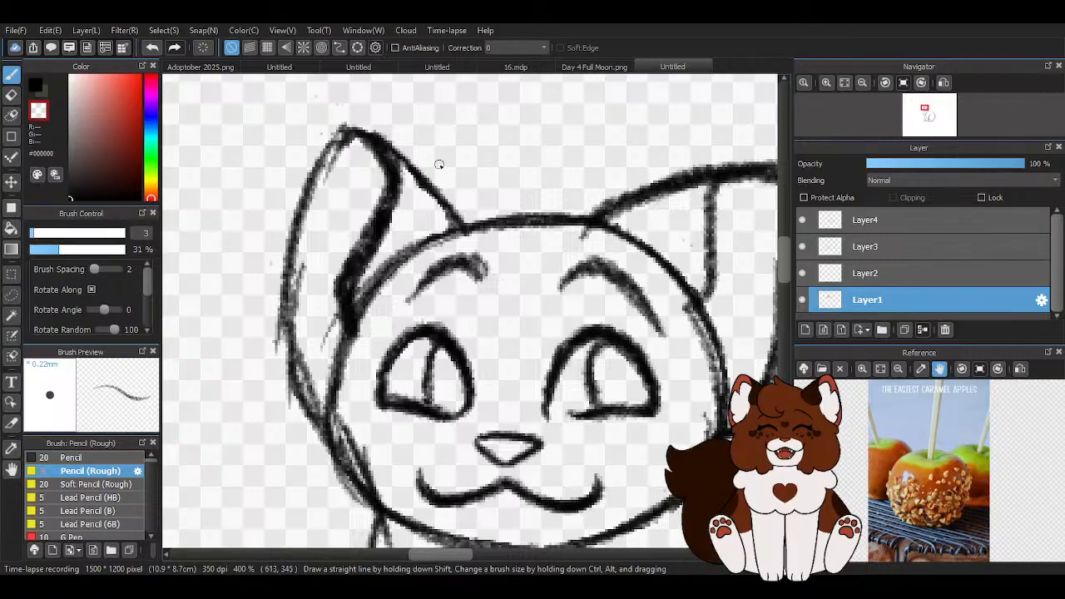
Trim the left ear's fold line and erase the head outline where it crosses the inside of both ears
{"action": "mouse_move", "coordinate": [357, 310]}
{"action": "left_mouse_down"}
{"action": "mouse_move", "coordinate": [355, 277]}
{"action": "mouse_move", "coordinate": [396, 220]}
{"action": "mouse_move", "coordinate": [403, 177]}
{"action": "mouse_move", "coordinate": [389, 155]}
{"action": "mouse_move", "coordinate": [399, 189]}
{"action": "mouse_move", "coordinate": [355, 301]}
{"action": "mouse_move", "coordinate": [365, 311]}
{"action": "mouse_move", "coordinate": [397, 251]}
{"action": "mouse_move", "coordinate": [389, 272]}
{"action": "mouse_move", "coordinate": [437, 240]}
{"action": "left_mouse_up"}
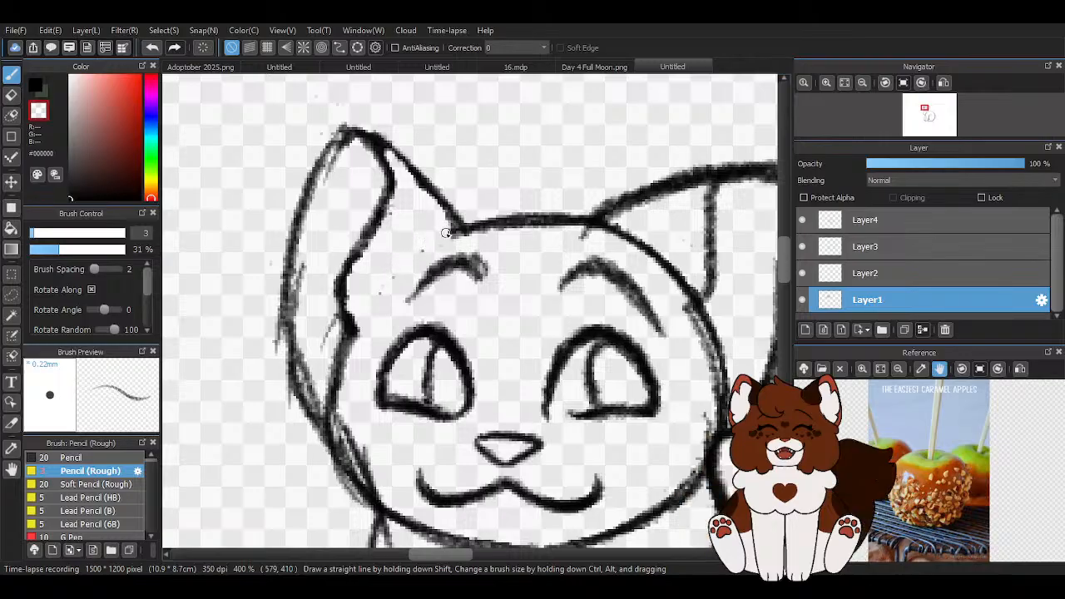
{"action": "scroll", "coordinate": [394, 186], "scroll_direction": "down", "scroll_amount": 2}
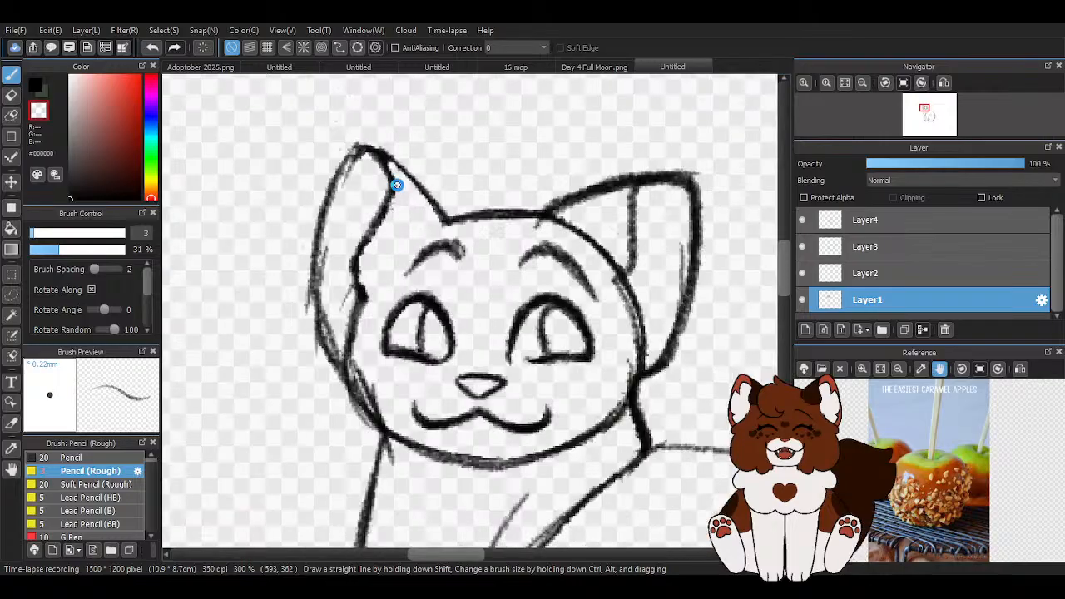
{"action": "scroll", "coordinate": [550, 252], "scroll_direction": "up", "scroll_amount": 2}
{"action": "left_click_drag", "start_coordinate": [516, 210], "coordinate": [510, 201]}
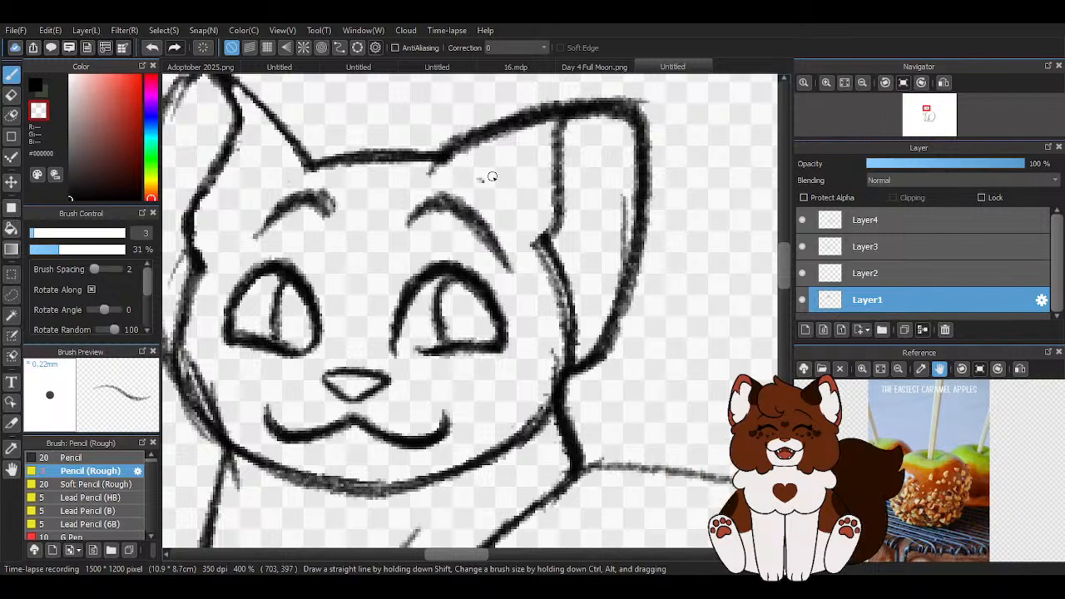
Redraw the left ear's inner fold as one continuous dark curve and tidy the ear's outer edge into a single line
{"action": "scroll", "coordinate": [524, 266], "scroll_direction": "down", "scroll_amount": 1}
{"action": "scroll", "coordinate": [320, 207], "scroll_direction": "down", "scroll_amount": 1}
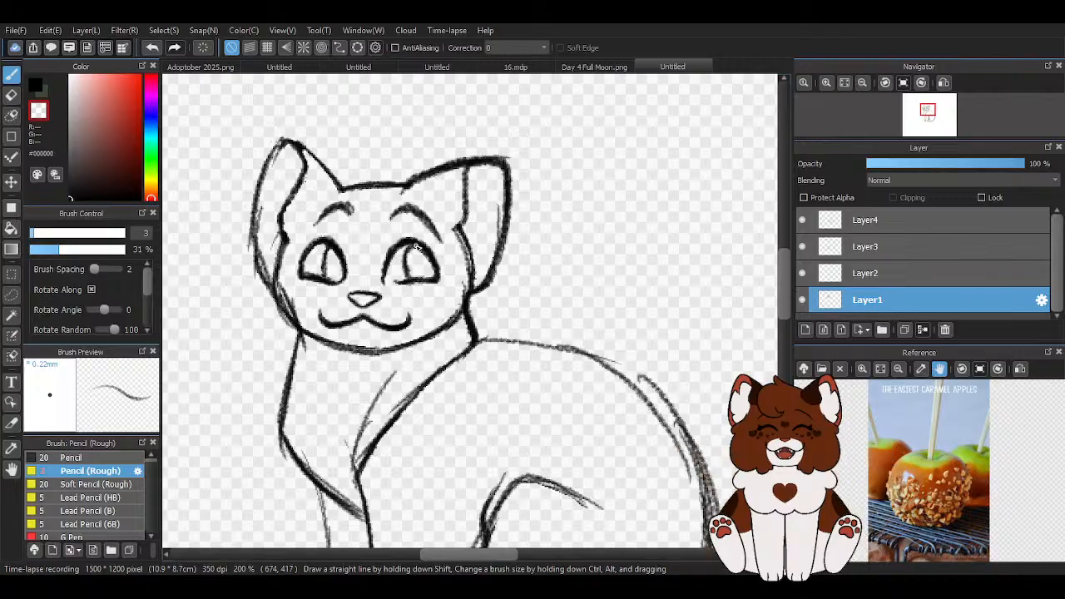
{"action": "scroll", "coordinate": [286, 200], "scroll_direction": "up", "scroll_amount": 2}
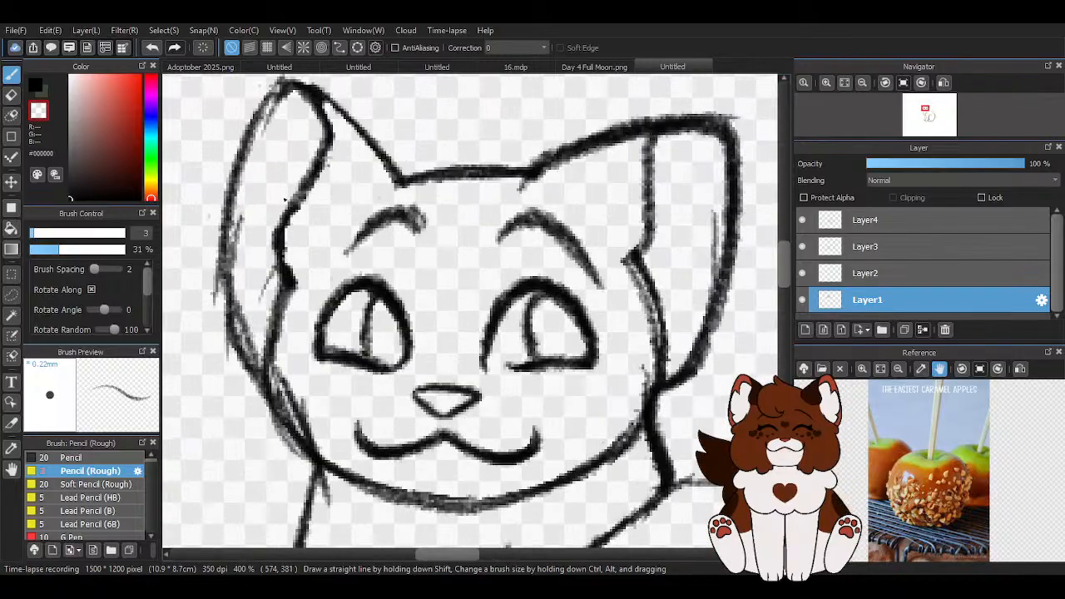
{"action": "scroll", "coordinate": [286, 200], "scroll_direction": "up", "scroll_amount": 1}
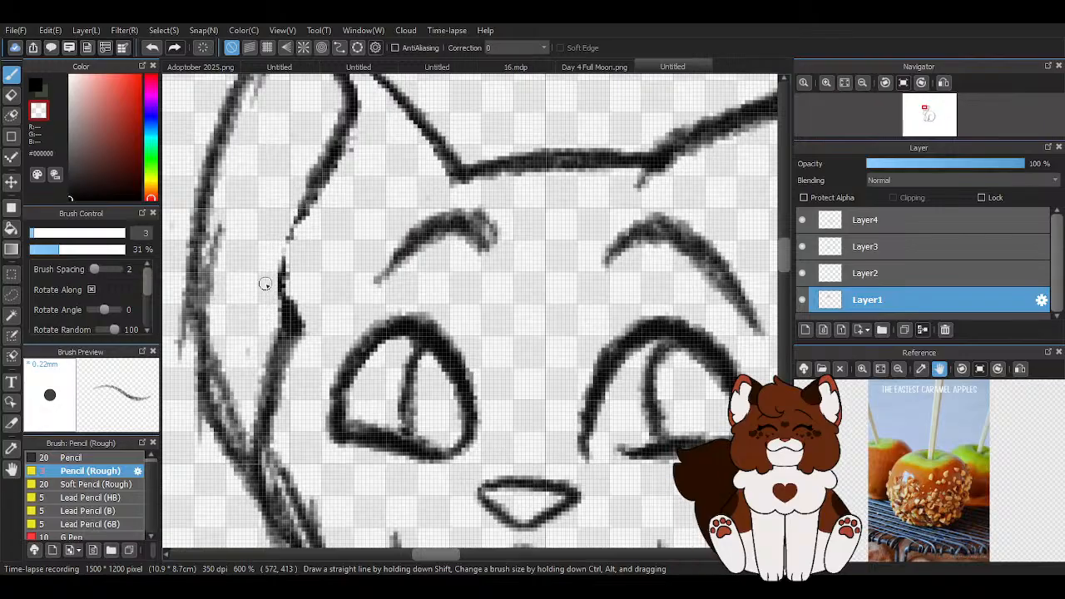
{"action": "left_click", "coordinate": [35, 85]}
{"action": "scroll", "coordinate": [367, 147], "scroll_direction": "down", "scroll_amount": 1}
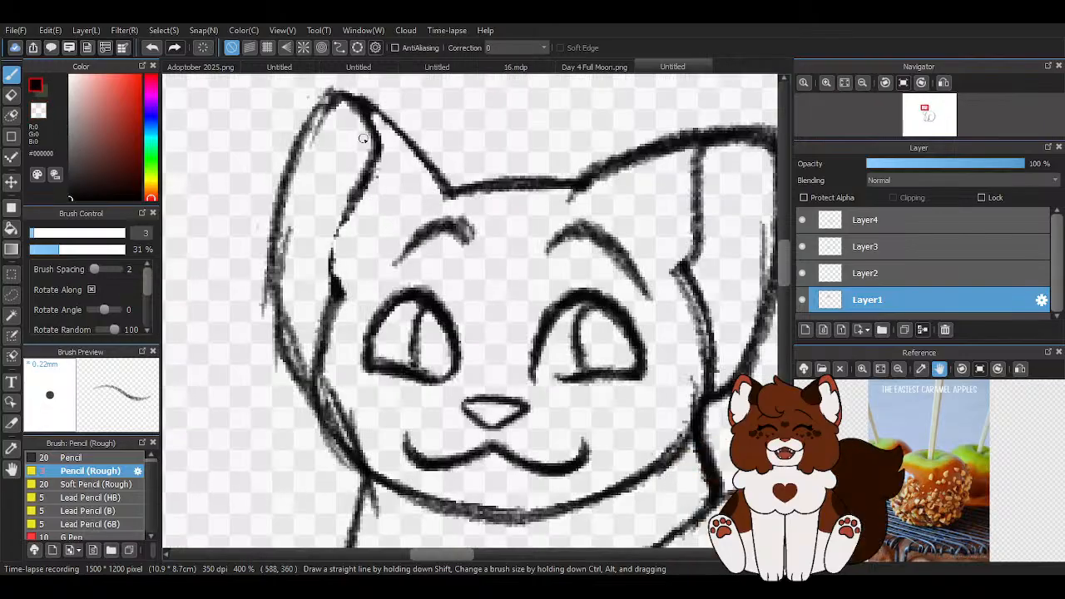
{"action": "mouse_move", "coordinate": [372, 123]}
{"action": "left_mouse_down"}
{"action": "mouse_move", "coordinate": [378, 167]}
{"action": "mouse_move", "coordinate": [326, 272]}
{"action": "mouse_move", "coordinate": [335, 239]}
{"action": "mouse_move", "coordinate": [357, 281]}
{"action": "mouse_move", "coordinate": [342, 286]}
{"action": "mouse_move", "coordinate": [338, 243]}
{"action": "mouse_move", "coordinate": [375, 147]}
{"action": "mouse_move", "coordinate": [344, 98]}
{"action": "mouse_move", "coordinate": [372, 111]}
{"action": "mouse_move", "coordinate": [312, 106]}
{"action": "mouse_move", "coordinate": [319, 120]}
{"action": "mouse_move", "coordinate": [278, 231]}
{"action": "mouse_move", "coordinate": [295, 153]}
{"action": "mouse_move", "coordinate": [286, 336]}
{"action": "mouse_move", "coordinate": [301, 356]}
{"action": "mouse_move", "coordinate": [268, 305]}
{"action": "mouse_move", "coordinate": [322, 372]}
{"action": "left_mouse_up"}
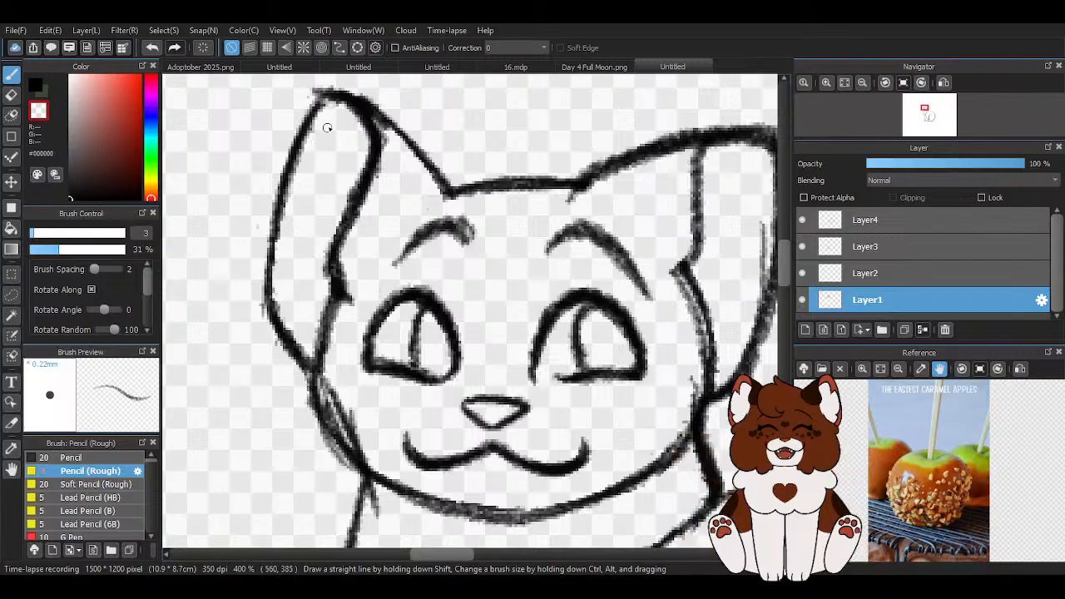
Erase most of the left ear's thick inner fold and redraw it as a thinner curve from near the tip to the head
{"action": "scroll", "coordinate": [330, 170], "scroll_direction": "down", "scroll_amount": 2}
{"action": "scroll", "coordinate": [339, 155], "scroll_direction": "up", "scroll_amount": 2}
{"action": "mouse_move", "coordinate": [331, 246]}
{"action": "left_mouse_down"}
{"action": "mouse_move", "coordinate": [322, 294]}
{"action": "mouse_move", "coordinate": [341, 134]}
{"action": "left_mouse_up"}
{"action": "left_click_drag", "start_coordinate": [367, 171], "coordinate": [352, 180]}
{"action": "left_click", "coordinate": [36, 87]}
{"action": "mouse_move", "coordinate": [342, 120]}
{"action": "left_mouse_down"}
{"action": "mouse_move", "coordinate": [374, 162]}
{"action": "mouse_move", "coordinate": [326, 260]}
{"action": "mouse_move", "coordinate": [321, 310]}
{"action": "left_mouse_up"}
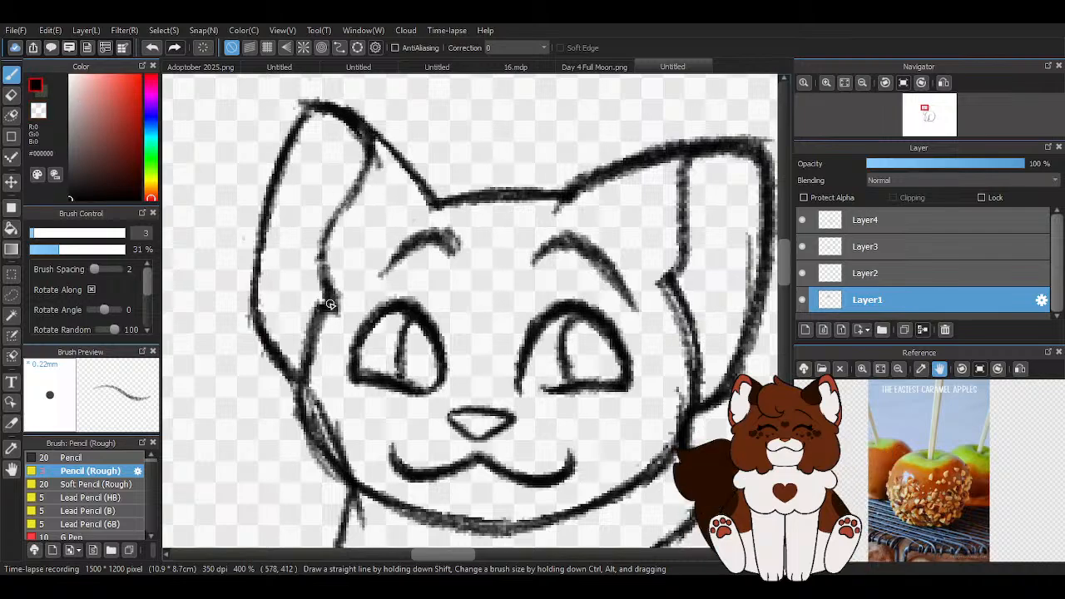
Add a new layer directly above Layer1 for the fur sketch
{"action": "scroll", "coordinate": [330, 218], "scroll_direction": "down", "scroll_amount": 3}
{"action": "scroll", "coordinate": [469, 220], "scroll_direction": "down", "scroll_amount": 3}
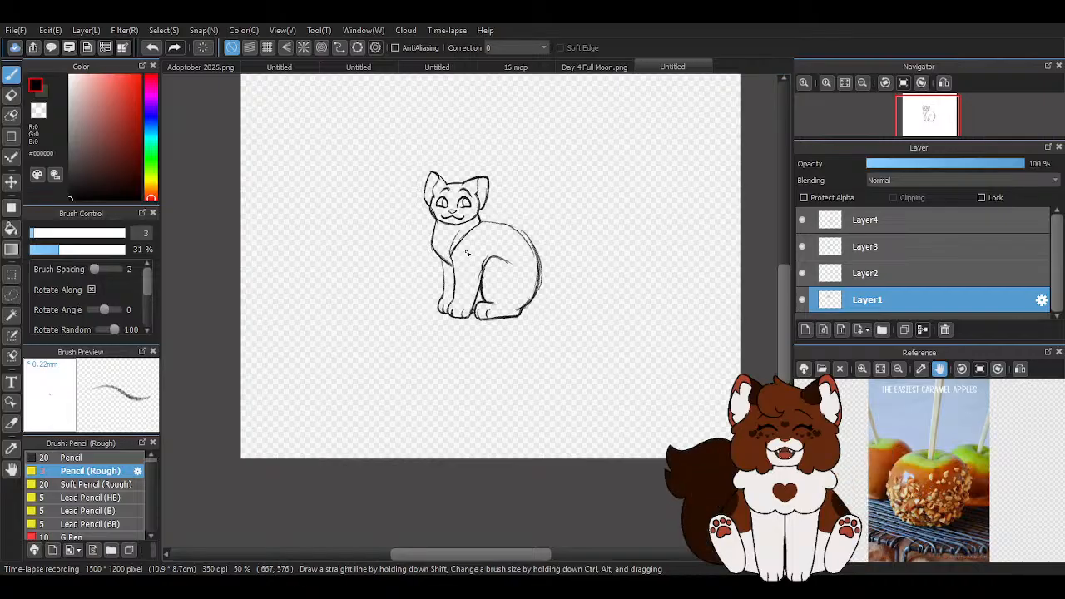
{"action": "scroll", "coordinate": [448, 177], "scroll_direction": "up", "scroll_amount": 3}
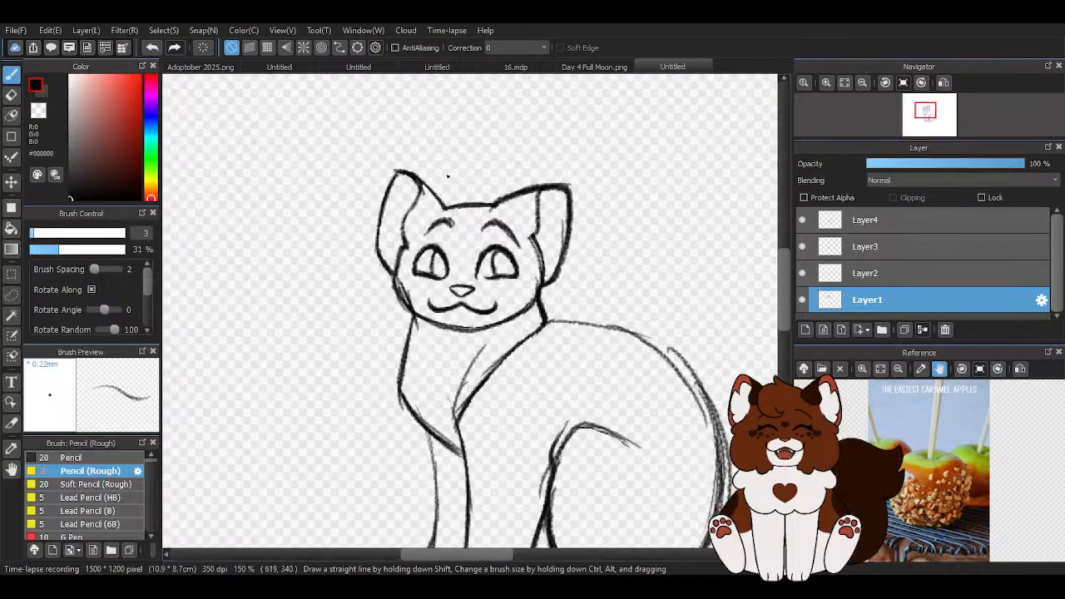
{"action": "left_click", "coordinate": [805, 330]}
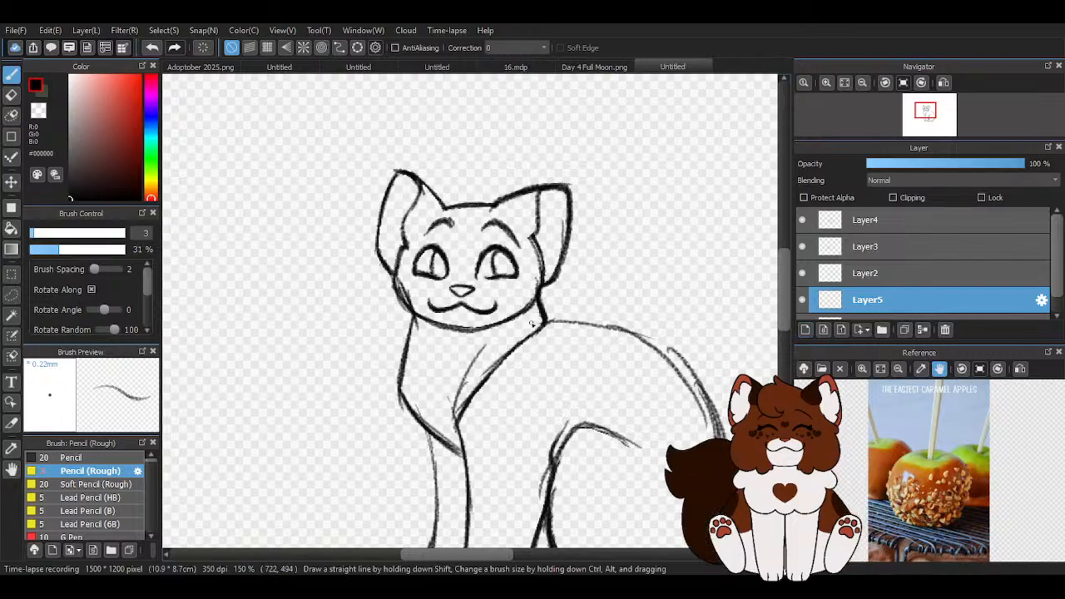
Try short rounded fur tufts along the right cheek, from the ear base to the underside of the jaw
{"action": "scroll", "coordinate": [555, 302], "scroll_direction": "up", "scroll_amount": 2}
{"action": "mouse_move", "coordinate": [517, 193]}
{"action": "left_mouse_down"}
{"action": "mouse_move", "coordinate": [554, 288]}
{"action": "mouse_move", "coordinate": [541, 264]}
{"action": "mouse_move", "coordinate": [529, 311]}
{"action": "left_mouse_up"}
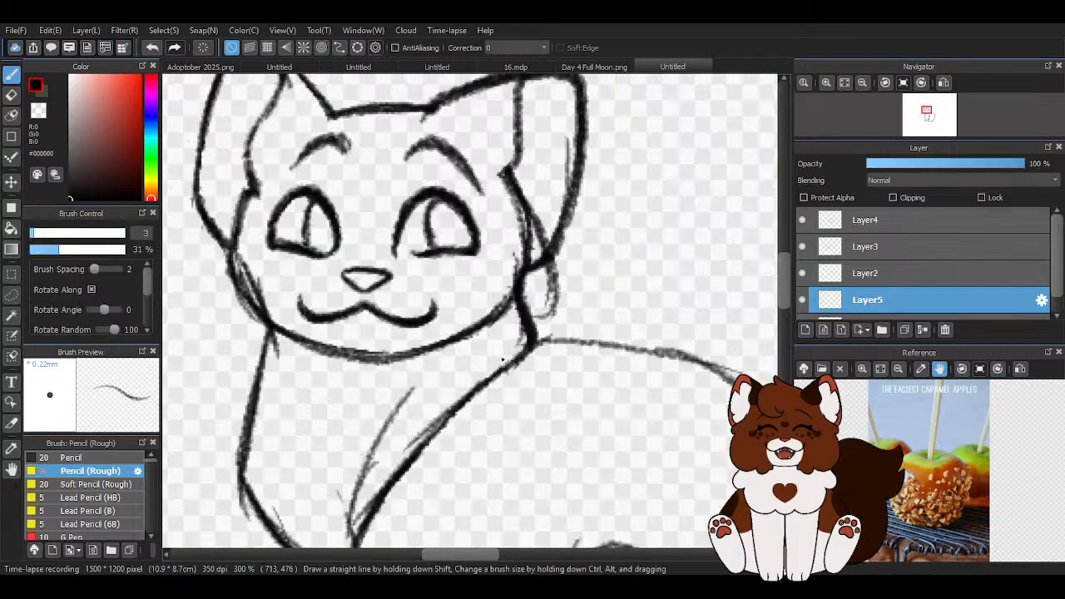
{"action": "left_click_drag", "start_coordinate": [385, 358], "coordinate": [491, 352]}
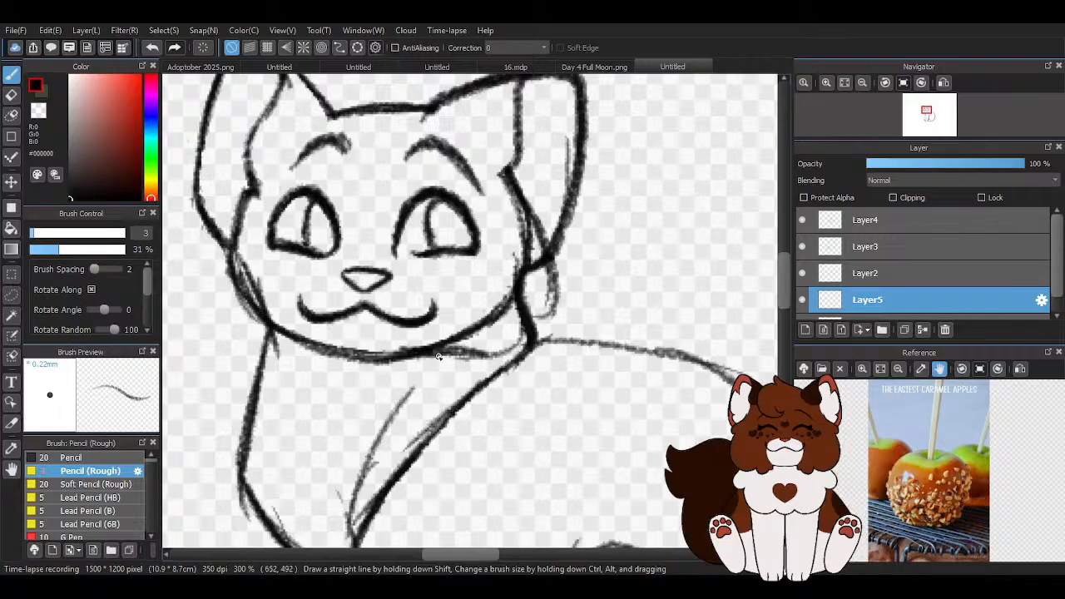
{"action": "mouse_move", "coordinate": [425, 353]}
{"action": "left_mouse_down"}
{"action": "mouse_move", "coordinate": [488, 362]}
{"action": "mouse_move", "coordinate": [515, 280]}
{"action": "left_mouse_up"}
{"action": "left_click", "coordinate": [11, 95]}
{"action": "mouse_move", "coordinate": [426, 366]}
{"action": "left_mouse_down"}
{"action": "mouse_move", "coordinate": [552, 319]}
{"action": "mouse_move", "coordinate": [532, 288]}
{"action": "mouse_move", "coordinate": [539, 201]}
{"action": "left_mouse_up"}
{"action": "key", "text": "b"}
{"action": "left_click_drag", "start_coordinate": [504, 170], "coordinate": [556, 272]}
{"action": "mouse_move", "coordinate": [514, 190]}
{"action": "left_mouse_down"}
{"action": "mouse_move", "coordinate": [539, 309]}
{"action": "mouse_move", "coordinate": [508, 309]}
{"action": "mouse_move", "coordinate": [500, 358]}
{"action": "left_mouse_up"}
{"action": "mouse_move", "coordinate": [431, 350]}
{"action": "left_mouse_down"}
{"action": "mouse_move", "coordinate": [485, 358]}
{"action": "mouse_move", "coordinate": [516, 296]}
{"action": "mouse_move", "coordinate": [524, 187]}
{"action": "mouse_move", "coordinate": [541, 260]}
{"action": "left_mouse_up"}
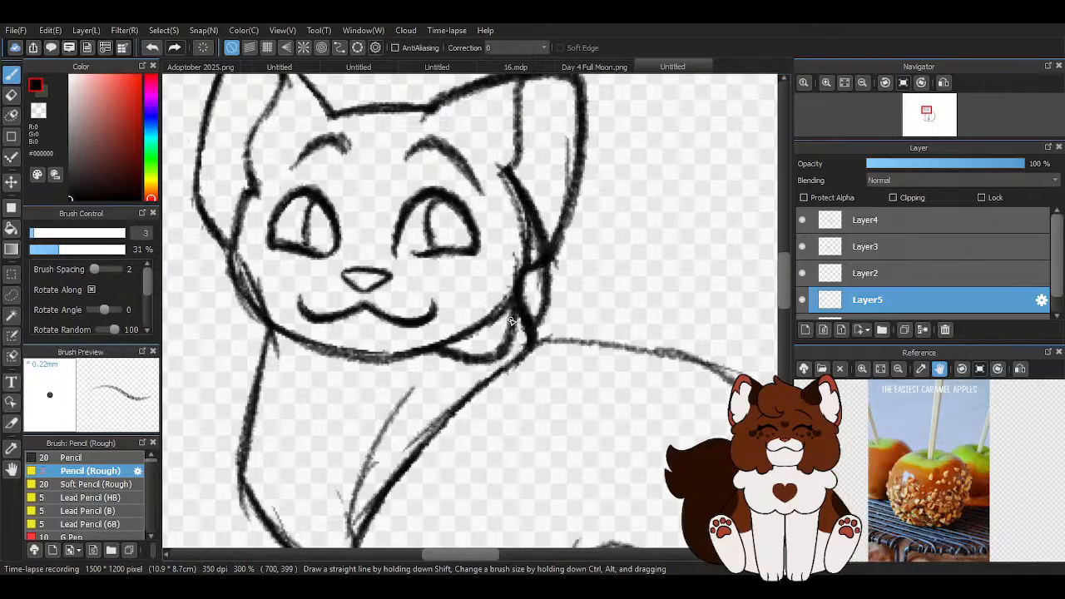
Try matching rounded fur tufts on the left cheek, from the ear base to the chin
{"action": "scroll", "coordinate": [513, 316], "scroll_direction": "down", "scroll_amount": 1}
{"action": "left_click_drag", "start_coordinate": [339, 223], "coordinate": [306, 283]}
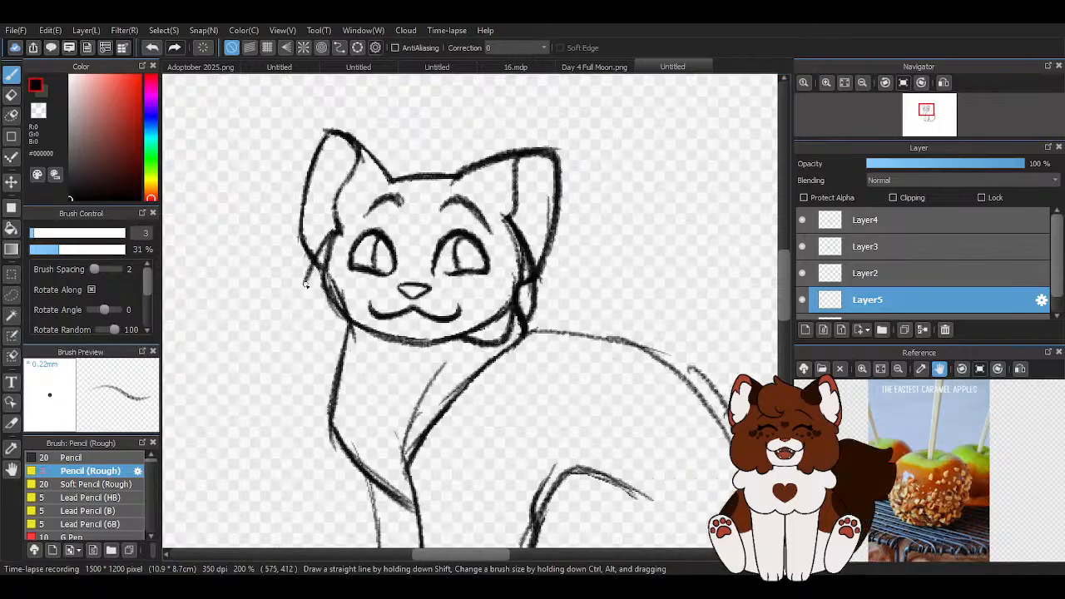
{"action": "scroll", "coordinate": [339, 233], "scroll_direction": "up", "scroll_amount": 1}
{"action": "left_click", "coordinate": [151, 48]}
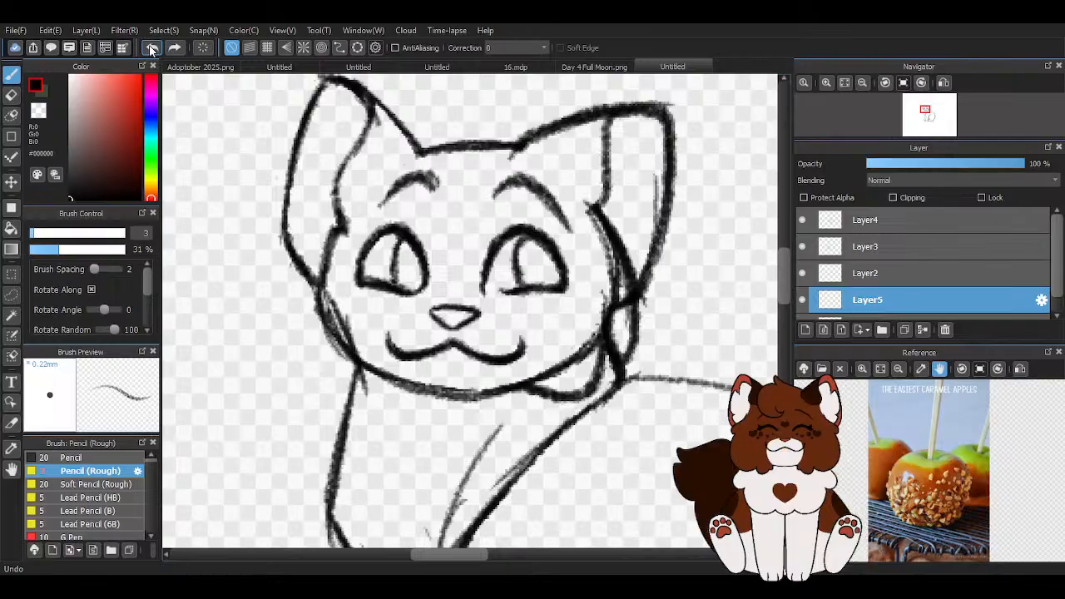
{"action": "left_click_drag", "start_coordinate": [343, 213], "coordinate": [300, 330]}
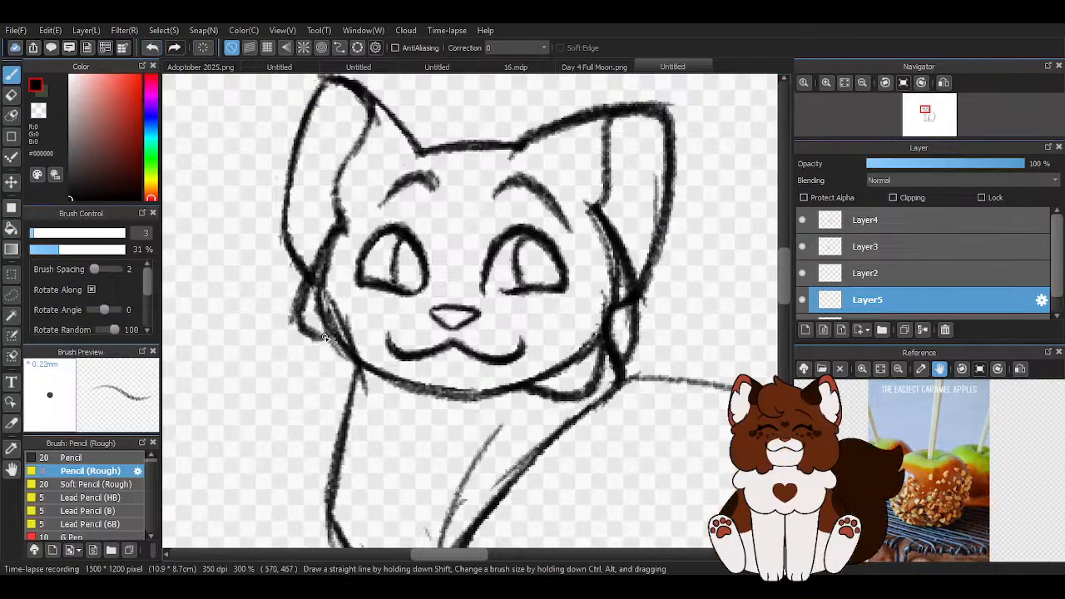
{"action": "left_click_drag", "start_coordinate": [424, 391], "coordinate": [352, 387]}
{"action": "scroll", "coordinate": [356, 336], "scroll_direction": "down", "scroll_amount": 2}
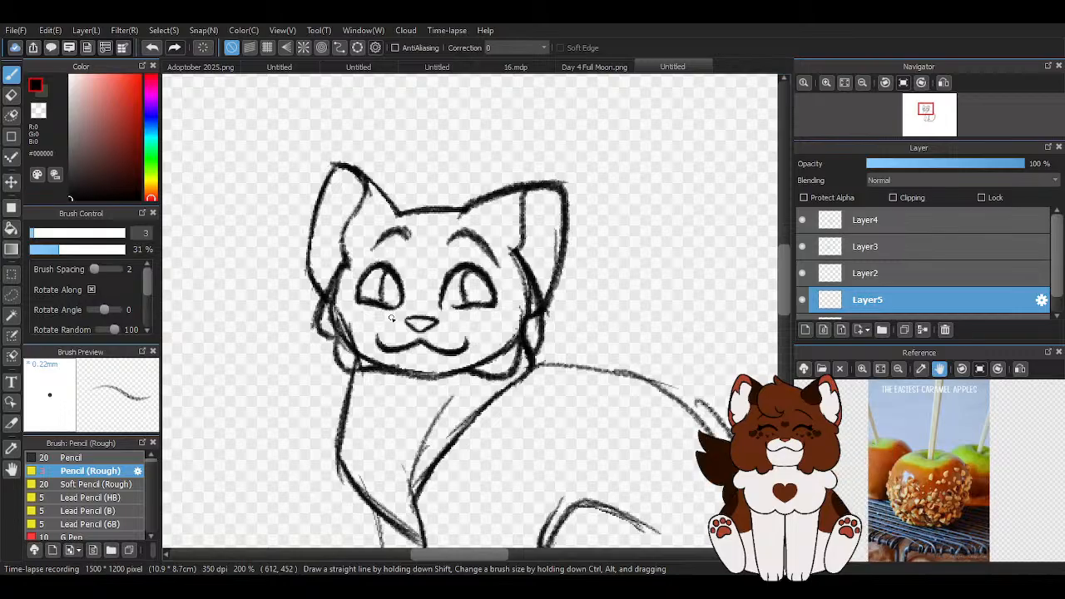
Go over the right cheek's fur tufts with additional strokes below the ear
{"action": "scroll", "coordinate": [391, 319], "scroll_direction": "down", "scroll_amount": 4}
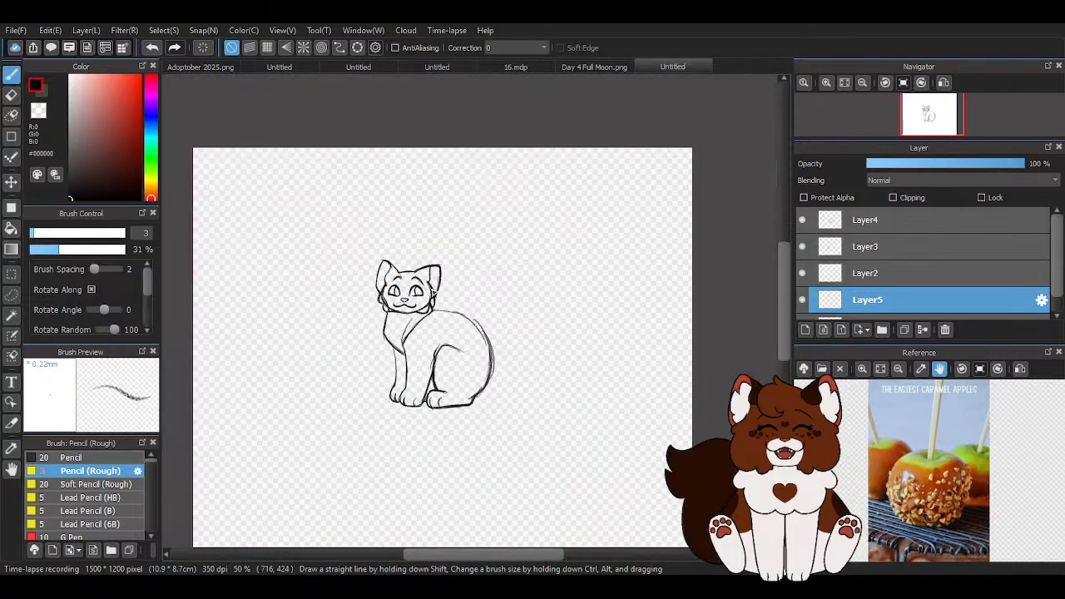
{"action": "scroll", "coordinate": [454, 378], "scroll_direction": "up", "scroll_amount": 5}
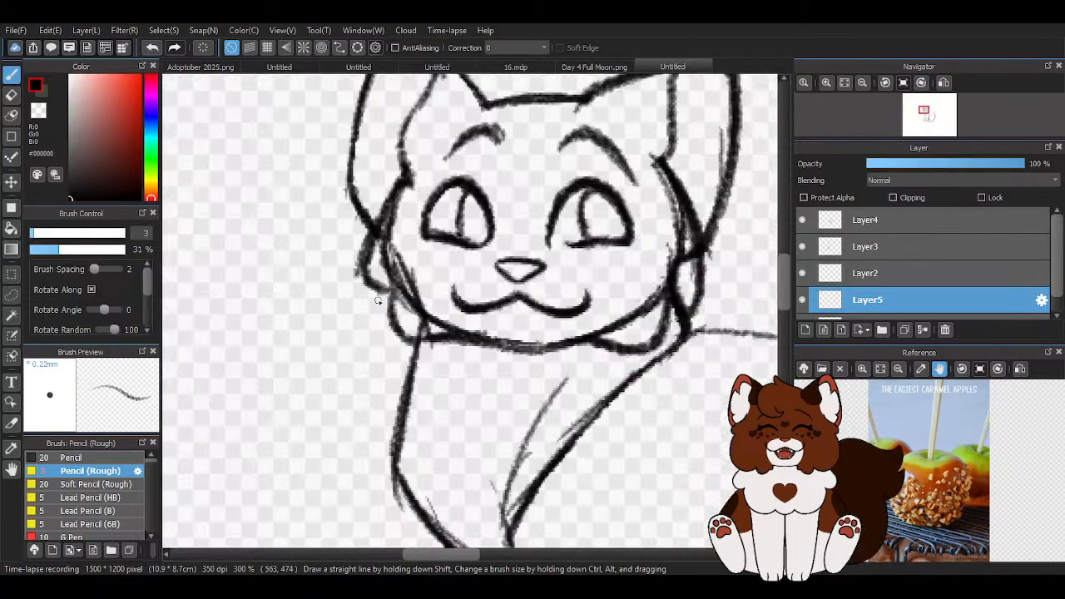
{"action": "scroll", "coordinate": [271, 268], "scroll_direction": "down", "scroll_amount": 3}
{"action": "scroll", "coordinate": [366, 268], "scroll_direction": "up", "scroll_amount": 1}
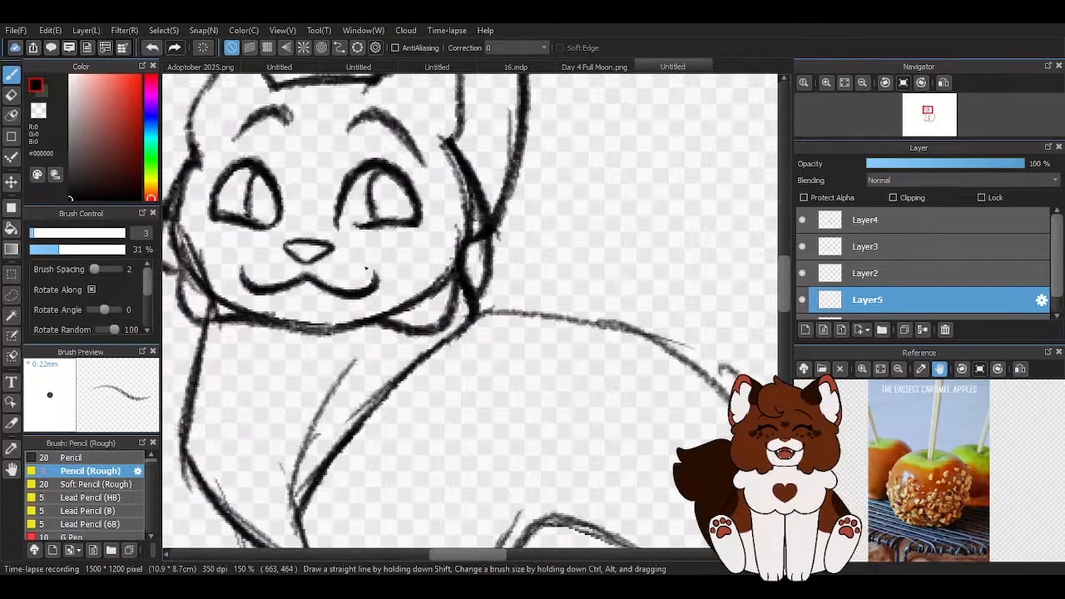
{"action": "scroll", "coordinate": [469, 150], "scroll_direction": "up", "scroll_amount": 1}
{"action": "mouse_move", "coordinate": [443, 153]}
{"action": "left_mouse_down"}
{"action": "mouse_move", "coordinate": [487, 257]}
{"action": "mouse_move", "coordinate": [498, 324]}
{"action": "left_mouse_up"}
{"action": "mouse_move", "coordinate": [472, 209]}
{"action": "left_mouse_down"}
{"action": "mouse_move", "coordinate": [498, 319]}
{"action": "mouse_move", "coordinate": [505, 297]}
{"action": "mouse_move", "coordinate": [486, 349]}
{"action": "left_mouse_up"}
Erase all the cheek tufts from both sides of the face on Layer5
{"action": "scroll", "coordinate": [468, 237], "scroll_direction": "down", "scroll_amount": 3}
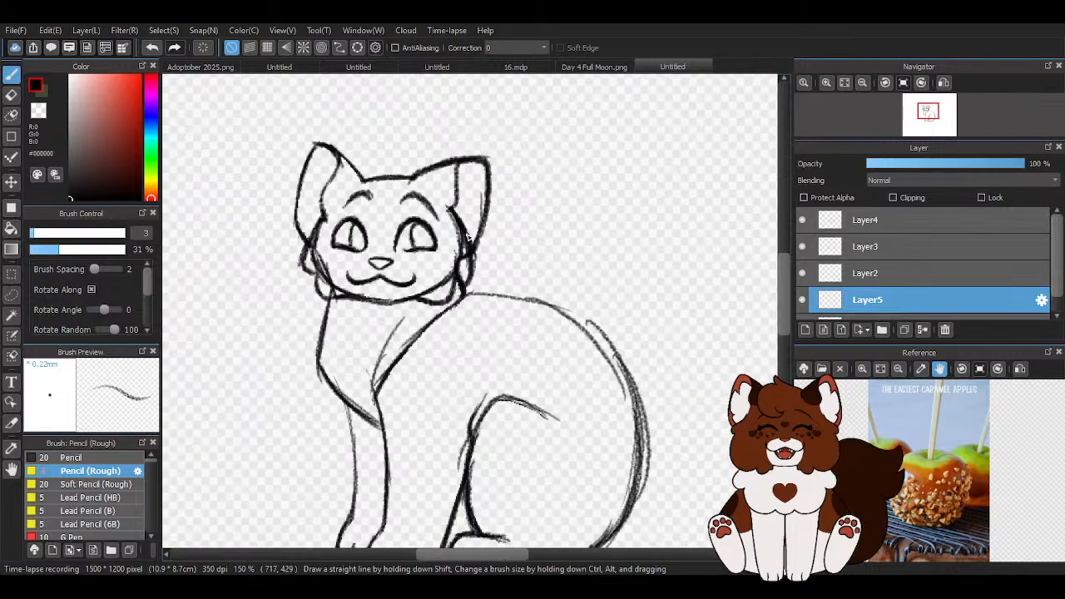
{"action": "scroll", "coordinate": [493, 191], "scroll_direction": "down", "scroll_amount": 1}
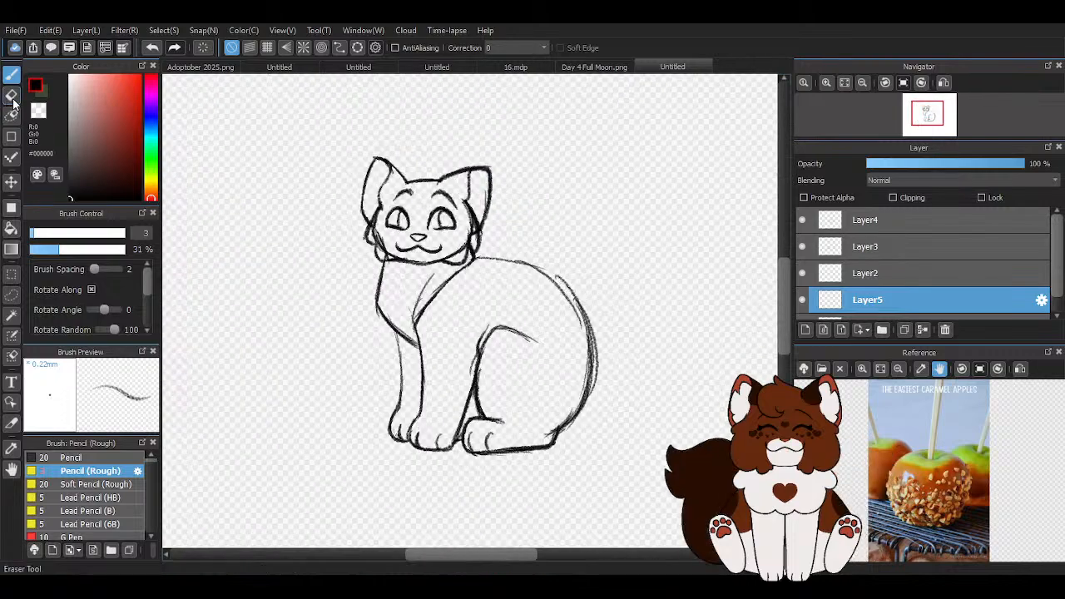
{"action": "key", "text": "e"}
{"action": "scroll", "coordinate": [491, 225], "scroll_direction": "up", "scroll_amount": 1}
{"action": "left_click_drag", "start_coordinate": [89, 236], "coordinate": [101, 234]}
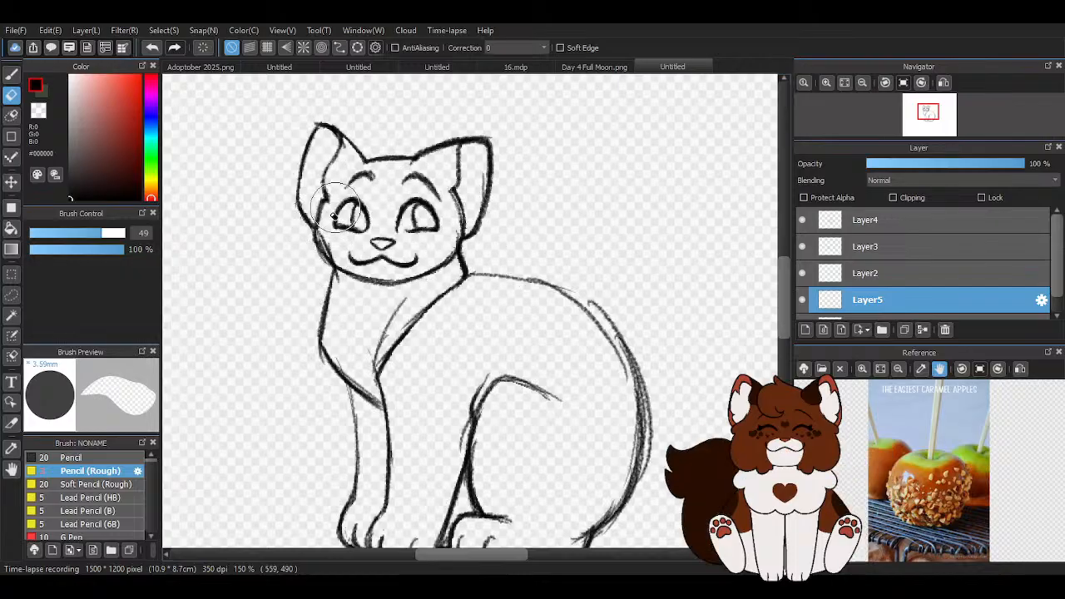
Try longer scalloped tufts hanging from the right ear base over the neck, and erase them
{"action": "key", "text": "b"}
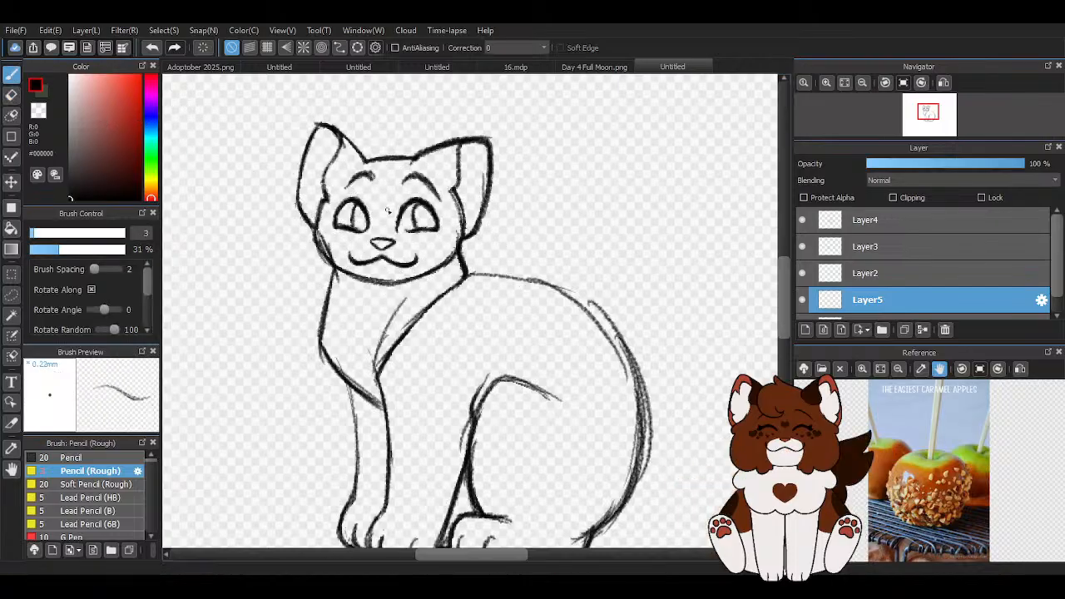
{"action": "scroll", "coordinate": [566, 246], "scroll_direction": "down", "scroll_amount": 1}
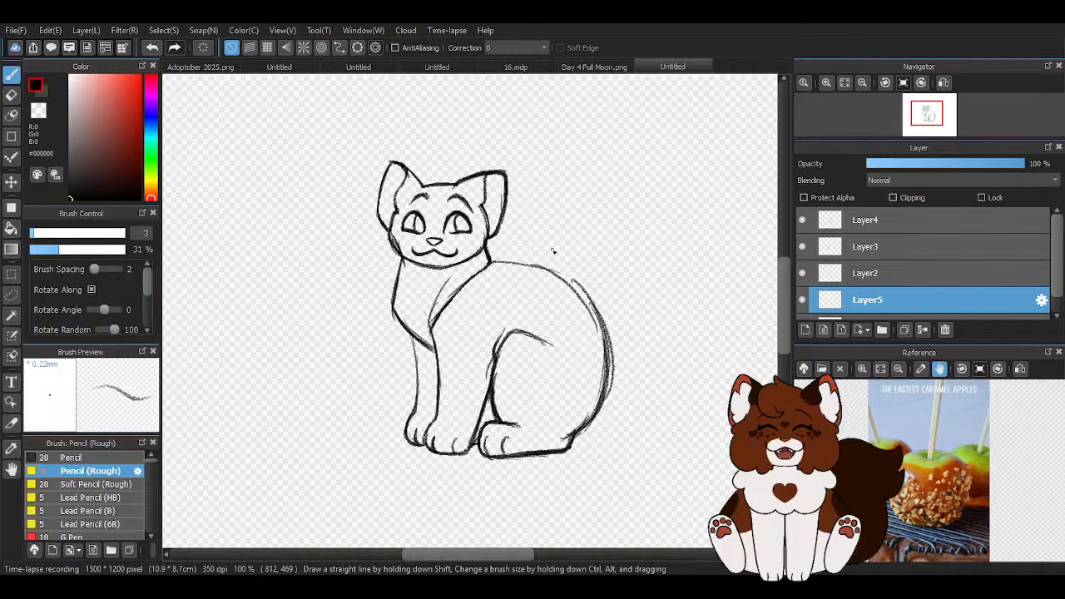
{"action": "scroll", "coordinate": [466, 228], "scroll_direction": "up", "scroll_amount": 3}
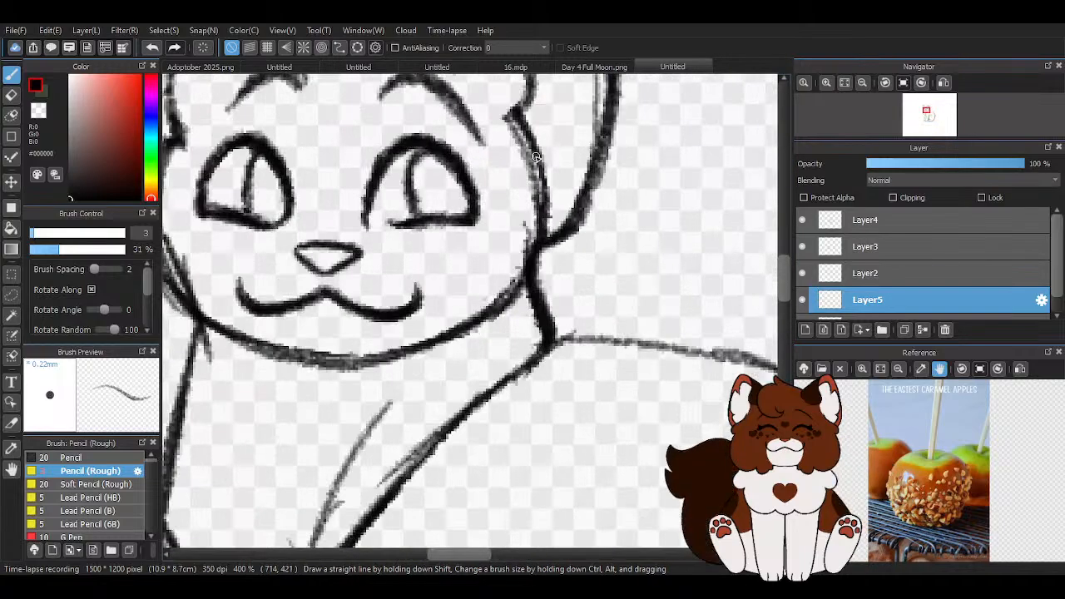
{"action": "mouse_move", "coordinate": [528, 100]}
{"action": "left_mouse_down"}
{"action": "mouse_move", "coordinate": [539, 406]}
{"action": "mouse_move", "coordinate": [470, 406]}
{"action": "mouse_move", "coordinate": [478, 399]}
{"action": "mouse_move", "coordinate": [427, 488]}
{"action": "mouse_move", "coordinate": [429, 363]}
{"action": "left_mouse_up"}
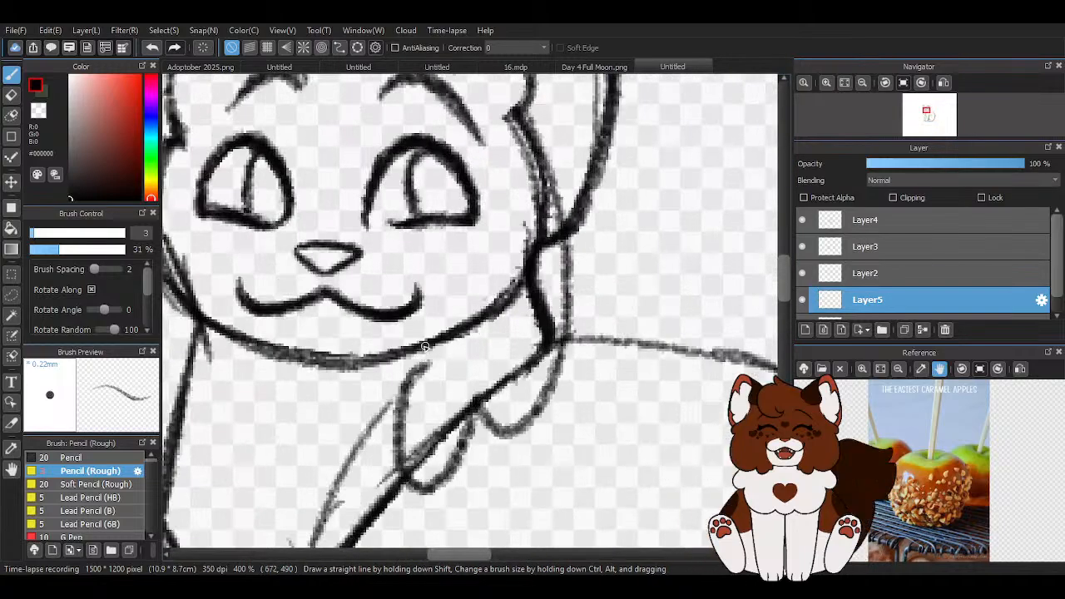
{"action": "scroll", "coordinate": [417, 343], "scroll_direction": "down", "scroll_amount": 2}
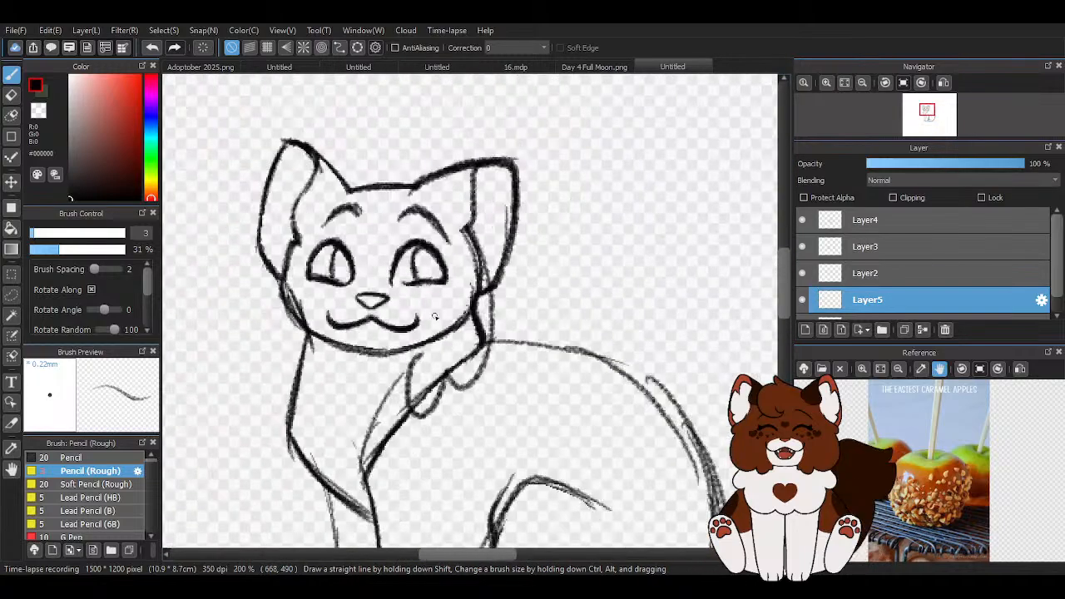
{"action": "key", "text": "e"}
{"action": "mouse_move", "coordinate": [391, 432]}
{"action": "left_mouse_down"}
{"action": "mouse_move", "coordinate": [447, 388]}
{"action": "mouse_move", "coordinate": [492, 257]}
{"action": "mouse_move", "coordinate": [491, 344]}
{"action": "mouse_move", "coordinate": [392, 372]}
{"action": "mouse_move", "coordinate": [401, 366]}
{"action": "mouse_move", "coordinate": [392, 357]}
{"action": "left_mouse_up"}
Try a wider, fuller tuft bulging out beyond the right cheek and over the neck, and erase it
{"action": "left_click", "coordinate": [11, 74]}
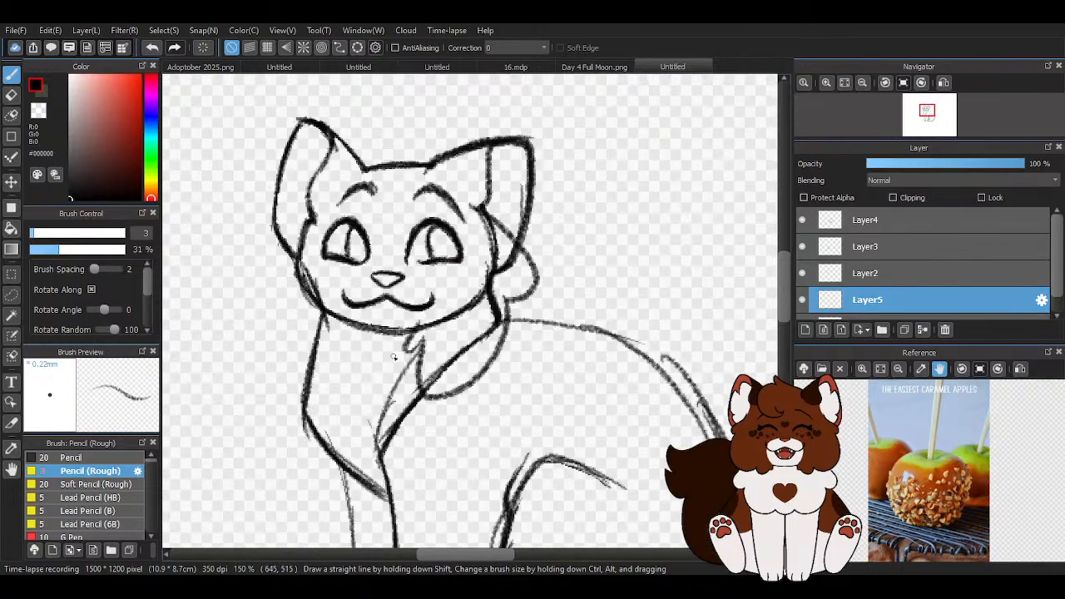
{"action": "left_click", "coordinate": [12, 94]}
{"action": "mouse_move", "coordinate": [366, 411]}
{"action": "left_mouse_down"}
{"action": "mouse_move", "coordinate": [478, 372]}
{"action": "mouse_move", "coordinate": [544, 299]}
{"action": "mouse_move", "coordinate": [512, 218]}
{"action": "left_mouse_up"}
{"action": "left_click", "coordinate": [8, 78]}
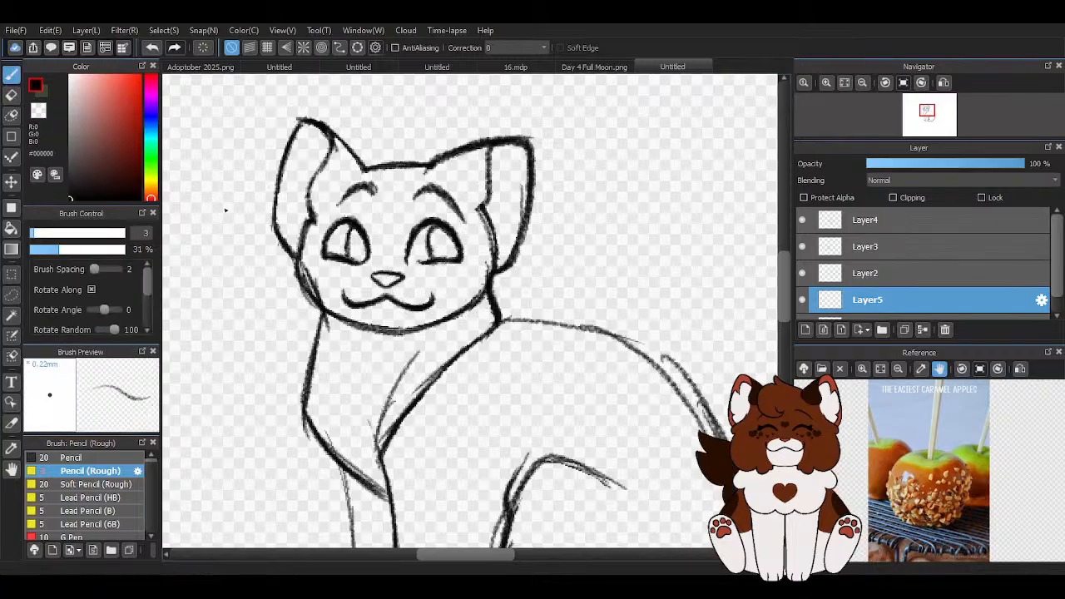
Sketch the right cheek fur from the ear base down past the jaw, ending in a rounded tuft under the chin
{"action": "scroll", "coordinate": [406, 328], "scroll_direction": "up", "scroll_amount": 1}
{"action": "mouse_move", "coordinate": [526, 145]}
{"action": "left_mouse_down"}
{"action": "mouse_move", "coordinate": [584, 231]}
{"action": "mouse_move", "coordinate": [515, 360]}
{"action": "mouse_move", "coordinate": [448, 327]}
{"action": "mouse_move", "coordinate": [455, 370]}
{"action": "mouse_move", "coordinate": [492, 381]}
{"action": "mouse_move", "coordinate": [490, 346]}
{"action": "mouse_move", "coordinate": [461, 371]}
{"action": "mouse_move", "coordinate": [525, 324]}
{"action": "mouse_move", "coordinate": [545, 226]}
{"action": "mouse_move", "coordinate": [486, 196]}
{"action": "mouse_move", "coordinate": [349, 212]}
{"action": "mouse_move", "coordinate": [549, 314]}
{"action": "mouse_move", "coordinate": [494, 366]}
{"action": "mouse_move", "coordinate": [405, 362]}
{"action": "mouse_move", "coordinate": [415, 406]}
{"action": "left_mouse_up"}
{"action": "scroll", "coordinate": [489, 276], "scroll_direction": "down", "scroll_amount": 1}
{"action": "left_click", "coordinate": [10, 95]}
{"action": "key", "text": "b"}
Sketch the left cheek fur as two rounded tufts, one below the ear and one under the jaw
{"action": "scroll", "coordinate": [515, 198], "scroll_direction": "up", "scroll_amount": 1}
{"action": "scroll", "coordinate": [457, 339], "scroll_direction": "down", "scroll_amount": 1}
{"action": "scroll", "coordinate": [316, 277], "scroll_direction": "up", "scroll_amount": 1}
{"action": "left_click_drag", "start_coordinate": [320, 218], "coordinate": [260, 356]}
{"action": "mouse_move", "coordinate": [304, 237]}
{"action": "left_mouse_down"}
{"action": "mouse_move", "coordinate": [281, 280]}
{"action": "mouse_move", "coordinate": [278, 352]}
{"action": "left_mouse_up"}
{"action": "left_click_drag", "start_coordinate": [274, 299], "coordinate": [295, 372]}
{"action": "left_click_drag", "start_coordinate": [337, 406], "coordinate": [312, 431]}
{"action": "left_click_drag", "start_coordinate": [363, 368], "coordinate": [351, 437]}
{"action": "left_click_drag", "start_coordinate": [371, 396], "coordinate": [320, 434]}
{"action": "left_click_drag", "start_coordinate": [308, 420], "coordinate": [290, 355]}
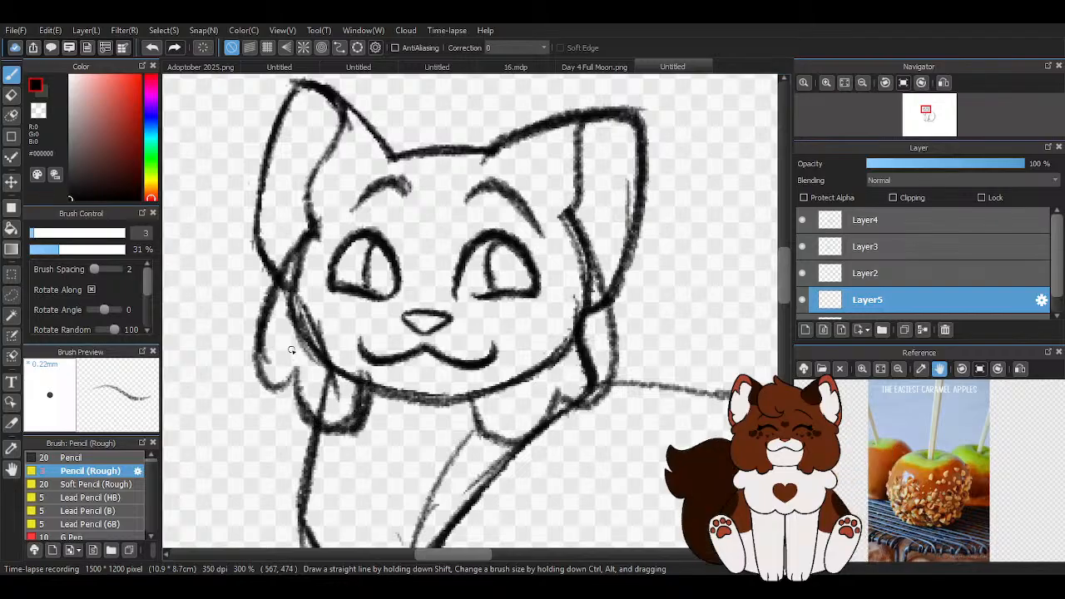
Darken the right cheek fur and its lower tuft, and trace the chin line between the two cheeks
{"action": "mouse_move", "coordinate": [570, 234]}
{"action": "left_mouse_down"}
{"action": "mouse_move", "coordinate": [619, 323]}
{"action": "mouse_move", "coordinate": [612, 288]}
{"action": "mouse_move", "coordinate": [620, 379]}
{"action": "left_mouse_up"}
{"action": "mouse_move", "coordinate": [599, 291]}
{"action": "left_mouse_down"}
{"action": "mouse_move", "coordinate": [557, 398]}
{"action": "mouse_move", "coordinate": [504, 440]}
{"action": "left_mouse_up"}
{"action": "left_click_drag", "start_coordinate": [465, 397], "coordinate": [493, 439]}
{"action": "mouse_move", "coordinate": [372, 378]}
{"action": "left_mouse_down"}
{"action": "mouse_move", "coordinate": [460, 407]}
{"action": "mouse_move", "coordinate": [417, 392]}
{"action": "mouse_move", "coordinate": [464, 398]}
{"action": "left_mouse_up"}
{"action": "scroll", "coordinate": [488, 269], "scroll_direction": "down", "scroll_amount": 3}
{"action": "scroll", "coordinate": [475, 233], "scroll_direction": "up", "scroll_amount": 2}
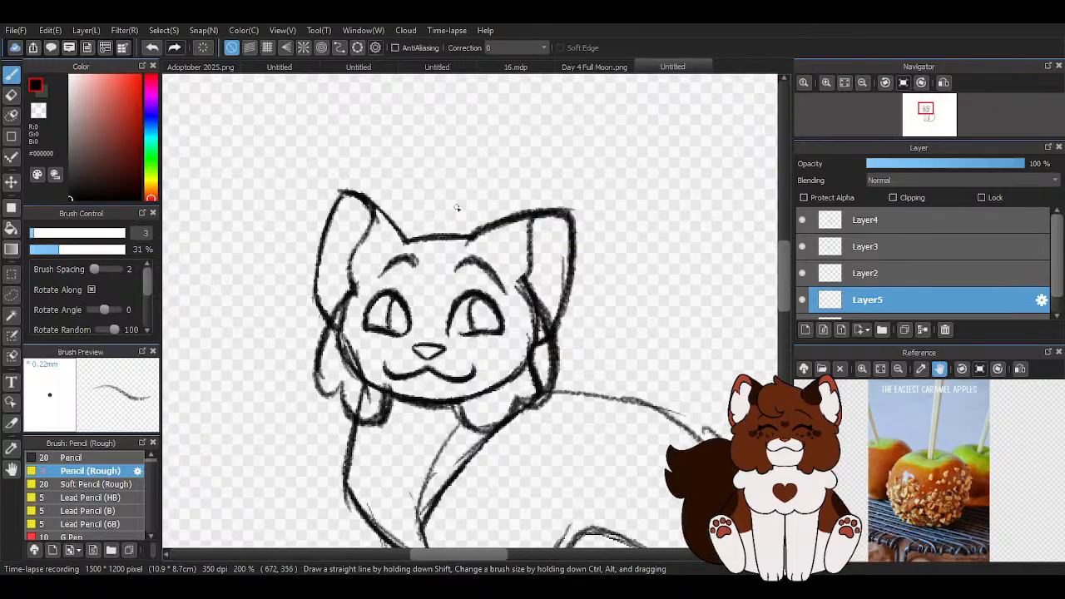
Sketch a curled tuft of hair from the top of the head over the left eyebrow
{"action": "left_click_drag", "start_coordinate": [405, 226], "coordinate": [414, 275]}
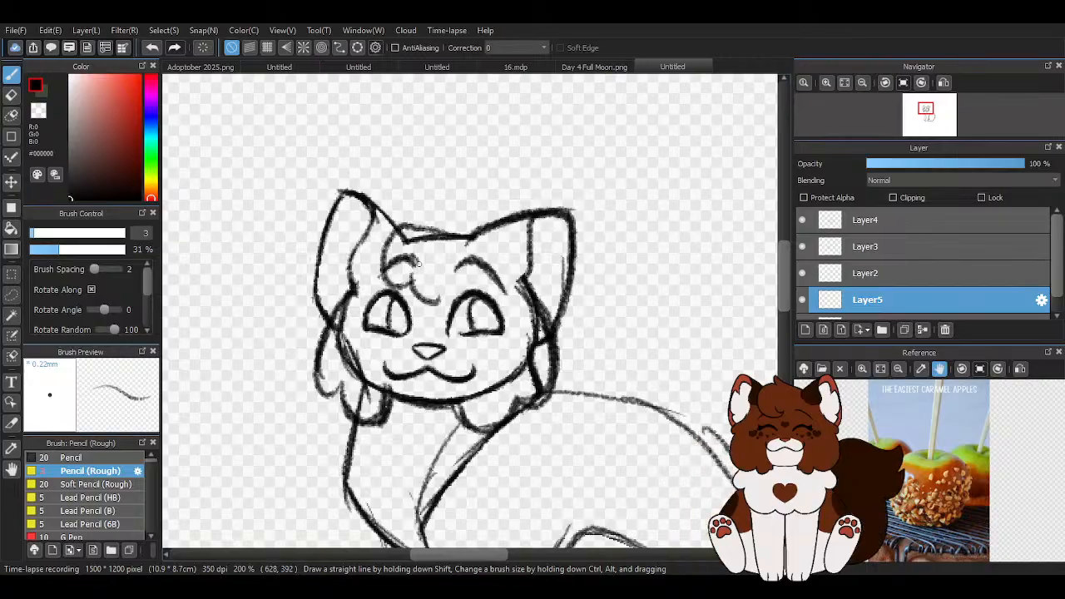
{"action": "scroll", "coordinate": [419, 263], "scroll_direction": "down", "scroll_amount": 4}
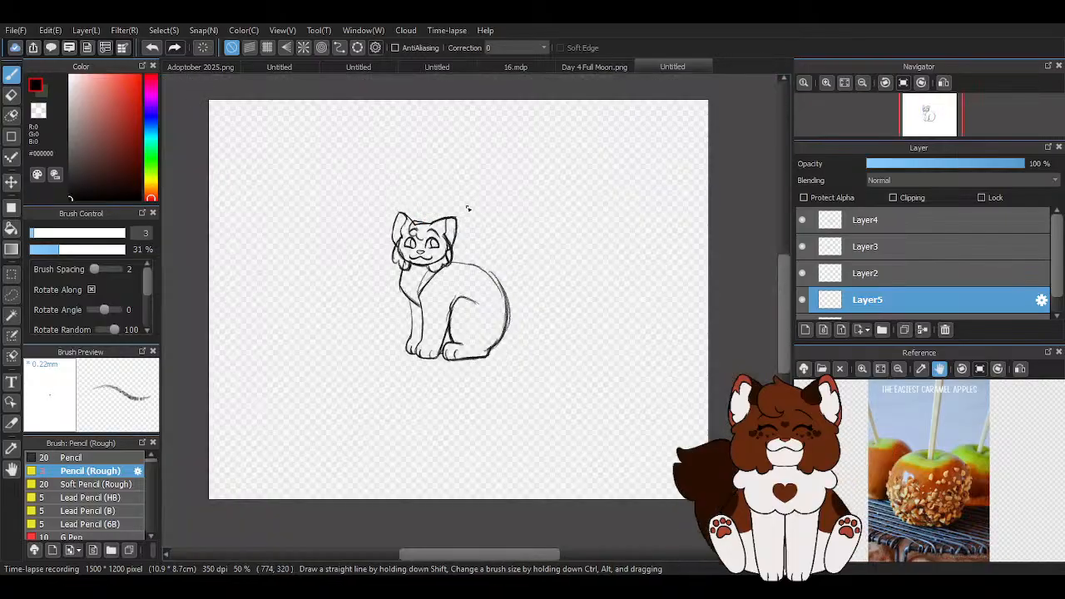
{"action": "scroll", "coordinate": [865, 299], "scroll_direction": "down", "scroll_amount": 1}
On Layer1, erase the old head outline, eyebrow and jaw lines overlapping the hair tuft and cheek fur, using eraser size 8.6
{"action": "left_click", "coordinate": [881, 304]}
{"action": "left_click", "coordinate": [11, 94]}
{"action": "scroll", "coordinate": [421, 253], "scroll_direction": "up", "scroll_amount": 5}
{"action": "left_click", "coordinate": [44, 234]}
{"action": "scroll", "coordinate": [604, 276], "scroll_direction": "up", "scroll_amount": 1}
{"action": "mouse_move", "coordinate": [708, 207]}
{"action": "left_mouse_down"}
{"action": "mouse_move", "coordinate": [714, 169]}
{"action": "mouse_move", "coordinate": [742, 312]}
{"action": "mouse_move", "coordinate": [726, 347]}
{"action": "mouse_move", "coordinate": [713, 265]}
{"action": "mouse_move", "coordinate": [650, 374]}
{"action": "mouse_move", "coordinate": [674, 353]}
{"action": "mouse_move", "coordinate": [699, 291]}
{"action": "mouse_move", "coordinate": [649, 370]}
{"action": "mouse_move", "coordinate": [572, 407]}
{"action": "mouse_move", "coordinate": [518, 441]}
{"action": "left_mouse_up"}
{"action": "scroll", "coordinate": [468, 387], "scroll_direction": "down", "scroll_amount": 1}
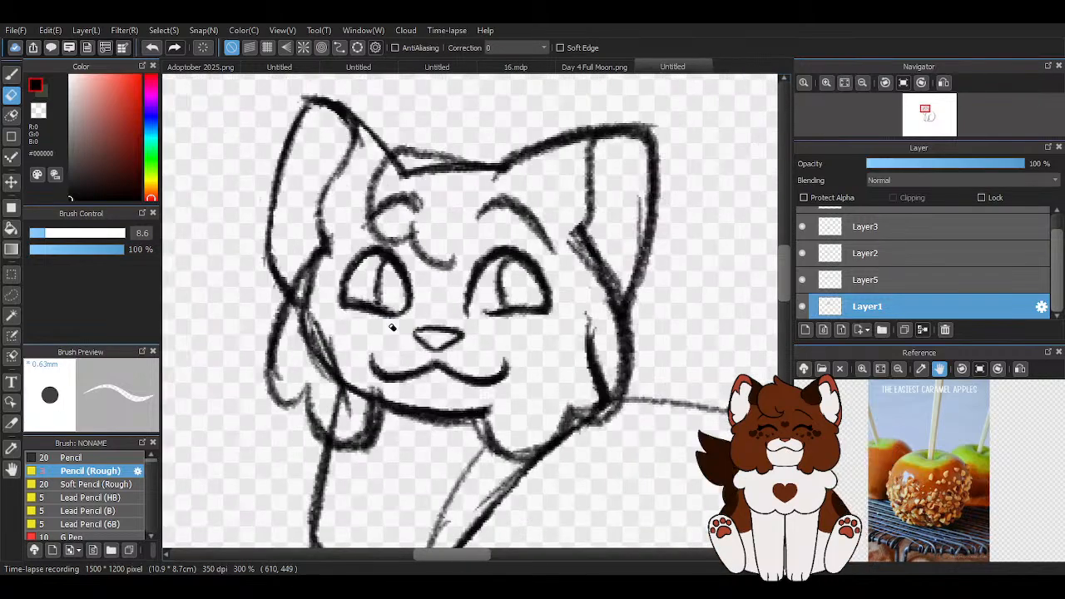
{"action": "mouse_move", "coordinate": [342, 377]}
{"action": "left_mouse_down"}
{"action": "mouse_move", "coordinate": [312, 374]}
{"action": "mouse_move", "coordinate": [301, 309]}
{"action": "left_mouse_up"}
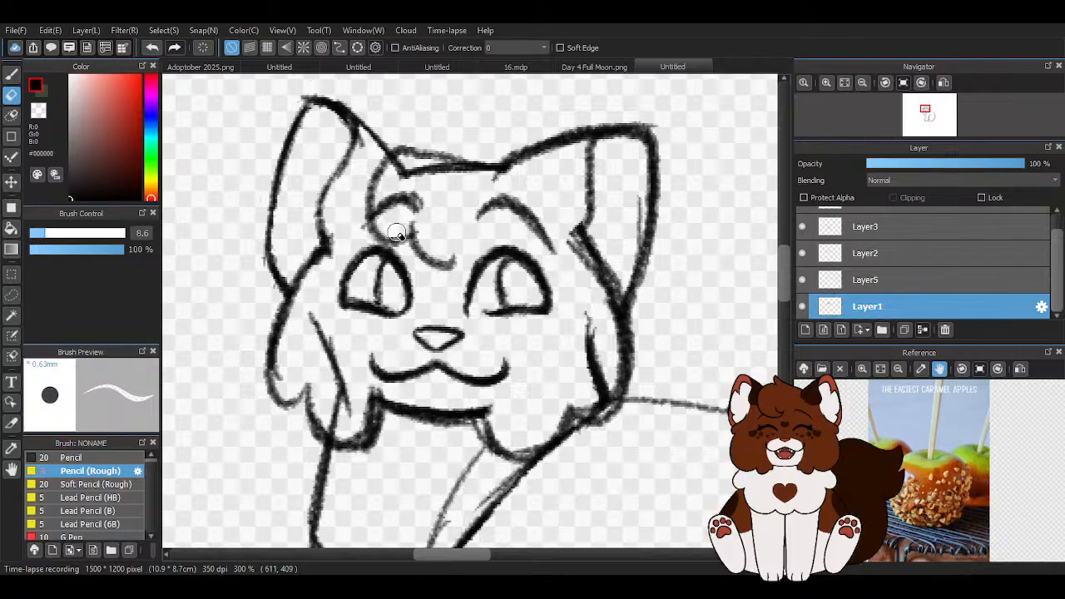
{"action": "mouse_move", "coordinate": [438, 167]}
{"action": "left_mouse_down"}
{"action": "mouse_move", "coordinate": [486, 148]}
{"action": "mouse_move", "coordinate": [488, 169]}
{"action": "mouse_move", "coordinate": [542, 123]}
{"action": "mouse_move", "coordinate": [445, 163]}
{"action": "mouse_move", "coordinate": [465, 165]}
{"action": "mouse_move", "coordinate": [383, 160]}
{"action": "mouse_move", "coordinate": [364, 234]}
{"action": "left_mouse_up"}
{"action": "scroll", "coordinate": [458, 162], "scroll_direction": "up", "scroll_amount": 1}
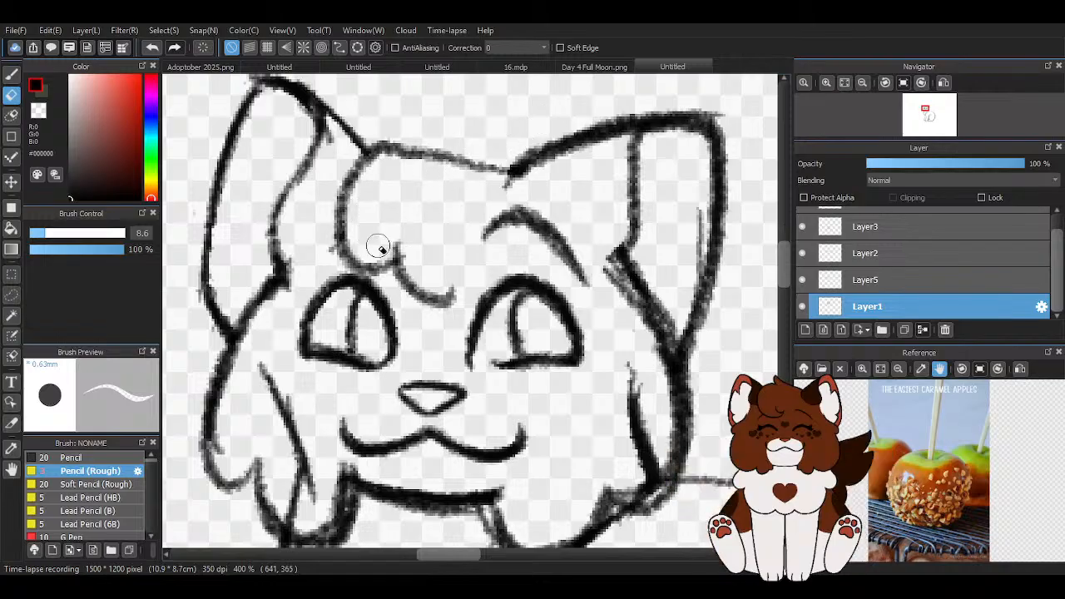
{"action": "scroll", "coordinate": [438, 195], "scroll_direction": "down", "scroll_amount": 2}
{"action": "scroll", "coordinate": [437, 194], "scroll_direction": "down", "scroll_amount": 2}
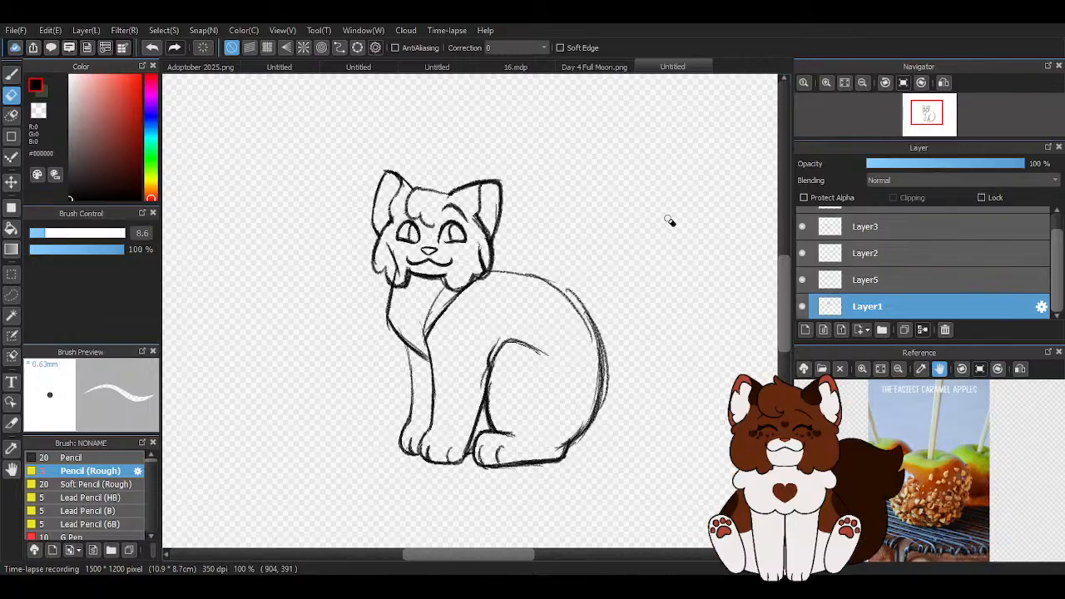
Merge Layer5 down into Layer1 and nudge the head slightly down and to the left
{"action": "left_click", "coordinate": [866, 279]}
{"action": "left_click", "coordinate": [922, 329]}
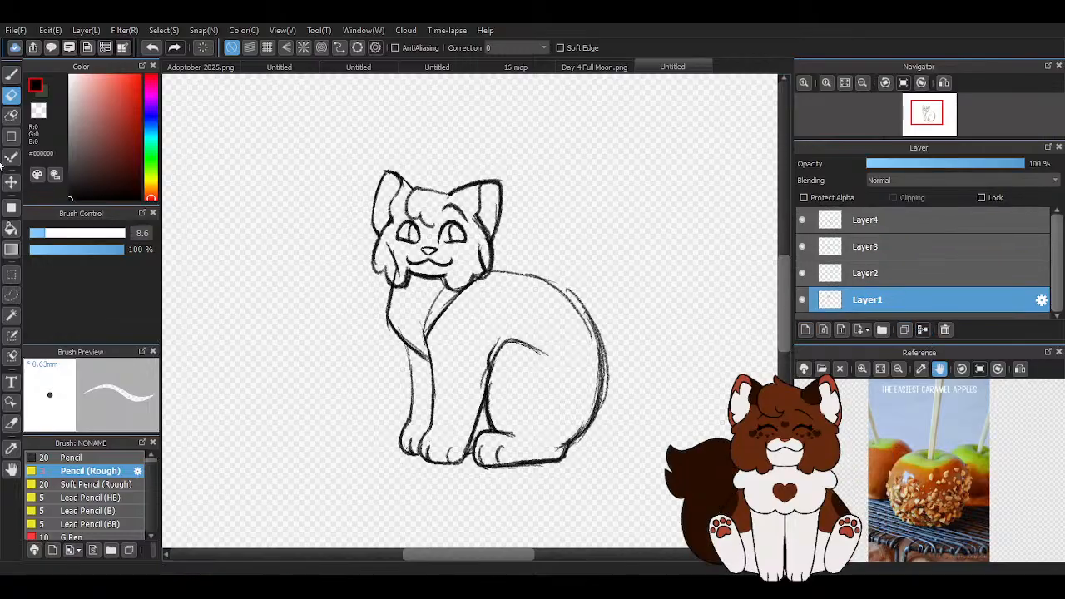
{"action": "left_click", "coordinate": [10, 181]}
{"action": "left_click_drag", "start_coordinate": [482, 253], "coordinate": [479, 254]}
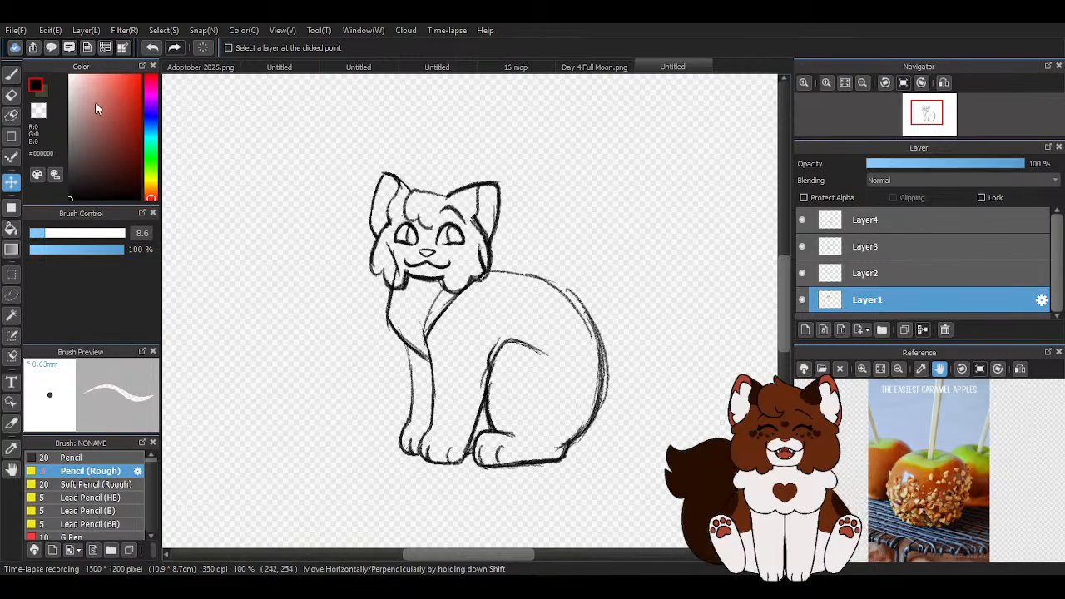
Sketch wavy inner-ear fur inside both ears with the Pencil (Rough) brush
{"action": "left_click", "coordinate": [11, 74]}
{"action": "scroll", "coordinate": [466, 191], "scroll_direction": "up", "scroll_amount": 5}
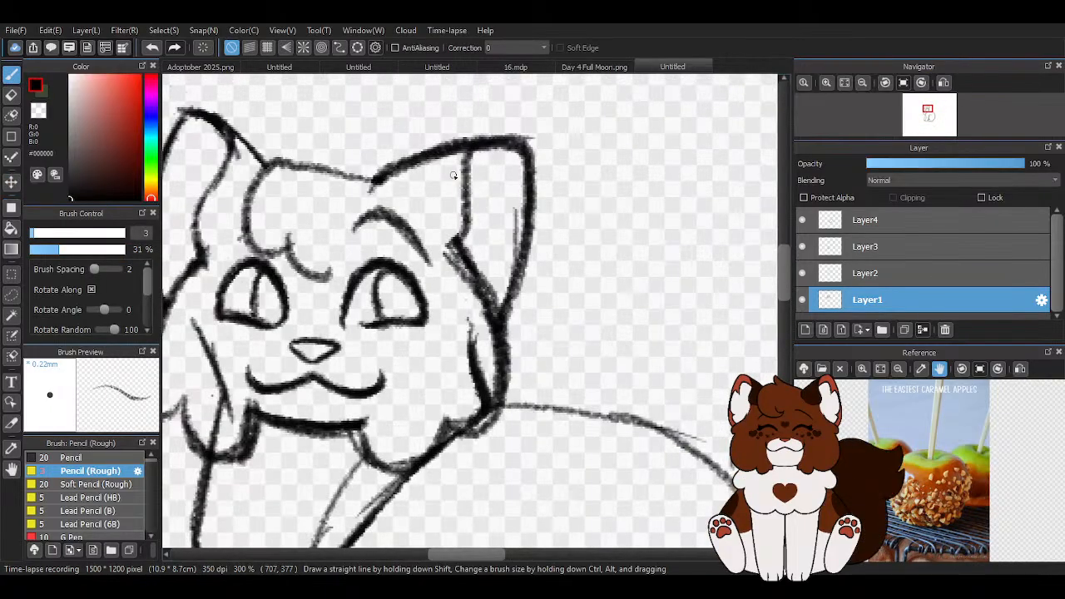
{"action": "mouse_move", "coordinate": [471, 178]}
{"action": "left_mouse_down"}
{"action": "mouse_move", "coordinate": [497, 218]}
{"action": "mouse_move", "coordinate": [491, 278]}
{"action": "left_mouse_up"}
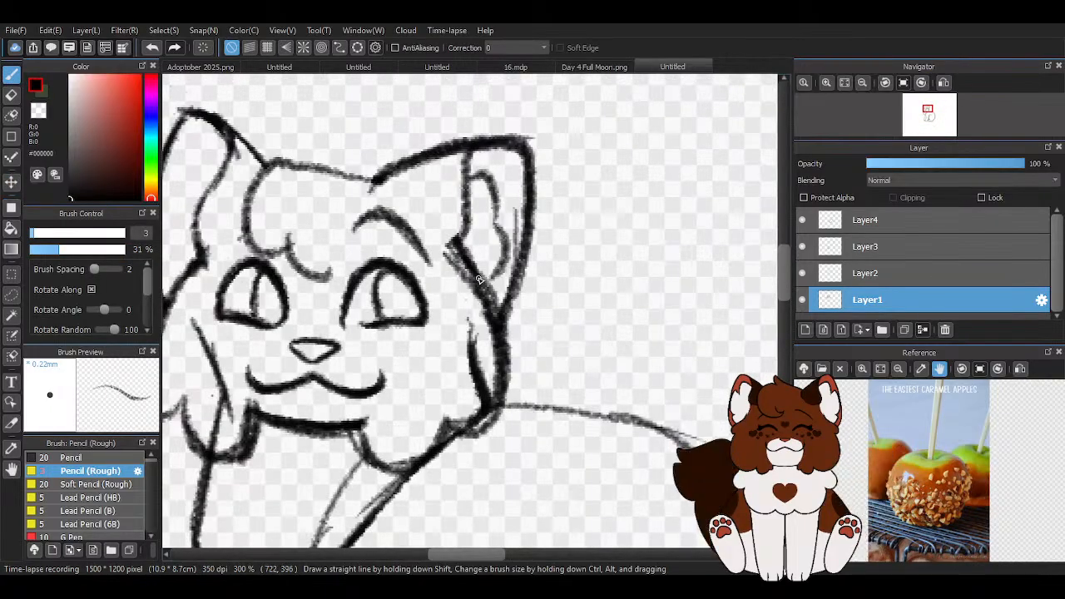
{"action": "scroll", "coordinate": [480, 281], "scroll_direction": "down", "scroll_amount": 2}
{"action": "mouse_move", "coordinate": [282, 239]}
{"action": "left_mouse_down"}
{"action": "mouse_move", "coordinate": [282, 228]}
{"action": "mouse_move", "coordinate": [274, 264]}
{"action": "mouse_move", "coordinate": [283, 278]}
{"action": "left_mouse_up"}
{"action": "mouse_move", "coordinate": [276, 232]}
{"action": "left_mouse_down"}
{"action": "mouse_move", "coordinate": [283, 272]}
{"action": "mouse_move", "coordinate": [296, 253]}
{"action": "mouse_move", "coordinate": [283, 271]}
{"action": "left_mouse_up"}
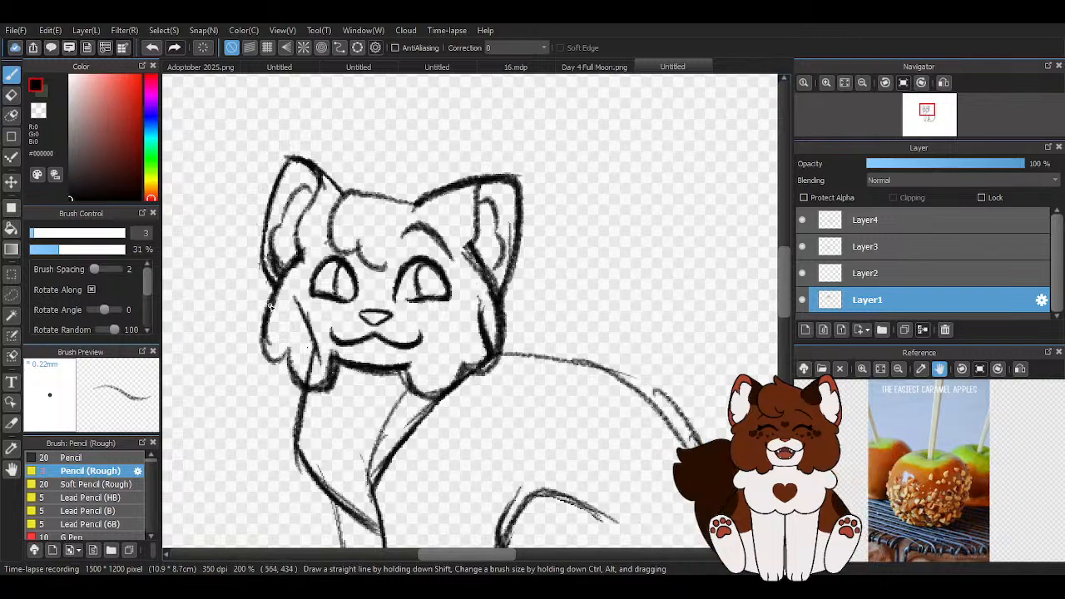
{"action": "scroll", "coordinate": [366, 258], "scroll_direction": "down", "scroll_amount": 3}
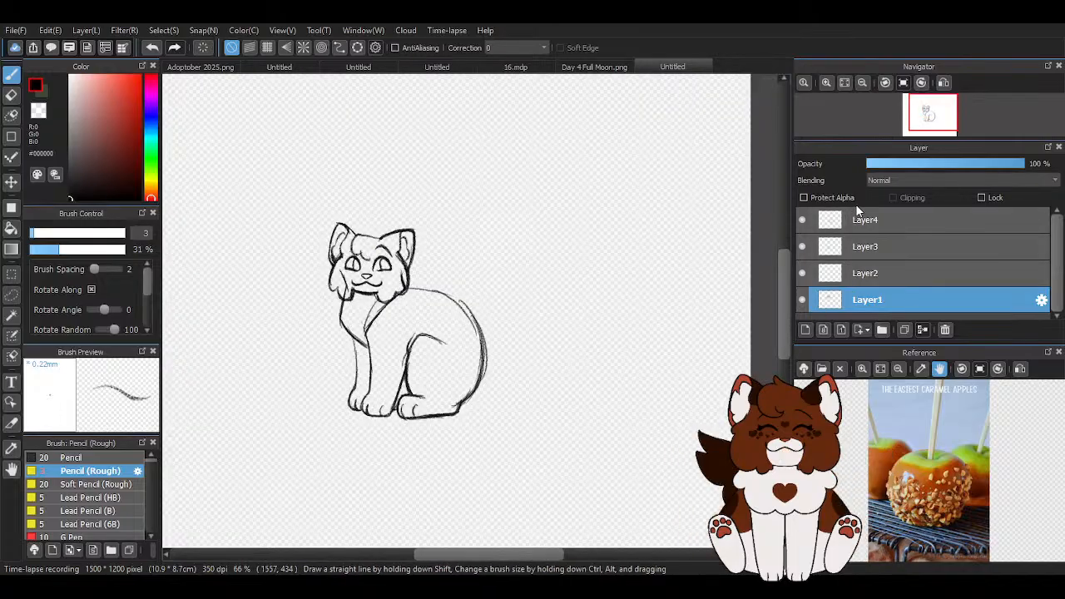
Add a new layer and sketch a rounded fur tuft hanging from the lower back of the haunch
{"action": "left_click", "coordinate": [804, 331]}
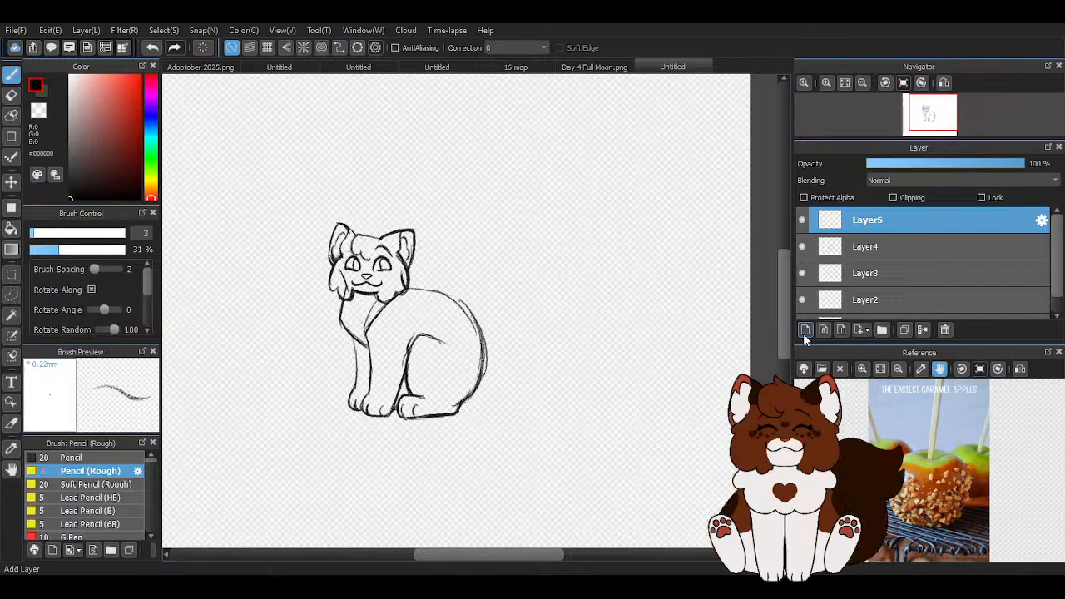
{"action": "scroll", "coordinate": [456, 421], "scroll_direction": "up", "scroll_amount": 3}
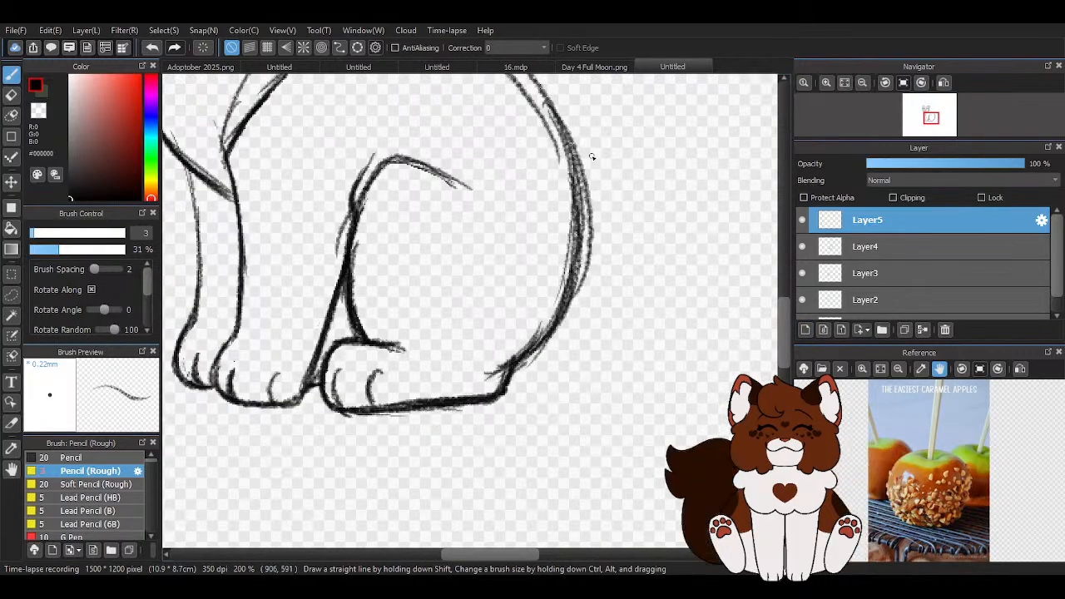
{"action": "mouse_move", "coordinate": [588, 223]}
{"action": "left_mouse_down"}
{"action": "mouse_move", "coordinate": [576, 337]}
{"action": "mouse_move", "coordinate": [516, 368]}
{"action": "mouse_move", "coordinate": [420, 328]}
{"action": "left_mouse_up"}
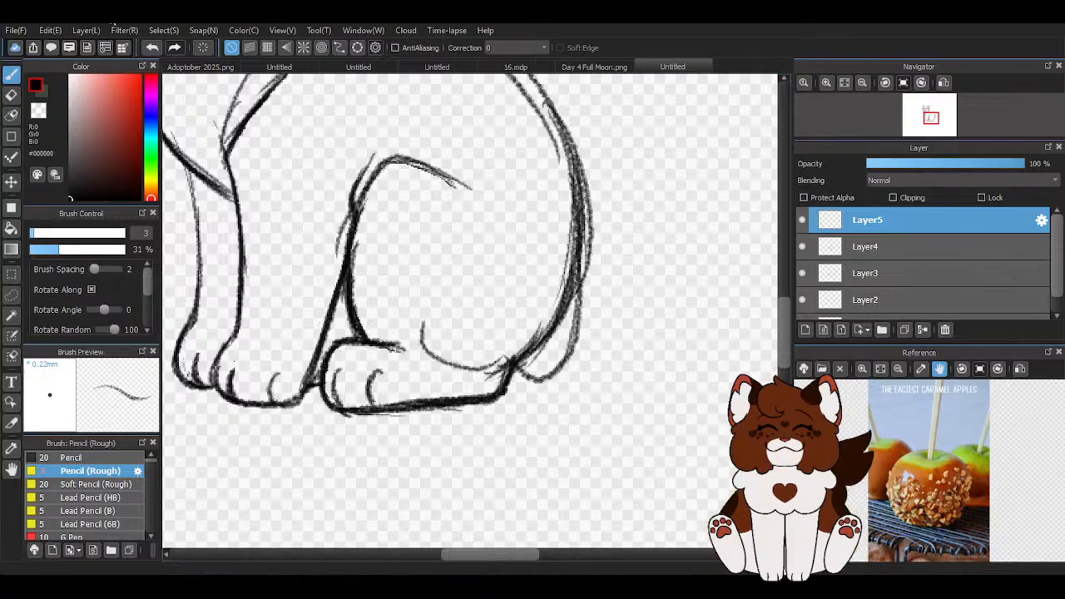
{"action": "left_click", "coordinate": [151, 47]}
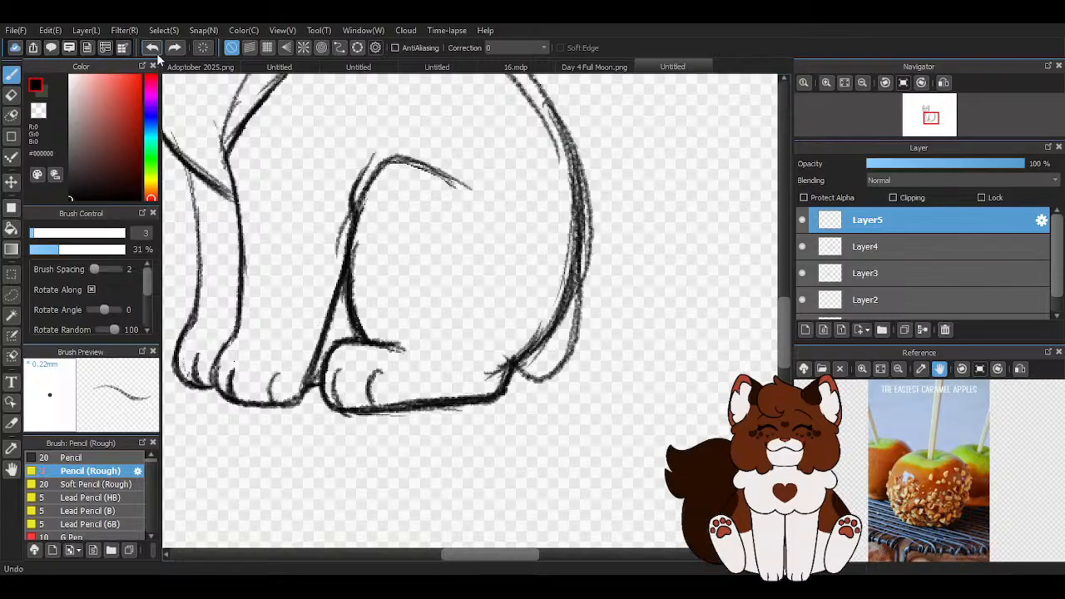
{"action": "left_click", "coordinate": [151, 47]}
{"action": "mouse_move", "coordinate": [577, 183]}
{"action": "left_mouse_down"}
{"action": "mouse_move", "coordinate": [561, 389]}
{"action": "mouse_move", "coordinate": [507, 387]}
{"action": "left_mouse_up"}
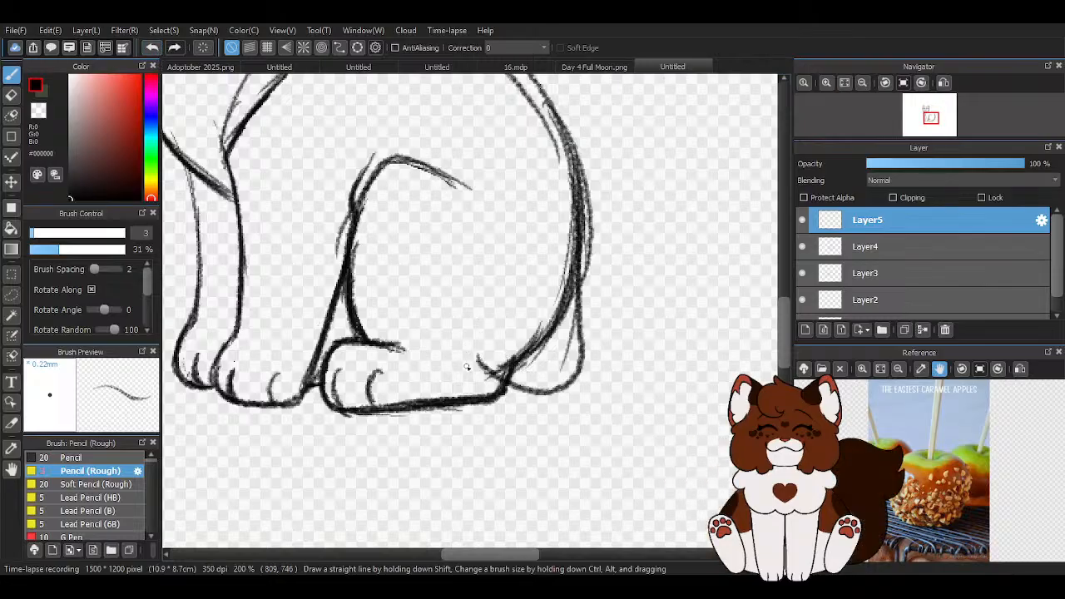
Sketch the thigh's lower fur edge as a curve from above the hind paw back to the rump tuft
{"action": "mouse_move", "coordinate": [442, 361]}
{"action": "left_mouse_down"}
{"action": "mouse_move", "coordinate": [389, 334]}
{"action": "mouse_move", "coordinate": [470, 348]}
{"action": "left_mouse_up"}
{"action": "left_click", "coordinate": [151, 48]}
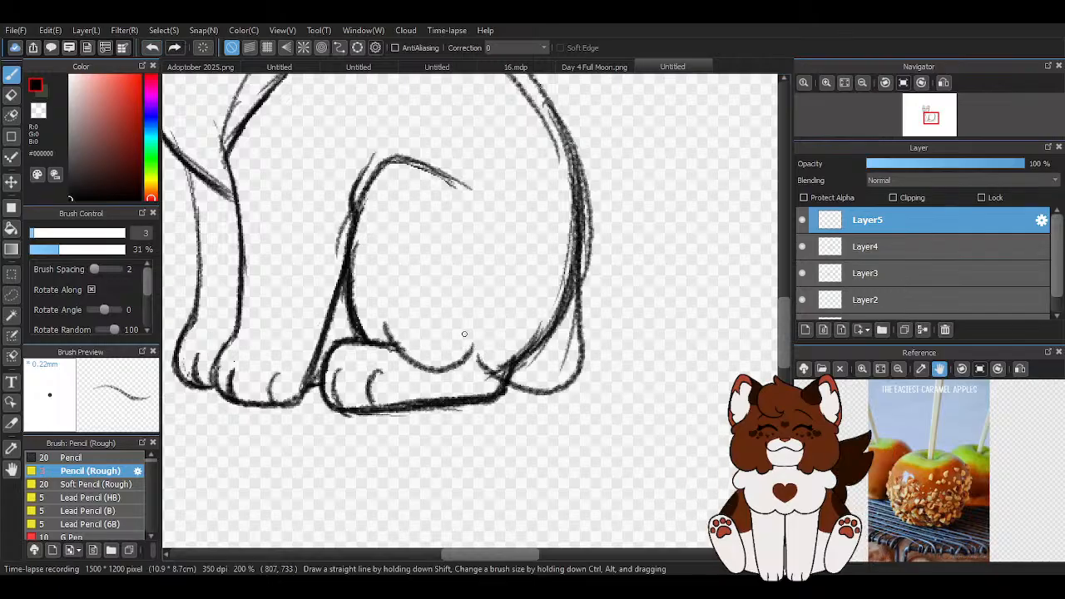
{"action": "left_click", "coordinate": [152, 48]}
{"action": "left_click_drag", "start_coordinate": [388, 322], "coordinate": [484, 380]}
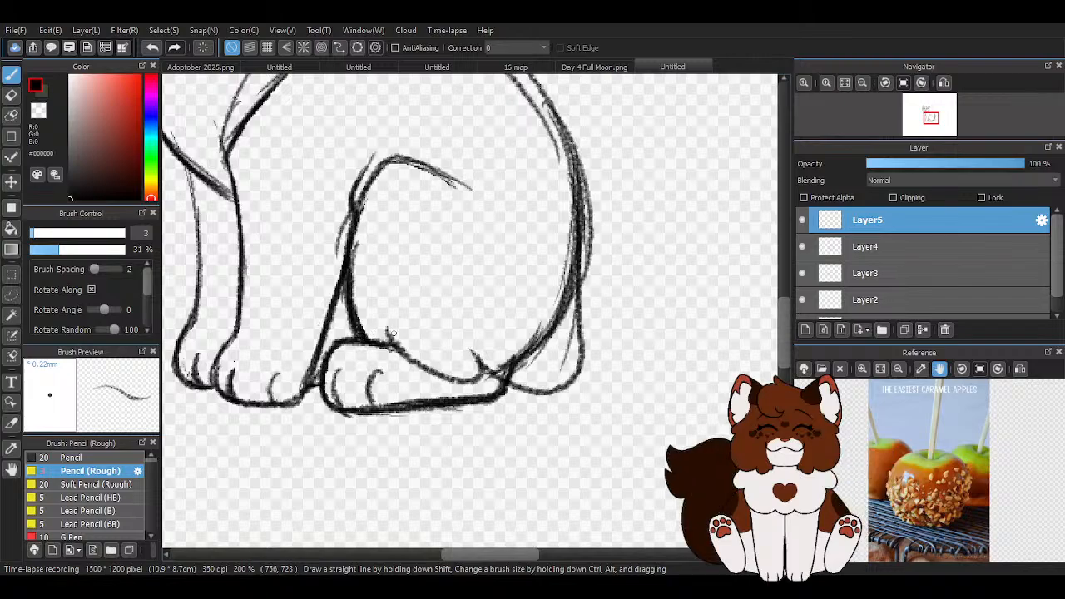
{"action": "scroll", "coordinate": [379, 333], "scroll_direction": "down", "scroll_amount": 4}
Try sketching pointed fur tufts across the front leg just above the paw
{"action": "scroll", "coordinate": [364, 342], "scroll_direction": "up", "scroll_amount": 4}
{"action": "scroll", "coordinate": [337, 230], "scroll_direction": "up", "scroll_amount": 1}
{"action": "mouse_move", "coordinate": [338, 208]}
{"action": "left_mouse_down"}
{"action": "mouse_move", "coordinate": [328, 375]}
{"action": "mouse_move", "coordinate": [393, 351]}
{"action": "mouse_move", "coordinate": [414, 368]}
{"action": "mouse_move", "coordinate": [418, 415]}
{"action": "mouse_move", "coordinate": [468, 413]}
{"action": "left_mouse_up"}
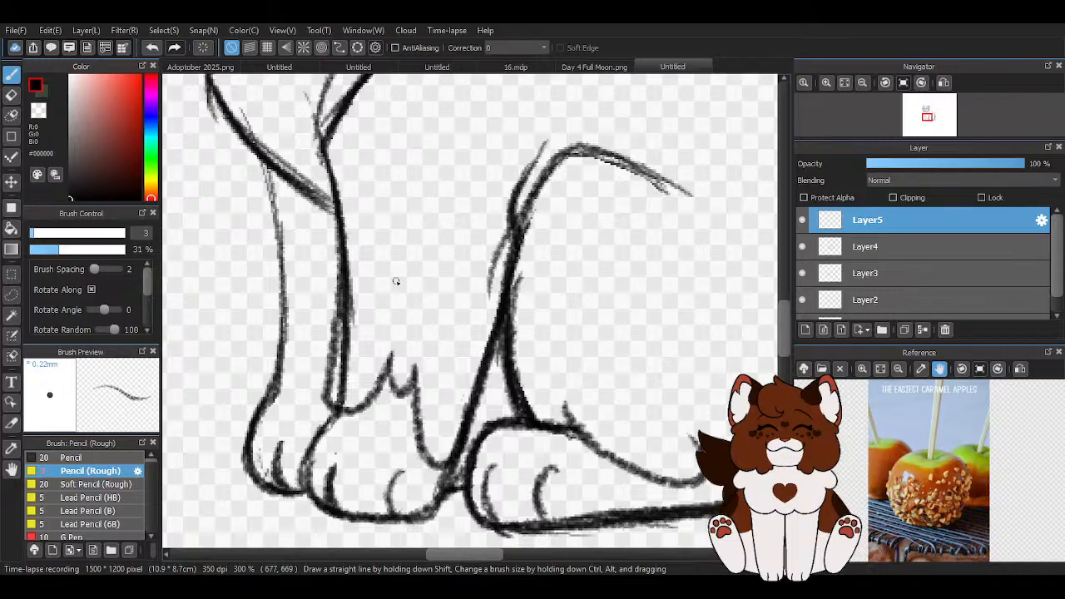
{"action": "left_click", "coordinate": [152, 47]}
{"action": "left_click", "coordinate": [151, 48]}
{"action": "left_click", "coordinate": [151, 47]}
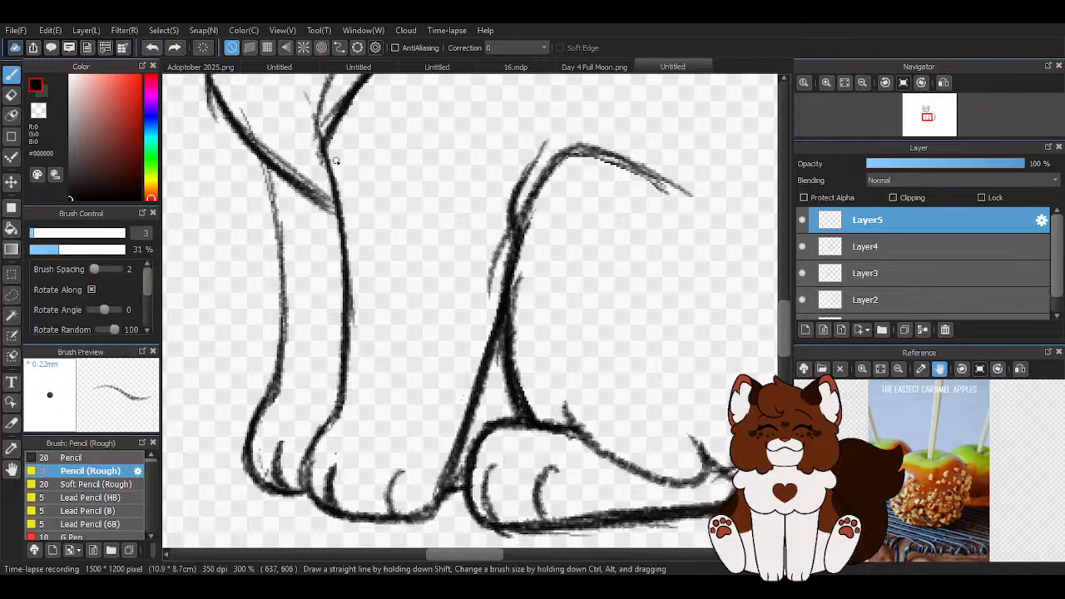
{"action": "mouse_move", "coordinate": [337, 197]}
{"action": "left_mouse_down"}
{"action": "mouse_move", "coordinate": [401, 352]}
{"action": "mouse_move", "coordinate": [444, 384]}
{"action": "mouse_move", "coordinate": [514, 288]}
{"action": "left_mouse_up"}
{"action": "mouse_move", "coordinate": [463, 446]}
{"action": "left_mouse_down"}
{"action": "mouse_move", "coordinate": [438, 401]}
{"action": "mouse_move", "coordinate": [442, 381]}
{"action": "left_mouse_up"}
{"action": "left_click_drag", "start_coordinate": [476, 441], "coordinate": [486, 404]}
{"action": "scroll", "coordinate": [470, 342], "scroll_direction": "down", "scroll_amount": 3}
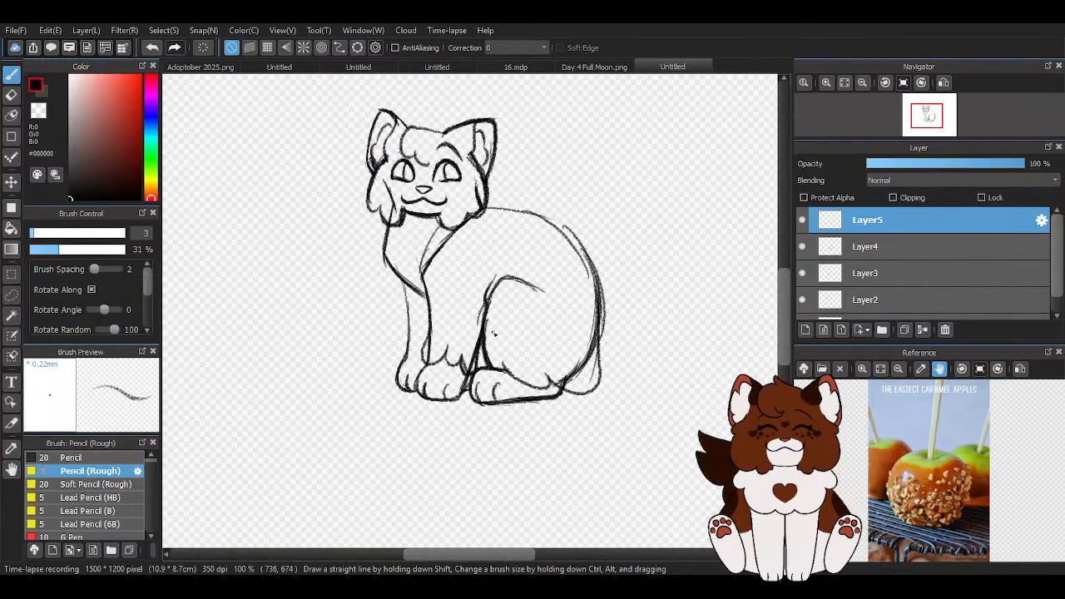
{"action": "left_click", "coordinate": [151, 49]}
Try sketching a wavy fur edge across the top of the front leg to the haunch
{"action": "scroll", "coordinate": [444, 371], "scroll_direction": "up", "scroll_amount": 2}
{"action": "scroll", "coordinate": [468, 361], "scroll_direction": "down", "scroll_amount": 2}
{"action": "scroll", "coordinate": [471, 283], "scroll_direction": "up", "scroll_amount": 1}
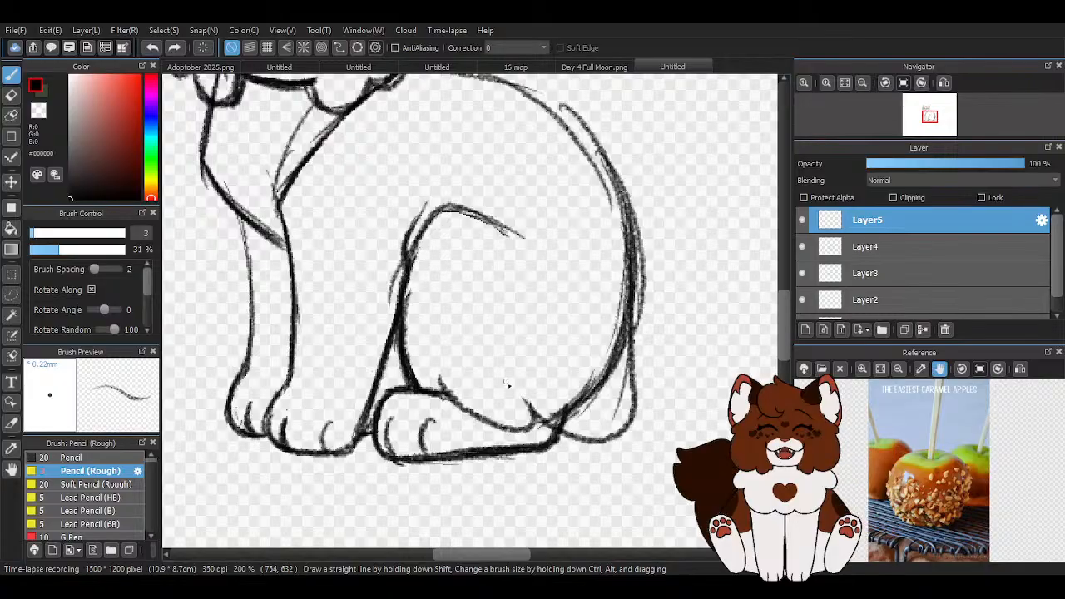
{"action": "scroll", "coordinate": [444, 261], "scroll_direction": "down", "scroll_amount": 1}
{"action": "scroll", "coordinate": [349, 235], "scroll_direction": "up", "scroll_amount": 1}
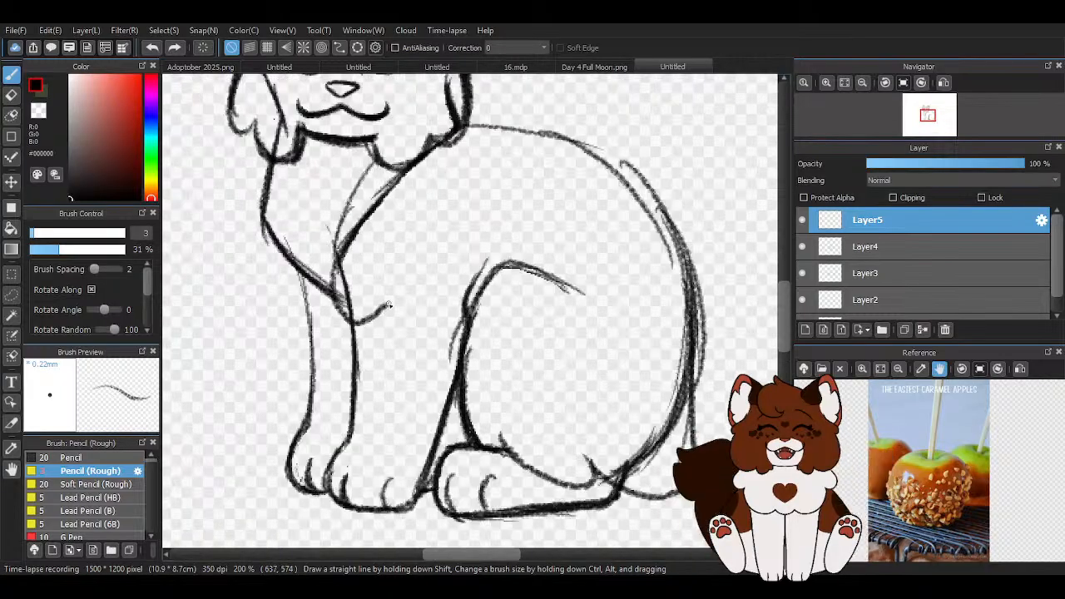
{"action": "left_click_drag", "start_coordinate": [438, 320], "coordinate": [467, 323]}
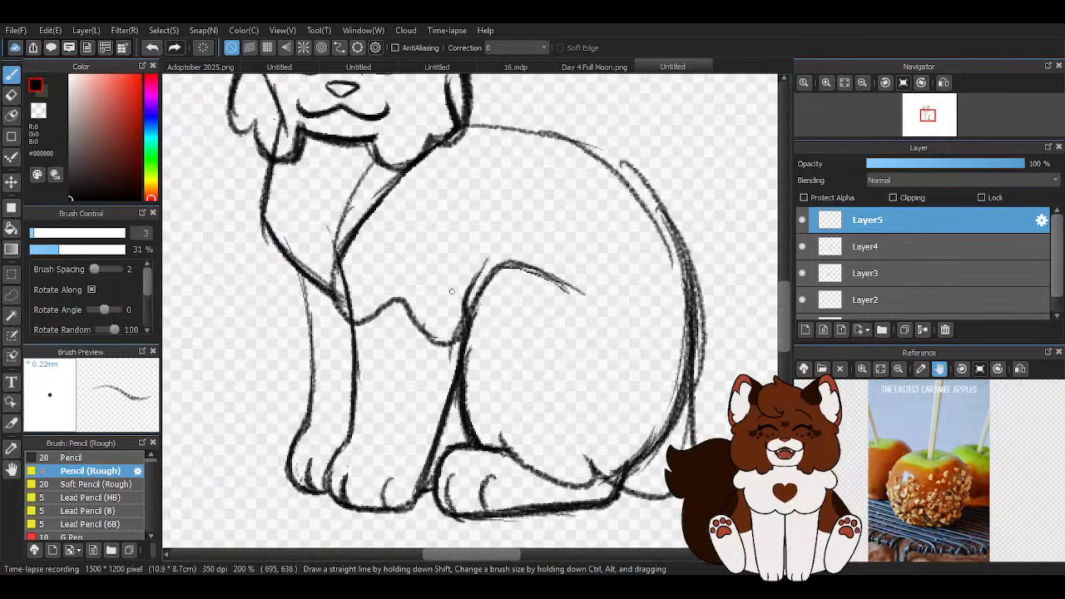
{"action": "left_click", "coordinate": [153, 47]}
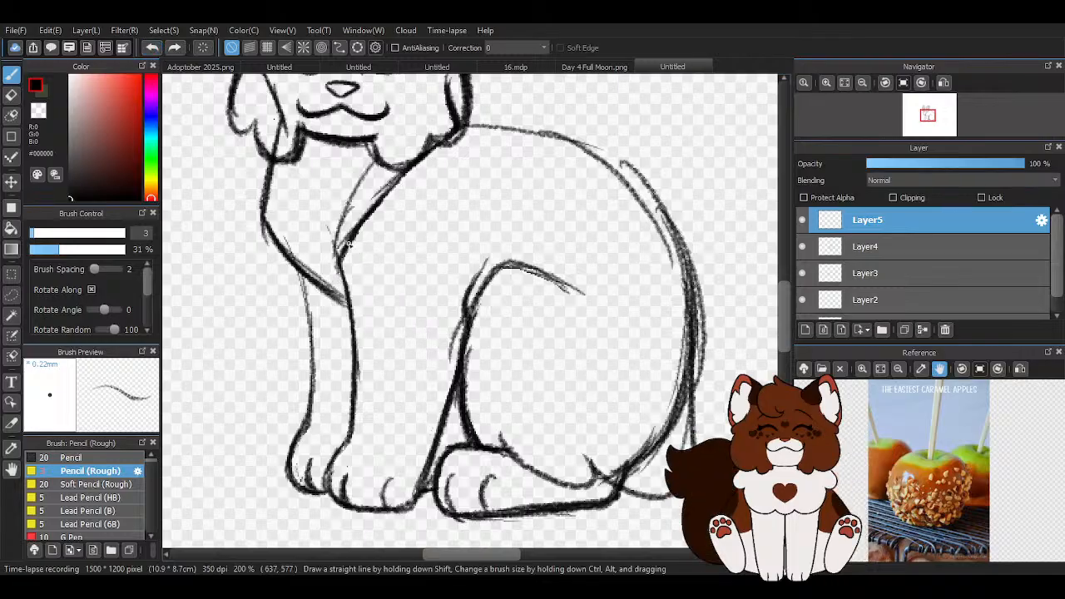
Sketch and darken two rounded fur tufts from the chest point across the upper front leg to the haunch
{"action": "mouse_move", "coordinate": [354, 220]}
{"action": "left_mouse_down"}
{"action": "mouse_move", "coordinate": [327, 299]}
{"action": "mouse_move", "coordinate": [374, 314]}
{"action": "mouse_move", "coordinate": [442, 302]}
{"action": "left_mouse_up"}
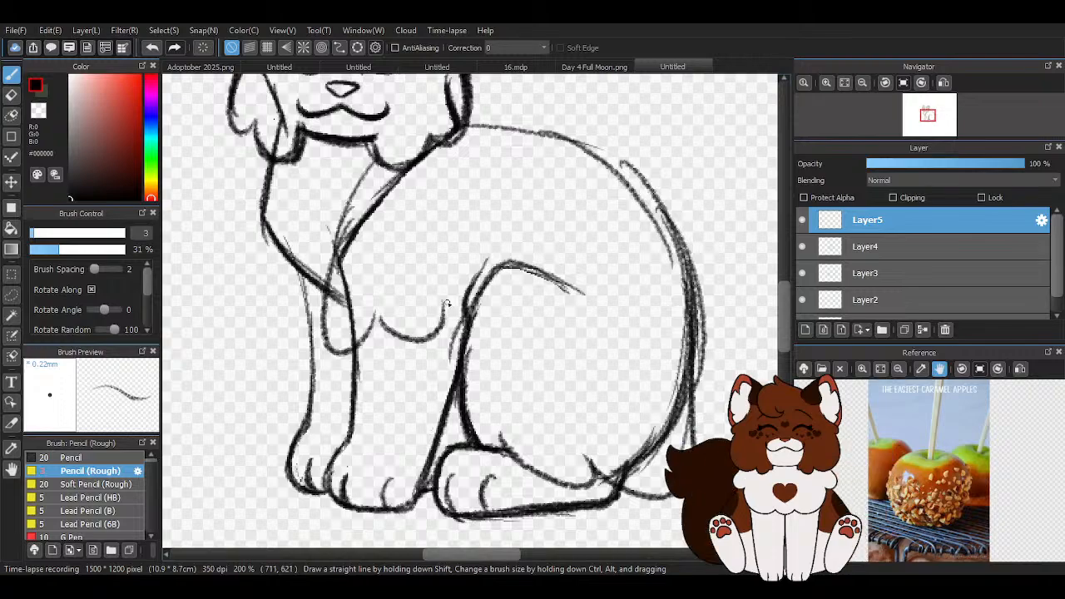
{"action": "mouse_move", "coordinate": [348, 233]}
{"action": "left_mouse_down"}
{"action": "mouse_move", "coordinate": [322, 302]}
{"action": "mouse_move", "coordinate": [356, 355]}
{"action": "mouse_move", "coordinate": [375, 312]}
{"action": "mouse_move", "coordinate": [448, 330]}
{"action": "mouse_move", "coordinate": [448, 294]}
{"action": "mouse_move", "coordinate": [467, 317]}
{"action": "left_mouse_up"}
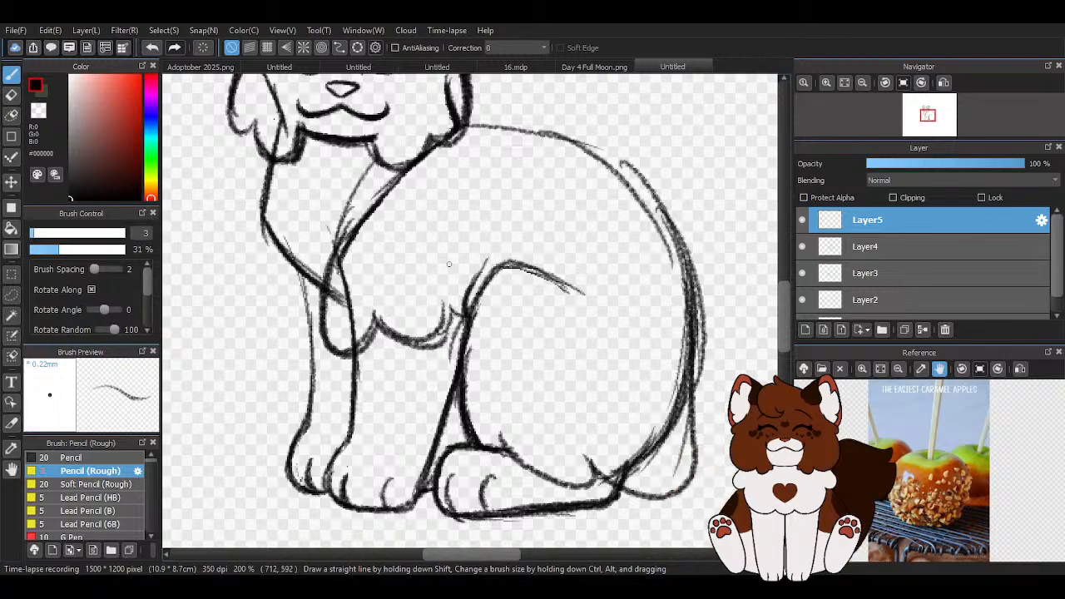
{"action": "scroll", "coordinate": [464, 310], "scroll_direction": "down", "scroll_amount": 1}
Sketch a rounded fur tuft over the top of the far front leg, joining the chest fur
{"action": "scroll", "coordinate": [335, 278], "scroll_direction": "up", "scroll_amount": 2}
{"action": "left_click_drag", "start_coordinate": [325, 266], "coordinate": [353, 409]}
{"action": "mouse_move", "coordinate": [337, 361]}
{"action": "left_mouse_down"}
{"action": "mouse_move", "coordinate": [370, 360]}
{"action": "mouse_move", "coordinate": [336, 371]}
{"action": "left_mouse_up"}
{"action": "left_click_drag", "start_coordinate": [325, 261], "coordinate": [332, 387]}
{"action": "left_click_drag", "start_coordinate": [315, 279], "coordinate": [343, 408]}
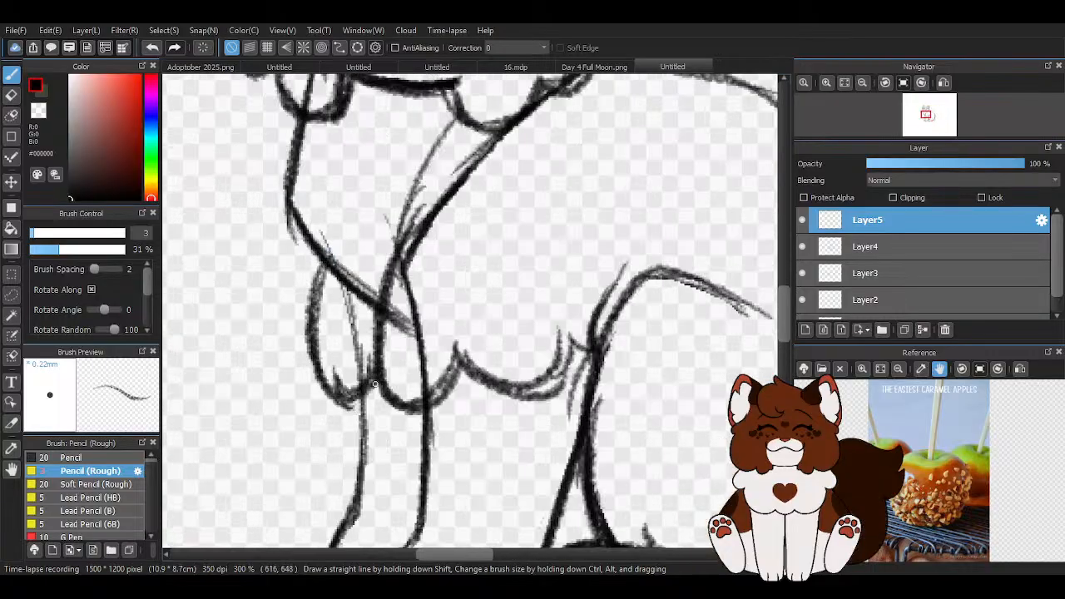
{"action": "scroll", "coordinate": [431, 259], "scroll_direction": "down", "scroll_amount": 5}
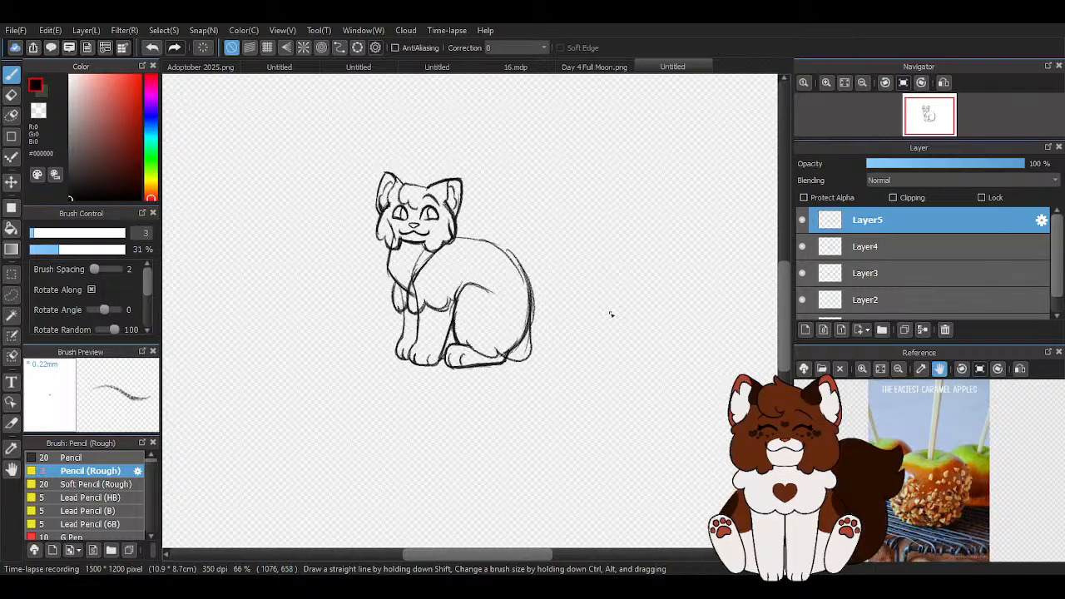
{"action": "scroll", "coordinate": [566, 267], "scroll_direction": "up", "scroll_amount": 2}
{"action": "scroll", "coordinate": [566, 268], "scroll_direction": "down", "scroll_amount": 2}
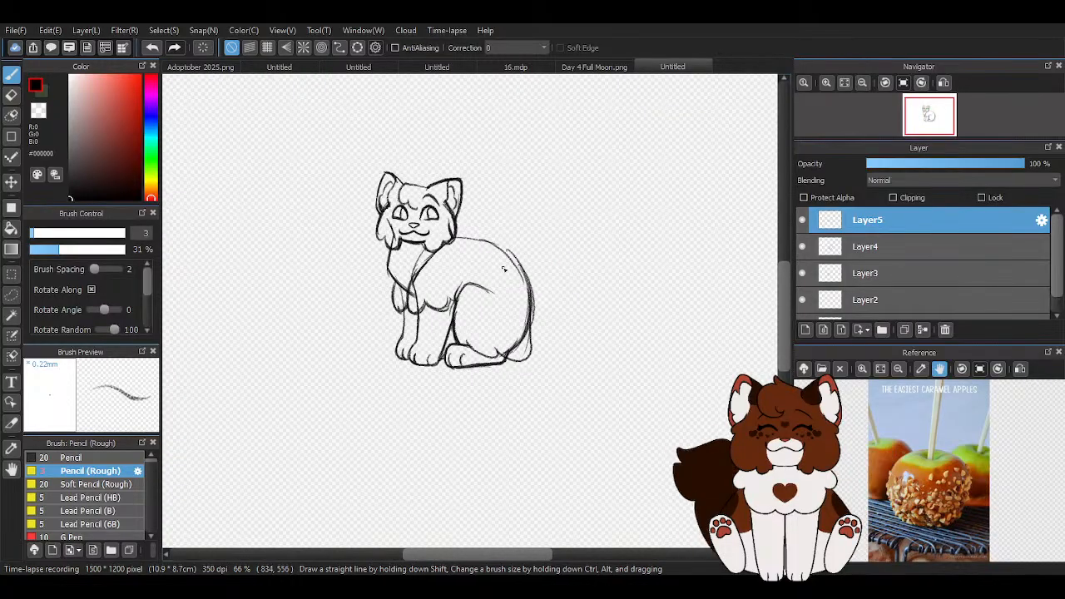
{"action": "scroll", "coordinate": [503, 268], "scroll_direction": "down", "scroll_amount": 1}
{"action": "scroll", "coordinate": [504, 268], "scroll_direction": "up", "scroll_amount": 2}
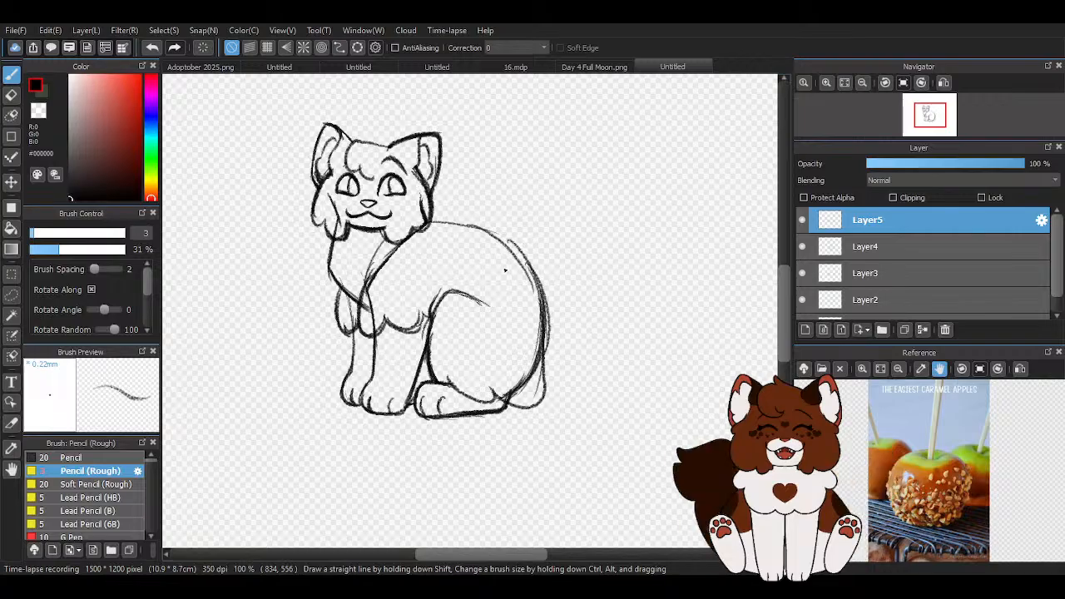
{"action": "scroll", "coordinate": [575, 302], "scroll_direction": "down", "scroll_amount": 2}
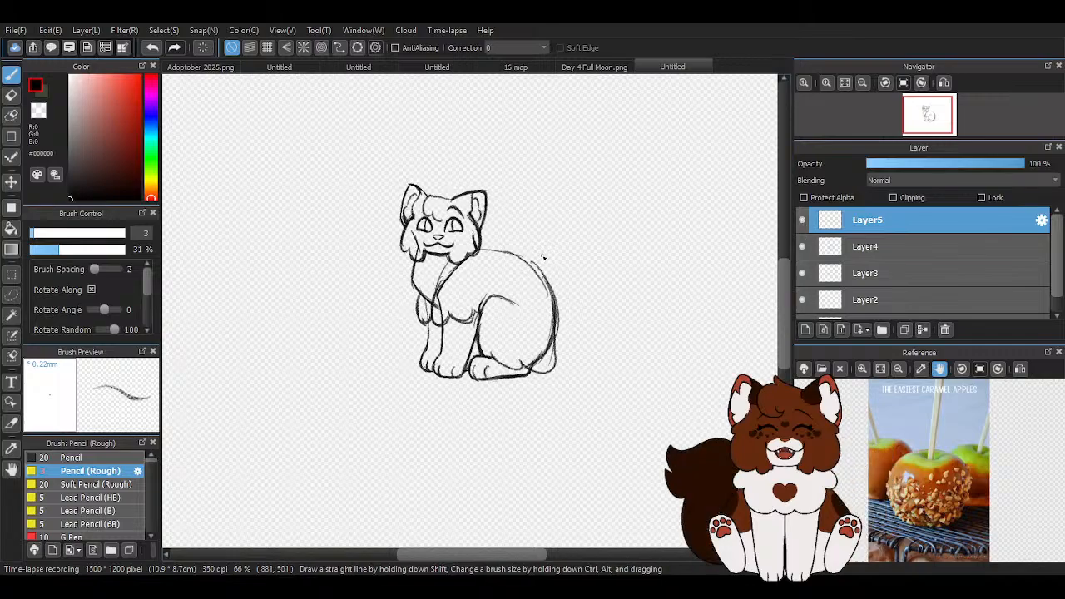
Add a new layer and sketch rounded fur tufts behind the right cheek and down the left side of the neck
{"action": "left_click", "coordinate": [805, 330]}
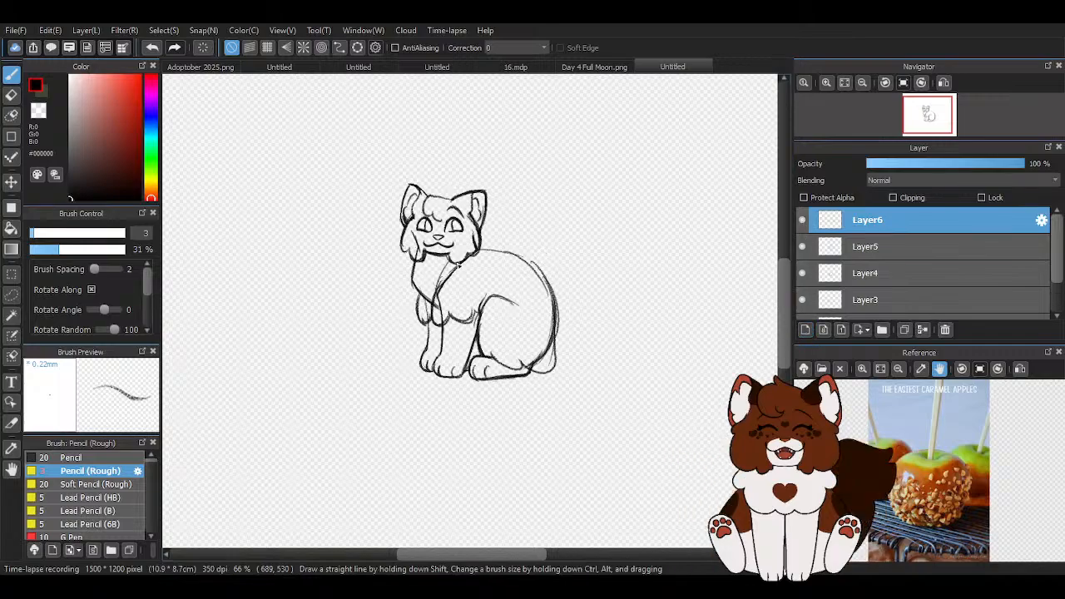
{"action": "scroll", "coordinate": [459, 250], "scroll_direction": "up", "scroll_amount": 3}
{"action": "mouse_move", "coordinate": [514, 172]}
{"action": "left_mouse_down"}
{"action": "mouse_move", "coordinate": [565, 215]}
{"action": "mouse_move", "coordinate": [524, 231]}
{"action": "mouse_move", "coordinate": [529, 240]}
{"action": "mouse_move", "coordinate": [476, 287]}
{"action": "left_mouse_up"}
{"action": "mouse_move", "coordinate": [332, 211]}
{"action": "left_mouse_down"}
{"action": "mouse_move", "coordinate": [308, 338]}
{"action": "mouse_move", "coordinate": [311, 331]}
{"action": "mouse_move", "coordinate": [338, 388]}
{"action": "left_mouse_up"}
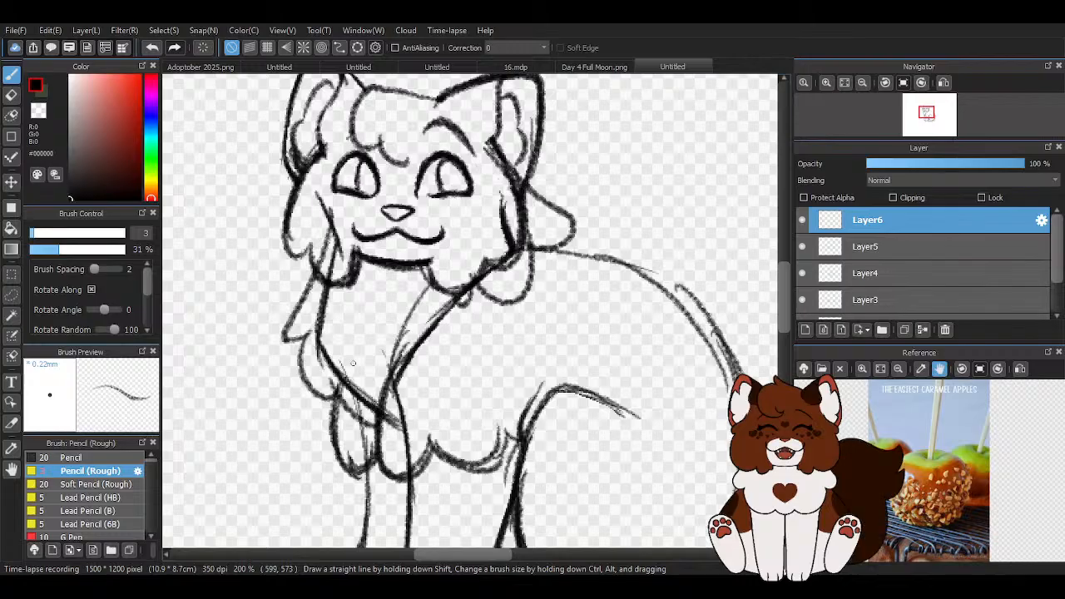
{"action": "scroll", "coordinate": [355, 331], "scroll_direction": "down", "scroll_amount": 3}
{"action": "scroll", "coordinate": [368, 293], "scroll_direction": "down", "scroll_amount": 1}
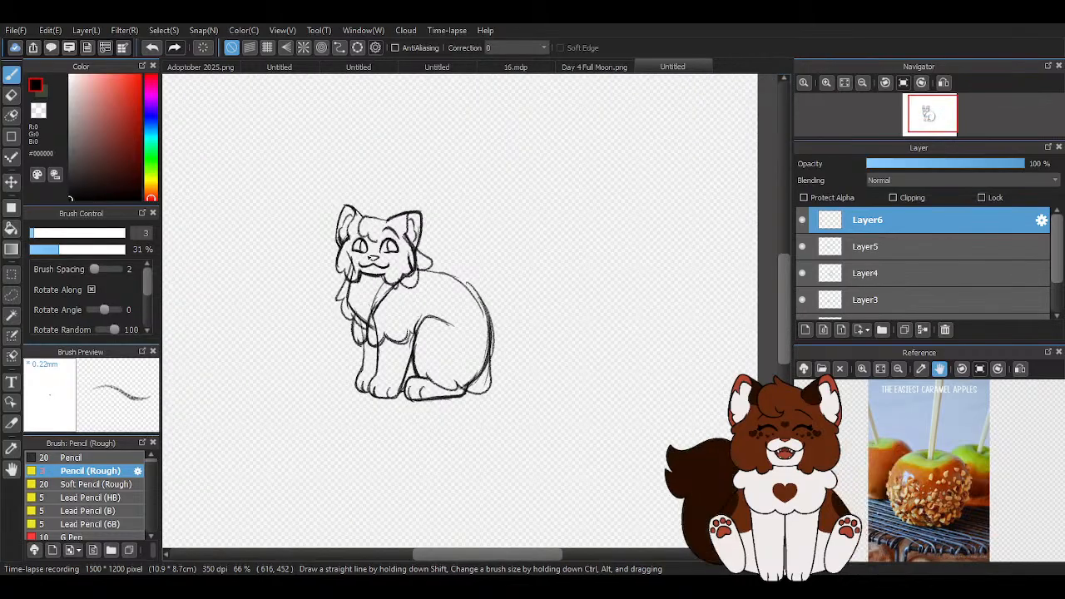
Darken and extend the rounded fur tufts running down the neck's outer edge to the chest point
{"action": "scroll", "coordinate": [375, 266], "scroll_direction": "up", "scroll_amount": 5}
{"action": "mouse_move", "coordinate": [346, 136]}
{"action": "left_mouse_down"}
{"action": "mouse_move", "coordinate": [333, 214]}
{"action": "mouse_move", "coordinate": [349, 171]}
{"action": "mouse_move", "coordinate": [259, 330]}
{"action": "mouse_move", "coordinate": [285, 311]}
{"action": "mouse_move", "coordinate": [296, 354]}
{"action": "mouse_move", "coordinate": [313, 364]}
{"action": "mouse_move", "coordinate": [317, 349]}
{"action": "mouse_move", "coordinate": [344, 481]}
{"action": "left_mouse_up"}
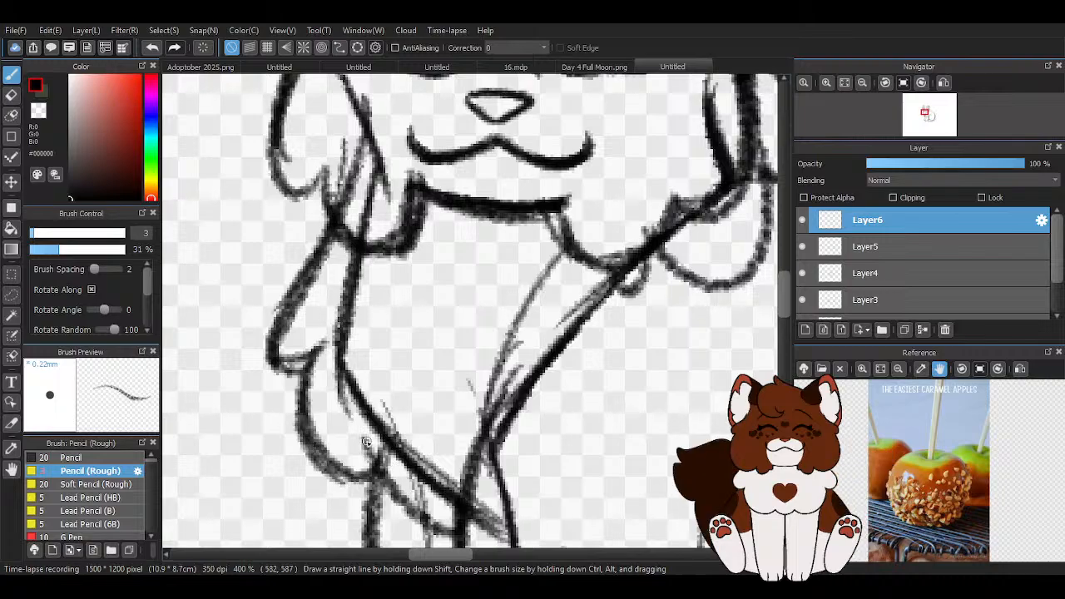
{"action": "mouse_move", "coordinate": [366, 443]}
{"action": "left_mouse_down"}
{"action": "mouse_move", "coordinate": [386, 487]}
{"action": "mouse_move", "coordinate": [471, 516]}
{"action": "left_mouse_up"}
{"action": "left_click_drag", "start_coordinate": [306, 436], "coordinate": [366, 481]}
{"action": "left_click_drag", "start_coordinate": [363, 437], "coordinate": [415, 516]}
{"action": "scroll", "coordinate": [424, 436], "scroll_direction": "down", "scroll_amount": 3}
{"action": "scroll", "coordinate": [392, 364], "scroll_direction": "down", "scroll_amount": 2}
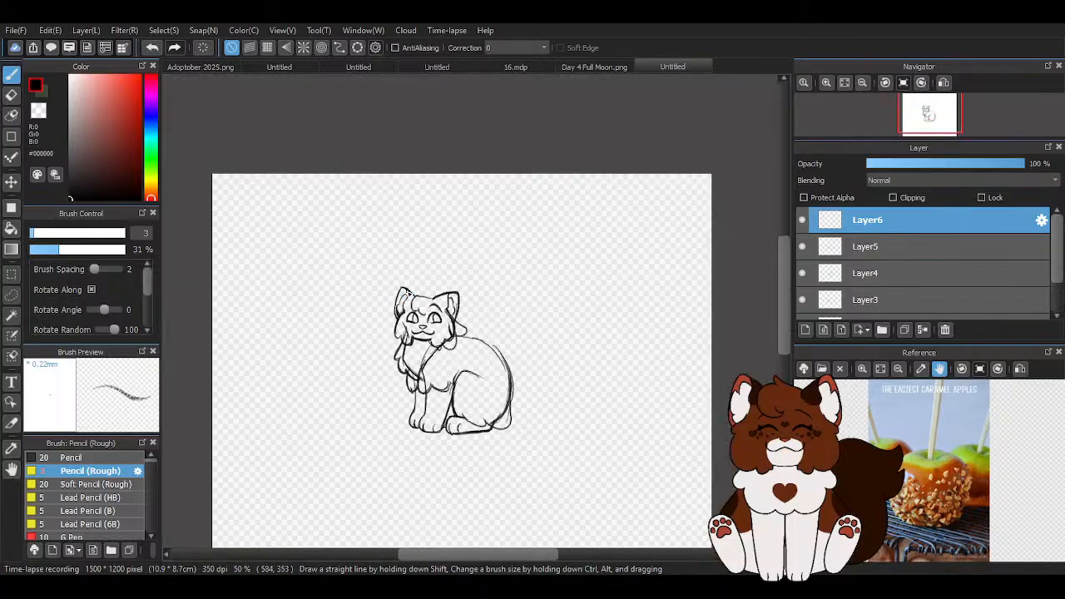
{"action": "scroll", "coordinate": [466, 360], "scroll_direction": "up", "scroll_amount": 5}
{"action": "scroll", "coordinate": [483, 360], "scroll_direction": "down", "scroll_amount": 3}
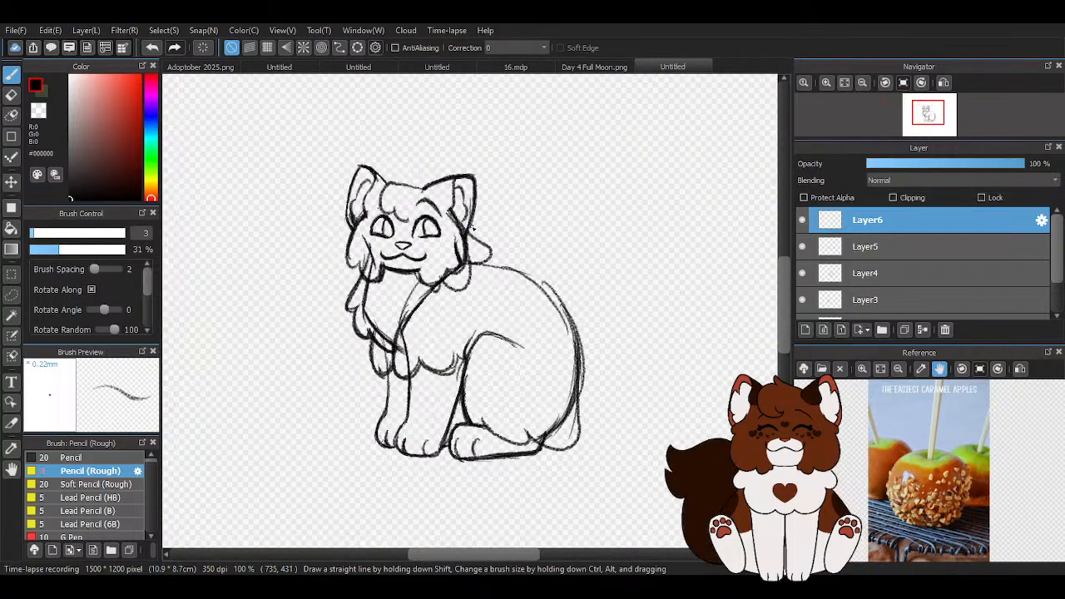
{"action": "scroll", "coordinate": [509, 250], "scroll_direction": "down", "scroll_amount": 1}
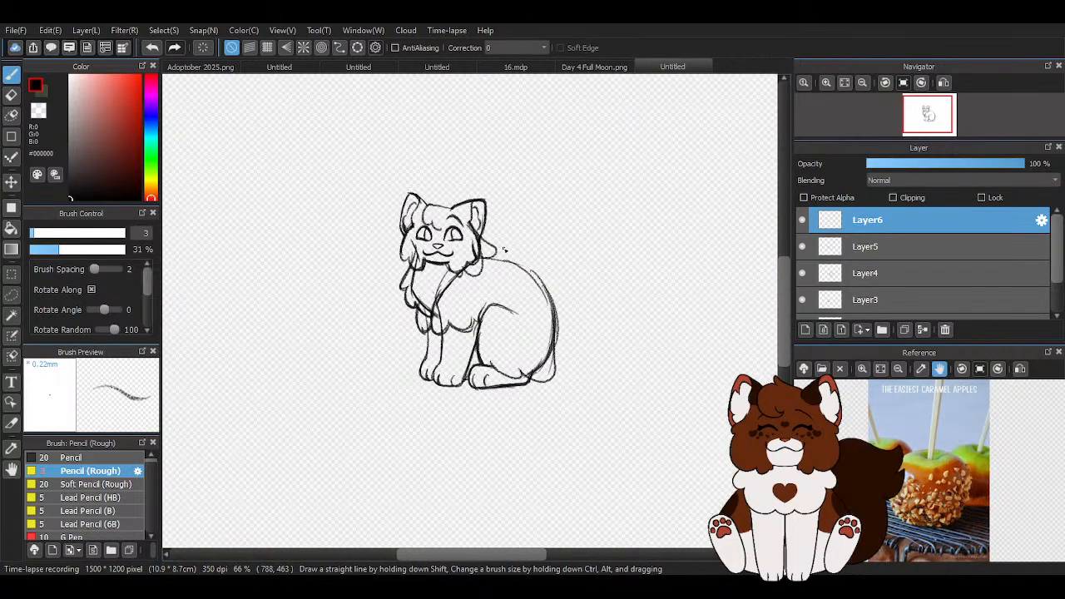
{"action": "scroll", "coordinate": [508, 248], "scroll_direction": "down", "scroll_amount": 1}
{"action": "scroll", "coordinate": [570, 302], "scroll_direction": "up", "scroll_amount": 2}
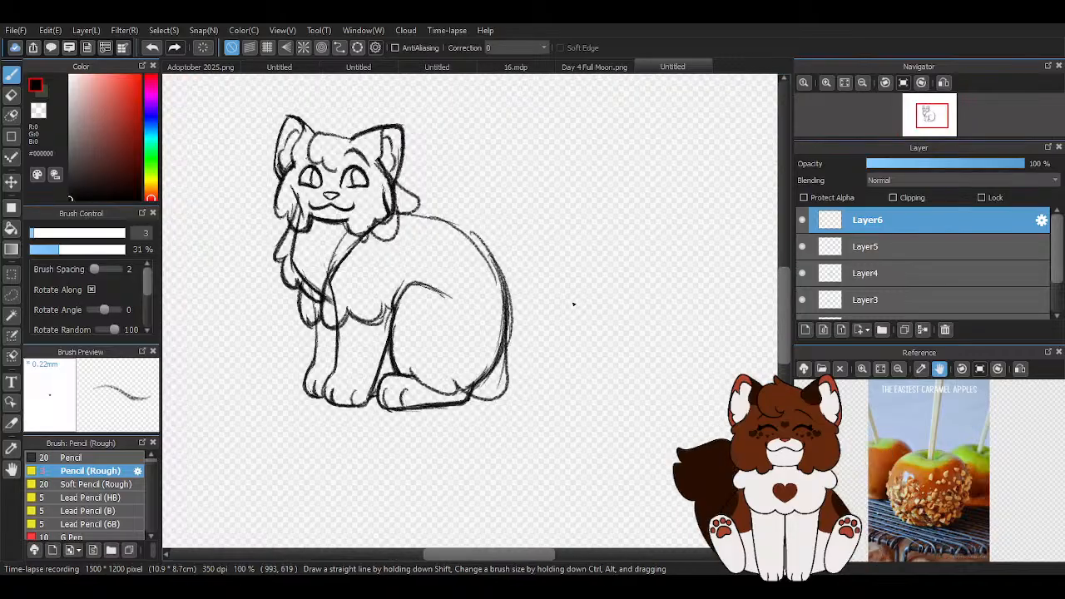
{"action": "scroll", "coordinate": [573, 304], "scroll_direction": "down", "scroll_amount": 1}
{"action": "scroll", "coordinate": [431, 237], "scroll_direction": "up", "scroll_amount": 1}
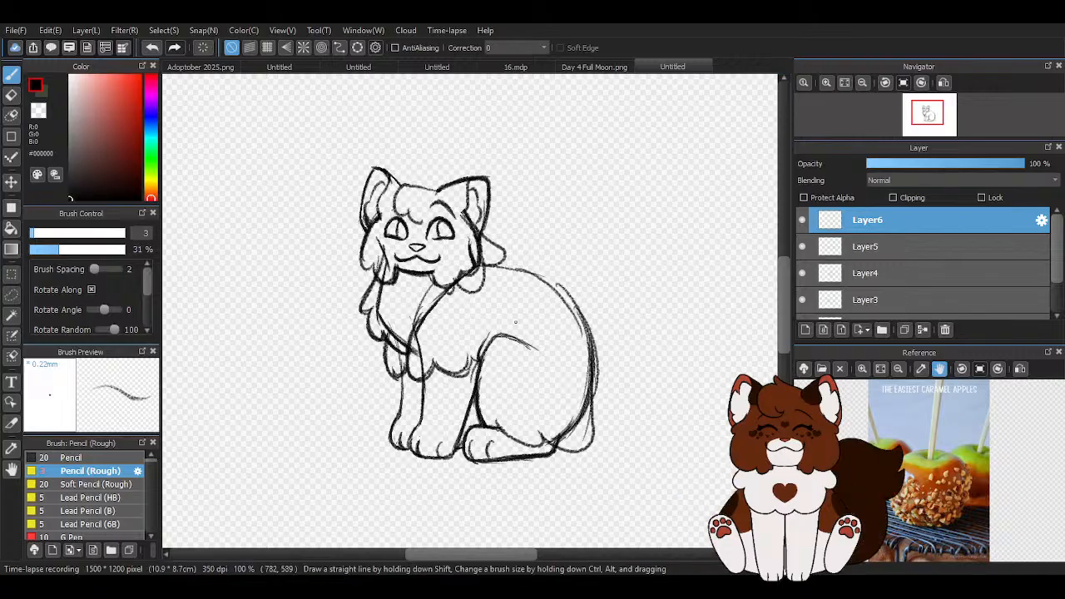
{"action": "scroll", "coordinate": [436, 222], "scroll_direction": "up", "scroll_amount": 5}
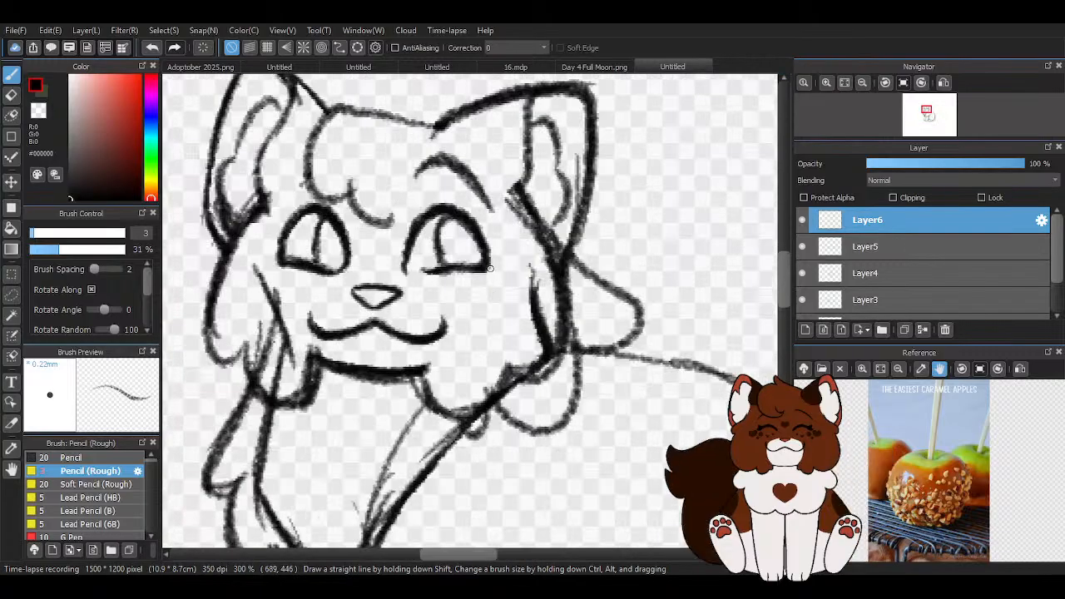
{"action": "scroll", "coordinate": [479, 236], "scroll_direction": "down", "scroll_amount": 6}
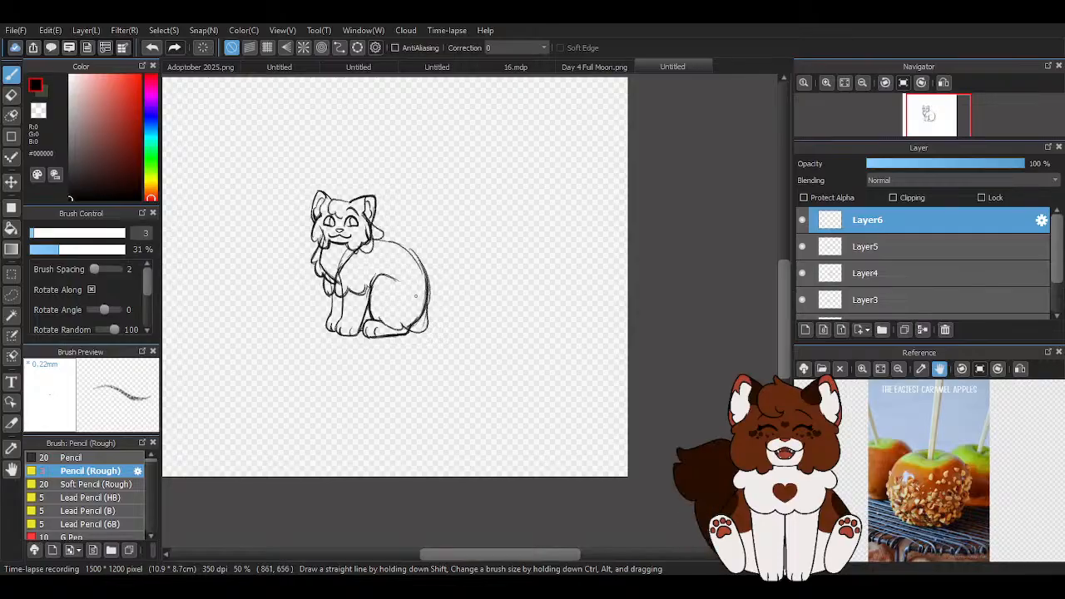
Darken the wavy fur edge across the upper front leg to the haunch, and strengthen the inner chest line
{"action": "scroll", "coordinate": [357, 299], "scroll_direction": "up", "scroll_amount": 7}
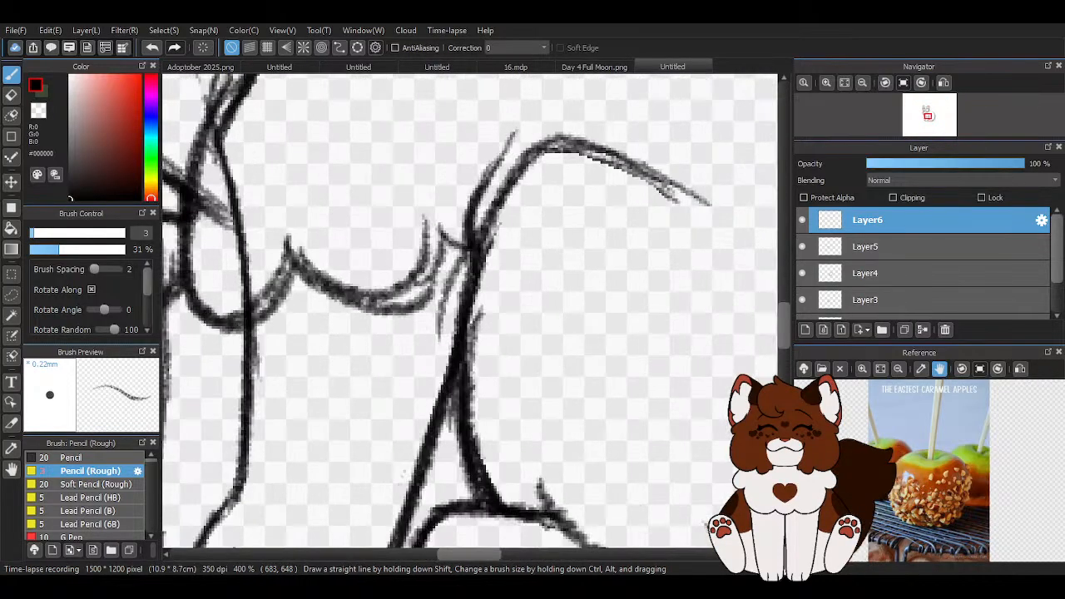
{"action": "mouse_move", "coordinate": [288, 248]}
{"action": "left_mouse_down"}
{"action": "mouse_move", "coordinate": [413, 297]}
{"action": "mouse_move", "coordinate": [429, 221]}
{"action": "mouse_move", "coordinate": [484, 250]}
{"action": "left_mouse_up"}
{"action": "scroll", "coordinate": [463, 288], "scroll_direction": "down", "scroll_amount": 7}
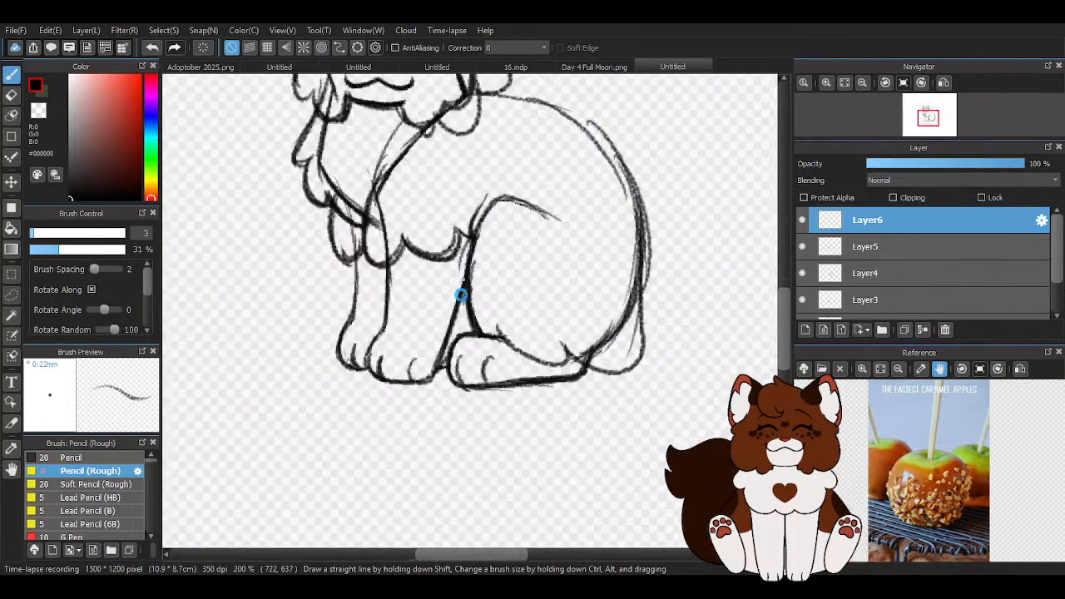
{"action": "scroll", "coordinate": [509, 250], "scroll_direction": "up", "scroll_amount": 4}
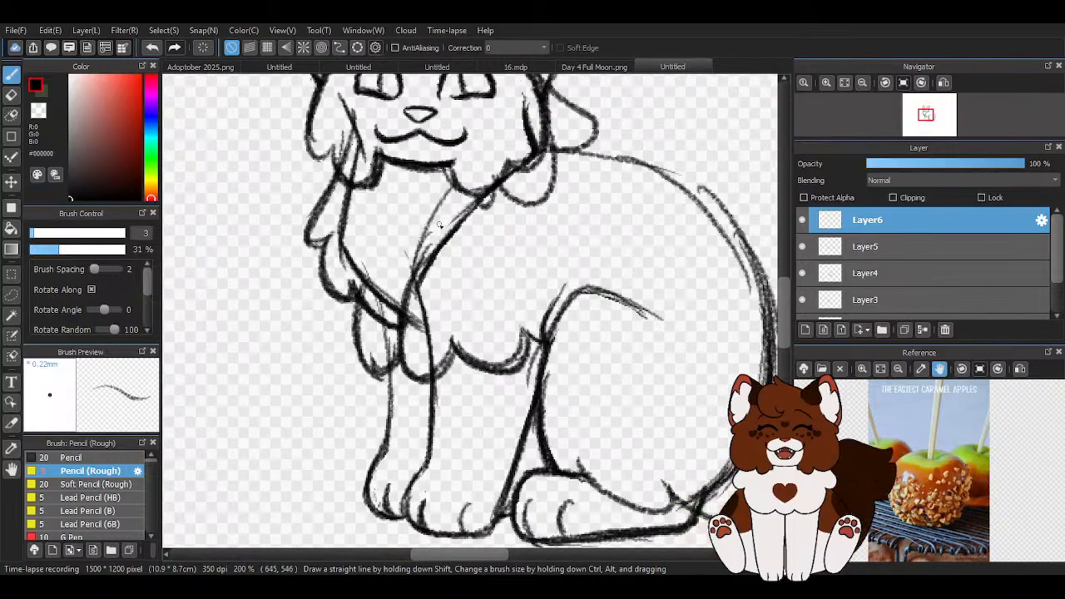
{"action": "left_click_drag", "start_coordinate": [430, 226], "coordinate": [406, 306]}
{"action": "scroll", "coordinate": [375, 300], "scroll_direction": "down", "scroll_amount": 4}
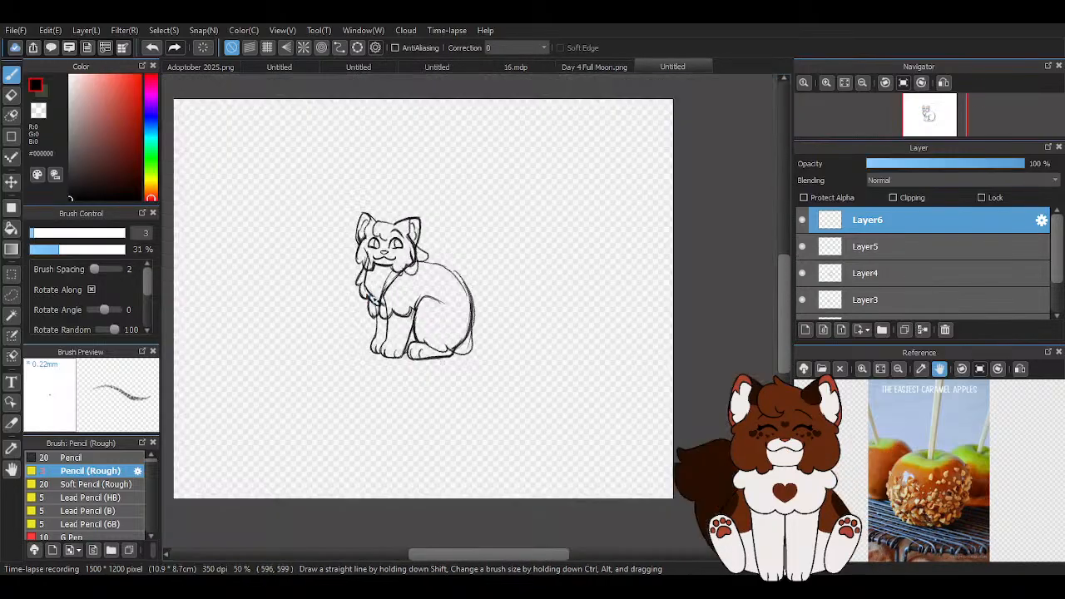
Toggle the visibility of Layer6 and Layer5 to compare the sketch with and without their fur lines
{"action": "left_click", "coordinate": [803, 221]}
{"action": "left_click", "coordinate": [803, 221]}
{"action": "left_click", "coordinate": [803, 221]}
{"action": "left_click", "coordinate": [803, 220]}
{"action": "scroll", "coordinate": [501, 368], "scroll_direction": "up", "scroll_amount": 1}
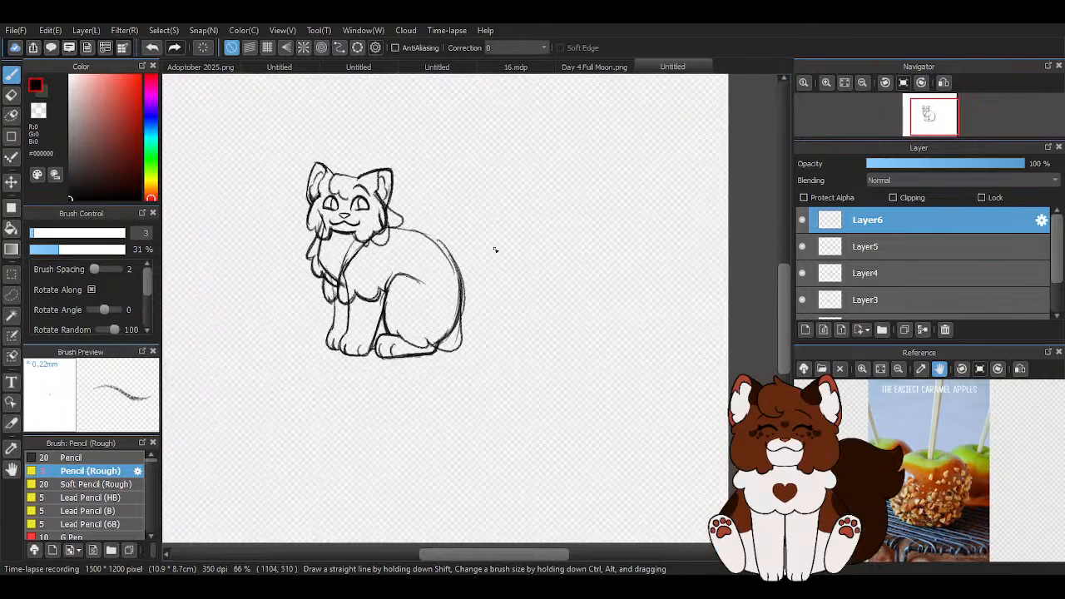
{"action": "scroll", "coordinate": [500, 260], "scroll_direction": "up", "scroll_amount": 1}
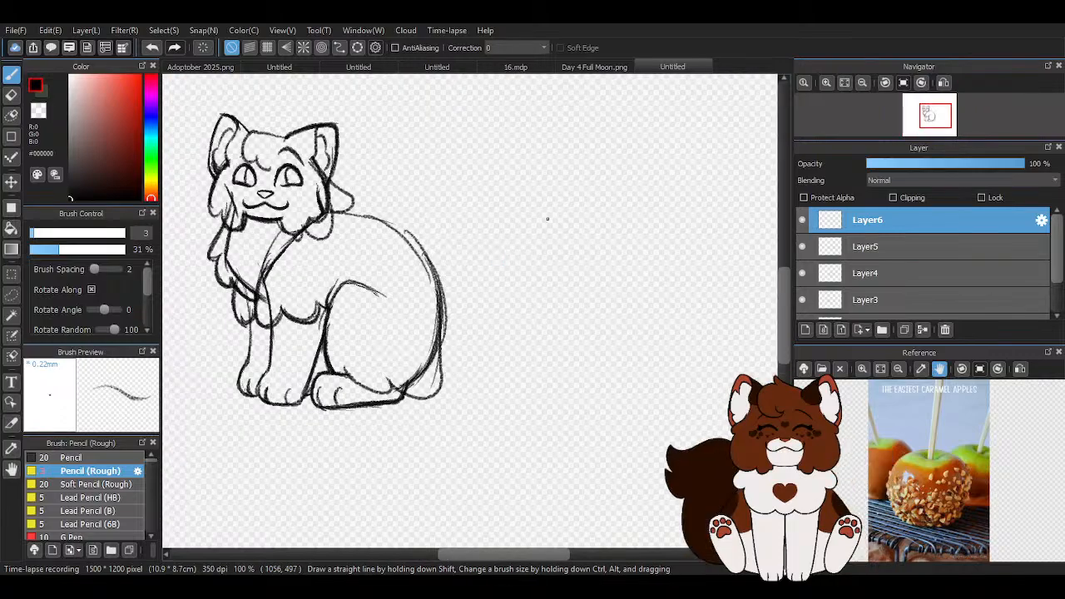
{"action": "scroll", "coordinate": [560, 240], "scroll_direction": "down", "scroll_amount": 1}
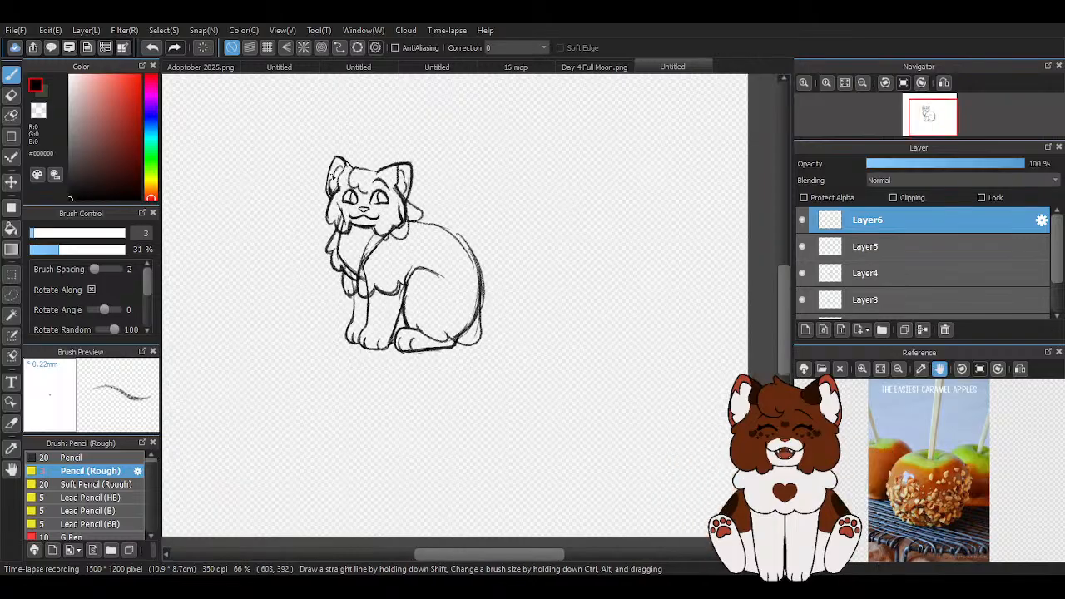
{"action": "scroll", "coordinate": [561, 238], "scroll_direction": "up", "scroll_amount": 2}
{"action": "left_click", "coordinate": [803, 247]}
{"action": "left_click", "coordinate": [803, 247]}
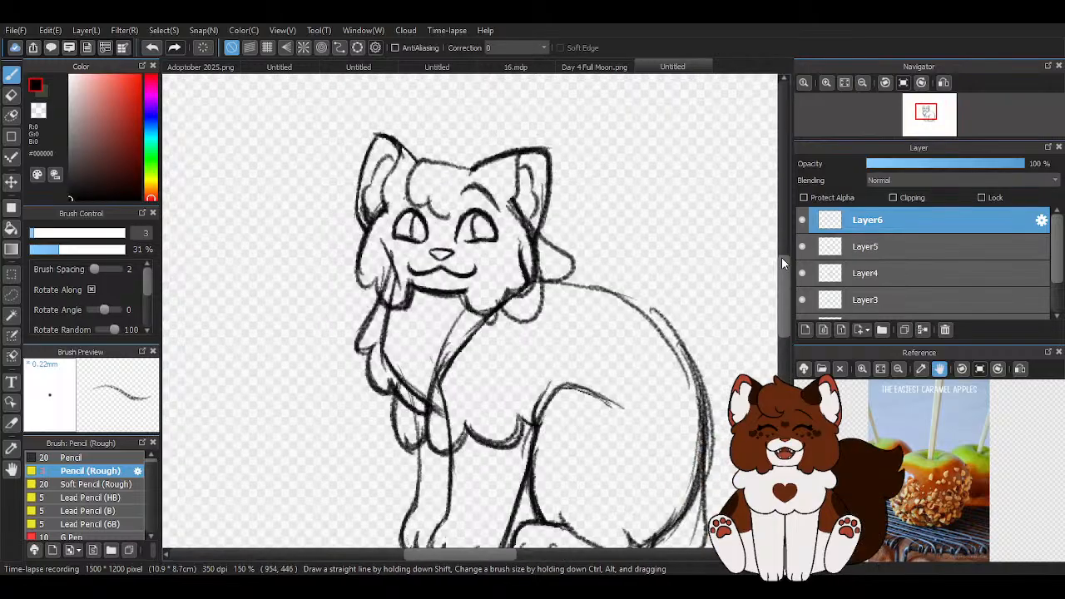
{"action": "scroll", "coordinate": [355, 241], "scroll_direction": "down", "scroll_amount": 2}
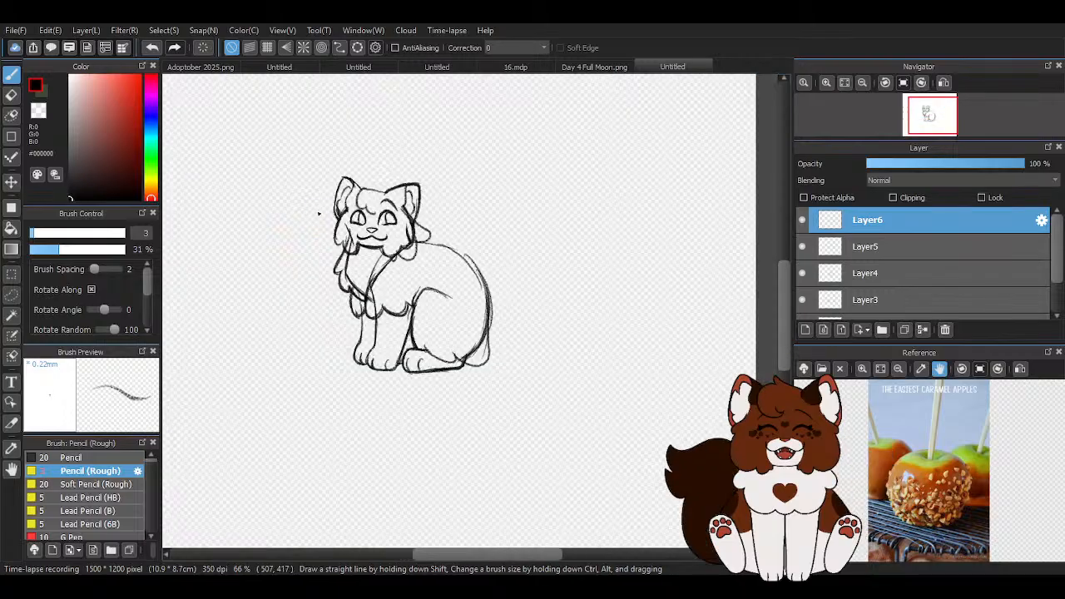
{"action": "scroll", "coordinate": [659, 337], "scroll_direction": "up", "scroll_amount": 1}
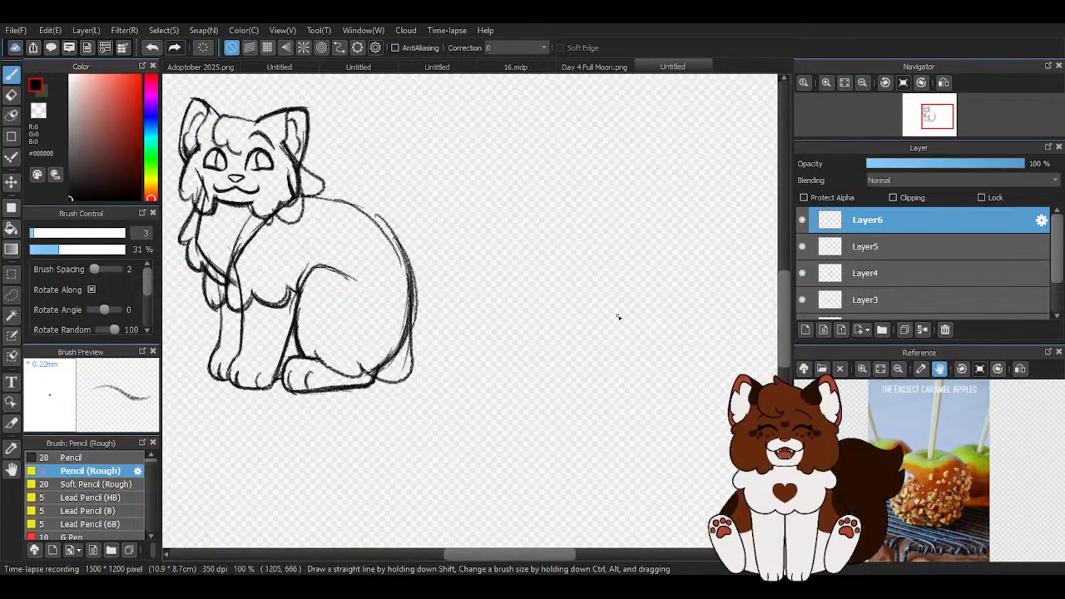
Sketch a long, slender tail rising from the rump behind the haunch and curving outward to a pointed tip
{"action": "left_click_drag", "start_coordinate": [411, 329], "coordinate": [536, 152]}
{"action": "left_click", "coordinate": [151, 48]}
{"action": "mouse_move", "coordinate": [413, 330]}
{"action": "left_mouse_down"}
{"action": "mouse_move", "coordinate": [518, 178]}
{"action": "mouse_move", "coordinate": [553, 187]}
{"action": "mouse_move", "coordinate": [493, 196]}
{"action": "mouse_move", "coordinate": [468, 238]}
{"action": "left_mouse_up"}
{"action": "left_click_drag", "start_coordinate": [503, 191], "coordinate": [459, 279]}
{"action": "mouse_move", "coordinate": [470, 231]}
{"action": "left_mouse_down"}
{"action": "mouse_move", "coordinate": [442, 342]}
{"action": "mouse_move", "coordinate": [410, 359]}
{"action": "mouse_move", "coordinate": [444, 335]}
{"action": "left_mouse_up"}
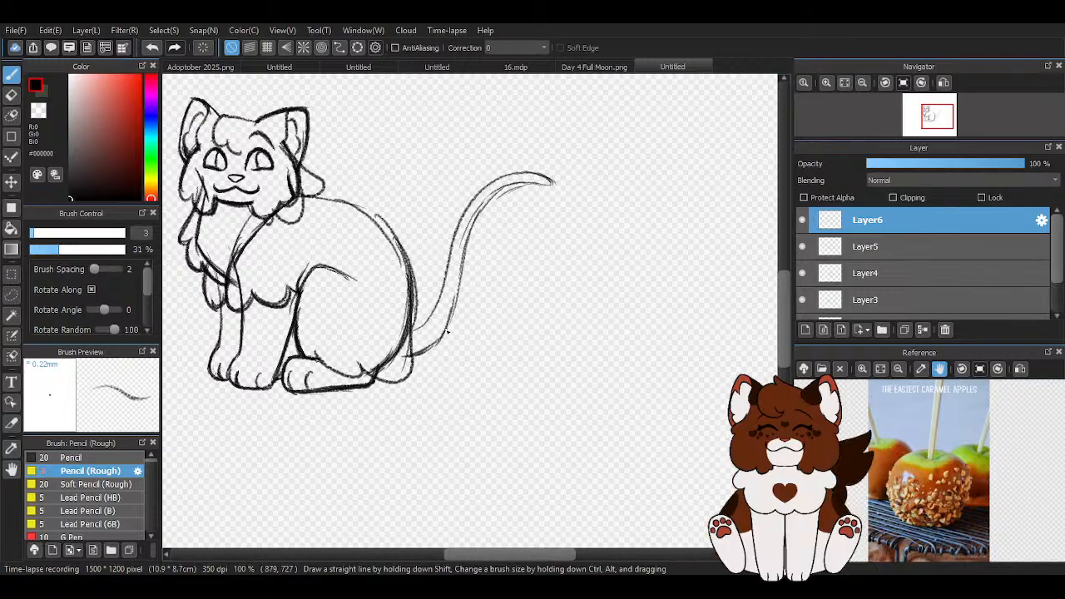
Darken both edges and the tip of the tail, joining its base to the rump
{"action": "mouse_move", "coordinate": [459, 276]}
{"action": "left_mouse_down"}
{"action": "mouse_move", "coordinate": [476, 230]}
{"action": "mouse_move", "coordinate": [518, 186]}
{"action": "mouse_move", "coordinate": [553, 183]}
{"action": "left_mouse_up"}
{"action": "mouse_move", "coordinate": [553, 182]}
{"action": "left_mouse_down"}
{"action": "mouse_move", "coordinate": [529, 171]}
{"action": "mouse_move", "coordinate": [474, 209]}
{"action": "mouse_move", "coordinate": [500, 186]}
{"action": "mouse_move", "coordinate": [494, 176]}
{"action": "mouse_move", "coordinate": [525, 167]}
{"action": "mouse_move", "coordinate": [464, 212]}
{"action": "mouse_move", "coordinate": [473, 210]}
{"action": "mouse_move", "coordinate": [446, 268]}
{"action": "left_mouse_up"}
{"action": "left_click_drag", "start_coordinate": [459, 221], "coordinate": [427, 324]}
{"action": "left_click_drag", "start_coordinate": [445, 272], "coordinate": [406, 338]}
{"action": "scroll", "coordinate": [424, 313], "scroll_direction": "up", "scroll_amount": 1}
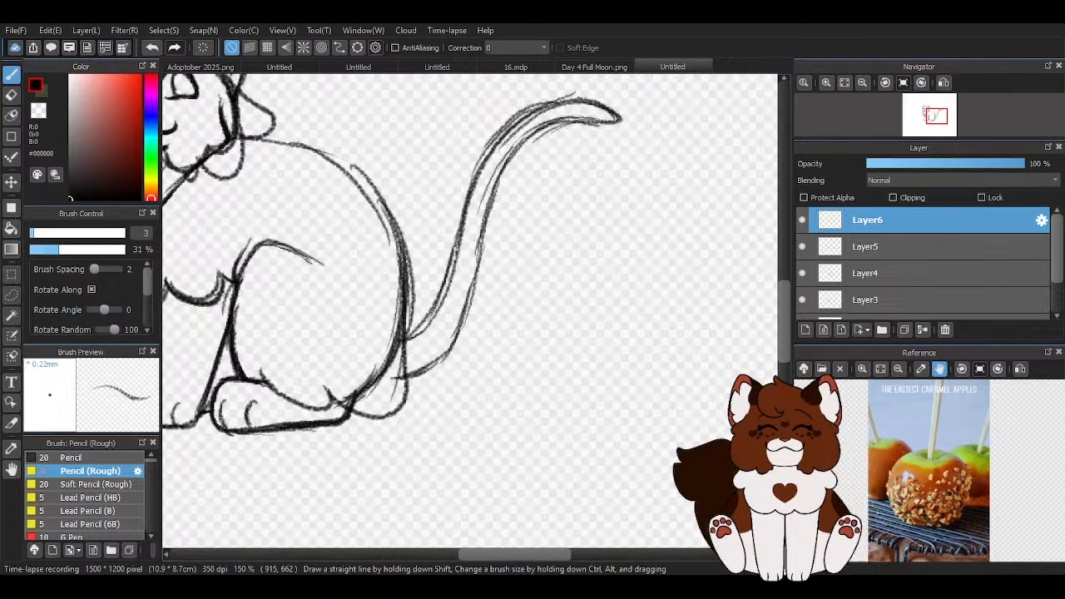
{"action": "mouse_move", "coordinate": [393, 380]}
{"action": "left_mouse_down"}
{"action": "mouse_move", "coordinate": [461, 328]}
{"action": "mouse_move", "coordinate": [491, 203]}
{"action": "left_mouse_up"}
{"action": "left_click_drag", "start_coordinate": [508, 165], "coordinate": [478, 276]}
{"action": "scroll", "coordinate": [442, 364], "scroll_direction": "down", "scroll_amount": 1}
{"action": "scroll", "coordinate": [550, 211], "scroll_direction": "up", "scroll_amount": 1}
Erase the stray sketch lines around the tail's upper bend with the transparent colour
{"action": "key", "text": "z"}
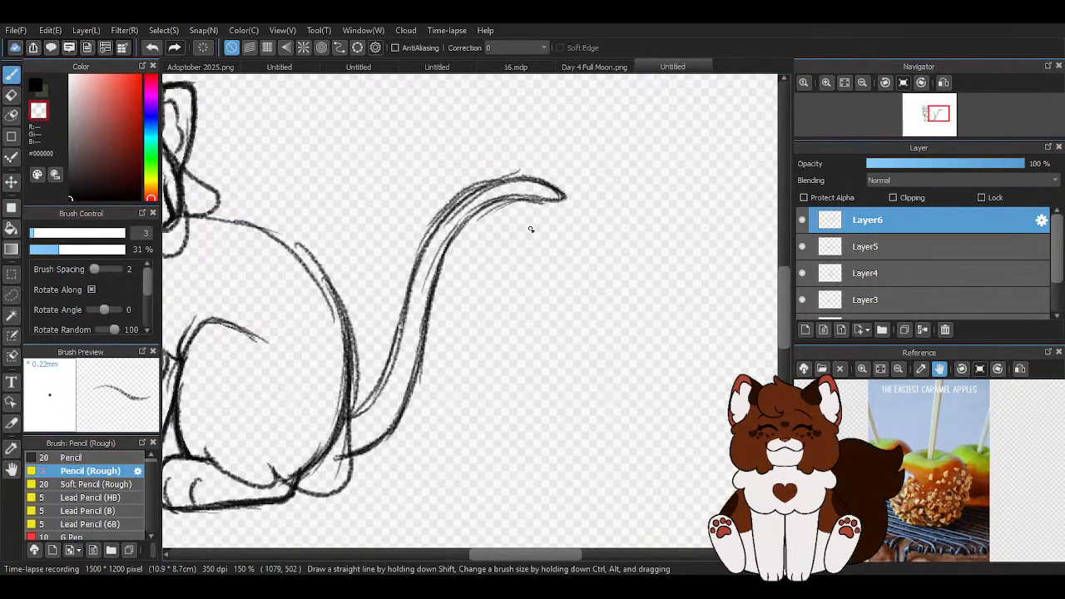
{"action": "scroll", "coordinate": [455, 251], "scroll_direction": "up", "scroll_amount": 2}
{"action": "mouse_move", "coordinate": [397, 325]}
{"action": "left_mouse_down"}
{"action": "mouse_move", "coordinate": [455, 203]}
{"action": "mouse_move", "coordinate": [434, 228]}
{"action": "mouse_move", "coordinate": [499, 155]}
{"action": "mouse_move", "coordinate": [493, 143]}
{"action": "mouse_move", "coordinate": [563, 118]}
{"action": "mouse_move", "coordinate": [539, 118]}
{"action": "mouse_move", "coordinate": [529, 136]}
{"action": "mouse_move", "coordinate": [643, 137]}
{"action": "mouse_move", "coordinate": [609, 138]}
{"action": "mouse_move", "coordinate": [527, 174]}
{"action": "mouse_move", "coordinate": [602, 158]}
{"action": "mouse_move", "coordinate": [504, 185]}
{"action": "mouse_move", "coordinate": [571, 154]}
{"action": "left_mouse_up"}
{"action": "mouse_move", "coordinate": [375, 236]}
{"action": "left_mouse_down"}
{"action": "mouse_move", "coordinate": [391, 208]}
{"action": "mouse_move", "coordinate": [515, 94]}
{"action": "mouse_move", "coordinate": [571, 91]}
{"action": "mouse_move", "coordinate": [554, 92]}
{"action": "left_mouse_up"}
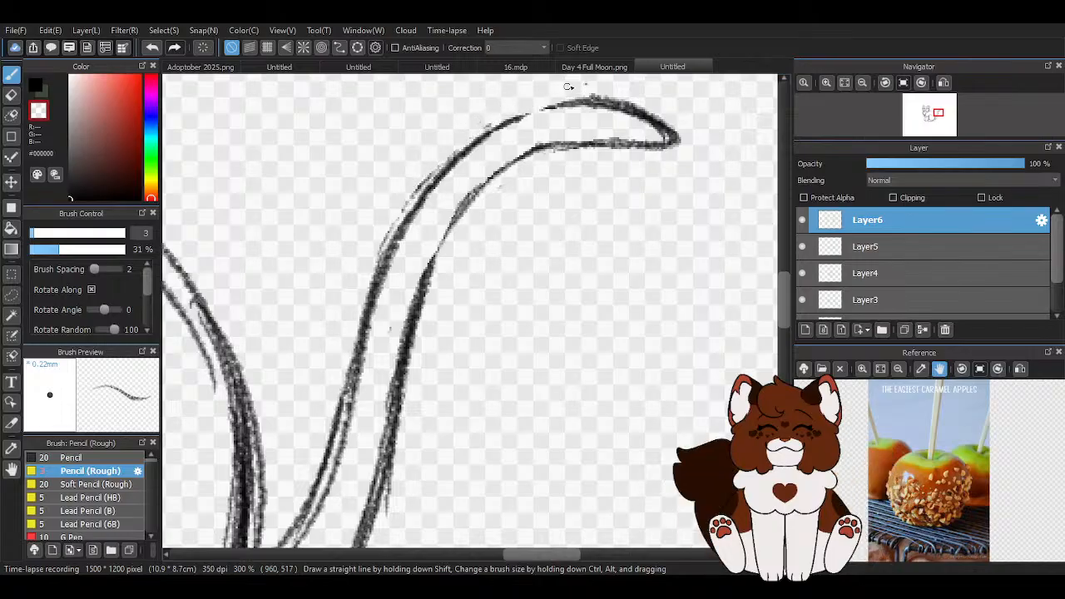
{"action": "scroll", "coordinate": [494, 238], "scroll_direction": "down", "scroll_amount": 2}
Switch back to black and redraw the inner and outer edges of the tail's upper bend
{"action": "left_click", "coordinate": [35, 85]}
{"action": "scroll", "coordinate": [519, 191], "scroll_direction": "up", "scroll_amount": 2}
{"action": "mouse_move", "coordinate": [540, 190]}
{"action": "left_mouse_down"}
{"action": "mouse_move", "coordinate": [451, 248]}
{"action": "mouse_move", "coordinate": [404, 313]}
{"action": "left_mouse_up"}
{"action": "mouse_move", "coordinate": [396, 235]}
{"action": "left_mouse_down"}
{"action": "mouse_move", "coordinate": [455, 180]}
{"action": "mouse_move", "coordinate": [575, 143]}
{"action": "left_mouse_up"}
{"action": "scroll", "coordinate": [594, 162], "scroll_direction": "down", "scroll_amount": 1}
{"action": "scroll", "coordinate": [601, 166], "scroll_direction": "down", "scroll_amount": 2}
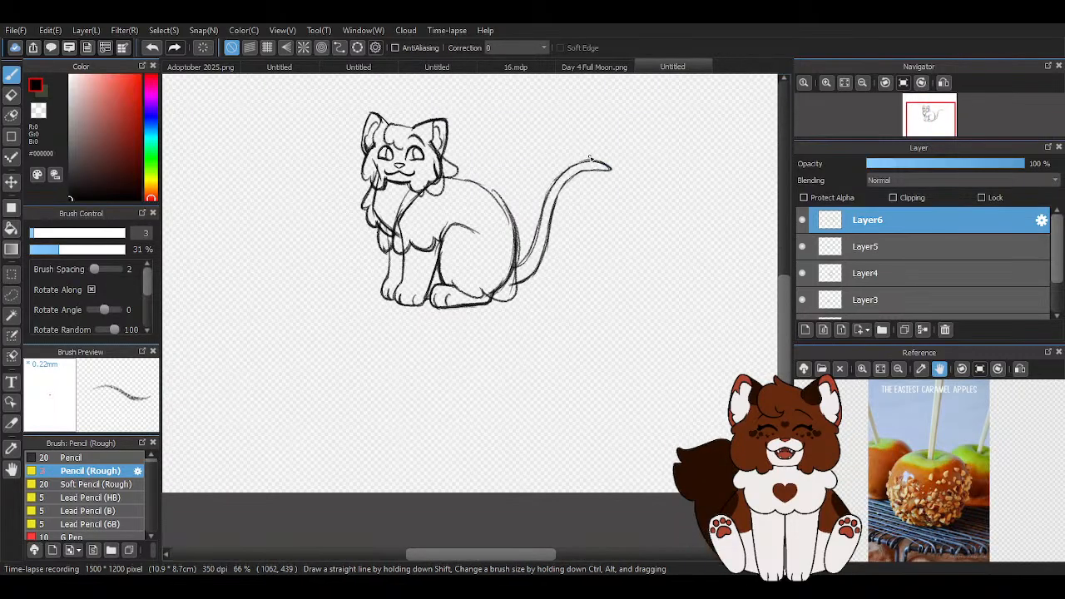
Add a new layer above Layer6 and set the eraser size to 21
{"action": "scroll", "coordinate": [387, 135], "scroll_direction": "down", "scroll_amount": 2}
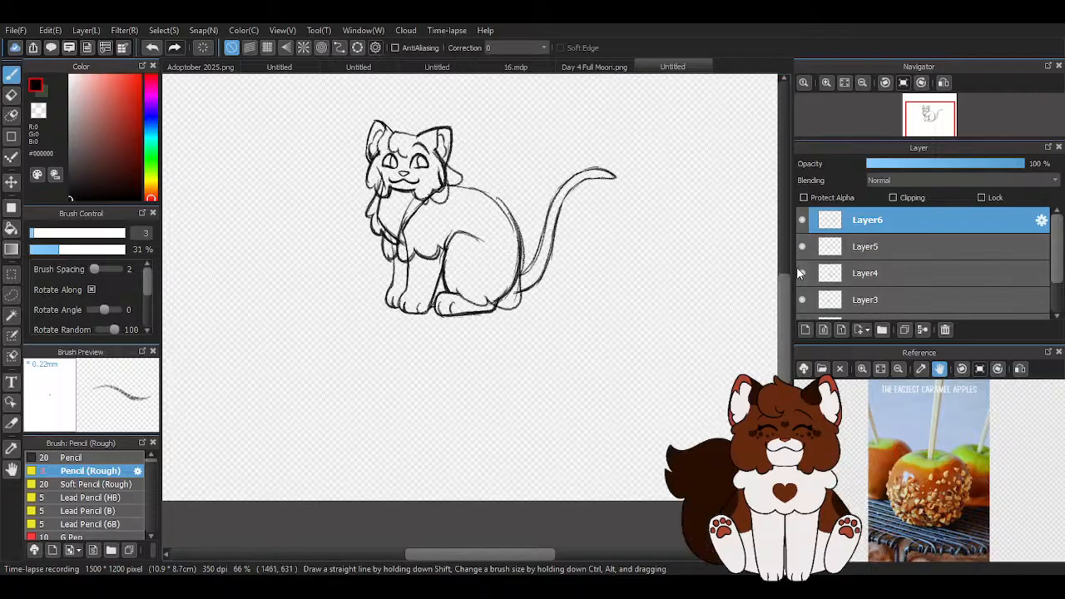
{"action": "scroll", "coordinate": [421, 142], "scroll_direction": "up", "scroll_amount": 2}
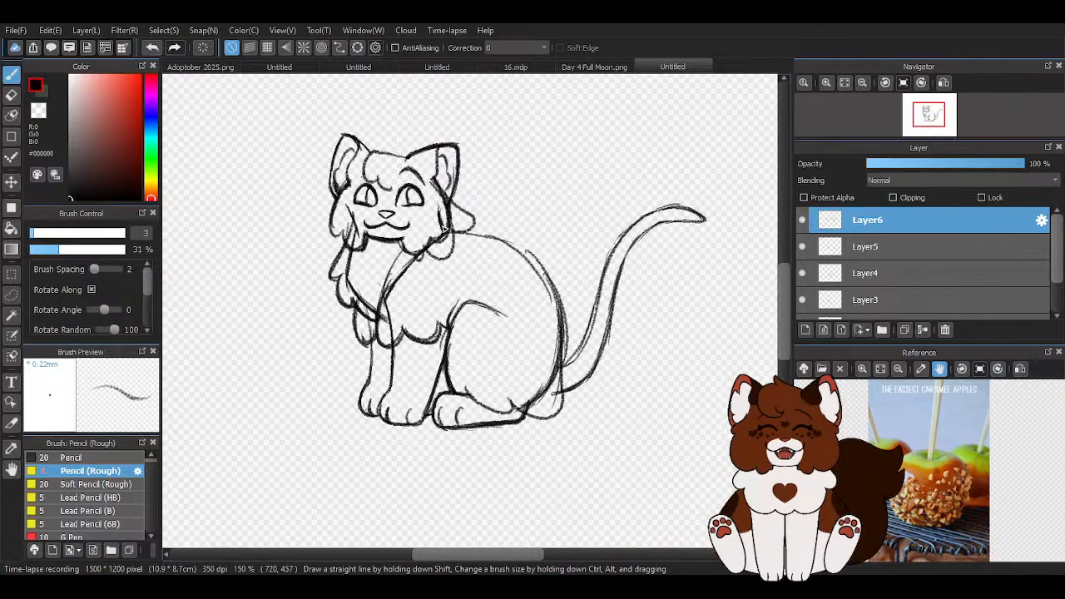
{"action": "key", "text": "e"}
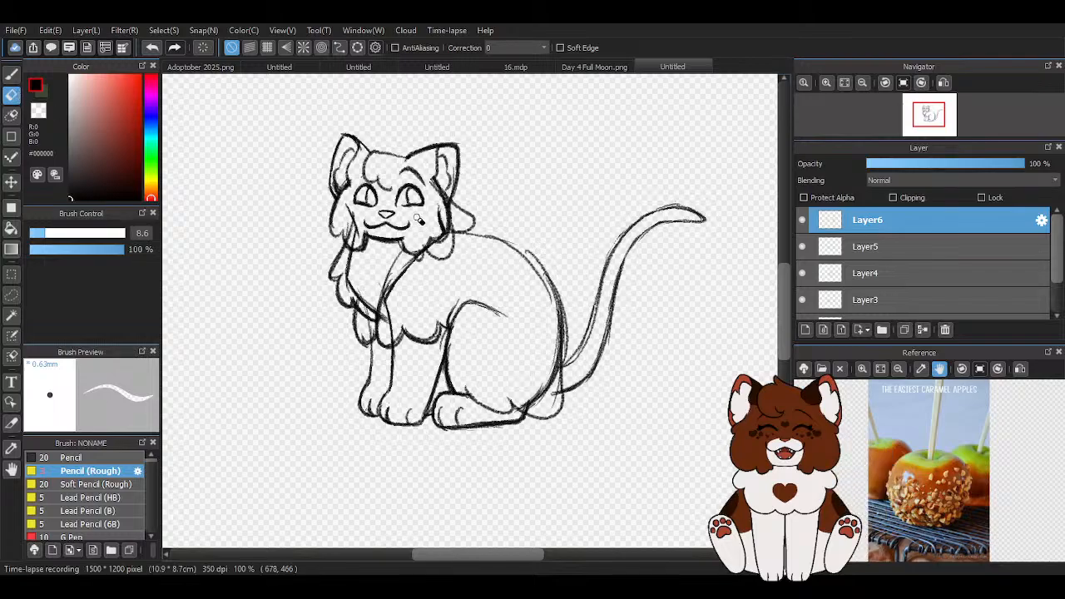
{"action": "scroll", "coordinate": [499, 261], "scroll_direction": "up", "scroll_amount": 1}
{"action": "scroll", "coordinate": [553, 291], "scroll_direction": "down", "scroll_amount": 1}
{"action": "left_click", "coordinate": [805, 329]}
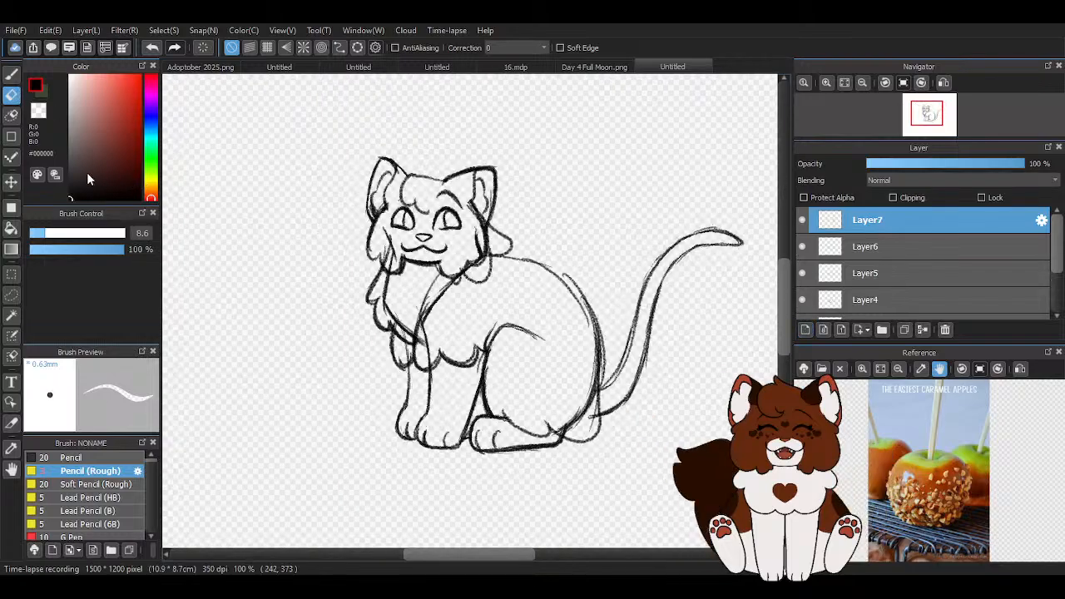
{"action": "left_click", "coordinate": [82, 234]}
{"action": "left_click_drag", "start_coordinate": [83, 234], "coordinate": [72, 238]}
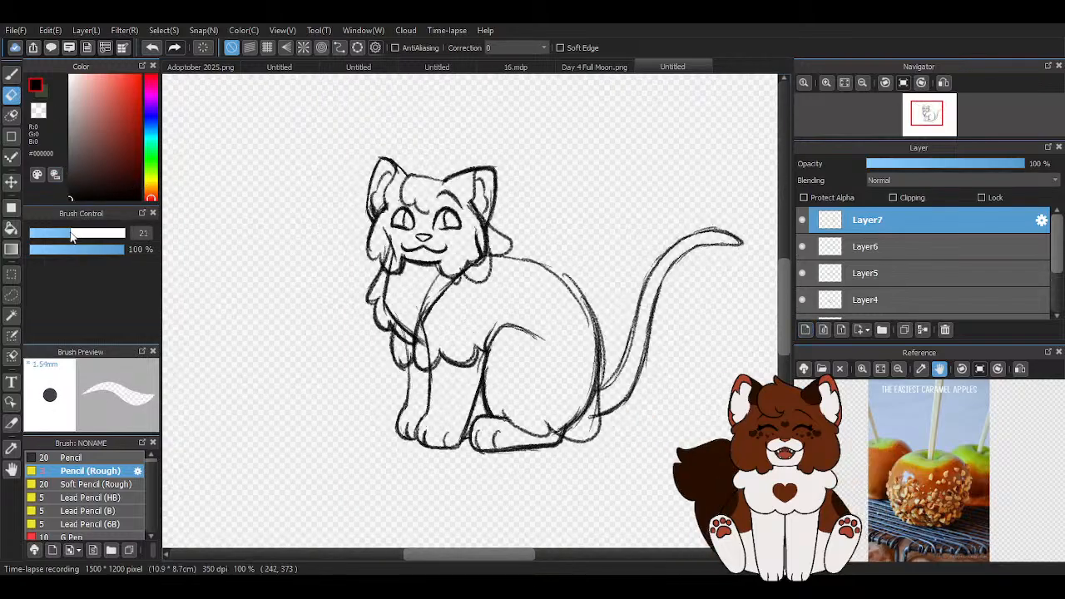
Hide Layer6 to examine the cat without its neck fur and tail, and show the layer again
{"action": "left_click", "coordinate": [802, 247]}
{"action": "left_click", "coordinate": [803, 247]}
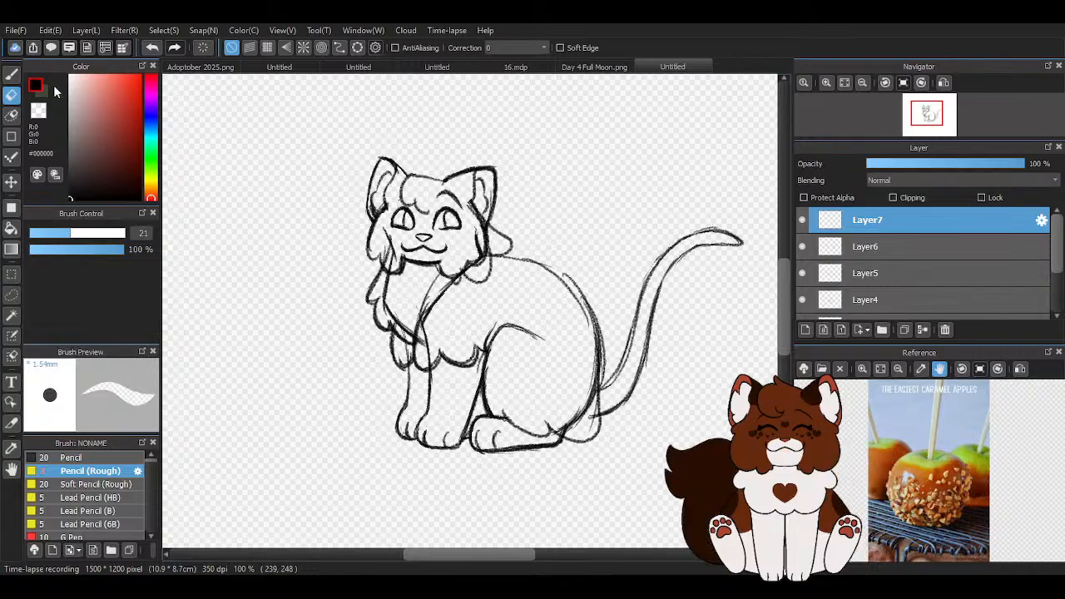
{"action": "left_click", "coordinate": [803, 247]}
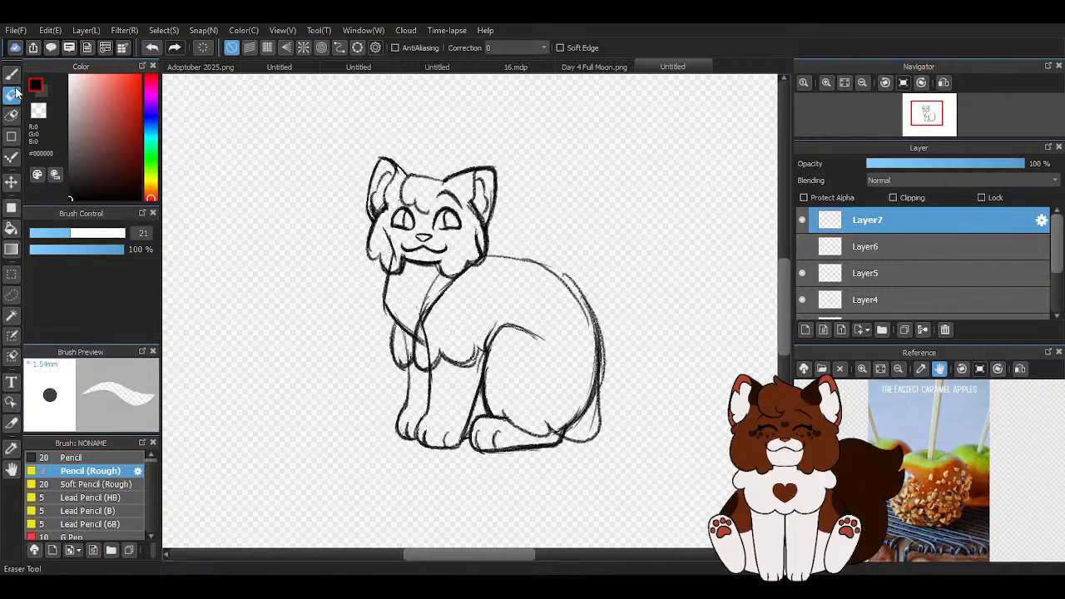
{"action": "key", "text": "b"}
{"action": "scroll", "coordinate": [496, 206], "scroll_direction": "up", "scroll_amount": 2}
{"action": "scroll", "coordinate": [491, 229], "scroll_direction": "up", "scroll_amount": 1}
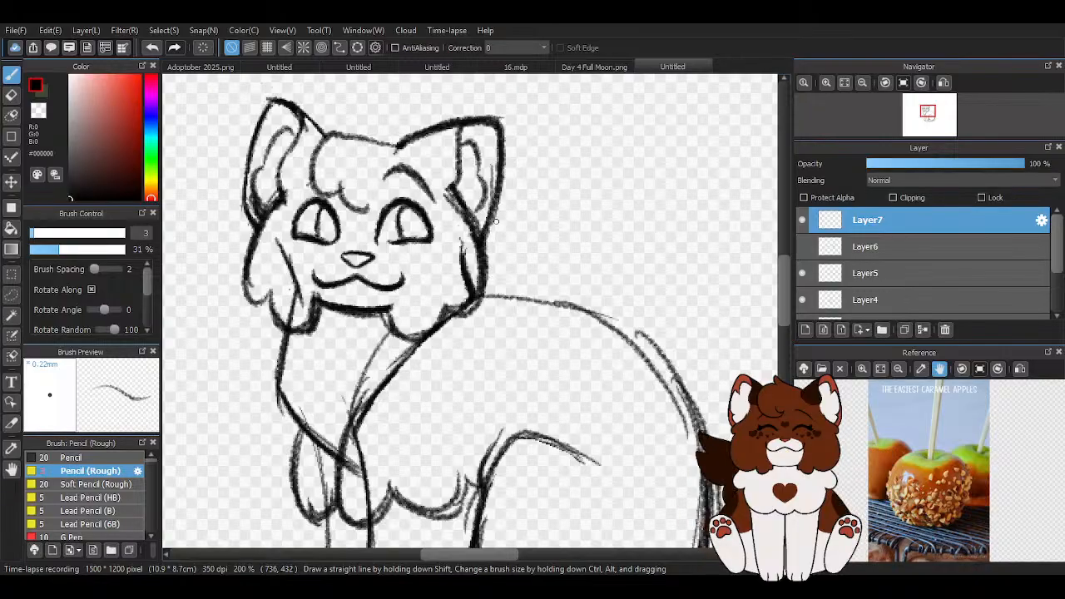
{"action": "scroll", "coordinate": [496, 221], "scroll_direction": "down", "scroll_amount": 2}
{"action": "scroll", "coordinate": [496, 221], "scroll_direction": "down", "scroll_amount": 1}
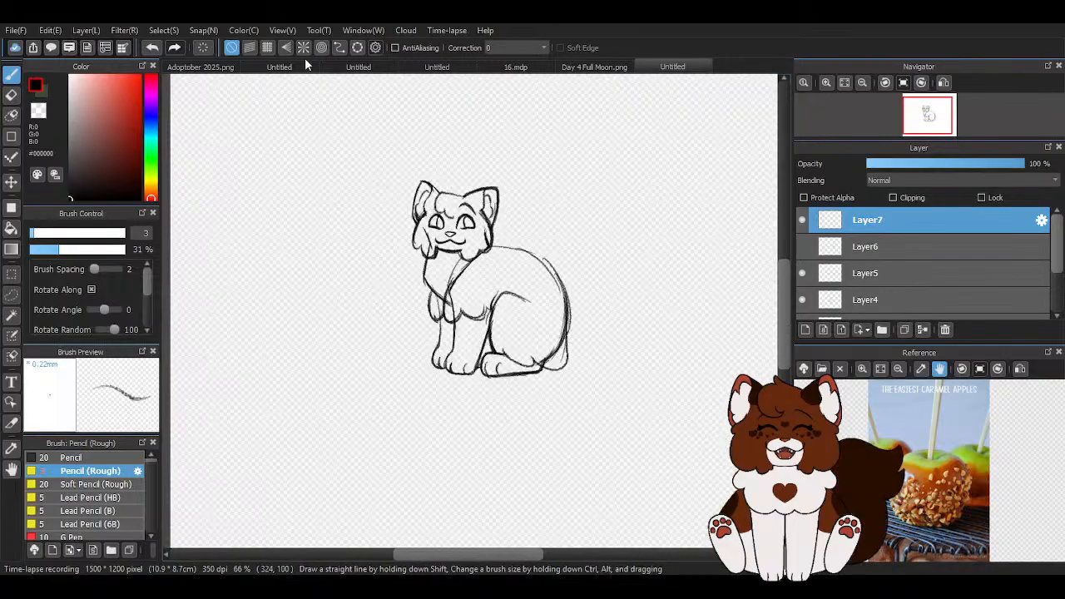
{"action": "left_click", "coordinate": [802, 247]}
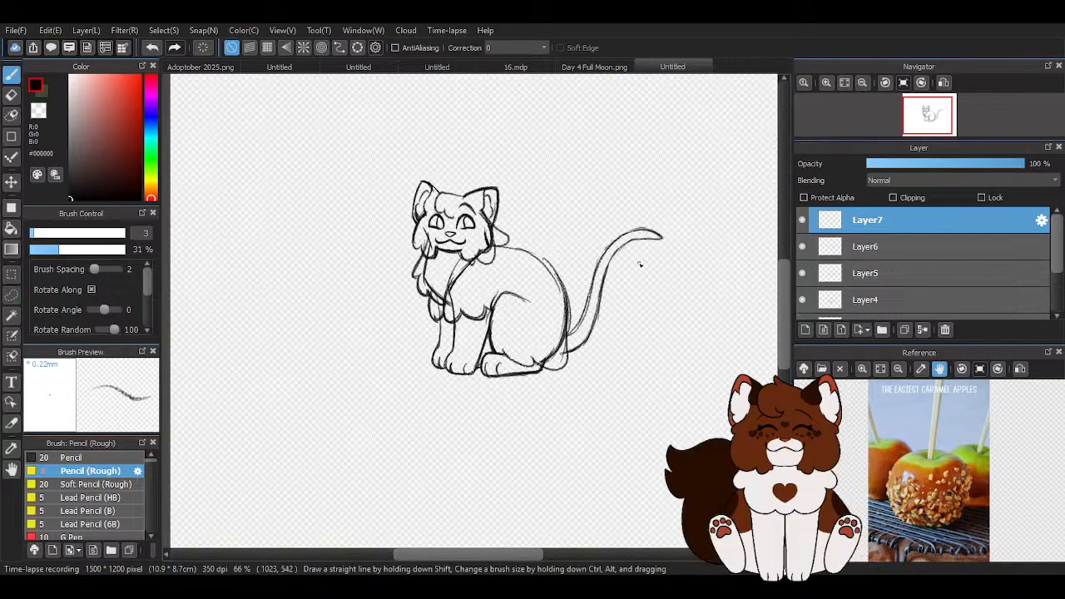
{"action": "scroll", "coordinate": [643, 260], "scroll_direction": "up", "scroll_amount": 4}
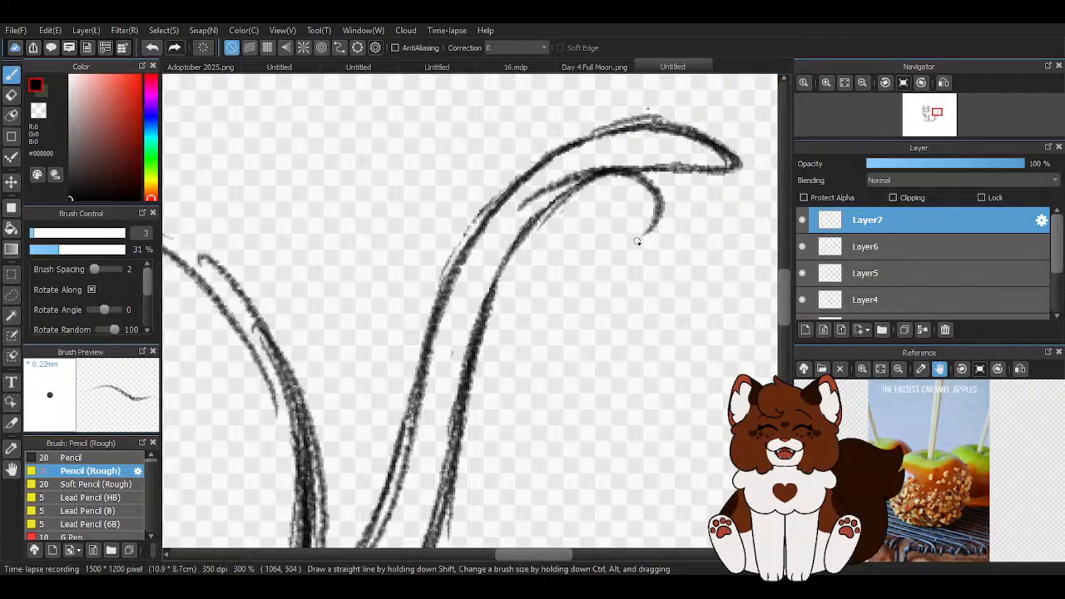
{"action": "left_click_drag", "start_coordinate": [649, 245], "coordinate": [529, 274]}
{"action": "mouse_move", "coordinate": [505, 157]}
{"action": "left_mouse_down"}
{"action": "mouse_move", "coordinate": [458, 150]}
{"action": "mouse_move", "coordinate": [450, 218]}
{"action": "mouse_move", "coordinate": [412, 240]}
{"action": "mouse_move", "coordinate": [404, 266]}
{"action": "mouse_move", "coordinate": [455, 265]}
{"action": "left_mouse_up"}
{"action": "mouse_move", "coordinate": [568, 268]}
{"action": "left_mouse_down"}
{"action": "mouse_move", "coordinate": [546, 343]}
{"action": "mouse_move", "coordinate": [491, 292]}
{"action": "mouse_move", "coordinate": [492, 271]}
{"action": "mouse_move", "coordinate": [543, 341]}
{"action": "mouse_move", "coordinate": [524, 330]}
{"action": "mouse_move", "coordinate": [583, 301]}
{"action": "mouse_move", "coordinate": [587, 273]}
{"action": "mouse_move", "coordinate": [644, 242]}
{"action": "mouse_move", "coordinate": [622, 260]}
{"action": "mouse_move", "coordinate": [660, 211]}
{"action": "mouse_move", "coordinate": [622, 160]}
{"action": "mouse_move", "coordinate": [503, 225]}
{"action": "left_mouse_up"}
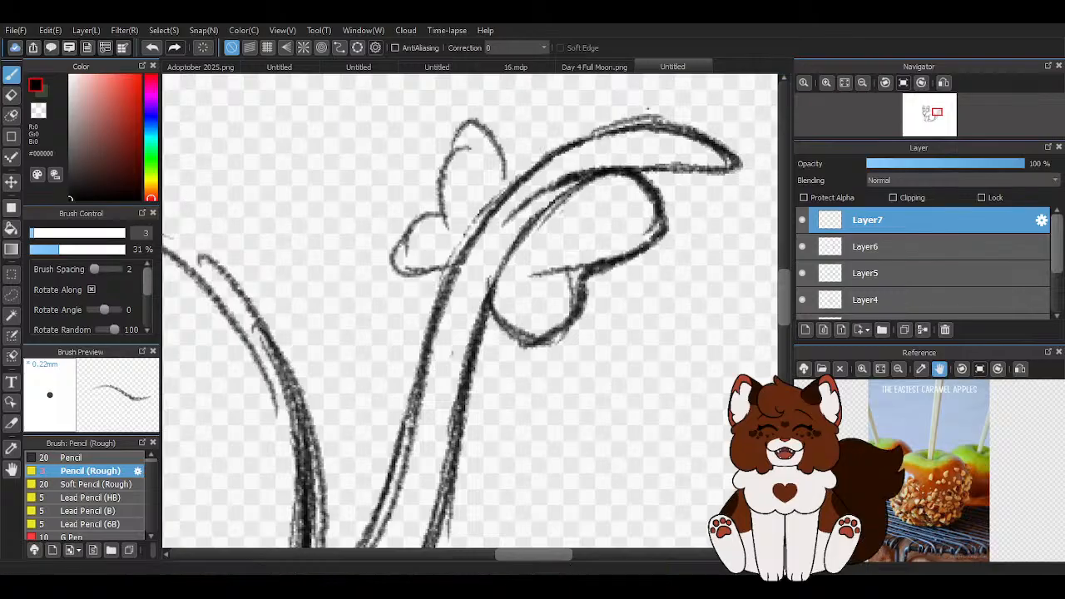
{"action": "left_click", "coordinate": [12, 95]}
{"action": "mouse_move", "coordinate": [393, 236]}
{"action": "left_mouse_down"}
{"action": "mouse_move", "coordinate": [419, 271]}
{"action": "mouse_move", "coordinate": [537, 331]}
{"action": "left_mouse_up"}
{"action": "left_click_drag", "start_coordinate": [445, 224], "coordinate": [420, 194]}
{"action": "mouse_move", "coordinate": [560, 332]}
{"action": "left_mouse_down"}
{"action": "mouse_move", "coordinate": [641, 224]}
{"action": "mouse_move", "coordinate": [599, 179]}
{"action": "left_mouse_up"}
{"action": "mouse_move", "coordinate": [449, 170]}
{"action": "left_mouse_down"}
{"action": "mouse_move", "coordinate": [503, 109]}
{"action": "mouse_move", "coordinate": [506, 211]}
{"action": "left_mouse_up"}
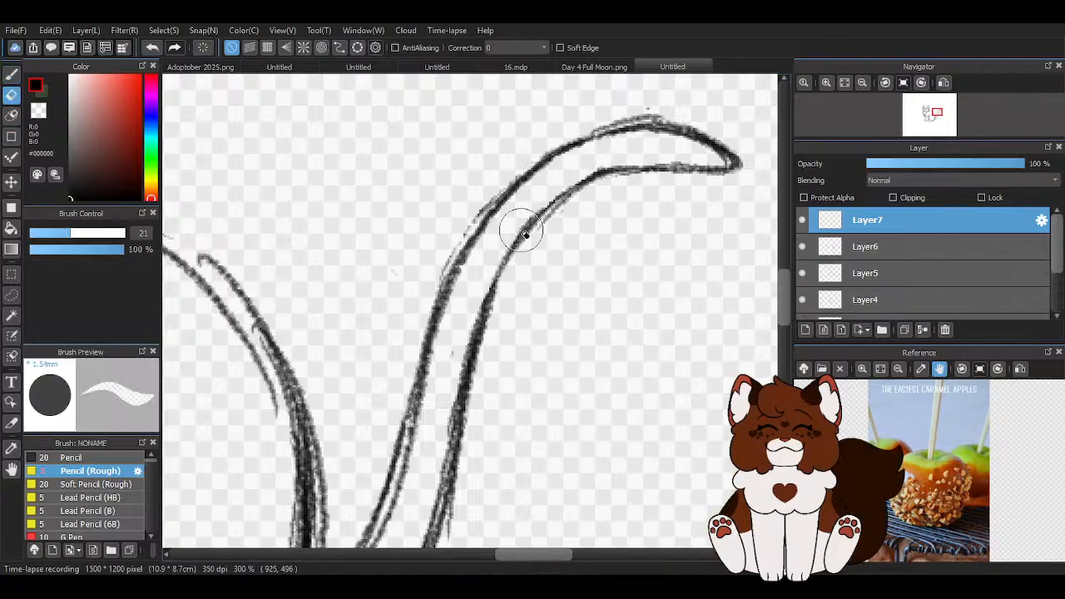
{"action": "scroll", "coordinate": [482, 361], "scroll_direction": "down", "scroll_amount": 2}
{"action": "left_click", "coordinate": [12, 74]}
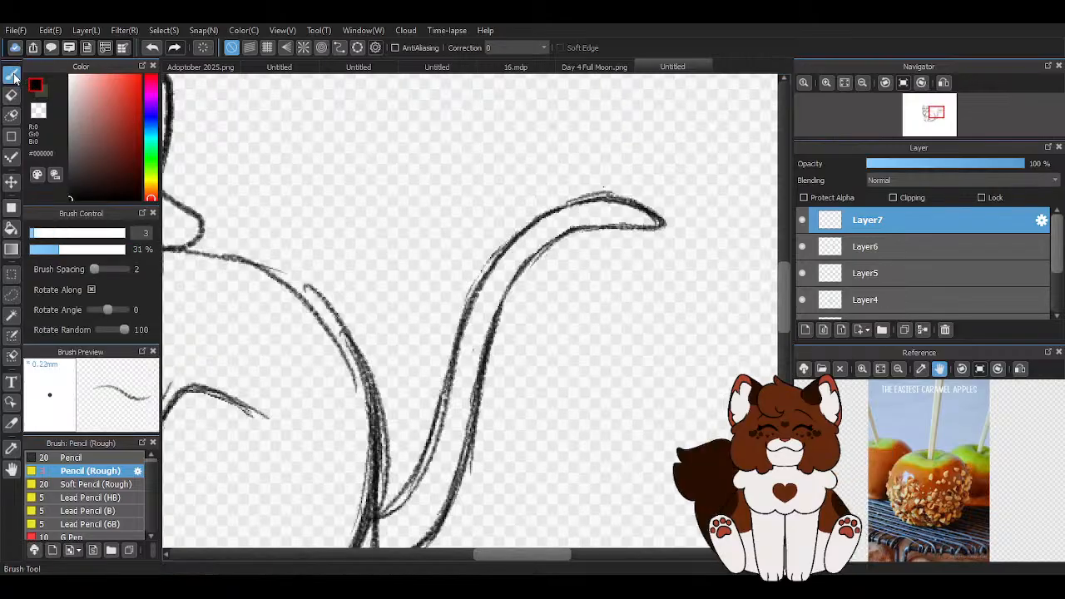
{"action": "scroll", "coordinate": [500, 267], "scroll_direction": "up", "scroll_amount": 3}
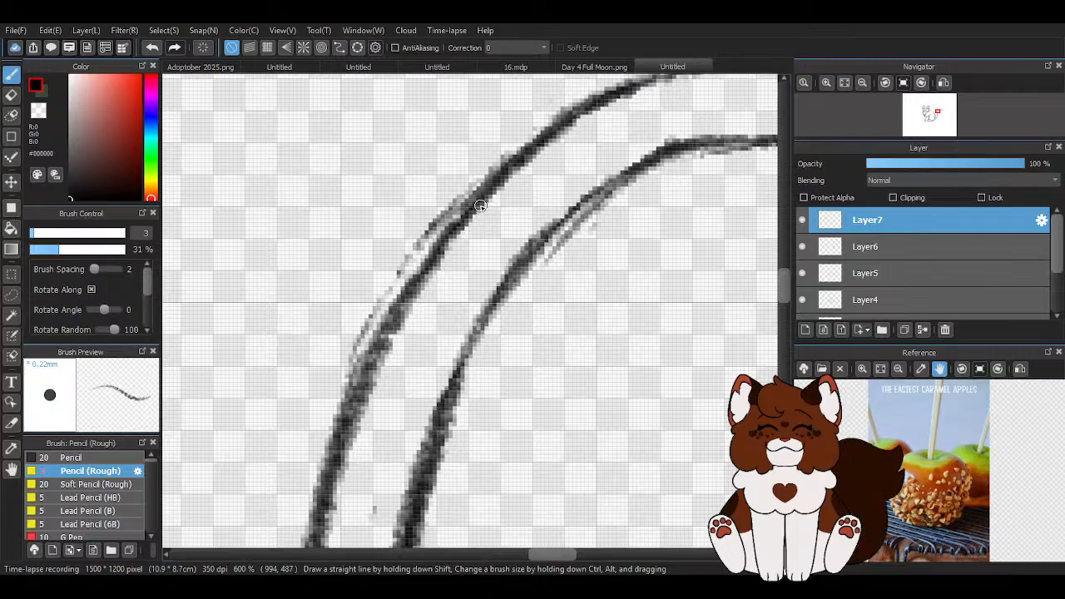
{"action": "left_click_drag", "start_coordinate": [466, 207], "coordinate": [535, 253]}
{"action": "mouse_move", "coordinate": [485, 220]}
{"action": "left_mouse_down"}
{"action": "mouse_move", "coordinate": [491, 254]}
{"action": "mouse_move", "coordinate": [519, 266]}
{"action": "left_mouse_up"}
{"action": "mouse_move", "coordinate": [458, 208]}
{"action": "left_mouse_down"}
{"action": "mouse_move", "coordinate": [404, 278]}
{"action": "mouse_move", "coordinate": [455, 286]}
{"action": "left_mouse_up"}
{"action": "mouse_move", "coordinate": [470, 246]}
{"action": "left_mouse_down"}
{"action": "mouse_move", "coordinate": [478, 260]}
{"action": "mouse_move", "coordinate": [468, 312]}
{"action": "left_mouse_up"}
{"action": "mouse_move", "coordinate": [416, 287]}
{"action": "left_mouse_down"}
{"action": "mouse_move", "coordinate": [515, 296]}
{"action": "mouse_move", "coordinate": [502, 314]}
{"action": "mouse_move", "coordinate": [401, 270]}
{"action": "mouse_move", "coordinate": [471, 309]}
{"action": "mouse_move", "coordinate": [435, 271]}
{"action": "left_mouse_up"}
{"action": "key", "text": "e"}
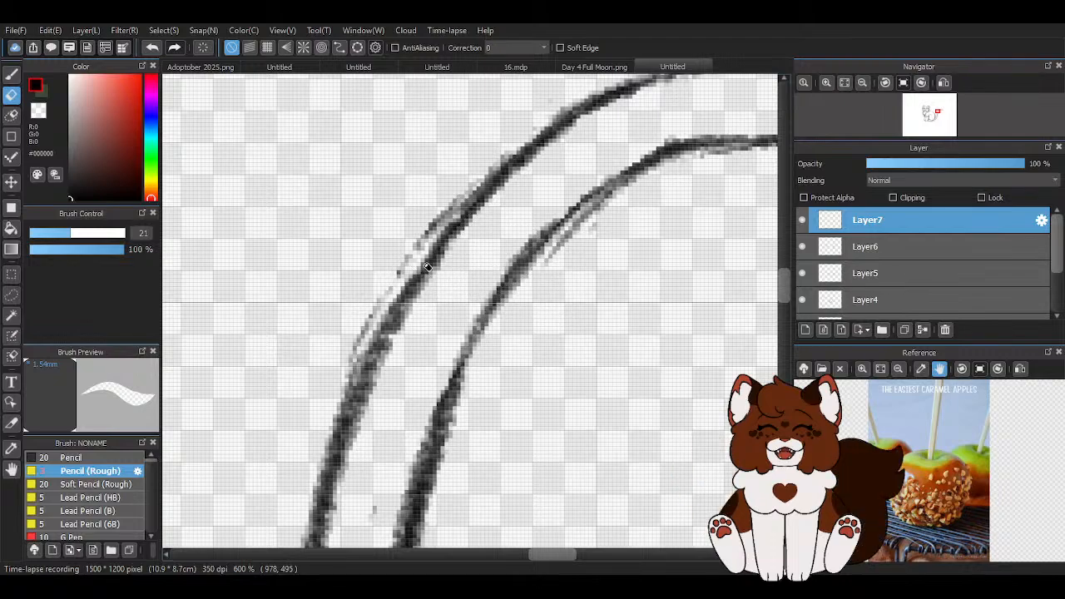
Sketch a rounded black bow knot across the tail's upper bend with the Pencil (Rough) brush on Layer7
{"action": "left_click", "coordinate": [12, 73]}
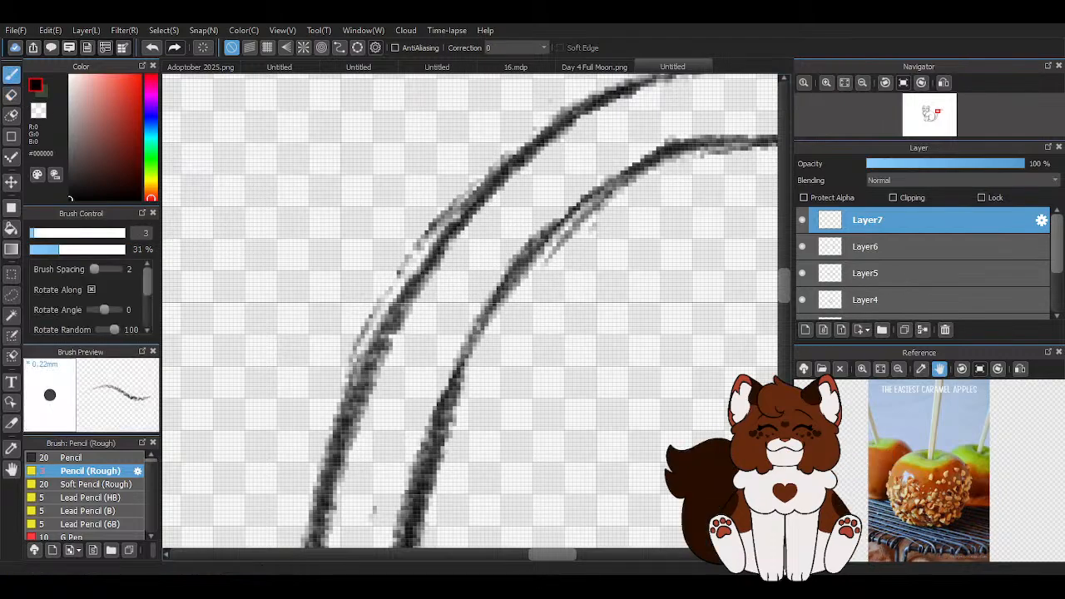
{"action": "mouse_move", "coordinate": [449, 201]}
{"action": "left_mouse_down"}
{"action": "mouse_move", "coordinate": [481, 231]}
{"action": "mouse_move", "coordinate": [518, 280]}
{"action": "left_mouse_up"}
{"action": "mouse_move", "coordinate": [430, 228]}
{"action": "left_mouse_down"}
{"action": "mouse_move", "coordinate": [412, 270]}
{"action": "mouse_move", "coordinate": [466, 329]}
{"action": "mouse_move", "coordinate": [520, 295]}
{"action": "mouse_move", "coordinate": [532, 258]}
{"action": "left_mouse_up"}
{"action": "scroll", "coordinate": [636, 252], "scroll_direction": "down", "scroll_amount": 2}
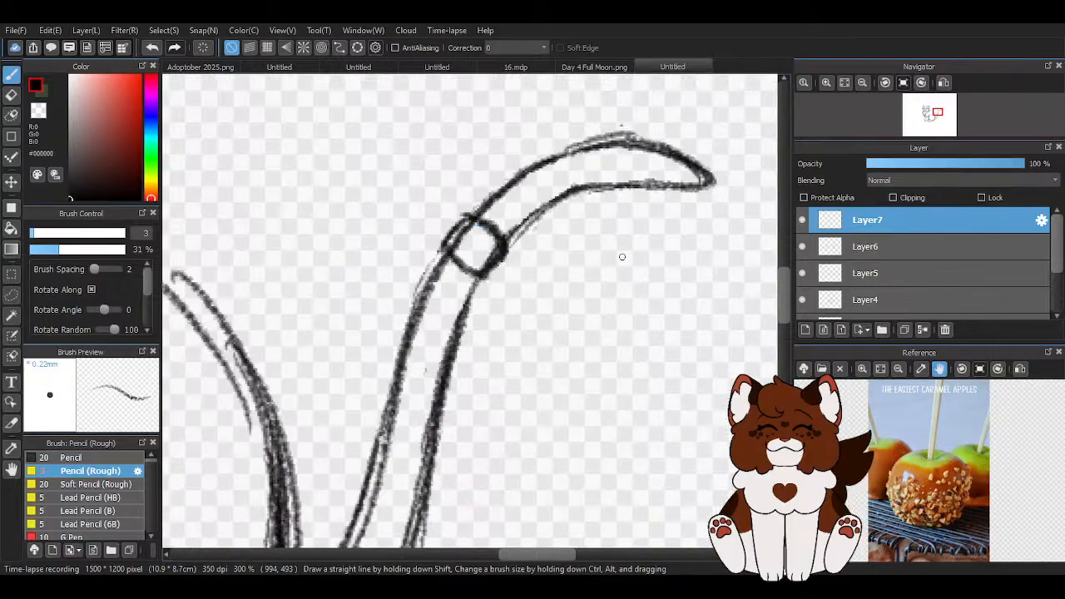
Sketch a bow loop with fold creases on each side of the knot at the tail's upper bend
{"action": "scroll", "coordinate": [576, 235], "scroll_direction": "up", "scroll_amount": 1}
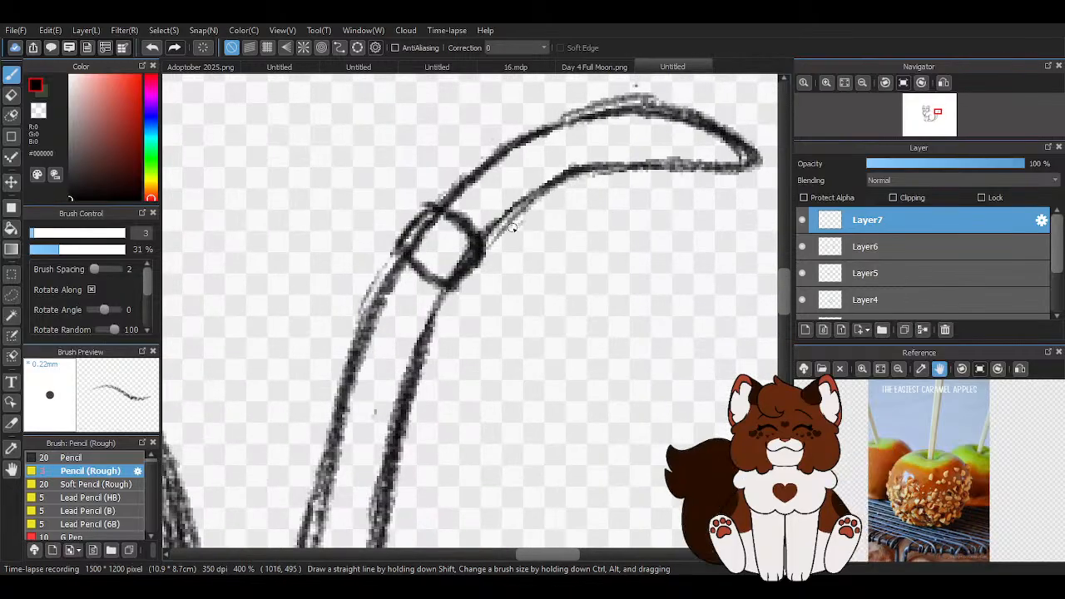
{"action": "left_click_drag", "start_coordinate": [495, 231], "coordinate": [658, 207]}
{"action": "mouse_move", "coordinate": [640, 214]}
{"action": "left_mouse_down"}
{"action": "mouse_move", "coordinate": [583, 288]}
{"action": "mouse_move", "coordinate": [587, 305]}
{"action": "mouse_move", "coordinate": [484, 275]}
{"action": "left_mouse_up"}
{"action": "left_click_drag", "start_coordinate": [549, 287], "coordinate": [482, 274]}
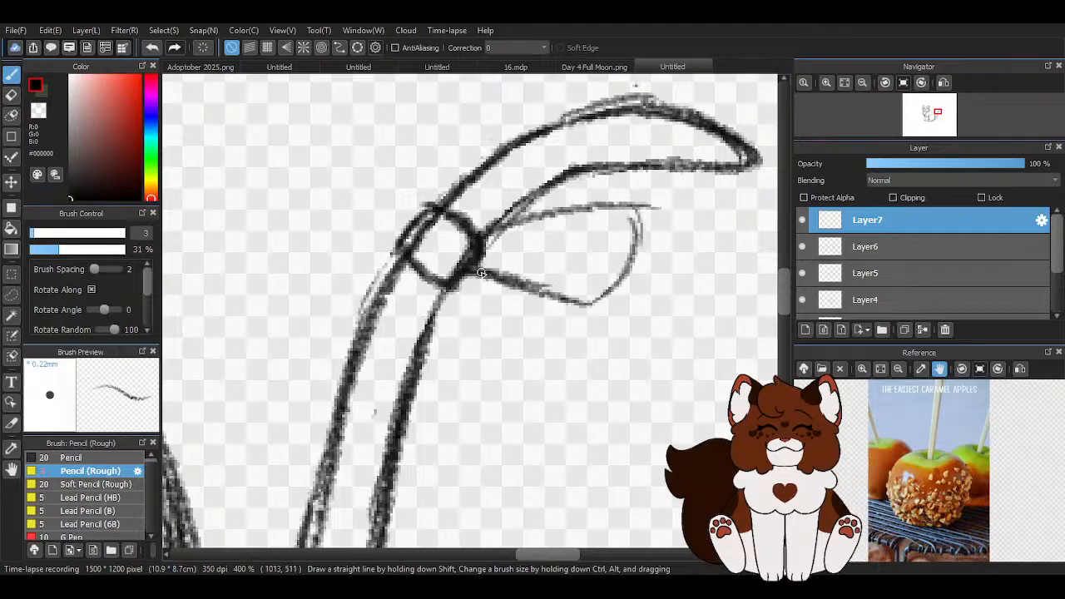
{"action": "mouse_move", "coordinate": [541, 293]}
{"action": "left_mouse_down"}
{"action": "mouse_move", "coordinate": [447, 284]}
{"action": "mouse_move", "coordinate": [613, 297]}
{"action": "mouse_move", "coordinate": [640, 211]}
{"action": "mouse_move", "coordinate": [491, 232]}
{"action": "mouse_move", "coordinate": [524, 247]}
{"action": "mouse_move", "coordinate": [520, 276]}
{"action": "left_mouse_up"}
{"action": "mouse_move", "coordinate": [431, 205]}
{"action": "left_mouse_down"}
{"action": "mouse_move", "coordinate": [399, 99]}
{"action": "mouse_move", "coordinate": [339, 136]}
{"action": "left_mouse_up"}
{"action": "mouse_move", "coordinate": [384, 100]}
{"action": "left_mouse_down"}
{"action": "mouse_move", "coordinate": [337, 143]}
{"action": "mouse_move", "coordinate": [404, 241]}
{"action": "left_mouse_up"}
{"action": "mouse_move", "coordinate": [352, 190]}
{"action": "left_mouse_down"}
{"action": "mouse_move", "coordinate": [403, 248]}
{"action": "mouse_move", "coordinate": [385, 158]}
{"action": "mouse_move", "coordinate": [408, 233]}
{"action": "left_mouse_up"}
Sketch two ribbon ends hanging from the knot, one on each side of the tail
{"action": "mouse_move", "coordinate": [476, 287]}
{"action": "left_mouse_down"}
{"action": "mouse_move", "coordinate": [435, 448]}
{"action": "mouse_move", "coordinate": [438, 368]}
{"action": "mouse_move", "coordinate": [451, 430]}
{"action": "mouse_move", "coordinate": [419, 378]}
{"action": "mouse_move", "coordinate": [442, 296]}
{"action": "mouse_move", "coordinate": [424, 422]}
{"action": "left_mouse_up"}
{"action": "left_click_drag", "start_coordinate": [439, 357], "coordinate": [425, 405]}
{"action": "mouse_move", "coordinate": [446, 285]}
{"action": "left_mouse_down"}
{"action": "mouse_move", "coordinate": [413, 410]}
{"action": "mouse_move", "coordinate": [454, 428]}
{"action": "left_mouse_up"}
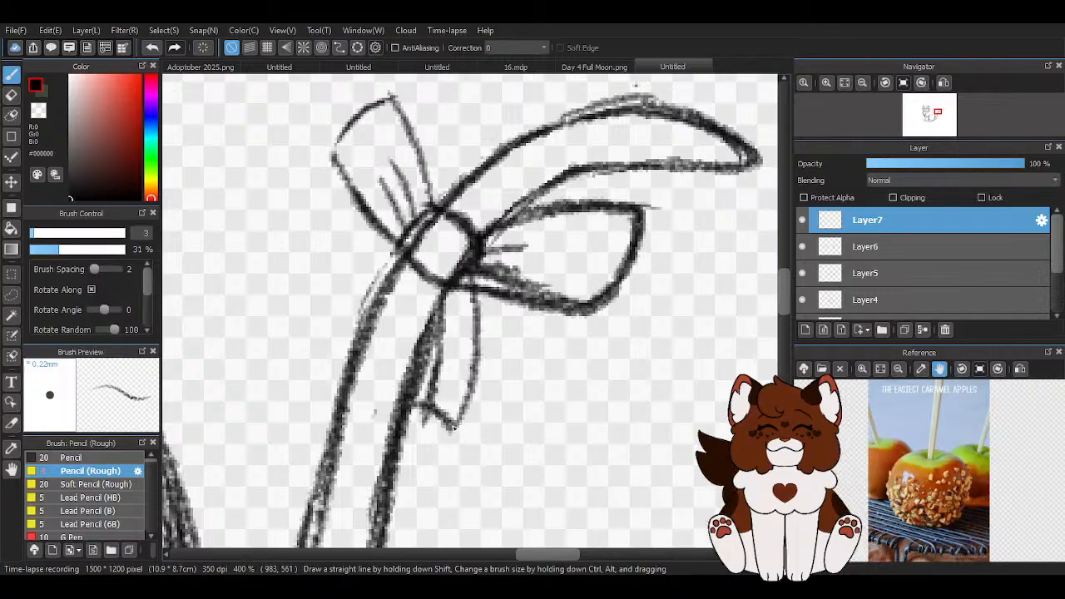
{"action": "left_click_drag", "start_coordinate": [389, 236], "coordinate": [315, 301]}
{"action": "mouse_move", "coordinate": [366, 249]}
{"action": "left_mouse_down"}
{"action": "mouse_move", "coordinate": [303, 366]}
{"action": "mouse_move", "coordinate": [298, 346]}
{"action": "mouse_move", "coordinate": [341, 371]}
{"action": "left_mouse_up"}
{"action": "left_click_drag", "start_coordinate": [444, 285], "coordinate": [408, 402]}
{"action": "left_click_drag", "start_coordinate": [411, 403], "coordinate": [461, 417]}
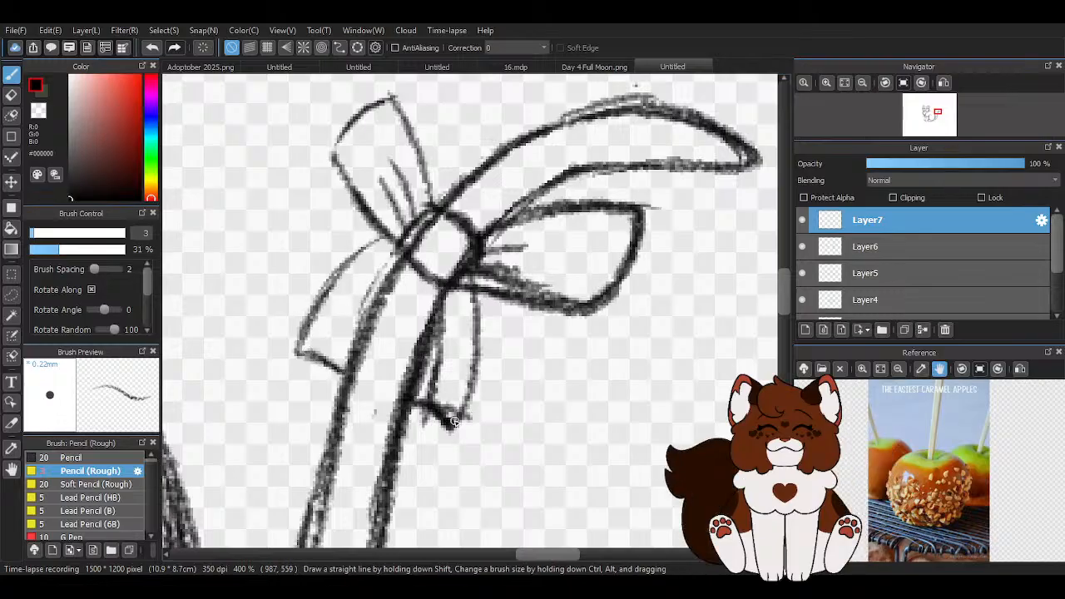
Darken and thicken the outlines of the ribbon ends below the knot
{"action": "left_click_drag", "start_coordinate": [478, 285], "coordinate": [456, 426]}
{"action": "left_click_drag", "start_coordinate": [446, 274], "coordinate": [420, 382]}
{"action": "mouse_move", "coordinate": [441, 301]}
{"action": "left_mouse_down"}
{"action": "mouse_move", "coordinate": [399, 407]}
{"action": "mouse_move", "coordinate": [468, 411]}
{"action": "left_mouse_up"}
{"action": "left_click_drag", "start_coordinate": [410, 394], "coordinate": [458, 427]}
{"action": "left_click_drag", "start_coordinate": [486, 281], "coordinate": [456, 426]}
{"action": "left_click_drag", "start_coordinate": [384, 233], "coordinate": [316, 310]}
{"action": "mouse_move", "coordinate": [358, 256]}
{"action": "left_mouse_down"}
{"action": "mouse_move", "coordinate": [300, 357]}
{"action": "mouse_move", "coordinate": [375, 278]}
{"action": "mouse_move", "coordinate": [355, 371]}
{"action": "left_mouse_up"}
Reinforce the outlines and creases of the bow loops on the tail
{"action": "scroll", "coordinate": [516, 239], "scroll_direction": "down", "scroll_amount": 4}
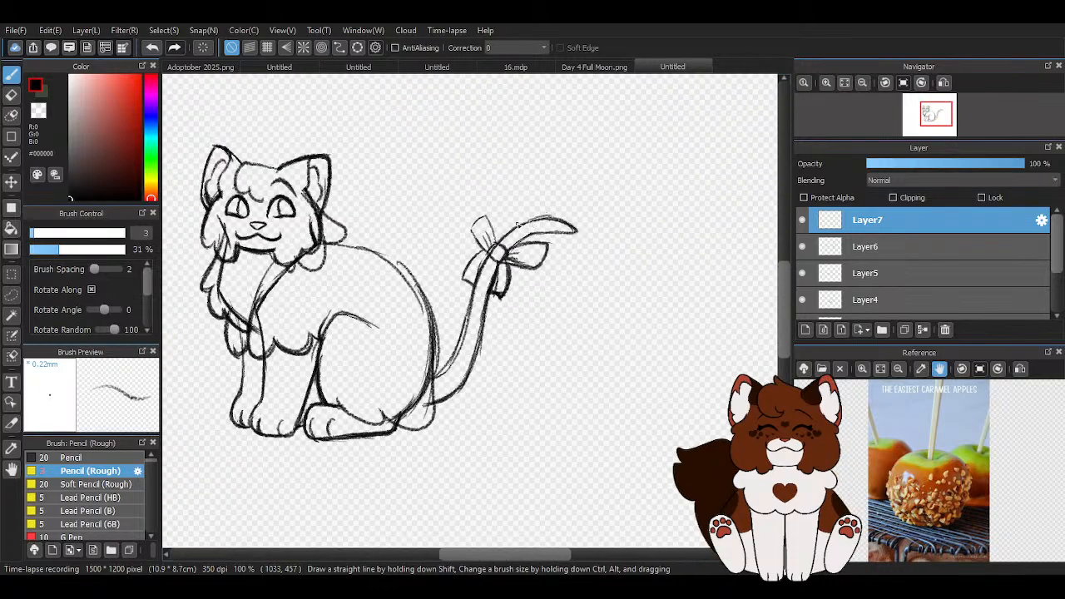
{"action": "scroll", "coordinate": [512, 216], "scroll_direction": "up", "scroll_amount": 3}
{"action": "mouse_move", "coordinate": [522, 206]}
{"action": "left_mouse_down"}
{"action": "mouse_move", "coordinate": [530, 273]}
{"action": "mouse_move", "coordinate": [540, 225]}
{"action": "mouse_move", "coordinate": [526, 259]}
{"action": "mouse_move", "coordinate": [491, 288]}
{"action": "mouse_move", "coordinate": [424, 268]}
{"action": "mouse_move", "coordinate": [492, 301]}
{"action": "mouse_move", "coordinate": [526, 213]}
{"action": "mouse_move", "coordinate": [532, 251]}
{"action": "mouse_move", "coordinate": [462, 223]}
{"action": "left_mouse_up"}
{"action": "mouse_move", "coordinate": [406, 198]}
{"action": "left_mouse_down"}
{"action": "mouse_move", "coordinate": [380, 125]}
{"action": "mouse_move", "coordinate": [325, 200]}
{"action": "mouse_move", "coordinate": [327, 182]}
{"action": "mouse_move", "coordinate": [368, 235]}
{"action": "left_mouse_up"}
{"action": "left_click_drag", "start_coordinate": [341, 191], "coordinate": [379, 241]}
Examine the whole cat with its tail bow, hiding Layer6 briefly and showing it again
{"action": "scroll", "coordinate": [509, 242], "scroll_direction": "down", "scroll_amount": 5}
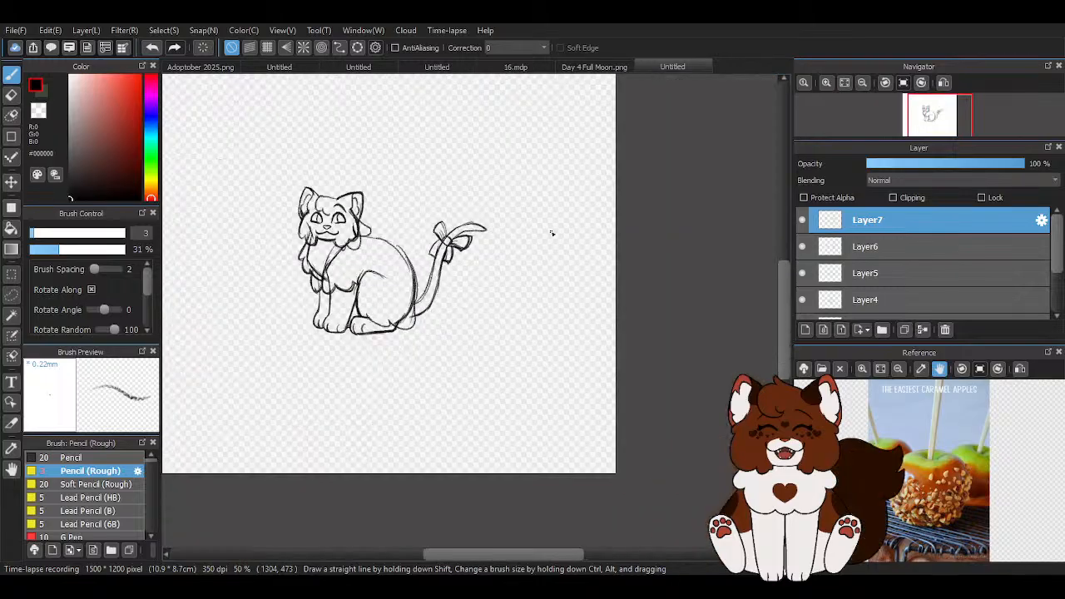
{"action": "scroll", "coordinate": [554, 235], "scroll_direction": "down", "scroll_amount": 1}
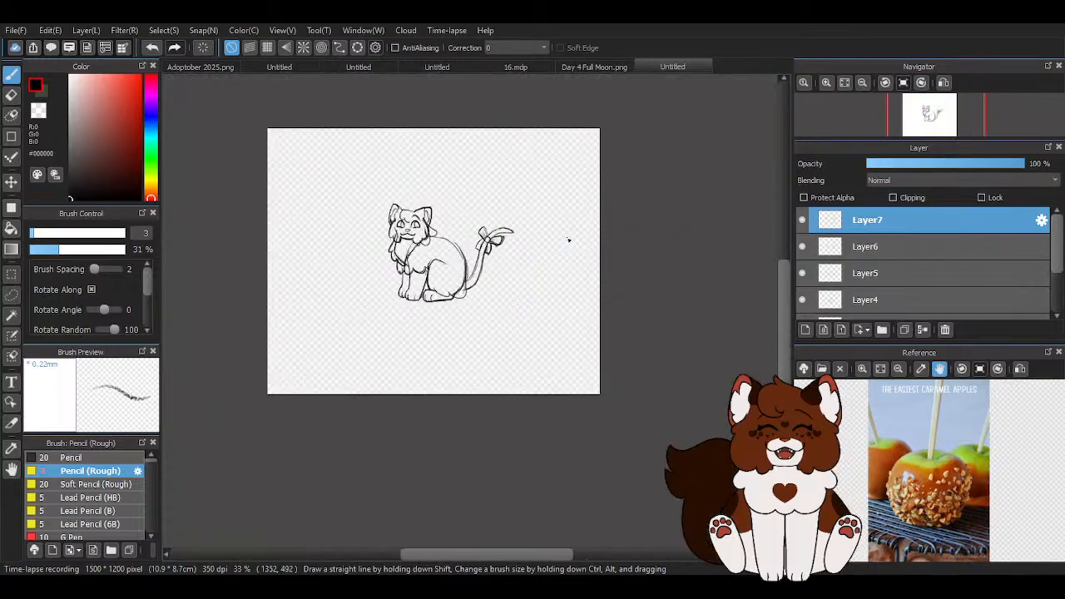
{"action": "scroll", "coordinate": [502, 240], "scroll_direction": "up", "scroll_amount": 2}
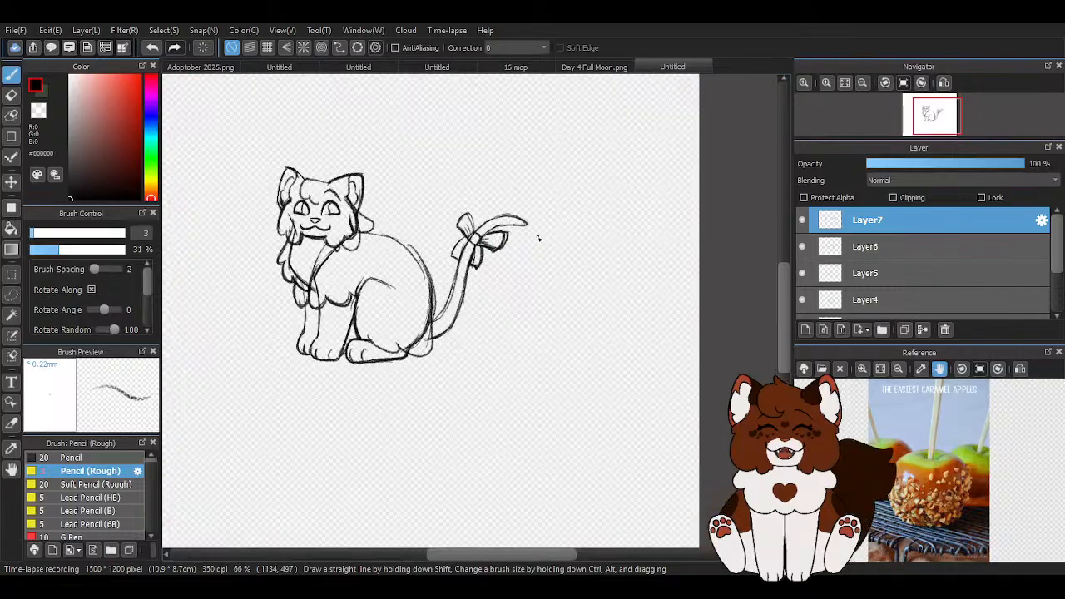
{"action": "scroll", "coordinate": [538, 238], "scroll_direction": "down", "scroll_amount": 1}
{"action": "scroll", "coordinate": [429, 239], "scroll_direction": "up", "scroll_amount": 3}
{"action": "scroll", "coordinate": [633, 264], "scroll_direction": "down", "scroll_amount": 2}
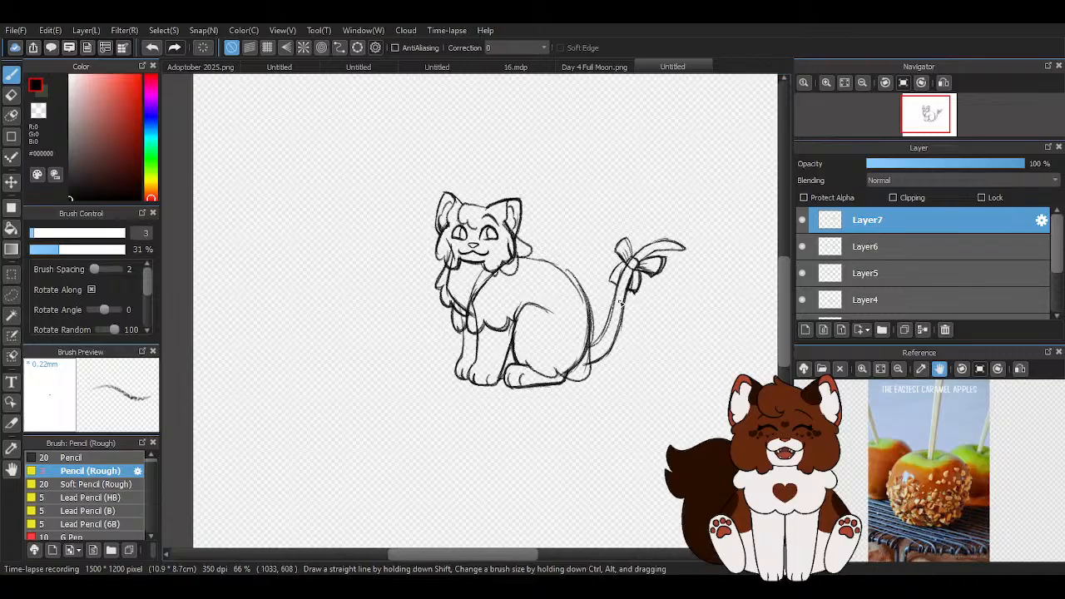
{"action": "scroll", "coordinate": [518, 254], "scroll_direction": "up", "scroll_amount": 1}
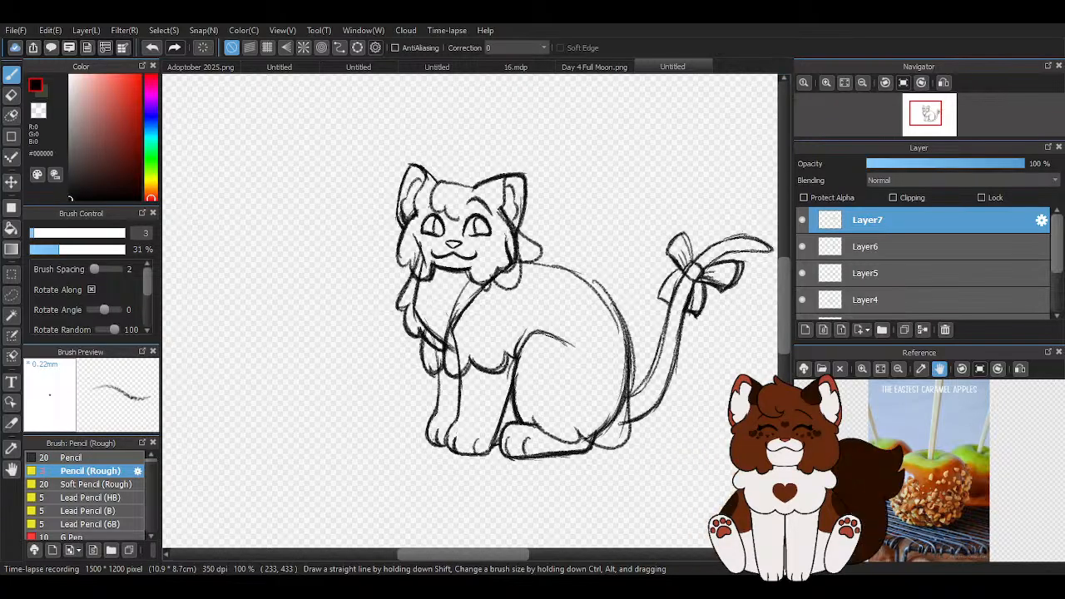
{"action": "left_click", "coordinate": [802, 246]}
{"action": "left_click", "coordinate": [802, 247]}
Select Layer1 and sketch a curved face-marking edge from the outer corner of the cat's right-hand eye down to the mouth
{"action": "scroll", "coordinate": [857, 283], "scroll_direction": "down", "scroll_amount": 3}
{"action": "left_click", "coordinate": [857, 282]}
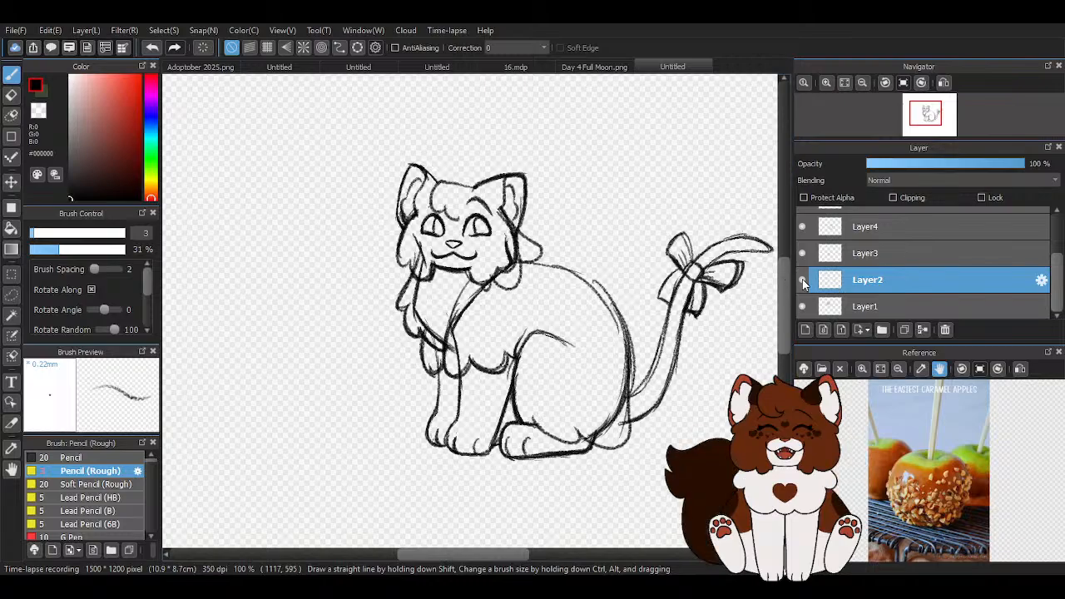
{"action": "left_click", "coordinate": [905, 305]}
{"action": "scroll", "coordinate": [492, 239], "scroll_direction": "up", "scroll_amount": 2}
{"action": "scroll", "coordinate": [492, 239], "scroll_direction": "up", "scroll_amount": 3}
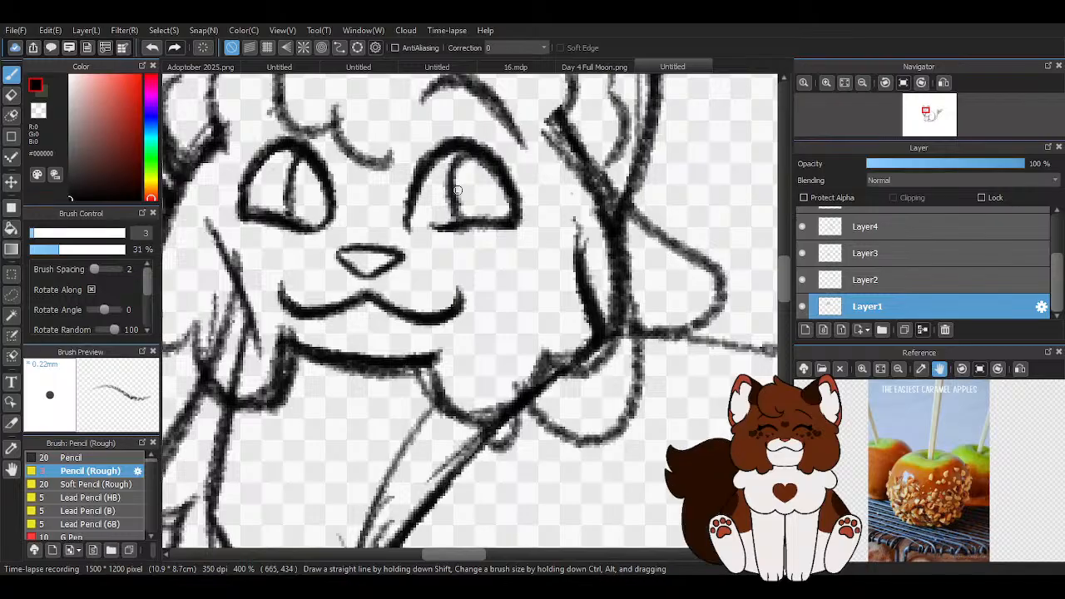
{"action": "scroll", "coordinate": [508, 184], "scroll_direction": "down", "scroll_amount": 1}
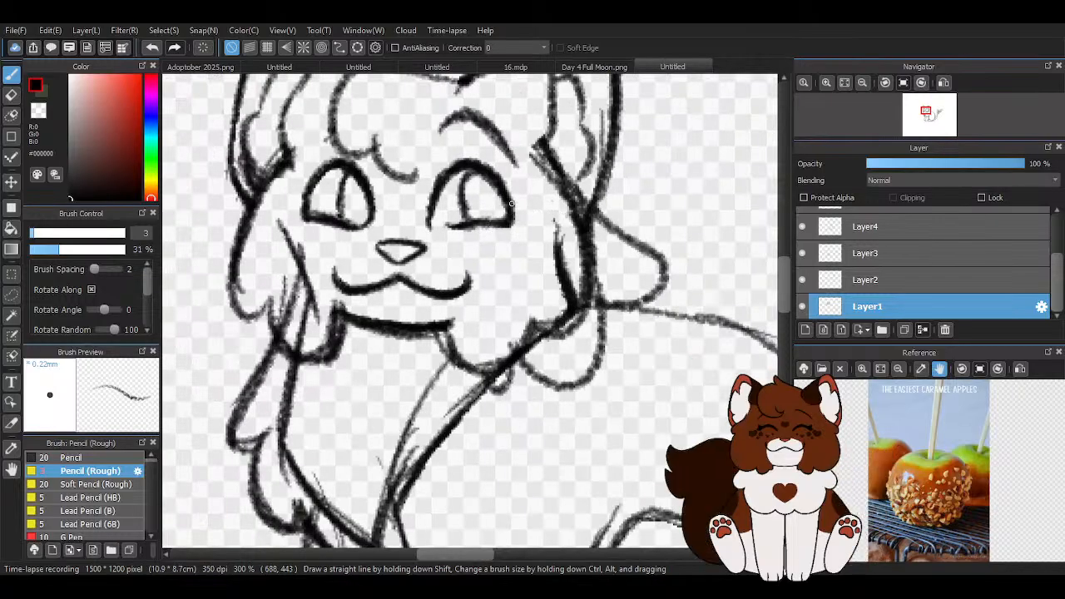
{"action": "mouse_move", "coordinate": [510, 182]}
{"action": "left_mouse_down"}
{"action": "mouse_move", "coordinate": [560, 213]}
{"action": "mouse_move", "coordinate": [507, 252]}
{"action": "mouse_move", "coordinate": [504, 276]}
{"action": "mouse_move", "coordinate": [471, 279]}
{"action": "mouse_move", "coordinate": [509, 289]}
{"action": "mouse_move", "coordinate": [475, 284]}
{"action": "mouse_move", "coordinate": [526, 274]}
{"action": "mouse_move", "coordinate": [519, 249]}
{"action": "mouse_move", "coordinate": [511, 253]}
{"action": "mouse_move", "coordinate": [523, 284]}
{"action": "mouse_move", "coordinate": [521, 272]}
{"action": "mouse_move", "coordinate": [465, 278]}
{"action": "mouse_move", "coordinate": [516, 268]}
{"action": "mouse_move", "coordinate": [509, 248]}
{"action": "mouse_move", "coordinate": [541, 198]}
{"action": "left_mouse_up"}
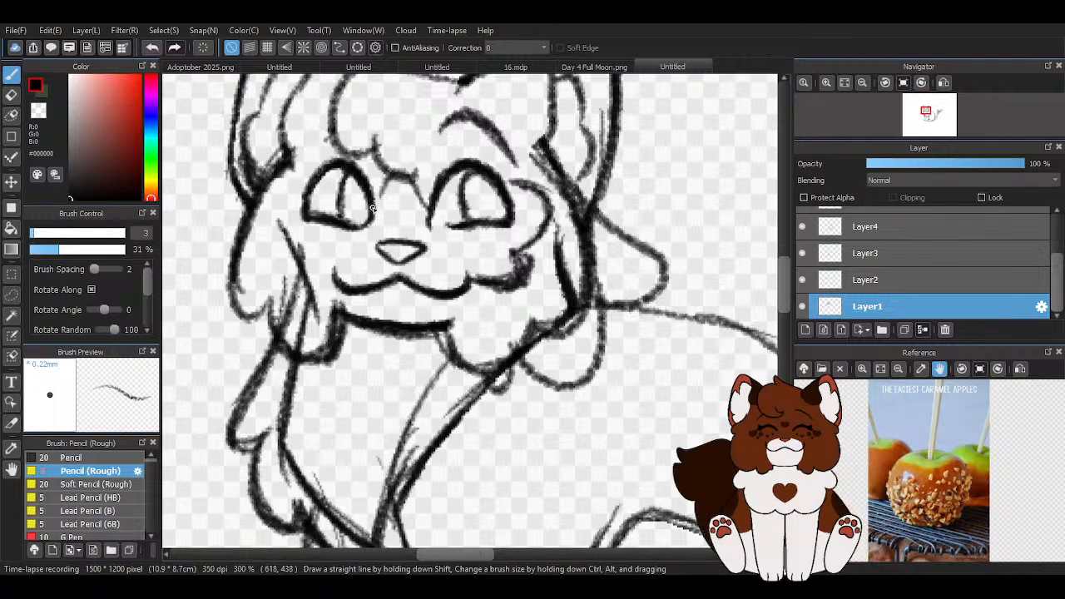
Extend the scalloped face marking between the eyes and around the left-hand eye to the mouth, and darken its outline
{"action": "left_click_drag", "start_coordinate": [419, 184], "coordinate": [428, 205]}
{"action": "mouse_move", "coordinate": [318, 169]}
{"action": "left_mouse_down"}
{"action": "mouse_move", "coordinate": [282, 161]}
{"action": "mouse_move", "coordinate": [292, 163]}
{"action": "mouse_move", "coordinate": [296, 248]}
{"action": "mouse_move", "coordinate": [308, 273]}
{"action": "mouse_move", "coordinate": [298, 283]}
{"action": "mouse_move", "coordinate": [291, 248]}
{"action": "left_mouse_up"}
{"action": "mouse_move", "coordinate": [312, 170]}
{"action": "left_mouse_down"}
{"action": "mouse_move", "coordinate": [278, 201]}
{"action": "mouse_move", "coordinate": [297, 240]}
{"action": "mouse_move", "coordinate": [290, 263]}
{"action": "mouse_move", "coordinate": [304, 281]}
{"action": "mouse_move", "coordinate": [335, 274]}
{"action": "left_mouse_up"}
{"action": "mouse_move", "coordinate": [465, 276]}
{"action": "left_mouse_down"}
{"action": "mouse_move", "coordinate": [519, 251]}
{"action": "mouse_move", "coordinate": [506, 260]}
{"action": "left_mouse_up"}
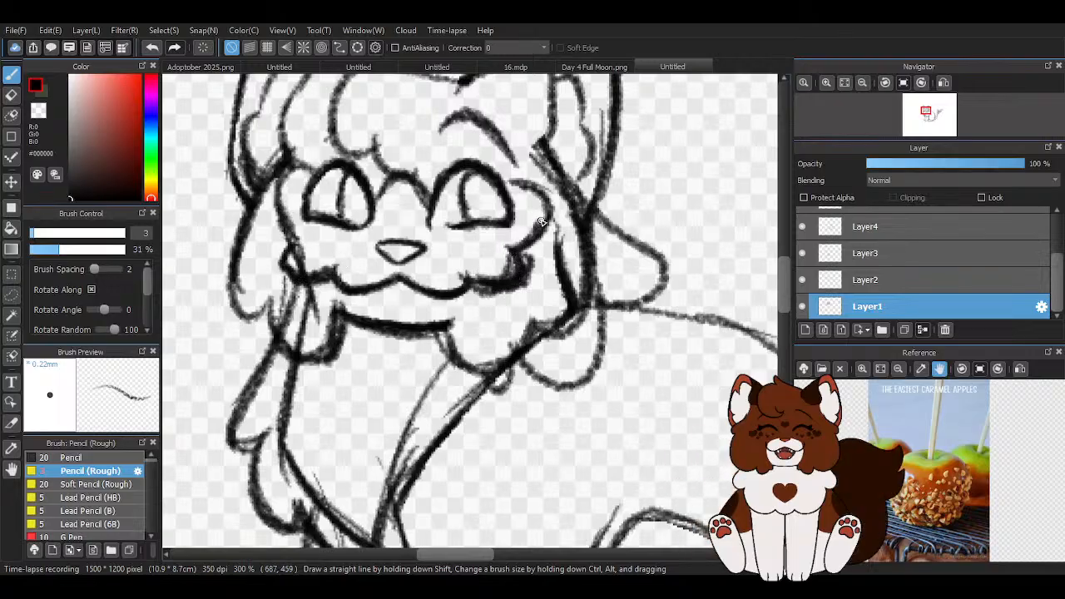
{"action": "left_click_drag", "start_coordinate": [489, 192], "coordinate": [519, 181]}
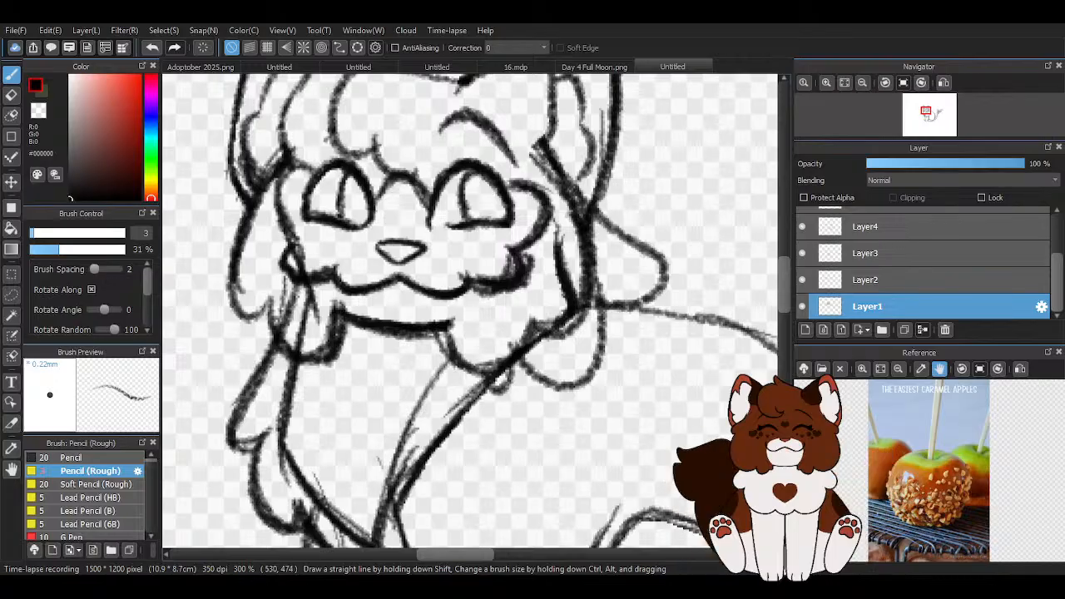
Examine the whole cat with the face markings at several magnifications
{"action": "scroll", "coordinate": [300, 379], "scroll_direction": "down", "scroll_amount": 2}
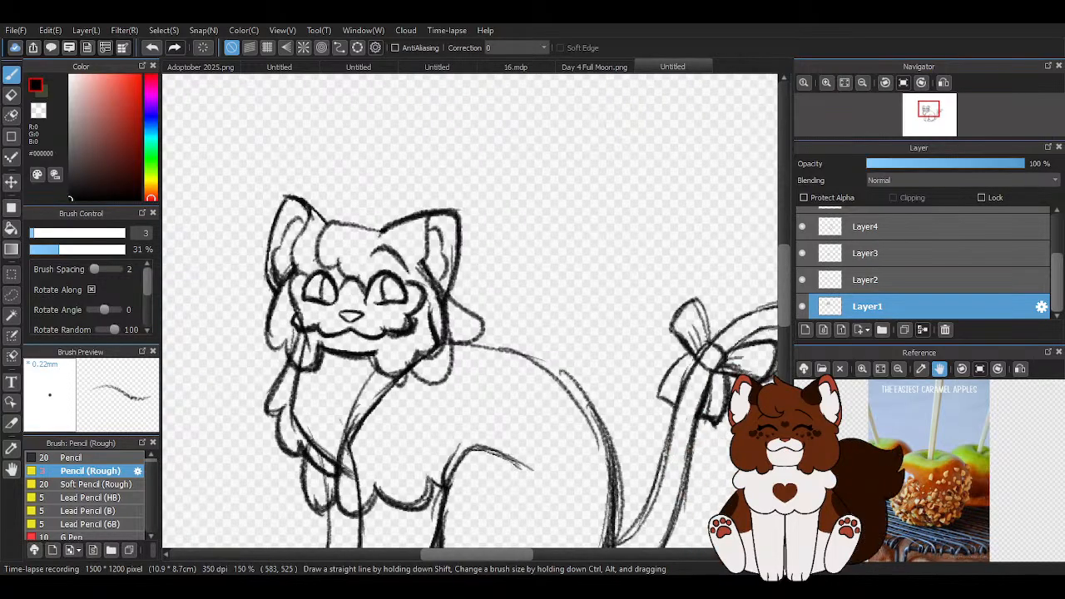
{"action": "scroll", "coordinate": [401, 215], "scroll_direction": "down", "scroll_amount": 2}
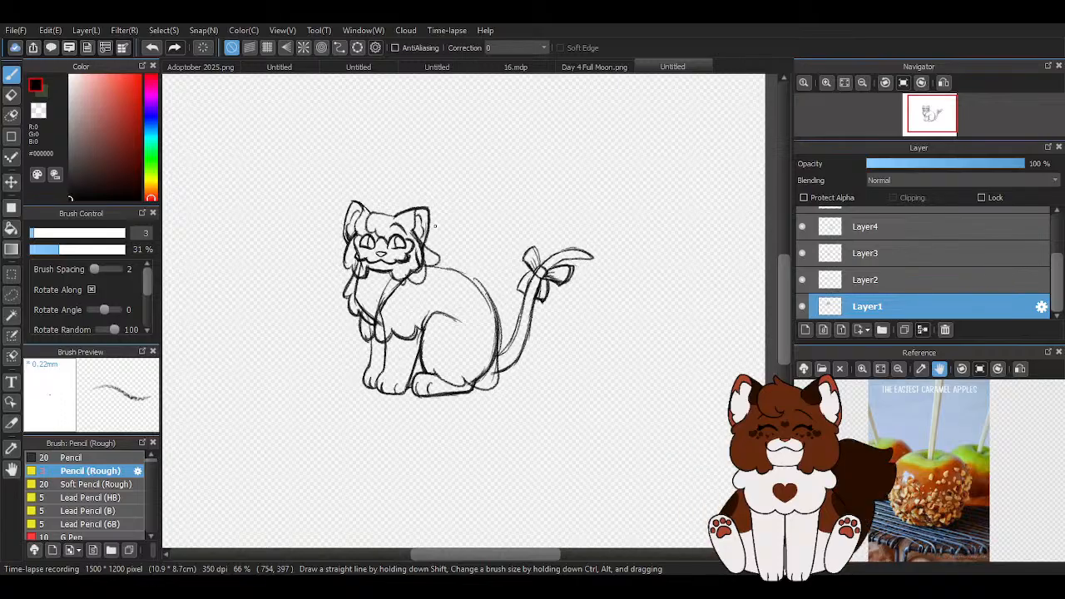
{"action": "scroll", "coordinate": [434, 226], "scroll_direction": "down", "scroll_amount": 1}
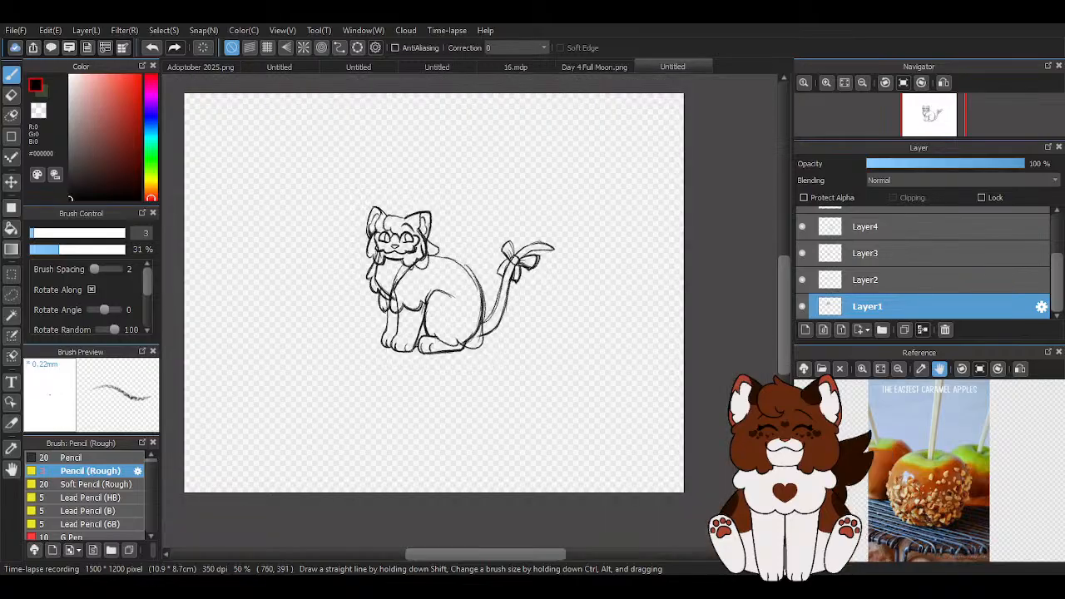
{"action": "scroll", "coordinate": [407, 271], "scroll_direction": "up", "scroll_amount": 2}
{"action": "scroll", "coordinate": [407, 282], "scroll_direction": "down", "scroll_amount": 1}
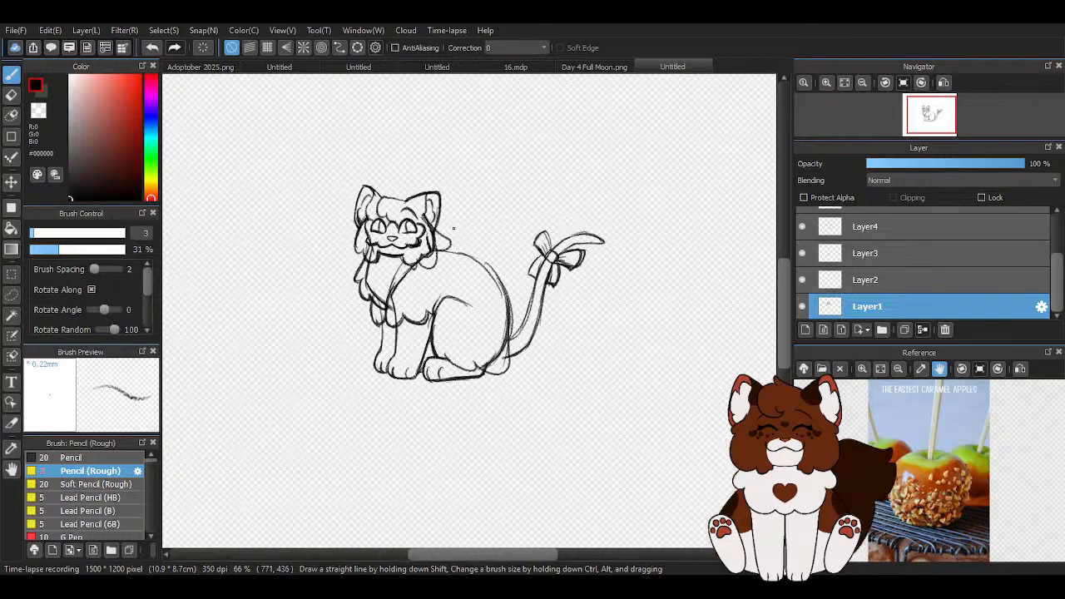
{"action": "scroll", "coordinate": [453, 228], "scroll_direction": "down", "scroll_amount": 1}
{"action": "scroll", "coordinate": [495, 281], "scroll_direction": "up", "scroll_amount": 1}
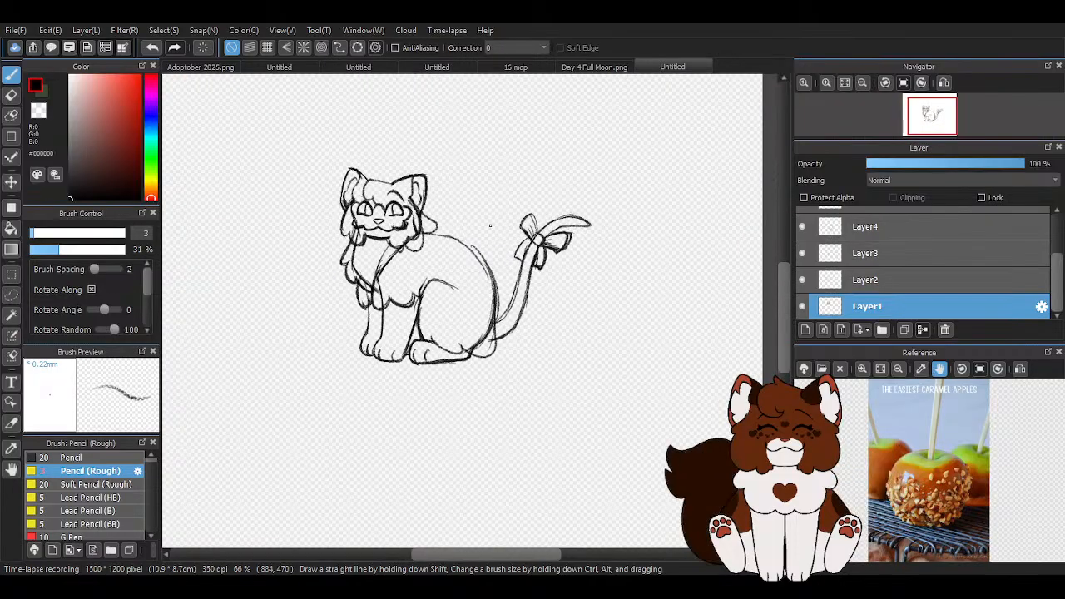
Sketch short fur strokes under the chin and the curved lower edge of a collar across the neck
{"action": "scroll", "coordinate": [366, 241], "scroll_direction": "up", "scroll_amount": 3}
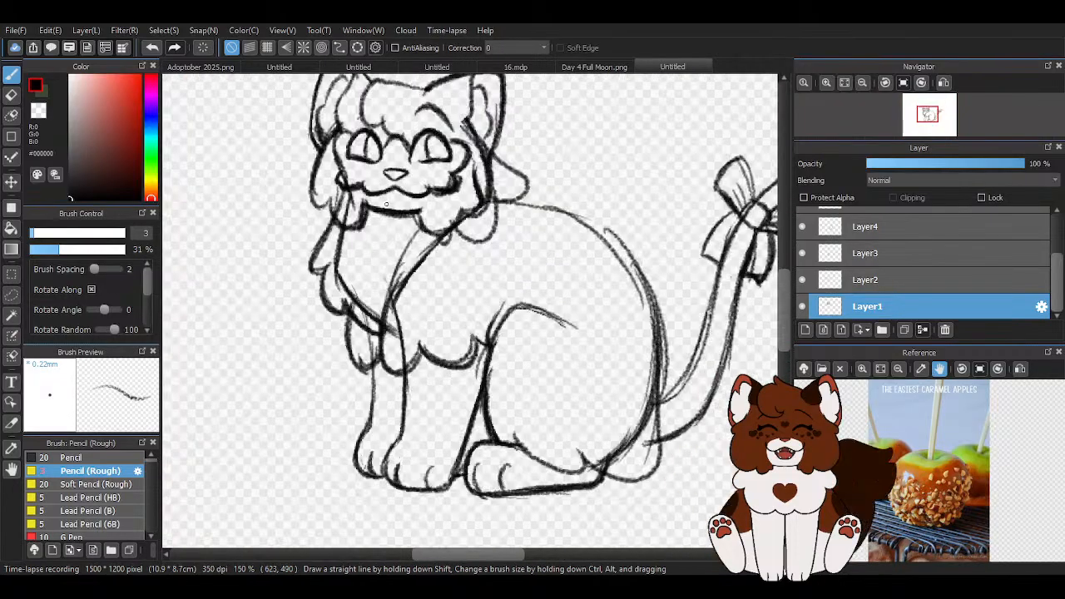
{"action": "scroll", "coordinate": [387, 203], "scroll_direction": "up", "scroll_amount": 4}
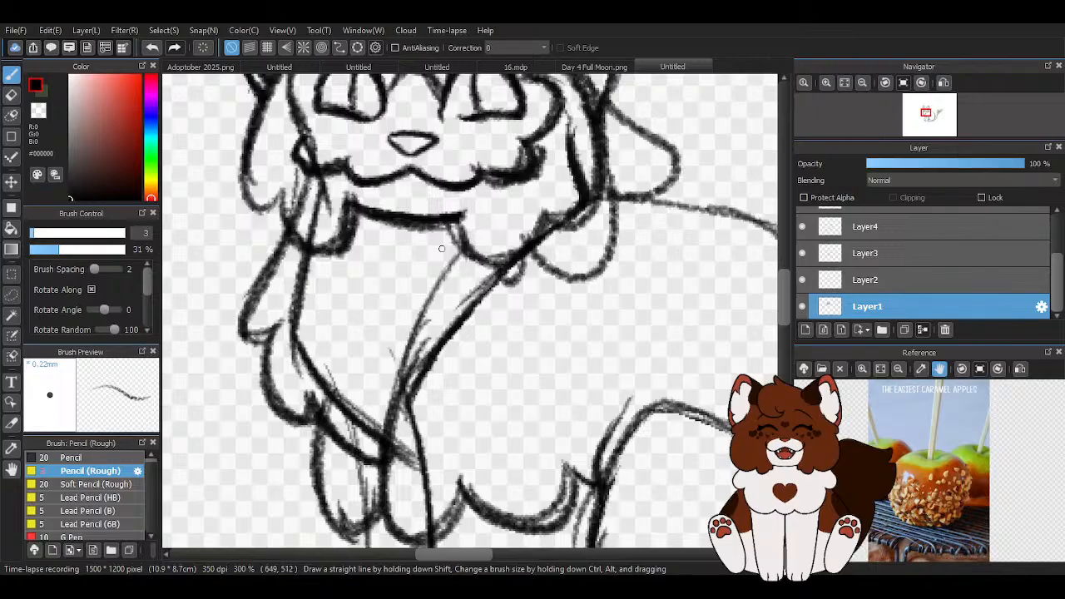
{"action": "left_click_drag", "start_coordinate": [454, 241], "coordinate": [423, 252]}
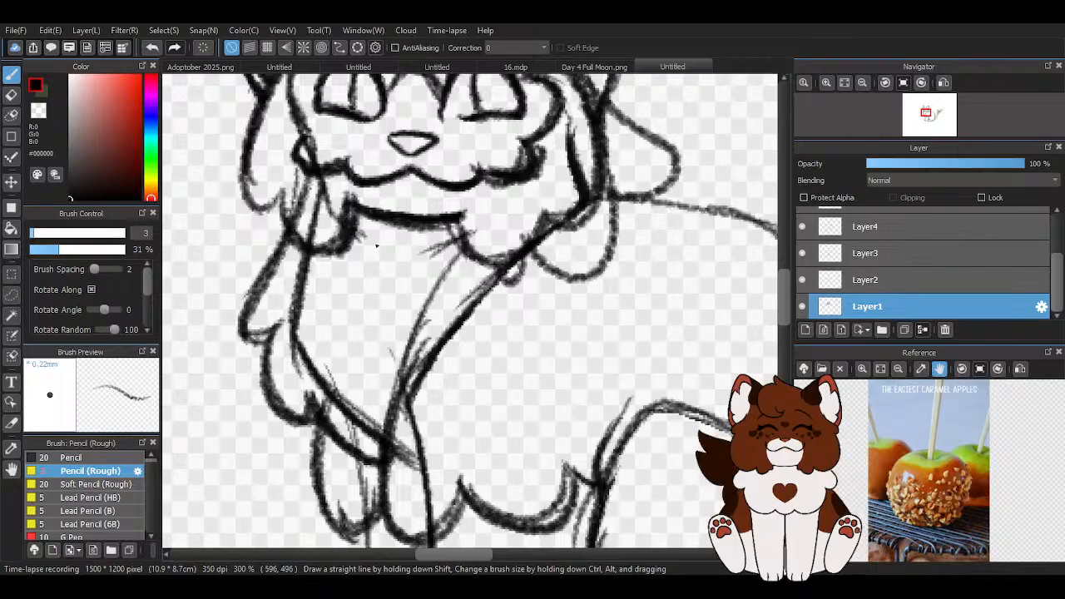
{"action": "left_click_drag", "start_coordinate": [302, 239], "coordinate": [355, 293]}
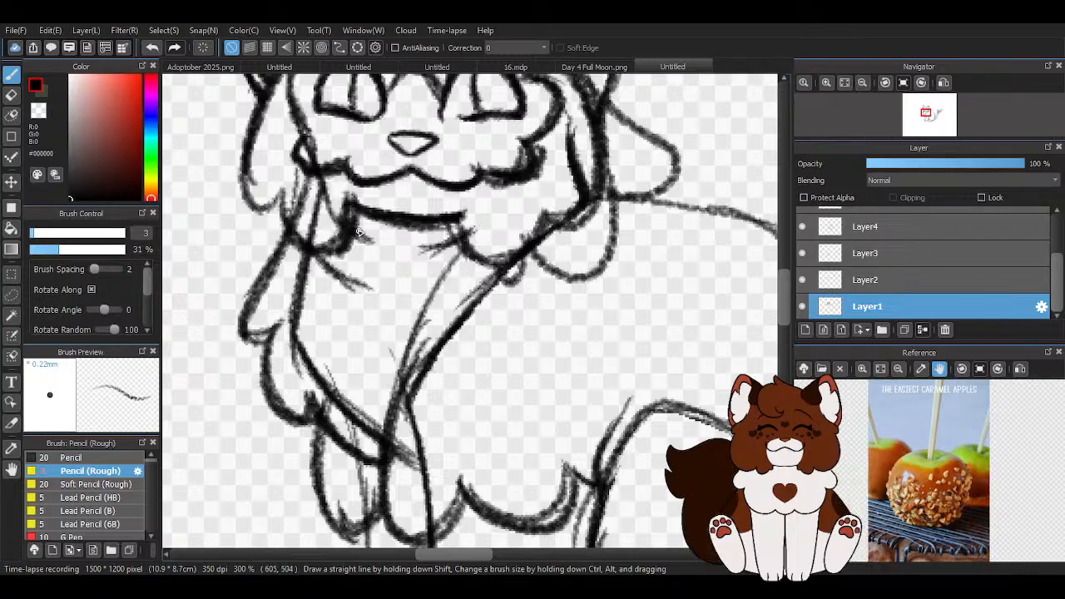
{"action": "left_click_drag", "start_coordinate": [379, 289], "coordinate": [423, 292]}
{"action": "mouse_move", "coordinate": [360, 284]}
{"action": "left_mouse_down"}
{"action": "mouse_move", "coordinate": [434, 296]}
{"action": "mouse_move", "coordinate": [496, 265]}
{"action": "left_mouse_up"}
{"action": "left_click_drag", "start_coordinate": [432, 289], "coordinate": [491, 265]}
Draw the collar's upper edge under the chin, darken its lower edge and add a vertical line across its centre
{"action": "mouse_move", "coordinate": [375, 234]}
{"action": "left_mouse_down"}
{"action": "mouse_move", "coordinate": [463, 231]}
{"action": "mouse_move", "coordinate": [380, 239]}
{"action": "mouse_move", "coordinate": [456, 238]}
{"action": "mouse_move", "coordinate": [421, 293]}
{"action": "left_mouse_up"}
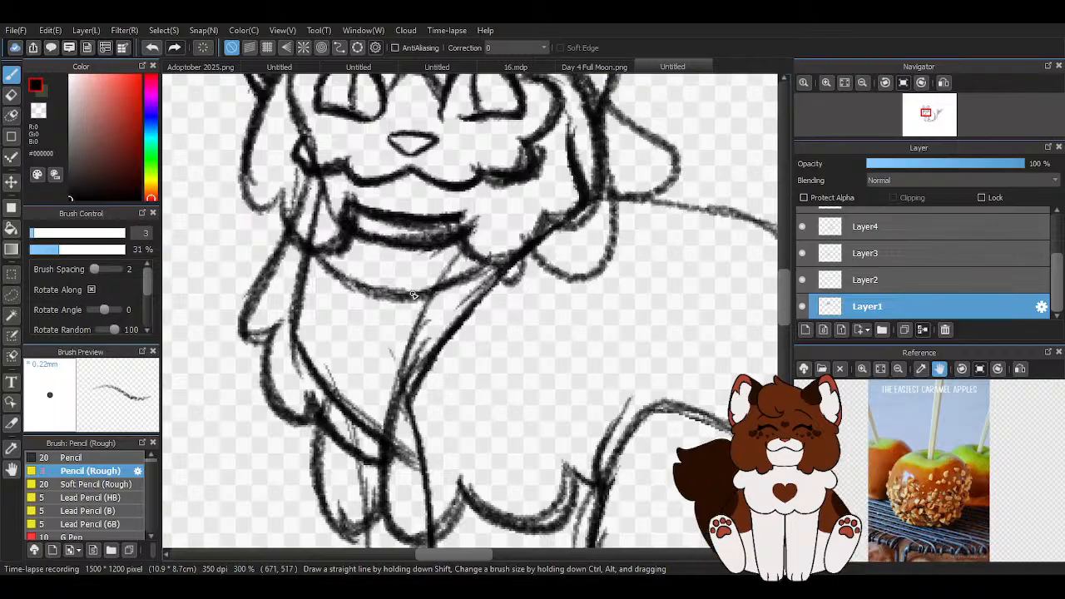
{"action": "mouse_move", "coordinate": [311, 242]}
{"action": "left_mouse_down"}
{"action": "mouse_move", "coordinate": [429, 296]}
{"action": "mouse_move", "coordinate": [494, 265]}
{"action": "left_mouse_up"}
{"action": "mouse_move", "coordinate": [391, 297]}
{"action": "left_mouse_down"}
{"action": "mouse_move", "coordinate": [396, 247]}
{"action": "mouse_move", "coordinate": [394, 299]}
{"action": "left_mouse_up"}
{"action": "left_click_drag", "start_coordinate": [394, 242], "coordinate": [395, 248]}
{"action": "scroll", "coordinate": [453, 348], "scroll_direction": "down", "scroll_amount": 2}
{"action": "scroll", "coordinate": [429, 344], "scroll_direction": "up", "scroll_amount": 1}
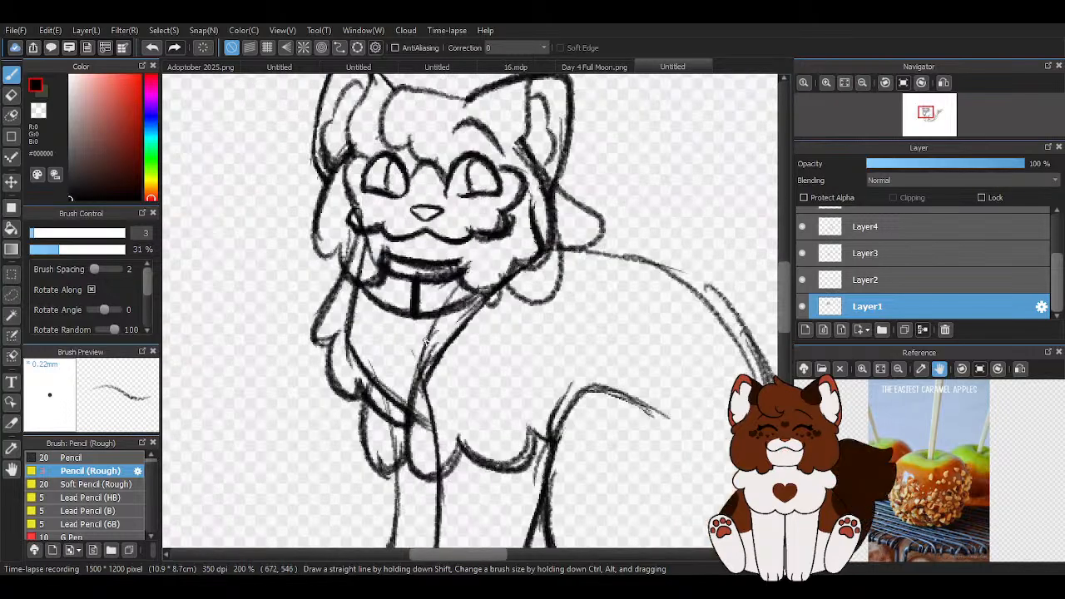
Draw a small rounded tag hanging from the centre of the collar's lower edge
{"action": "scroll", "coordinate": [429, 324], "scroll_direction": "up", "scroll_amount": 1}
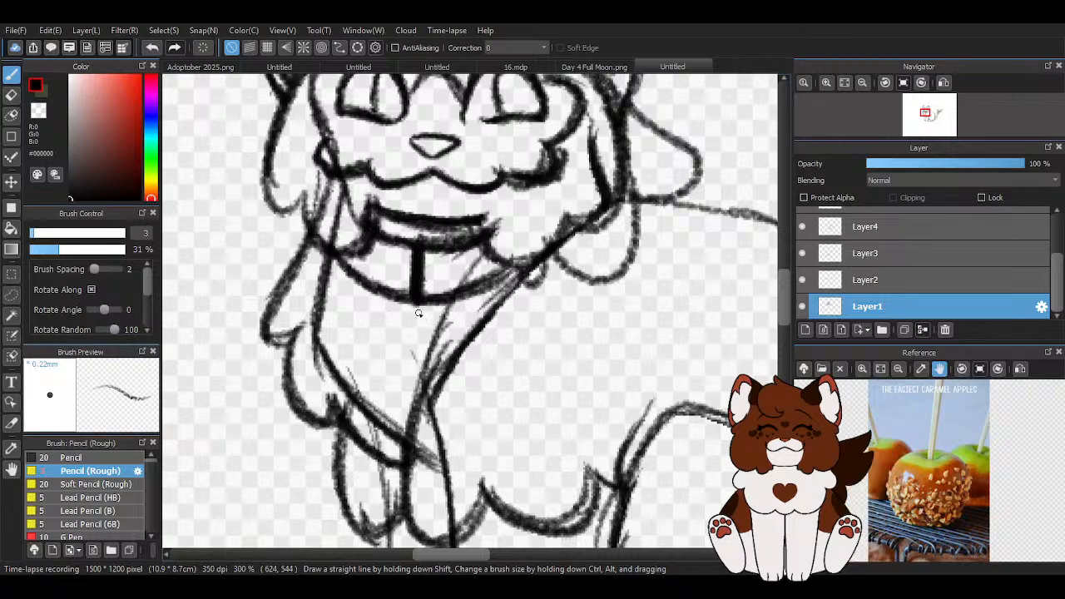
{"action": "mouse_move", "coordinate": [391, 319]}
{"action": "left_mouse_down"}
{"action": "mouse_move", "coordinate": [392, 305]}
{"action": "mouse_move", "coordinate": [405, 347]}
{"action": "mouse_move", "coordinate": [435, 343]}
{"action": "mouse_move", "coordinate": [443, 306]}
{"action": "mouse_move", "coordinate": [391, 309]}
{"action": "mouse_move", "coordinate": [429, 348]}
{"action": "mouse_move", "coordinate": [446, 306]}
{"action": "mouse_move", "coordinate": [421, 313]}
{"action": "left_mouse_up"}
{"action": "scroll", "coordinate": [421, 313], "scroll_direction": "down", "scroll_amount": 5}
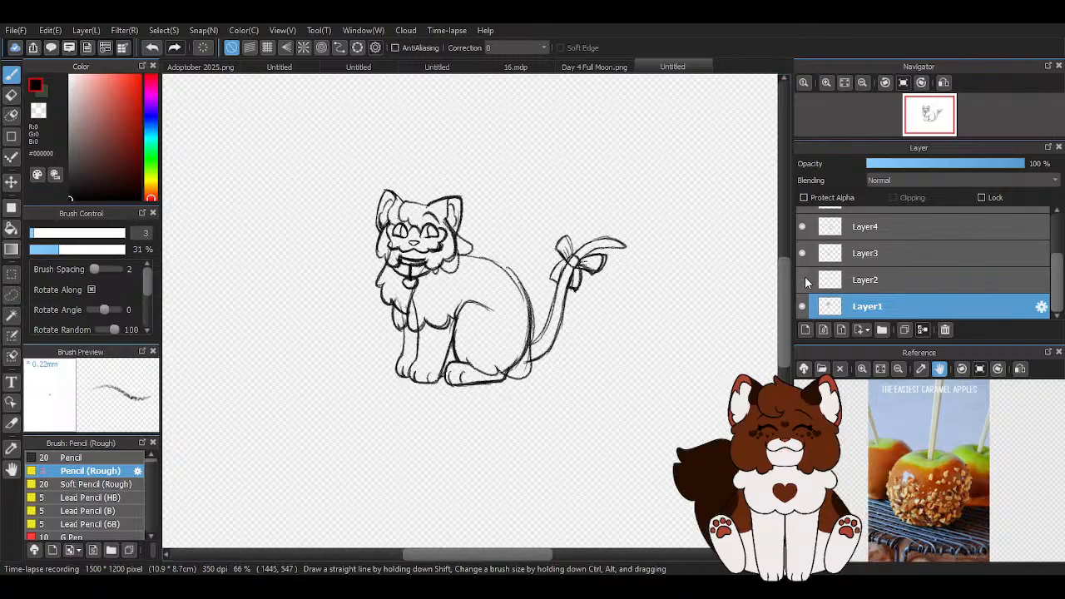
Check the whole cat and toggle Layer7, Layer6 and Layer4 off and on to identify their contents
{"action": "scroll", "coordinate": [353, 218], "scroll_direction": "down", "scroll_amount": 2}
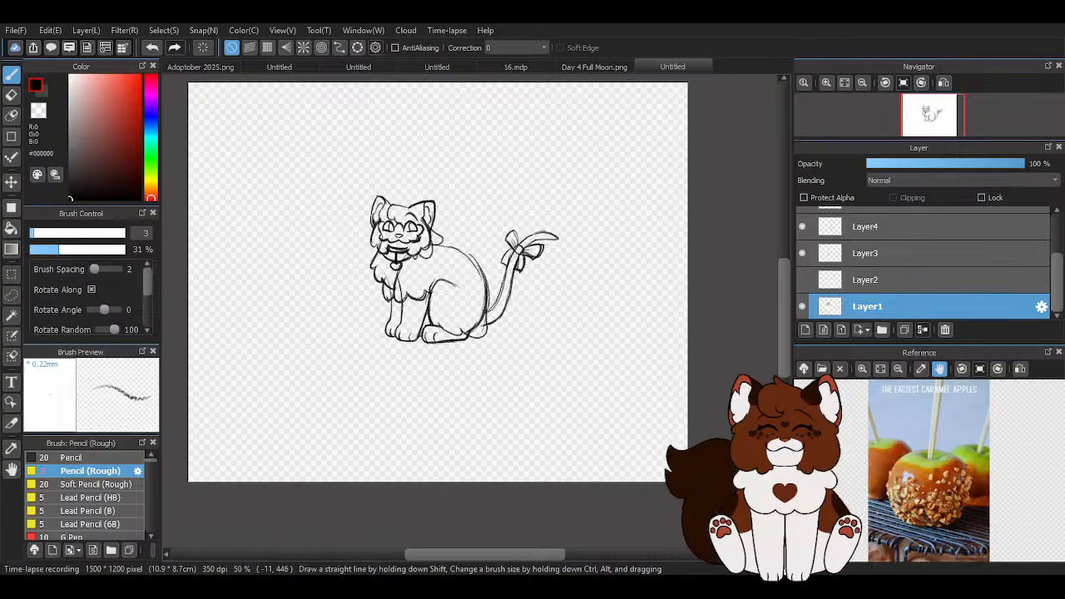
{"action": "scroll", "coordinate": [242, 304], "scroll_direction": "up", "scroll_amount": 4}
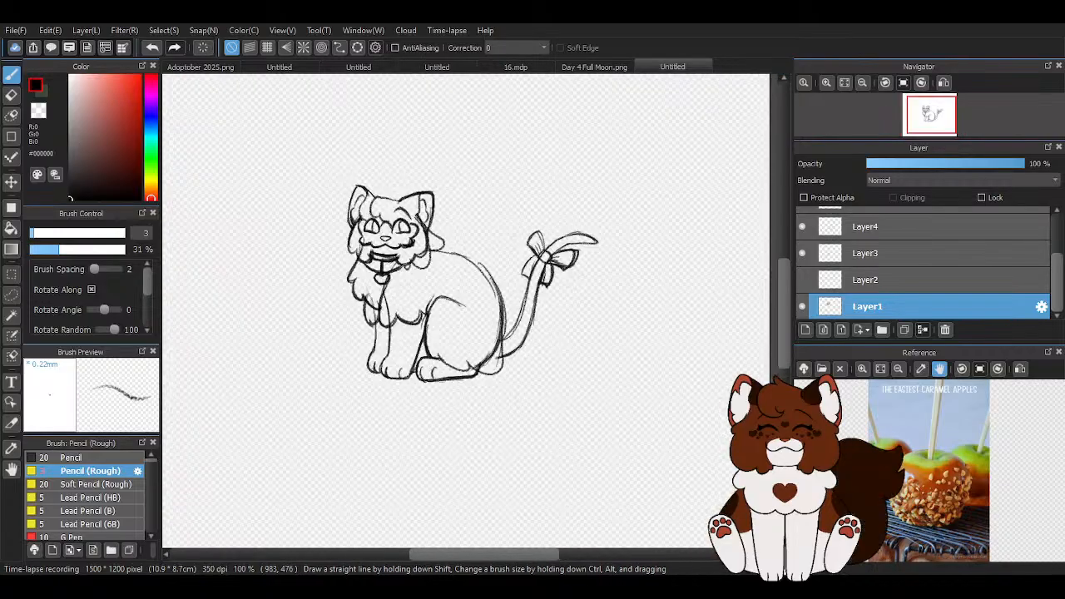
{"action": "scroll", "coordinate": [465, 289], "scroll_direction": "down", "scroll_amount": 2}
{"action": "scroll", "coordinate": [923, 262], "scroll_direction": "up", "scroll_amount": 2}
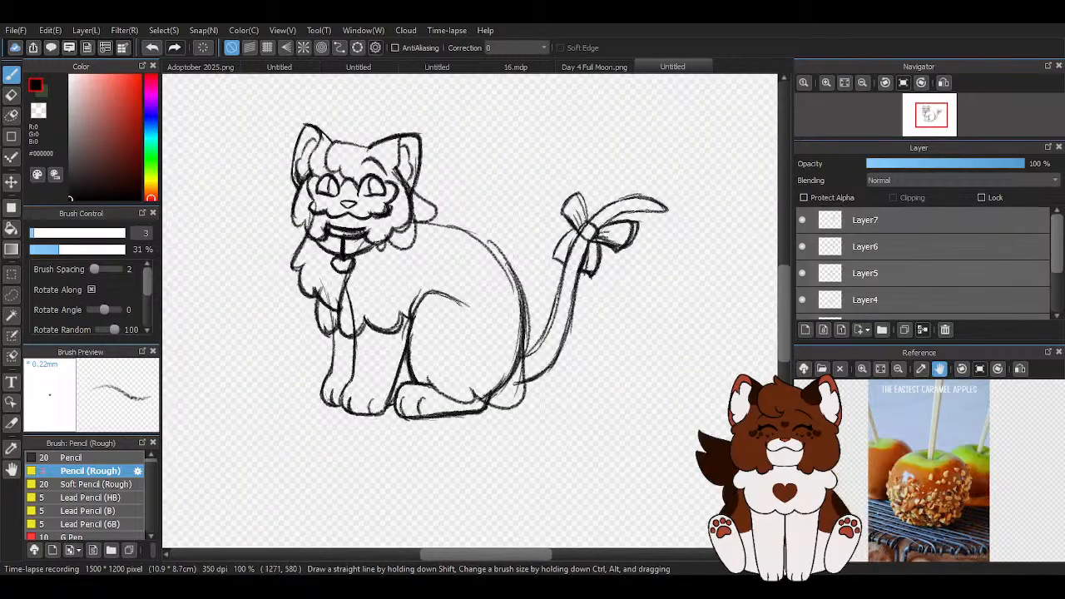
{"action": "left_click", "coordinate": [802, 219]}
{"action": "left_click", "coordinate": [802, 219]}
{"action": "left_click", "coordinate": [802, 246]}
{"action": "left_click", "coordinate": [802, 247]}
{"action": "left_click", "coordinate": [802, 299]}
{"action": "left_click", "coordinate": [803, 300]}
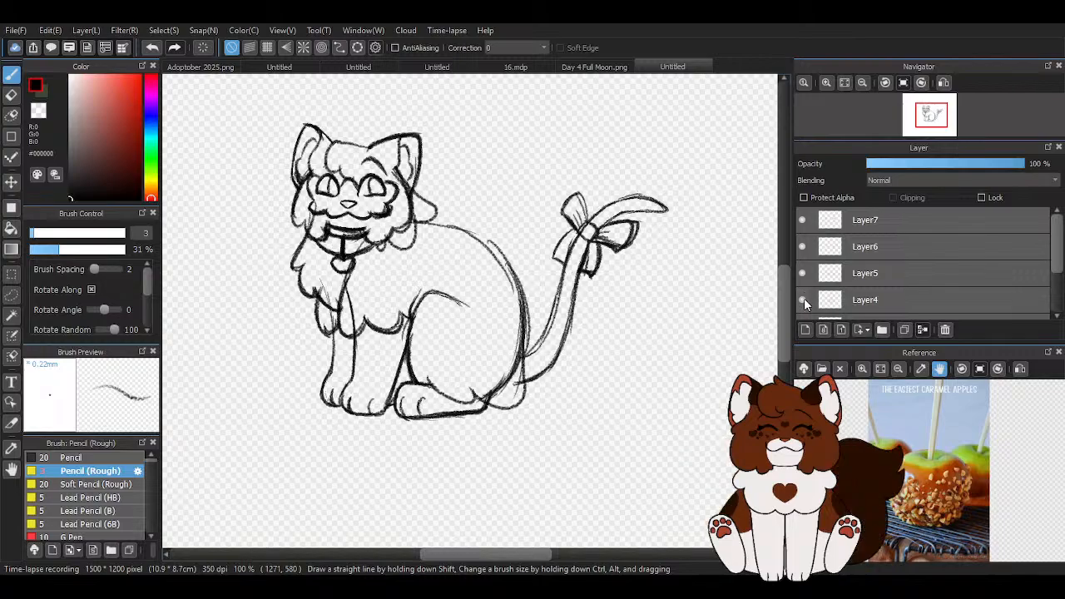
Darken the curved outline of the back from the neck to the rump on Layer4
{"action": "left_click", "coordinate": [880, 309]}
{"action": "mouse_move", "coordinate": [414, 221]}
{"action": "left_mouse_down"}
{"action": "mouse_move", "coordinate": [480, 239]}
{"action": "mouse_move", "coordinate": [444, 225]}
{"action": "mouse_move", "coordinate": [500, 265]}
{"action": "left_mouse_up"}
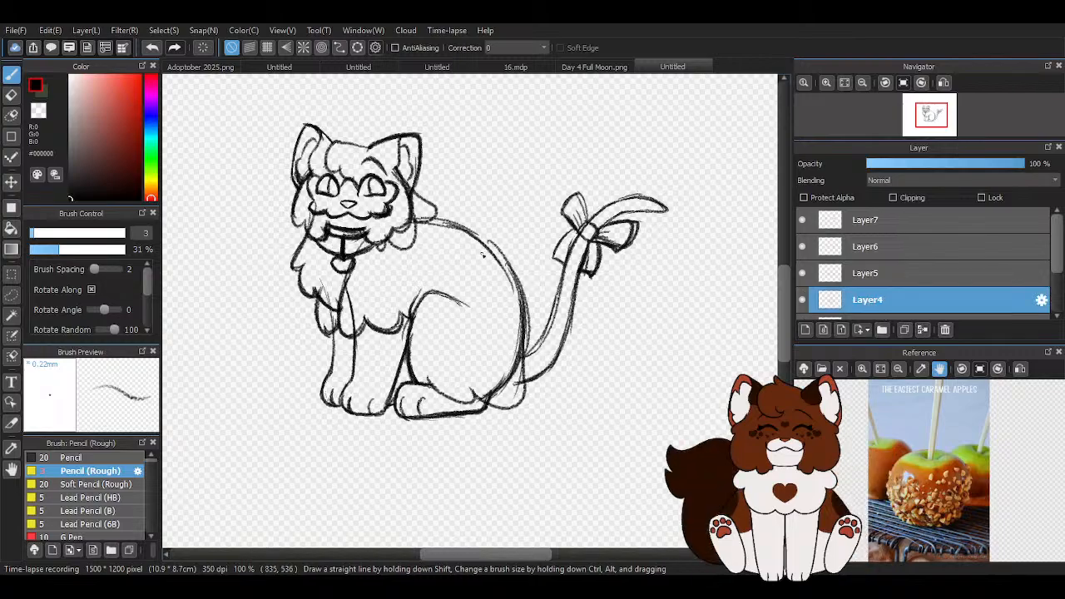
{"action": "left_click_drag", "start_coordinate": [434, 225], "coordinate": [525, 286]}
{"action": "left_click_drag", "start_coordinate": [484, 243], "coordinate": [523, 344]}
{"action": "left_click_drag", "start_coordinate": [516, 288], "coordinate": [516, 368]}
{"action": "scroll", "coordinate": [494, 317], "scroll_direction": "down", "scroll_amount": 2}
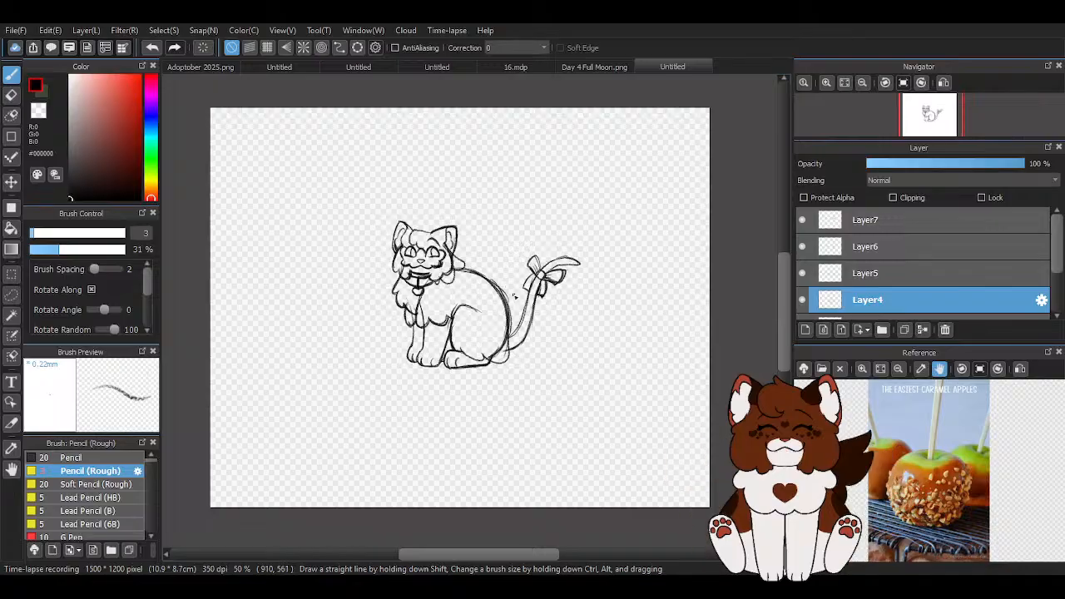
{"action": "scroll", "coordinate": [474, 270], "scroll_direction": "up", "scroll_amount": 2}
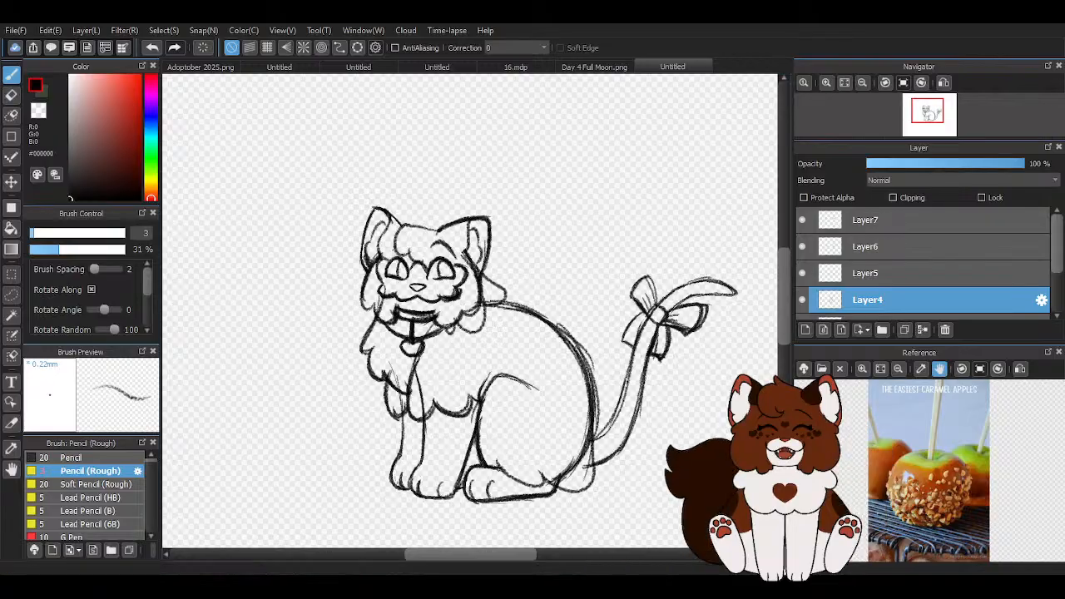
{"action": "scroll", "coordinate": [382, 244], "scroll_direction": "down", "scroll_amount": 2}
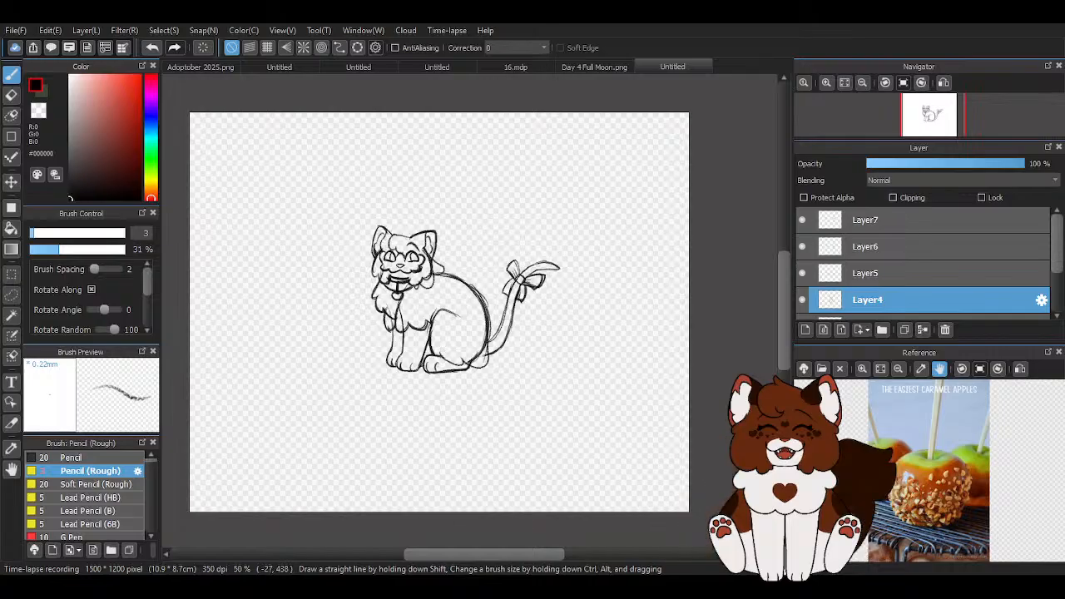
{"action": "scroll", "coordinate": [424, 281], "scroll_direction": "up", "scroll_amount": 3}
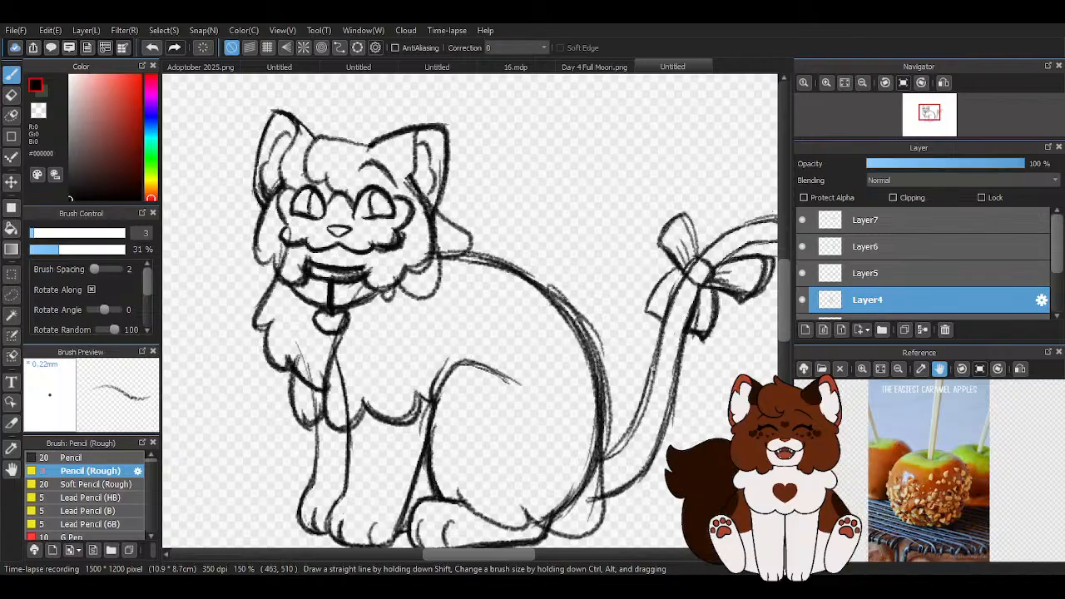
{"action": "scroll", "coordinate": [485, 257], "scroll_direction": "down", "scroll_amount": 3}
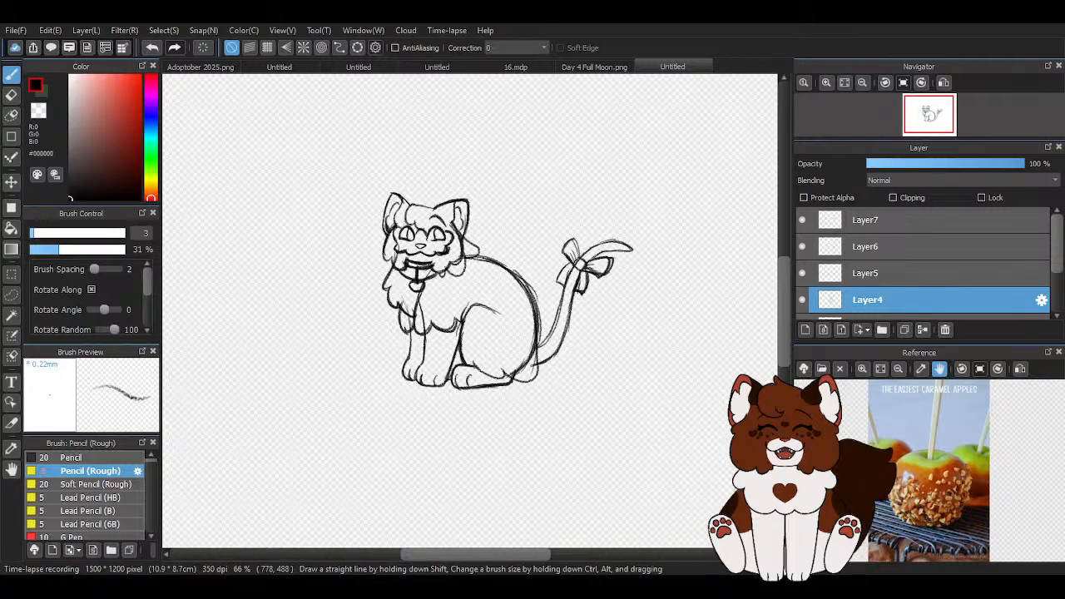
Sketch a curled leaf-shaped tuft between the ears on Layer4 and thicken the hairline beside it
{"action": "scroll", "coordinate": [466, 234], "scroll_direction": "up", "scroll_amount": 4}
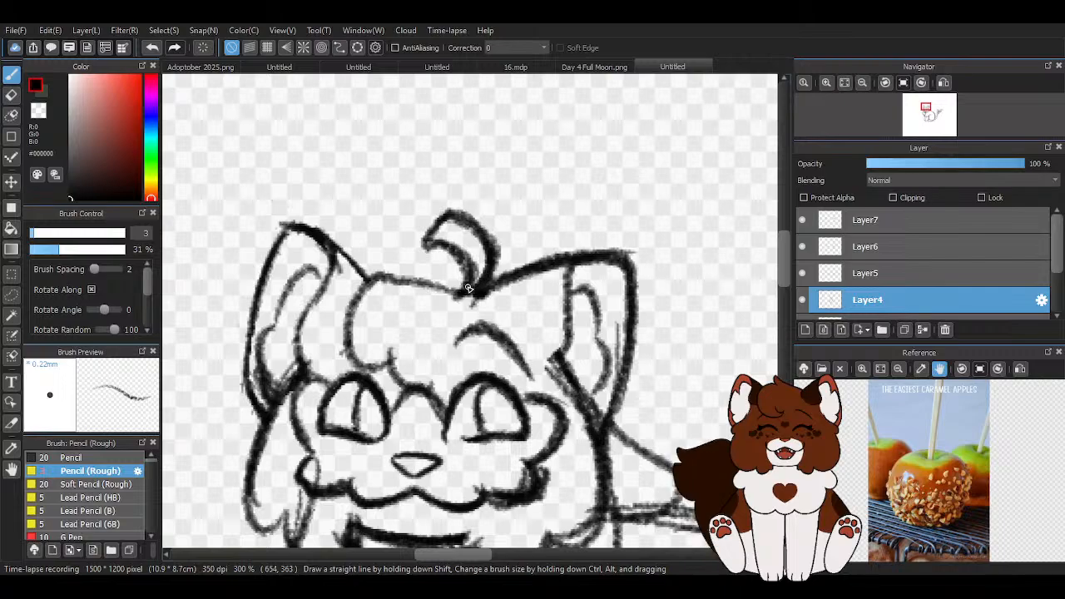
{"action": "scroll", "coordinate": [468, 288], "scroll_direction": "down", "scroll_amount": 4}
{"action": "scroll", "coordinate": [463, 253], "scroll_direction": "up", "scroll_amount": 3}
{"action": "key", "text": "e"}
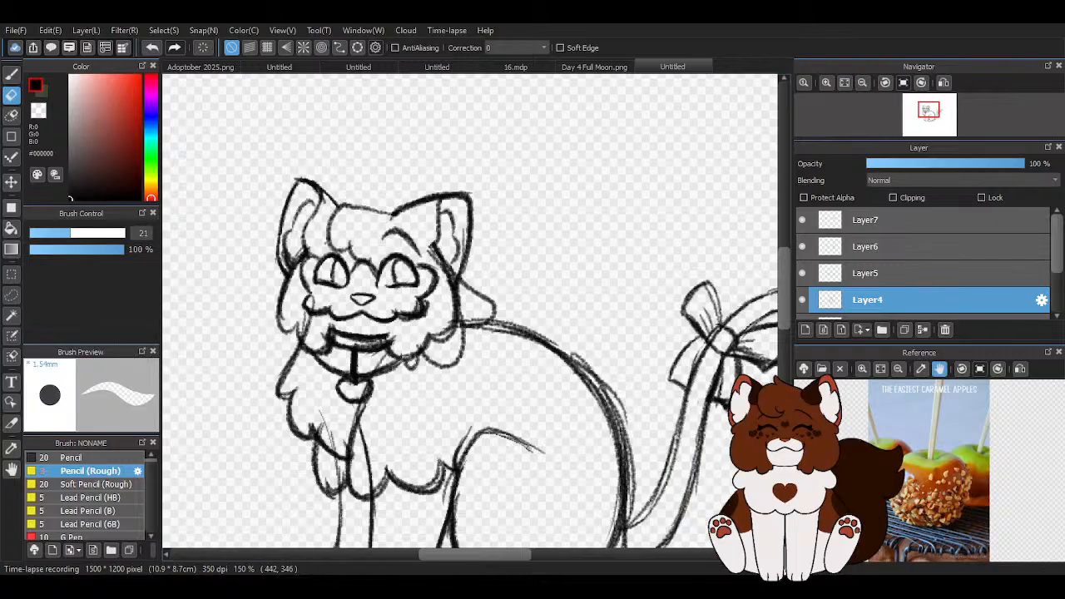
{"action": "key", "text": "b"}
{"action": "scroll", "coordinate": [503, 249], "scroll_direction": "up", "scroll_amount": 3}
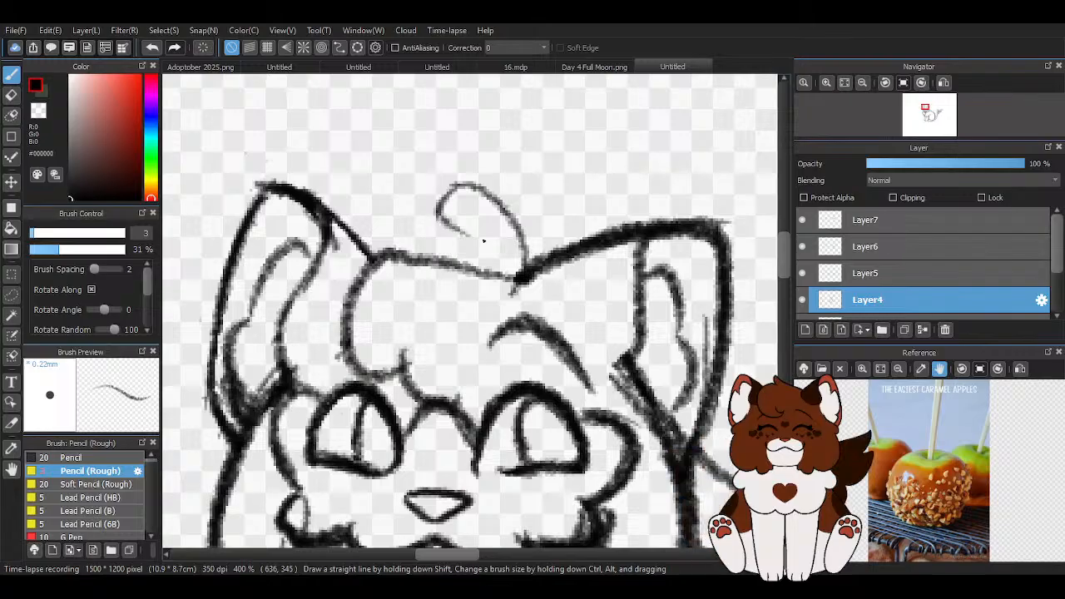
{"action": "left_click_drag", "start_coordinate": [495, 280], "coordinate": [460, 192]}
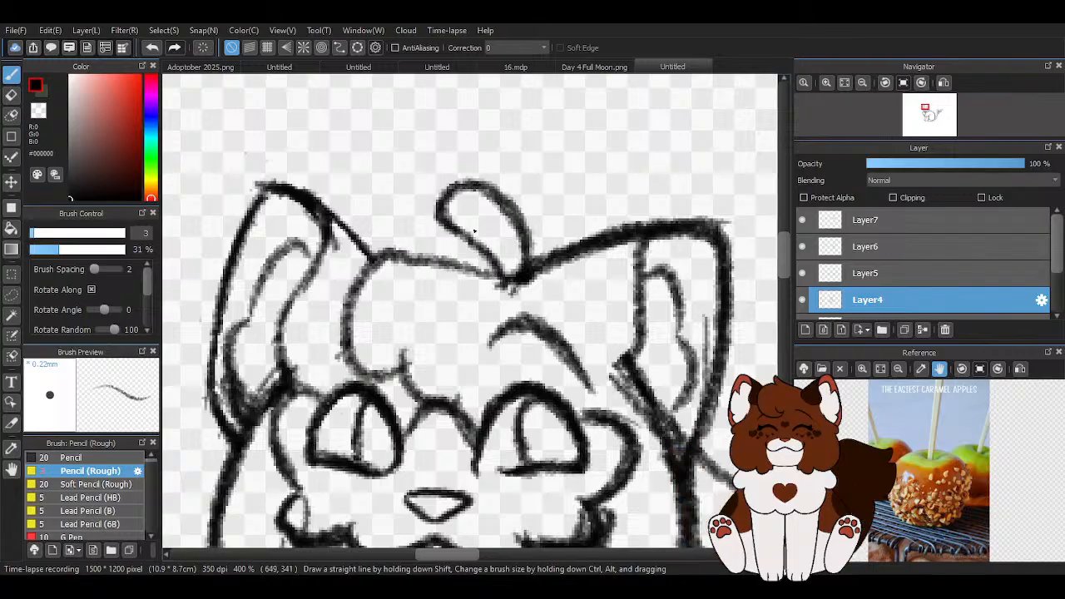
{"action": "left_click_drag", "start_coordinate": [486, 266], "coordinate": [379, 249]}
{"action": "left_click_drag", "start_coordinate": [449, 243], "coordinate": [381, 297]}
{"action": "scroll", "coordinate": [406, 209], "scroll_direction": "down", "scroll_amount": 6}
{"action": "scroll", "coordinate": [487, 208], "scroll_direction": "down", "scroll_amount": 1}
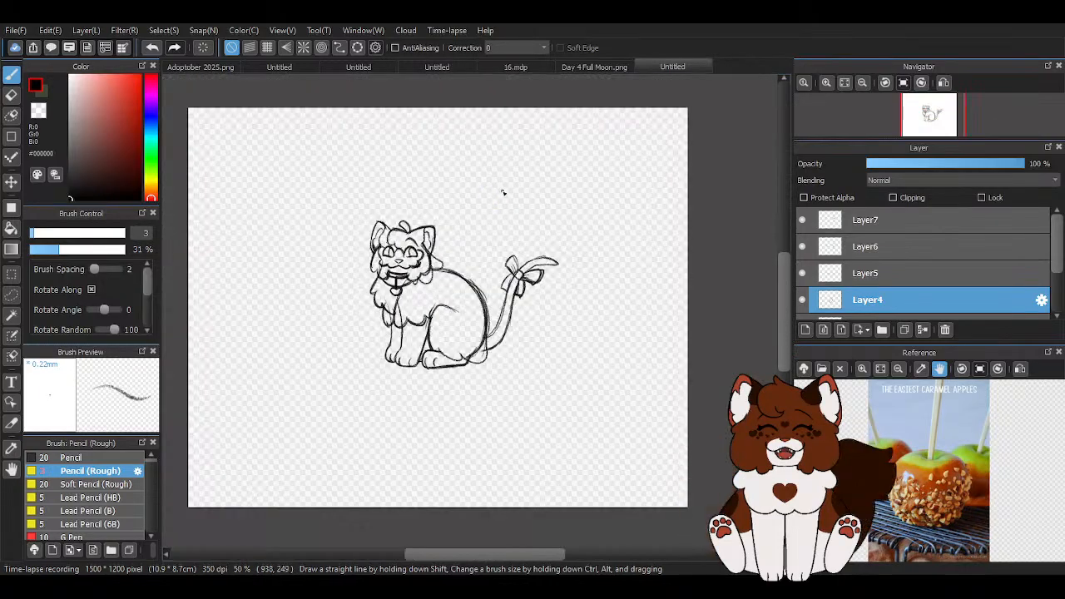
{"action": "scroll", "coordinate": [404, 228], "scroll_direction": "up", "scroll_amount": 1}
{"action": "scroll", "coordinate": [488, 194], "scroll_direction": "down", "scroll_amount": 1}
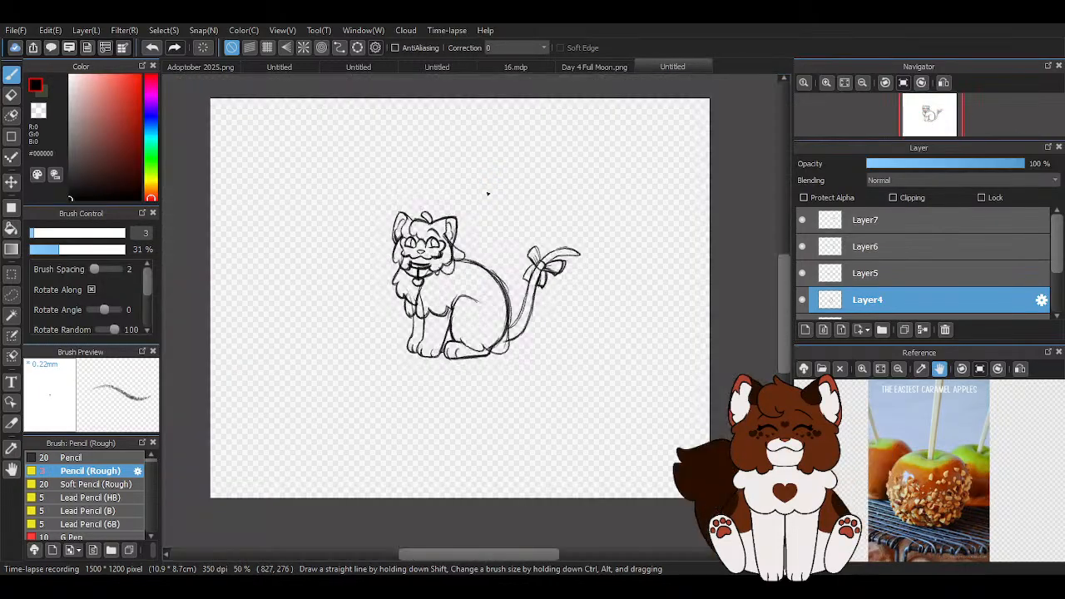
Remove the leaf-shaped tuft and the thickened hairline strokes from the top of the head
{"action": "scroll", "coordinate": [428, 216], "scroll_direction": "up", "scroll_amount": 6}
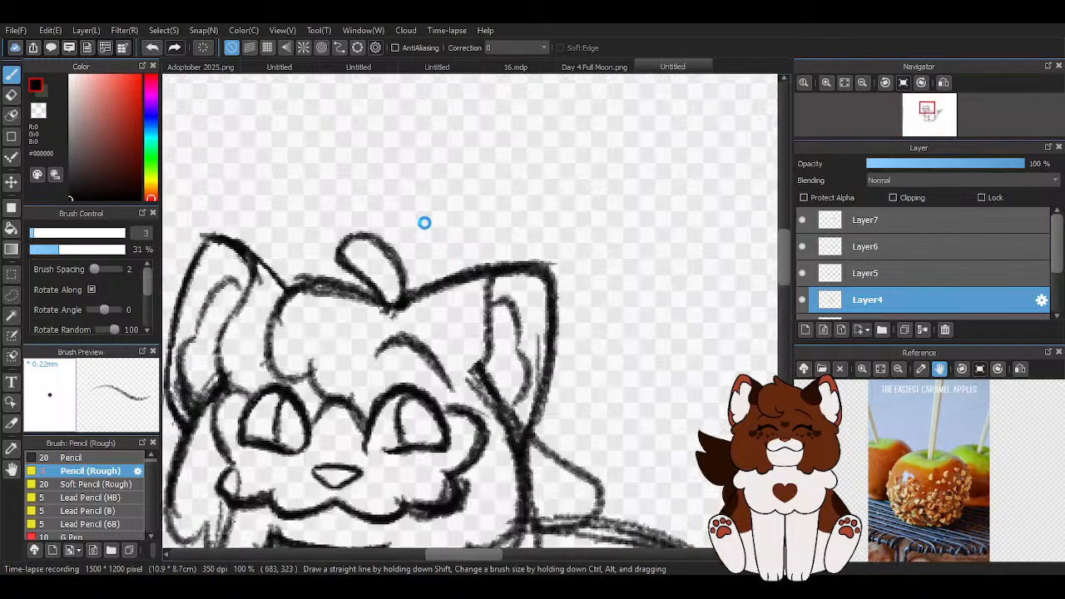
{"action": "key", "text": "e"}
{"action": "mouse_move", "coordinate": [239, 312]}
{"action": "left_mouse_down"}
{"action": "mouse_move", "coordinate": [284, 327]}
{"action": "mouse_move", "coordinate": [393, 324]}
{"action": "mouse_move", "coordinate": [347, 245]}
{"action": "left_mouse_up"}
{"action": "key", "text": "b"}
{"action": "scroll", "coordinate": [940, 241], "scroll_direction": "down", "scroll_amount": 3}
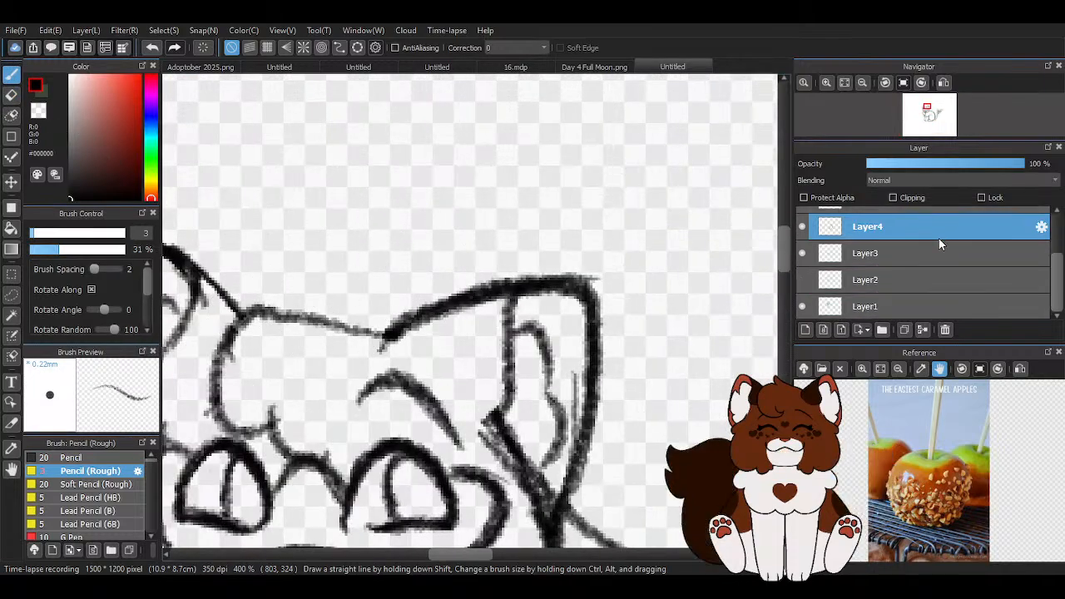
Draw a curled leaf-shaped tuft between the ears on Layer1, darken the adjoining hairline and clean up its edges
{"action": "left_click", "coordinate": [922, 304]}
{"action": "scroll", "coordinate": [482, 241], "scroll_direction": "down", "scroll_amount": 3}
{"action": "scroll", "coordinate": [483, 241], "scroll_direction": "up", "scroll_amount": 4}
{"action": "mouse_move", "coordinate": [462, 287]}
{"action": "left_mouse_down"}
{"action": "mouse_move", "coordinate": [485, 192]}
{"action": "mouse_move", "coordinate": [401, 215]}
{"action": "mouse_move", "coordinate": [394, 207]}
{"action": "mouse_move", "coordinate": [449, 263]}
{"action": "mouse_move", "coordinate": [286, 221]}
{"action": "mouse_move", "coordinate": [336, 240]}
{"action": "mouse_move", "coordinate": [253, 257]}
{"action": "left_mouse_up"}
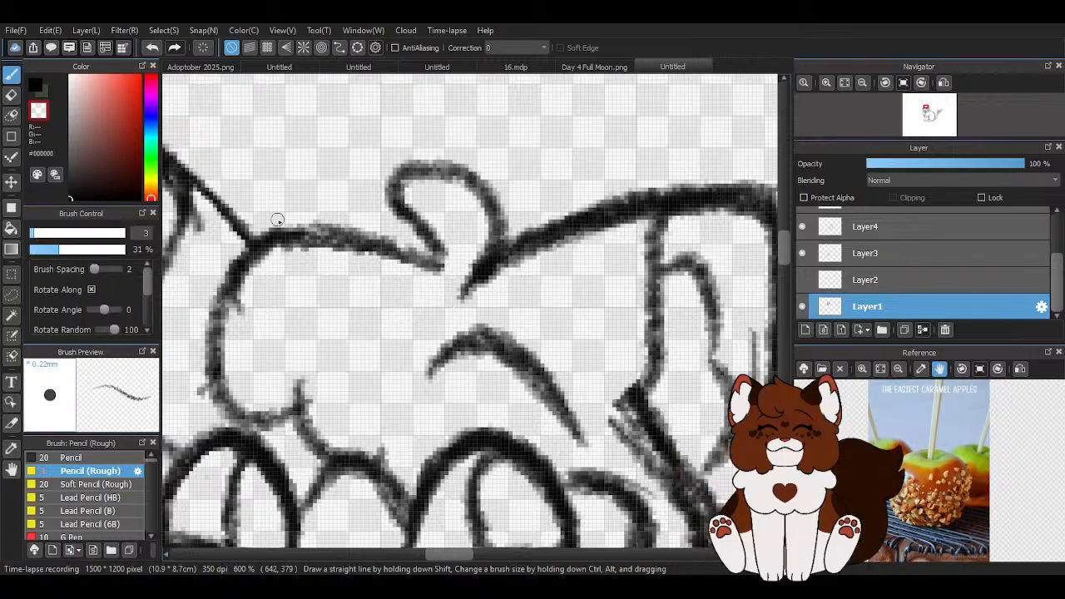
{"action": "left_click", "coordinate": [35, 85]}
{"action": "left_click_drag", "start_coordinate": [392, 253], "coordinate": [450, 275]}
{"action": "scroll", "coordinate": [450, 275], "scroll_direction": "down", "scroll_amount": 10}
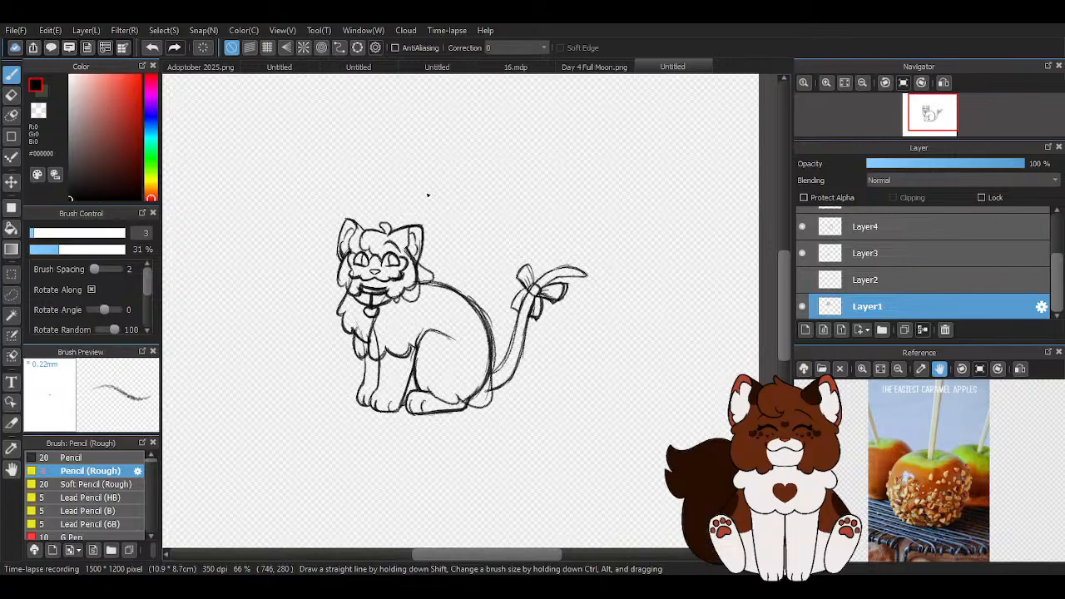
{"action": "scroll", "coordinate": [428, 194], "scroll_direction": "down", "scroll_amount": 1}
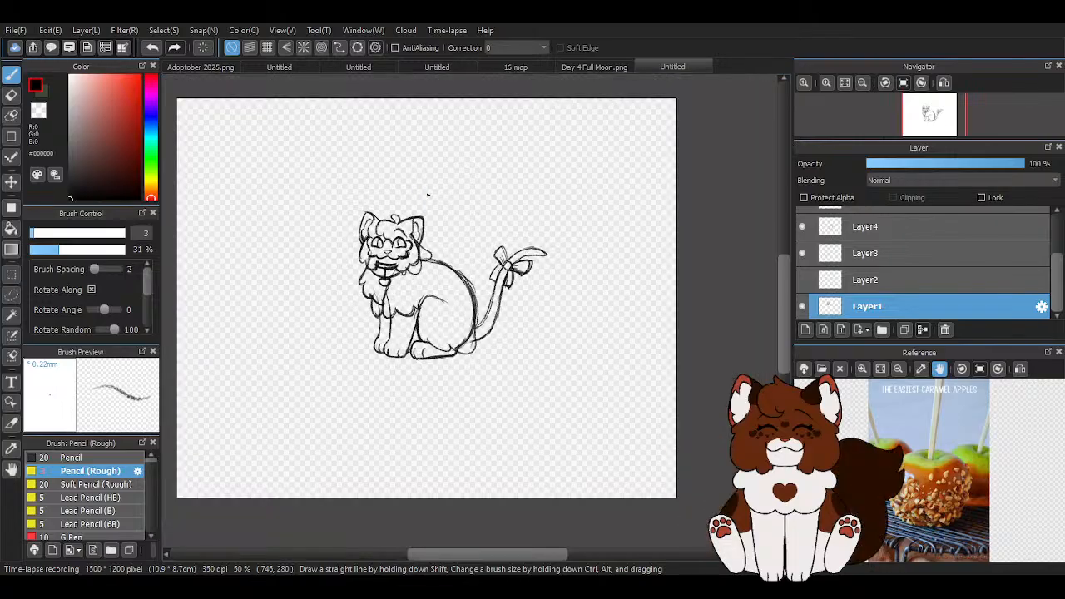
Erase the front leg lines that overlap the chest fur on Layer3
{"action": "scroll", "coordinate": [383, 279], "scroll_direction": "up", "scroll_amount": 3}
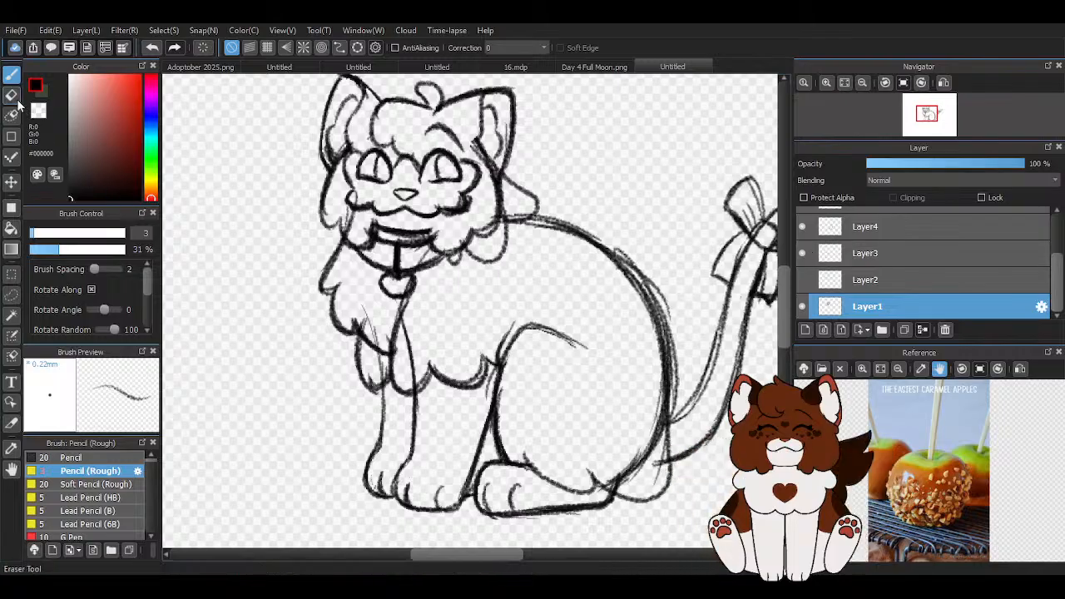
{"action": "key", "text": "e"}
{"action": "left_click", "coordinate": [895, 254]}
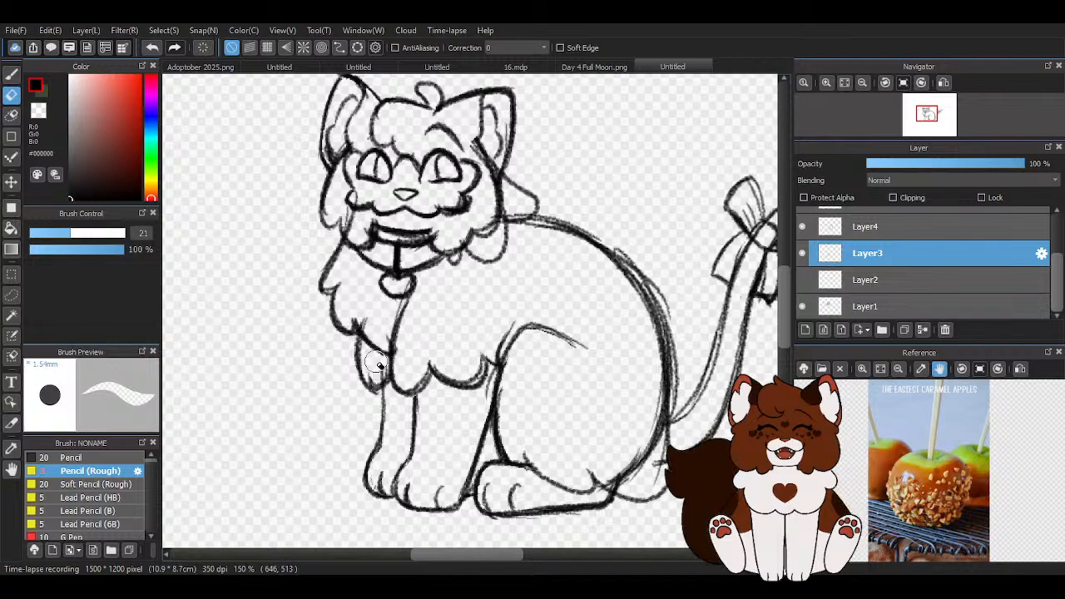
{"action": "scroll", "coordinate": [377, 324], "scroll_direction": "down", "scroll_amount": 3}
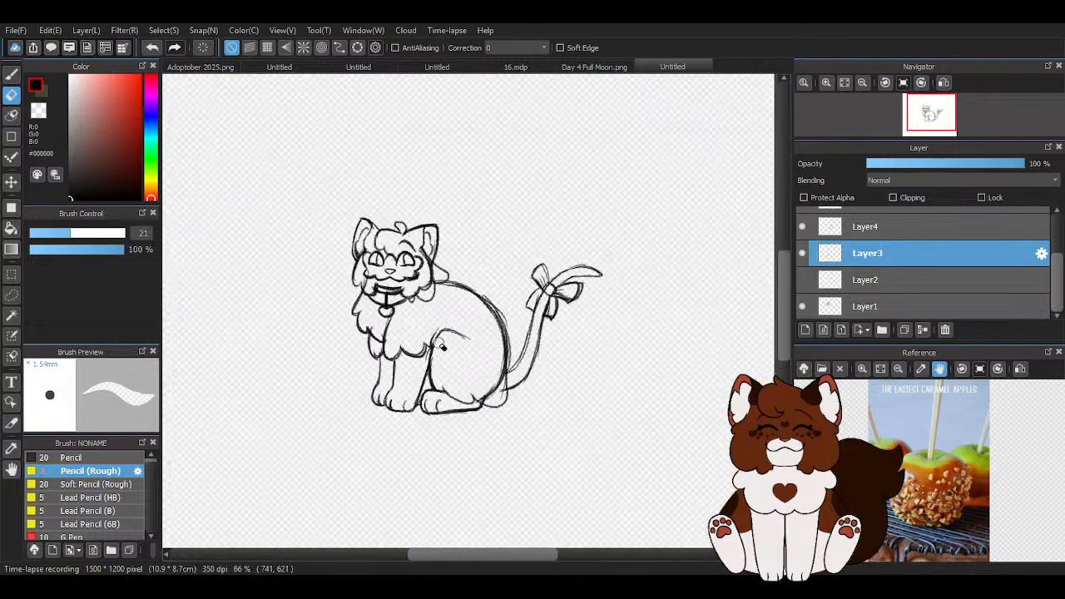
{"action": "scroll", "coordinate": [860, 226], "scroll_direction": "up", "scroll_amount": 2}
{"action": "scroll", "coordinate": [860, 227], "scroll_direction": "down", "scroll_amount": 2}
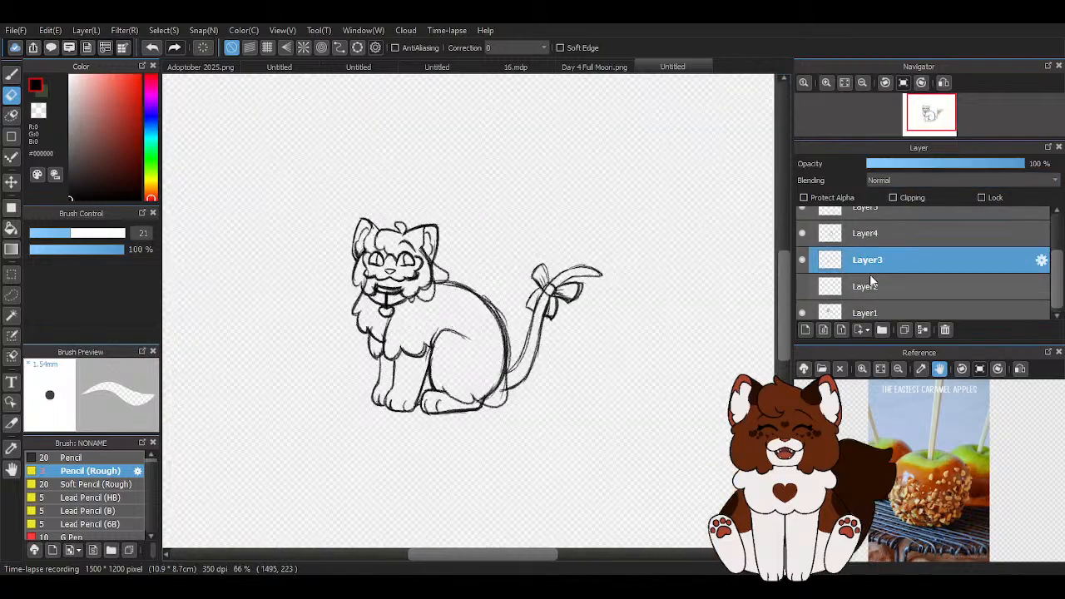
Delete the hidden Layer2 and merge all remaining sketch layers down into Layer1
{"action": "left_click", "coordinate": [871, 290]}
{"action": "scroll", "coordinate": [904, 259], "scroll_direction": "up", "scroll_amount": 3}
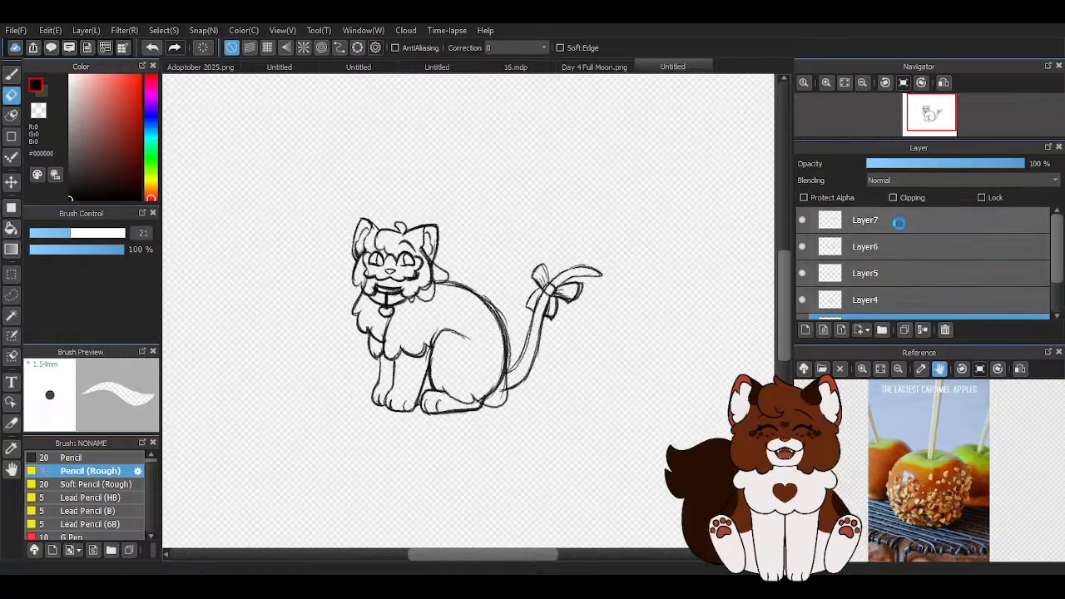
{"action": "left_click", "coordinate": [899, 222]}
{"action": "left_click", "coordinate": [922, 333]}
{"action": "left_click", "coordinate": [922, 334]}
{"action": "left_click", "coordinate": [922, 334]}
{"action": "left_click", "coordinate": [922, 333]}
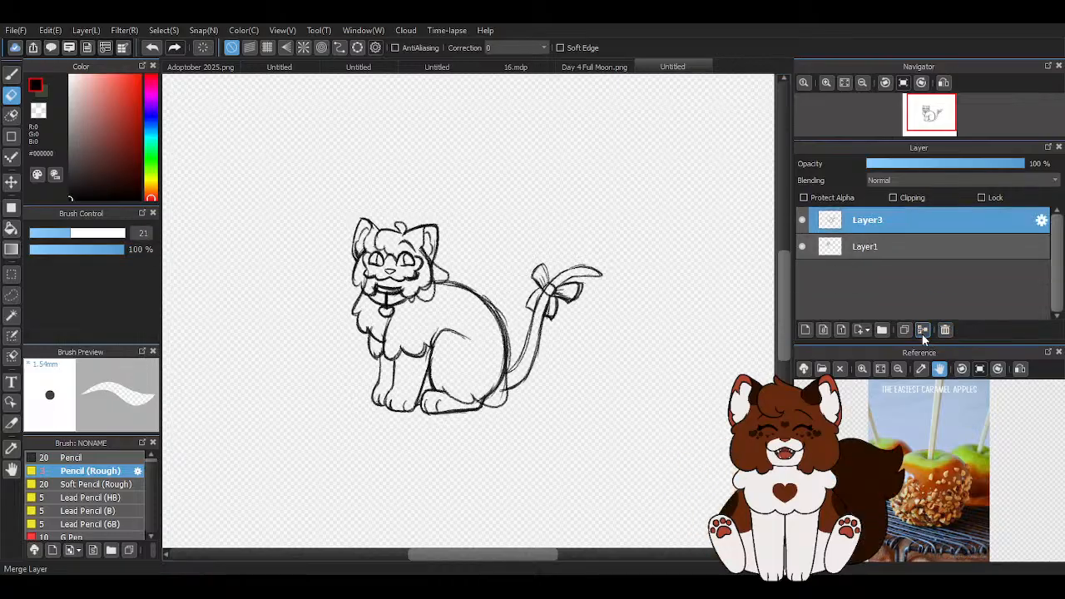
{"action": "left_click", "coordinate": [922, 333]}
{"action": "scroll", "coordinate": [426, 241], "scroll_direction": "down", "scroll_amount": 2}
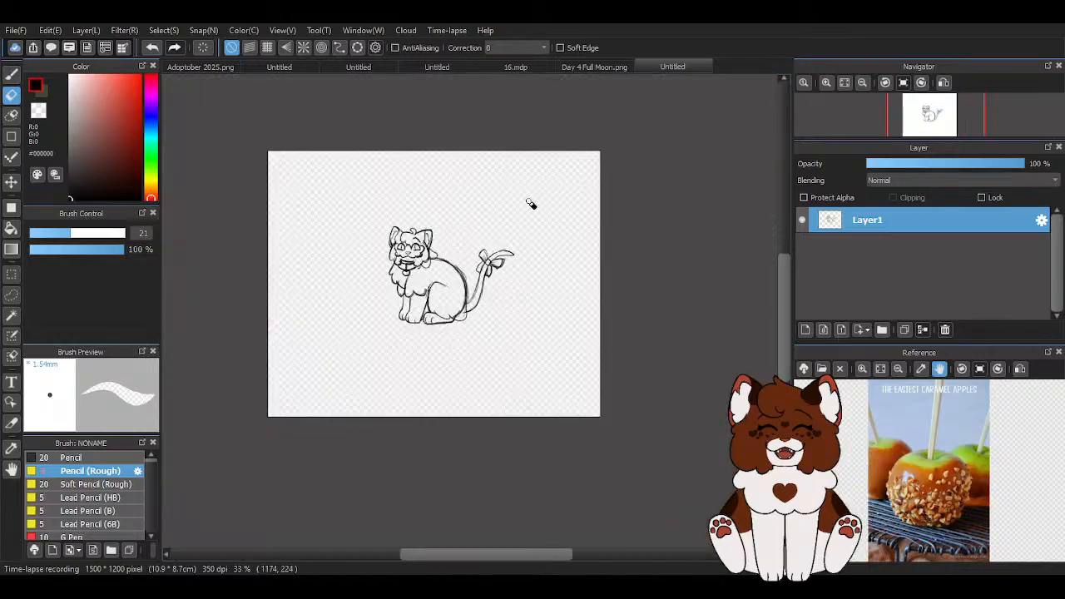
{"action": "key", "text": "ctrl+t"}
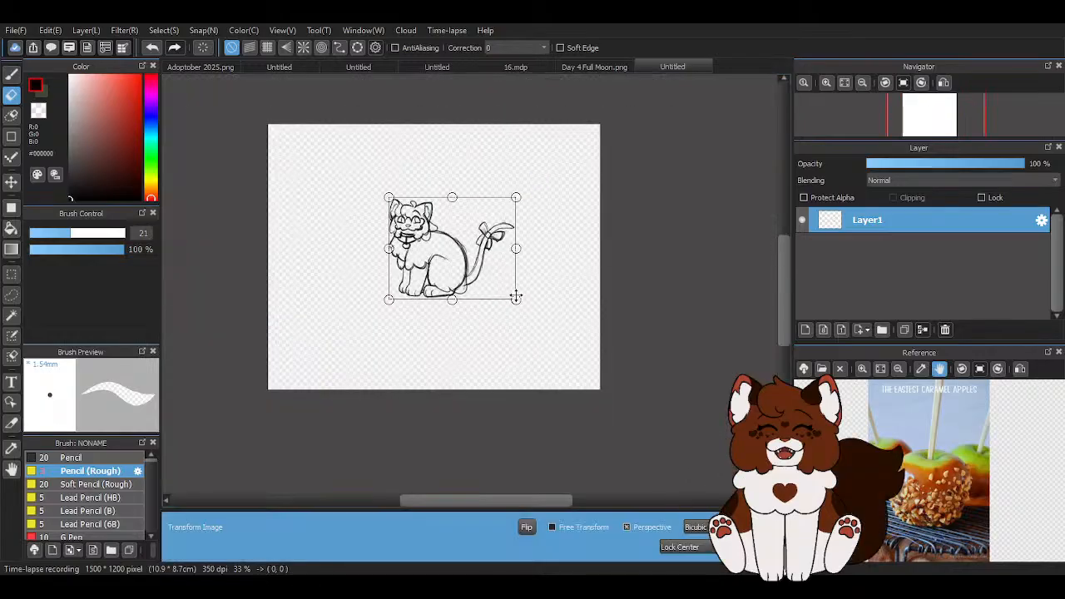
{"action": "left_click_drag", "start_coordinate": [516, 298], "coordinate": [618, 343]}
{"action": "left_click", "coordinate": [754, 547]}
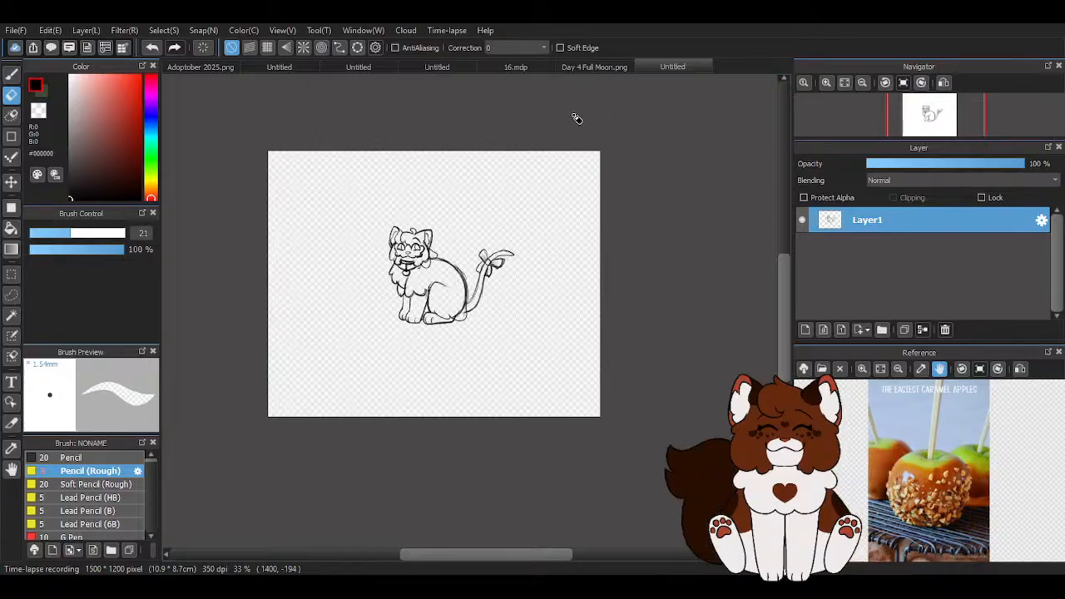
Copy the finished artwork from Day 4 Full Moon.png and paste it into the cat sketch as a new layer
{"action": "left_click", "coordinate": [599, 64]}
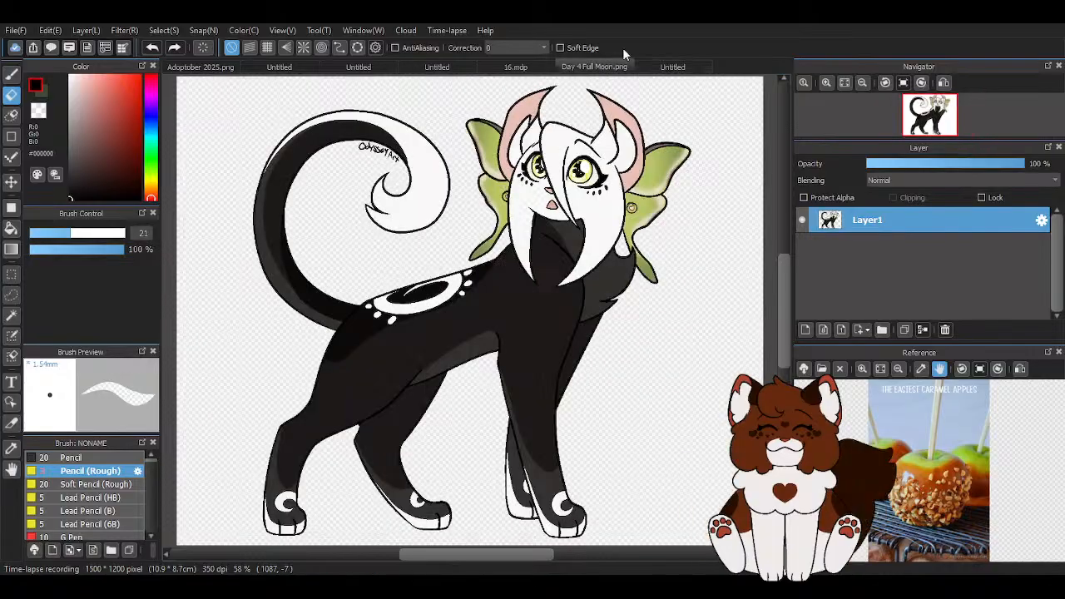
{"action": "left_click", "coordinate": [672, 66]}
{"action": "key", "text": "ctrl+v"}
Enlarge the cat sketch on Layer1 to match the size of the pasted Full Moon artwork
{"action": "left_click", "coordinate": [860, 247]}
{"action": "key", "text": "ctrl+t"}
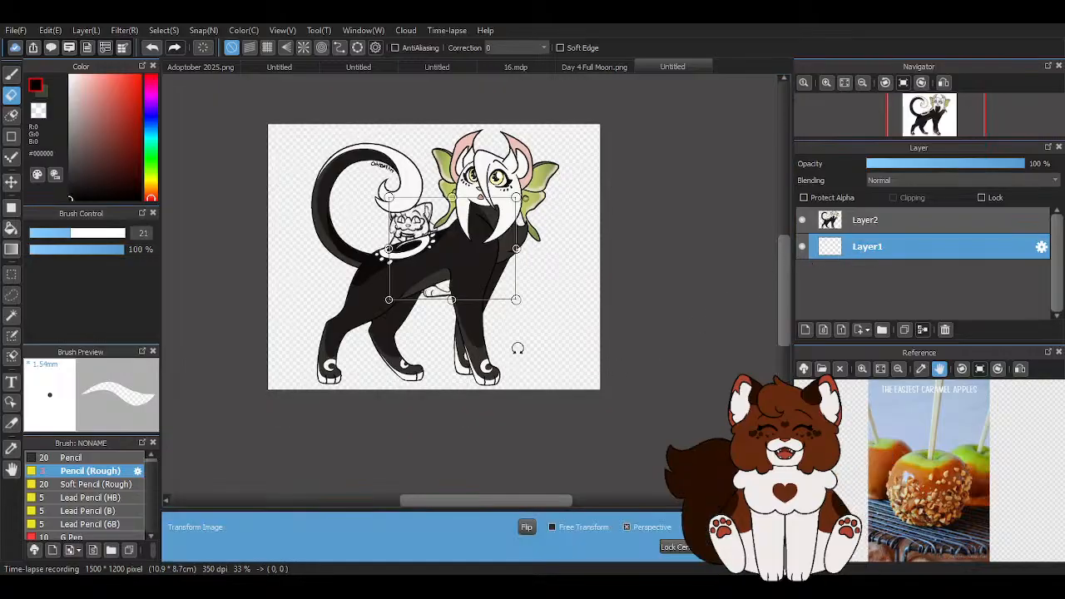
{"action": "mouse_move", "coordinate": [516, 300]}
{"action": "left_mouse_down"}
{"action": "mouse_move", "coordinate": [612, 340]}
{"action": "mouse_move", "coordinate": [599, 335]}
{"action": "left_mouse_up"}
{"action": "mouse_move", "coordinate": [357, 219]}
{"action": "left_mouse_down"}
{"action": "mouse_move", "coordinate": [508, 209]}
{"action": "mouse_move", "coordinate": [337, 260]}
{"action": "mouse_move", "coordinate": [329, 247]}
{"action": "mouse_move", "coordinate": [338, 247]}
{"action": "left_mouse_up"}
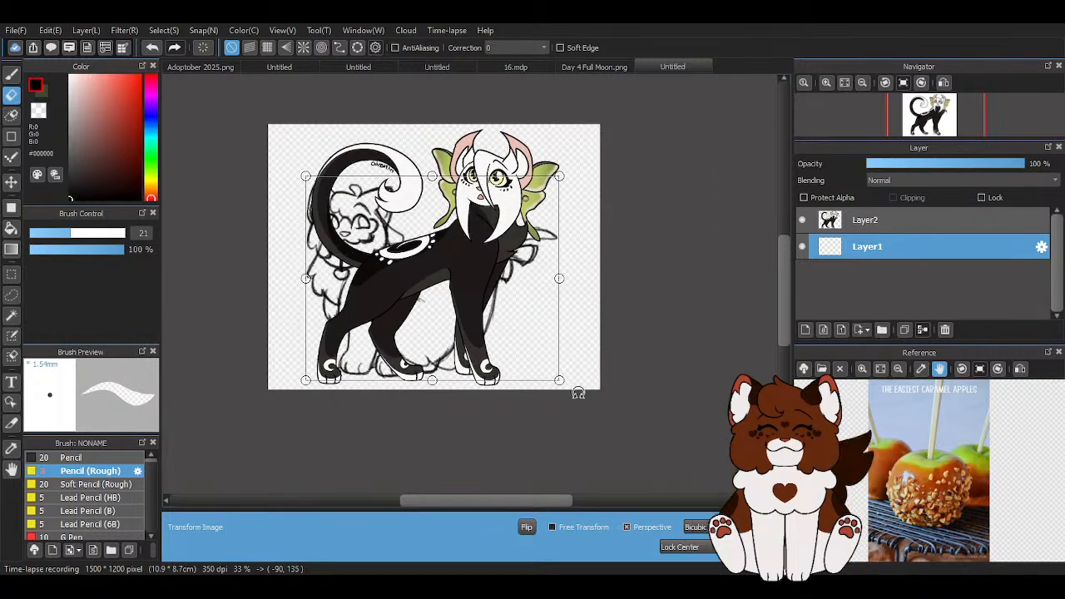
{"action": "left_click_drag", "start_coordinate": [560, 380], "coordinate": [555, 377]}
{"action": "mouse_move", "coordinate": [367, 223]}
{"action": "left_mouse_down"}
{"action": "mouse_move", "coordinate": [419, 231]}
{"action": "mouse_move", "coordinate": [387, 230]}
{"action": "left_mouse_up"}
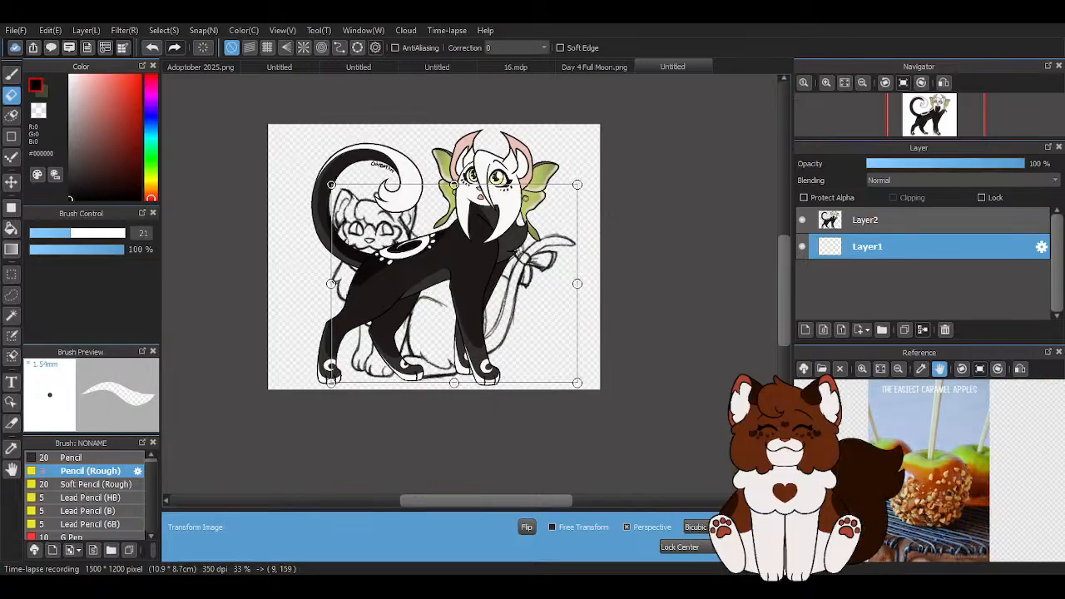
{"action": "mouse_move", "coordinate": [396, 291]}
{"action": "left_mouse_down"}
{"action": "mouse_move", "coordinate": [374, 292]}
{"action": "mouse_move", "coordinate": [380, 309]}
{"action": "left_mouse_up"}
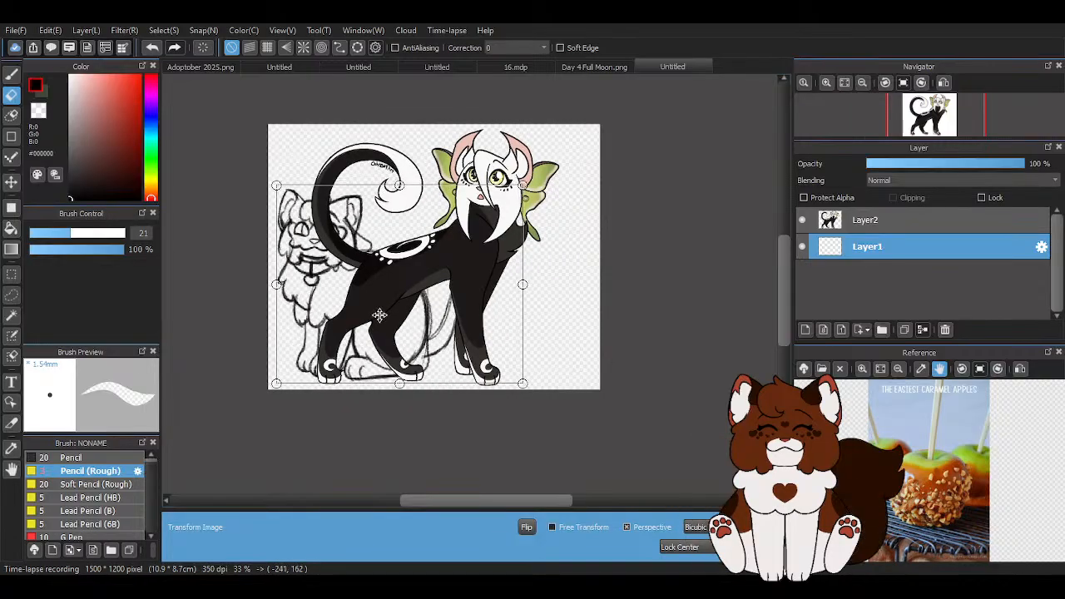
{"action": "left_click_drag", "start_coordinate": [522, 381], "coordinate": [526, 386]}
{"action": "key", "text": "Return"}
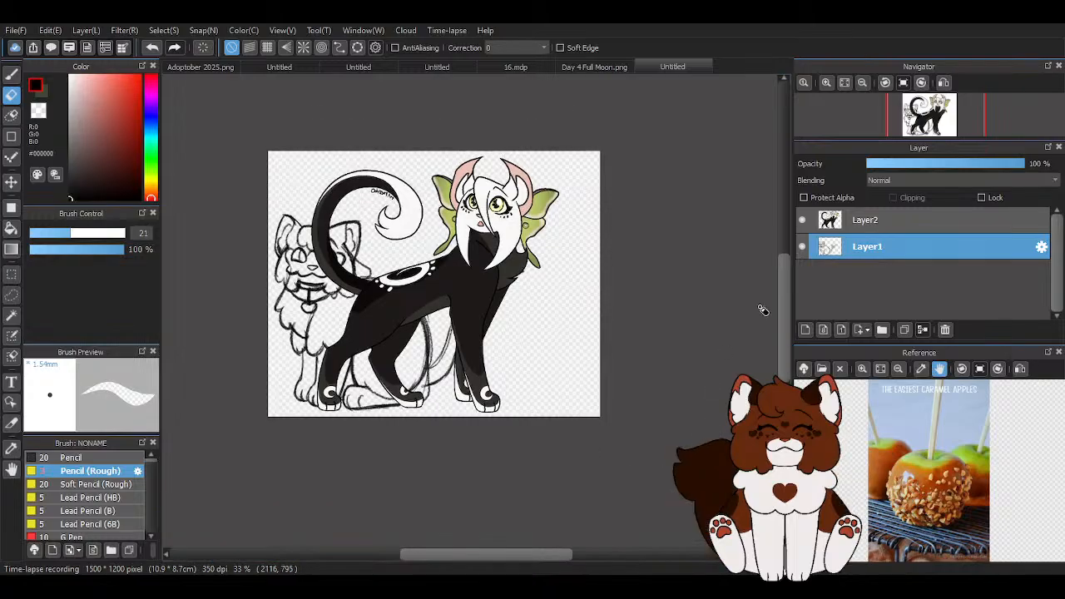
Put the sketch layer above the pasted artwork and move the cat over the black character
{"action": "left_click_drag", "start_coordinate": [880, 243], "coordinate": [882, 212]}
{"action": "left_click", "coordinate": [11, 181]}
{"action": "mouse_move", "coordinate": [348, 325]}
{"action": "left_mouse_down"}
{"action": "mouse_move", "coordinate": [459, 324]}
{"action": "mouse_move", "coordinate": [420, 334]}
{"action": "mouse_move", "coordinate": [450, 331]}
{"action": "left_mouse_up"}
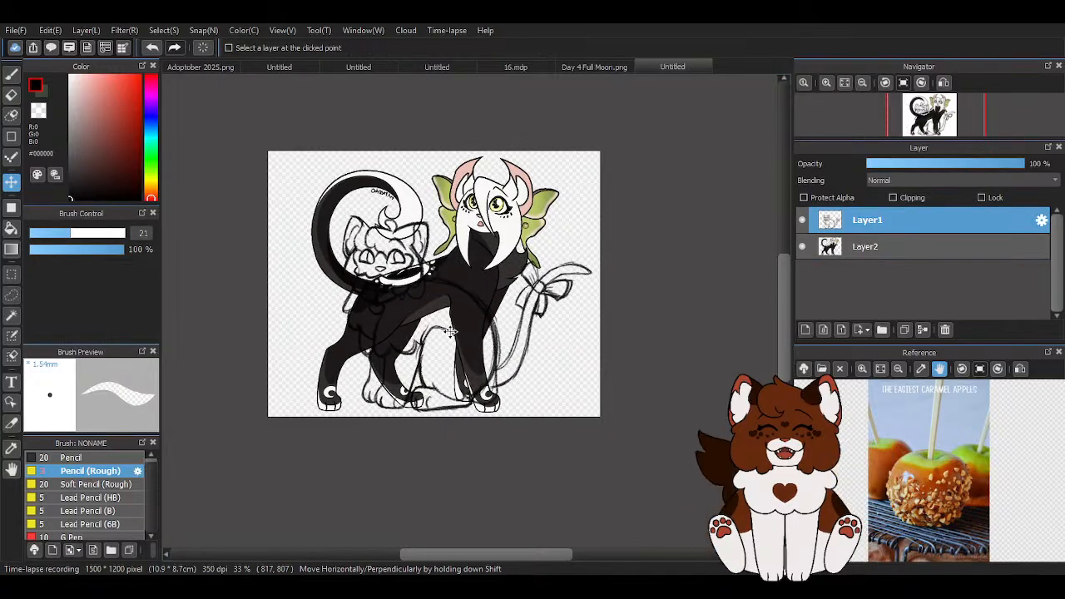
Hide and delete the pasted artwork layer, and reposition the cat sketch near the middle of the canvas
{"action": "left_click", "coordinate": [801, 246]}
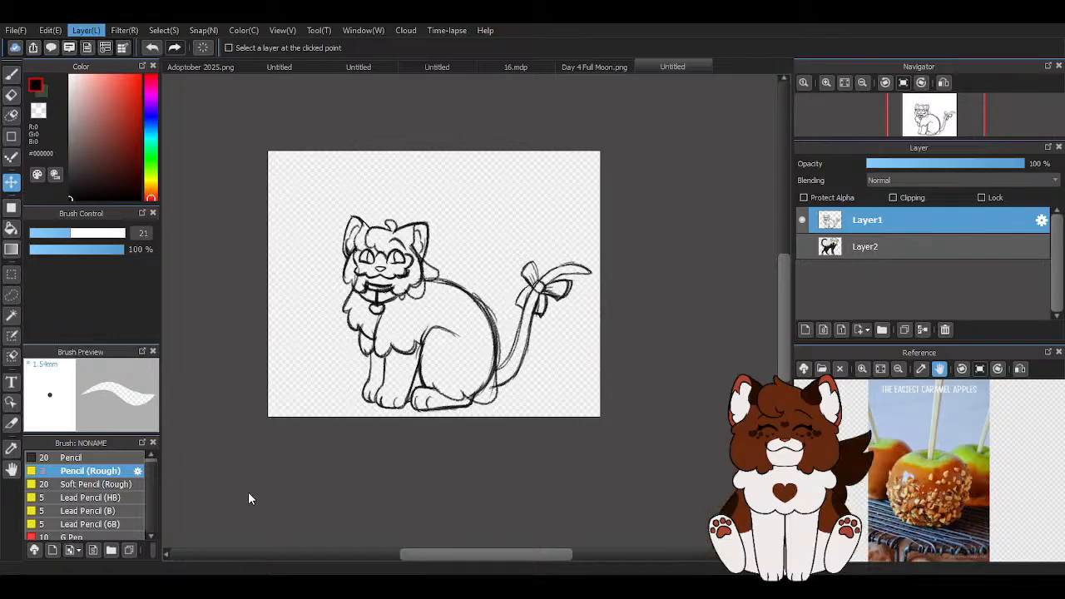
{"action": "left_click_drag", "start_coordinate": [473, 301], "coordinate": [441, 273]}
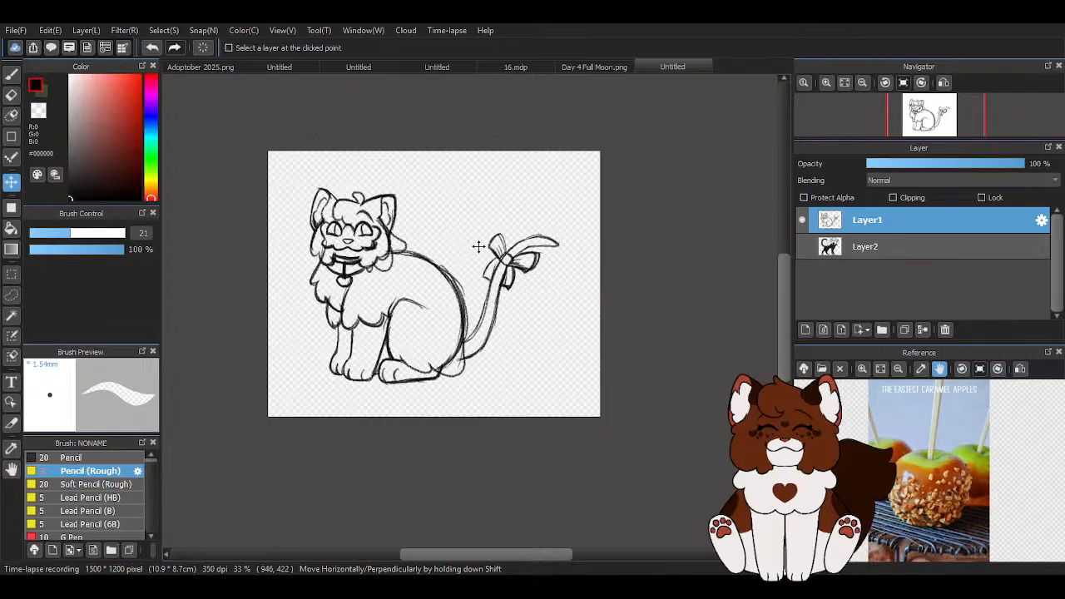
{"action": "left_click", "coordinate": [889, 244]}
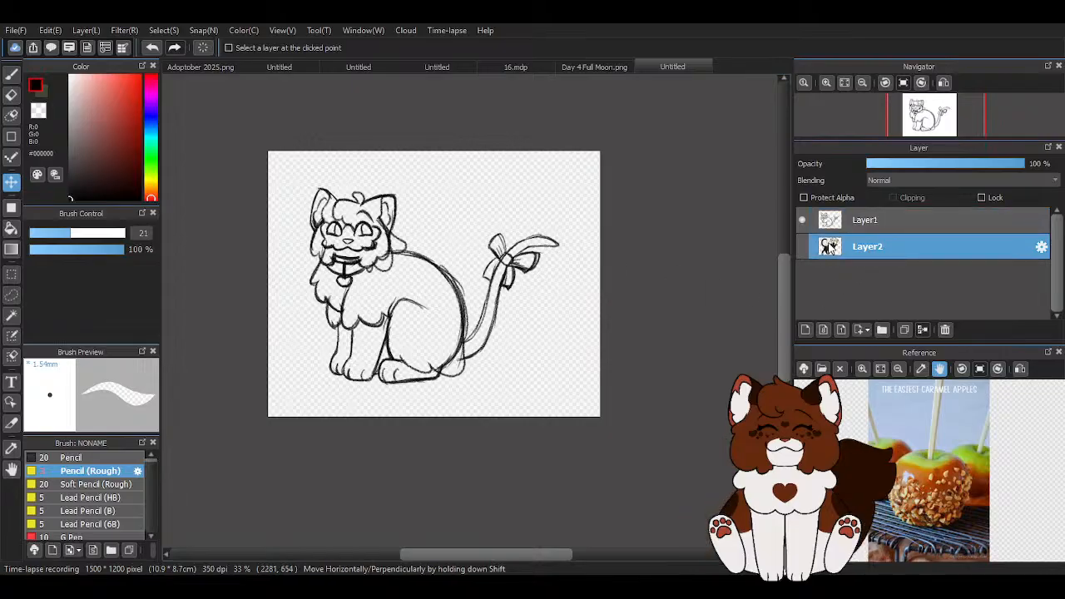
{"action": "left_click", "coordinate": [945, 330]}
Add an empty layer above the sketch for line art and lower the sketch layer's opacity to 47%
{"action": "left_click", "coordinate": [804, 329]}
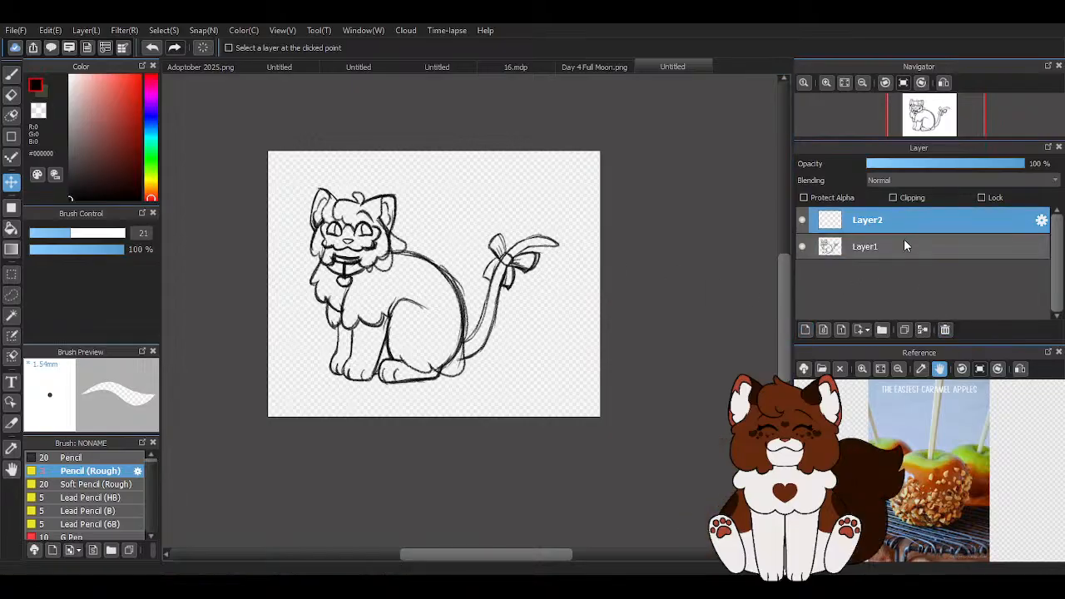
{"action": "left_click", "coordinate": [902, 244]}
{"action": "left_click", "coordinate": [940, 163]}
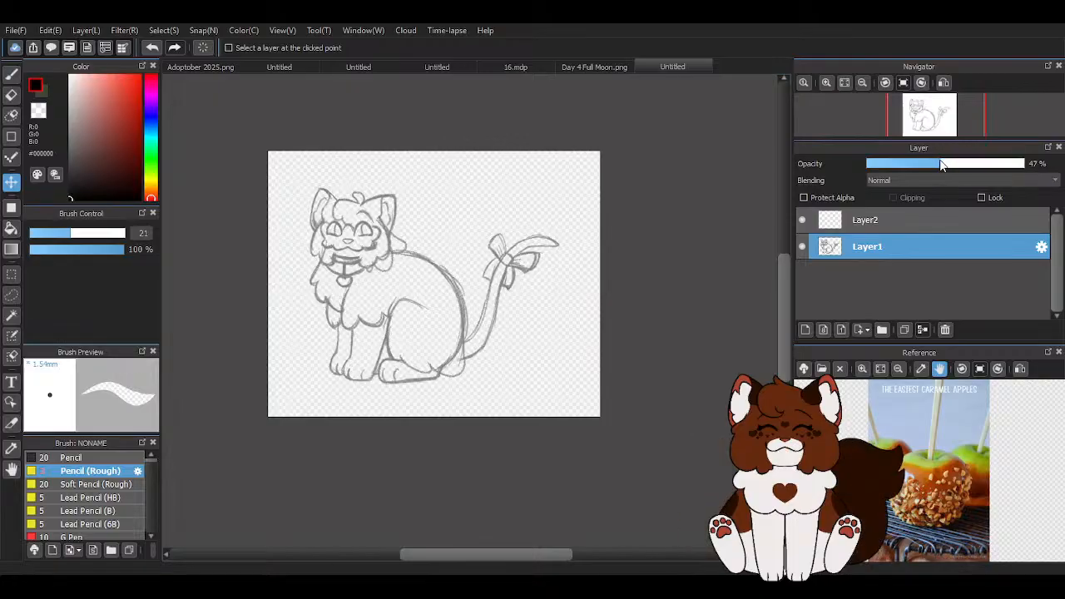
{"action": "left_click", "coordinate": [925, 219]}
Set up the Pen brush at size 6 with stroke correction 40
{"action": "scroll", "coordinate": [100, 487], "scroll_direction": "down", "scroll_amount": 3}
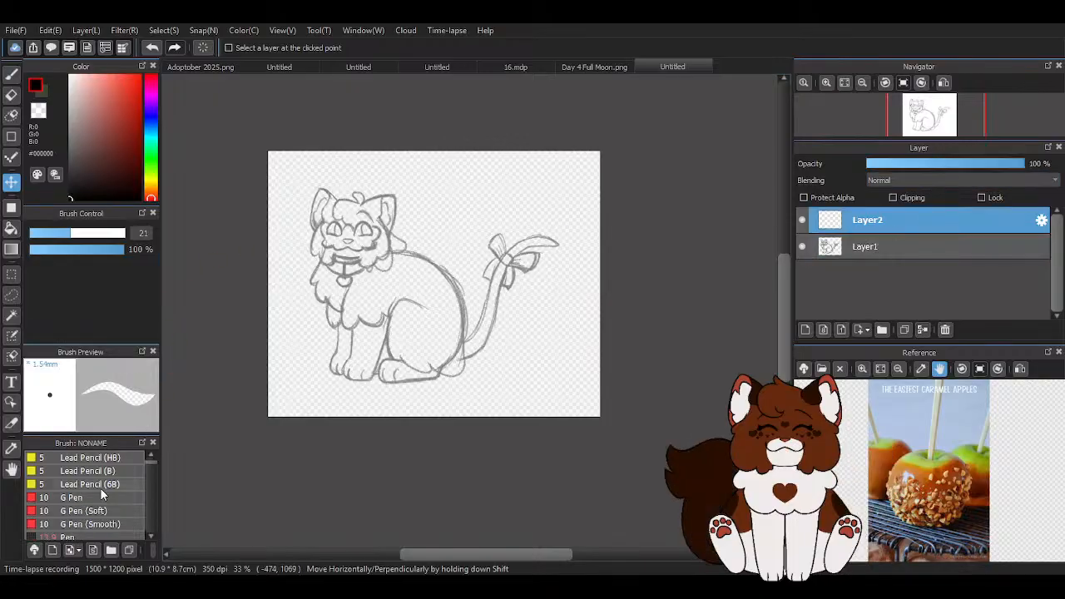
{"action": "left_click", "coordinate": [74, 533]}
{"action": "left_click_drag", "start_coordinate": [57, 233], "coordinate": [30, 233]}
{"action": "scroll", "coordinate": [75, 238], "scroll_direction": "up", "scroll_amount": 4}
{"action": "scroll", "coordinate": [74, 242], "scroll_direction": "up", "scroll_amount": 1}
{"action": "left_click", "coordinate": [12, 73]}
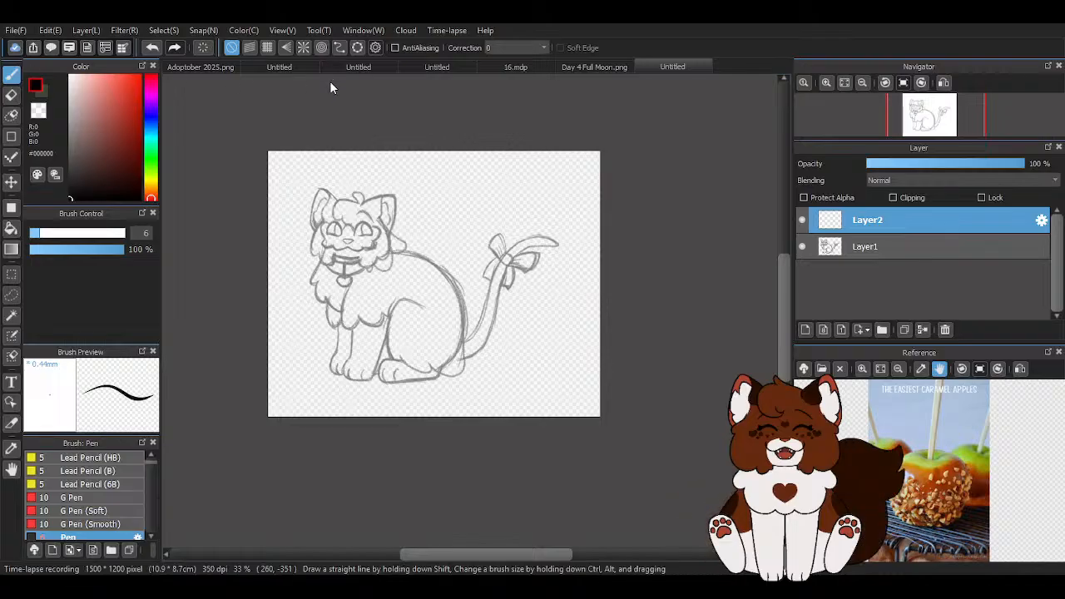
{"action": "scroll", "coordinate": [430, 173], "scroll_direction": "down", "scroll_amount": 1}
Ink the cat's curved mouth line in black on Layer2, redoing strokes that miss the sketch
{"action": "scroll", "coordinate": [429, 173], "scroll_direction": "up", "scroll_amount": 5}
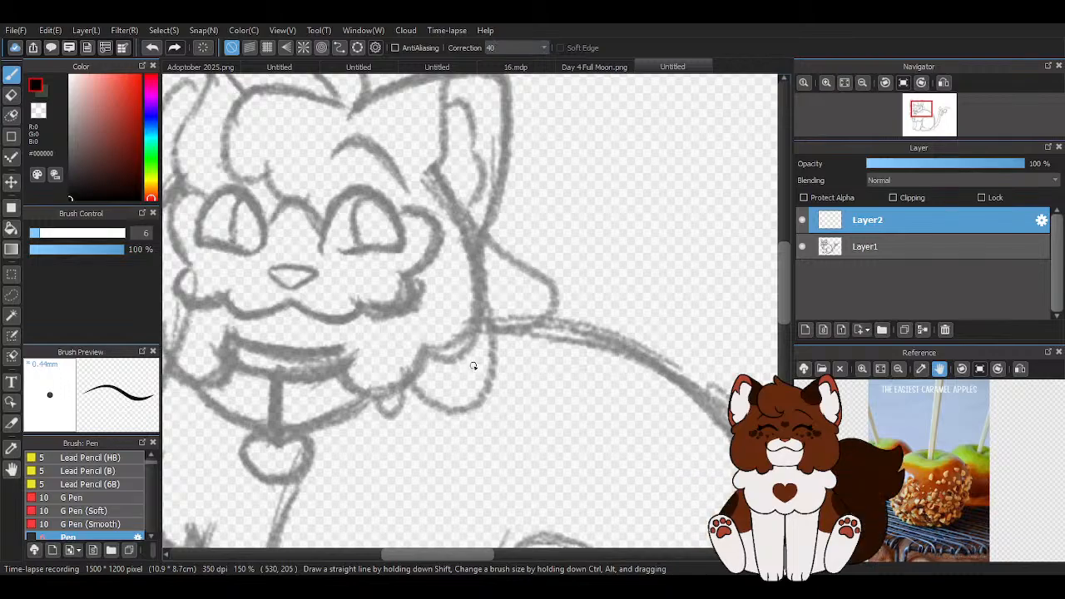
{"action": "scroll", "coordinate": [484, 378], "scroll_direction": "down", "scroll_amount": 3}
{"action": "scroll", "coordinate": [427, 352], "scroll_direction": "up", "scroll_amount": 8}
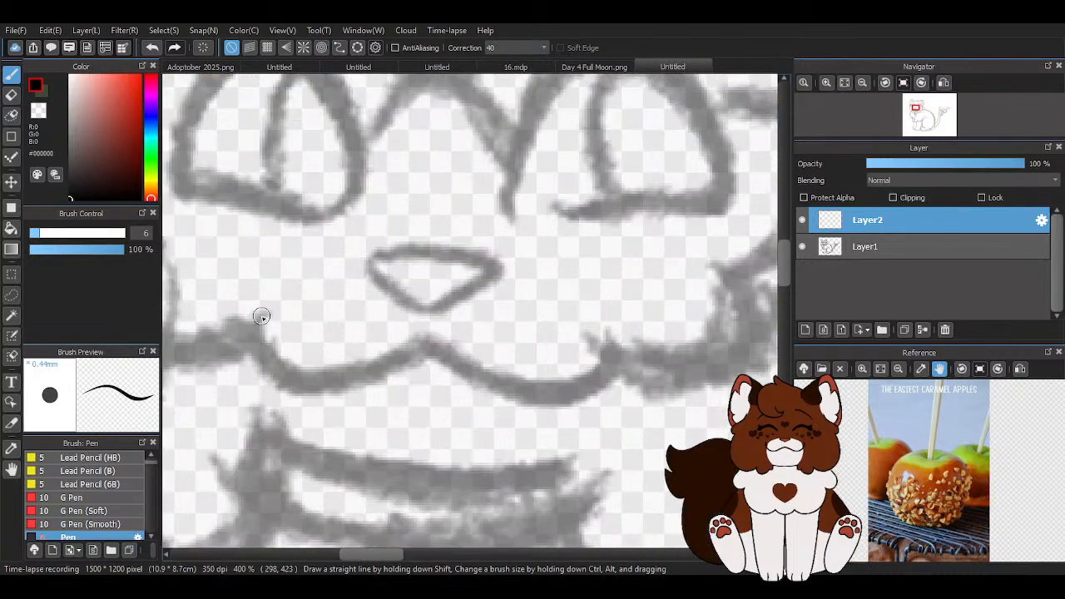
{"action": "mouse_move", "coordinate": [285, 382]}
{"action": "left_mouse_down"}
{"action": "mouse_move", "coordinate": [381, 366]}
{"action": "mouse_move", "coordinate": [429, 332]}
{"action": "left_mouse_up"}
{"action": "scroll", "coordinate": [433, 337], "scroll_direction": "down", "scroll_amount": 3}
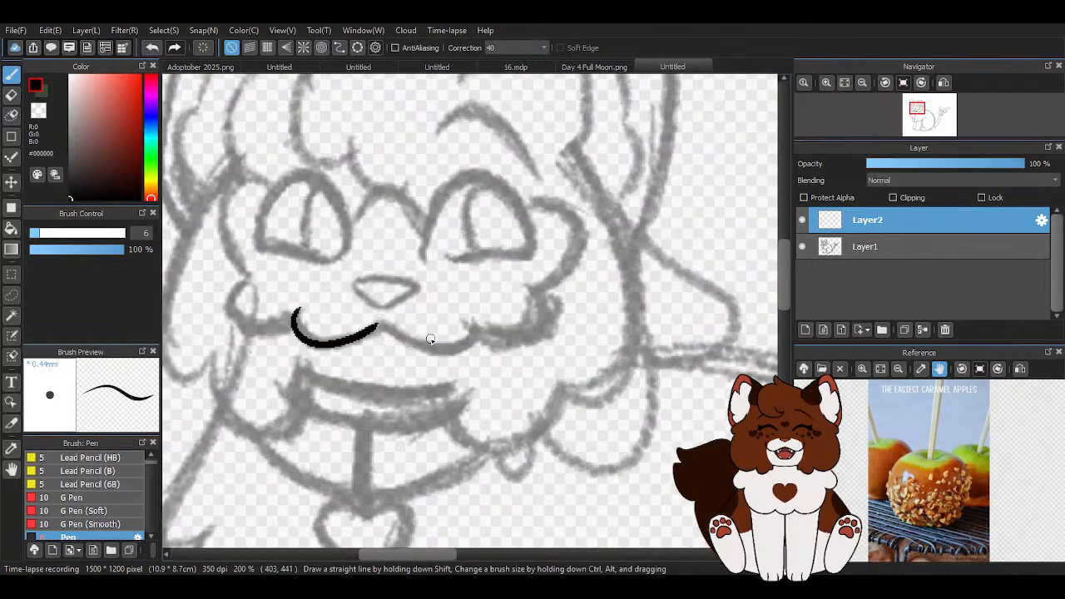
{"action": "scroll", "coordinate": [354, 321], "scroll_direction": "up", "scroll_amount": 3}
{"action": "mouse_move", "coordinate": [333, 322]}
{"action": "left_mouse_down"}
{"action": "mouse_move", "coordinate": [538, 302]}
{"action": "mouse_move", "coordinate": [545, 288]}
{"action": "mouse_move", "coordinate": [327, 281]}
{"action": "mouse_move", "coordinate": [447, 335]}
{"action": "mouse_move", "coordinate": [509, 277]}
{"action": "left_mouse_up"}
{"action": "scroll", "coordinate": [458, 302], "scroll_direction": "down", "scroll_amount": 3}
{"action": "scroll", "coordinate": [454, 316], "scroll_direction": "up", "scroll_amount": 3}
{"action": "key", "text": "ctrl+z"}
{"action": "left_click", "coordinate": [153, 48]}
{"action": "scroll", "coordinate": [545, 279], "scroll_direction": "down", "scroll_amount": 4}
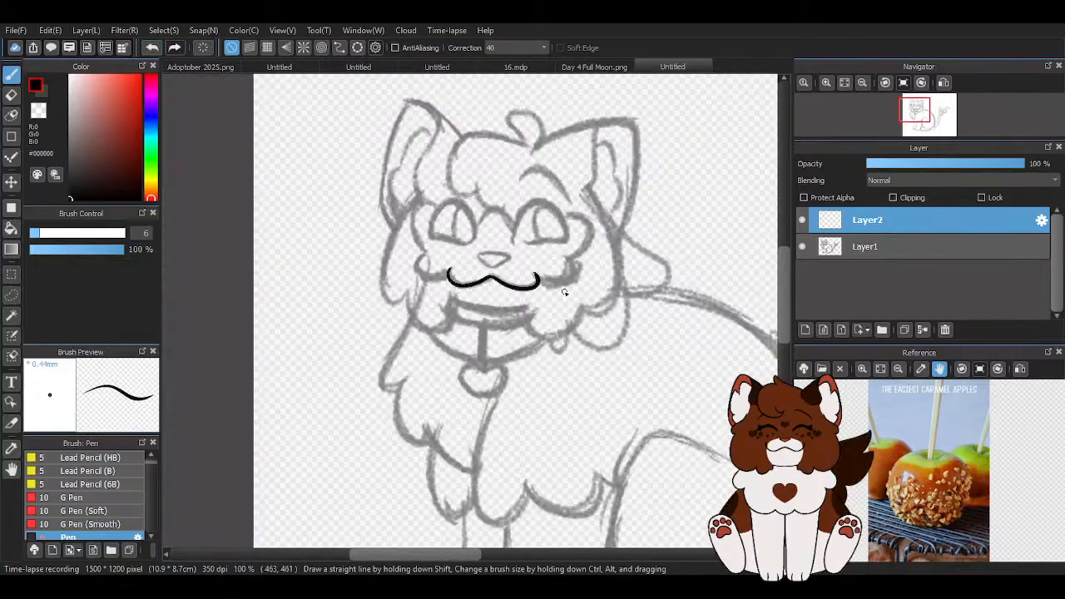
Trim the tip of the inked mouth line at its right corner using the transparent colour
{"action": "scroll", "coordinate": [560, 274], "scroll_direction": "up", "scroll_amount": 5}
{"action": "key", "text": "z"}
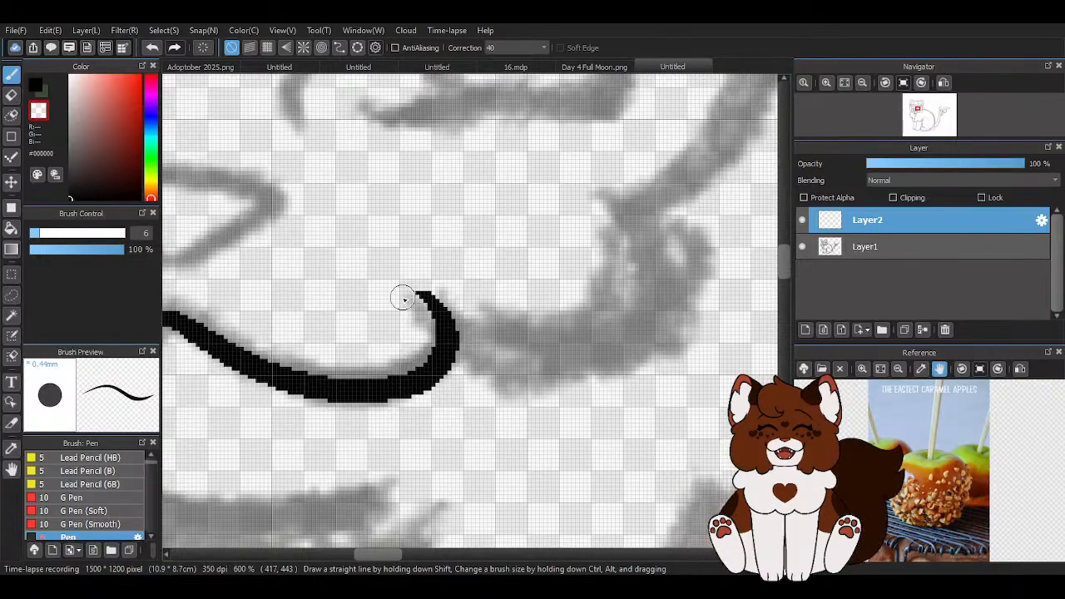
{"action": "key", "text": "x"}
{"action": "scroll", "coordinate": [440, 355], "scroll_direction": "down", "scroll_amount": 6}
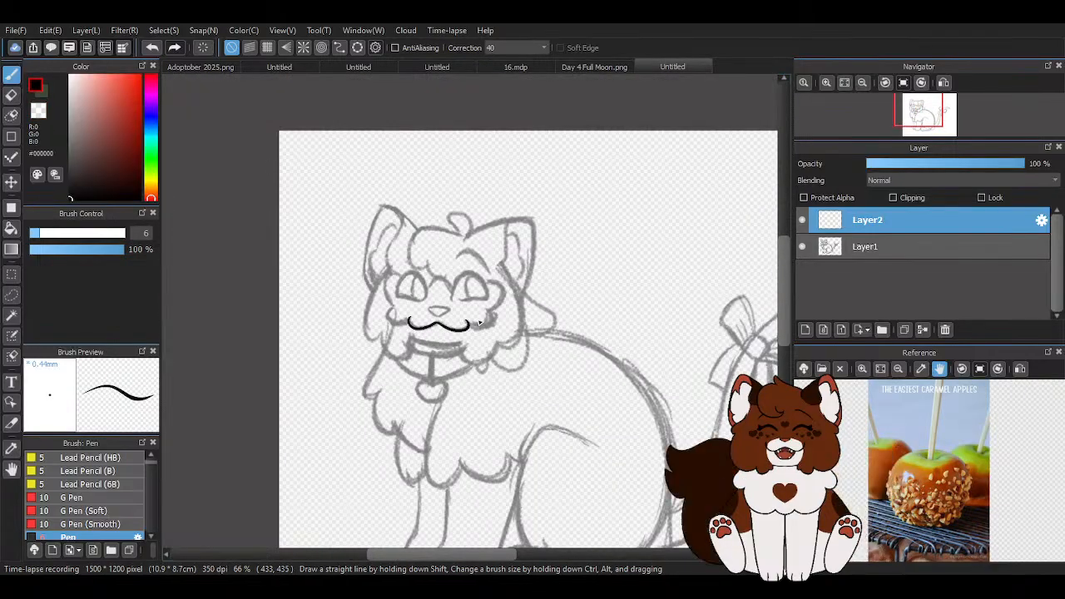
{"action": "scroll", "coordinate": [404, 229], "scroll_direction": "down", "scroll_amount": 3}
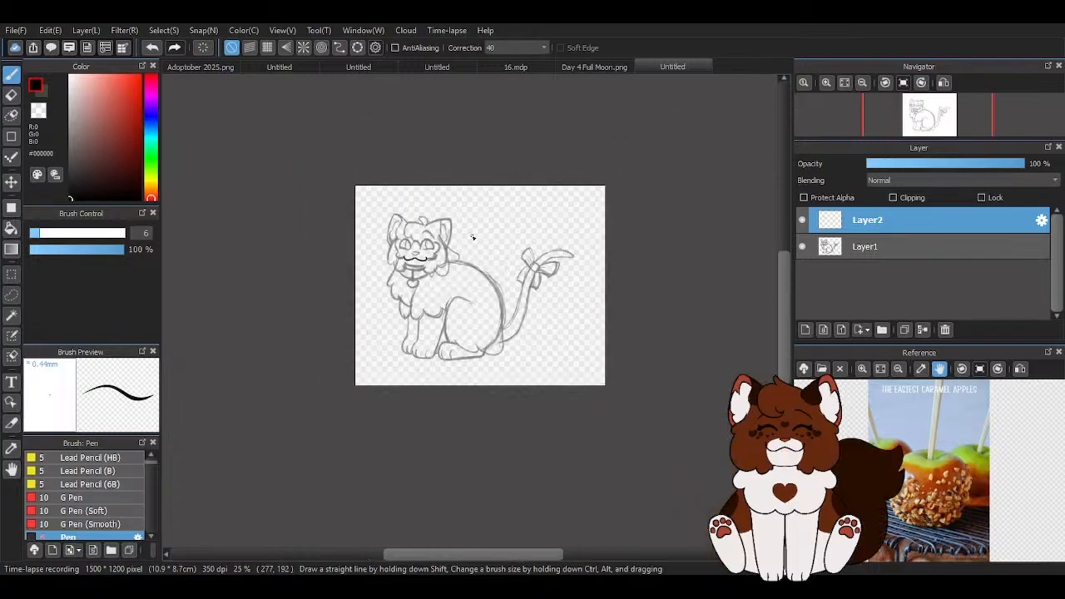
{"action": "scroll", "coordinate": [396, 242], "scroll_direction": "up", "scroll_amount": 7}
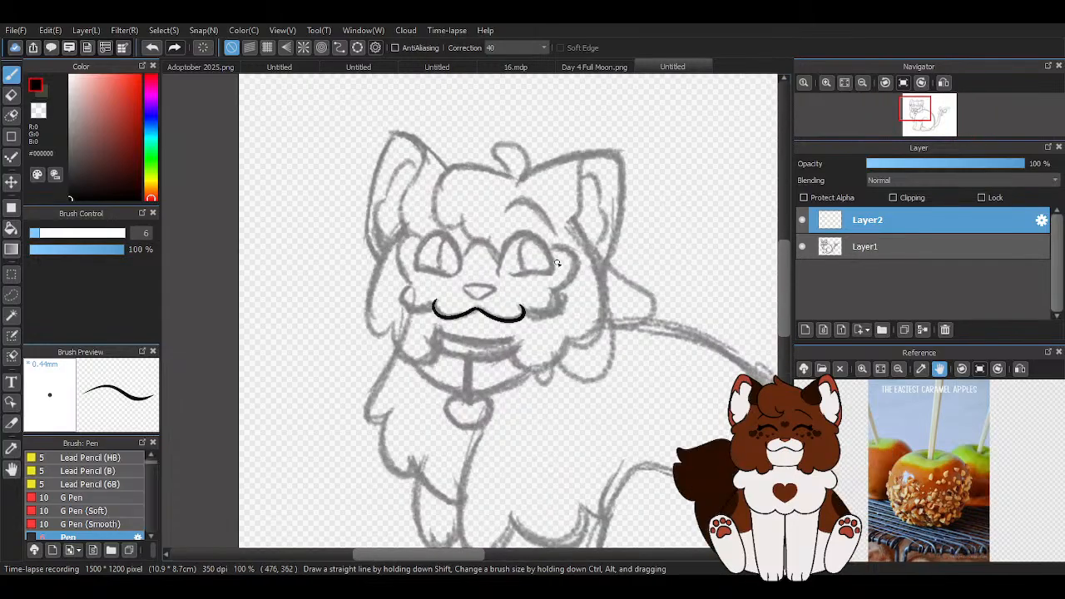
{"action": "mouse_move", "coordinate": [535, 301]}
{"action": "left_mouse_down"}
{"action": "mouse_move", "coordinate": [533, 266]}
{"action": "mouse_move", "coordinate": [461, 152]}
{"action": "mouse_move", "coordinate": [332, 190]}
{"action": "left_mouse_up"}
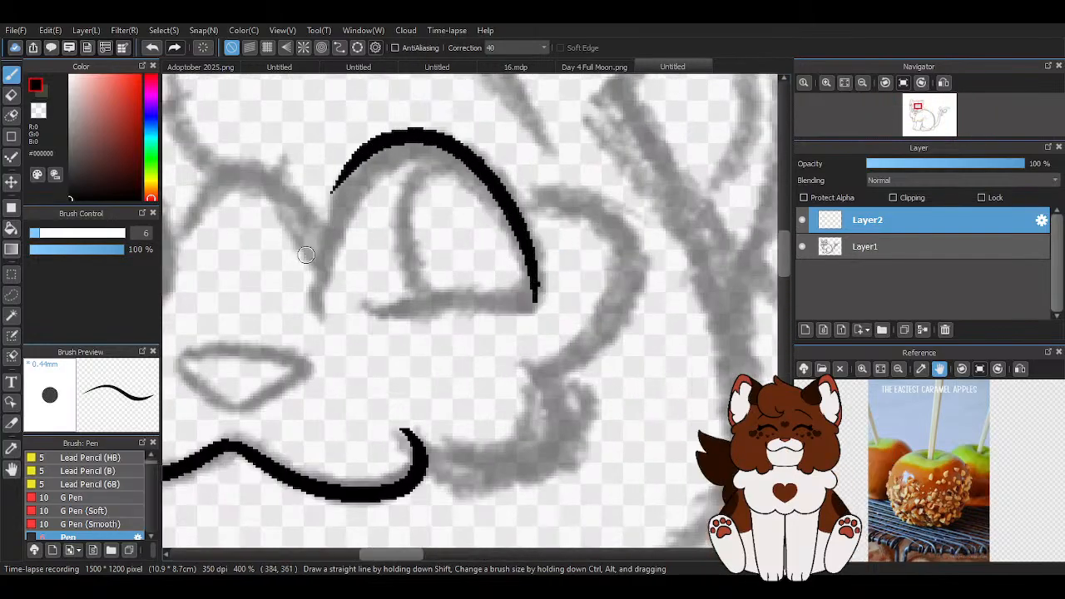
{"action": "left_click", "coordinate": [147, 48]}
{"action": "mouse_move", "coordinate": [319, 309]}
{"action": "left_mouse_down"}
{"action": "mouse_move", "coordinate": [336, 212]}
{"action": "mouse_move", "coordinate": [377, 160]}
{"action": "mouse_move", "coordinate": [443, 154]}
{"action": "mouse_move", "coordinate": [522, 291]}
{"action": "left_mouse_up"}
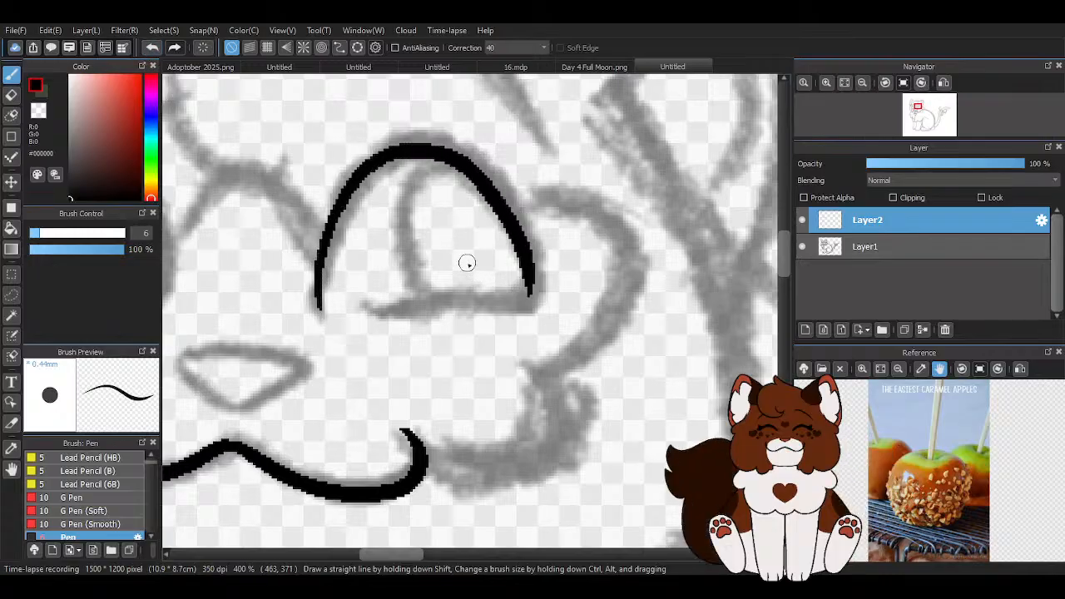
{"action": "left_click", "coordinate": [146, 47]}
Ink the upper lid arc and the lower lid line of the cat's right-hand eye on Layer2
{"action": "scroll", "coordinate": [527, 313], "scroll_direction": "down", "scroll_amount": 2}
{"action": "scroll", "coordinate": [478, 239], "scroll_direction": "up", "scroll_amount": 3}
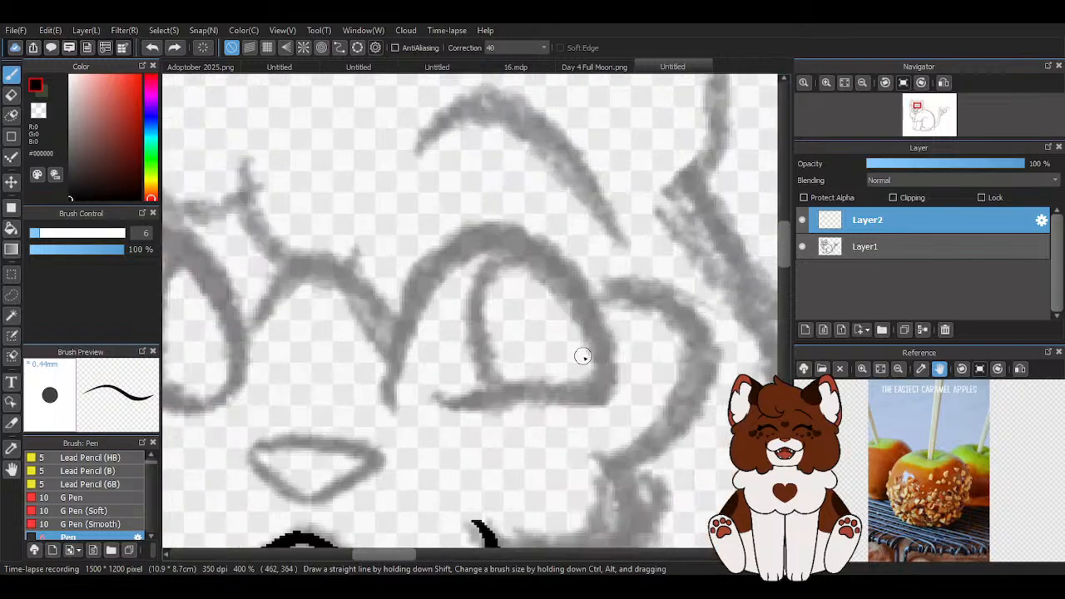
{"action": "mouse_move", "coordinate": [623, 401]}
{"action": "left_mouse_down"}
{"action": "mouse_move", "coordinate": [567, 220]}
{"action": "mouse_move", "coordinate": [446, 175]}
{"action": "mouse_move", "coordinate": [332, 262]}
{"action": "mouse_move", "coordinate": [297, 409]}
{"action": "left_mouse_up"}
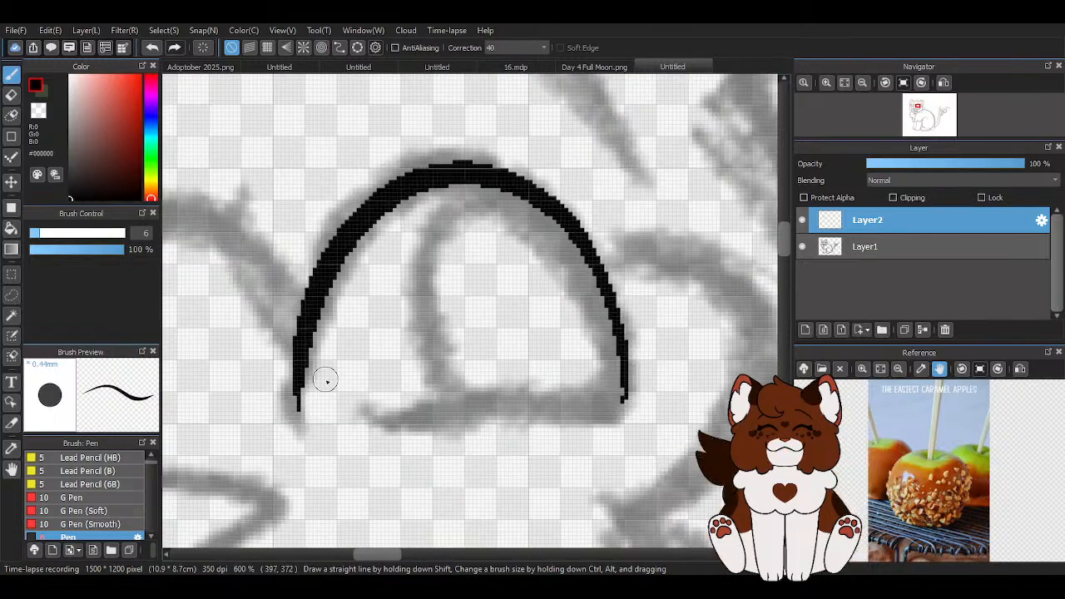
{"action": "mouse_move", "coordinate": [366, 426]}
{"action": "left_mouse_down"}
{"action": "mouse_move", "coordinate": [566, 411]}
{"action": "mouse_move", "coordinate": [620, 383]}
{"action": "mouse_move", "coordinate": [592, 268]}
{"action": "left_mouse_up"}
{"action": "mouse_move", "coordinate": [608, 409]}
{"action": "left_mouse_down"}
{"action": "mouse_move", "coordinate": [590, 297]}
{"action": "mouse_move", "coordinate": [400, 221]}
{"action": "mouse_move", "coordinate": [337, 277]}
{"action": "left_mouse_up"}
{"action": "left_click", "coordinate": [151, 47]}
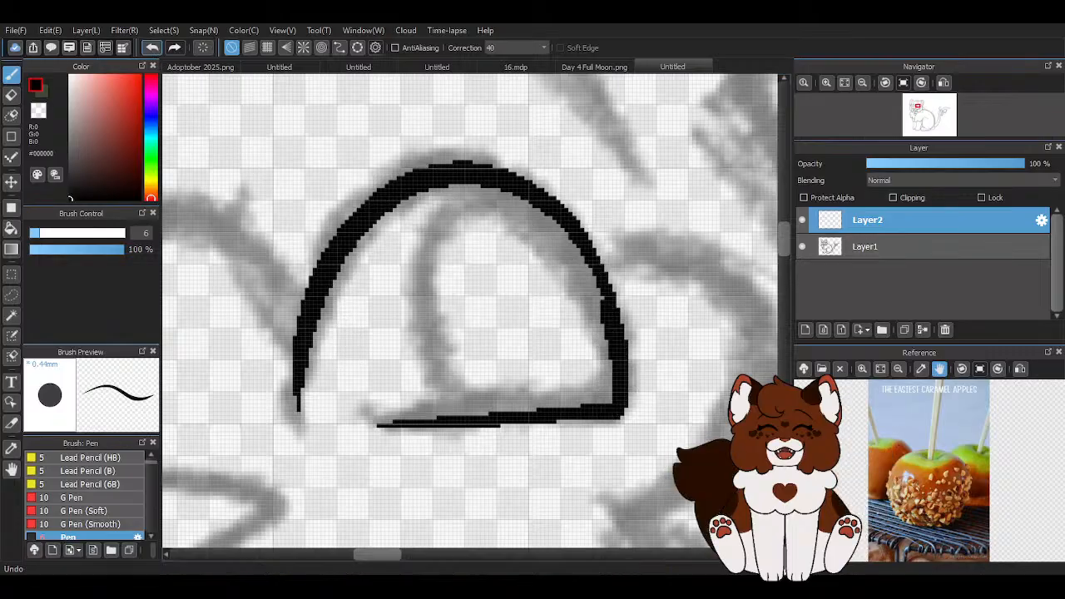
Thicken the right-hand eye's upper lid with a second inner arc, fill the gap solid black and thicken the lower lid
{"action": "mouse_move", "coordinate": [300, 406]}
{"action": "left_mouse_down"}
{"action": "mouse_move", "coordinate": [330, 297]}
{"action": "mouse_move", "coordinate": [414, 219]}
{"action": "mouse_move", "coordinate": [523, 229]}
{"action": "mouse_move", "coordinate": [605, 407]}
{"action": "left_mouse_up"}
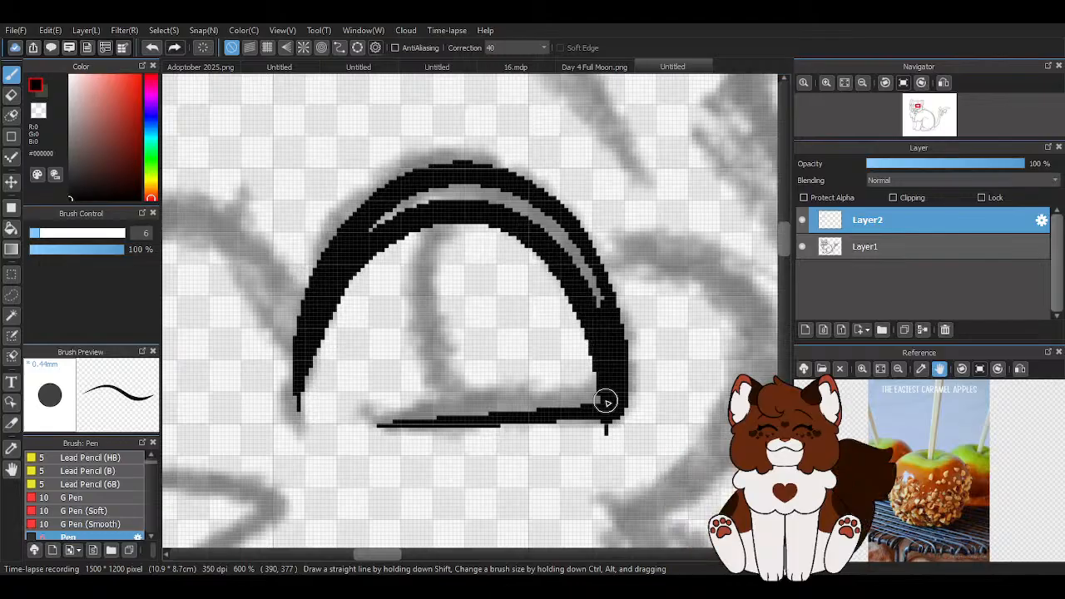
{"action": "mouse_move", "coordinate": [610, 347]}
{"action": "left_mouse_down"}
{"action": "mouse_move", "coordinate": [566, 243]}
{"action": "mouse_move", "coordinate": [461, 205]}
{"action": "mouse_move", "coordinate": [379, 232]}
{"action": "mouse_move", "coordinate": [406, 205]}
{"action": "mouse_move", "coordinate": [538, 244]}
{"action": "left_mouse_up"}
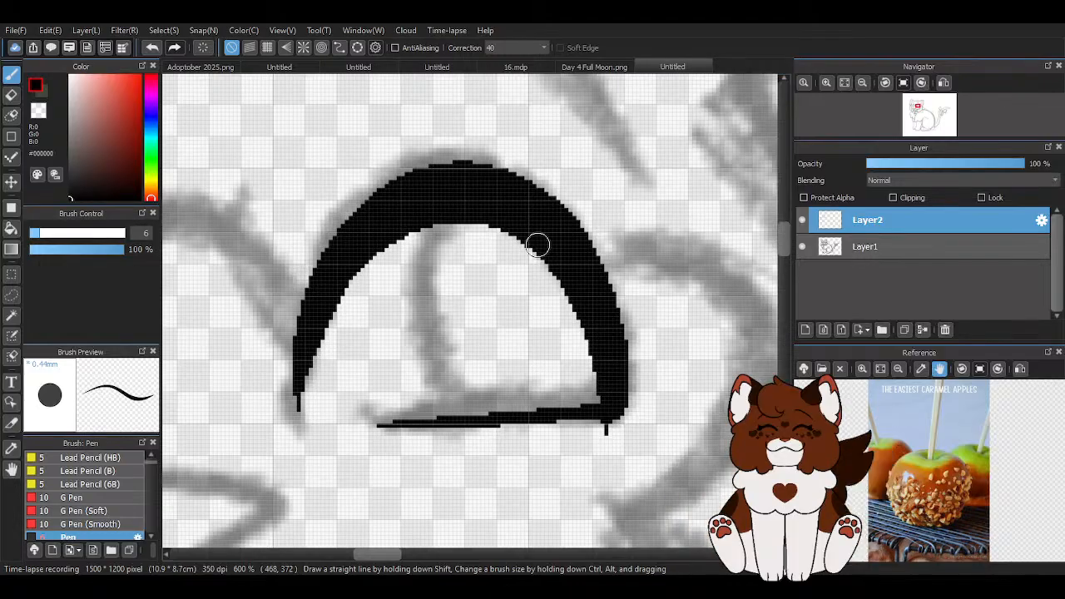
{"action": "scroll", "coordinate": [382, 317], "scroll_direction": "down", "scroll_amount": 2}
{"action": "scroll", "coordinate": [463, 366], "scroll_direction": "up", "scroll_amount": 2}
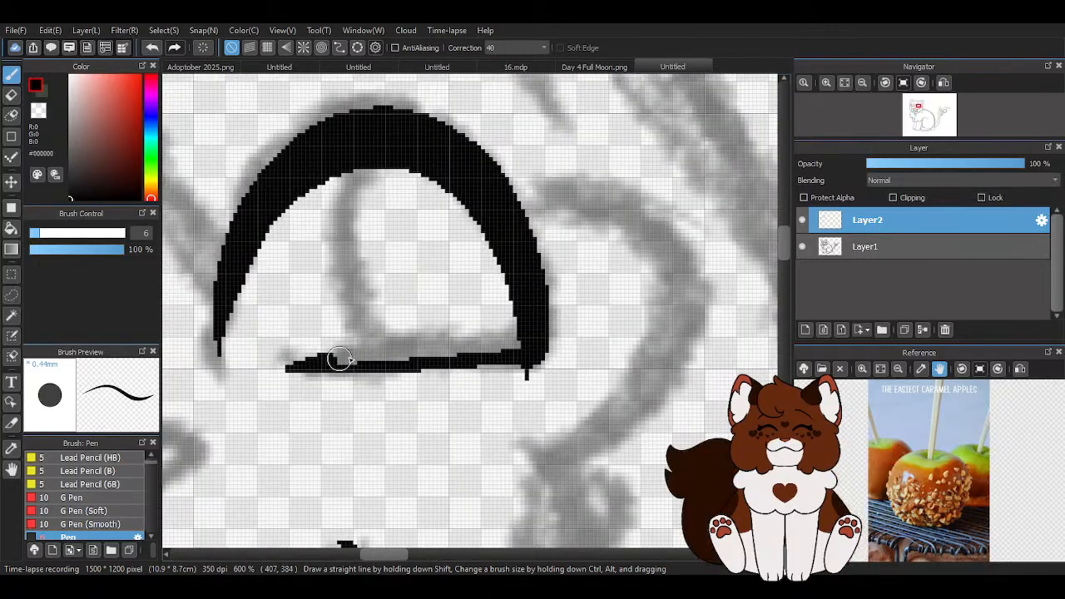
{"action": "left_click_drag", "start_coordinate": [339, 360], "coordinate": [518, 336]}
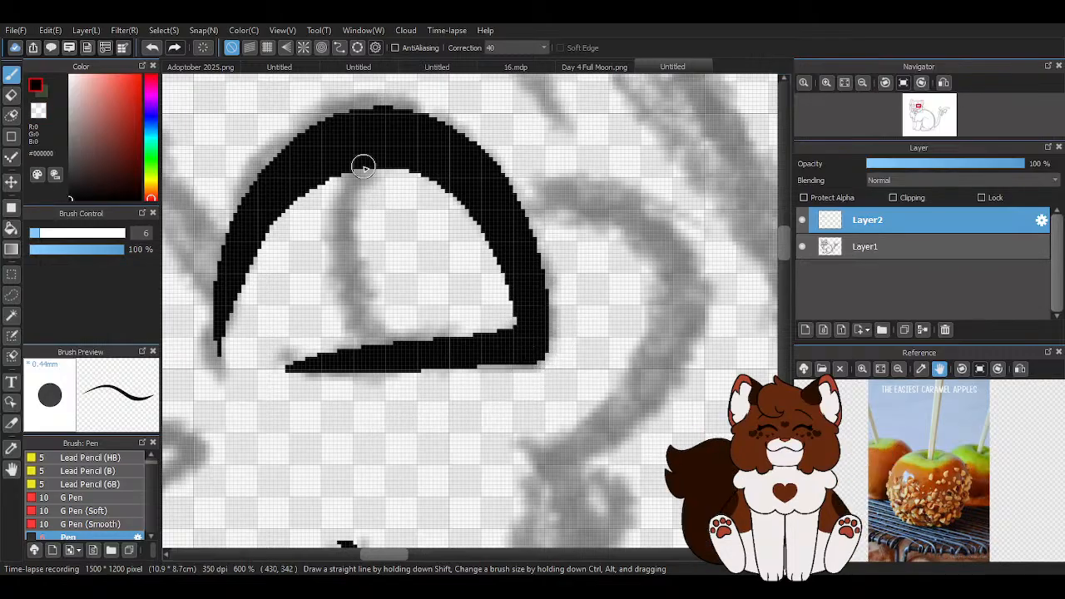
Thin and smooth the inner edge of the right-hand eye's upper lid using the transparent colour
{"action": "scroll", "coordinate": [462, 245], "scroll_direction": "down", "scroll_amount": 2}
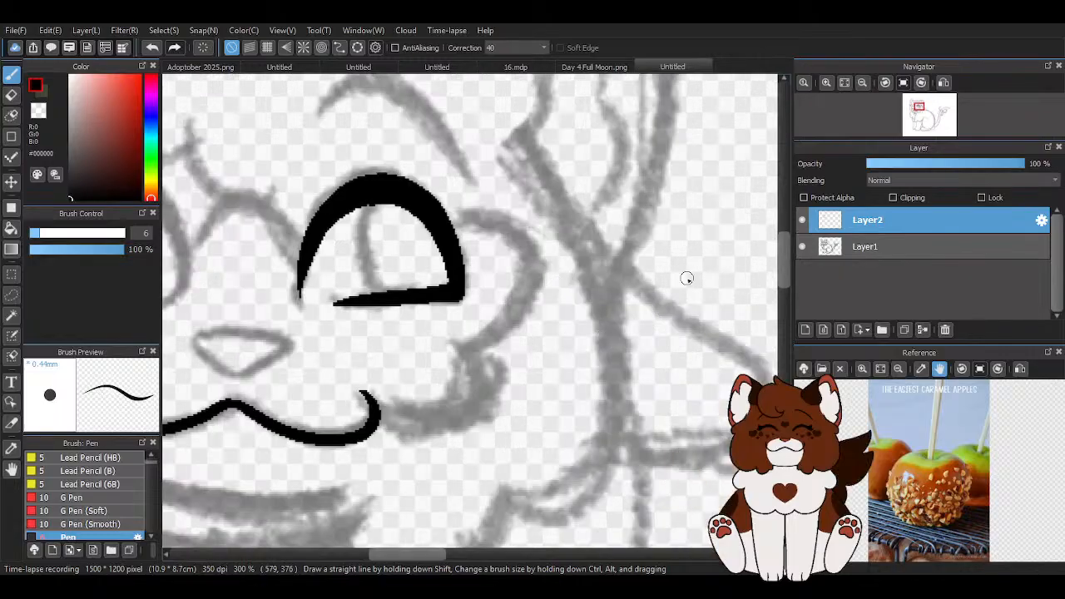
{"action": "scroll", "coordinate": [464, 316], "scroll_direction": "up", "scroll_amount": 2}
{"action": "mouse_move", "coordinate": [478, 312]}
{"action": "left_mouse_down"}
{"action": "mouse_move", "coordinate": [397, 195]}
{"action": "mouse_move", "coordinate": [357, 182]}
{"action": "mouse_move", "coordinate": [212, 318]}
{"action": "left_mouse_up"}
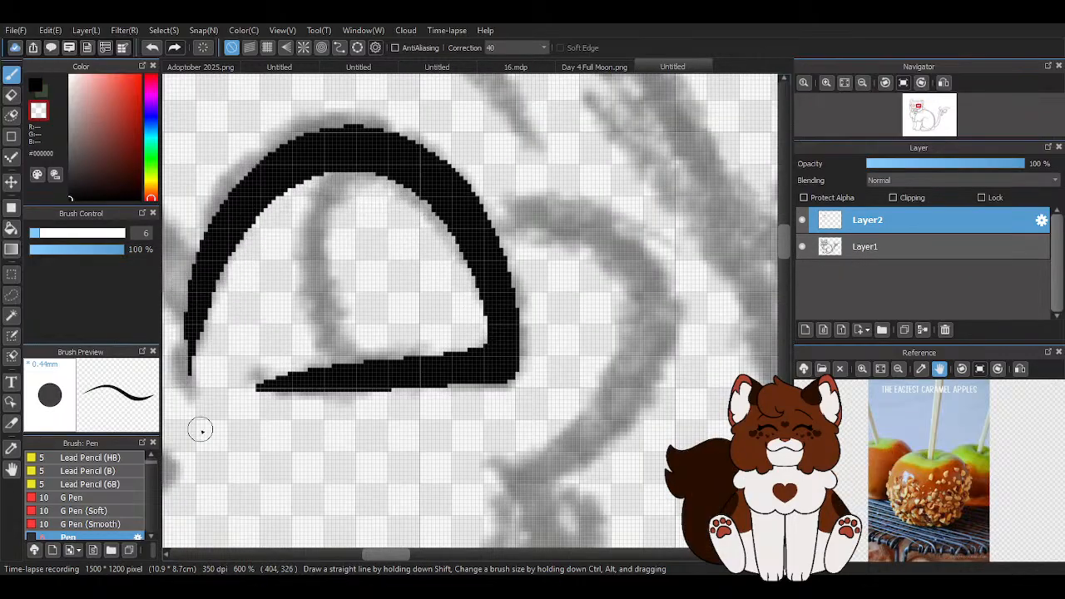
{"action": "key", "text": "x"}
{"action": "scroll", "coordinate": [451, 245], "scroll_direction": "down", "scroll_amount": 3}
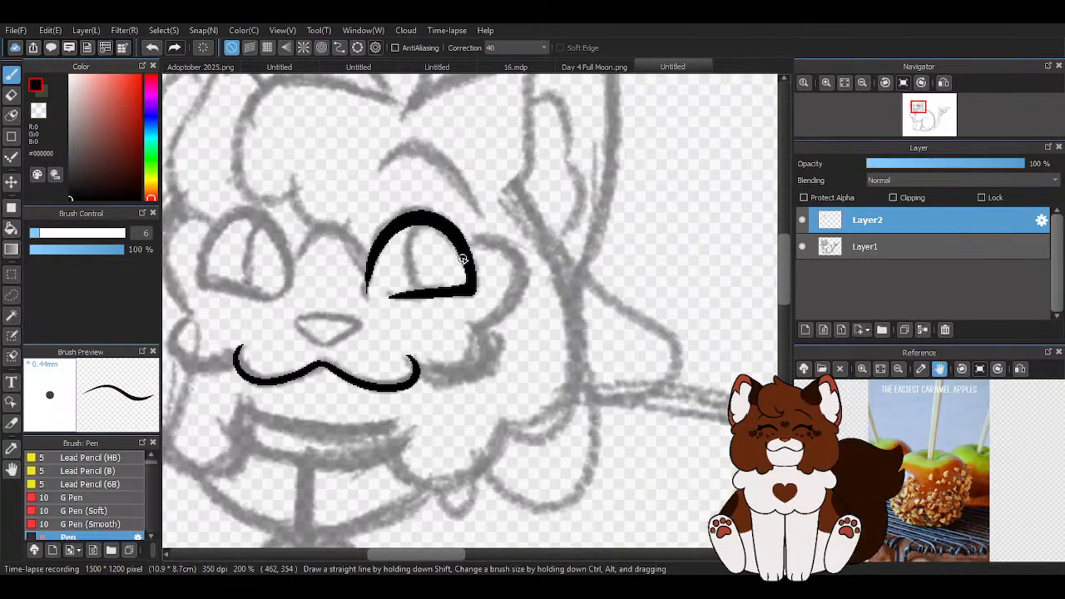
{"action": "scroll", "coordinate": [464, 259], "scroll_direction": "down", "scroll_amount": 3}
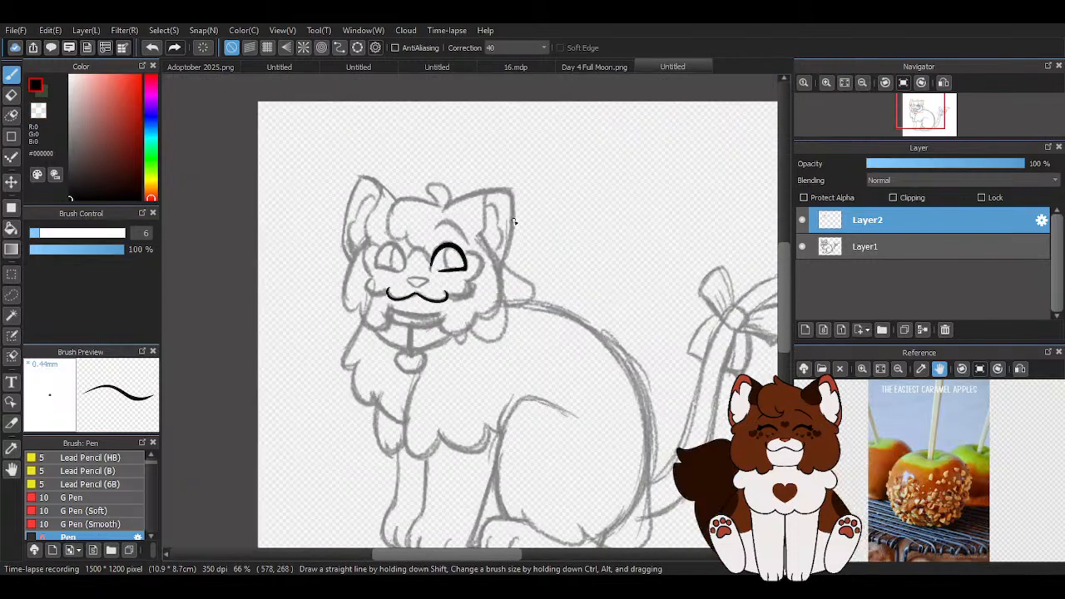
{"action": "scroll", "coordinate": [514, 216], "scroll_direction": "up", "scroll_amount": 2}
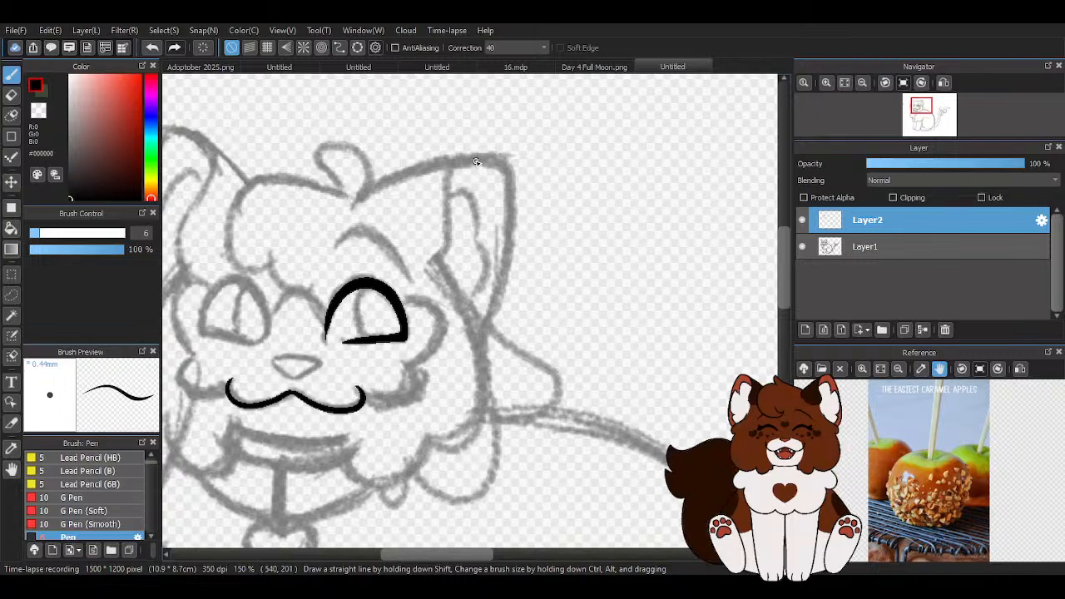
{"action": "scroll", "coordinate": [505, 179], "scroll_direction": "down", "scroll_amount": 2}
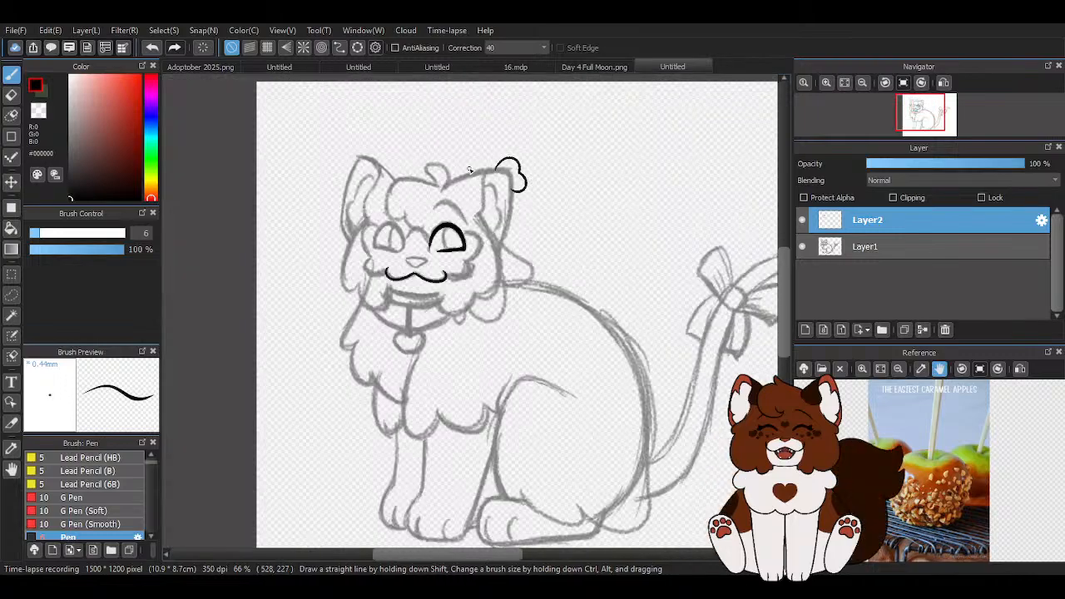
{"action": "left_click", "coordinate": [157, 48]}
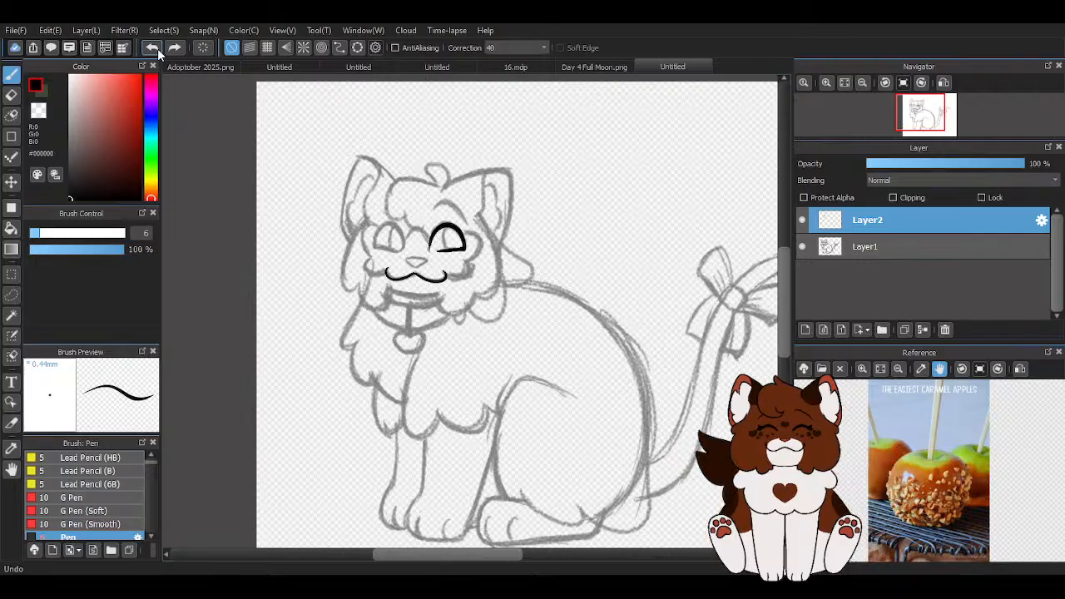
Ink the curved inner edge of the iris in the cat's right-hand eye, running from the upper lid to the lower lid
{"action": "scroll", "coordinate": [450, 242], "scroll_direction": "up", "scroll_amount": 5}
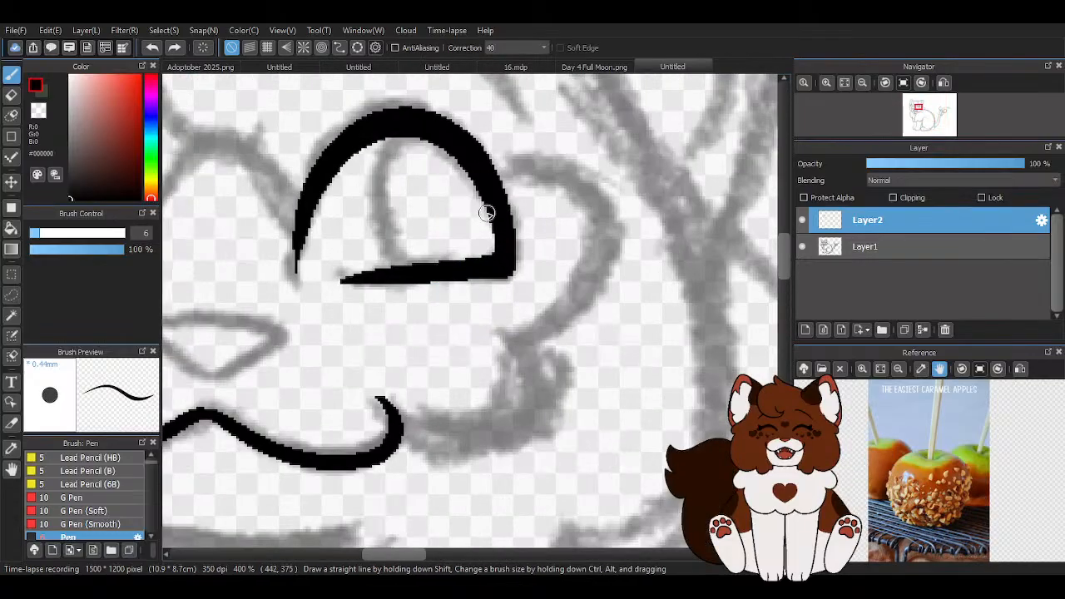
{"action": "mouse_move", "coordinate": [340, 145]}
{"action": "left_mouse_down"}
{"action": "mouse_move", "coordinate": [306, 283]}
{"action": "mouse_move", "coordinate": [433, 375]}
{"action": "left_mouse_up"}
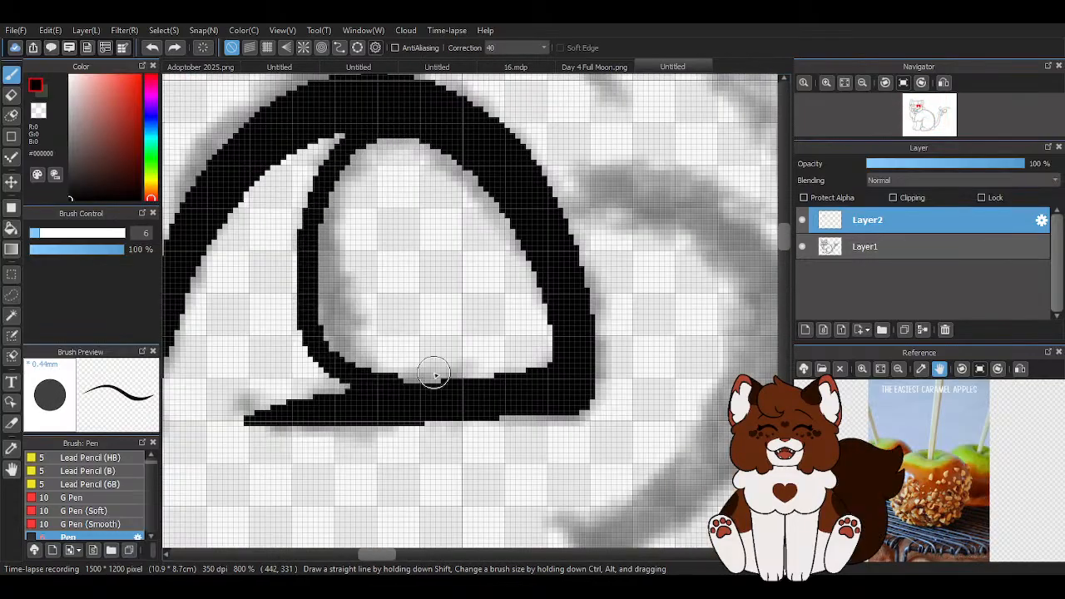
{"action": "left_click", "coordinate": [151, 48]}
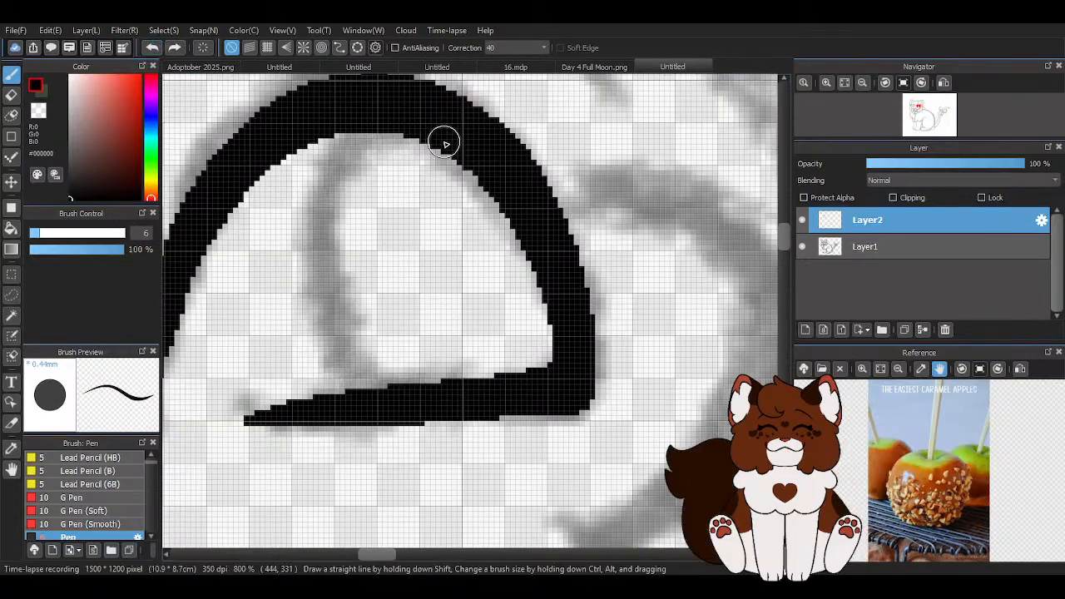
{"action": "mouse_move", "coordinate": [350, 139]}
{"action": "left_mouse_down"}
{"action": "mouse_move", "coordinate": [303, 261]}
{"action": "mouse_move", "coordinate": [421, 399]}
{"action": "left_mouse_up"}
{"action": "scroll", "coordinate": [421, 400], "scroll_direction": "down", "scroll_amount": 5}
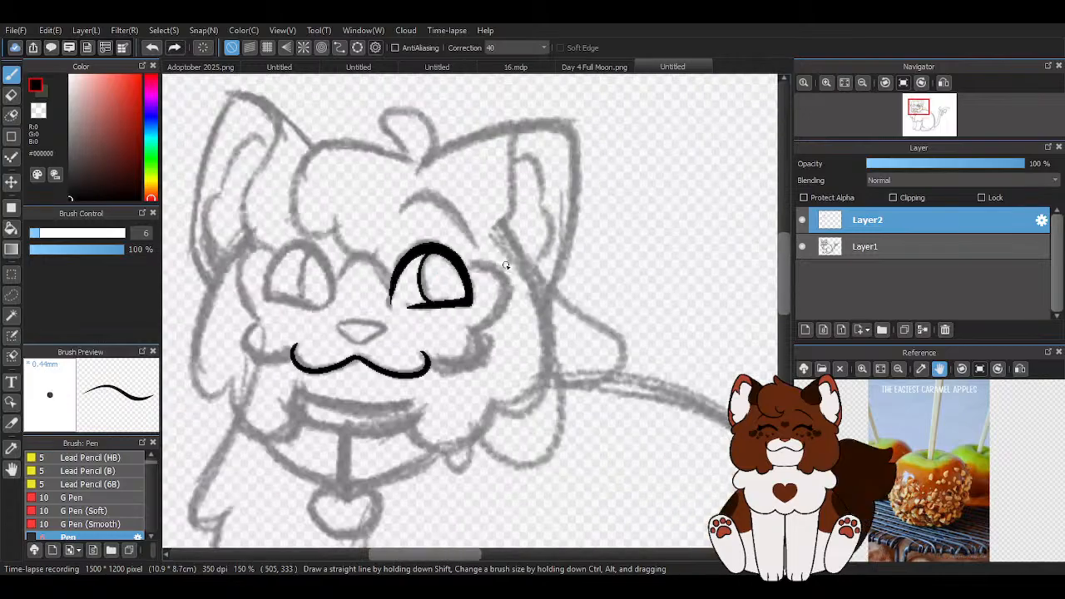
Ink the arched eyebrow above the right-hand eye and outline the rounded triangular nose over the sketch
{"action": "scroll", "coordinate": [441, 224], "scroll_direction": "up", "scroll_amount": 3}
{"action": "mouse_move", "coordinate": [508, 274]}
{"action": "left_mouse_down"}
{"action": "mouse_move", "coordinate": [476, 231]}
{"action": "mouse_move", "coordinate": [369, 161]}
{"action": "mouse_move", "coordinate": [312, 211]}
{"action": "left_mouse_up"}
{"action": "scroll", "coordinate": [418, 206], "scroll_direction": "down", "scroll_amount": 4}
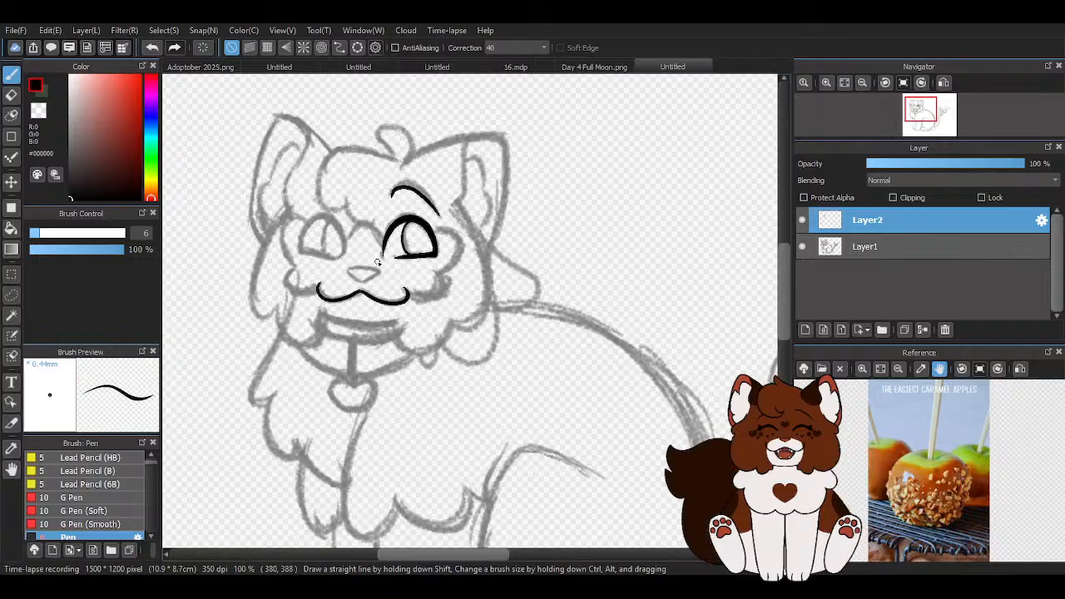
{"action": "scroll", "coordinate": [377, 263], "scroll_direction": "up", "scroll_amount": 4}
{"action": "mouse_move", "coordinate": [379, 359]}
{"action": "left_mouse_down"}
{"action": "mouse_move", "coordinate": [439, 299]}
{"action": "mouse_move", "coordinate": [375, 280]}
{"action": "mouse_move", "coordinate": [282, 285]}
{"action": "mouse_move", "coordinate": [274, 298]}
{"action": "mouse_move", "coordinate": [324, 350]}
{"action": "left_mouse_up"}
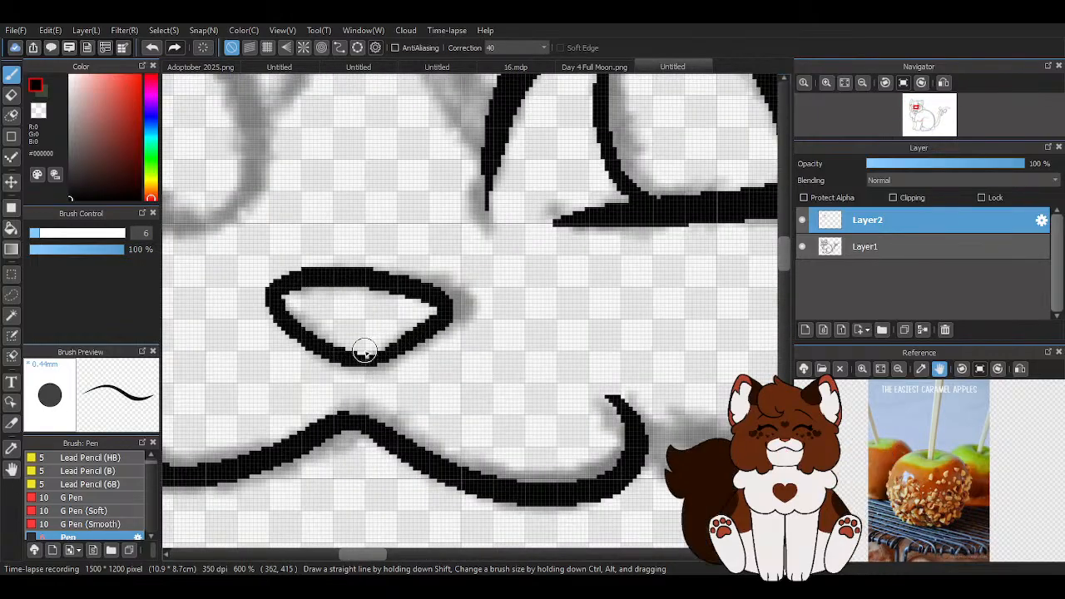
{"action": "scroll", "coordinate": [391, 350], "scroll_direction": "down", "scroll_amount": 3}
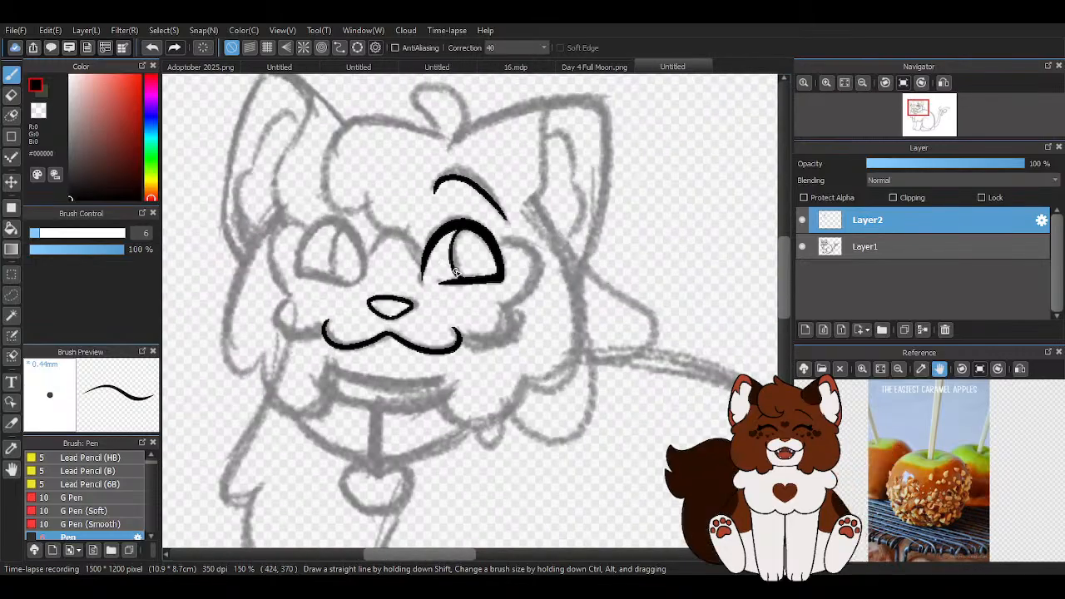
Ink the outline of the left-hand eye over the sketch, with an arched upper lid and a slanted lower lid
{"action": "scroll", "coordinate": [309, 255], "scroll_direction": "up", "scroll_amount": 4}
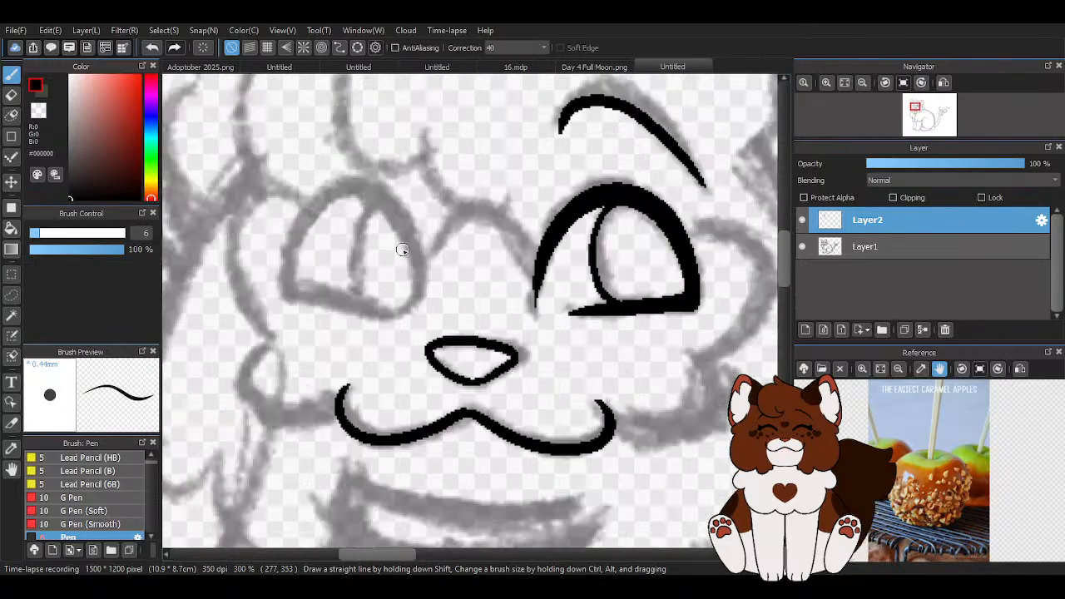
{"action": "mouse_move", "coordinate": [428, 234]}
{"action": "left_mouse_down"}
{"action": "mouse_move", "coordinate": [298, 191]}
{"action": "mouse_move", "coordinate": [273, 281]}
{"action": "left_mouse_up"}
{"action": "left_click", "coordinate": [152, 47]}
{"action": "scroll", "coordinate": [168, 84], "scroll_direction": "up", "scroll_amount": 2}
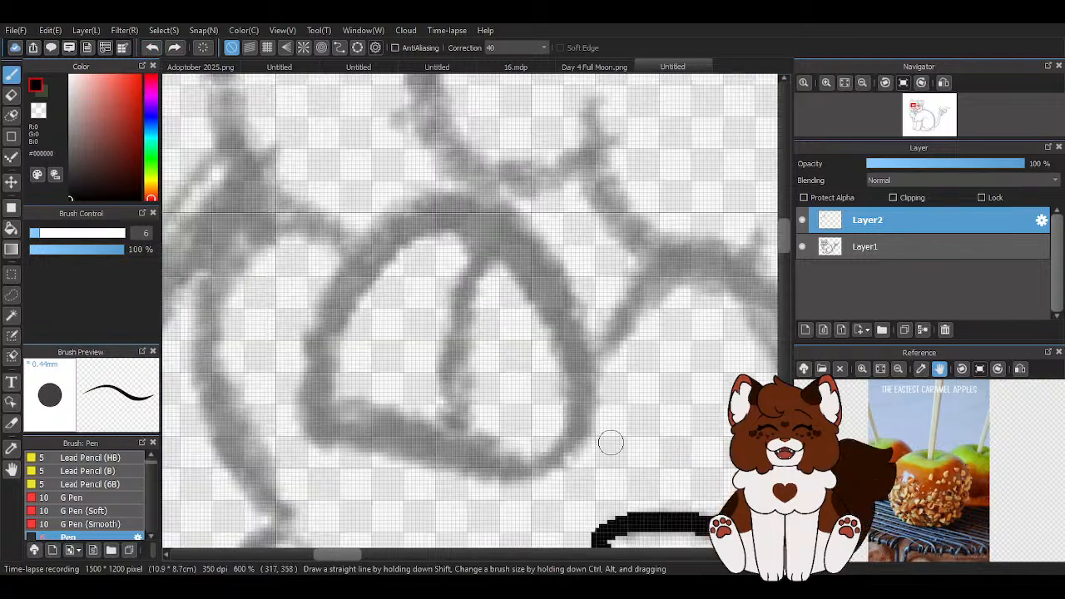
{"action": "mouse_move", "coordinate": [581, 451]}
{"action": "left_mouse_down"}
{"action": "mouse_move", "coordinate": [571, 322]}
{"action": "mouse_move", "coordinate": [489, 233]}
{"action": "mouse_move", "coordinate": [394, 239]}
{"action": "mouse_move", "coordinate": [324, 335]}
{"action": "mouse_move", "coordinate": [337, 417]}
{"action": "mouse_move", "coordinate": [317, 426]}
{"action": "mouse_move", "coordinate": [540, 458]}
{"action": "left_mouse_up"}
{"action": "scroll", "coordinate": [403, 329], "scroll_direction": "down", "scroll_amount": 3}
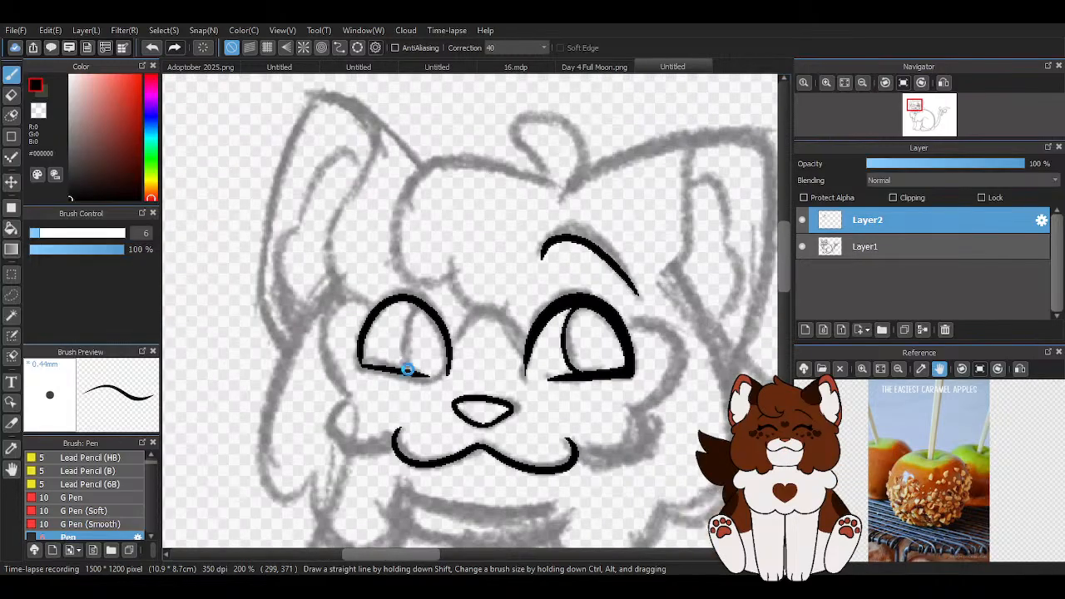
Thicken the left-hand eye's upper lid, outer side and lower lid, and smooth its lower outer corner with the transparent colour
{"action": "scroll", "coordinate": [408, 369], "scroll_direction": "up", "scroll_amount": 3}
{"action": "mouse_move", "coordinate": [485, 388]}
{"action": "left_mouse_down"}
{"action": "mouse_move", "coordinate": [487, 324]}
{"action": "mouse_move", "coordinate": [447, 213]}
{"action": "mouse_move", "coordinate": [357, 166]}
{"action": "mouse_move", "coordinate": [302, 194]}
{"action": "left_mouse_up"}
{"action": "scroll", "coordinate": [474, 326], "scroll_direction": "down", "scroll_amount": 2}
{"action": "scroll", "coordinate": [473, 330], "scroll_direction": "up", "scroll_amount": 2}
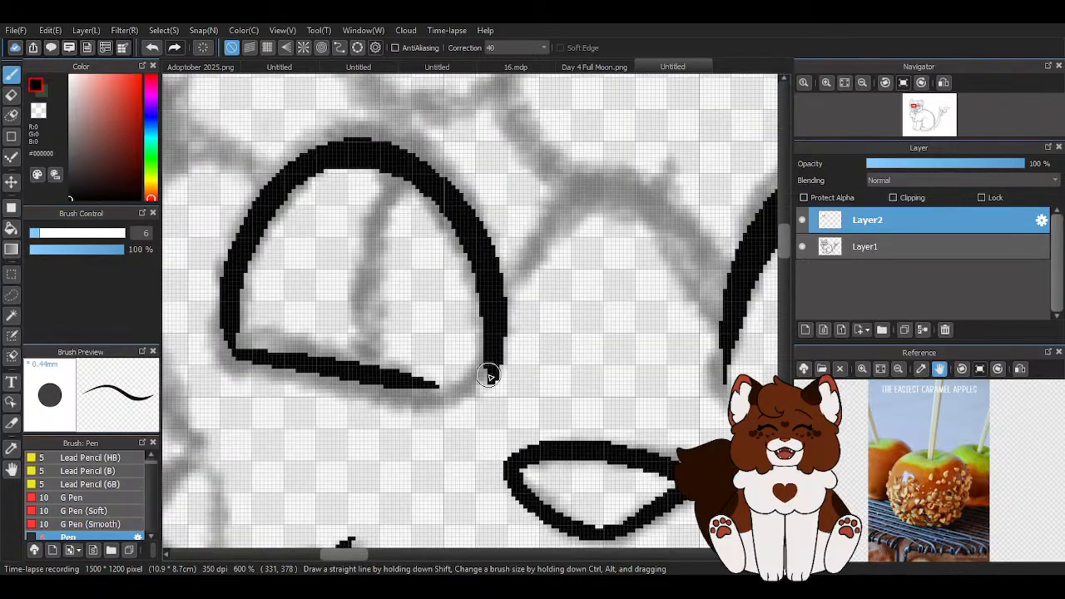
{"action": "mouse_move", "coordinate": [489, 254]}
{"action": "left_mouse_down"}
{"action": "mouse_move", "coordinate": [402, 143]}
{"action": "mouse_move", "coordinate": [341, 137]}
{"action": "left_mouse_up"}
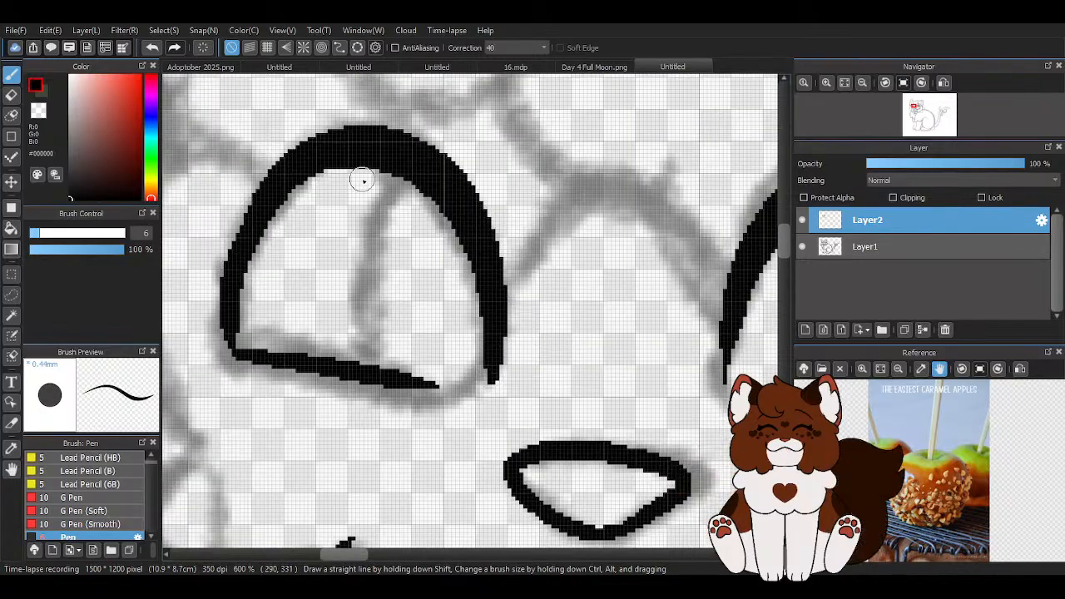
{"action": "mouse_move", "coordinate": [414, 180]}
{"action": "left_mouse_down"}
{"action": "mouse_move", "coordinate": [313, 179]}
{"action": "mouse_move", "coordinate": [249, 275]}
{"action": "mouse_move", "coordinate": [254, 359]}
{"action": "left_mouse_up"}
{"action": "mouse_move", "coordinate": [434, 383]}
{"action": "left_mouse_down"}
{"action": "mouse_move", "coordinate": [246, 351]}
{"action": "mouse_move", "coordinate": [251, 326]}
{"action": "mouse_move", "coordinate": [310, 341]}
{"action": "left_mouse_up"}
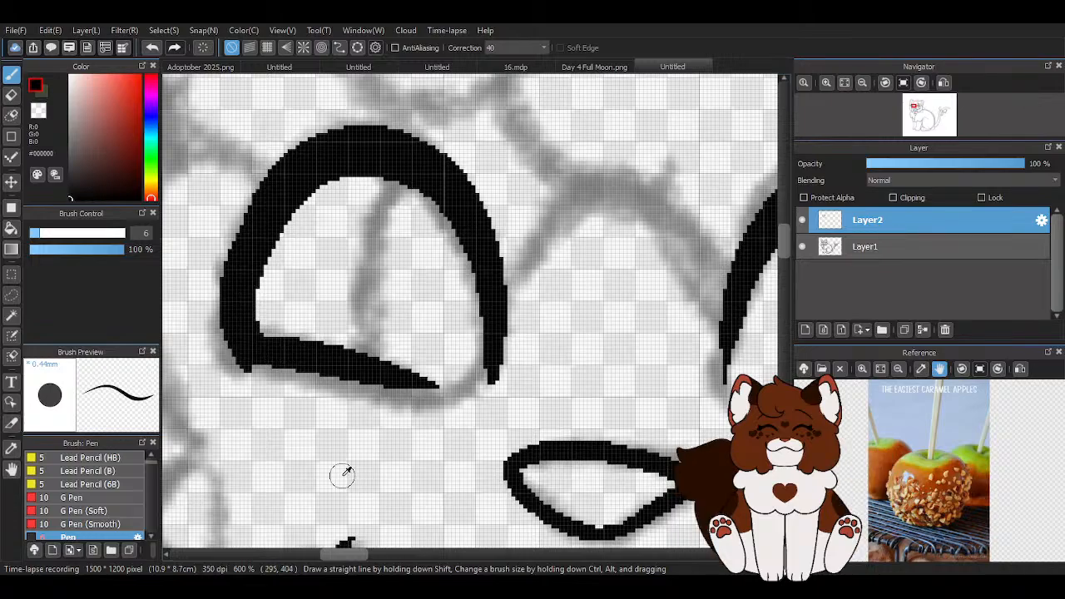
{"action": "key", "text": "x"}
{"action": "left_click_drag", "start_coordinate": [223, 368], "coordinate": [250, 375]}
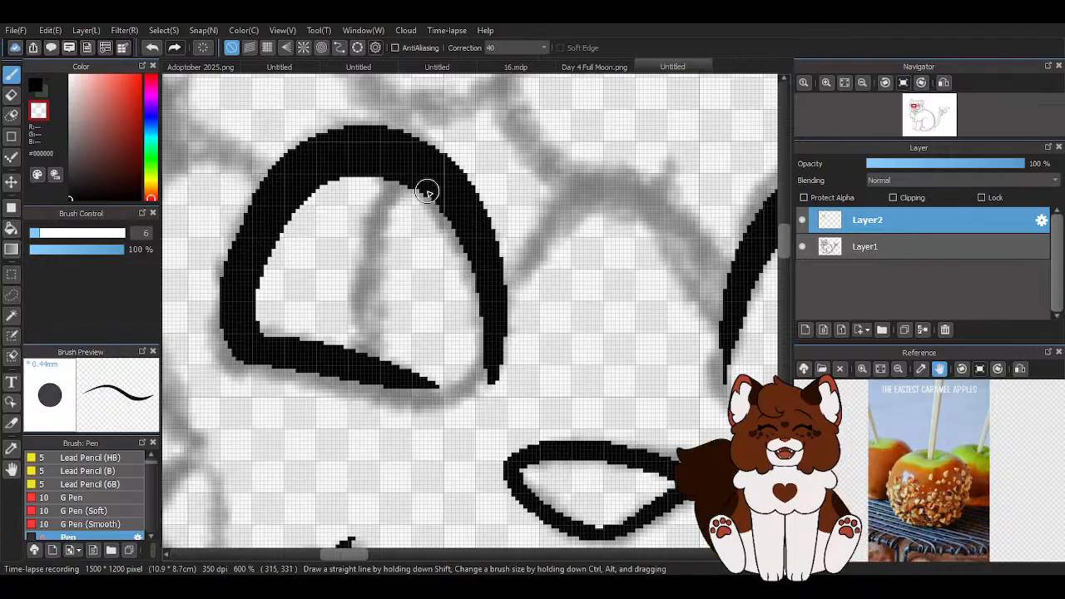
Ink the curved iris line in the left-hand eye and close the gap at the lower inner corner
{"action": "mouse_move", "coordinate": [373, 203]}
{"action": "left_mouse_down"}
{"action": "mouse_move", "coordinate": [355, 308]}
{"action": "mouse_move", "coordinate": [409, 372]}
{"action": "left_mouse_up"}
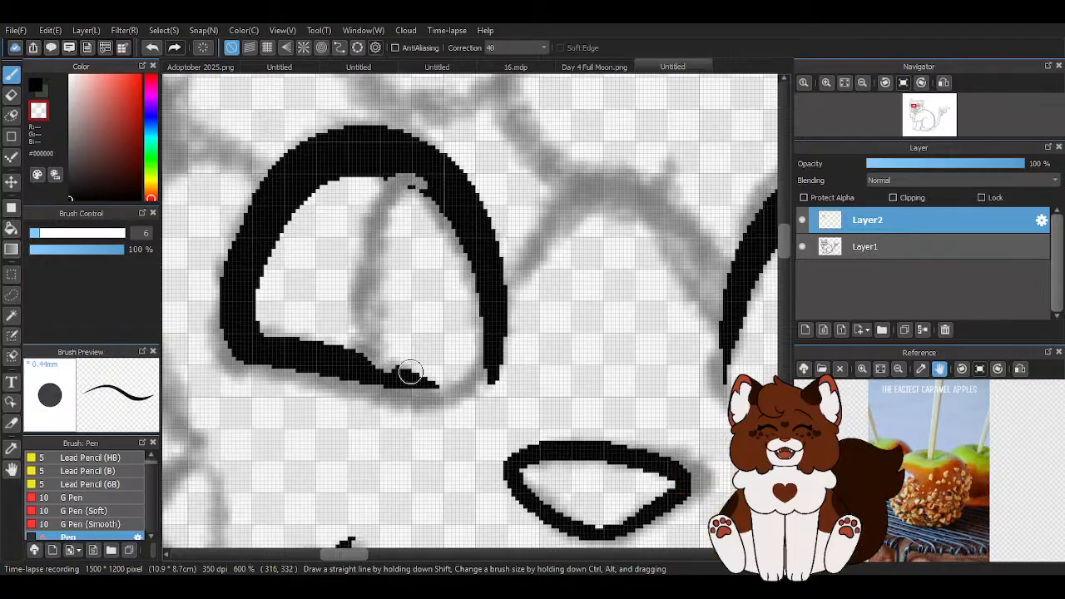
{"action": "left_click", "coordinate": [148, 48]}
{"action": "mouse_move", "coordinate": [422, 179]}
{"action": "left_mouse_down"}
{"action": "mouse_move", "coordinate": [366, 214]}
{"action": "mouse_move", "coordinate": [352, 327]}
{"action": "mouse_move", "coordinate": [457, 370]}
{"action": "mouse_move", "coordinate": [402, 376]}
{"action": "mouse_move", "coordinate": [438, 383]}
{"action": "mouse_move", "coordinate": [479, 306]}
{"action": "left_mouse_up"}
{"action": "scroll", "coordinate": [480, 306], "scroll_direction": "down", "scroll_amount": 4}
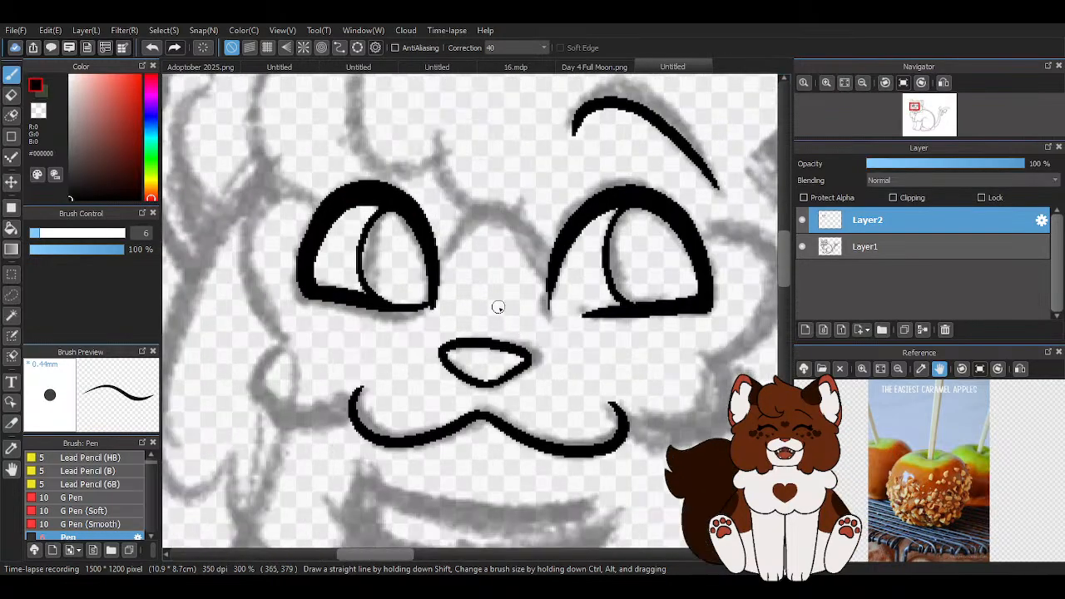
Touch up the join of the left-hand iris line and upper lid, and erase the stray dot inside the eye
{"action": "key", "text": "z"}
{"action": "scroll", "coordinate": [342, 220], "scroll_direction": "up", "scroll_amount": 2}
{"action": "mouse_move", "coordinate": [411, 203]}
{"action": "left_mouse_down"}
{"action": "mouse_move", "coordinate": [398, 187]}
{"action": "mouse_move", "coordinate": [299, 265]}
{"action": "mouse_move", "coordinate": [290, 345]}
{"action": "mouse_move", "coordinate": [354, 209]}
{"action": "left_mouse_up"}
{"action": "key", "text": "z"}
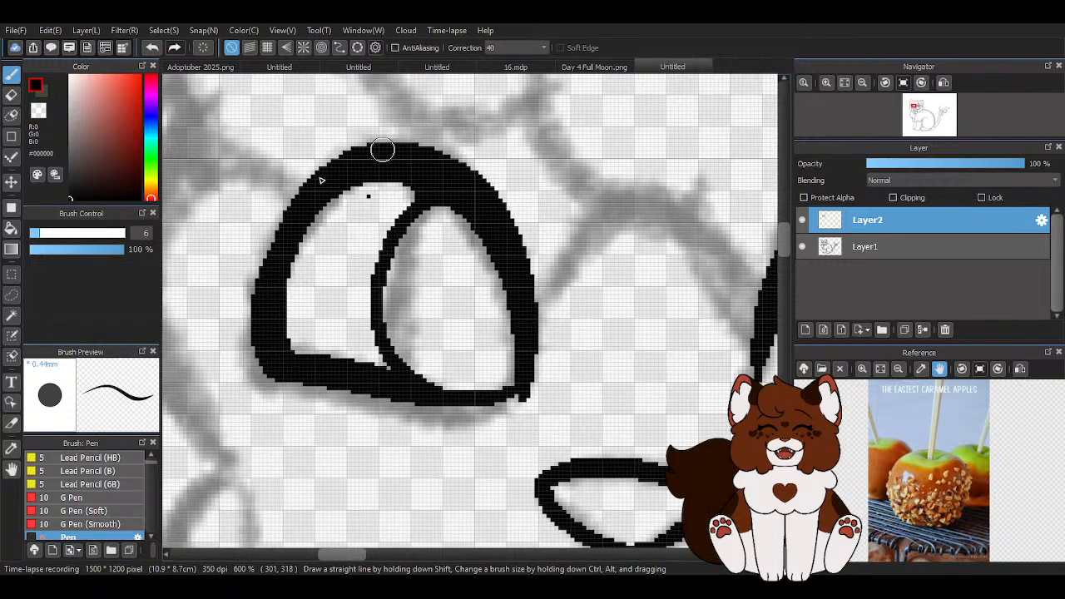
{"action": "scroll", "coordinate": [282, 266], "scroll_direction": "down", "scroll_amount": 1}
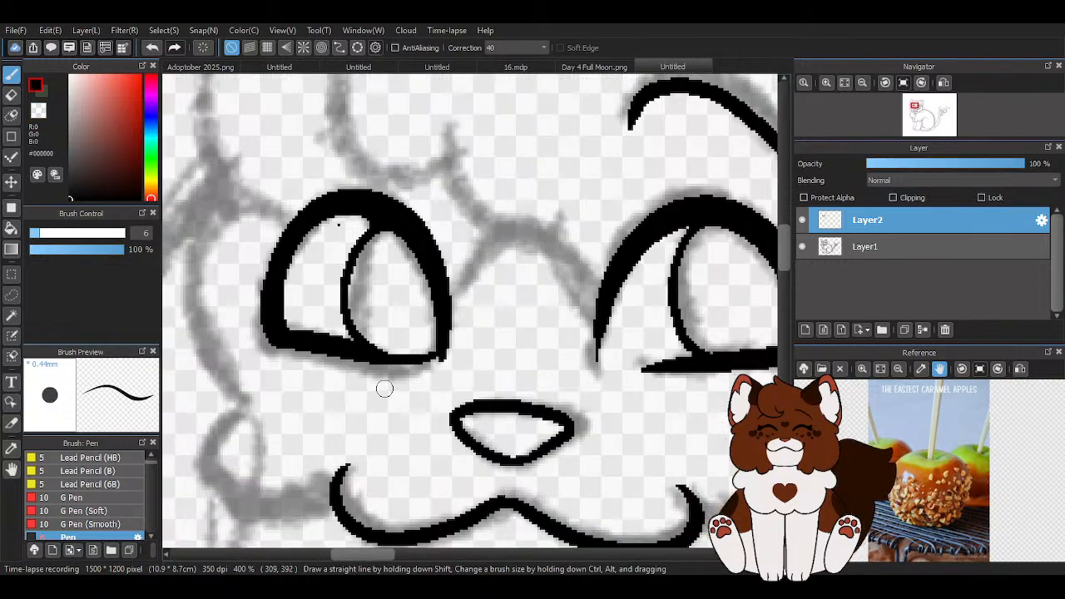
{"action": "key", "text": "z"}
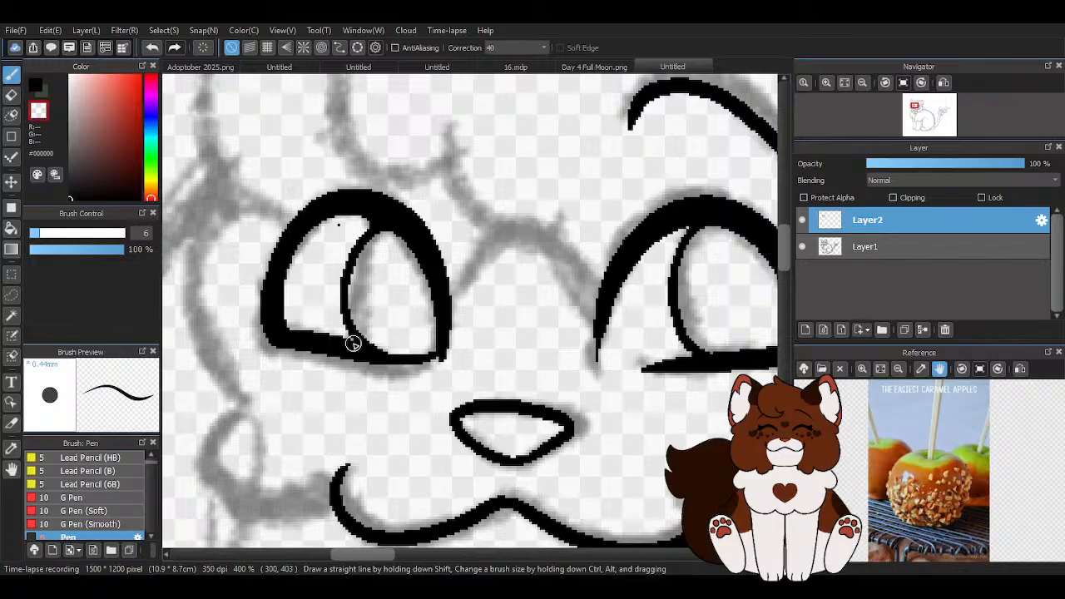
{"action": "scroll", "coordinate": [339, 225], "scroll_direction": "up", "scroll_amount": 2}
{"action": "left_click_drag", "start_coordinate": [353, 224], "coordinate": [366, 236]}
{"action": "right_click", "coordinate": [406, 206]}
{"action": "scroll", "coordinate": [357, 260], "scroll_direction": "down", "scroll_amount": 3}
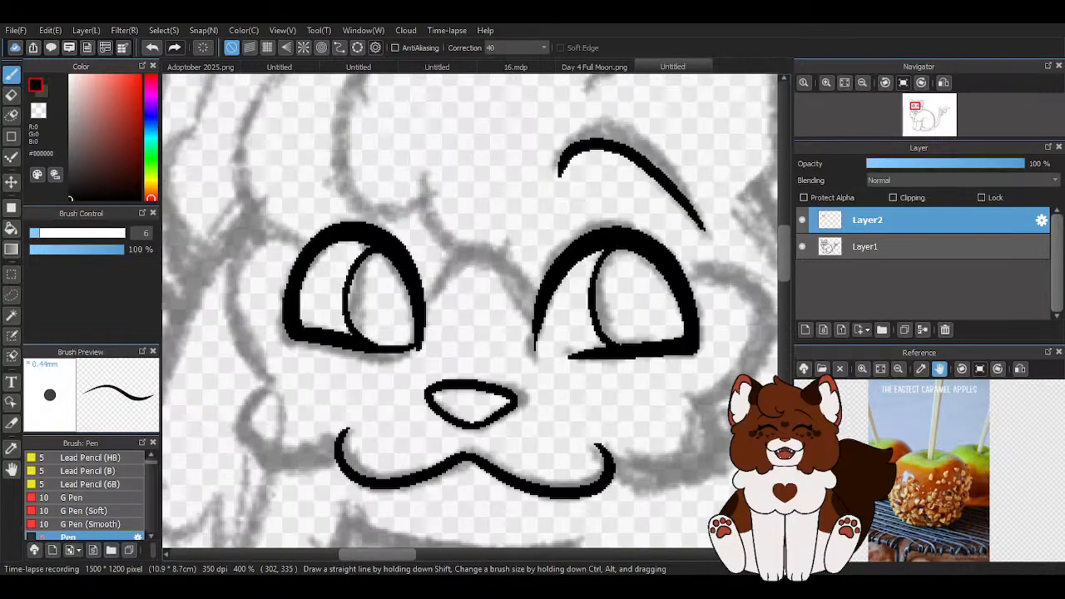
Trim excess ink along the underside of the left-hand eye's upper lid near the iris with the transparent colour
{"action": "key", "text": "x"}
{"action": "scroll", "coordinate": [355, 222], "scroll_direction": "up", "scroll_amount": 3}
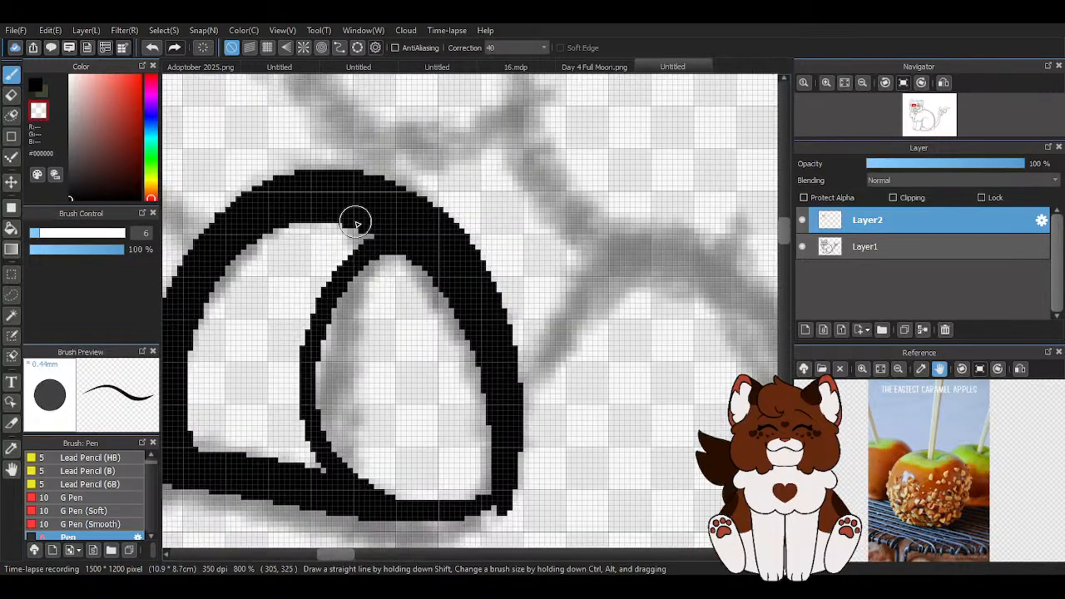
{"action": "mouse_move", "coordinate": [281, 248]}
{"action": "left_mouse_down"}
{"action": "mouse_move", "coordinate": [285, 230]}
{"action": "mouse_move", "coordinate": [271, 238]}
{"action": "left_mouse_up"}
{"action": "right_click", "coordinate": [275, 208]}
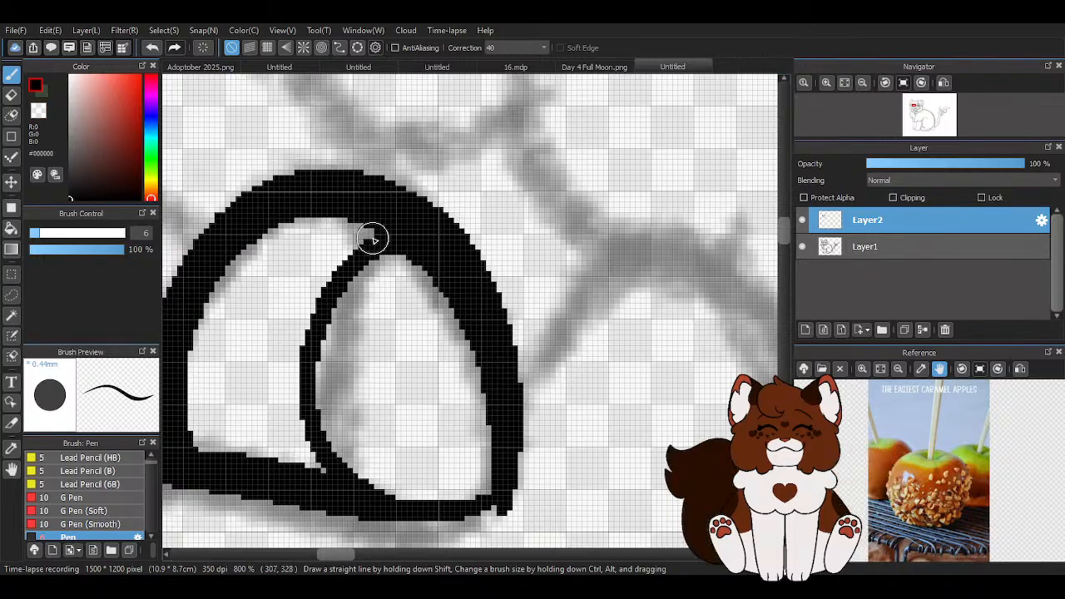
{"action": "scroll", "coordinate": [375, 229], "scroll_direction": "down", "scroll_amount": 2}
{"action": "scroll", "coordinate": [395, 342], "scroll_direction": "up", "scroll_amount": 1}
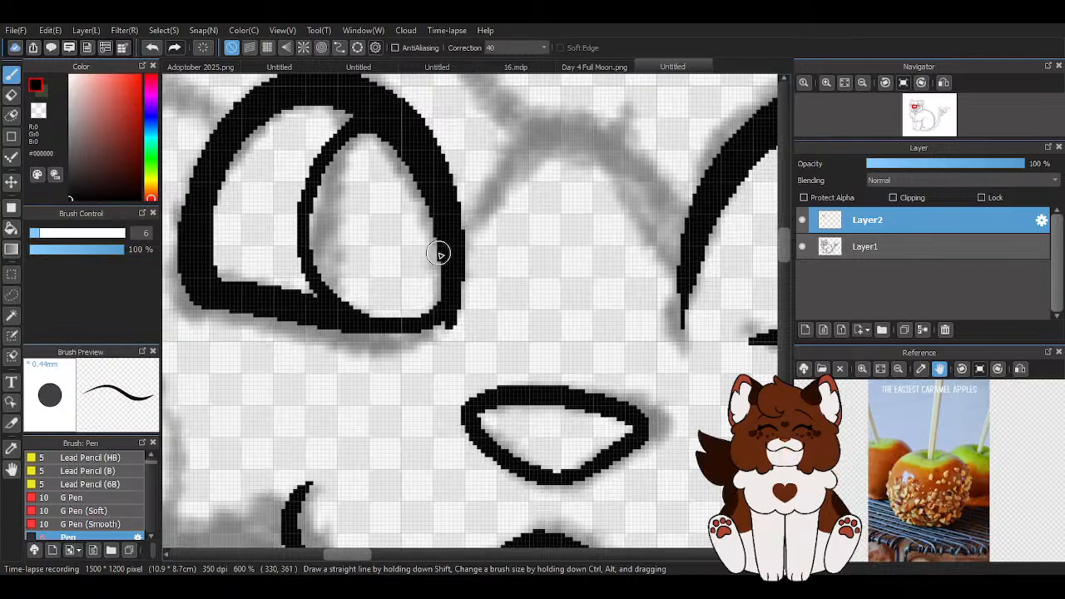
{"action": "scroll", "coordinate": [432, 258], "scroll_direction": "down", "scroll_amount": 5}
{"action": "scroll", "coordinate": [413, 369], "scroll_direction": "up", "scroll_amount": 4}
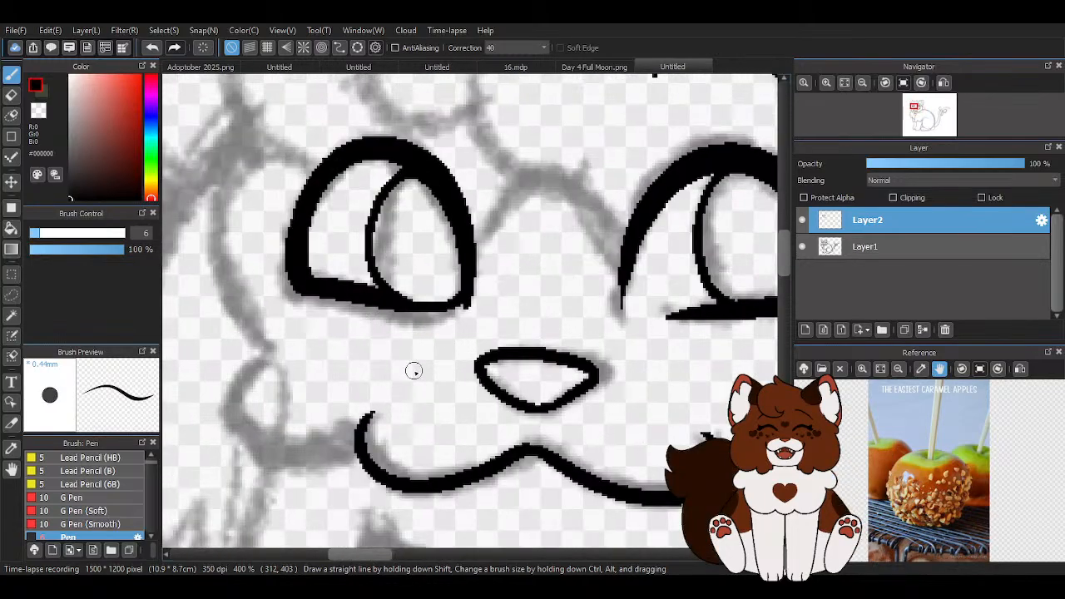
Thin the top edge of the left-hand eye's lower lid with the transparent colour and smooth it with black ink
{"action": "scroll", "coordinate": [337, 271], "scroll_direction": "up", "scroll_amount": 2}
{"action": "key", "text": "z"}
{"action": "left_click_drag", "start_coordinate": [426, 316], "coordinate": [286, 274]}
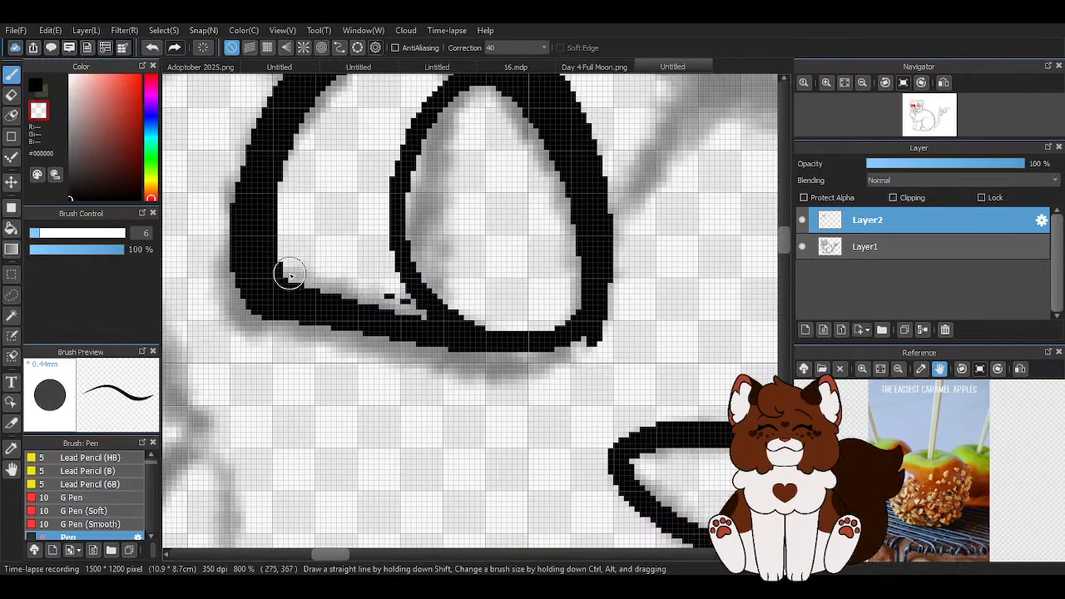
{"action": "mouse_move", "coordinate": [387, 295]}
{"action": "left_mouse_down"}
{"action": "mouse_move", "coordinate": [408, 302]}
{"action": "mouse_move", "coordinate": [391, 311]}
{"action": "left_mouse_up"}
{"action": "key", "text": "z"}
{"action": "left_click_drag", "start_coordinate": [276, 297], "coordinate": [426, 321]}
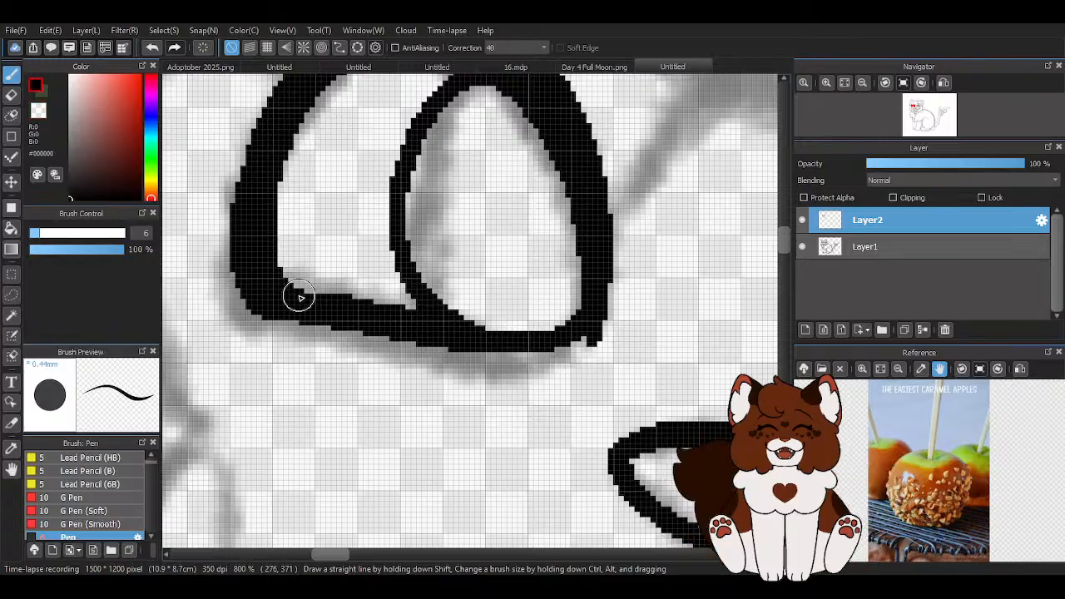
{"action": "scroll", "coordinate": [305, 302], "scroll_direction": "down", "scroll_amount": 5}
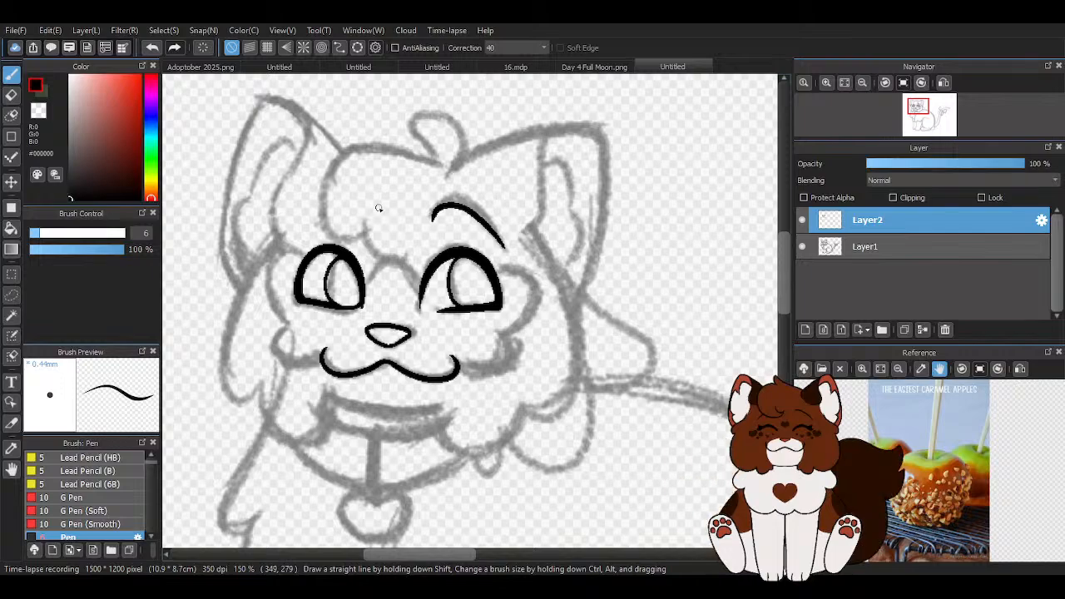
Ink the arched line bridging the two eyes above the nose, connecting the inner edges of both eye outlines
{"action": "scroll", "coordinate": [357, 227], "scroll_direction": "down", "scroll_amount": 2}
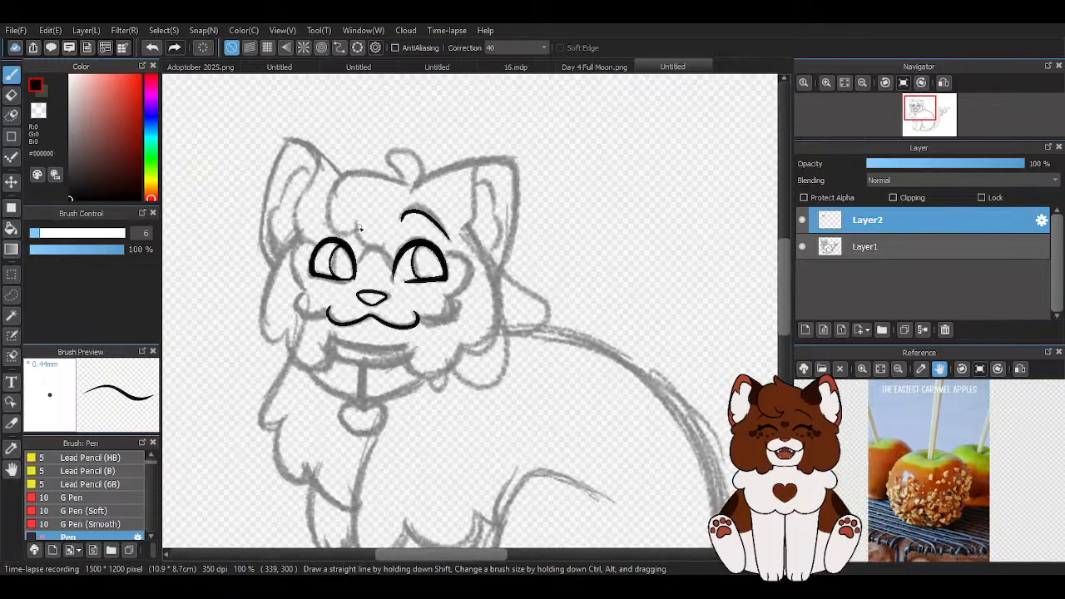
{"action": "scroll", "coordinate": [360, 247], "scroll_direction": "up", "scroll_amount": 4}
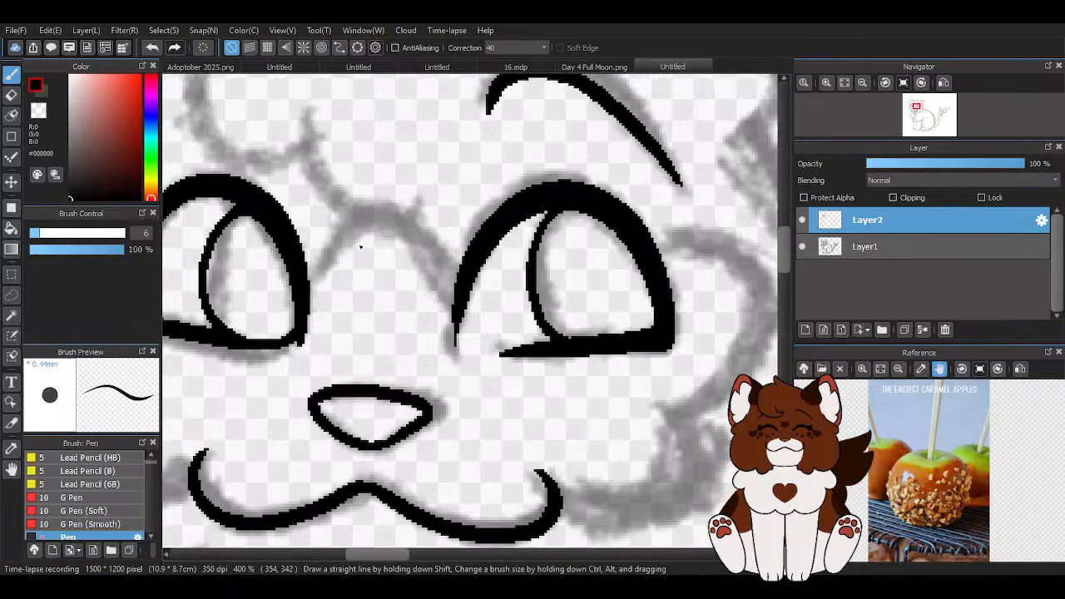
{"action": "mouse_move", "coordinate": [455, 282]}
{"action": "left_mouse_down"}
{"action": "mouse_move", "coordinate": [360, 221]}
{"action": "mouse_move", "coordinate": [313, 287]}
{"action": "left_mouse_up"}
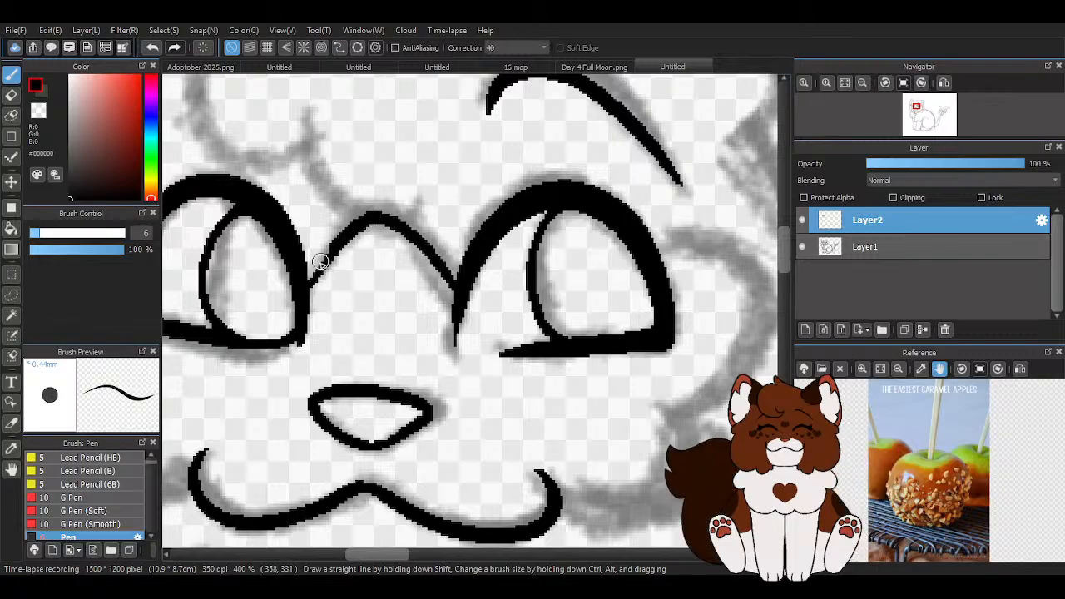
{"action": "left_click", "coordinate": [150, 48]}
{"action": "scroll", "coordinate": [331, 264], "scroll_direction": "up", "scroll_amount": 1}
{"action": "mouse_move", "coordinate": [298, 295]}
{"action": "left_mouse_down"}
{"action": "mouse_move", "coordinate": [327, 248]}
{"action": "mouse_move", "coordinate": [391, 198]}
{"action": "mouse_move", "coordinate": [450, 202]}
{"action": "mouse_move", "coordinate": [516, 306]}
{"action": "left_mouse_up"}
{"action": "left_click_drag", "start_coordinate": [471, 233], "coordinate": [338, 231]}
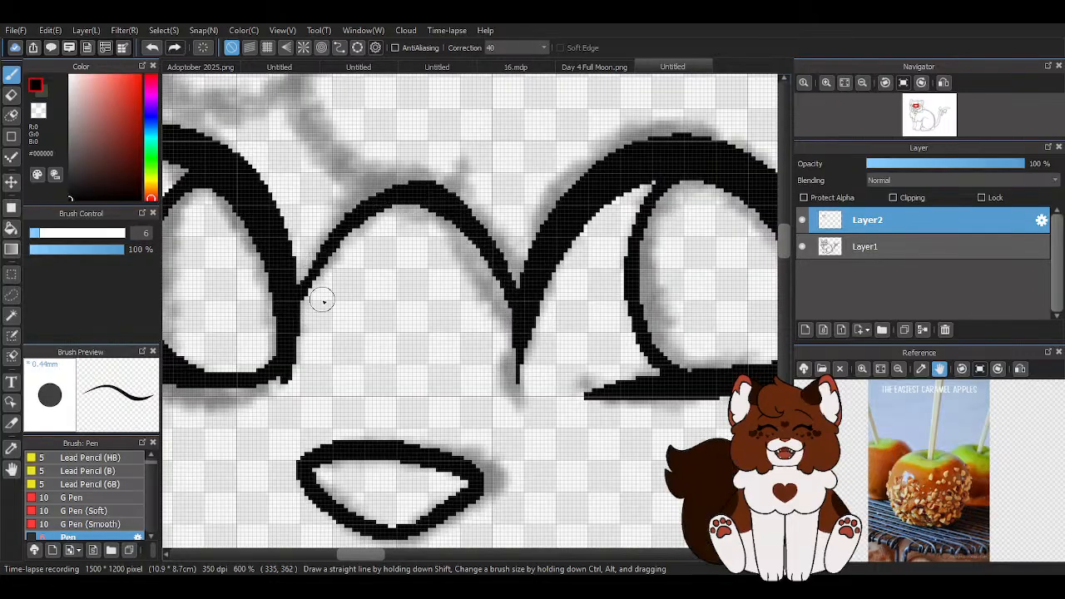
{"action": "left_click", "coordinate": [150, 48]}
{"action": "mouse_move", "coordinate": [520, 327]}
{"action": "left_mouse_down"}
{"action": "mouse_move", "coordinate": [487, 250]}
{"action": "mouse_move", "coordinate": [374, 202]}
{"action": "mouse_move", "coordinate": [292, 299]}
{"action": "left_mouse_up"}
{"action": "mouse_move", "coordinate": [325, 256]}
{"action": "left_mouse_down"}
{"action": "mouse_move", "coordinate": [377, 204]}
{"action": "mouse_move", "coordinate": [310, 284]}
{"action": "mouse_move", "coordinate": [290, 331]}
{"action": "mouse_move", "coordinate": [335, 242]}
{"action": "mouse_move", "coordinate": [373, 208]}
{"action": "left_mouse_up"}
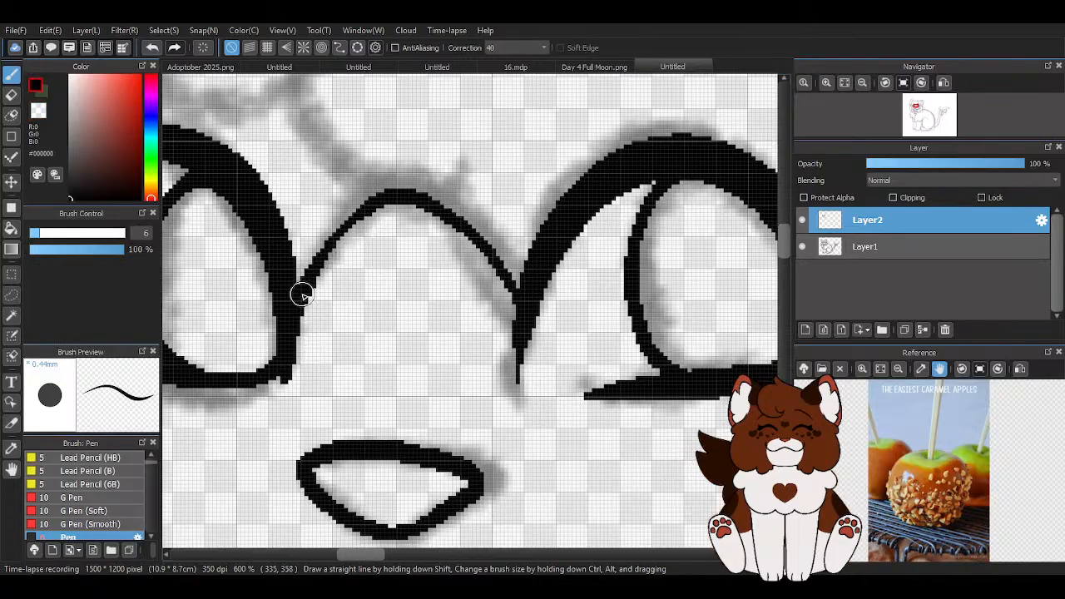
{"action": "scroll", "coordinate": [301, 297], "scroll_direction": "down", "scroll_amount": 4}
{"action": "scroll", "coordinate": [448, 214], "scroll_direction": "up", "scroll_amount": 3}
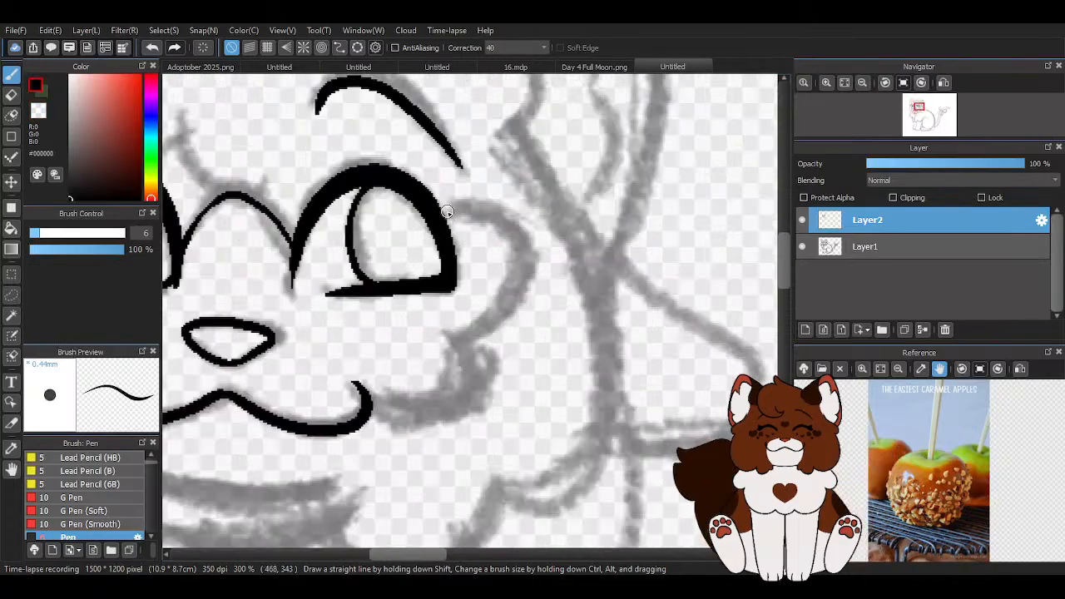
{"action": "mouse_move", "coordinate": [447, 213]}
{"action": "left_mouse_down"}
{"action": "mouse_move", "coordinate": [479, 345]}
{"action": "mouse_move", "coordinate": [370, 371]}
{"action": "left_mouse_up"}
{"action": "left_click", "coordinate": [151, 49]}
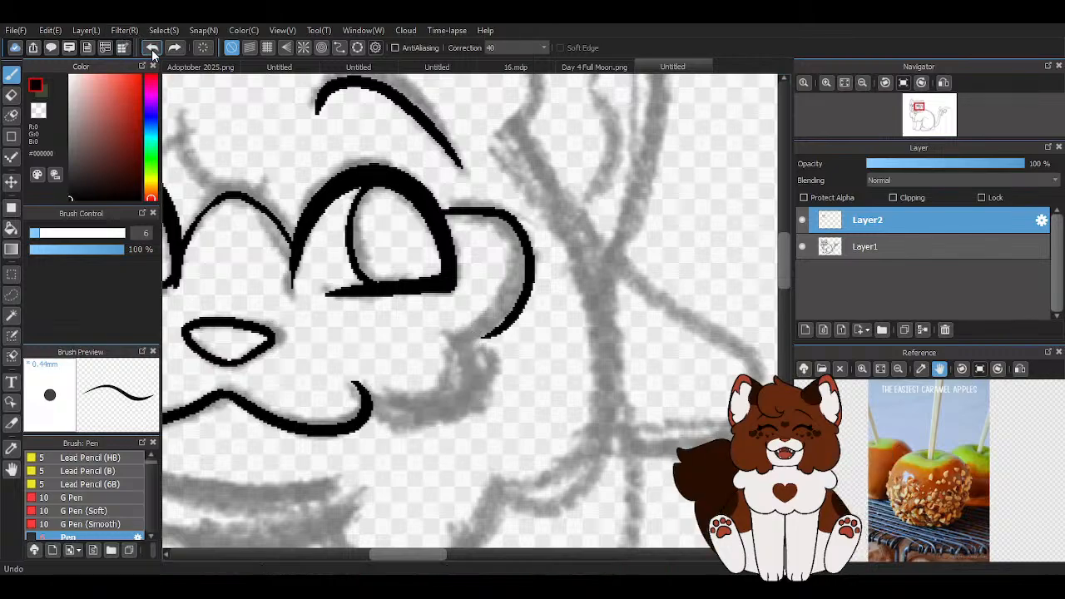
{"action": "left_click", "coordinate": [151, 48]}
{"action": "mouse_move", "coordinate": [461, 211]}
{"action": "left_mouse_down"}
{"action": "mouse_move", "coordinate": [522, 248]}
{"action": "mouse_move", "coordinate": [445, 347]}
{"action": "mouse_move", "coordinate": [462, 341]}
{"action": "mouse_move", "coordinate": [467, 421]}
{"action": "mouse_move", "coordinate": [371, 416]}
{"action": "left_mouse_up"}
{"action": "scroll", "coordinate": [437, 421], "scroll_direction": "up", "scroll_amount": 1}
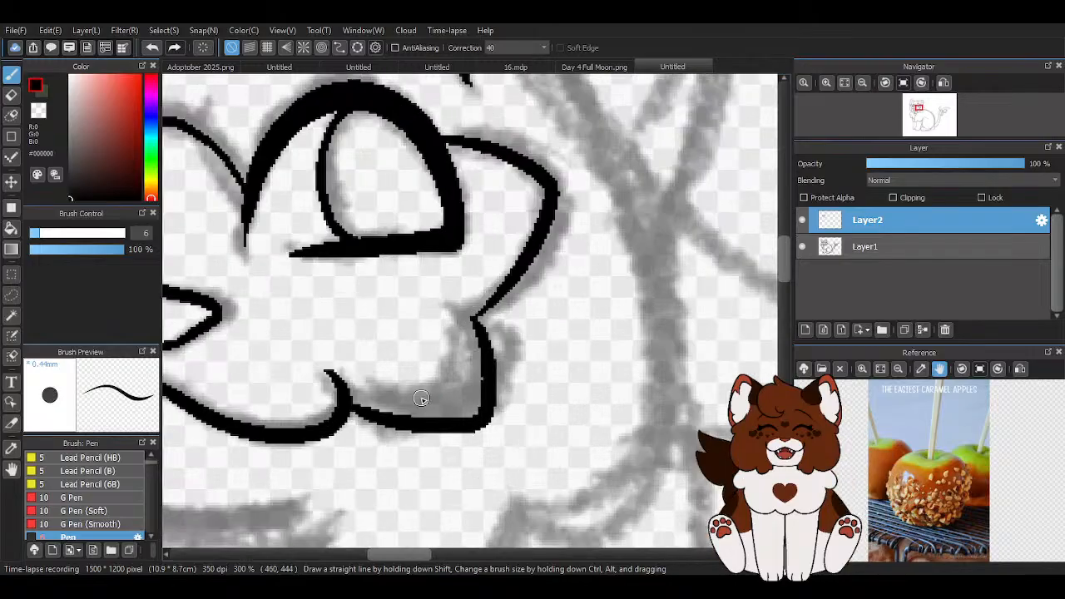
{"action": "left_click", "coordinate": [153, 48]}
{"action": "left_click", "coordinate": [153, 48]}
Ink the two-lobed cheek marking curving from the right-hand eye's outer edge down to the mouth corner
{"action": "mouse_move", "coordinate": [437, 133]}
{"action": "left_mouse_down"}
{"action": "mouse_move", "coordinate": [528, 171]}
{"action": "mouse_move", "coordinate": [552, 216]}
{"action": "mouse_move", "coordinate": [467, 334]}
{"action": "mouse_move", "coordinate": [475, 328]}
{"action": "mouse_move", "coordinate": [484, 374]}
{"action": "mouse_move", "coordinate": [434, 431]}
{"action": "mouse_move", "coordinate": [346, 400]}
{"action": "left_mouse_up"}
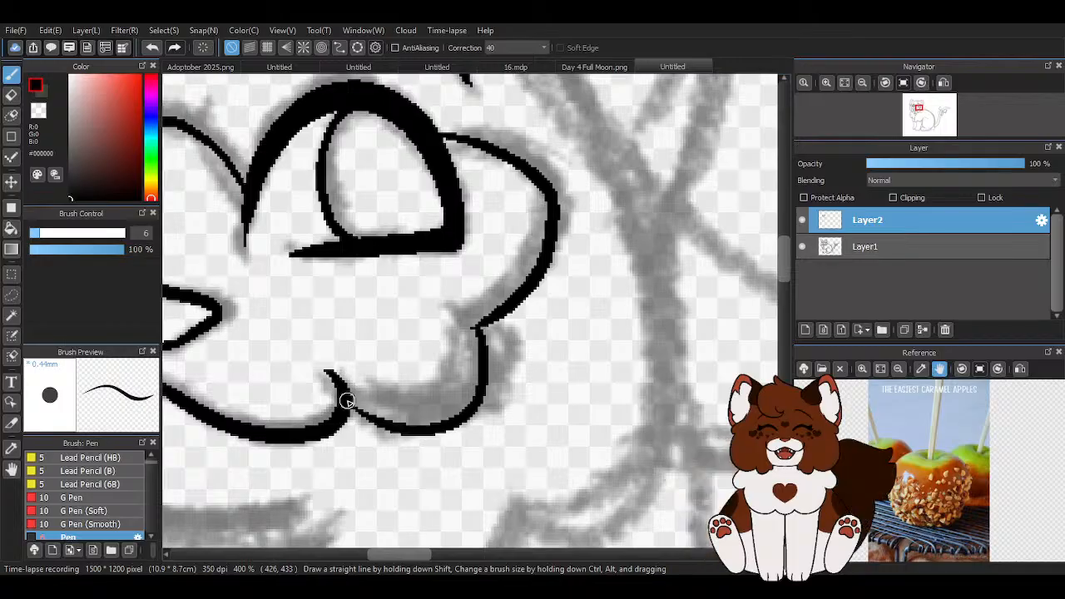
{"action": "scroll", "coordinate": [408, 391], "scroll_direction": "down", "scroll_amount": 3}
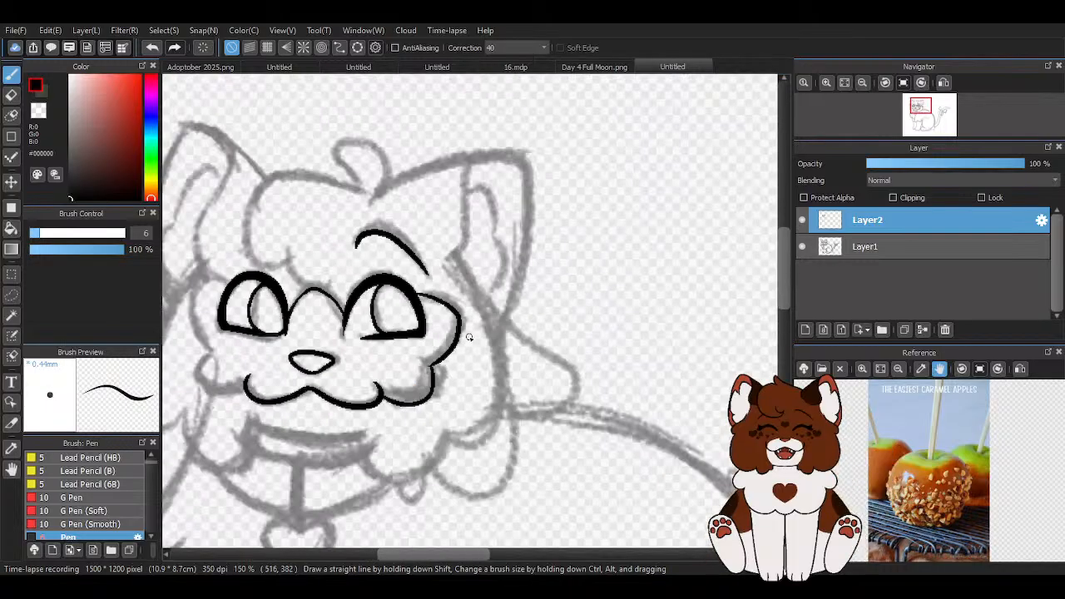
{"action": "left_click_drag", "start_coordinate": [639, 217], "coordinate": [635, 213]}
{"action": "mouse_move", "coordinate": [694, 263]}
{"action": "left_mouse_down"}
{"action": "mouse_move", "coordinate": [667, 253]}
{"action": "mouse_move", "coordinate": [579, 289]}
{"action": "mouse_move", "coordinate": [612, 265]}
{"action": "left_mouse_up"}
{"action": "mouse_move", "coordinate": [642, 305]}
{"action": "left_mouse_down"}
{"action": "mouse_move", "coordinate": [625, 349]}
{"action": "mouse_move", "coordinate": [632, 313]}
{"action": "left_mouse_up"}
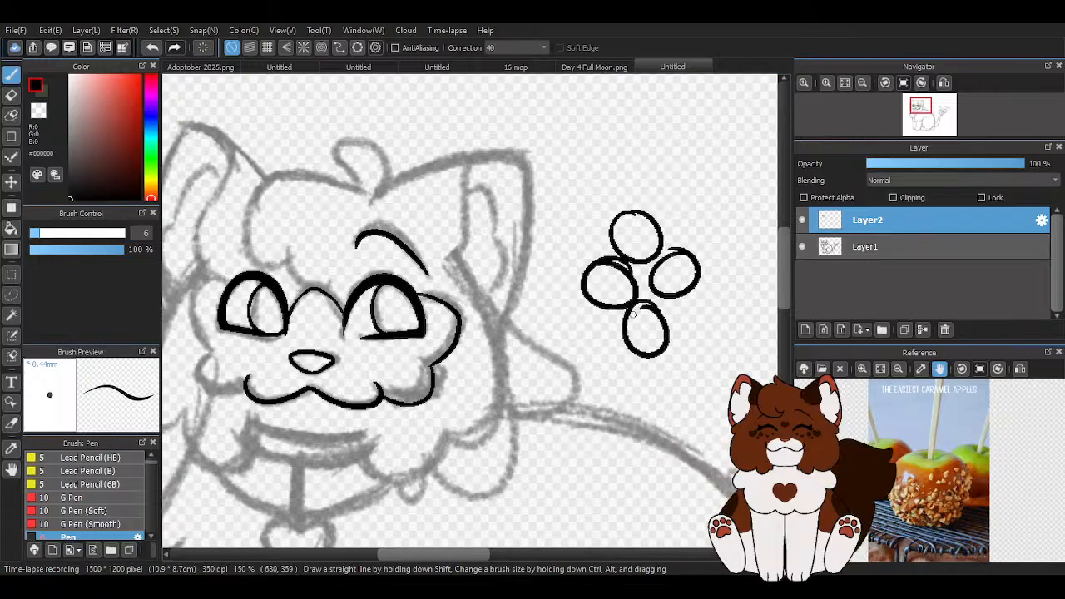
{"action": "left_click", "coordinate": [150, 47]}
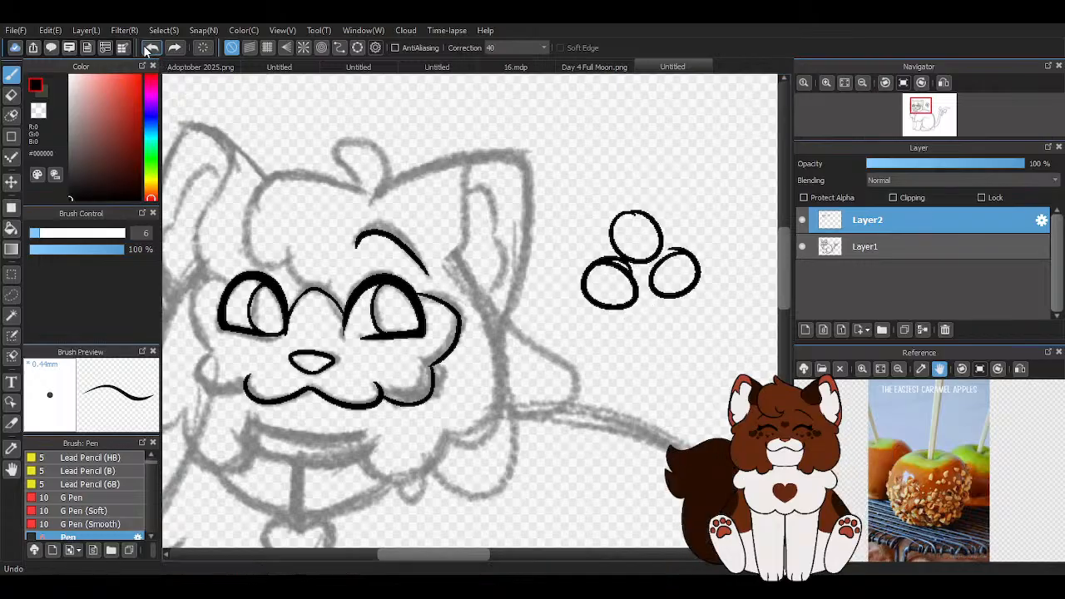
{"action": "left_click", "coordinate": [149, 48]}
{"action": "left_click", "coordinate": [150, 47]}
{"action": "left_click", "coordinate": [152, 48]}
Ink the outer outline of the right-hand ear over the sketch and the inner fold line running down to its base
{"action": "scroll", "coordinate": [488, 197], "scroll_direction": "down", "scroll_amount": 1}
{"action": "scroll", "coordinate": [334, 213], "scroll_direction": "up", "scroll_amount": 3}
{"action": "mouse_move", "coordinate": [312, 225]}
{"action": "left_mouse_down"}
{"action": "mouse_move", "coordinate": [321, 198]}
{"action": "mouse_move", "coordinate": [372, 169]}
{"action": "mouse_move", "coordinate": [443, 149]}
{"action": "mouse_move", "coordinate": [494, 151]}
{"action": "mouse_move", "coordinate": [516, 207]}
{"action": "mouse_move", "coordinate": [458, 379]}
{"action": "left_mouse_up"}
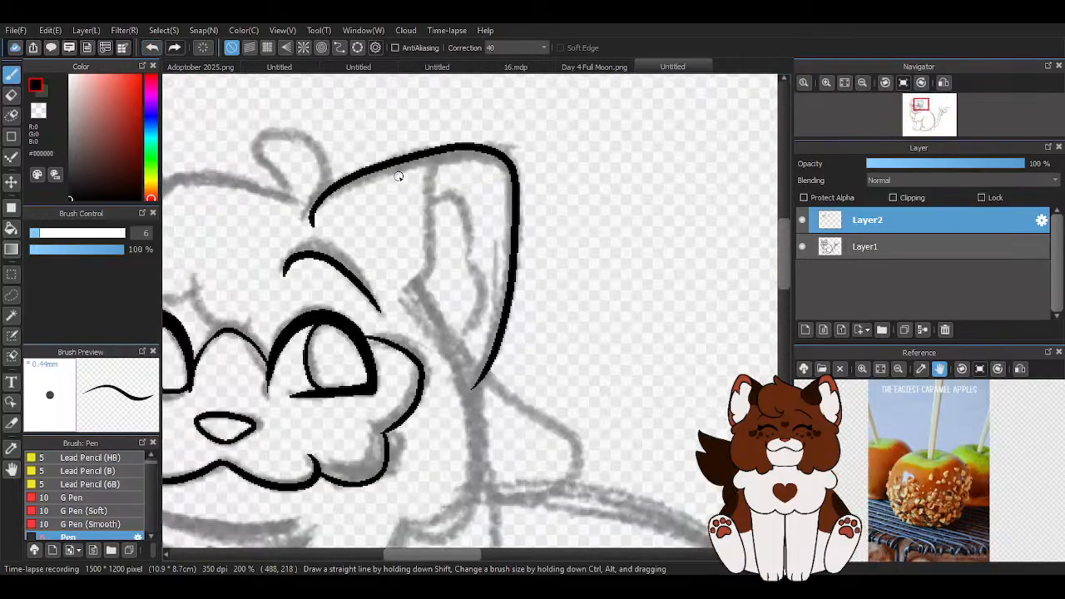
{"action": "scroll", "coordinate": [466, 163], "scroll_direction": "up", "scroll_amount": 2}
{"action": "mouse_move", "coordinate": [453, 90]}
{"action": "left_mouse_down"}
{"action": "mouse_move", "coordinate": [406, 183]}
{"action": "mouse_move", "coordinate": [409, 342]}
{"action": "mouse_move", "coordinate": [357, 380]}
{"action": "left_mouse_up"}
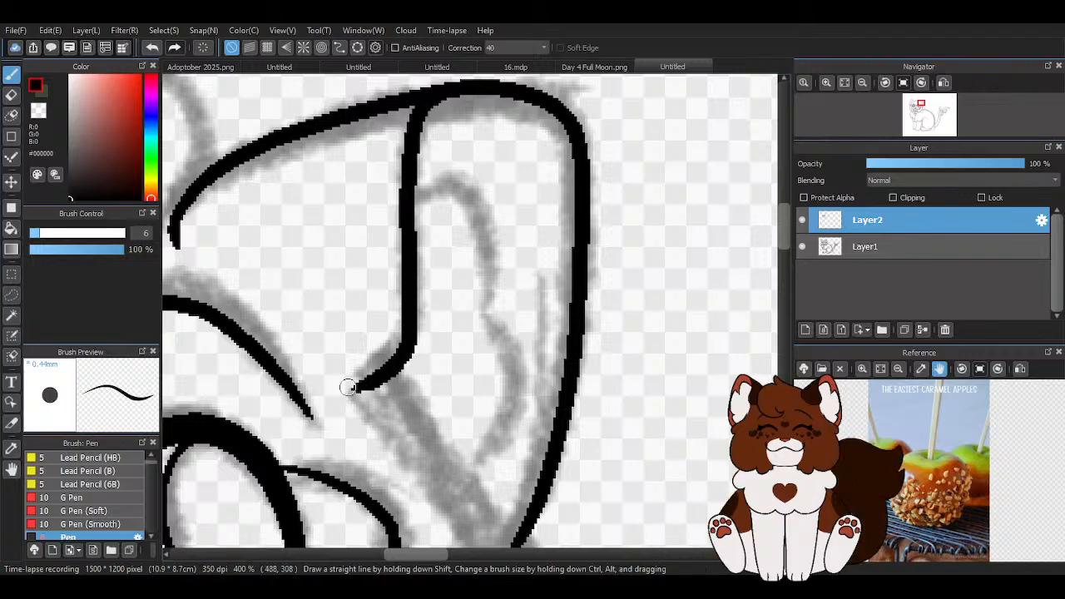
{"action": "scroll", "coordinate": [422, 211], "scroll_direction": "down", "scroll_amount": 4}
{"action": "scroll", "coordinate": [362, 355], "scroll_direction": "up", "scroll_amount": 1}
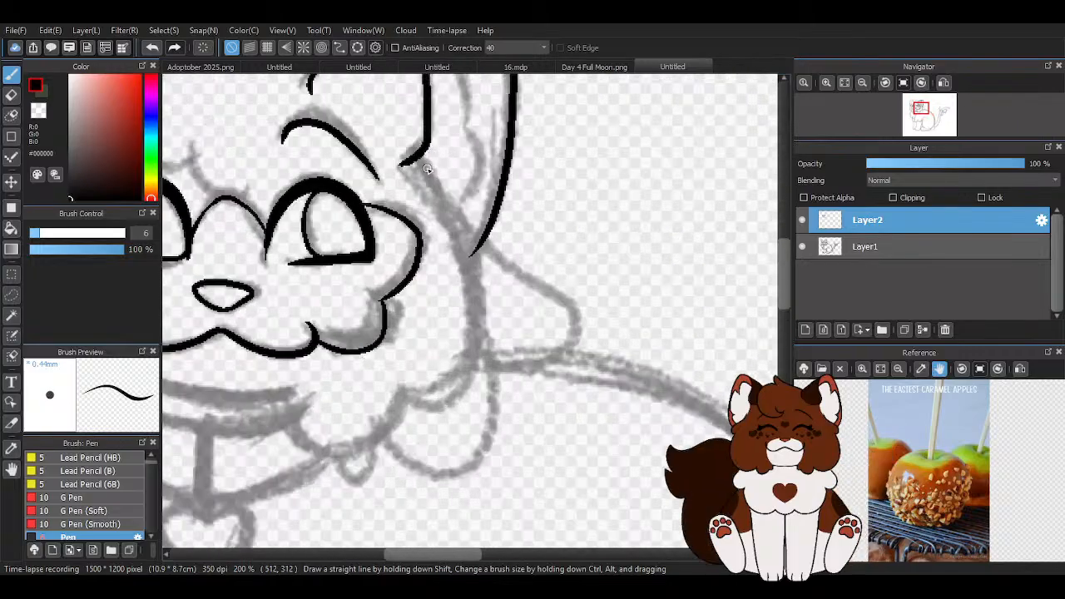
{"action": "mouse_move", "coordinate": [436, 193]}
{"action": "left_mouse_down"}
{"action": "mouse_move", "coordinate": [490, 335]}
{"action": "mouse_move", "coordinate": [397, 386]}
{"action": "left_mouse_up"}
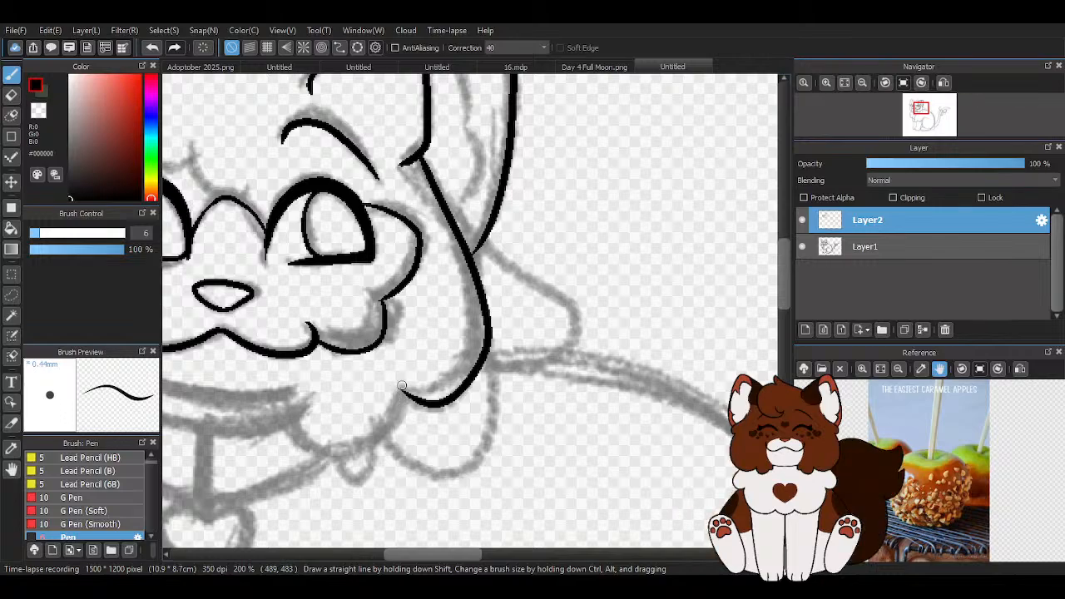
{"action": "scroll", "coordinate": [529, 230], "scroll_direction": "down", "scroll_amount": 2}
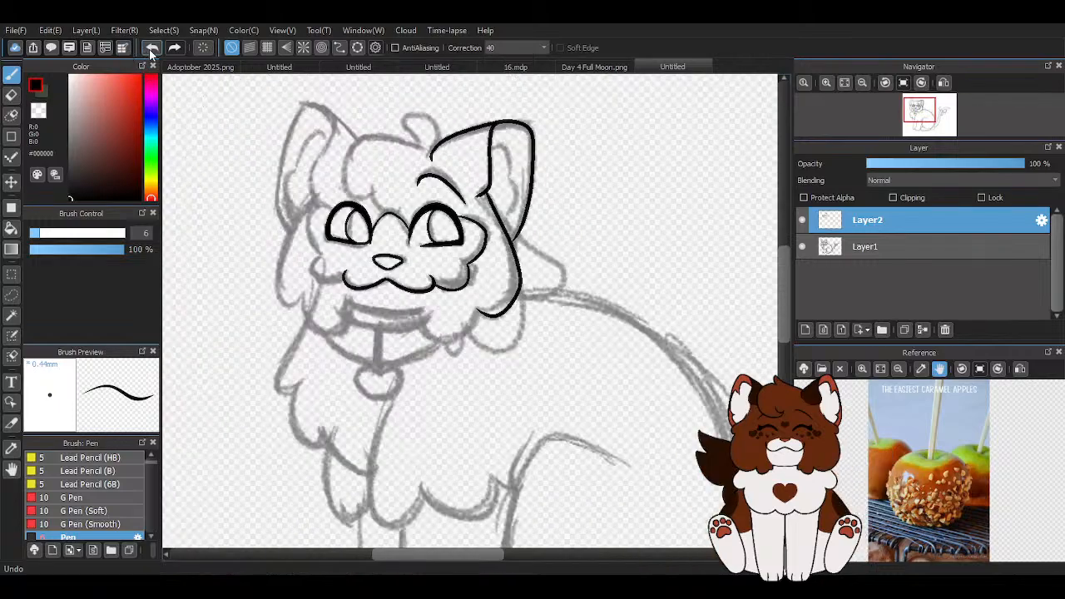
{"action": "left_click", "coordinate": [150, 48]}
Ink a small two-lobed shape on the outside of the right-hand ear's tip
{"action": "scroll", "coordinate": [565, 316], "scroll_direction": "up", "scroll_amount": 2}
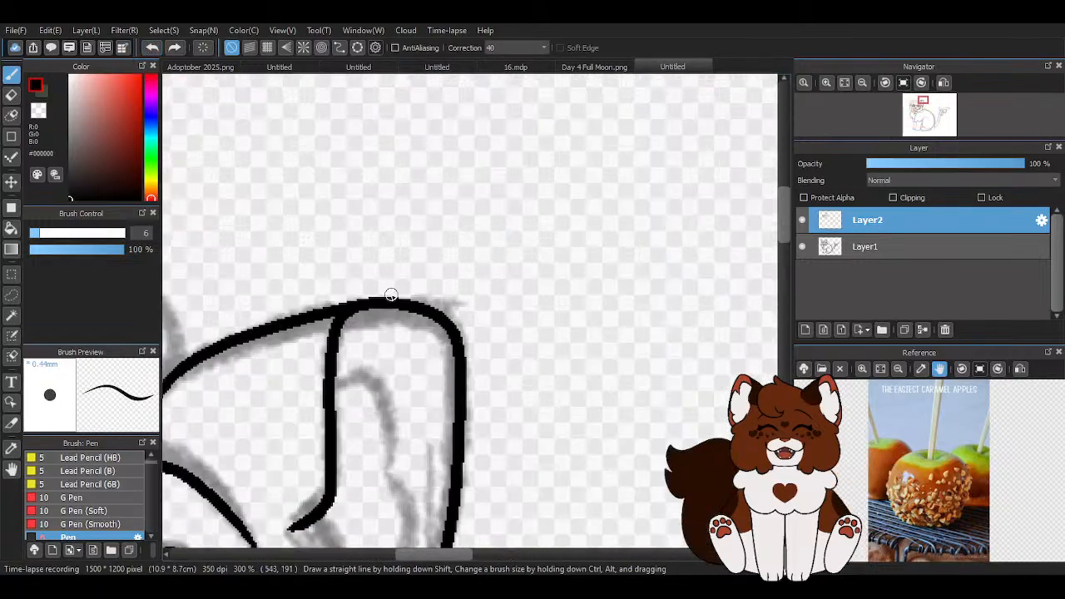
{"action": "mouse_move", "coordinate": [392, 306]}
{"action": "left_mouse_down"}
{"action": "mouse_move", "coordinate": [468, 271]}
{"action": "mouse_move", "coordinate": [470, 296]}
{"action": "mouse_move", "coordinate": [507, 342]}
{"action": "mouse_move", "coordinate": [463, 371]}
{"action": "left_mouse_up"}
{"action": "scroll", "coordinate": [465, 233], "scroll_direction": "down", "scroll_amount": 2}
{"action": "scroll", "coordinate": [466, 233], "scroll_direction": "down", "scroll_amount": 1}
Ink the right-hand side of the face from the ear base down, ending in two rounded cheek fur lobes beside the collar
{"action": "scroll", "coordinate": [464, 290], "scroll_direction": "up", "scroll_amount": 2}
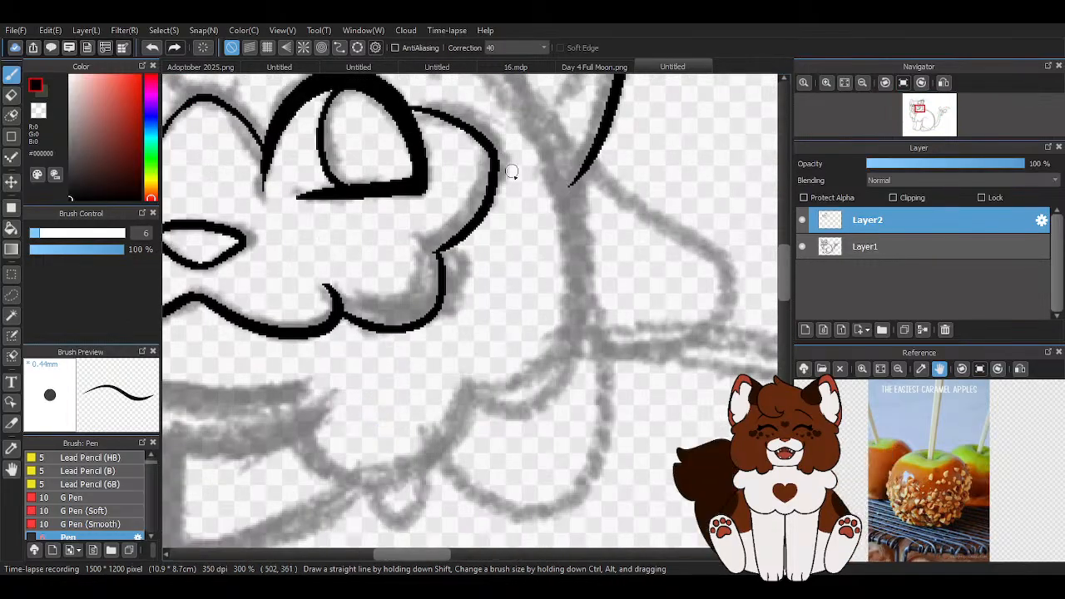
{"action": "scroll", "coordinate": [526, 251], "scroll_direction": "down", "scroll_amount": 1}
{"action": "scroll", "coordinate": [583, 168], "scroll_direction": "up", "scroll_amount": 1}
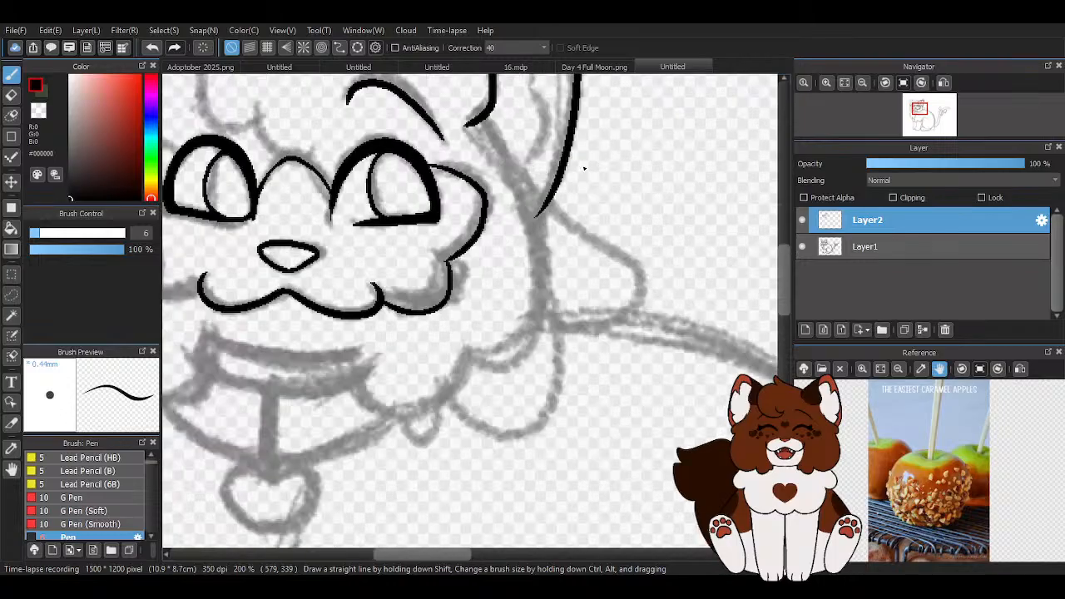
{"action": "scroll", "coordinate": [497, 139], "scroll_direction": "up", "scroll_amount": 1}
{"action": "mouse_move", "coordinate": [498, 149]}
{"action": "left_mouse_down"}
{"action": "mouse_move", "coordinate": [547, 232]}
{"action": "mouse_move", "coordinate": [584, 399]}
{"action": "mouse_move", "coordinate": [464, 462]}
{"action": "left_mouse_up"}
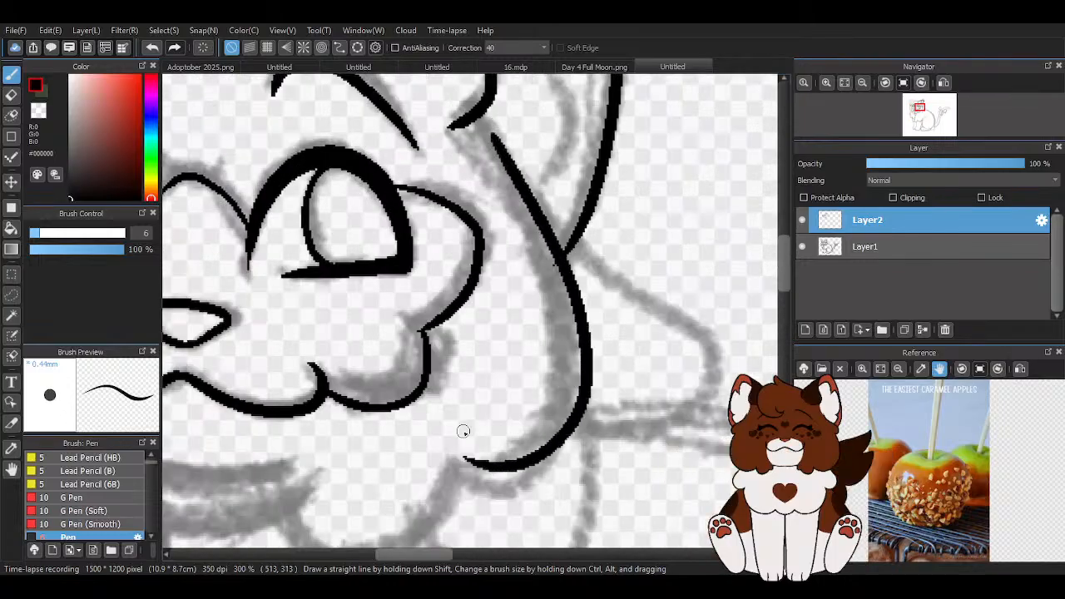
{"action": "scroll", "coordinate": [466, 449], "scroll_direction": "down", "scroll_amount": 2}
{"action": "scroll", "coordinate": [499, 400], "scroll_direction": "up", "scroll_amount": 1}
{"action": "scroll", "coordinate": [392, 423], "scroll_direction": "up", "scroll_amount": 2}
{"action": "mouse_move", "coordinate": [333, 325]}
{"action": "left_mouse_down"}
{"action": "mouse_move", "coordinate": [319, 379]}
{"action": "mouse_move", "coordinate": [418, 462]}
{"action": "mouse_move", "coordinate": [564, 326]}
{"action": "mouse_move", "coordinate": [545, 268]}
{"action": "mouse_move", "coordinate": [557, 295]}
{"action": "left_mouse_up"}
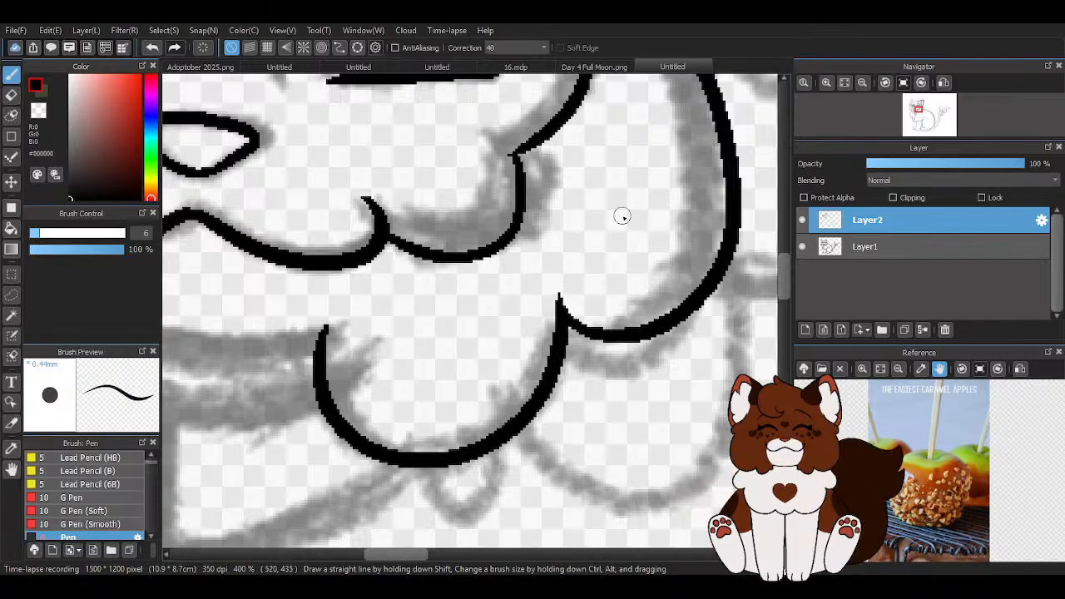
Trim excess ink from the line work on the right-hand side of the head with the transparent colour and switch back to black
{"action": "key", "text": "x"}
{"action": "scroll", "coordinate": [532, 275], "scroll_direction": "up", "scroll_amount": 2}
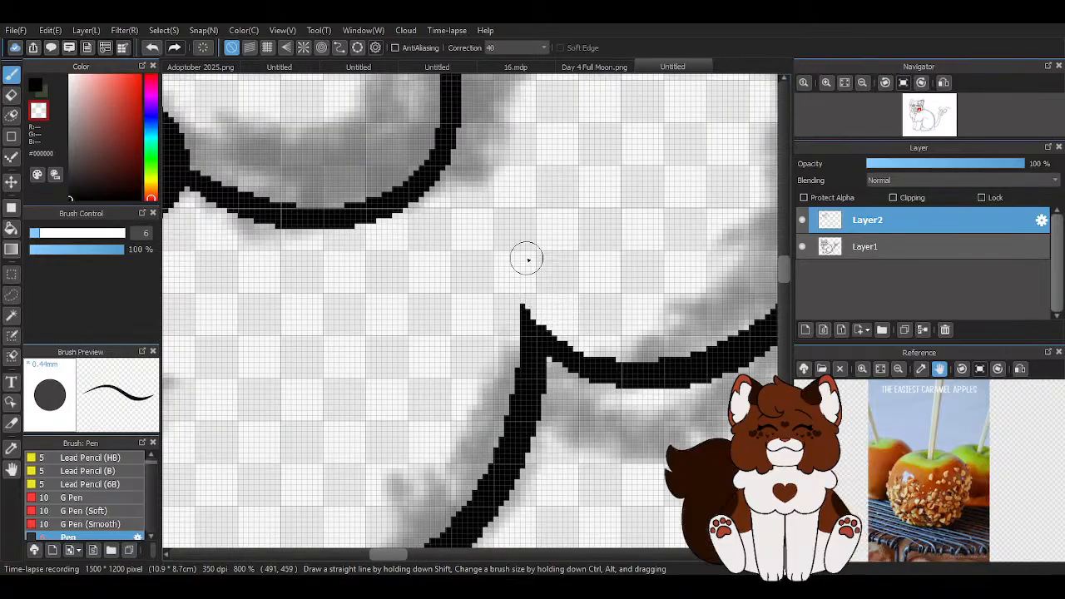
{"action": "key", "text": "x"}
{"action": "scroll", "coordinate": [529, 338], "scroll_direction": "down", "scroll_amount": 5}
{"action": "scroll", "coordinate": [620, 221], "scroll_direction": "up", "scroll_amount": 6}
{"action": "key", "text": "x"}
{"action": "left_click_drag", "start_coordinate": [419, 273], "coordinate": [426, 313]}
{"action": "key", "text": "x"}
{"action": "scroll", "coordinate": [441, 324], "scroll_direction": "down", "scroll_amount": 5}
{"action": "scroll", "coordinate": [456, 291], "scroll_direction": "up", "scroll_amount": 4}
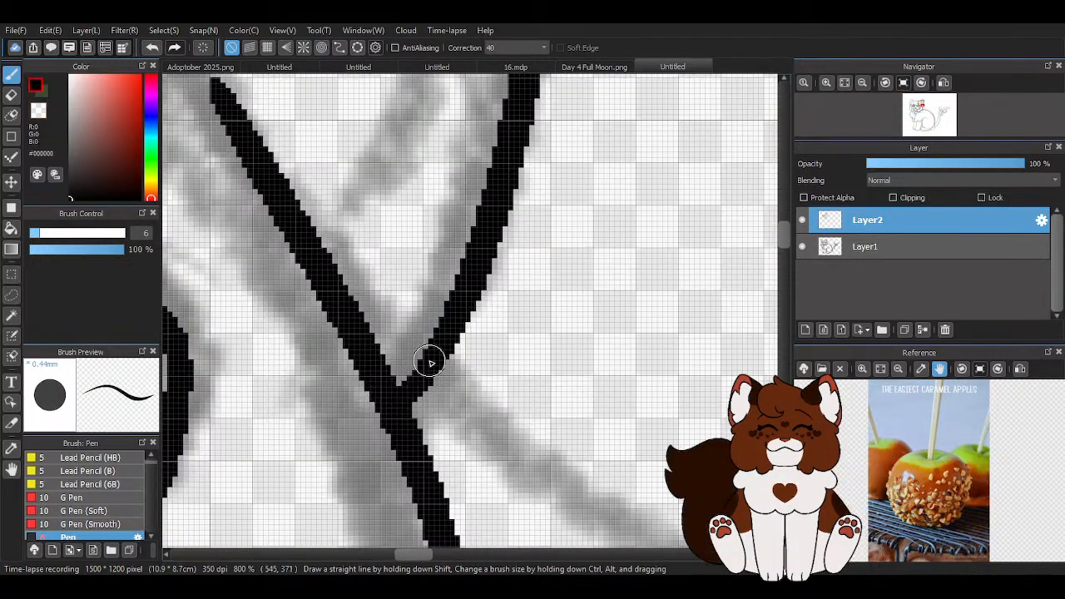
{"action": "scroll", "coordinate": [392, 385], "scroll_direction": "down", "scroll_amount": 3}
{"action": "scroll", "coordinate": [423, 238], "scroll_direction": "up", "scroll_amount": 1}
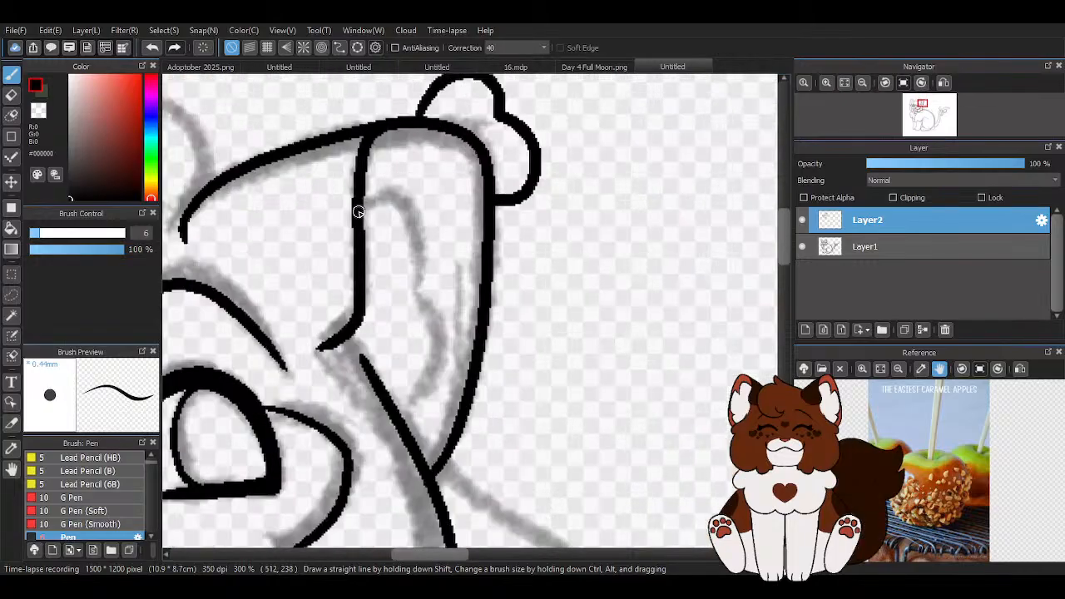
{"action": "mouse_move", "coordinate": [417, 240]}
{"action": "left_mouse_down"}
{"action": "mouse_move", "coordinate": [423, 315]}
{"action": "mouse_move", "coordinate": [443, 350]}
{"action": "mouse_move", "coordinate": [398, 411]}
{"action": "left_mouse_up"}
{"action": "scroll", "coordinate": [446, 263], "scroll_direction": "down", "scroll_amount": 2}
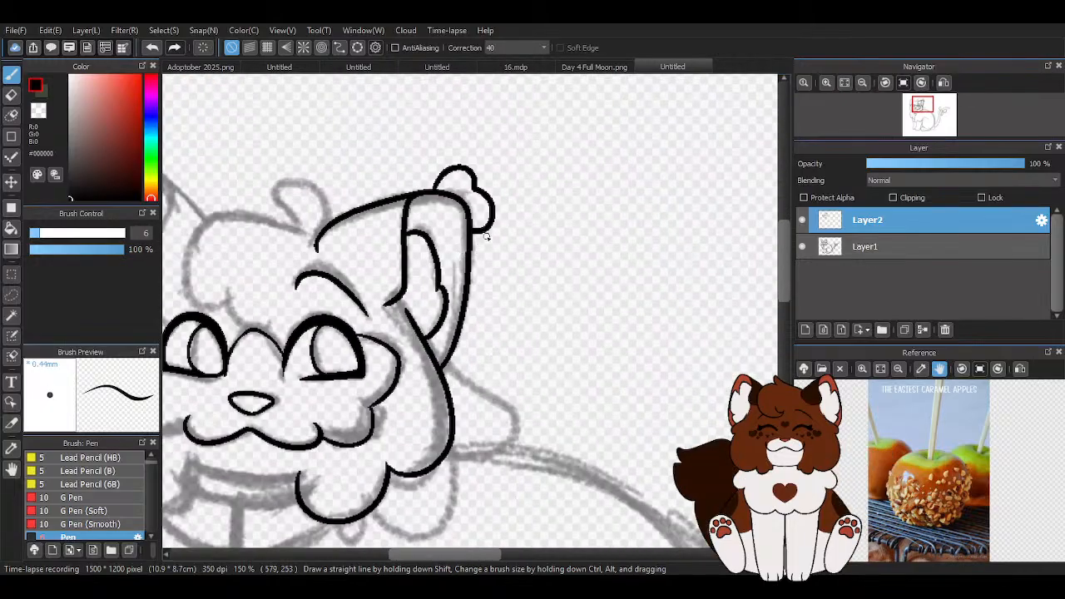
{"action": "left_click", "coordinate": [153, 48]}
{"action": "left_click", "coordinate": [153, 48]}
Ink the wavy inner fur line inside the right-hand ear, from the inner fold down to the face outline
{"action": "scroll", "coordinate": [624, 198], "scroll_direction": "down", "scroll_amount": 3}
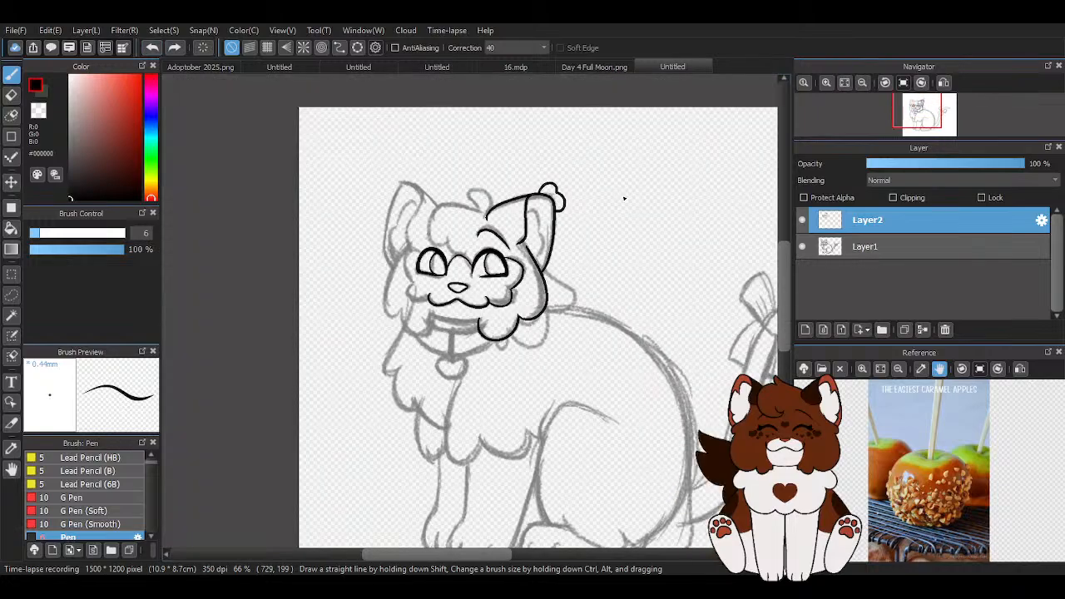
{"action": "scroll", "coordinate": [542, 223], "scroll_direction": "up", "scroll_amount": 5}
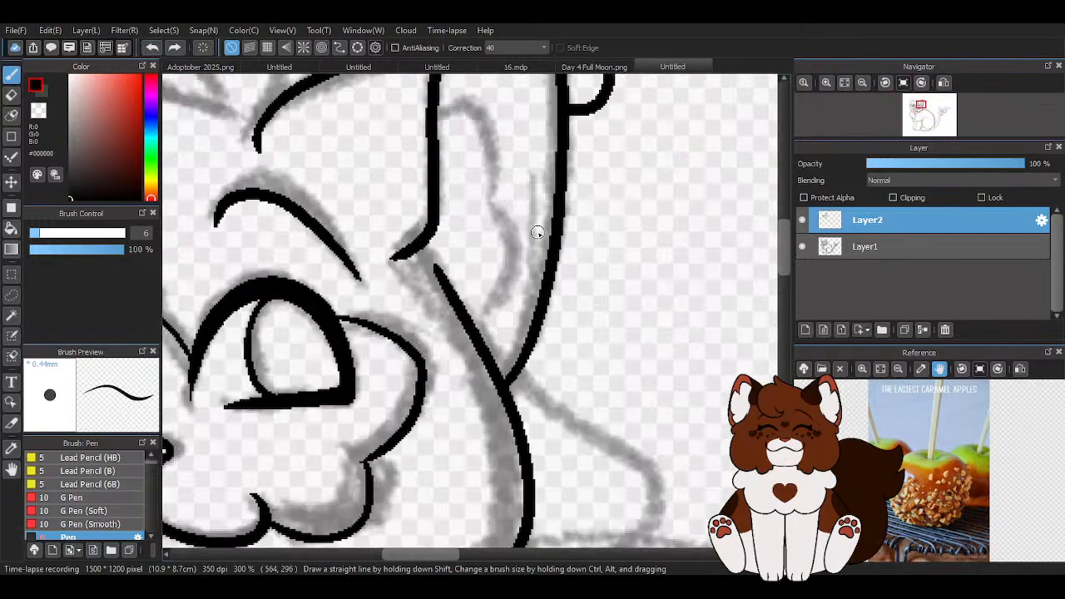
{"action": "mouse_move", "coordinate": [430, 110]}
{"action": "left_mouse_down"}
{"action": "mouse_move", "coordinate": [467, 103]}
{"action": "mouse_move", "coordinate": [496, 128]}
{"action": "mouse_move", "coordinate": [512, 250]}
{"action": "mouse_move", "coordinate": [544, 285]}
{"action": "mouse_move", "coordinate": [487, 395]}
{"action": "left_mouse_up"}
{"action": "scroll", "coordinate": [535, 287], "scroll_direction": "down", "scroll_amount": 3}
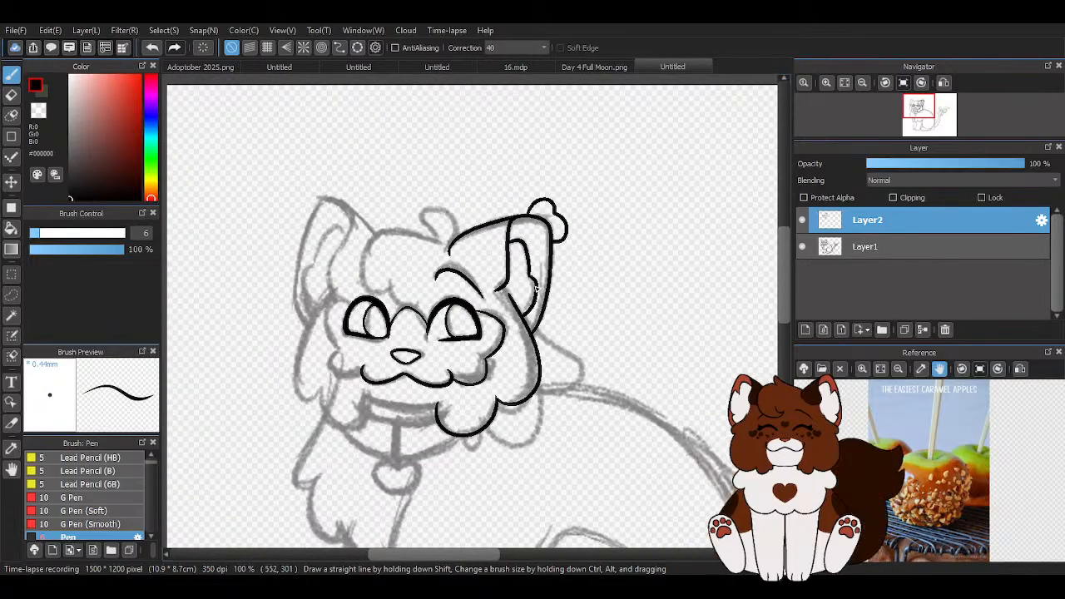
Ink the left-hand side of the face from the ear base down through two rounded cheek fur lobes to the collar
{"action": "scroll", "coordinate": [535, 287], "scroll_direction": "down", "scroll_amount": 1}
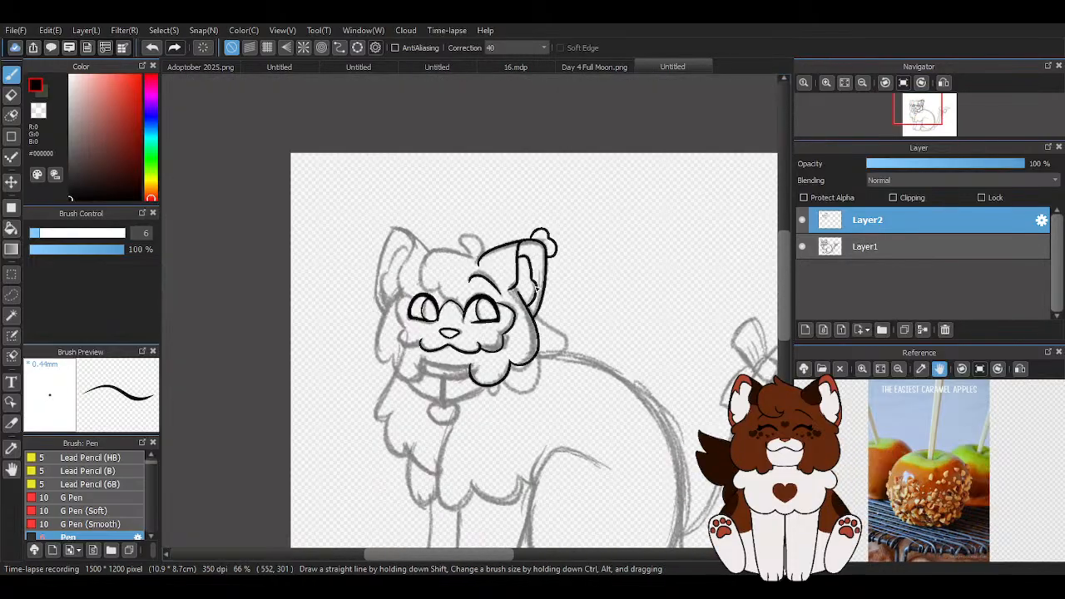
{"action": "scroll", "coordinate": [381, 287], "scroll_direction": "up", "scroll_amount": 1}
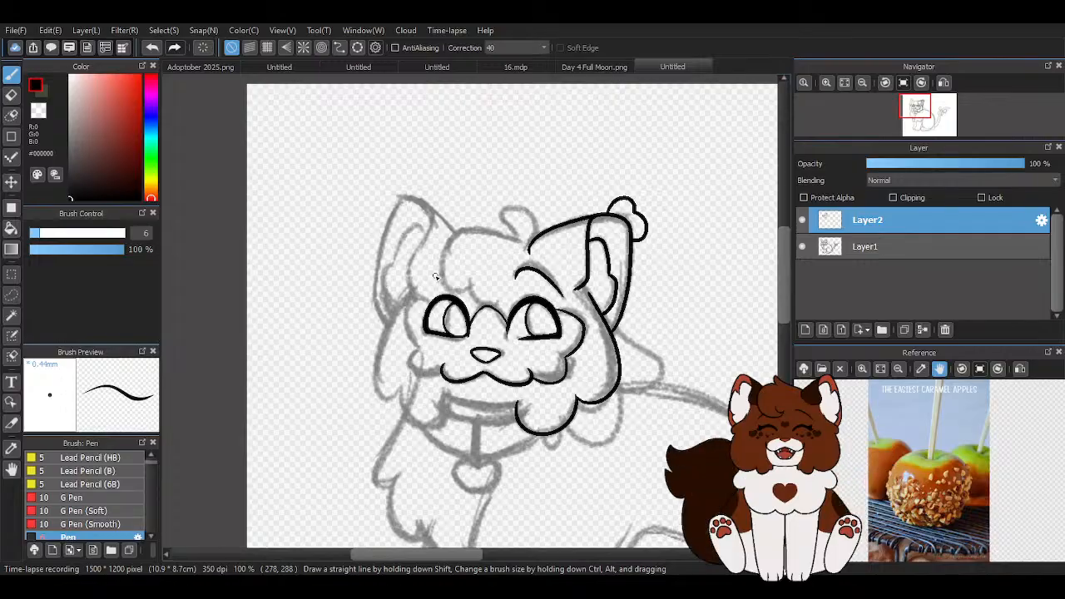
{"action": "scroll", "coordinate": [437, 274], "scroll_direction": "down", "scroll_amount": 1}
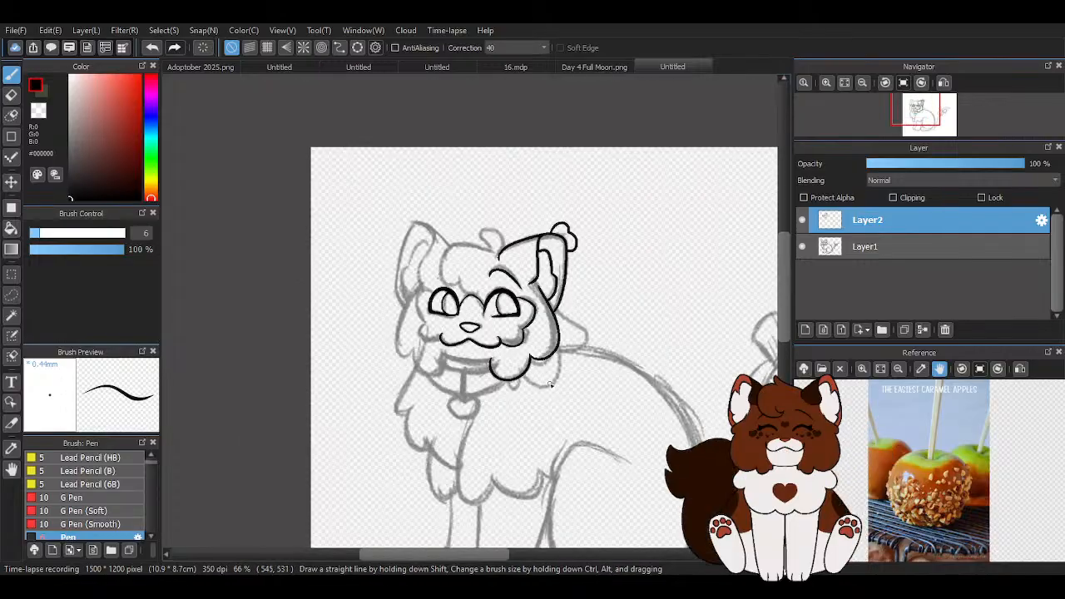
{"action": "scroll", "coordinate": [440, 378], "scroll_direction": "up", "scroll_amount": 3}
{"action": "scroll", "coordinate": [305, 294], "scroll_direction": "down", "scroll_amount": 1}
{"action": "scroll", "coordinate": [339, 161], "scroll_direction": "up", "scroll_amount": 1}
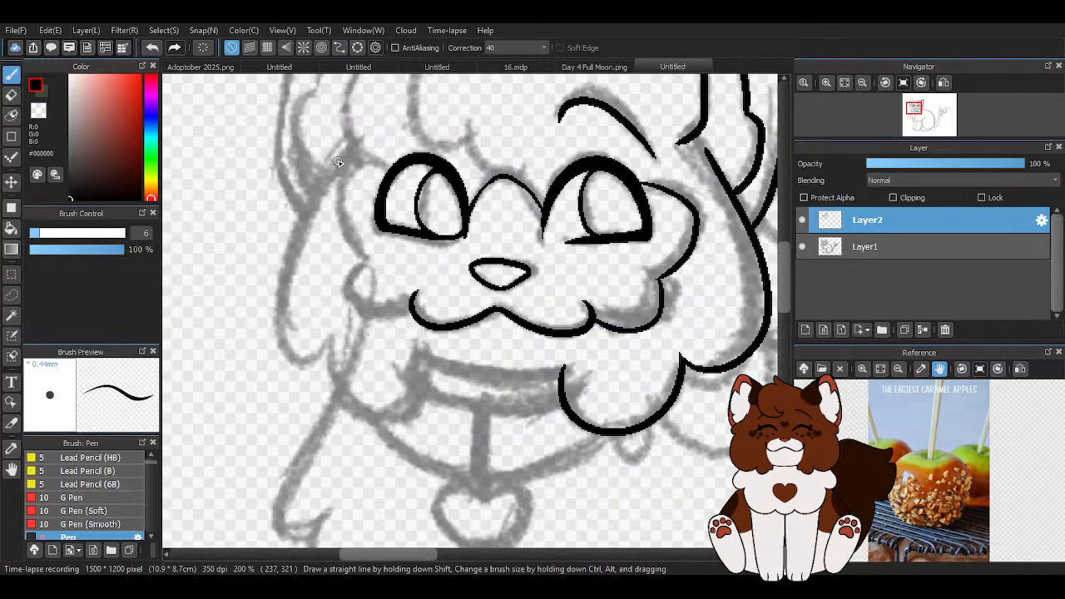
{"action": "mouse_move", "coordinate": [353, 138]}
{"action": "left_mouse_down"}
{"action": "mouse_move", "coordinate": [281, 265]}
{"action": "mouse_move", "coordinate": [407, 413]}
{"action": "mouse_move", "coordinate": [426, 348]}
{"action": "left_mouse_up"}
{"action": "scroll", "coordinate": [344, 330], "scroll_direction": "down", "scroll_amount": 2}
{"action": "scroll", "coordinate": [283, 311], "scroll_direction": "up", "scroll_amount": 3}
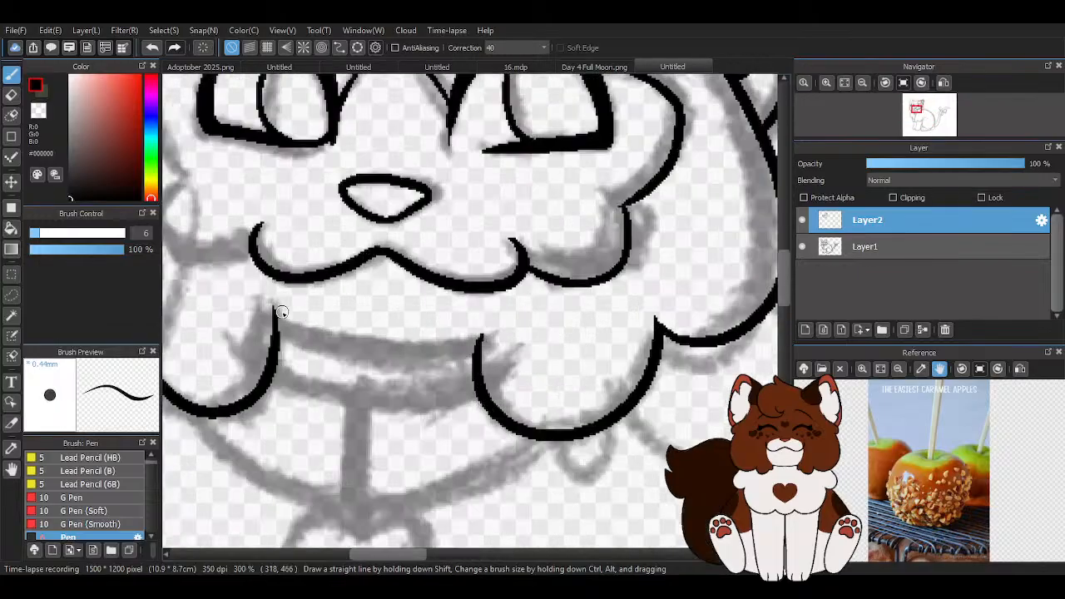
{"action": "mouse_move", "coordinate": [258, 320]}
{"action": "left_mouse_down"}
{"action": "mouse_move", "coordinate": [341, 343]}
{"action": "mouse_move", "coordinate": [516, 330]}
{"action": "left_mouse_up"}
{"action": "scroll", "coordinate": [487, 332], "scroll_direction": "down", "scroll_amount": 1}
{"action": "scroll", "coordinate": [399, 337], "scroll_direction": "up", "scroll_amount": 1}
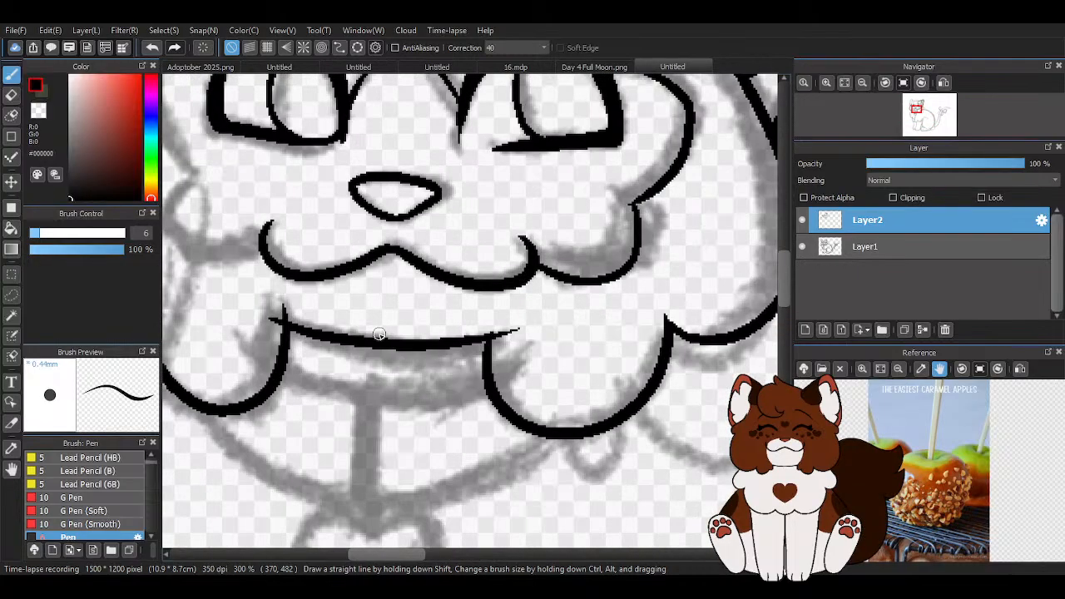
{"action": "left_click", "coordinate": [151, 48]}
Ink the curved line below the mouth along the collar's upper edge, joining the inner ends of both cheek fur lobes
{"action": "mouse_move", "coordinate": [263, 320]}
{"action": "left_mouse_down"}
{"action": "mouse_move", "coordinate": [387, 348]}
{"action": "mouse_move", "coordinate": [477, 327]}
{"action": "left_mouse_up"}
{"action": "scroll", "coordinate": [479, 318], "scroll_direction": "up", "scroll_amount": 2}
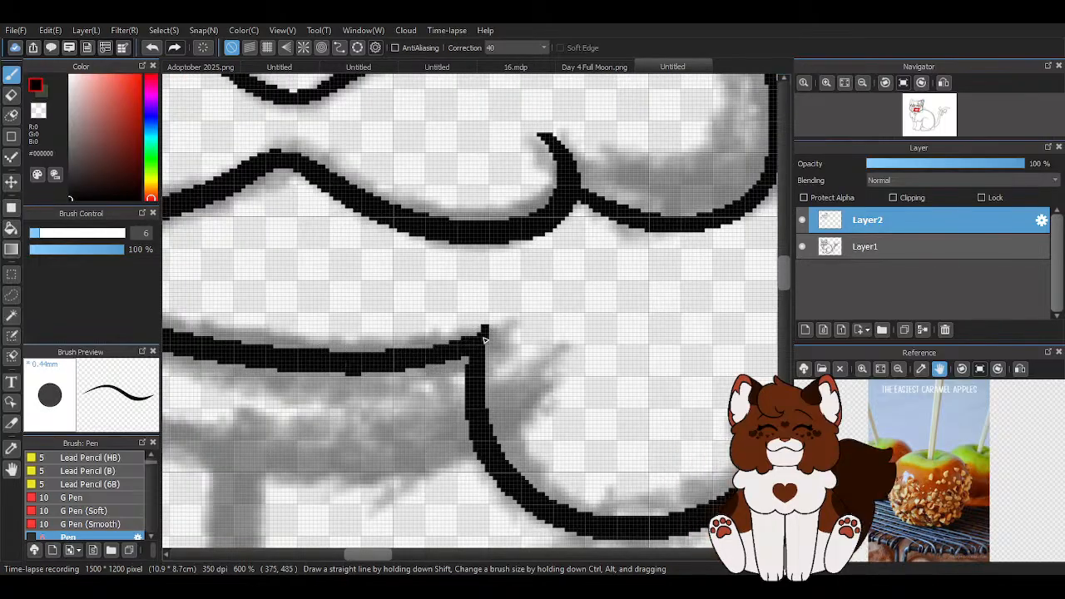
{"action": "scroll", "coordinate": [391, 350], "scroll_direction": "down", "scroll_amount": 2}
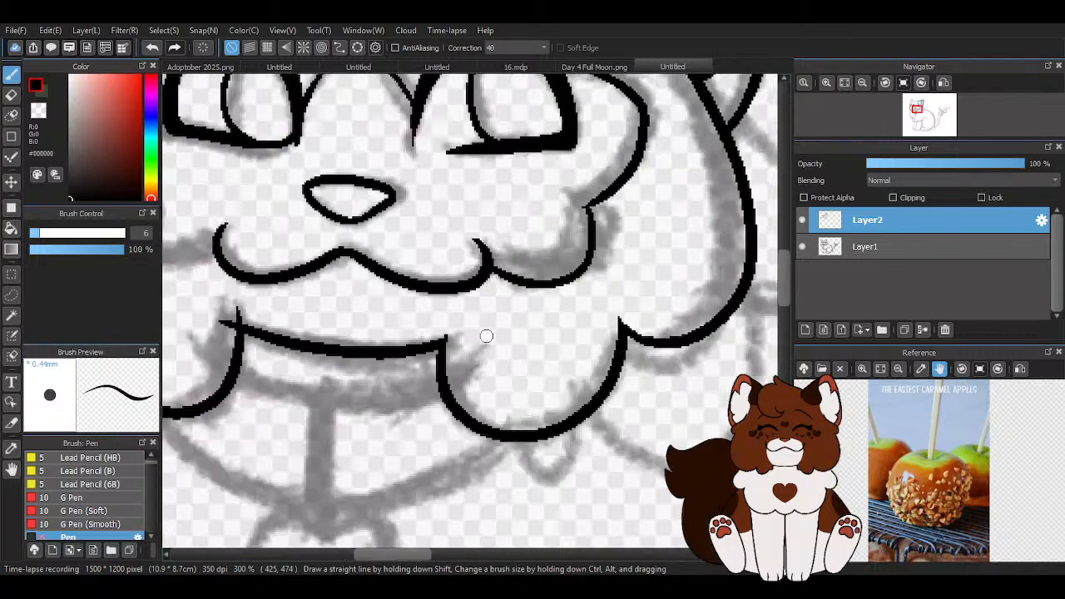
Erase the overshooting left-hand end of the collar's upper line with the transparent colour
{"action": "scroll", "coordinate": [542, 340], "scroll_direction": "down", "scroll_amount": 2}
{"action": "scroll", "coordinate": [304, 319], "scroll_direction": "up", "scroll_amount": 5}
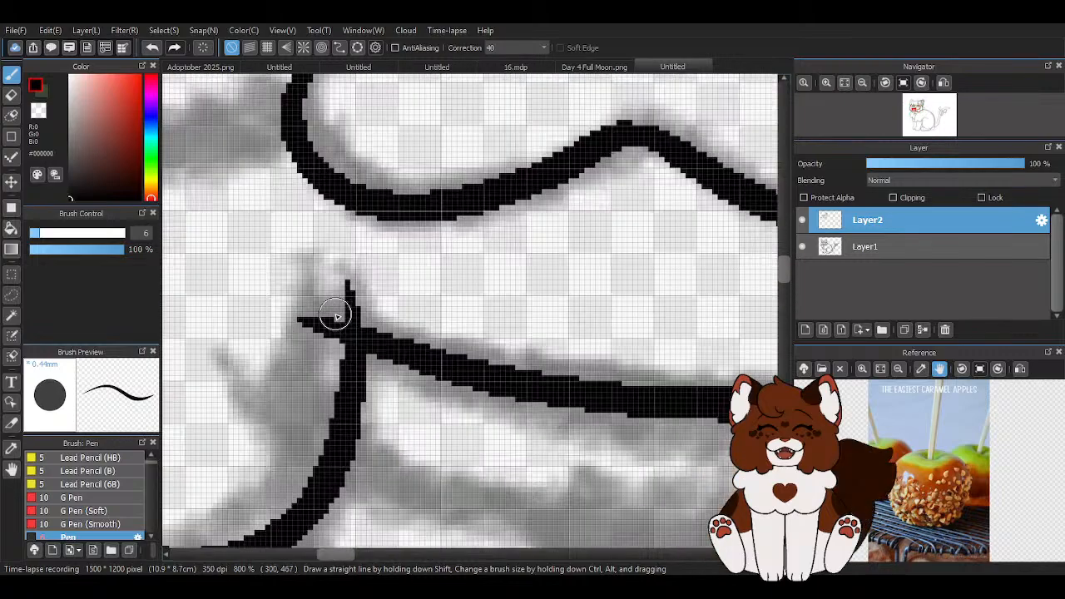
{"action": "key", "text": "z"}
{"action": "mouse_move", "coordinate": [319, 309]}
{"action": "left_mouse_down"}
{"action": "mouse_move", "coordinate": [326, 335]}
{"action": "mouse_move", "coordinate": [314, 322]}
{"action": "mouse_move", "coordinate": [324, 311]}
{"action": "left_mouse_up"}
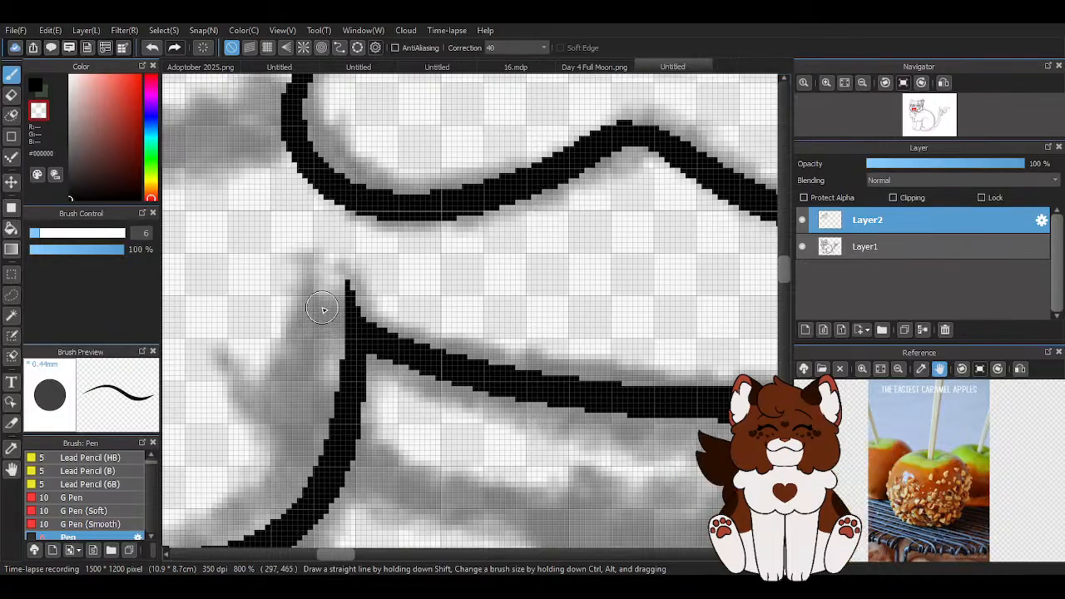
{"action": "scroll", "coordinate": [447, 313], "scroll_direction": "down", "scroll_amount": 5}
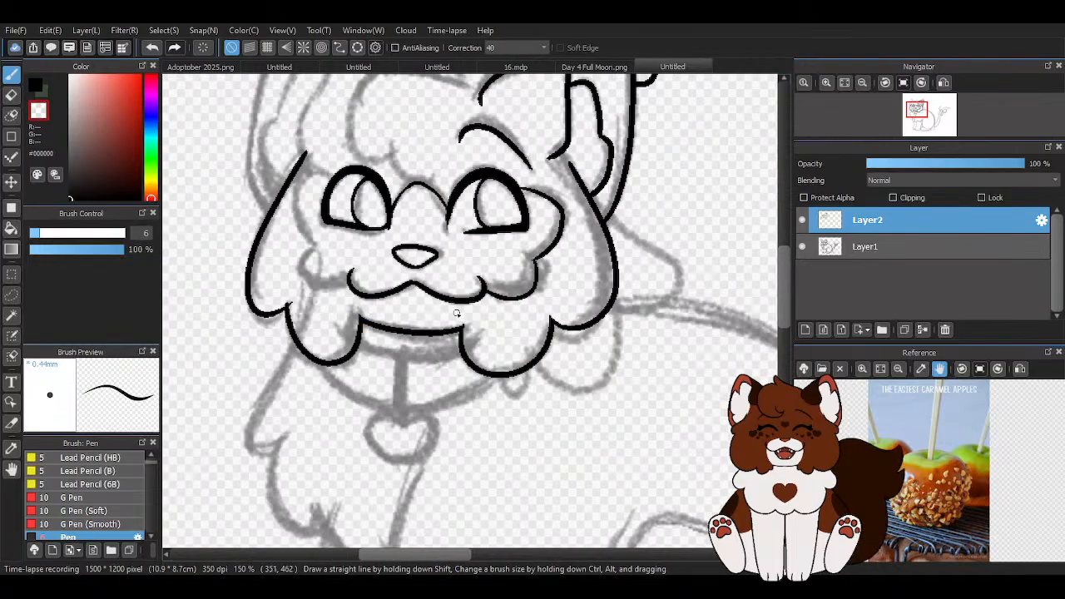
Erase the stray line tips where the two left-hand cheek fur lobes meet, using the transparent colour
{"action": "scroll", "coordinate": [283, 302], "scroll_direction": "up", "scroll_amount": 4}
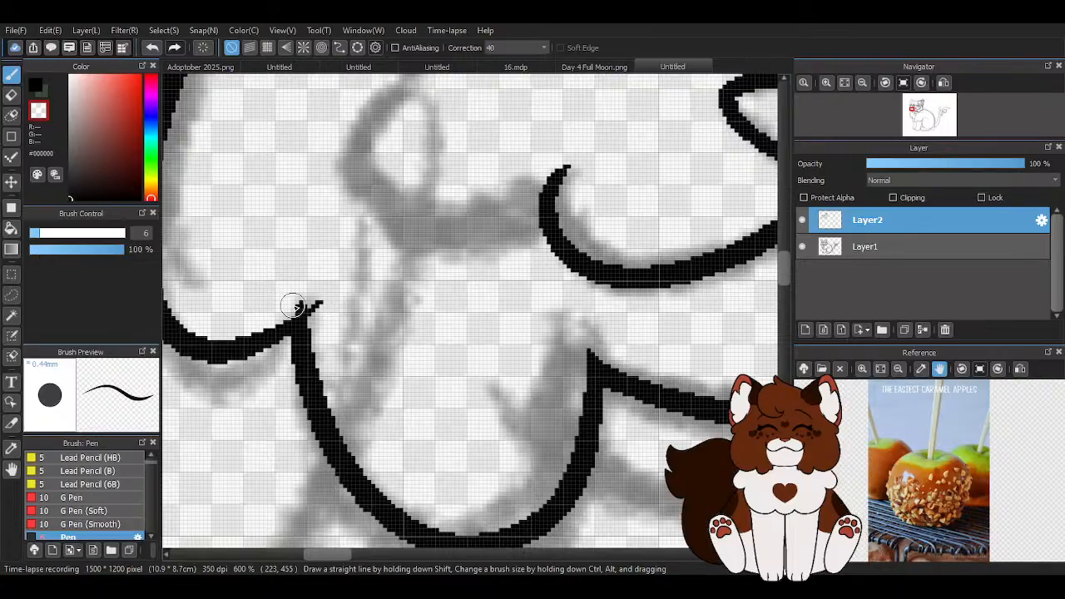
{"action": "scroll", "coordinate": [311, 278], "scroll_direction": "down", "scroll_amount": 4}
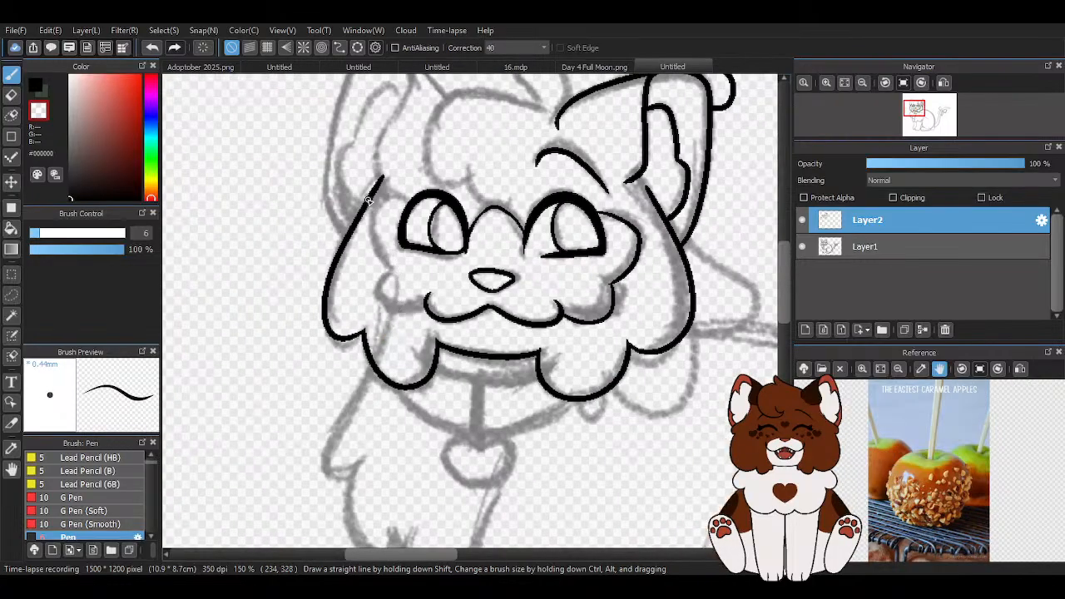
{"action": "scroll", "coordinate": [398, 208], "scroll_direction": "up", "scroll_amount": 1}
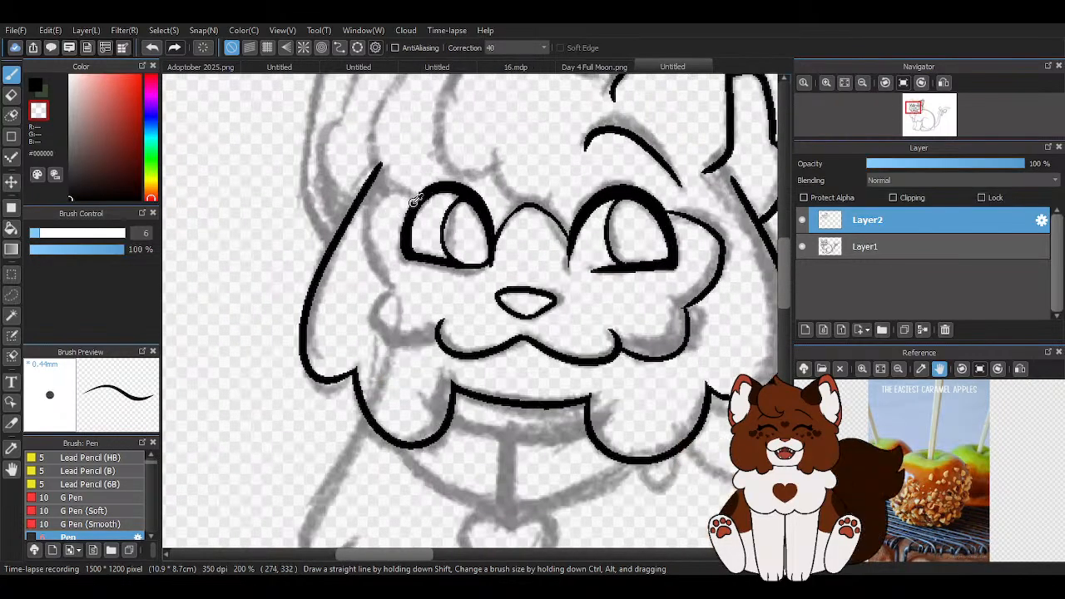
Ink the left-hand inner face marking in black from beside the eye down around the small lobe to the mouth corner
{"action": "key", "text": "x"}
{"action": "scroll", "coordinate": [400, 201], "scroll_direction": "down", "scroll_amount": 1}
{"action": "scroll", "coordinate": [357, 201], "scroll_direction": "up", "scroll_amount": 3}
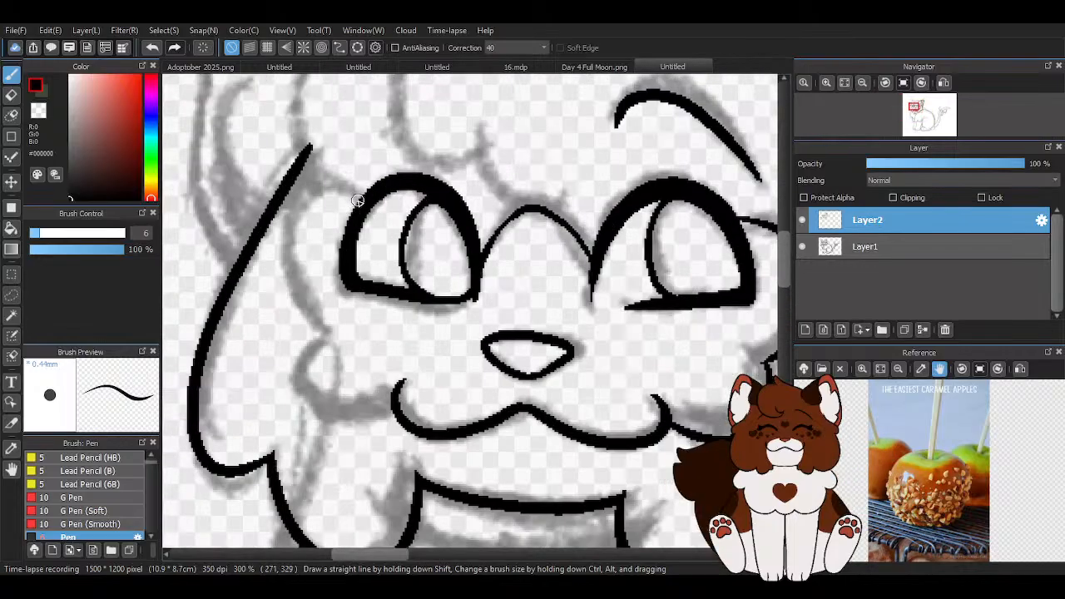
{"action": "mouse_move", "coordinate": [357, 201]}
{"action": "left_mouse_down"}
{"action": "mouse_move", "coordinate": [305, 195]}
{"action": "mouse_move", "coordinate": [290, 232]}
{"action": "mouse_move", "coordinate": [352, 325]}
{"action": "mouse_move", "coordinate": [340, 342]}
{"action": "mouse_move", "coordinate": [320, 335]}
{"action": "mouse_move", "coordinate": [306, 363]}
{"action": "mouse_move", "coordinate": [326, 414]}
{"action": "mouse_move", "coordinate": [408, 376]}
{"action": "left_mouse_up"}
{"action": "scroll", "coordinate": [382, 337], "scroll_direction": "down", "scroll_amount": 3}
{"action": "scroll", "coordinate": [468, 301], "scroll_direction": "up", "scroll_amount": 5}
{"action": "key", "text": "c"}
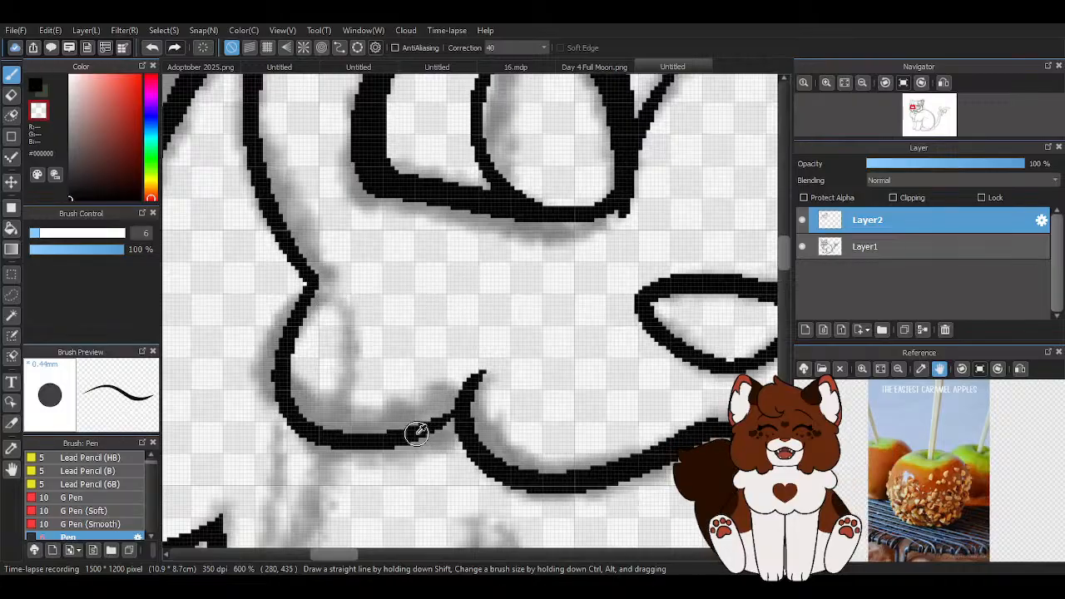
{"action": "key", "text": "c"}
Ink the small rounded hair tuft standing up on top of the head, between the ears
{"action": "scroll", "coordinate": [416, 416], "scroll_direction": "down", "scroll_amount": 5}
{"action": "scroll", "coordinate": [448, 316], "scroll_direction": "down", "scroll_amount": 2}
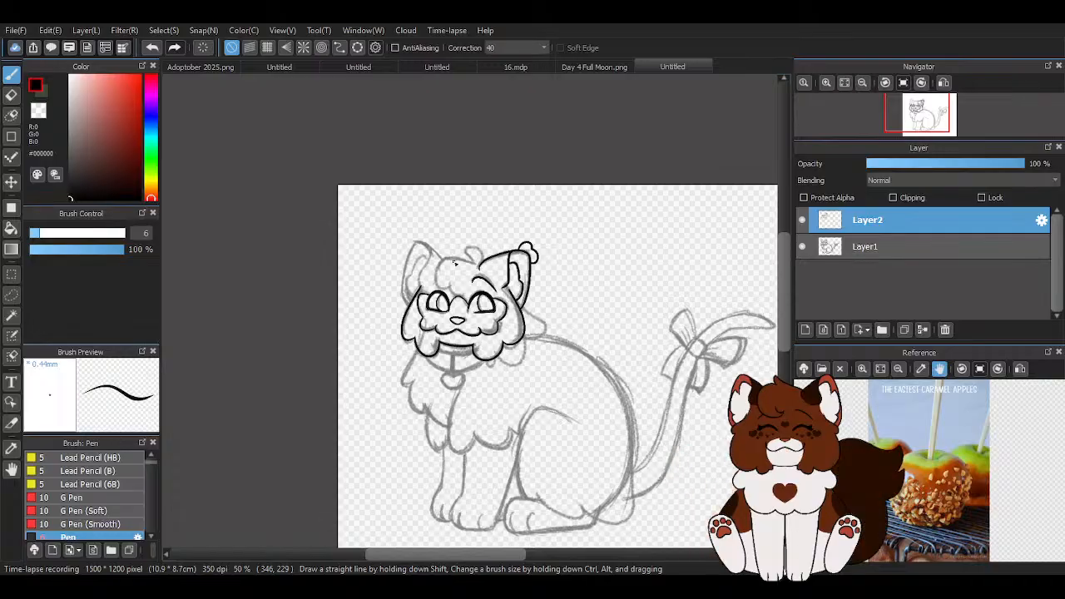
{"action": "scroll", "coordinate": [468, 255], "scroll_direction": "up", "scroll_amount": 3}
{"action": "scroll", "coordinate": [556, 267], "scroll_direction": "up", "scroll_amount": 4}
{"action": "mouse_move", "coordinate": [454, 324]}
{"action": "left_mouse_down"}
{"action": "mouse_move", "coordinate": [454, 187]}
{"action": "mouse_move", "coordinate": [297, 123]}
{"action": "mouse_move", "coordinate": [274, 208]}
{"action": "mouse_move", "coordinate": [353, 331]}
{"action": "left_mouse_up"}
{"action": "scroll", "coordinate": [354, 331], "scroll_direction": "down", "scroll_amount": 4}
{"action": "scroll", "coordinate": [338, 357], "scroll_direction": "up", "scroll_amount": 3}
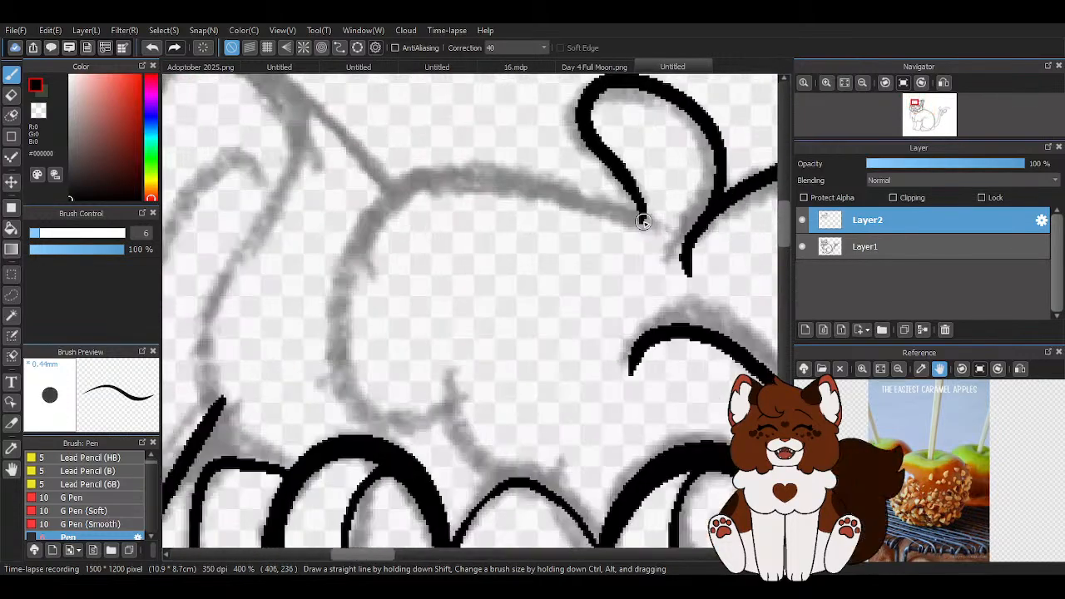
Ink the fringe from the base of the top tuft around the forehead, ending in scalloped curls above the nose bridge
{"action": "mouse_move", "coordinate": [667, 226]}
{"action": "left_mouse_down"}
{"action": "mouse_move", "coordinate": [469, 163]}
{"action": "mouse_move", "coordinate": [383, 402]}
{"action": "mouse_move", "coordinate": [439, 379]}
{"action": "mouse_move", "coordinate": [518, 403]}
{"action": "left_mouse_up"}
{"action": "scroll", "coordinate": [500, 372], "scroll_direction": "down", "scroll_amount": 4}
{"action": "scroll", "coordinate": [567, 284], "scroll_direction": "up", "scroll_amount": 4}
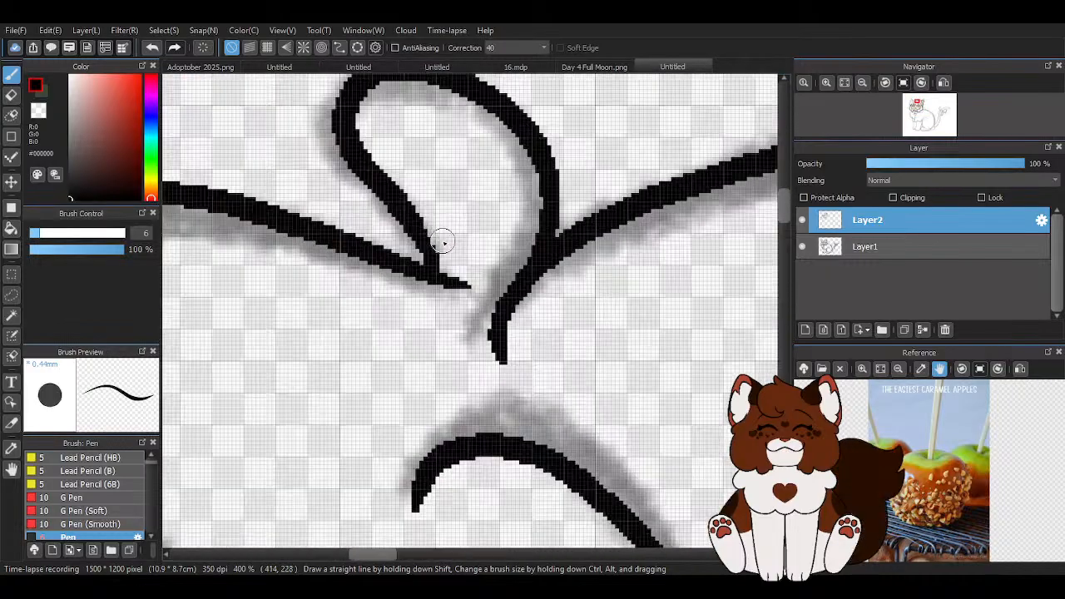
{"action": "scroll", "coordinate": [476, 261], "scroll_direction": "down", "scroll_amount": 4}
Ink the left-hand ear's outer outline from the fringe over the rounded tip down to the face outline, joining it cleanly
{"action": "scroll", "coordinate": [434, 194], "scroll_direction": "up", "scroll_amount": 2}
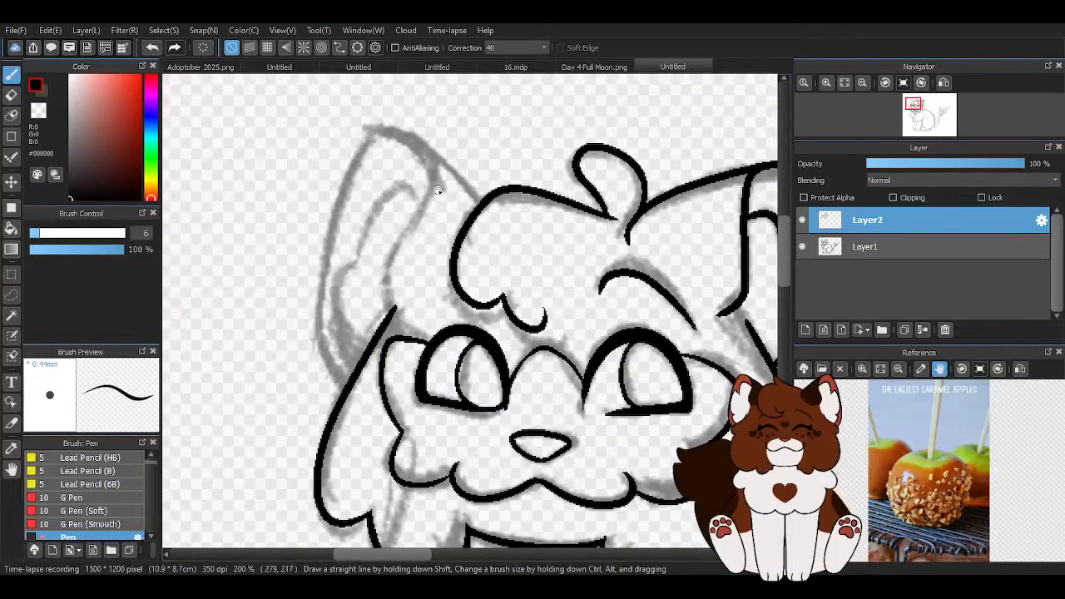
{"action": "mouse_move", "coordinate": [476, 200]}
{"action": "left_mouse_down"}
{"action": "mouse_move", "coordinate": [394, 134]}
{"action": "mouse_move", "coordinate": [361, 160]}
{"action": "mouse_move", "coordinate": [331, 271]}
{"action": "mouse_move", "coordinate": [334, 370]}
{"action": "left_mouse_up"}
{"action": "scroll", "coordinate": [329, 363], "scroll_direction": "up", "scroll_amount": 1}
{"action": "mouse_move", "coordinate": [314, 326]}
{"action": "left_mouse_down"}
{"action": "mouse_move", "coordinate": [357, 393]}
{"action": "mouse_move", "coordinate": [368, 385]}
{"action": "mouse_move", "coordinate": [314, 371]}
{"action": "mouse_move", "coordinate": [350, 403]}
{"action": "left_mouse_up"}
{"action": "key", "text": "c"}
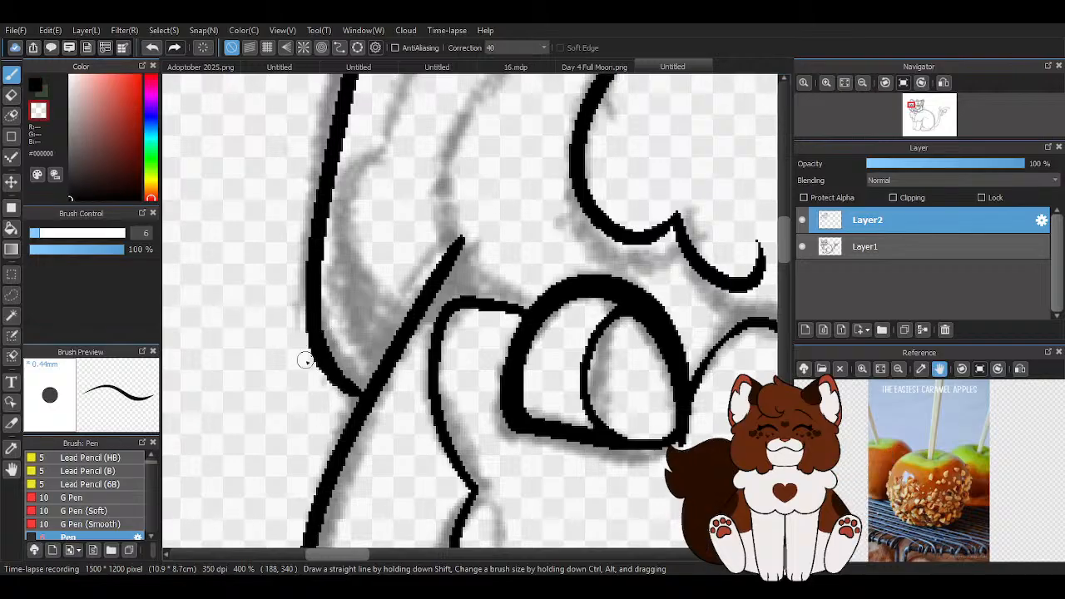
{"action": "key", "text": "z"}
{"action": "scroll", "coordinate": [376, 391], "scroll_direction": "down", "scroll_amount": 1}
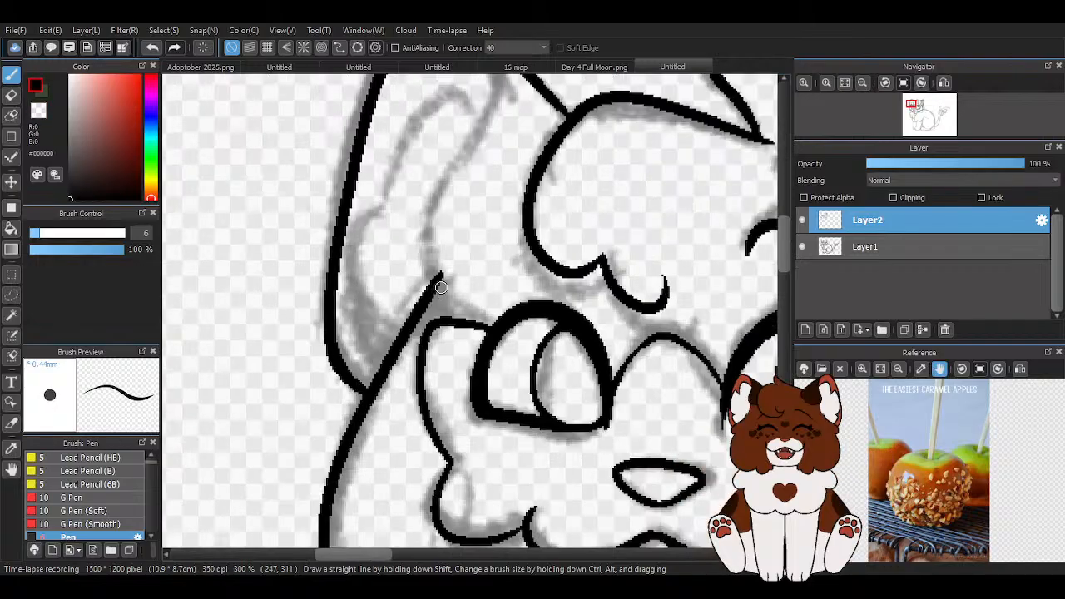
{"action": "scroll", "coordinate": [479, 217], "scroll_direction": "down", "scroll_amount": 1}
{"action": "scroll", "coordinate": [489, 125], "scroll_direction": "up", "scroll_amount": 1}
{"action": "scroll", "coordinate": [504, 185], "scroll_direction": "down", "scroll_amount": 1}
{"action": "scroll", "coordinate": [486, 134], "scroll_direction": "up", "scroll_amount": 1}
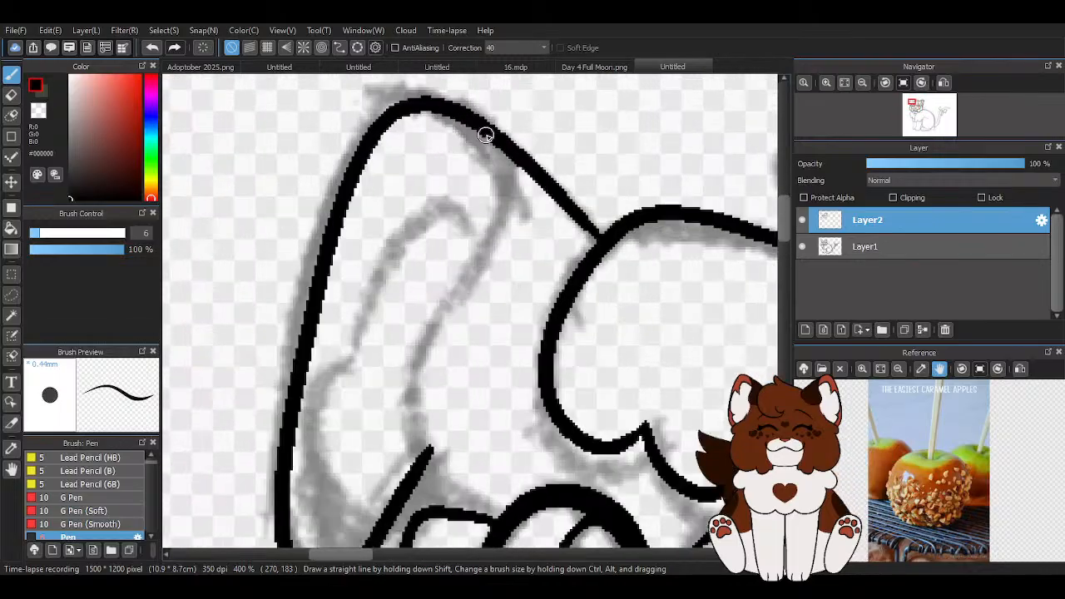
{"action": "mouse_move", "coordinate": [475, 117]}
{"action": "left_mouse_down"}
{"action": "mouse_move", "coordinate": [495, 191]}
{"action": "mouse_move", "coordinate": [406, 352]}
{"action": "mouse_move", "coordinate": [406, 452]}
{"action": "left_mouse_up"}
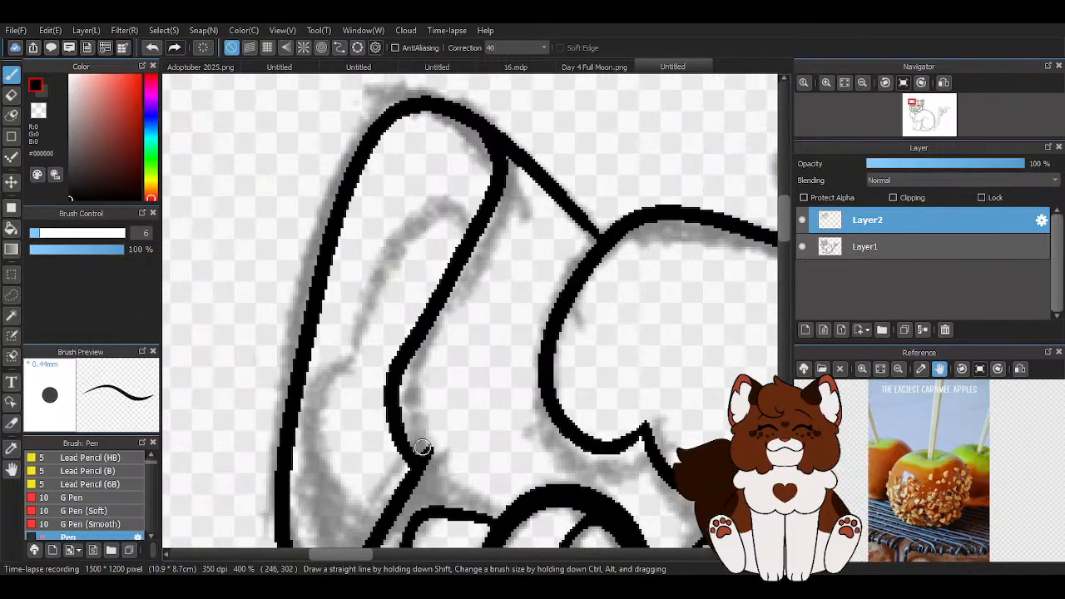
{"action": "scroll", "coordinate": [422, 448], "scroll_direction": "down", "scroll_amount": 3}
{"action": "scroll", "coordinate": [425, 300], "scroll_direction": "up", "scroll_amount": 3}
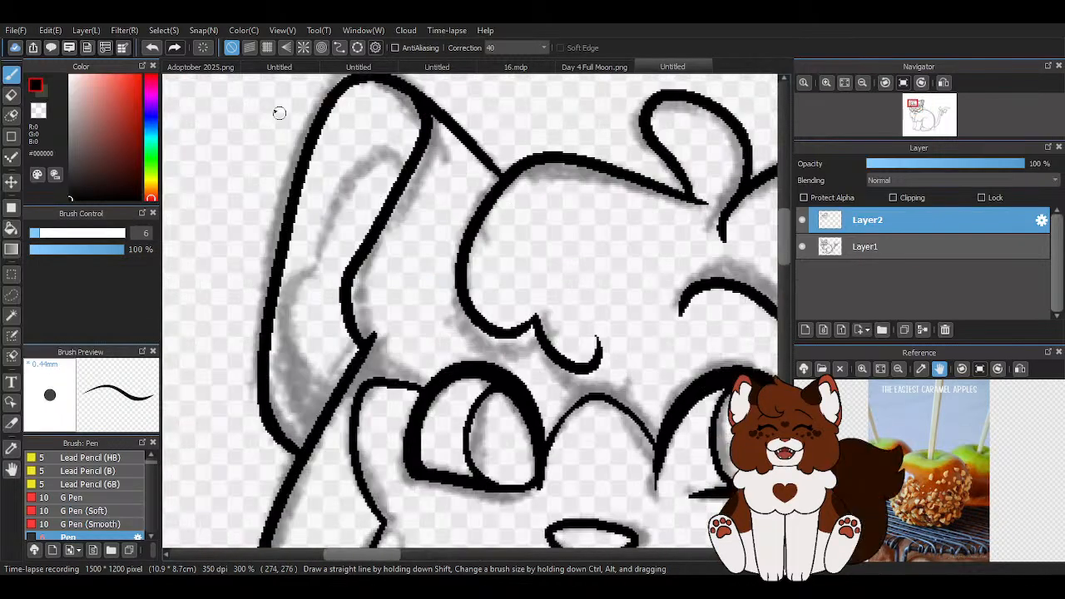
{"action": "left_click", "coordinate": [151, 48]}
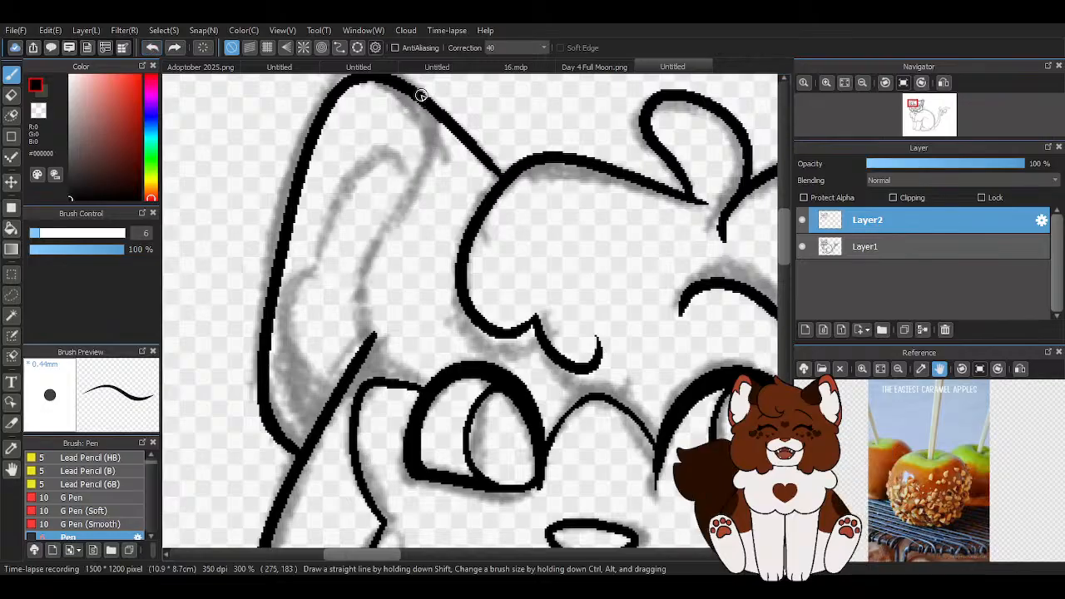
Ink the inner fold and wavy inner fur line of the left-hand ear, erasing the stray tip at the fur notch
{"action": "mouse_move", "coordinate": [401, 86]}
{"action": "left_mouse_down"}
{"action": "mouse_move", "coordinate": [419, 106]}
{"action": "mouse_move", "coordinate": [417, 162]}
{"action": "mouse_move", "coordinate": [370, 256]}
{"action": "mouse_move", "coordinate": [396, 315]}
{"action": "left_mouse_up"}
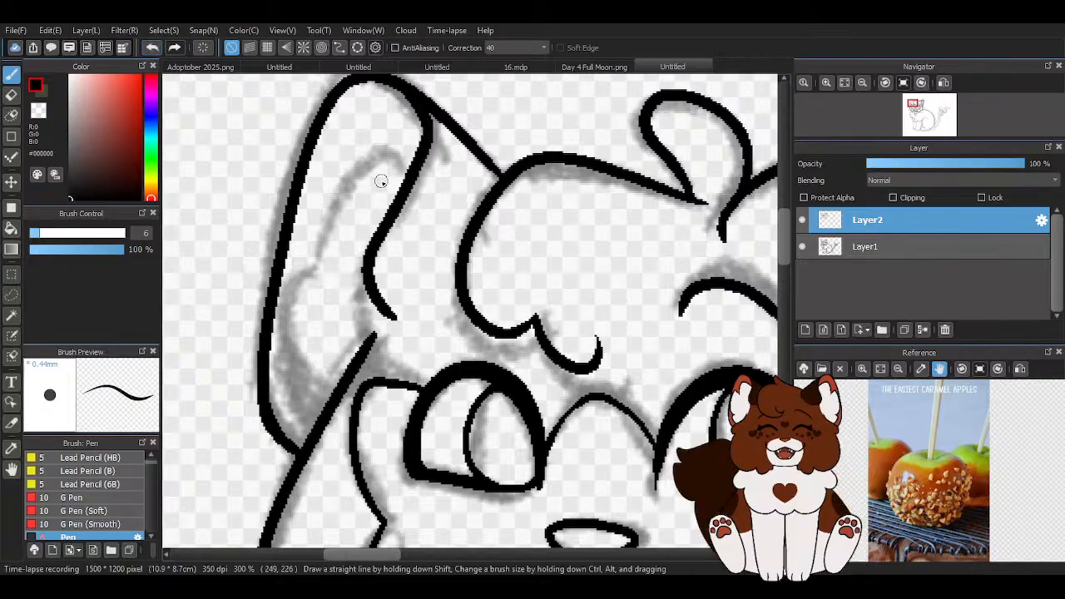
{"action": "mouse_move", "coordinate": [408, 174]}
{"action": "left_mouse_down"}
{"action": "mouse_move", "coordinate": [288, 308]}
{"action": "mouse_move", "coordinate": [352, 385]}
{"action": "left_mouse_up"}
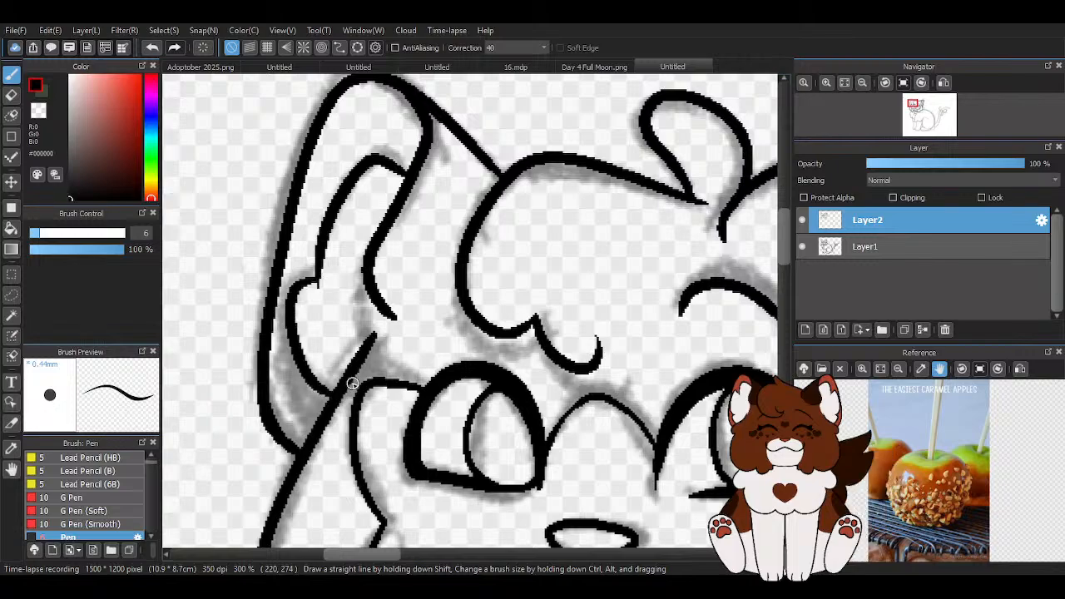
{"action": "scroll", "coordinate": [334, 306], "scroll_direction": "up", "scroll_amount": 2}
{"action": "key", "text": "z"}
{"action": "left_click_drag", "start_coordinate": [301, 281], "coordinate": [308, 264]}
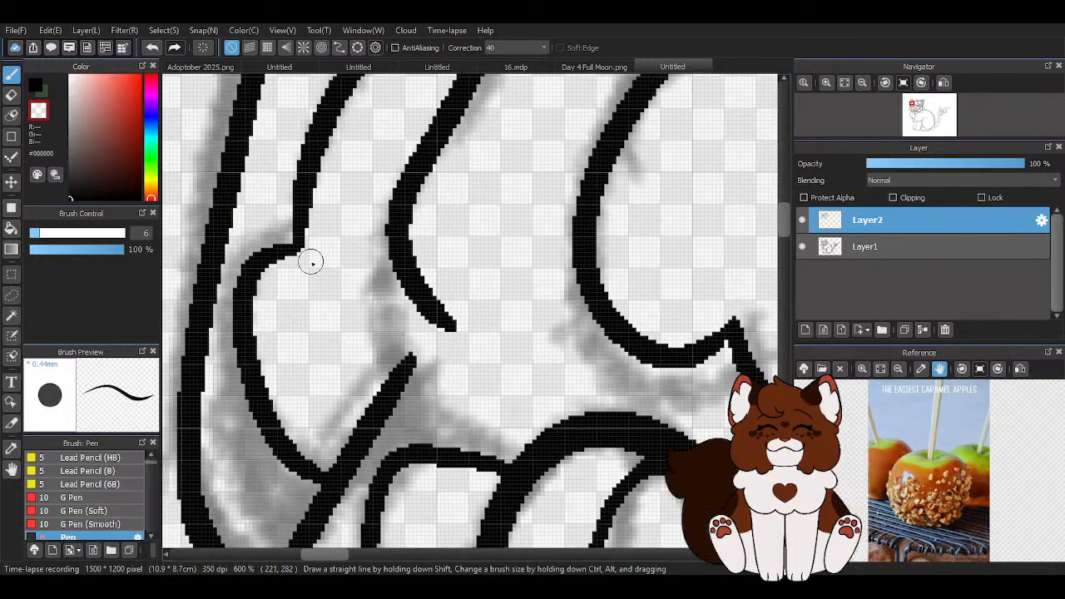
Extend the upper tip of the left-hand face outline in black toward the ear's inner fold
{"action": "key", "text": "z"}
{"action": "left_click_drag", "start_coordinate": [421, 344], "coordinate": [386, 407]}
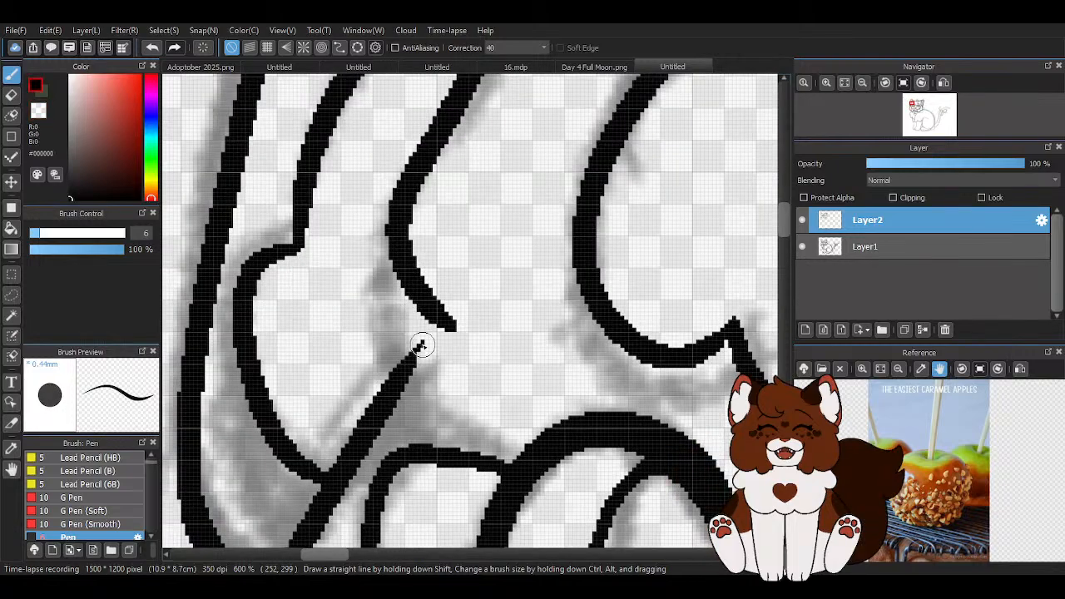
{"action": "scroll", "coordinate": [356, 322], "scroll_direction": "down", "scroll_amount": 5}
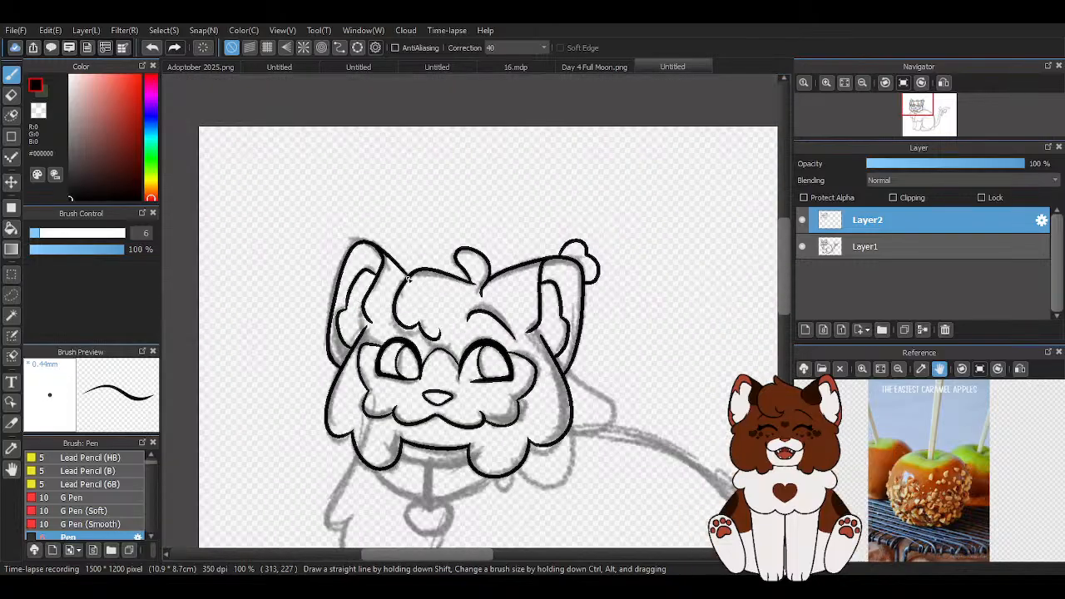
{"action": "scroll", "coordinate": [409, 278], "scroll_direction": "down", "scroll_amount": 2}
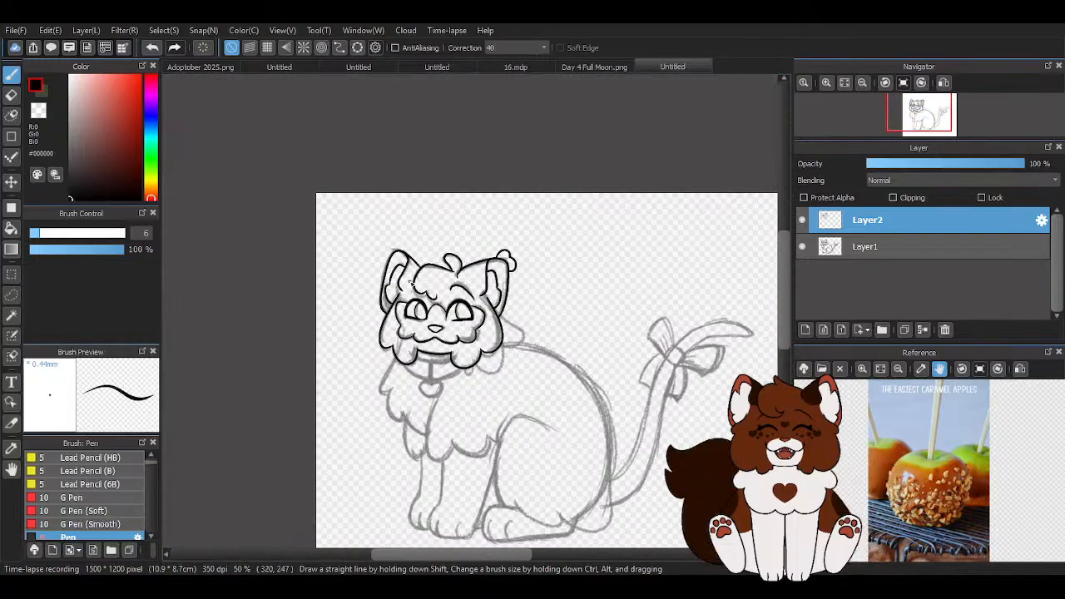
{"action": "scroll", "coordinate": [413, 283], "scroll_direction": "up", "scroll_amount": 2}
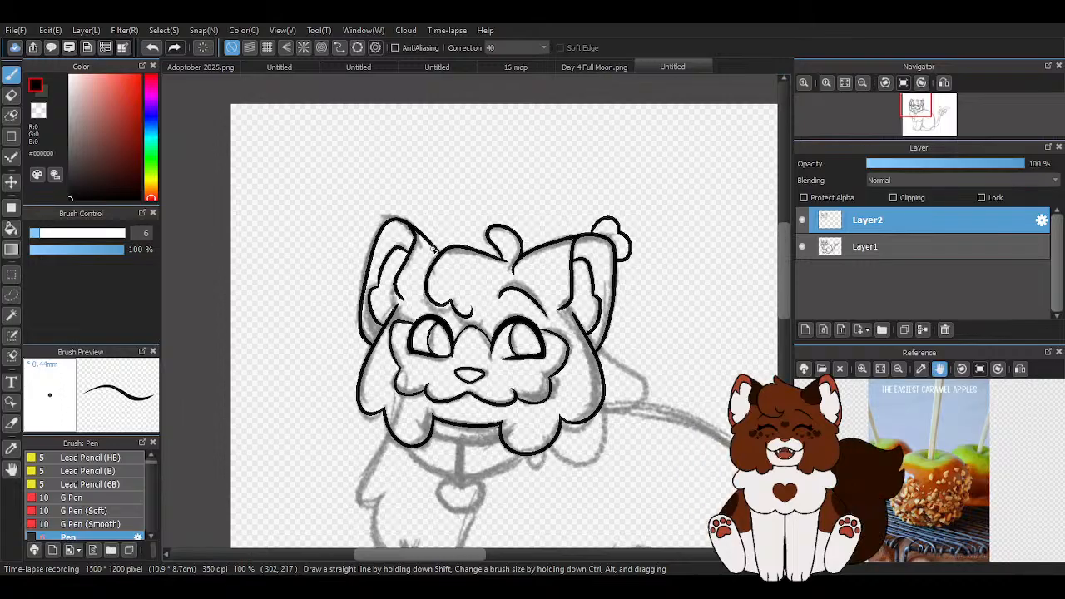
{"action": "scroll", "coordinate": [449, 195], "scroll_direction": "down", "scroll_amount": 2}
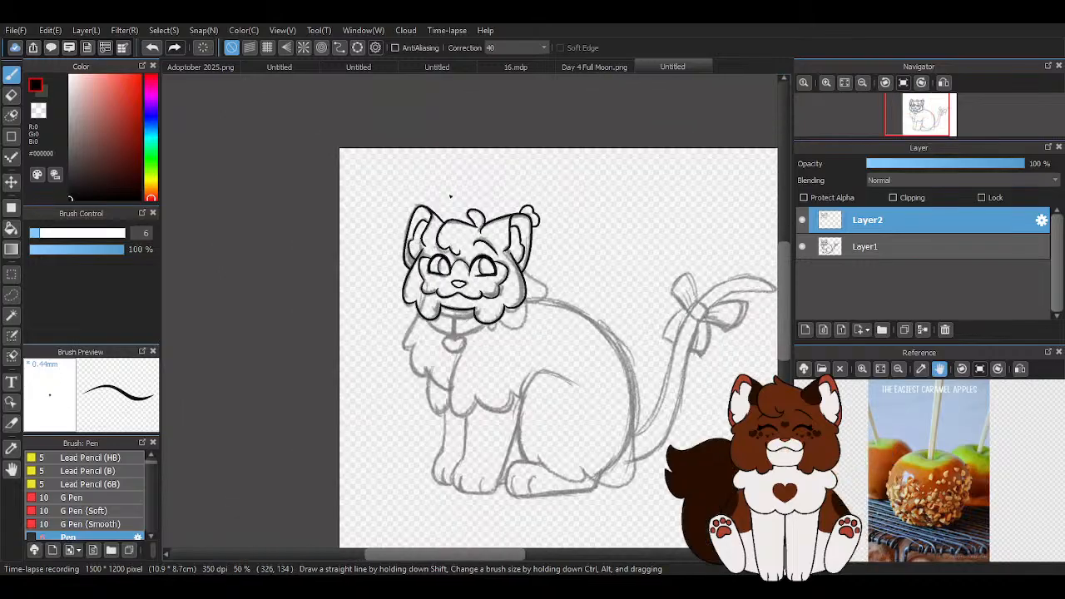
{"action": "scroll", "coordinate": [561, 306], "scroll_direction": "up", "scroll_amount": 4}
{"action": "mouse_move", "coordinate": [483, 245]}
{"action": "left_mouse_down"}
{"action": "mouse_move", "coordinate": [513, 326]}
{"action": "mouse_move", "coordinate": [447, 320]}
{"action": "mouse_move", "coordinate": [456, 338]}
{"action": "mouse_move", "coordinate": [288, 444]}
{"action": "left_mouse_up"}
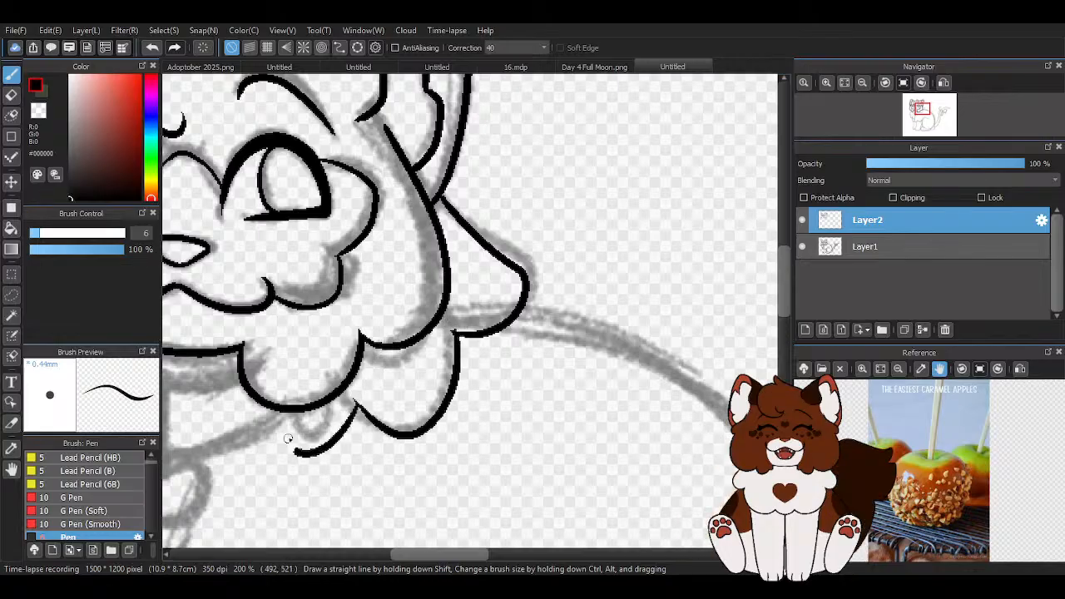
{"action": "scroll", "coordinate": [524, 308], "scroll_direction": "down", "scroll_amount": 4}
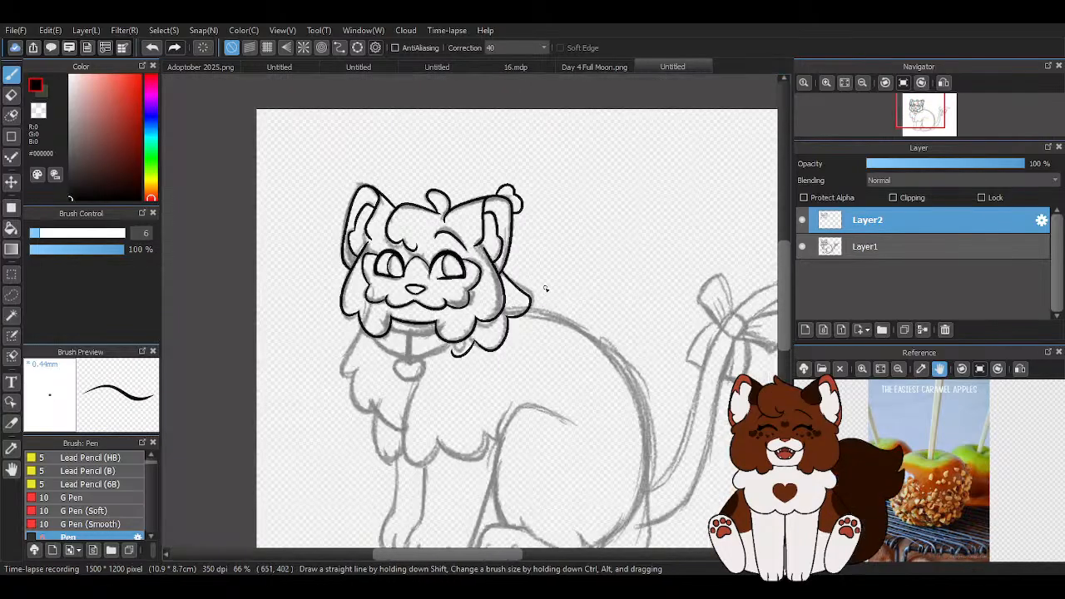
{"action": "left_click", "coordinate": [150, 49]}
{"action": "left_click", "coordinate": [151, 49]}
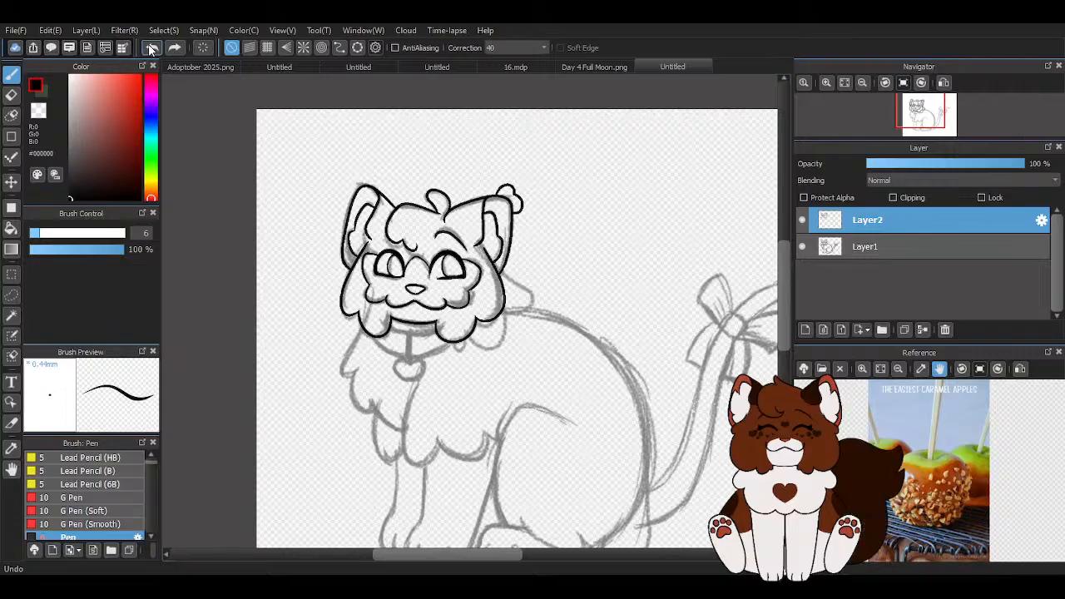
Ink the right-hand neck fur from the ear base out to a rounded point and through two lobes beneath the cheek
{"action": "scroll", "coordinate": [616, 350], "scroll_direction": "up", "scroll_amount": 4}
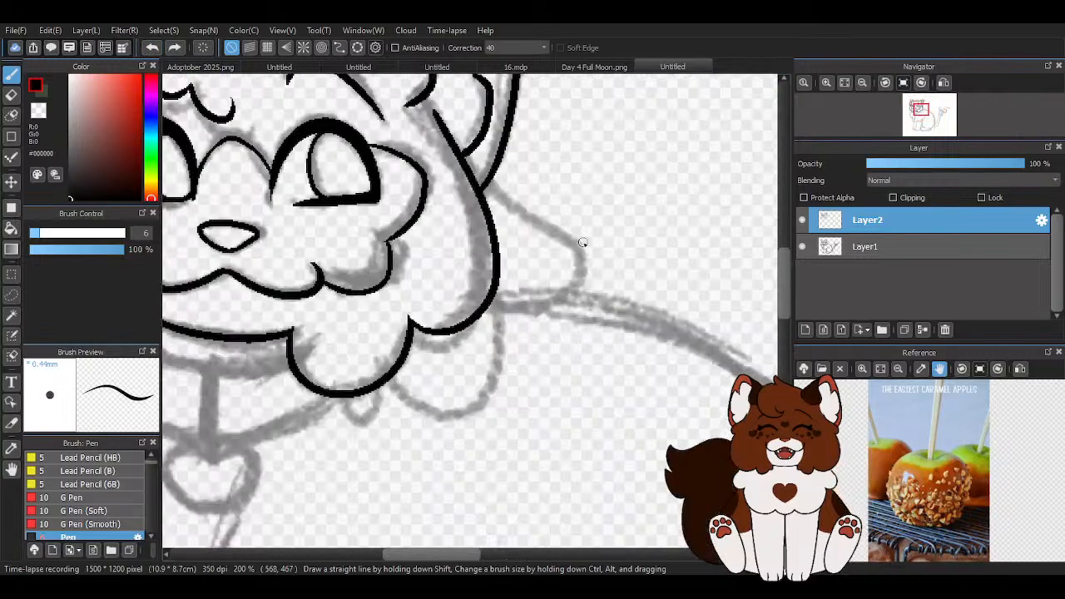
{"action": "mouse_move", "coordinate": [488, 179]}
{"action": "left_mouse_down"}
{"action": "mouse_move", "coordinate": [557, 243]}
{"action": "mouse_move", "coordinate": [494, 303]}
{"action": "mouse_move", "coordinate": [491, 394]}
{"action": "mouse_move", "coordinate": [414, 376]}
{"action": "mouse_move", "coordinate": [406, 403]}
{"action": "mouse_move", "coordinate": [336, 400]}
{"action": "left_mouse_up"}
{"action": "scroll", "coordinate": [411, 320], "scroll_direction": "down", "scroll_amount": 2}
{"action": "scroll", "coordinate": [376, 421], "scroll_direction": "up", "scroll_amount": 2}
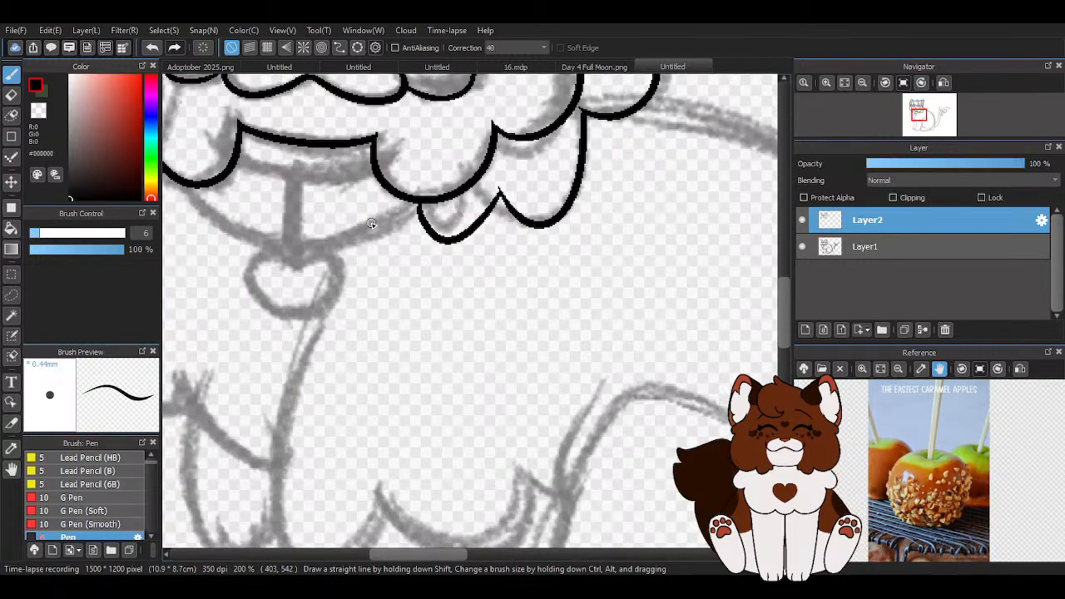
{"action": "scroll", "coordinate": [367, 232], "scroll_direction": "down", "scroll_amount": 2}
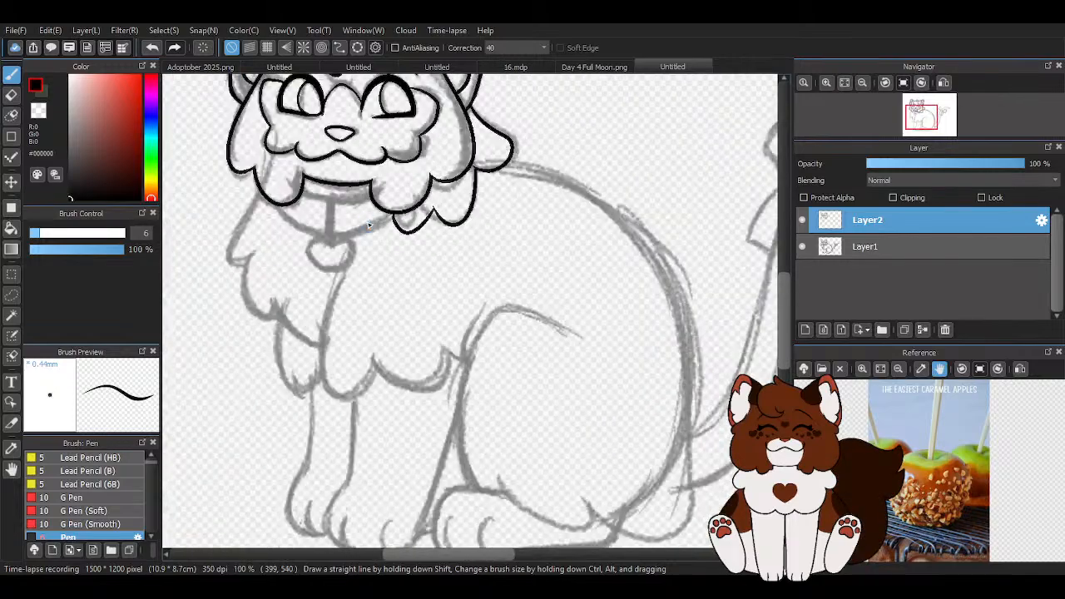
{"action": "scroll", "coordinate": [374, 272], "scroll_direction": "up", "scroll_amount": 2}
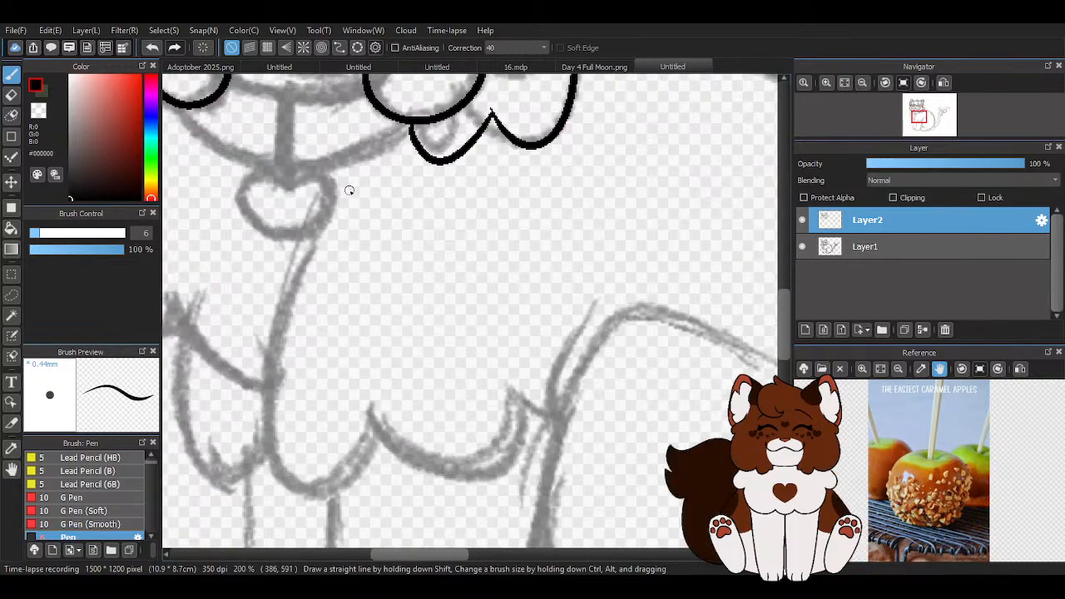
{"action": "scroll", "coordinate": [382, 139], "scroll_direction": "down", "scroll_amount": 2}
{"action": "scroll", "coordinate": [379, 192], "scroll_direction": "up", "scroll_amount": 3}
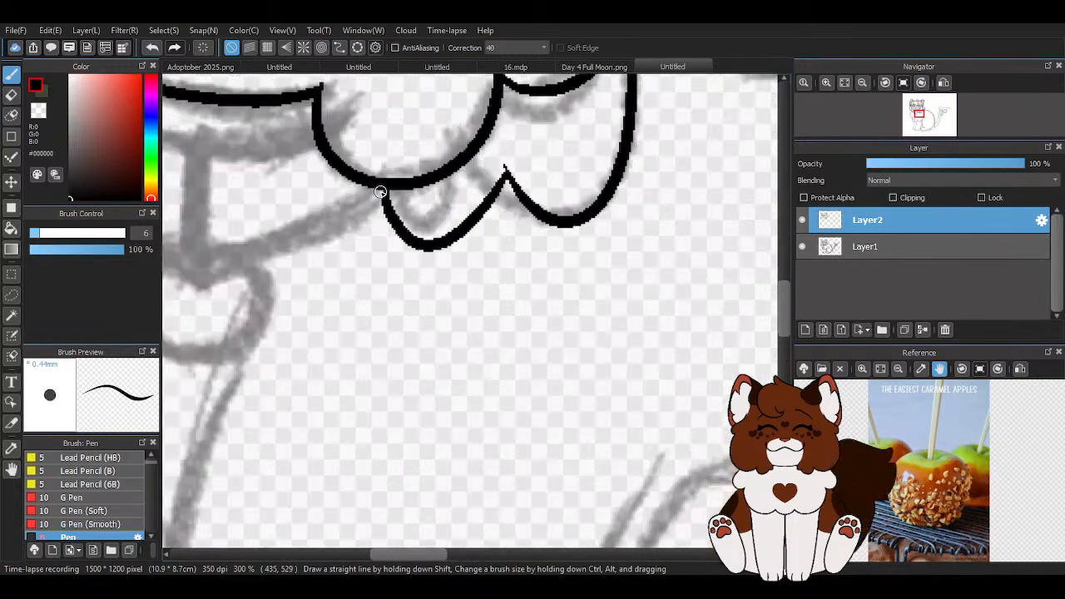
{"action": "left_click_drag", "start_coordinate": [375, 204], "coordinate": [311, 211]}
{"action": "scroll", "coordinate": [361, 178], "scroll_direction": "down", "scroll_amount": 2}
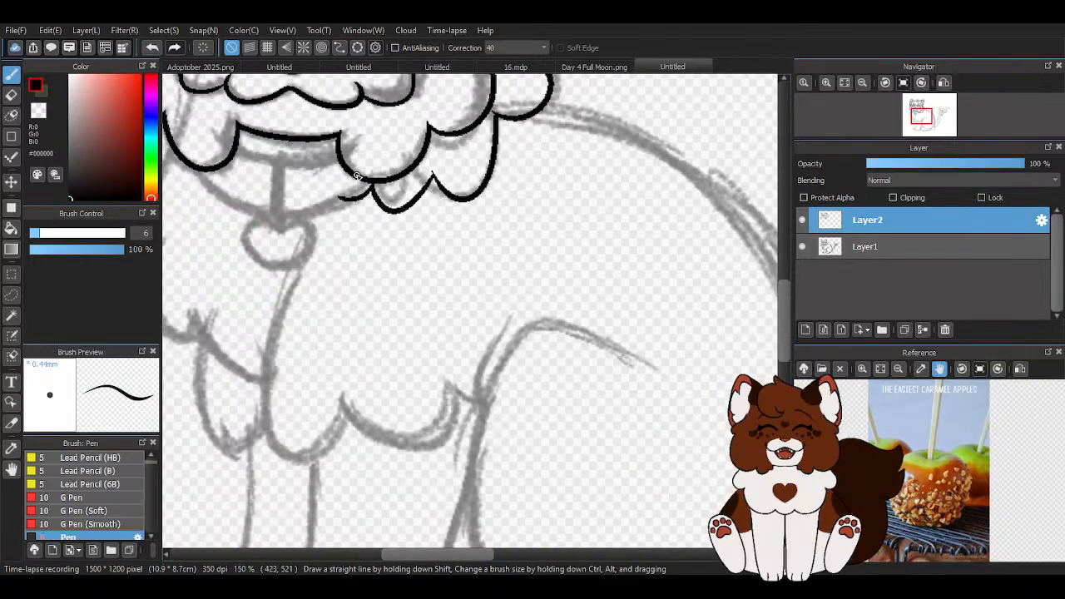
{"action": "left_click_drag", "start_coordinate": [356, 176], "coordinate": [257, 464]}
{"action": "left_click", "coordinate": [152, 47]}
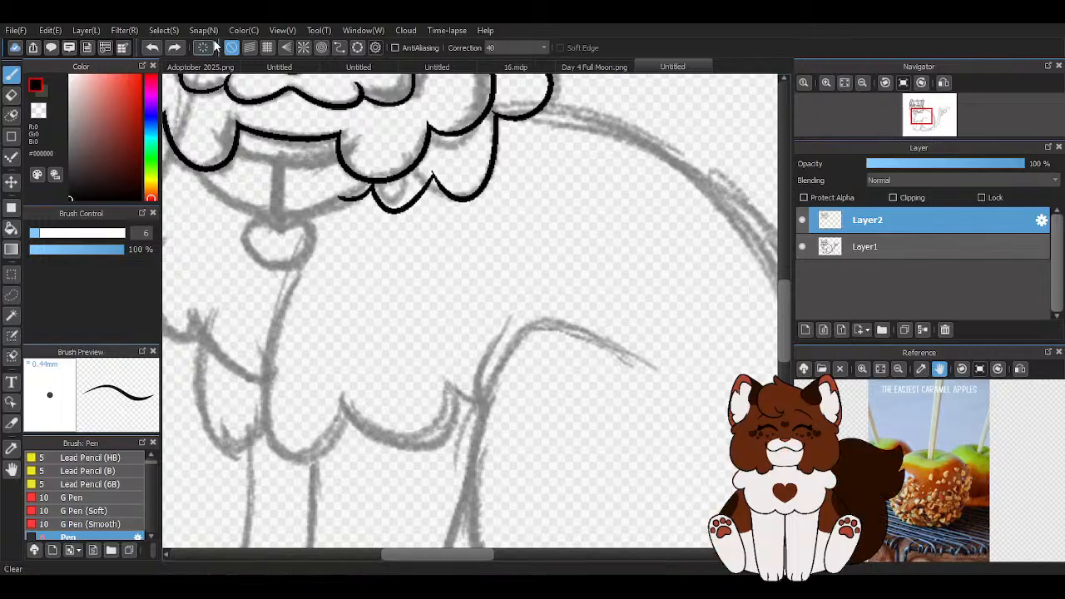
{"action": "scroll", "coordinate": [370, 179], "scroll_direction": "up", "scroll_amount": 4}
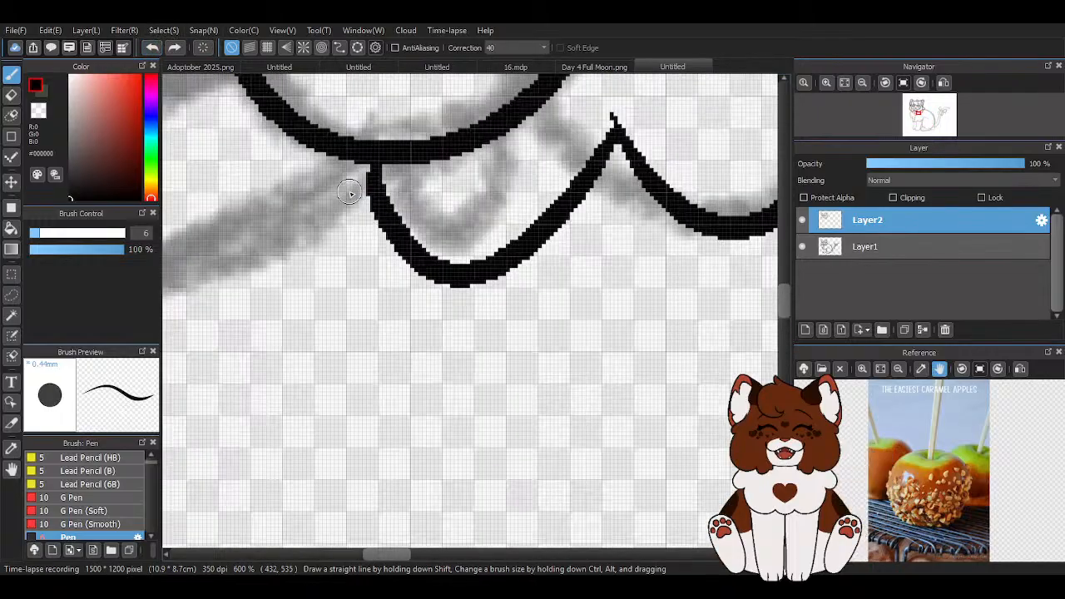
{"action": "scroll", "coordinate": [368, 178], "scroll_direction": "down", "scroll_amount": 5}
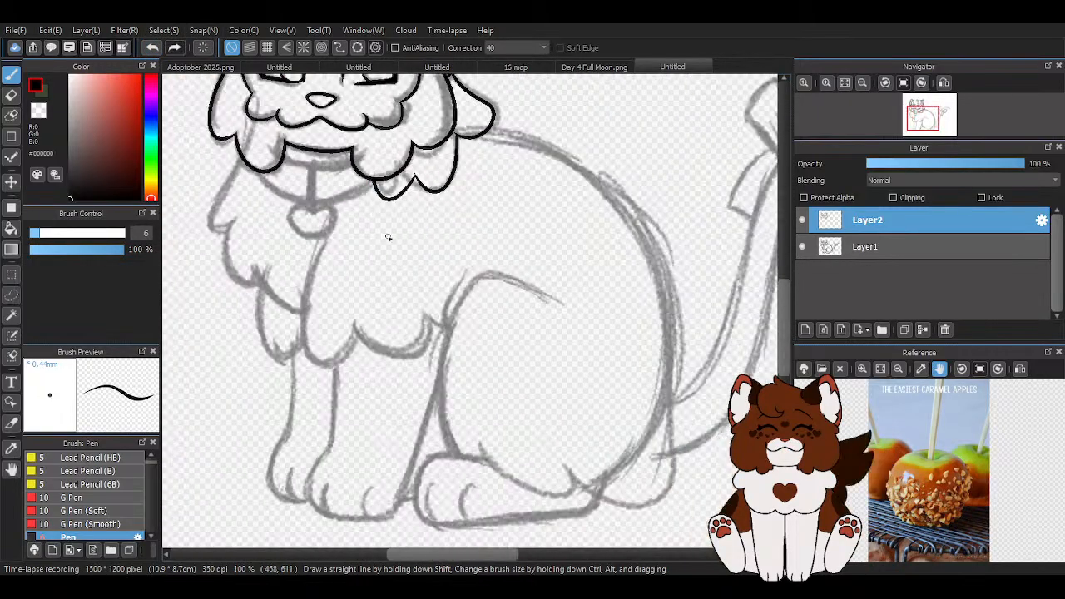
{"action": "scroll", "coordinate": [300, 242], "scroll_direction": "up", "scroll_amount": 2}
{"action": "mouse_move", "coordinate": [308, 226]}
{"action": "left_mouse_down"}
{"action": "mouse_move", "coordinate": [287, 279]}
{"action": "mouse_move", "coordinate": [338, 385]}
{"action": "left_mouse_up"}
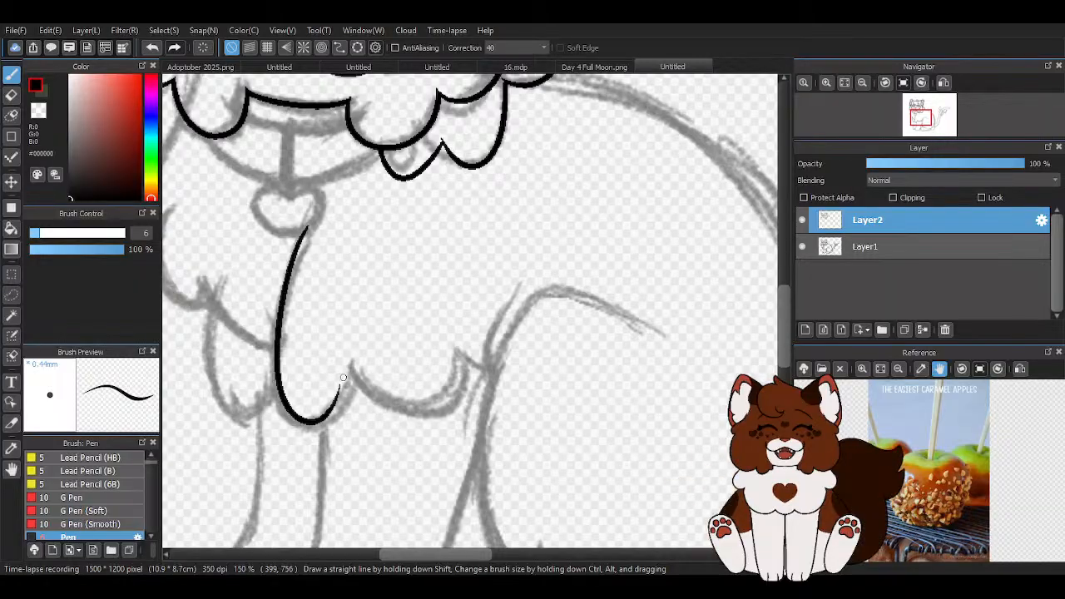
{"action": "scroll", "coordinate": [343, 379], "scroll_direction": "down", "scroll_amount": 4}
{"action": "scroll", "coordinate": [316, 191], "scroll_direction": "up", "scroll_amount": 5}
{"action": "left_click", "coordinate": [153, 48]}
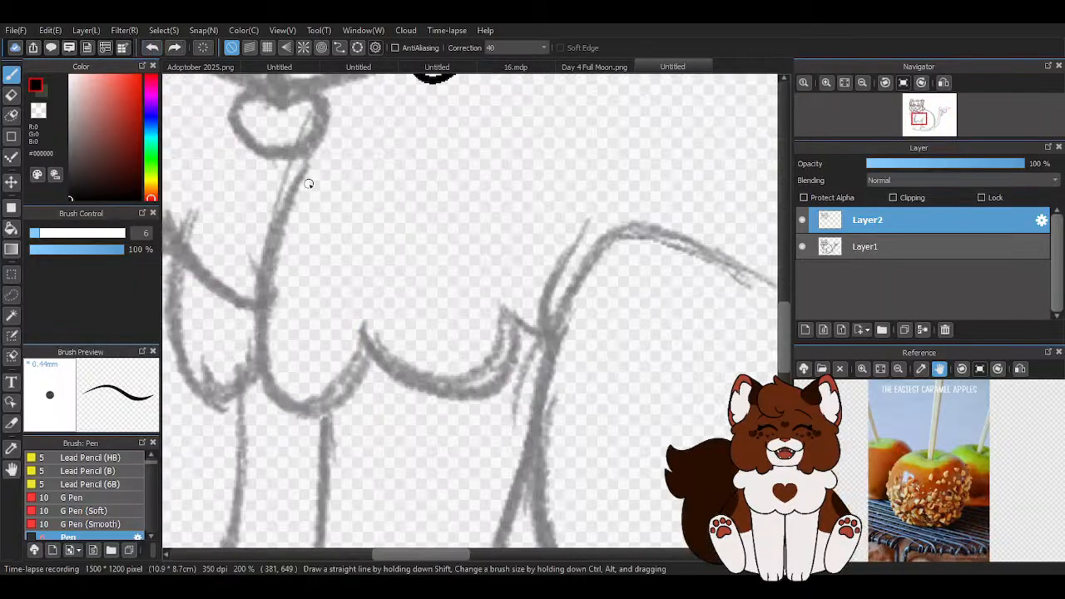
Ink the chest fur in black from the heart tag down through two rounded lobes and a small hooked tuft beside the hind leg
{"action": "mouse_move", "coordinate": [304, 149]}
{"action": "left_mouse_down"}
{"action": "mouse_move", "coordinate": [260, 283]}
{"action": "mouse_move", "coordinate": [366, 343]}
{"action": "mouse_move", "coordinate": [501, 324]}
{"action": "left_mouse_up"}
{"action": "scroll", "coordinate": [511, 297], "scroll_direction": "down", "scroll_amount": 4}
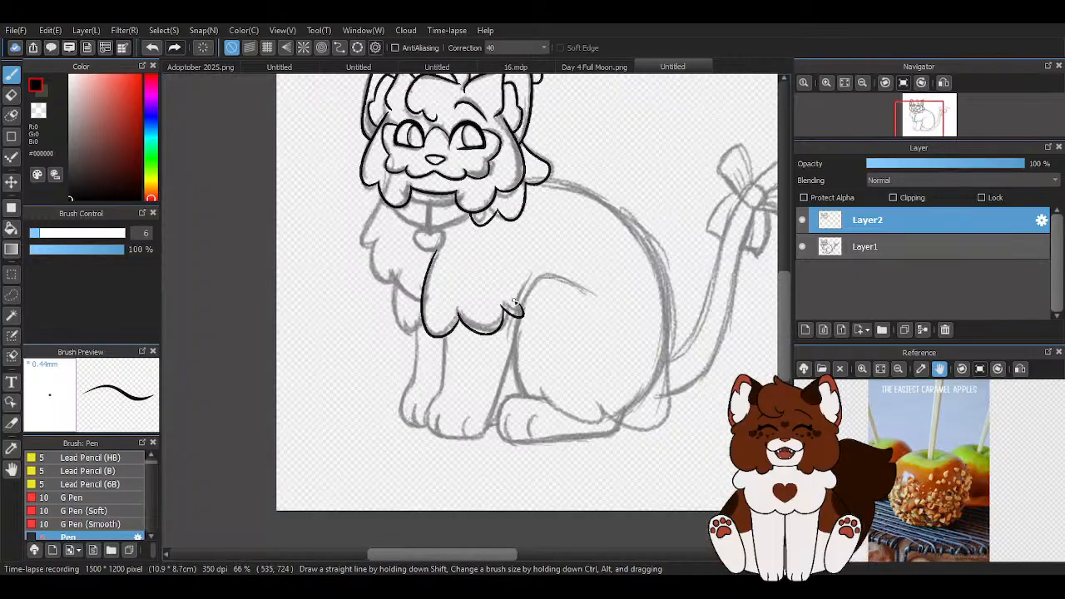
{"action": "scroll", "coordinate": [502, 280], "scroll_direction": "up", "scroll_amount": 5}
{"action": "left_click_drag", "start_coordinate": [495, 264], "coordinate": [495, 359]}
Erase the stray line ends at the notches between the chest fur lobes, leaving clean points
{"action": "key", "text": "z"}
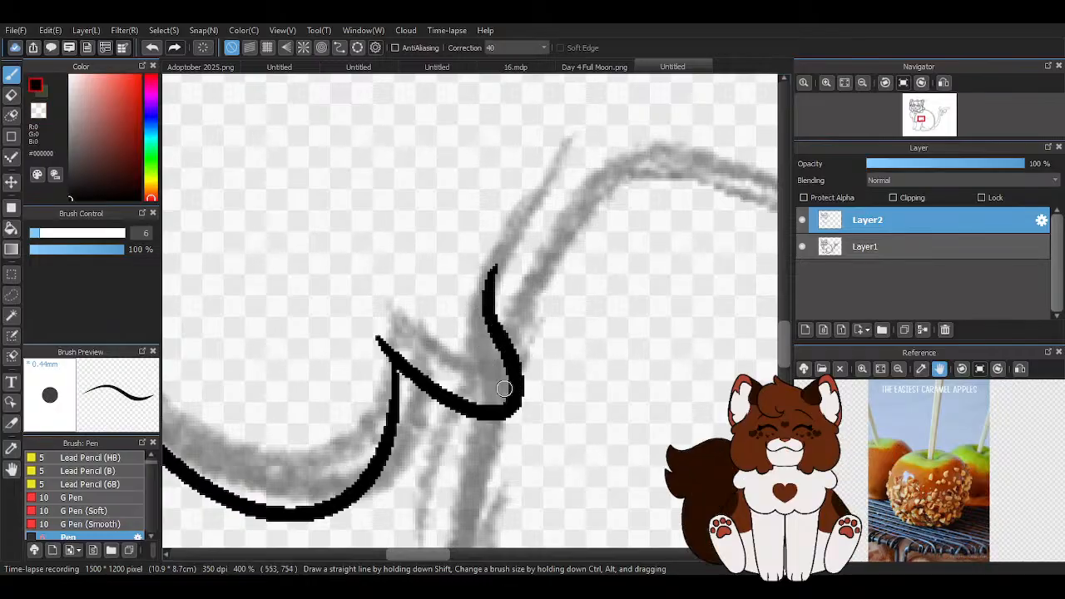
{"action": "scroll", "coordinate": [506, 386], "scroll_direction": "down", "scroll_amount": 4}
{"action": "scroll", "coordinate": [391, 239], "scroll_direction": "up", "scroll_amount": 3}
{"action": "scroll", "coordinate": [426, 341], "scroll_direction": "up", "scroll_amount": 3}
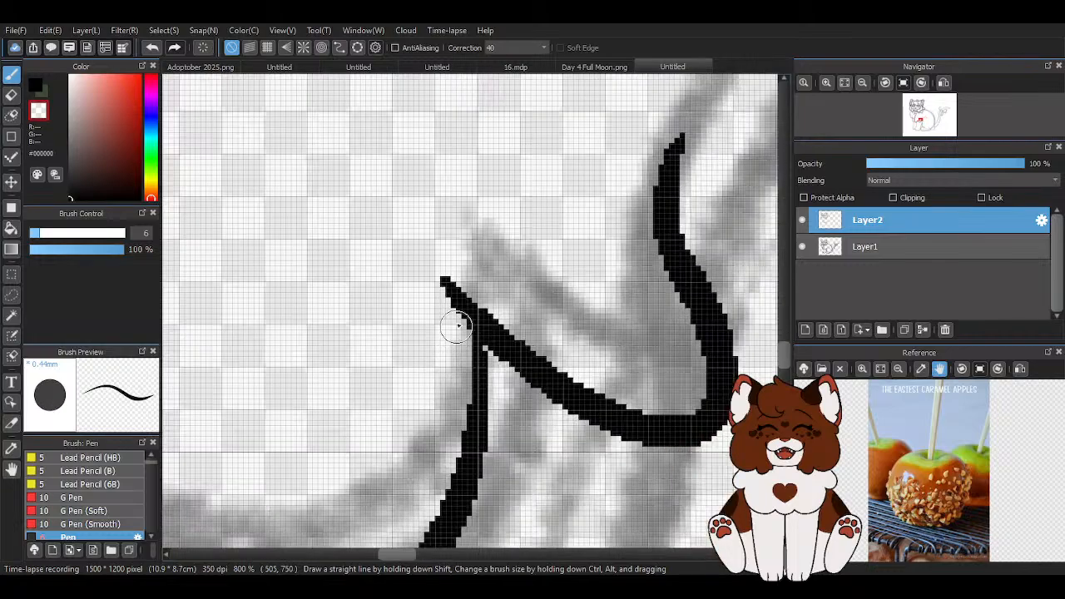
{"action": "left_click", "coordinate": [487, 348]}
{"action": "scroll", "coordinate": [490, 324], "scroll_direction": "down", "scroll_amount": 5}
{"action": "scroll", "coordinate": [378, 320], "scroll_direction": "up", "scroll_amount": 4}
{"action": "key", "text": "z"}
{"action": "mouse_move", "coordinate": [423, 316]}
{"action": "left_mouse_down"}
{"action": "mouse_move", "coordinate": [438, 248]}
{"action": "mouse_move", "coordinate": [467, 308]}
{"action": "mouse_move", "coordinate": [435, 259]}
{"action": "left_mouse_up"}
{"action": "left_click", "coordinate": [423, 279]}
{"action": "key", "text": "x"}
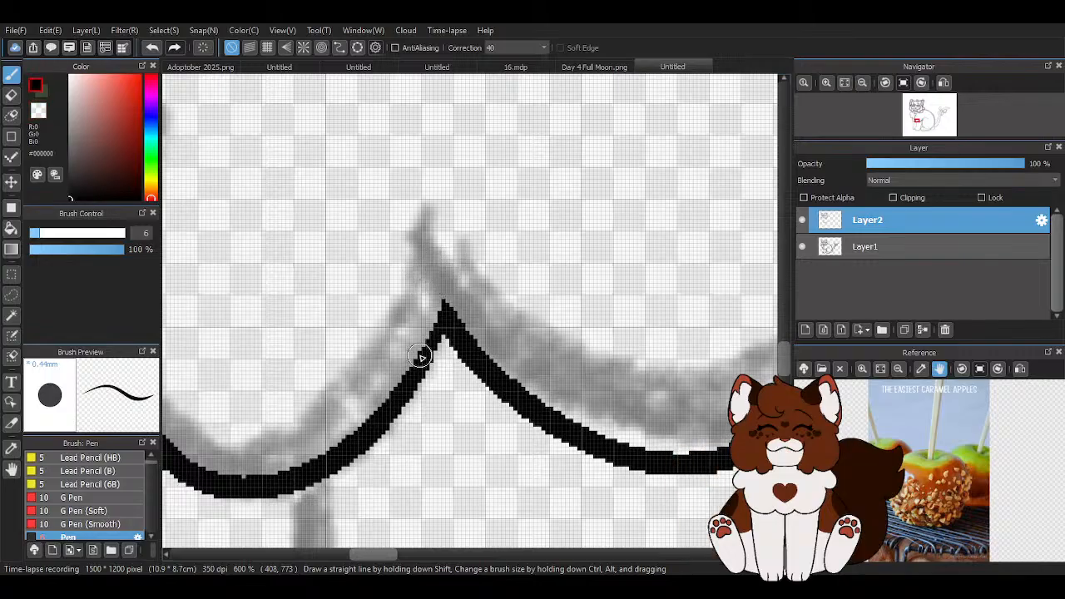
{"action": "scroll", "coordinate": [440, 291], "scroll_direction": "down", "scroll_amount": 5}
{"action": "scroll", "coordinate": [450, 237], "scroll_direction": "up", "scroll_amount": 2}
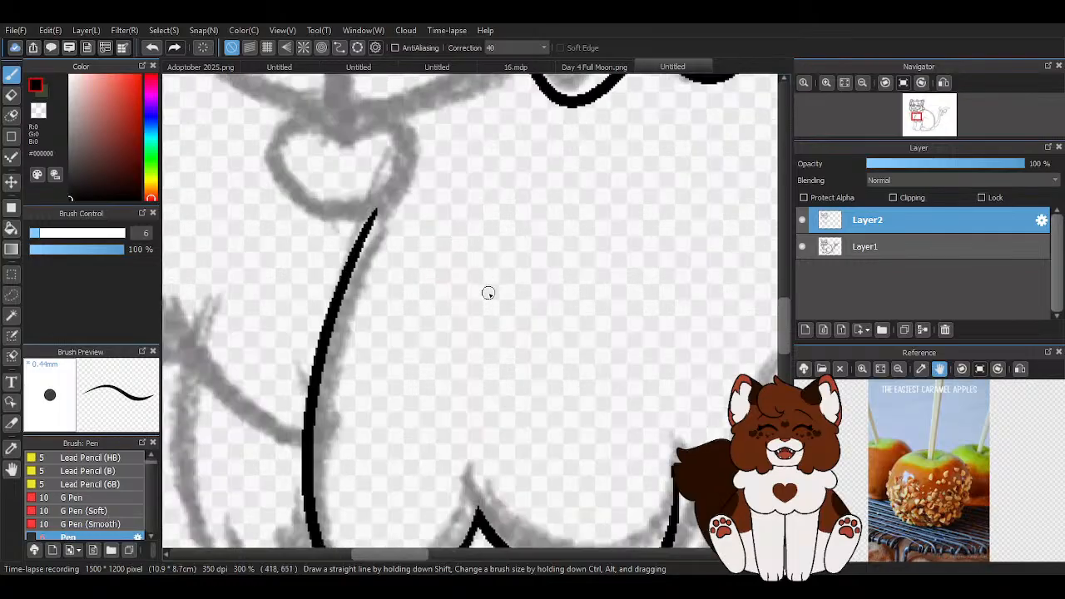
Ink the left-hand neck and chest fur from the cheek out to a rounded point and through the lobes to the central chest line
{"action": "scroll", "coordinate": [391, 300], "scroll_direction": "down", "scroll_amount": 2}
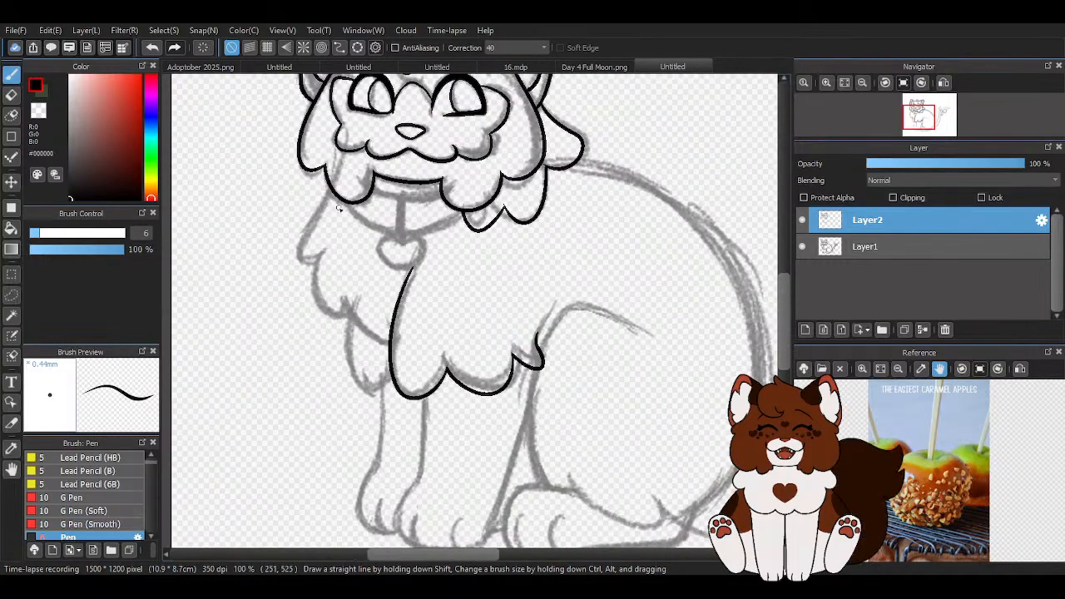
{"action": "scroll", "coordinate": [341, 213], "scroll_direction": "up", "scroll_amount": 3}
{"action": "mouse_move", "coordinate": [313, 162]}
{"action": "left_mouse_down"}
{"action": "mouse_move", "coordinate": [225, 325]}
{"action": "mouse_move", "coordinate": [299, 320]}
{"action": "mouse_move", "coordinate": [311, 531]}
{"action": "mouse_move", "coordinate": [374, 541]}
{"action": "left_mouse_up"}
{"action": "scroll", "coordinate": [375, 466], "scroll_direction": "down", "scroll_amount": 3}
{"action": "scroll", "coordinate": [358, 350], "scroll_direction": "up", "scroll_amount": 3}
{"action": "left_click_drag", "start_coordinate": [358, 329], "coordinate": [471, 459]}
{"action": "scroll", "coordinate": [398, 297], "scroll_direction": "down", "scroll_amount": 2}
{"action": "scroll", "coordinate": [437, 392], "scroll_direction": "up", "scroll_amount": 5}
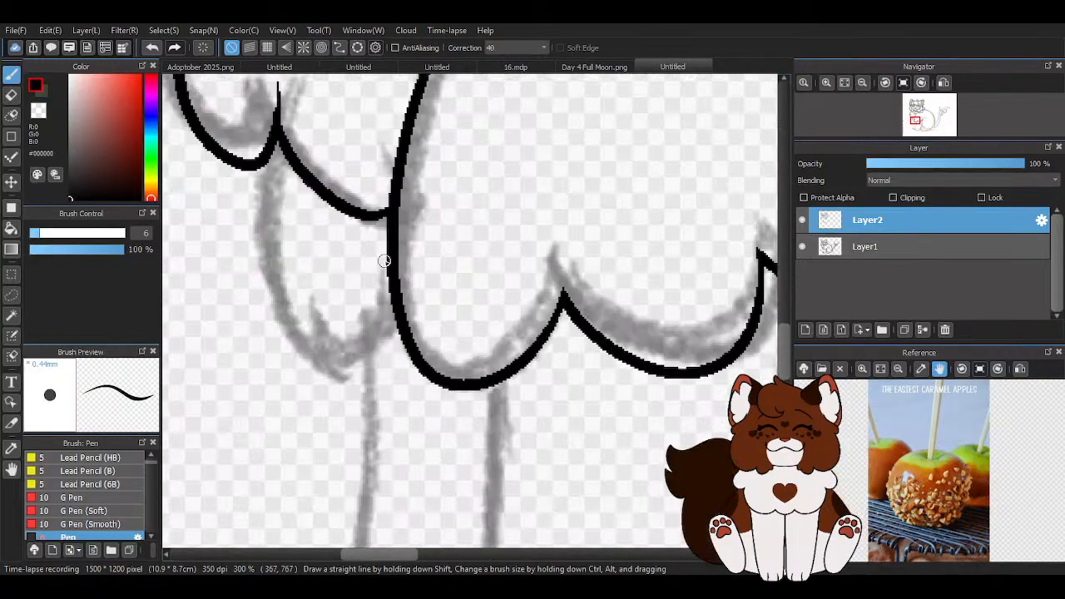
Ink the lower left-hand fur lobe from the notch down and around to the central chest tuft
{"action": "scroll", "coordinate": [429, 250], "scroll_direction": "down", "scroll_amount": 3}
{"action": "scroll", "coordinate": [376, 230], "scroll_direction": "up", "scroll_amount": 1}
{"action": "mouse_move", "coordinate": [316, 138]}
{"action": "left_mouse_down"}
{"action": "mouse_move", "coordinate": [305, 243]}
{"action": "mouse_move", "coordinate": [475, 413]}
{"action": "left_mouse_up"}
{"action": "scroll", "coordinate": [349, 299], "scroll_direction": "down", "scroll_amount": 3}
{"action": "scroll", "coordinate": [343, 286], "scroll_direction": "down", "scroll_amount": 2}
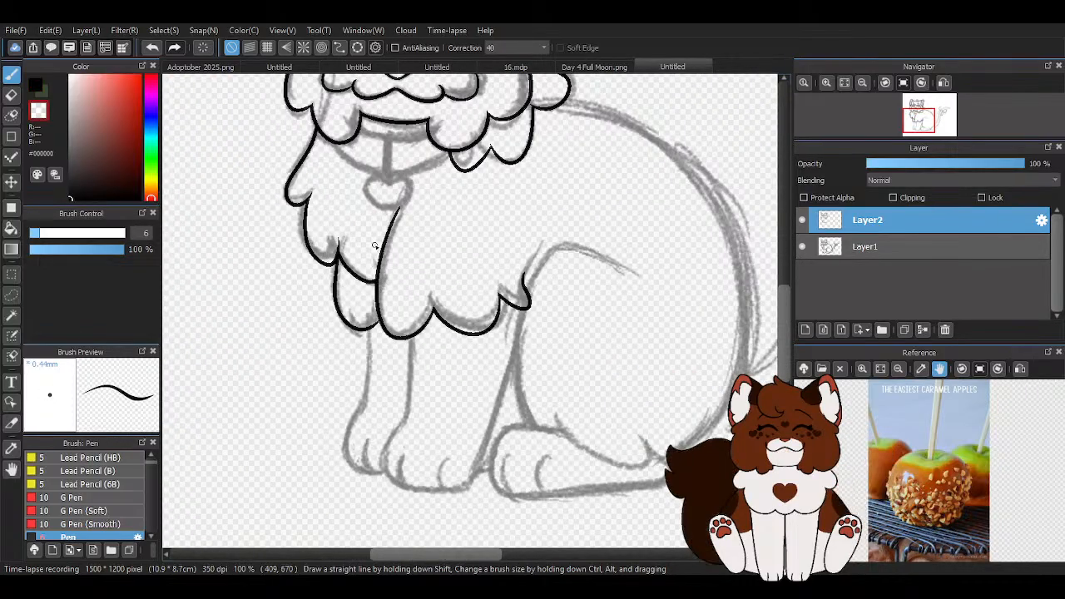
Erase the stray tips at the notches of the left-hand chest fur and return to black ink
{"action": "scroll", "coordinate": [395, 247], "scroll_direction": "up", "scroll_amount": 4}
{"action": "mouse_move", "coordinate": [373, 224]}
{"action": "left_mouse_down"}
{"action": "mouse_move", "coordinate": [386, 257]}
{"action": "mouse_move", "coordinate": [379, 247]}
{"action": "left_mouse_up"}
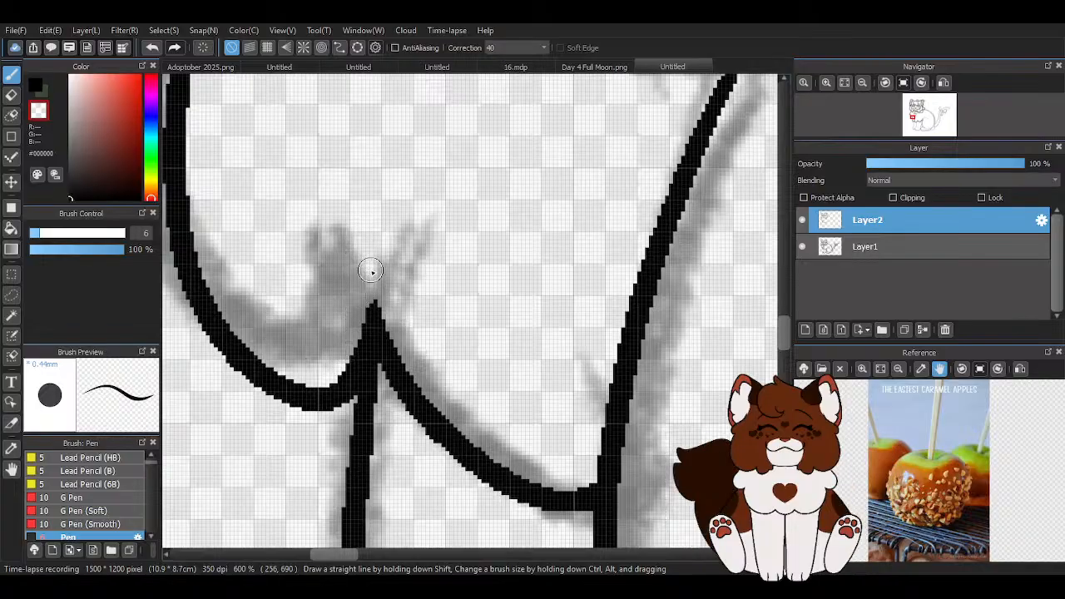
{"action": "left_click_drag", "start_coordinate": [359, 293], "coordinate": [316, 358]}
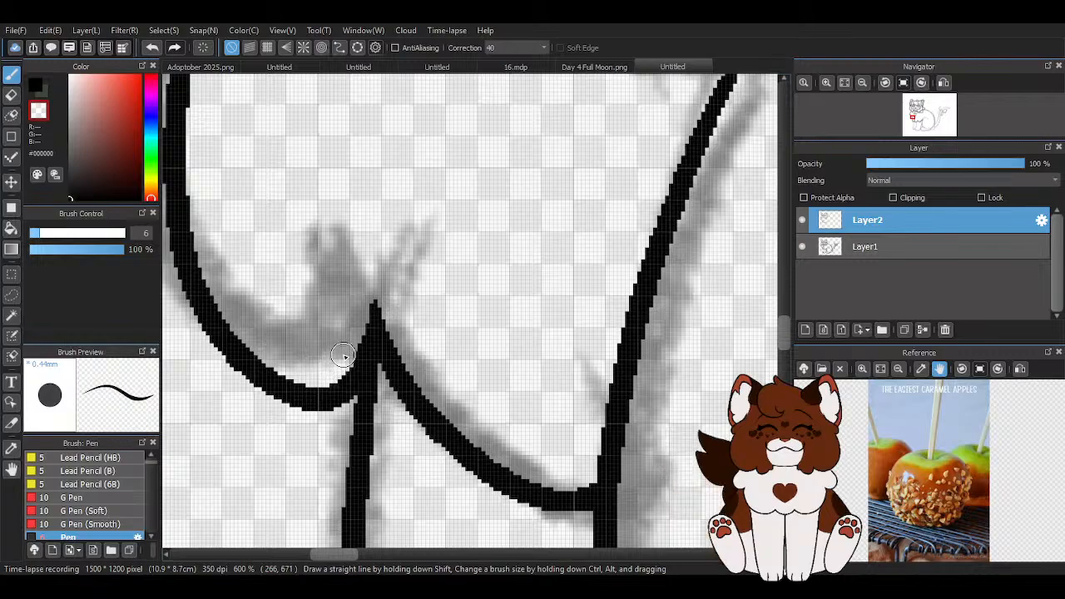
{"action": "scroll", "coordinate": [356, 237], "scroll_direction": "down", "scroll_amount": 4}
{"action": "scroll", "coordinate": [308, 317], "scroll_direction": "up", "scroll_amount": 3}
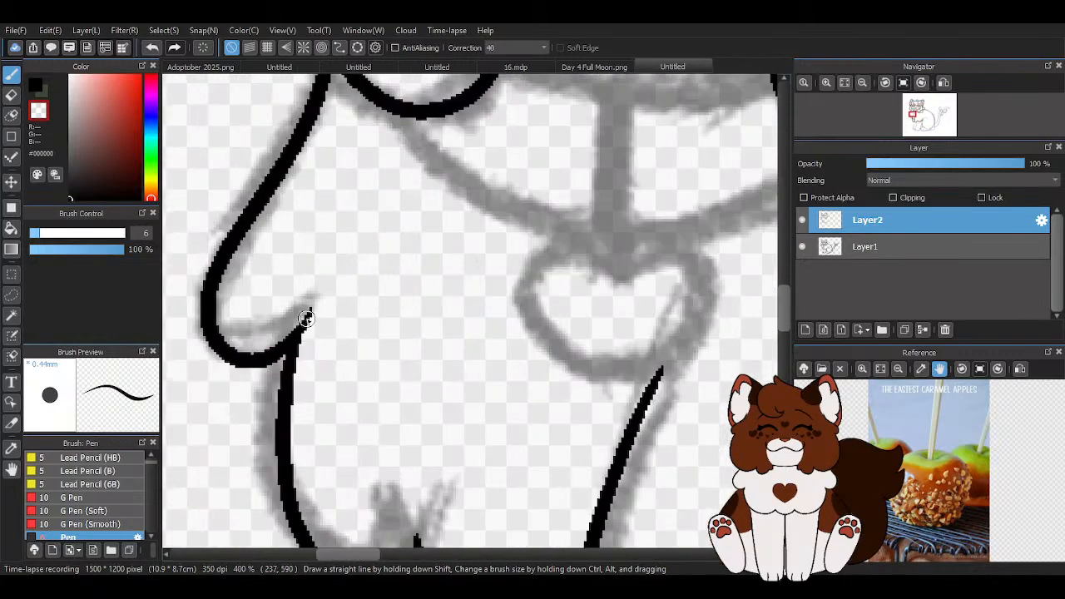
{"action": "scroll", "coordinate": [332, 288], "scroll_direction": "down", "scroll_amount": 4}
{"action": "scroll", "coordinate": [428, 321], "scroll_direction": "up", "scroll_amount": 5}
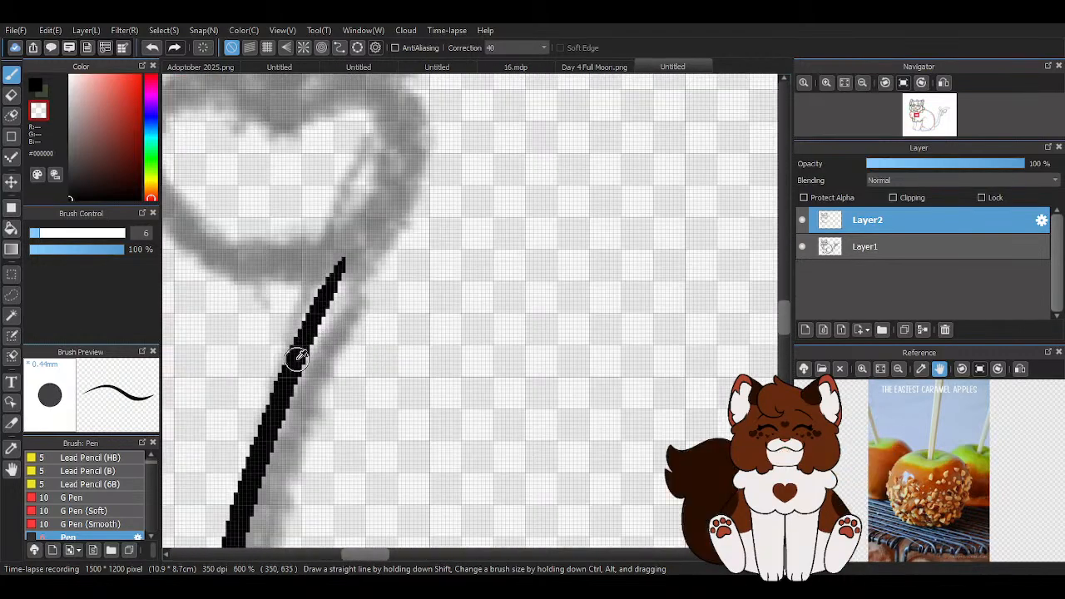
{"action": "scroll", "coordinate": [403, 378], "scroll_direction": "down", "scroll_amount": 5}
{"action": "key", "text": "z"}
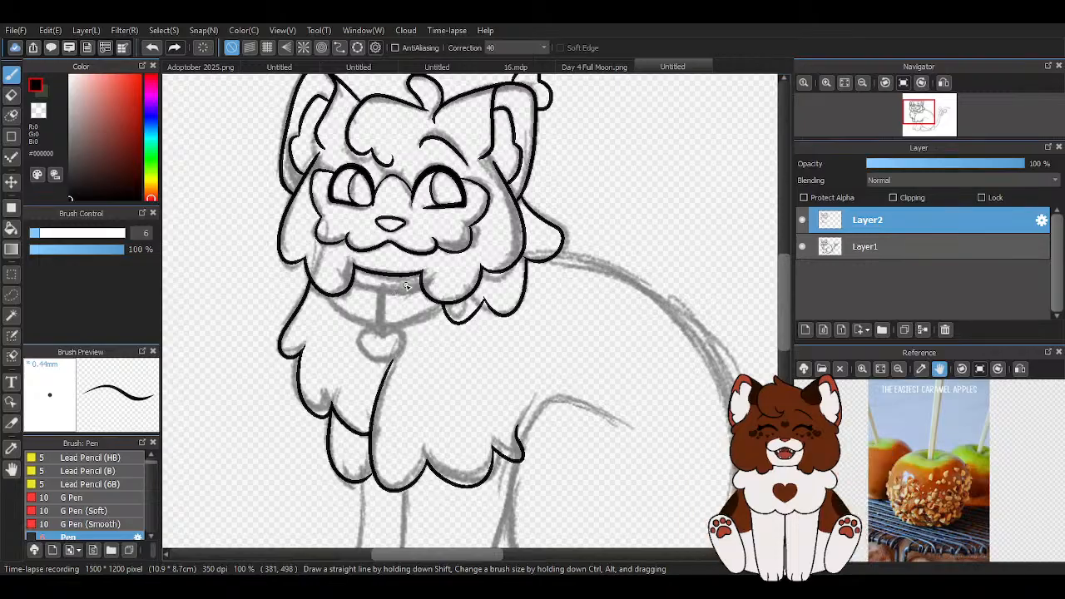
{"action": "scroll", "coordinate": [390, 263], "scroll_direction": "up", "scroll_amount": 3}
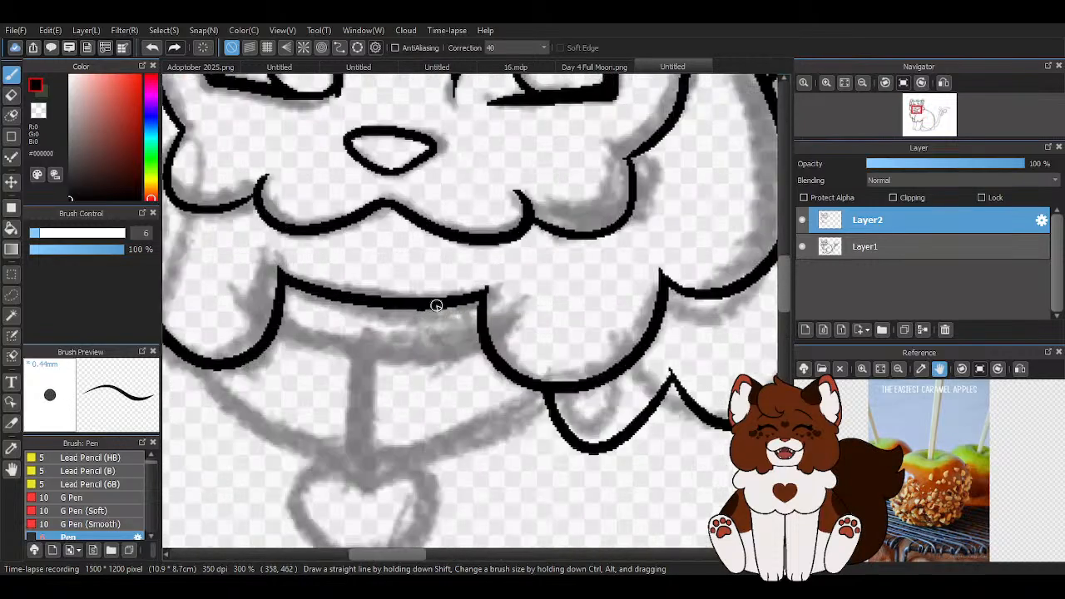
{"action": "mouse_move", "coordinate": [251, 297]}
{"action": "left_mouse_down"}
{"action": "mouse_move", "coordinate": [410, 337]}
{"action": "mouse_move", "coordinate": [525, 321]}
{"action": "left_mouse_up"}
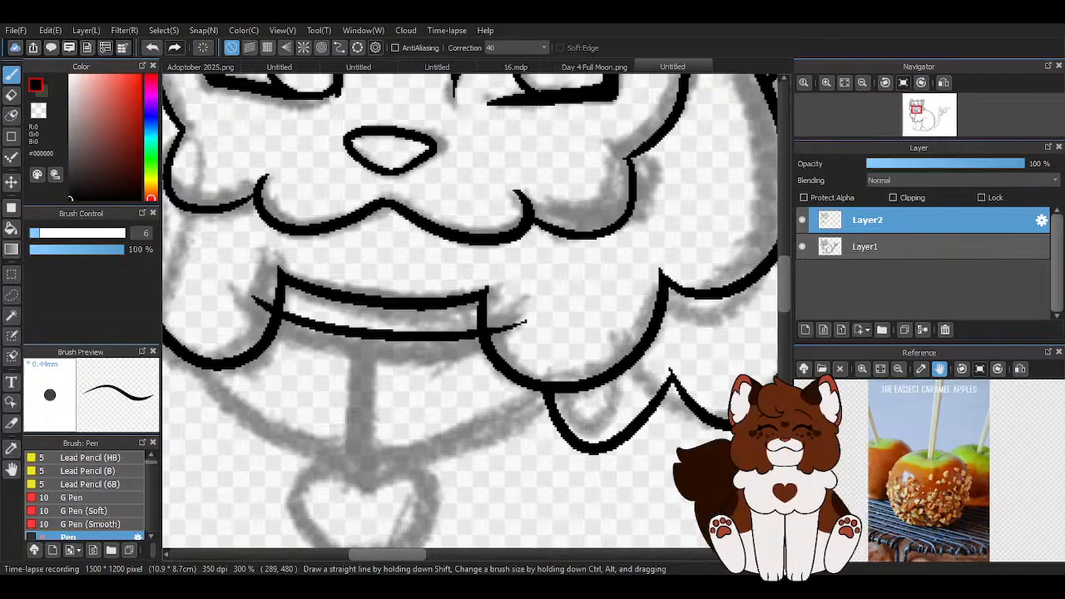
{"action": "key", "text": "ctrl+z"}
{"action": "mouse_move", "coordinate": [255, 297]}
{"action": "left_mouse_down"}
{"action": "mouse_move", "coordinate": [273, 322]}
{"action": "mouse_move", "coordinate": [535, 321]}
{"action": "left_mouse_up"}
{"action": "scroll", "coordinate": [499, 333], "scroll_direction": "down", "scroll_amount": 3}
{"action": "left_click", "coordinate": [152, 48]}
{"action": "mouse_move", "coordinate": [263, 335]}
{"action": "left_mouse_down"}
{"action": "mouse_move", "coordinate": [441, 366]}
{"action": "mouse_move", "coordinate": [502, 306]}
{"action": "left_mouse_up"}
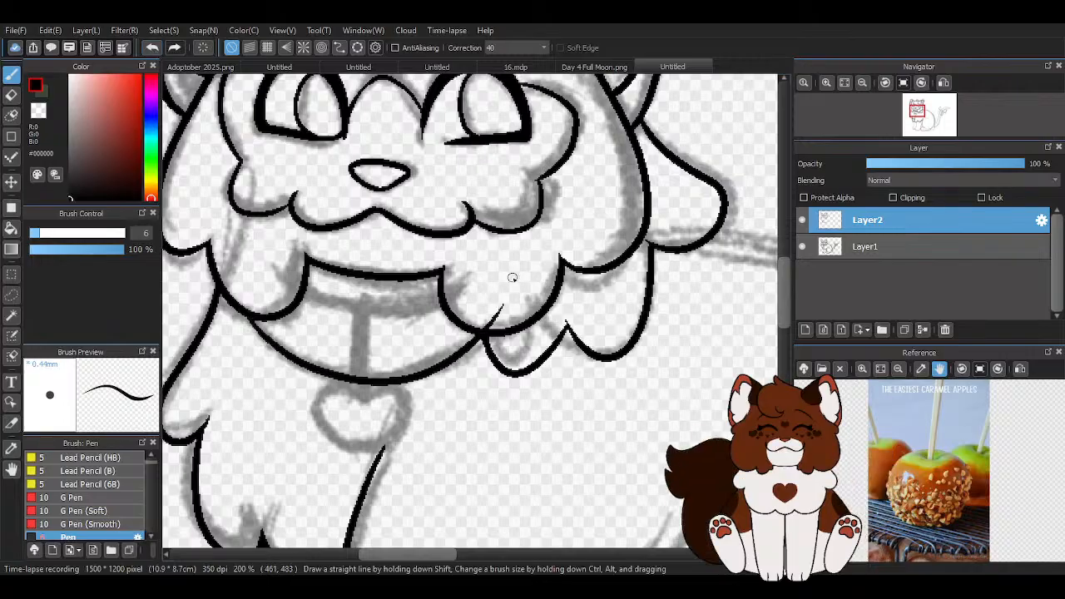
{"action": "left_click", "coordinate": [151, 48]}
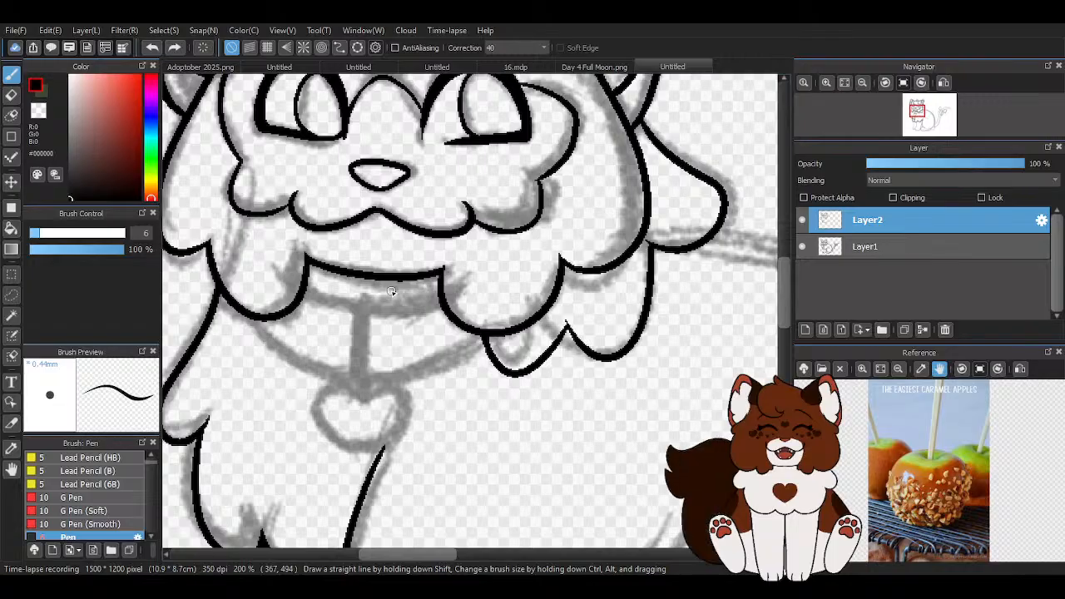
{"action": "scroll", "coordinate": [391, 291], "scroll_direction": "down", "scroll_amount": 1}
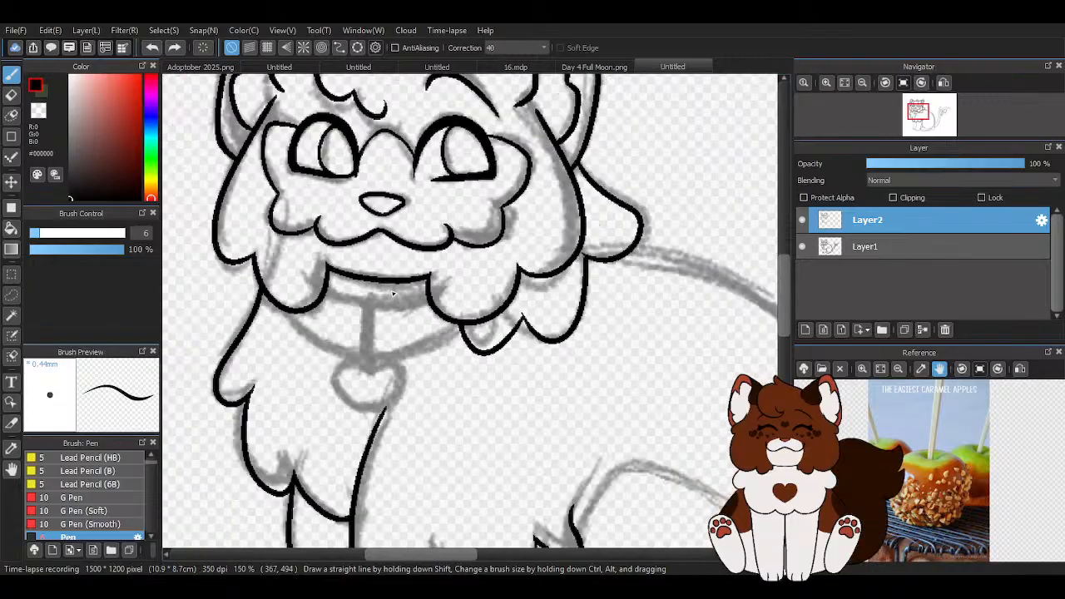
{"action": "scroll", "coordinate": [393, 293], "scroll_direction": "down", "scroll_amount": 1}
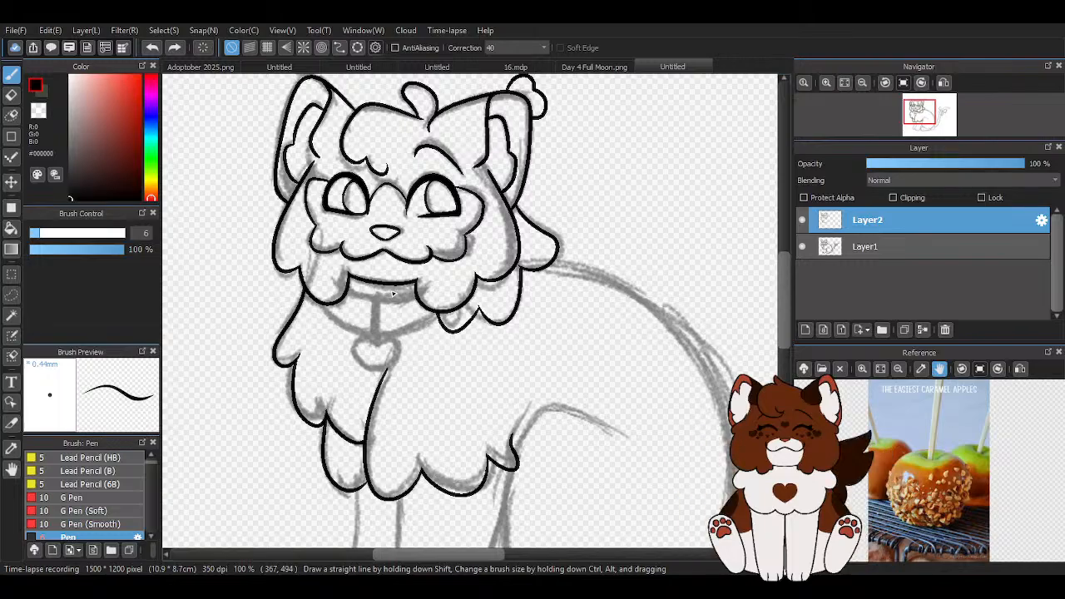
Ink the collar's long lower curve between the cheek tufts and its short upper curve just beneath the chin line
{"action": "scroll", "coordinate": [388, 298], "scroll_direction": "up", "scroll_amount": 3}
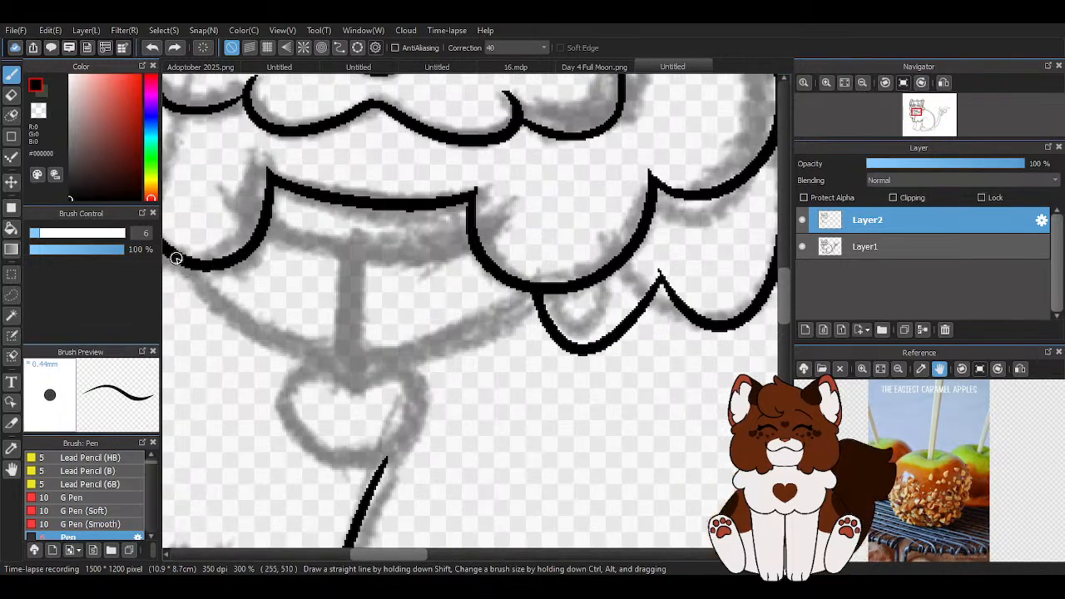
{"action": "mouse_move", "coordinate": [170, 257]}
{"action": "left_mouse_down"}
{"action": "mouse_move", "coordinate": [252, 319]}
{"action": "mouse_move", "coordinate": [395, 347]}
{"action": "mouse_move", "coordinate": [566, 276]}
{"action": "left_mouse_up"}
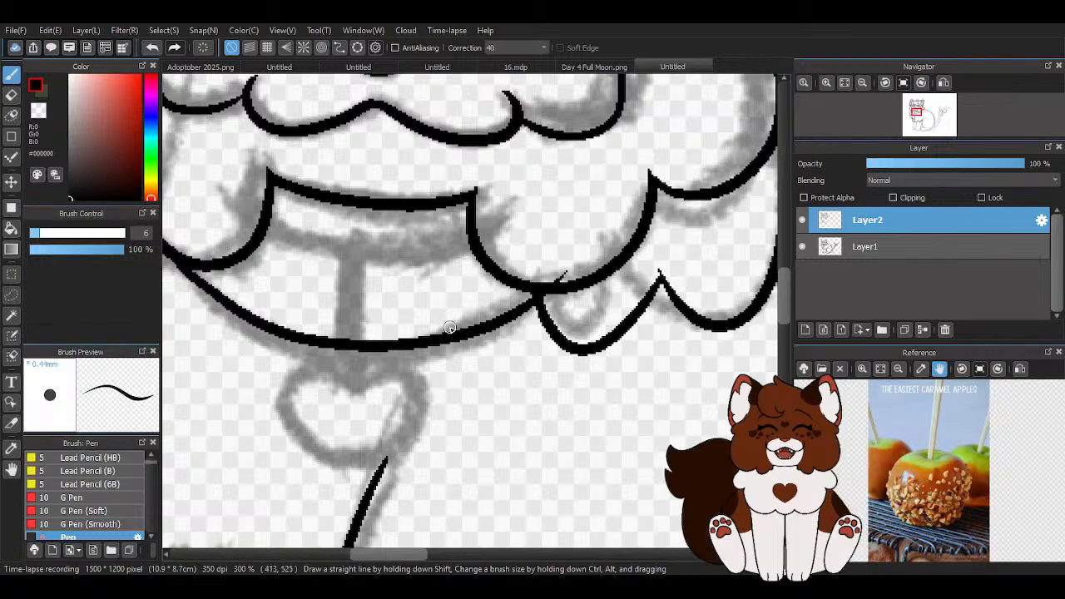
{"action": "scroll", "coordinate": [449, 324], "scroll_direction": "down", "scroll_amount": 3}
{"action": "scroll", "coordinate": [370, 278], "scroll_direction": "up", "scroll_amount": 3}
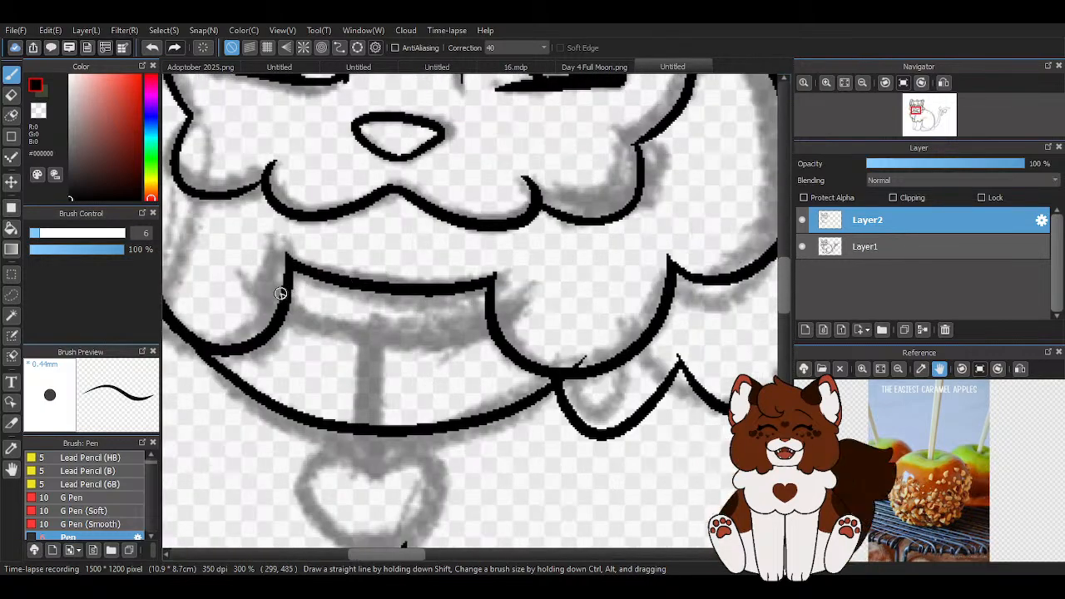
{"action": "left_click_drag", "start_coordinate": [280, 293], "coordinate": [449, 311]}
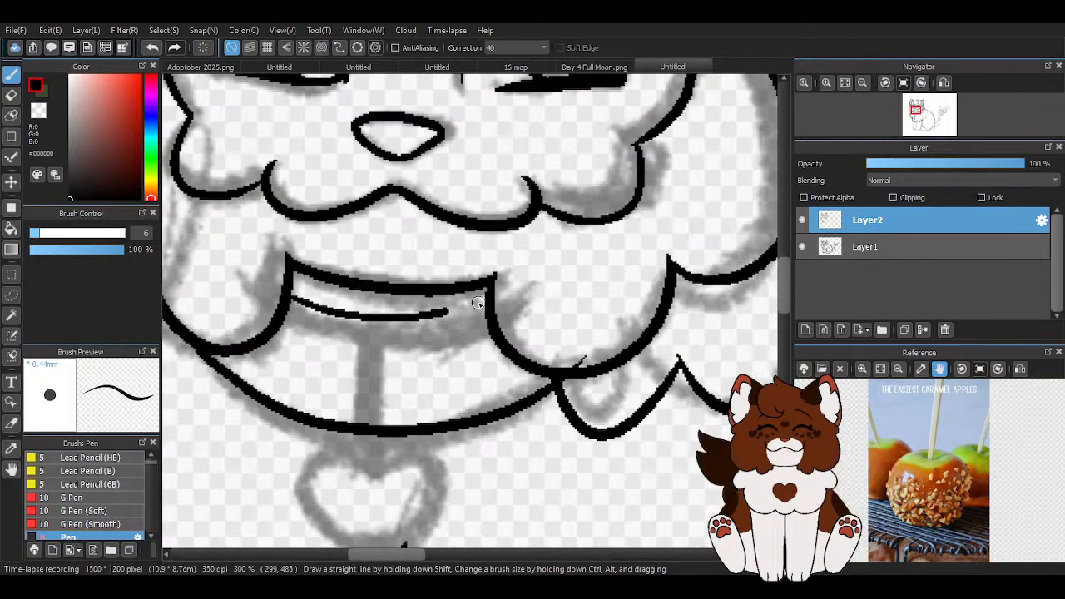
{"action": "left_click", "coordinate": [151, 47]}
{"action": "mouse_move", "coordinate": [284, 287]}
{"action": "left_mouse_down"}
{"action": "mouse_move", "coordinate": [440, 316]}
{"action": "mouse_move", "coordinate": [486, 301]}
{"action": "left_mouse_up"}
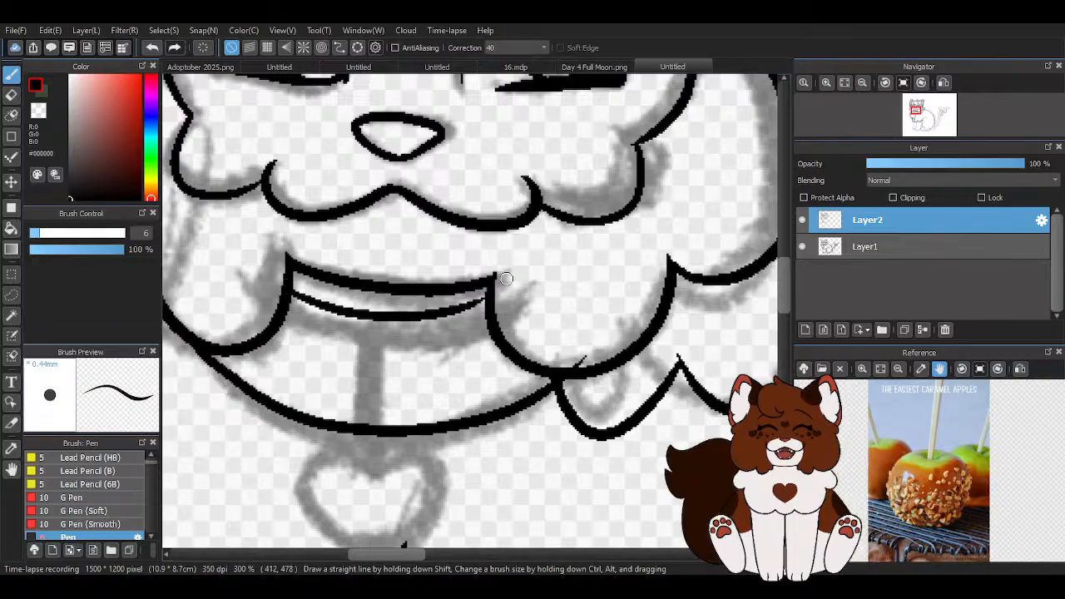
{"action": "scroll", "coordinate": [499, 279], "scroll_direction": "up", "scroll_amount": 3}
{"action": "scroll", "coordinate": [482, 273], "scroll_direction": "down", "scroll_amount": 4}
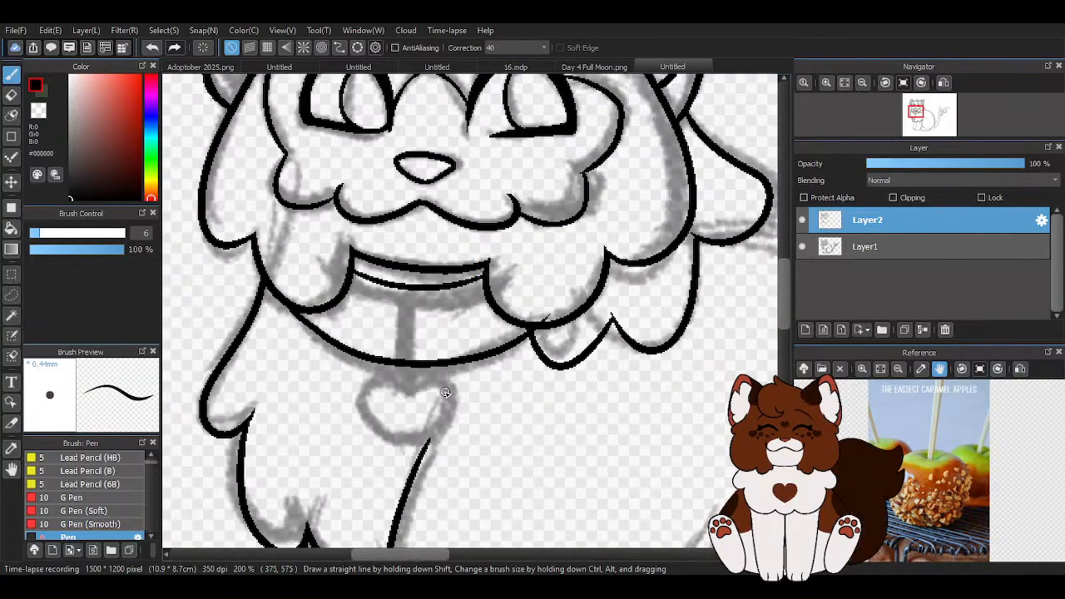
Erase the stray end of the collar's lower curve poking into the right-hand cheek tuft
{"action": "scroll", "coordinate": [400, 290], "scroll_direction": "down", "scroll_amount": 2}
{"action": "scroll", "coordinate": [416, 335], "scroll_direction": "up", "scroll_amount": 5}
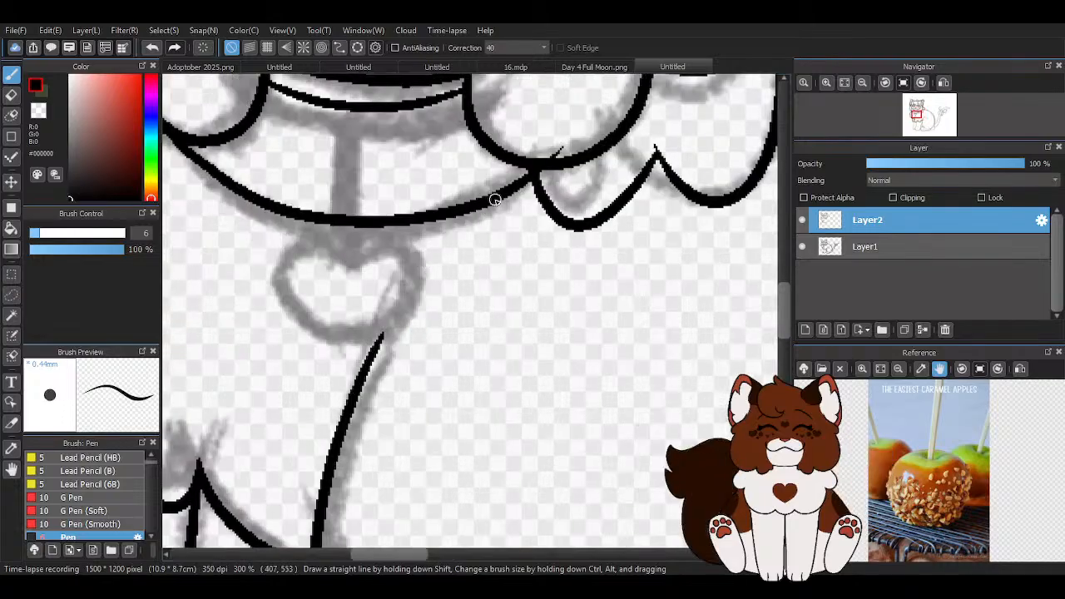
{"action": "key", "text": "z"}
{"action": "scroll", "coordinate": [549, 216], "scroll_direction": "up", "scroll_amount": 1}
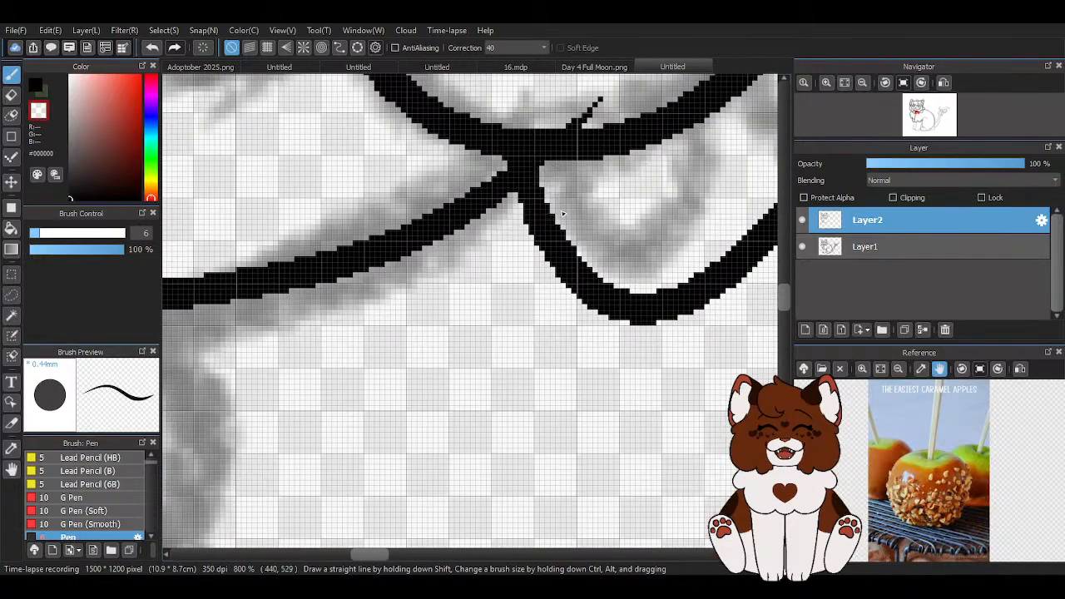
{"action": "left_click_drag", "start_coordinate": [547, 119], "coordinate": [577, 114]}
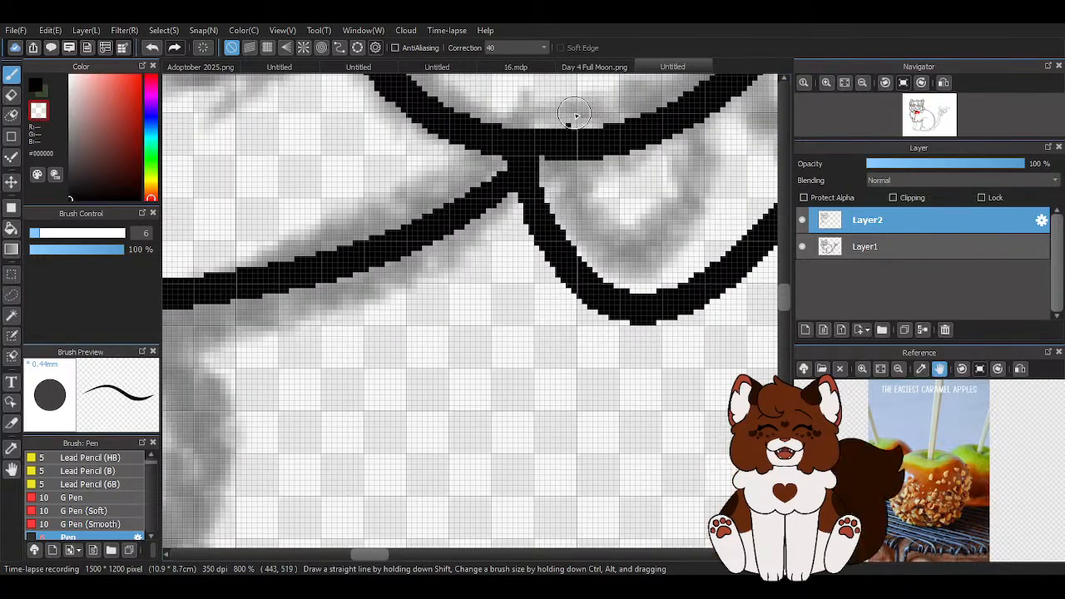
{"action": "key", "text": "z"}
{"action": "scroll", "coordinate": [582, 290], "scroll_direction": "down", "scroll_amount": 5}
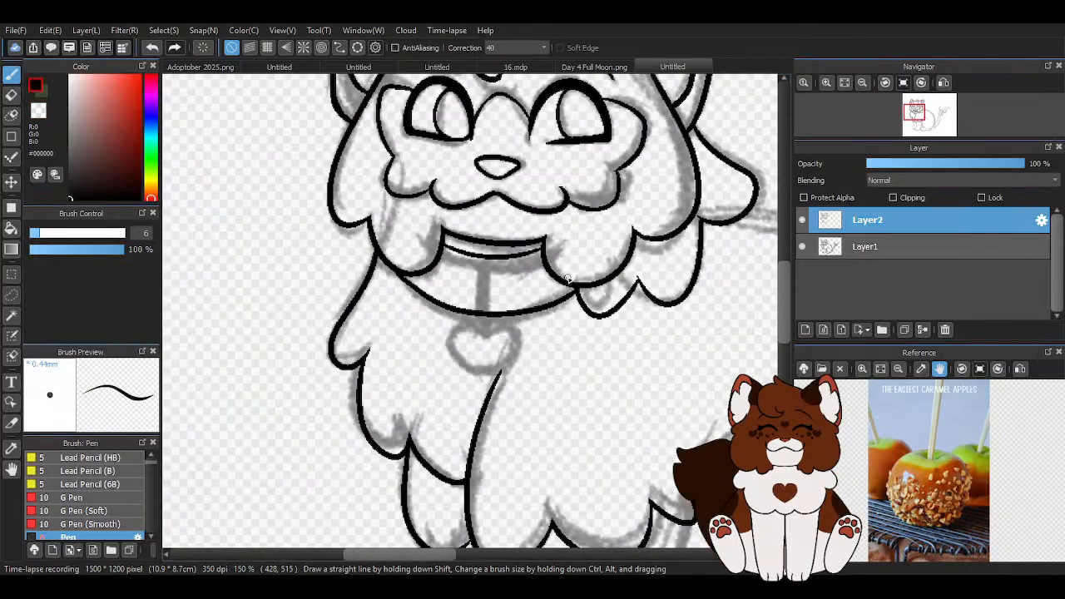
Ink the two sides of the vertical strap joining the collar's upper and lower curves above the heart tag
{"action": "scroll", "coordinate": [559, 313], "scroll_direction": "up", "scroll_amount": 2}
{"action": "scroll", "coordinate": [436, 233], "scroll_direction": "up", "scroll_amount": 2}
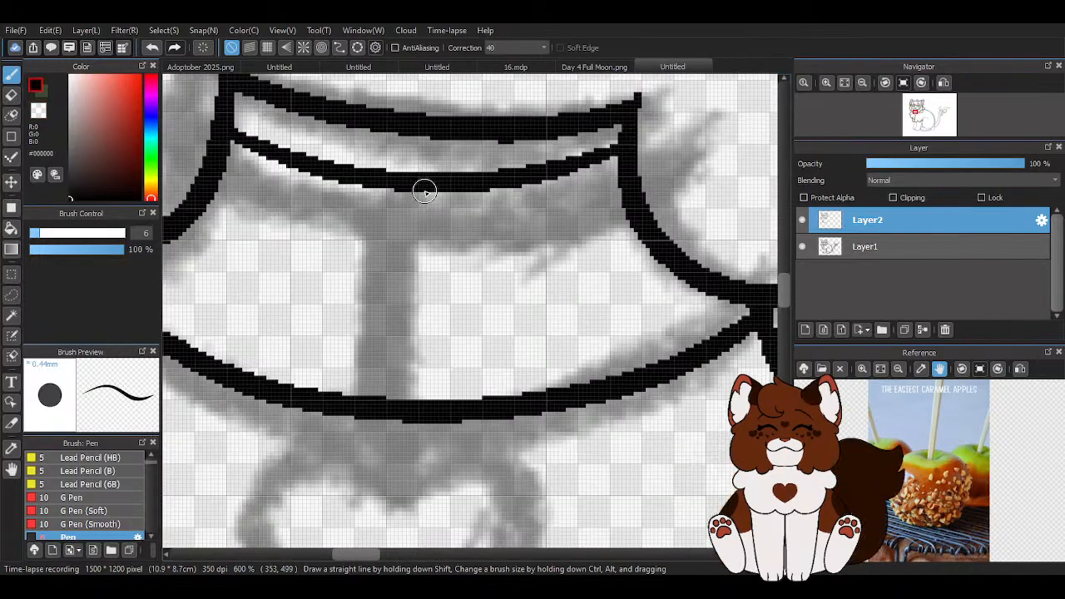
{"action": "mouse_move", "coordinate": [385, 188]}
{"action": "left_mouse_down"}
{"action": "mouse_move", "coordinate": [381, 267]}
{"action": "mouse_move", "coordinate": [398, 398]}
{"action": "left_mouse_up"}
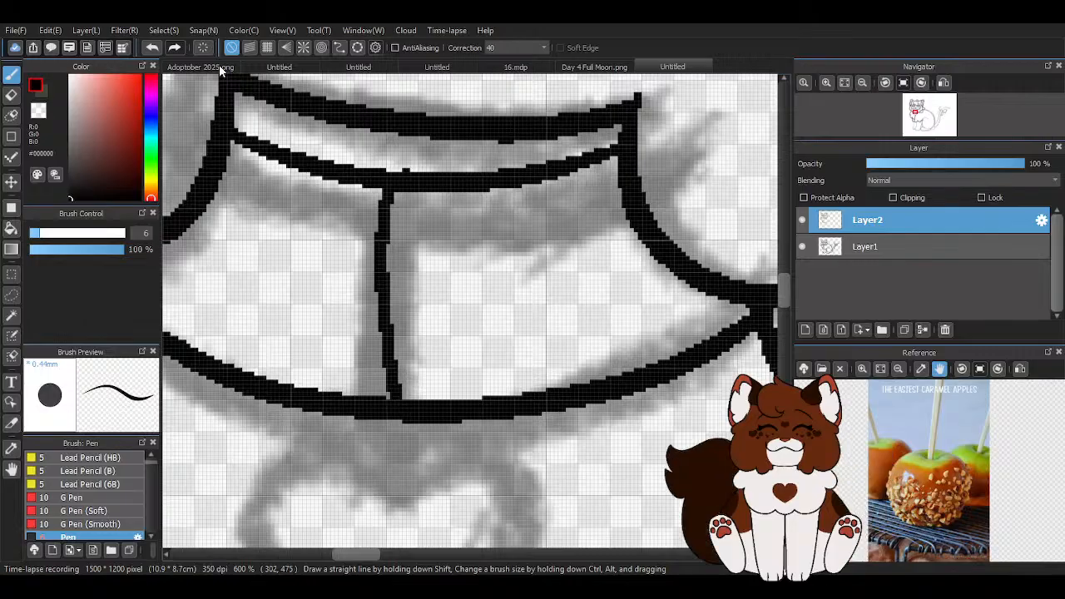
{"action": "left_click", "coordinate": [152, 47]}
{"action": "left_click_drag", "start_coordinate": [420, 187], "coordinate": [408, 401]}
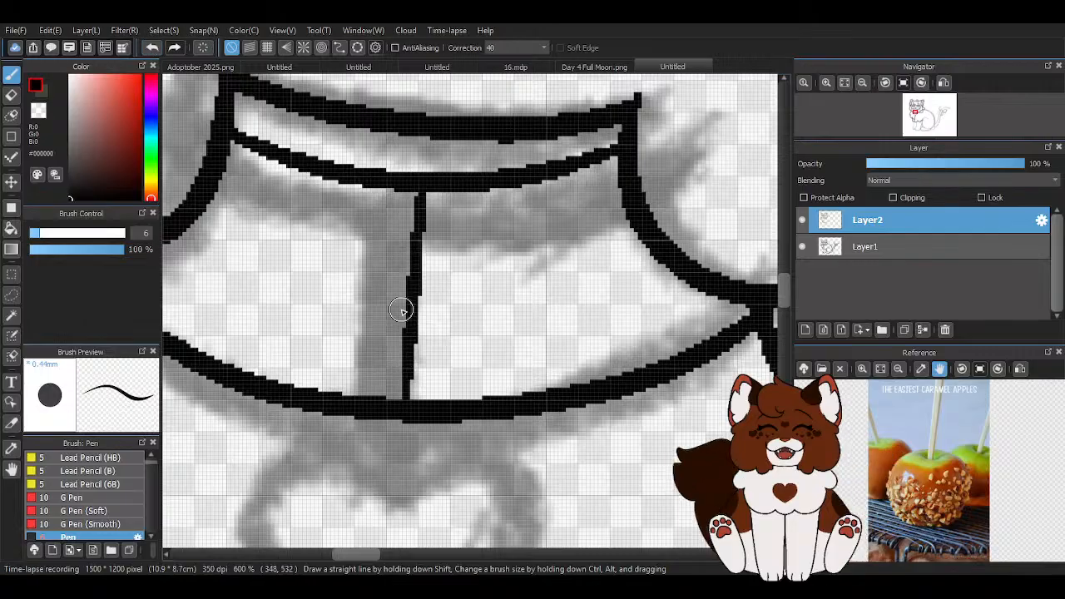
{"action": "mouse_move", "coordinate": [378, 183]}
{"action": "left_mouse_down"}
{"action": "mouse_move", "coordinate": [364, 343]}
{"action": "mouse_move", "coordinate": [374, 407]}
{"action": "left_mouse_up"}
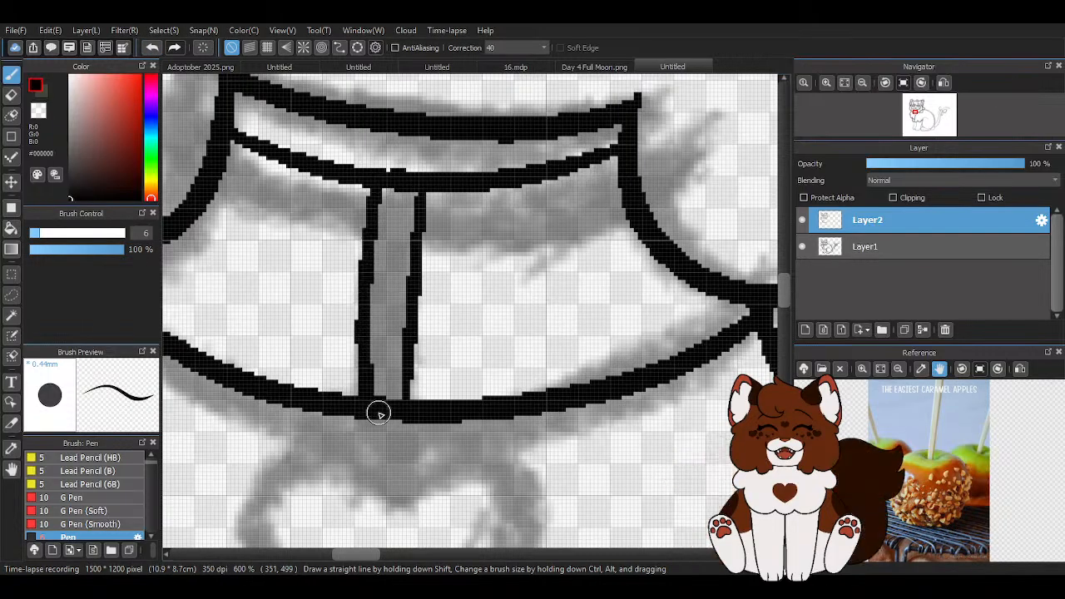
Erase the collar lines crossing the upper and lower ends of the vertical strap and return to black ink
{"action": "left_click", "coordinate": [390, 401]}
{"action": "mouse_move", "coordinate": [393, 191]}
{"action": "left_mouse_down"}
{"action": "mouse_move", "coordinate": [415, 209]}
{"action": "mouse_move", "coordinate": [412, 179]}
{"action": "mouse_move", "coordinate": [380, 186]}
{"action": "left_mouse_up"}
{"action": "key", "text": "x"}
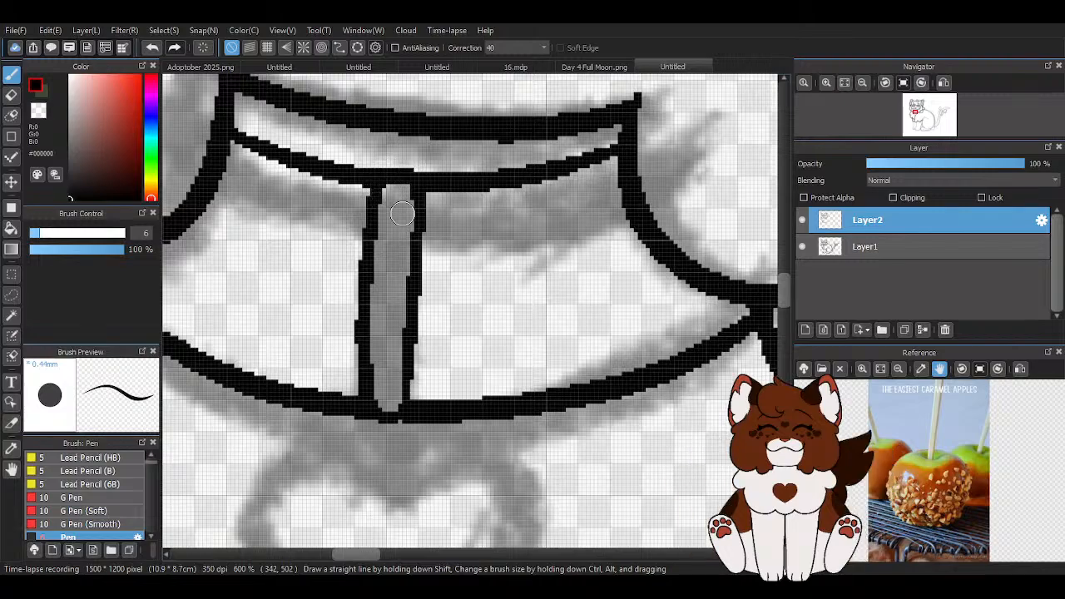
Ink a short narrow stem hanging below the collar's lower curve, directly under the vertical strap
{"action": "scroll", "coordinate": [384, 202], "scroll_direction": "down", "scroll_amount": 5}
{"action": "scroll", "coordinate": [389, 239], "scroll_direction": "up", "scroll_amount": 4}
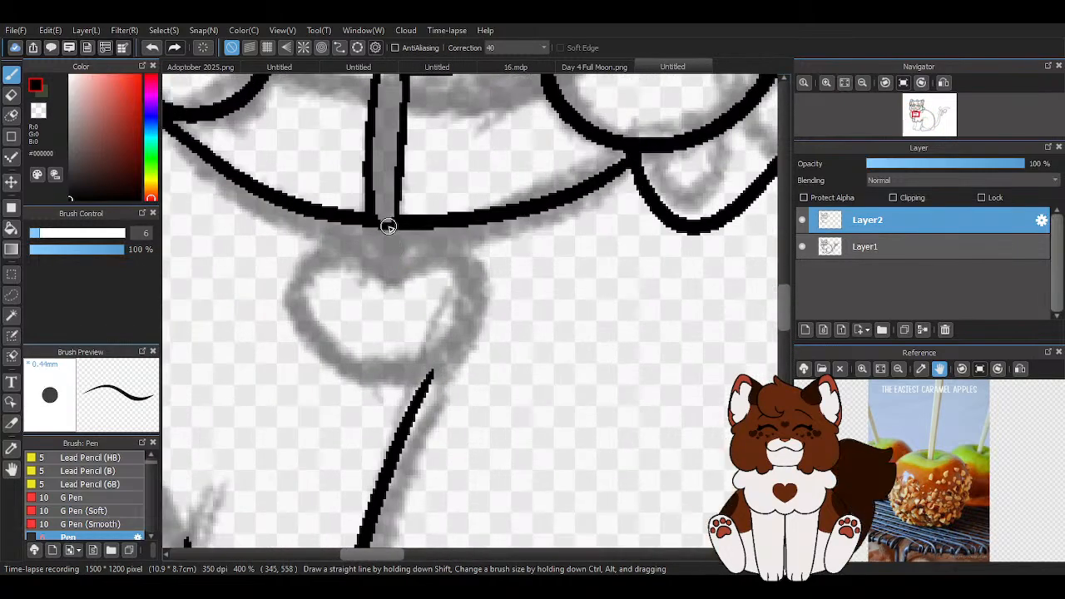
{"action": "scroll", "coordinate": [388, 236], "scroll_direction": "up", "scroll_amount": 1}
{"action": "mouse_move", "coordinate": [381, 223]}
{"action": "left_mouse_down"}
{"action": "mouse_move", "coordinate": [383, 284]}
{"action": "mouse_move", "coordinate": [397, 286]}
{"action": "mouse_move", "coordinate": [403, 225]}
{"action": "left_mouse_up"}
{"action": "mouse_move", "coordinate": [402, 283]}
{"action": "left_mouse_down"}
{"action": "mouse_move", "coordinate": [478, 261]}
{"action": "mouse_move", "coordinate": [523, 326]}
{"action": "mouse_move", "coordinate": [486, 417]}
{"action": "mouse_move", "coordinate": [410, 434]}
{"action": "left_mouse_up"}
{"action": "mouse_move", "coordinate": [370, 278]}
{"action": "left_mouse_down"}
{"action": "mouse_move", "coordinate": [268, 333]}
{"action": "mouse_move", "coordinate": [368, 424]}
{"action": "mouse_move", "coordinate": [515, 376]}
{"action": "left_mouse_up"}
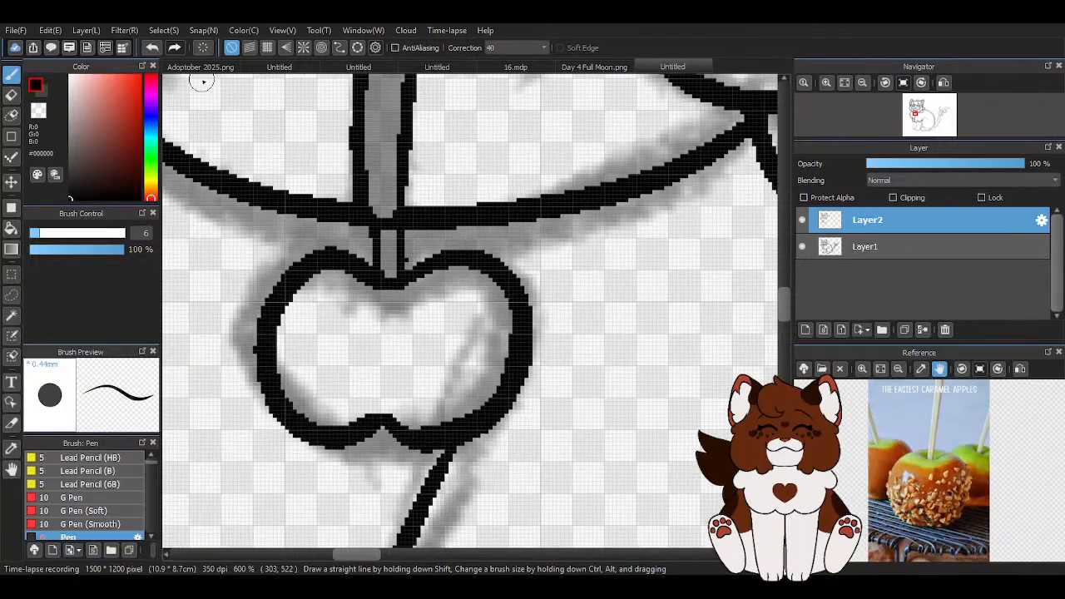
{"action": "left_click", "coordinate": [153, 47]}
{"action": "left_click", "coordinate": [153, 47]}
Ink the tag as a rounded apple-shaped outline with a dip around the stem, and erase the excess ink in the dip
{"action": "mouse_move", "coordinate": [376, 283]}
{"action": "left_mouse_down"}
{"action": "mouse_move", "coordinate": [293, 265]}
{"action": "mouse_move", "coordinate": [312, 426]}
{"action": "mouse_move", "coordinate": [420, 427]}
{"action": "left_mouse_up"}
{"action": "scroll", "coordinate": [410, 405], "scroll_direction": "down", "scroll_amount": 3}
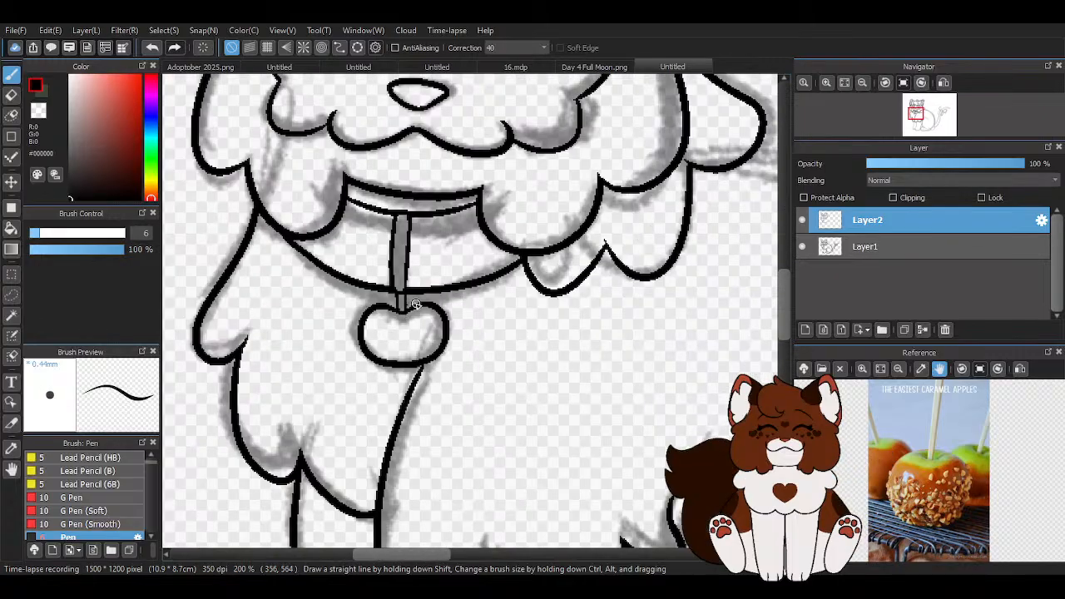
{"action": "scroll", "coordinate": [399, 308], "scroll_direction": "up", "scroll_amount": 3}
{"action": "left_click_drag", "start_coordinate": [365, 288], "coordinate": [385, 304]}
{"action": "key", "text": "z"}
{"action": "scroll", "coordinate": [380, 295], "scroll_direction": "down", "scroll_amount": 4}
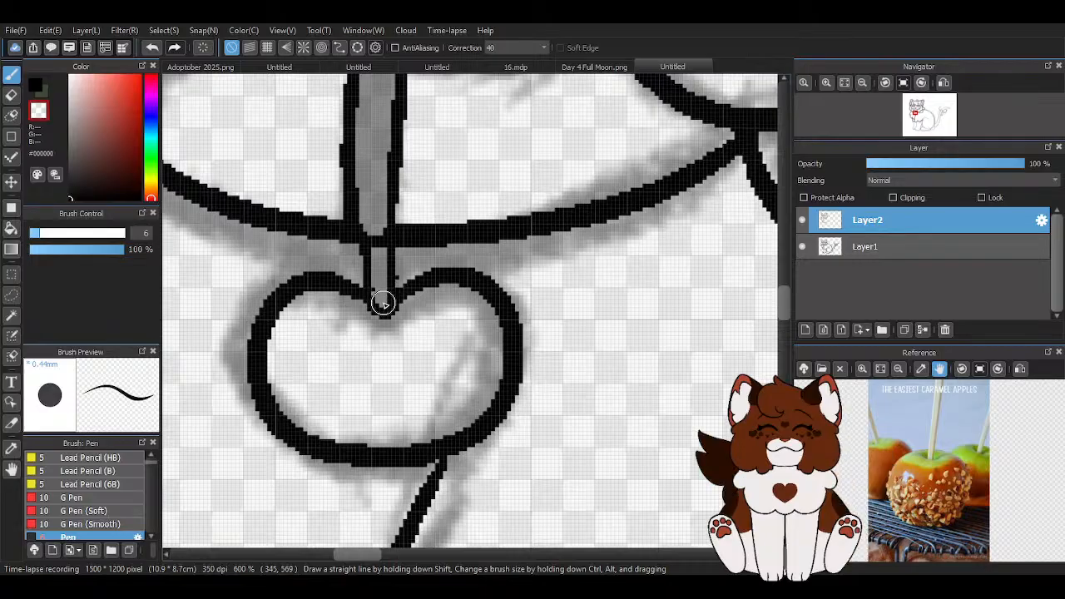
Touch up the stem's edges and its joint with the strap, clearing excess ink and returning to black
{"action": "scroll", "coordinate": [383, 242], "scroll_direction": "up", "scroll_amount": 4}
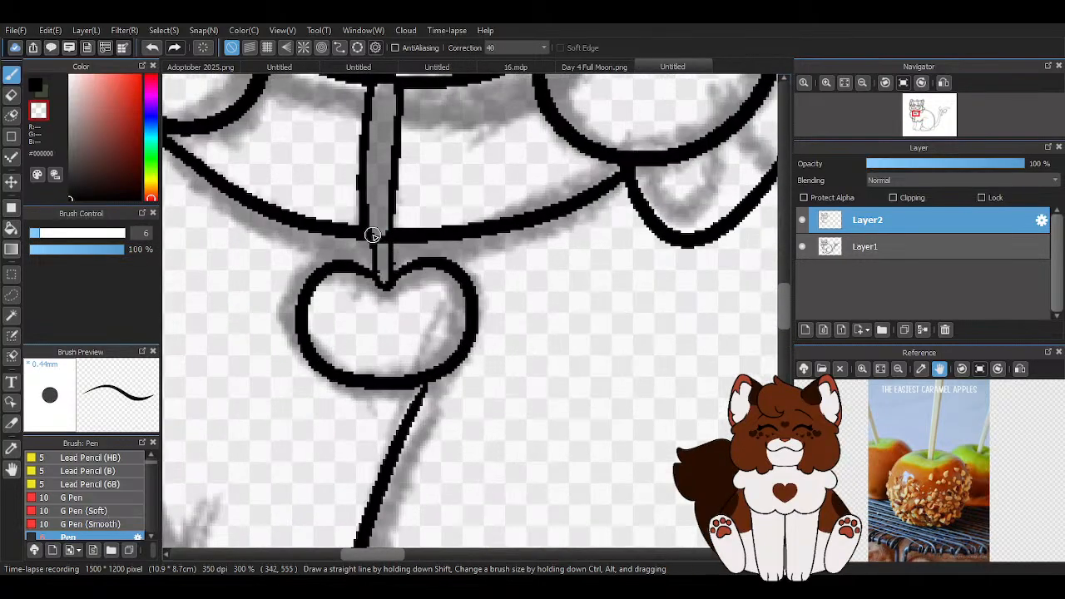
{"action": "left_click", "coordinate": [35, 84]}
{"action": "left_click_drag", "start_coordinate": [399, 245], "coordinate": [375, 267]}
{"action": "key", "text": "z"}
{"action": "mouse_move", "coordinate": [378, 215]}
{"action": "left_mouse_down"}
{"action": "mouse_move", "coordinate": [379, 236]}
{"action": "mouse_move", "coordinate": [395, 233]}
{"action": "left_mouse_up"}
{"action": "left_click", "coordinate": [35, 84]}
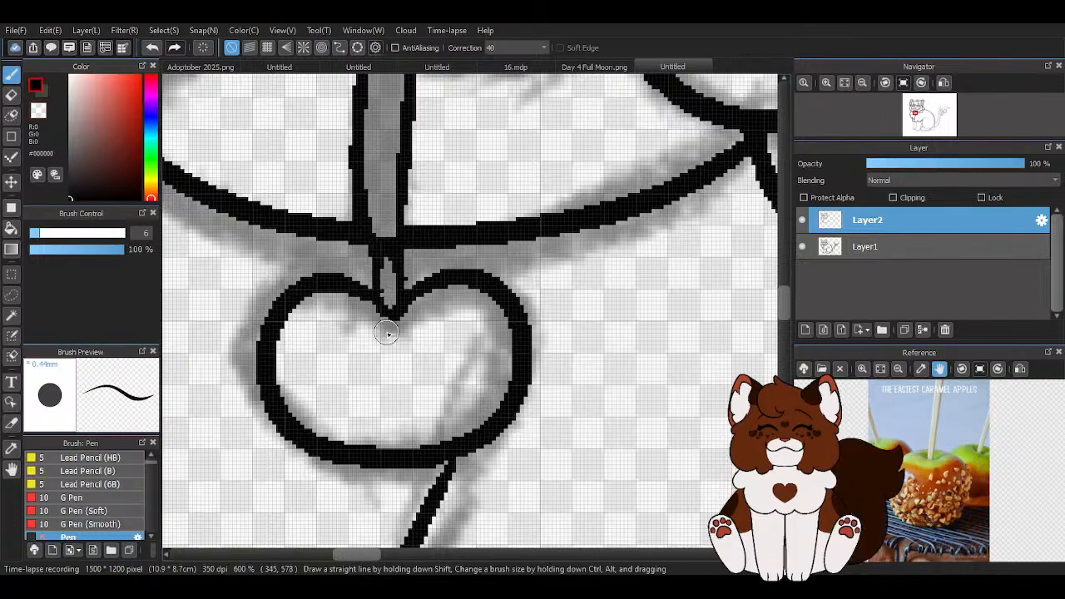
Ink a small leaf on the left-hand side of the tag's stem and clear the tag outline inside it
{"action": "mouse_move", "coordinate": [377, 290]}
{"action": "left_mouse_down"}
{"action": "mouse_move", "coordinate": [332, 260]}
{"action": "mouse_move", "coordinate": [331, 283]}
{"action": "mouse_move", "coordinate": [383, 314]}
{"action": "left_mouse_up"}
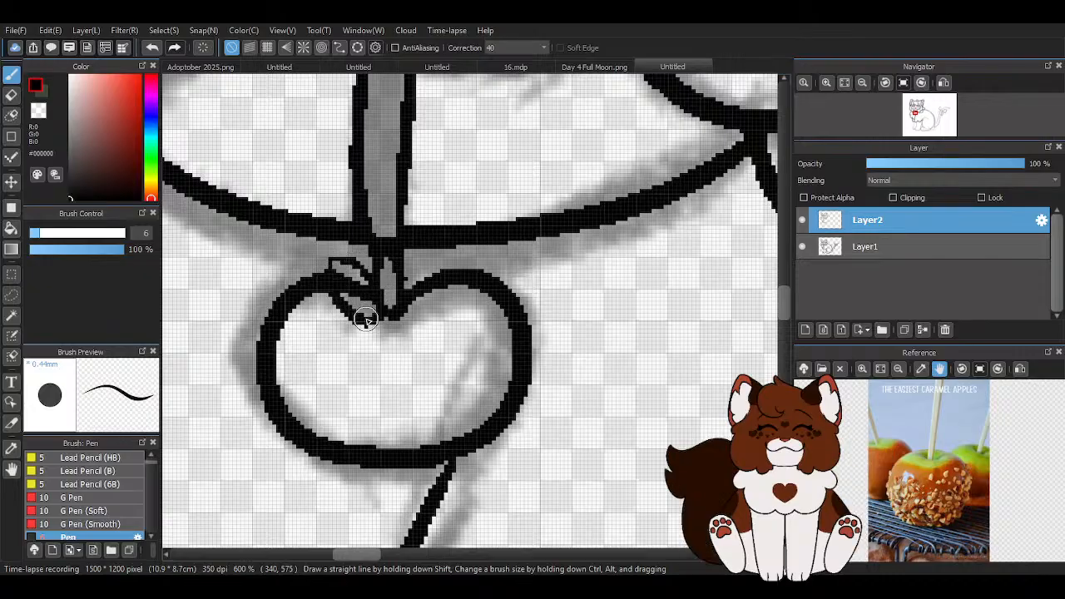
{"action": "key", "text": "z"}
{"action": "mouse_move", "coordinate": [361, 278]}
{"action": "left_mouse_down"}
{"action": "mouse_move", "coordinate": [337, 272]}
{"action": "mouse_move", "coordinate": [365, 304]}
{"action": "mouse_move", "coordinate": [320, 254]}
{"action": "mouse_move", "coordinate": [349, 263]}
{"action": "mouse_move", "coordinate": [326, 259]}
{"action": "mouse_move", "coordinate": [340, 306]}
{"action": "mouse_move", "coordinate": [338, 291]}
{"action": "mouse_move", "coordinate": [368, 314]}
{"action": "left_mouse_up"}
{"action": "key", "text": "z"}
{"action": "scroll", "coordinate": [377, 289], "scroll_direction": "down", "scroll_amount": 2}
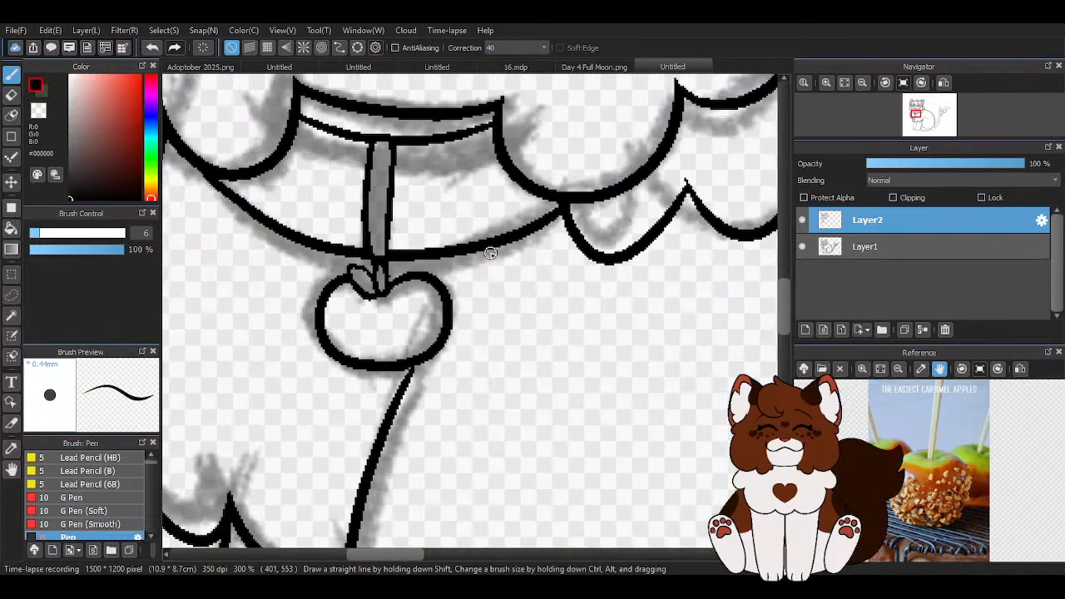
Examine the inked face, cheek fur, collar and tag up close and against the whole figure
{"action": "scroll", "coordinate": [490, 253], "scroll_direction": "down", "scroll_amount": 1}
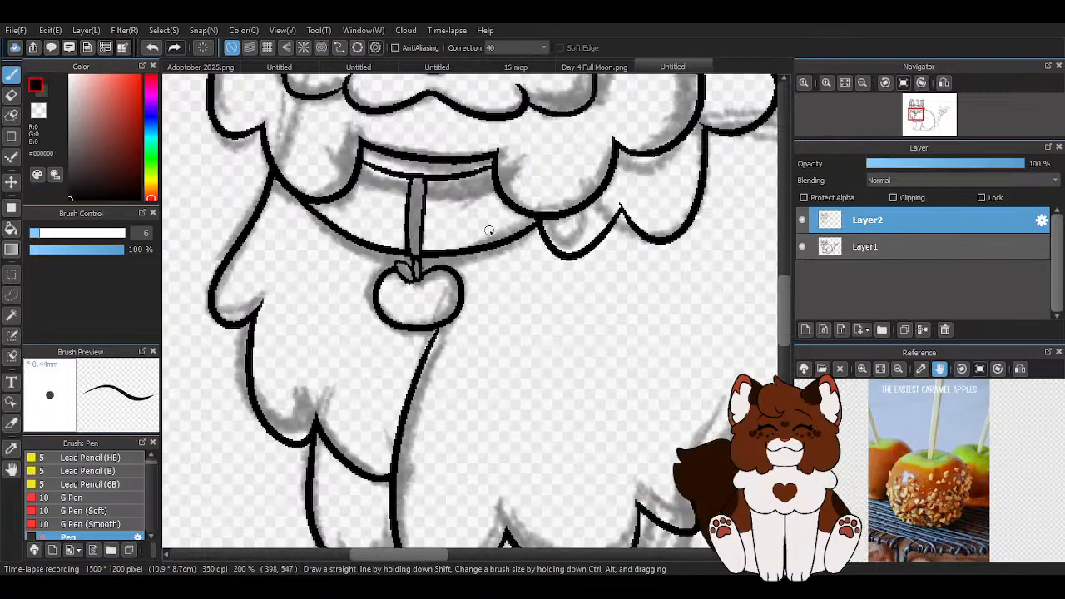
{"action": "scroll", "coordinate": [557, 246], "scroll_direction": "down", "scroll_amount": 3}
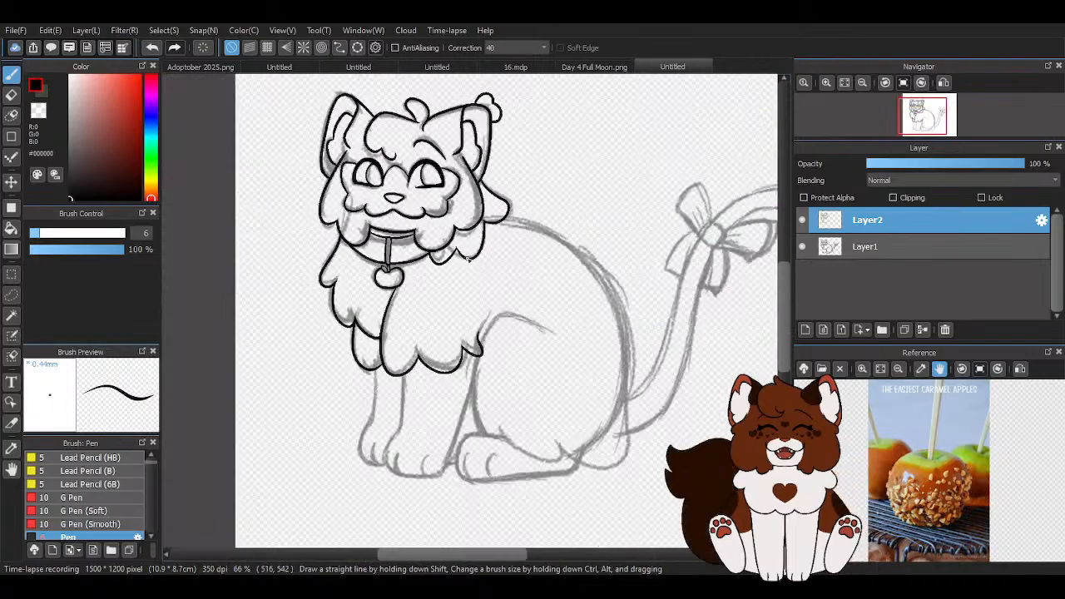
{"action": "scroll", "coordinate": [450, 179], "scroll_direction": "up", "scroll_amount": 5}
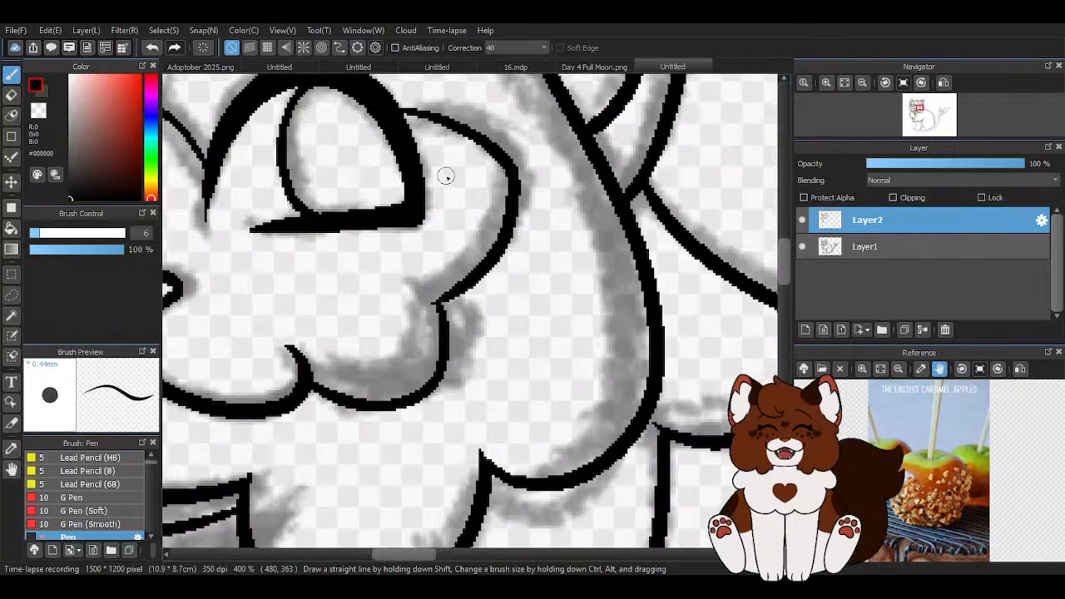
{"action": "scroll", "coordinate": [449, 179], "scroll_direction": "down", "scroll_amount": 5}
{"action": "scroll", "coordinate": [580, 241], "scroll_direction": "up", "scroll_amount": 3}
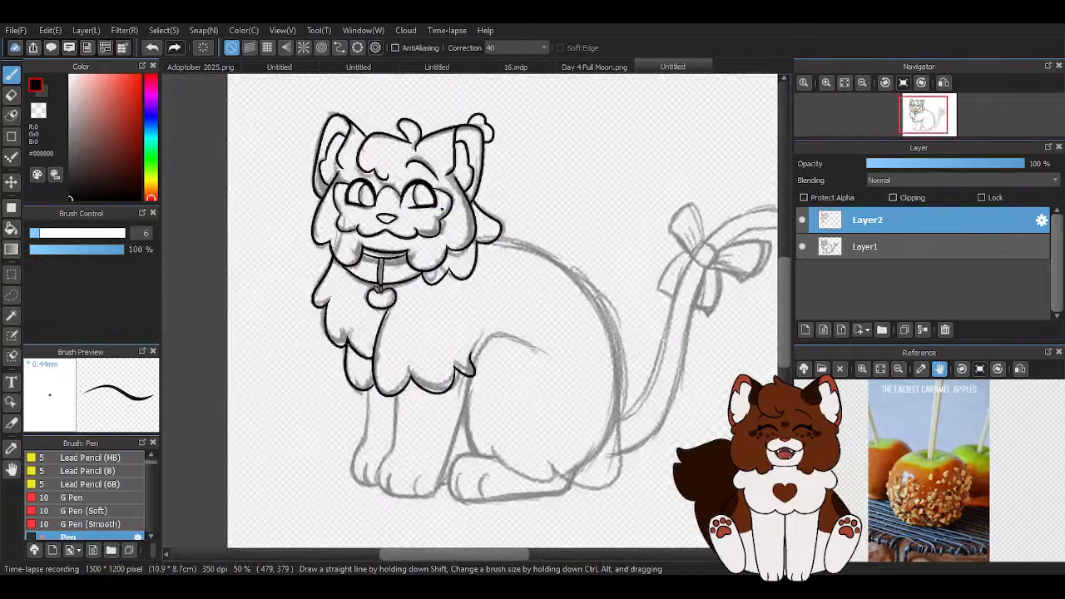
{"action": "scroll", "coordinate": [421, 249], "scroll_direction": "up", "scroll_amount": 5}
{"action": "mouse_move", "coordinate": [479, 252]}
{"action": "left_mouse_down"}
{"action": "mouse_move", "coordinate": [503, 240]}
{"action": "mouse_move", "coordinate": [544, 304]}
{"action": "left_mouse_up"}
{"action": "key", "text": "z"}
{"action": "scroll", "coordinate": [487, 267], "scroll_direction": "down", "scroll_amount": 8}
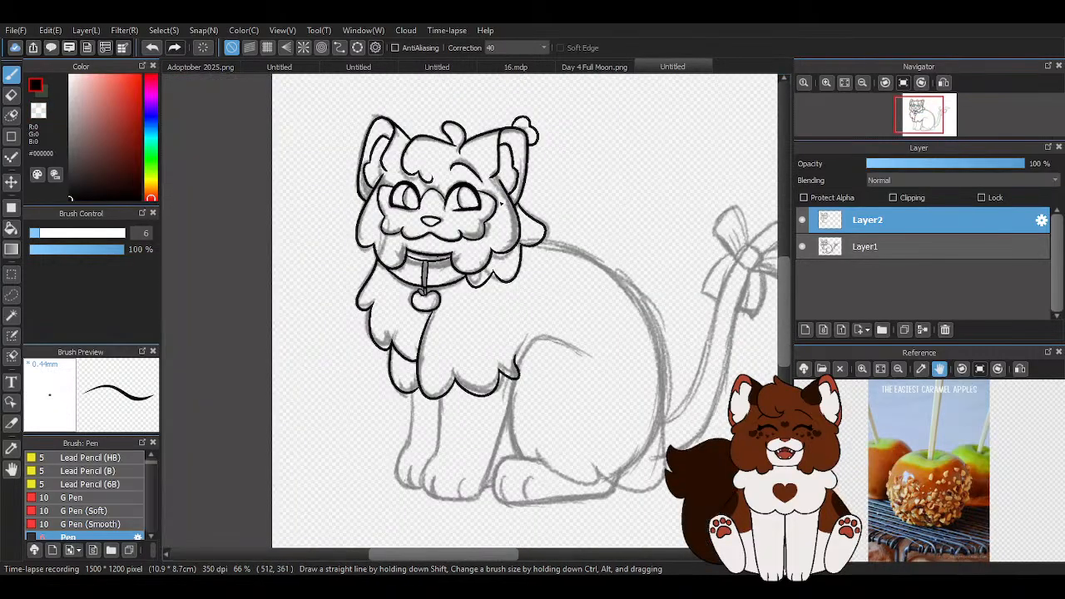
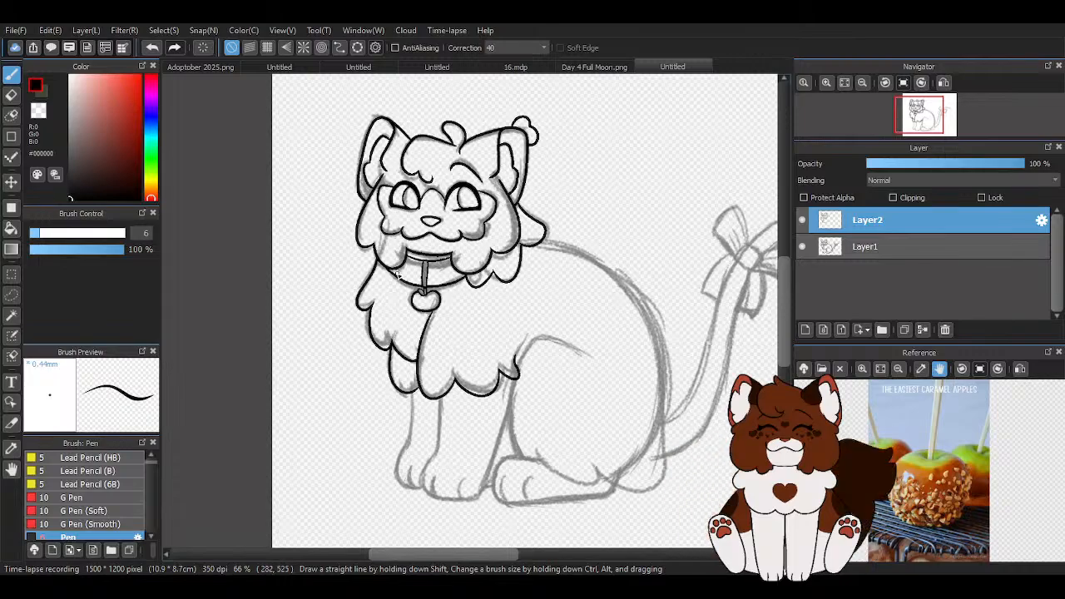
Erase the excess at the chest line's upper end where it meets the underside of the tag, and return to black ink
{"action": "scroll", "coordinate": [448, 322], "scroll_direction": "up", "scroll_amount": 7}
{"action": "key", "text": "c"}
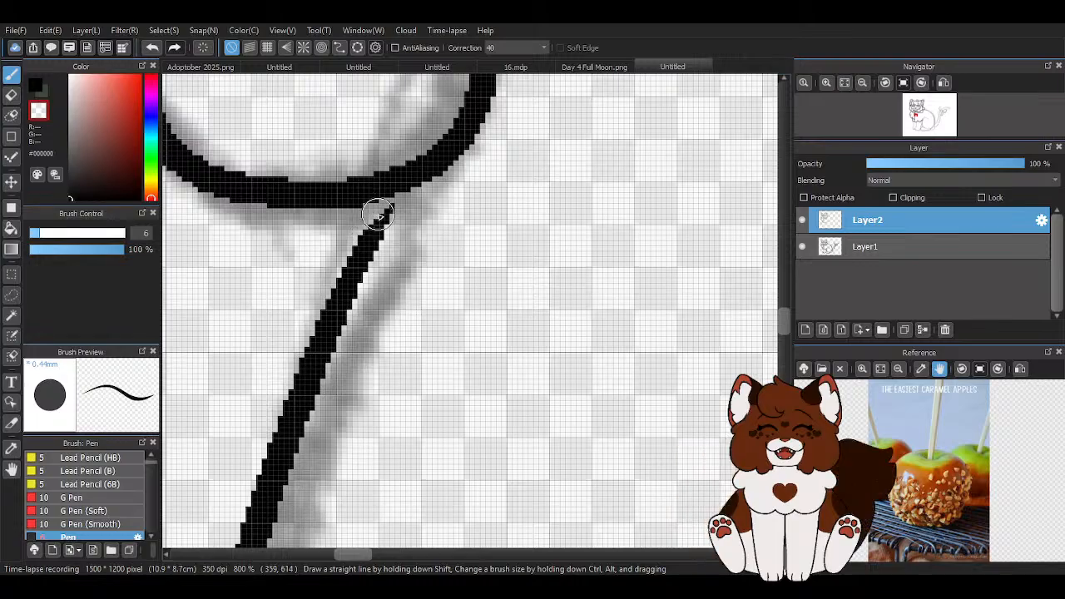
{"action": "key", "text": "c"}
{"action": "scroll", "coordinate": [368, 248], "scroll_direction": "down", "scroll_amount": 5}
{"action": "scroll", "coordinate": [402, 209], "scroll_direction": "down", "scroll_amount": 3}
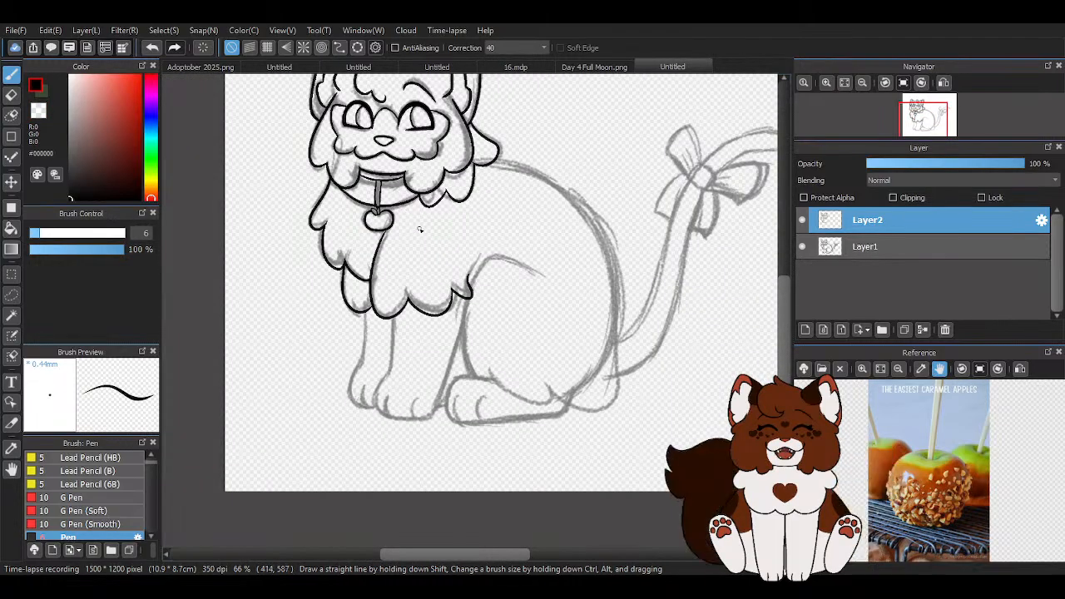
Ink a straighter outer stroke for the last tuft at the right-hand end of the chest fur
{"action": "scroll", "coordinate": [506, 295], "scroll_direction": "up", "scroll_amount": 4}
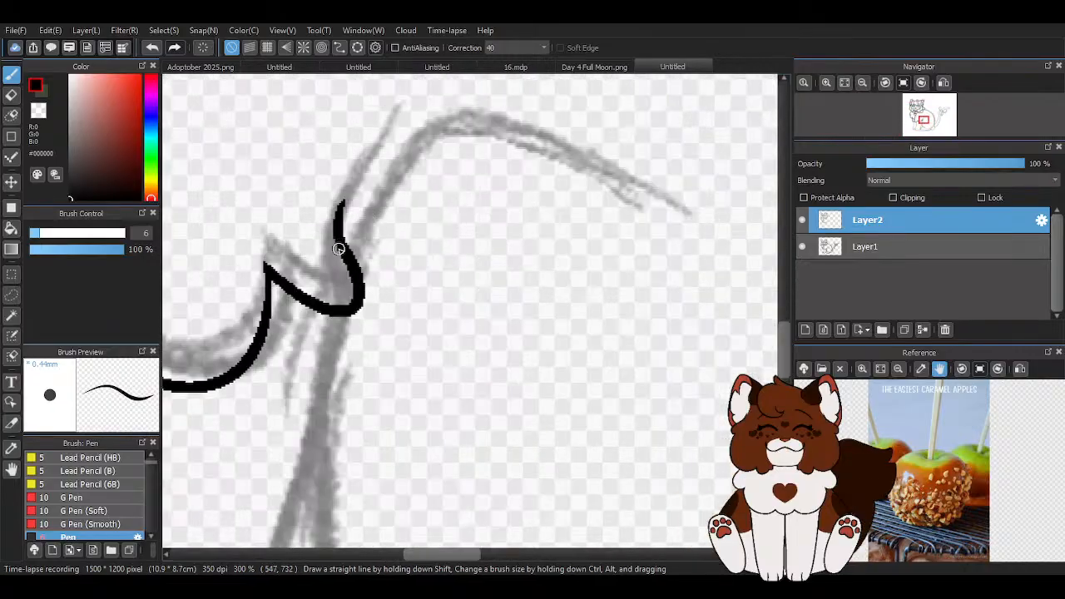
{"action": "left_click_drag", "start_coordinate": [359, 202], "coordinate": [339, 308]}
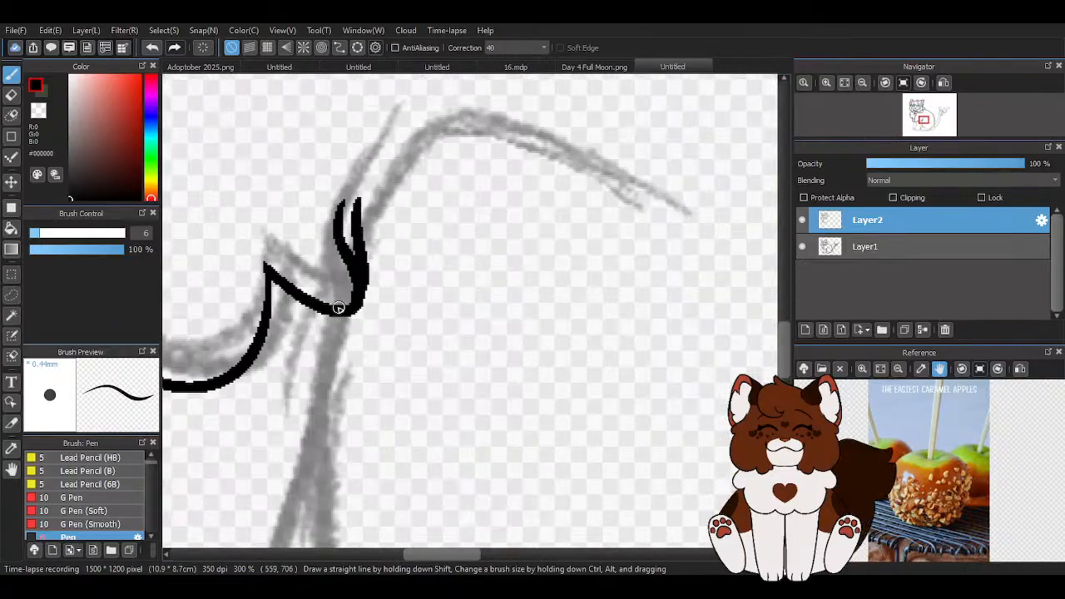
{"action": "left_click", "coordinate": [151, 47]}
{"action": "scroll", "coordinate": [357, 207], "scroll_direction": "up", "scroll_amount": 1}
{"action": "left_click_drag", "start_coordinate": [365, 179], "coordinate": [343, 341]}
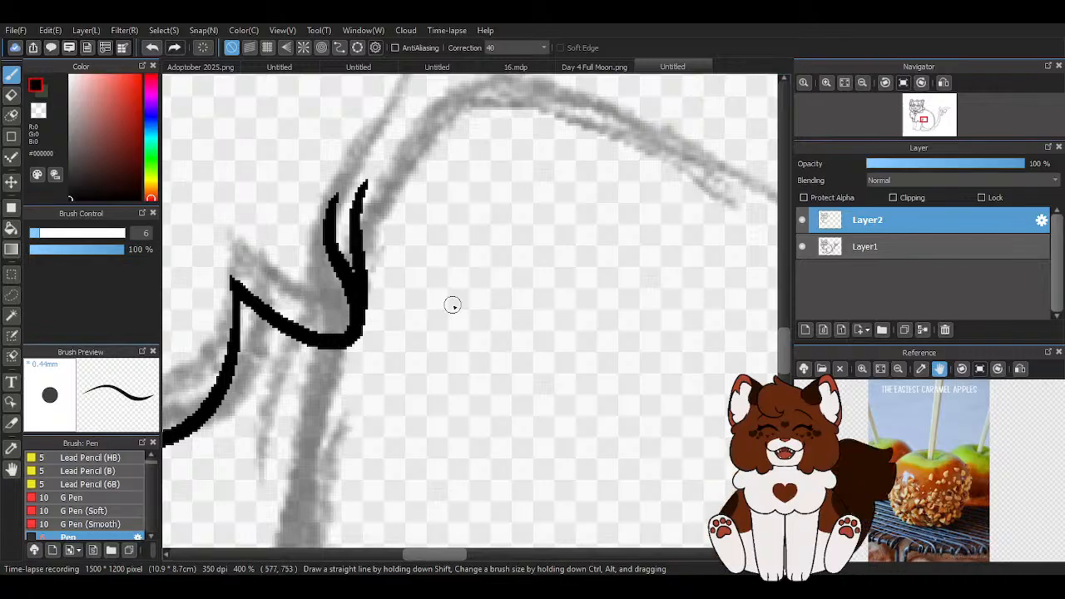
Erase the old inner stroke of the right-hand chest tuft and return to black ink
{"action": "key", "text": "z"}
{"action": "scroll", "coordinate": [334, 228], "scroll_direction": "up", "scroll_amount": 1}
{"action": "mouse_move", "coordinate": [355, 169]}
{"action": "left_mouse_down"}
{"action": "mouse_move", "coordinate": [322, 316]}
{"action": "mouse_move", "coordinate": [339, 255]}
{"action": "mouse_move", "coordinate": [351, 361]}
{"action": "left_mouse_up"}
{"action": "left_click_drag", "start_coordinate": [345, 286], "coordinate": [343, 364]}
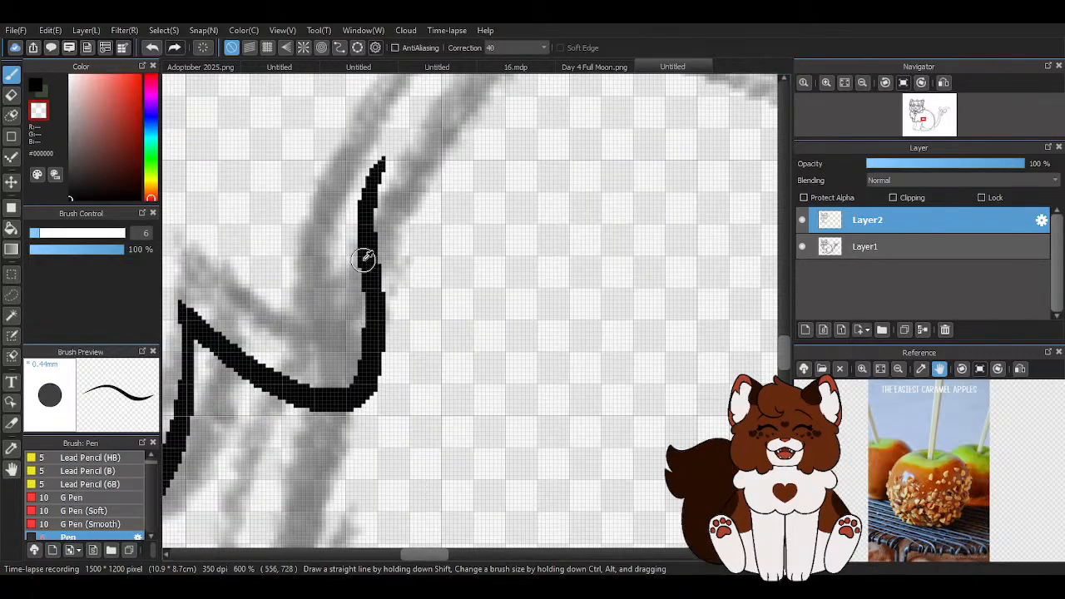
{"action": "scroll", "coordinate": [447, 265], "scroll_direction": "down", "scroll_amount": 4}
{"action": "key", "text": "z"}
Ink the near front leg's front edge from the chest fur down to just above the paw
{"action": "scroll", "coordinate": [450, 197], "scroll_direction": "down", "scroll_amount": 1}
{"action": "scroll", "coordinate": [423, 231], "scroll_direction": "up", "scroll_amount": 3}
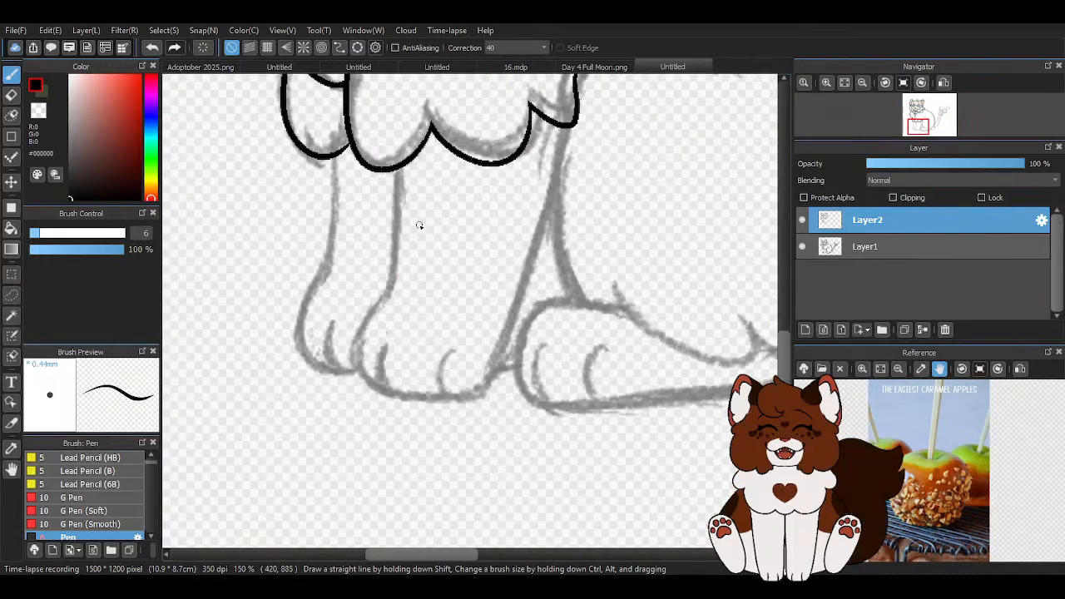
{"action": "left_click_drag", "start_coordinate": [388, 166], "coordinate": [378, 344]}
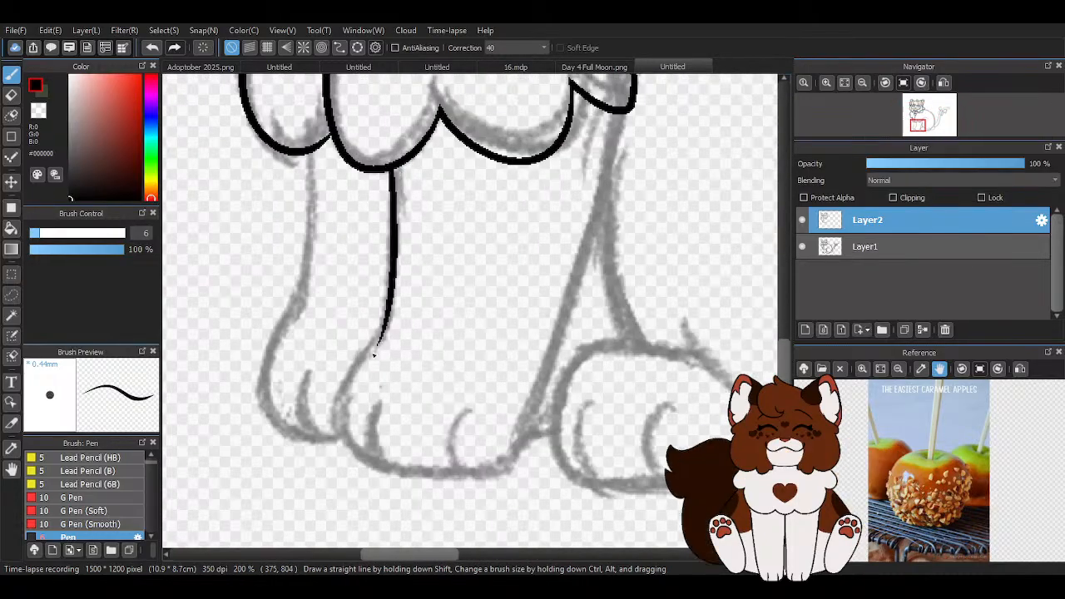
{"action": "left_click_drag", "start_coordinate": [616, 113], "coordinate": [492, 506]}
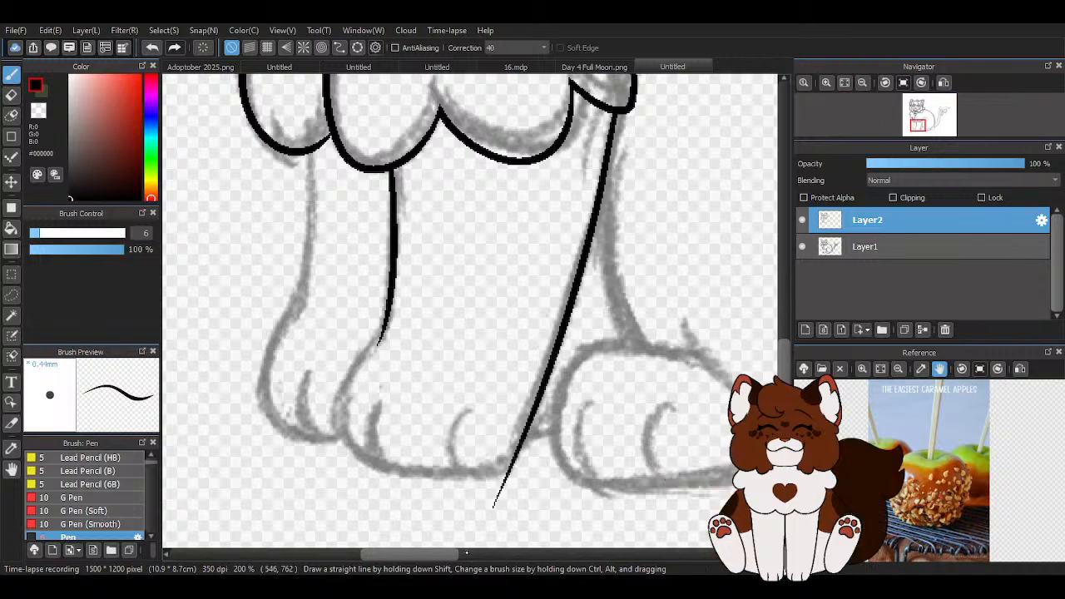
{"action": "scroll", "coordinate": [356, 275], "scroll_direction": "down", "scroll_amount": 1}
{"action": "key", "text": "ctrl+z"}
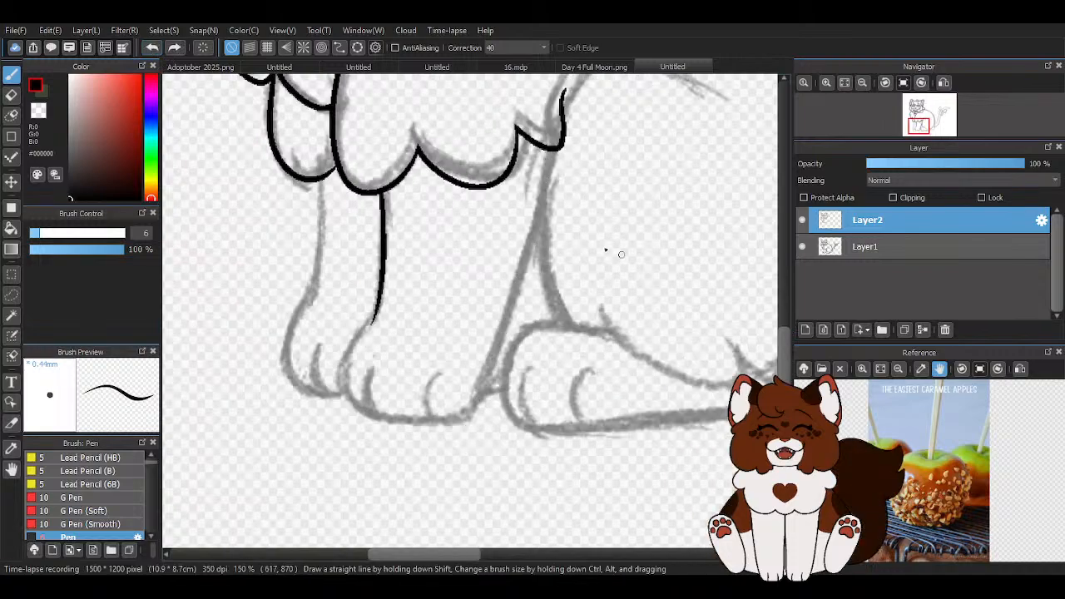
{"action": "key", "text": "ctrl+y"}
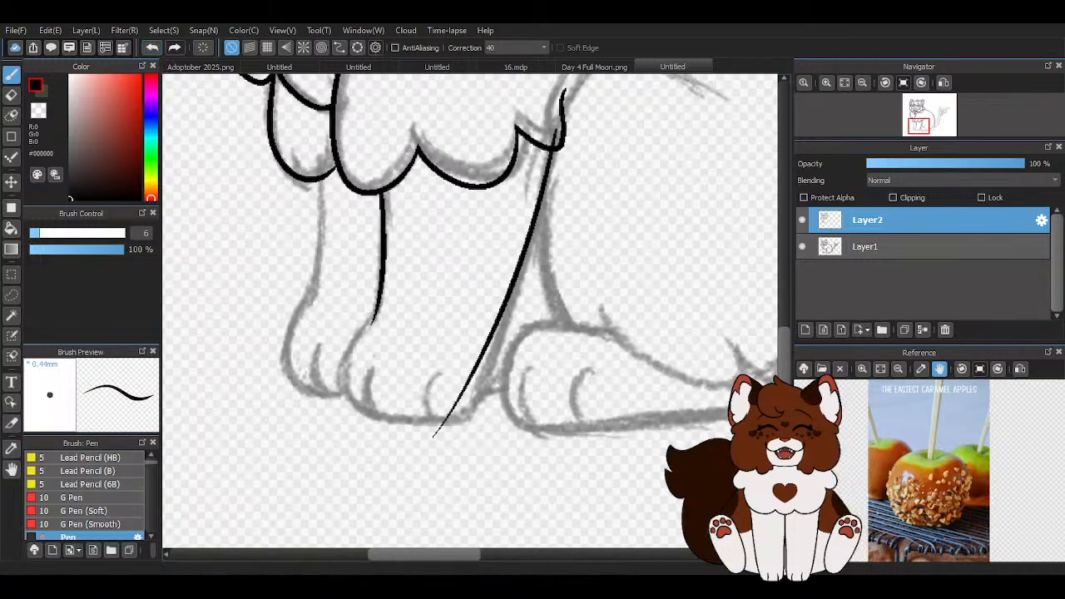
{"action": "left_click", "coordinate": [153, 48]}
Ink the near front leg's slanted rear edge and continue its front edge around the front of the paw
{"action": "left_click_drag", "start_coordinate": [556, 122], "coordinate": [452, 439]}
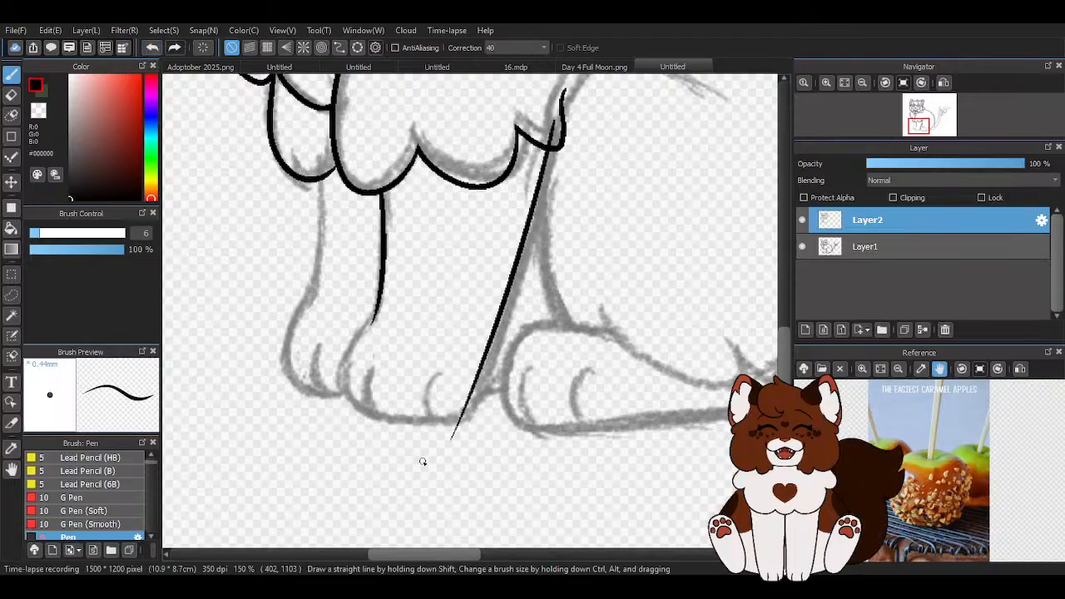
{"action": "scroll", "coordinate": [399, 346], "scroll_direction": "up", "scroll_amount": 3}
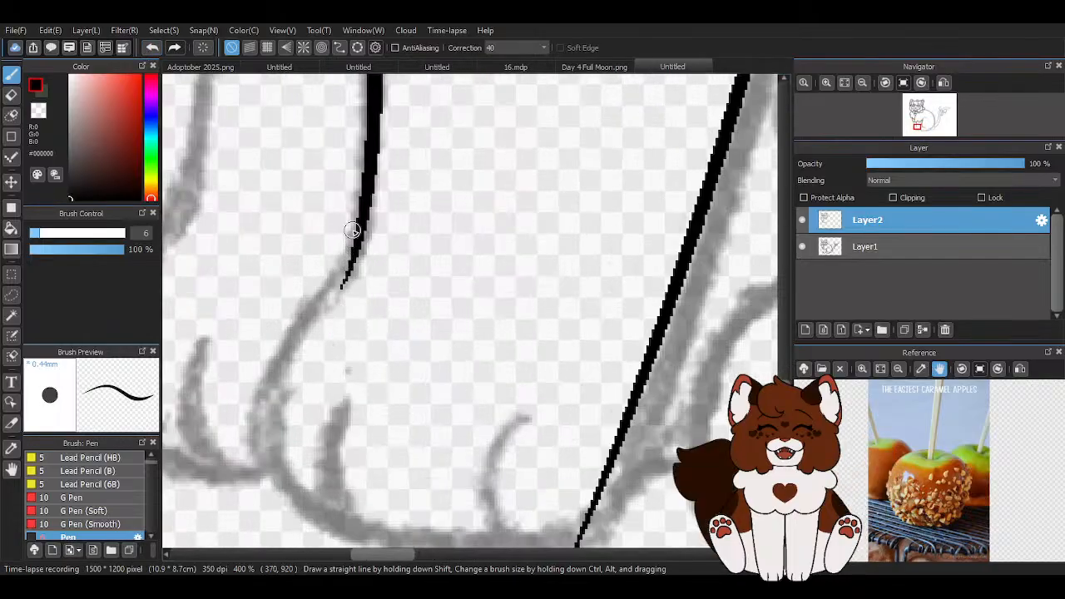
{"action": "left_click_drag", "start_coordinate": [362, 218], "coordinate": [280, 439]}
{"action": "scroll", "coordinate": [302, 324], "scroll_direction": "down", "scroll_amount": 2}
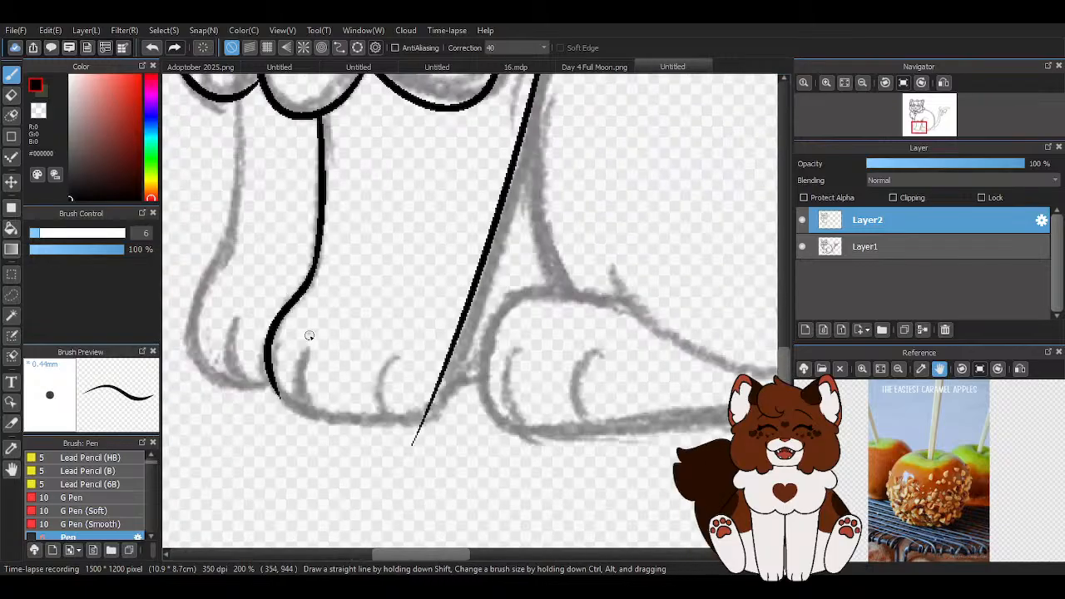
Ink the near front paw's underside up to the rear leg edge and erase the line tail sticking out below it
{"action": "scroll", "coordinate": [248, 387], "scroll_direction": "up", "scroll_amount": 1}
{"action": "mouse_move", "coordinate": [236, 334]}
{"action": "left_mouse_down"}
{"action": "mouse_move", "coordinate": [314, 420]}
{"action": "mouse_move", "coordinate": [483, 431]}
{"action": "mouse_move", "coordinate": [548, 397]}
{"action": "left_mouse_up"}
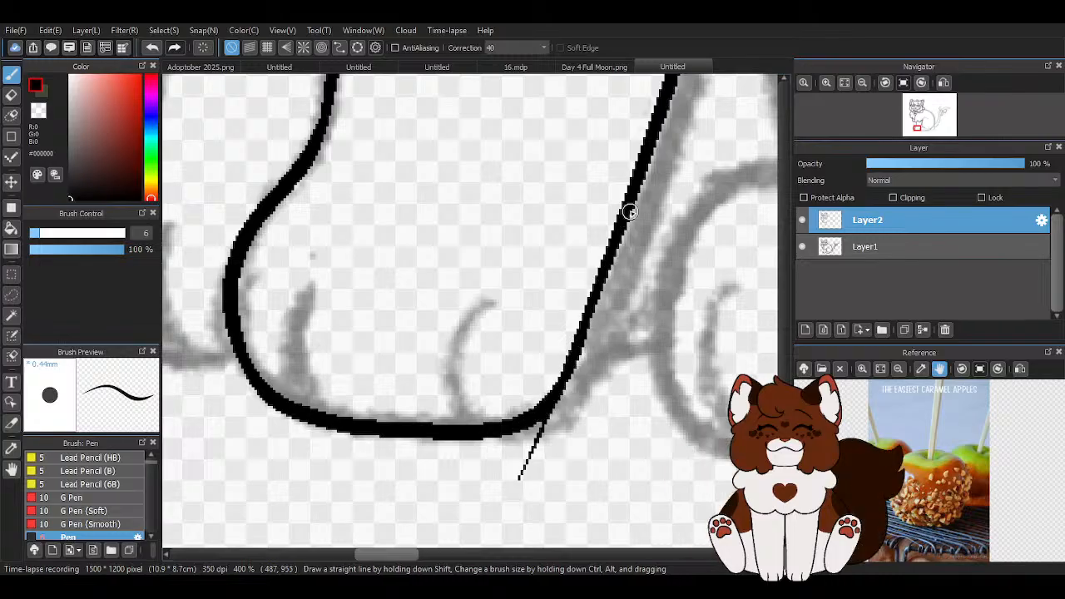
{"action": "scroll", "coordinate": [566, 424], "scroll_direction": "down", "scroll_amount": 1}
{"action": "scroll", "coordinate": [572, 443], "scroll_direction": "up", "scroll_amount": 1}
{"action": "key", "text": "z"}
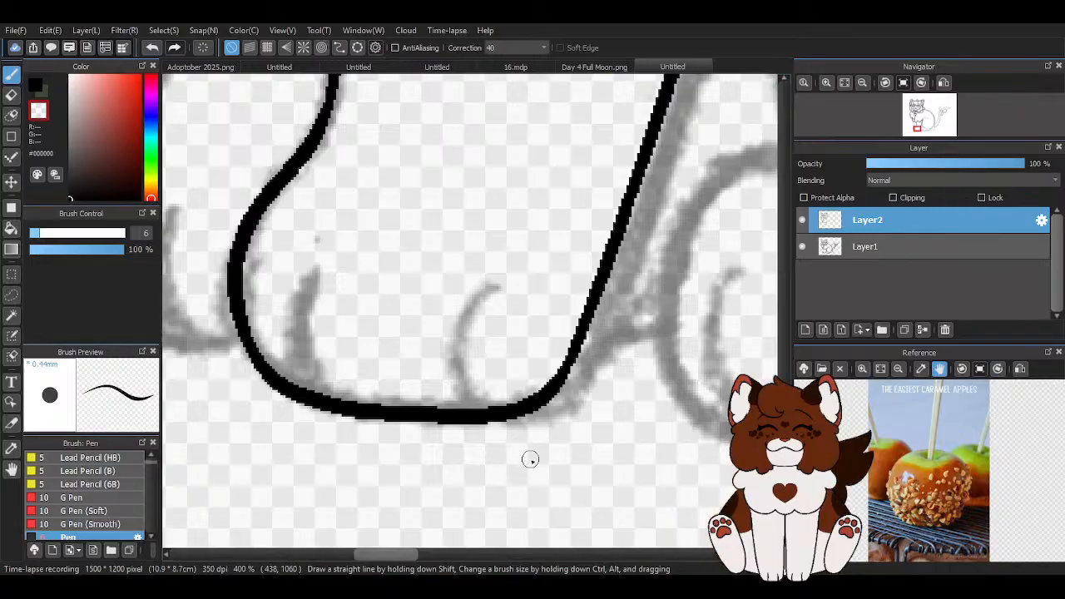
{"action": "key", "text": "z"}
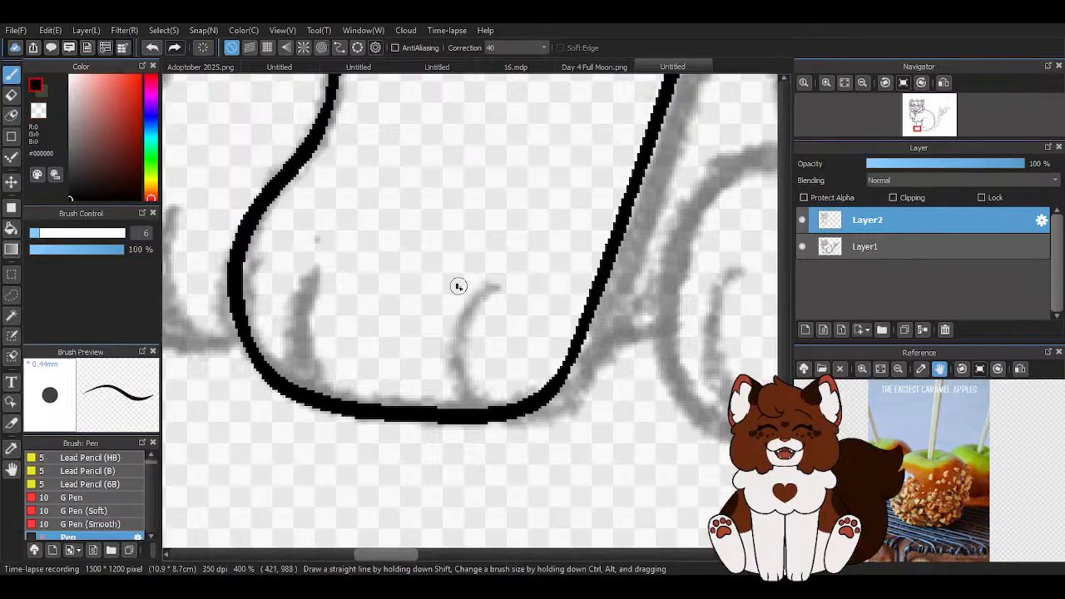
Ink the two short curved toe lines on the near front paw
{"action": "left_click_drag", "start_coordinate": [458, 287], "coordinate": [442, 413]}
{"action": "left_click_drag", "start_coordinate": [319, 262], "coordinate": [301, 403]}
{"action": "scroll", "coordinate": [345, 381], "scroll_direction": "down", "scroll_amount": 3}
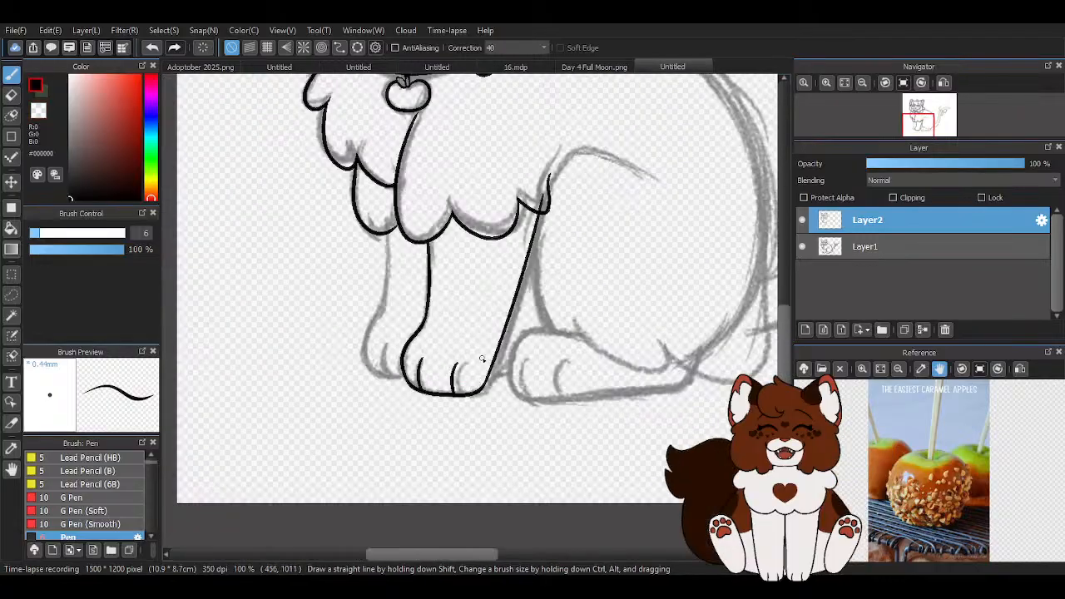
Erase the rear leg edge's end poking into the right-hand chest tuft and repair the fur outline in black
{"action": "scroll", "coordinate": [589, 215], "scroll_direction": "up", "scroll_amount": 2}
{"action": "scroll", "coordinate": [433, 165], "scroll_direction": "up", "scroll_amount": 3}
{"action": "mouse_move", "coordinate": [455, 263]}
{"action": "left_mouse_down"}
{"action": "mouse_move", "coordinate": [477, 275]}
{"action": "mouse_move", "coordinate": [470, 254]}
{"action": "mouse_move", "coordinate": [491, 166]}
{"action": "left_mouse_up"}
{"action": "key", "text": "z"}
{"action": "left_click_drag", "start_coordinate": [449, 297], "coordinate": [454, 293]}
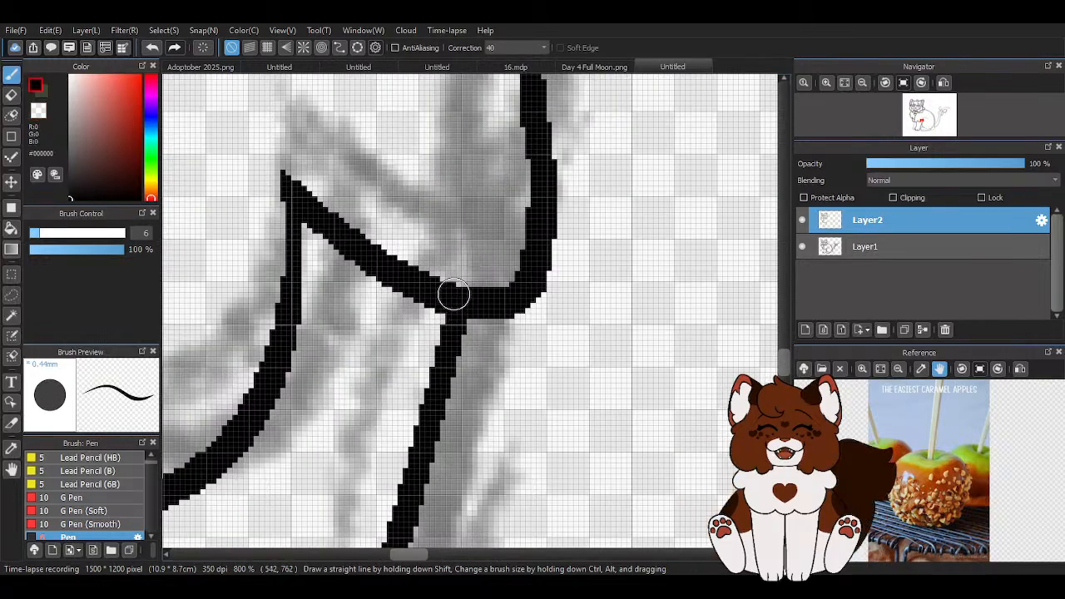
{"action": "scroll", "coordinate": [513, 254], "scroll_direction": "down", "scroll_amount": 5}
{"action": "scroll", "coordinate": [549, 233], "scroll_direction": "down", "scroll_amount": 1}
{"action": "scroll", "coordinate": [393, 430], "scroll_direction": "up", "scroll_amount": 1}
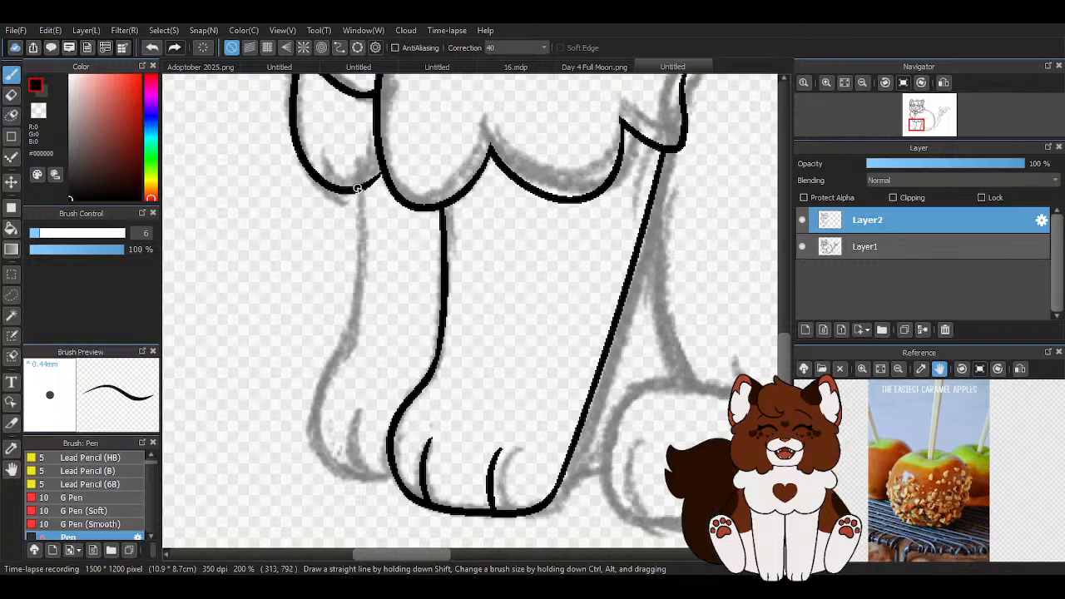
Ink the far front leg's front edge down from the chest fur and complete its rounded paw with short toe lines
{"action": "left_click_drag", "start_coordinate": [358, 190], "coordinate": [348, 348]}
{"action": "left_click_drag", "start_coordinate": [319, 416], "coordinate": [338, 462]}
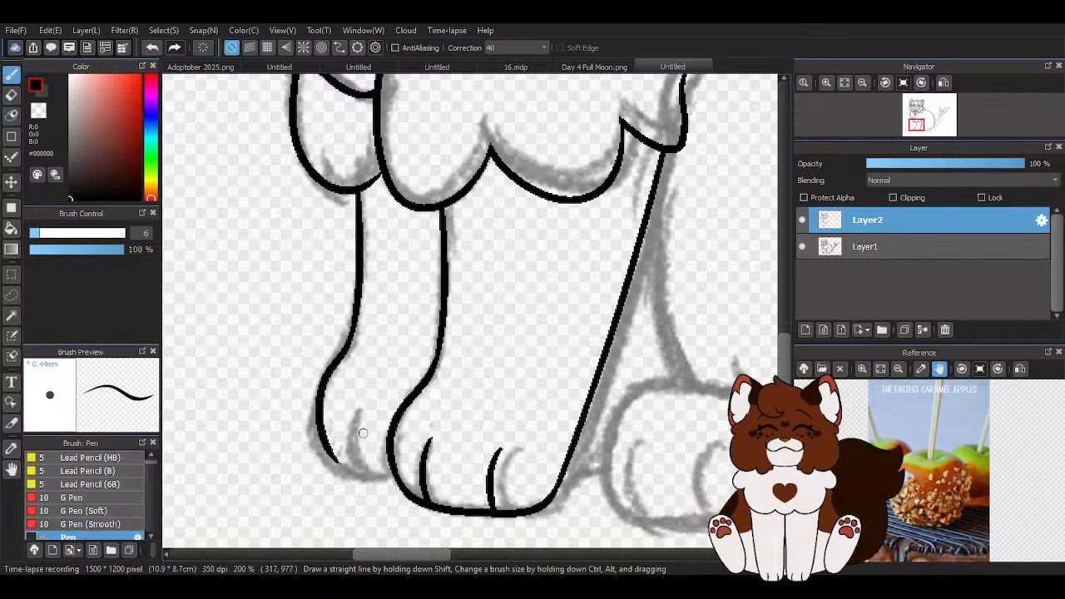
{"action": "scroll", "coordinate": [370, 466], "scroll_direction": "up", "scroll_amount": 1}
{"action": "mouse_move", "coordinate": [290, 435]}
{"action": "left_mouse_down"}
{"action": "mouse_move", "coordinate": [311, 464]}
{"action": "mouse_move", "coordinate": [417, 477]}
{"action": "left_mouse_up"}
{"action": "mouse_move", "coordinate": [350, 356]}
{"action": "left_mouse_down"}
{"action": "mouse_move", "coordinate": [328, 441]}
{"action": "mouse_move", "coordinate": [337, 468]}
{"action": "left_mouse_up"}
{"action": "scroll", "coordinate": [349, 455], "scroll_direction": "down", "scroll_amount": 5}
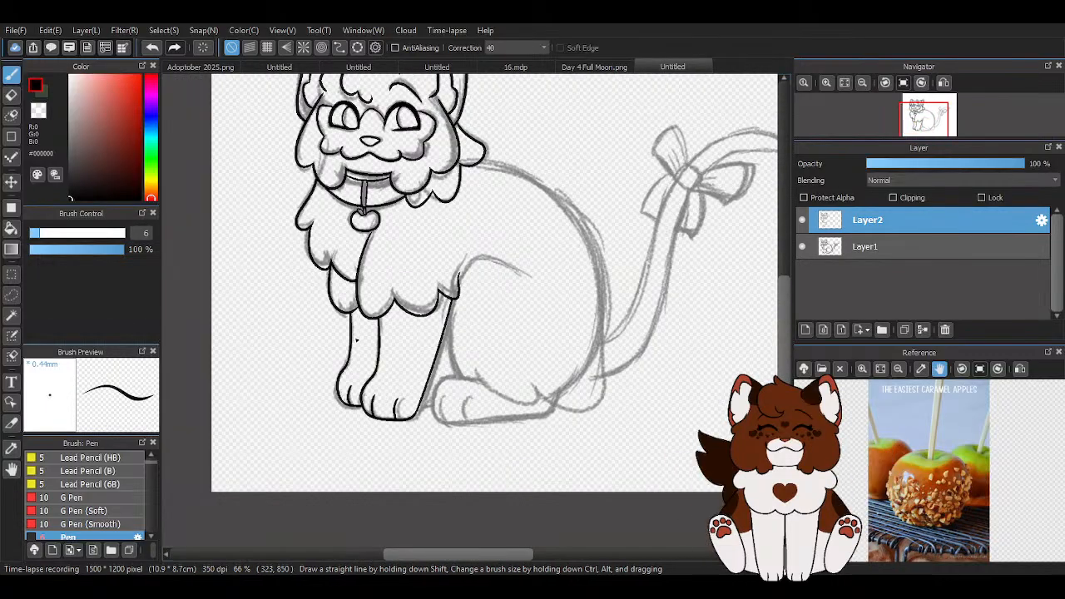
{"action": "scroll", "coordinate": [543, 359], "scroll_direction": "down", "scroll_amount": 1}
{"action": "scroll", "coordinate": [566, 315], "scroll_direction": "up", "scroll_amount": 2}
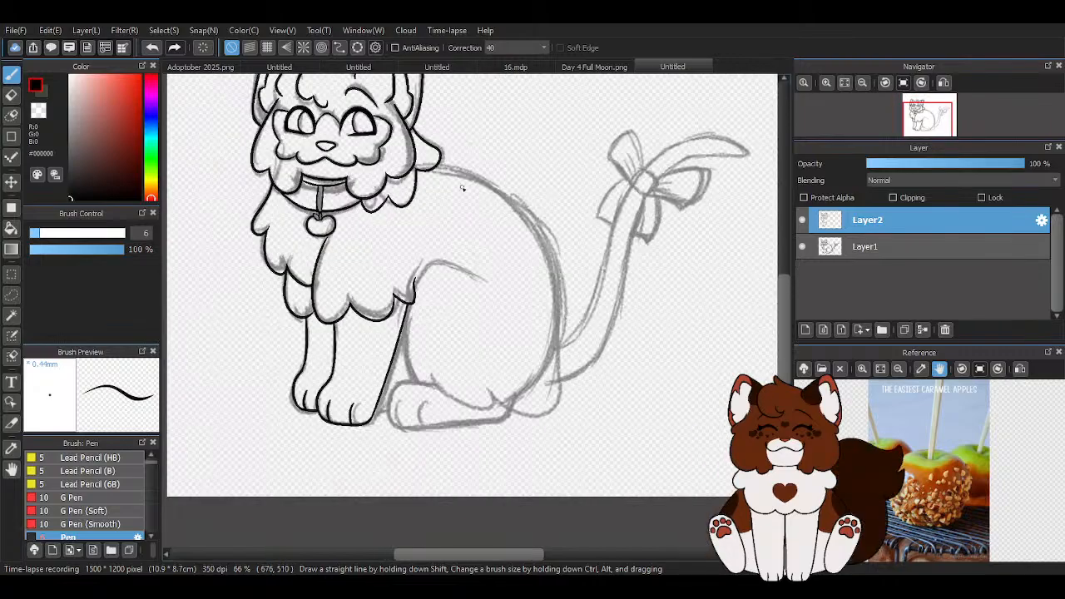
{"action": "mouse_move", "coordinate": [412, 156]}
{"action": "left_mouse_down"}
{"action": "mouse_move", "coordinate": [532, 199]}
{"action": "mouse_move", "coordinate": [626, 376]}
{"action": "left_mouse_up"}
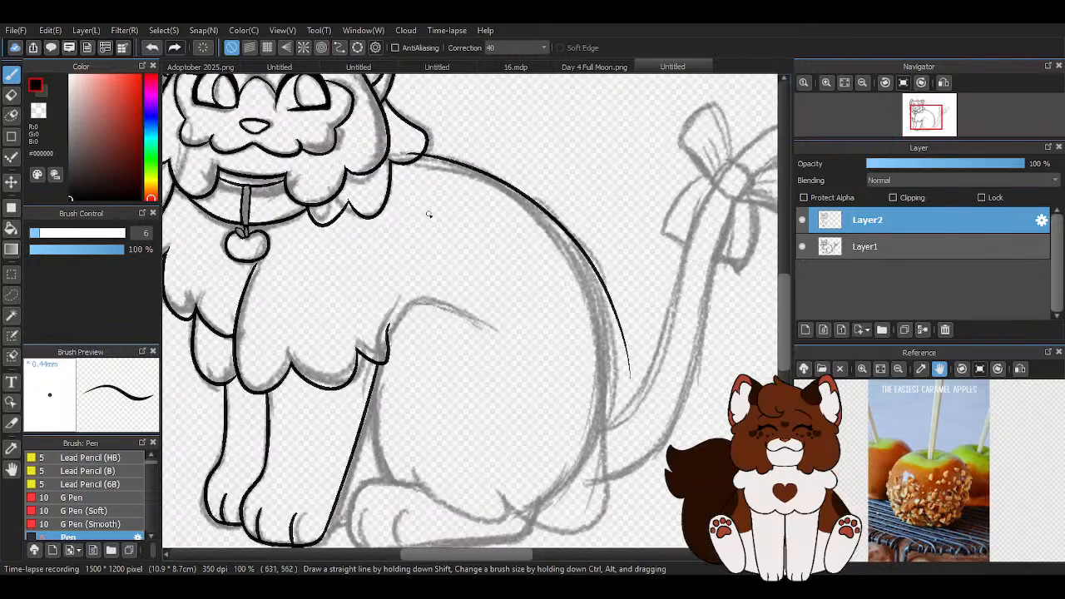
{"action": "scroll", "coordinate": [433, 221], "scroll_direction": "down", "scroll_amount": 2}
{"action": "scroll", "coordinate": [527, 269], "scroll_direction": "up", "scroll_amount": 2}
{"action": "left_click", "coordinate": [152, 48]}
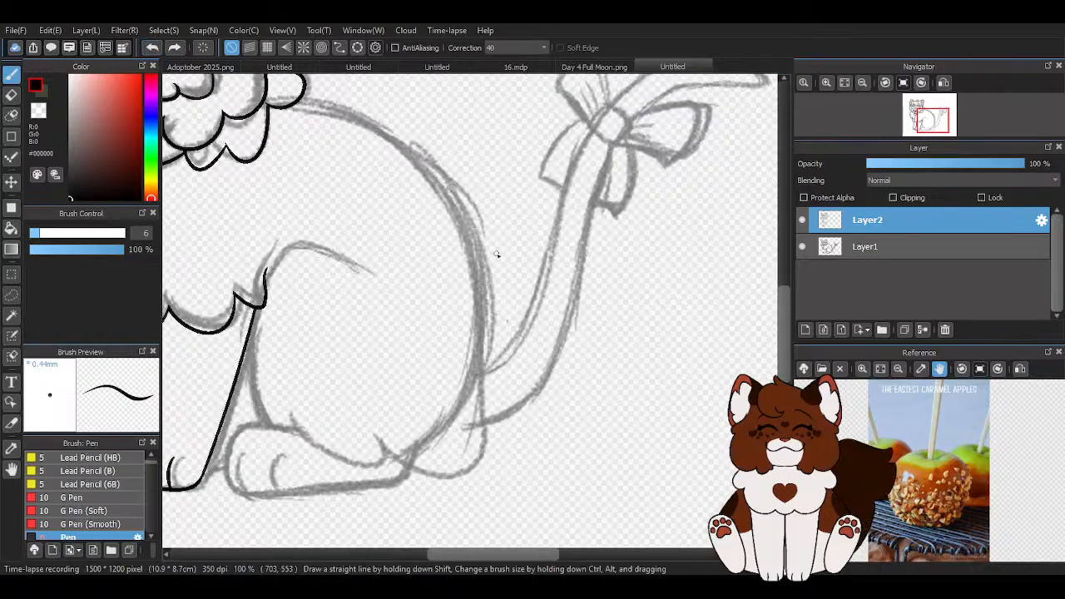
{"action": "scroll", "coordinate": [485, 245], "scroll_direction": "down", "scroll_amount": 2}
{"action": "scroll", "coordinate": [485, 267], "scroll_direction": "up", "scroll_amount": 2}
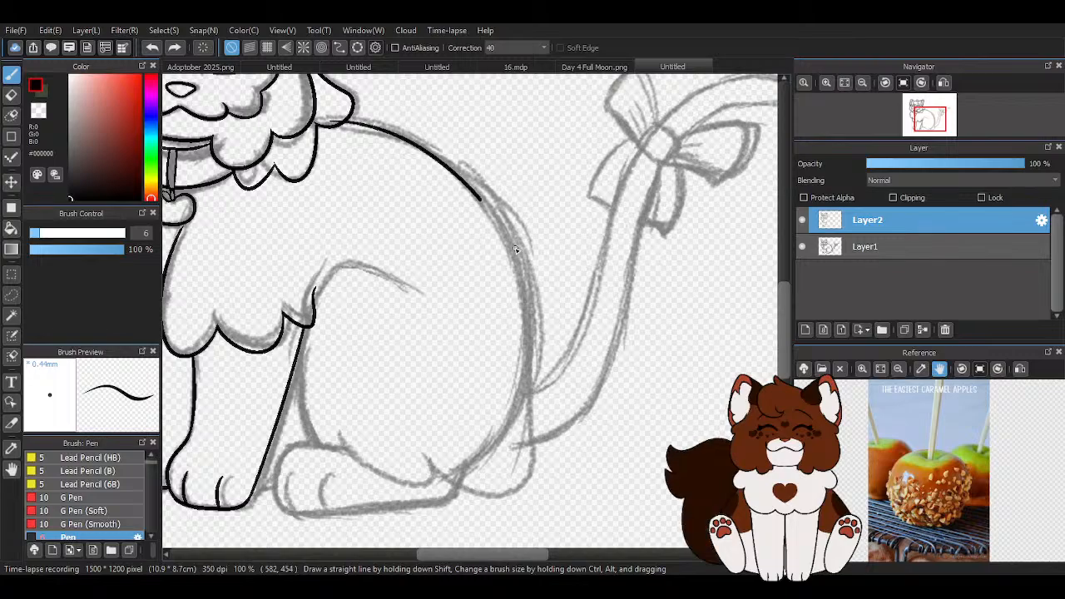
{"action": "left_click_drag", "start_coordinate": [505, 227], "coordinate": [539, 507]}
{"action": "left_click", "coordinate": [152, 47]}
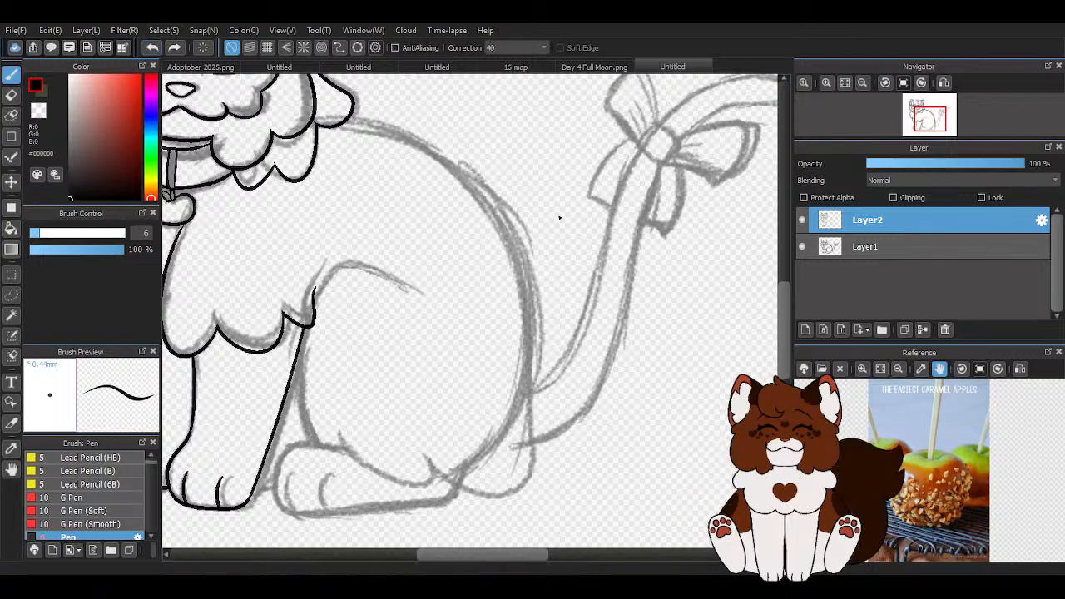
{"action": "left_click_drag", "start_coordinate": [360, 125], "coordinate": [533, 326]}
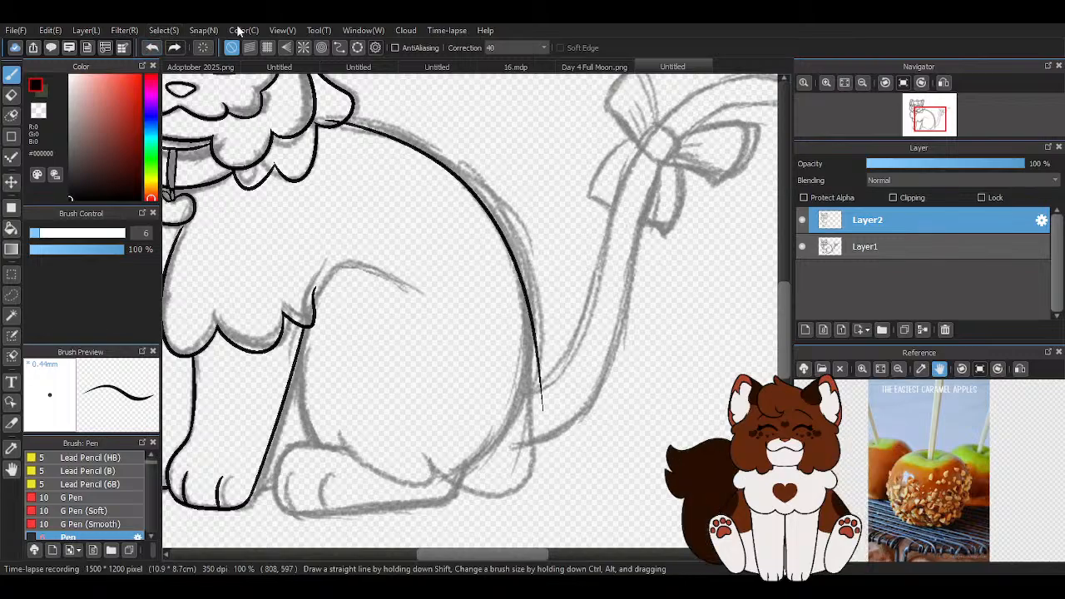
{"action": "left_click", "coordinate": [151, 48]}
Add a new empty layer above Layer2 for the body outline
{"action": "left_click", "coordinate": [805, 330]}
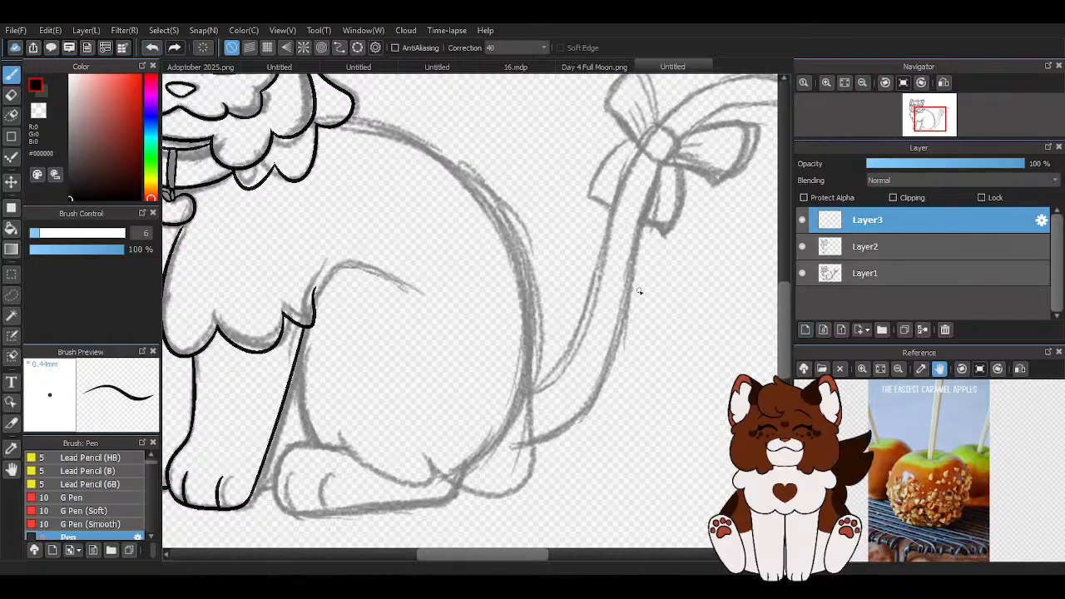
{"action": "scroll", "coordinate": [670, 304], "scroll_direction": "down", "scroll_amount": 1}
{"action": "mouse_move", "coordinate": [411, 161]}
{"action": "left_mouse_down"}
{"action": "mouse_move", "coordinate": [424, 163]}
{"action": "mouse_move", "coordinate": [540, 416]}
{"action": "left_mouse_up"}
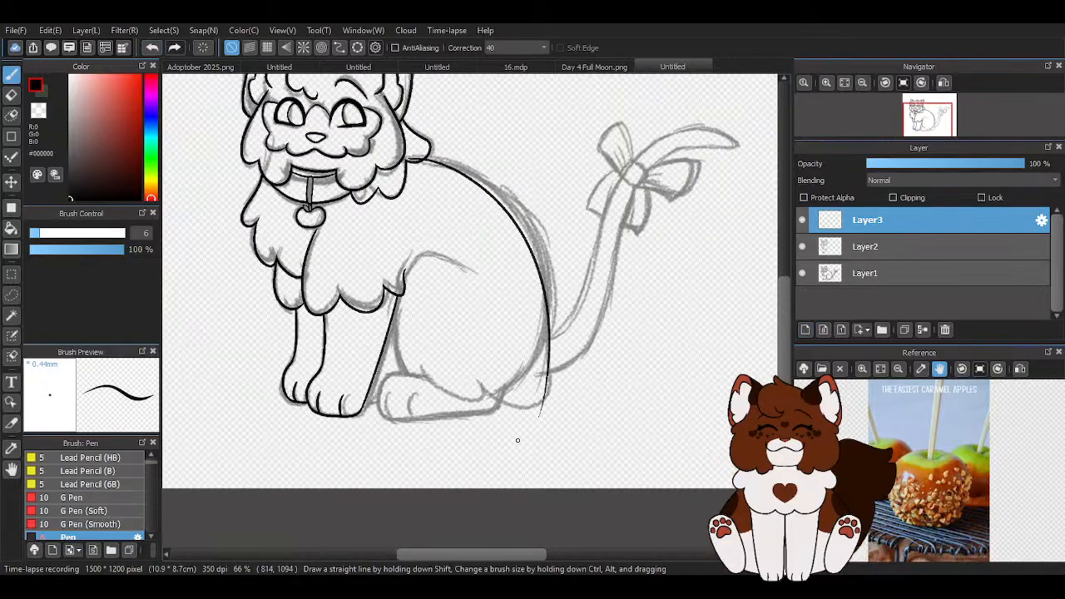
{"action": "left_click", "coordinate": [151, 47]}
{"action": "scroll", "coordinate": [452, 164], "scroll_direction": "up", "scroll_amount": 1}
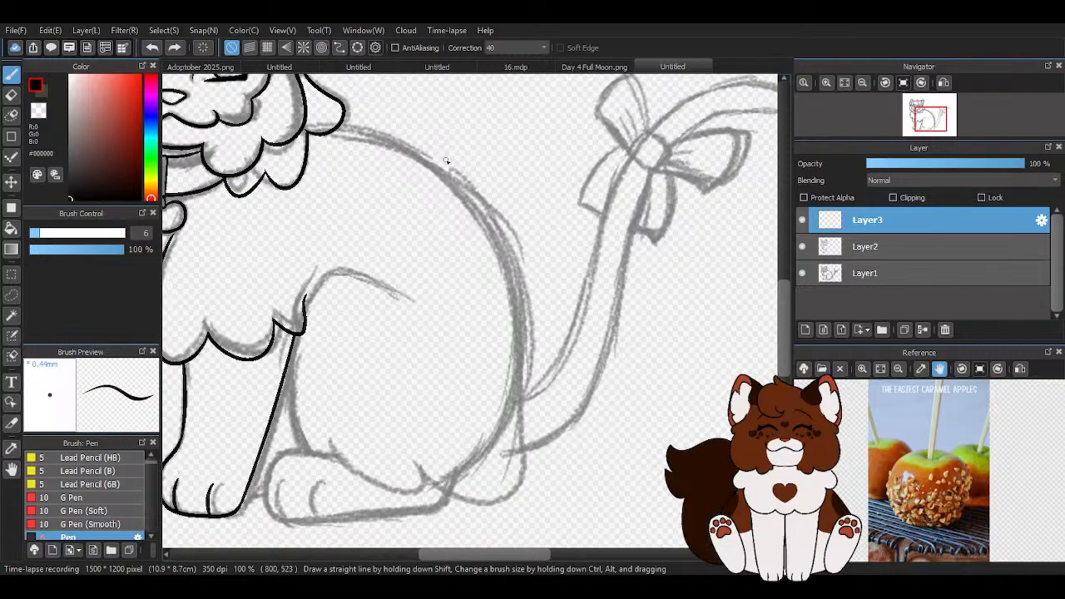
{"action": "mouse_move", "coordinate": [320, 131]}
{"action": "left_mouse_down"}
{"action": "mouse_move", "coordinate": [451, 185]}
{"action": "mouse_move", "coordinate": [529, 441]}
{"action": "left_mouse_up"}
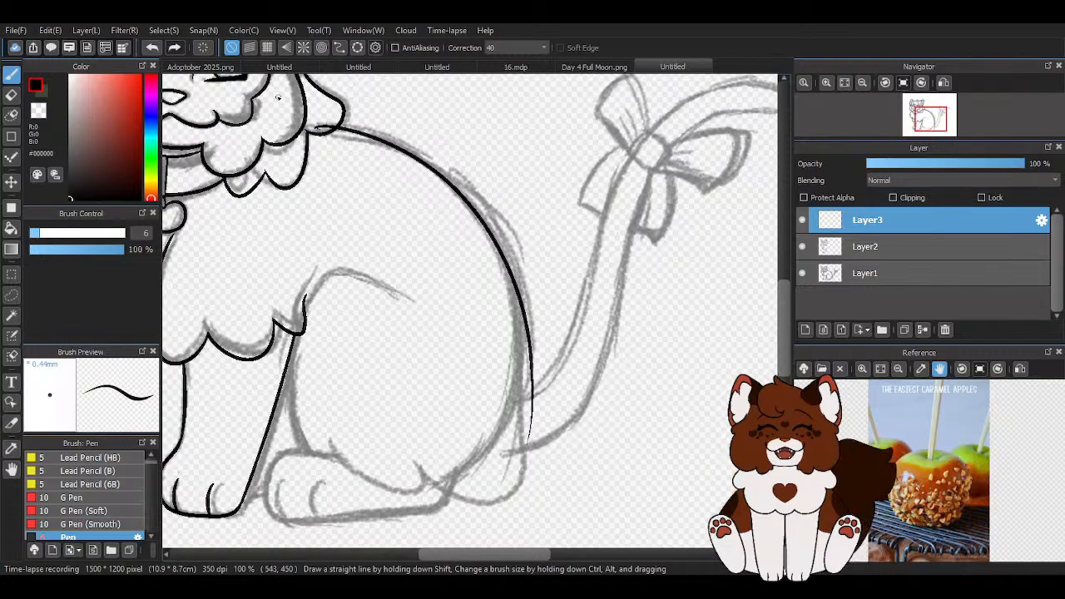
{"action": "left_click", "coordinate": [152, 48]}
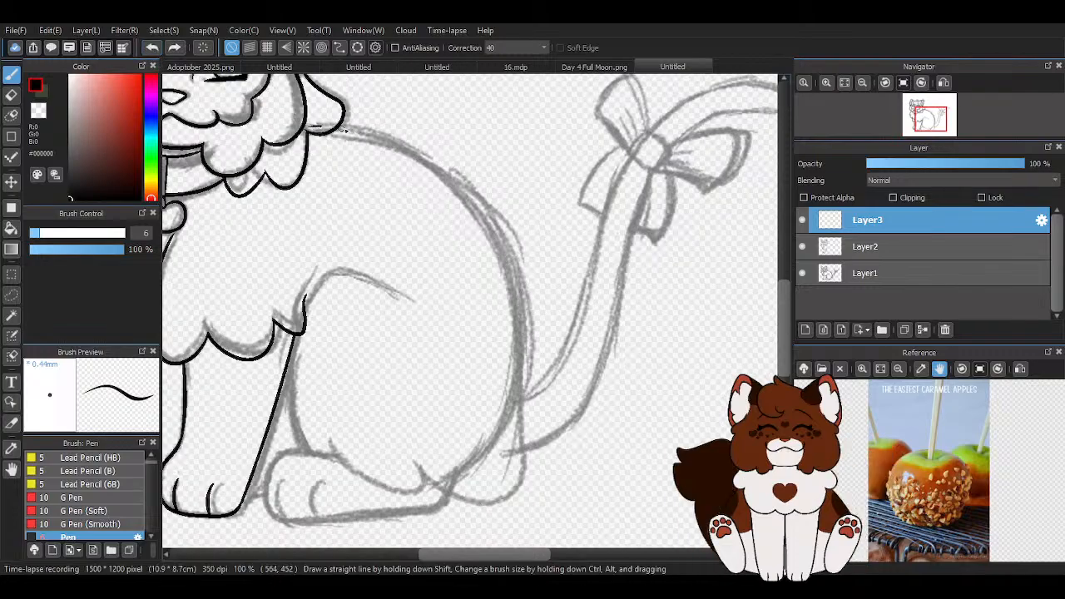
{"action": "left_click_drag", "start_coordinate": [321, 129], "coordinate": [533, 416]}
{"action": "left_click", "coordinate": [150, 47]}
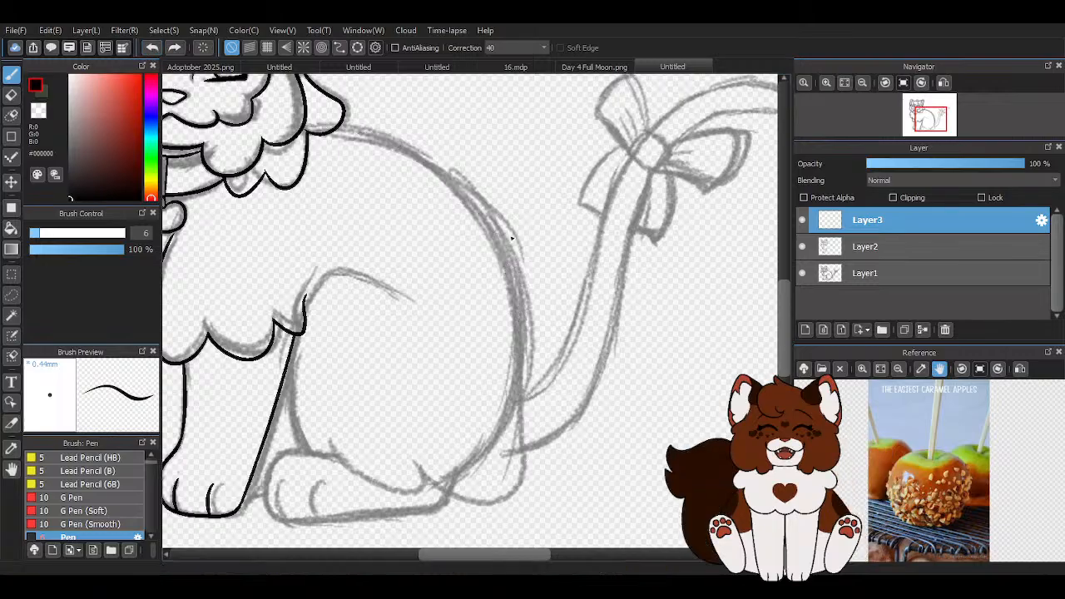
{"action": "left_click_drag", "start_coordinate": [310, 131], "coordinate": [521, 354]}
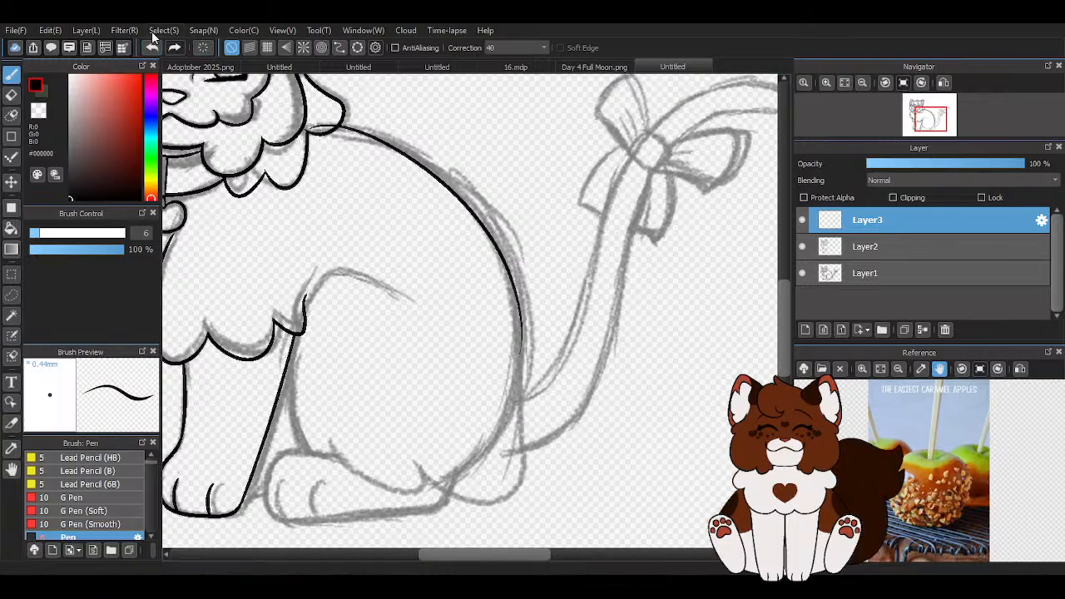
{"action": "left_click", "coordinate": [152, 47]}
Ink one long curve from the neck tuft over the back past the rump and shift it slightly onto the sketch
{"action": "left_click_drag", "start_coordinate": [291, 129], "coordinate": [562, 453]}
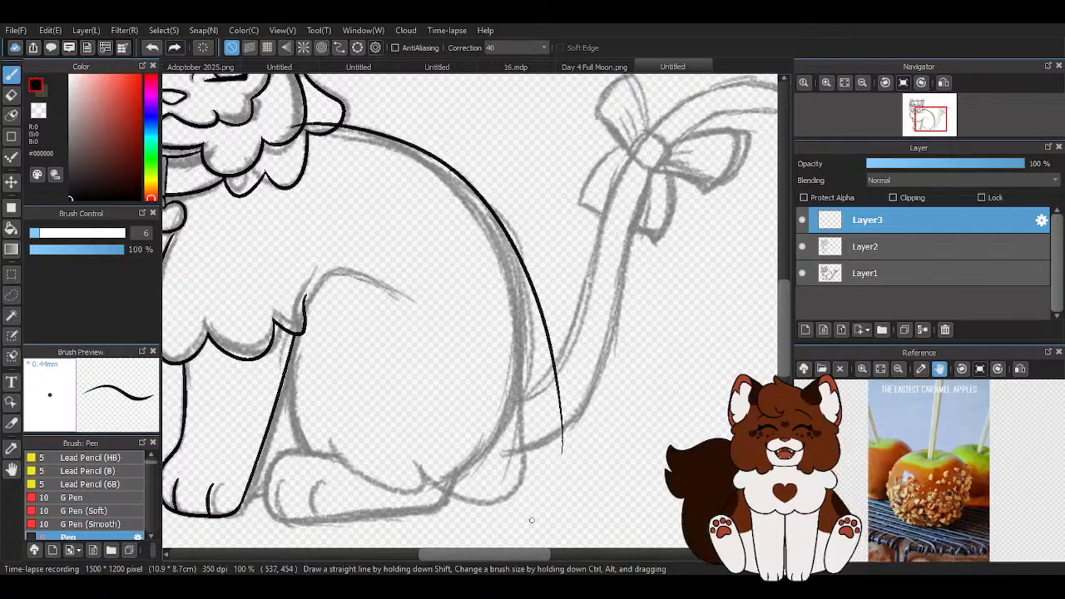
{"action": "left_click", "coordinate": [11, 181]}
{"action": "left_click_drag", "start_coordinate": [376, 165], "coordinate": [374, 169]}
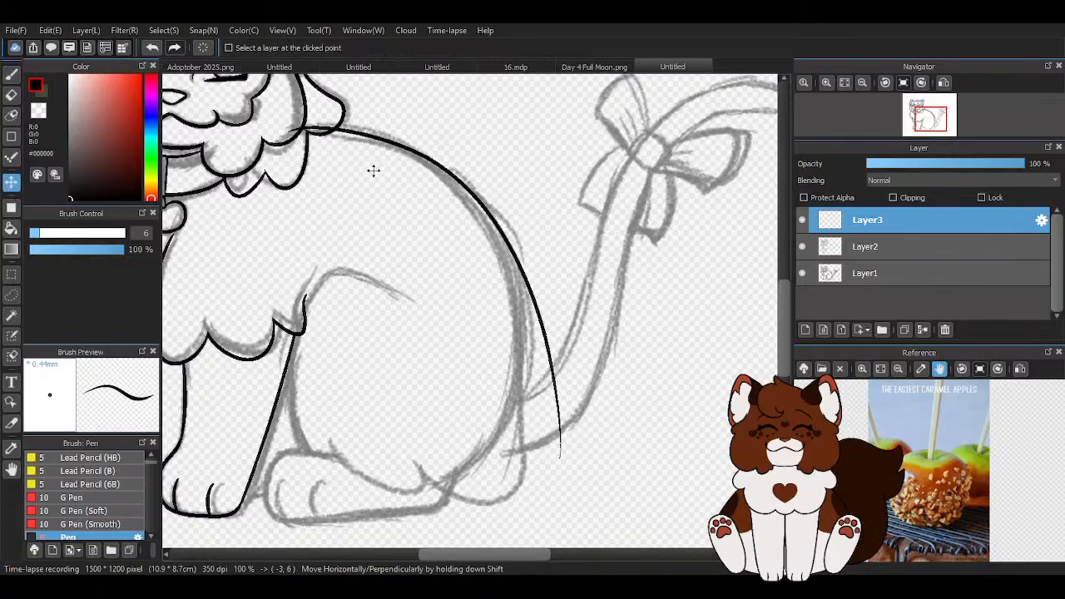
{"action": "left_click", "coordinate": [12, 73]}
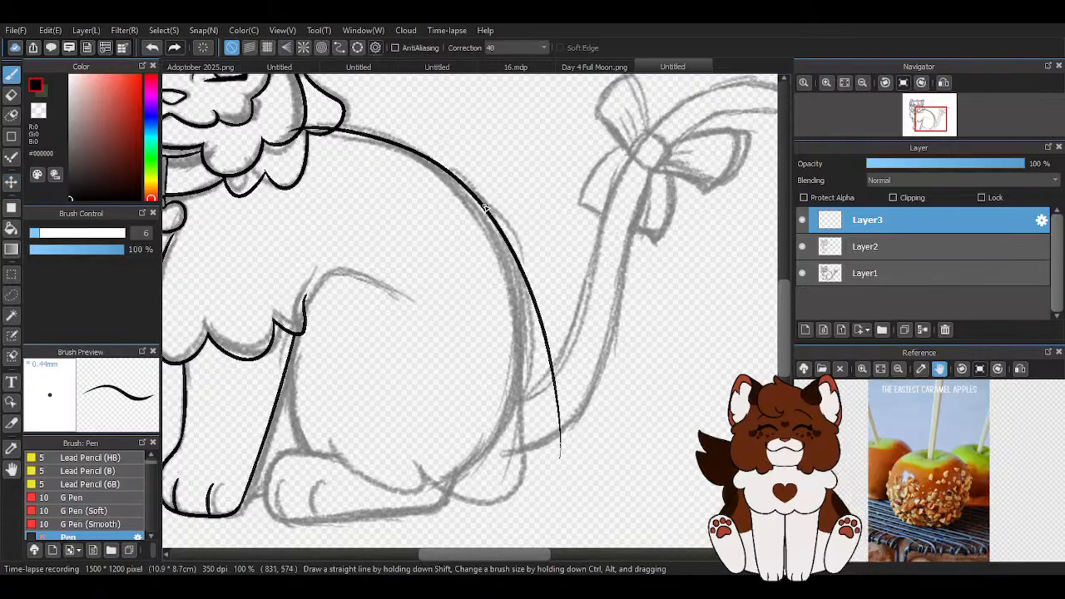
{"action": "left_click_drag", "start_coordinate": [528, 331], "coordinate": [551, 504]}
{"action": "scroll", "coordinate": [503, 335], "scroll_direction": "down", "scroll_amount": 1}
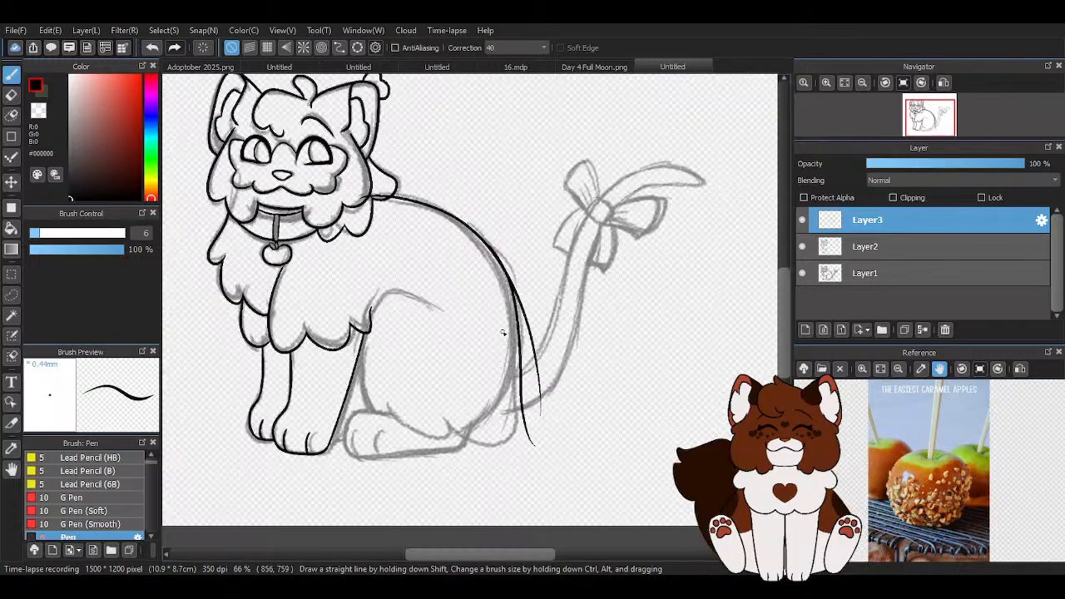
{"action": "scroll", "coordinate": [506, 378], "scroll_direction": "up", "scroll_amount": 2}
{"action": "left_click", "coordinate": [152, 47]}
Ink the rump's rear edge down from the back curve and the rounded haunch bottom that joins it below the tail
{"action": "left_click_drag", "start_coordinate": [492, 125], "coordinate": [536, 486]}
{"action": "scroll", "coordinate": [566, 535], "scroll_direction": "down", "scroll_amount": 3}
{"action": "scroll", "coordinate": [399, 421], "scroll_direction": "up", "scroll_amount": 5}
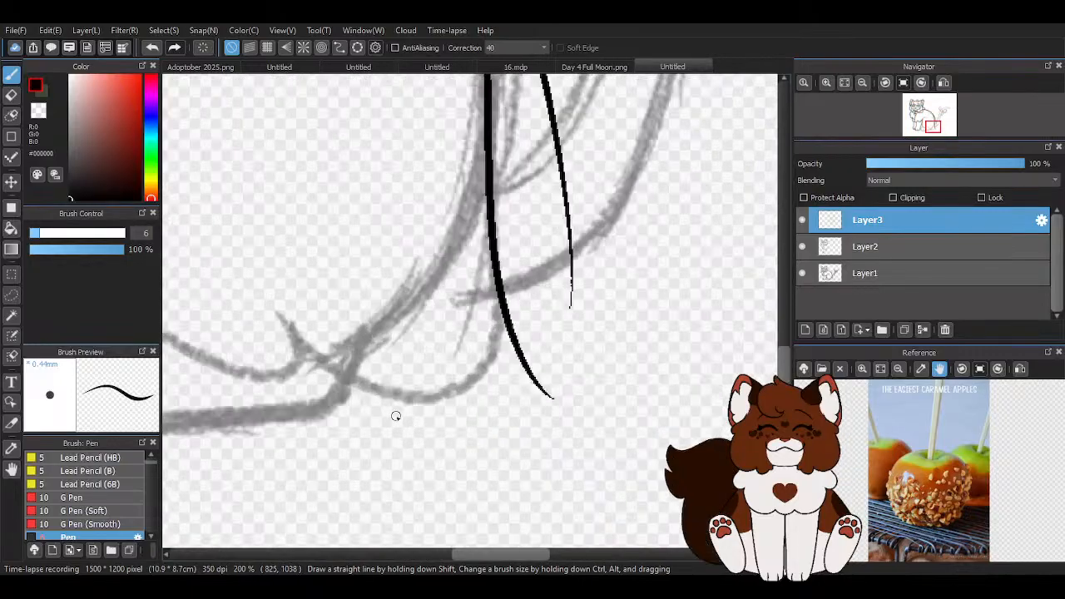
{"action": "mouse_move", "coordinate": [293, 311]}
{"action": "left_mouse_down"}
{"action": "mouse_move", "coordinate": [373, 401]}
{"action": "mouse_move", "coordinate": [499, 293]}
{"action": "left_mouse_up"}
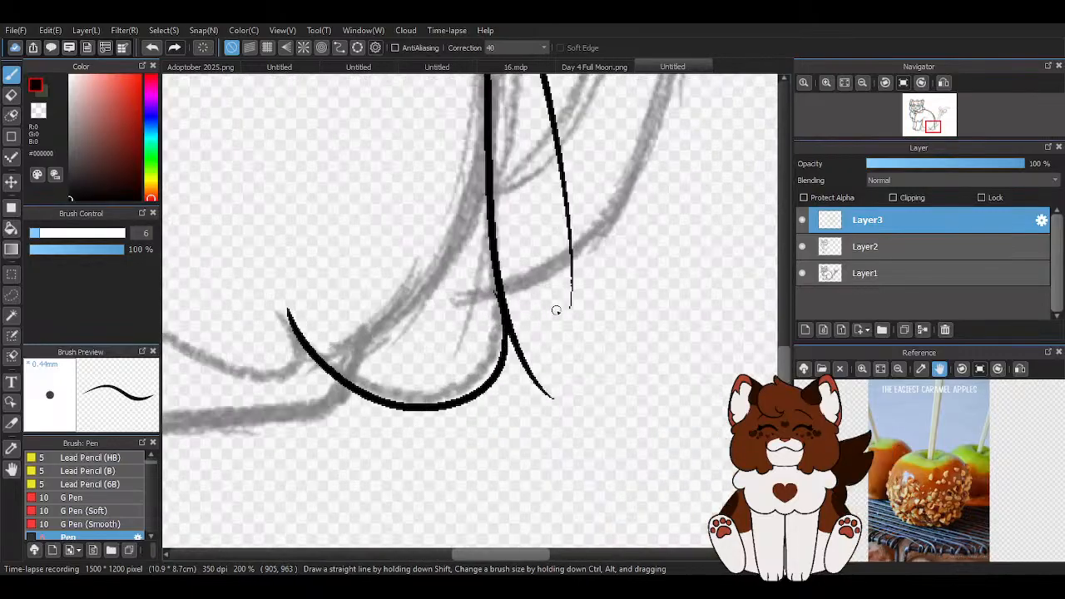
{"action": "left_click", "coordinate": [148, 47]}
{"action": "scroll", "coordinate": [274, 287], "scroll_direction": "up", "scroll_amount": 2}
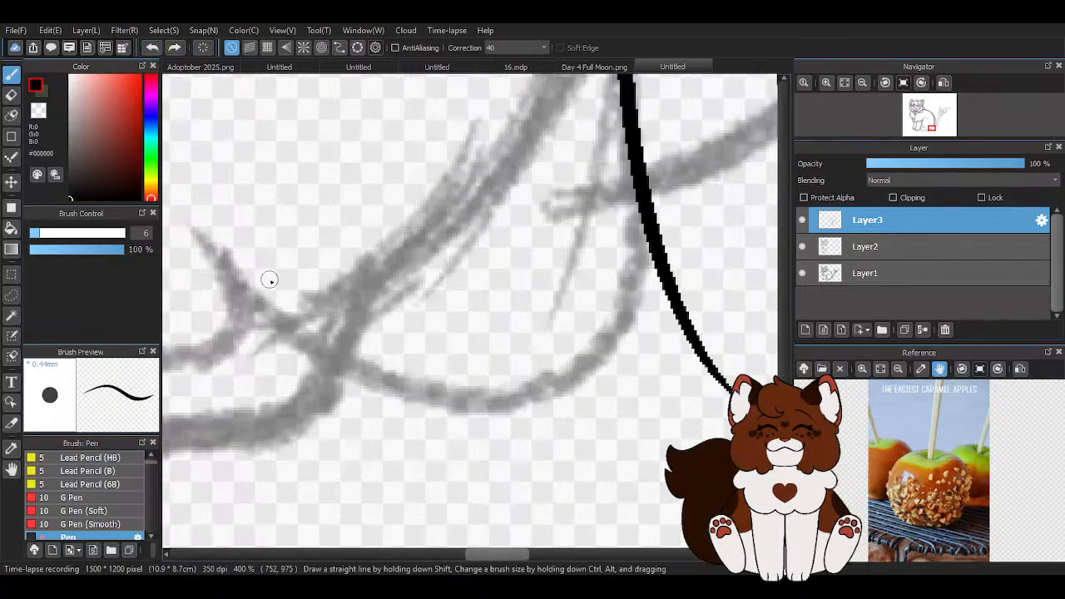
{"action": "mouse_move", "coordinate": [215, 223]}
{"action": "left_mouse_down"}
{"action": "mouse_move", "coordinate": [303, 346]}
{"action": "mouse_move", "coordinate": [537, 404]}
{"action": "mouse_move", "coordinate": [637, 162]}
{"action": "left_mouse_up"}
{"action": "scroll", "coordinate": [638, 167], "scroll_direction": "down", "scroll_amount": 3}
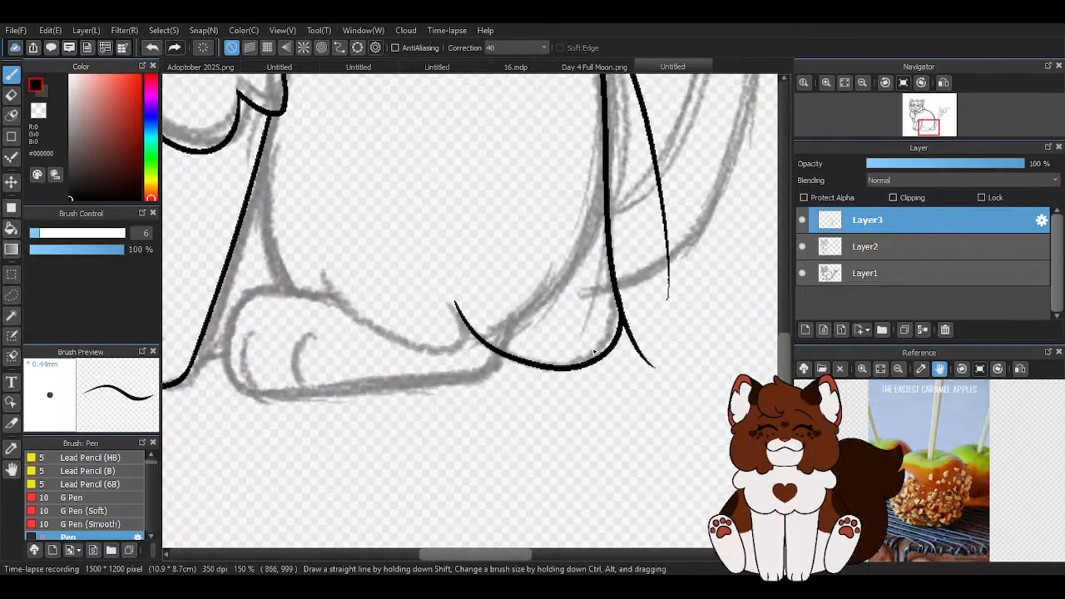
Erase the end of the rump's rear edge sticking out below the rounded haunch bottom
{"action": "scroll", "coordinate": [690, 346], "scroll_direction": "up", "scroll_amount": 5}
{"action": "mouse_move", "coordinate": [577, 283]}
{"action": "left_mouse_down"}
{"action": "mouse_move", "coordinate": [578, 255]}
{"action": "mouse_move", "coordinate": [585, 380]}
{"action": "mouse_move", "coordinate": [646, 493]}
{"action": "left_mouse_up"}
{"action": "scroll", "coordinate": [520, 337], "scroll_direction": "down", "scroll_amount": 4}
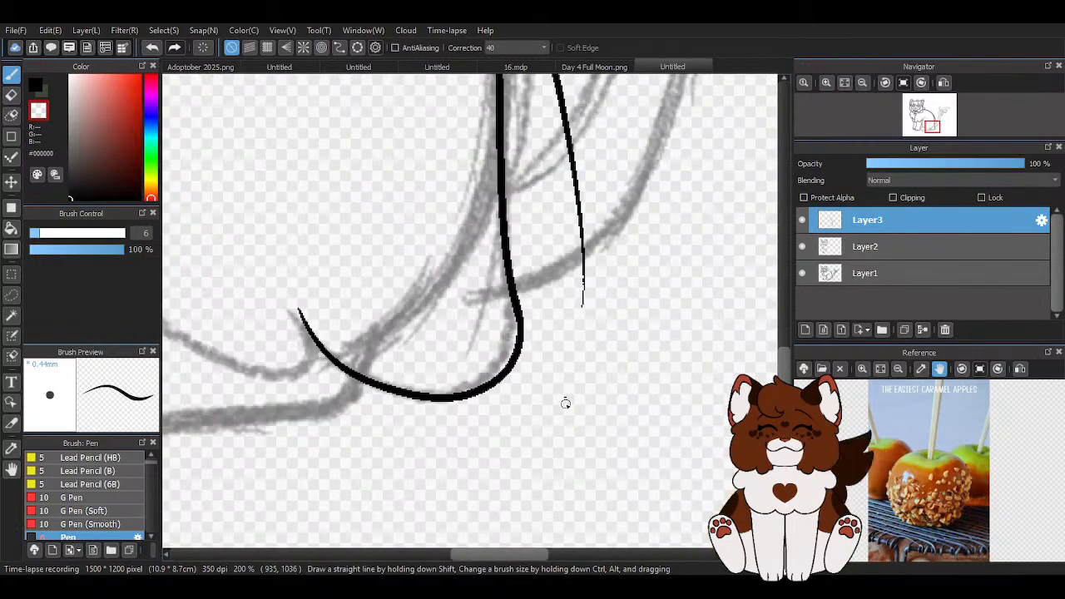
Erase the back curve's surplus end outside the rump and smooth the join between the two lines in black
{"action": "scroll", "coordinate": [558, 403], "scroll_direction": "down", "scroll_amount": 2}
{"action": "left_click_drag", "start_coordinate": [573, 156], "coordinate": [580, 379]}
{"action": "scroll", "coordinate": [556, 197], "scroll_direction": "up", "scroll_amount": 2}
{"action": "scroll", "coordinate": [547, 355], "scroll_direction": "down", "scroll_amount": 1}
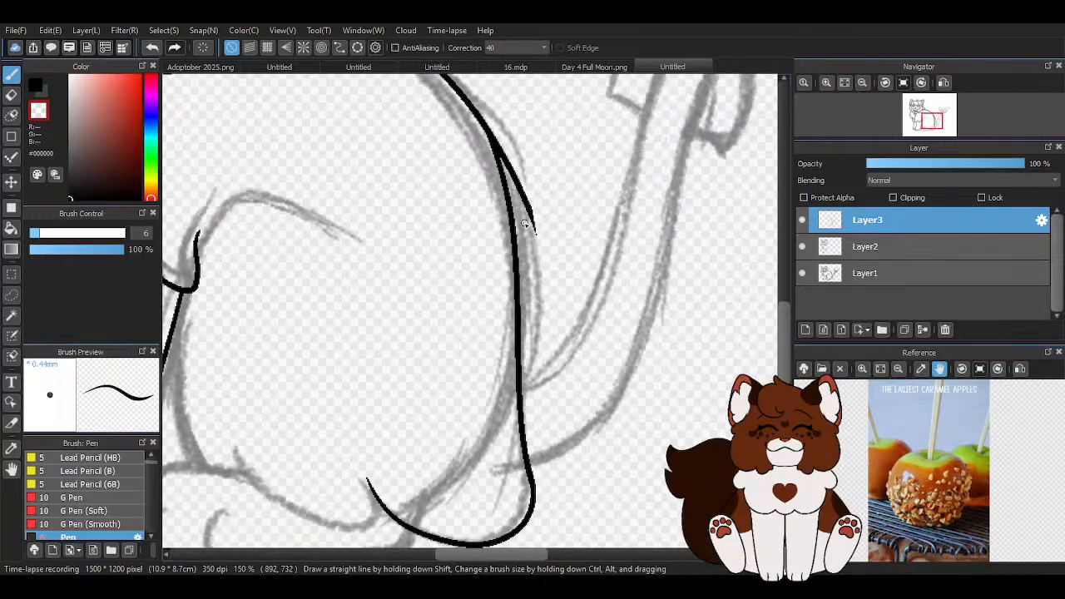
{"action": "scroll", "coordinate": [502, 128], "scroll_direction": "up", "scroll_amount": 3}
{"action": "mouse_move", "coordinate": [522, 234]}
{"action": "left_mouse_down"}
{"action": "mouse_move", "coordinate": [528, 244]}
{"action": "mouse_move", "coordinate": [508, 187]}
{"action": "left_mouse_up"}
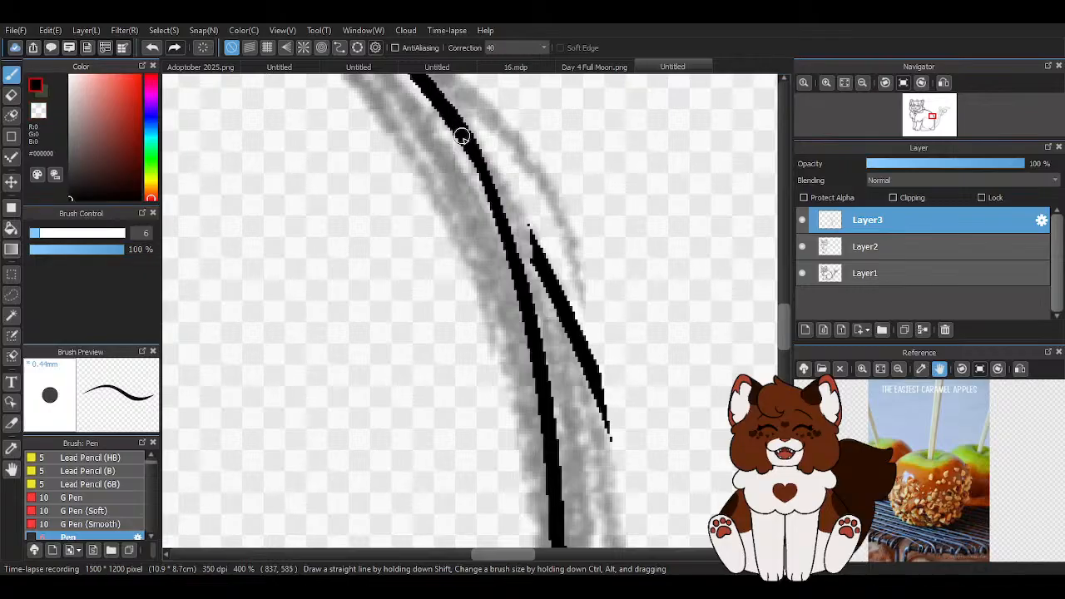
{"action": "left_click_drag", "start_coordinate": [465, 154], "coordinate": [496, 235]}
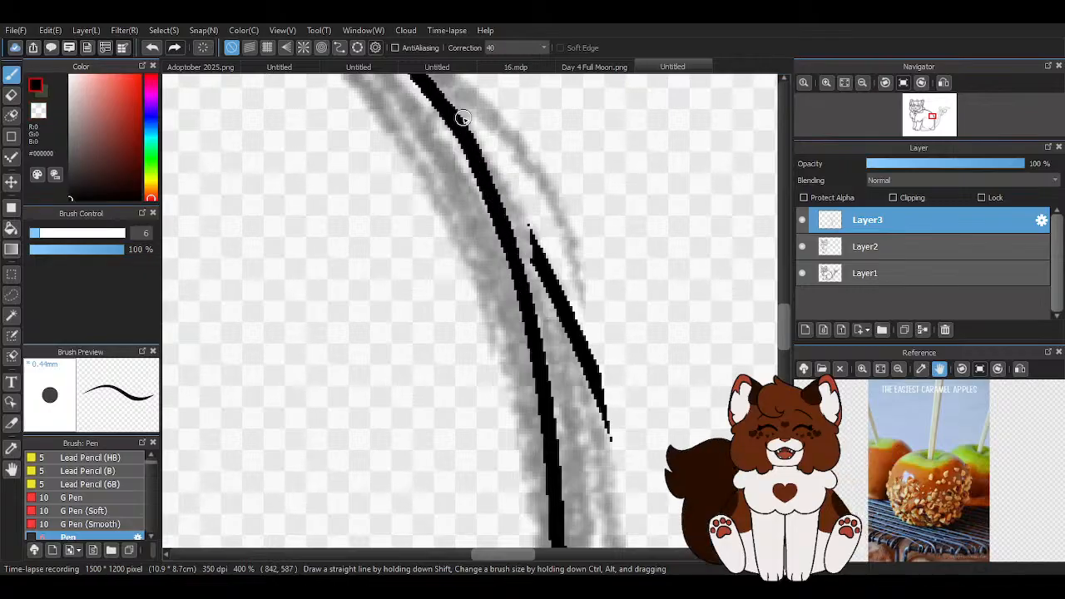
{"action": "key", "text": "z"}
{"action": "left_click_drag", "start_coordinate": [535, 216], "coordinate": [587, 380]}
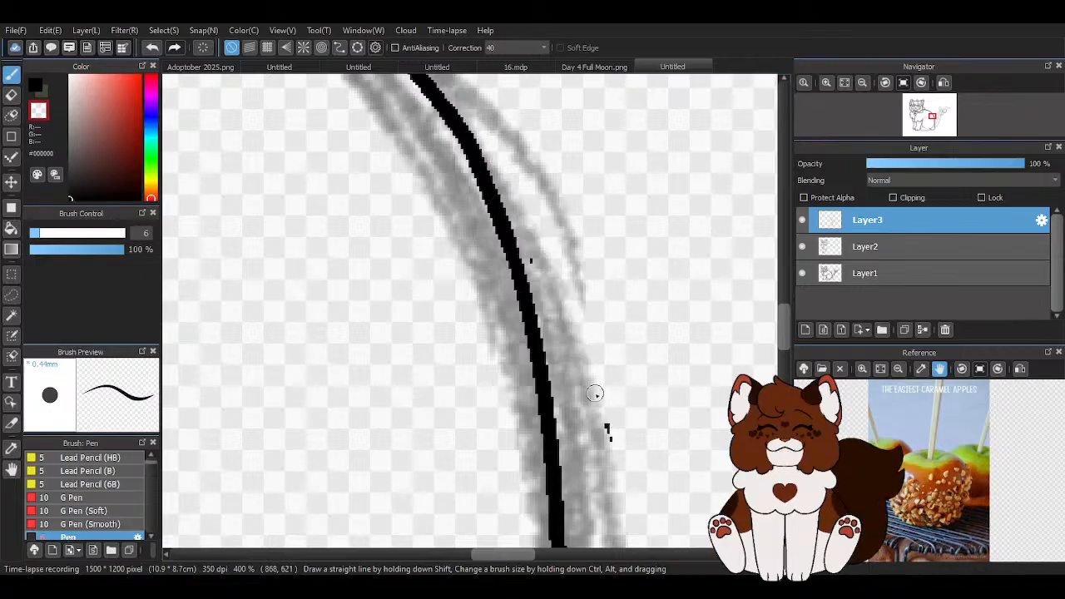
{"action": "scroll", "coordinate": [624, 477], "scroll_direction": "down", "scroll_amount": 6}
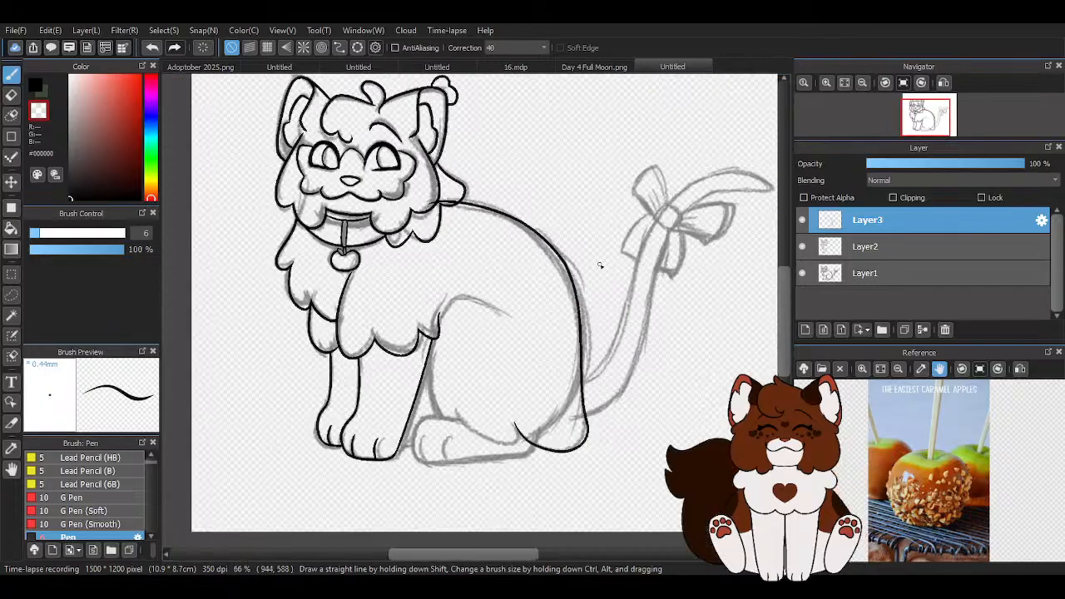
Erase the start of the back curve where it overlaps the neck fur tuft
{"action": "scroll", "coordinate": [456, 229], "scroll_direction": "up", "scroll_amount": 6}
{"action": "mouse_move", "coordinate": [401, 259]}
{"action": "left_mouse_down"}
{"action": "mouse_move", "coordinate": [486, 243]}
{"action": "mouse_move", "coordinate": [547, 256]}
{"action": "mouse_move", "coordinate": [590, 243]}
{"action": "mouse_move", "coordinate": [567, 266]}
{"action": "mouse_move", "coordinate": [606, 240]}
{"action": "left_mouse_up"}
{"action": "key", "text": "z"}
Ink the haunch's front edge below the chest fur and its scalloped lower outline above the hind paw
{"action": "scroll", "coordinate": [601, 248], "scroll_direction": "down", "scroll_amount": 6}
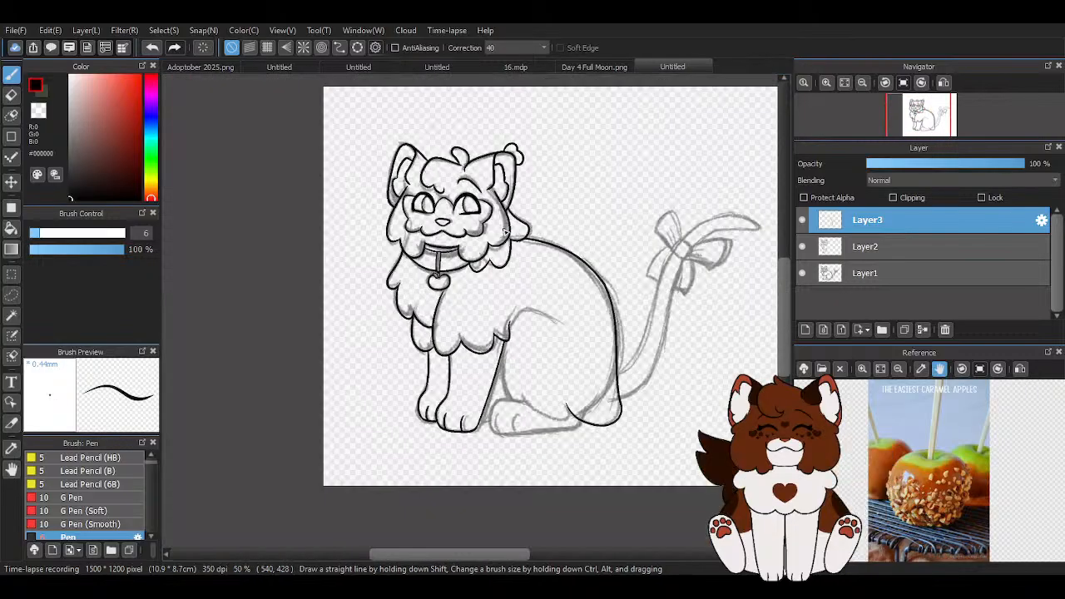
{"action": "scroll", "coordinate": [503, 231], "scroll_direction": "up", "scroll_amount": 4}
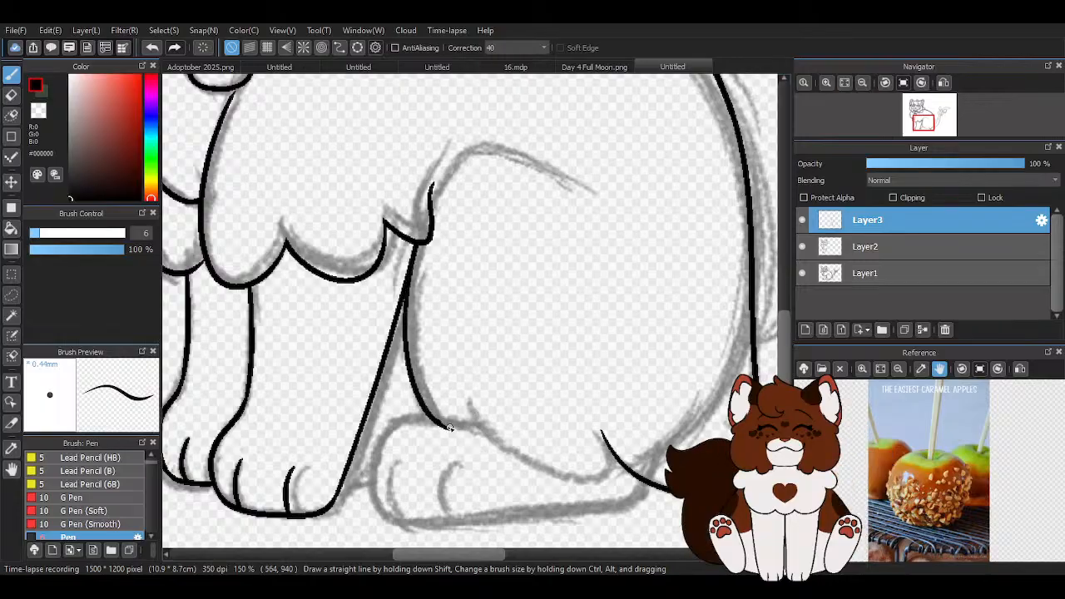
{"action": "left_click_drag", "start_coordinate": [473, 416], "coordinate": [611, 428]}
{"action": "scroll", "coordinate": [491, 348], "scroll_direction": "down", "scroll_amount": 3}
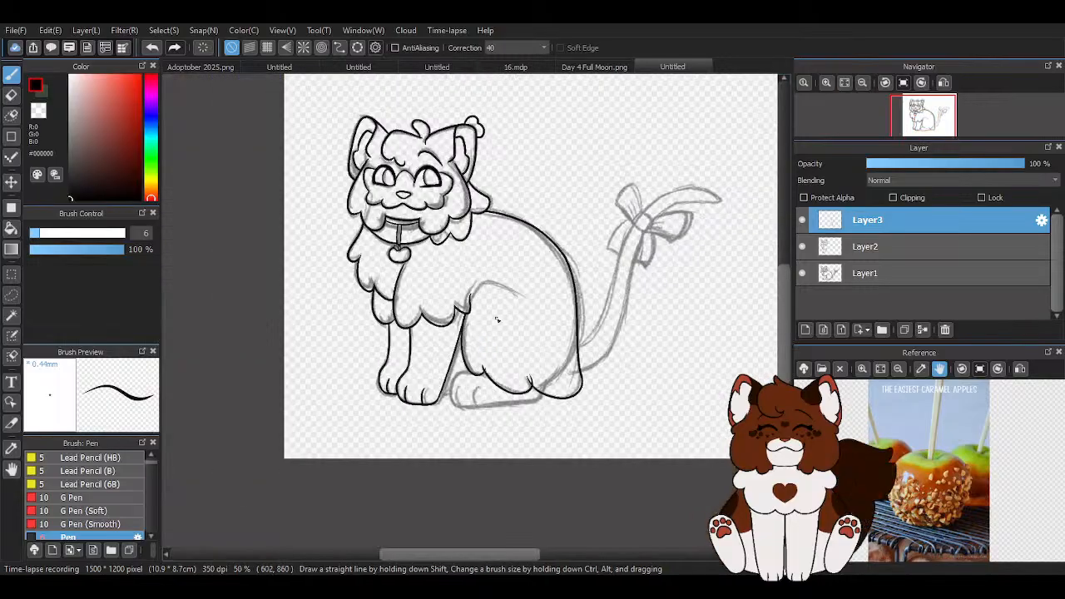
Hide the Layer1 sketch to check the line art on its own and show it again
{"action": "left_click", "coordinate": [804, 274]}
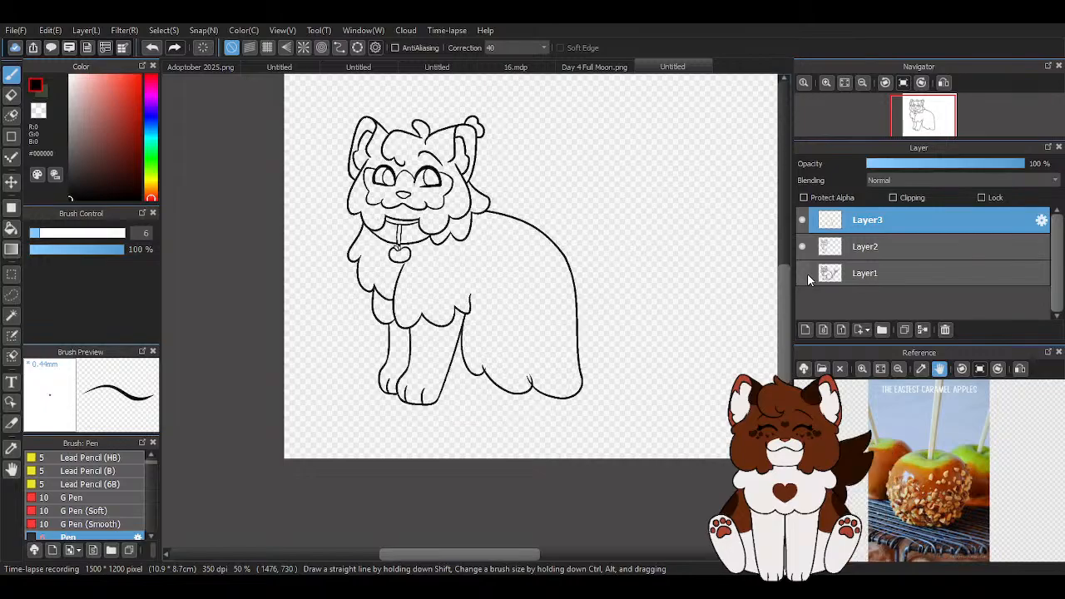
{"action": "left_click", "coordinate": [804, 274]}
Erase the crossing line ends above the two points of the haunch's scalloped lower outline
{"action": "scroll", "coordinate": [527, 418], "scroll_direction": "up", "scroll_amount": 4}
{"action": "key", "text": "z"}
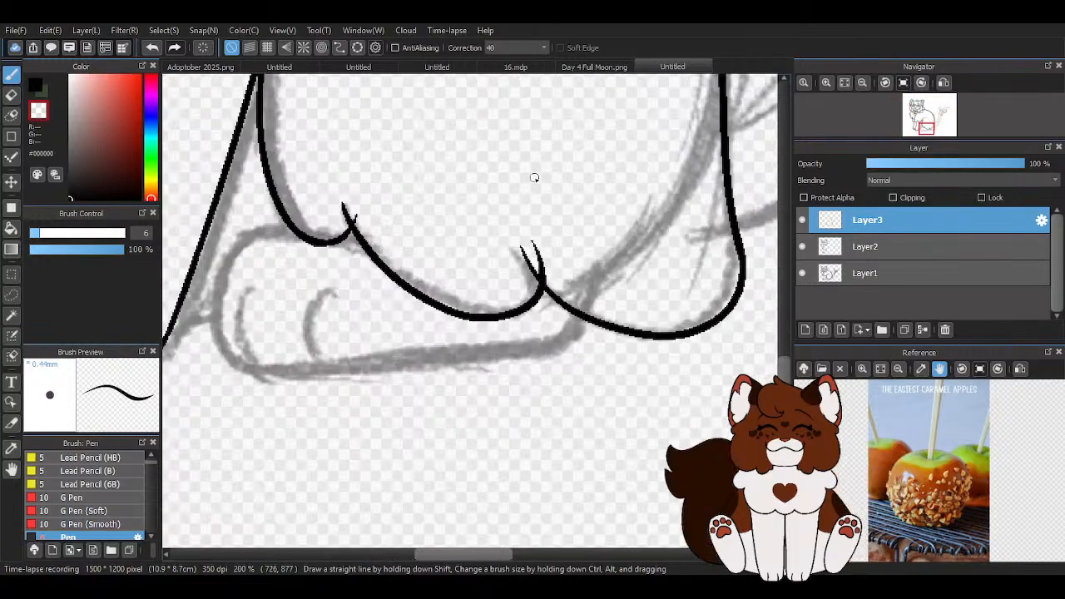
{"action": "scroll", "coordinate": [566, 287], "scroll_direction": "up", "scroll_amount": 4}
{"action": "left_click_drag", "start_coordinate": [434, 179], "coordinate": [471, 259]}
{"action": "mouse_move", "coordinate": [427, 187]}
{"action": "left_mouse_down"}
{"action": "mouse_move", "coordinate": [475, 270]}
{"action": "mouse_move", "coordinate": [429, 187]}
{"action": "mouse_move", "coordinate": [410, 257]}
{"action": "left_mouse_up"}
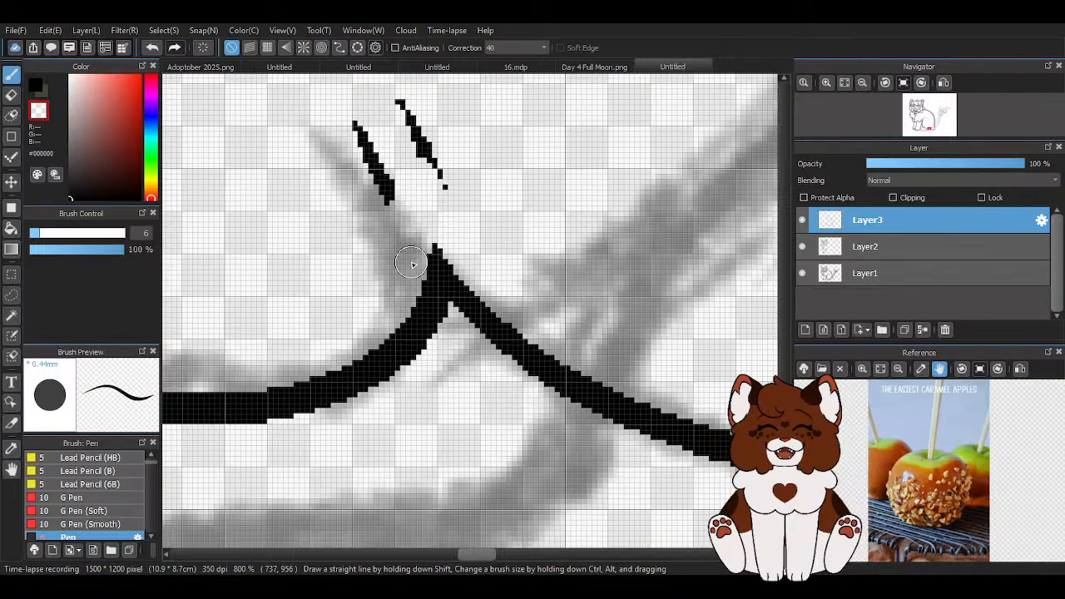
{"action": "mouse_move", "coordinate": [393, 203]}
{"action": "left_mouse_down"}
{"action": "mouse_move", "coordinate": [380, 133]}
{"action": "mouse_move", "coordinate": [414, 136]}
{"action": "left_mouse_up"}
{"action": "scroll", "coordinate": [595, 364], "scroll_direction": "down", "scroll_amount": 5}
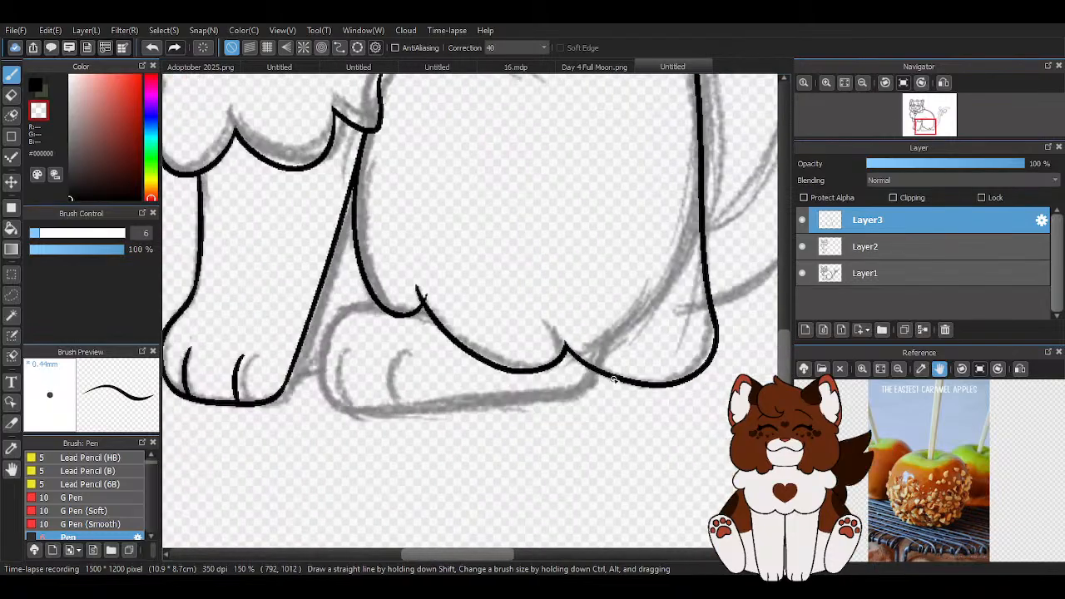
{"action": "scroll", "coordinate": [437, 311], "scroll_direction": "up", "scroll_amount": 4}
{"action": "left_click_drag", "start_coordinate": [468, 305], "coordinate": [500, 281]}
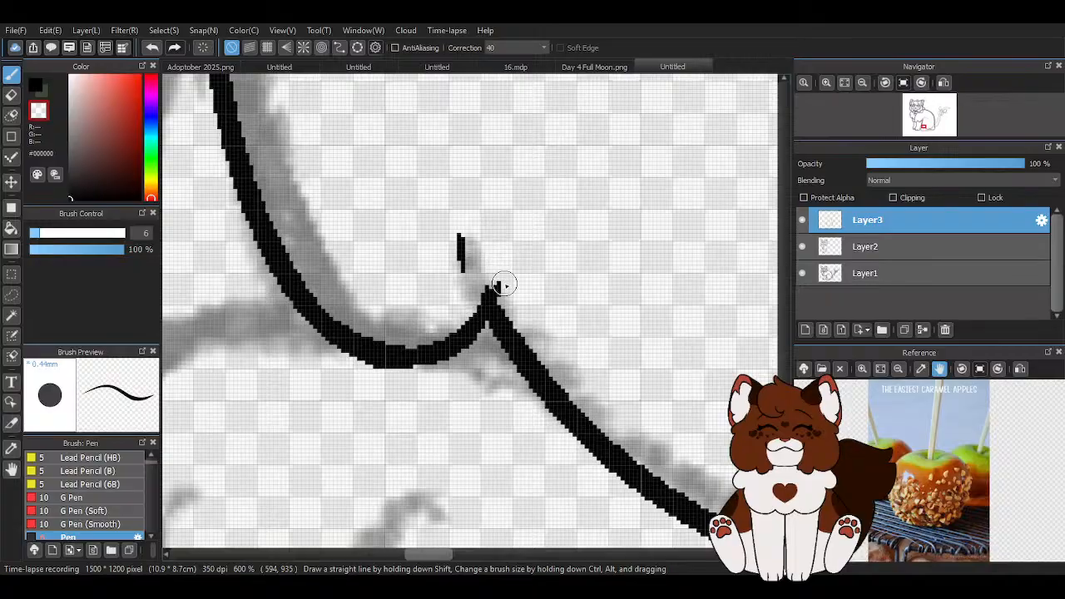
{"action": "key", "text": "x"}
{"action": "scroll", "coordinate": [476, 329], "scroll_direction": "down", "scroll_amount": 4}
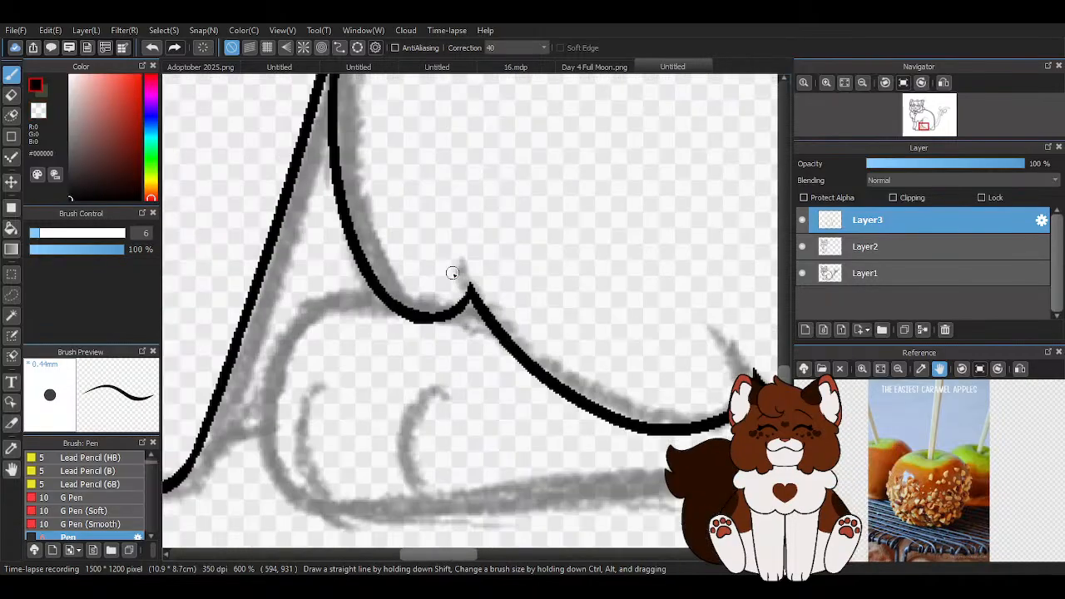
Try to ink the hind paw's rounded front and its sole up to the haunch outline, and undo both strokes
{"action": "scroll", "coordinate": [451, 274], "scroll_direction": "up", "scroll_amount": 2}
{"action": "mouse_move", "coordinate": [412, 268]}
{"action": "left_mouse_down"}
{"action": "mouse_move", "coordinate": [357, 273]}
{"action": "mouse_move", "coordinate": [302, 330]}
{"action": "mouse_move", "coordinate": [309, 550]}
{"action": "left_mouse_up"}
{"action": "scroll", "coordinate": [310, 533], "scroll_direction": "down", "scroll_amount": 4}
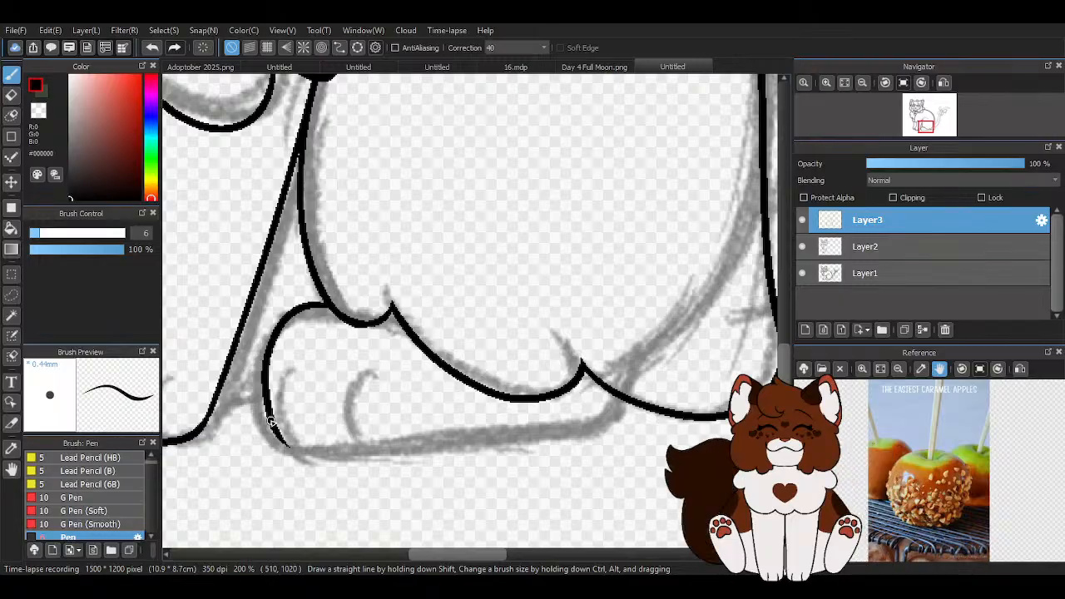
{"action": "left_click_drag", "start_coordinate": [310, 451], "coordinate": [480, 448]}
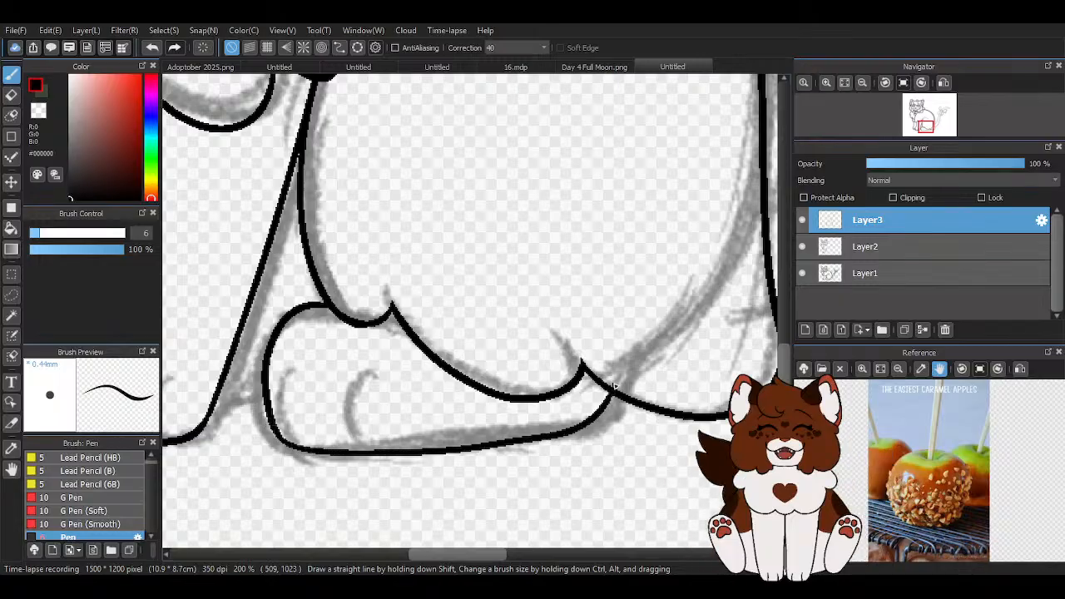
{"action": "scroll", "coordinate": [416, 339], "scroll_direction": "down", "scroll_amount": 1}
{"action": "left_click", "coordinate": [151, 47]}
{"action": "left_click", "coordinate": [151, 47]}
Try to ink the whole hind paw outline in one continuous stroke under the haunch, and undo it
{"action": "scroll", "coordinate": [416, 349], "scroll_direction": "up", "scroll_amount": 1}
{"action": "mouse_move", "coordinate": [335, 297]}
{"action": "left_mouse_down"}
{"action": "mouse_move", "coordinate": [308, 432]}
{"action": "mouse_move", "coordinate": [296, 404]}
{"action": "mouse_move", "coordinate": [267, 412]}
{"action": "mouse_move", "coordinate": [277, 426]}
{"action": "mouse_move", "coordinate": [330, 442]}
{"action": "mouse_move", "coordinate": [443, 440]}
{"action": "mouse_move", "coordinate": [573, 426]}
{"action": "mouse_move", "coordinate": [628, 393]}
{"action": "left_mouse_up"}
{"action": "scroll", "coordinate": [346, 358], "scroll_direction": "down", "scroll_amount": 1}
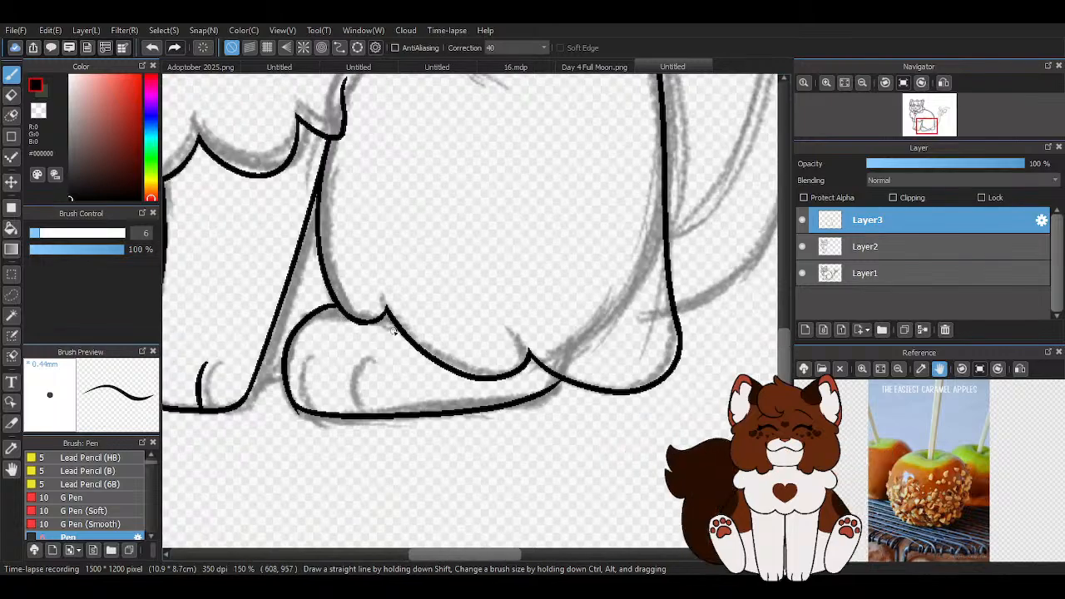
{"action": "scroll", "coordinate": [487, 416], "scroll_direction": "up", "scroll_amount": 1}
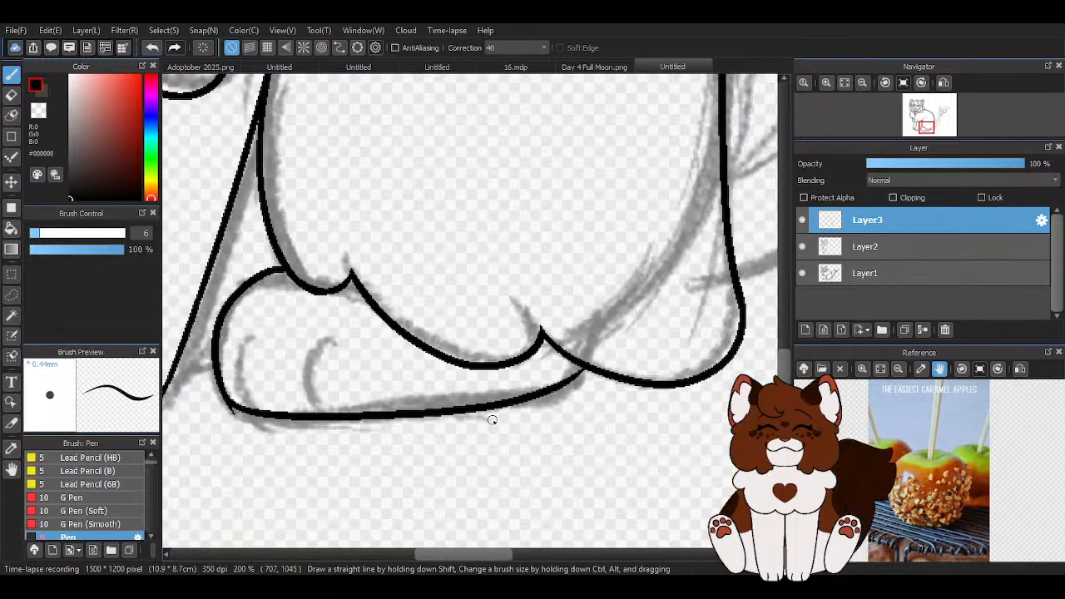
{"action": "scroll", "coordinate": [494, 422], "scroll_direction": "up", "scroll_amount": 2}
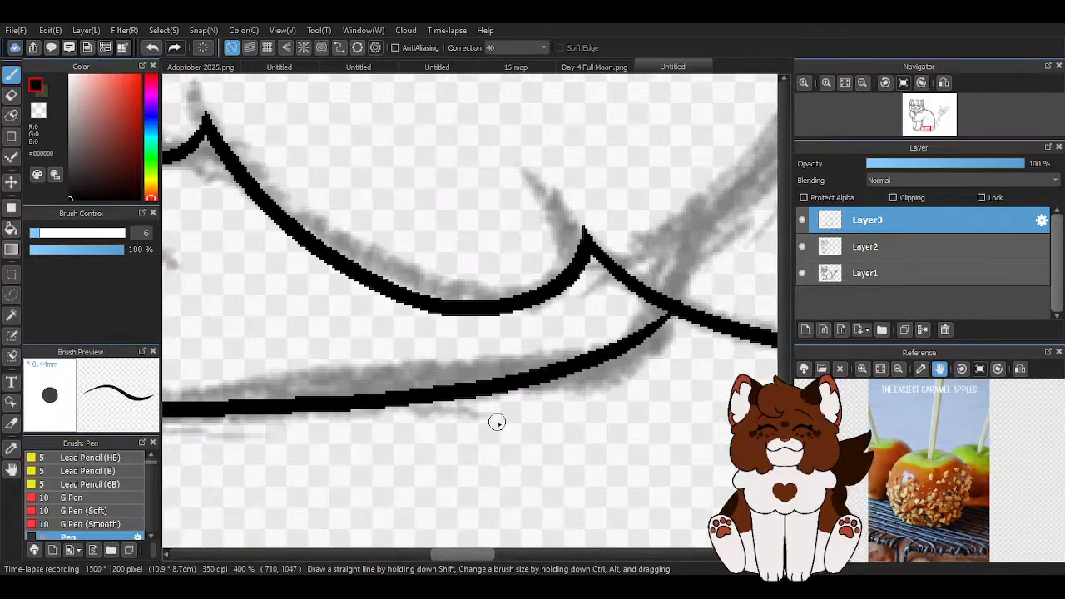
{"action": "scroll", "coordinate": [516, 394], "scroll_direction": "down", "scroll_amount": 2}
{"action": "left_click", "coordinate": [152, 47]}
{"action": "left_click", "coordinate": [153, 48]}
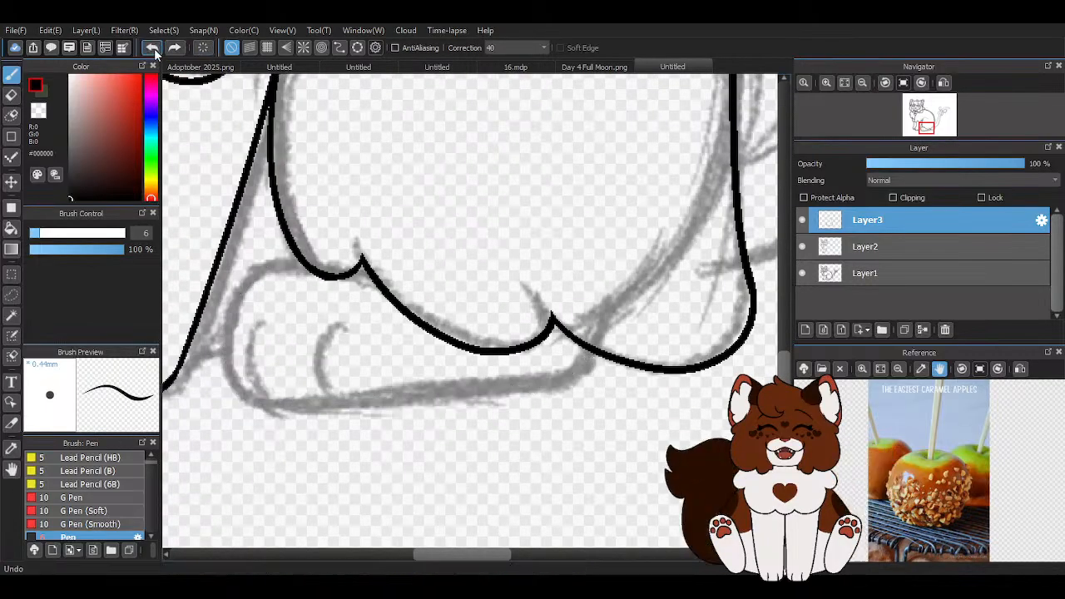
Try a hind paw outline closer to the sketched heel with two toe lines inside, and undo these strokes
{"action": "mouse_move", "coordinate": [261, 268]}
{"action": "left_mouse_down"}
{"action": "mouse_move", "coordinate": [232, 381]}
{"action": "mouse_move", "coordinate": [284, 403]}
{"action": "mouse_move", "coordinate": [285, 392]}
{"action": "mouse_move", "coordinate": [269, 406]}
{"action": "mouse_move", "coordinate": [544, 387]}
{"action": "mouse_move", "coordinate": [584, 350]}
{"action": "left_mouse_up"}
{"action": "scroll", "coordinate": [613, 367], "scroll_direction": "up", "scroll_amount": 1}
{"action": "scroll", "coordinate": [608, 361], "scroll_direction": "up", "scroll_amount": 2}
{"action": "scroll", "coordinate": [566, 319], "scroll_direction": "down", "scroll_amount": 3}
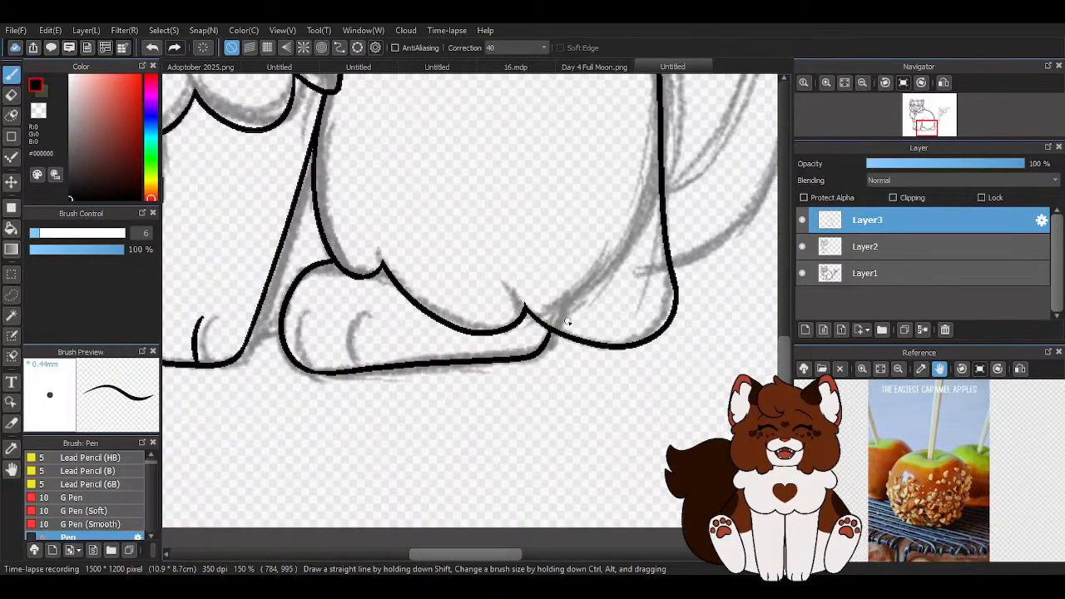
{"action": "scroll", "coordinate": [274, 380], "scroll_direction": "up", "scroll_amount": 2}
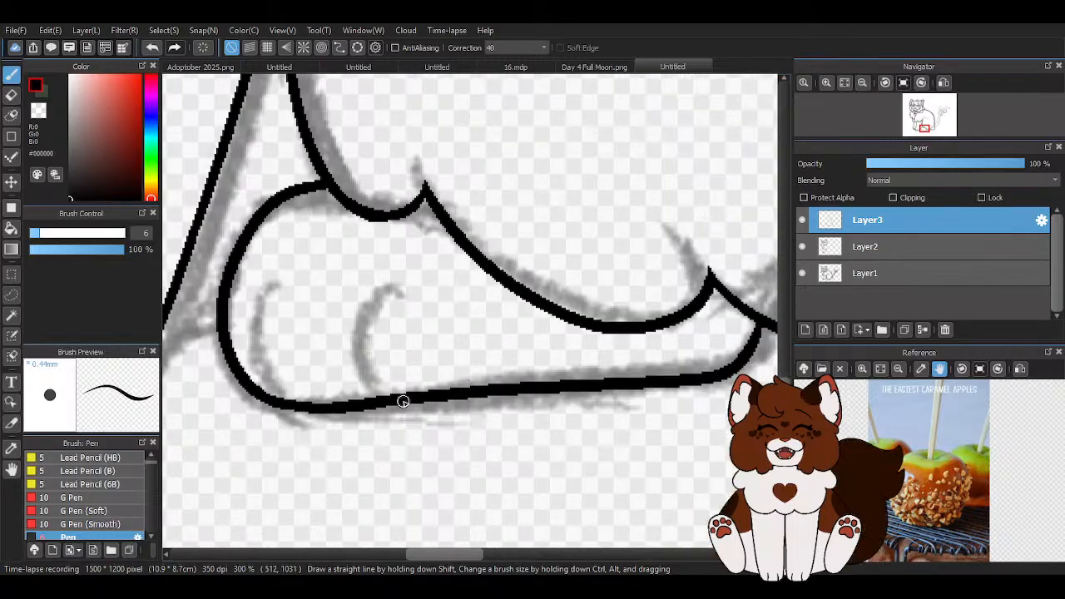
{"action": "left_click_drag", "start_coordinate": [387, 298], "coordinate": [370, 359]}
{"action": "mouse_move", "coordinate": [273, 291]}
{"action": "left_mouse_down"}
{"action": "mouse_move", "coordinate": [254, 366]}
{"action": "mouse_move", "coordinate": [265, 397]}
{"action": "left_mouse_up"}
{"action": "scroll", "coordinate": [302, 345], "scroll_direction": "down", "scroll_amount": 3}
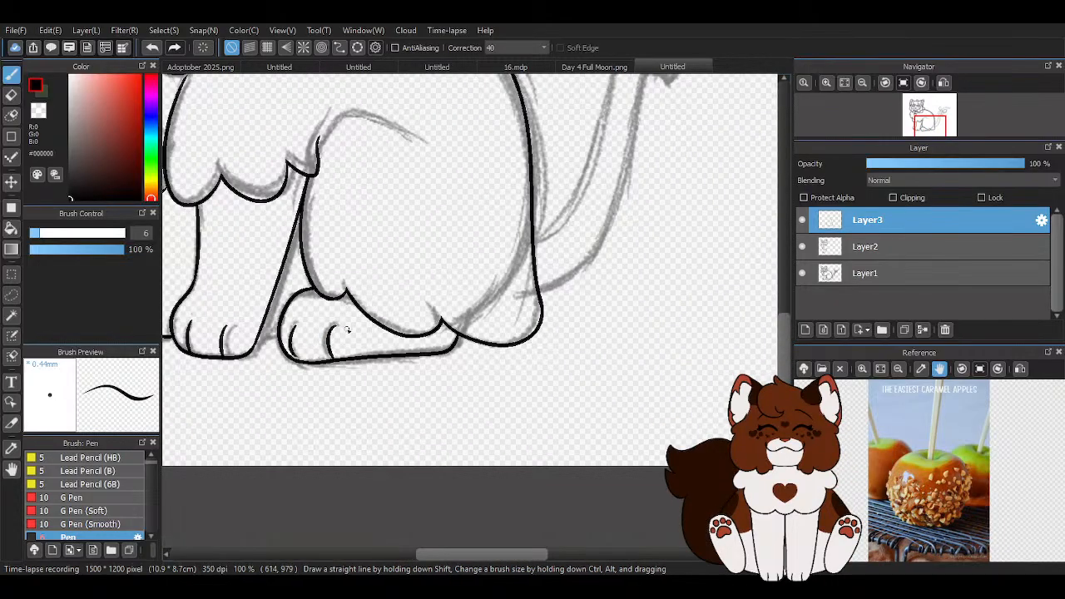
{"action": "left_click", "coordinate": [151, 48]}
{"action": "left_click", "coordinate": [151, 48]}
{"action": "left_click", "coordinate": [152, 48]}
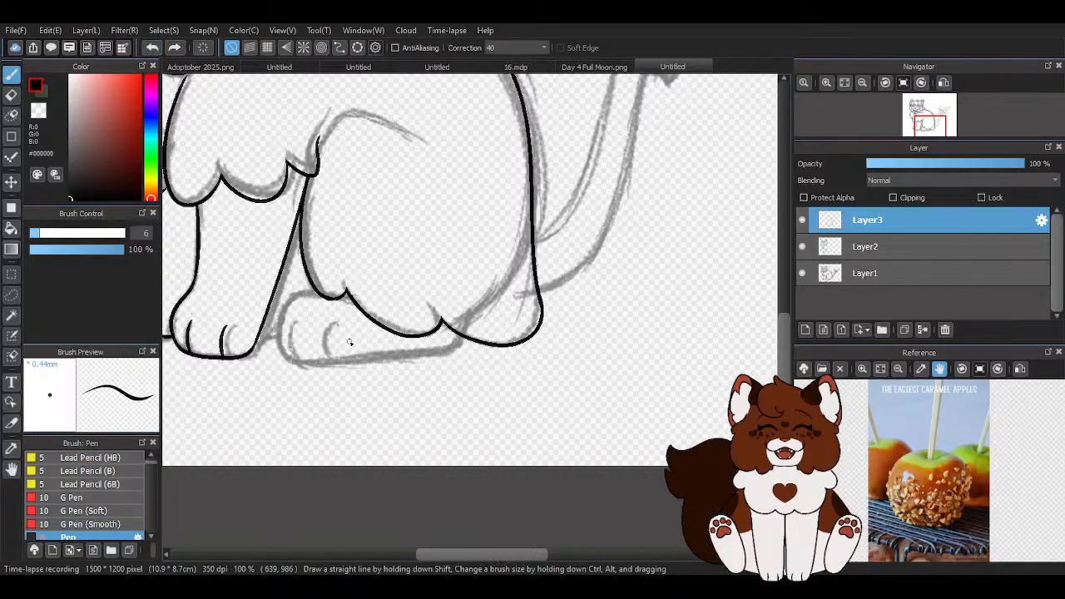
Try to ink the hind paw's front and sole, closing the heel with a separate short line to the haunch
{"action": "scroll", "coordinate": [356, 338], "scroll_direction": "up", "scroll_amount": 3}
{"action": "mouse_move", "coordinate": [287, 142]}
{"action": "left_mouse_down"}
{"action": "mouse_move", "coordinate": [232, 247]}
{"action": "mouse_move", "coordinate": [291, 363]}
{"action": "mouse_move", "coordinate": [295, 351]}
{"action": "mouse_move", "coordinate": [394, 350]}
{"action": "mouse_move", "coordinate": [562, 325]}
{"action": "left_mouse_up"}
{"action": "scroll", "coordinate": [236, 348], "scroll_direction": "down", "scroll_amount": 2}
{"action": "scroll", "coordinate": [566, 310], "scroll_direction": "up", "scroll_amount": 2}
{"action": "left_click_drag", "start_coordinate": [587, 283], "coordinate": [539, 379]}
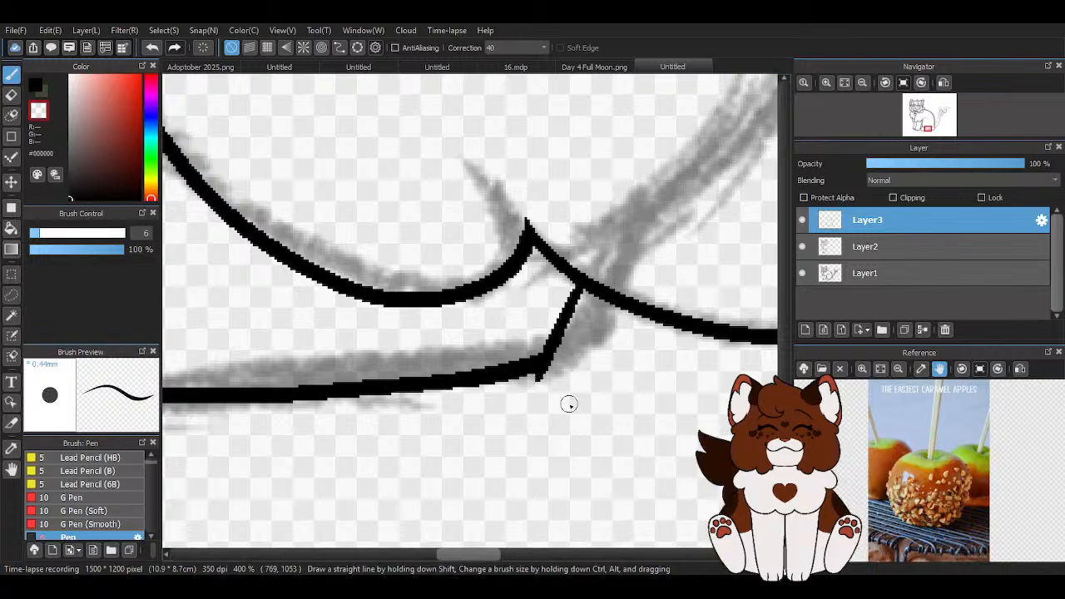
Try to round the hind paw's heel corner by erasing its rough edges and thickening the curve in black
{"action": "scroll", "coordinate": [532, 387], "scroll_direction": "up", "scroll_amount": 2}
{"action": "left_click_drag", "start_coordinate": [493, 392], "coordinate": [626, 290]}
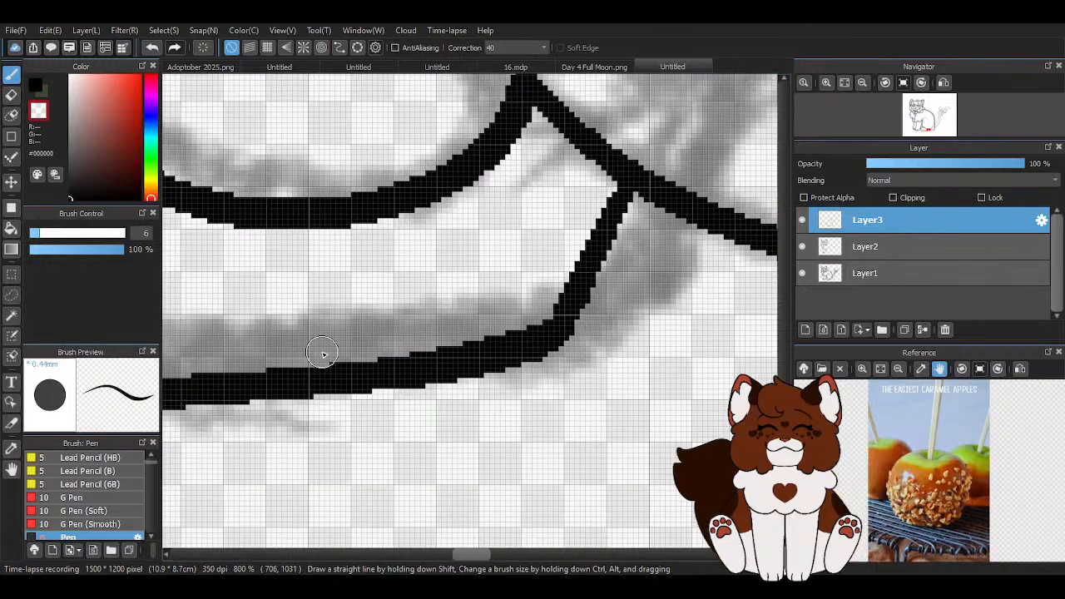
{"action": "mouse_move", "coordinate": [322, 355]}
{"action": "left_mouse_down"}
{"action": "mouse_move", "coordinate": [426, 348]}
{"action": "mouse_move", "coordinate": [529, 319]}
{"action": "left_mouse_up"}
{"action": "key", "text": "x"}
{"action": "left_click_drag", "start_coordinate": [531, 337], "coordinate": [623, 174]}
{"action": "key", "text": "x"}
{"action": "left_click_drag", "start_coordinate": [527, 370], "coordinate": [592, 291]}
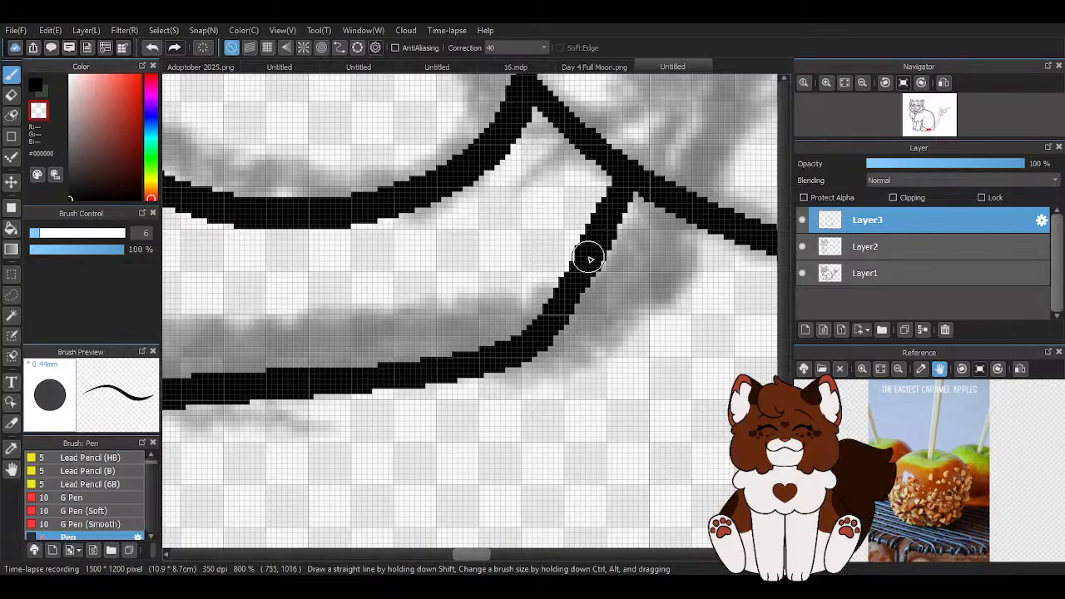
{"action": "key", "text": "x"}
Undo the heel touch-ups and the hind paw outline strokes
{"action": "scroll", "coordinate": [610, 298], "scroll_direction": "down", "scroll_amount": 5}
{"action": "scroll", "coordinate": [557, 315], "scroll_direction": "down", "scroll_amount": 3}
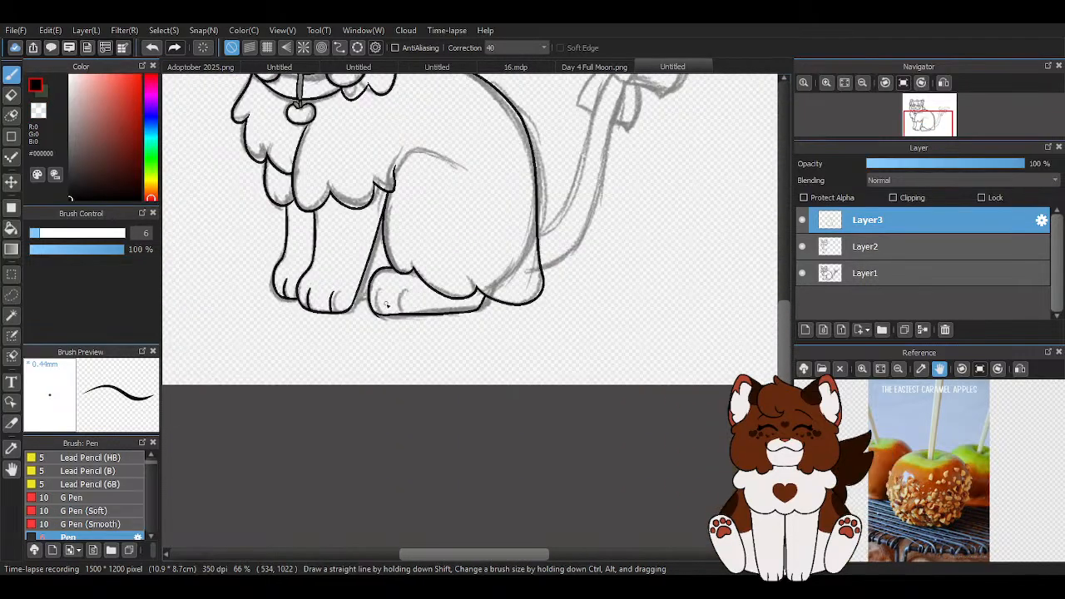
{"action": "scroll", "coordinate": [396, 295], "scroll_direction": "up", "scroll_amount": 4}
{"action": "scroll", "coordinate": [466, 299], "scroll_direction": "up", "scroll_amount": 2}
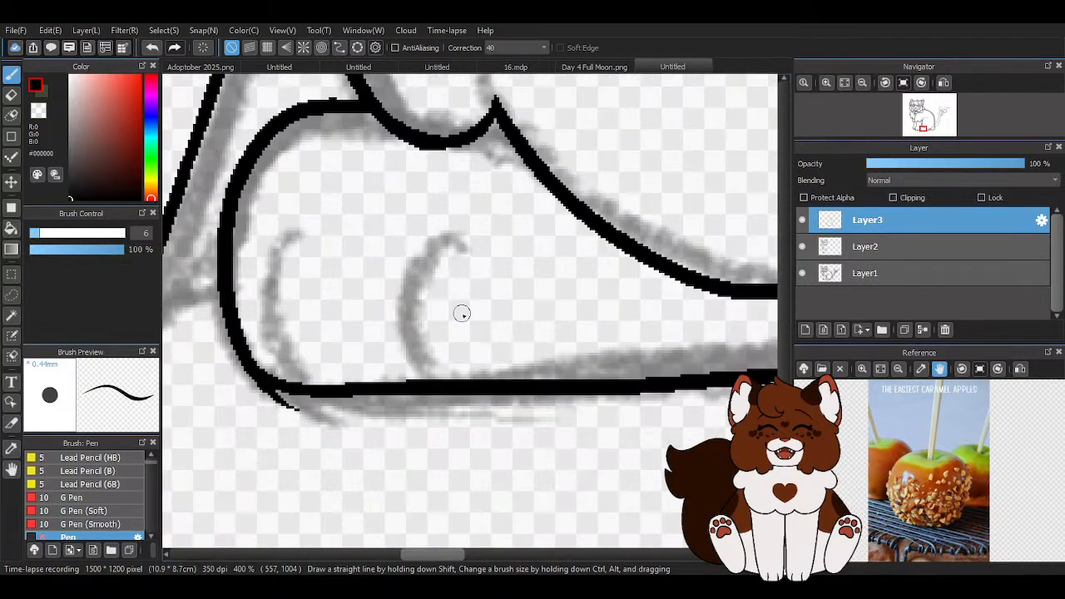
{"action": "scroll", "coordinate": [475, 309], "scroll_direction": "down", "scroll_amount": 1}
{"action": "left_click", "coordinate": [159, 52]}
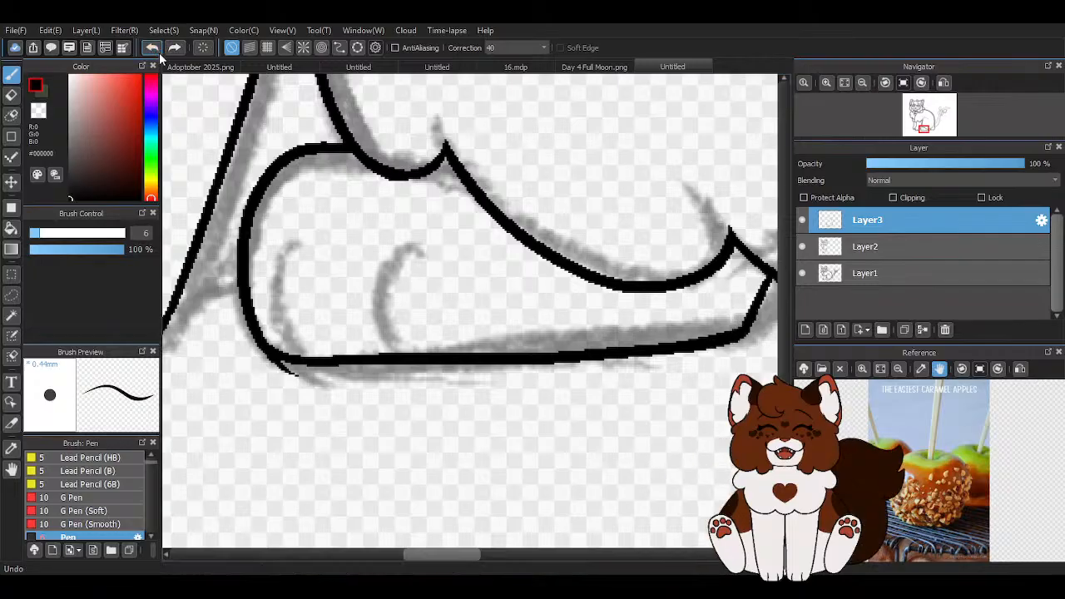
{"action": "left_click", "coordinate": [159, 53]}
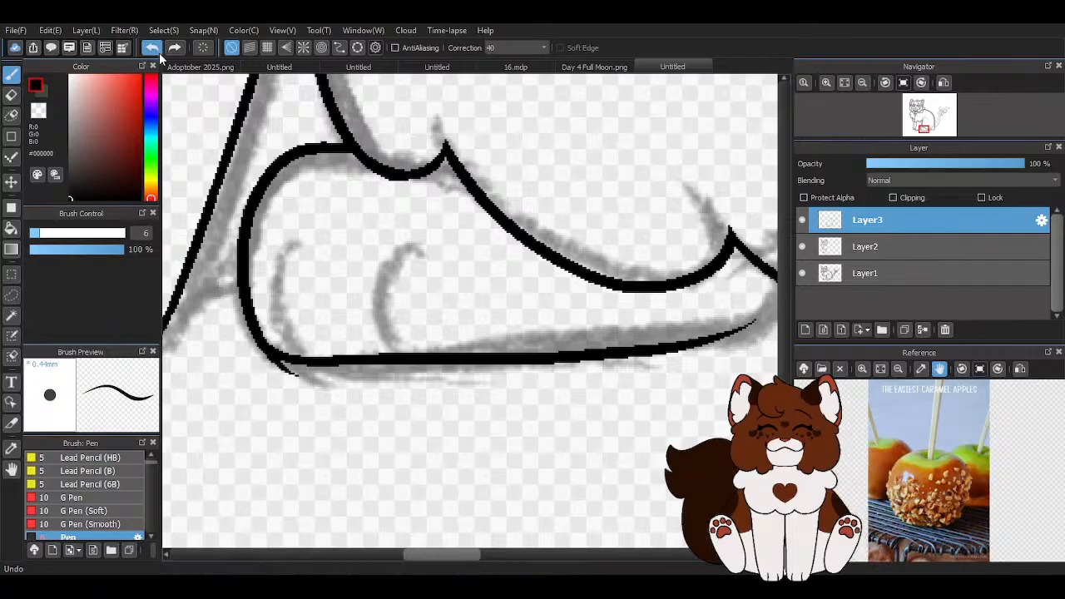
{"action": "left_click", "coordinate": [159, 53]}
{"action": "left_click", "coordinate": [159, 52]}
Hide the Layer1 sketch and ink the hind paw's outline from the haunch's front edge around to the heel
{"action": "scroll", "coordinate": [447, 352], "scroll_direction": "down", "scroll_amount": 3}
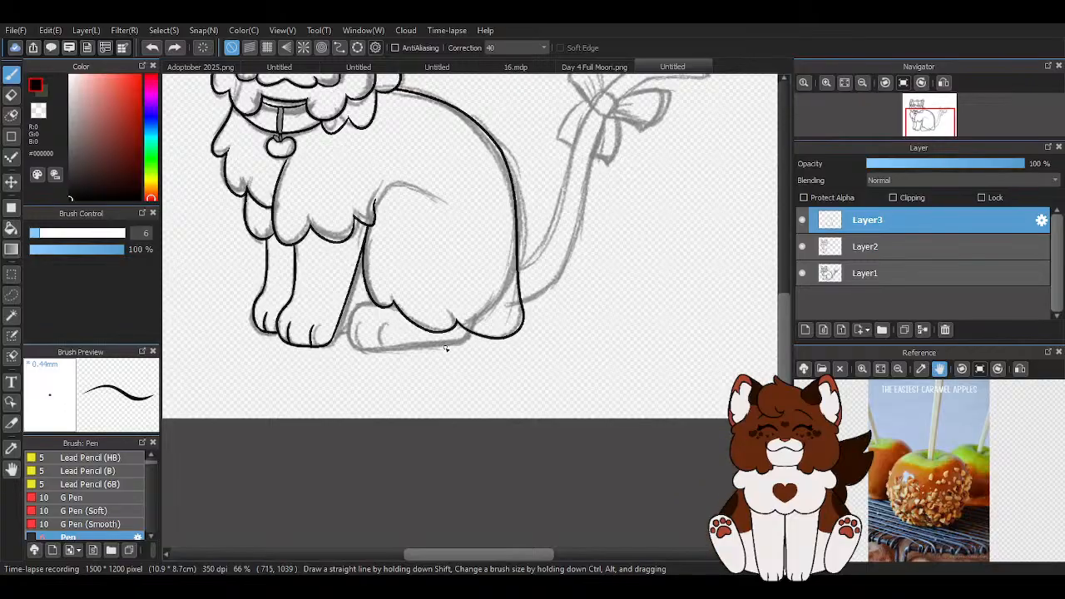
{"action": "scroll", "coordinate": [447, 344], "scroll_direction": "down", "scroll_amount": 3}
{"action": "scroll", "coordinate": [486, 314], "scroll_direction": "up", "scroll_amount": 3}
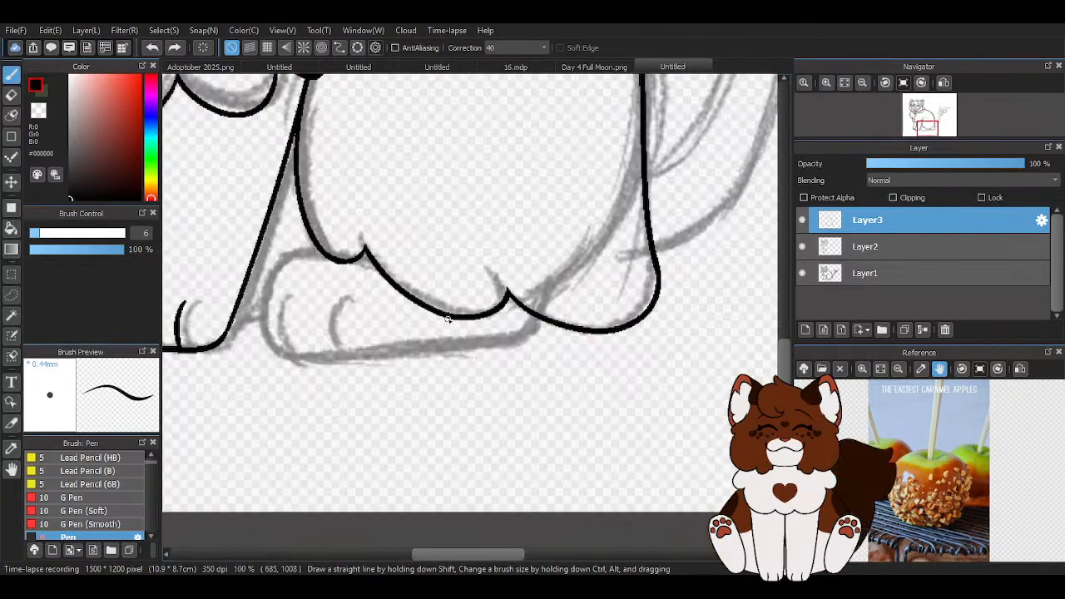
{"action": "left_click", "coordinate": [802, 273]}
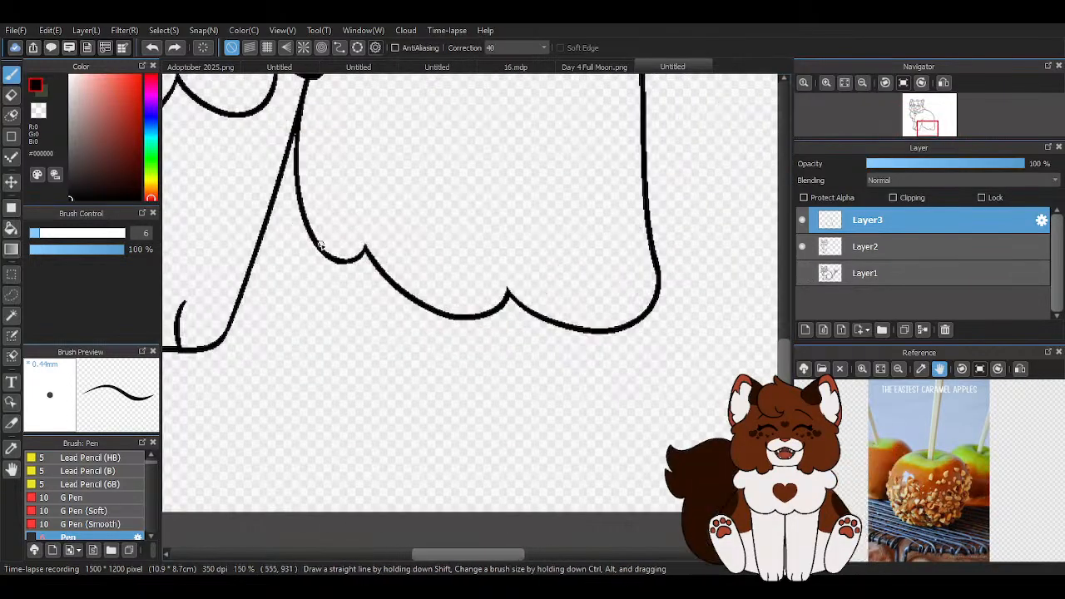
{"action": "mouse_move", "coordinate": [299, 246]}
{"action": "left_mouse_down"}
{"action": "mouse_move", "coordinate": [332, 322]}
{"action": "mouse_move", "coordinate": [284, 335]}
{"action": "mouse_move", "coordinate": [328, 353]}
{"action": "mouse_move", "coordinate": [531, 342]}
{"action": "mouse_move", "coordinate": [544, 329]}
{"action": "mouse_move", "coordinate": [480, 356]}
{"action": "mouse_move", "coordinate": [520, 341]}
{"action": "mouse_move", "coordinate": [547, 298]}
{"action": "left_mouse_up"}
Clean up the hind paw outline, erasing stray pixels around the heel and the rounded front corner
{"action": "scroll", "coordinate": [560, 331], "scroll_direction": "up", "scroll_amount": 5}
{"action": "key", "text": "x"}
{"action": "scroll", "coordinate": [528, 346], "scroll_direction": "up", "scroll_amount": 3}
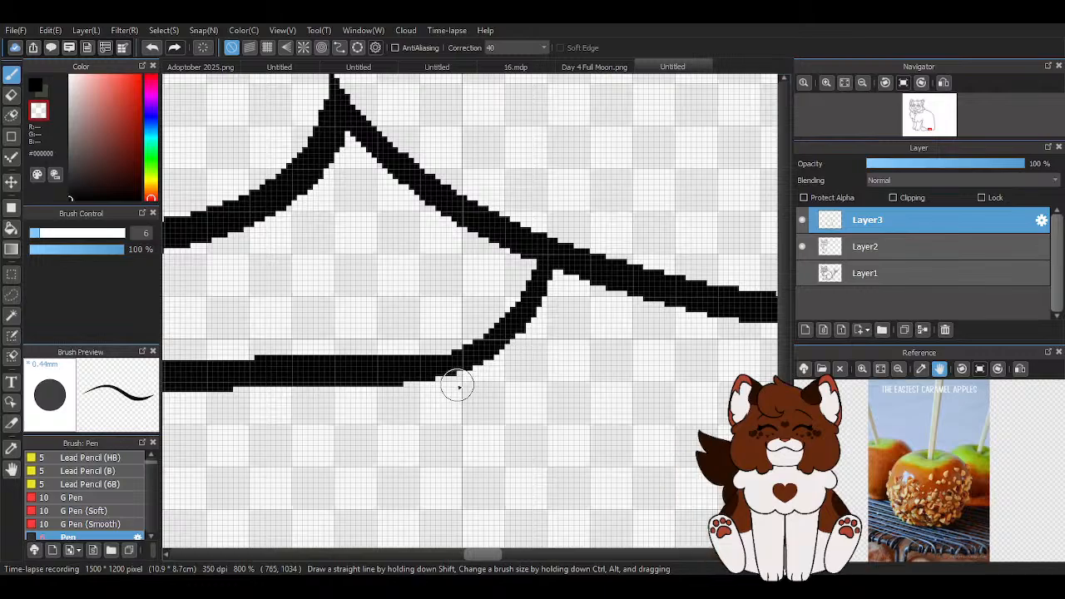
{"action": "scroll", "coordinate": [536, 327], "scroll_direction": "down", "scroll_amount": 8}
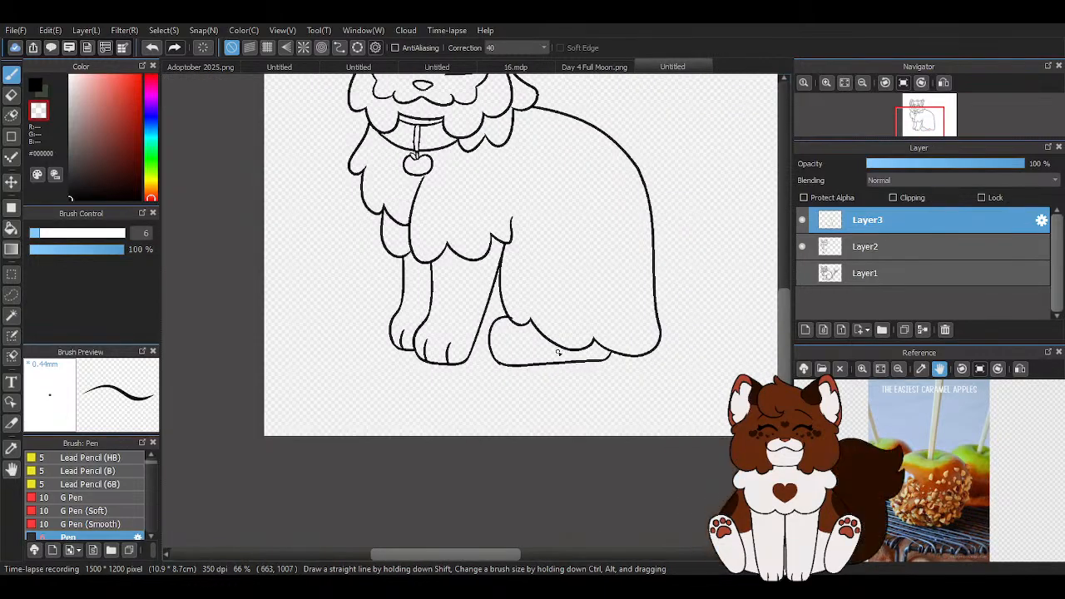
{"action": "scroll", "coordinate": [559, 353], "scroll_direction": "up", "scroll_amount": 8}
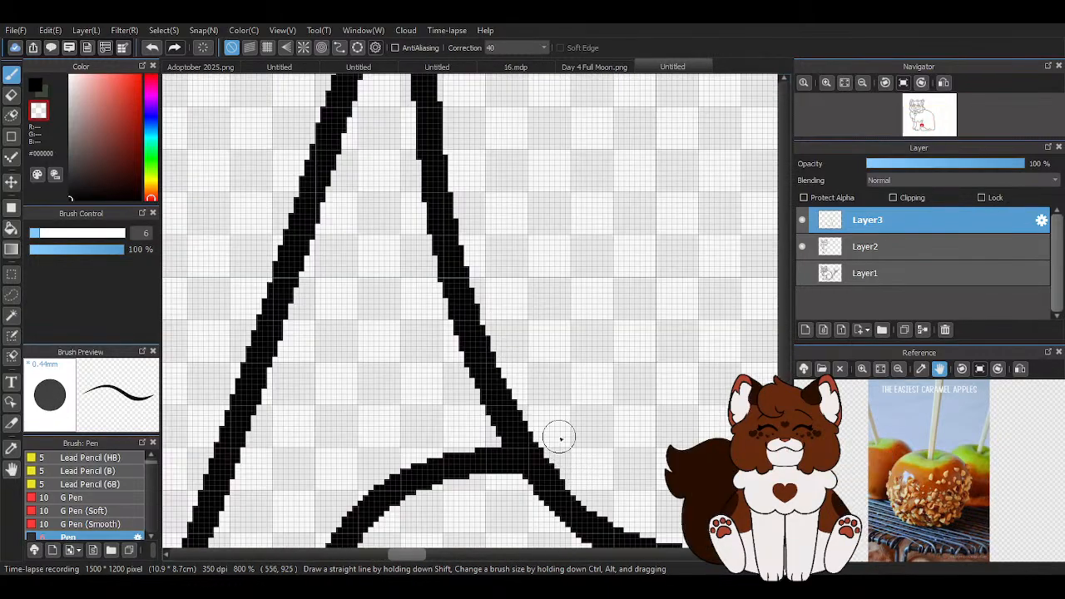
{"action": "scroll", "coordinate": [558, 436], "scroll_direction": "down", "scroll_amount": 4}
{"action": "scroll", "coordinate": [317, 350], "scroll_direction": "up", "scroll_amount": 2}
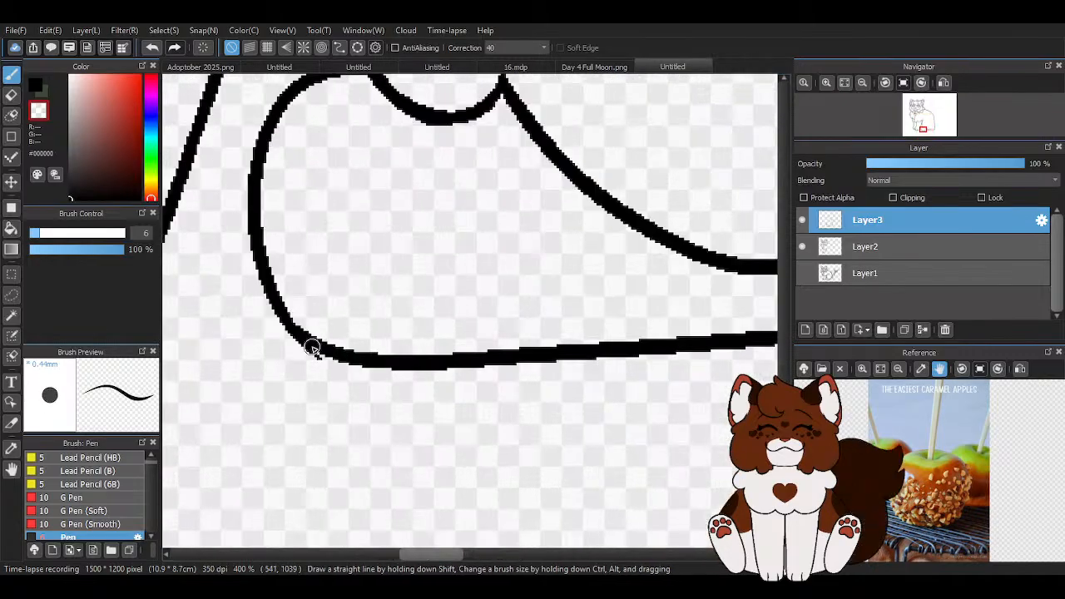
{"action": "scroll", "coordinate": [317, 351], "scroll_direction": "up", "scroll_amount": 2}
{"action": "scroll", "coordinate": [450, 369], "scroll_direction": "down", "scroll_amount": 4}
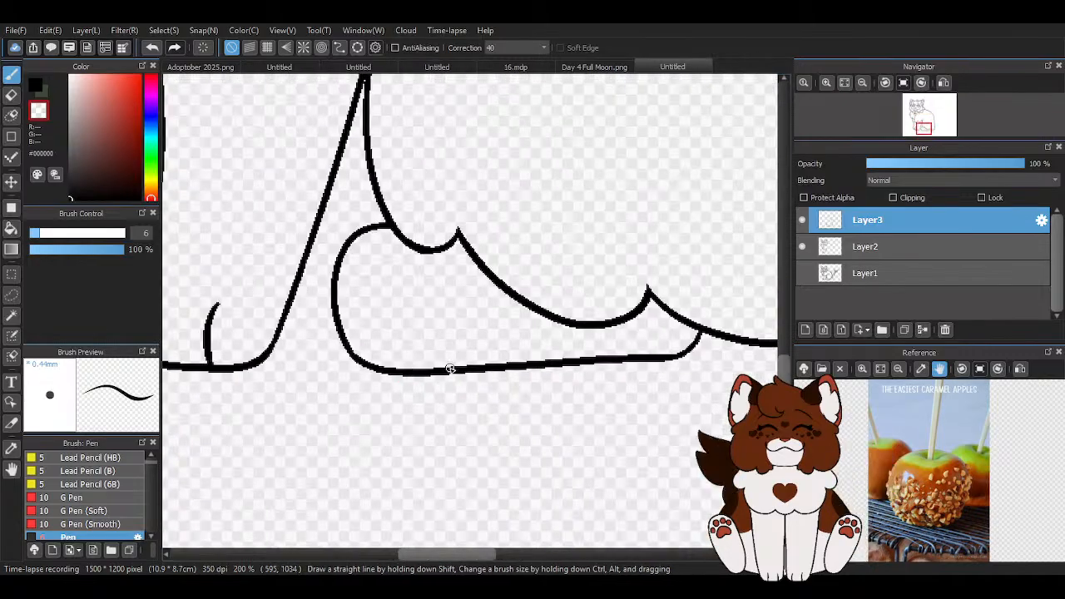
Ink two curved toe lines in black inside the front of the hind paw, running down to the sole
{"action": "scroll", "coordinate": [450, 368], "scroll_direction": "up", "scroll_amount": 1}
{"action": "key", "text": "x"}
{"action": "mouse_move", "coordinate": [459, 278]}
{"action": "left_mouse_down"}
{"action": "mouse_move", "coordinate": [431, 336]}
{"action": "mouse_move", "coordinate": [449, 389]}
{"action": "left_mouse_up"}
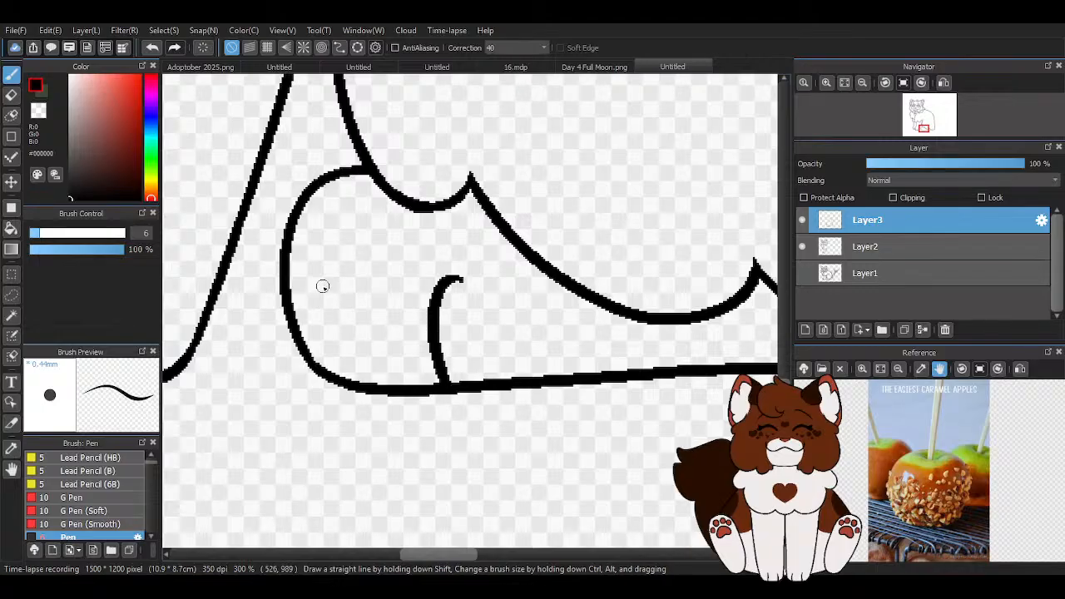
{"action": "left_click_drag", "start_coordinate": [337, 267], "coordinate": [320, 369]}
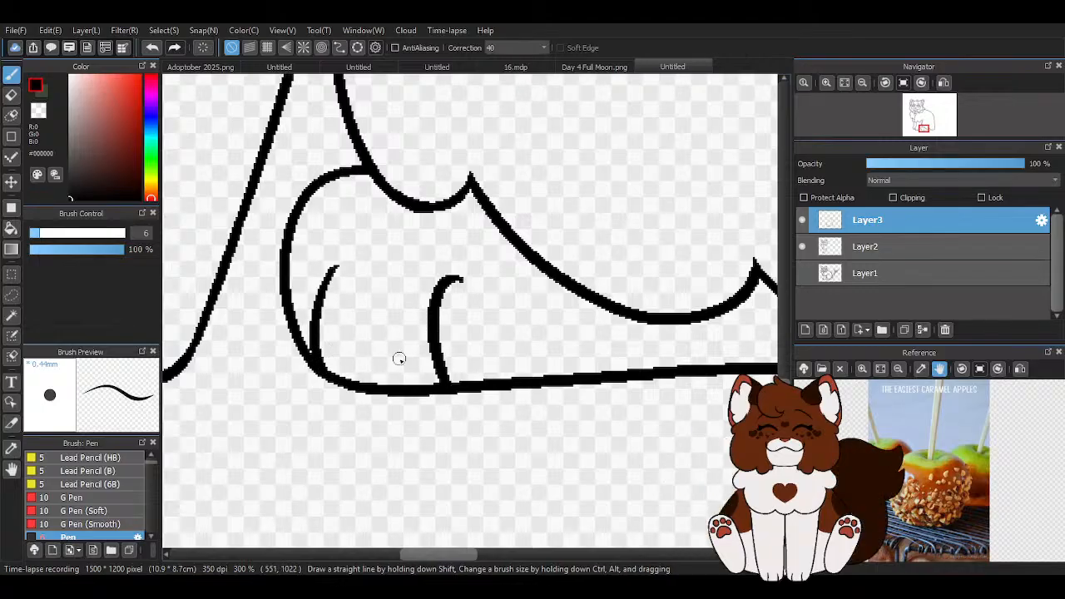
Ink a short horizontal line across the gap between the front leg and the hind paw
{"action": "scroll", "coordinate": [413, 362], "scroll_direction": "down", "scroll_amount": 1}
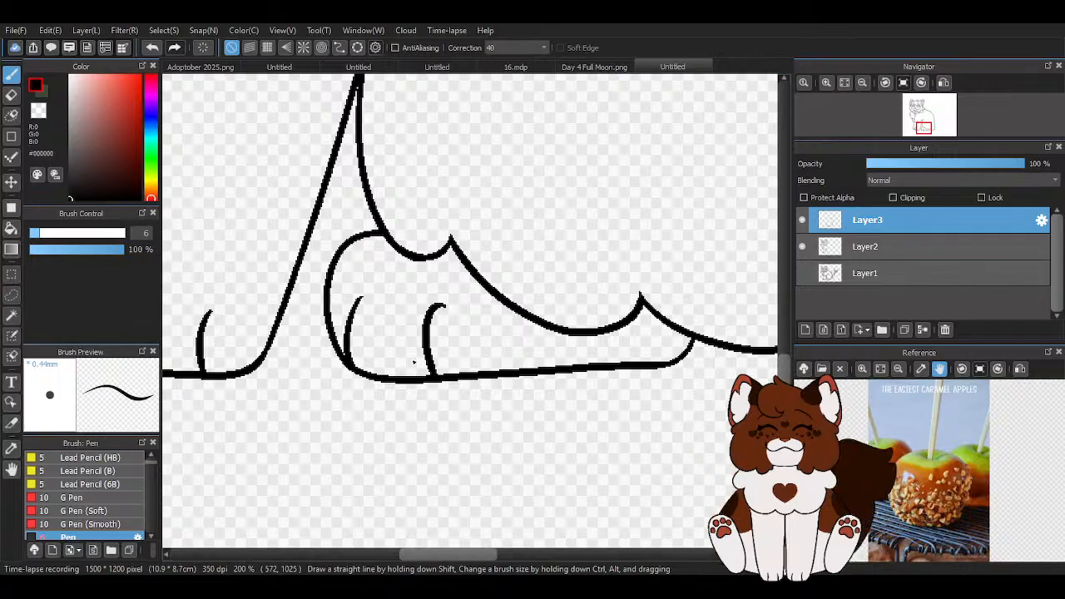
{"action": "scroll", "coordinate": [521, 375], "scroll_direction": "down", "scroll_amount": 1}
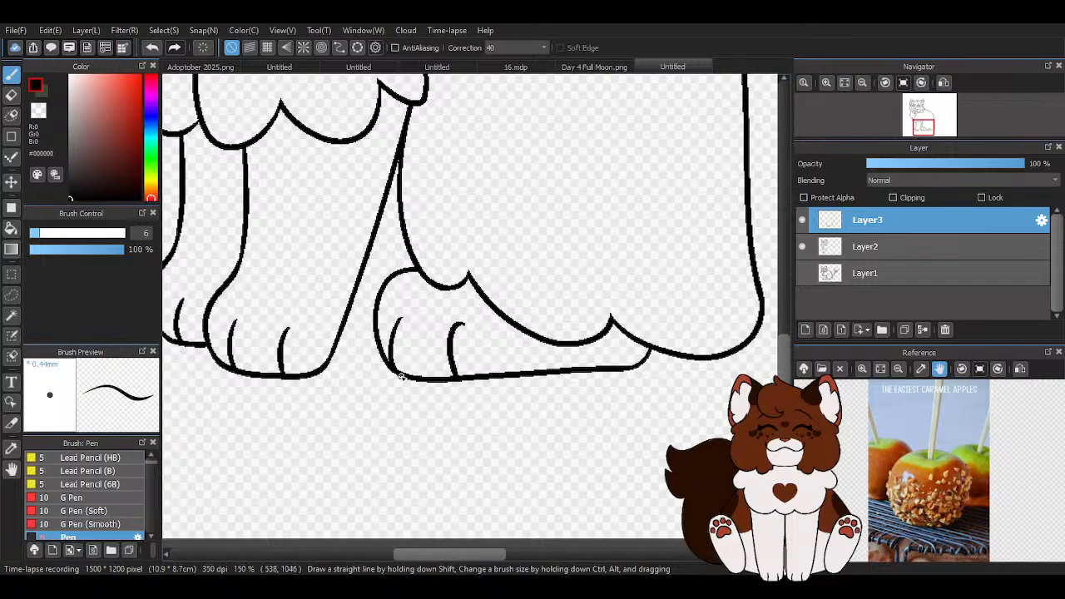
{"action": "scroll", "coordinate": [400, 376], "scroll_direction": "up", "scroll_amount": 3}
{"action": "scroll", "coordinate": [345, 334], "scroll_direction": "down", "scroll_amount": 4}
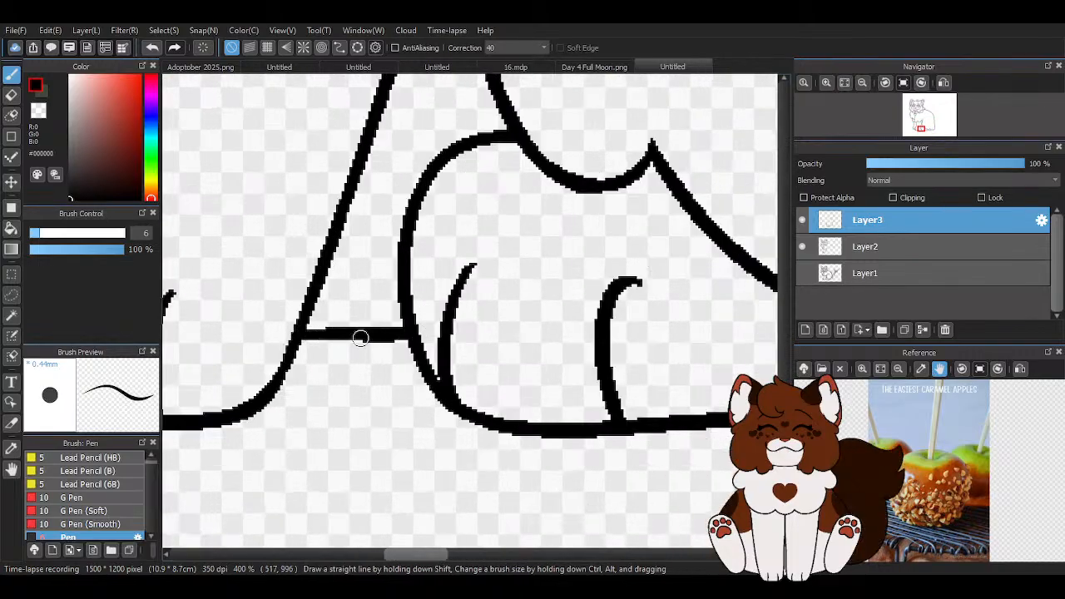
Ink a small hooked fur tuft on the front leg's back edge, just above the hind paw
{"action": "scroll", "coordinate": [402, 320], "scroll_direction": "up", "scroll_amount": 4}
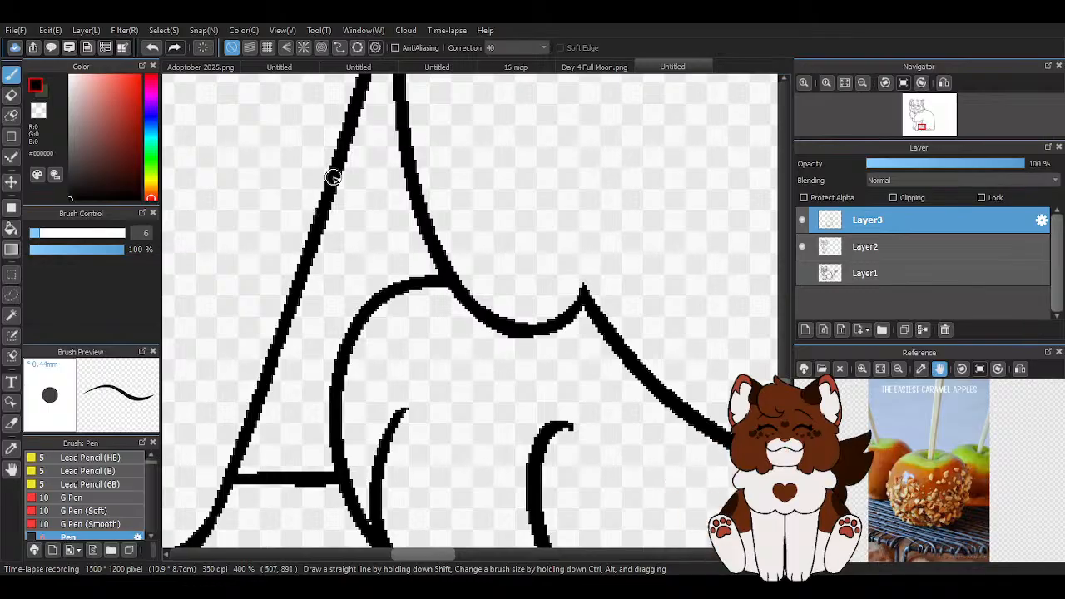
{"action": "left_click_drag", "start_coordinate": [333, 170], "coordinate": [343, 271]}
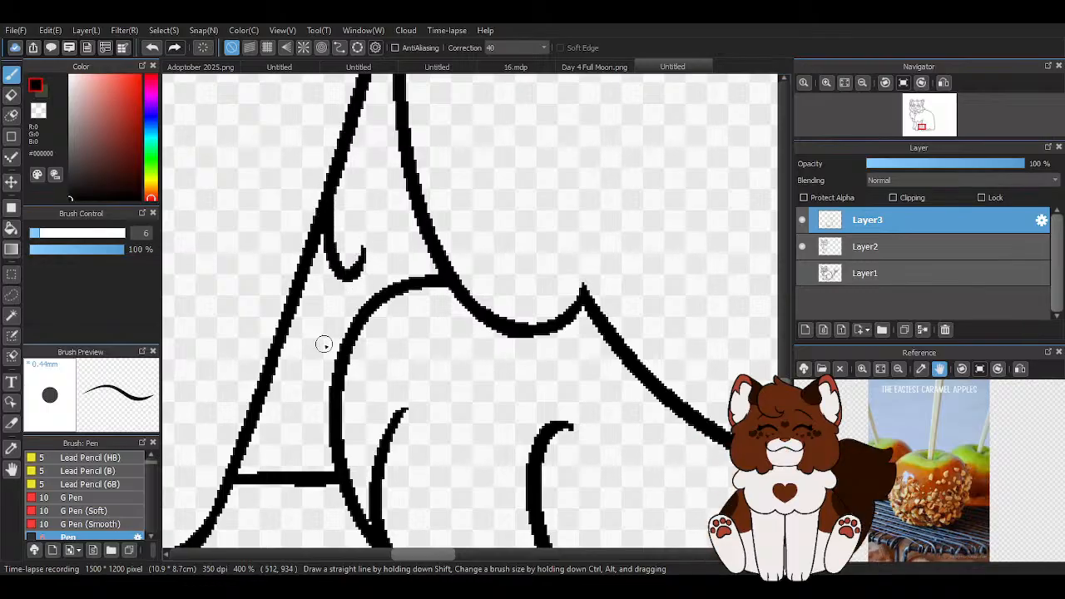
{"action": "scroll", "coordinate": [297, 329], "scroll_direction": "down", "scroll_amount": 4}
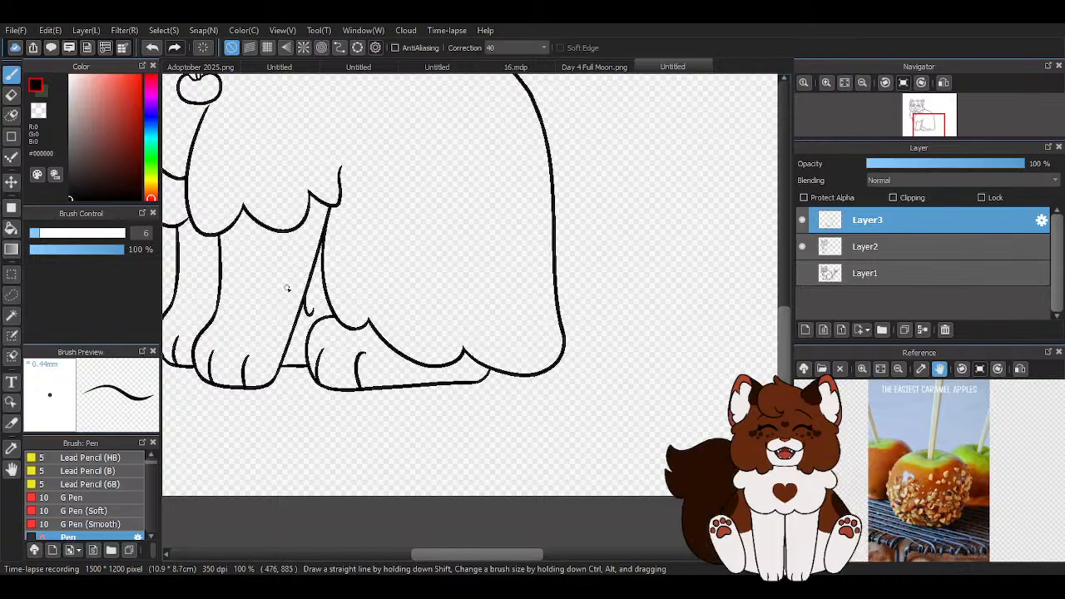
Thin the thick merged line below the chest fur by erasing its haunch side with transparent colour
{"action": "scroll", "coordinate": [309, 195], "scroll_direction": "up", "scroll_amount": 3}
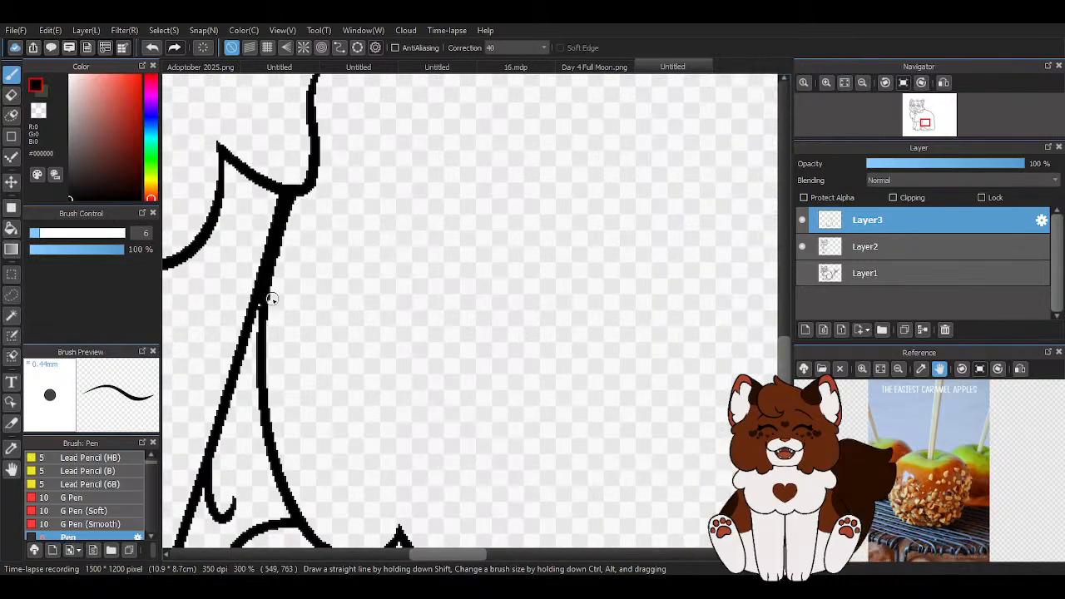
{"action": "scroll", "coordinate": [283, 303], "scroll_direction": "up", "scroll_amount": 3}
{"action": "key", "text": "x"}
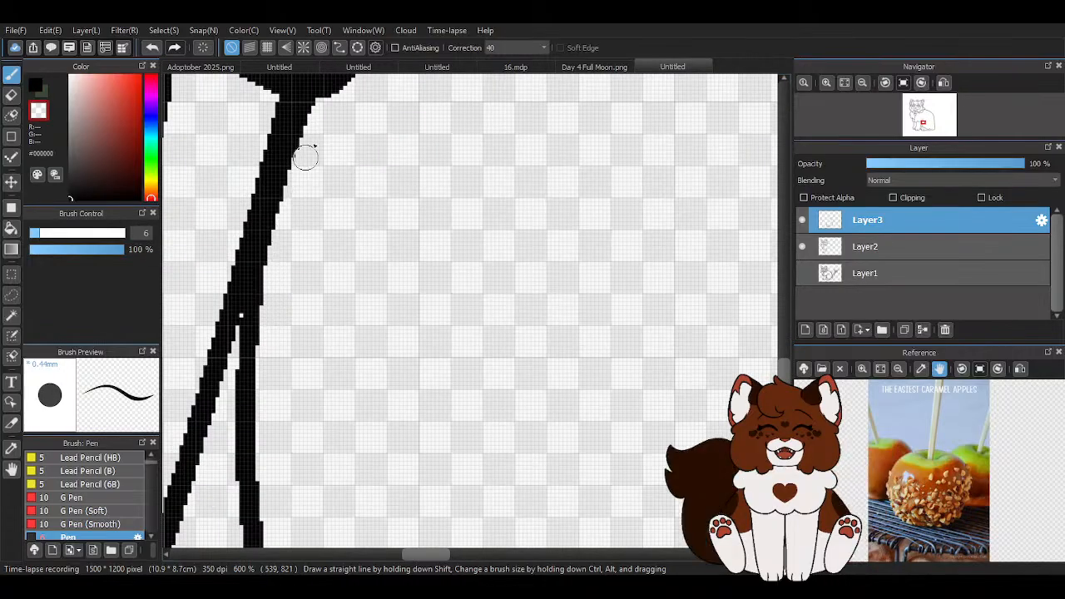
{"action": "left_click_drag", "start_coordinate": [320, 115], "coordinate": [277, 371]}
{"action": "scroll", "coordinate": [286, 341], "scroll_direction": "down", "scroll_amount": 7}
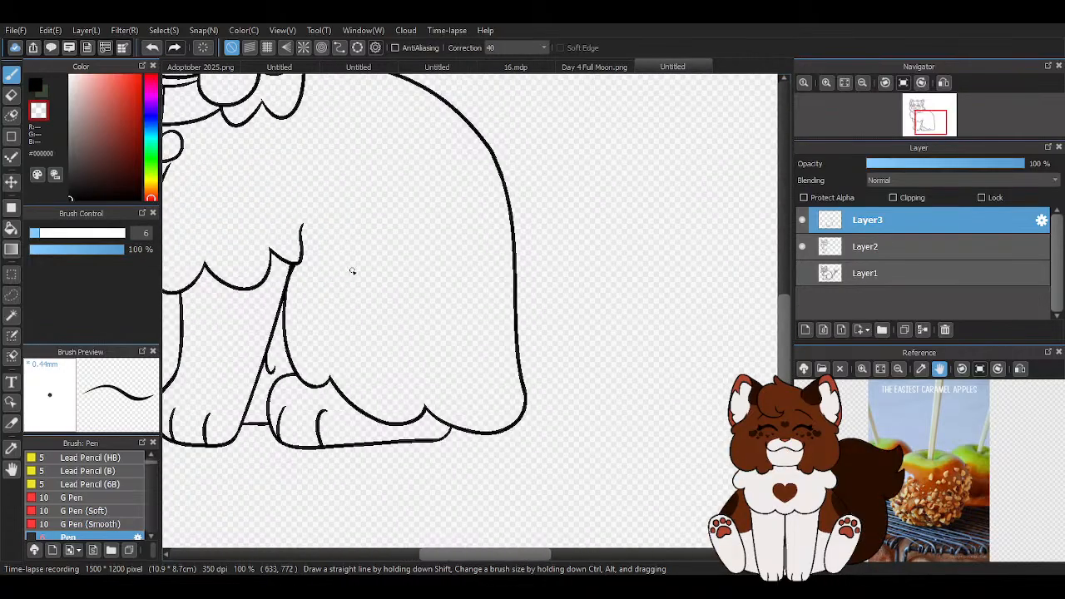
Ink over the thinned junction in black, reconnecting the haunch line with the chest fur
{"action": "scroll", "coordinate": [298, 276], "scroll_direction": "up", "scroll_amount": 5}
{"action": "key", "text": "x"}
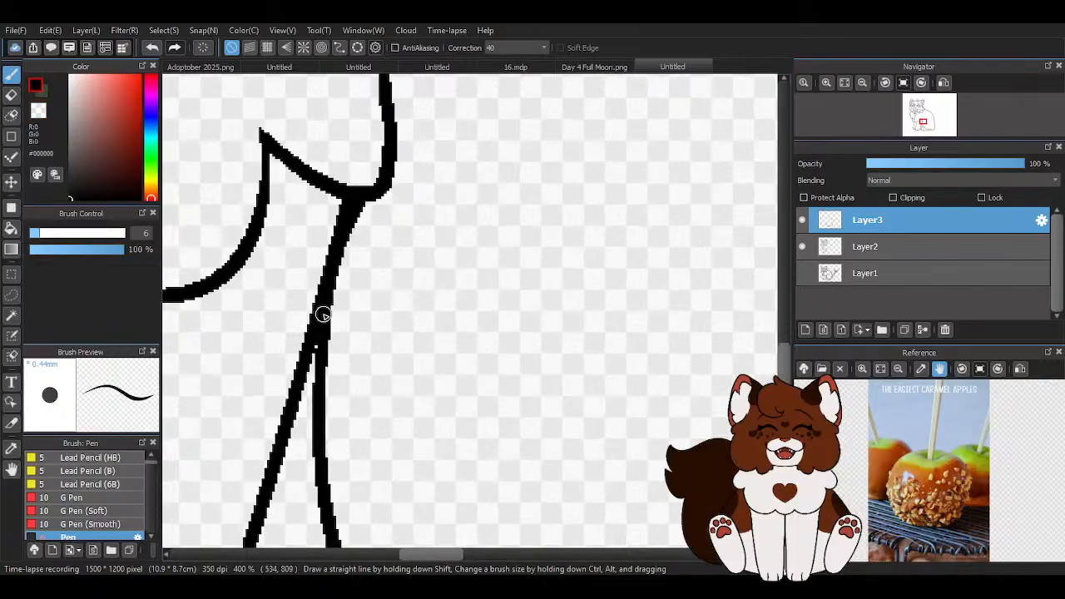
{"action": "left_click_drag", "start_coordinate": [328, 297], "coordinate": [378, 187]}
{"action": "scroll", "coordinate": [379, 188], "scroll_direction": "down", "scroll_amount": 5}
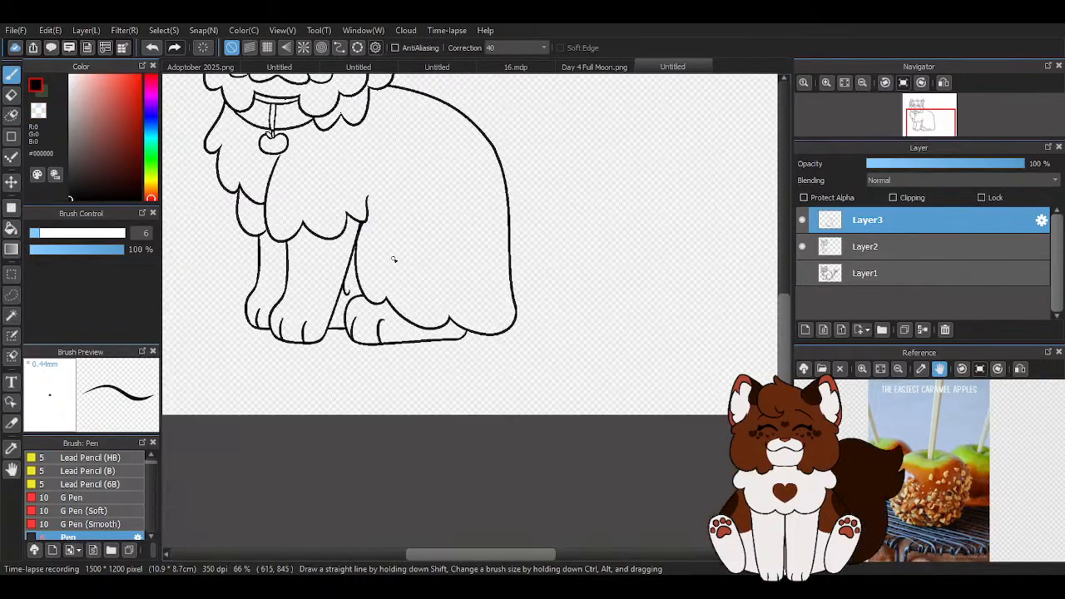
{"action": "scroll", "coordinate": [380, 296], "scroll_direction": "up", "scroll_amount": 4}
{"action": "scroll", "coordinate": [321, 267], "scroll_direction": "down", "scroll_amount": 5}
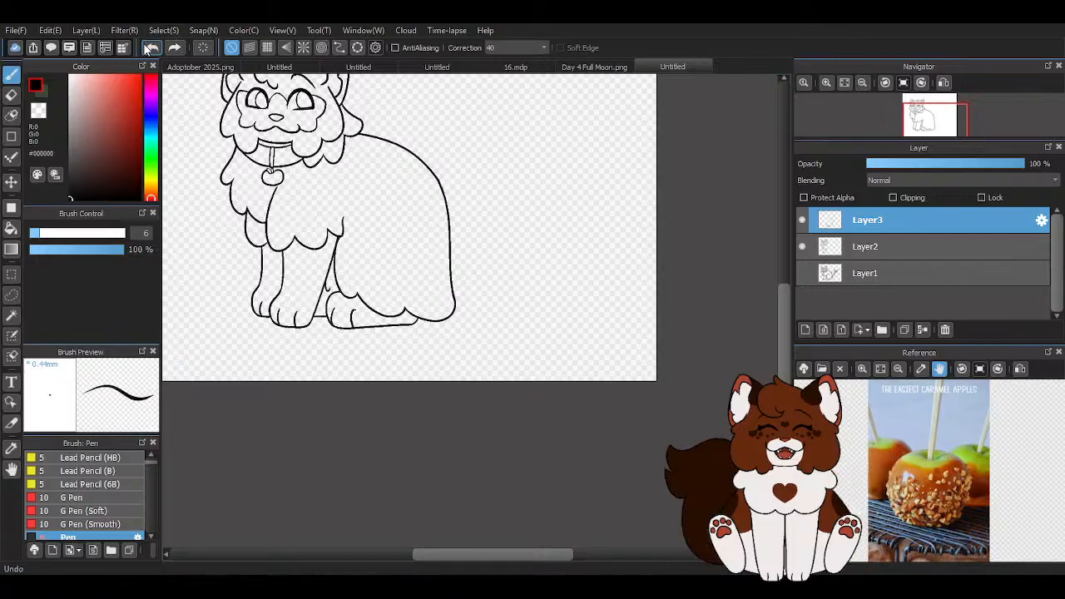
{"action": "scroll", "coordinate": [374, 269], "scroll_direction": "up", "scroll_amount": 3}
{"action": "left_click", "coordinate": [175, 48]}
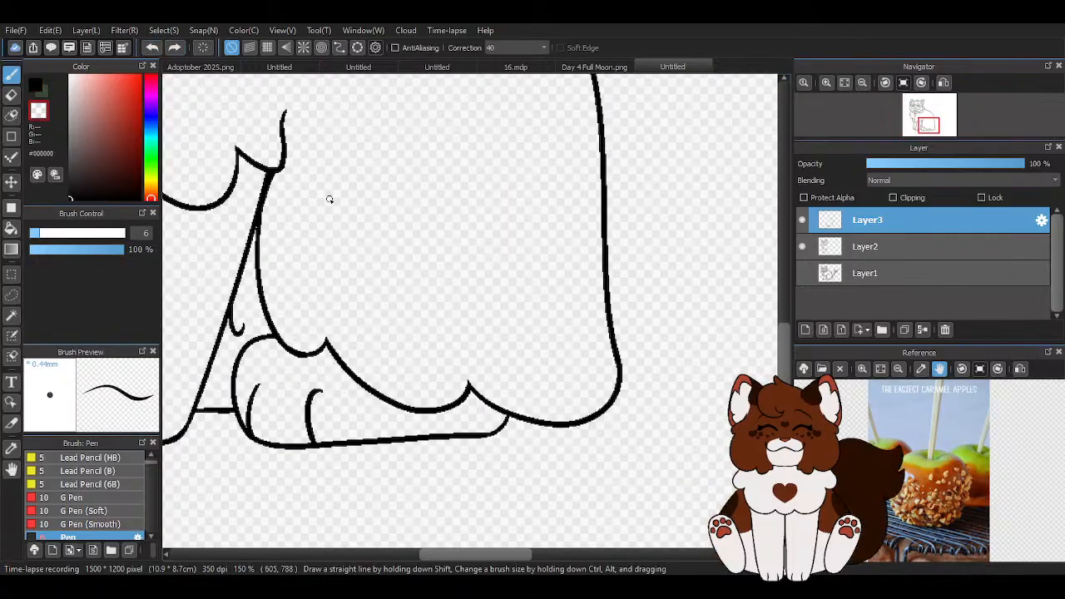
Redraw the small fur tuft behind the front leg in black as a smoother hook merging into the leg line
{"action": "scroll", "coordinate": [245, 315], "scroll_direction": "up", "scroll_amount": 3}
{"action": "mouse_move", "coordinate": [277, 233]}
{"action": "left_mouse_down"}
{"action": "mouse_move", "coordinate": [257, 338]}
{"action": "mouse_move", "coordinate": [297, 304]}
{"action": "mouse_move", "coordinate": [331, 329]}
{"action": "left_mouse_up"}
{"action": "right_click", "coordinate": [282, 156]}
{"action": "left_click_drag", "start_coordinate": [283, 169], "coordinate": [333, 308]}
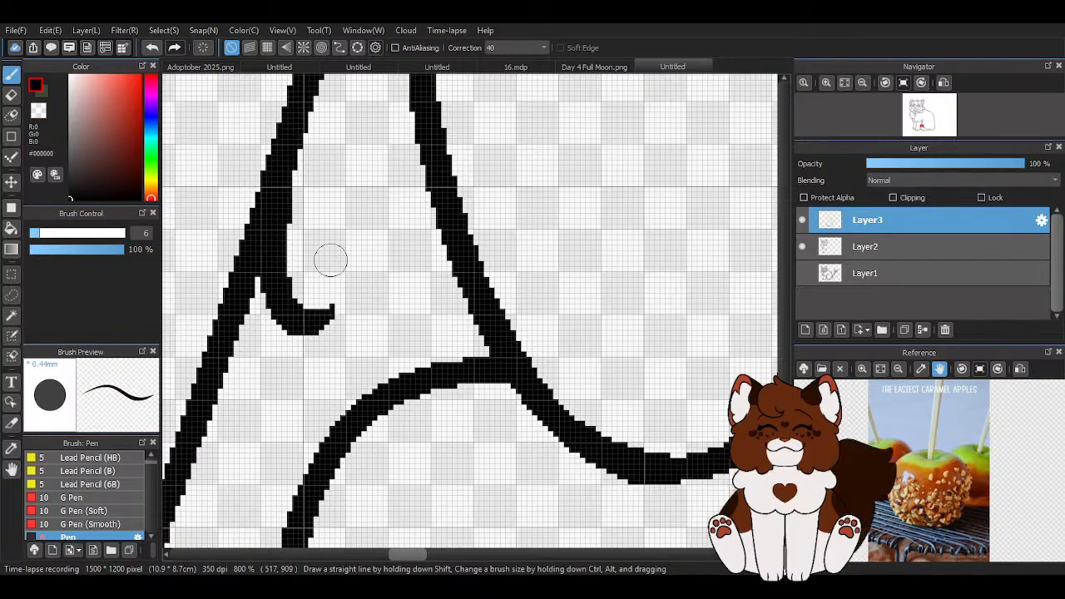
{"action": "scroll", "coordinate": [342, 277], "scroll_direction": "down", "scroll_amount": 5}
{"action": "scroll", "coordinate": [384, 348], "scroll_direction": "down", "scroll_amount": 3}
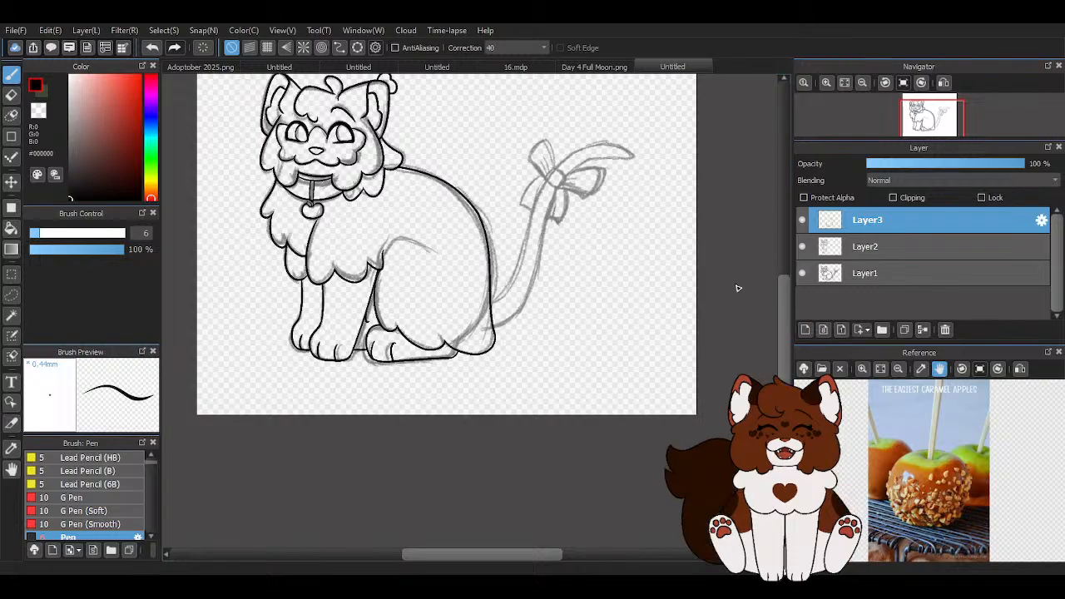
Add a new empty layer above Layer3 for the tail line art
{"action": "left_click", "coordinate": [804, 330]}
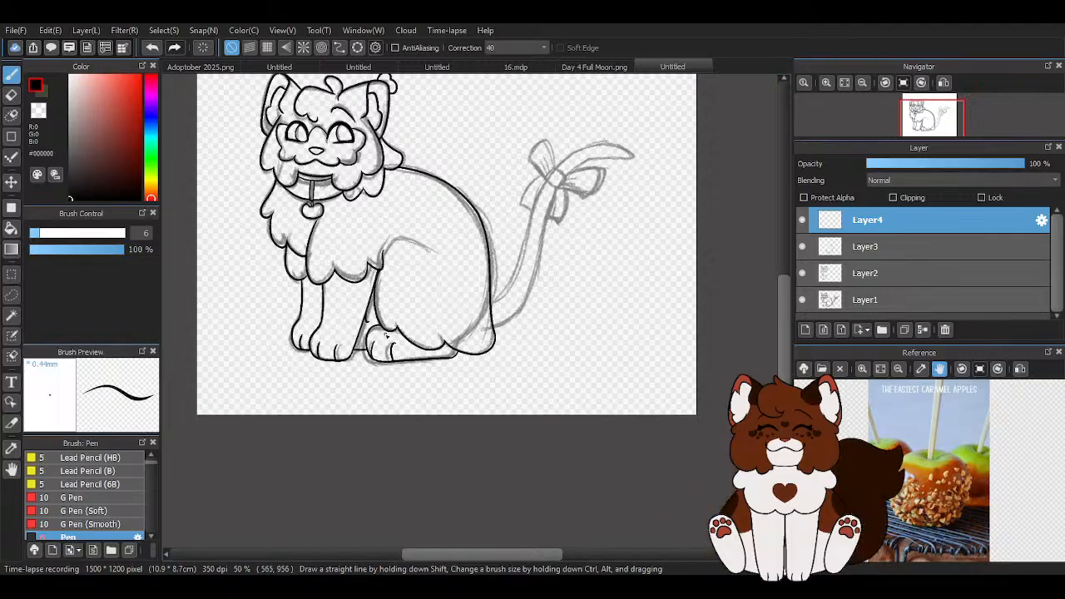
{"action": "scroll", "coordinate": [386, 335], "scroll_direction": "down", "scroll_amount": 2}
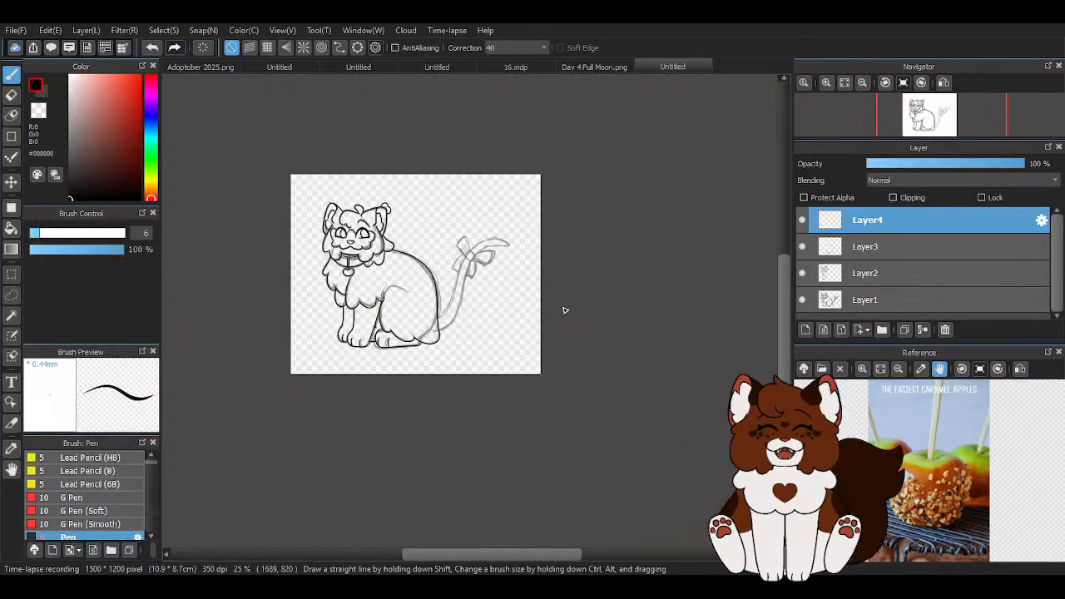
{"action": "scroll", "coordinate": [494, 286], "scroll_direction": "up", "scroll_amount": 4}
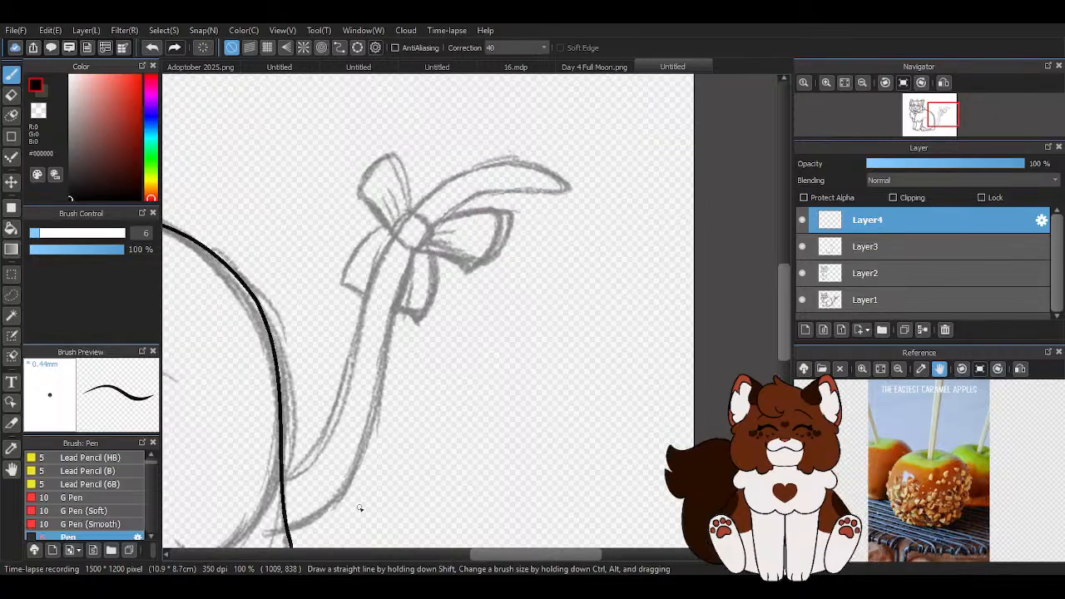
Try to ink the tail's lower edge over the sketch in one long curve from the rump past the bow
{"action": "mouse_move", "coordinate": [286, 532]}
{"action": "left_mouse_down"}
{"action": "mouse_move", "coordinate": [337, 500]}
{"action": "mouse_move", "coordinate": [459, 205]}
{"action": "left_mouse_up"}
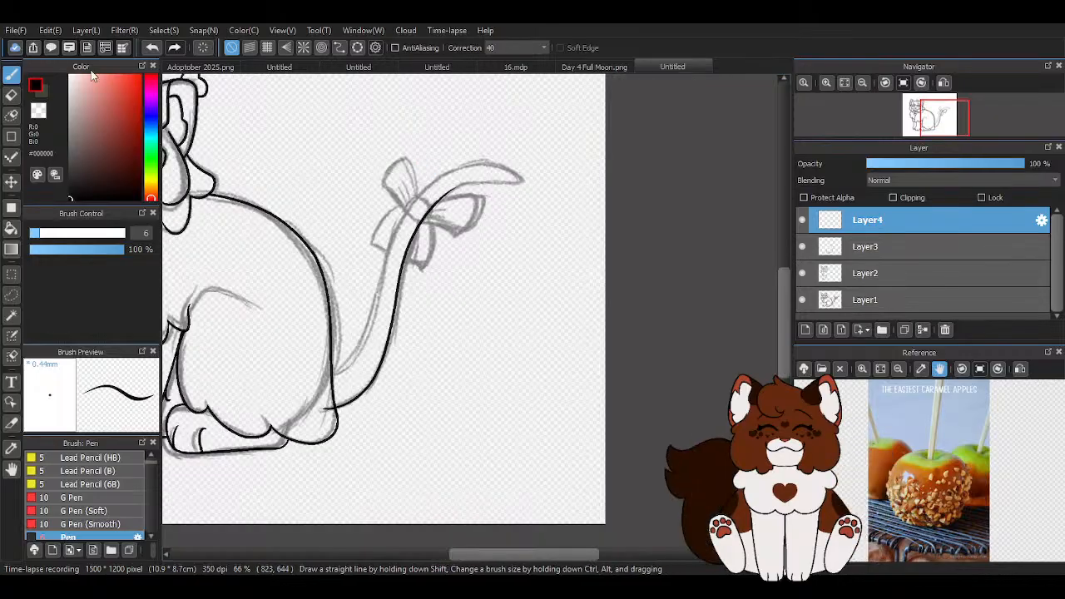
{"action": "left_click", "coordinate": [152, 47]}
{"action": "scroll", "coordinate": [457, 171], "scroll_direction": "up", "scroll_amount": 2}
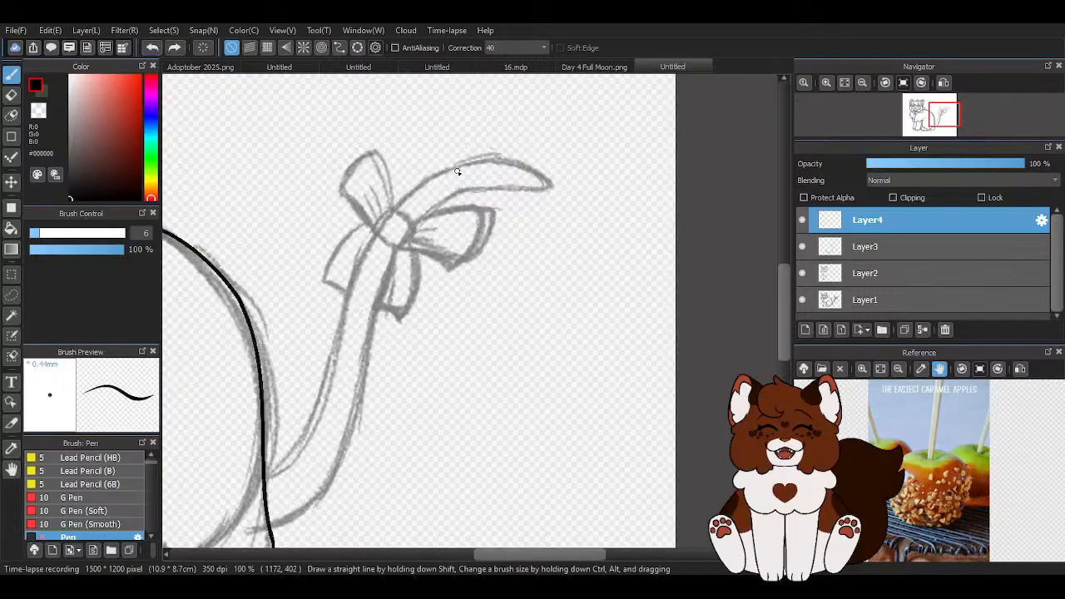
{"action": "left_click_drag", "start_coordinate": [380, 326], "coordinate": [270, 527]}
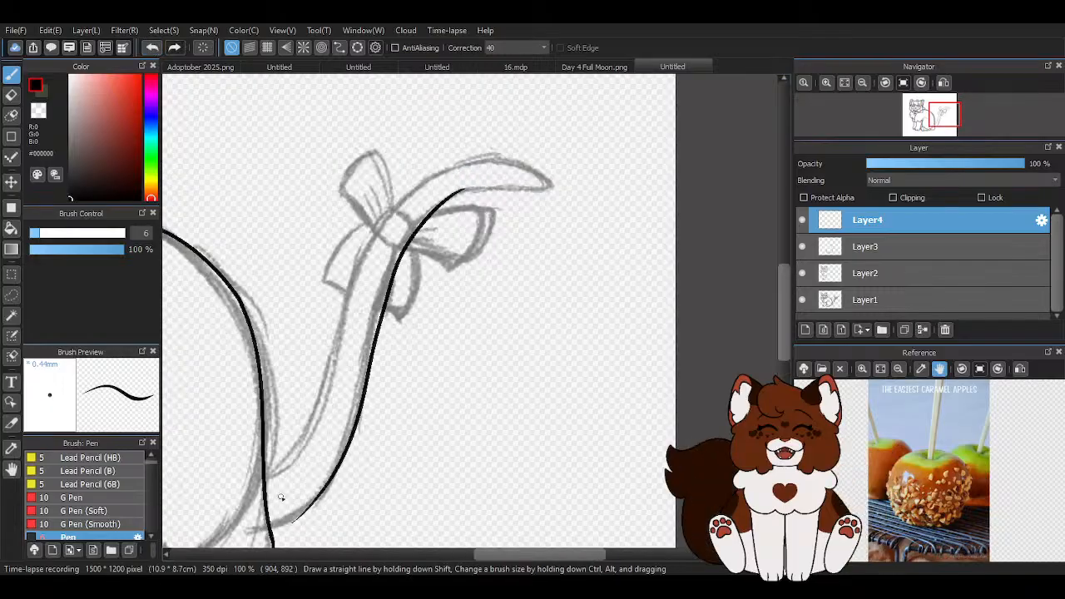
{"action": "scroll", "coordinate": [353, 408], "scroll_direction": "up", "scroll_amount": 1}
{"action": "scroll", "coordinate": [385, 215], "scroll_direction": "down", "scroll_amount": 2}
{"action": "left_click", "coordinate": [151, 48]}
{"action": "scroll", "coordinate": [317, 364], "scroll_direction": "up", "scroll_amount": 1}
{"action": "scroll", "coordinate": [292, 409], "scroll_direction": "down", "scroll_amount": 1}
{"action": "scroll", "coordinate": [273, 269], "scroll_direction": "up", "scroll_amount": 1}
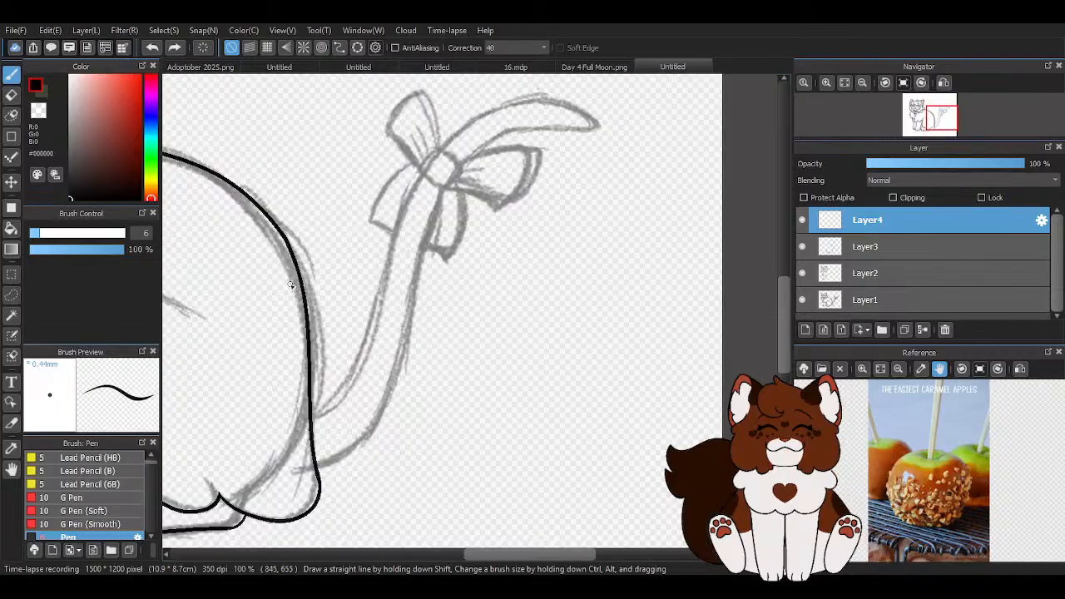
{"action": "mouse_move", "coordinate": [287, 473]}
{"action": "left_mouse_down"}
{"action": "mouse_move", "coordinate": [317, 468]}
{"action": "mouse_move", "coordinate": [371, 414]}
{"action": "mouse_move", "coordinate": [411, 283]}
{"action": "mouse_move", "coordinate": [491, 131]}
{"action": "left_mouse_up"}
{"action": "left_click", "coordinate": [151, 48]}
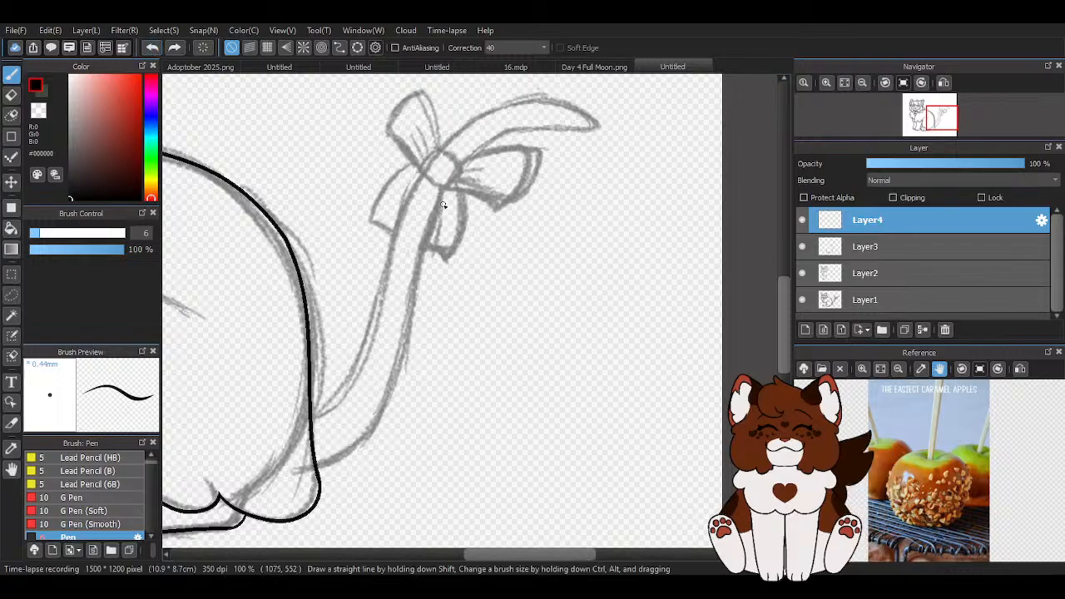
Try to ink the tail's lower edge in two strokes, from rump to bow and on around the tip
{"action": "mouse_move", "coordinate": [462, 163]}
{"action": "left_mouse_down"}
{"action": "mouse_move", "coordinate": [414, 316]}
{"action": "mouse_move", "coordinate": [279, 470]}
{"action": "left_mouse_up"}
{"action": "scroll", "coordinate": [380, 256], "scroll_direction": "down", "scroll_amount": 1}
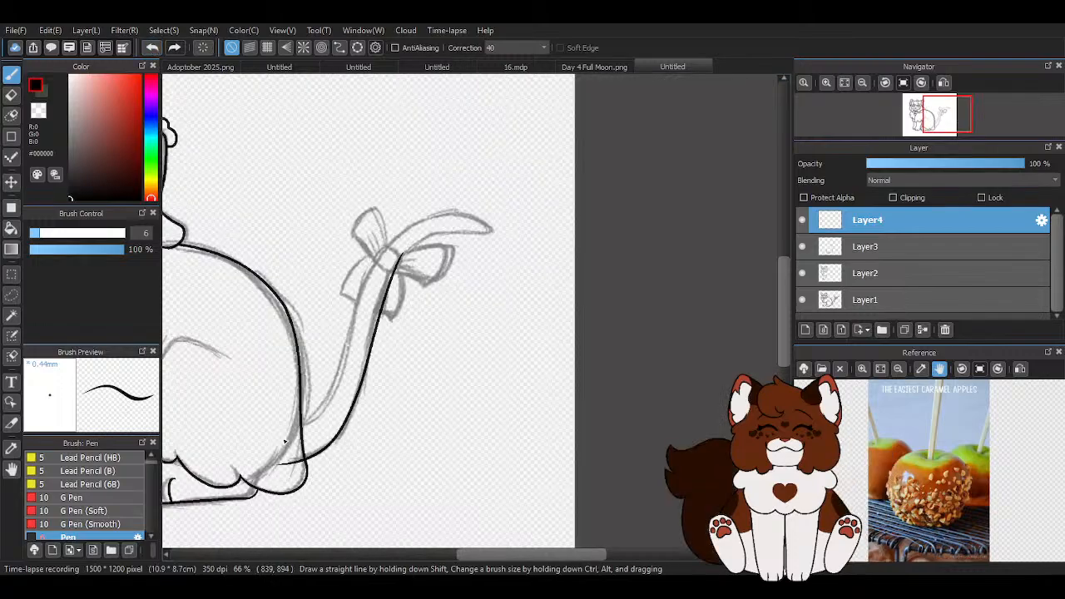
{"action": "scroll", "coordinate": [380, 256], "scroll_direction": "up", "scroll_amount": 2}
{"action": "mouse_move", "coordinate": [338, 322]}
{"action": "left_mouse_down"}
{"action": "mouse_move", "coordinate": [370, 273]}
{"action": "mouse_move", "coordinate": [445, 235]}
{"action": "mouse_move", "coordinate": [531, 237]}
{"action": "mouse_move", "coordinate": [462, 193]}
{"action": "left_mouse_up"}
{"action": "scroll", "coordinate": [256, 163], "scroll_direction": "down", "scroll_amount": 2}
{"action": "scroll", "coordinate": [255, 162], "scroll_direction": "up", "scroll_amount": 1}
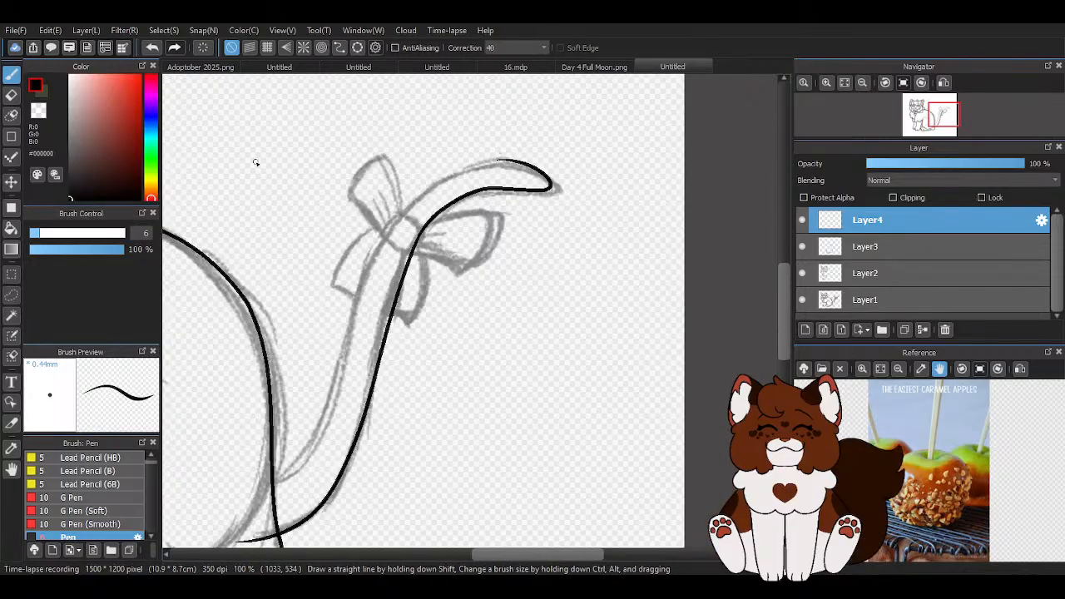
{"action": "left_click", "coordinate": [152, 48]}
Try to ink the tail's upper edge between the rump and the tip, and undo both tail lines
{"action": "mouse_move", "coordinate": [290, 468]}
{"action": "left_mouse_down"}
{"action": "mouse_move", "coordinate": [348, 366]}
{"action": "mouse_move", "coordinate": [390, 245]}
{"action": "mouse_move", "coordinate": [489, 153]}
{"action": "left_mouse_up"}
{"action": "left_click", "coordinate": [148, 48]}
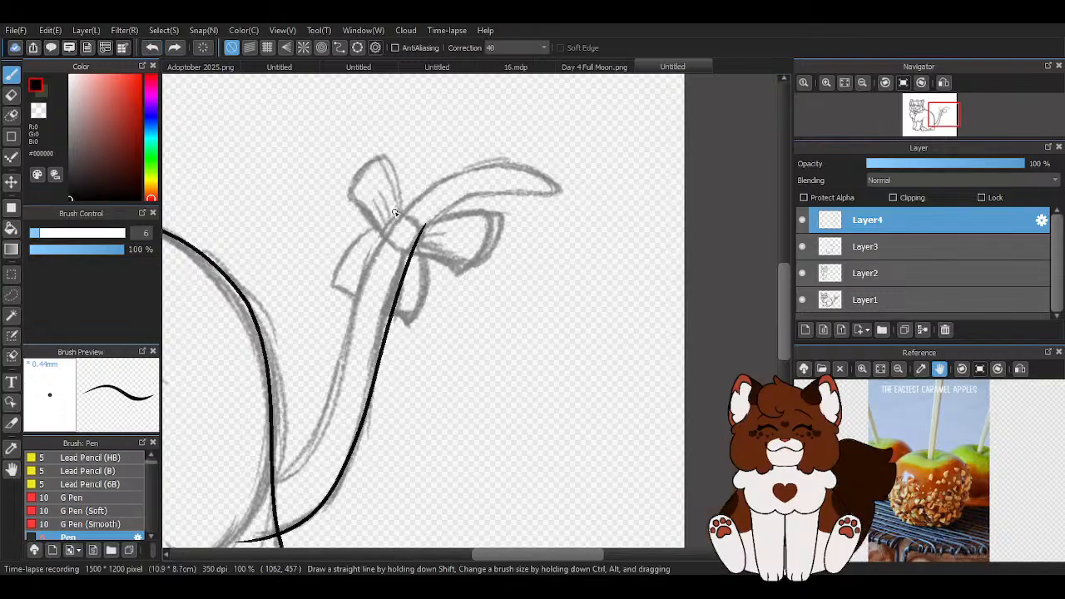
{"action": "mouse_move", "coordinate": [252, 477]}
{"action": "left_mouse_down"}
{"action": "mouse_move", "coordinate": [268, 481]}
{"action": "mouse_move", "coordinate": [368, 262]}
{"action": "mouse_move", "coordinate": [462, 153]}
{"action": "left_mouse_up"}
{"action": "left_click", "coordinate": [151, 48]}
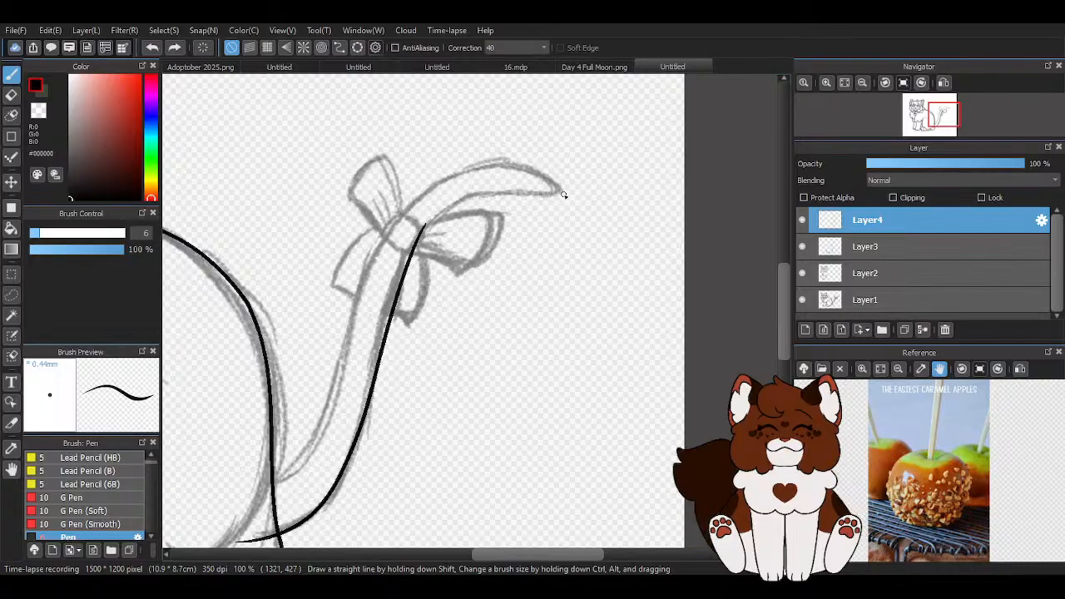
{"action": "mouse_move", "coordinate": [472, 169]}
{"action": "left_mouse_down"}
{"action": "mouse_move", "coordinate": [358, 300]}
{"action": "mouse_move", "coordinate": [274, 466]}
{"action": "left_mouse_up"}
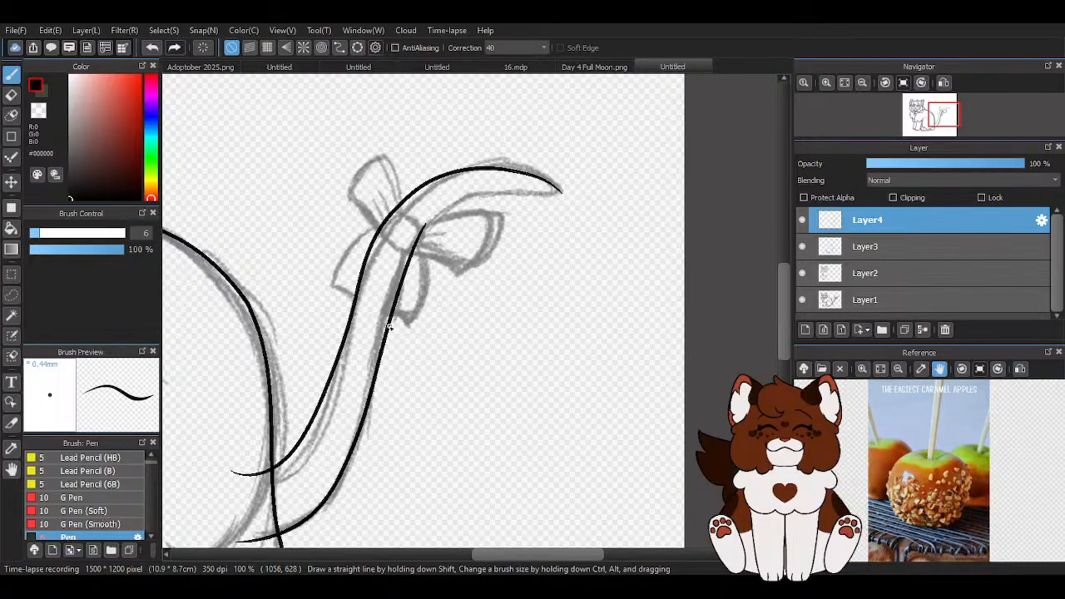
{"action": "scroll", "coordinate": [391, 327], "scroll_direction": "down", "scroll_amount": 2}
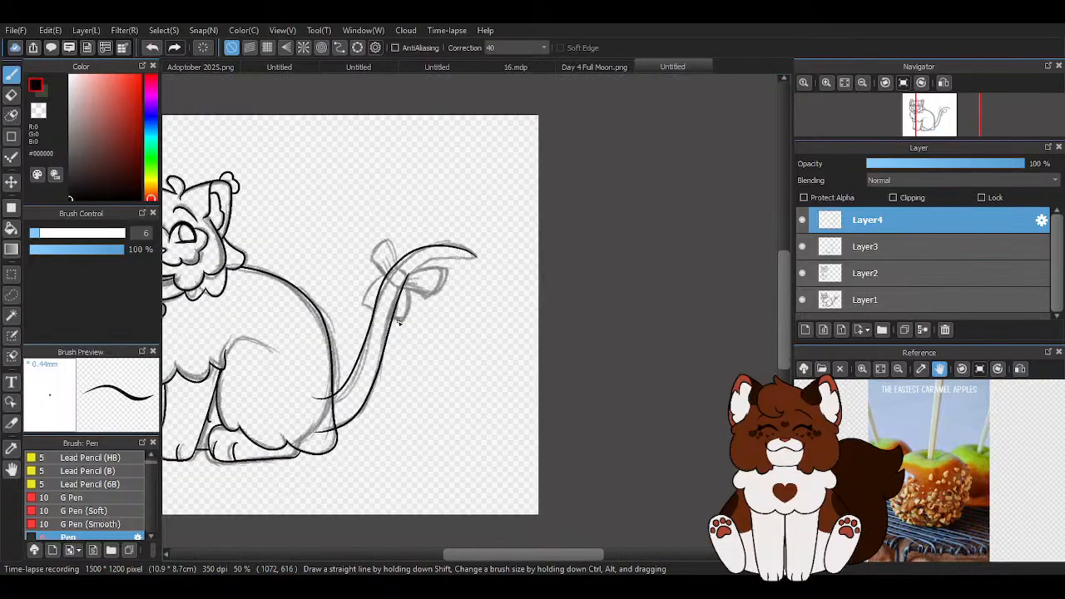
{"action": "left_click", "coordinate": [151, 48]}
{"action": "left_click", "coordinate": [151, 50]}
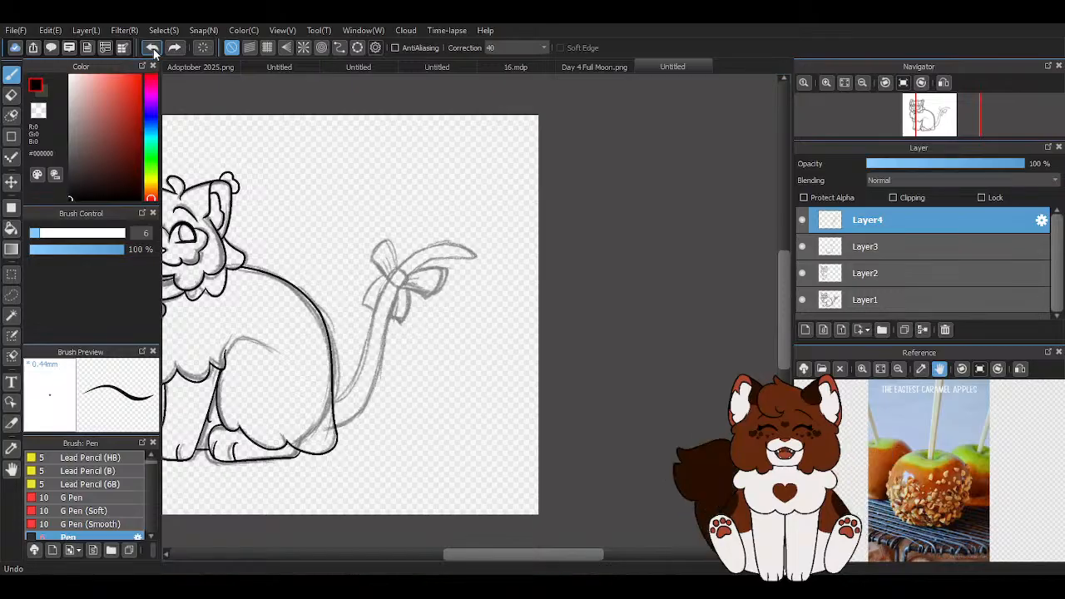
Try to ink the tail's upper edge again along the sketch, using strokes from the tip and from the rump
{"action": "scroll", "coordinate": [291, 406], "scroll_direction": "up", "scroll_amount": 2}
{"action": "scroll", "coordinate": [387, 408], "scroll_direction": "up", "scroll_amount": 3}
{"action": "mouse_move", "coordinate": [545, 203]}
{"action": "left_mouse_down"}
{"action": "mouse_move", "coordinate": [486, 178]}
{"action": "mouse_move", "coordinate": [354, 296]}
{"action": "left_mouse_up"}
{"action": "scroll", "coordinate": [434, 152], "scroll_direction": "down", "scroll_amount": 1}
{"action": "scroll", "coordinate": [392, 242], "scroll_direction": "up", "scroll_amount": 1}
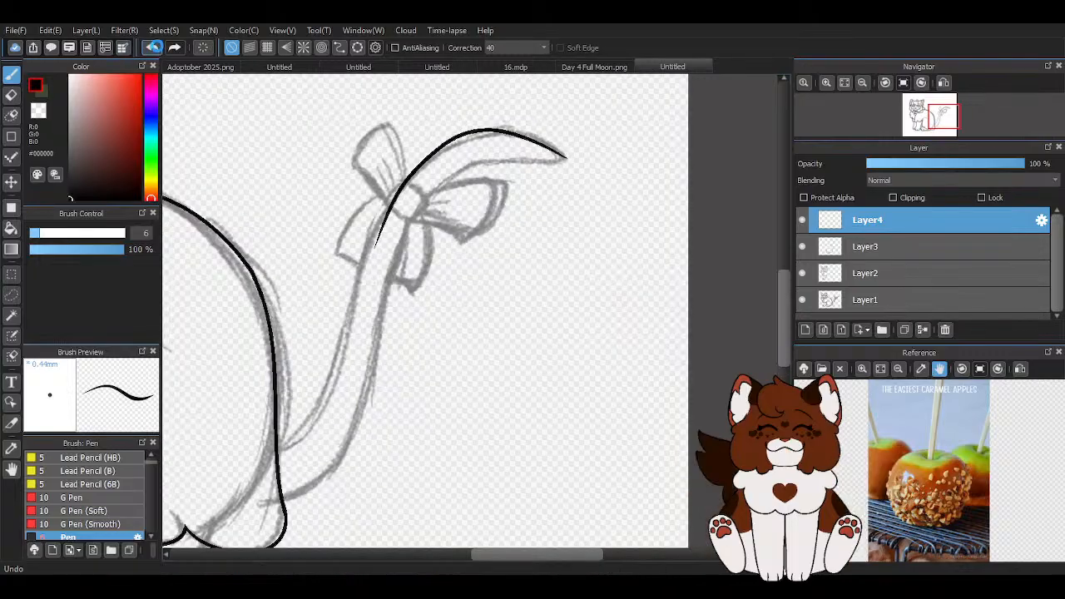
{"action": "left_click", "coordinate": [152, 47]}
{"action": "mouse_move", "coordinate": [275, 459]}
{"action": "left_mouse_down"}
{"action": "mouse_move", "coordinate": [267, 453]}
{"action": "mouse_move", "coordinate": [366, 235]}
{"action": "mouse_move", "coordinate": [564, 164]}
{"action": "left_mouse_up"}
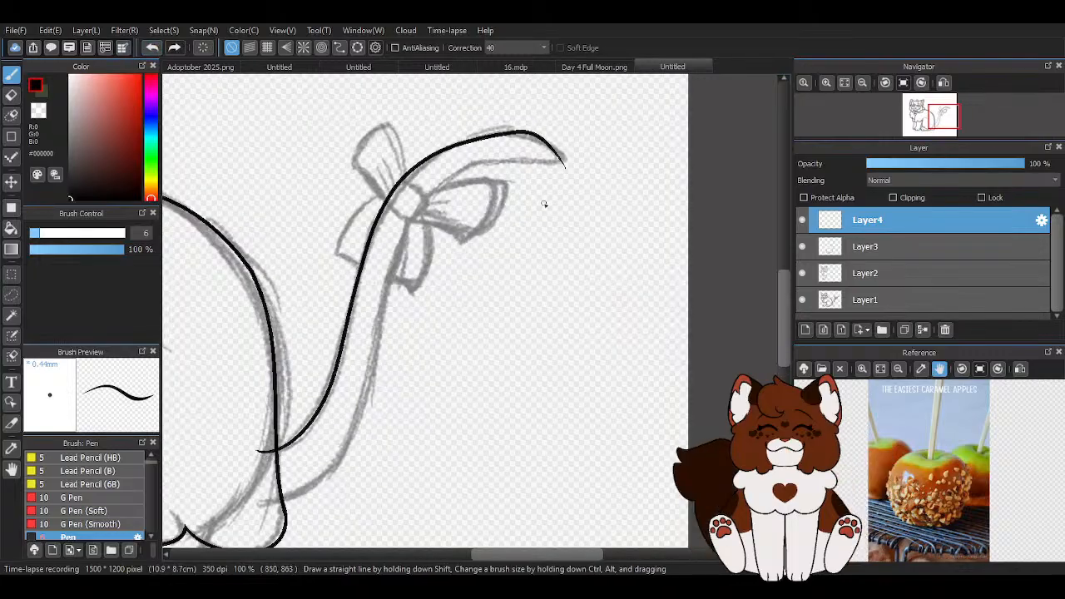
{"action": "left_click", "coordinate": [151, 47]}
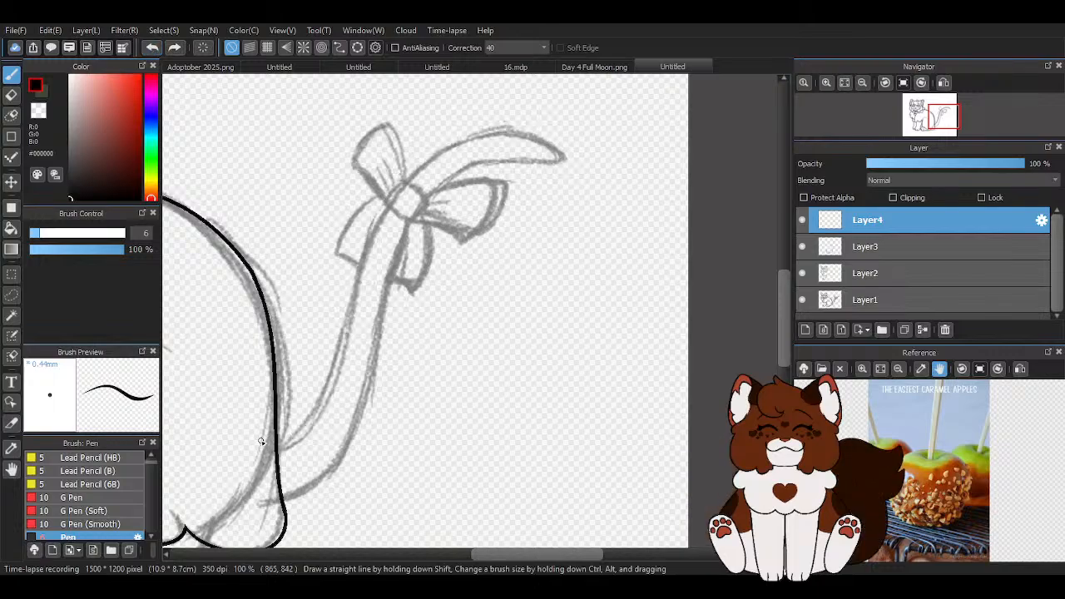
Ink the tail's upper and lower edges in black from the rump to the tip, and check them without the Layer1 sketch
{"action": "mouse_move", "coordinate": [245, 451]}
{"action": "left_mouse_down"}
{"action": "mouse_move", "coordinate": [324, 409]}
{"action": "mouse_move", "coordinate": [364, 274]}
{"action": "mouse_move", "coordinate": [434, 157]}
{"action": "mouse_move", "coordinate": [563, 165]}
{"action": "left_mouse_up"}
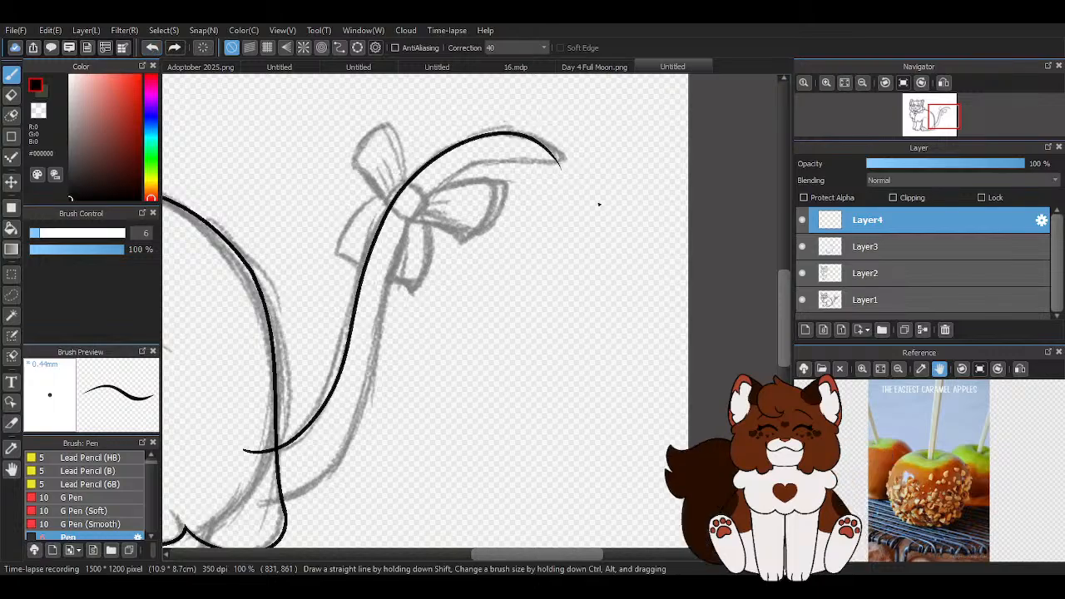
{"action": "mouse_move", "coordinate": [279, 503]}
{"action": "left_mouse_down"}
{"action": "mouse_move", "coordinate": [404, 245]}
{"action": "mouse_move", "coordinate": [555, 158]}
{"action": "left_mouse_up"}
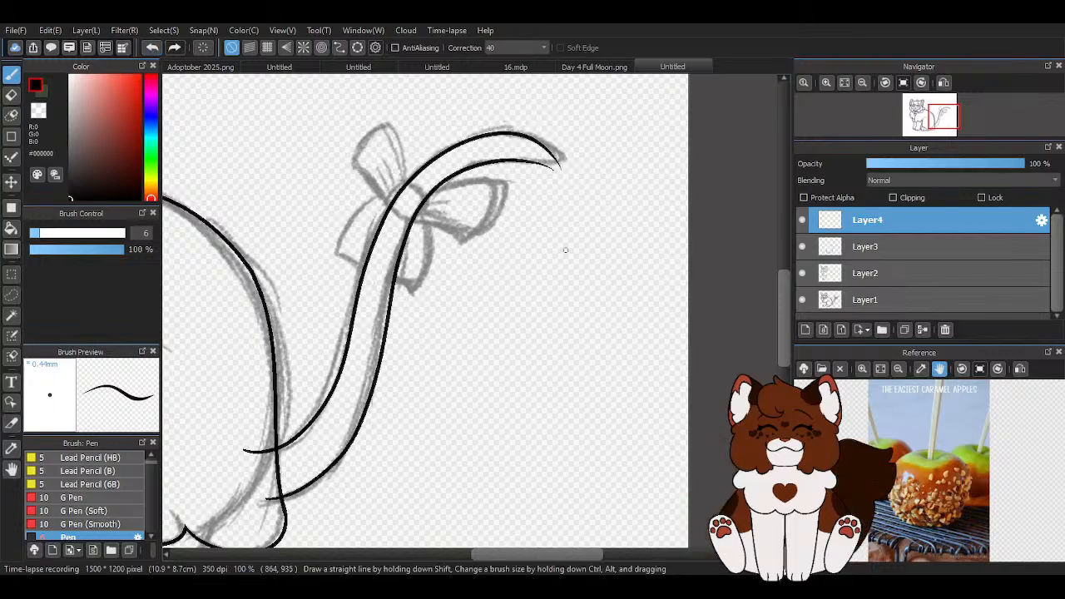
{"action": "scroll", "coordinate": [566, 250], "scroll_direction": "down", "scroll_amount": 1}
{"action": "scroll", "coordinate": [566, 251], "scroll_direction": "down", "scroll_amount": 2}
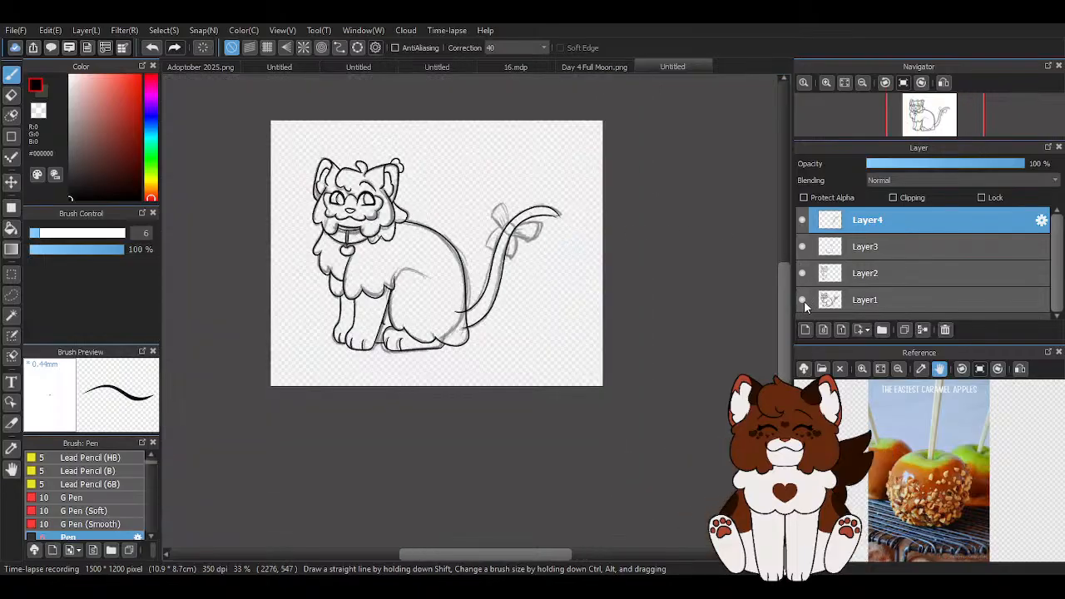
{"action": "left_click", "coordinate": [802, 300]}
{"action": "left_click", "coordinate": [802, 299]}
Ink a rounded black curve at the tail tip joining the upper and lower edges
{"action": "scroll", "coordinate": [566, 197], "scroll_direction": "up", "scroll_amount": 7}
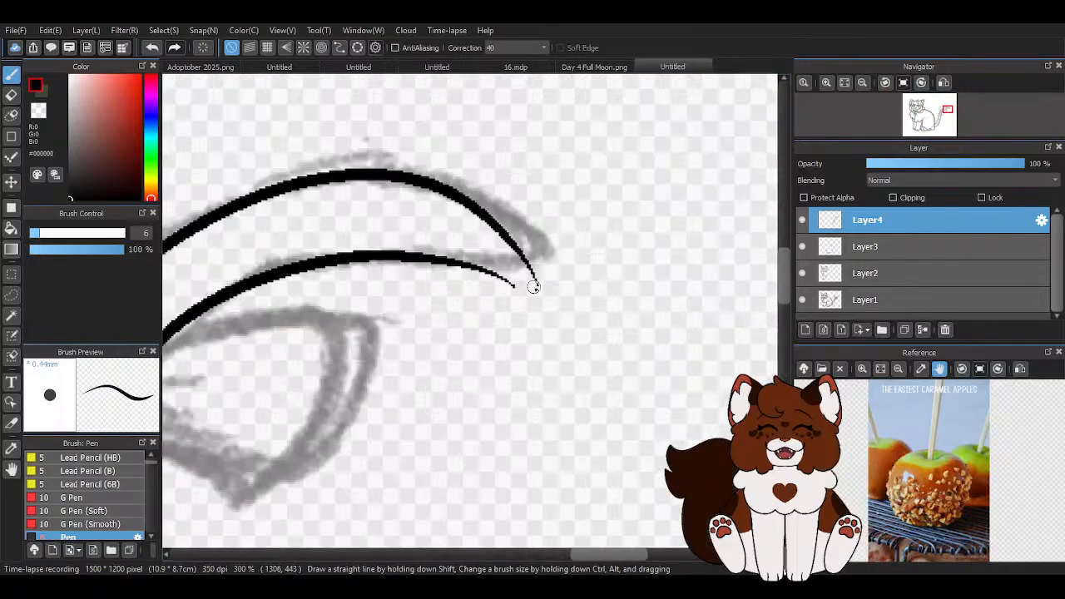
{"action": "left_click_drag", "start_coordinate": [403, 248], "coordinate": [470, 172]}
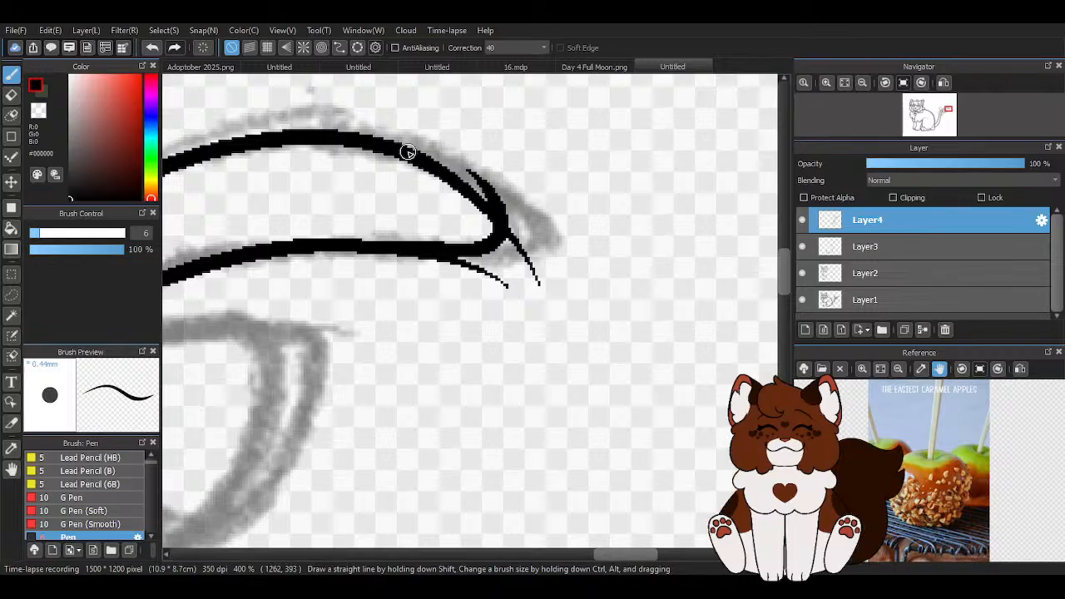
Thicken the tail's upper edge into the tip in black, then erase the stray line ends outside the tip using transparent color
{"action": "left_click_drag", "start_coordinate": [403, 148], "coordinate": [493, 202]}
{"action": "key", "text": "x"}
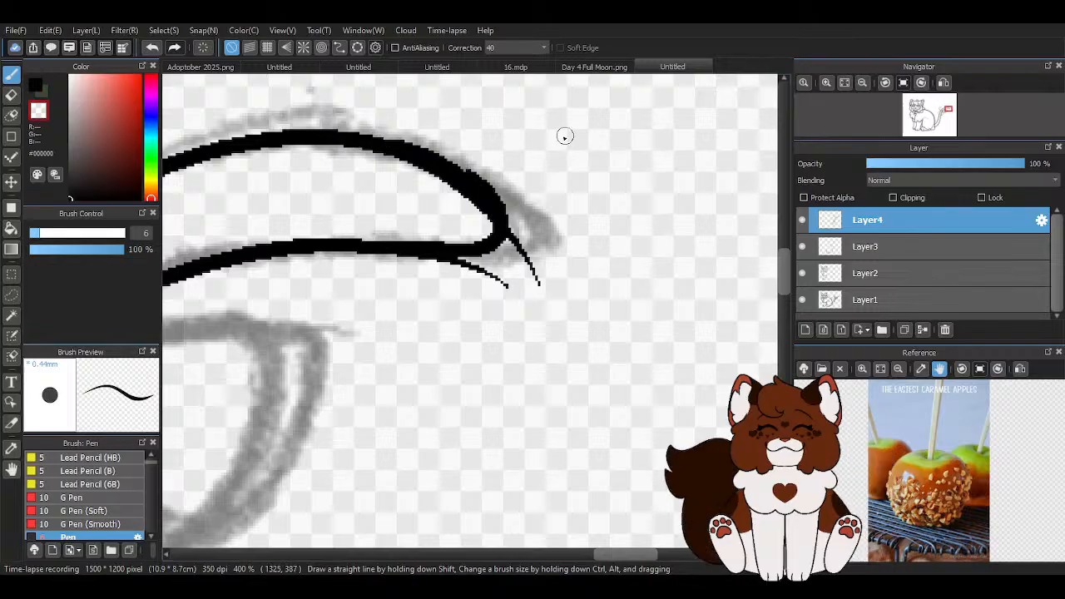
{"action": "scroll", "coordinate": [359, 125], "scroll_direction": "up", "scroll_amount": 1}
{"action": "mouse_move", "coordinate": [390, 131]}
{"action": "left_mouse_down"}
{"action": "mouse_move", "coordinate": [424, 142]}
{"action": "mouse_move", "coordinate": [560, 239]}
{"action": "mouse_move", "coordinate": [604, 291]}
{"action": "left_mouse_up"}
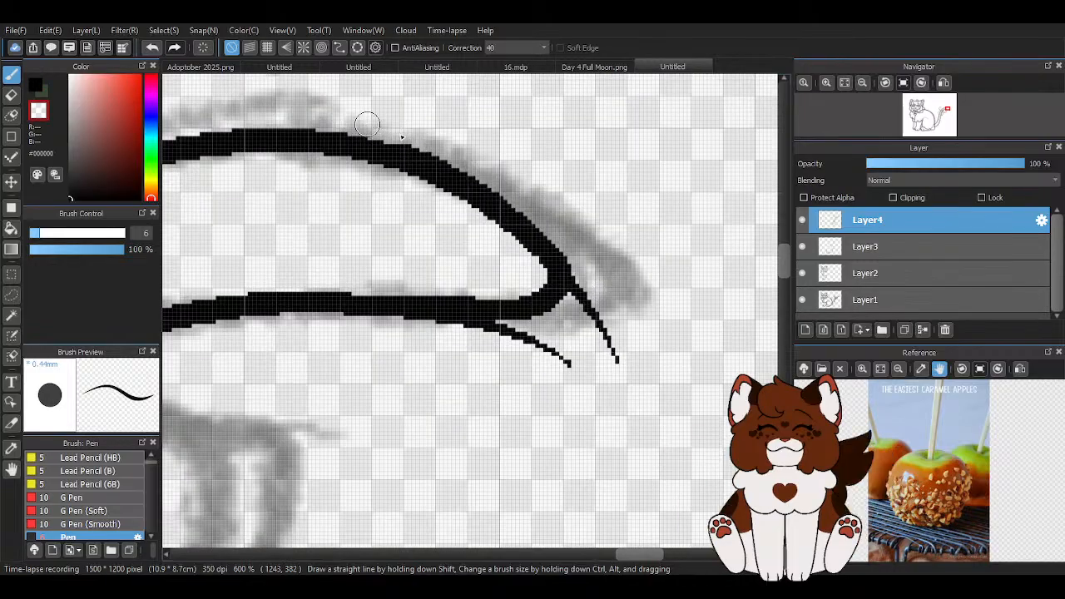
{"action": "left_click_drag", "start_coordinate": [408, 138], "coordinate": [614, 354]}
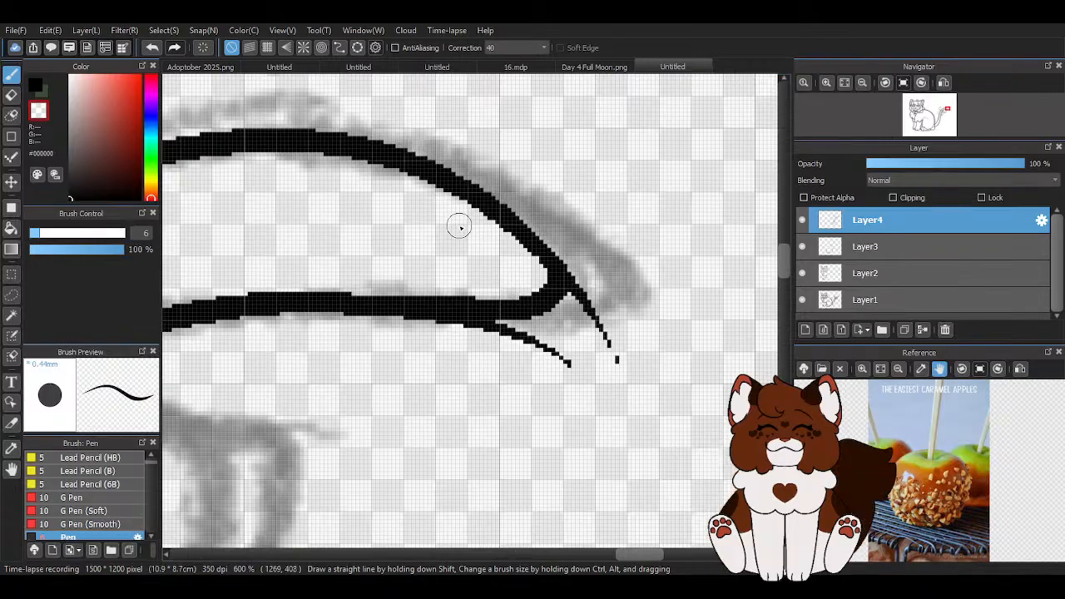
{"action": "left_click_drag", "start_coordinate": [452, 336], "coordinate": [478, 335]}
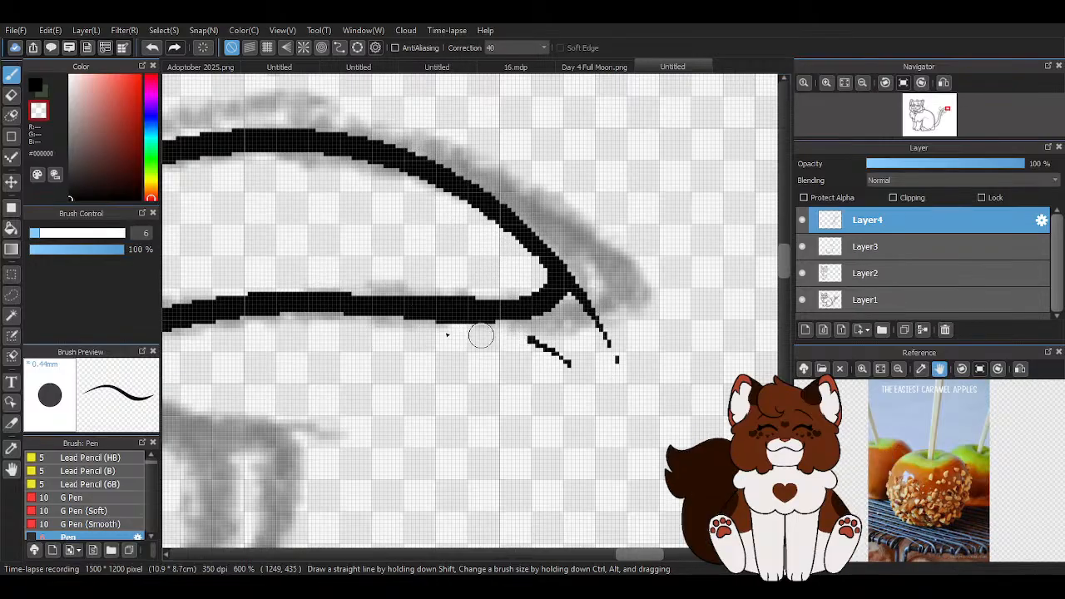
{"action": "left_click_drag", "start_coordinate": [599, 316], "coordinate": [561, 237]}
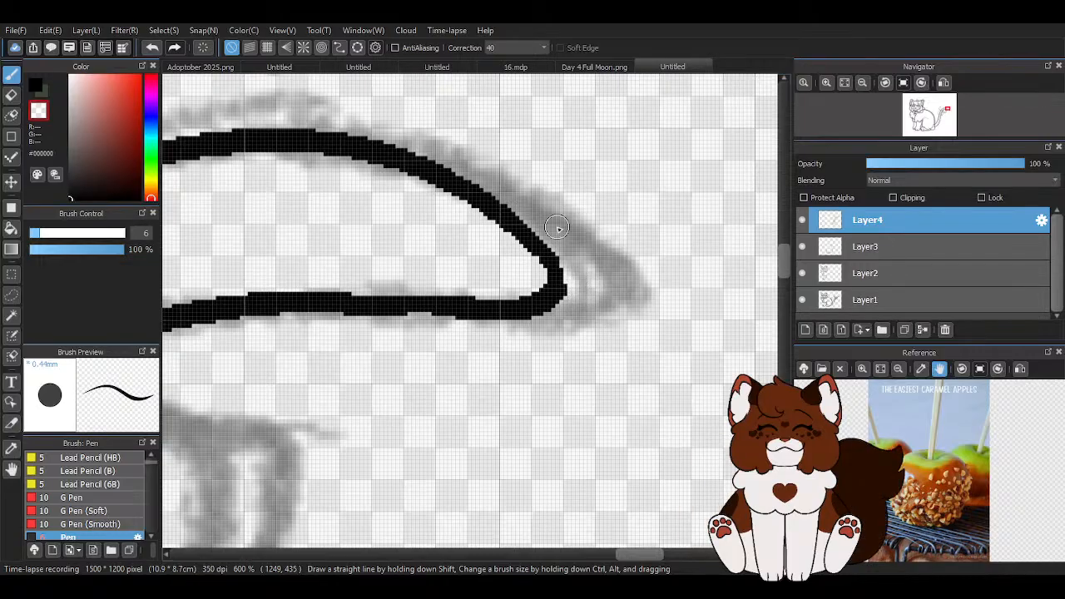
Even out the black line around the tail tip's lower inner curve and check the tail outline
{"action": "scroll", "coordinate": [547, 336], "scroll_direction": "down", "scroll_amount": 1}
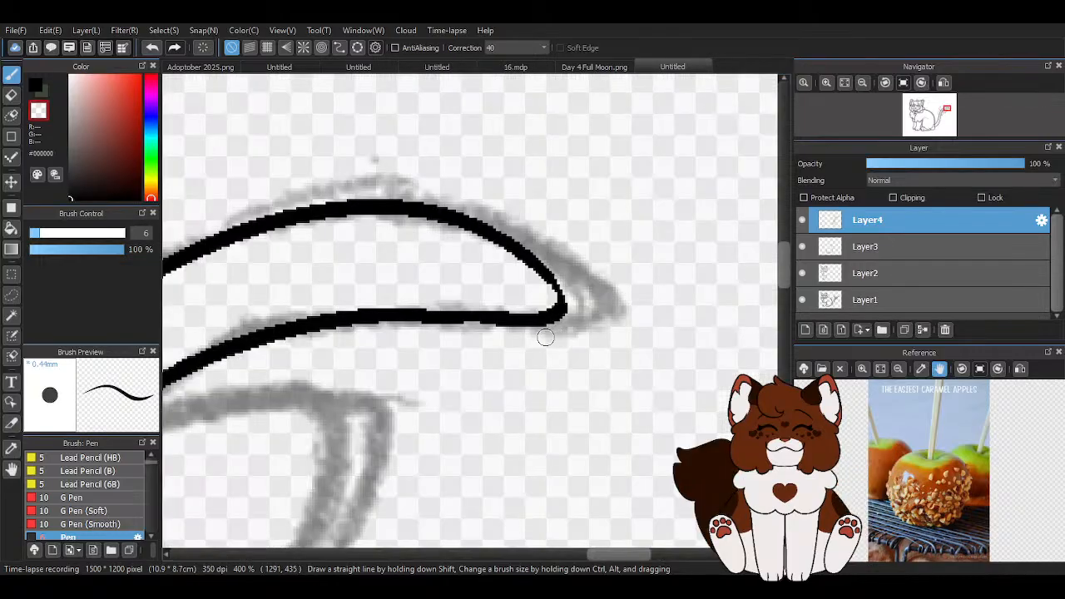
{"action": "scroll", "coordinate": [587, 278], "scroll_direction": "up", "scroll_amount": 1}
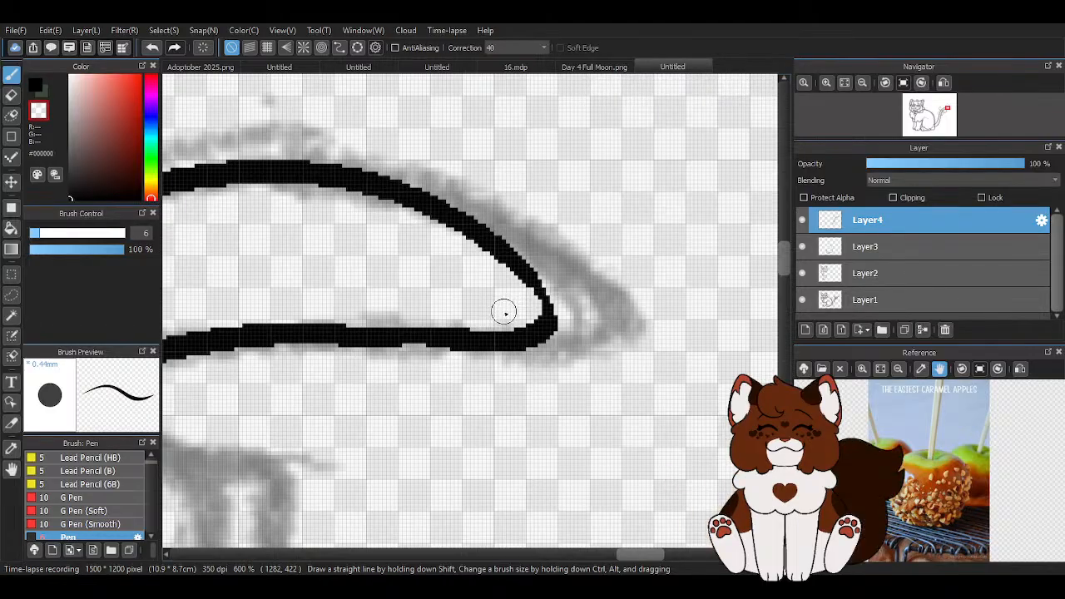
{"action": "scroll", "coordinate": [502, 313], "scroll_direction": "up", "scroll_amount": 1}
{"action": "right_click", "coordinate": [345, 347]}
{"action": "mouse_move", "coordinate": [347, 348]}
{"action": "left_mouse_down"}
{"action": "mouse_move", "coordinate": [491, 353]}
{"action": "mouse_move", "coordinate": [546, 336]}
{"action": "mouse_move", "coordinate": [524, 233]}
{"action": "mouse_move", "coordinate": [444, 185]}
{"action": "mouse_move", "coordinate": [544, 264]}
{"action": "mouse_move", "coordinate": [537, 332]}
{"action": "left_mouse_up"}
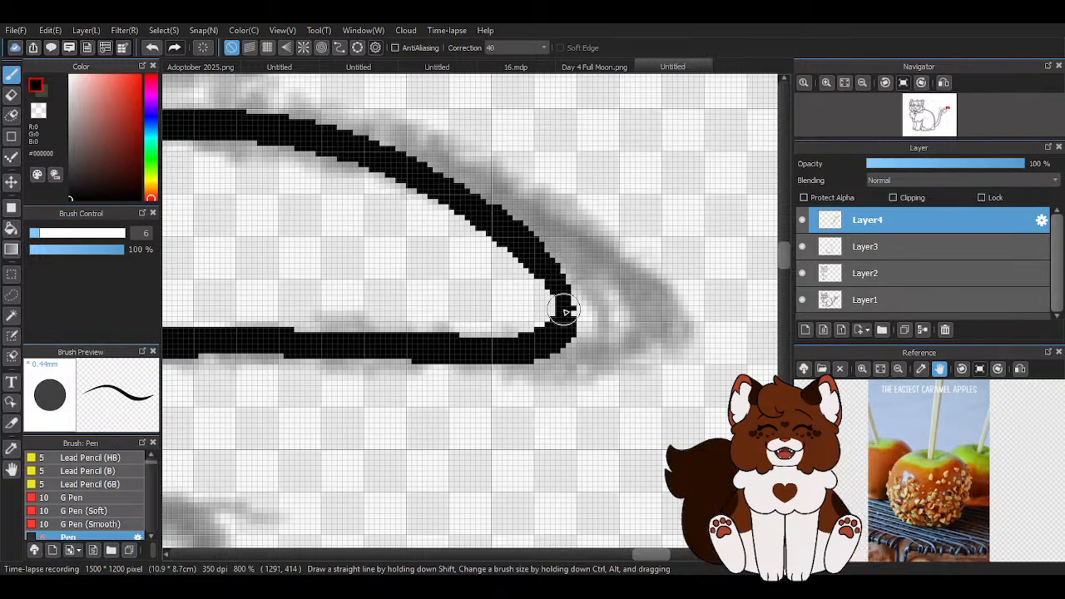
{"action": "scroll", "coordinate": [495, 227], "scroll_direction": "down", "scroll_amount": 6}
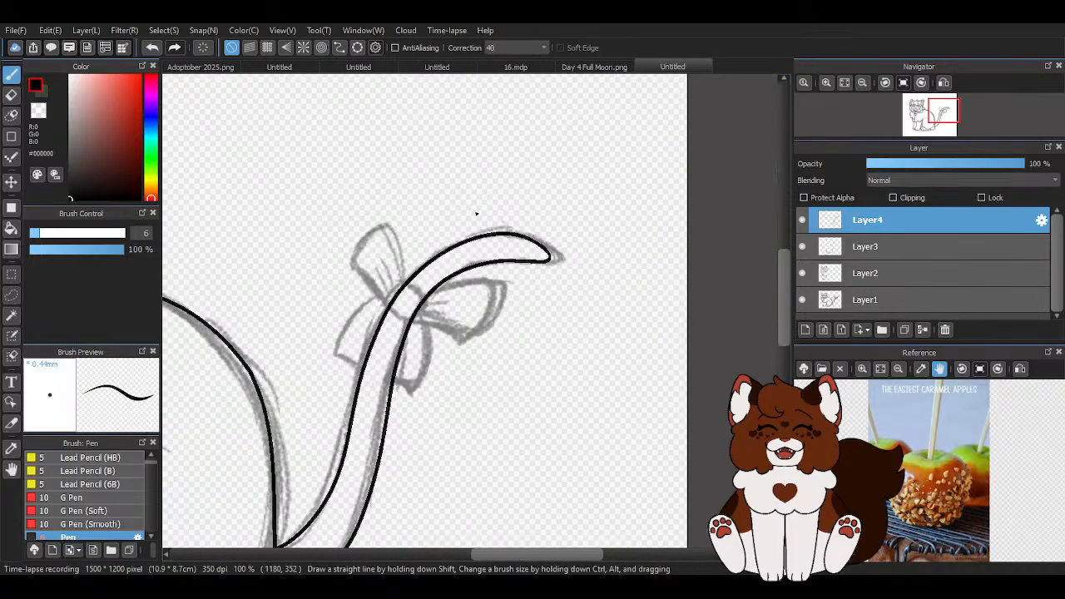
{"action": "scroll", "coordinate": [513, 208], "scroll_direction": "up", "scroll_amount": 1}
{"action": "scroll", "coordinate": [520, 225], "scroll_direction": "up", "scroll_amount": 3}
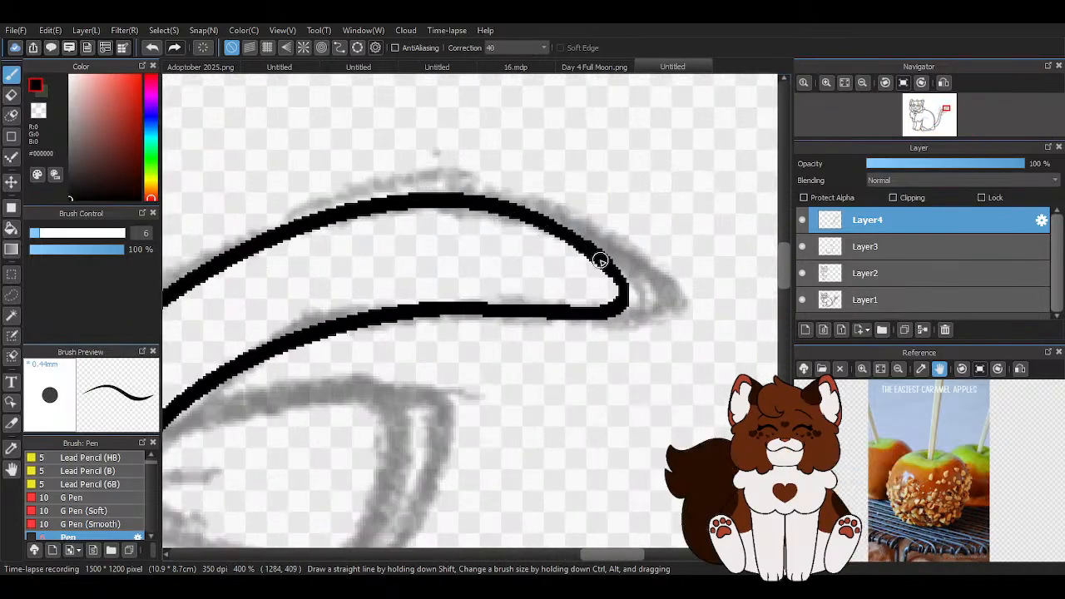
{"action": "scroll", "coordinate": [416, 240], "scroll_direction": "down", "scroll_amount": 2}
{"action": "scroll", "coordinate": [524, 241], "scroll_direction": "up", "scroll_amount": 3}
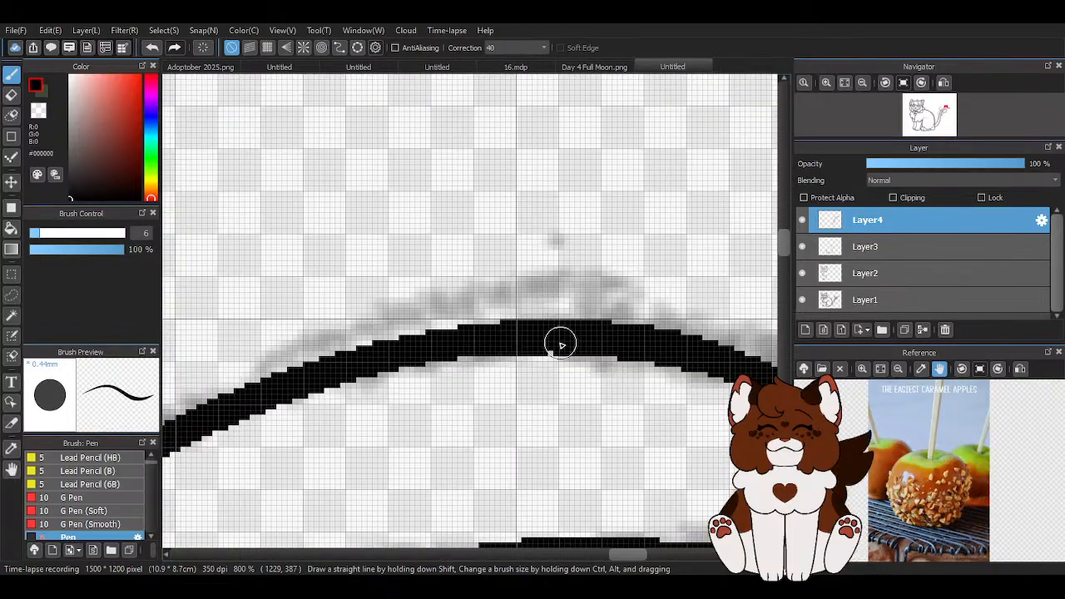
{"action": "scroll", "coordinate": [556, 346], "scroll_direction": "down", "scroll_amount": 5}
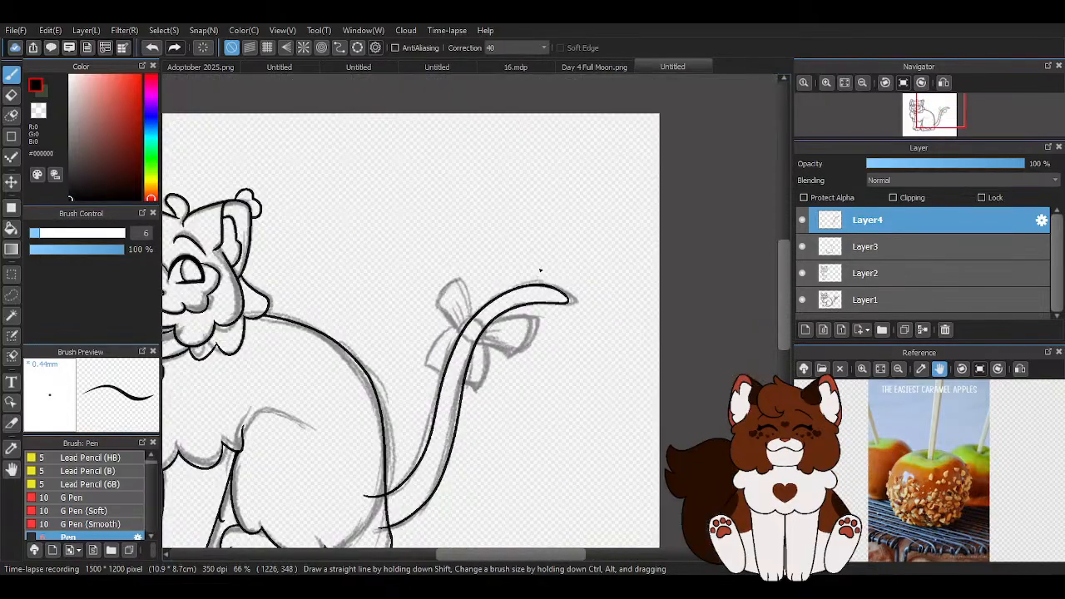
{"action": "scroll", "coordinate": [540, 271], "scroll_direction": "down", "scroll_amount": 1}
Move the Layer4 tail line art slightly down and erase its line ends crossing into the cat's body
{"action": "scroll", "coordinate": [540, 272], "scroll_direction": "up", "scroll_amount": 4}
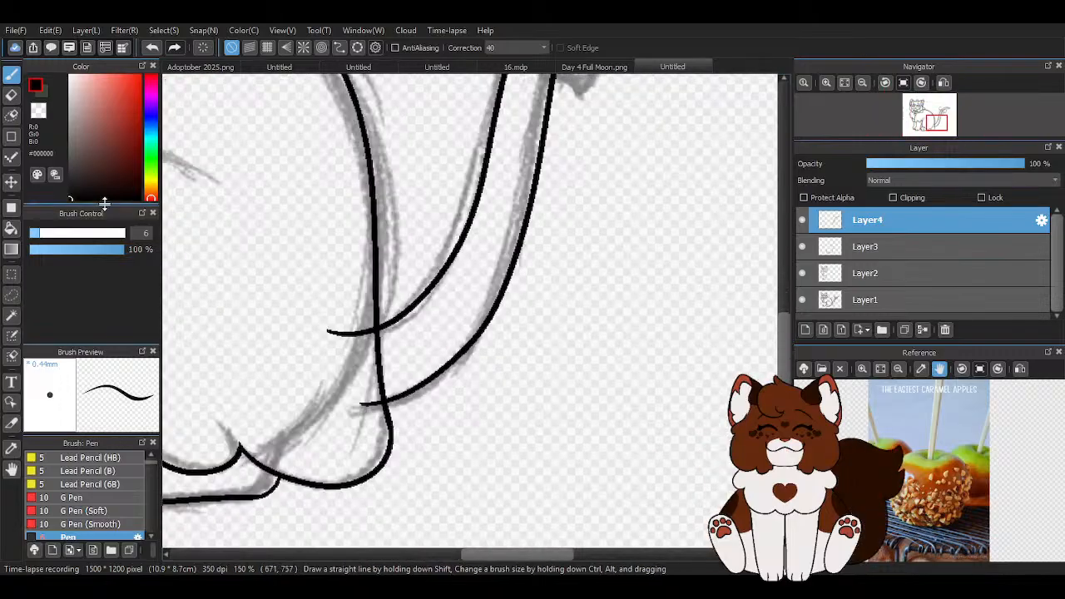
{"action": "key", "text": "v"}
{"action": "left_click_drag", "start_coordinate": [519, 299], "coordinate": [516, 318]}
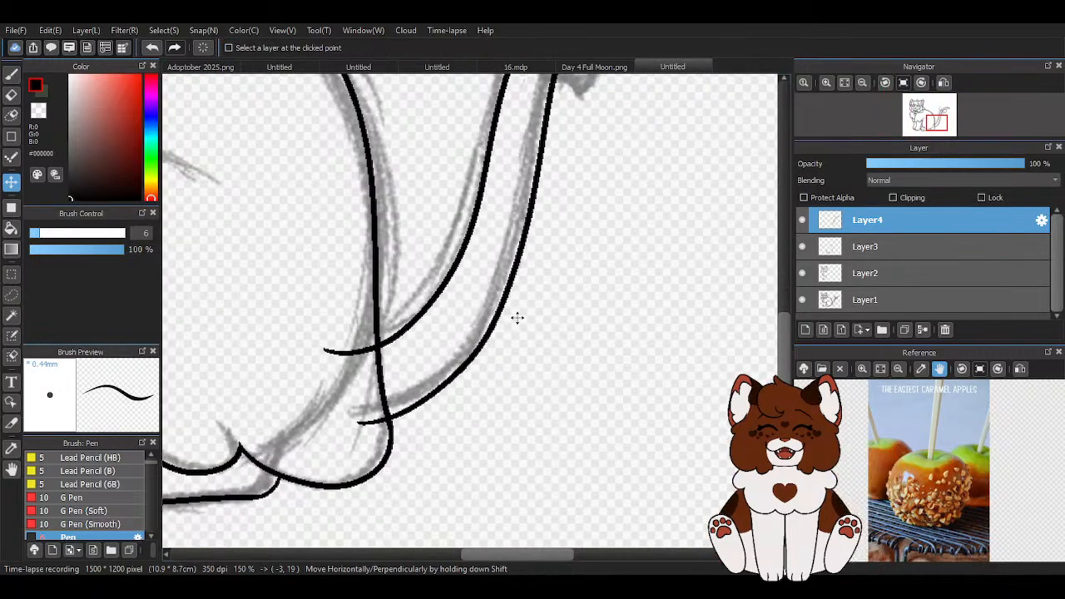
{"action": "left_click", "coordinate": [12, 94]}
{"action": "scroll", "coordinate": [398, 448], "scroll_direction": "up", "scroll_amount": 2}
{"action": "left_click_drag", "start_coordinate": [317, 238], "coordinate": [338, 241]}
{"action": "left_click_drag", "start_coordinate": [337, 389], "coordinate": [343, 385]}
{"action": "left_click_drag", "start_coordinate": [293, 256], "coordinate": [253, 249]}
{"action": "left_click", "coordinate": [318, 401]}
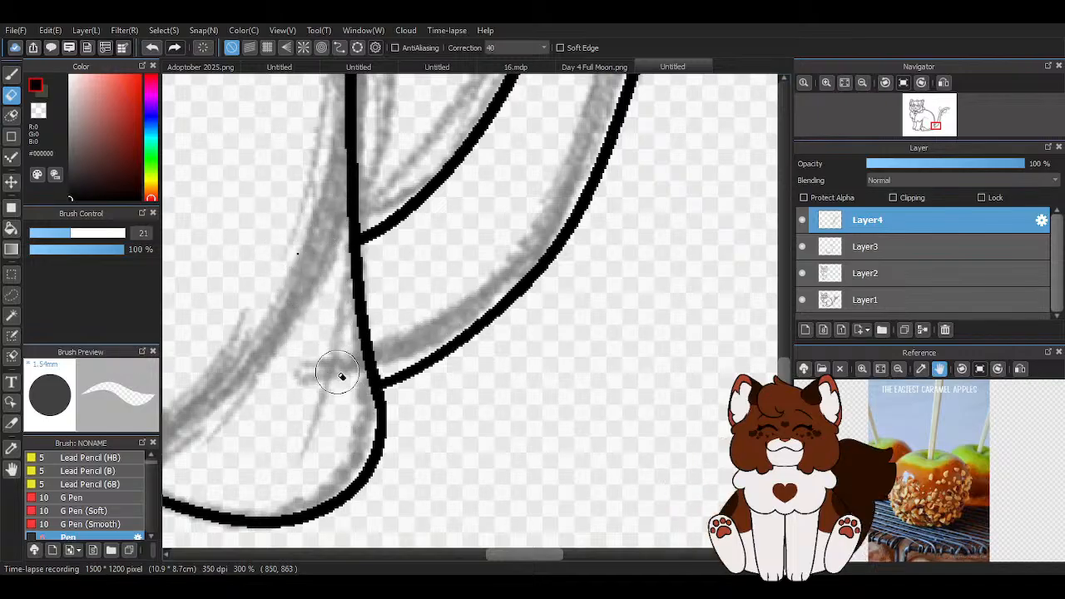
Move the tail line art back up to match the sketch, and return to the brush
{"action": "scroll", "coordinate": [436, 371], "scroll_direction": "down", "scroll_amount": 6}
{"action": "scroll", "coordinate": [415, 274], "scroll_direction": "up", "scroll_amount": 4}
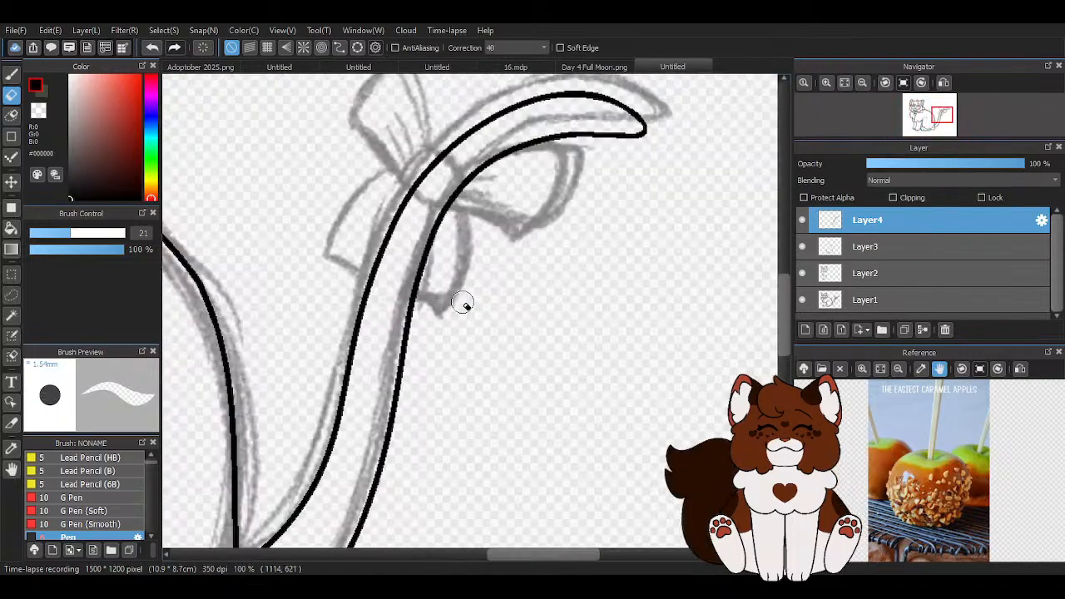
{"action": "left_click", "coordinate": [10, 182]}
{"action": "left_click_drag", "start_coordinate": [321, 257], "coordinate": [321, 232]}
{"action": "left_click", "coordinate": [11, 73]}
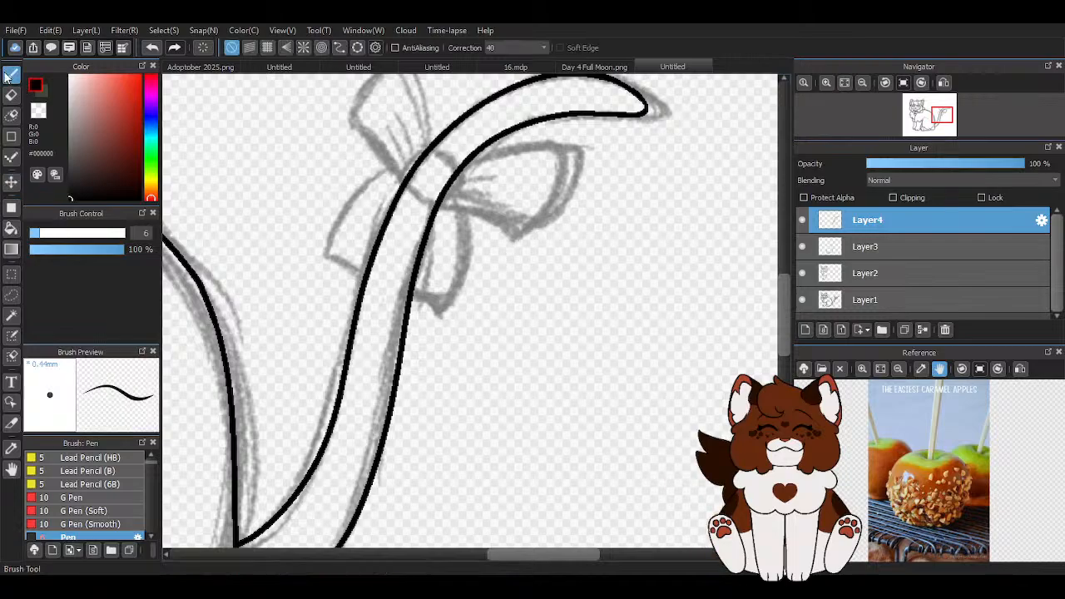
Add a new layer above Layer4 and ink the bow's rounded knot across the tail in black
{"action": "scroll", "coordinate": [458, 154], "scroll_direction": "up", "scroll_amount": 4}
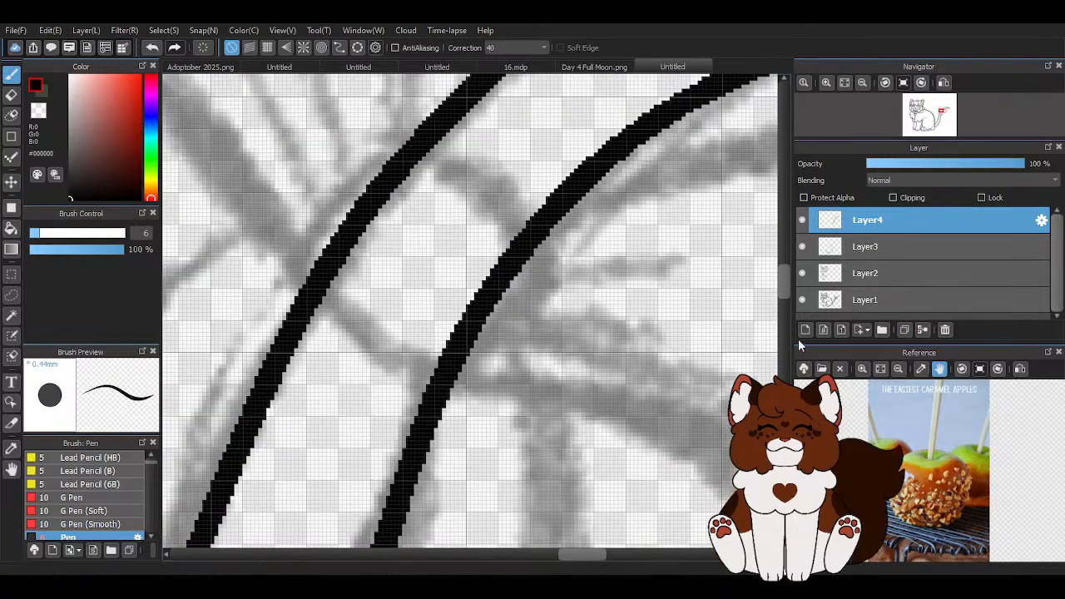
{"action": "left_click", "coordinate": [806, 330]}
{"action": "mouse_move", "coordinate": [385, 162]}
{"action": "left_mouse_down"}
{"action": "mouse_move", "coordinate": [497, 200]}
{"action": "mouse_move", "coordinate": [543, 267]}
{"action": "mouse_move", "coordinate": [511, 345]}
{"action": "mouse_move", "coordinate": [459, 378]}
{"action": "mouse_move", "coordinate": [402, 363]}
{"action": "mouse_move", "coordinate": [327, 314]}
{"action": "mouse_move", "coordinate": [302, 267]}
{"action": "mouse_move", "coordinate": [335, 206]}
{"action": "mouse_move", "coordinate": [398, 155]}
{"action": "left_mouse_up"}
{"action": "left_click", "coordinate": [152, 47]}
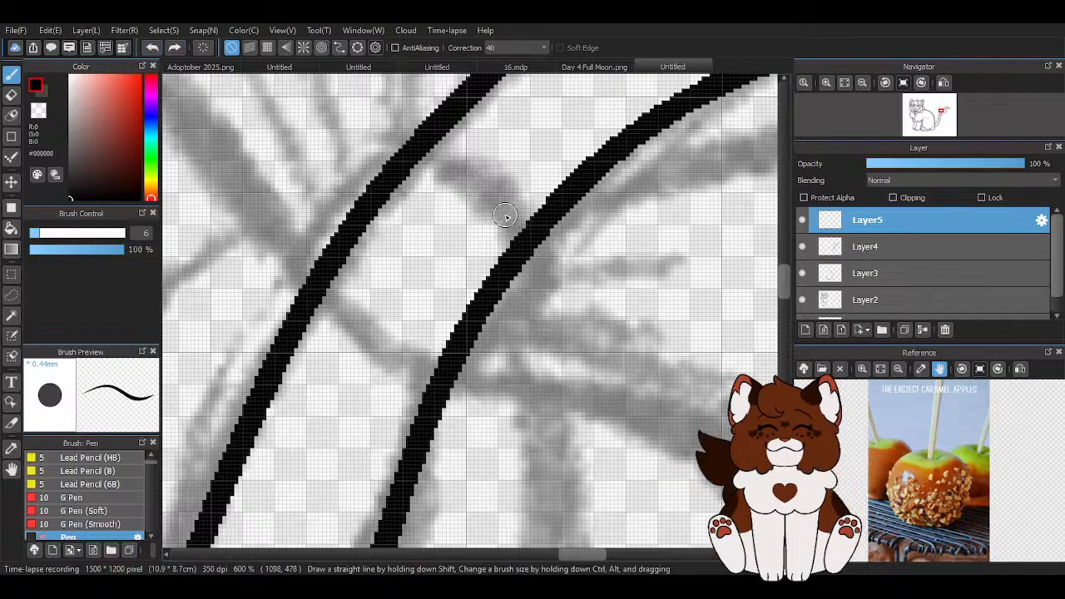
{"action": "mouse_move", "coordinate": [470, 178]}
{"action": "left_mouse_down"}
{"action": "mouse_move", "coordinate": [544, 262]}
{"action": "mouse_move", "coordinate": [502, 343]}
{"action": "mouse_move", "coordinate": [463, 375]}
{"action": "mouse_move", "coordinate": [427, 377]}
{"action": "mouse_move", "coordinate": [323, 298]}
{"action": "mouse_move", "coordinate": [310, 256]}
{"action": "mouse_move", "coordinate": [366, 174]}
{"action": "mouse_move", "coordinate": [411, 156]}
{"action": "mouse_move", "coordinate": [463, 182]}
{"action": "left_mouse_up"}
{"action": "scroll", "coordinate": [405, 257], "scroll_direction": "down", "scroll_amount": 4}
{"action": "scroll", "coordinate": [366, 266], "scroll_direction": "up", "scroll_amount": 3}
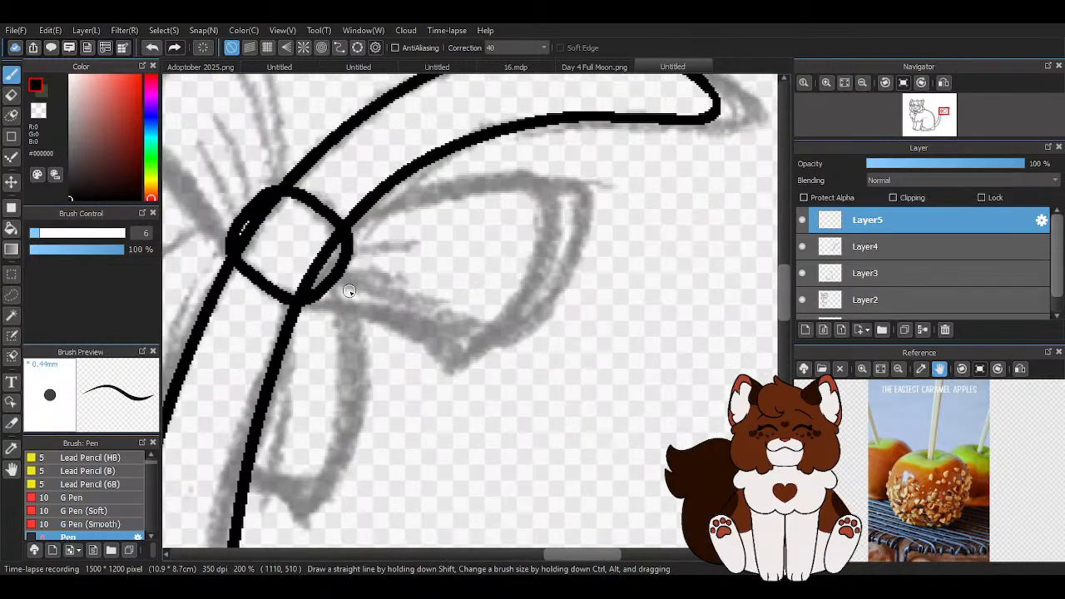
Ink the bow's right loop and upper left loop in black, joining both to the knot
{"action": "mouse_move", "coordinate": [326, 303]}
{"action": "left_mouse_down"}
{"action": "mouse_move", "coordinate": [498, 372]}
{"action": "mouse_move", "coordinate": [589, 263]}
{"action": "mouse_move", "coordinate": [589, 158]}
{"action": "mouse_move", "coordinate": [518, 144]}
{"action": "mouse_move", "coordinate": [392, 182]}
{"action": "mouse_move", "coordinate": [344, 225]}
{"action": "left_mouse_up"}
{"action": "scroll", "coordinate": [538, 285], "scroll_direction": "down", "scroll_amount": 4}
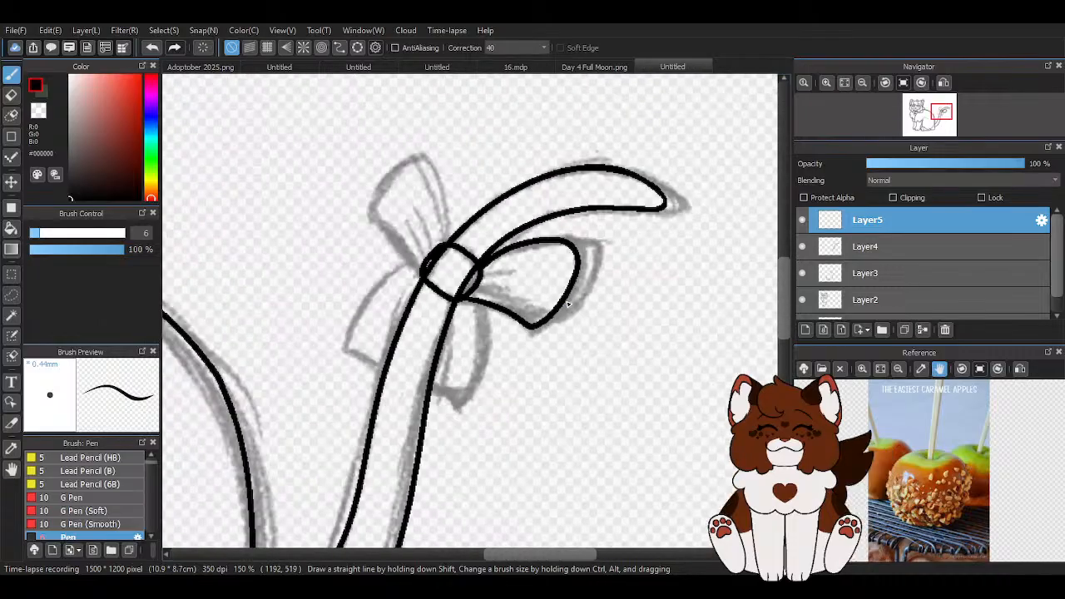
{"action": "scroll", "coordinate": [453, 250], "scroll_direction": "up", "scroll_amount": 4}
{"action": "scroll", "coordinate": [452, 282], "scroll_direction": "down", "scroll_amount": 1}
{"action": "mouse_move", "coordinate": [460, 279]}
{"action": "left_mouse_down"}
{"action": "mouse_move", "coordinate": [449, 163]}
{"action": "mouse_move", "coordinate": [401, 124]}
{"action": "mouse_move", "coordinate": [360, 146]}
{"action": "mouse_move", "coordinate": [321, 216]}
{"action": "mouse_move", "coordinate": [346, 264]}
{"action": "mouse_move", "coordinate": [408, 334]}
{"action": "left_mouse_up"}
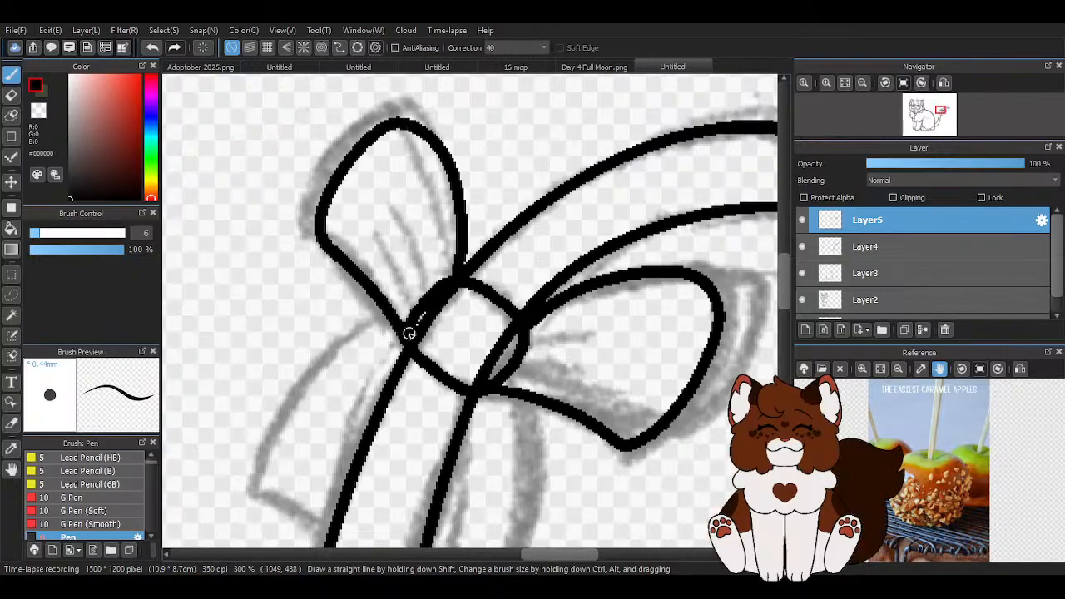
Draw short tapered fold lines from the knot into the bow's upper left and right loops
{"action": "left_click_drag", "start_coordinate": [429, 284], "coordinate": [397, 202]}
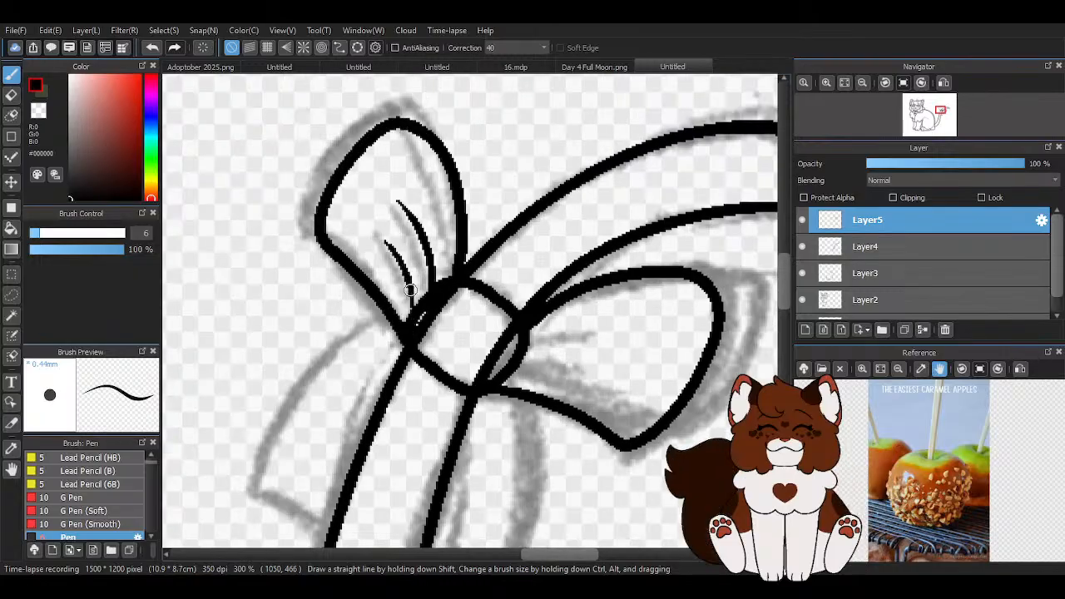
{"action": "scroll", "coordinate": [501, 302], "scroll_direction": "down", "scroll_amount": 2}
{"action": "scroll", "coordinate": [442, 311], "scroll_direction": "up", "scroll_amount": 3}
{"action": "left_click_drag", "start_coordinate": [442, 311], "coordinate": [546, 303]}
{"action": "left_click_drag", "start_coordinate": [429, 349], "coordinate": [474, 368]}
Ink the bow's lower right ribbon end with a pointed tip, closing it along the tail's edge up to the knot
{"action": "scroll", "coordinate": [363, 300], "scroll_direction": "down", "scroll_amount": 3}
{"action": "scroll", "coordinate": [417, 225], "scroll_direction": "up", "scroll_amount": 2}
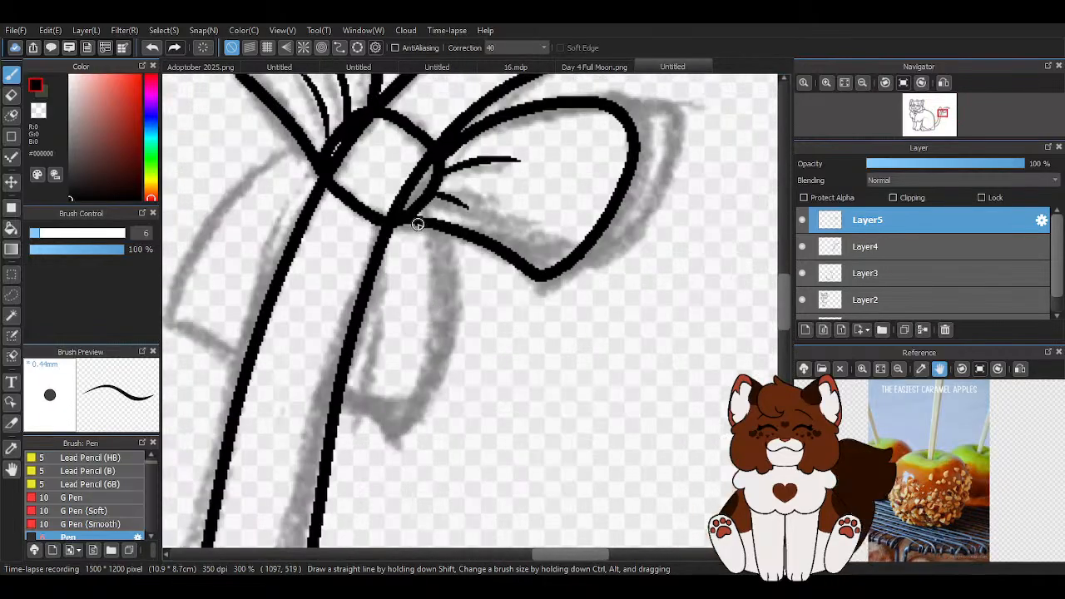
{"action": "mouse_move", "coordinate": [412, 218]}
{"action": "left_mouse_down"}
{"action": "mouse_move", "coordinate": [454, 331]}
{"action": "mouse_move", "coordinate": [381, 437]}
{"action": "mouse_move", "coordinate": [370, 404]}
{"action": "mouse_move", "coordinate": [325, 385]}
{"action": "left_mouse_up"}
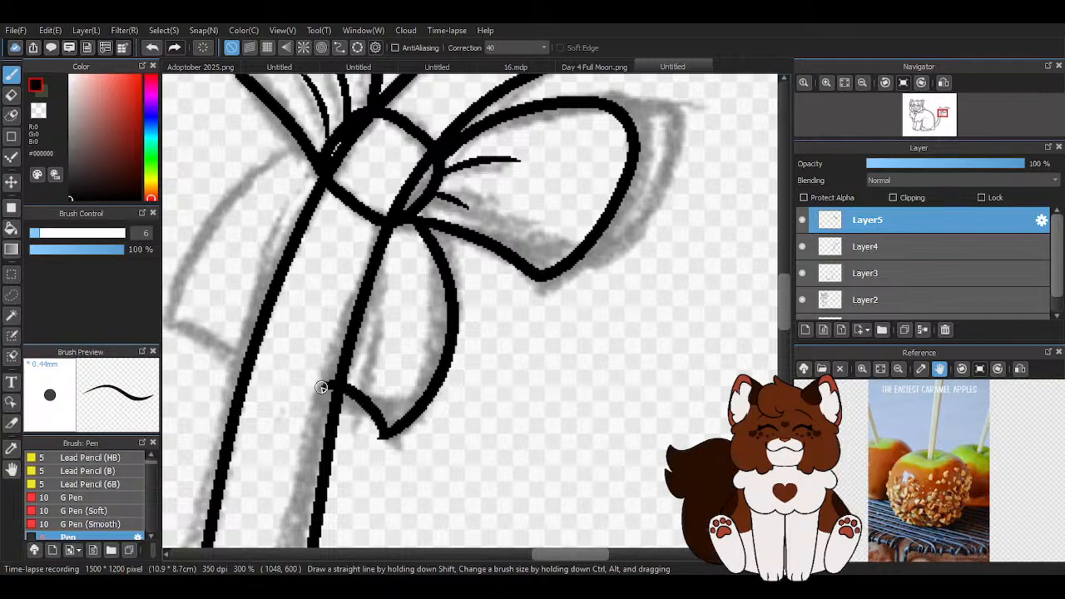
{"action": "left_click_drag", "start_coordinate": [359, 325], "coordinate": [381, 225]}
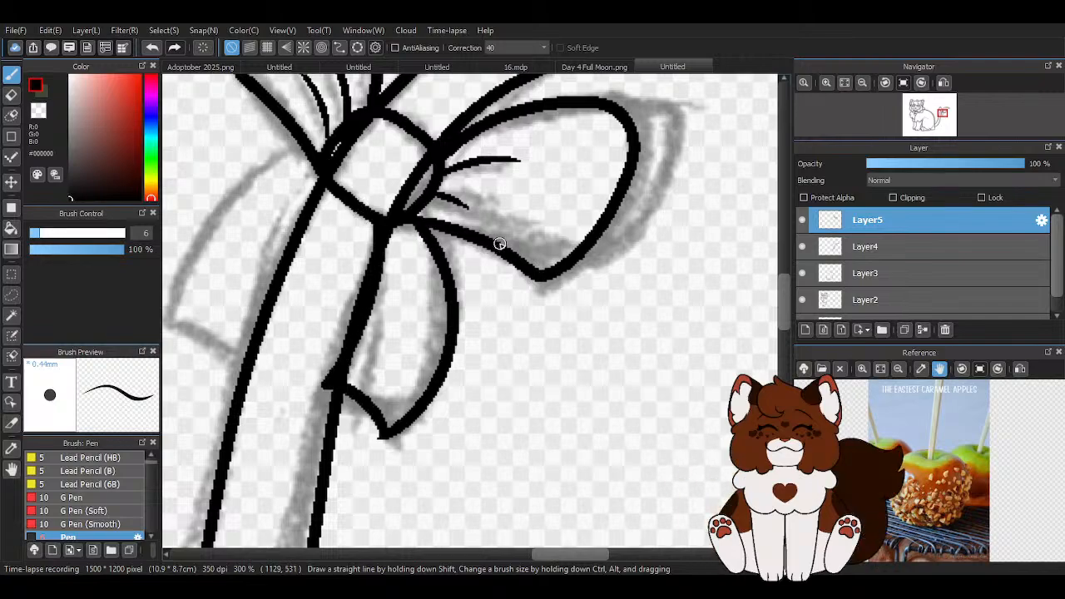
{"action": "scroll", "coordinate": [532, 248], "scroll_direction": "down", "scroll_amount": 1}
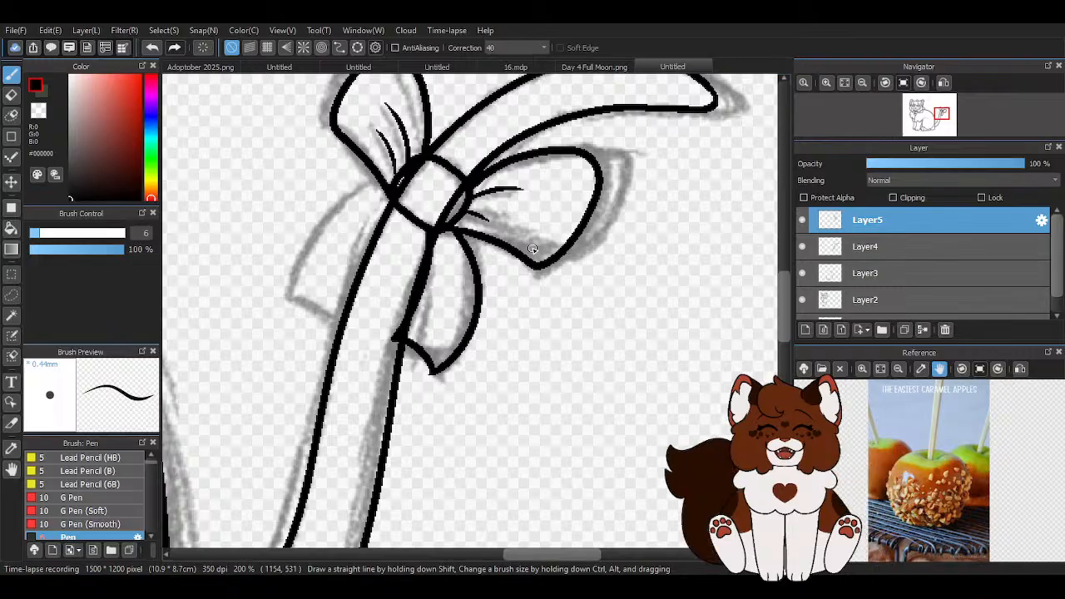
Try to ink the bow's lower left ribbon end twice, undoing the strokes
{"action": "scroll", "coordinate": [462, 274], "scroll_direction": "up", "scroll_amount": 1}
{"action": "scroll", "coordinate": [287, 156], "scroll_direction": "up", "scroll_amount": 1}
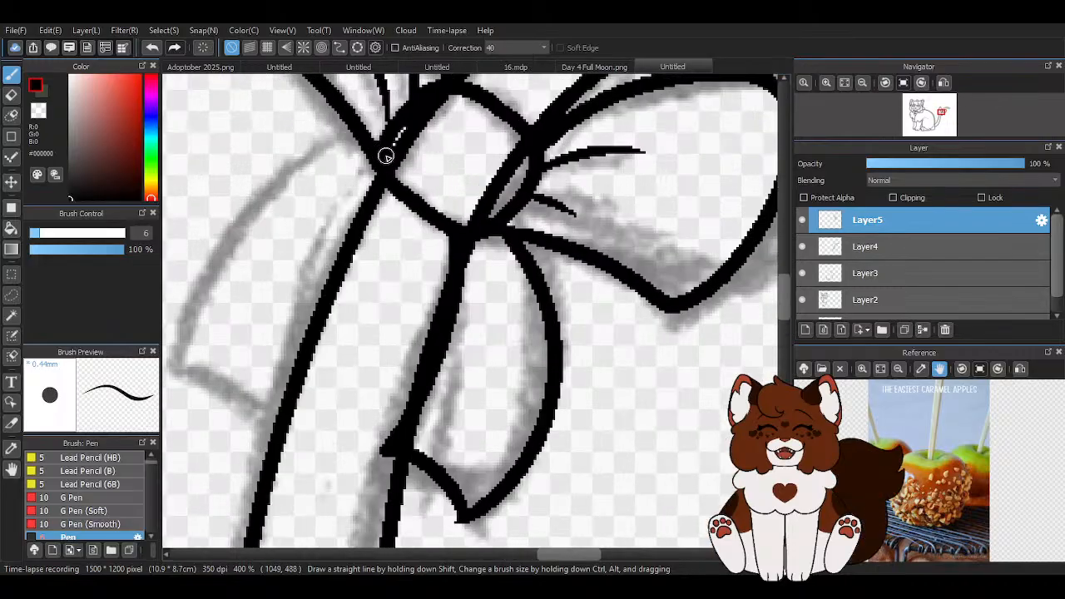
{"action": "left_click_drag", "start_coordinate": [376, 156], "coordinate": [304, 163]}
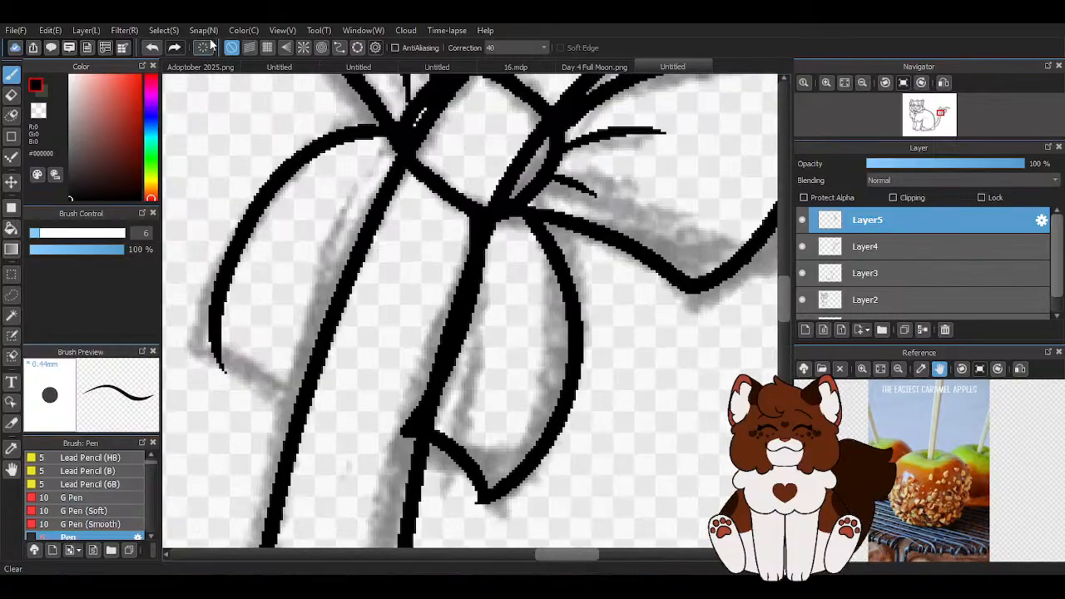
{"action": "left_click", "coordinate": [152, 48]}
{"action": "mouse_move", "coordinate": [387, 127]}
{"action": "left_mouse_down"}
{"action": "mouse_move", "coordinate": [309, 164]}
{"action": "mouse_move", "coordinate": [227, 374]}
{"action": "mouse_move", "coordinate": [223, 344]}
{"action": "mouse_move", "coordinate": [215, 356]}
{"action": "mouse_move", "coordinate": [229, 349]}
{"action": "mouse_move", "coordinate": [296, 389]}
{"action": "left_mouse_up"}
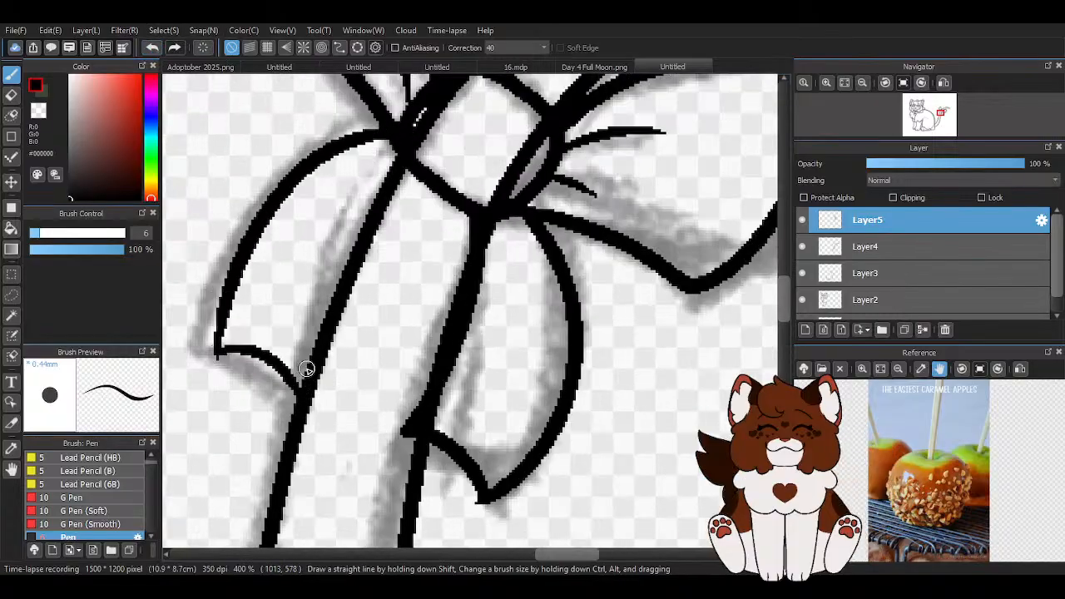
{"action": "key", "text": "ctrl+z"}
{"action": "key", "text": "ctrl+z"}
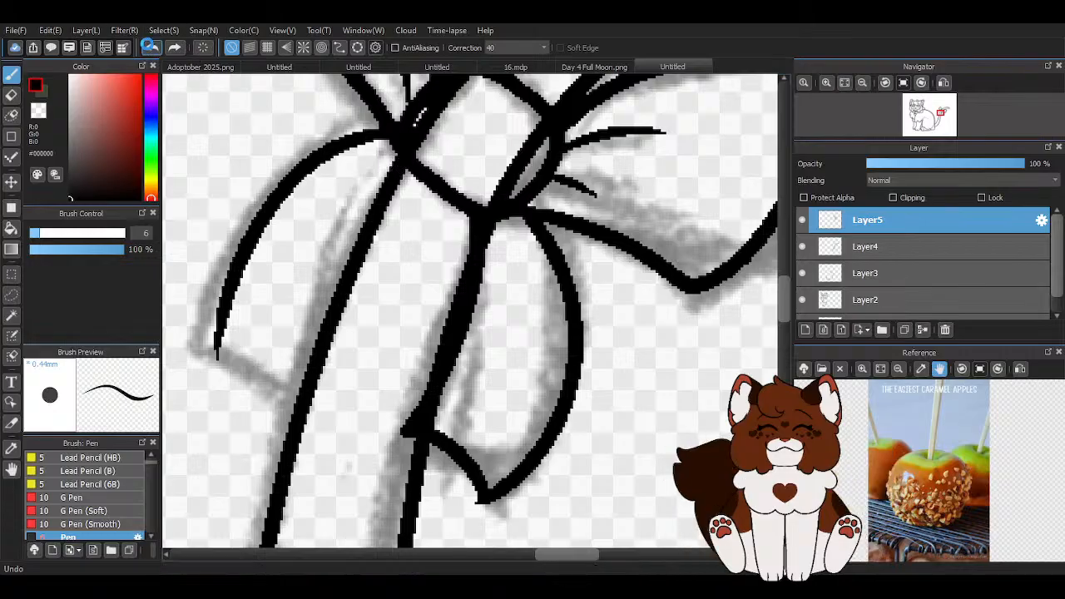
Ink the bow's lower left ribbon end from the knot to the tail's edge, and check the bow by toggling Layer4's visibility
{"action": "mouse_move", "coordinate": [389, 130]}
{"action": "left_mouse_down"}
{"action": "mouse_move", "coordinate": [245, 221]}
{"action": "mouse_move", "coordinate": [213, 344]}
{"action": "mouse_move", "coordinate": [211, 334]}
{"action": "mouse_move", "coordinate": [321, 356]}
{"action": "left_mouse_up"}
{"action": "scroll", "coordinate": [329, 284], "scroll_direction": "down", "scroll_amount": 5}
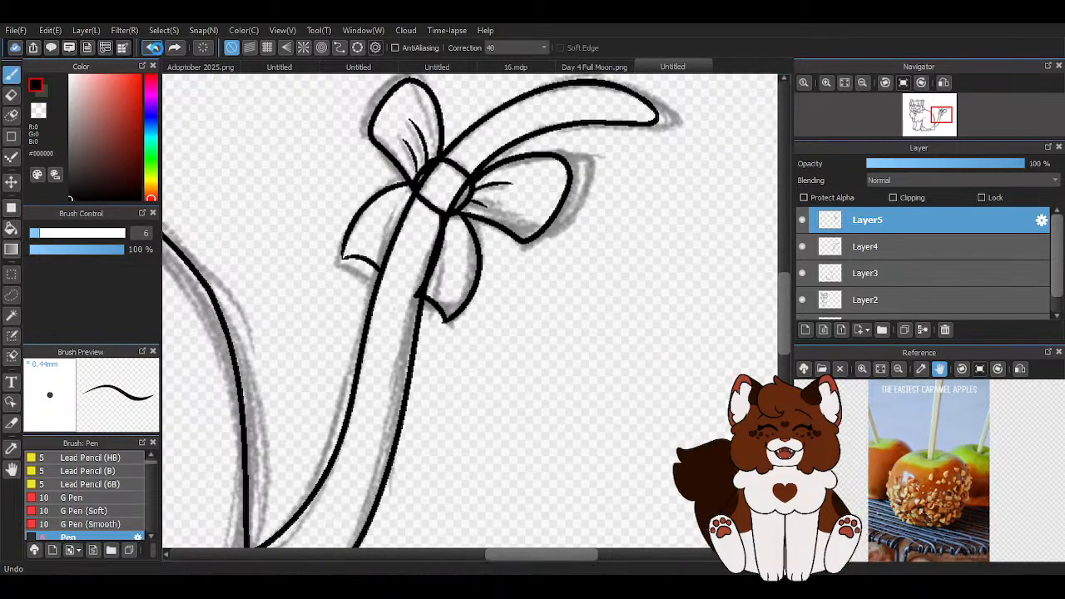
{"action": "left_click", "coordinate": [153, 47]}
{"action": "scroll", "coordinate": [416, 173], "scroll_direction": "up", "scroll_amount": 2}
{"action": "mouse_move", "coordinate": [358, 190]}
{"action": "left_mouse_down"}
{"action": "mouse_move", "coordinate": [312, 345]}
{"action": "mouse_move", "coordinate": [306, 317]}
{"action": "mouse_move", "coordinate": [300, 341]}
{"action": "mouse_move", "coordinate": [372, 359]}
{"action": "left_mouse_up"}
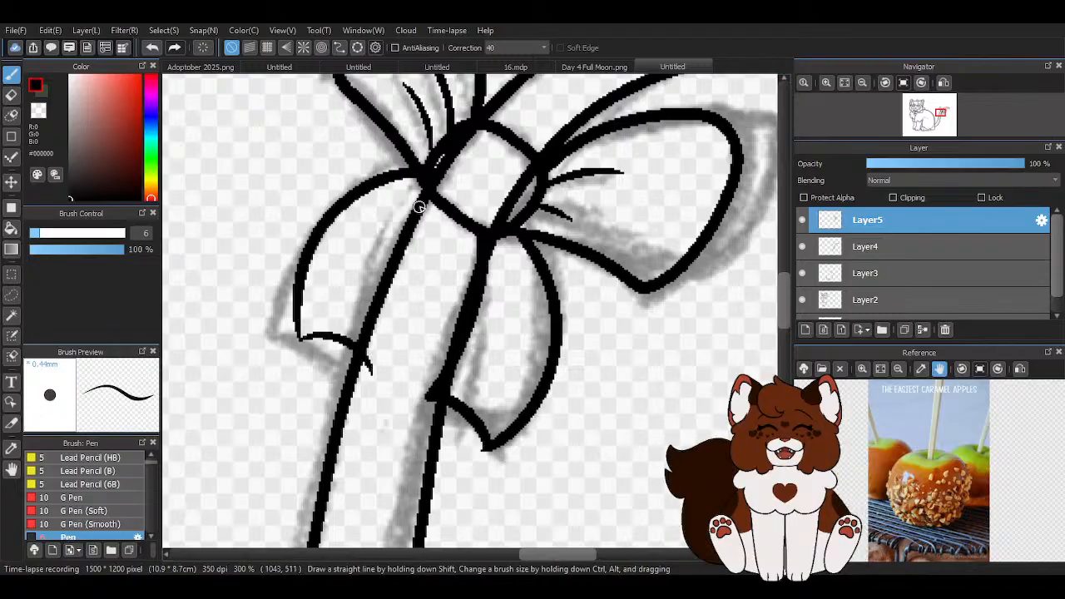
{"action": "scroll", "coordinate": [368, 284], "scroll_direction": "down", "scroll_amount": 2}
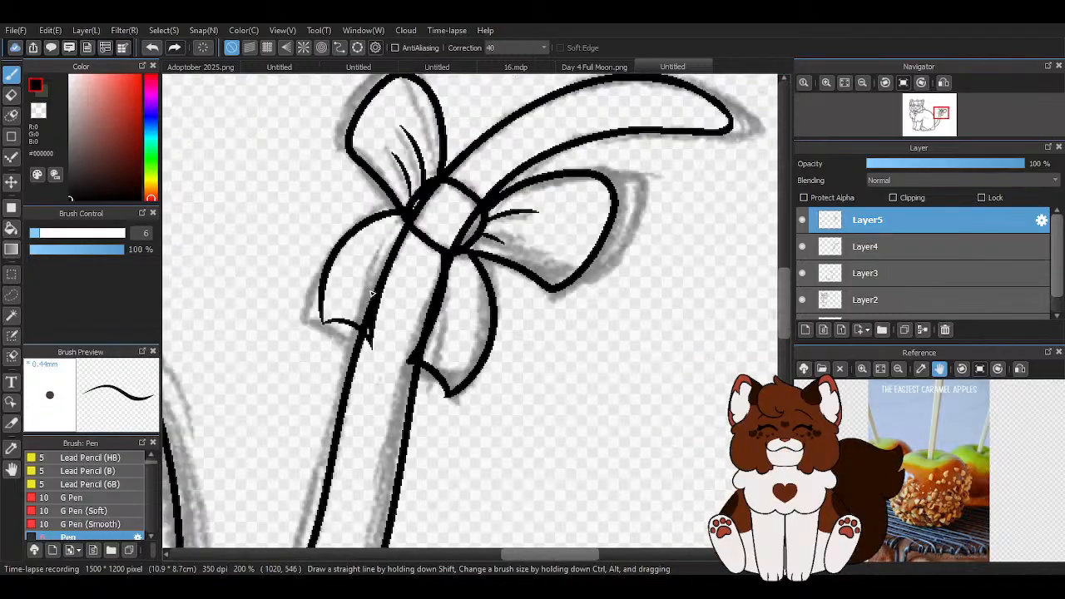
{"action": "left_click", "coordinate": [801, 248]}
{"action": "left_click", "coordinate": [801, 248]}
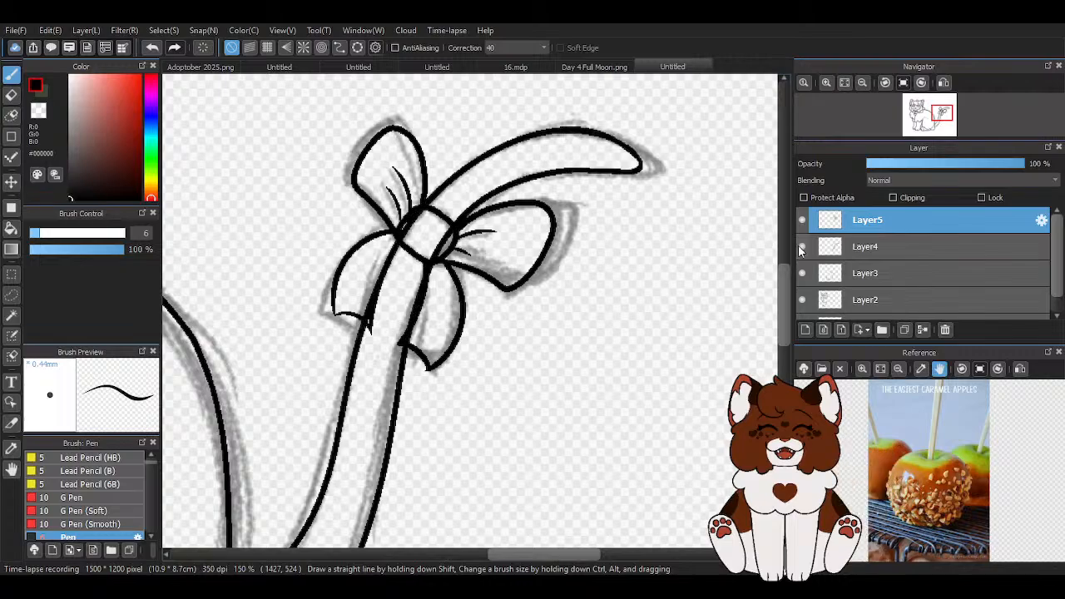
Trim the stray ink at the tip of the bow's lower right ribbon end using the transparent colour
{"action": "scroll", "coordinate": [361, 317], "scroll_direction": "up", "scroll_amount": 5}
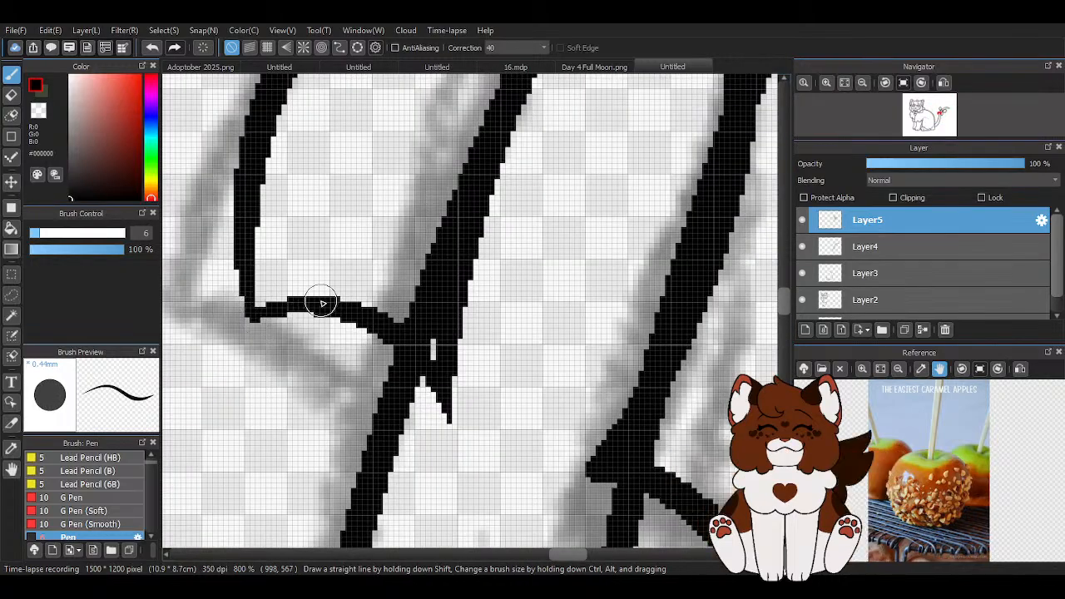
{"action": "scroll", "coordinate": [418, 332], "scroll_direction": "down", "scroll_amount": 4}
{"action": "scroll", "coordinate": [418, 332], "scroll_direction": "up", "scroll_amount": 3}
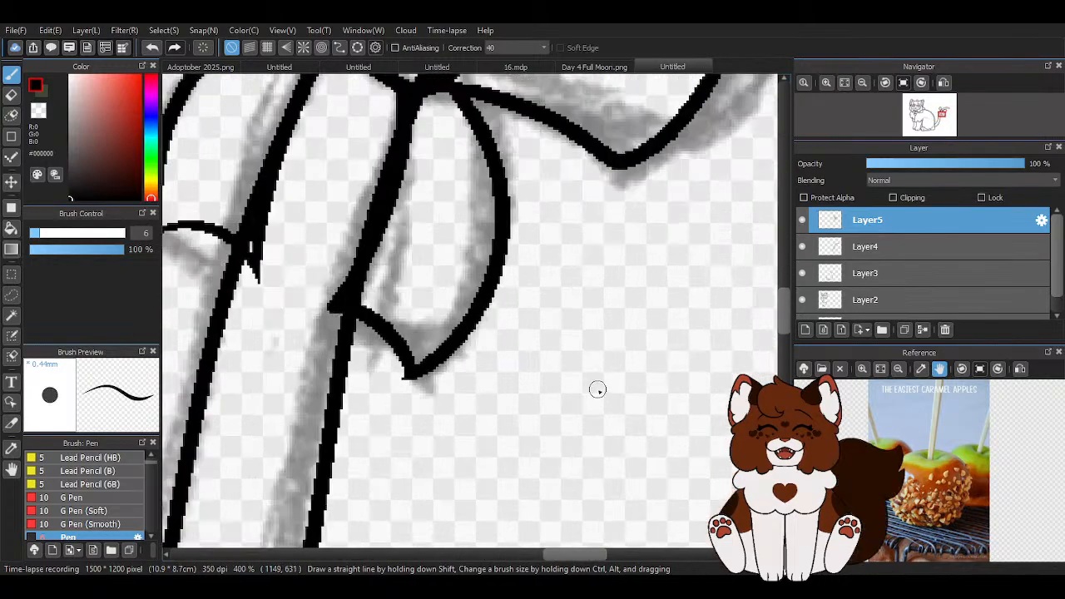
{"action": "scroll", "coordinate": [330, 303], "scroll_direction": "up", "scroll_amount": 2}
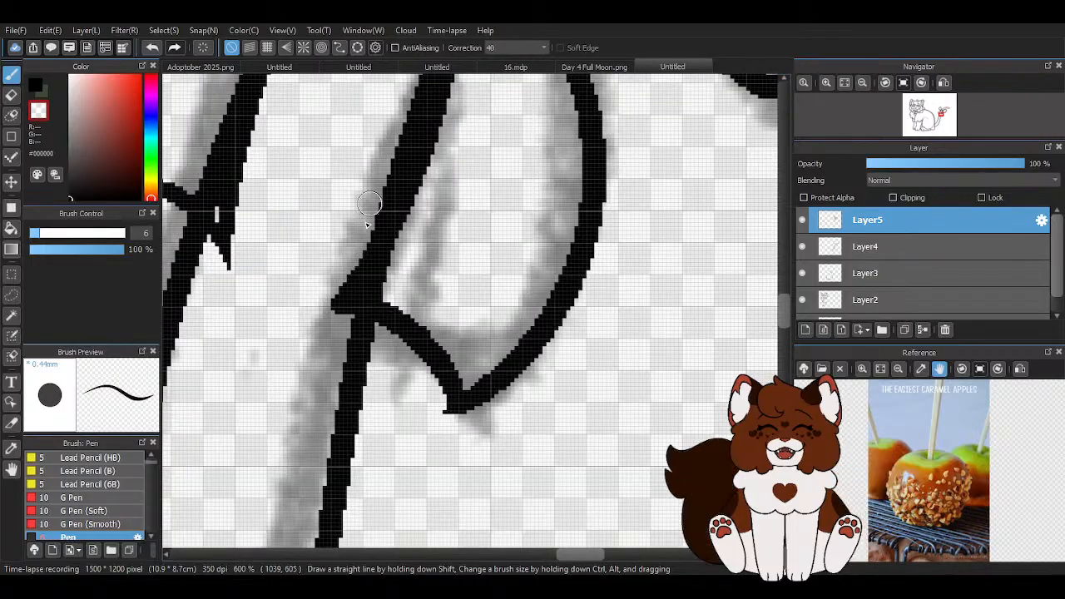
{"action": "scroll", "coordinate": [435, 446], "scroll_direction": "down", "scroll_amount": 4}
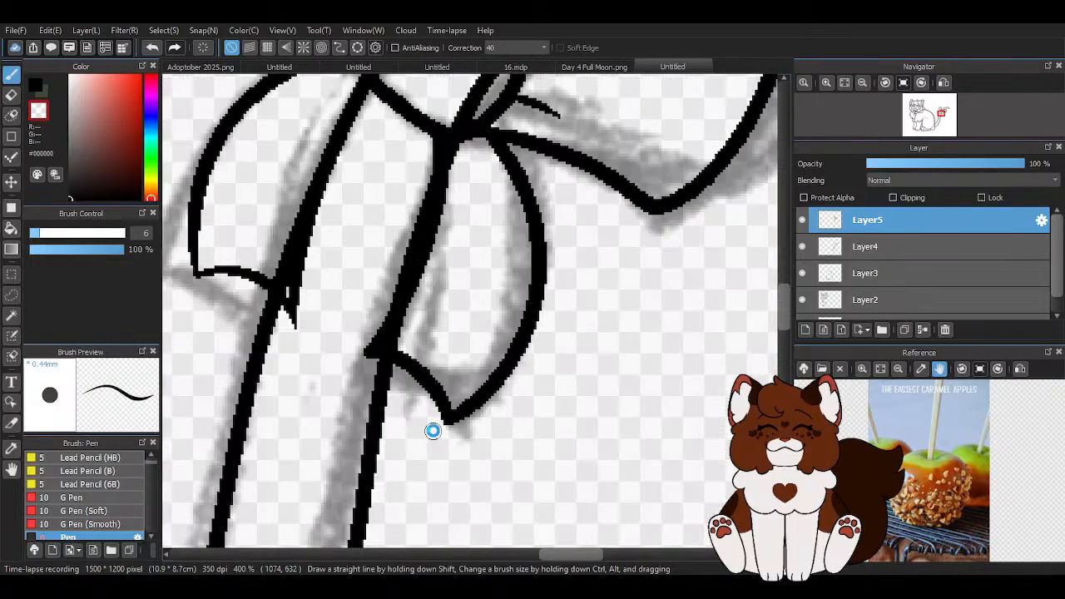
{"action": "scroll", "coordinate": [458, 287], "scroll_direction": "down", "scroll_amount": 2}
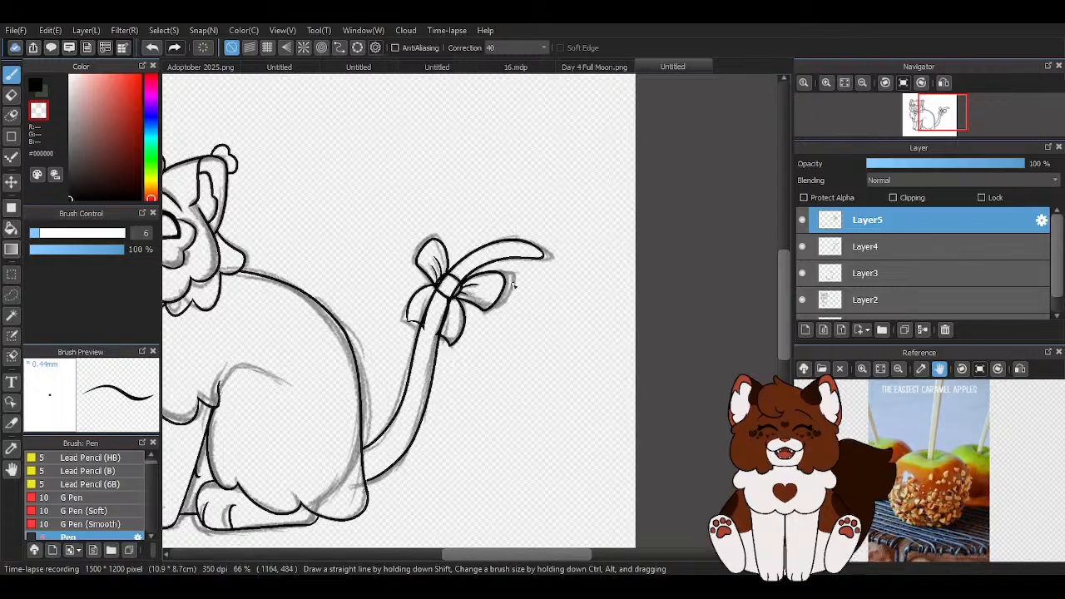
Move the bow on Layer5 slightly up and to the right on the tail, by about 6 px and 10 px upward
{"action": "scroll", "coordinate": [450, 287], "scroll_direction": "up", "scroll_amount": 3}
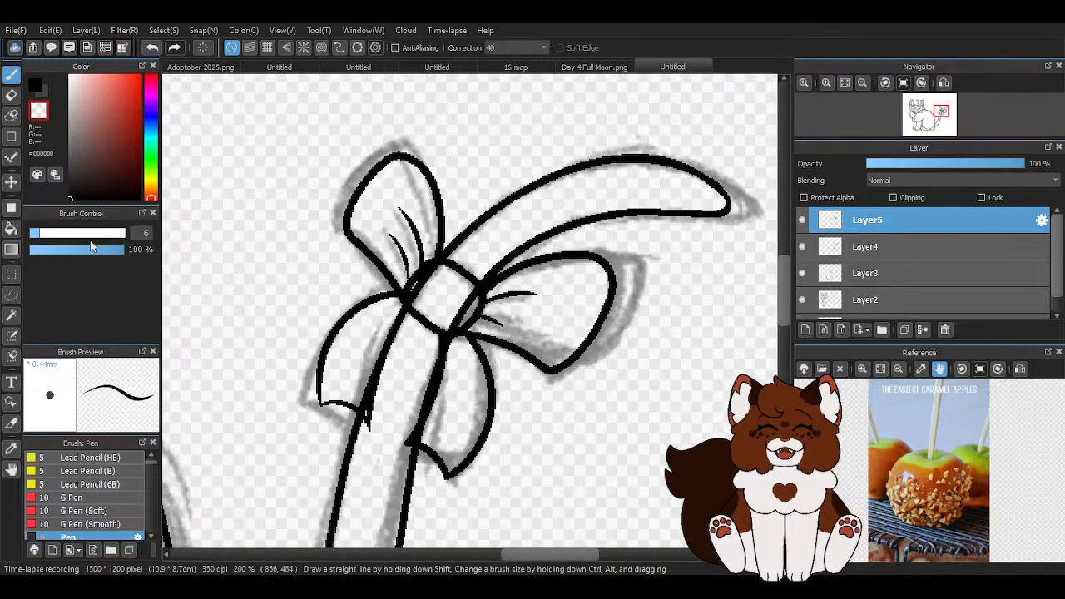
{"action": "key", "text": "g"}
{"action": "left_click", "coordinate": [12, 182]}
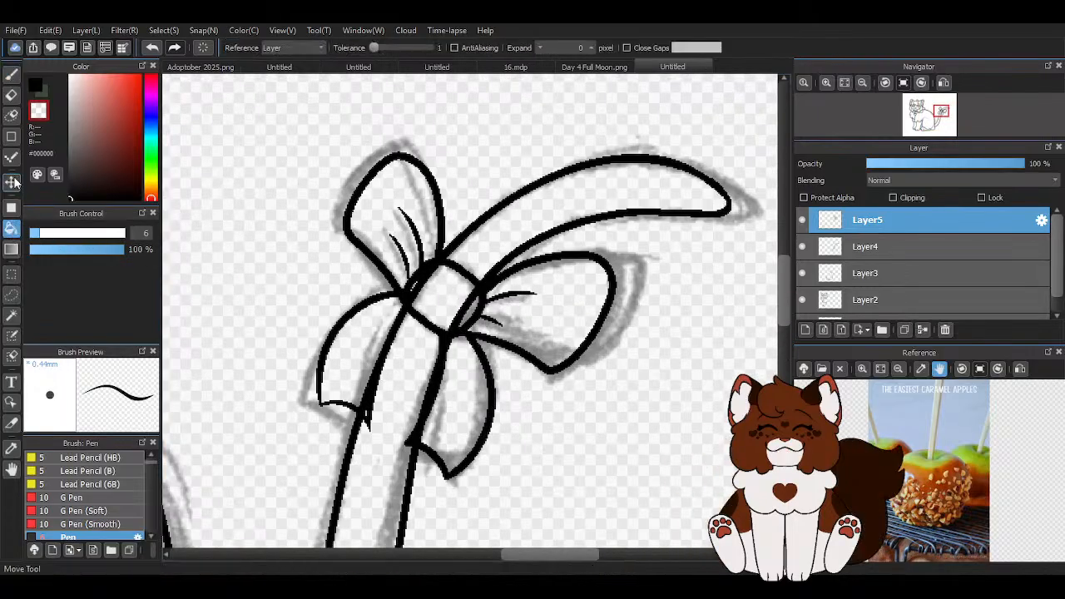
{"action": "left_click_drag", "start_coordinate": [405, 265], "coordinate": [414, 250]}
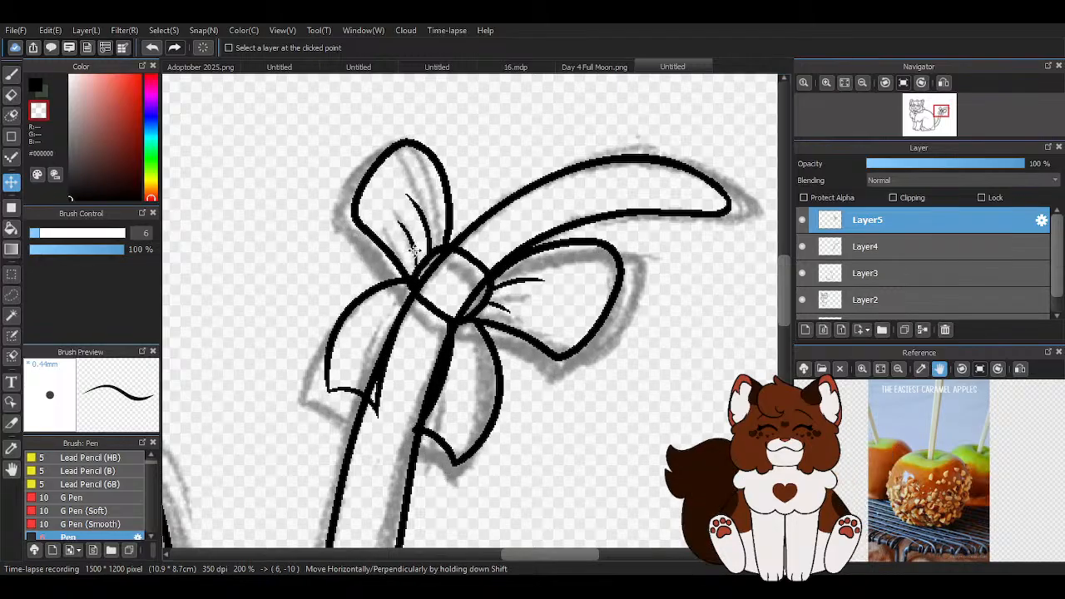
{"action": "scroll", "coordinate": [421, 236], "scroll_direction": "down", "scroll_amount": 2}
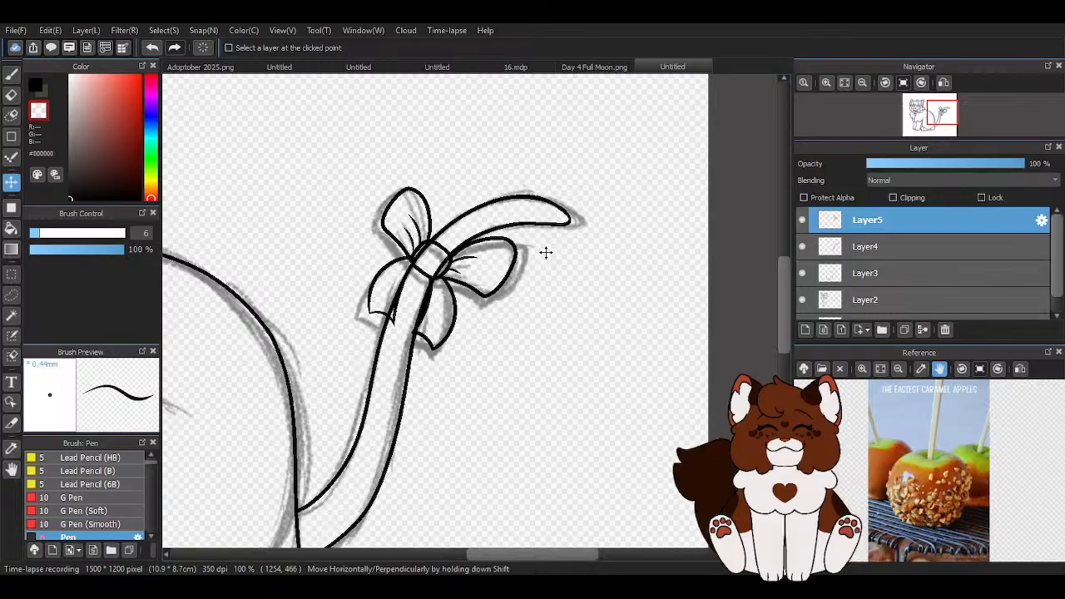
{"action": "scroll", "coordinate": [546, 252], "scroll_direction": "down", "scroll_amount": 1}
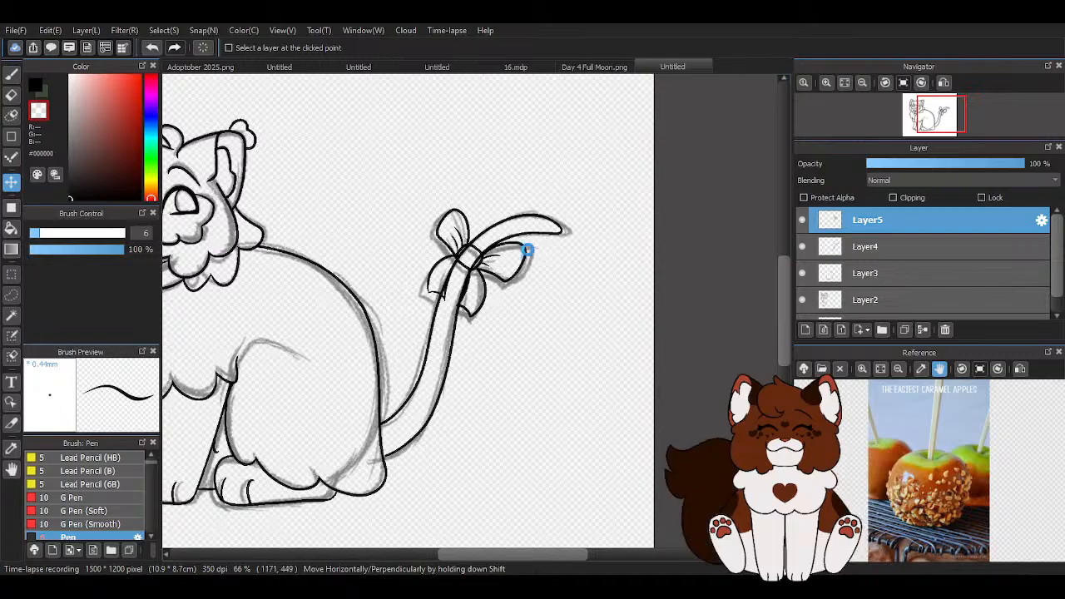
{"action": "scroll", "coordinate": [546, 252], "scroll_direction": "up", "scroll_amount": 2}
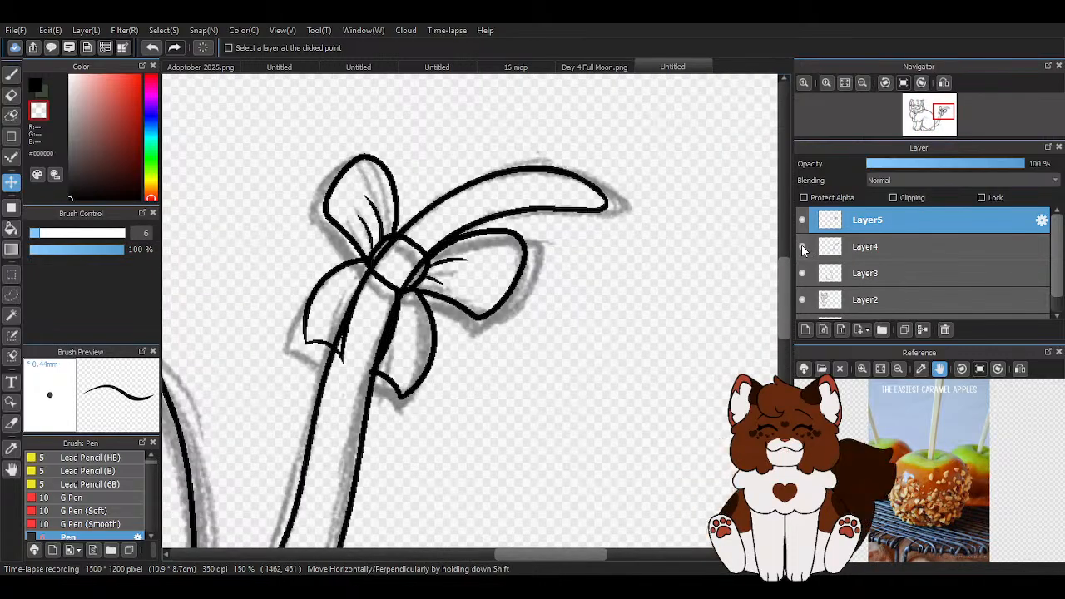
Erase the tail outline that runs through the bow's knot on Layer4
{"action": "left_click", "coordinate": [865, 247]}
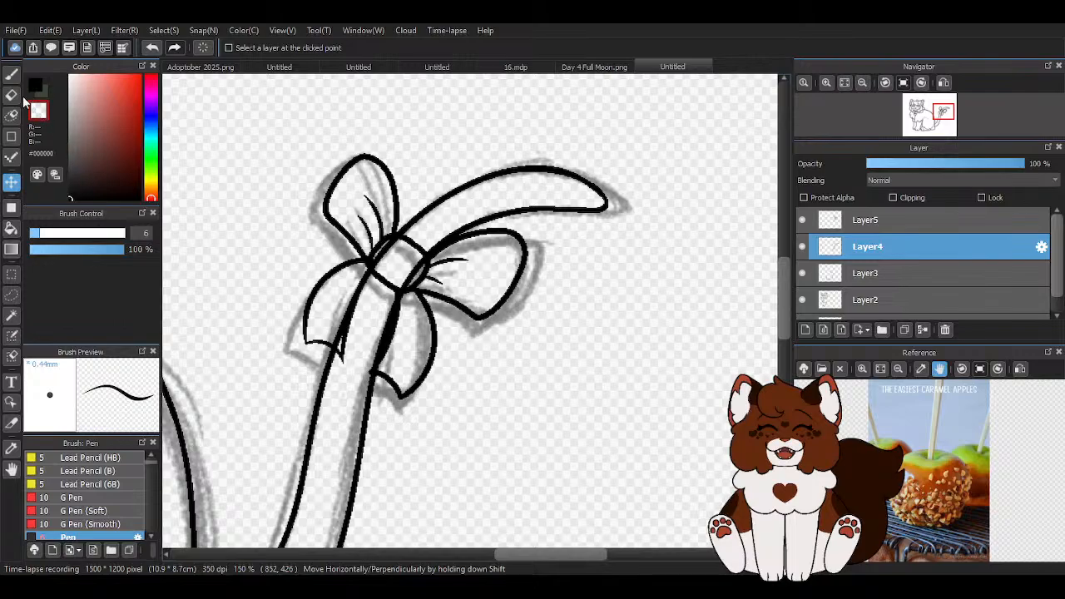
{"action": "left_click", "coordinate": [12, 94]}
{"action": "scroll", "coordinate": [470, 311], "scroll_direction": "up", "scroll_amount": 5}
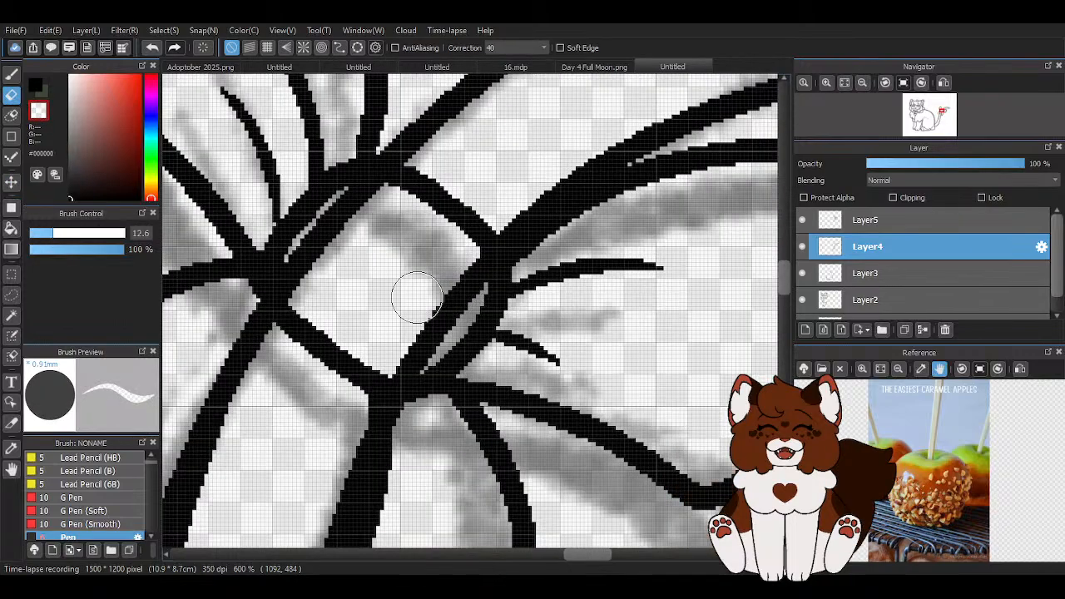
{"action": "mouse_move", "coordinate": [392, 352]}
{"action": "left_mouse_down"}
{"action": "mouse_move", "coordinate": [447, 332]}
{"action": "mouse_move", "coordinate": [456, 292]}
{"action": "mouse_move", "coordinate": [474, 276]}
{"action": "mouse_move", "coordinate": [477, 299]}
{"action": "mouse_move", "coordinate": [337, 210]}
{"action": "mouse_move", "coordinate": [396, 217]}
{"action": "mouse_move", "coordinate": [309, 243]}
{"action": "left_mouse_up"}
{"action": "scroll", "coordinate": [396, 262], "scroll_direction": "down", "scroll_amount": 5}
{"action": "scroll", "coordinate": [394, 372], "scroll_direction": "up", "scroll_amount": 3}
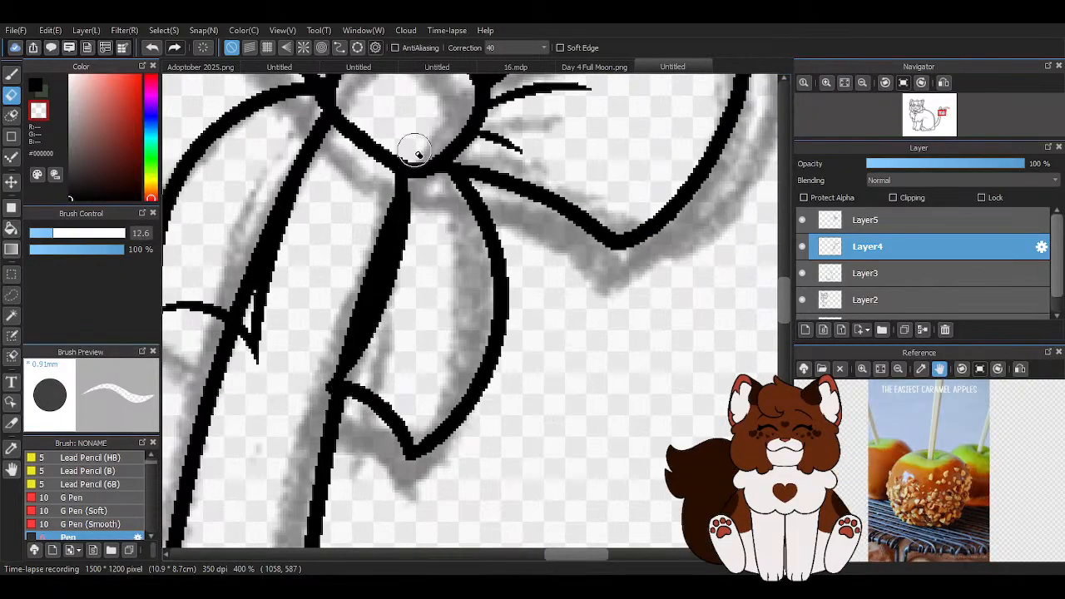
{"action": "scroll", "coordinate": [361, 375], "scroll_direction": "down", "scroll_amount": 1}
{"action": "scroll", "coordinate": [287, 304], "scroll_direction": "up", "scroll_amount": 1}
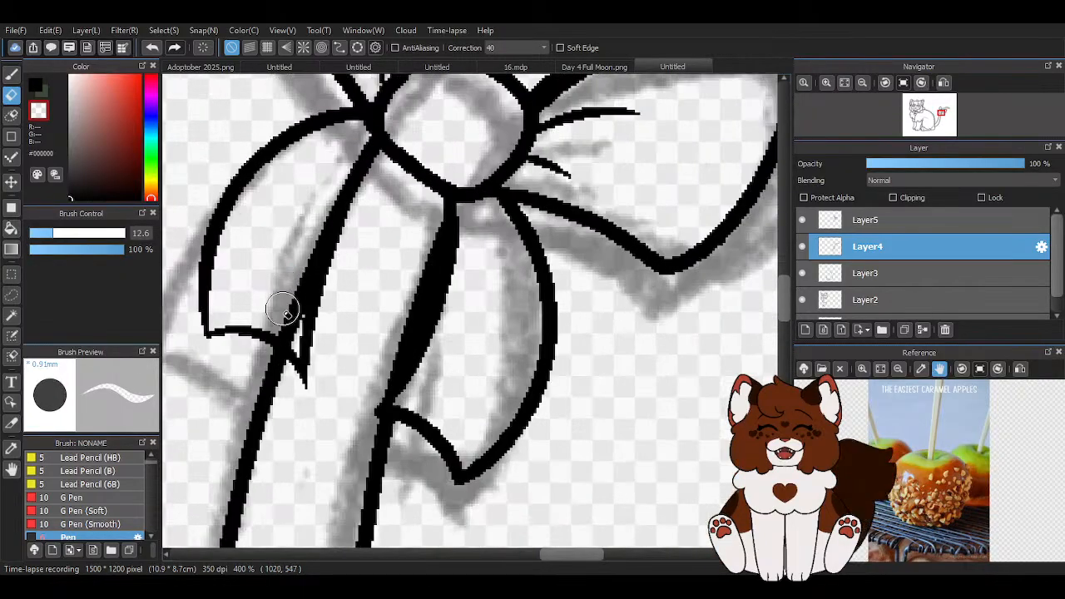
Erase the part of the tail's edge on Layer4 that shows inside the bow's lower left ribbon end
{"action": "left_click_drag", "start_coordinate": [284, 320], "coordinate": [316, 257]}
{"action": "scroll", "coordinate": [333, 188], "scroll_direction": "down", "scroll_amount": 1}
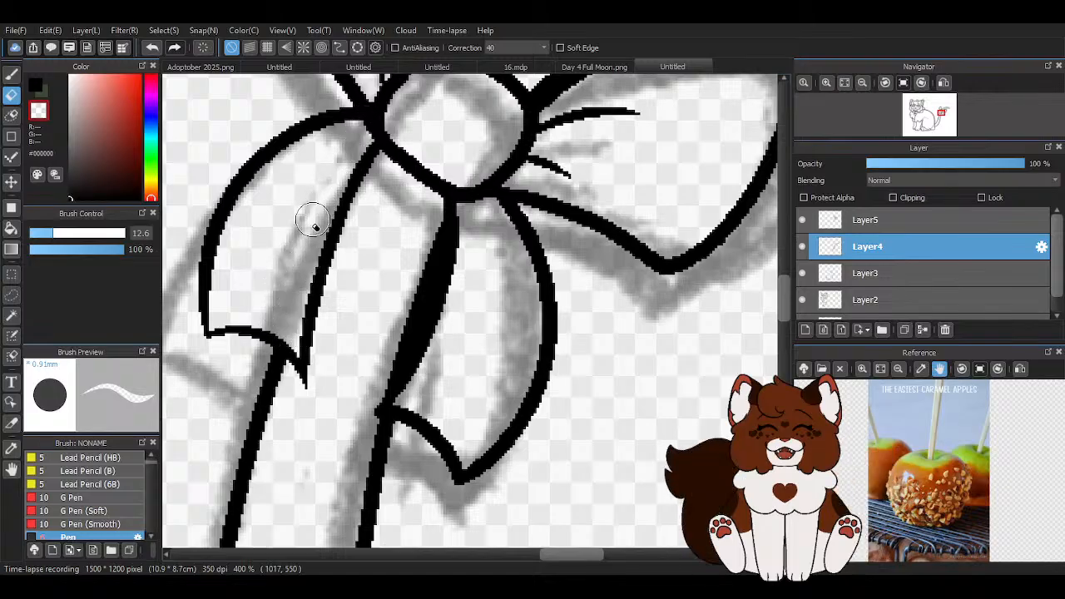
{"action": "scroll", "coordinate": [469, 285], "scroll_direction": "down", "scroll_amount": 2}
{"action": "scroll", "coordinate": [479, 286], "scroll_direction": "down", "scroll_amount": 1}
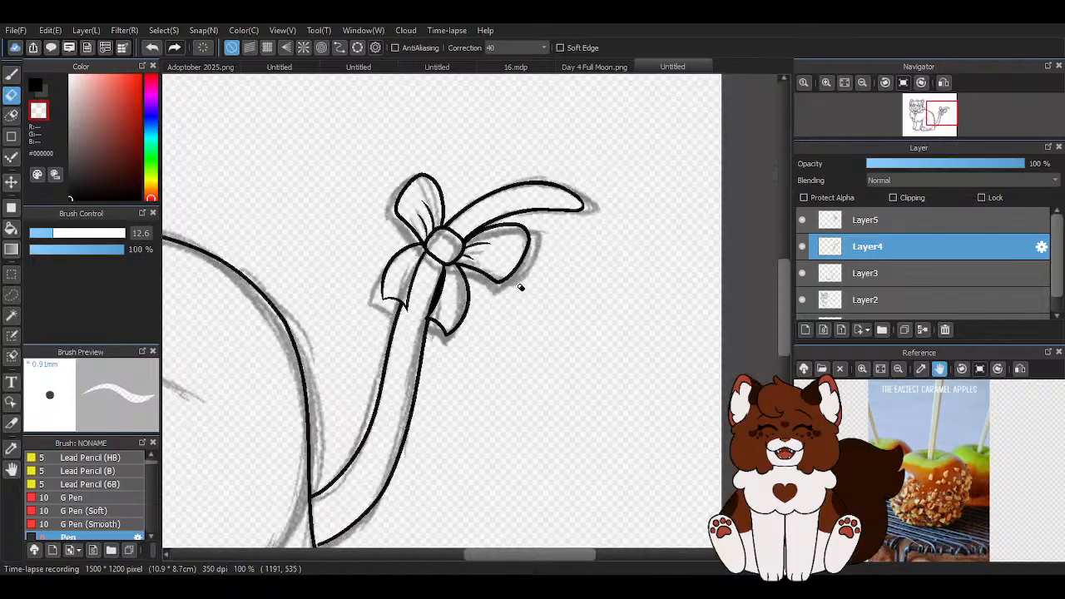
{"action": "scroll", "coordinate": [444, 297], "scroll_direction": "up", "scroll_amount": 1}
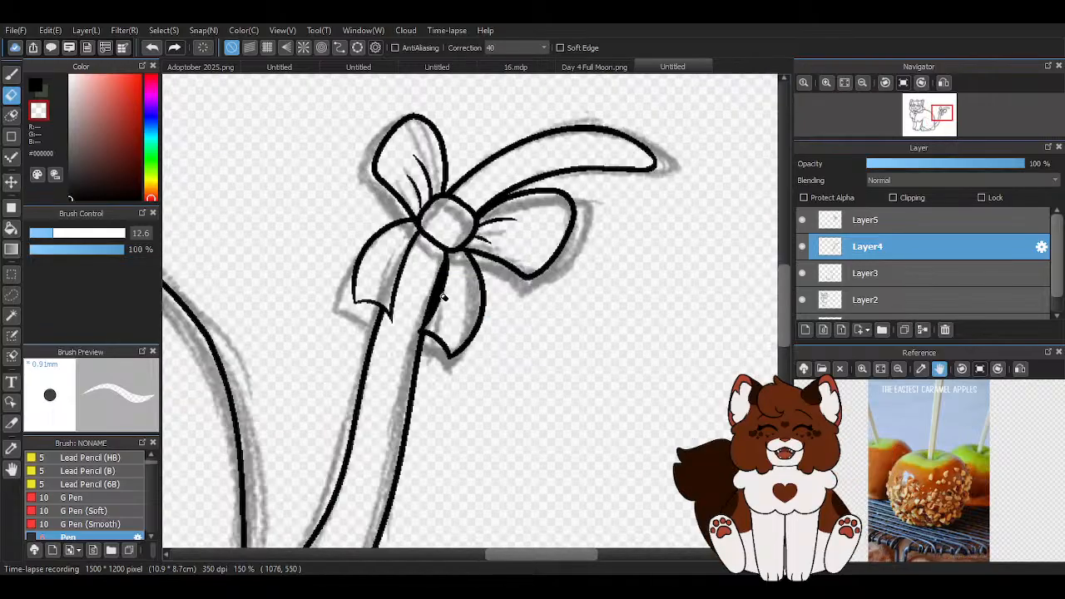
{"action": "scroll", "coordinate": [578, 299], "scroll_direction": "down", "scroll_amount": 1}
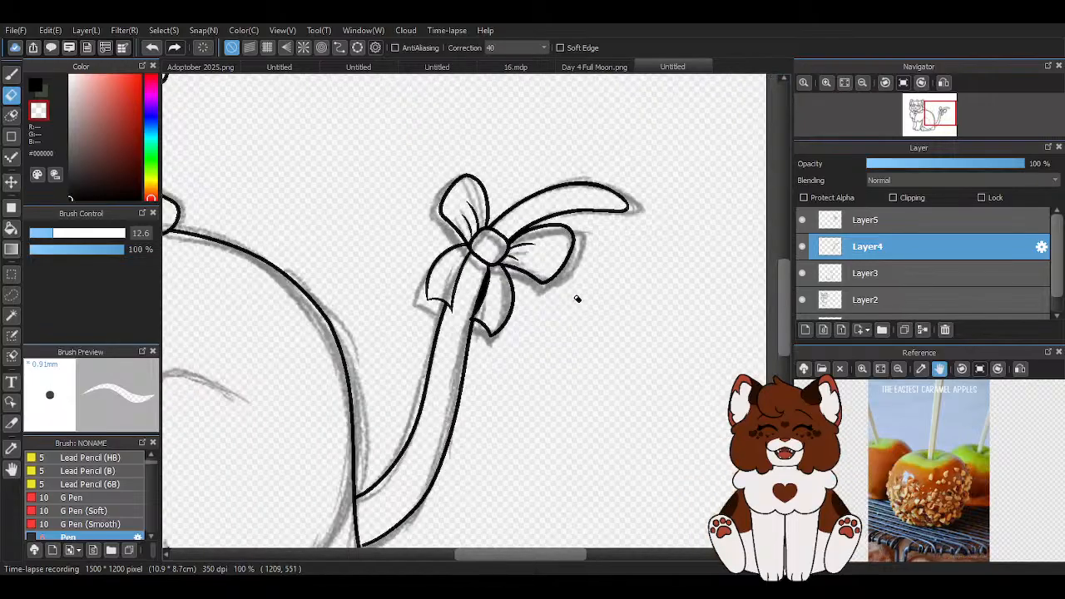
{"action": "scroll", "coordinate": [577, 299], "scroll_direction": "down", "scroll_amount": 2}
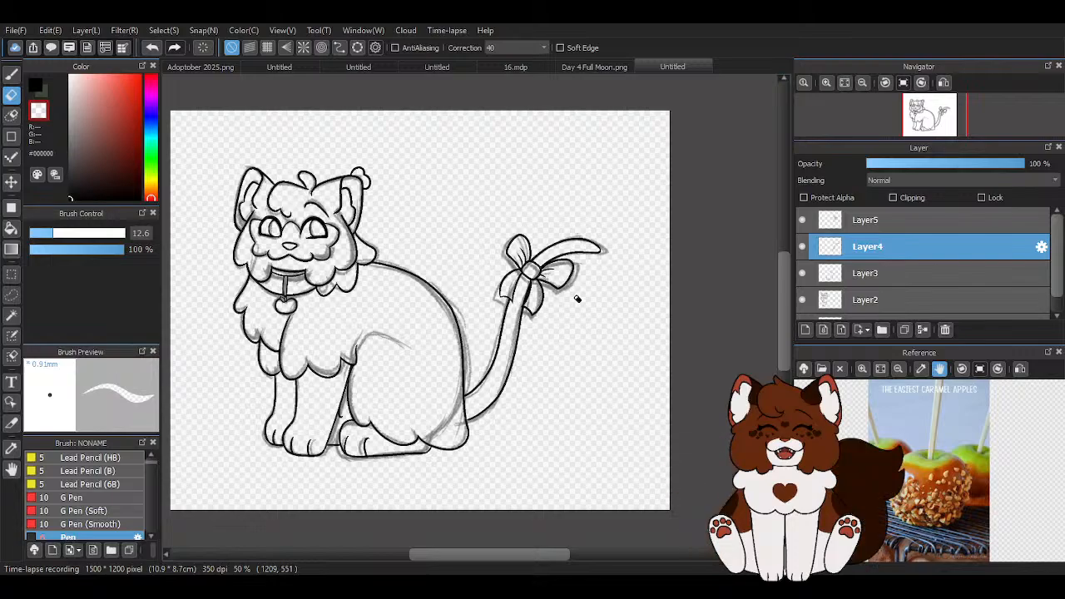
{"action": "scroll", "coordinate": [466, 409], "scroll_direction": "up", "scroll_amount": 3}
{"action": "scroll", "coordinate": [757, 297], "scroll_direction": "down", "scroll_amount": 3}
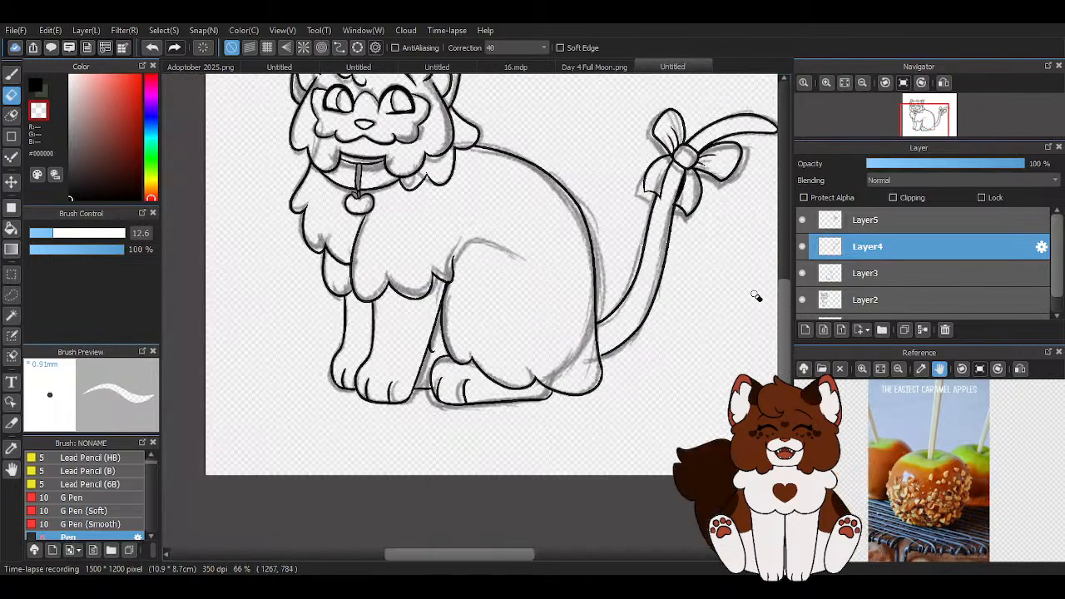
Merge Layer5 down into Layer4 and shift the merged tail and bow about 6 px right and 7 px down
{"action": "left_click", "coordinate": [915, 221]}
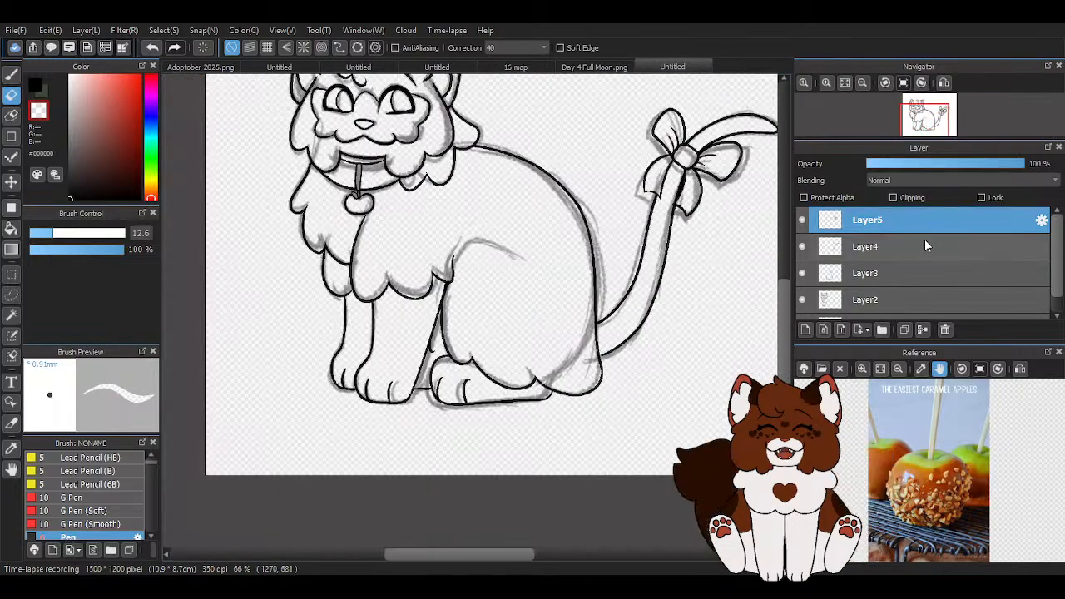
{"action": "left_click", "coordinate": [923, 330]}
{"action": "left_click", "coordinate": [12, 182]}
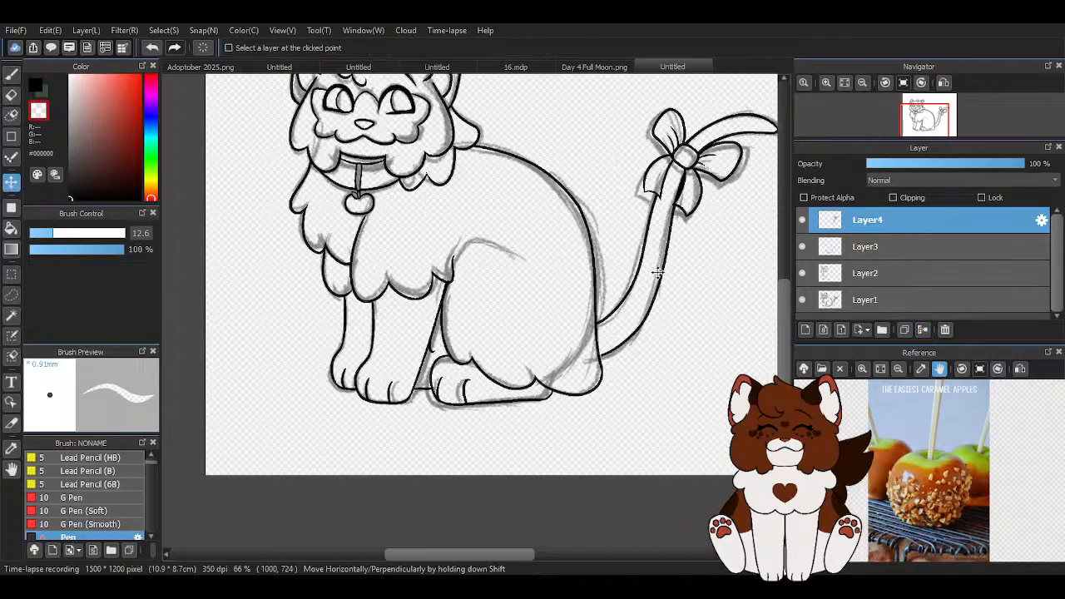
{"action": "scroll", "coordinate": [714, 320], "scroll_direction": "up", "scroll_amount": 2}
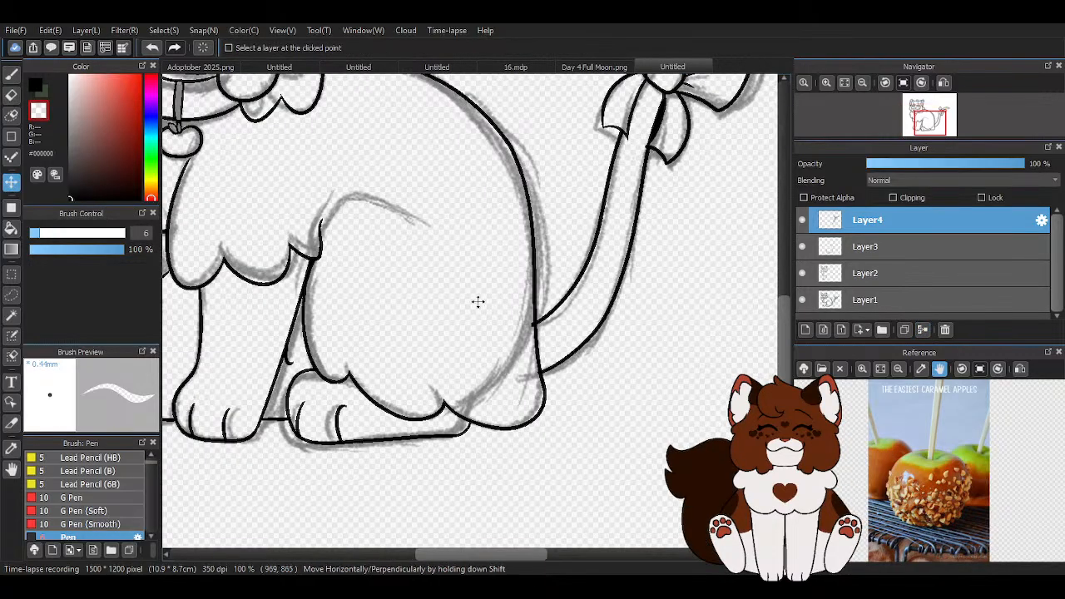
{"action": "left_click_drag", "start_coordinate": [555, 299], "coordinate": [560, 305]}
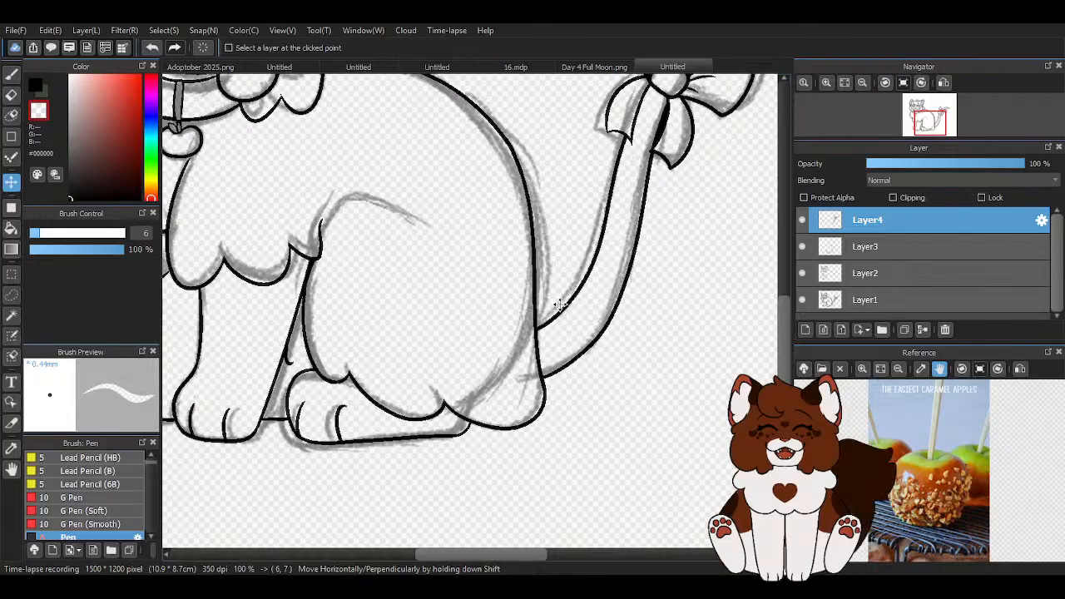
{"action": "scroll", "coordinate": [485, 305], "scroll_direction": "down", "scroll_amount": 3}
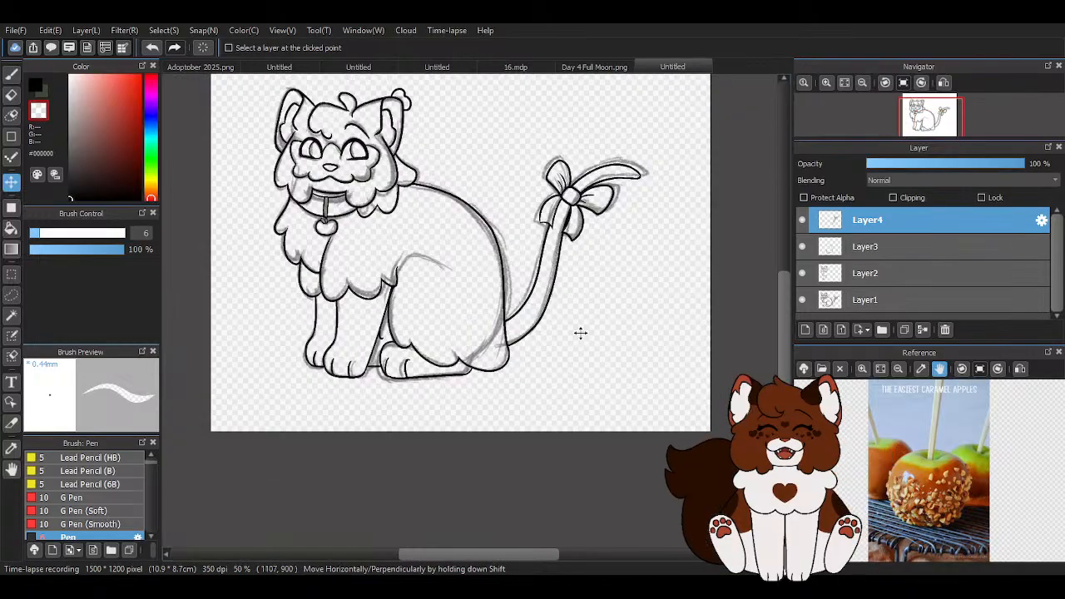
{"action": "scroll", "coordinate": [325, 165], "scroll_direction": "up", "scroll_amount": 1}
{"action": "scroll", "coordinate": [318, 287], "scroll_direction": "down", "scroll_amount": 1}
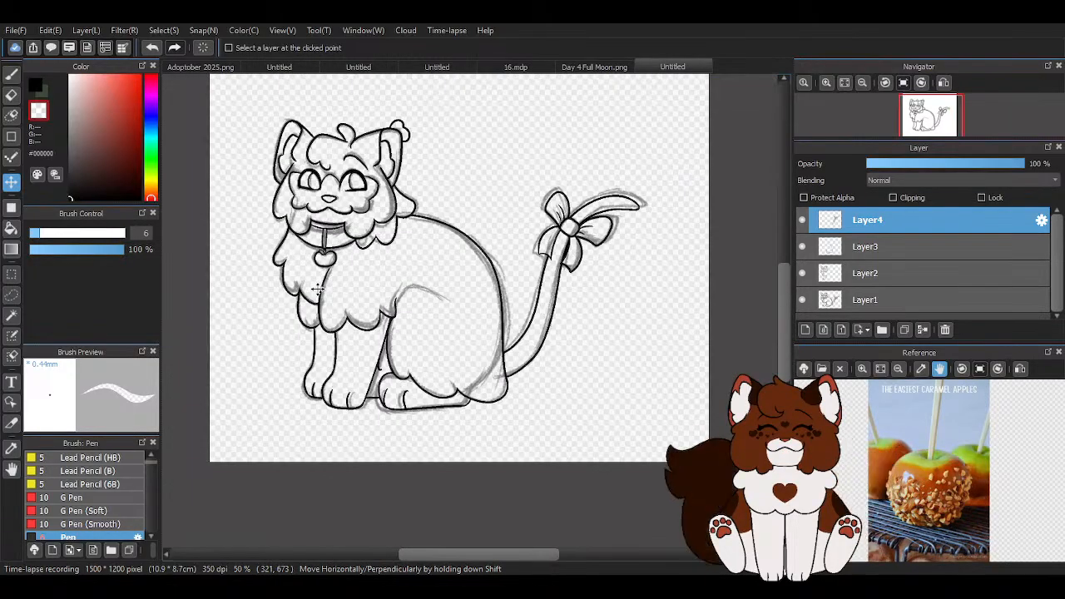
{"action": "scroll", "coordinate": [318, 287], "scroll_direction": "down", "scroll_amount": 1}
{"action": "scroll", "coordinate": [317, 287], "scroll_direction": "up", "scroll_amount": 1}
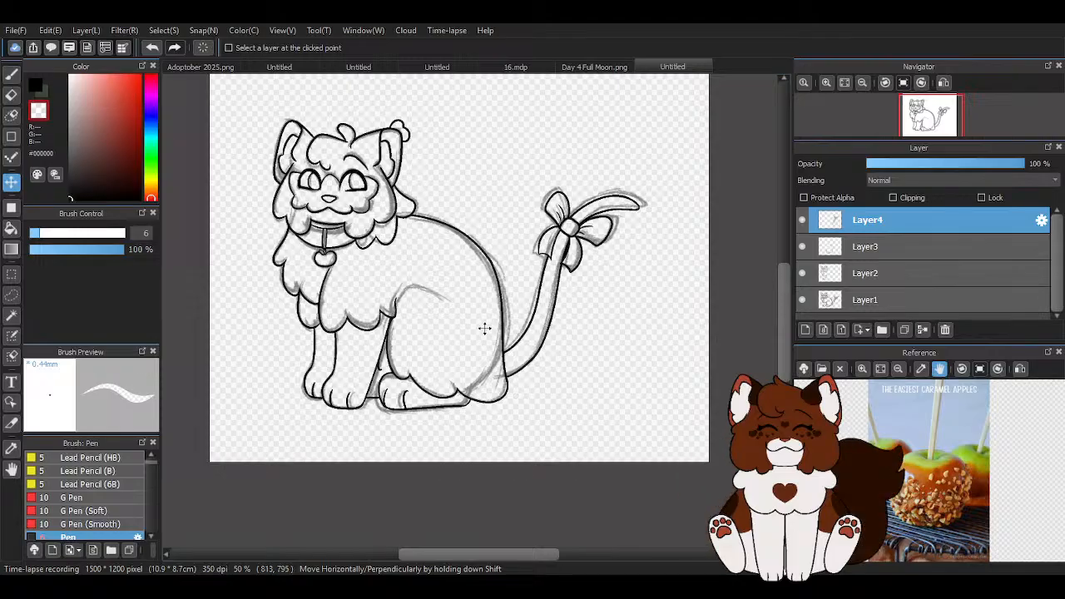
Hide the Layer1 sketch and merge Layer4 and Layer3 down into Layer2 as one line art layer
{"action": "left_click", "coordinate": [801, 301]}
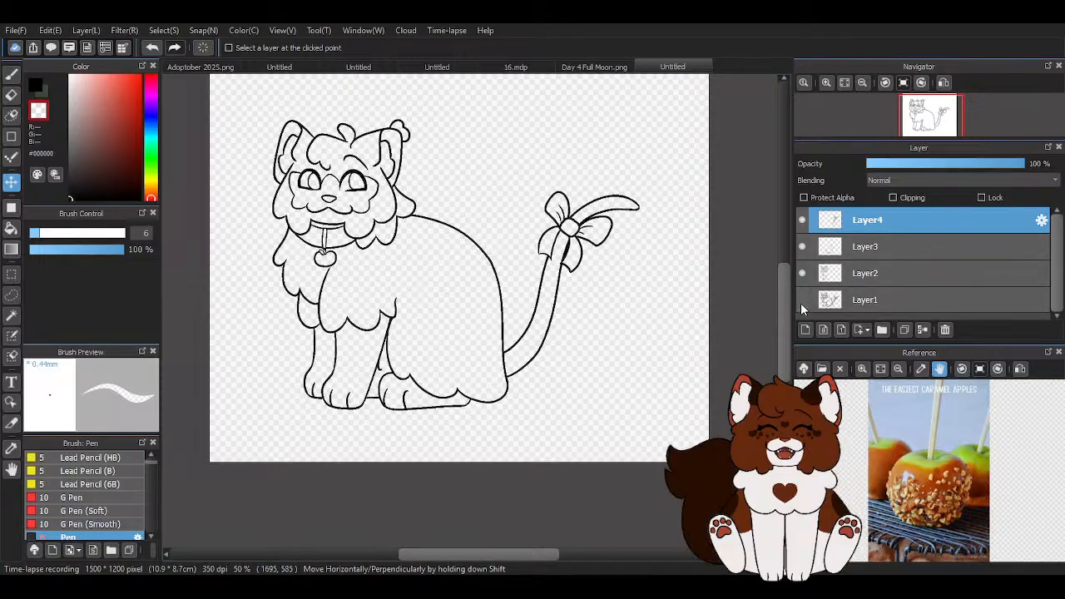
{"action": "left_click", "coordinate": [925, 330]}
{"action": "left_click", "coordinate": [925, 330]}
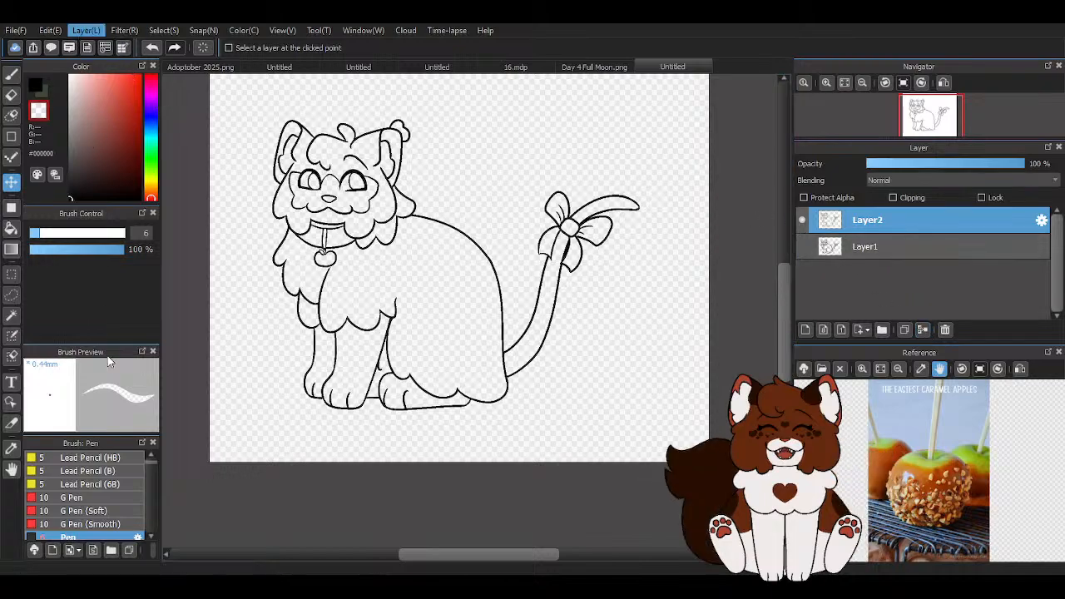
{"action": "scroll", "coordinate": [343, 353], "scroll_direction": "down", "scroll_amount": 2}
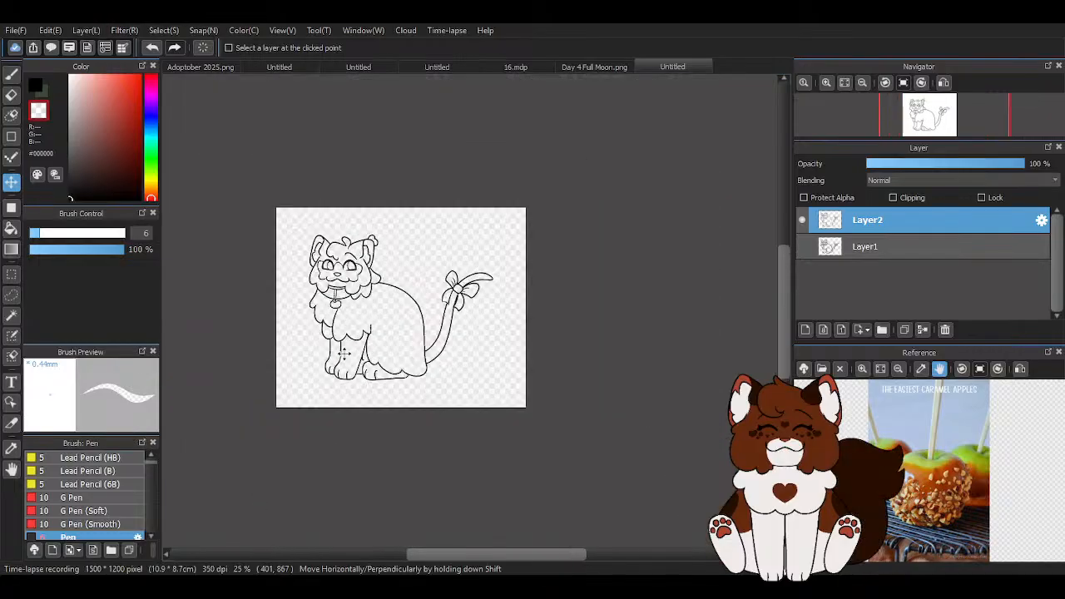
Create a new layer and place it beneath the Layer2 line art, above the Layer1 sketch
{"action": "left_click", "coordinate": [806, 329]}
{"action": "left_click_drag", "start_coordinate": [873, 222], "coordinate": [878, 245]}
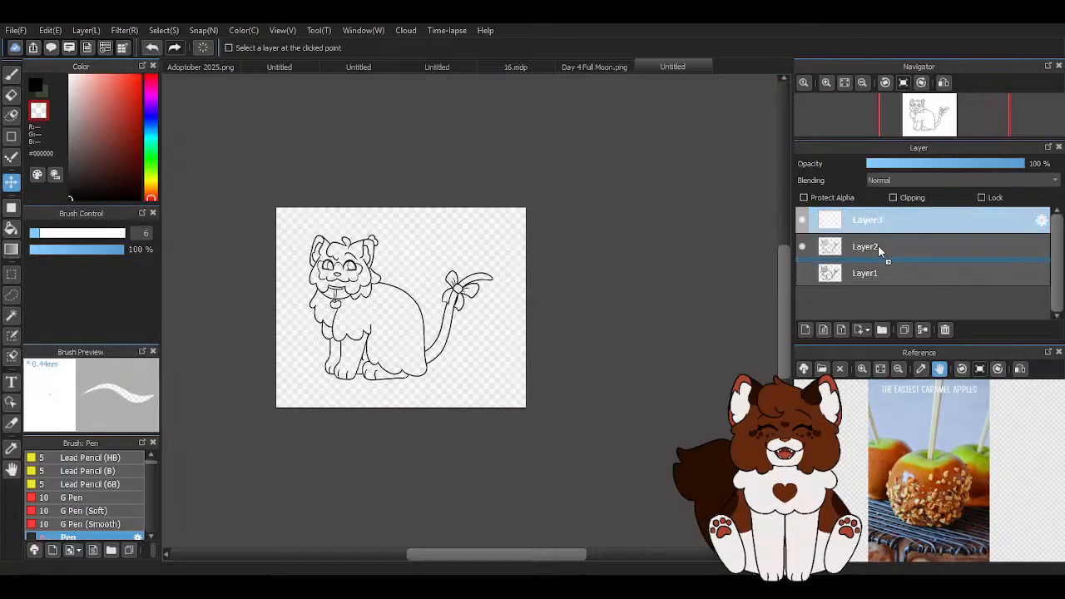
Touch up the junction of the front leg and haunch lines with the black Pen on Layer3
{"action": "left_click", "coordinate": [10, 75]}
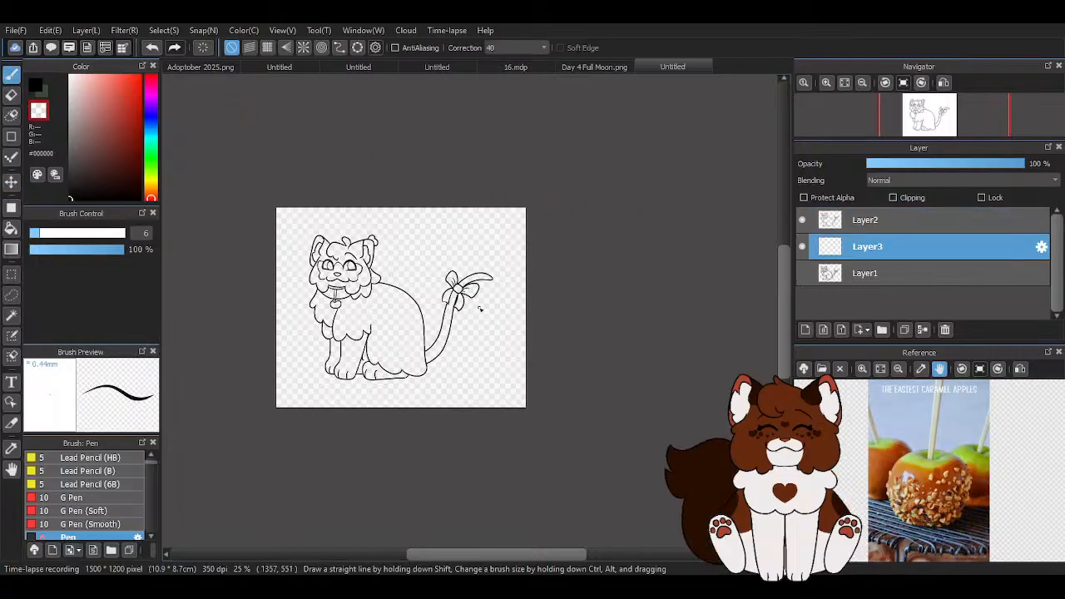
{"action": "scroll", "coordinate": [362, 335], "scroll_direction": "up", "scroll_amount": 3}
{"action": "scroll", "coordinate": [487, 311], "scroll_direction": "down", "scroll_amount": 1}
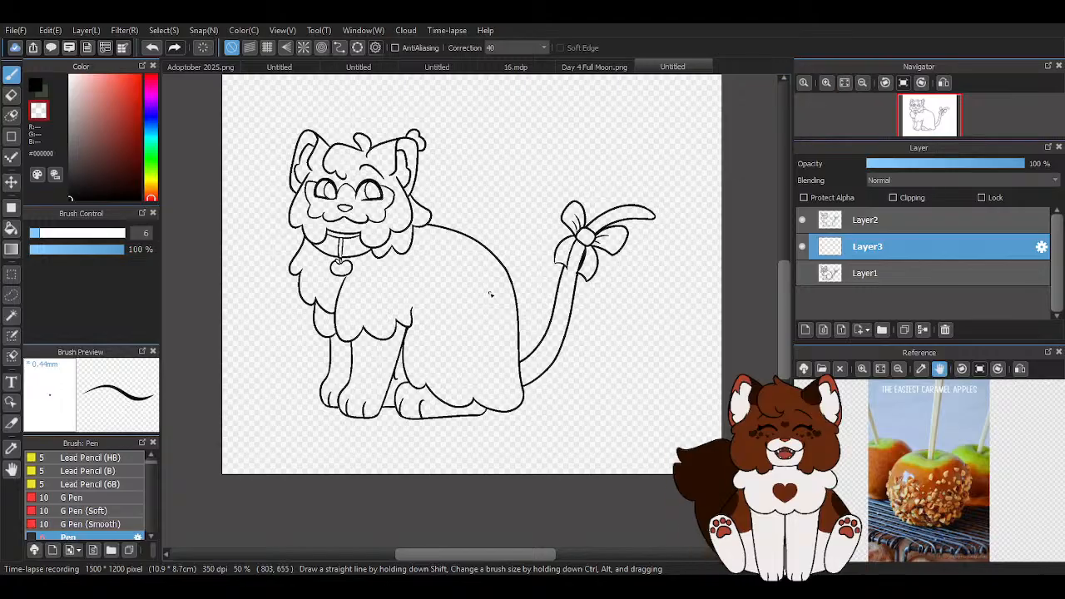
{"action": "scroll", "coordinate": [396, 380], "scroll_direction": "up", "scroll_amount": 5}
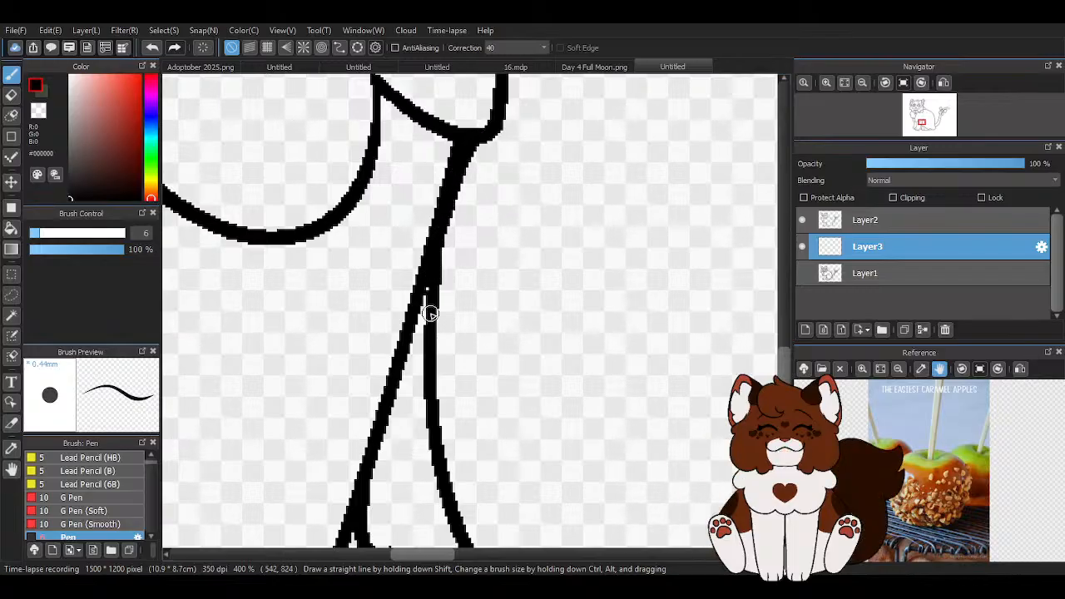
{"action": "scroll", "coordinate": [452, 182], "scroll_direction": "down", "scroll_amount": 5}
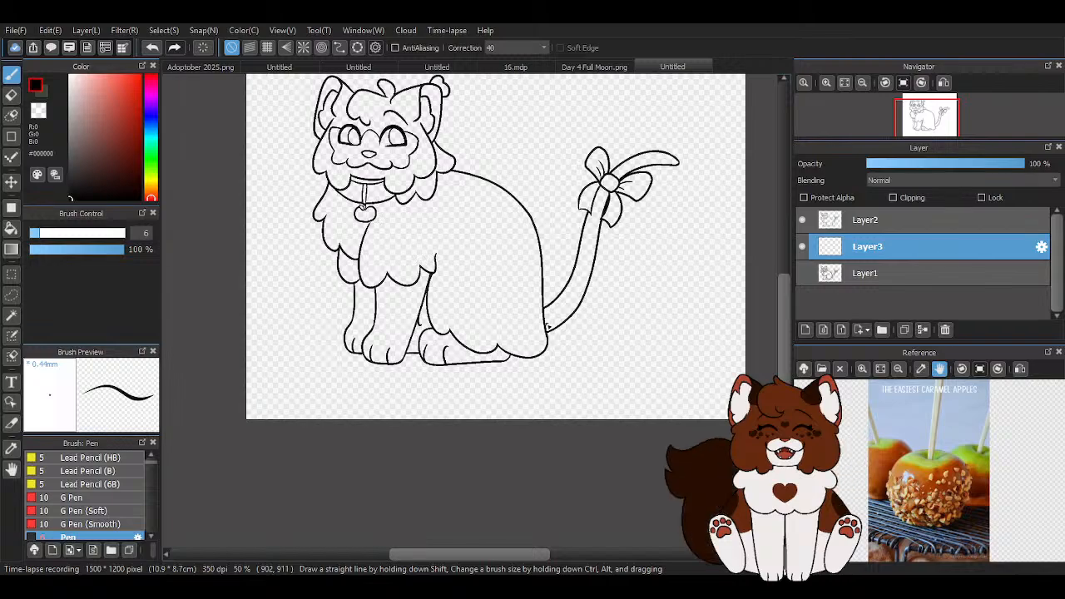
{"action": "scroll", "coordinate": [546, 336], "scroll_direction": "down", "scroll_amount": 1}
Merge Layer2 down into Layer3 and add a new layer between the line art and the Layer1 sketch
{"action": "key", "text": "g"}
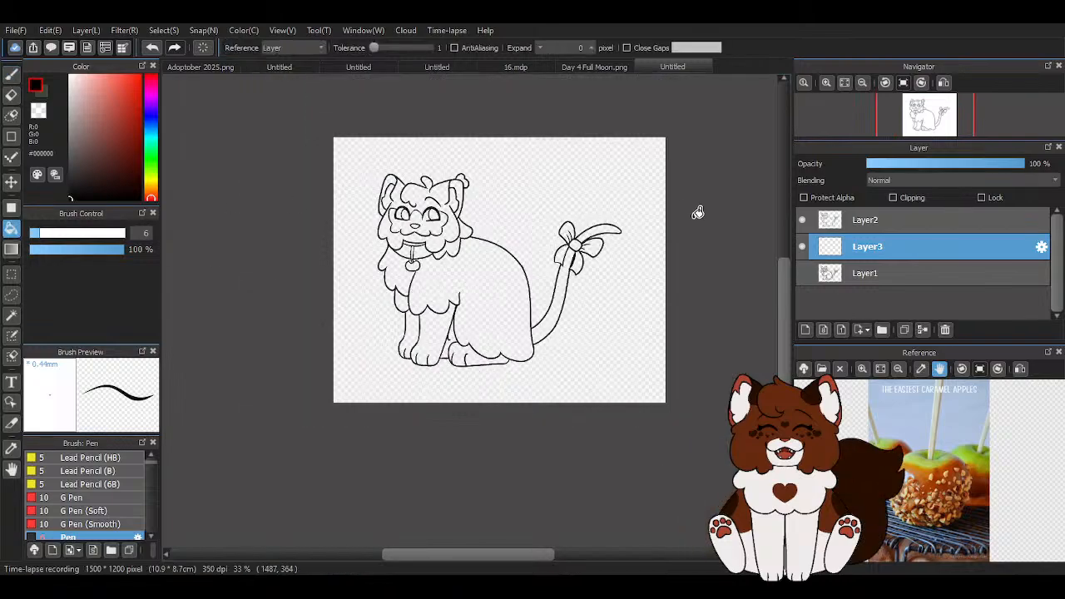
{"action": "left_click", "coordinate": [881, 222]}
{"action": "left_click", "coordinate": [922, 329]}
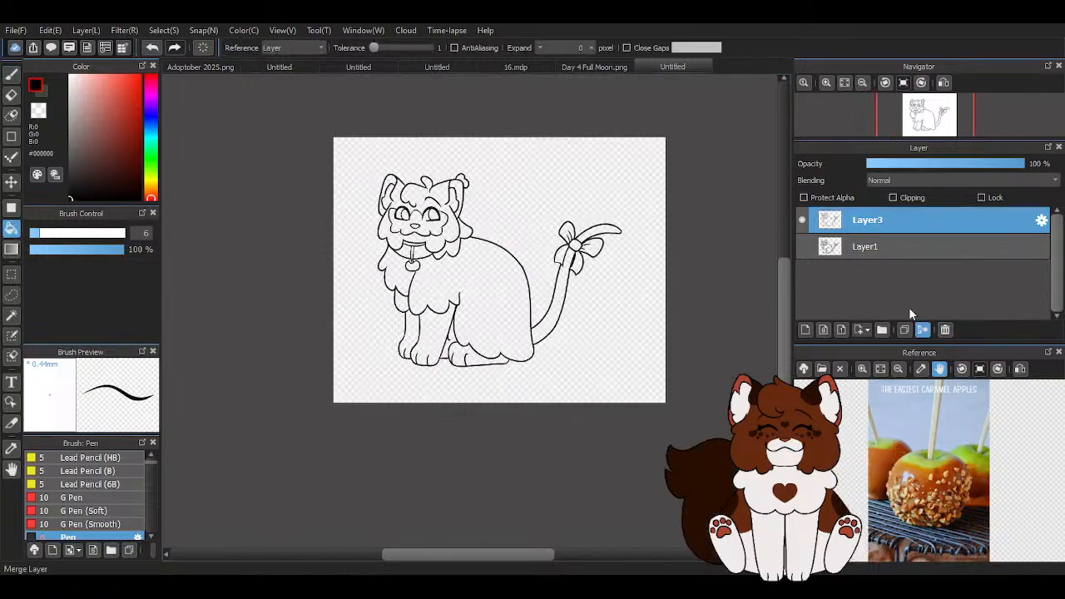
{"action": "left_click", "coordinate": [869, 247]}
{"action": "left_click", "coordinate": [804, 330]}
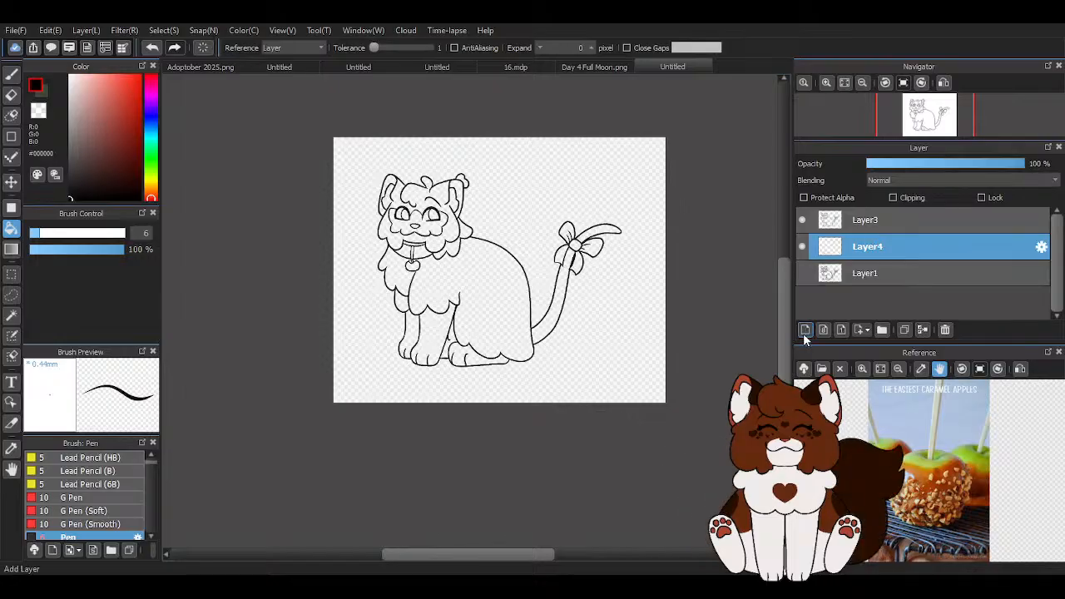
Try filling Layer4 with caramel brown #C06631 sampled from the reference apple, then undo the fill
{"action": "left_click", "coordinate": [928, 480]}
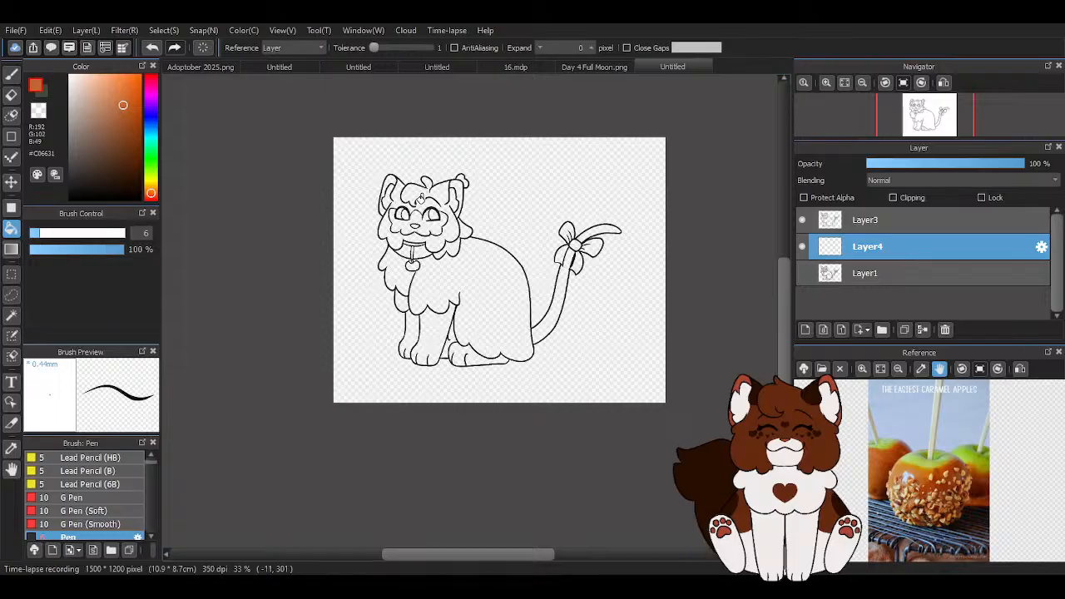
{"action": "left_click", "coordinate": [491, 197]}
{"action": "scroll", "coordinate": [666, 249], "scroll_direction": "up", "scroll_amount": 1}
{"action": "scroll", "coordinate": [614, 278], "scroll_direction": "down", "scroll_amount": 1}
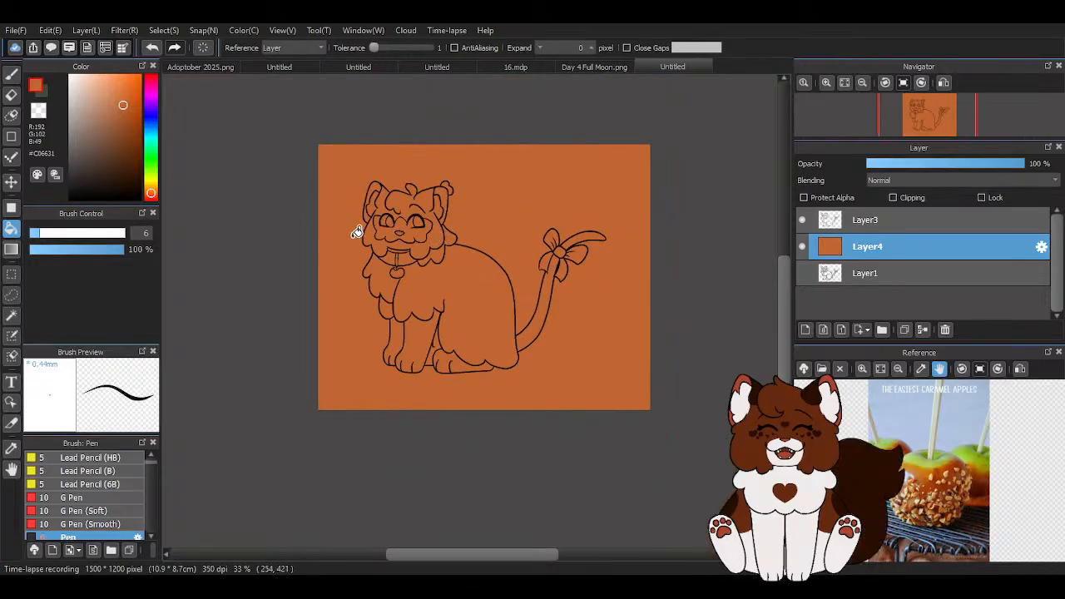
{"action": "left_click", "coordinate": [154, 47]}
Draw a black fluffy tuft on the tip of the cat's left-hand ear on Layer3 with the Pen
{"action": "left_click", "coordinate": [11, 74]}
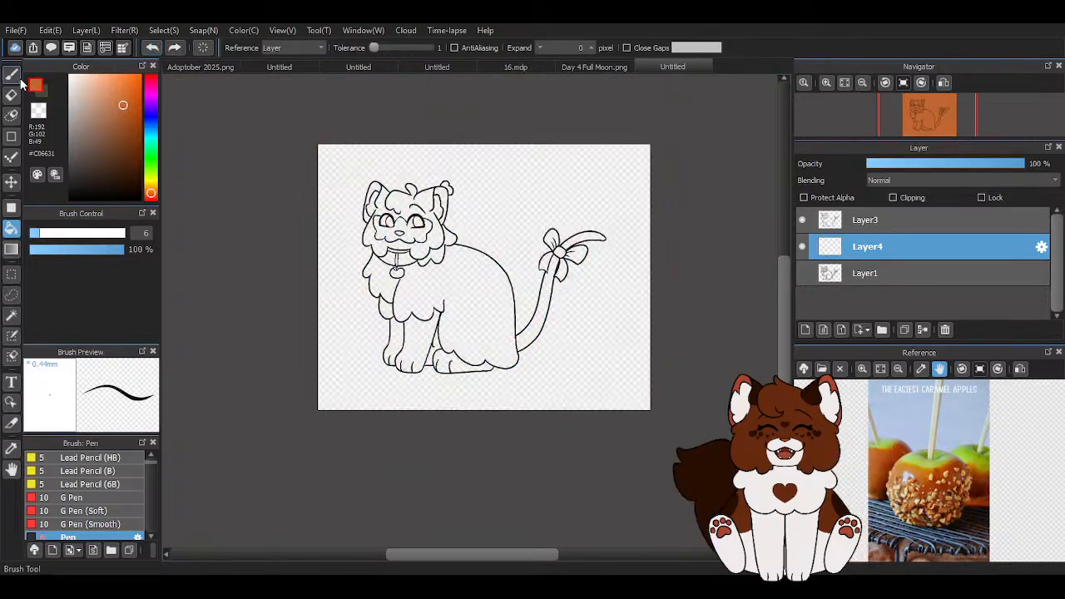
{"action": "scroll", "coordinate": [392, 191], "scroll_direction": "up", "scroll_amount": 6}
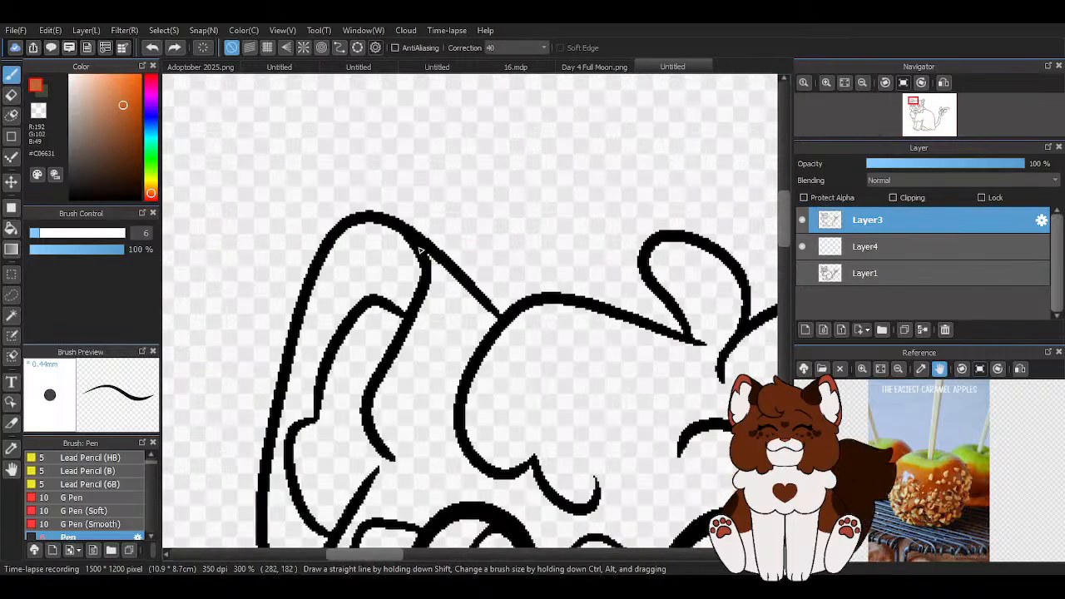
{"action": "left_click", "coordinate": [419, 243], "text": "alt"}
{"action": "mouse_move", "coordinate": [412, 229]}
{"action": "left_mouse_down"}
{"action": "mouse_move", "coordinate": [421, 172]}
{"action": "mouse_move", "coordinate": [353, 186]}
{"action": "mouse_move", "coordinate": [343, 178]}
{"action": "mouse_move", "coordinate": [281, 228]}
{"action": "mouse_move", "coordinate": [298, 254]}
{"action": "left_mouse_up"}
{"action": "scroll", "coordinate": [349, 172], "scroll_direction": "down", "scroll_amount": 5}
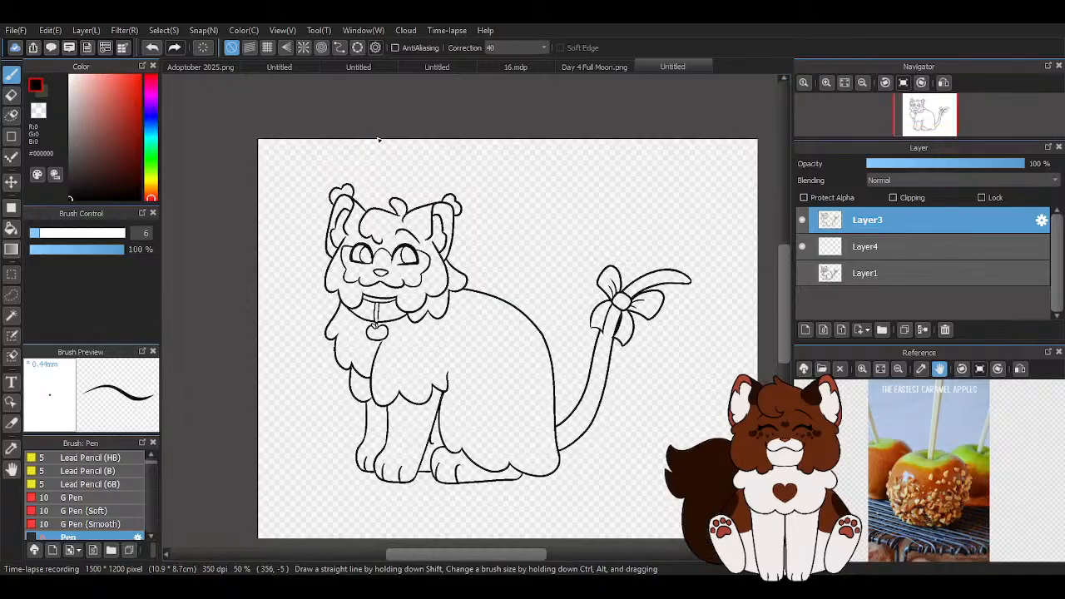
Fill the whole of Layer4 with caramel orange #C26C23 sampled from the reference photo
{"action": "left_click", "coordinate": [864, 246]}
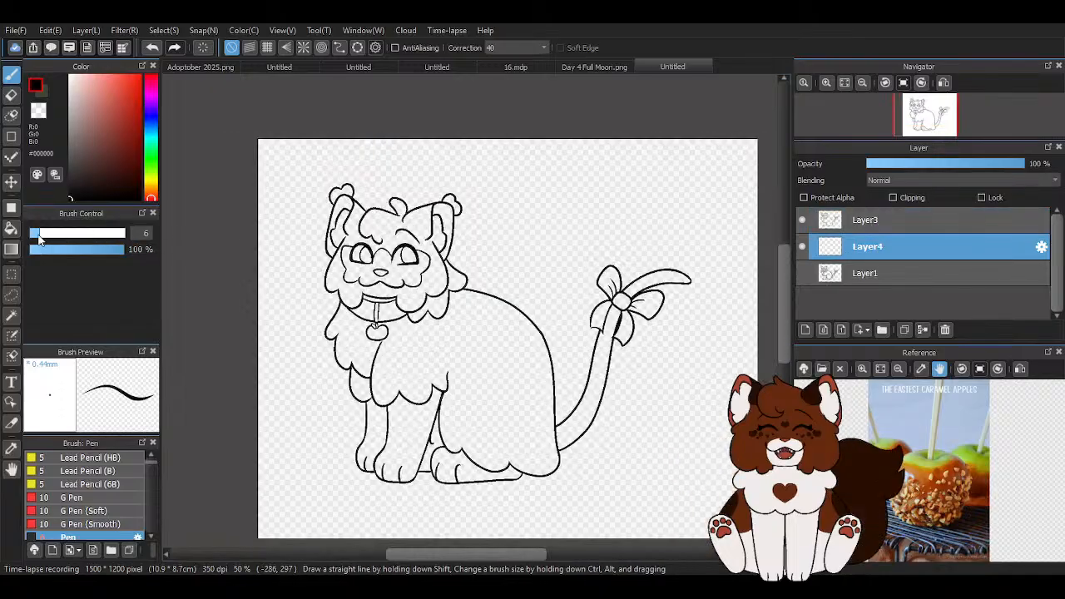
{"action": "key", "text": "g"}
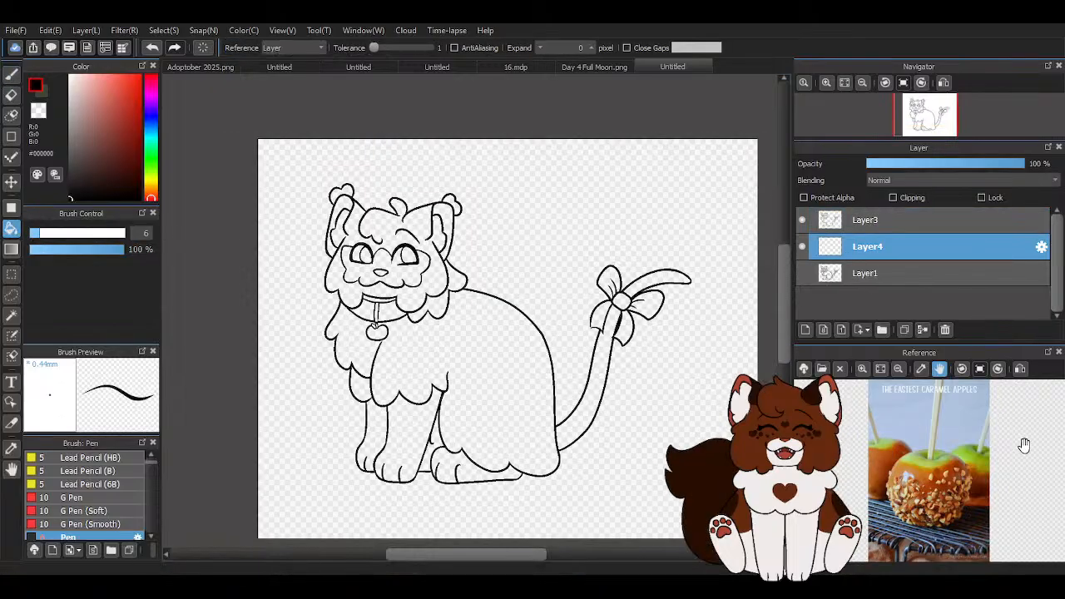
{"action": "right_click", "coordinate": [919, 470]}
{"action": "left_click", "coordinate": [546, 217]}
{"action": "scroll", "coordinate": [546, 164], "scroll_direction": "down", "scroll_amount": 2}
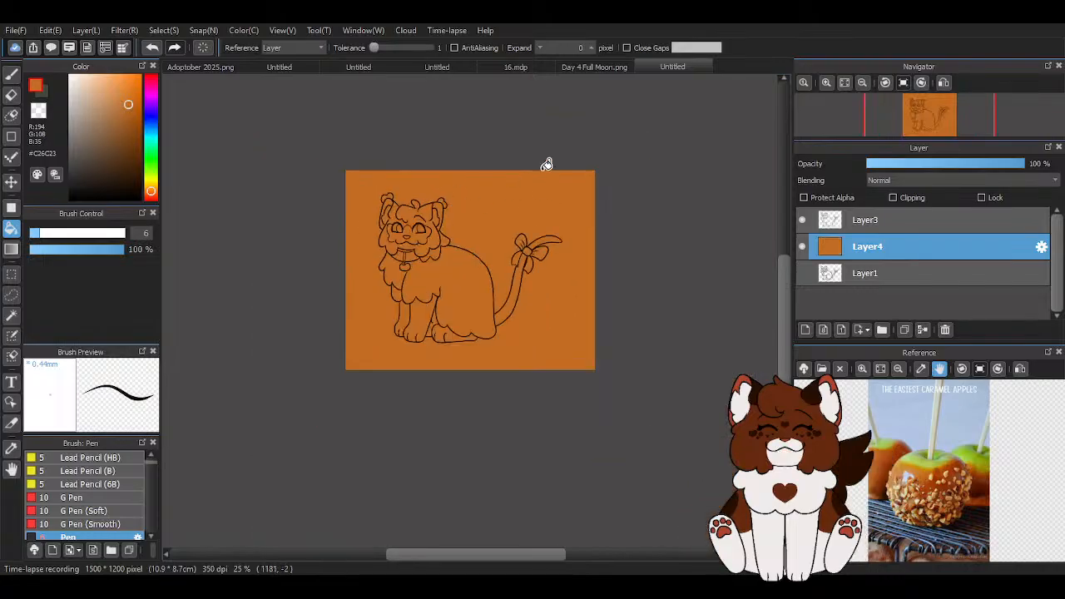
{"action": "scroll", "coordinate": [491, 235], "scroll_direction": "up", "scroll_amount": 1}
Select the background outside the cat's outline using the Magic Wand with Canvas as its reference
{"action": "left_click", "coordinate": [11, 316]}
{"action": "left_click", "coordinate": [291, 47]}
{"action": "left_click", "coordinate": [291, 61]}
{"action": "left_click", "coordinate": [487, 188]}
Erase the orange from the selected background on Layer4 with a 1000 px eraser and clear the selection
{"action": "left_click", "coordinate": [11, 94]}
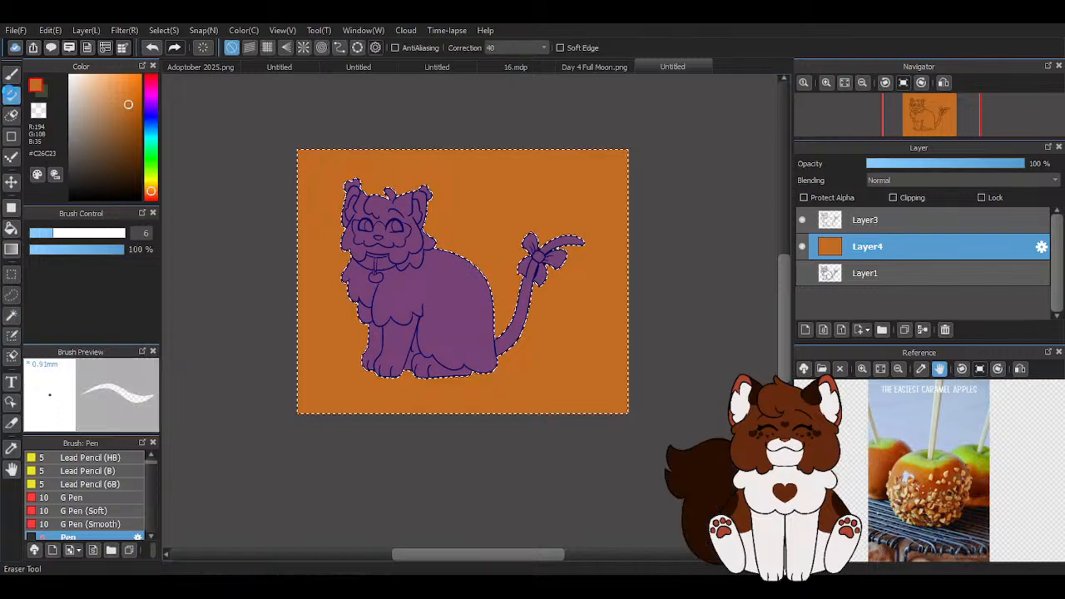
{"action": "left_click_drag", "start_coordinate": [92, 235], "coordinate": [202, 252]}
{"action": "mouse_move", "coordinate": [327, 388]}
{"action": "left_mouse_down"}
{"action": "mouse_move", "coordinate": [544, 396]}
{"action": "mouse_move", "coordinate": [606, 338]}
{"action": "mouse_move", "coordinate": [602, 229]}
{"action": "mouse_move", "coordinate": [543, 161]}
{"action": "mouse_move", "coordinate": [481, 201]}
{"action": "mouse_move", "coordinate": [429, 397]}
{"action": "mouse_move", "coordinate": [323, 112]}
{"action": "mouse_move", "coordinate": [267, 324]}
{"action": "mouse_move", "coordinate": [408, 469]}
{"action": "mouse_move", "coordinate": [386, 196]}
{"action": "mouse_move", "coordinate": [432, 446]}
{"action": "mouse_move", "coordinate": [359, 289]}
{"action": "mouse_move", "coordinate": [511, 238]}
{"action": "mouse_move", "coordinate": [359, 366]}
{"action": "mouse_move", "coordinate": [395, 394]}
{"action": "mouse_move", "coordinate": [359, 348]}
{"action": "left_mouse_up"}
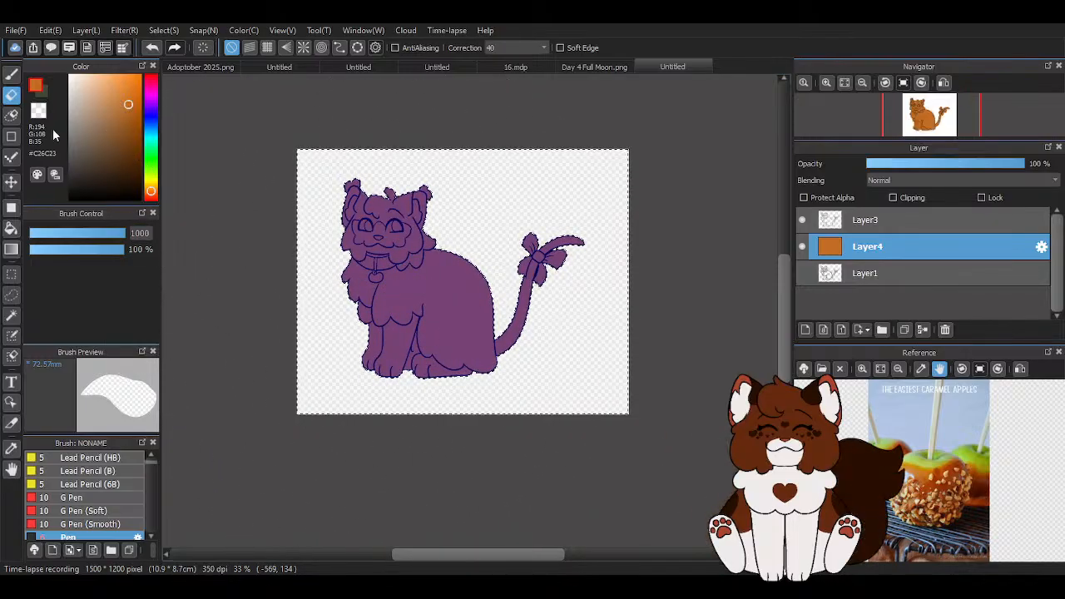
{"action": "left_click", "coordinate": [12, 316]}
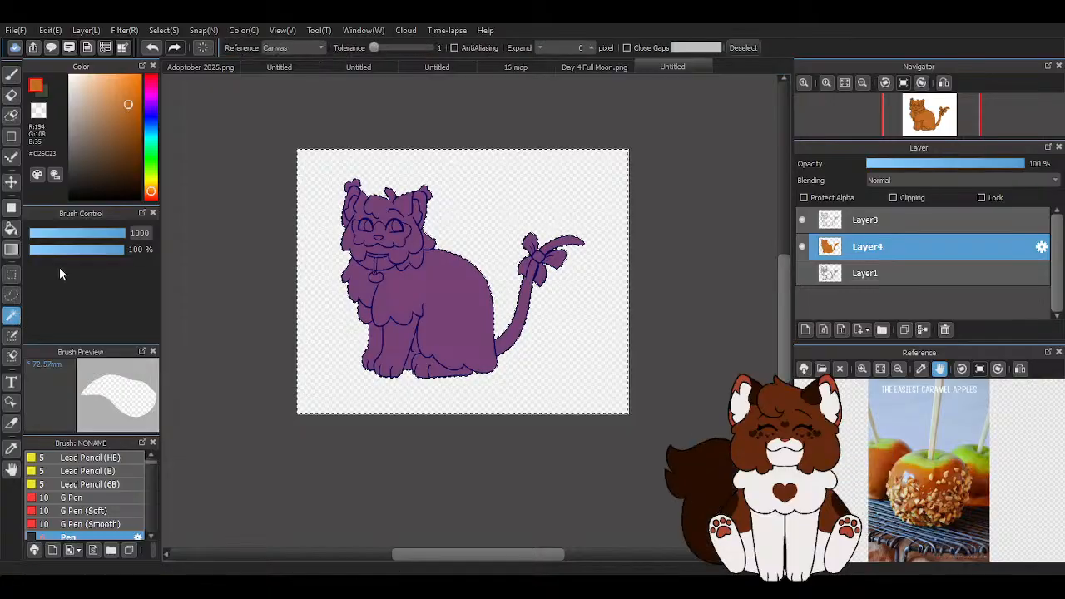
{"action": "left_click", "coordinate": [738, 48]}
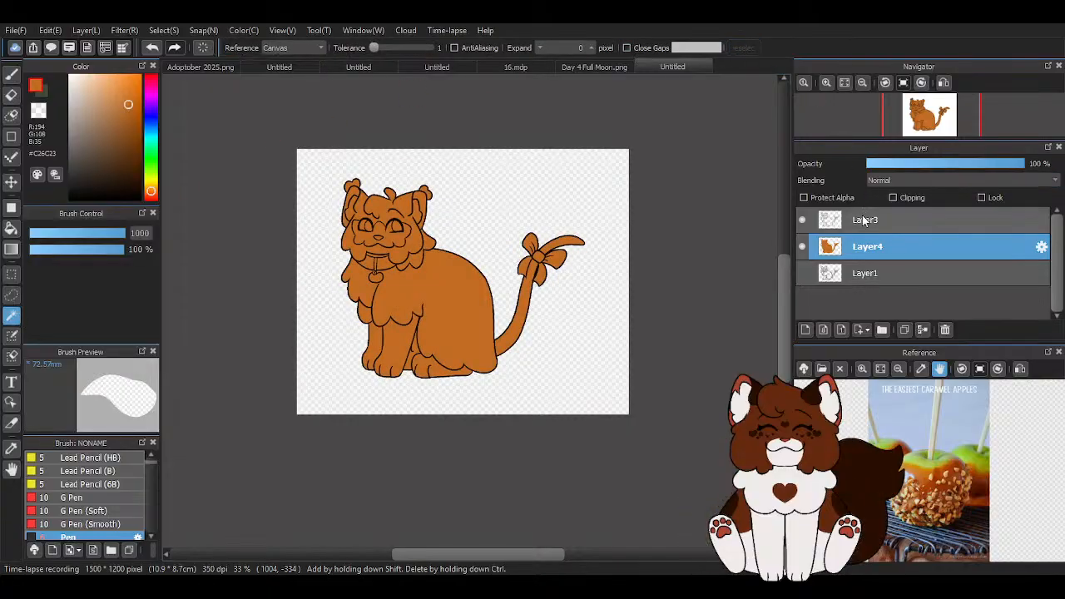
Erase the small hooked line between the front leg and the haunch on the Layer3 line art
{"action": "left_click", "coordinate": [865, 220]}
{"action": "left_click", "coordinate": [12, 74]}
{"action": "scroll", "coordinate": [411, 347], "scroll_direction": "up", "scroll_amount": 9}
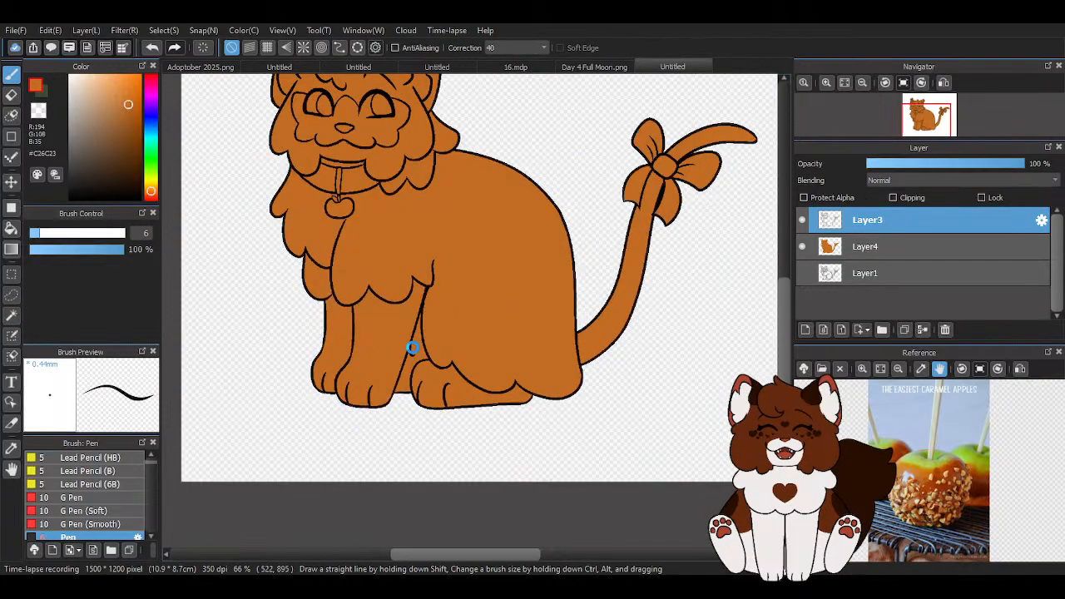
{"action": "right_click", "coordinate": [384, 333]}
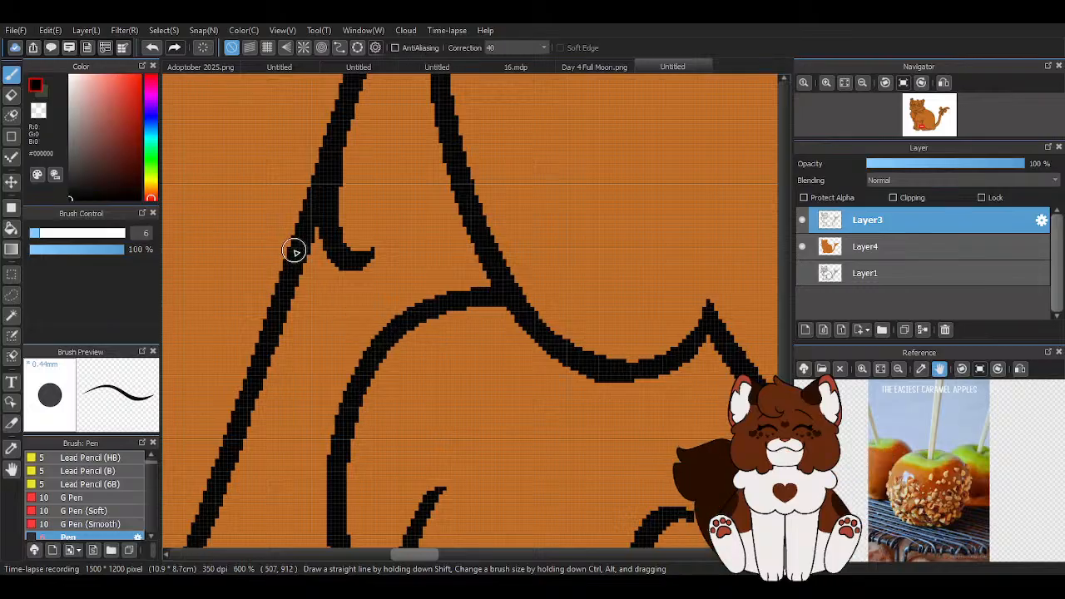
{"action": "scroll", "coordinate": [398, 287], "scroll_direction": "down", "scroll_amount": 7}
{"action": "right_click", "coordinate": [387, 414]}
{"action": "scroll", "coordinate": [391, 271], "scroll_direction": "up", "scroll_amount": 7}
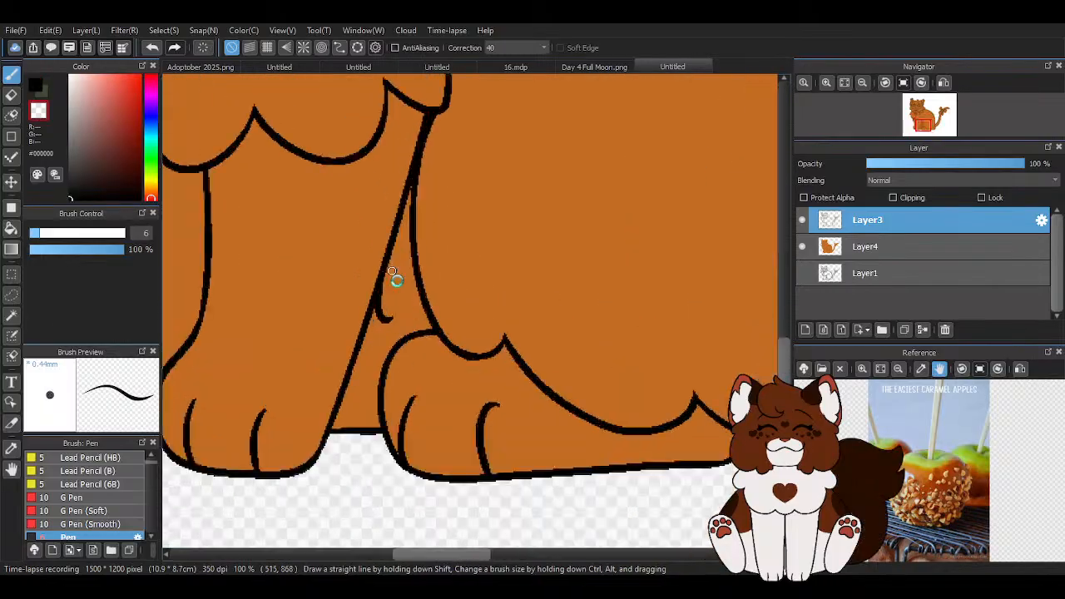
{"action": "mouse_move", "coordinate": [363, 376]}
{"action": "left_mouse_down"}
{"action": "mouse_move", "coordinate": [357, 403]}
{"action": "mouse_move", "coordinate": [361, 366]}
{"action": "left_mouse_up"}
Draw a short black curve on Layer3 joining the front leg's rear edge to the top of the hind paw
{"action": "right_click", "coordinate": [327, 364]}
{"action": "left_click_drag", "start_coordinate": [315, 400], "coordinate": [339, 508]}
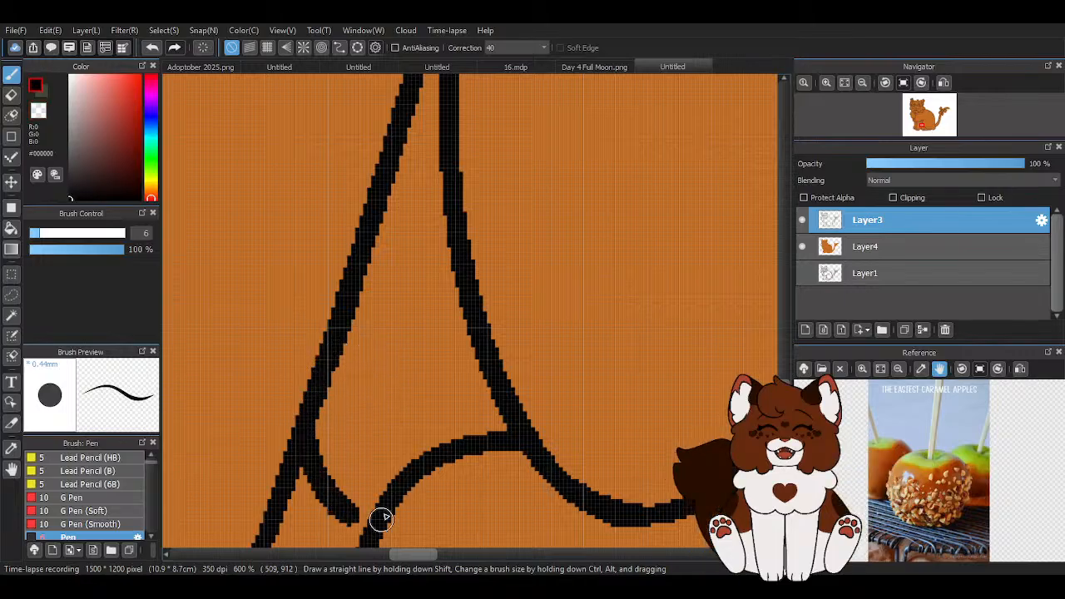
{"action": "scroll", "coordinate": [450, 385], "scroll_direction": "down", "scroll_amount": 7}
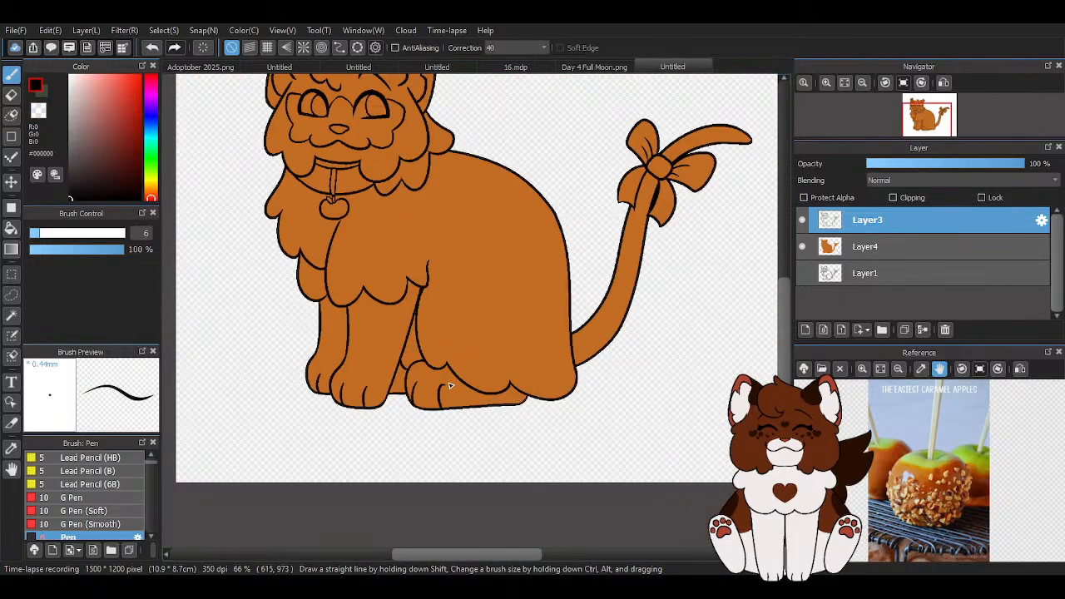
{"action": "scroll", "coordinate": [450, 385], "scroll_direction": "up", "scroll_amount": 5}
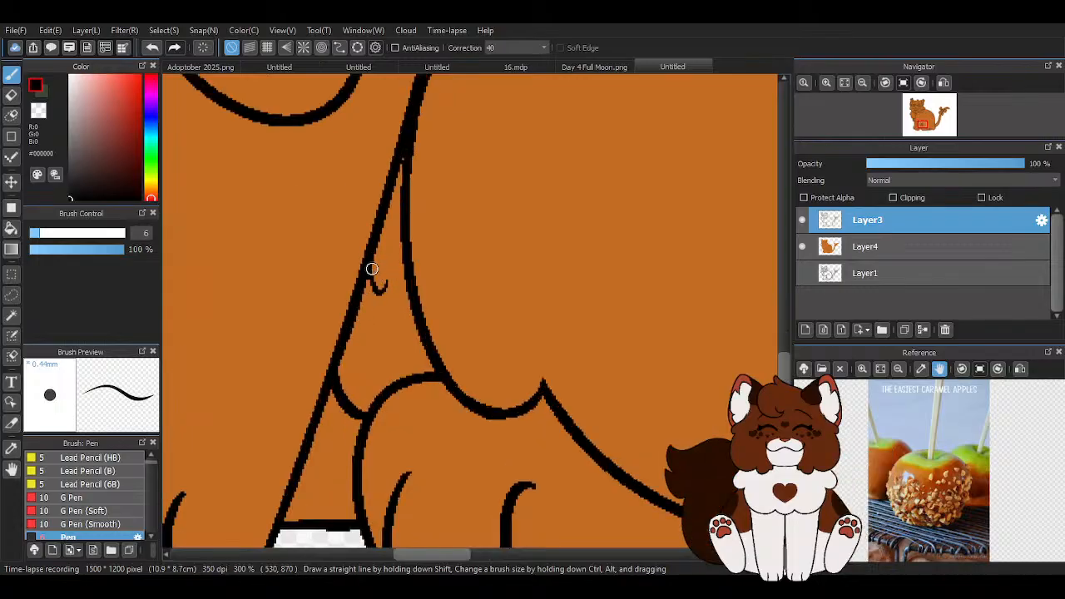
{"action": "scroll", "coordinate": [372, 269], "scroll_direction": "down", "scroll_amount": 6}
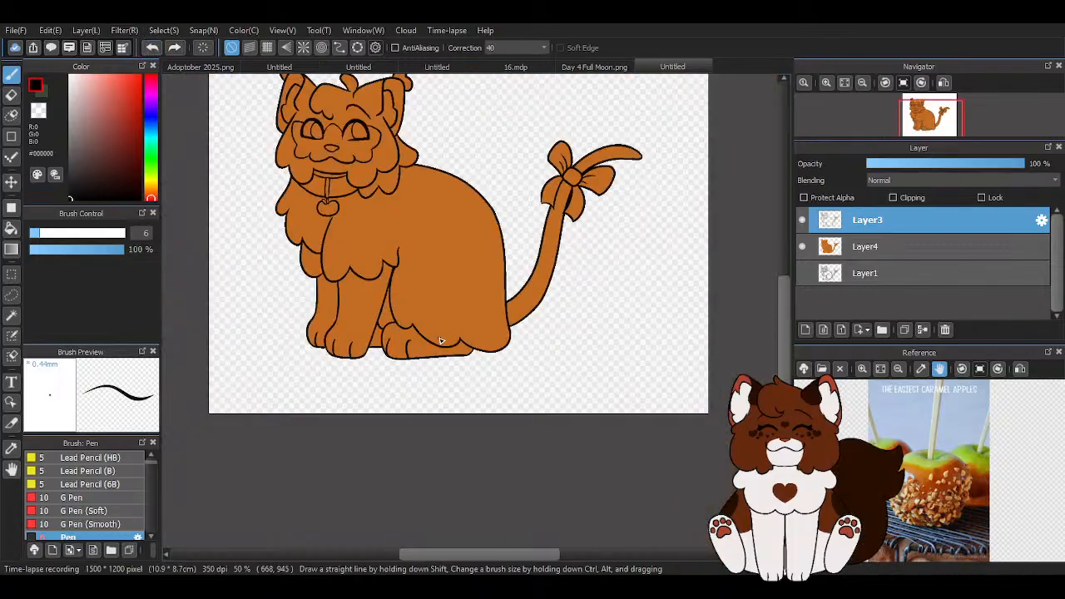
{"action": "scroll", "coordinate": [446, 338], "scroll_direction": "down", "scroll_amount": 4}
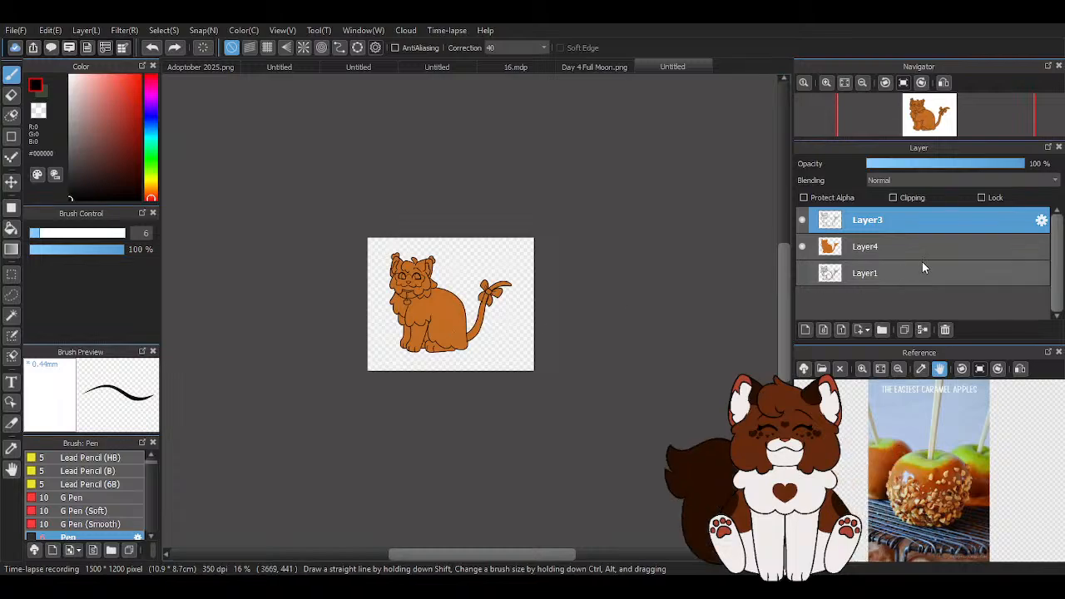
Select the cat's orange silhouette on Layer4 using the Magic Wand with Layer as its reference
{"action": "left_click", "coordinate": [899, 242]}
{"action": "left_click", "coordinate": [12, 315]}
{"action": "scroll", "coordinate": [359, 290], "scroll_direction": "up", "scroll_amount": 4}
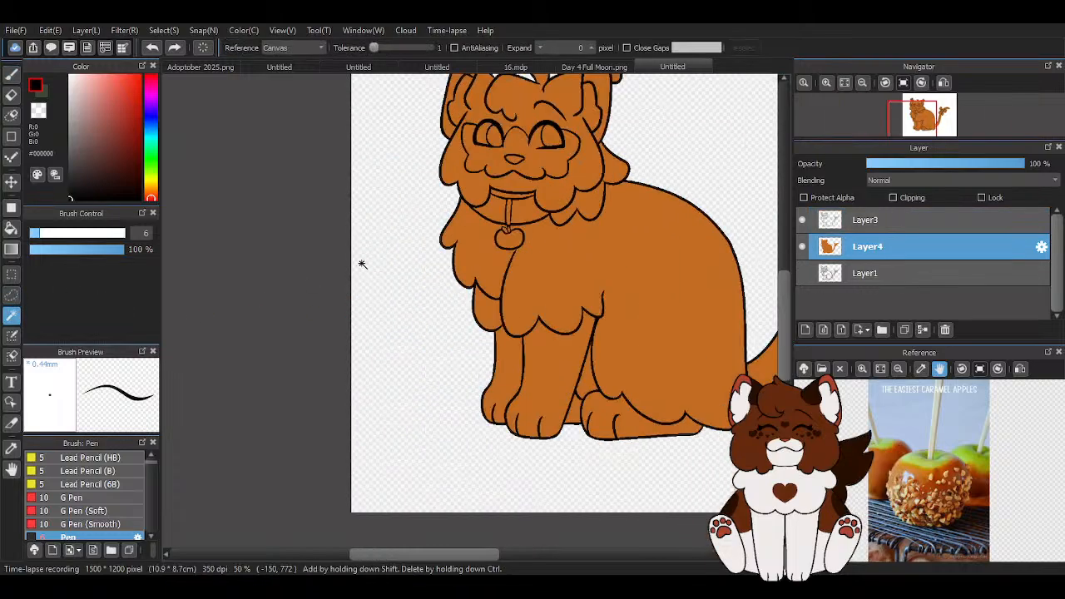
{"action": "left_click", "coordinate": [286, 49]}
{"action": "left_click", "coordinate": [282, 72]}
{"action": "left_click", "coordinate": [585, 261]}
{"action": "scroll", "coordinate": [208, 271], "scroll_direction": "down", "scroll_amount": 3}
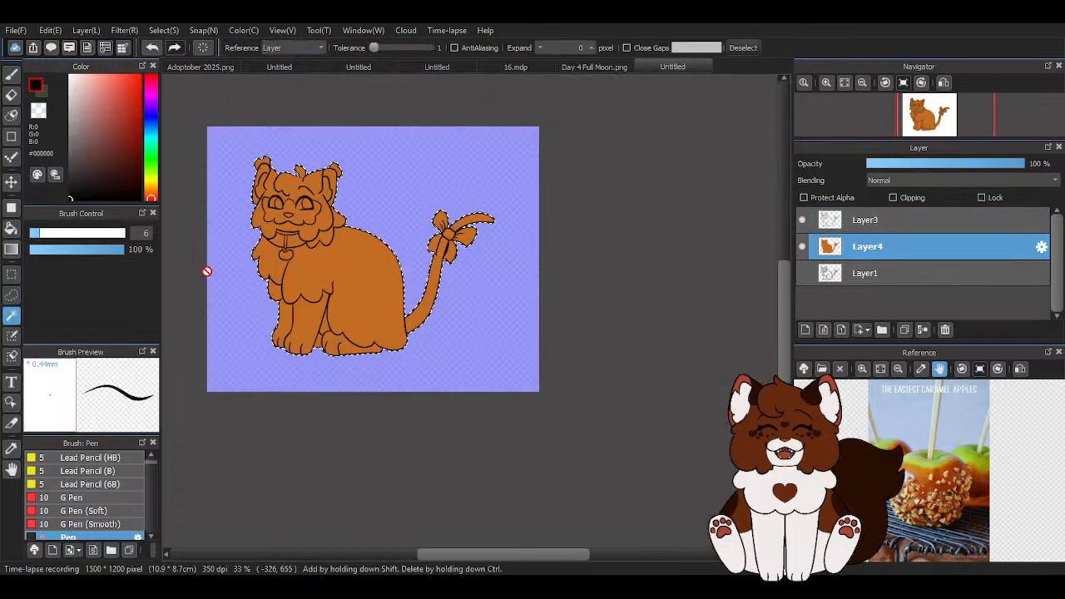
Switch to the Pen for painting inside the selected cat silhouette on Layer4
{"action": "left_click", "coordinate": [11, 73]}
{"action": "scroll", "coordinate": [546, 314], "scroll_direction": "down", "scroll_amount": 1}
{"action": "scroll", "coordinate": [391, 300], "scroll_direction": "up", "scroll_amount": 2}
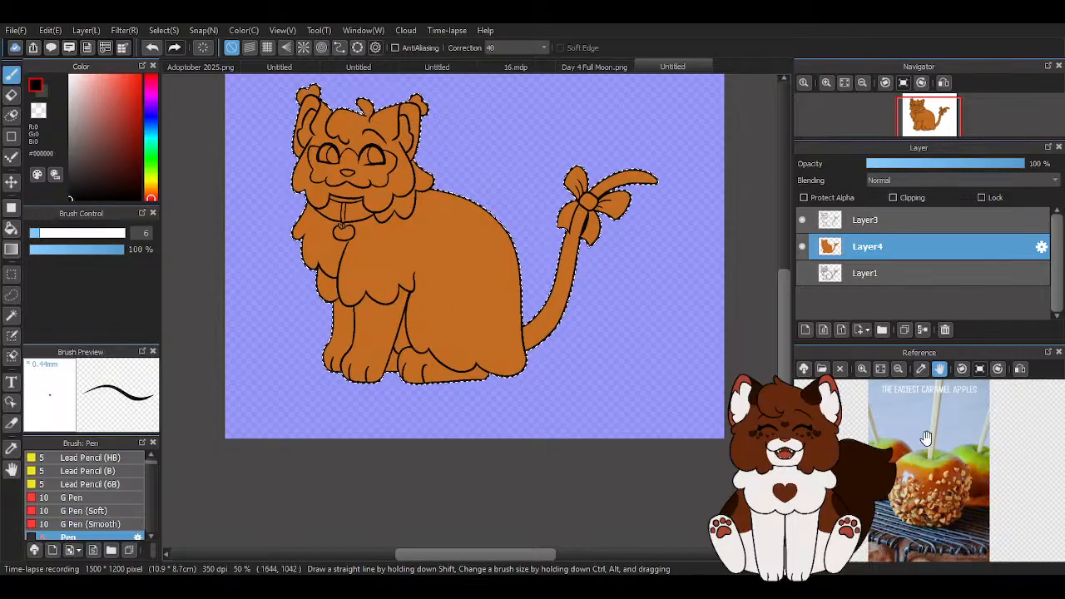
{"action": "scroll", "coordinate": [347, 156], "scroll_direction": "up", "scroll_amount": 2}
{"action": "scroll", "coordinate": [347, 156], "scroll_direction": "down", "scroll_amount": 2}
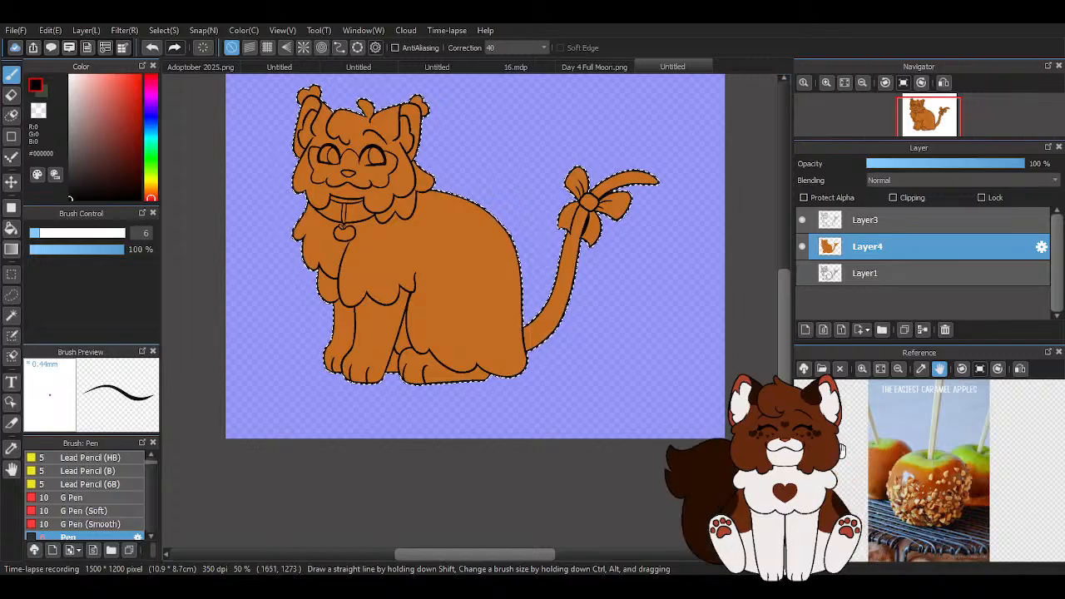
{"action": "scroll", "coordinate": [367, 326], "scroll_direction": "up", "scroll_amount": 2}
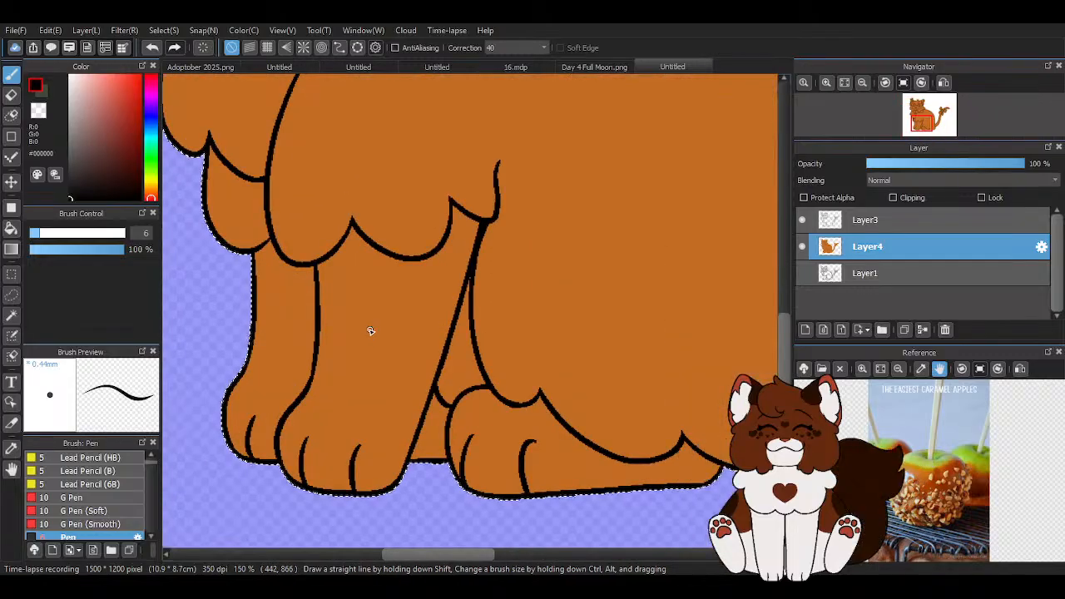
Try painting the inner ear and ear tip in muted red #CE654D with the Pen at size 13
{"action": "scroll", "coordinate": [373, 330], "scroll_direction": "down", "scroll_amount": 2}
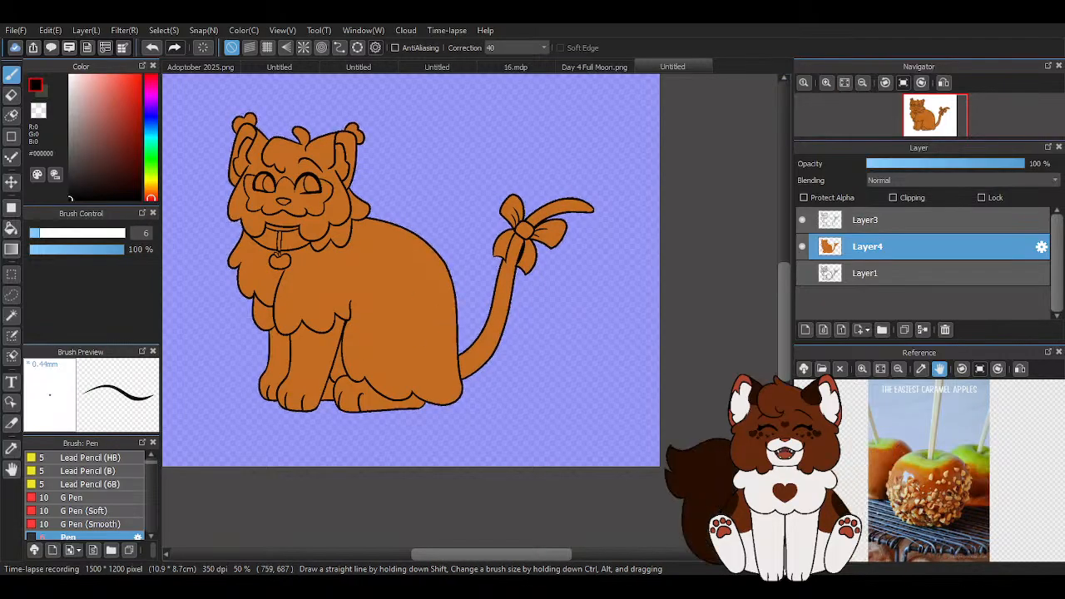
{"action": "left_click", "coordinate": [409, 281], "text": "alt"}
{"action": "left_click", "coordinate": [152, 197]}
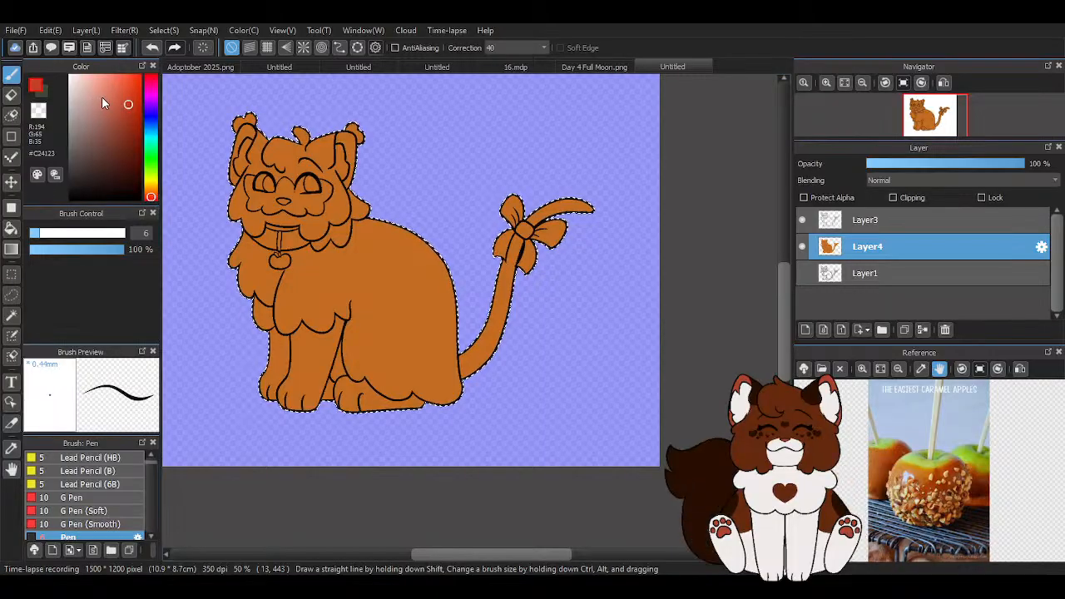
{"action": "left_click", "coordinate": [114, 99]}
{"action": "left_click", "coordinate": [77, 234]}
{"action": "left_click", "coordinate": [54, 233]}
{"action": "scroll", "coordinate": [380, 105], "scroll_direction": "up", "scroll_amount": 4}
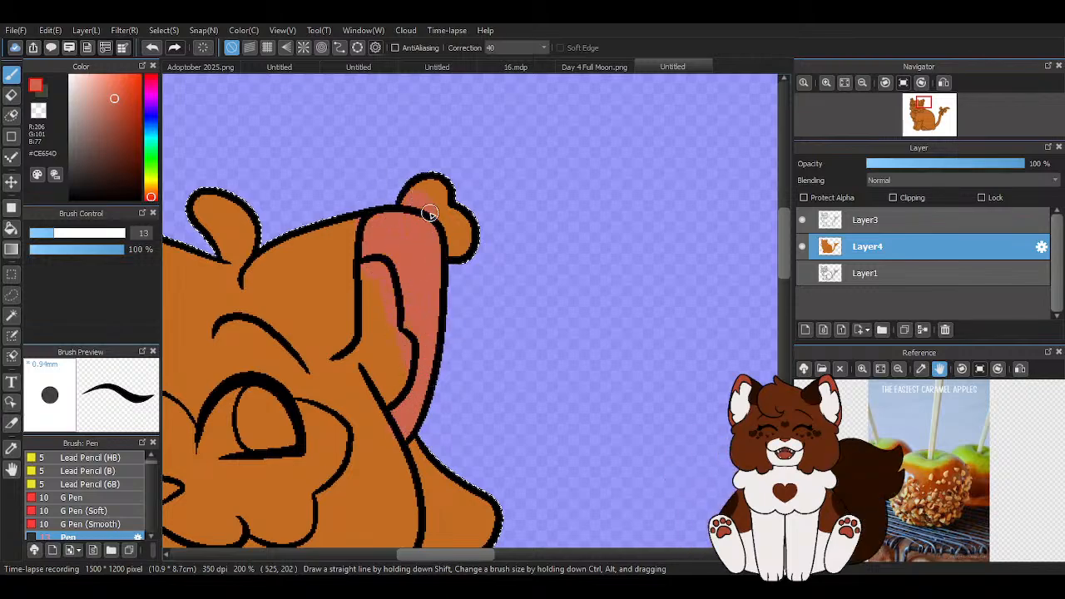
Try painting the cat's face mask in the same red at brush size 24, and undo the red strokes
{"action": "scroll", "coordinate": [439, 235], "scroll_direction": "down", "scroll_amount": 4}
{"action": "scroll", "coordinate": [369, 261], "scroll_direction": "up", "scroll_amount": 4}
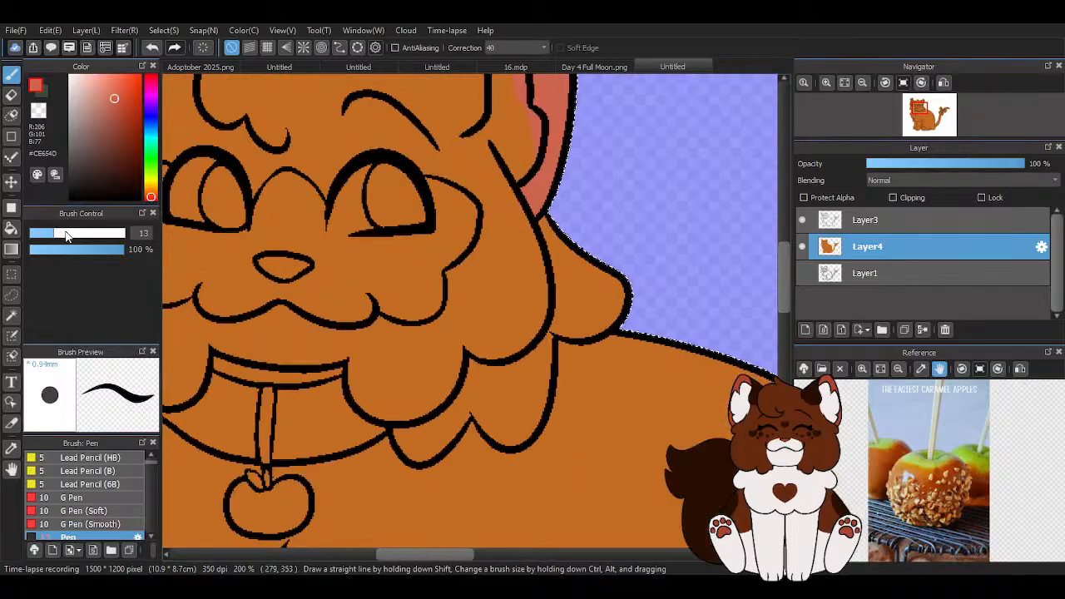
{"action": "left_click", "coordinate": [78, 234]}
{"action": "mouse_move", "coordinate": [373, 264]}
{"action": "left_mouse_down"}
{"action": "mouse_move", "coordinate": [407, 217]}
{"action": "mouse_move", "coordinate": [273, 246]}
{"action": "mouse_move", "coordinate": [252, 270]}
{"action": "mouse_move", "coordinate": [307, 209]}
{"action": "left_mouse_up"}
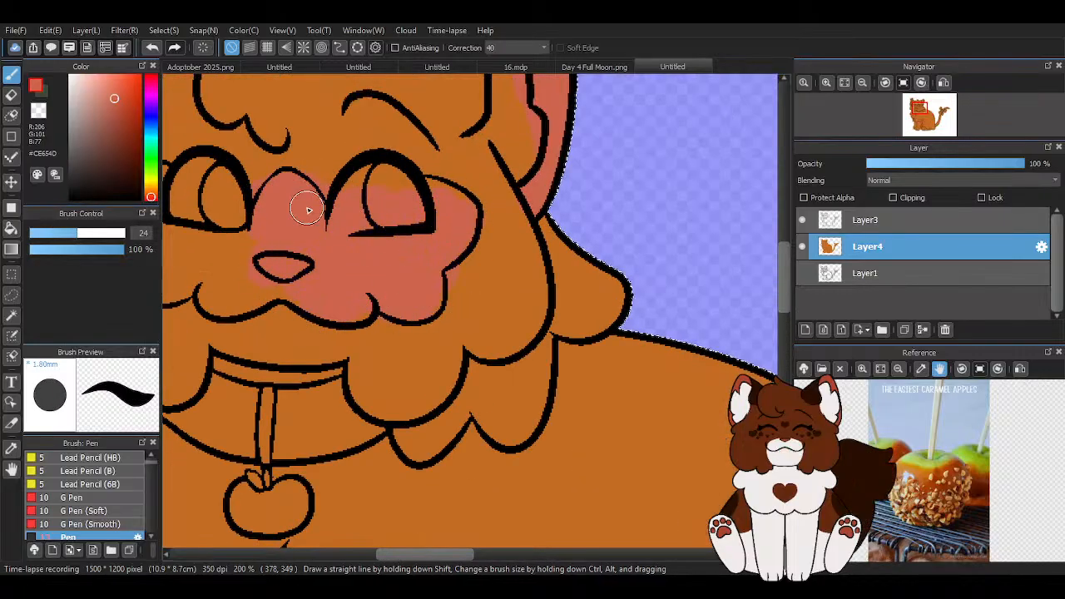
{"action": "left_click", "coordinate": [150, 48]}
{"action": "left_click", "coordinate": [150, 49]}
{"action": "scroll", "coordinate": [416, 288], "scroll_direction": "down", "scroll_amount": 3}
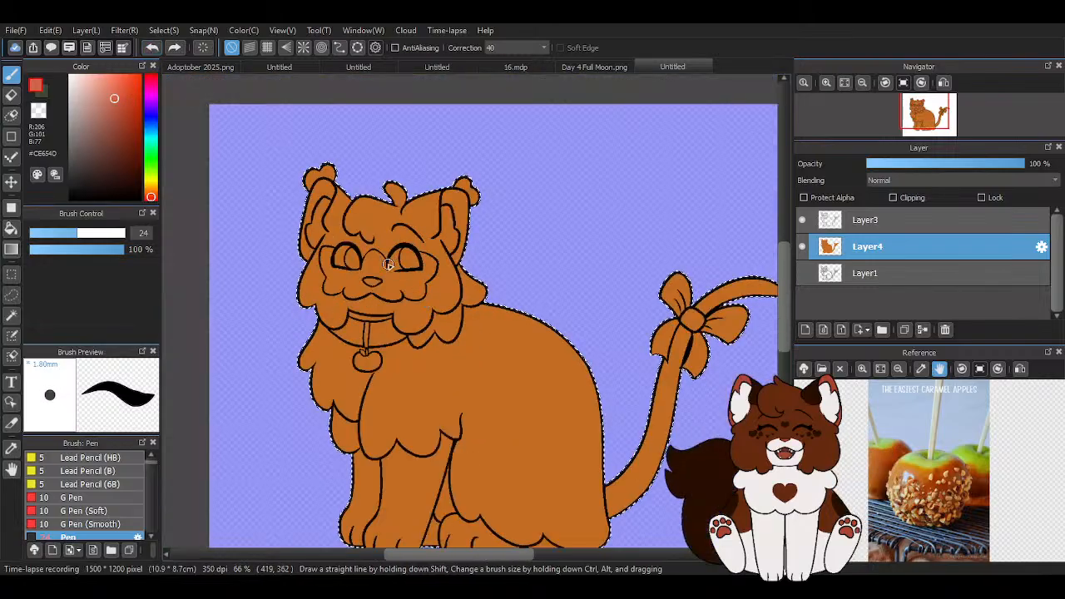
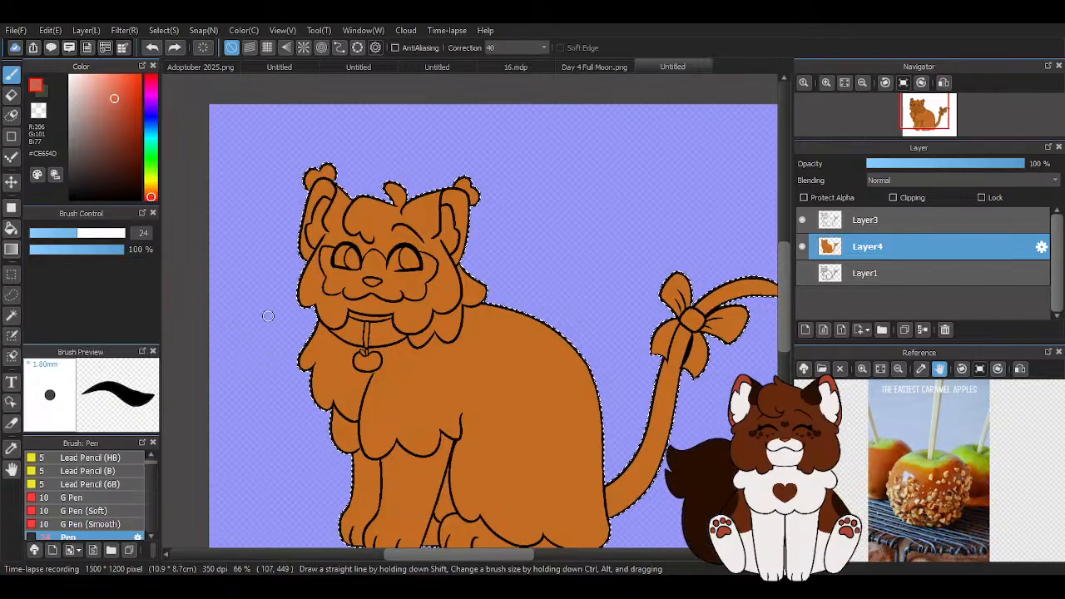
Sample the body's orange and shift it to a light peach, #E7B090, as the brush colour
{"action": "scroll", "coordinate": [377, 326], "scroll_direction": "up", "scroll_amount": 2}
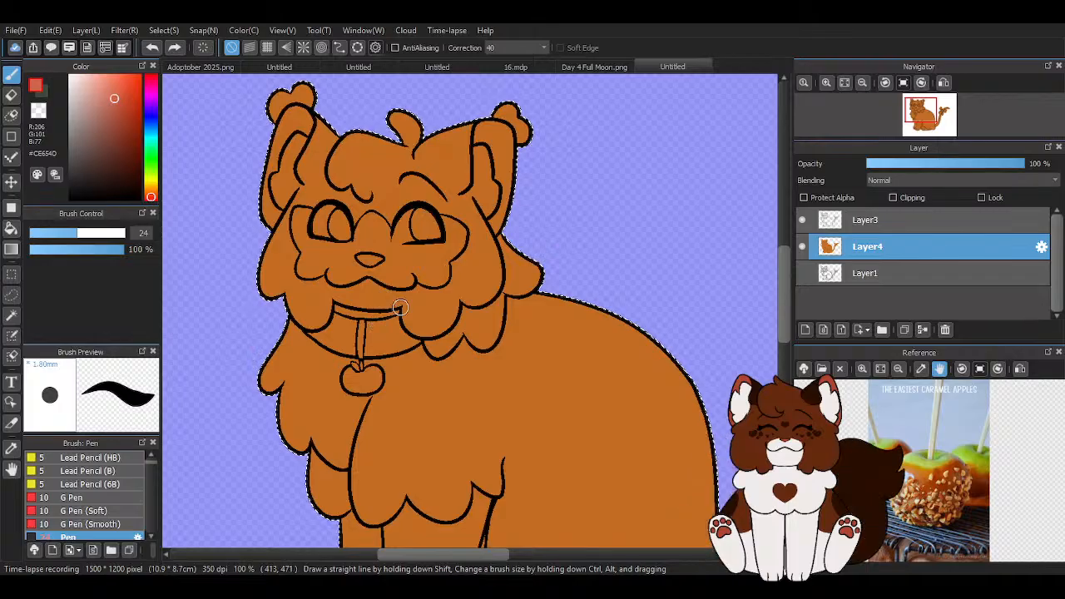
{"action": "scroll", "coordinate": [473, 241], "scroll_direction": "down", "scroll_amount": 2}
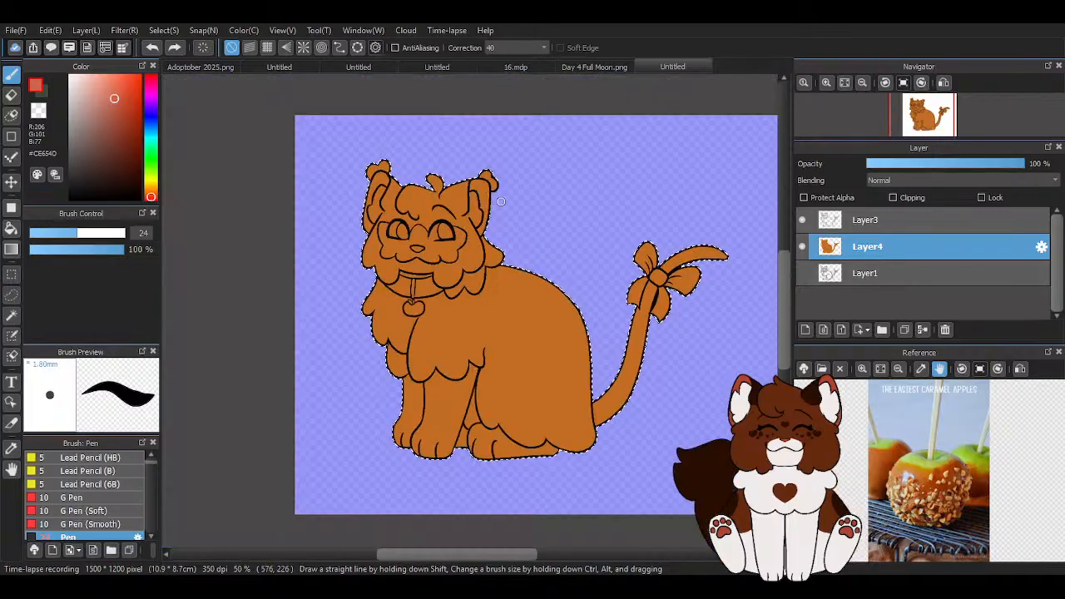
{"action": "scroll", "coordinate": [453, 238], "scroll_direction": "up", "scroll_amount": 3}
{"action": "scroll", "coordinate": [616, 369], "scroll_direction": "down", "scroll_amount": 3}
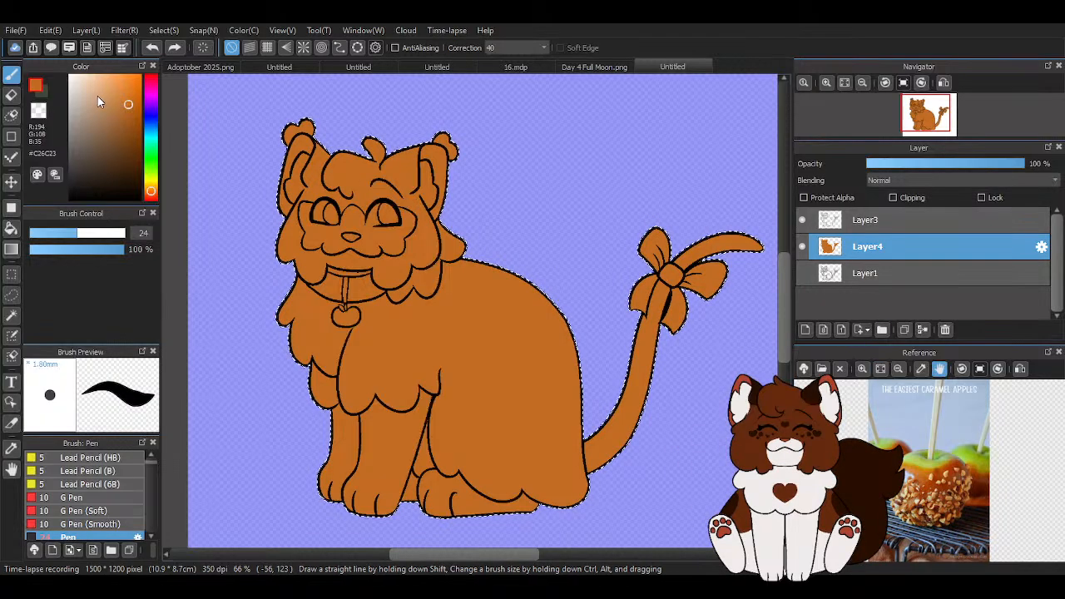
{"action": "left_click", "coordinate": [151, 194]}
{"action": "left_click_drag", "start_coordinate": [151, 197], "coordinate": [151, 194]}
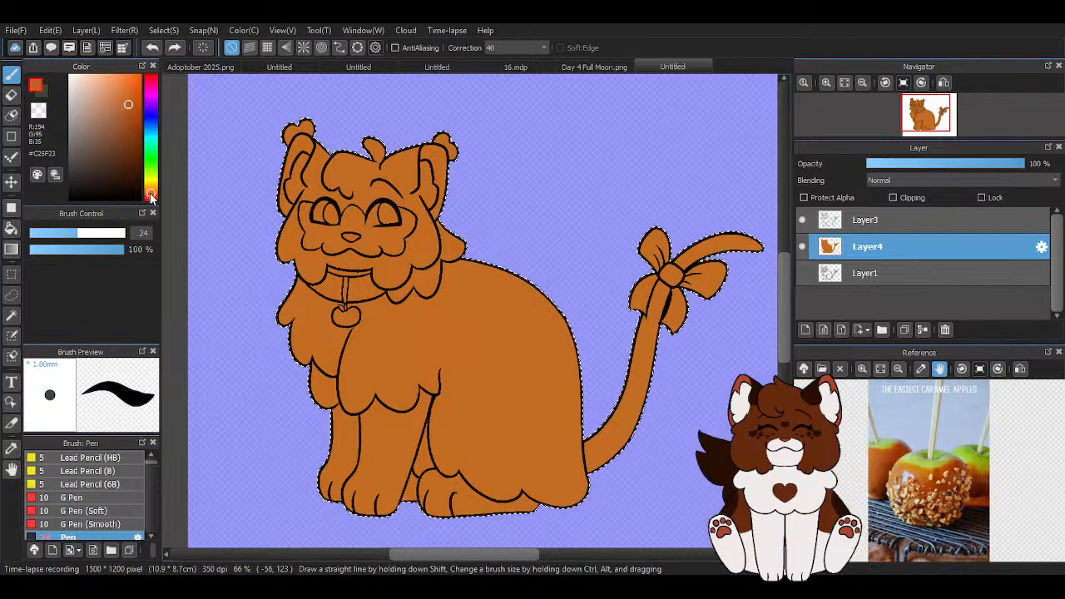
{"action": "left_click", "coordinate": [96, 86]}
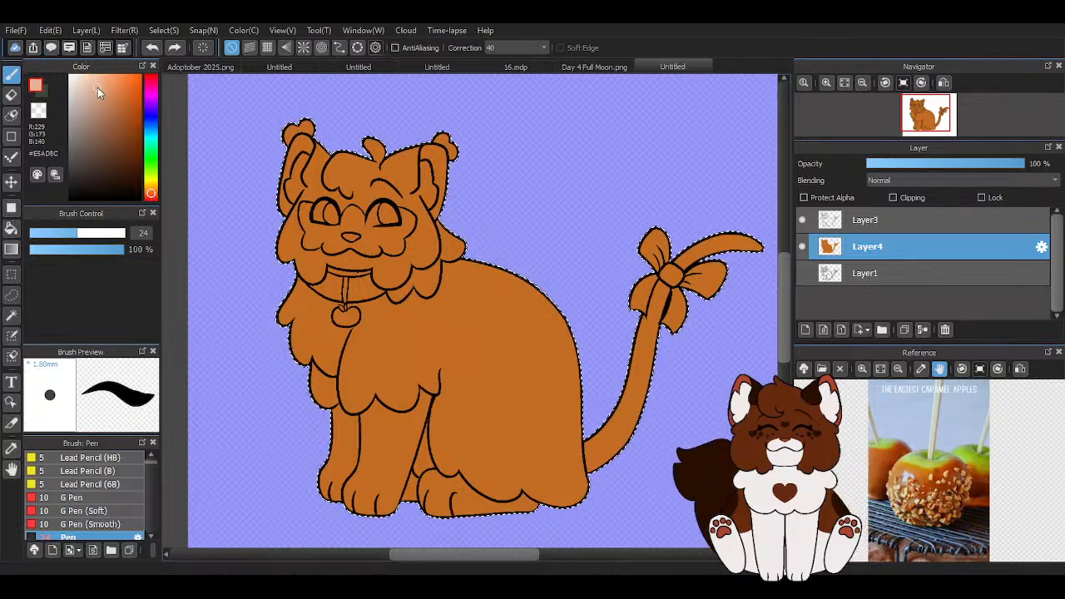
Paint the cheek marking below and beside the cat's right-hand eye in peach at brush size 24
{"action": "scroll", "coordinate": [484, 298], "scroll_direction": "up", "scroll_amount": 3}
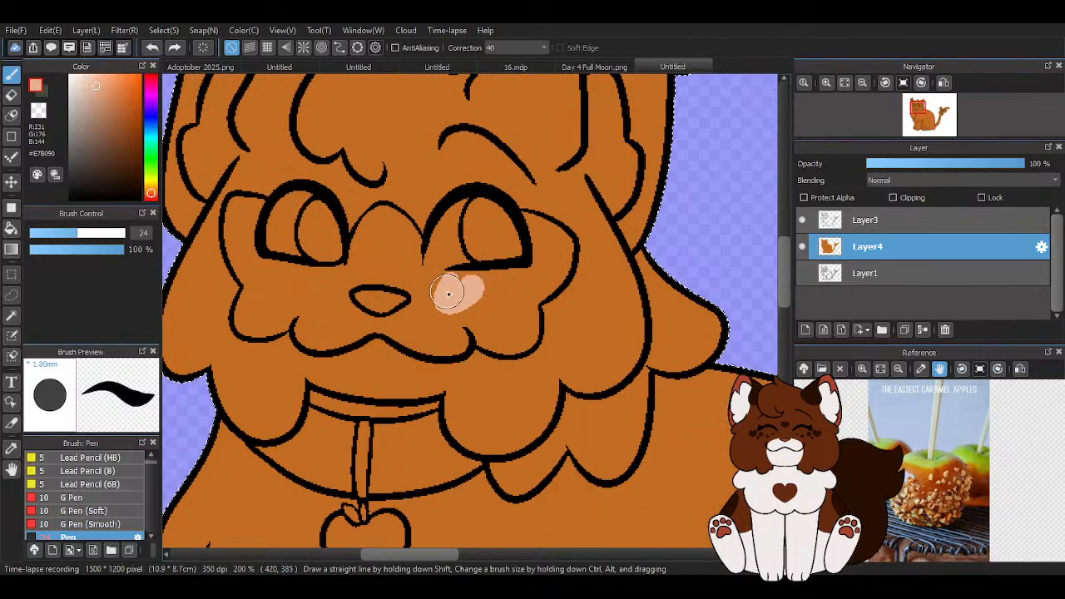
{"action": "left_click_drag", "start_coordinate": [431, 309], "coordinate": [513, 341]}
{"action": "mouse_move", "coordinate": [517, 300]}
{"action": "left_mouse_down"}
{"action": "mouse_move", "coordinate": [527, 274]}
{"action": "mouse_move", "coordinate": [546, 274]}
{"action": "mouse_move", "coordinate": [557, 248]}
{"action": "left_mouse_up"}
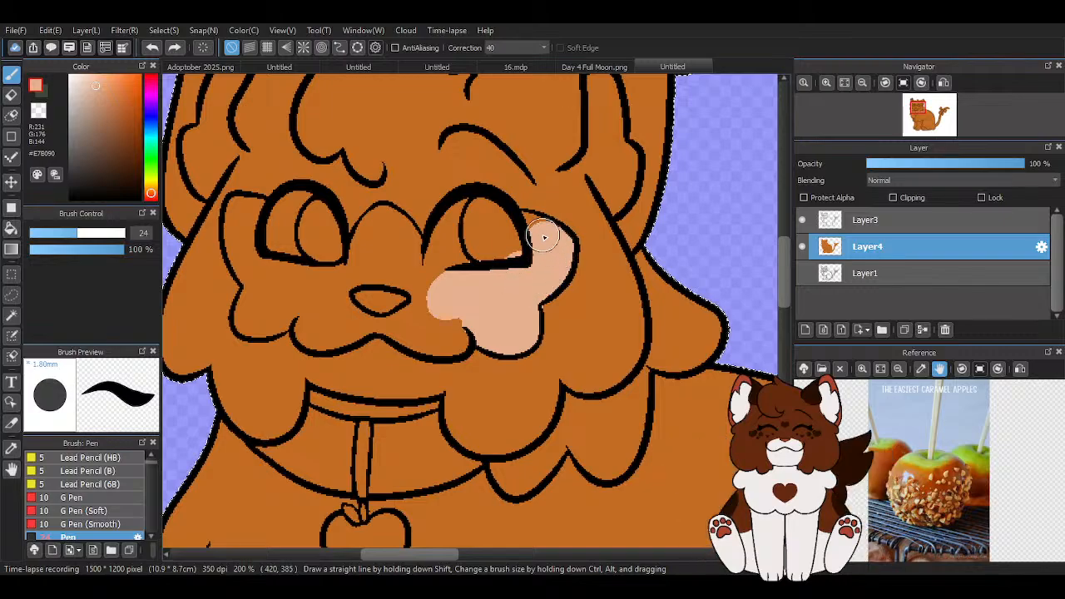
{"action": "scroll", "coordinate": [463, 223], "scroll_direction": "down", "scroll_amount": 1}
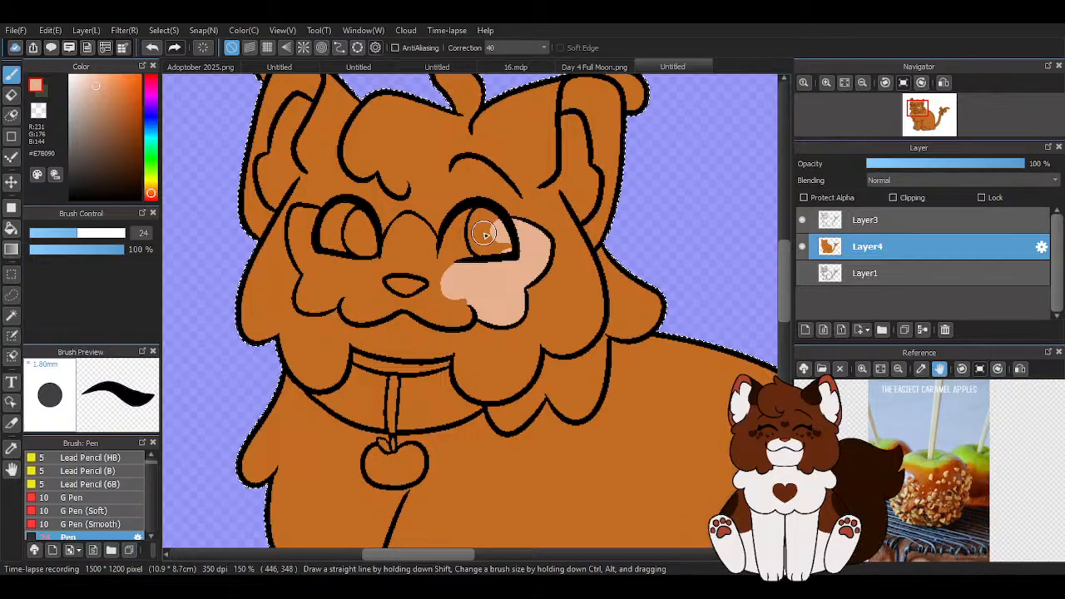
{"action": "scroll", "coordinate": [485, 234], "scroll_direction": "up", "scroll_amount": 1}
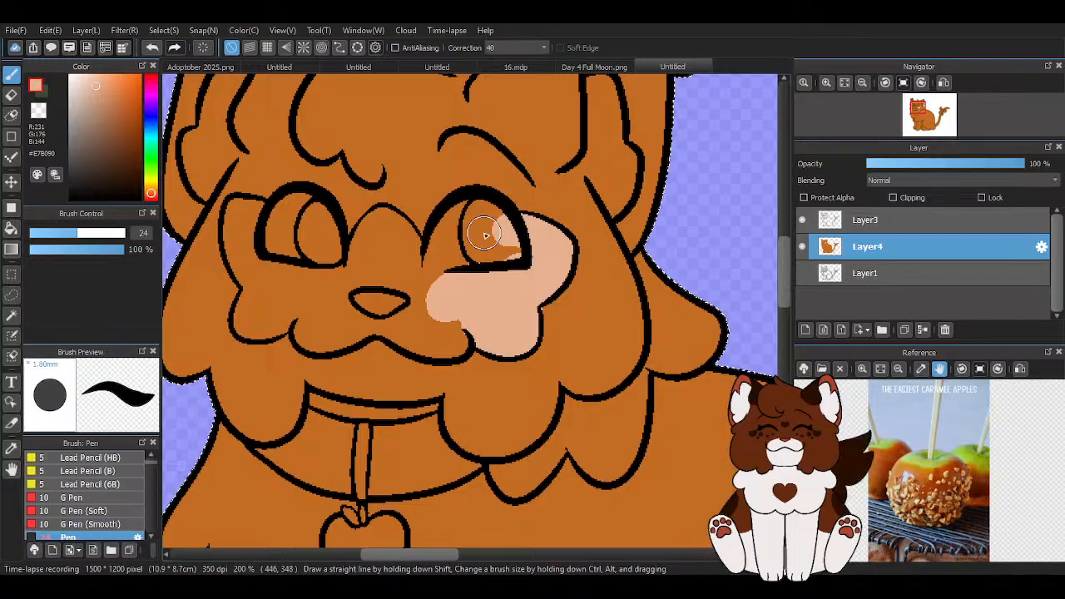
Extend the peach mask across the muzzle and nose to the opposite cheek, staying inside the mouth lines
{"action": "scroll", "coordinate": [497, 359], "scroll_direction": "up", "scroll_amount": 2}
{"action": "mouse_move", "coordinate": [343, 280]}
{"action": "left_mouse_down"}
{"action": "mouse_move", "coordinate": [318, 292]}
{"action": "mouse_move", "coordinate": [347, 317]}
{"action": "mouse_move", "coordinate": [401, 336]}
{"action": "mouse_move", "coordinate": [449, 337]}
{"action": "mouse_move", "coordinate": [411, 271]}
{"action": "mouse_move", "coordinate": [443, 293]}
{"action": "mouse_move", "coordinate": [325, 268]}
{"action": "mouse_move", "coordinate": [355, 221]}
{"action": "mouse_move", "coordinate": [507, 138]}
{"action": "left_mouse_up"}
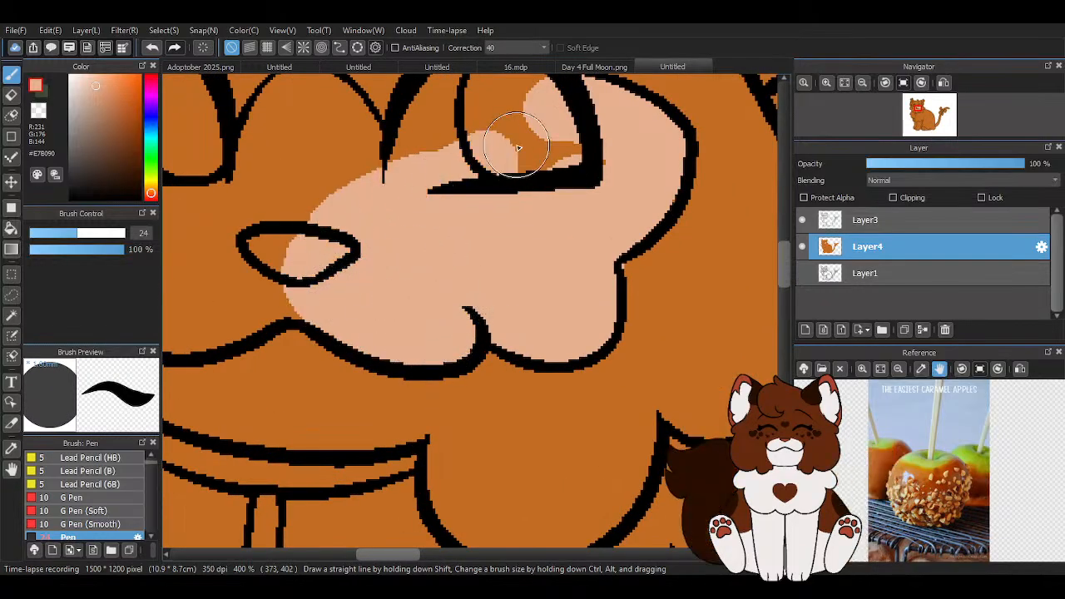
{"action": "scroll", "coordinate": [416, 326], "scroll_direction": "down", "scroll_amount": 2}
{"action": "scroll", "coordinate": [350, 287], "scroll_direction": "down", "scroll_amount": 2}
{"action": "scroll", "coordinate": [432, 309], "scroll_direction": "up", "scroll_amount": 4}
{"action": "mouse_move", "coordinate": [329, 295]}
{"action": "left_mouse_down"}
{"action": "mouse_move", "coordinate": [303, 368]}
{"action": "mouse_move", "coordinate": [347, 344]}
{"action": "mouse_move", "coordinate": [347, 283]}
{"action": "mouse_move", "coordinate": [500, 184]}
{"action": "mouse_move", "coordinate": [456, 145]}
{"action": "mouse_move", "coordinate": [411, 228]}
{"action": "mouse_move", "coordinate": [354, 290]}
{"action": "mouse_move", "coordinate": [354, 353]}
{"action": "mouse_move", "coordinate": [499, 274]}
{"action": "mouse_move", "coordinate": [504, 202]}
{"action": "mouse_move", "coordinate": [416, 226]}
{"action": "left_mouse_up"}
{"action": "scroll", "coordinate": [482, 243], "scroll_direction": "down", "scroll_amount": 3}
{"action": "scroll", "coordinate": [378, 248], "scroll_direction": "up", "scroll_amount": 4}
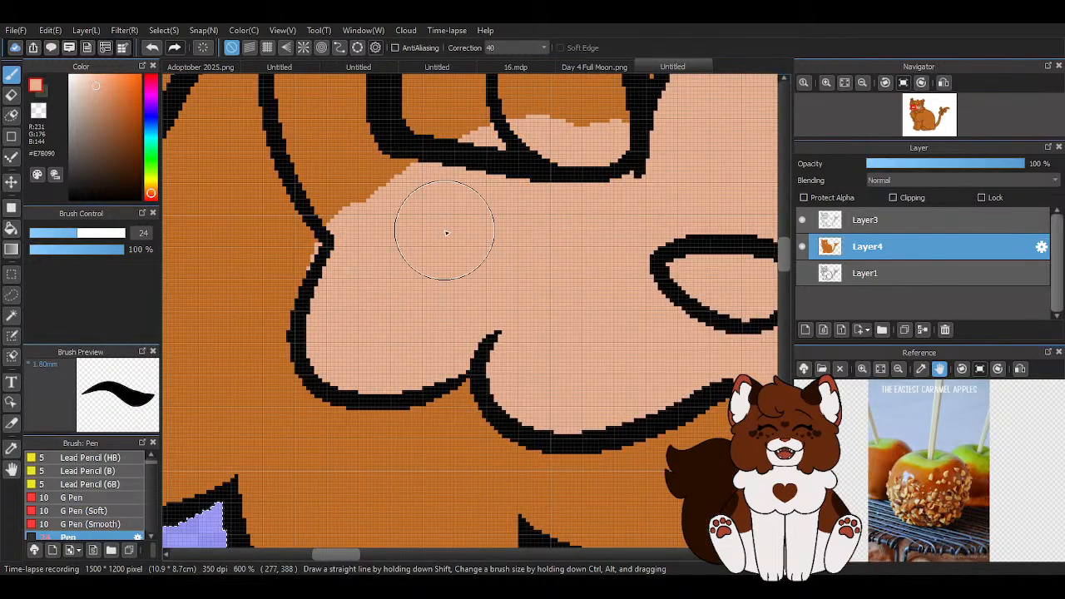
Paint the nose bridge and the area around the left-hand eye peach, up to the mask's outline
{"action": "scroll", "coordinate": [432, 227], "scroll_direction": "down", "scroll_amount": 3}
{"action": "scroll", "coordinate": [432, 226], "scroll_direction": "up", "scroll_amount": 4}
{"action": "mouse_move", "coordinate": [444, 172]}
{"action": "left_mouse_down"}
{"action": "mouse_move", "coordinate": [463, 143]}
{"action": "mouse_move", "coordinate": [316, 309]}
{"action": "mouse_move", "coordinate": [409, 239]}
{"action": "left_mouse_up"}
{"action": "scroll", "coordinate": [409, 240], "scroll_direction": "down", "scroll_amount": 3}
{"action": "scroll", "coordinate": [344, 225], "scroll_direction": "up", "scroll_amount": 3}
{"action": "mouse_move", "coordinate": [352, 178]}
{"action": "left_mouse_down"}
{"action": "mouse_move", "coordinate": [299, 167]}
{"action": "mouse_move", "coordinate": [297, 259]}
{"action": "mouse_move", "coordinate": [325, 341]}
{"action": "mouse_move", "coordinate": [316, 309]}
{"action": "left_mouse_up"}
{"action": "scroll", "coordinate": [324, 309], "scroll_direction": "down", "scroll_amount": 4}
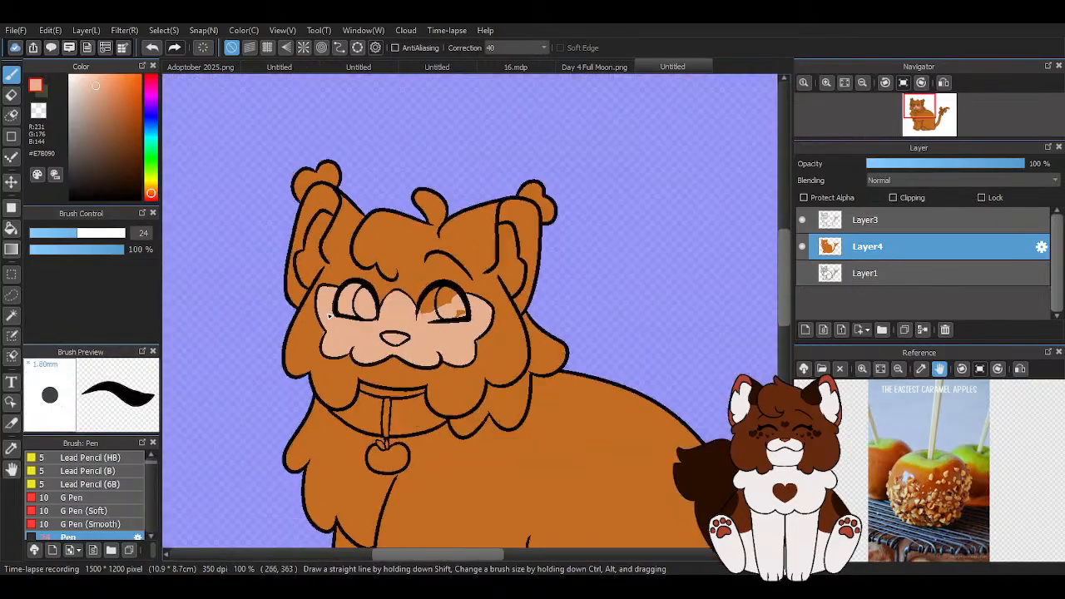
Fill the remaining orange patches in and around the right-hand eye with peach
{"action": "scroll", "coordinate": [416, 320], "scroll_direction": "up", "scroll_amount": 4}
{"action": "mouse_move", "coordinate": [563, 321]}
{"action": "left_mouse_down"}
{"action": "mouse_move", "coordinate": [606, 241]}
{"action": "mouse_move", "coordinate": [663, 341]}
{"action": "mouse_move", "coordinate": [558, 200]}
{"action": "mouse_move", "coordinate": [486, 188]}
{"action": "mouse_move", "coordinate": [407, 367]}
{"action": "mouse_move", "coordinate": [481, 275]}
{"action": "mouse_move", "coordinate": [476, 345]}
{"action": "left_mouse_up"}
{"action": "scroll", "coordinate": [435, 257], "scroll_direction": "down", "scroll_amount": 6}
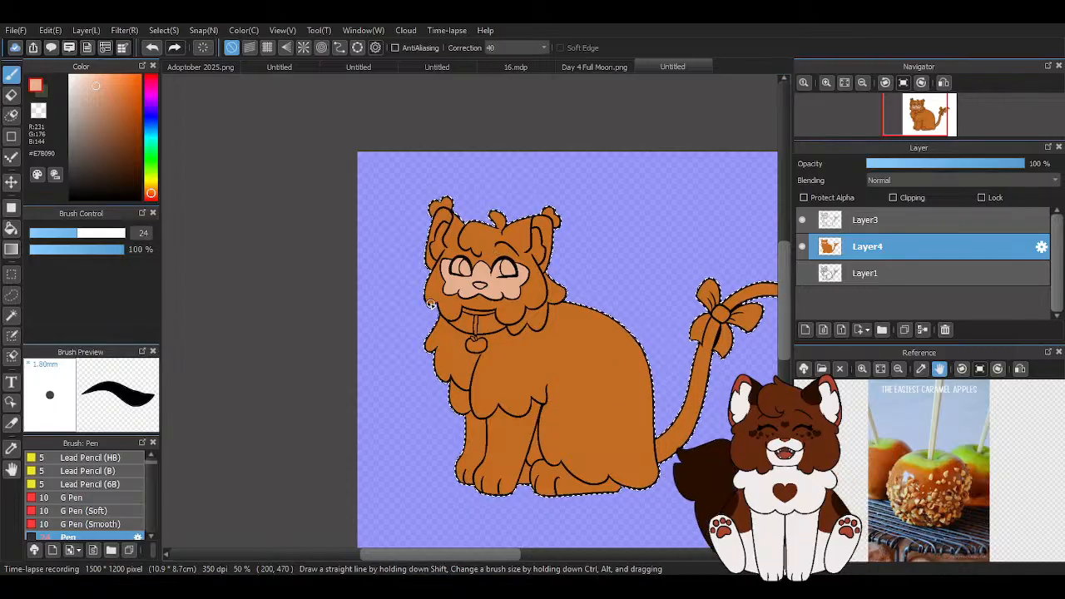
Touch up the face mask's edges with the transparent colour and sampled body orange, and resample the peach
{"action": "left_click", "coordinate": [38, 110]}
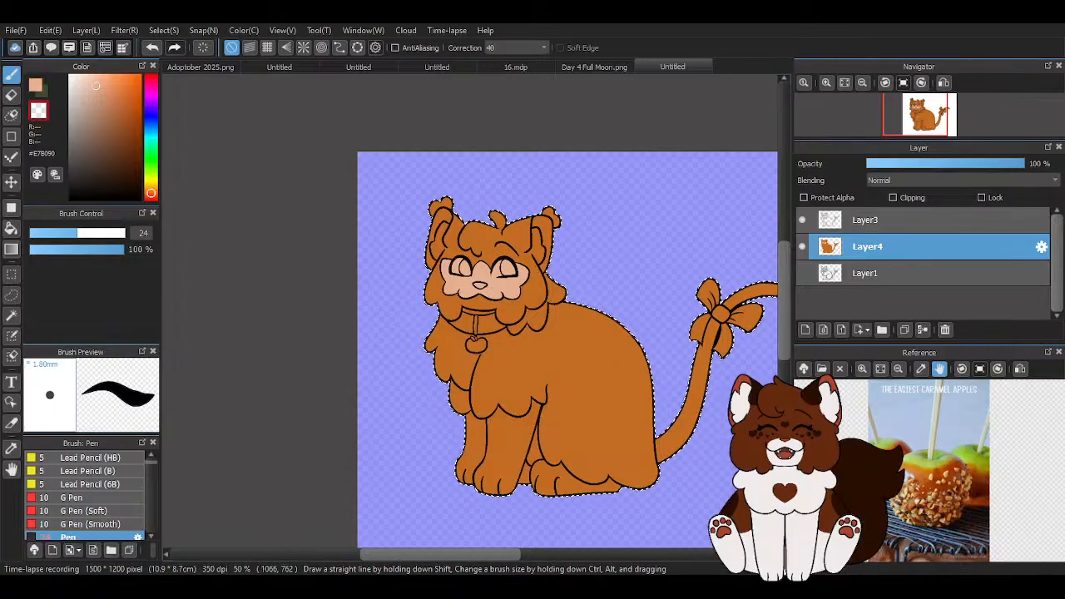
{"action": "scroll", "coordinate": [449, 272], "scroll_direction": "up", "scroll_amount": 10}
{"action": "left_click", "coordinate": [376, 196]}
{"action": "left_click", "coordinate": [317, 289], "text": "alt"}
{"action": "left_click_drag", "start_coordinate": [366, 181], "coordinate": [387, 194]}
{"action": "left_click", "coordinate": [475, 214], "text": "alt"}
{"action": "scroll", "coordinate": [475, 213], "scroll_direction": "down", "scroll_amount": 10}
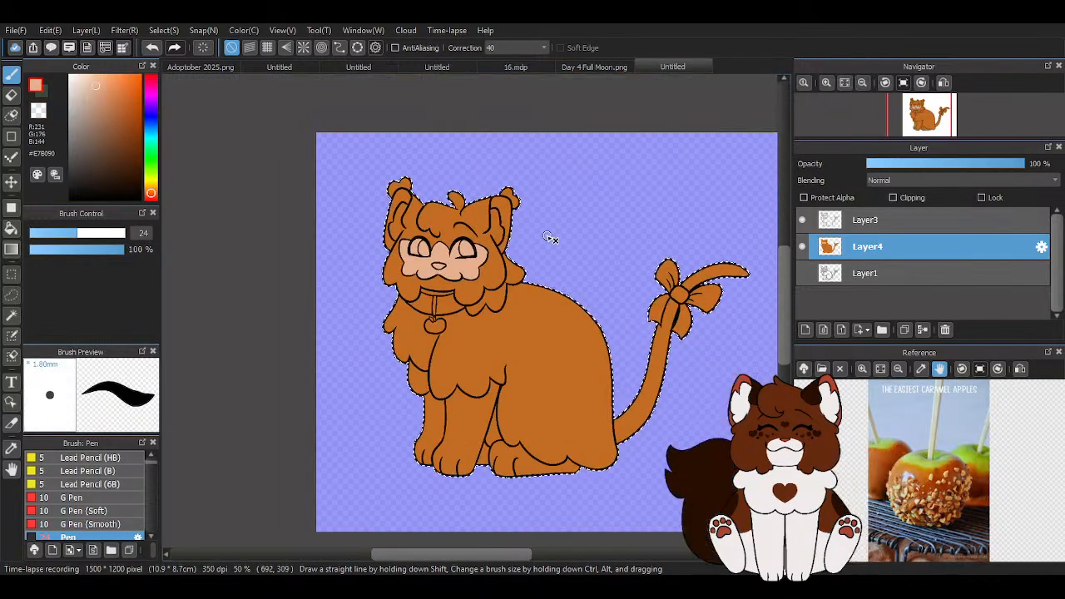
Paint the hind paw and the lower edge of the front paws peach
{"action": "scroll", "coordinate": [475, 473], "scroll_direction": "up", "scroll_amount": 5}
{"action": "mouse_move", "coordinate": [471, 442]}
{"action": "left_mouse_down"}
{"action": "mouse_move", "coordinate": [630, 416]}
{"action": "mouse_move", "coordinate": [637, 389]}
{"action": "mouse_move", "coordinate": [606, 368]}
{"action": "mouse_move", "coordinate": [458, 398]}
{"action": "mouse_move", "coordinate": [435, 388]}
{"action": "mouse_move", "coordinate": [450, 385]}
{"action": "mouse_move", "coordinate": [372, 356]}
{"action": "mouse_move", "coordinate": [302, 249]}
{"action": "mouse_move", "coordinate": [347, 381]}
{"action": "mouse_move", "coordinate": [302, 413]}
{"action": "mouse_move", "coordinate": [233, 416]}
{"action": "left_mouse_up"}
{"action": "scroll", "coordinate": [595, 368], "scroll_direction": "down", "scroll_amount": 3}
{"action": "scroll", "coordinate": [368, 368], "scroll_direction": "up", "scroll_amount": 3}
{"action": "mouse_move", "coordinate": [616, 376]}
{"action": "left_mouse_down"}
{"action": "mouse_move", "coordinate": [657, 378]}
{"action": "mouse_move", "coordinate": [670, 415]}
{"action": "mouse_move", "coordinate": [625, 275]}
{"action": "mouse_move", "coordinate": [628, 304]}
{"action": "mouse_move", "coordinate": [595, 260]}
{"action": "mouse_move", "coordinate": [599, 325]}
{"action": "mouse_move", "coordinate": [485, 295]}
{"action": "mouse_move", "coordinate": [515, 301]}
{"action": "mouse_move", "coordinate": [458, 267]}
{"action": "mouse_move", "coordinate": [488, 333]}
{"action": "mouse_move", "coordinate": [302, 404]}
{"action": "mouse_move", "coordinate": [364, 433]}
{"action": "left_mouse_up"}
{"action": "scroll", "coordinate": [505, 443], "scroll_direction": "down", "scroll_amount": 2}
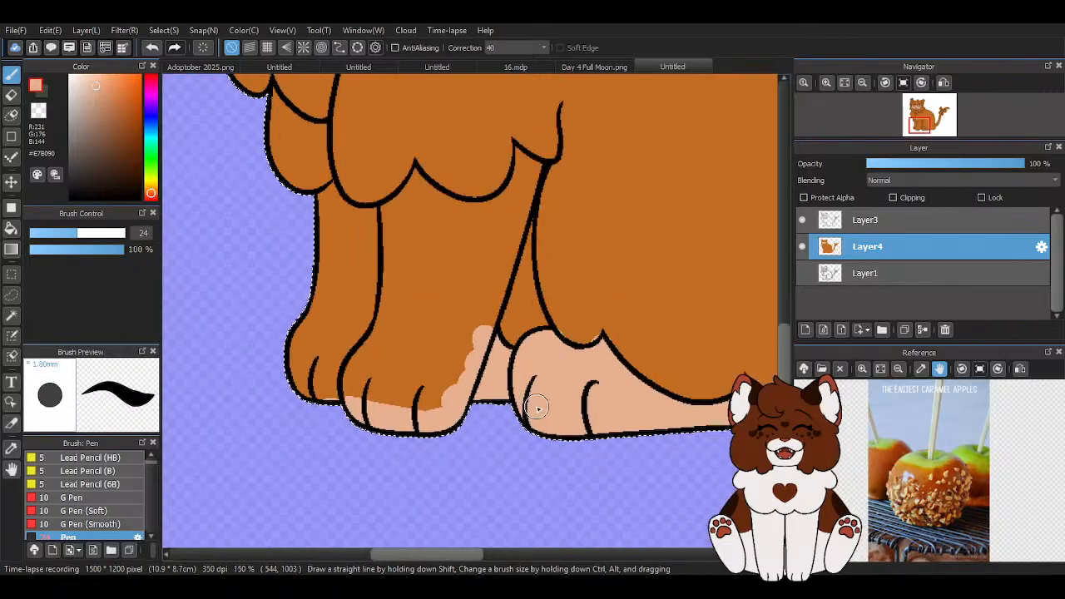
Reduce the brush size to 18 and line the rear inner edge of the nearer front leg with peach
{"action": "left_click", "coordinate": [54, 237]}
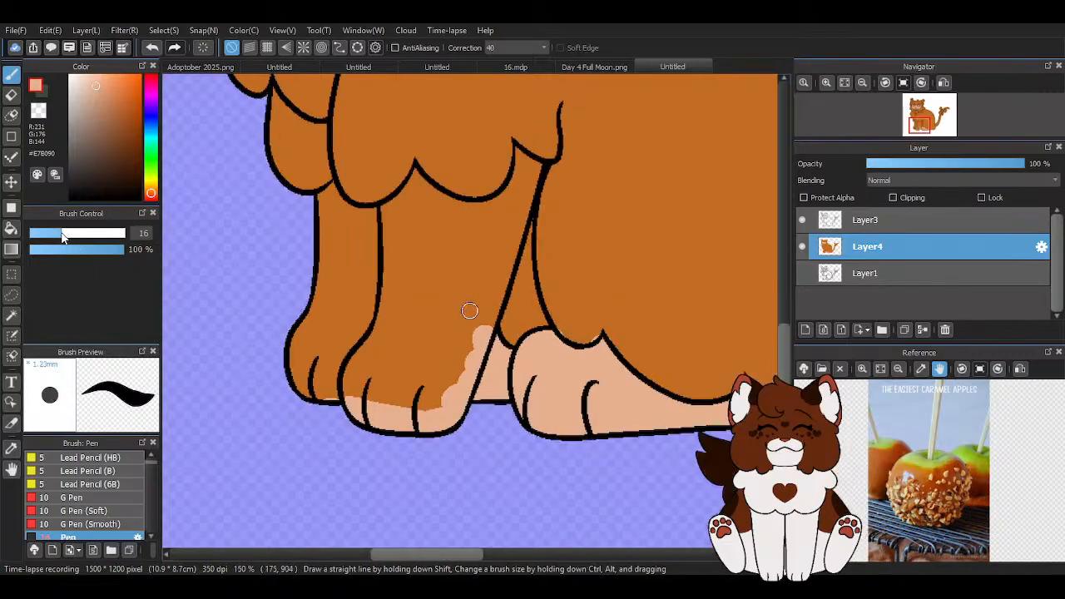
{"action": "scroll", "coordinate": [525, 162], "scroll_direction": "up", "scroll_amount": 1}
{"action": "scroll", "coordinate": [529, 160], "scroll_direction": "up", "scroll_amount": 3}
{"action": "mouse_move", "coordinate": [499, 121]}
{"action": "left_mouse_down"}
{"action": "mouse_move", "coordinate": [555, 181]}
{"action": "mouse_move", "coordinate": [439, 507]}
{"action": "left_mouse_up"}
{"action": "mouse_move", "coordinate": [494, 190]}
{"action": "left_mouse_down"}
{"action": "mouse_move", "coordinate": [526, 180]}
{"action": "mouse_move", "coordinate": [510, 178]}
{"action": "mouse_move", "coordinate": [477, 240]}
{"action": "mouse_move", "coordinate": [484, 308]}
{"action": "mouse_move", "coordinate": [467, 386]}
{"action": "mouse_move", "coordinate": [478, 403]}
{"action": "mouse_move", "coordinate": [466, 475]}
{"action": "left_mouse_up"}
{"action": "scroll", "coordinate": [466, 475], "scroll_direction": "down", "scroll_amount": 4}
{"action": "scroll", "coordinate": [505, 426], "scroll_direction": "up", "scroll_amount": 3}
{"action": "left_click_drag", "start_coordinate": [447, 258], "coordinate": [427, 328]}
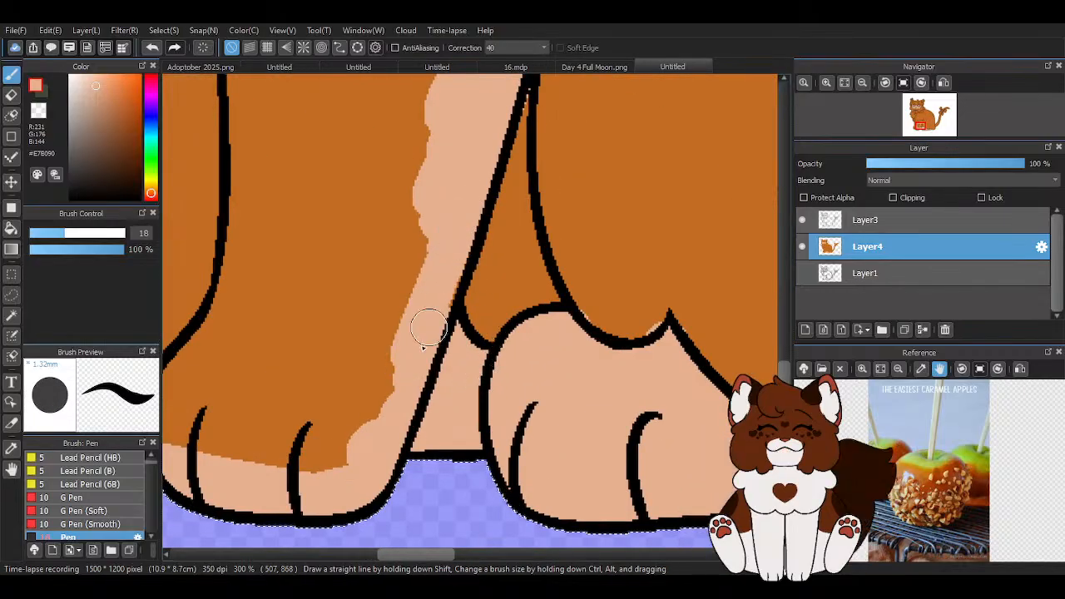
Line the far front leg's outer edge and the tops of both front legs below the chest fluff with peach
{"action": "scroll", "coordinate": [486, 445], "scroll_direction": "down", "scroll_amount": 2}
{"action": "mouse_move", "coordinate": [315, 454]}
{"action": "left_mouse_down"}
{"action": "mouse_move", "coordinate": [362, 453]}
{"action": "mouse_move", "coordinate": [285, 417]}
{"action": "mouse_move", "coordinate": [316, 309]}
{"action": "left_mouse_up"}
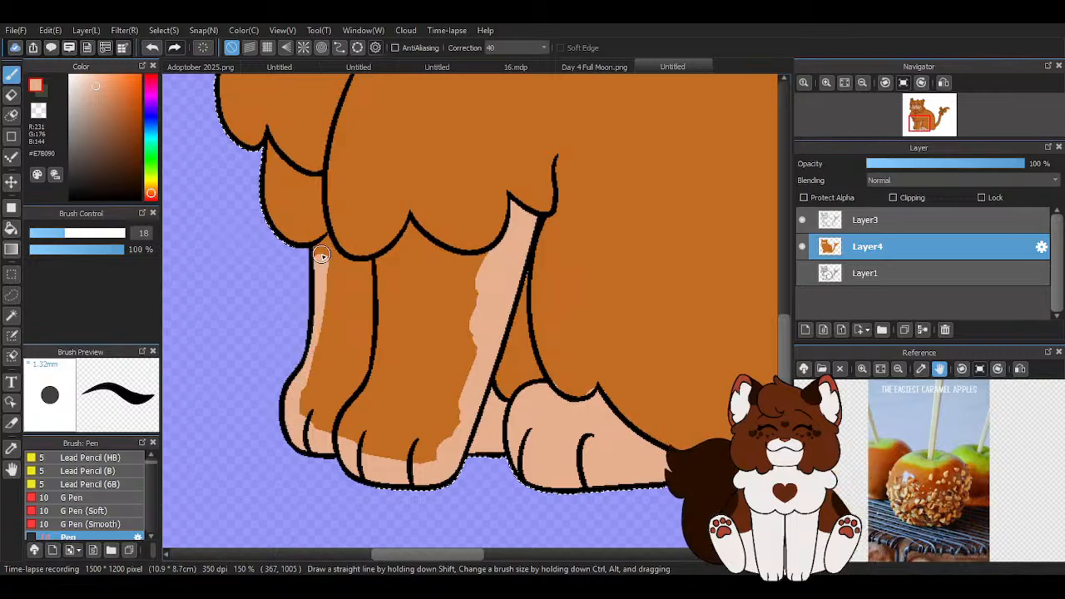
{"action": "scroll", "coordinate": [321, 258], "scroll_direction": "up", "scroll_amount": 4}
{"action": "mouse_move", "coordinate": [333, 246]}
{"action": "left_mouse_down"}
{"action": "mouse_move", "coordinate": [393, 317]}
{"action": "mouse_move", "coordinate": [621, 344]}
{"action": "mouse_move", "coordinate": [561, 329]}
{"action": "mouse_move", "coordinate": [531, 338]}
{"action": "mouse_move", "coordinate": [632, 282]}
{"action": "mouse_move", "coordinate": [547, 317]}
{"action": "mouse_move", "coordinate": [448, 275]}
{"action": "mouse_move", "coordinate": [416, 248]}
{"action": "left_mouse_up"}
{"action": "scroll", "coordinate": [454, 311], "scroll_direction": "down", "scroll_amount": 3}
{"action": "scroll", "coordinate": [607, 305], "scroll_direction": "up", "scroll_amount": 2}
{"action": "mouse_move", "coordinate": [404, 211]}
{"action": "left_mouse_down"}
{"action": "mouse_move", "coordinate": [421, 238]}
{"action": "mouse_move", "coordinate": [380, 257]}
{"action": "mouse_move", "coordinate": [364, 308]}
{"action": "mouse_move", "coordinate": [432, 289]}
{"action": "mouse_move", "coordinate": [543, 316]}
{"action": "mouse_move", "coordinate": [437, 325]}
{"action": "left_mouse_up"}
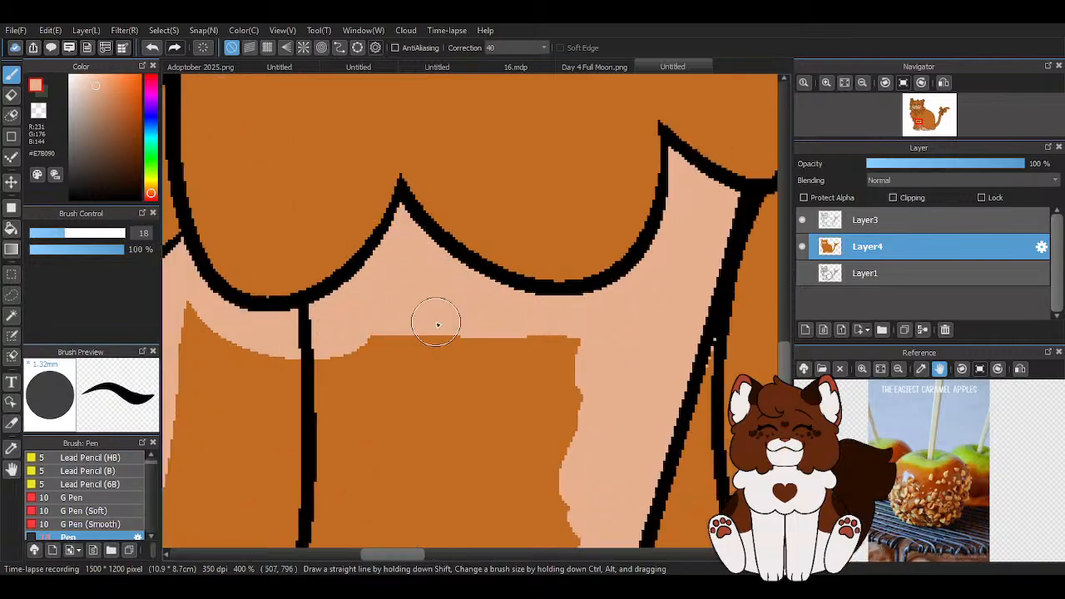
Paint a peach band across the base of the tail where it meets the body
{"action": "scroll", "coordinate": [437, 324], "scroll_direction": "down", "scroll_amount": 5}
{"action": "scroll", "coordinate": [504, 380], "scroll_direction": "up", "scroll_amount": 4}
{"action": "mouse_move", "coordinate": [351, 245]}
{"action": "left_mouse_down"}
{"action": "mouse_move", "coordinate": [398, 495]}
{"action": "mouse_move", "coordinate": [363, 269]}
{"action": "left_mouse_up"}
{"action": "scroll", "coordinate": [399, 444], "scroll_direction": "down", "scroll_amount": 1}
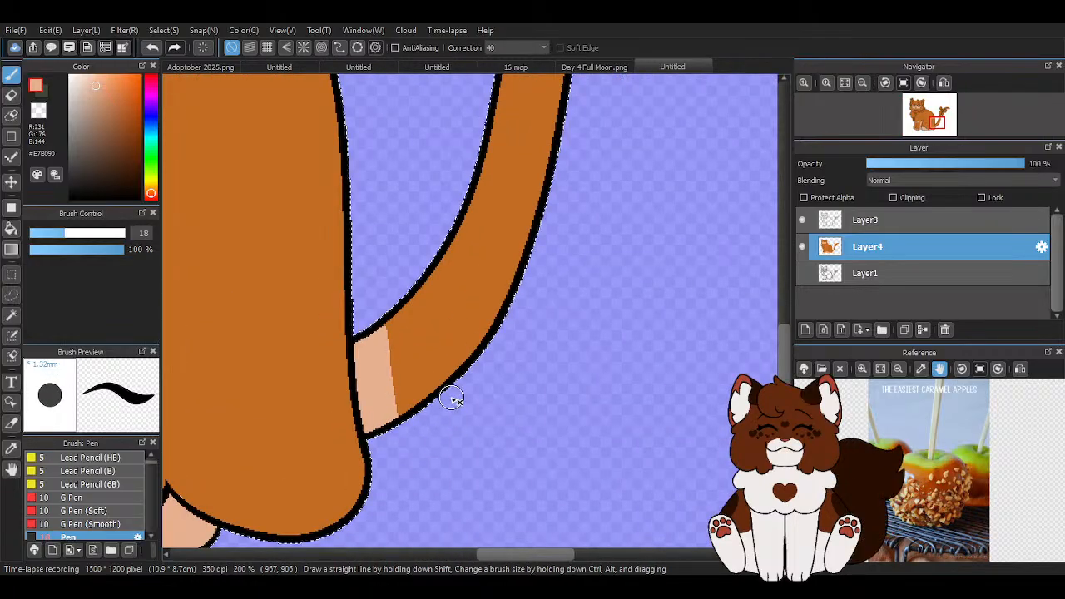
Bucket-fill the remaining orange inside the front legs with peach, and return to the Pen
{"action": "scroll", "coordinate": [452, 401], "scroll_direction": "down", "scroll_amount": 4}
{"action": "left_click", "coordinate": [11, 228]}
{"action": "left_click", "coordinate": [192, 333]}
{"action": "scroll", "coordinate": [509, 359], "scroll_direction": "down", "scroll_amount": 1}
{"action": "key", "text": "ctrl+d"}
{"action": "left_click", "coordinate": [11, 74]}
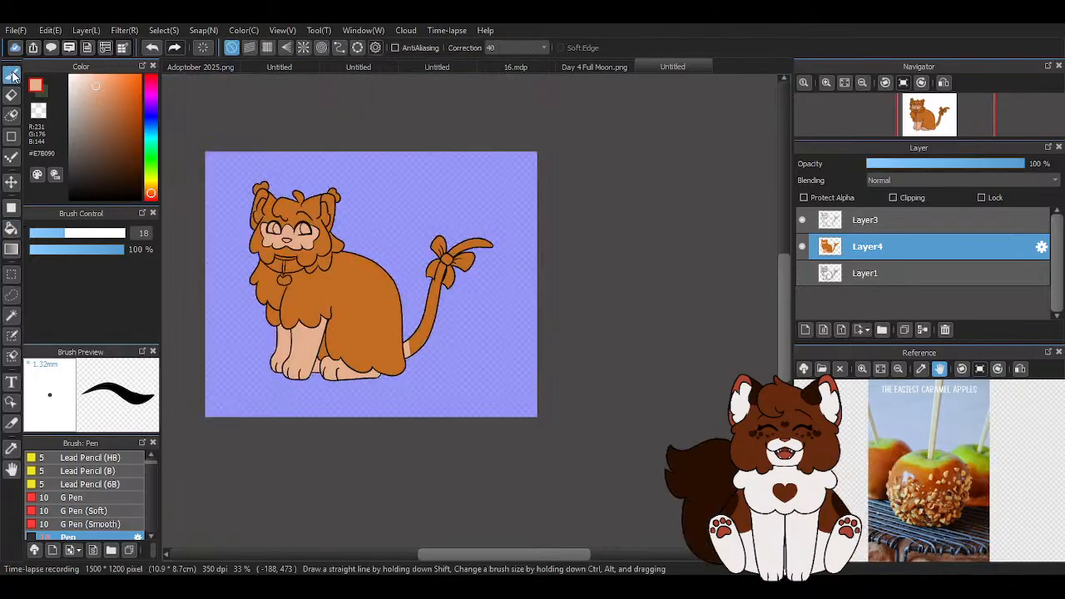
Sample the body's orange #C26C23 and cover the stray peach pixels along the haunch's lower edge
{"action": "scroll", "coordinate": [209, 384], "scroll_direction": "up", "scroll_amount": 4}
{"action": "scroll", "coordinate": [462, 382], "scroll_direction": "down", "scroll_amount": 2}
{"action": "scroll", "coordinate": [570, 255], "scroll_direction": "up", "scroll_amount": 1}
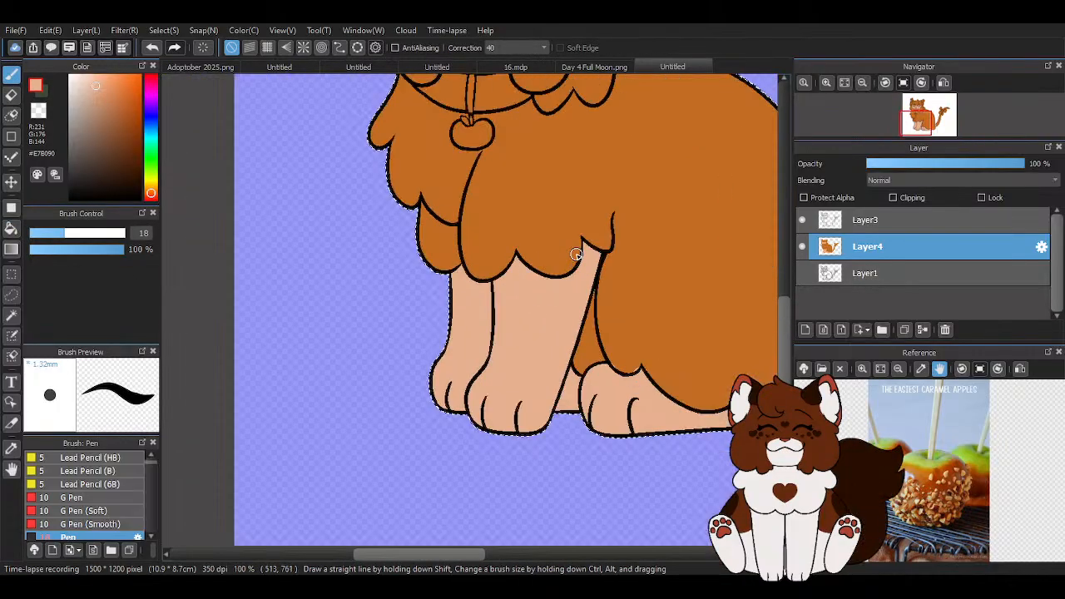
{"action": "left_click", "coordinate": [540, 192], "text": "alt"}
{"action": "scroll", "coordinate": [533, 208], "scroll_direction": "up", "scroll_amount": 3}
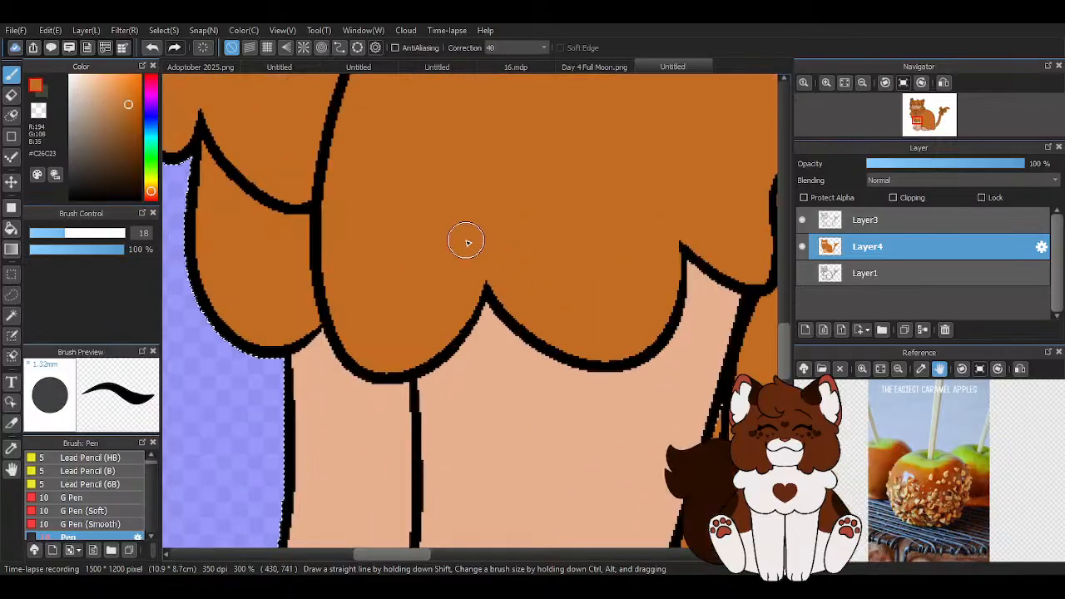
{"action": "scroll", "coordinate": [630, 464], "scroll_direction": "down", "scroll_amount": 1}
{"action": "scroll", "coordinate": [475, 349], "scroll_direction": "up", "scroll_amount": 2}
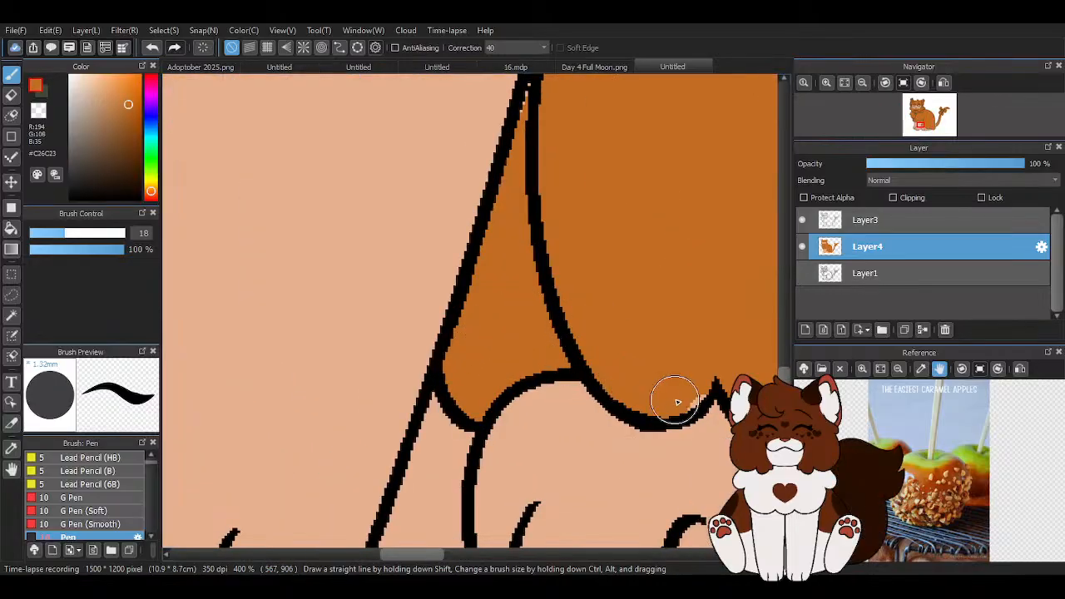
{"action": "scroll", "coordinate": [622, 245], "scroll_direction": "down", "scroll_amount": 3}
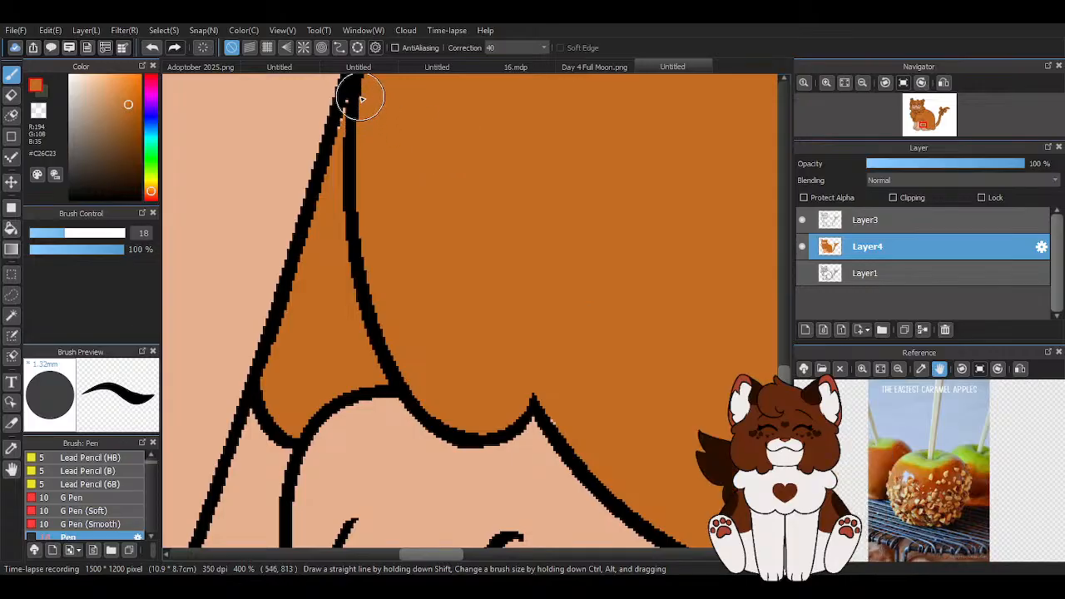
{"action": "scroll", "coordinate": [574, 426], "scroll_direction": "down", "scroll_amount": 4}
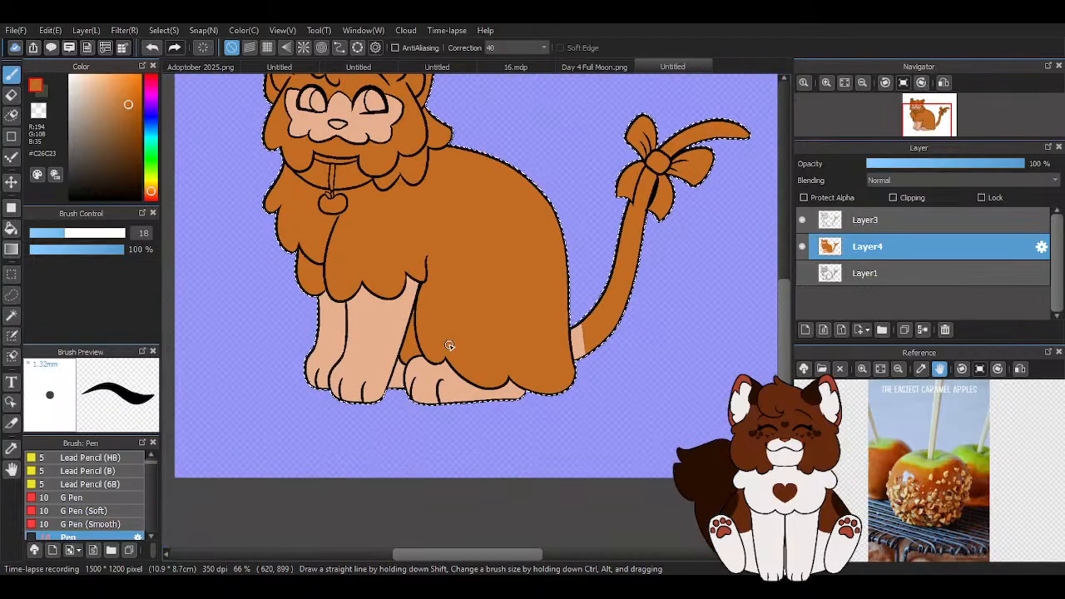
Sample the peach fur colour #E7B090 from the painted legs as the brush colour
{"action": "scroll", "coordinate": [447, 347], "scroll_direction": "up", "scroll_amount": 3}
{"action": "left_click", "coordinate": [357, 456], "text": "alt"}
{"action": "scroll", "coordinate": [373, 432], "scroll_direction": "down", "scroll_amount": 3}
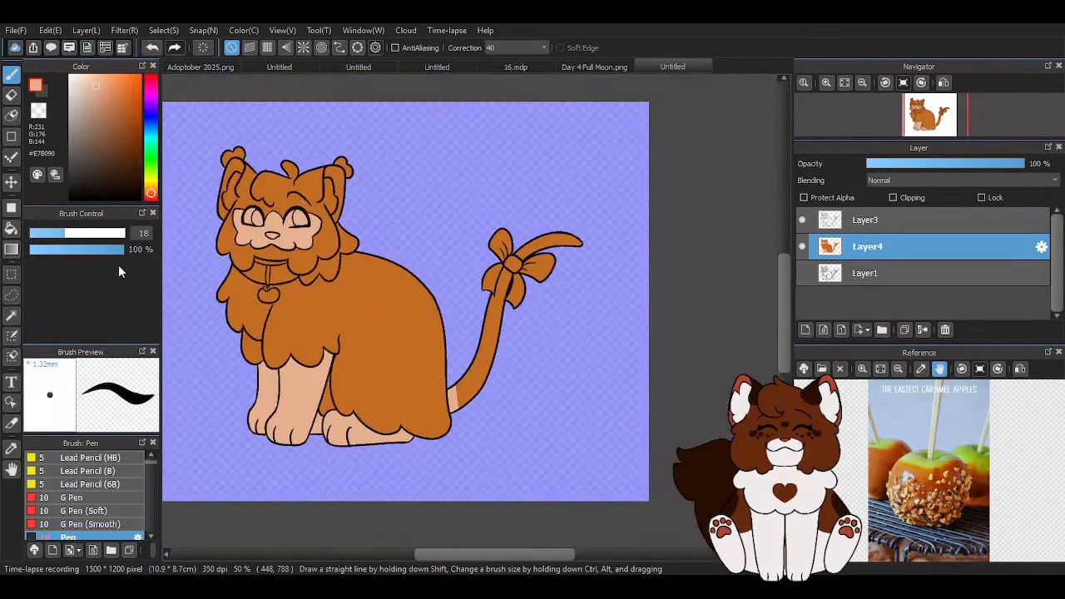
Bucket-fill the rest of the orange tail, including its bow, with peach #E7B090
{"action": "left_click", "coordinate": [12, 229]}
{"action": "left_click", "coordinate": [493, 353]}
{"action": "scroll", "coordinate": [521, 324], "scroll_direction": "down", "scroll_amount": 2}
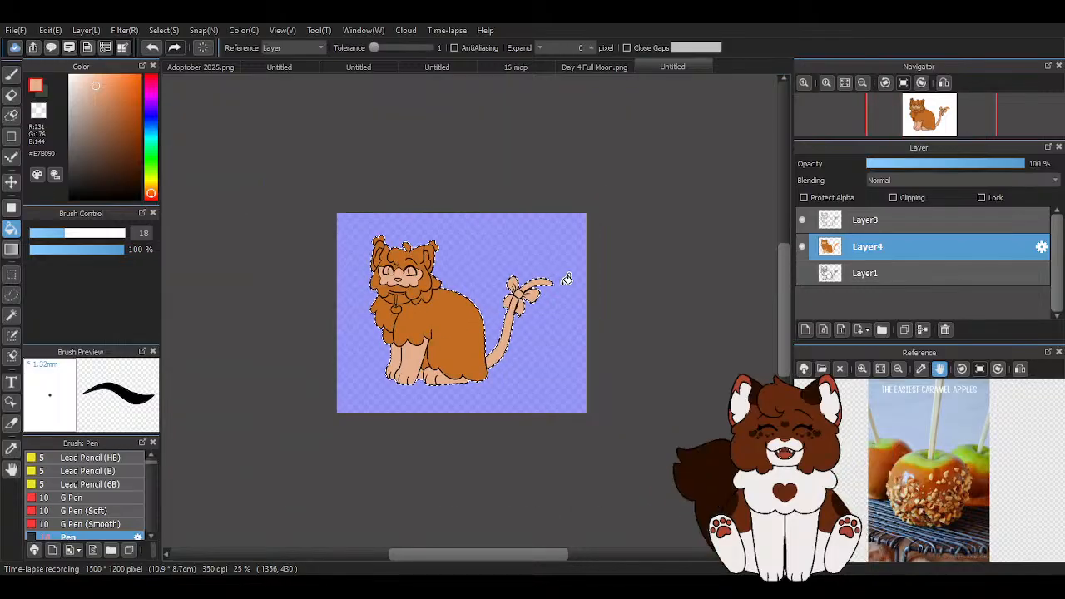
{"action": "scroll", "coordinate": [565, 279], "scroll_direction": "up", "scroll_amount": 3}
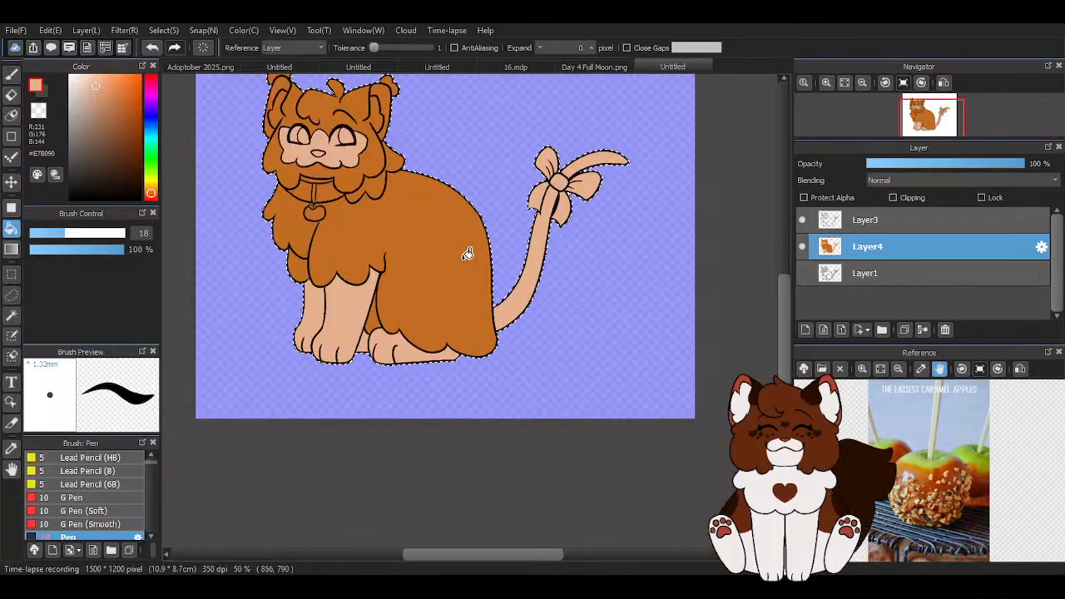
{"action": "scroll", "coordinate": [477, 267], "scroll_direction": "up", "scroll_amount": 1}
{"action": "scroll", "coordinate": [440, 207], "scroll_direction": "down", "scroll_amount": 2}
{"action": "scroll", "coordinate": [456, 215], "scroll_direction": "up", "scroll_amount": 1}
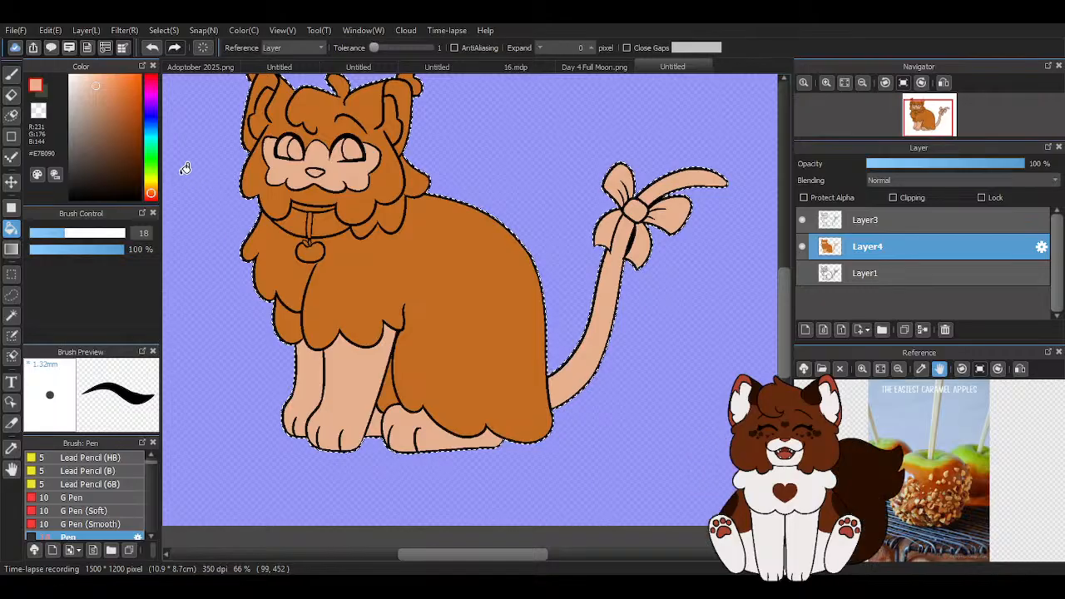
Try #E3A784 and #E1B59C as alternative peach shades for the front legs, and return to #E7B090
{"action": "left_click", "coordinate": [99, 87]}
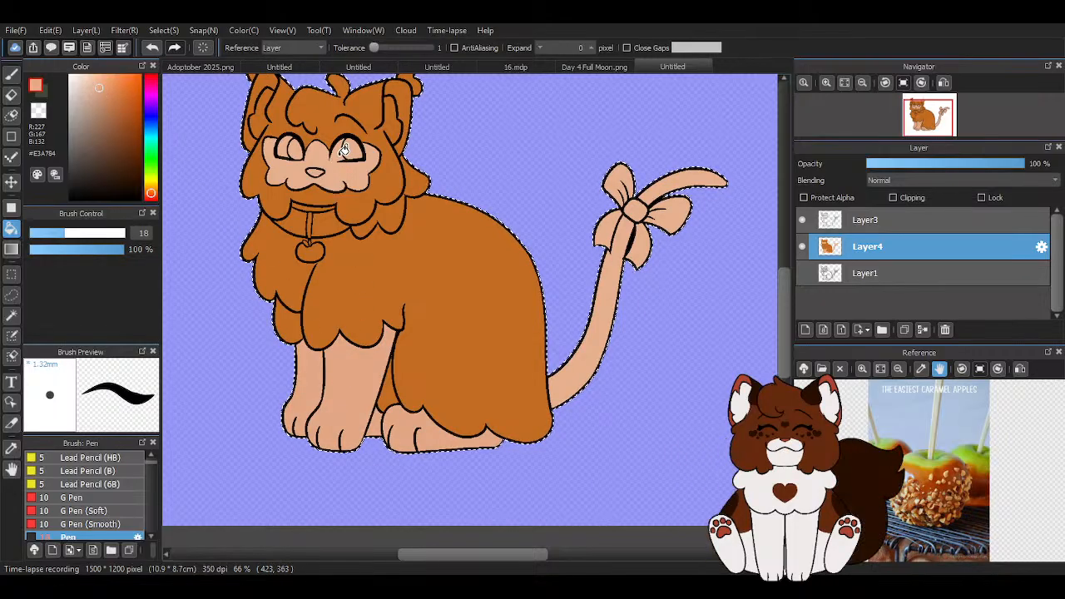
{"action": "scroll", "coordinate": [372, 316], "scroll_direction": "down", "scroll_amount": 1}
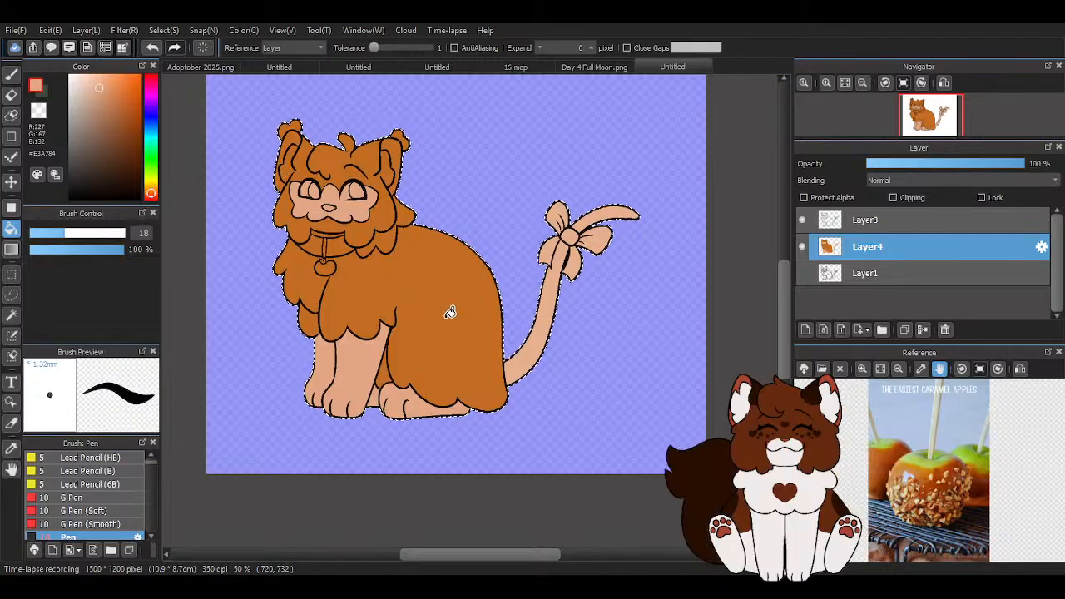
{"action": "left_click", "coordinate": [202, 48]}
{"action": "key", "text": "ctrl+z"}
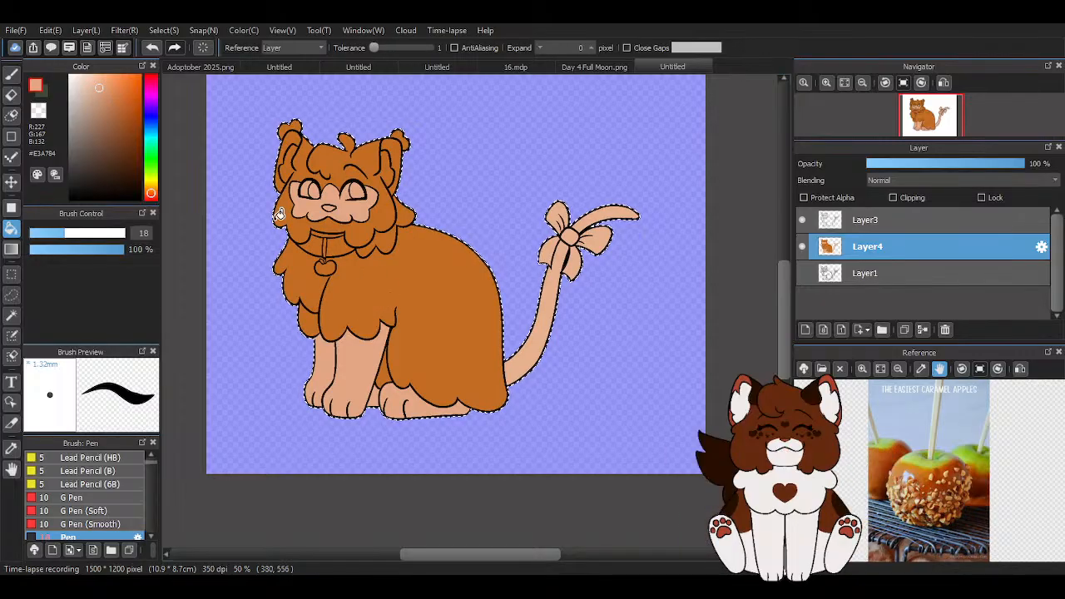
{"action": "left_click", "coordinate": [90, 89]}
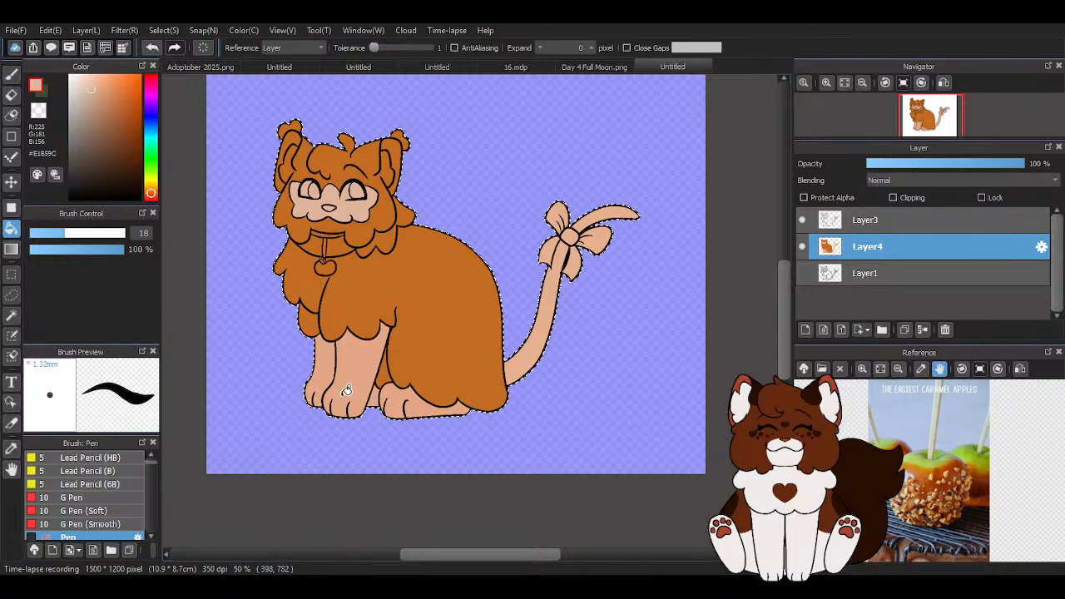
{"action": "left_click", "coordinate": [151, 47]}
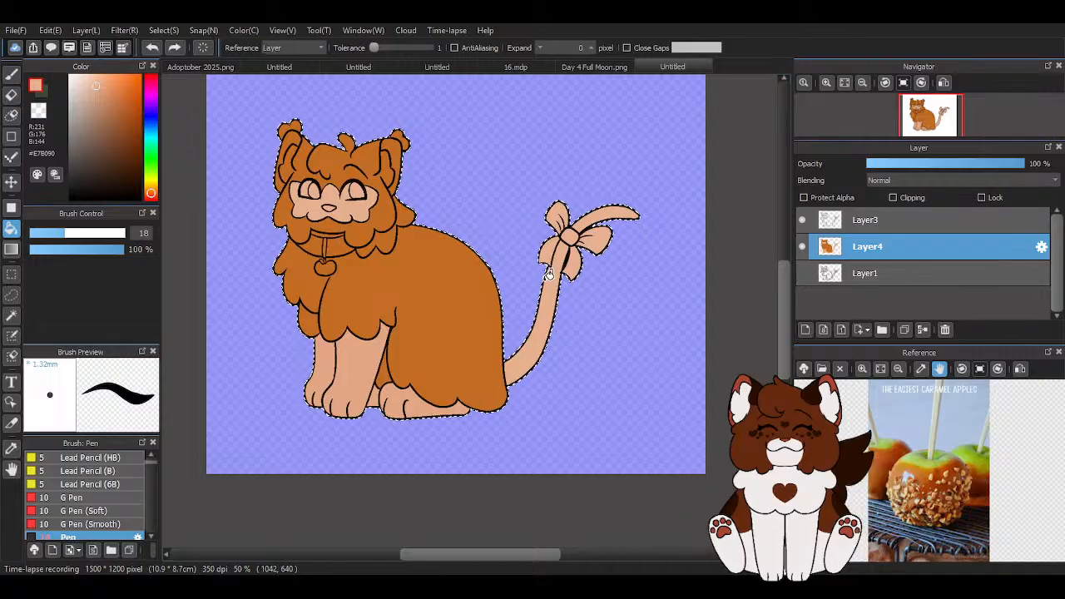
{"action": "key", "text": "ctrl+d"}
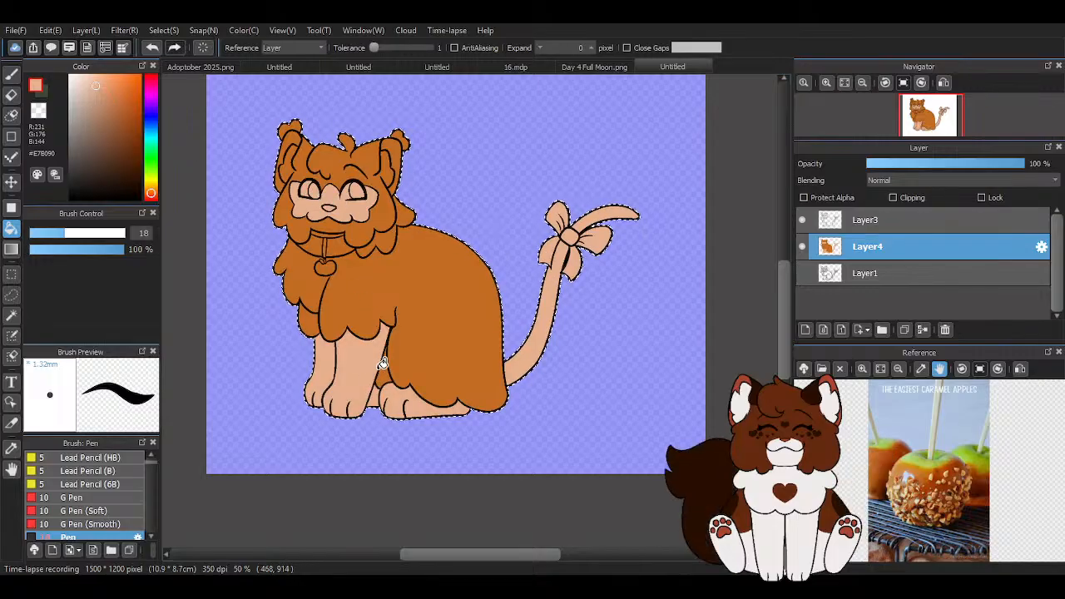
Compare the cat with and without the peach tail by undoing and redoing the tail fill
{"action": "scroll", "coordinate": [599, 262], "scroll_direction": "down", "scroll_amount": 2}
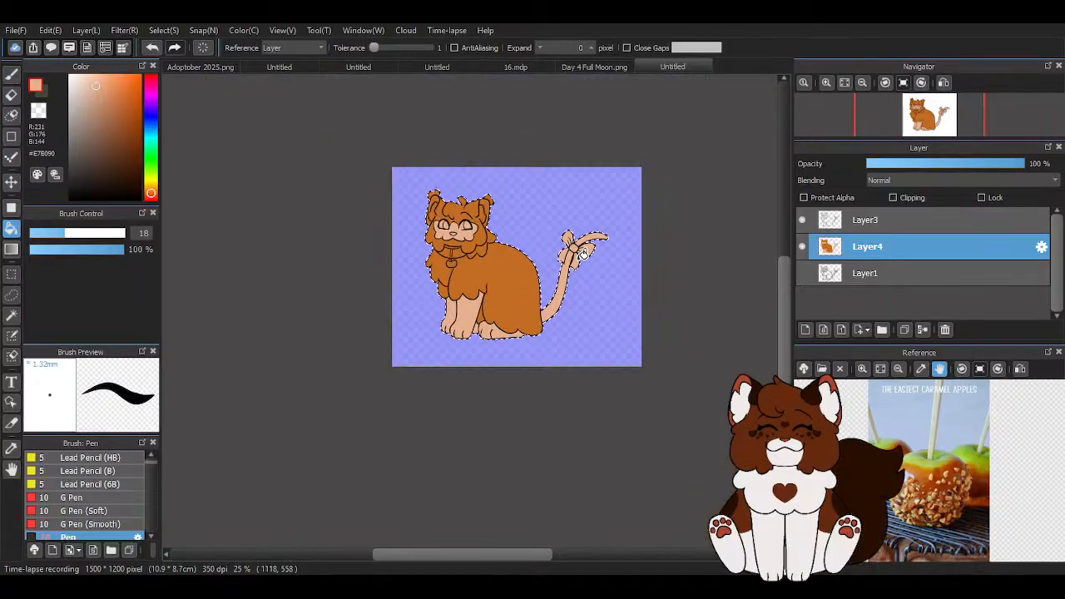
{"action": "scroll", "coordinate": [618, 269], "scroll_direction": "up", "scroll_amount": 2}
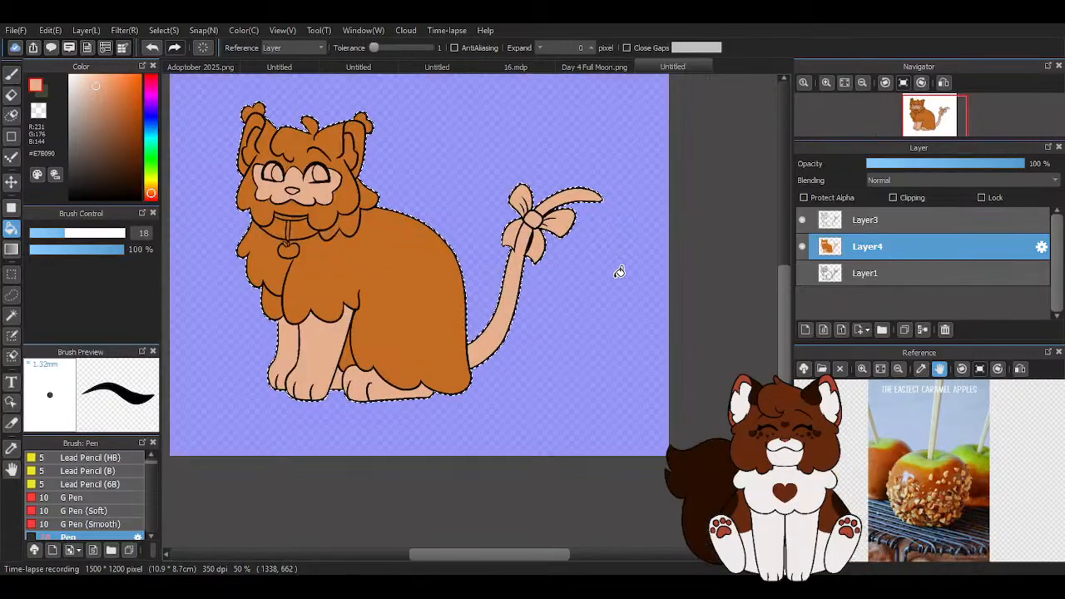
{"action": "left_click", "coordinate": [150, 47]}
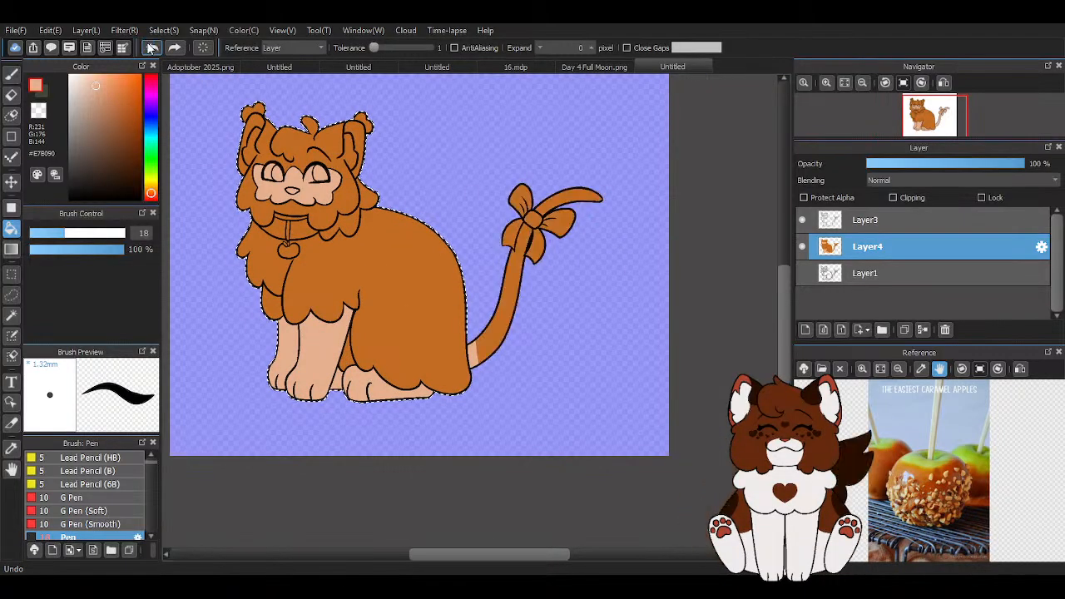
{"action": "left_click", "coordinate": [174, 47]}
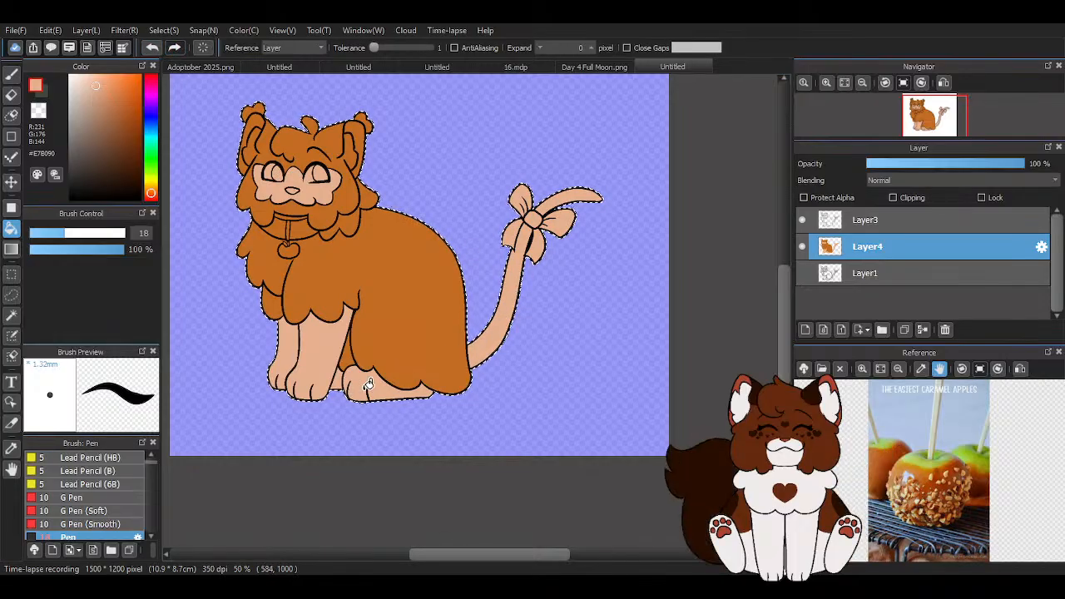
{"action": "scroll", "coordinate": [443, 186], "scroll_direction": "down", "scroll_amount": 1}
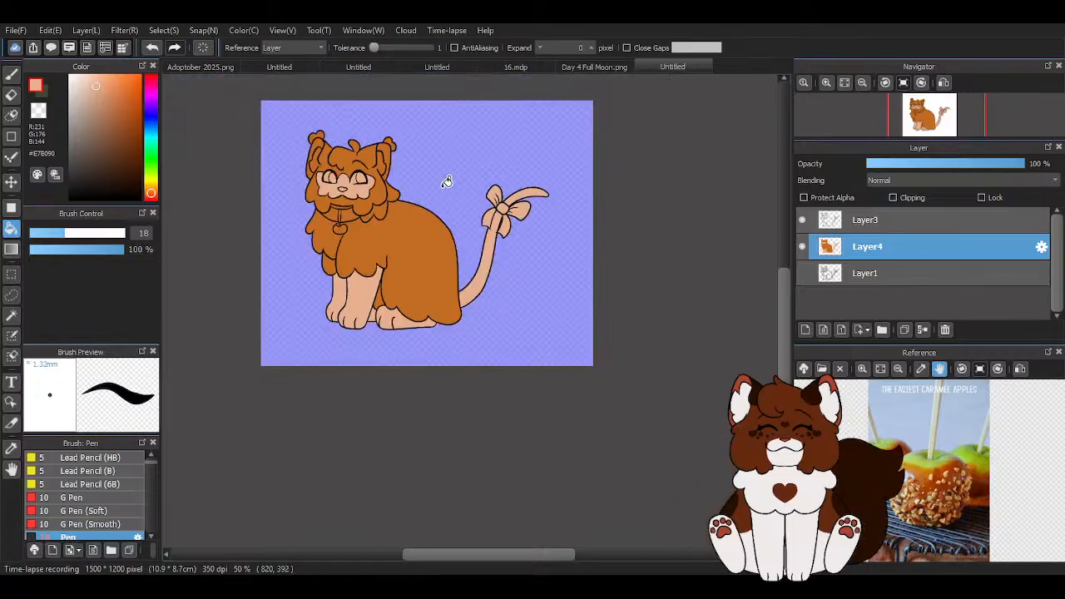
{"action": "key", "text": "ctrl+d"}
Return to the Brush and examine the face, ear tufts, cheek fur and whole body to judge the orange and peach markings
{"action": "left_click", "coordinate": [11, 77]}
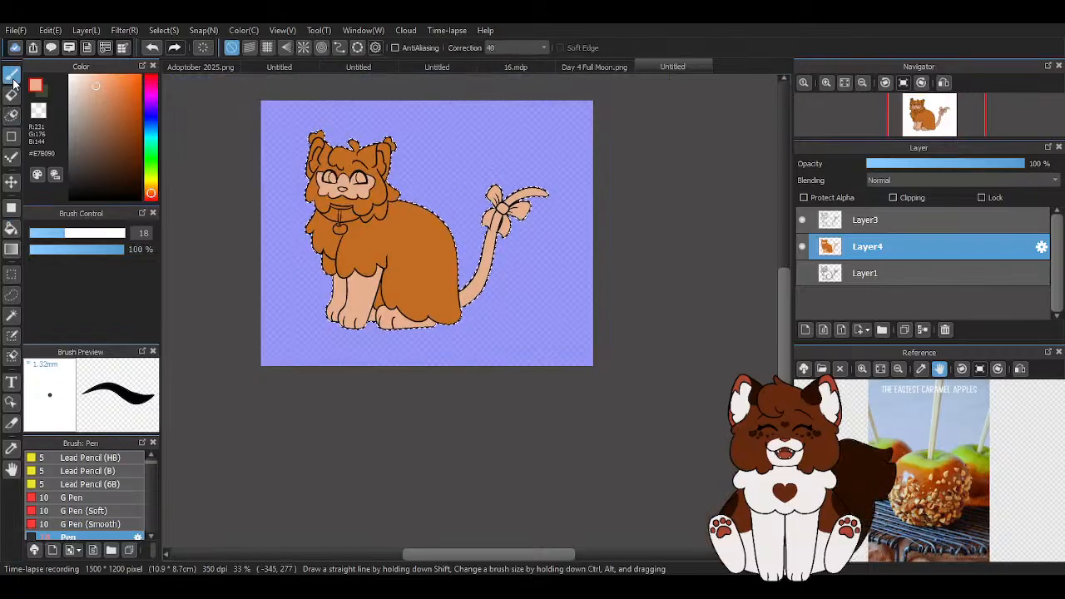
{"action": "scroll", "coordinate": [362, 159], "scroll_direction": "up", "scroll_amount": 3}
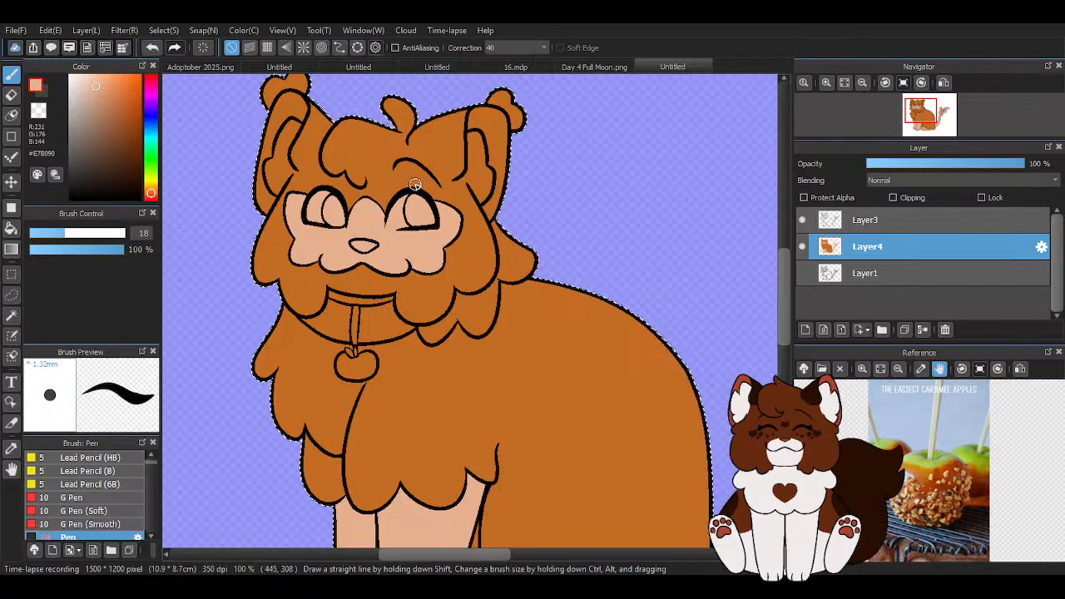
{"action": "scroll", "coordinate": [414, 185], "scroll_direction": "down", "scroll_amount": 1}
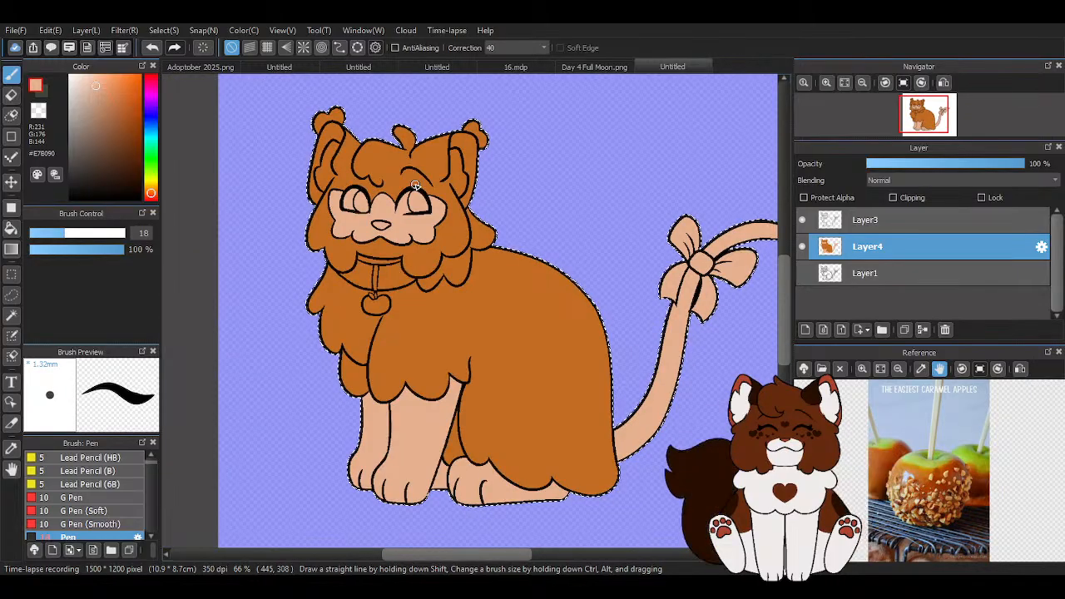
{"action": "scroll", "coordinate": [414, 185], "scroll_direction": "down", "scroll_amount": 3}
{"action": "scroll", "coordinate": [414, 186], "scroll_direction": "up", "scroll_amount": 4}
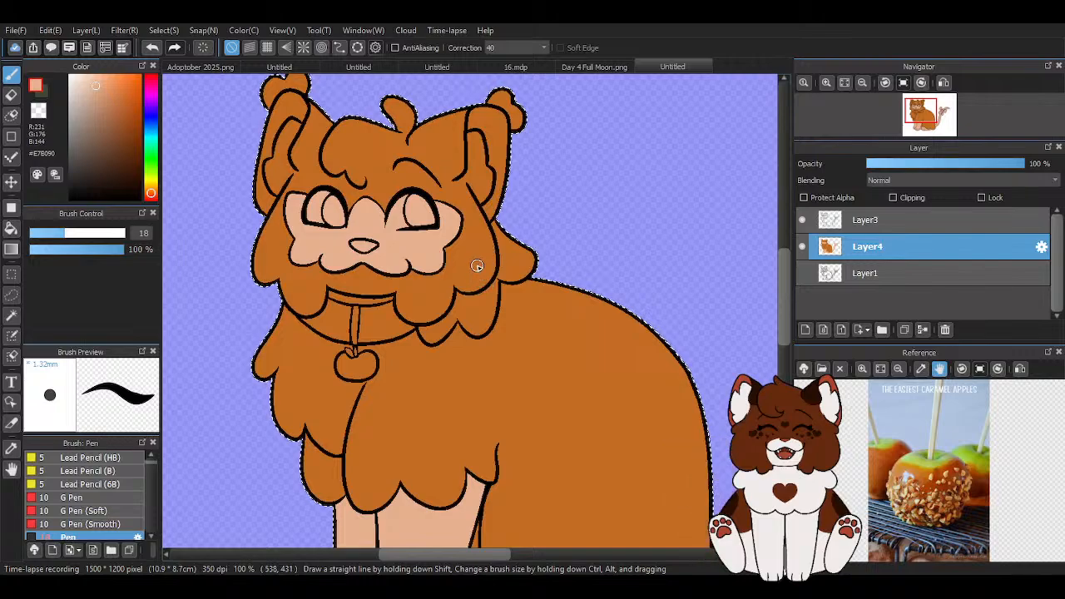
{"action": "scroll", "coordinate": [475, 257], "scroll_direction": "up", "scroll_amount": 5}
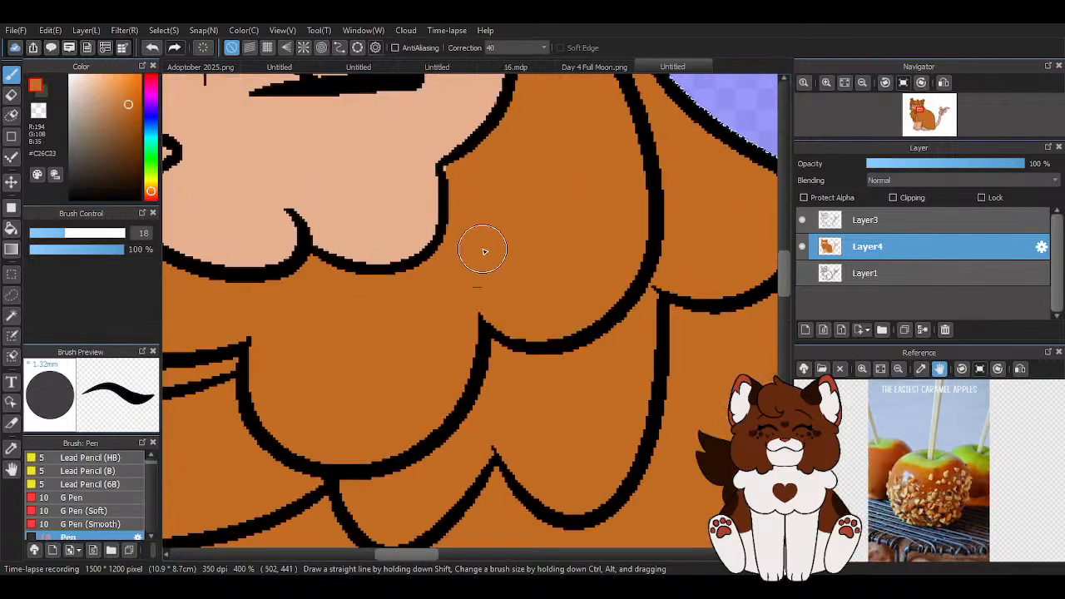
{"action": "scroll", "coordinate": [435, 178], "scroll_direction": "down", "scroll_amount": 4}
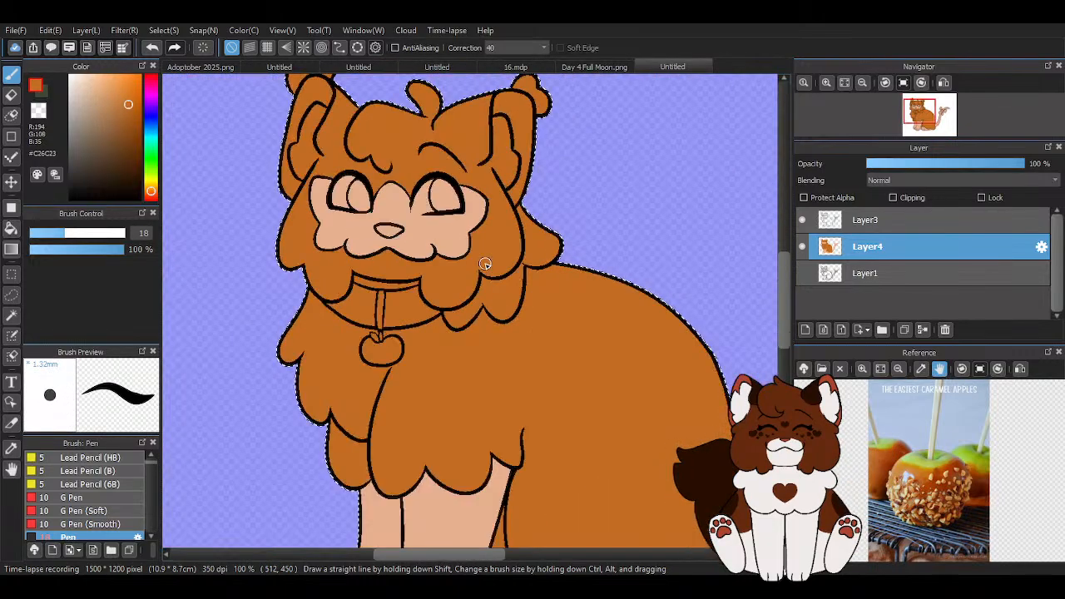
{"action": "scroll", "coordinate": [480, 255], "scroll_direction": "down", "scroll_amount": 3}
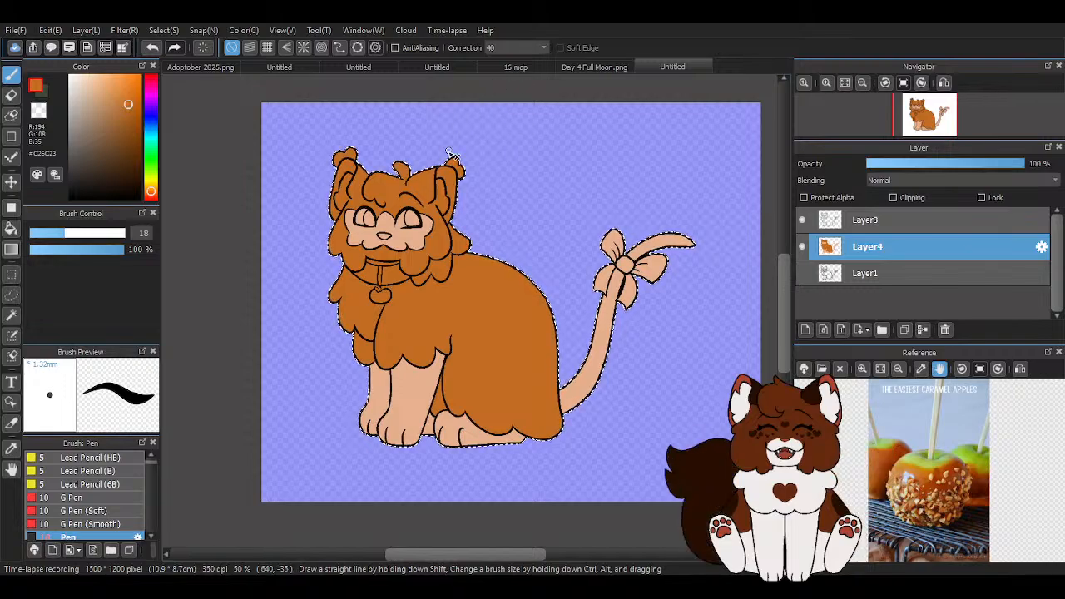
{"action": "scroll", "coordinate": [449, 164], "scroll_direction": "up", "scroll_amount": 3}
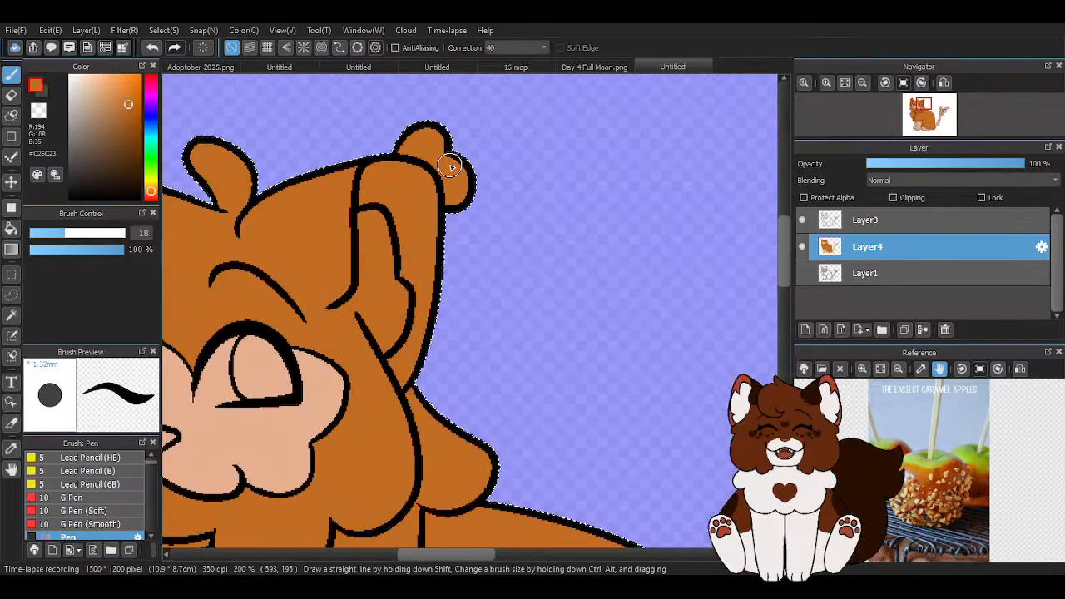
{"action": "scroll", "coordinate": [450, 164], "scroll_direction": "down", "scroll_amount": 3}
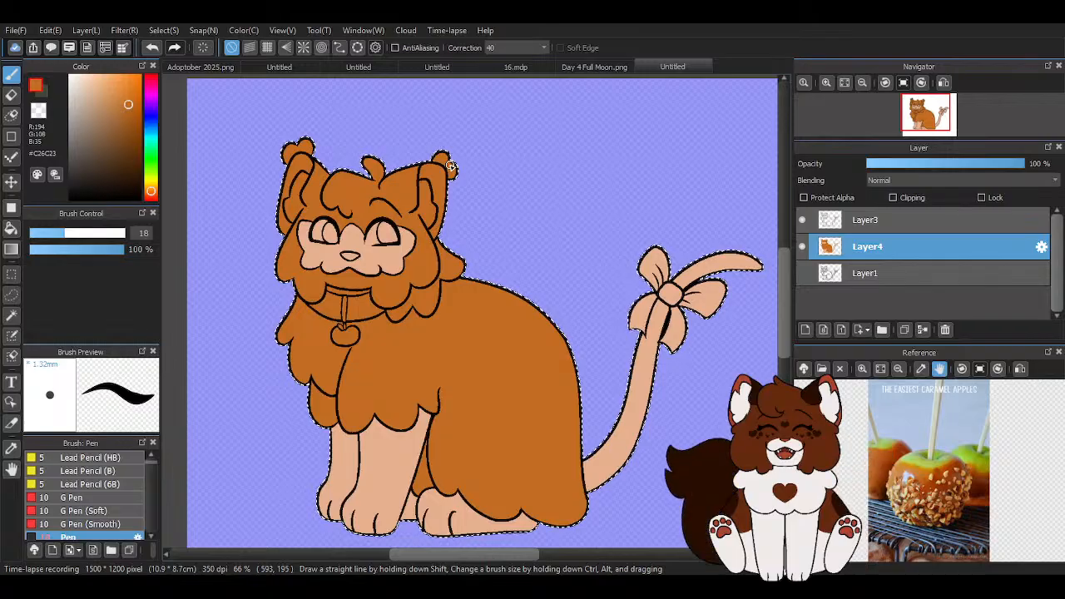
{"action": "scroll", "coordinate": [450, 164], "scroll_direction": "down", "scroll_amount": 1}
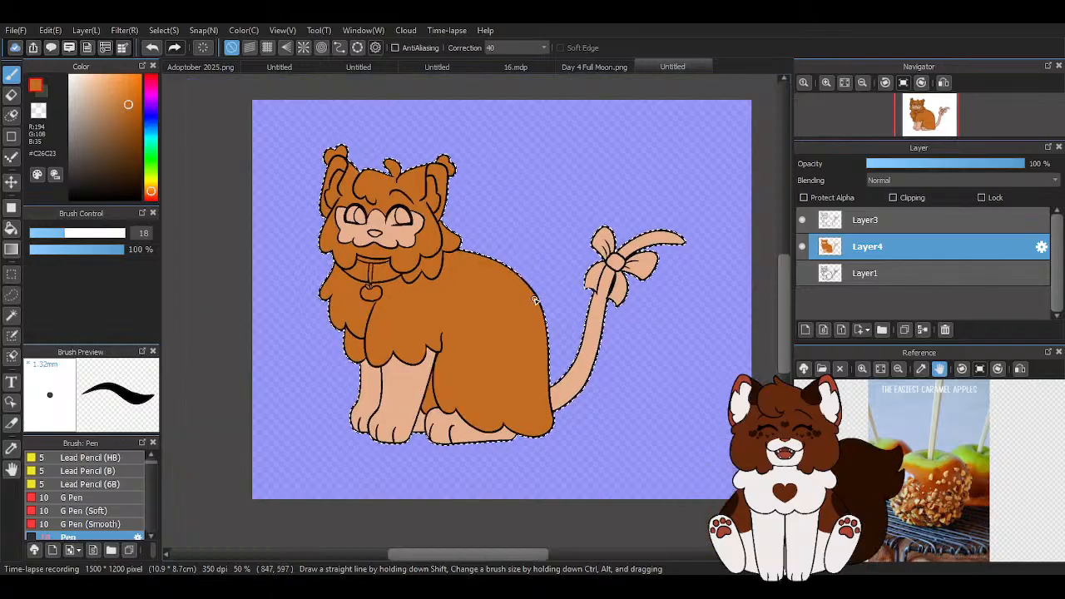
{"action": "scroll", "coordinate": [364, 213], "scroll_direction": "up", "scroll_amount": 4}
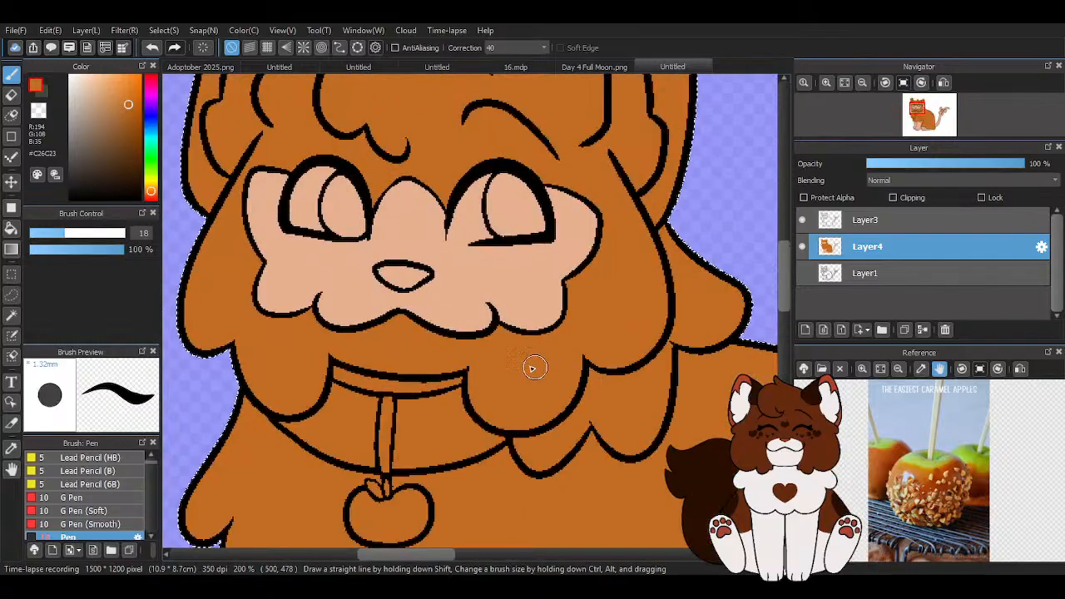
{"action": "left_click", "coordinate": [444, 291], "text": "alt"}
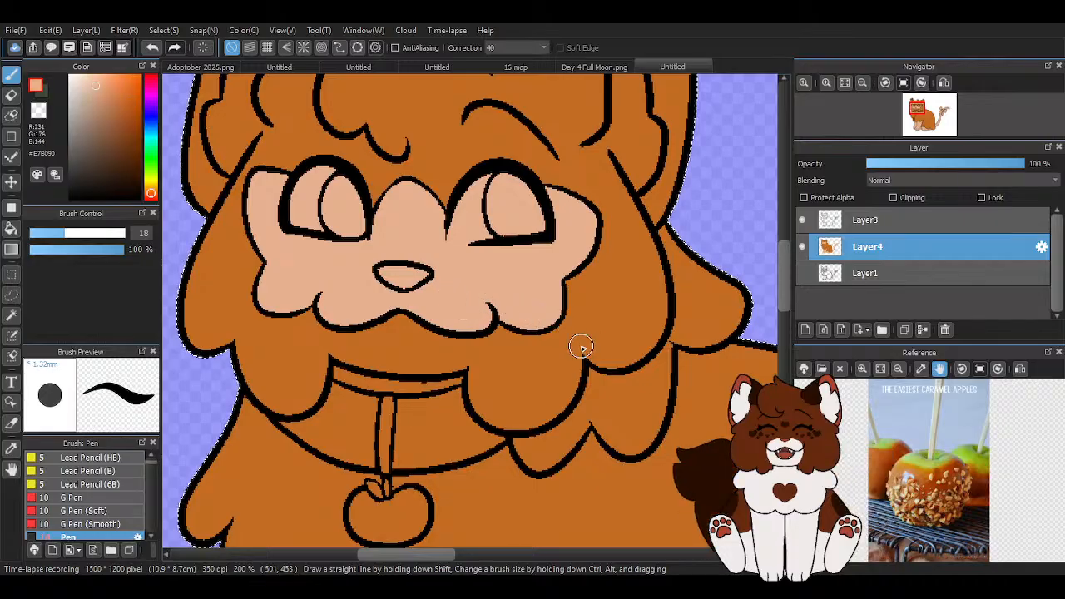
{"action": "scroll", "coordinate": [580, 347], "scroll_direction": "down", "scroll_amount": 2}
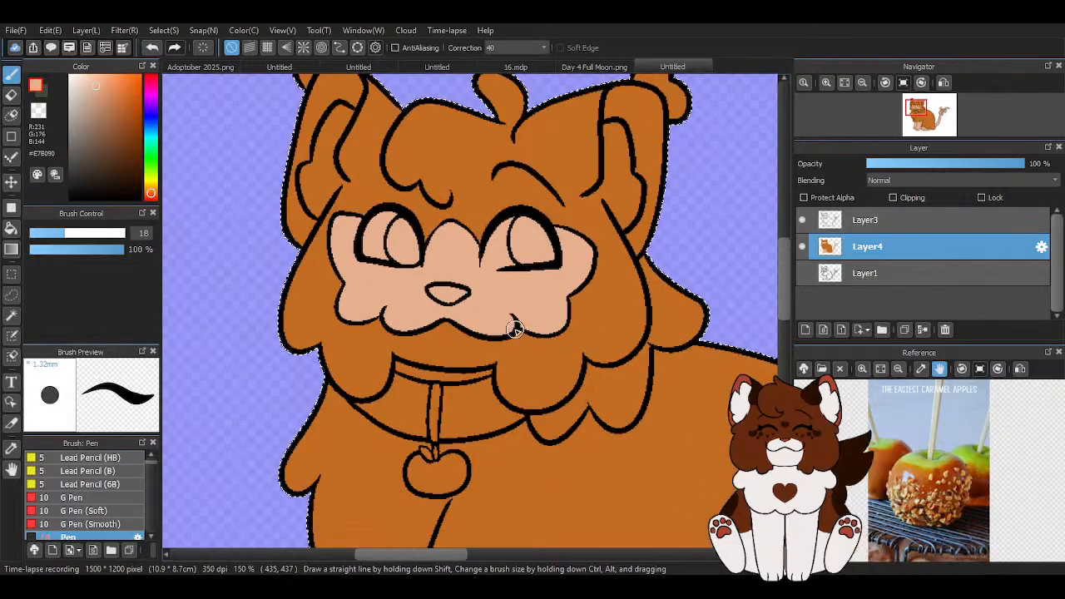
{"action": "scroll", "coordinate": [515, 328], "scroll_direction": "down", "scroll_amount": 1}
{"action": "scroll", "coordinate": [549, 325], "scroll_direction": "up", "scroll_amount": 1}
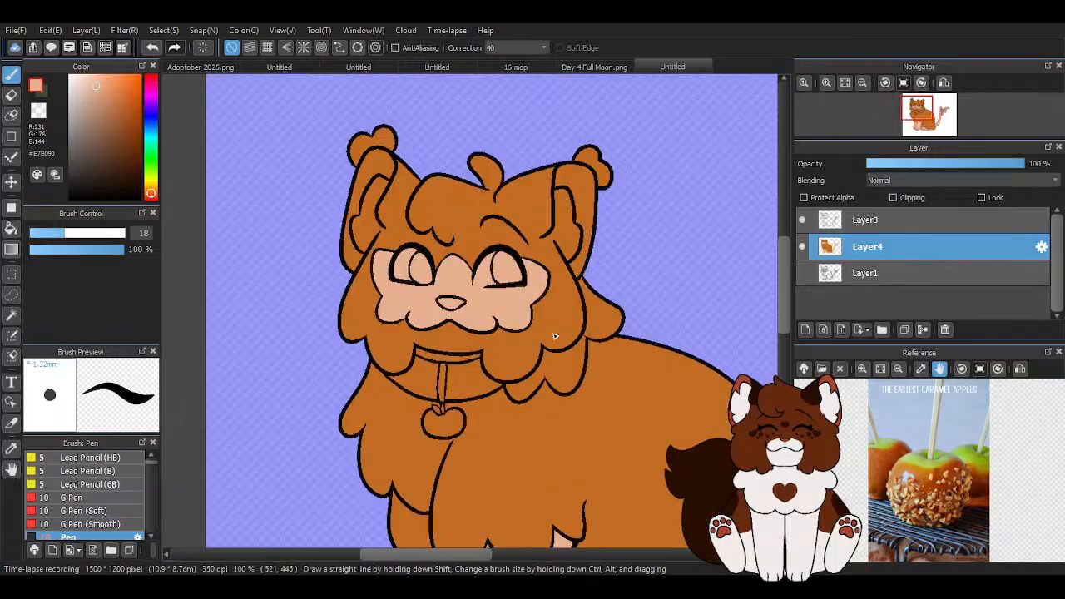
{"action": "scroll", "coordinate": [593, 317], "scroll_direction": "up", "scroll_amount": 2}
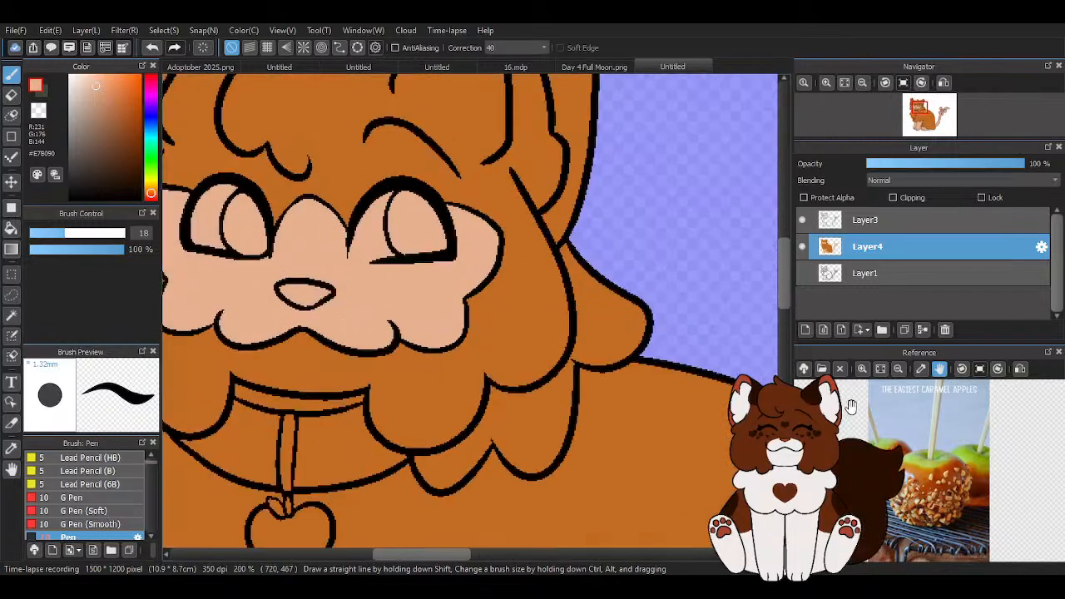
{"action": "scroll", "coordinate": [537, 328], "scroll_direction": "down", "scroll_amount": 1}
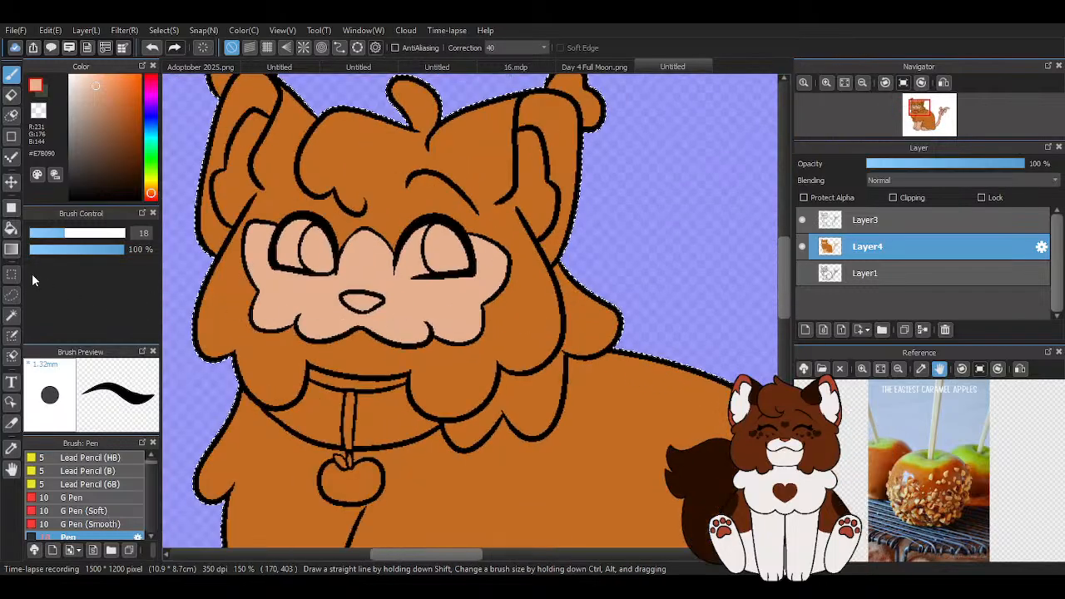
Sample a pale tone from the caramel-apple reference, adjust it to cream #DFD2BB, and bucket-fill the face marking with it
{"action": "left_click", "coordinate": [11, 230]}
{"action": "scroll", "coordinate": [380, 274], "scroll_direction": "down", "scroll_amount": 2}
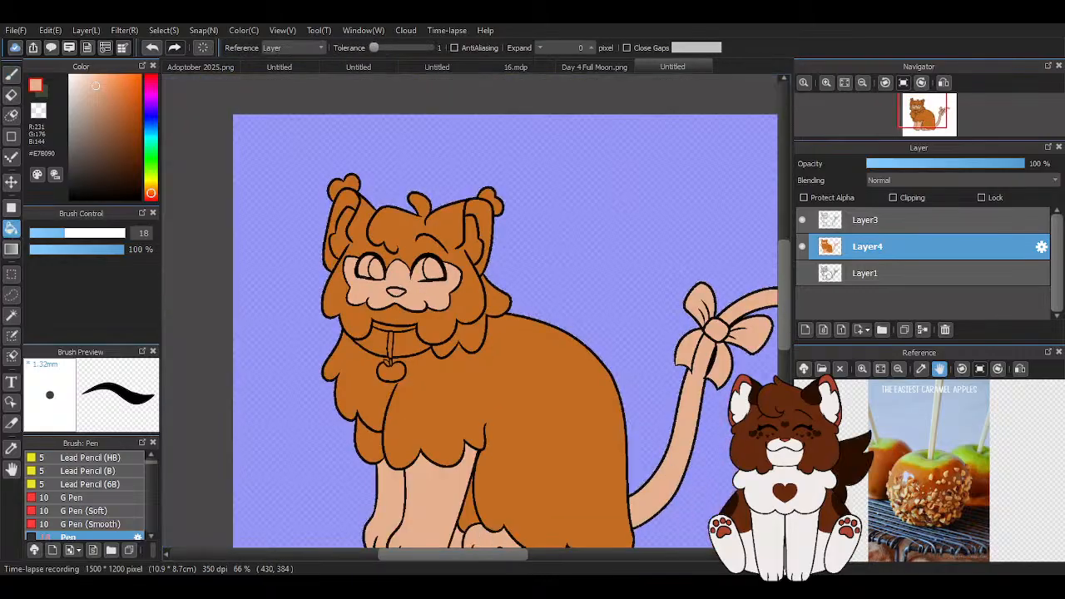
{"action": "left_click", "coordinate": [939, 408]}
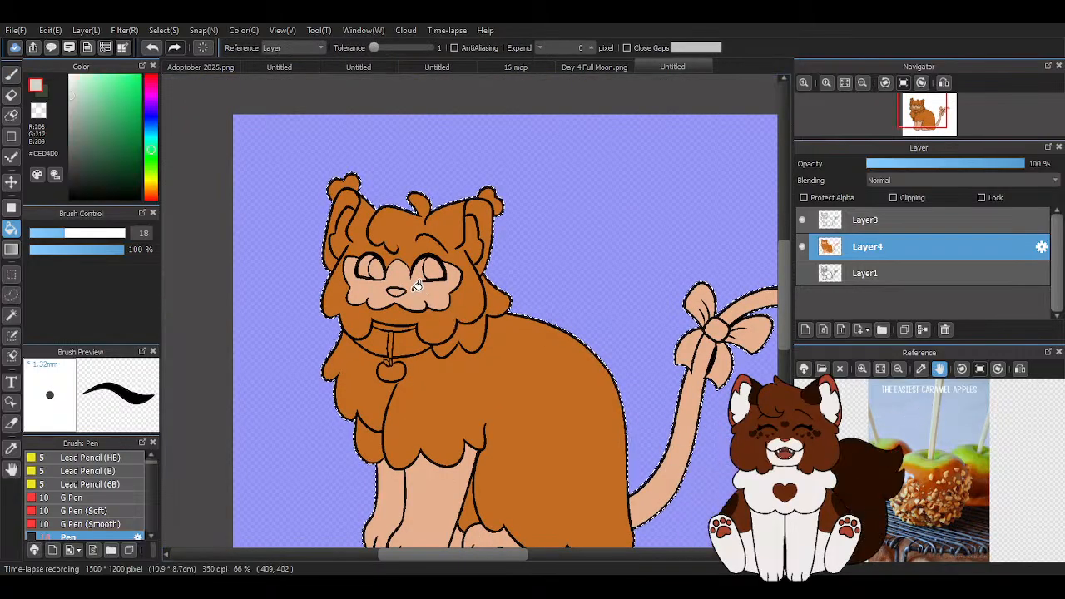
{"action": "left_click", "coordinate": [155, 181]}
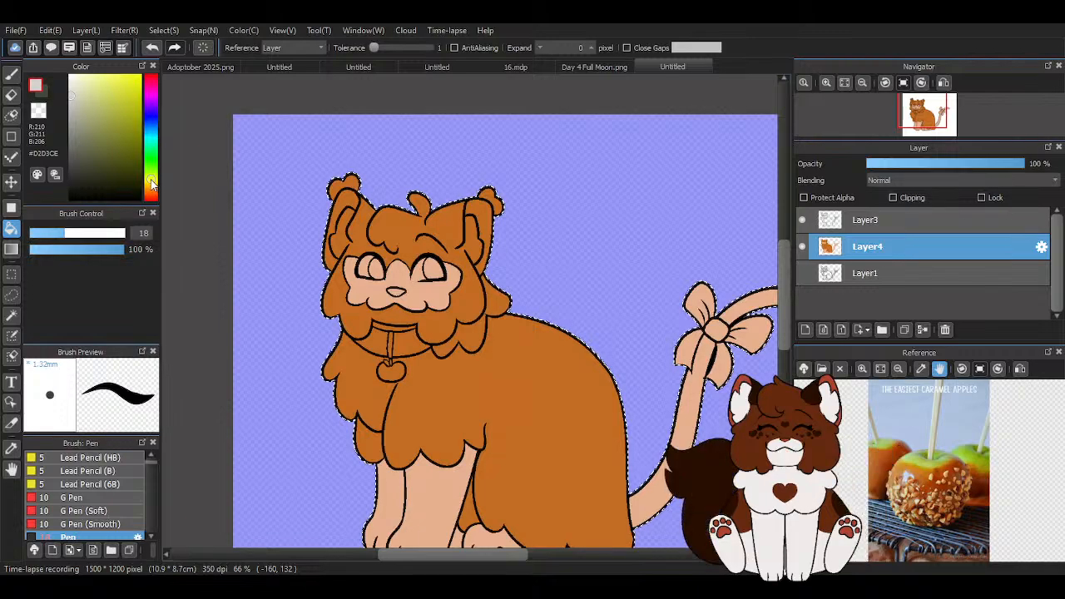
{"action": "left_click", "coordinate": [155, 190]}
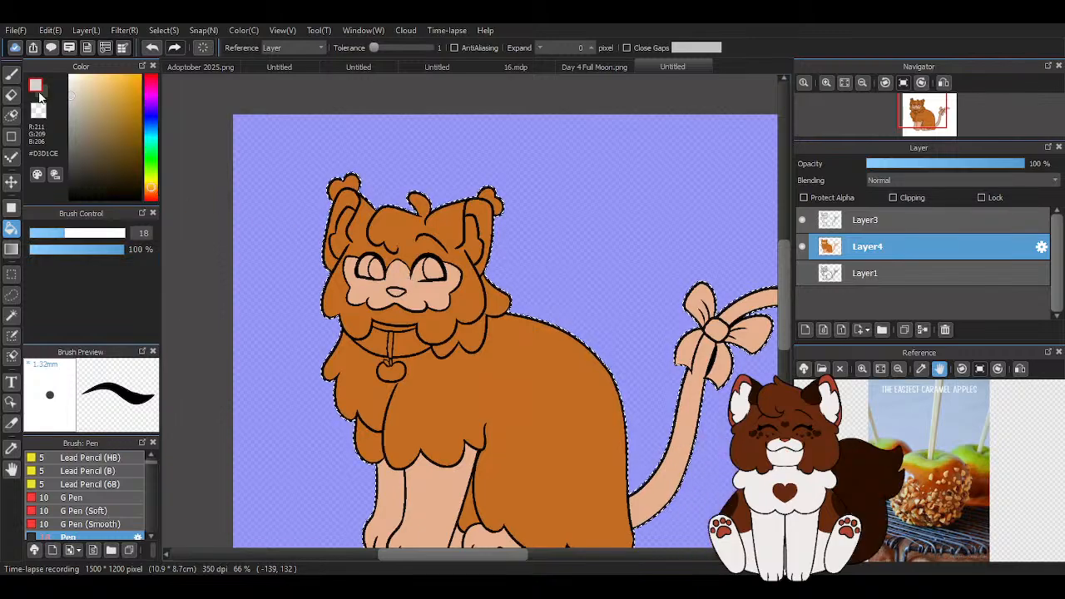
{"action": "left_click", "coordinate": [80, 90]}
{"action": "left_click", "coordinate": [410, 280]}
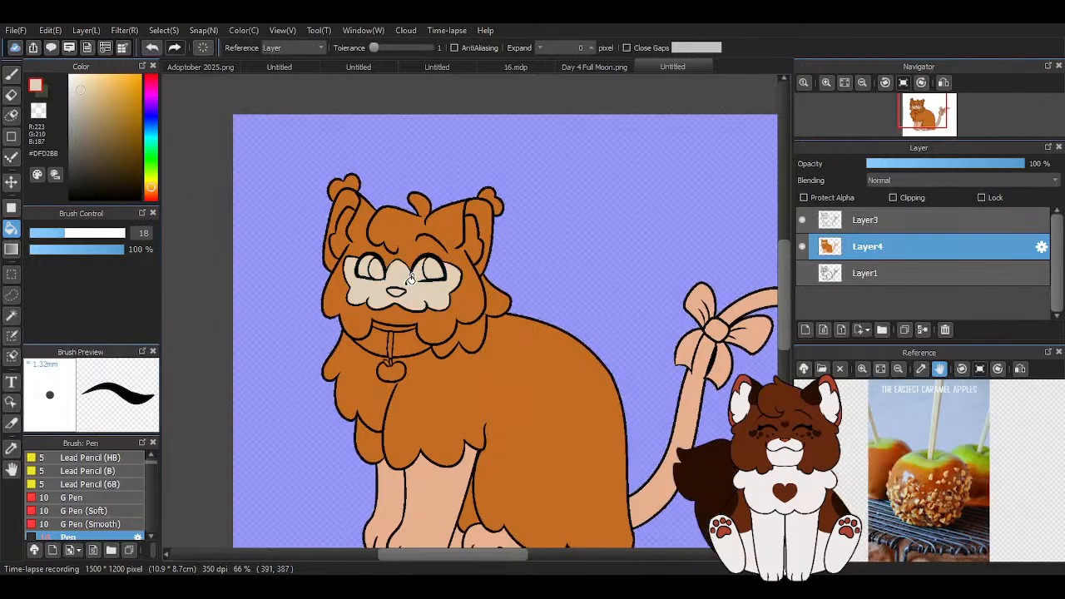
Recolour the cat's face, leg, paw and tail markings, trying yellowish cream #EAD1A2 and settling on warmer cream #EAC8A2
{"action": "left_click", "coordinate": [92, 85]}
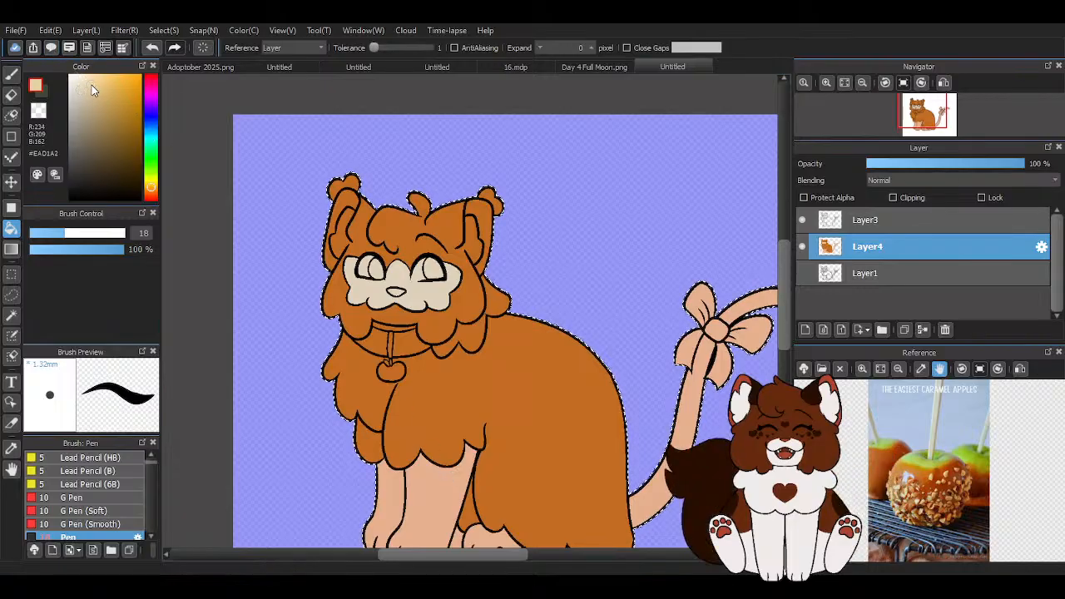
{"action": "left_click", "coordinate": [441, 487]}
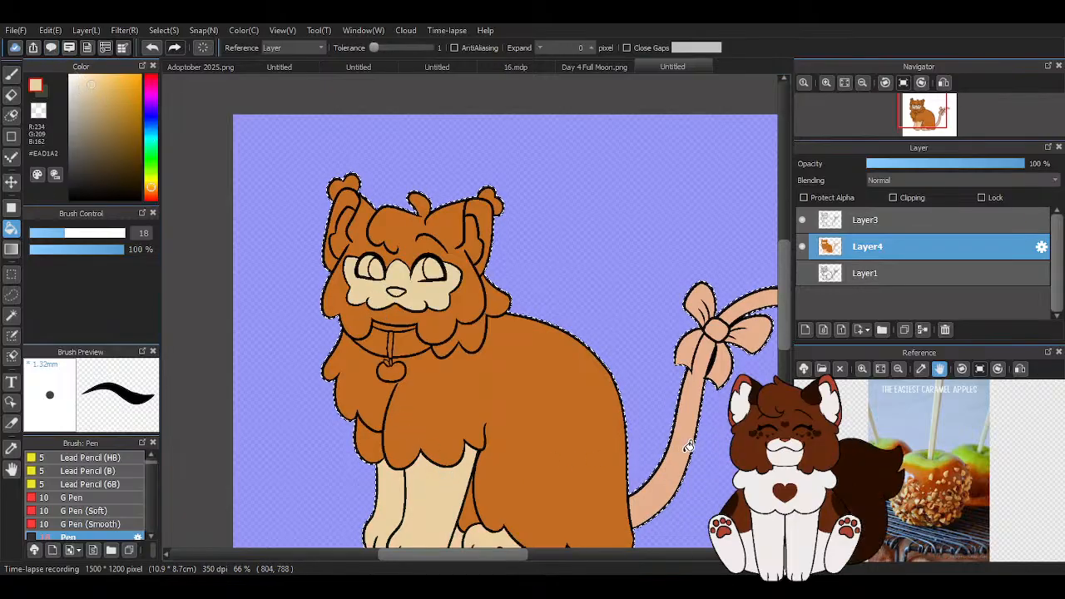
{"action": "left_click", "coordinate": [683, 440]}
{"action": "scroll", "coordinate": [414, 279], "scroll_direction": "down", "scroll_amount": 2}
{"action": "scroll", "coordinate": [460, 405], "scroll_direction": "up", "scroll_amount": 1}
{"action": "key", "text": "ctrl+d"}
{"action": "left_click", "coordinate": [153, 190]}
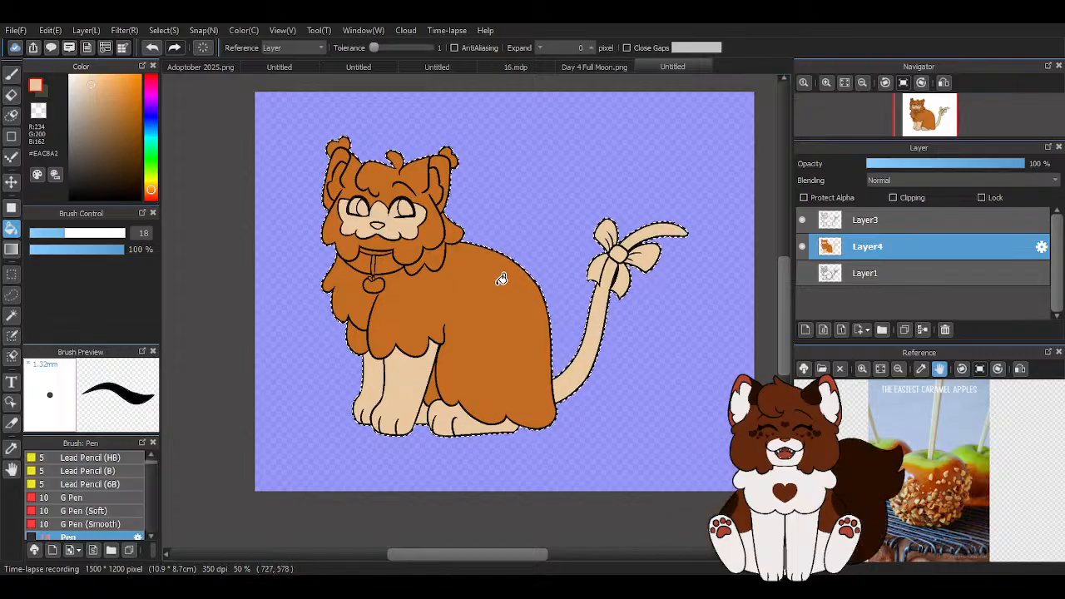
Switch to the Brush and set it to tan #CB996D at size 7.6 for painting freckles
{"action": "left_click", "coordinate": [13, 74]}
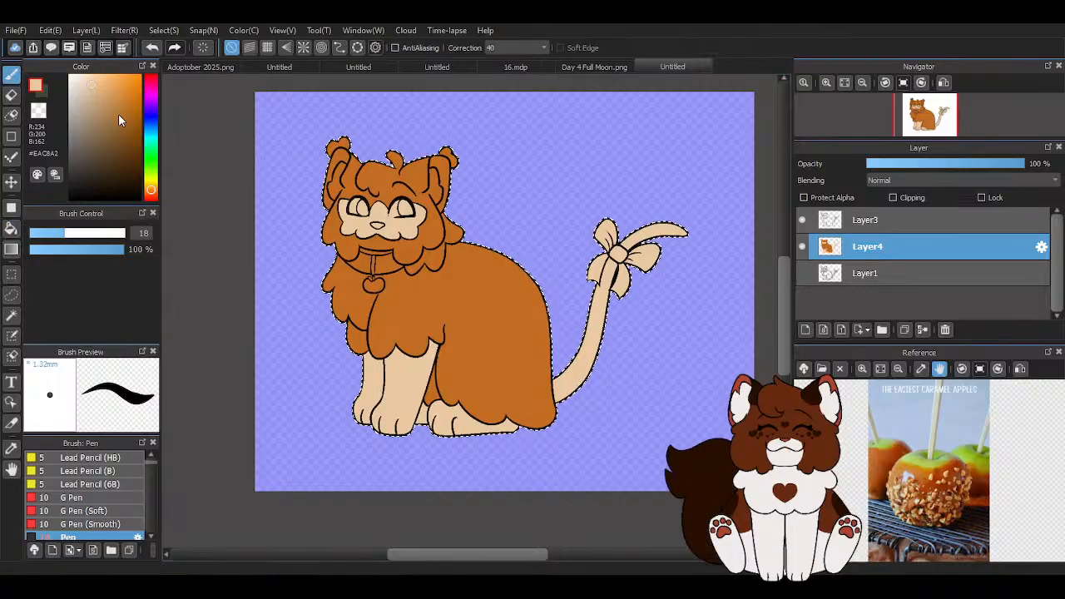
{"action": "scroll", "coordinate": [391, 241], "scroll_direction": "up", "scroll_amount": 4}
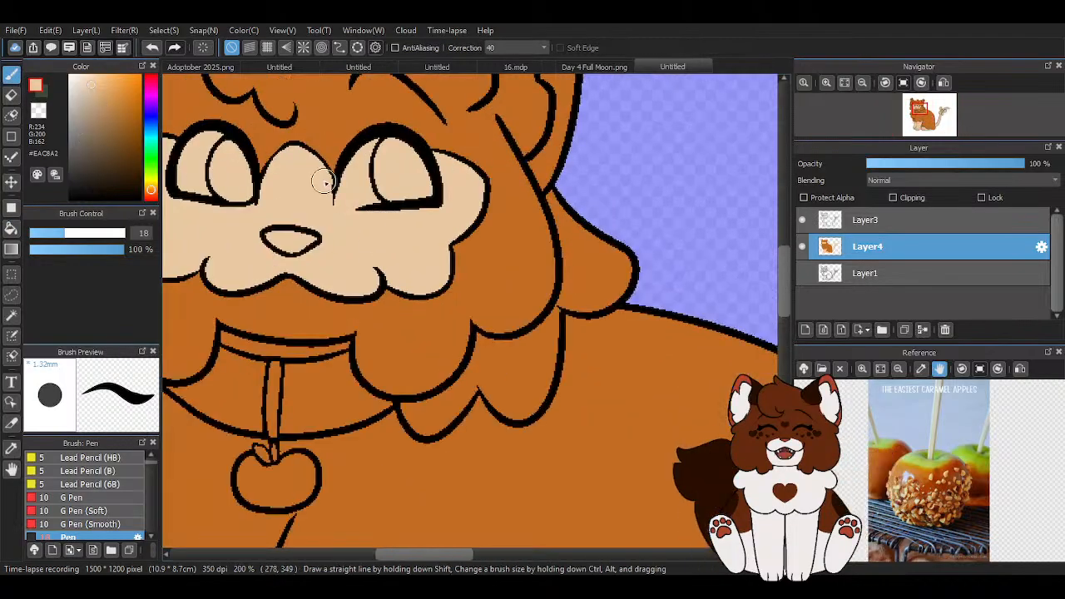
{"action": "scroll", "coordinate": [292, 166], "scroll_direction": "down", "scroll_amount": 4}
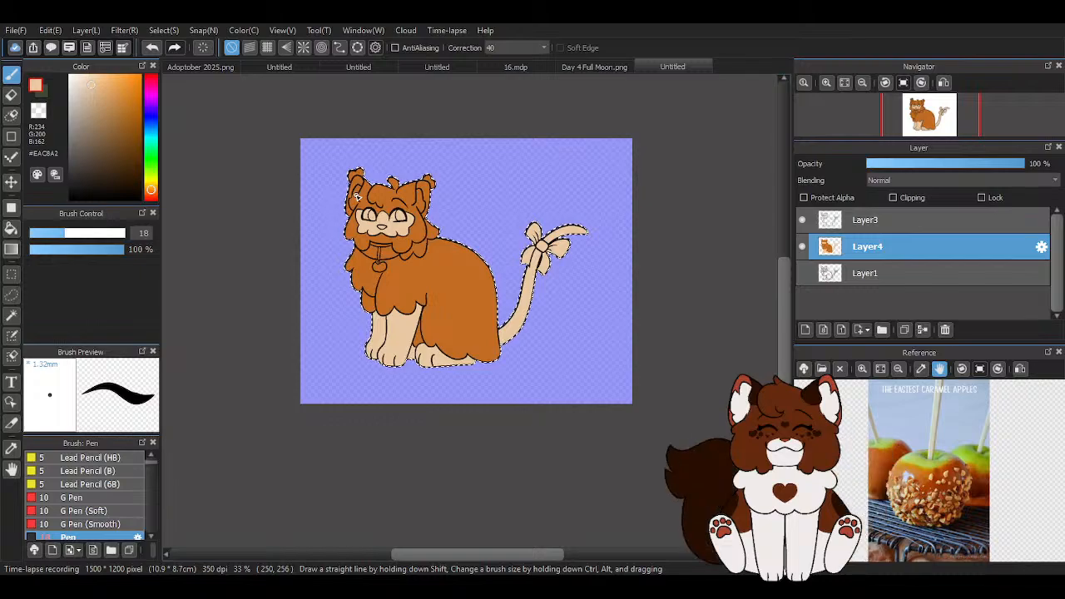
{"action": "scroll", "coordinate": [356, 197], "scroll_direction": "up", "scroll_amount": 5}
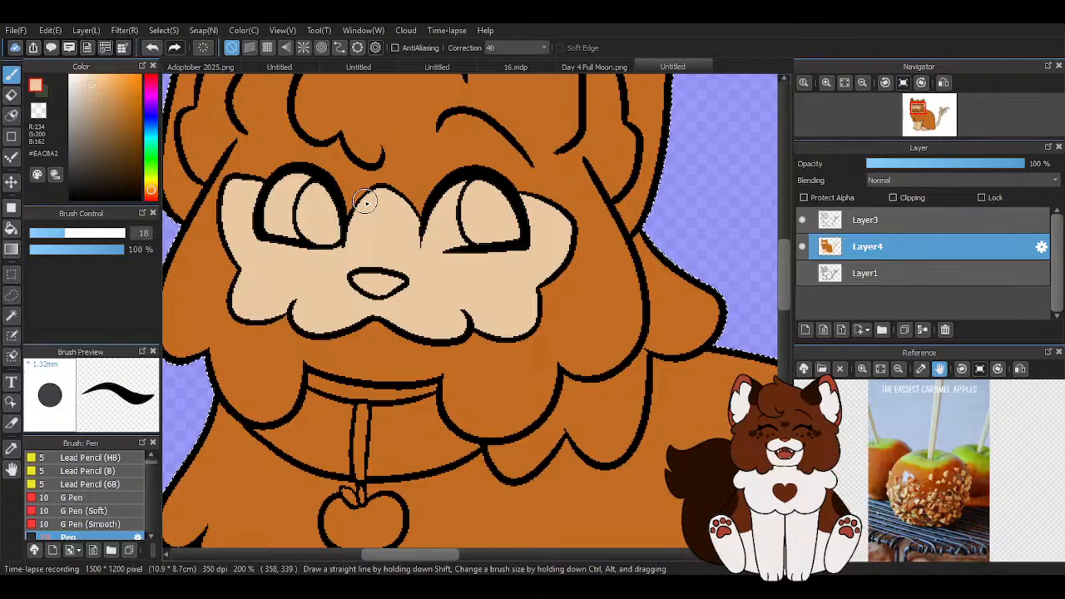
{"action": "scroll", "coordinate": [409, 258], "scroll_direction": "down", "scroll_amount": 4}
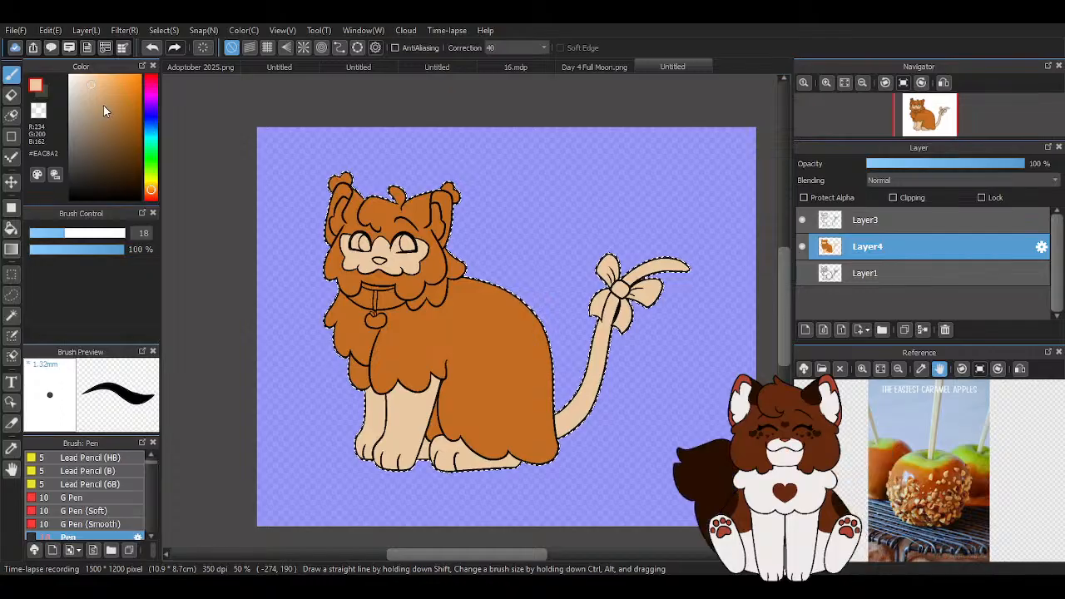
{"action": "left_click", "coordinate": [154, 195]}
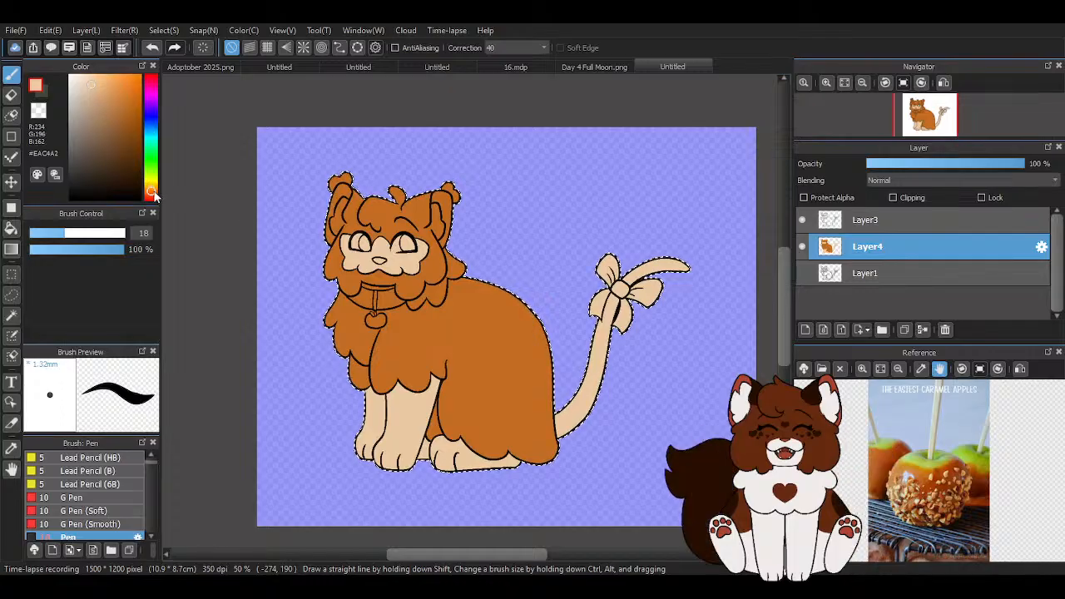
{"action": "left_click", "coordinate": [101, 100]}
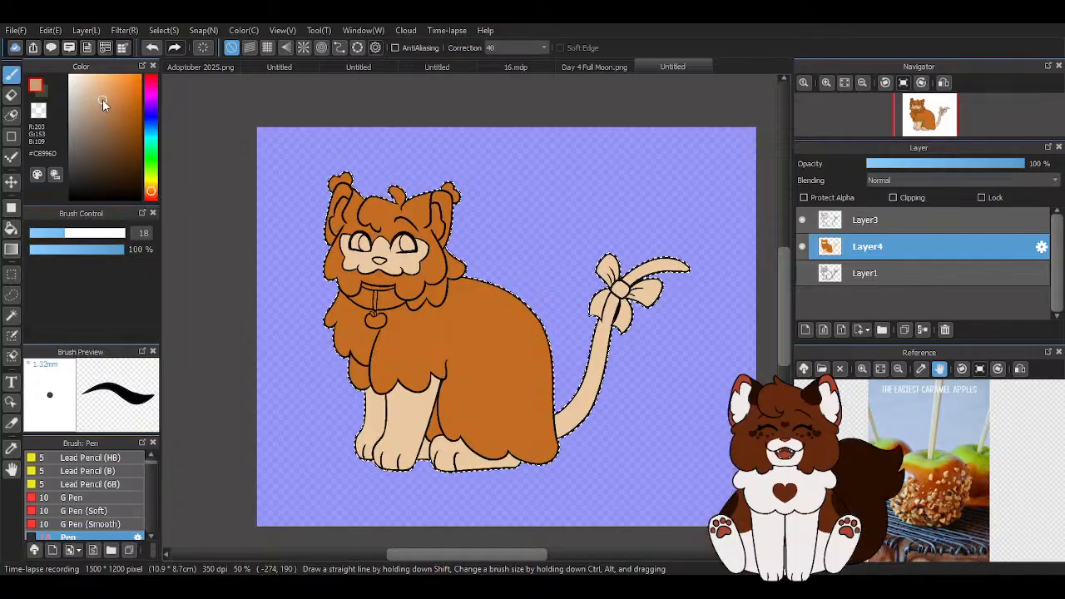
{"action": "left_click", "coordinate": [36, 233]}
Paint a tan, rounded-triangle freckle under the eye on the viewer's right, trimming its edges with the sampled cream #EAC8A2
{"action": "scroll", "coordinate": [523, 293], "scroll_direction": "up", "scroll_amount": 6}
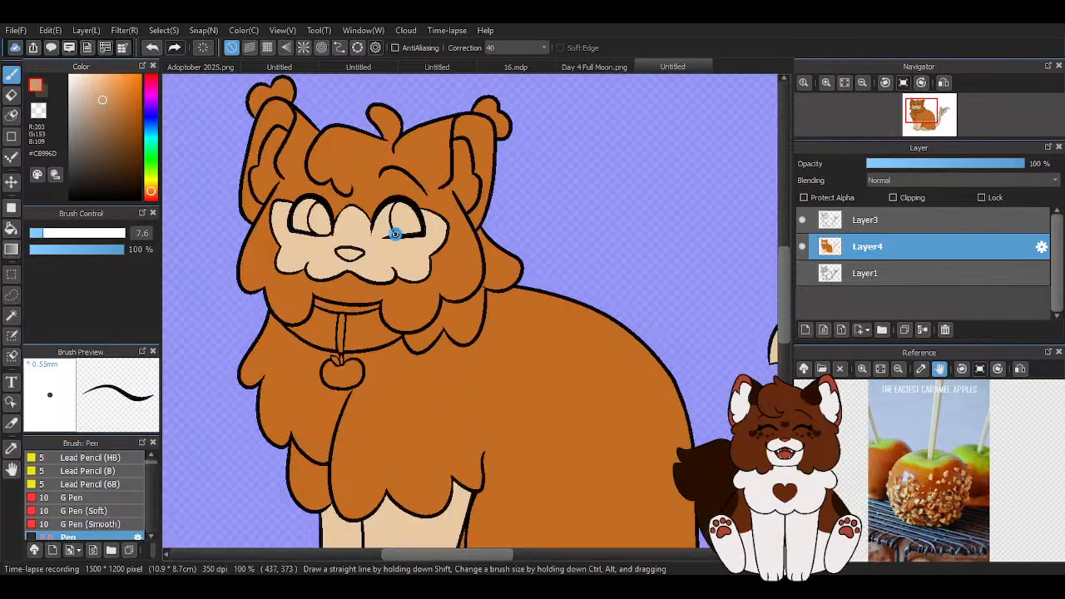
{"action": "scroll", "coordinate": [524, 263], "scroll_direction": "down", "scroll_amount": 2}
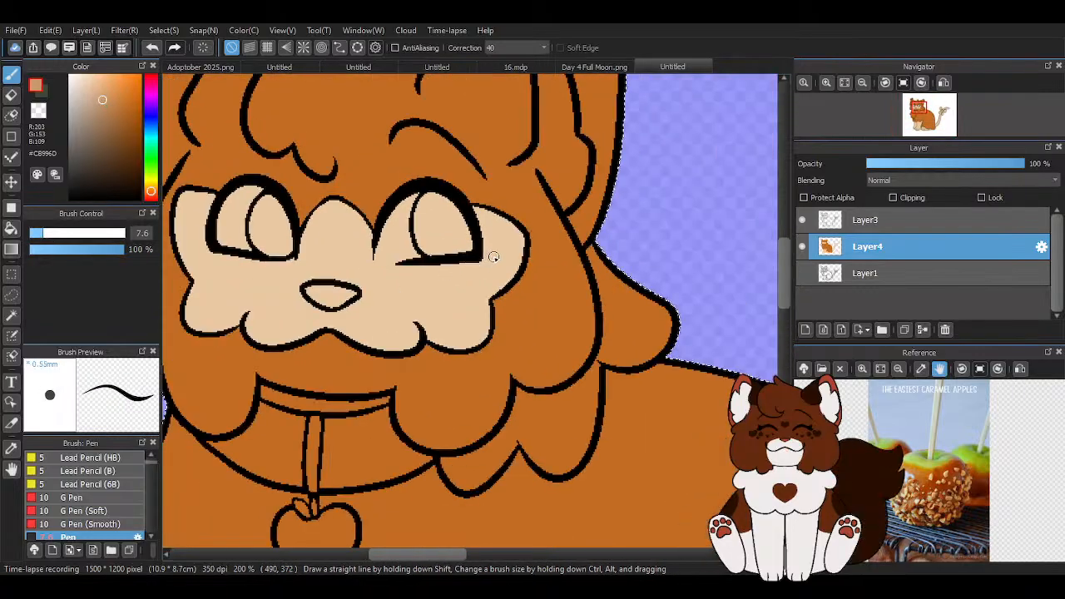
{"action": "scroll", "coordinate": [495, 260], "scroll_direction": "up", "scroll_amount": 2}
{"action": "mouse_move", "coordinate": [391, 290]}
{"action": "left_mouse_down"}
{"action": "mouse_move", "coordinate": [420, 314]}
{"action": "mouse_move", "coordinate": [412, 316]}
{"action": "left_mouse_up"}
{"action": "right_click", "coordinate": [528, 258]}
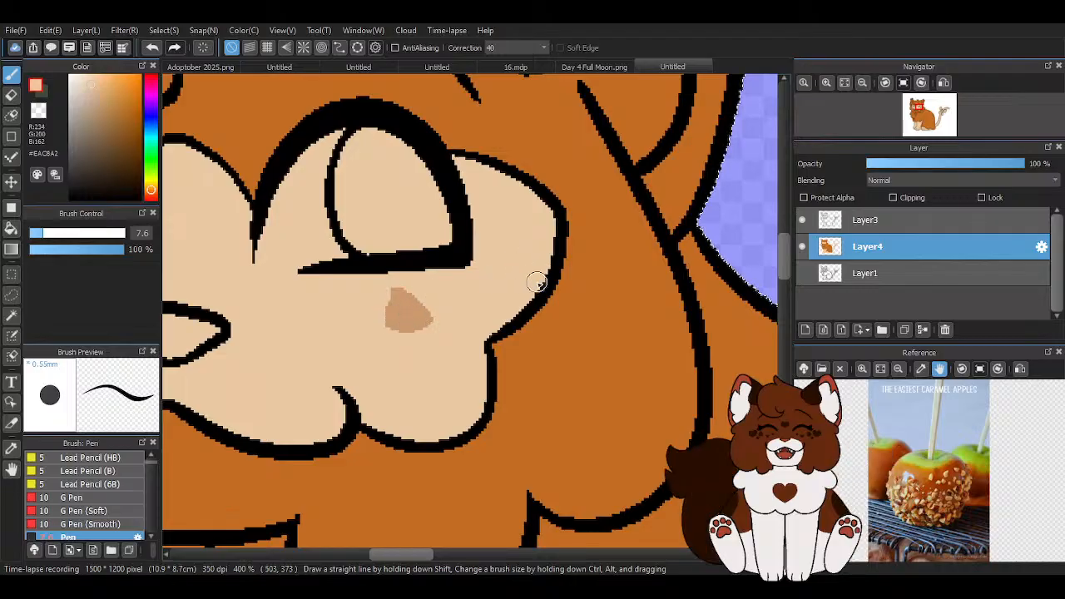
{"action": "right_click", "coordinate": [415, 314]}
{"action": "left_click_drag", "start_coordinate": [386, 326], "coordinate": [449, 328]}
{"action": "right_click", "coordinate": [469, 317]}
{"action": "scroll", "coordinate": [435, 324], "scroll_direction": "up", "scroll_amount": 1}
{"action": "left_click_drag", "start_coordinate": [339, 342], "coordinate": [454, 330]}
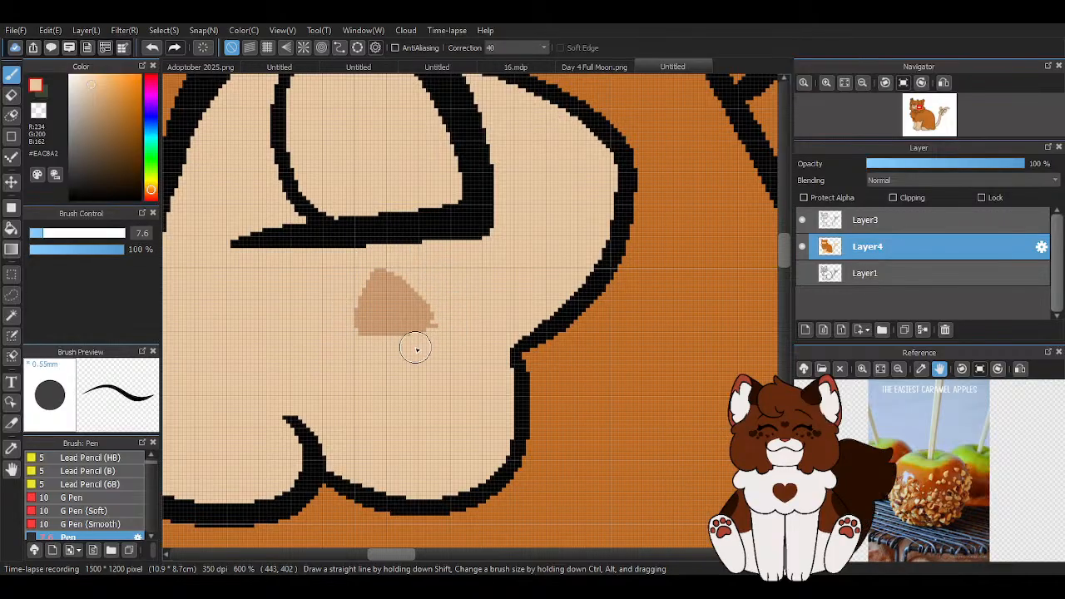
{"action": "right_click", "coordinate": [389, 310]}
Surround the triangular freckle with small tan spots and a larger round one near the cheek's outer edge
{"action": "scroll", "coordinate": [390, 309], "scroll_direction": "down", "scroll_amount": 2}
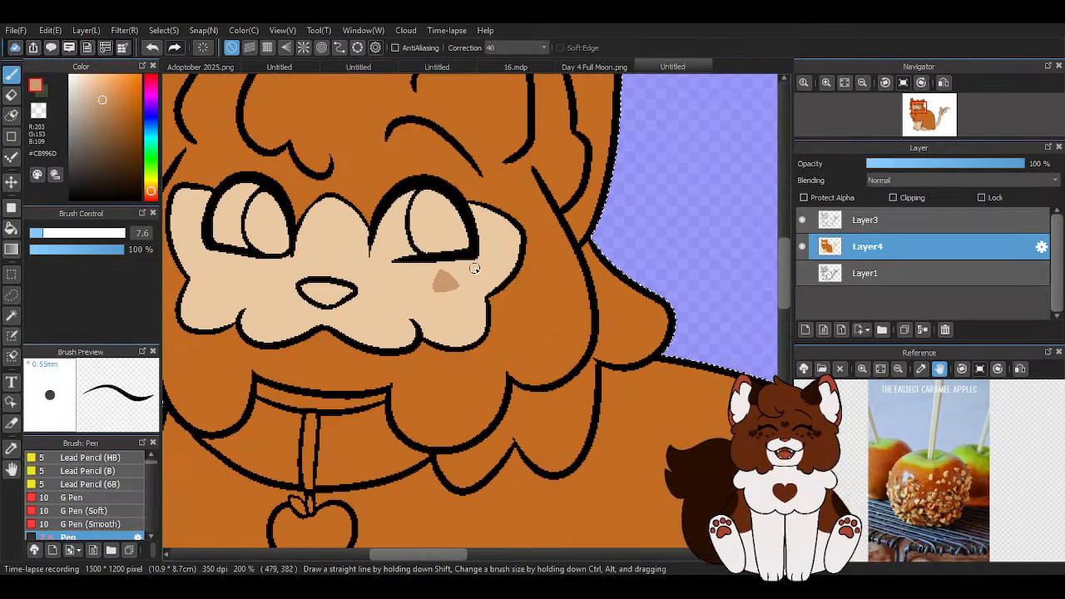
{"action": "scroll", "coordinate": [473, 268], "scroll_direction": "down", "scroll_amount": 2}
{"action": "scroll", "coordinate": [464, 290], "scroll_direction": "up", "scroll_amount": 4}
{"action": "scroll", "coordinate": [499, 191], "scroll_direction": "up", "scroll_amount": 2}
{"action": "left_click", "coordinate": [466, 209]}
{"action": "scroll", "coordinate": [497, 290], "scroll_direction": "down", "scroll_amount": 3}
{"action": "scroll", "coordinate": [526, 268], "scroll_direction": "down", "scroll_amount": 2}
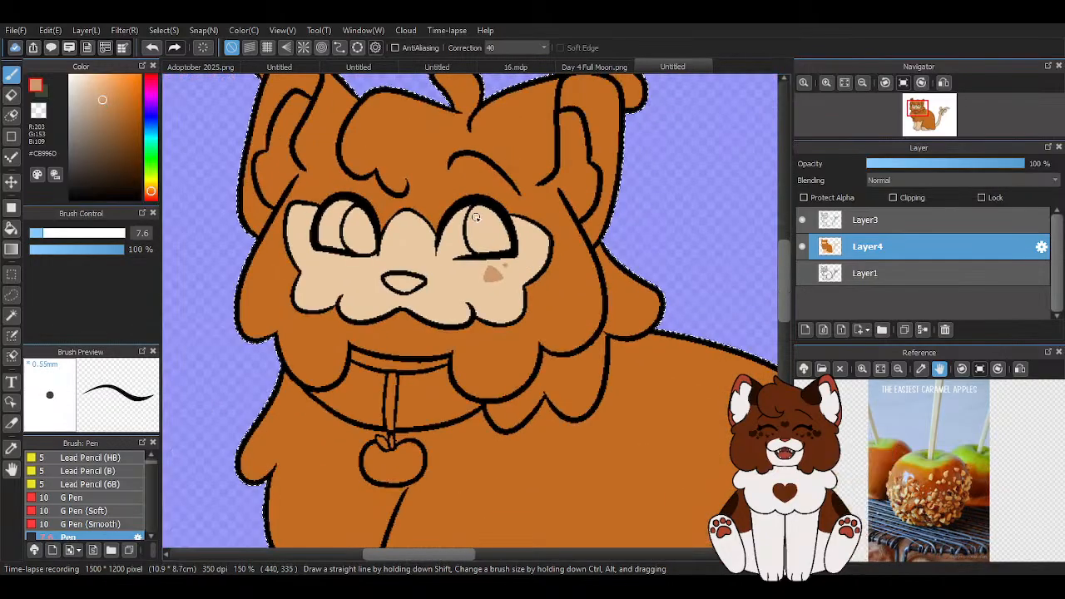
{"action": "scroll", "coordinate": [512, 251], "scroll_direction": "up", "scroll_amount": 5}
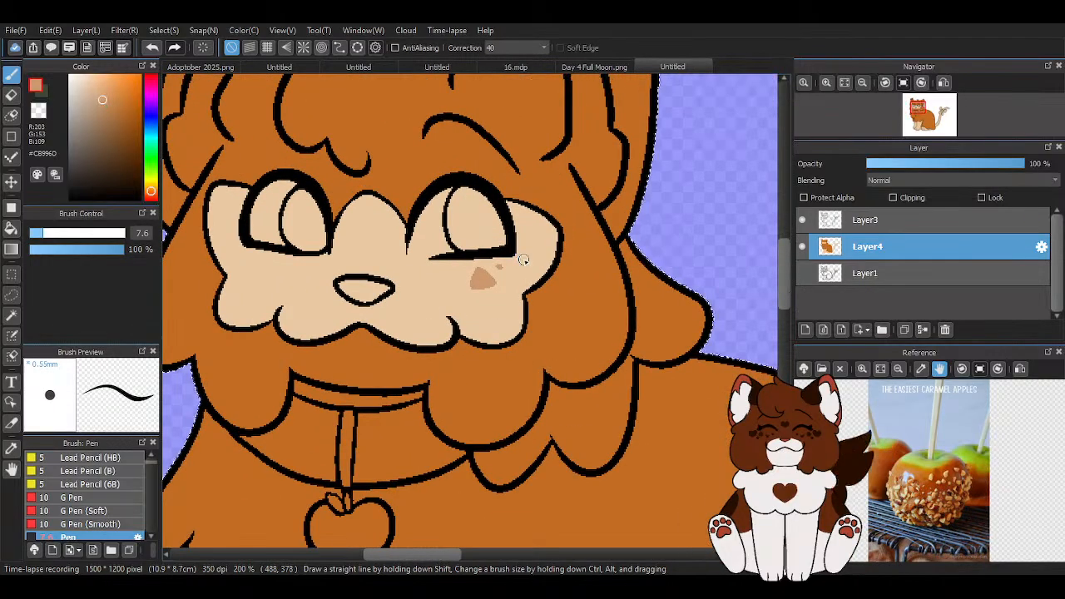
{"action": "mouse_move", "coordinate": [477, 298]}
{"action": "left_mouse_down"}
{"action": "mouse_move", "coordinate": [506, 269]}
{"action": "mouse_move", "coordinate": [534, 292]}
{"action": "mouse_move", "coordinate": [530, 309]}
{"action": "mouse_move", "coordinate": [495, 321]}
{"action": "mouse_move", "coordinate": [485, 301]}
{"action": "mouse_move", "coordinate": [516, 300]}
{"action": "left_mouse_up"}
{"action": "scroll", "coordinate": [504, 301], "scroll_direction": "down", "scroll_amount": 6}
{"action": "scroll", "coordinate": [497, 296], "scroll_direction": "up", "scroll_amount": 4}
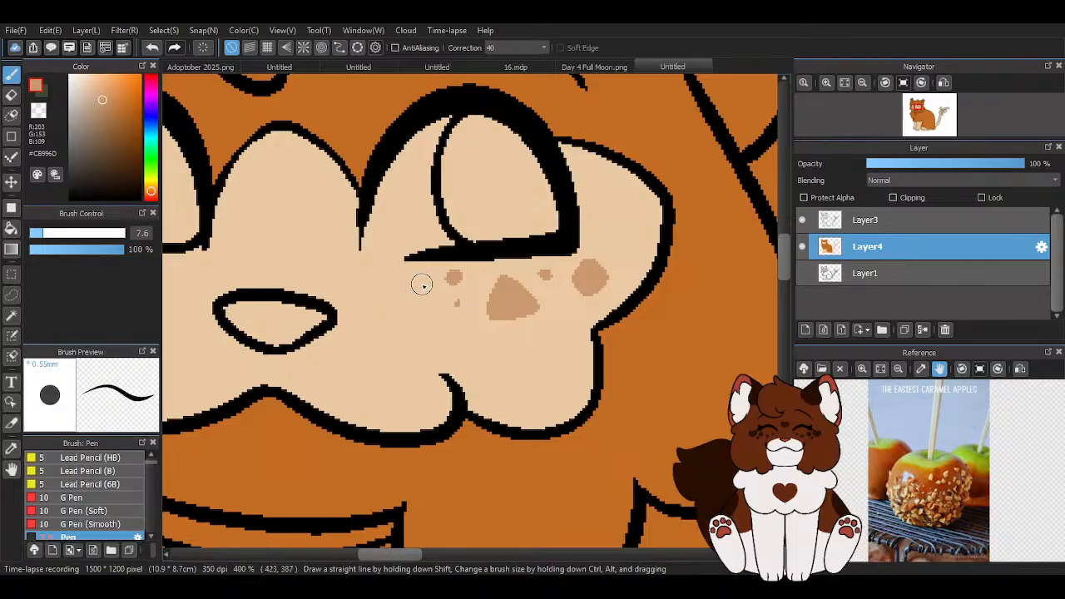
Add an elongated tan freckle toward the nose and scatter small spots beside the eye, the nose and the lower cheek
{"action": "left_click_drag", "start_coordinate": [415, 283], "coordinate": [416, 298]}
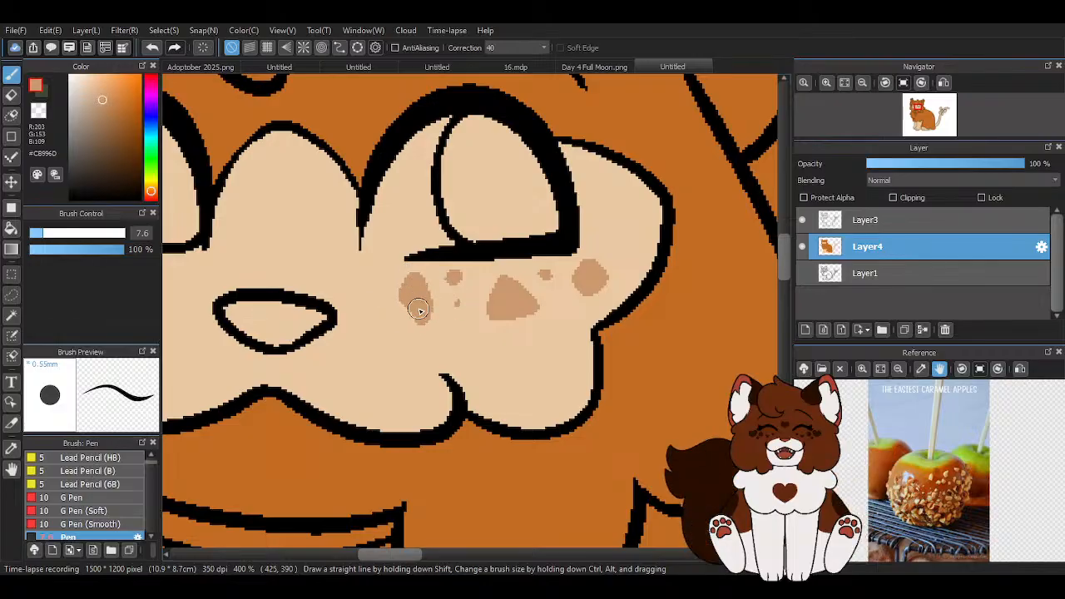
{"action": "scroll", "coordinate": [416, 298], "scroll_direction": "down", "scroll_amount": 3}
{"action": "scroll", "coordinate": [466, 280], "scroll_direction": "up", "scroll_amount": 3}
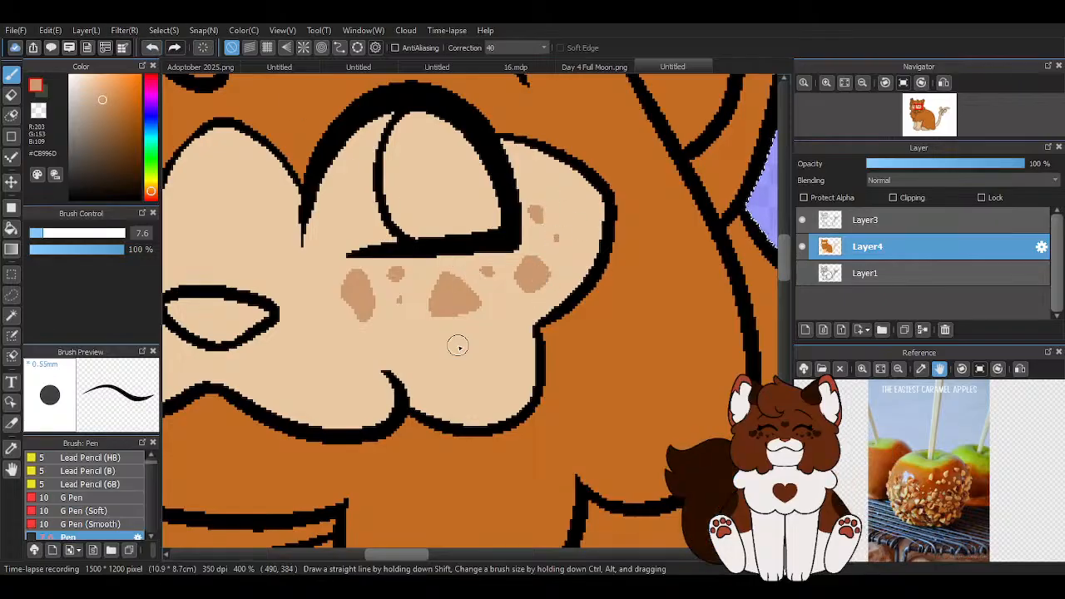
{"action": "left_click_drag", "start_coordinate": [308, 260], "coordinate": [309, 270]}
{"action": "scroll", "coordinate": [486, 260], "scroll_direction": "down", "scroll_amount": 2}
{"action": "scroll", "coordinate": [518, 274], "scroll_direction": "down", "scroll_amount": 2}
{"action": "scroll", "coordinate": [504, 286], "scroll_direction": "up", "scroll_amount": 3}
{"action": "scroll", "coordinate": [535, 244], "scroll_direction": "down", "scroll_amount": 4}
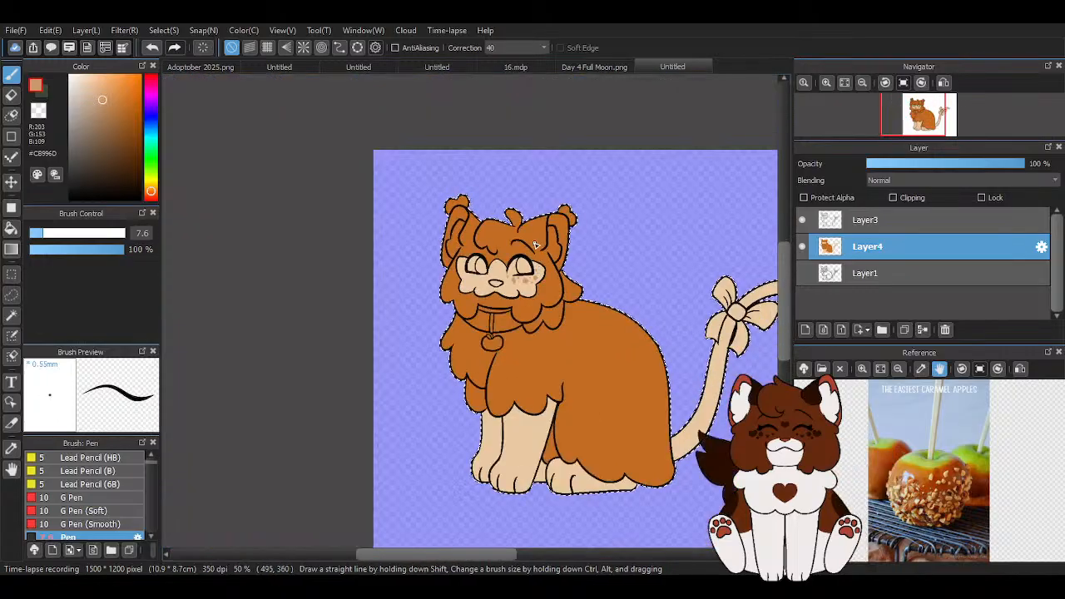
Shorten the elongated freckle's lower end with the cream colour and resample the tan #CB996D
{"action": "scroll", "coordinate": [504, 283], "scroll_direction": "up", "scroll_amount": 5}
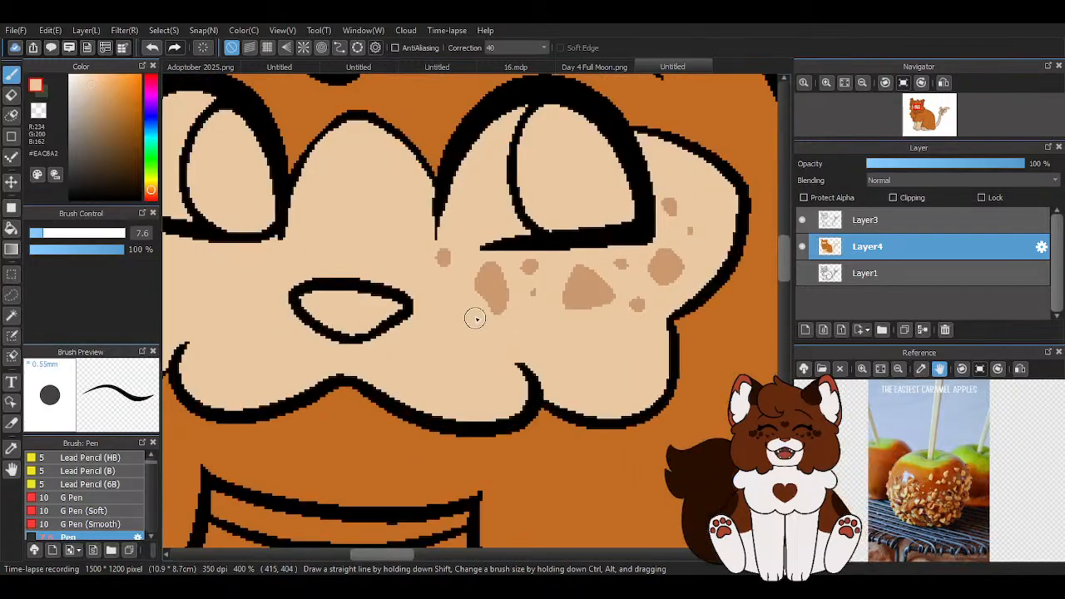
{"action": "left_click", "coordinate": [484, 286], "text": "alt"}
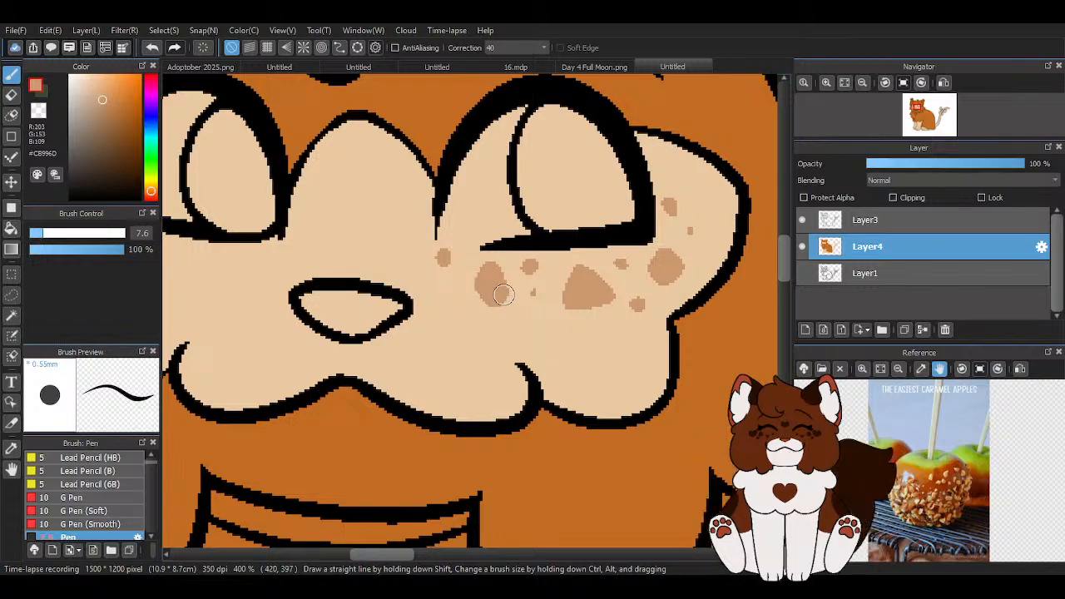
{"action": "scroll", "coordinate": [504, 294], "scroll_direction": "down", "scroll_amount": 4}
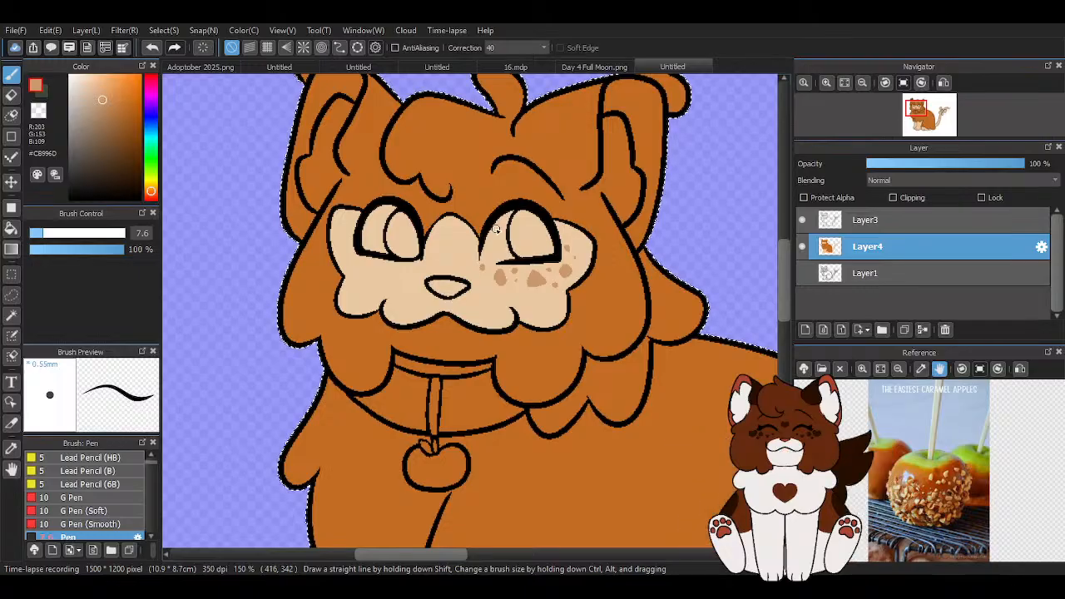
Paint two large tan freckles with small spots between them under the eye on the viewer's left
{"action": "scroll", "coordinate": [394, 256], "scroll_direction": "up", "scroll_amount": 3}
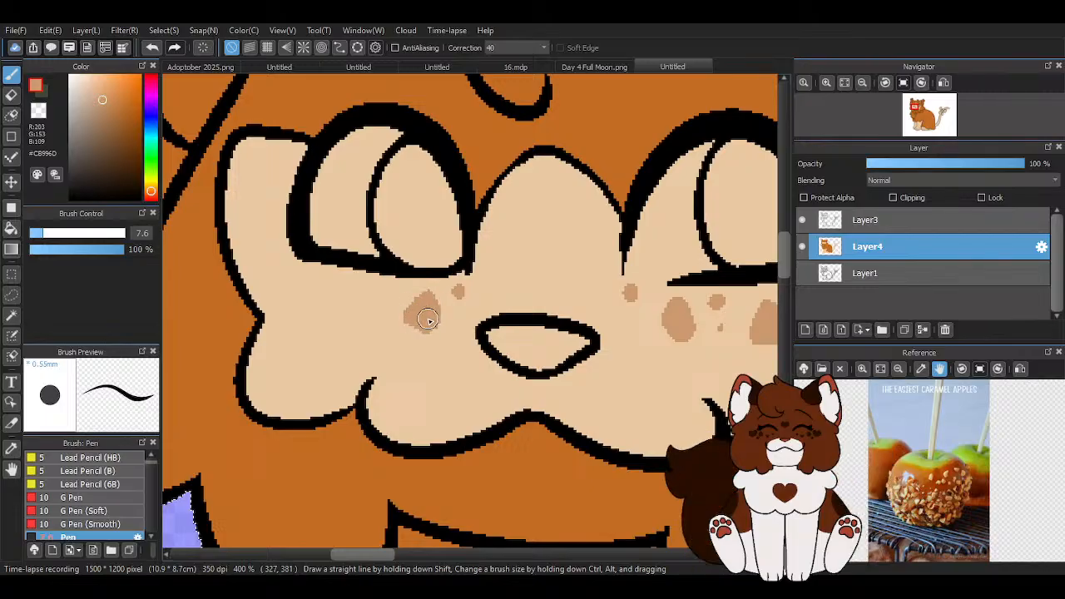
{"action": "left_click", "coordinate": [377, 312]}
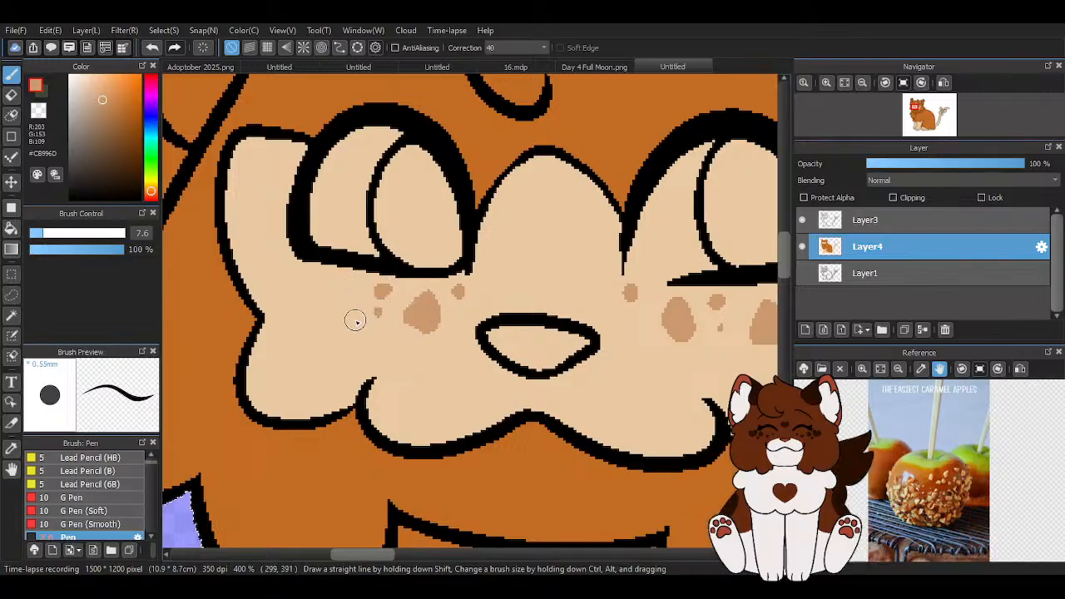
{"action": "mouse_move", "coordinate": [347, 291]}
{"action": "left_mouse_down"}
{"action": "mouse_move", "coordinate": [340, 278]}
{"action": "mouse_move", "coordinate": [314, 307]}
{"action": "left_mouse_up"}
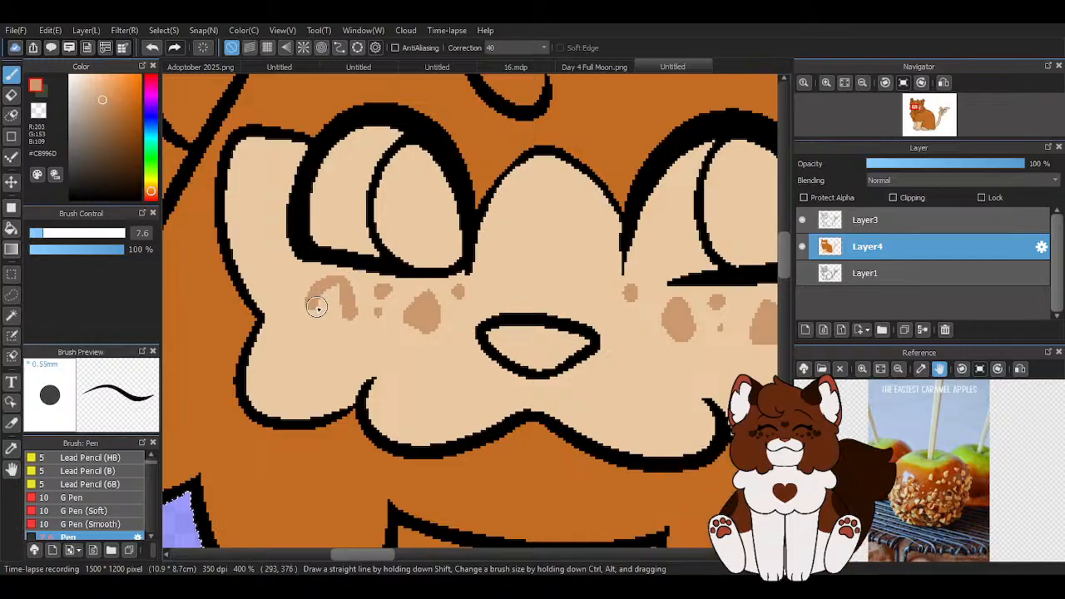
{"action": "scroll", "coordinate": [339, 292], "scroll_direction": "down", "scroll_amount": 2}
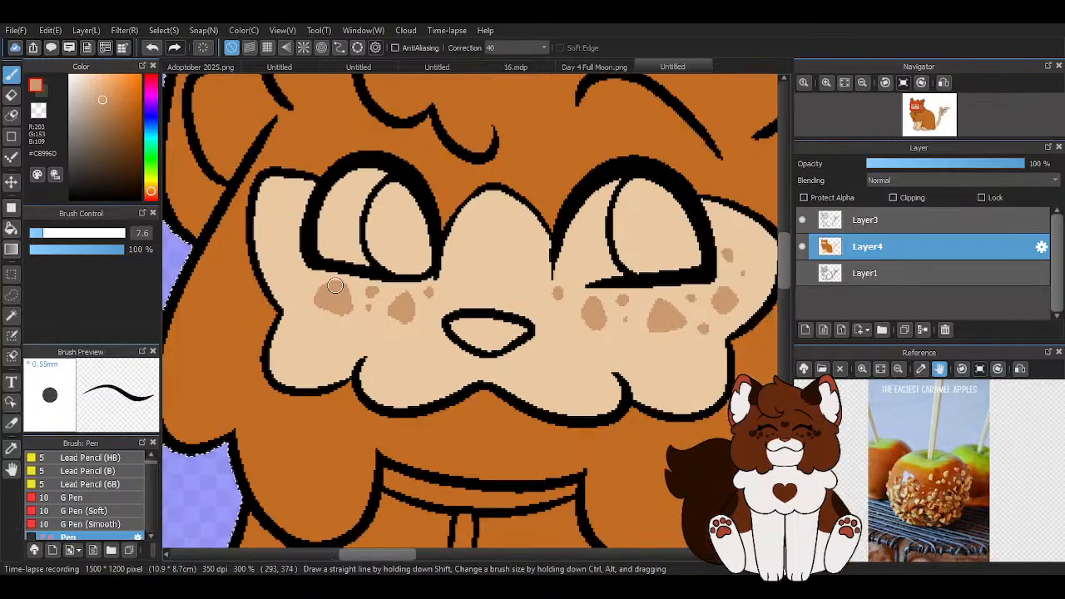
Extend the freckles around the outer corner of the viewer's left eye with one medium oval and several small spots
{"action": "scroll", "coordinate": [304, 290], "scroll_direction": "up", "scroll_amount": 3}
{"action": "left_click_drag", "start_coordinate": [248, 298], "coordinate": [240, 295]}
{"action": "mouse_move", "coordinate": [252, 249]}
{"action": "left_mouse_down"}
{"action": "mouse_move", "coordinate": [236, 257]}
{"action": "mouse_move", "coordinate": [248, 248]}
{"action": "left_mouse_up"}
{"action": "left_click_drag", "start_coordinate": [248, 201], "coordinate": [249, 213]}
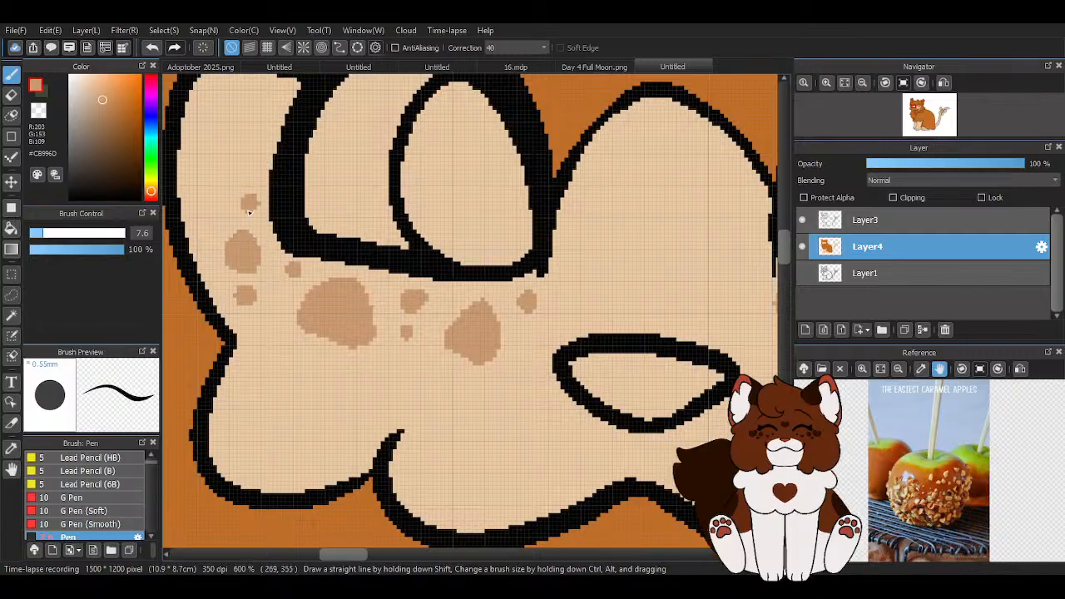
Dot tiny tan freckles around the larger spots on both cheeks
{"action": "scroll", "coordinate": [248, 213], "scroll_direction": "down", "scroll_amount": 3}
{"action": "scroll", "coordinate": [254, 245], "scroll_direction": "up", "scroll_amount": 2}
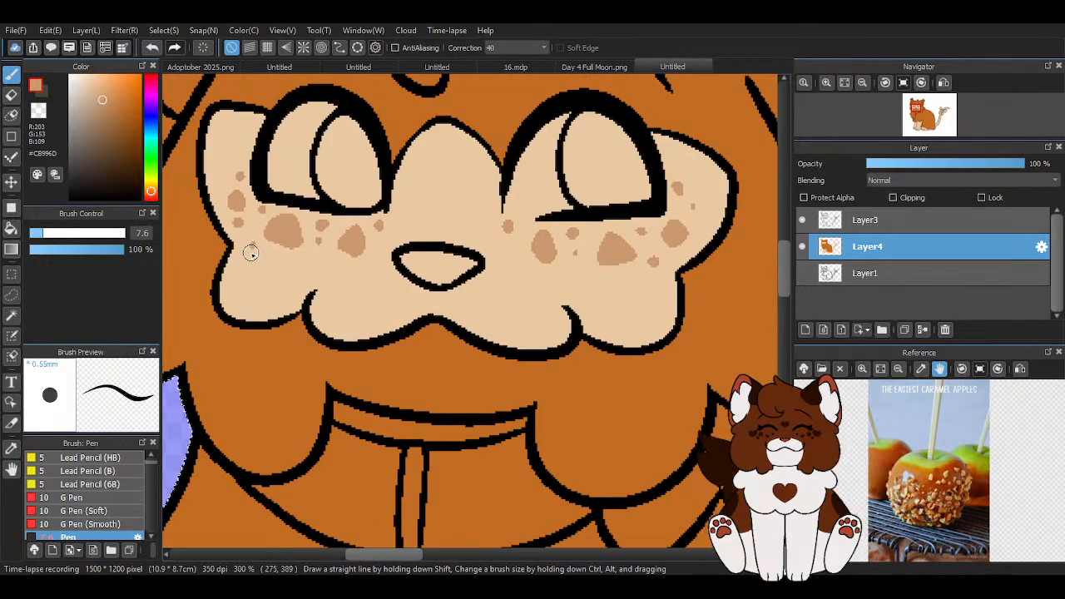
{"action": "left_click", "coordinate": [302, 258]}
{"action": "left_click", "coordinate": [220, 178]}
{"action": "left_click", "coordinate": [701, 219]}
{"action": "left_click", "coordinate": [515, 251]}
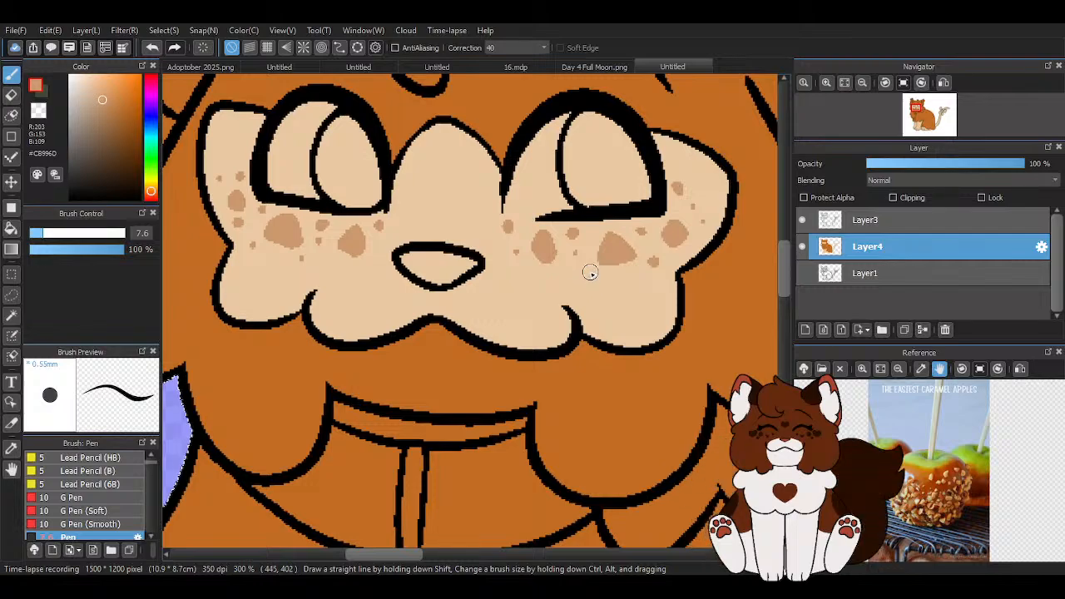
Paint a large rounded-triangle freckle on the nose bridge and surround it with smaller tan spots
{"action": "scroll", "coordinate": [415, 236], "scroll_direction": "down", "scroll_amount": 3}
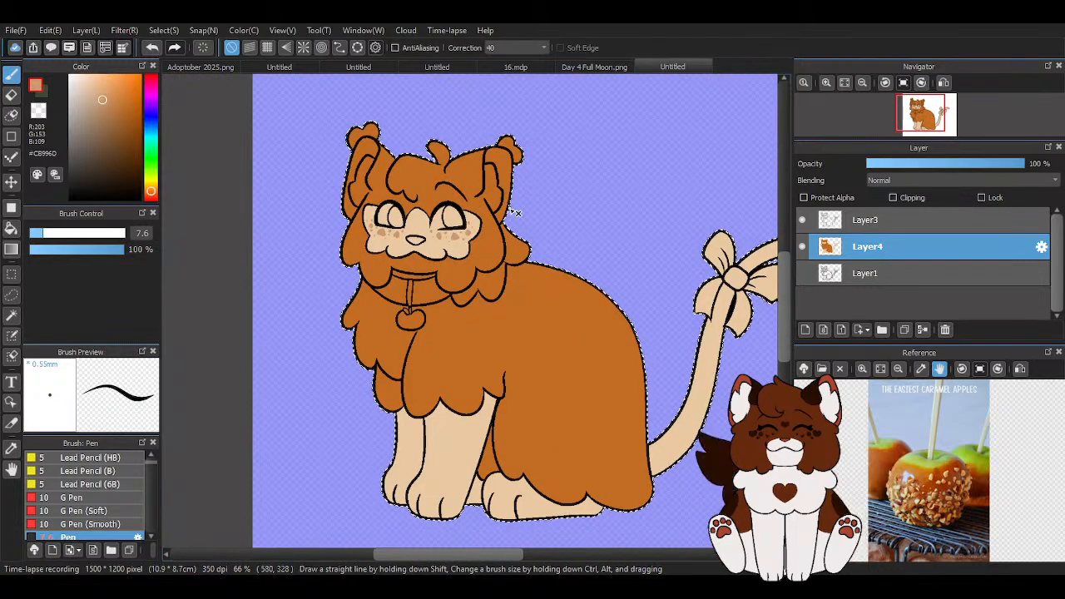
{"action": "scroll", "coordinate": [416, 237], "scroll_direction": "up", "scroll_amount": 6}
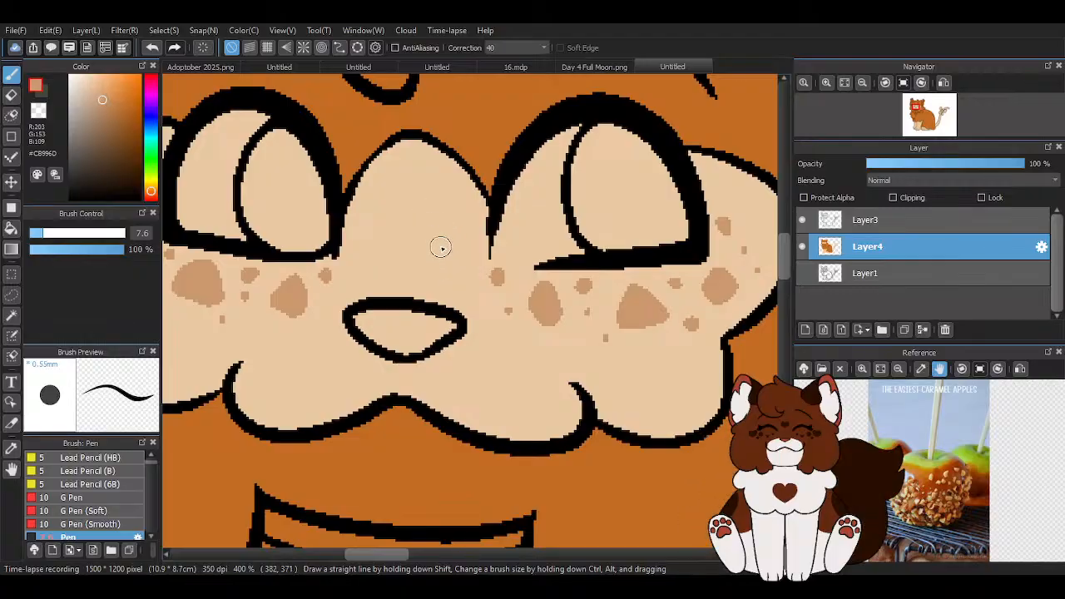
{"action": "mouse_move", "coordinate": [410, 214]}
{"action": "left_mouse_down"}
{"action": "mouse_move", "coordinate": [445, 243]}
{"action": "mouse_move", "coordinate": [410, 215]}
{"action": "mouse_move", "coordinate": [391, 248]}
{"action": "mouse_move", "coordinate": [431, 257]}
{"action": "mouse_move", "coordinate": [431, 234]}
{"action": "mouse_move", "coordinate": [414, 243]}
{"action": "mouse_move", "coordinate": [450, 242]}
{"action": "left_mouse_up"}
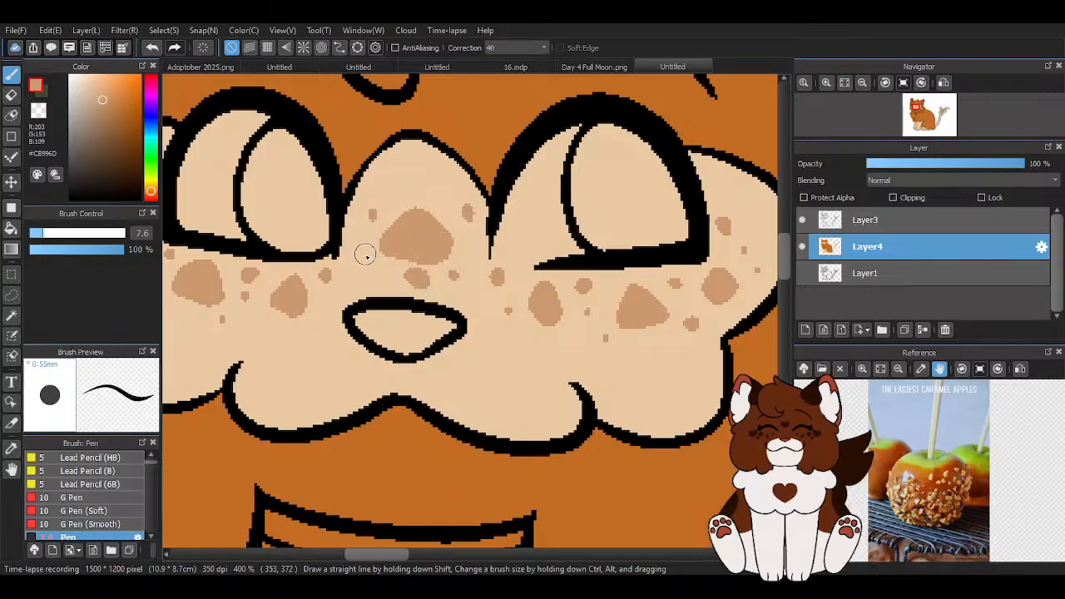
{"action": "left_click_drag", "start_coordinate": [366, 267], "coordinate": [359, 271]}
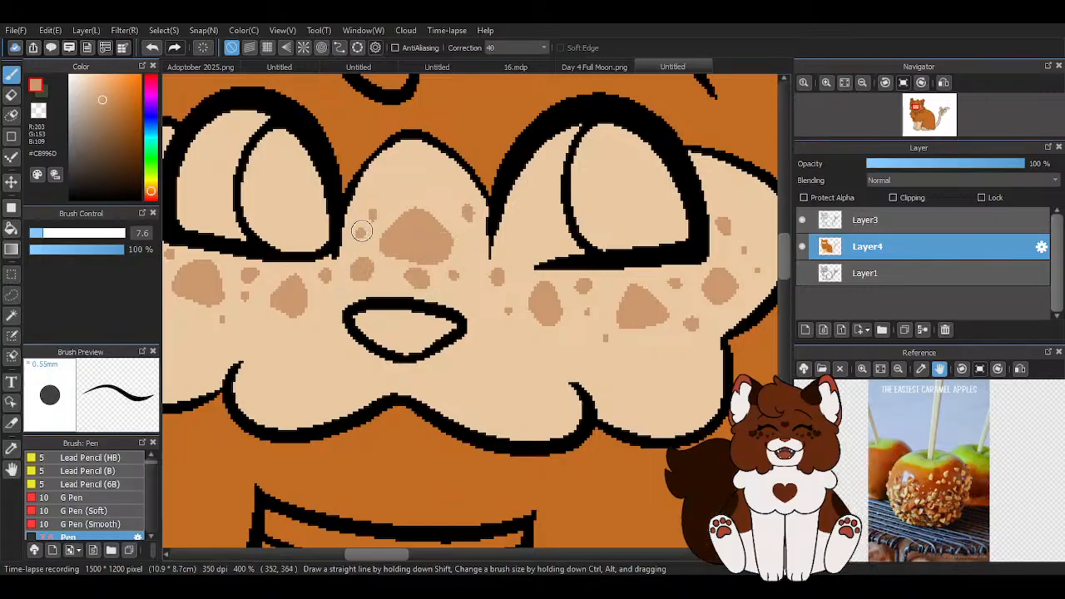
Undo the latest spots beside the large nose-bridge freckle and dot a new set of small tan spots around it
{"action": "left_click", "coordinate": [155, 47]}
{"action": "left_click", "coordinate": [155, 47]}
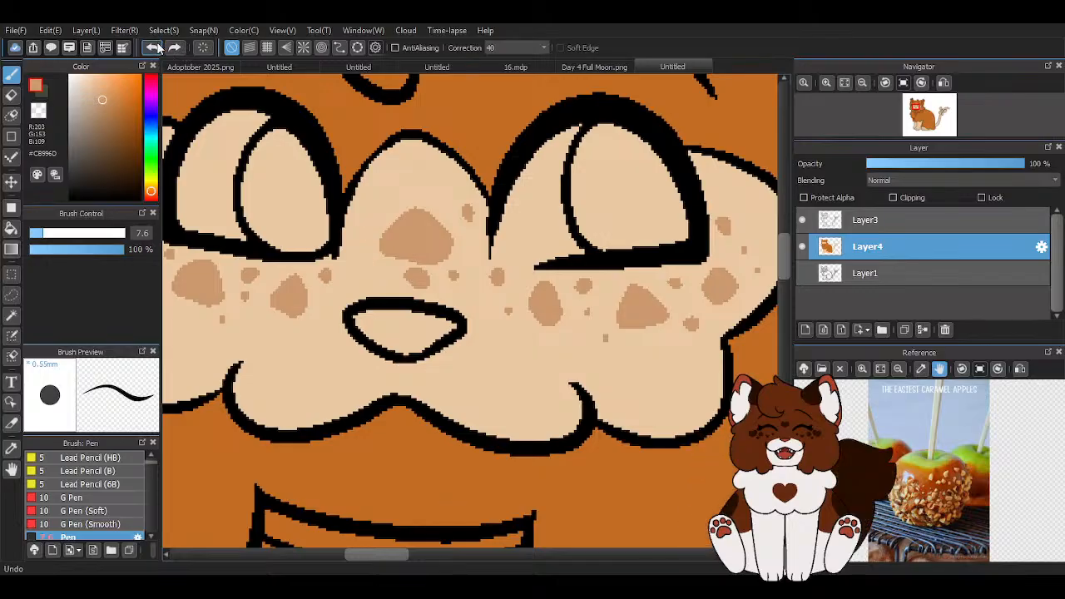
{"action": "left_click", "coordinate": [406, 174]}
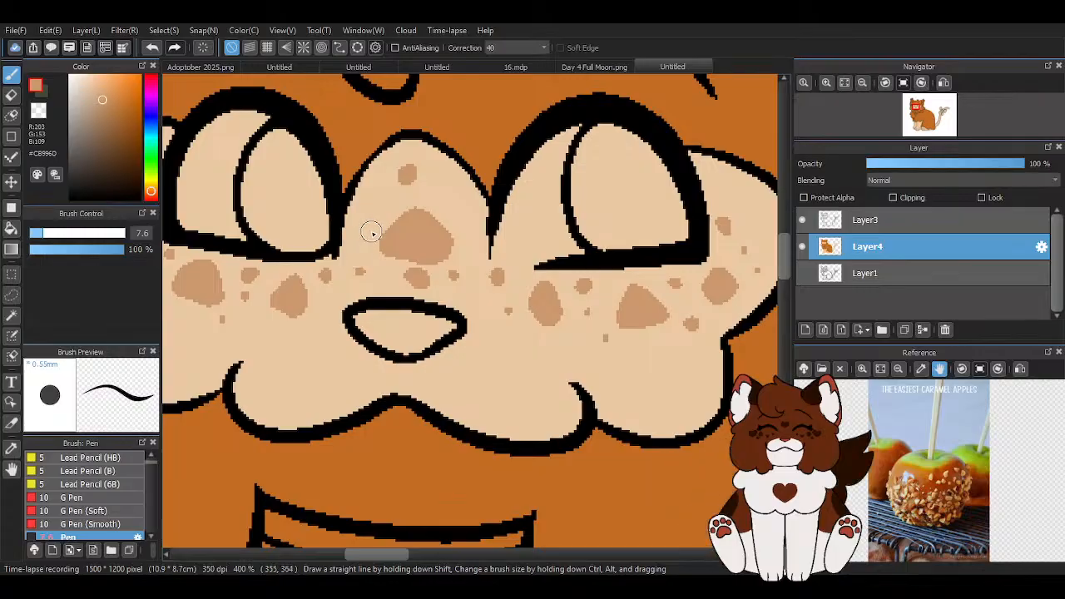
{"action": "scroll", "coordinate": [344, 188], "scroll_direction": "down", "scroll_amount": 5}
{"action": "scroll", "coordinate": [360, 187], "scroll_direction": "up", "scroll_amount": 5}
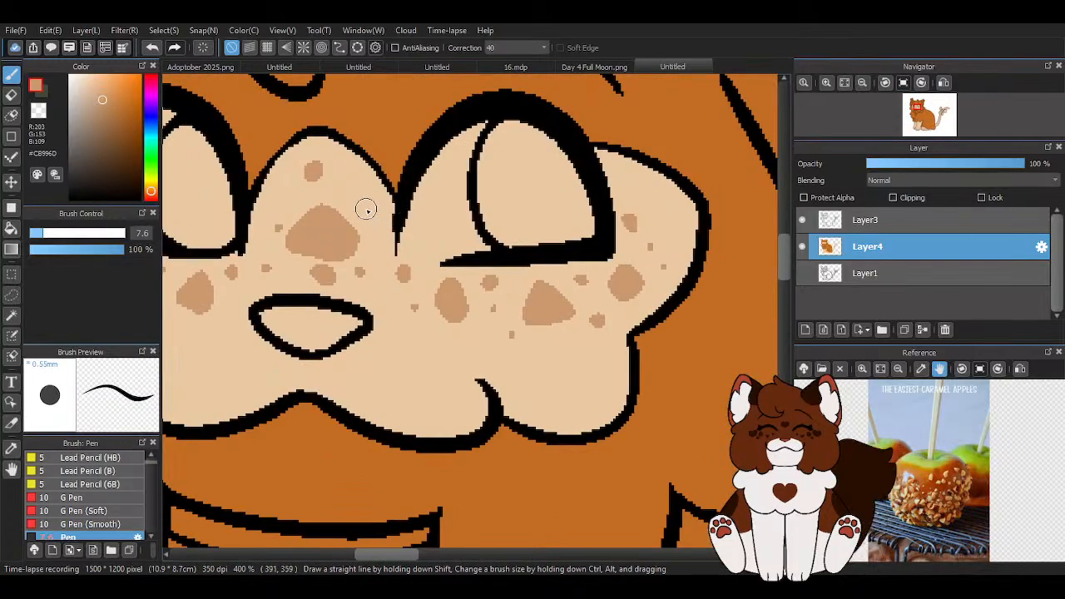
{"action": "scroll", "coordinate": [379, 238], "scroll_direction": "down", "scroll_amount": 5}
{"action": "scroll", "coordinate": [389, 244], "scroll_direction": "up", "scroll_amount": 4}
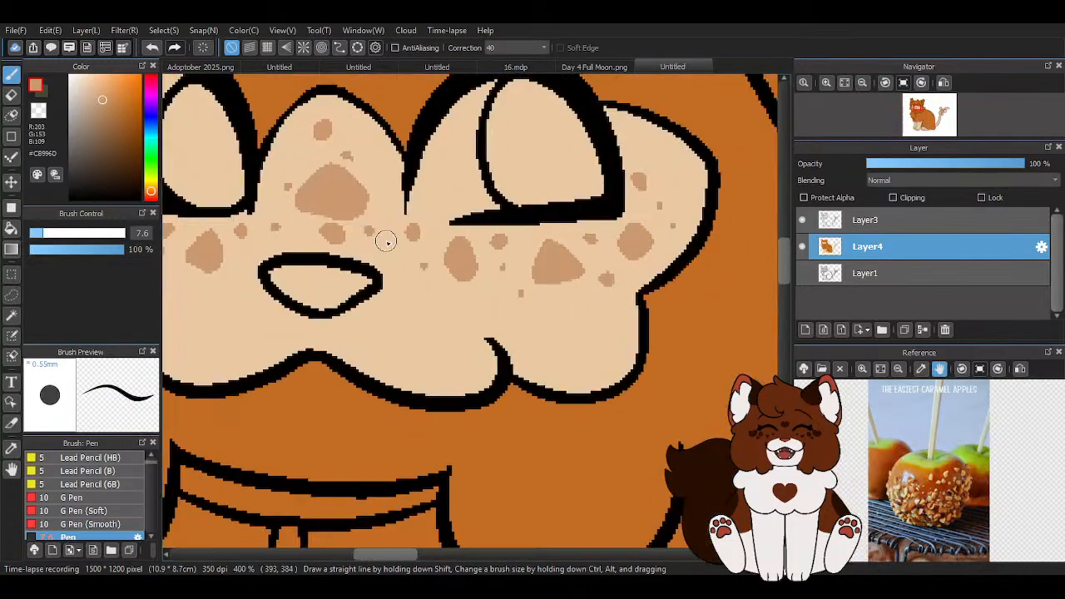
Sample the cream face colour and paint over all the tan freckles on the face at brush size 26
{"action": "scroll", "coordinate": [406, 254], "scroll_direction": "down", "scroll_amount": 4}
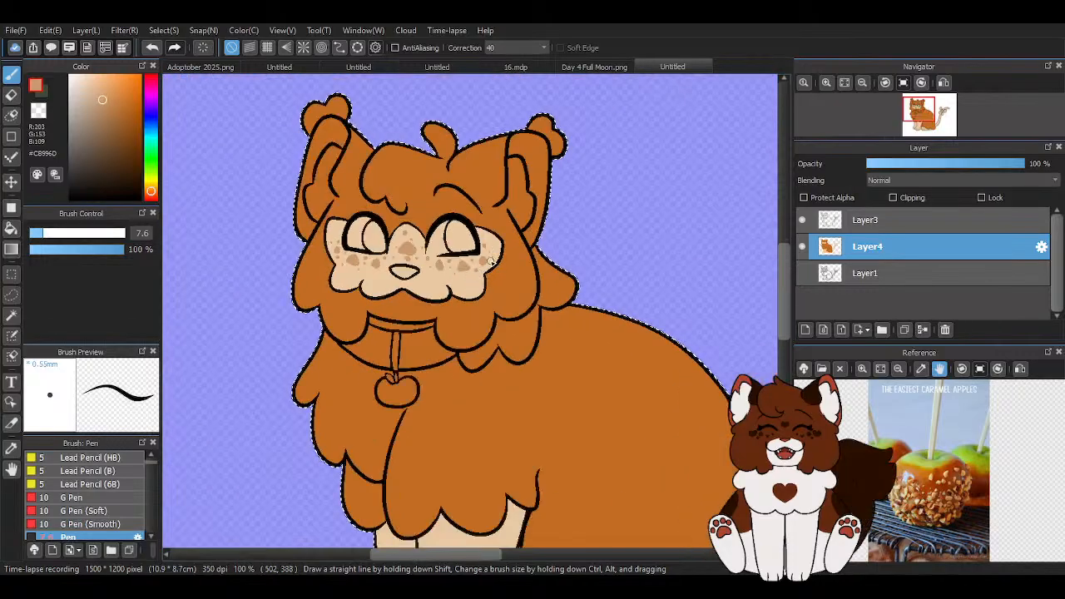
{"action": "scroll", "coordinate": [491, 258], "scroll_direction": "down", "scroll_amount": 1}
{"action": "scroll", "coordinate": [490, 254], "scroll_direction": "down", "scroll_amount": 1}
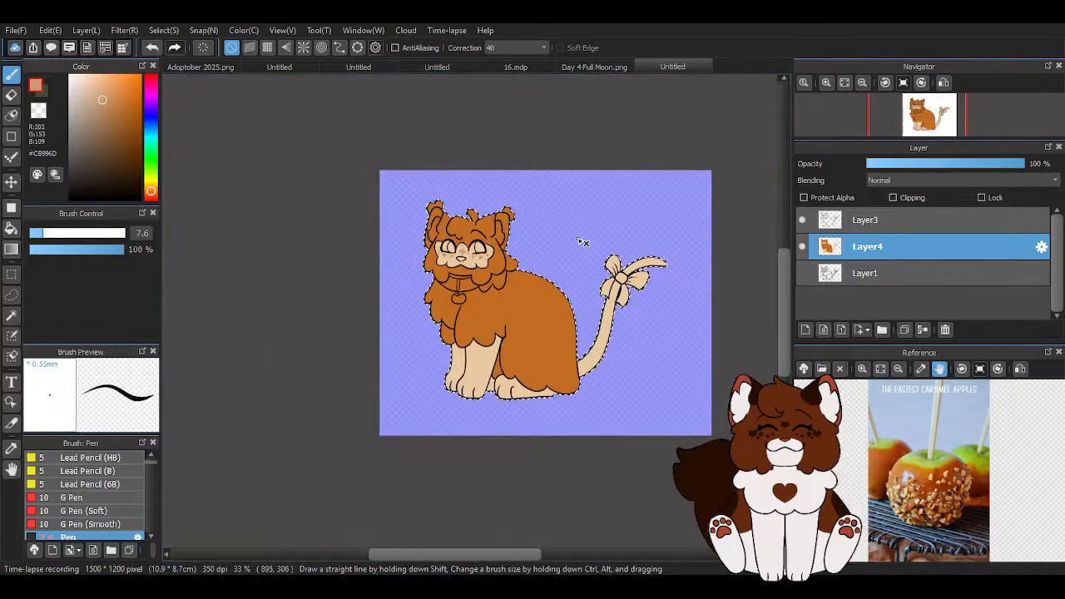
{"action": "scroll", "coordinate": [450, 267], "scroll_direction": "up", "scroll_amount": 5}
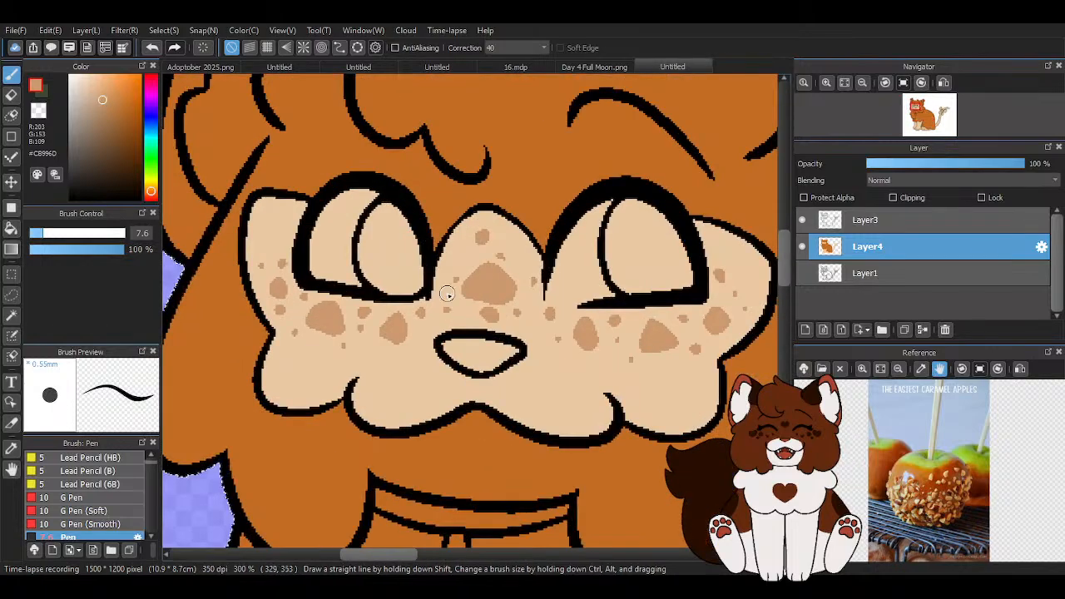
{"action": "scroll", "coordinate": [554, 374], "scroll_direction": "down", "scroll_amount": 5}
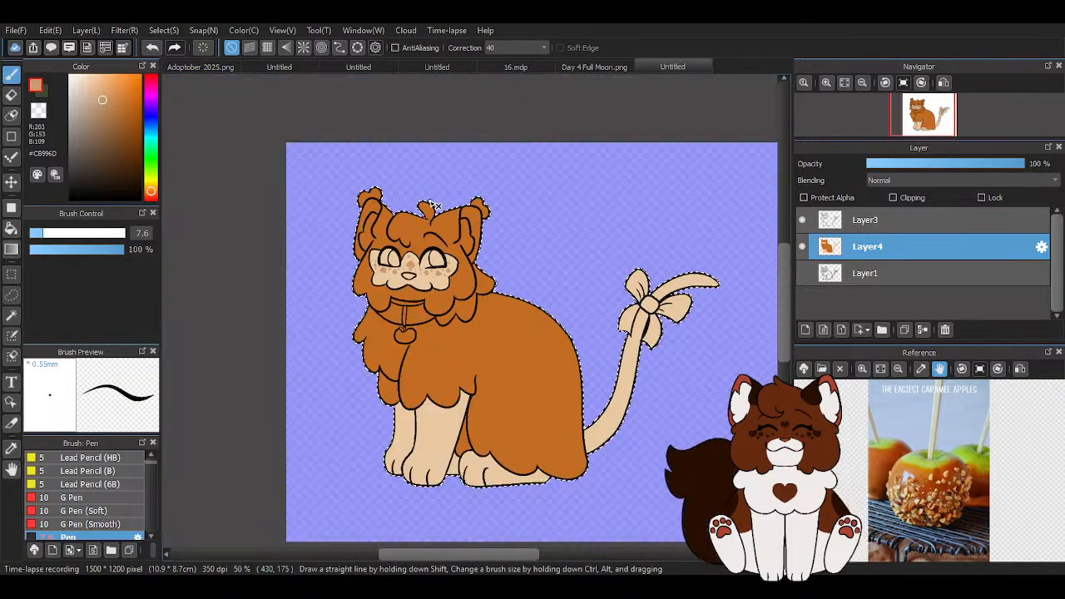
{"action": "scroll", "coordinate": [433, 204], "scroll_direction": "up", "scroll_amount": 5}
{"action": "left_click", "coordinate": [471, 333], "text": "alt"}
{"action": "left_click_drag", "start_coordinate": [74, 233], "coordinate": [79, 233]}
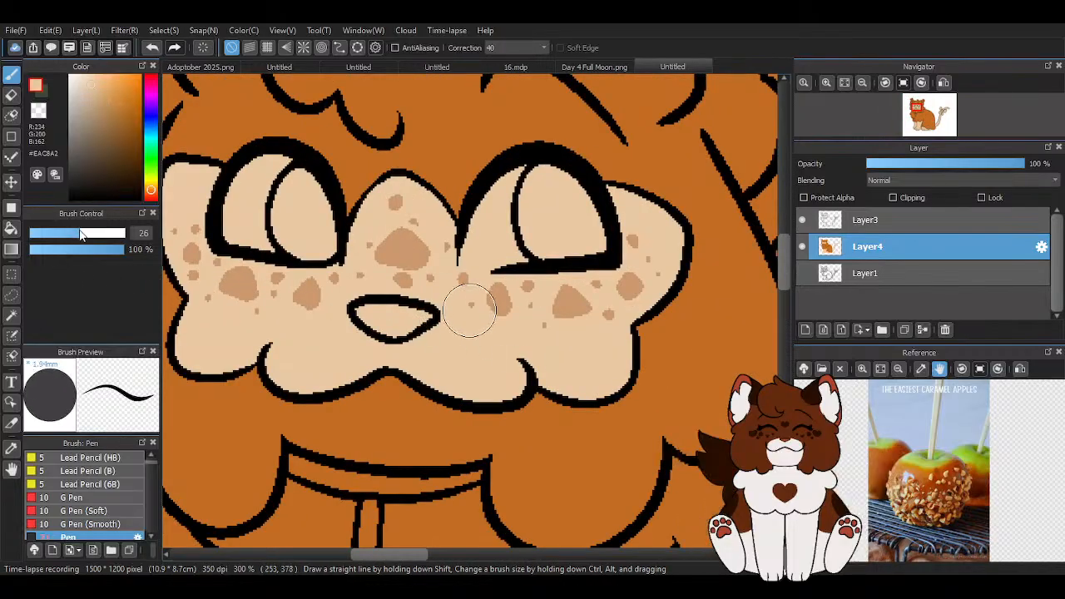
{"action": "mouse_move", "coordinate": [456, 261]}
{"action": "left_mouse_down"}
{"action": "mouse_move", "coordinate": [519, 315]}
{"action": "mouse_move", "coordinate": [596, 309]}
{"action": "mouse_move", "coordinate": [629, 274]}
{"action": "mouse_move", "coordinate": [600, 249]}
{"action": "mouse_move", "coordinate": [508, 272]}
{"action": "mouse_move", "coordinate": [416, 272]}
{"action": "mouse_move", "coordinate": [400, 215]}
{"action": "mouse_move", "coordinate": [403, 277]}
{"action": "mouse_move", "coordinate": [328, 304]}
{"action": "mouse_move", "coordinate": [231, 280]}
{"action": "mouse_move", "coordinate": [233, 298]}
{"action": "mouse_move", "coordinate": [208, 236]}
{"action": "left_mouse_up"}
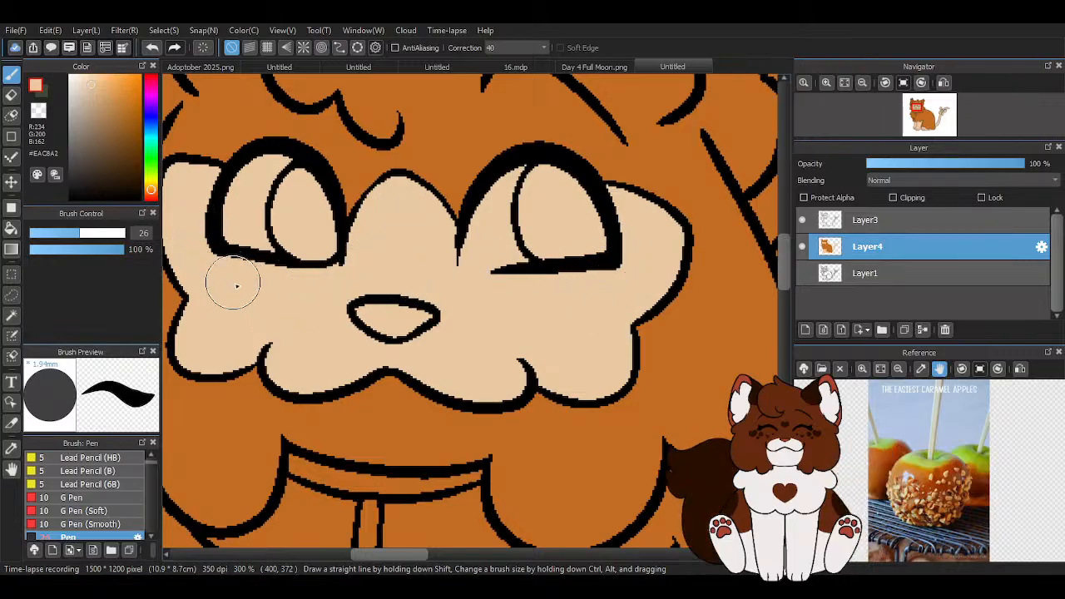
Set the brush size to 9.9 and the brush colour to the redder tan #CE946D
{"action": "key", "text": "ctrl+alt+0"}
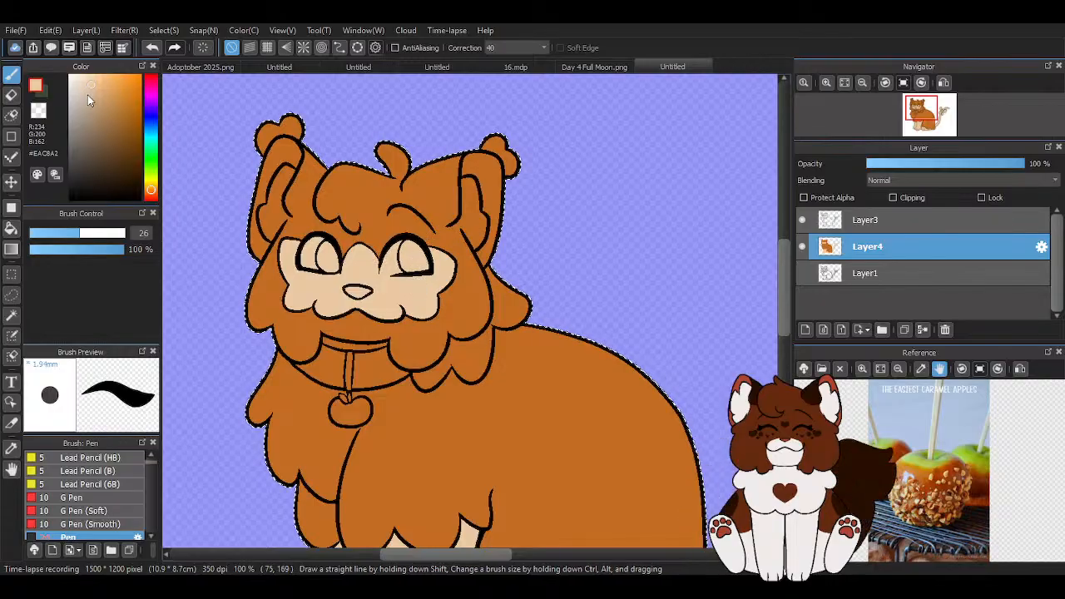
{"action": "left_click", "coordinate": [49, 234]}
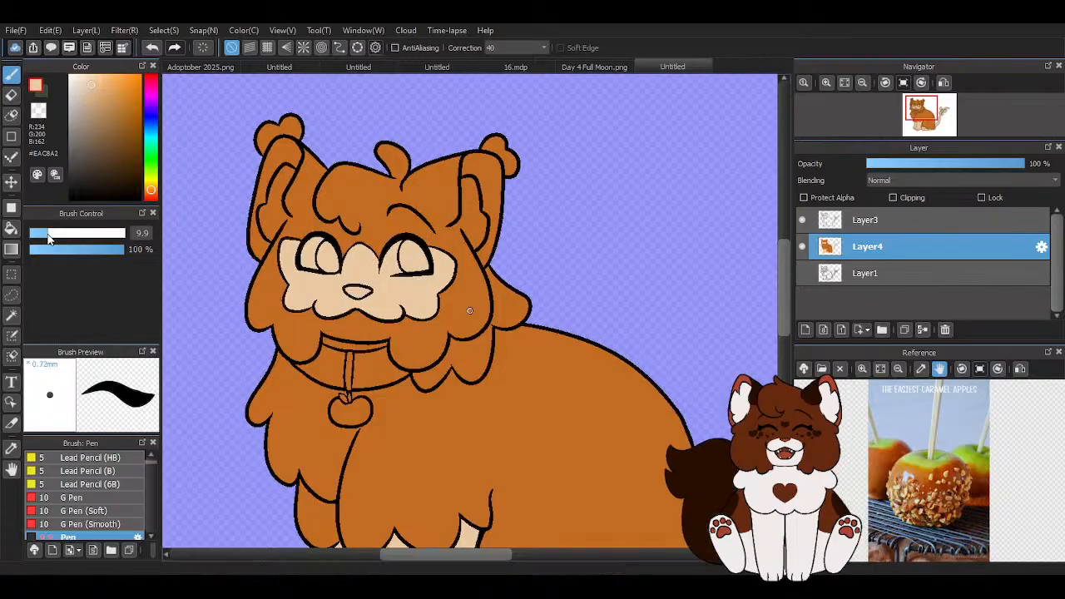
{"action": "left_click", "coordinate": [153, 195]}
{"action": "left_click_drag", "start_coordinate": [107, 98], "coordinate": [103, 98]}
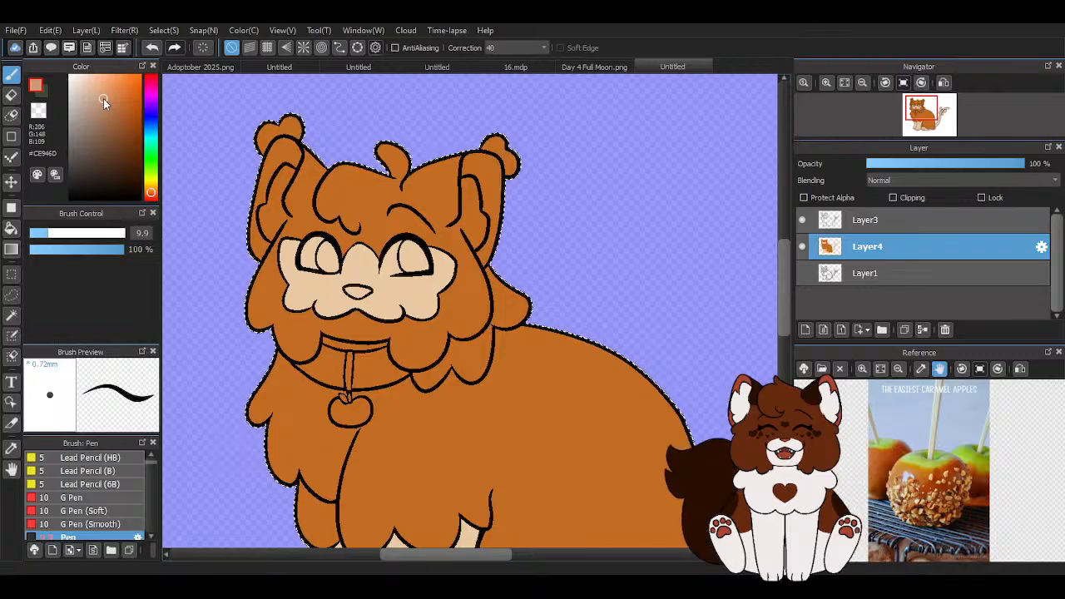
Try a rounded-triangle tan freckle on the nose bridge, and undo it
{"action": "scroll", "coordinate": [338, 273], "scroll_direction": "up", "scroll_amount": 3}
{"action": "mouse_move", "coordinate": [404, 214]}
{"action": "left_mouse_down"}
{"action": "mouse_move", "coordinate": [380, 268]}
{"action": "mouse_move", "coordinate": [433, 281]}
{"action": "mouse_move", "coordinate": [366, 224]}
{"action": "left_mouse_up"}
{"action": "key", "text": "ctrl+z"}
{"action": "mouse_move", "coordinate": [416, 197]}
{"action": "left_mouse_down"}
{"action": "mouse_move", "coordinate": [439, 215]}
{"action": "mouse_move", "coordinate": [431, 262]}
{"action": "mouse_move", "coordinate": [372, 260]}
{"action": "mouse_move", "coordinate": [422, 207]}
{"action": "mouse_move", "coordinate": [378, 257]}
{"action": "mouse_move", "coordinate": [449, 258]}
{"action": "mouse_move", "coordinate": [416, 223]}
{"action": "left_mouse_up"}
{"action": "scroll", "coordinate": [278, 219], "scroll_direction": "down", "scroll_amount": 5}
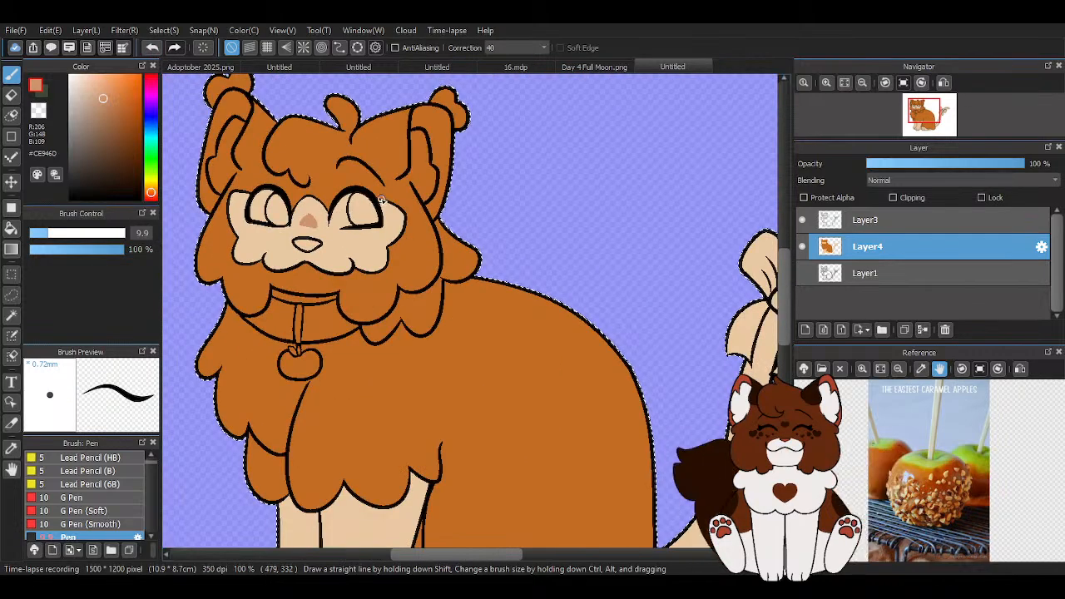
{"action": "left_click", "coordinate": [152, 47]}
{"action": "left_click", "coordinate": [151, 48]}
Paint a large rounded-triangle freckle under the eye on the viewer's right, with four small spots around it
{"action": "scroll", "coordinate": [341, 231], "scroll_direction": "up", "scroll_amount": 4}
{"action": "mouse_move", "coordinate": [449, 236]}
{"action": "left_mouse_down"}
{"action": "mouse_move", "coordinate": [477, 253]}
{"action": "mouse_move", "coordinate": [482, 280]}
{"action": "mouse_move", "coordinate": [445, 283]}
{"action": "mouse_move", "coordinate": [452, 238]}
{"action": "mouse_move", "coordinate": [435, 284]}
{"action": "mouse_move", "coordinate": [473, 264]}
{"action": "left_mouse_up"}
{"action": "left_click", "coordinate": [500, 236]}
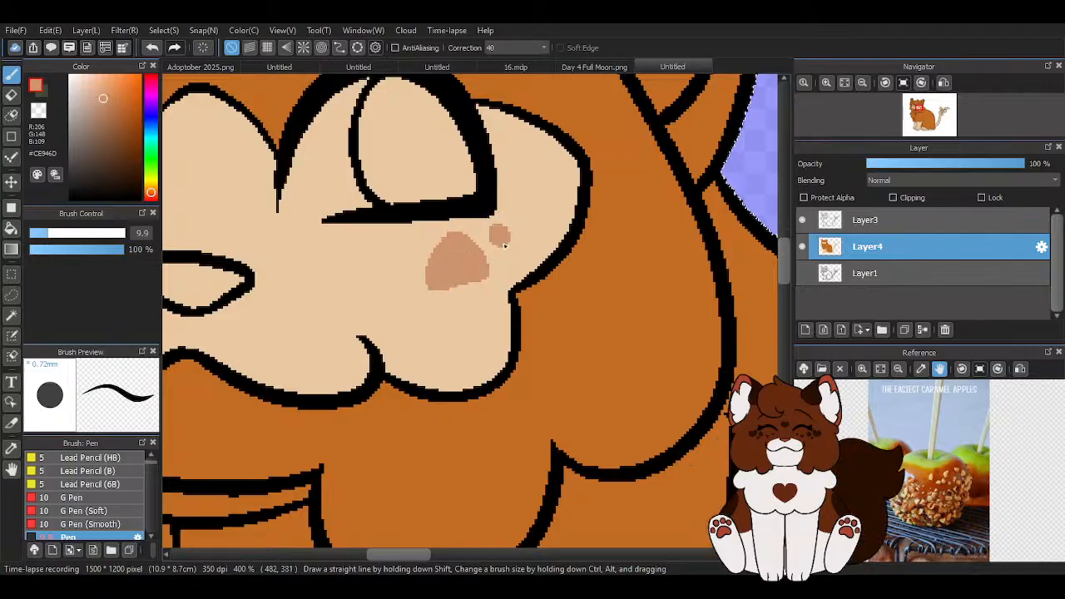
{"action": "left_click", "coordinate": [522, 199]}
{"action": "left_click", "coordinate": [414, 244]}
{"action": "left_click", "coordinate": [404, 272]}
{"action": "scroll", "coordinate": [507, 266], "scroll_direction": "down", "scroll_amount": 3}
{"action": "scroll", "coordinate": [431, 252], "scroll_direction": "up", "scroll_amount": 1}
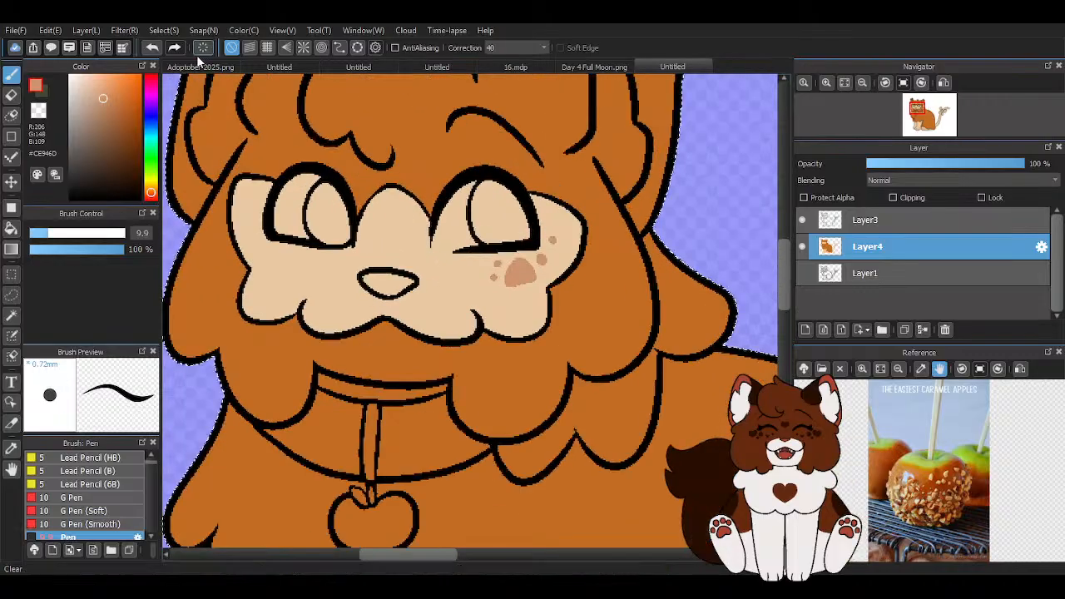
Replace the innermost small cheek spot with a second large freckle closer to the nose
{"action": "left_click", "coordinate": [146, 49]}
{"action": "scroll", "coordinate": [474, 279], "scroll_direction": "up", "scroll_amount": 3}
{"action": "mouse_move", "coordinate": [530, 286]}
{"action": "left_mouse_down"}
{"action": "mouse_move", "coordinate": [472, 225]}
{"action": "mouse_move", "coordinate": [465, 274]}
{"action": "mouse_move", "coordinate": [505, 264]}
{"action": "mouse_move", "coordinate": [475, 272]}
{"action": "mouse_move", "coordinate": [496, 239]}
{"action": "left_mouse_up"}
{"action": "scroll", "coordinate": [495, 239], "scroll_direction": "down", "scroll_amount": 4}
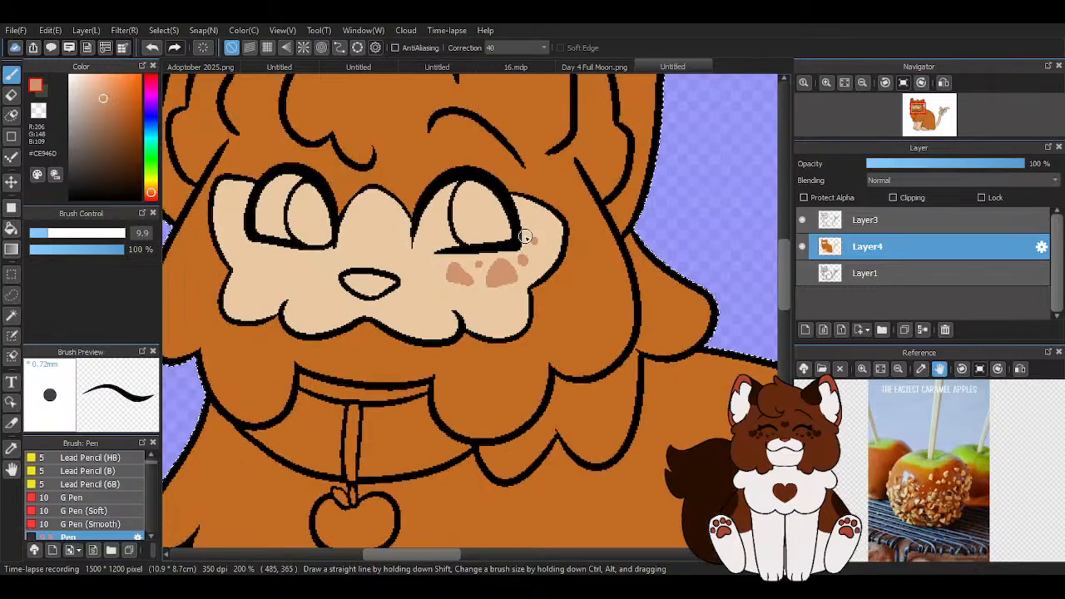
Undo all the freckle strokes on the cheek on the viewer's right
{"action": "left_click", "coordinate": [147, 48]}
{"action": "left_click", "coordinate": [147, 48]}
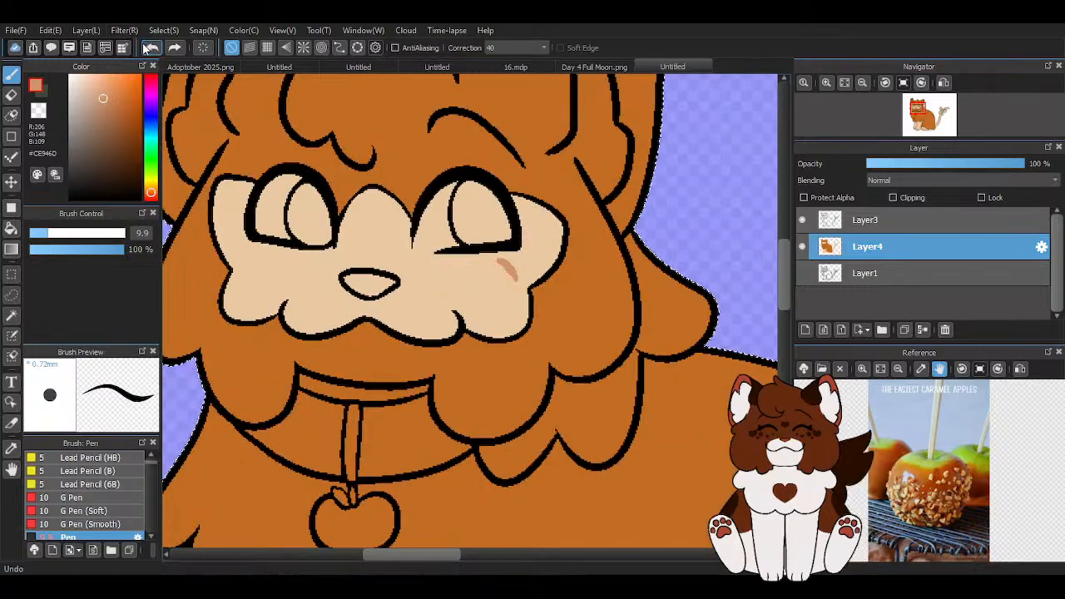
{"action": "left_click", "coordinate": [147, 48]}
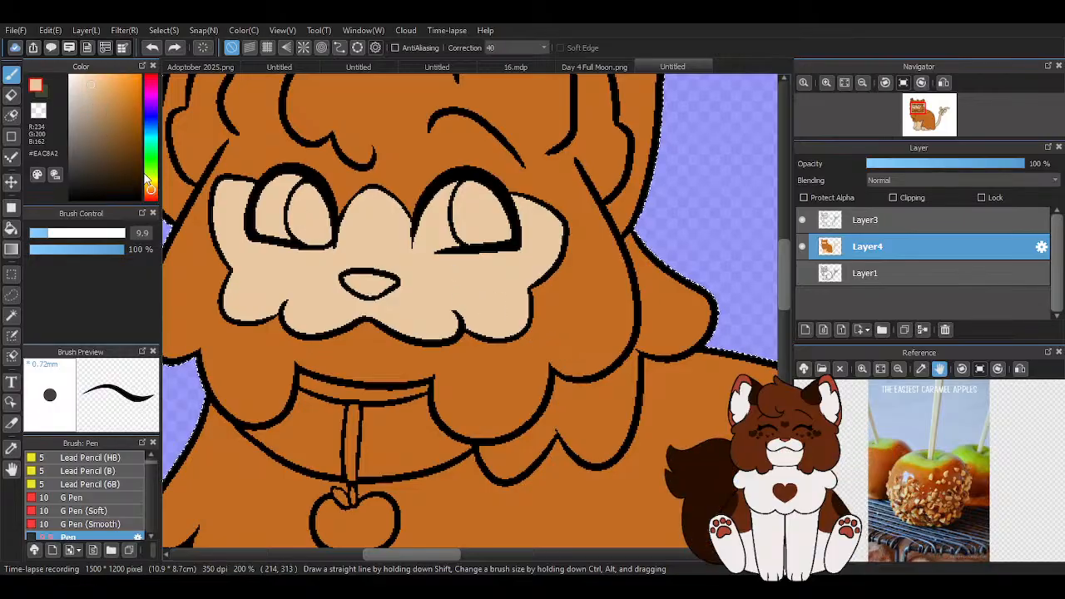
Change the brush colour to the muted tan #CF9C74
{"action": "left_click", "coordinate": [151, 194]}
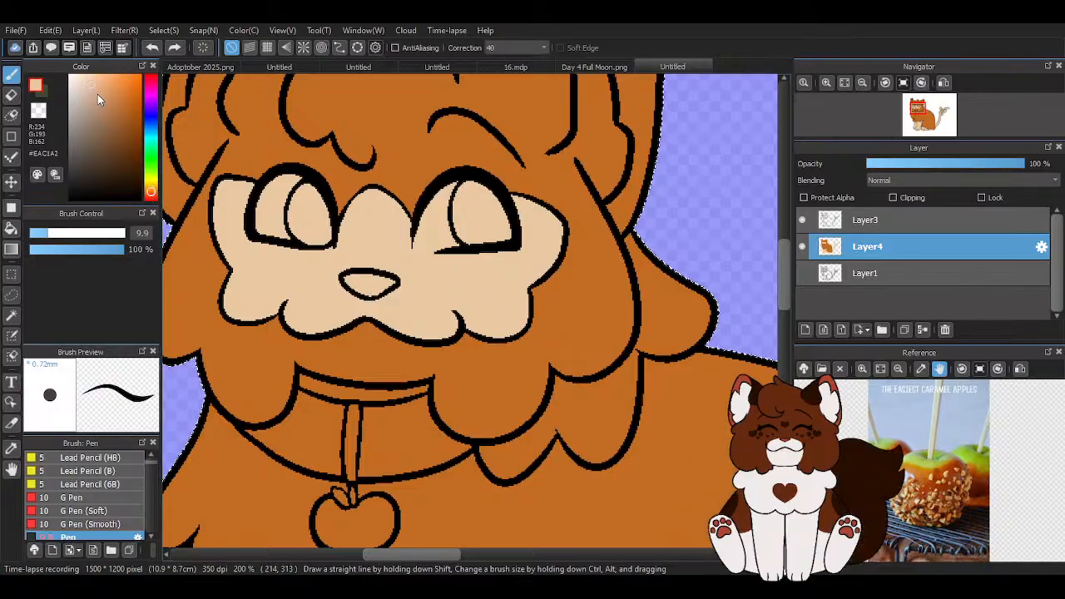
{"action": "left_click_drag", "start_coordinate": [92, 92], "coordinate": [100, 98]}
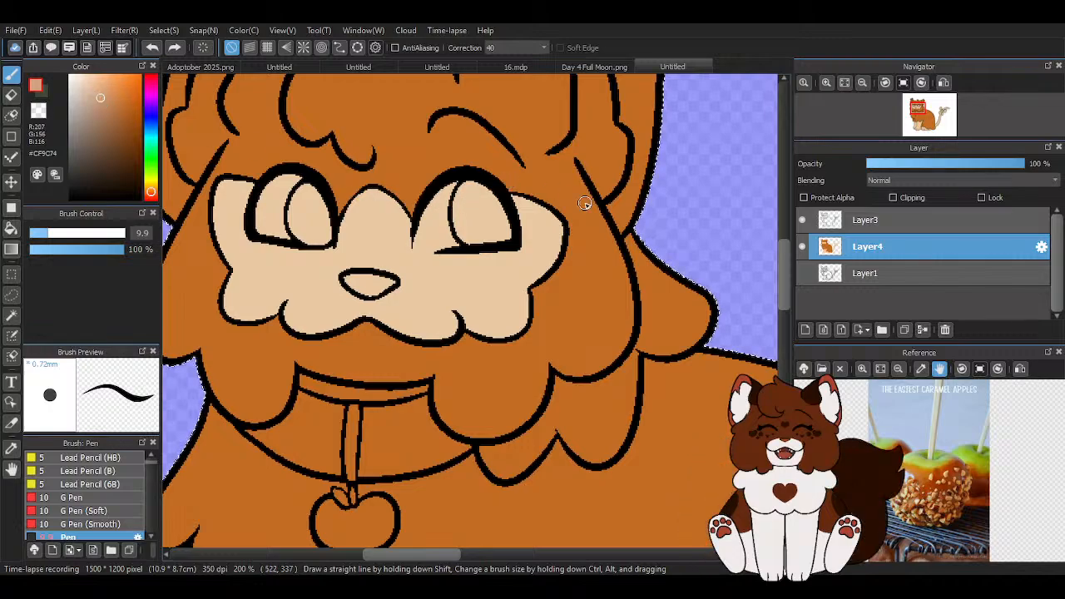
{"action": "scroll", "coordinate": [428, 218], "scroll_direction": "down", "scroll_amount": 5}
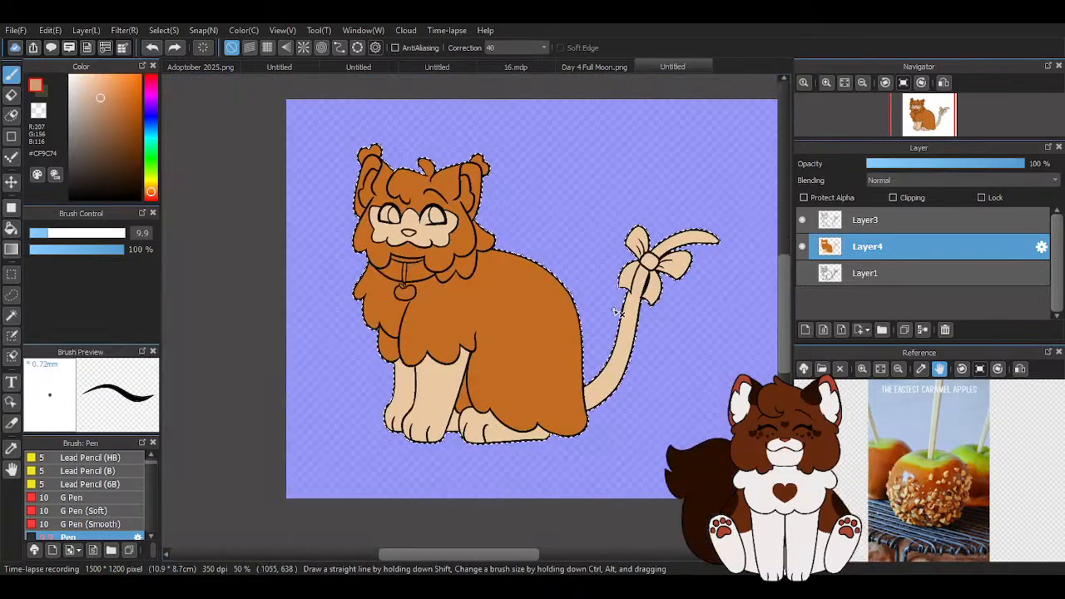
{"action": "scroll", "coordinate": [417, 199], "scroll_direction": "up", "scroll_amount": 1}
{"action": "scroll", "coordinate": [418, 200], "scroll_direction": "down", "scroll_amount": 2}
{"action": "scroll", "coordinate": [428, 250], "scroll_direction": "up", "scroll_amount": 6}
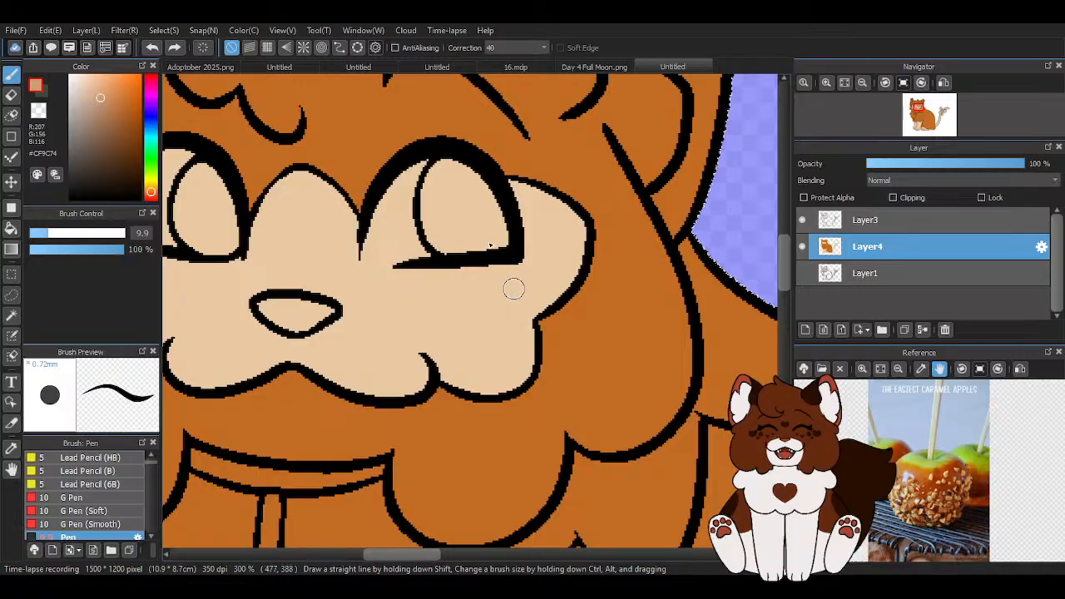
Try an angular tan patch with a smaller spot beside it on the rear edge of the front leg, and undo both
{"action": "scroll", "coordinate": [513, 288], "scroll_direction": "down", "scroll_amount": 6}
{"action": "scroll", "coordinate": [399, 155], "scroll_direction": "up", "scroll_amount": 5}
{"action": "scroll", "coordinate": [408, 156], "scroll_direction": "down", "scroll_amount": 3}
{"action": "scroll", "coordinate": [417, 158], "scroll_direction": "up", "scroll_amount": 4}
{"action": "mouse_move", "coordinate": [417, 158]}
{"action": "left_mouse_down"}
{"action": "mouse_move", "coordinate": [383, 234]}
{"action": "mouse_move", "coordinate": [386, 254]}
{"action": "mouse_move", "coordinate": [398, 253]}
{"action": "mouse_move", "coordinate": [392, 205]}
{"action": "mouse_move", "coordinate": [382, 248]}
{"action": "mouse_move", "coordinate": [395, 246]}
{"action": "mouse_move", "coordinate": [413, 170]}
{"action": "mouse_move", "coordinate": [426, 181]}
{"action": "mouse_move", "coordinate": [351, 242]}
{"action": "left_mouse_up"}
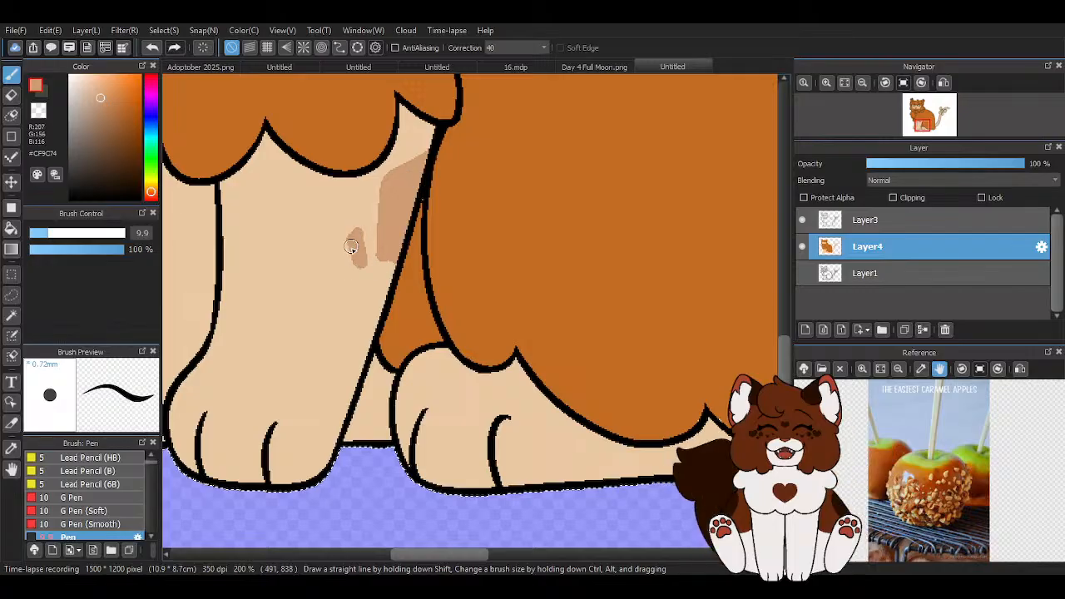
{"action": "scroll", "coordinate": [402, 258], "scroll_direction": "down", "scroll_amount": 2}
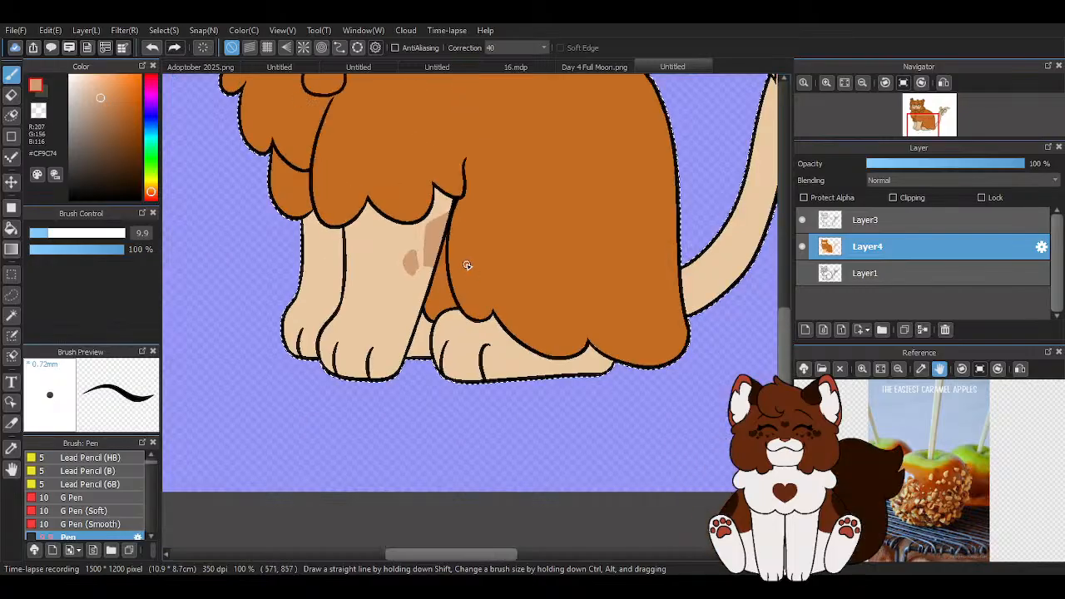
{"action": "left_click", "coordinate": [152, 48]}
{"action": "left_click", "coordinate": [152, 47]}
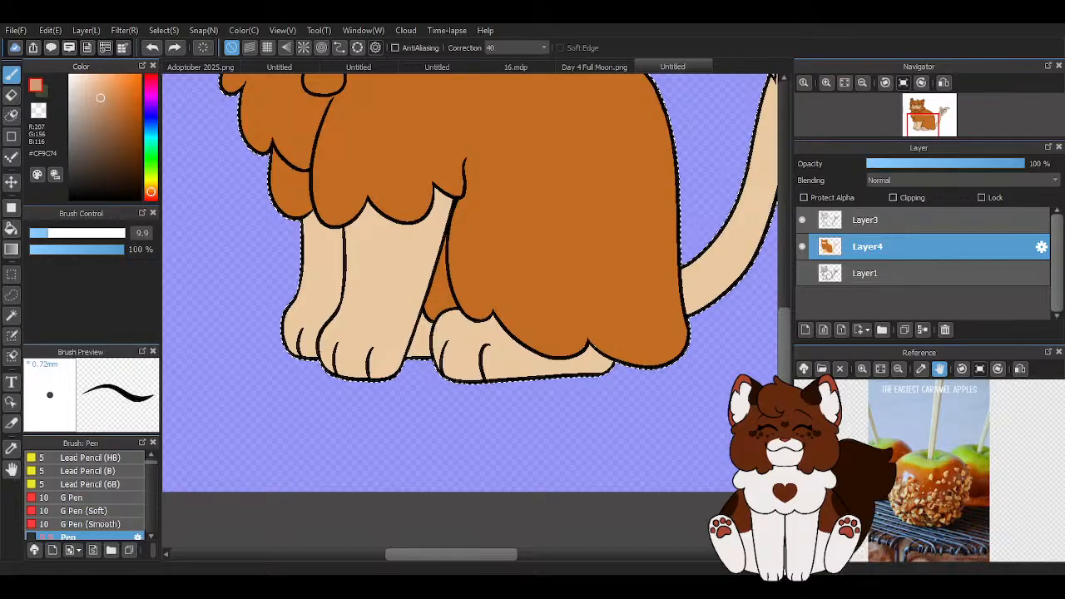
Try a curved tan patch lower on the front leg's rear edge with an oval spot above it, and undo both
{"action": "scroll", "coordinate": [368, 284], "scroll_direction": "up", "scroll_amount": 4}
{"action": "mouse_move", "coordinate": [567, 226]}
{"action": "left_mouse_down"}
{"action": "mouse_move", "coordinate": [496, 339]}
{"action": "mouse_move", "coordinate": [505, 397]}
{"action": "mouse_move", "coordinate": [536, 294]}
{"action": "mouse_move", "coordinate": [496, 351]}
{"action": "left_mouse_up"}
{"action": "mouse_move", "coordinate": [508, 218]}
{"action": "left_mouse_down"}
{"action": "mouse_move", "coordinate": [535, 195]}
{"action": "mouse_move", "coordinate": [509, 219]}
{"action": "left_mouse_up"}
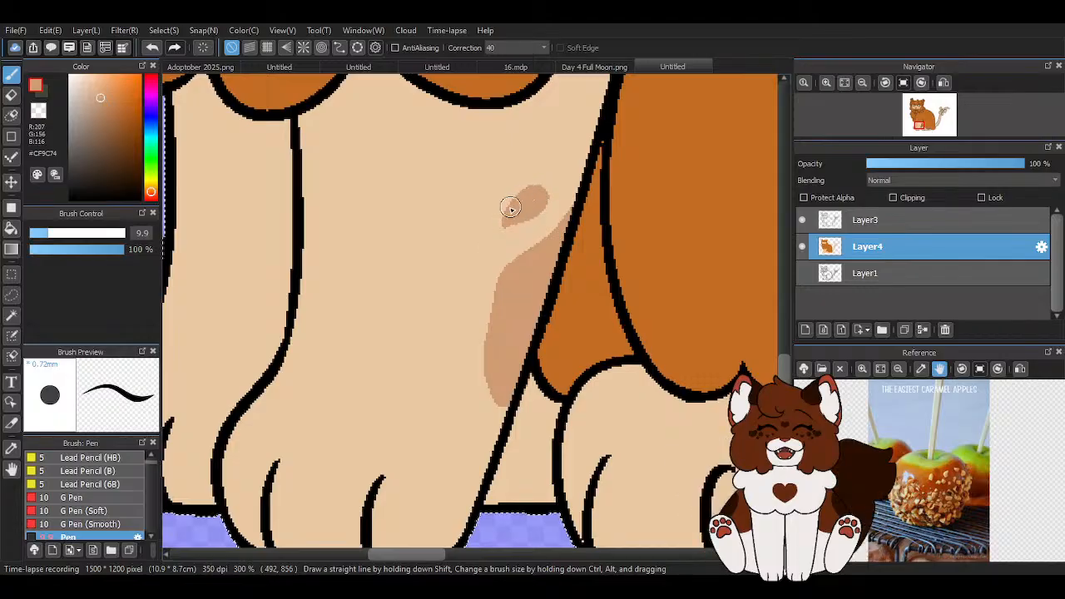
{"action": "scroll", "coordinate": [543, 194], "scroll_direction": "down", "scroll_amount": 6}
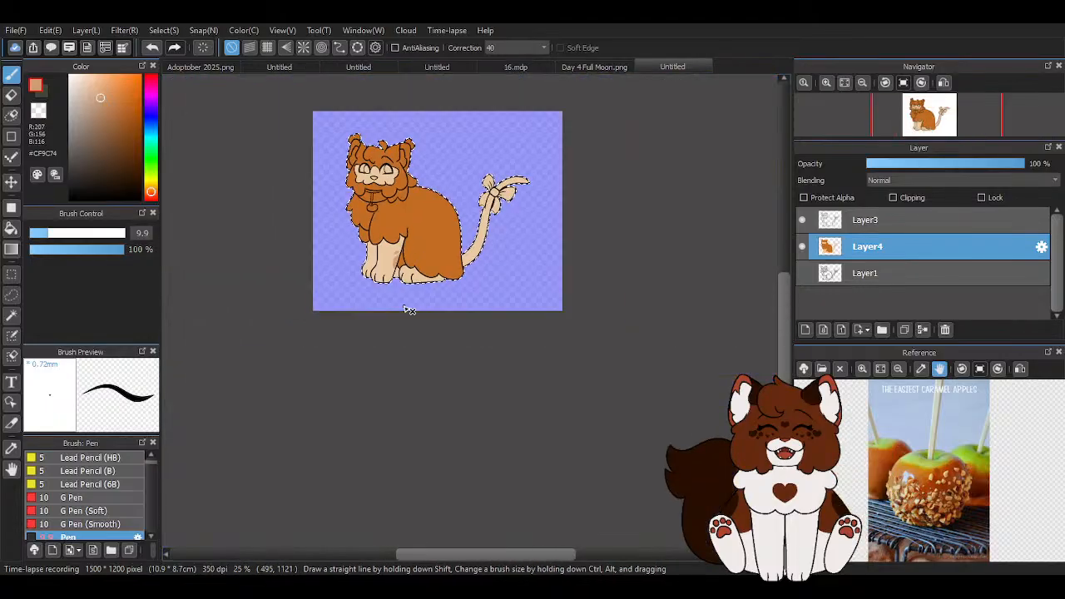
{"action": "scroll", "coordinate": [387, 209], "scroll_direction": "up", "scroll_amount": 3}
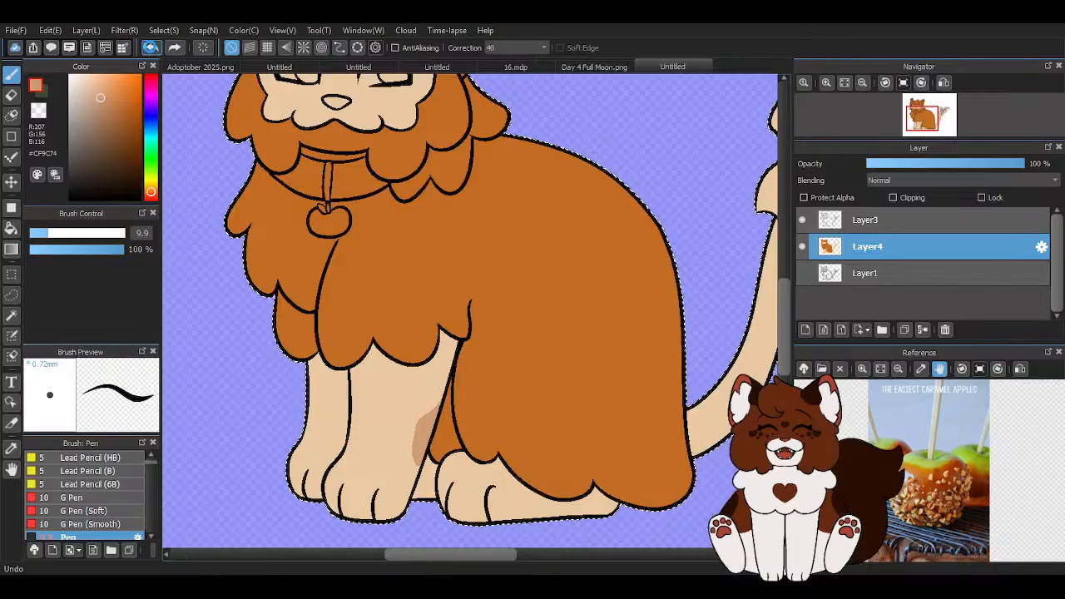
{"action": "scroll", "coordinate": [374, 279], "scroll_direction": "down", "scroll_amount": 2}
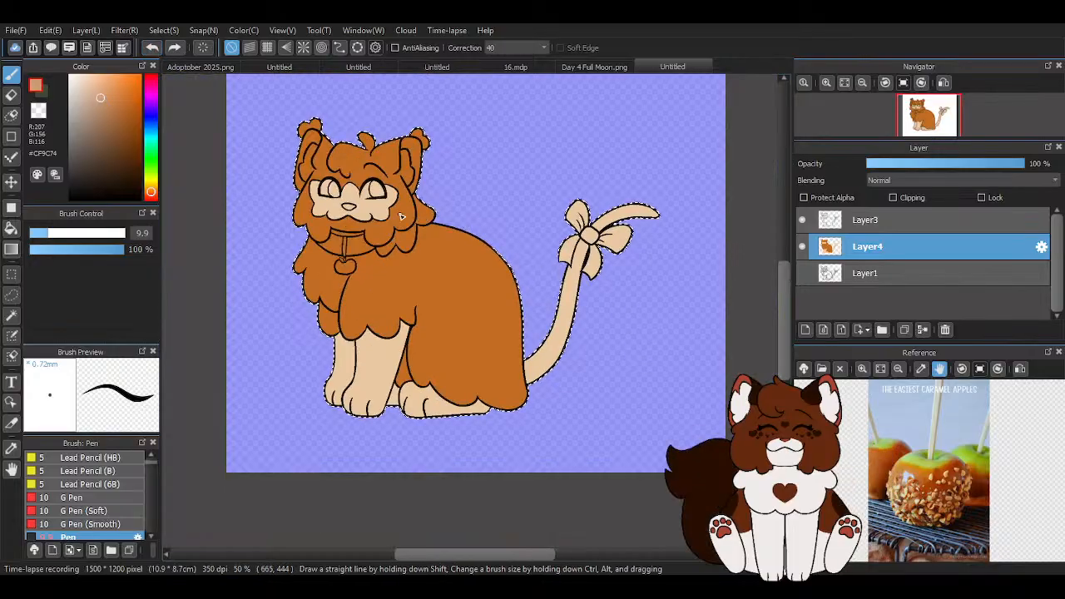
Paint a large rounded-triangle tan freckle below the outer corner of the eye on the viewer's right
{"action": "scroll", "coordinate": [571, 292], "scroll_direction": "up", "scroll_amount": 5}
{"action": "scroll", "coordinate": [546, 321], "scroll_direction": "up", "scroll_amount": 2}
{"action": "scroll", "coordinate": [494, 305], "scroll_direction": "down", "scroll_amount": 3}
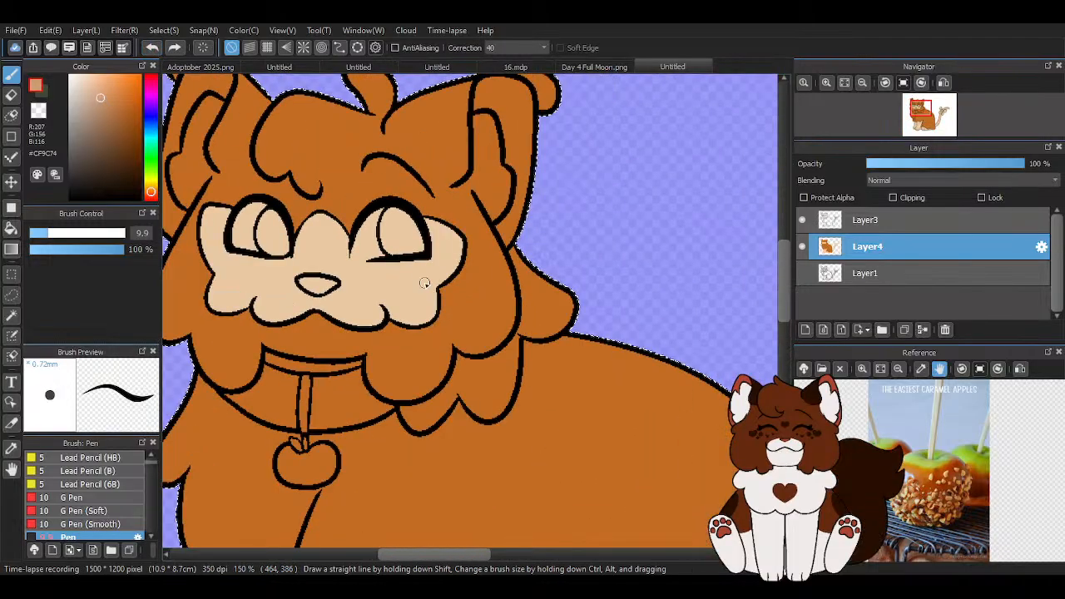
{"action": "scroll", "coordinate": [416, 273], "scroll_direction": "up", "scroll_amount": 3}
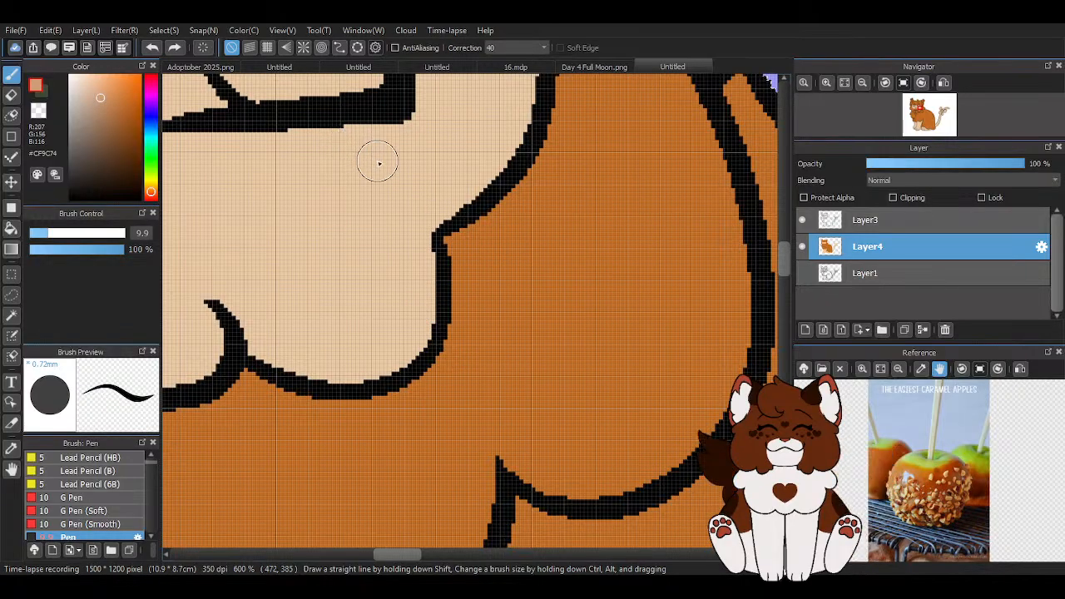
{"action": "mouse_move", "coordinate": [421, 138]}
{"action": "left_mouse_down"}
{"action": "mouse_move", "coordinate": [461, 187]}
{"action": "mouse_move", "coordinate": [375, 221]}
{"action": "mouse_move", "coordinate": [421, 140]}
{"action": "left_mouse_up"}
{"action": "left_click_drag", "start_coordinate": [417, 165], "coordinate": [388, 193]}
Reduce the brush size to 5.4 and add a small oval freckle and a tiny dot above the large cheek freckle
{"action": "left_click_drag", "start_coordinate": [92, 233], "coordinate": [81, 233]}
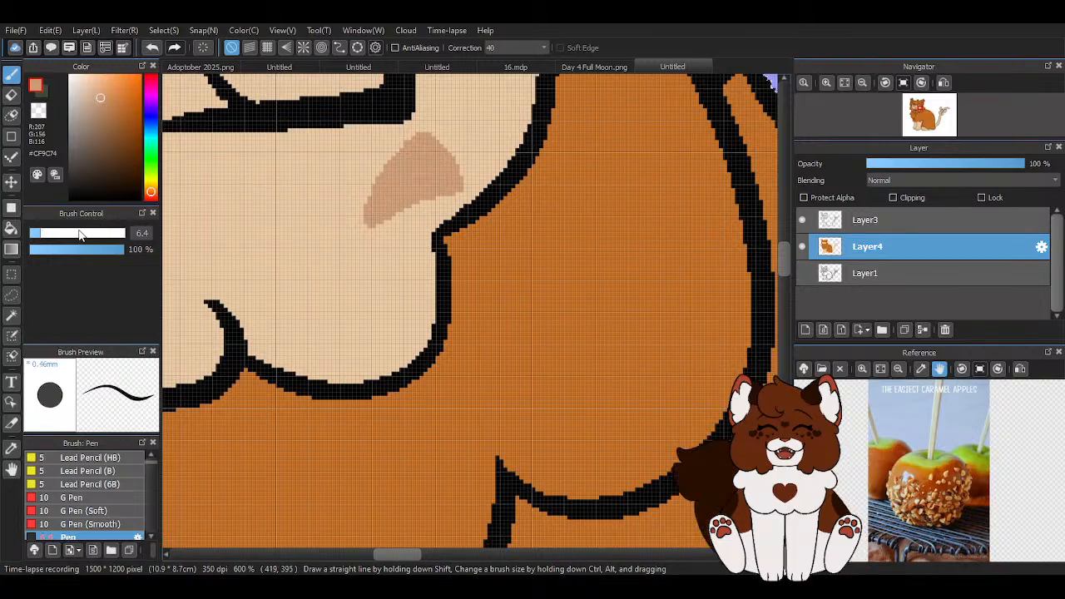
{"action": "scroll", "coordinate": [511, 336], "scroll_direction": "down", "scroll_amount": 3}
{"action": "scroll", "coordinate": [504, 203], "scroll_direction": "up", "scroll_amount": 5}
{"action": "mouse_move", "coordinate": [418, 241]}
{"action": "left_mouse_down"}
{"action": "mouse_move", "coordinate": [447, 257]}
{"action": "mouse_move", "coordinate": [435, 247]}
{"action": "mouse_move", "coordinate": [433, 261]}
{"action": "mouse_move", "coordinate": [454, 262]}
{"action": "left_mouse_up"}
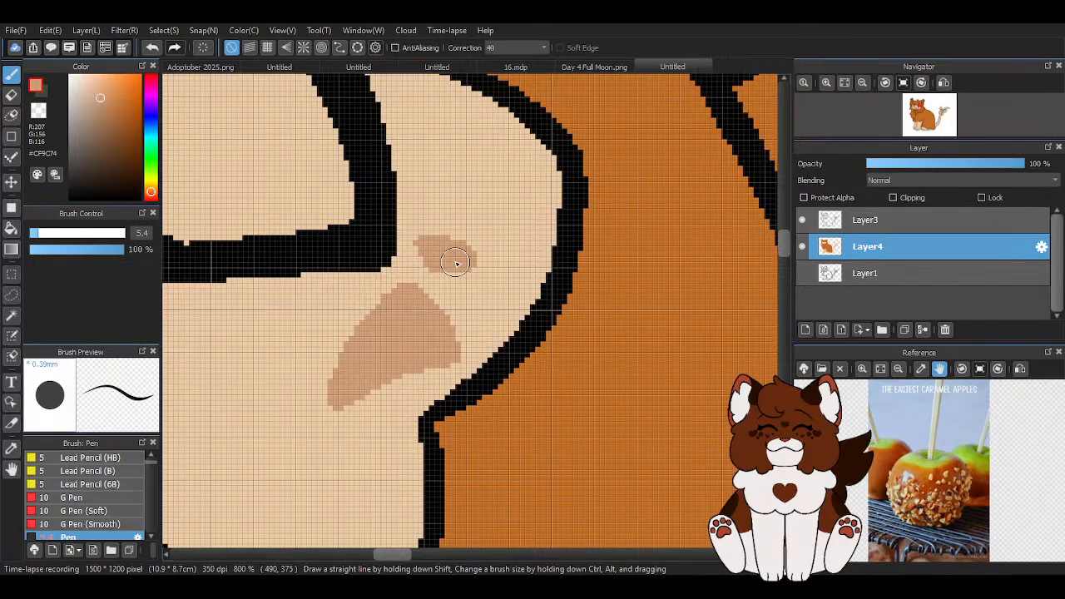
{"action": "left_click", "coordinate": [477, 299]}
{"action": "scroll", "coordinate": [522, 275], "scroll_direction": "down", "scroll_amount": 2}
{"action": "scroll", "coordinate": [527, 268], "scroll_direction": "down", "scroll_amount": 3}
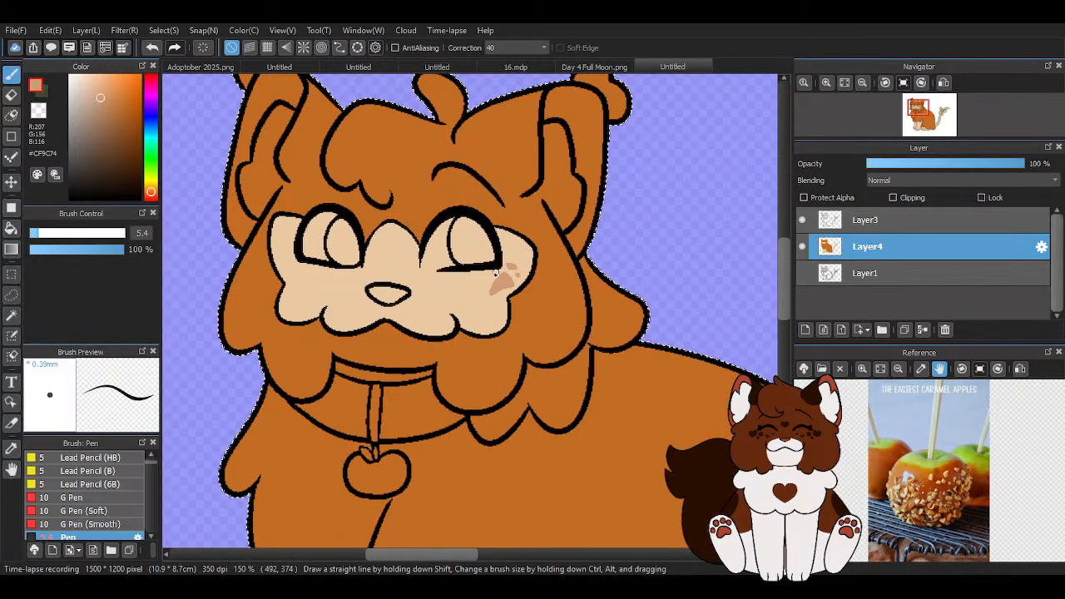
Paint a triangular tan freckle under the eye on the viewer's right, with two small oval freckles on its nose side
{"action": "scroll", "coordinate": [512, 273], "scroll_direction": "up", "scroll_amount": 4}
{"action": "mouse_move", "coordinate": [547, 282]}
{"action": "left_mouse_down"}
{"action": "mouse_move", "coordinate": [516, 325]}
{"action": "mouse_move", "coordinate": [524, 296]}
{"action": "mouse_move", "coordinate": [550, 272]}
{"action": "mouse_move", "coordinate": [501, 268]}
{"action": "mouse_move", "coordinate": [509, 322]}
{"action": "mouse_move", "coordinate": [515, 281]}
{"action": "left_mouse_up"}
{"action": "mouse_move", "coordinate": [540, 337]}
{"action": "left_mouse_down"}
{"action": "mouse_move", "coordinate": [533, 356]}
{"action": "mouse_move", "coordinate": [540, 346]}
{"action": "left_mouse_up"}
{"action": "scroll", "coordinate": [440, 231], "scroll_direction": "down", "scroll_amount": 3}
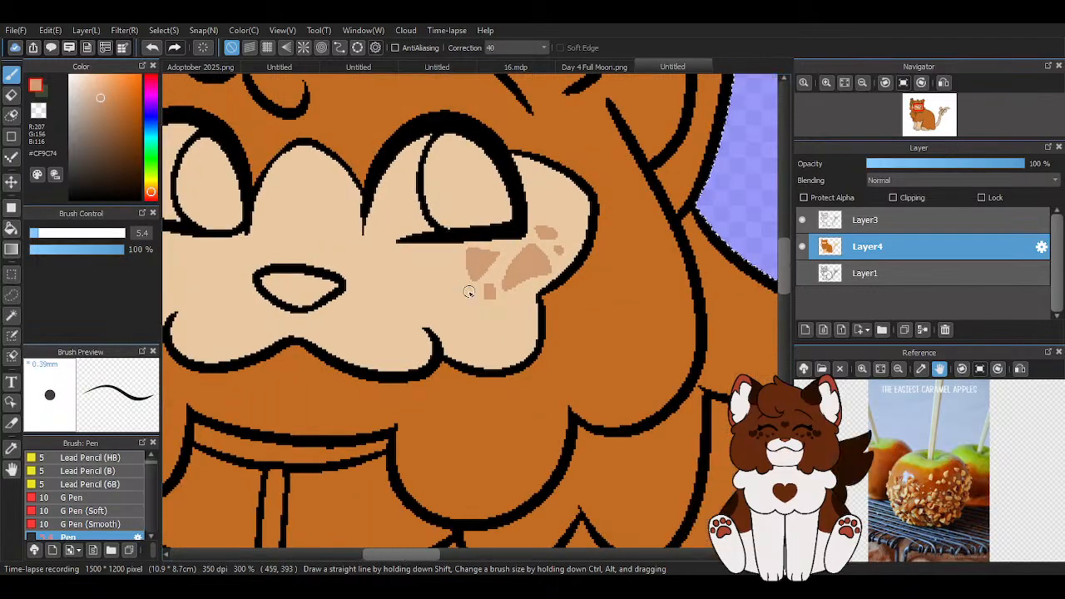
{"action": "scroll", "coordinate": [481, 273], "scroll_direction": "up", "scroll_amount": 3}
{"action": "left_click", "coordinate": [152, 47]}
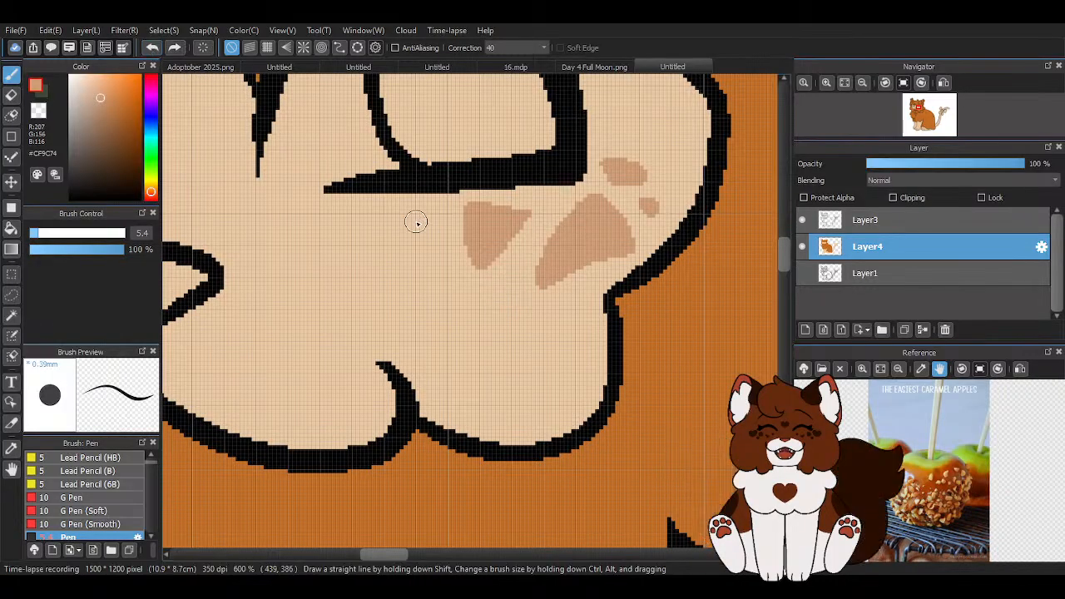
{"action": "mouse_move", "coordinate": [442, 211]}
{"action": "left_mouse_down"}
{"action": "mouse_move", "coordinate": [423, 232]}
{"action": "mouse_move", "coordinate": [435, 254]}
{"action": "mouse_move", "coordinate": [419, 266]}
{"action": "left_mouse_up"}
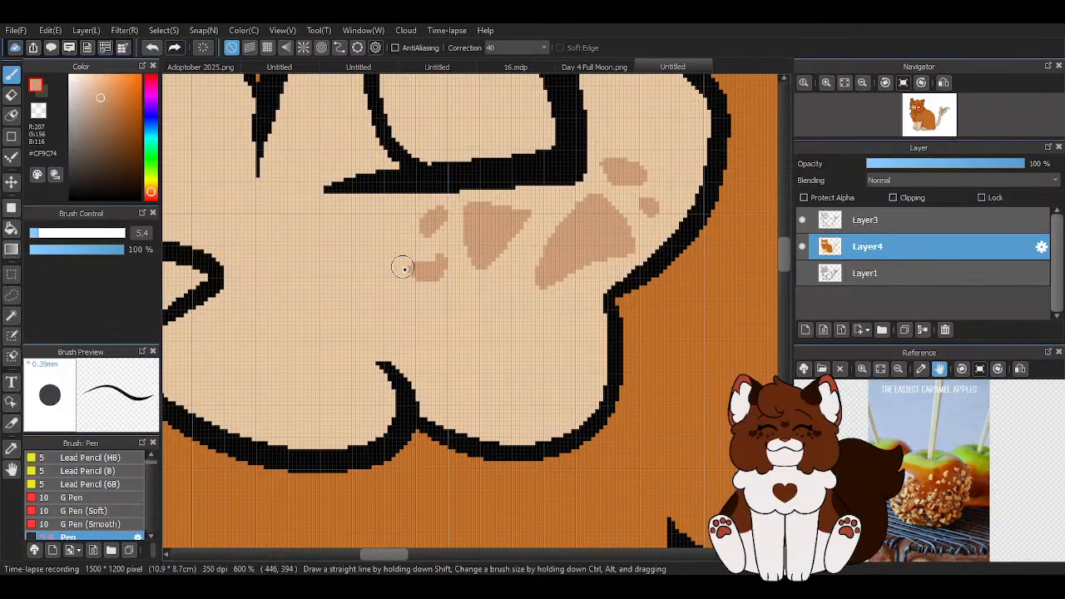
{"action": "scroll", "coordinate": [430, 260], "scroll_direction": "down", "scroll_amount": 3}
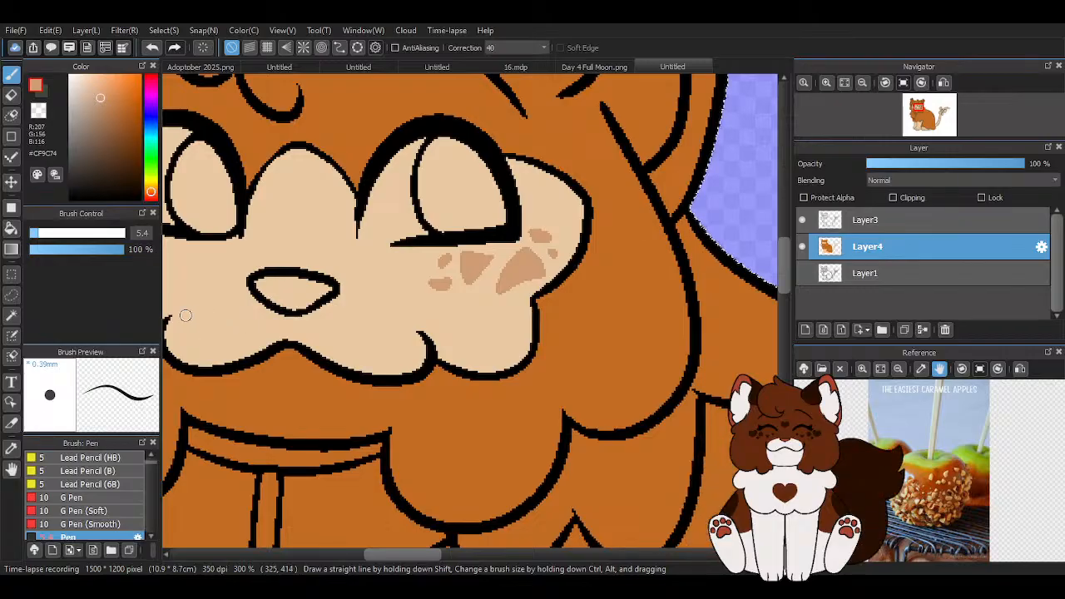
Outline and fill a large rounded tan freckle below the inner corner of the eye on the viewer's right
{"action": "scroll", "coordinate": [403, 239], "scroll_direction": "up", "scroll_amount": 2}
{"action": "mouse_move", "coordinate": [412, 271]}
{"action": "left_mouse_down"}
{"action": "mouse_move", "coordinate": [340, 284]}
{"action": "mouse_move", "coordinate": [392, 297]}
{"action": "left_mouse_up"}
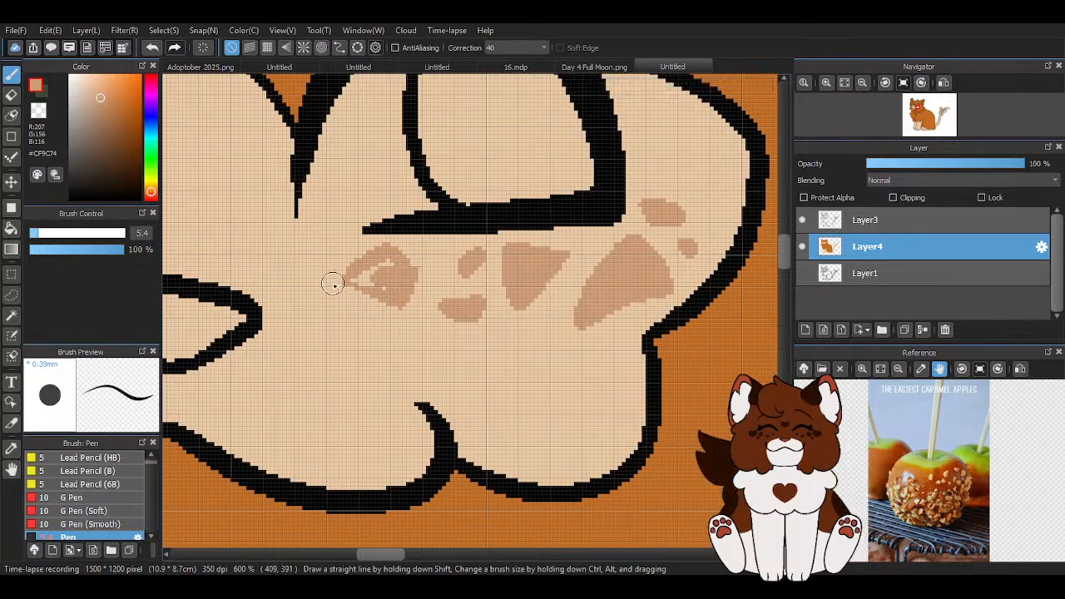
{"action": "scroll", "coordinate": [332, 283], "scroll_direction": "up", "scroll_amount": 2}
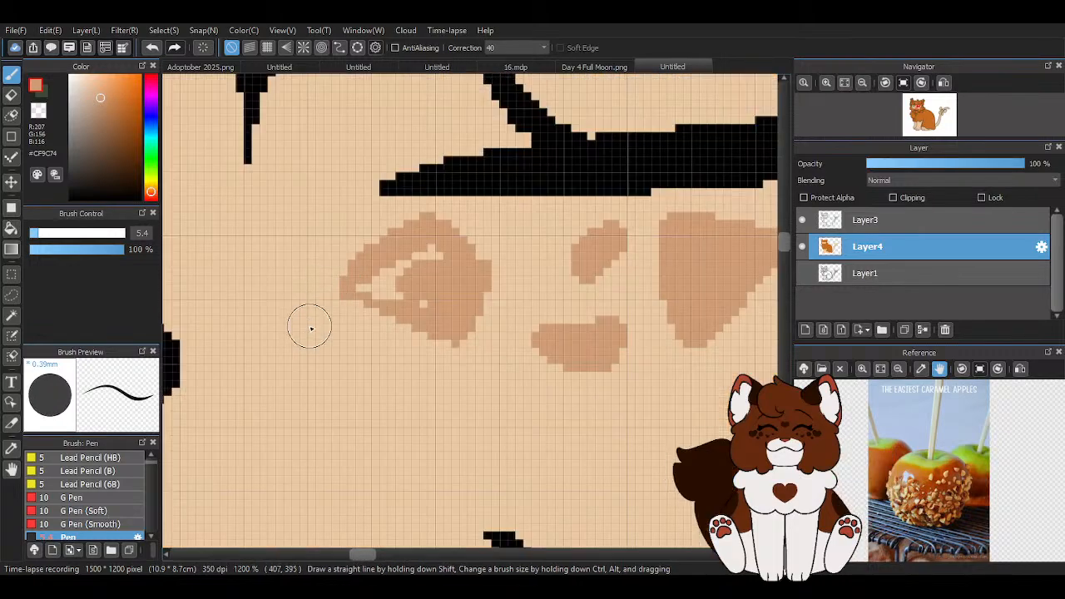
{"action": "mouse_move", "coordinate": [352, 297]}
{"action": "left_mouse_down"}
{"action": "mouse_move", "coordinate": [401, 315]}
{"action": "mouse_move", "coordinate": [440, 331]}
{"action": "left_mouse_up"}
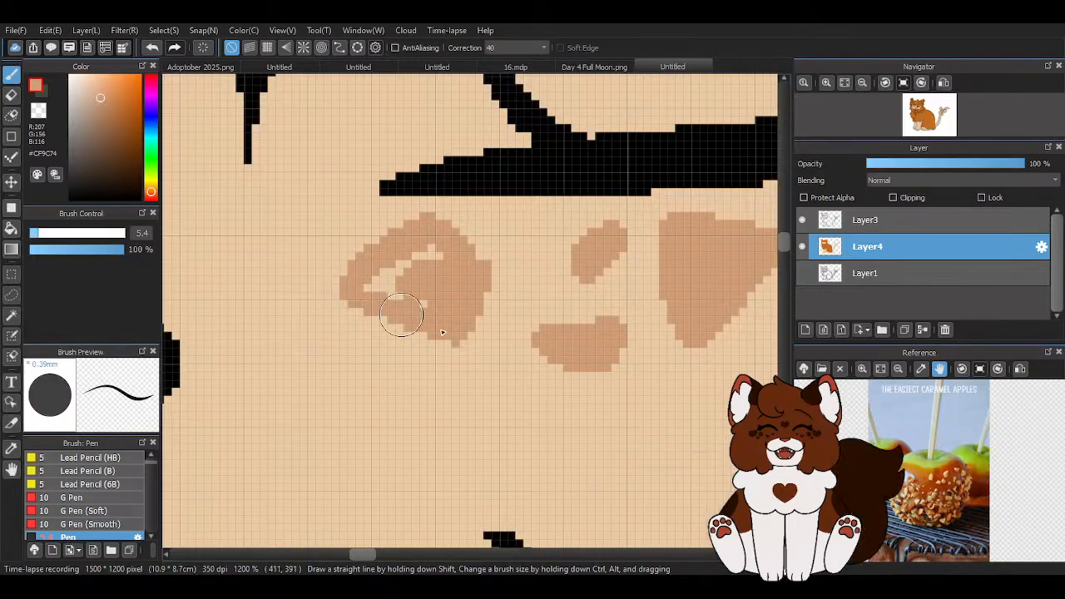
{"action": "mouse_move", "coordinate": [470, 262]}
{"action": "left_mouse_down"}
{"action": "mouse_move", "coordinate": [430, 249]}
{"action": "mouse_move", "coordinate": [383, 287]}
{"action": "left_mouse_up"}
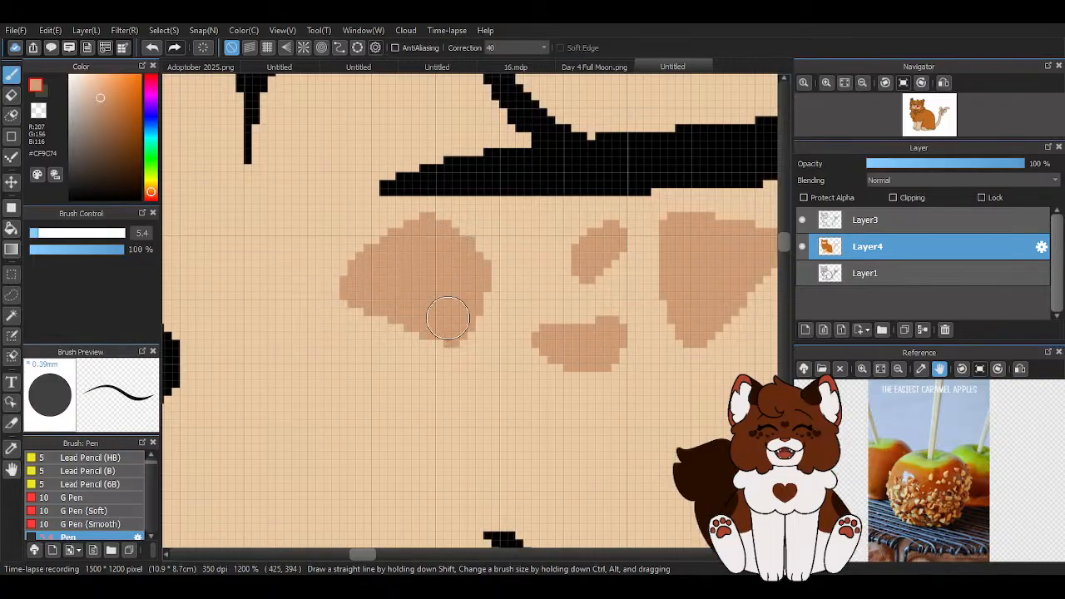
{"action": "scroll", "coordinate": [448, 318], "scroll_direction": "down", "scroll_amount": 5}
{"action": "scroll", "coordinate": [411, 219], "scroll_direction": "down", "scroll_amount": 3}
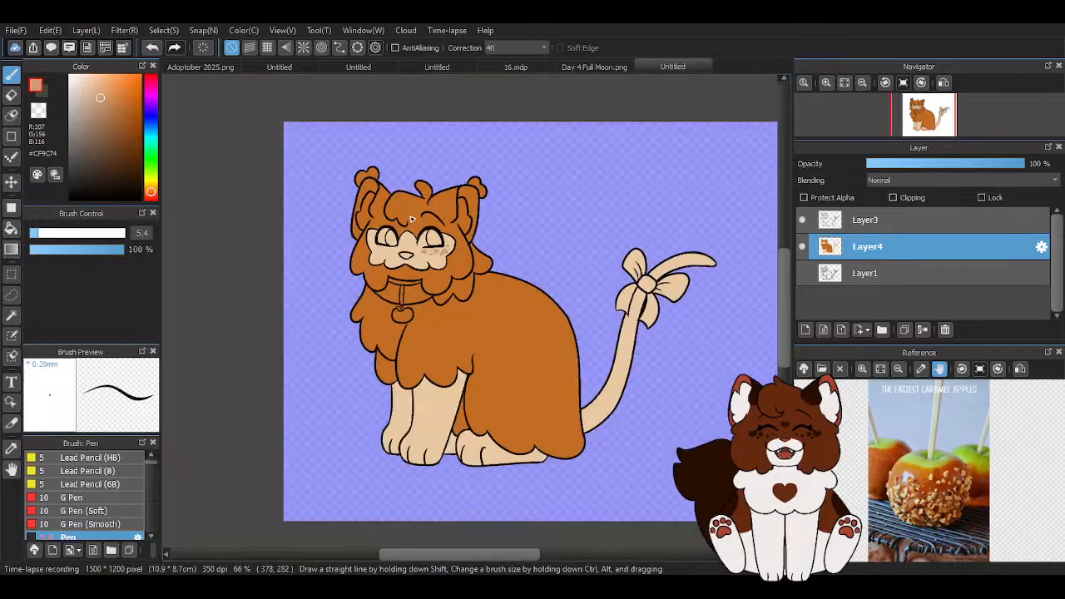
Add a small oval freckle near the inner corner of the eye on the viewer's right and a tiny dot beside its outer corner
{"action": "scroll", "coordinate": [411, 219], "scroll_direction": "up", "scroll_amount": 6}
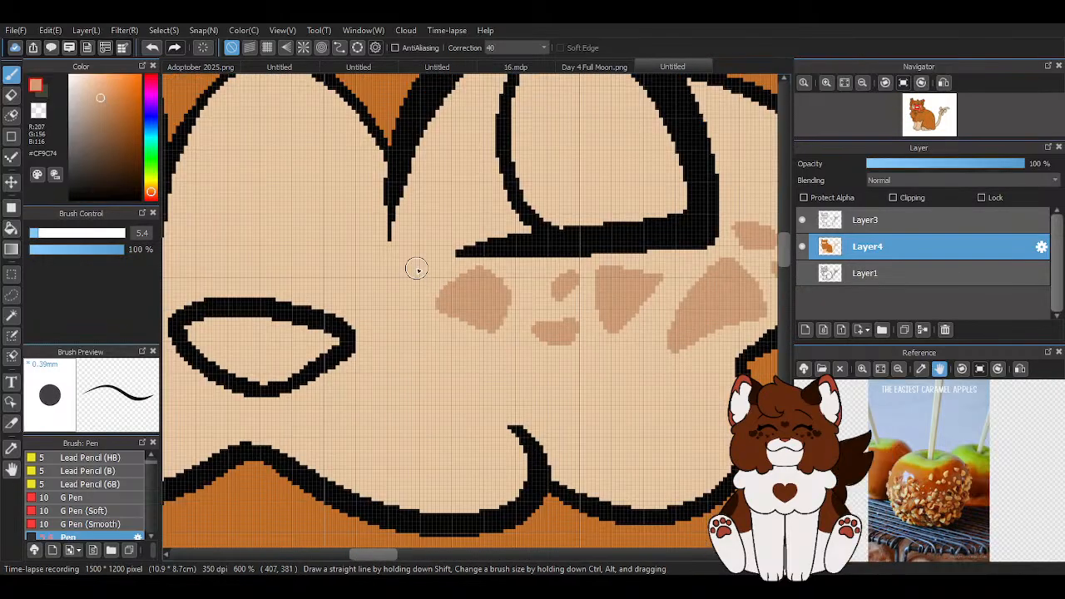
{"action": "scroll", "coordinate": [380, 291], "scroll_direction": "down", "scroll_amount": 7}
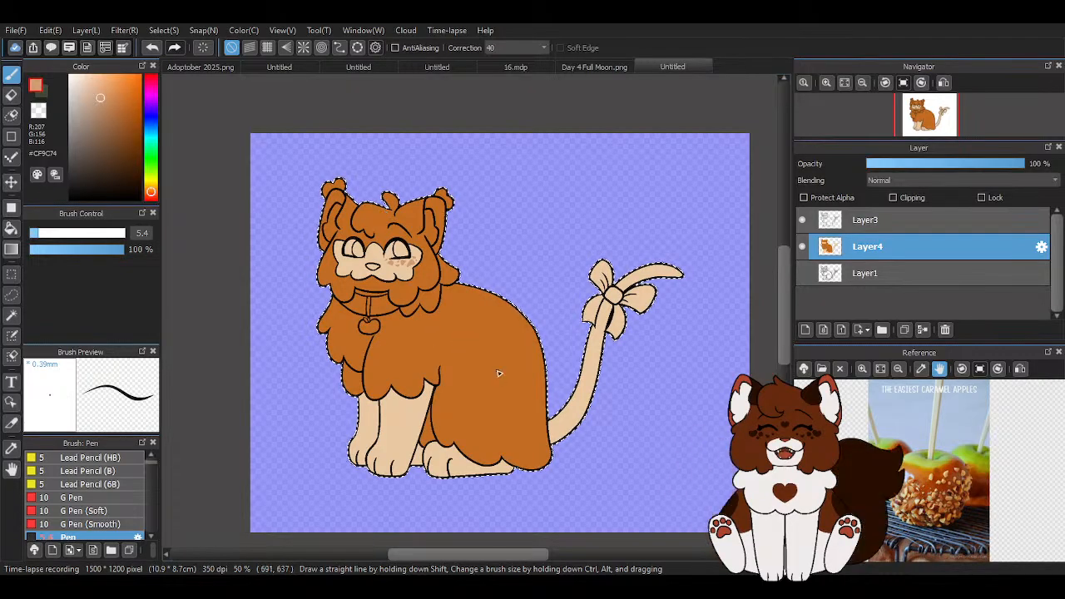
{"action": "scroll", "coordinate": [361, 244], "scroll_direction": "up", "scroll_amount": 5}
{"action": "scroll", "coordinate": [469, 266], "scroll_direction": "down", "scroll_amount": 4}
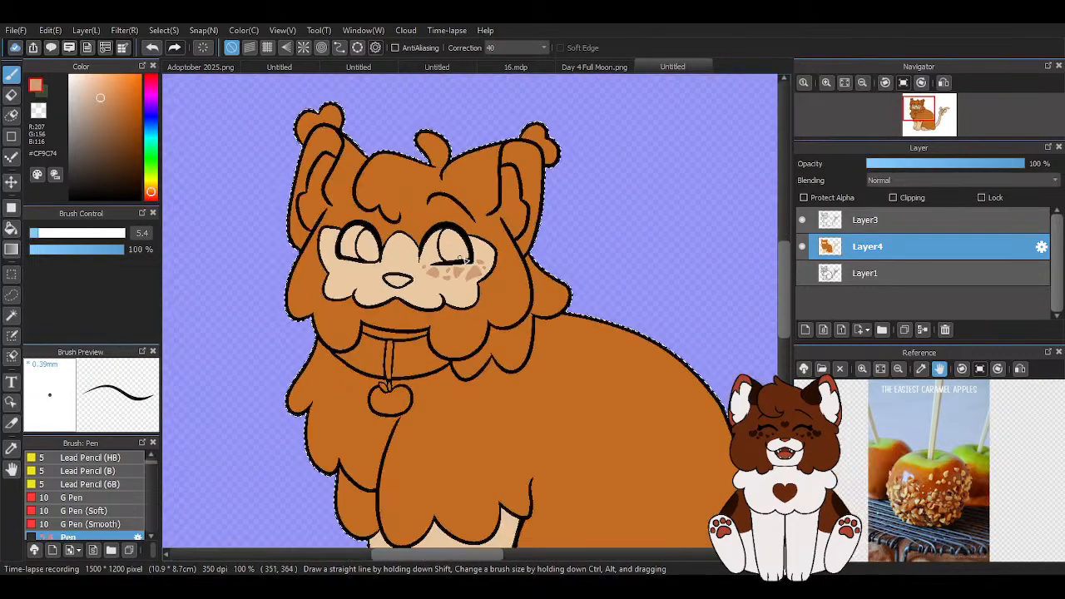
{"action": "scroll", "coordinate": [458, 225], "scroll_direction": "up", "scroll_amount": 5}
{"action": "scroll", "coordinate": [454, 227], "scroll_direction": "down", "scroll_amount": 6}
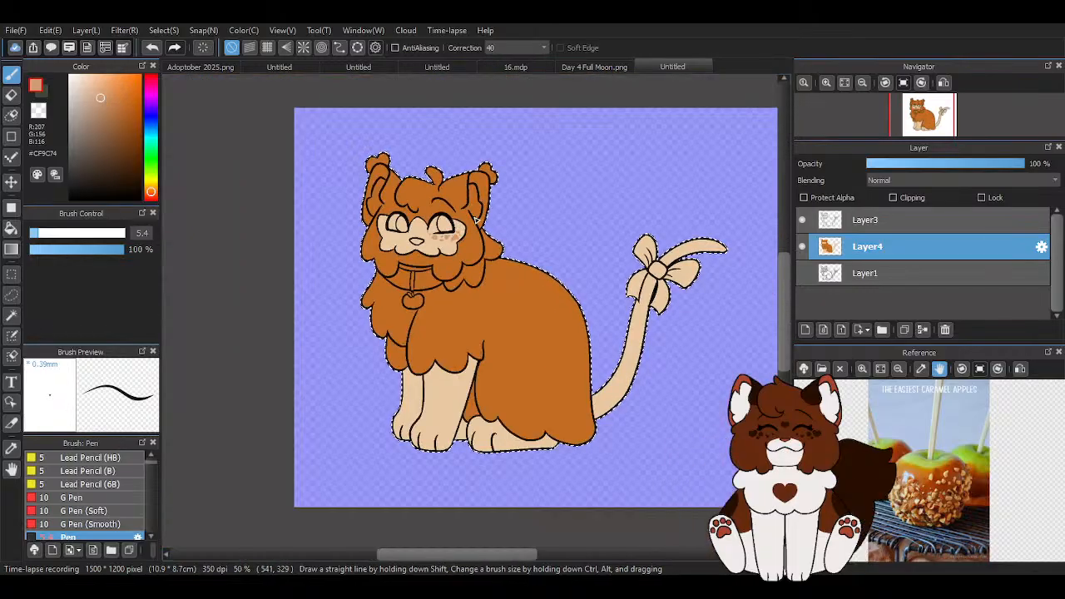
Paint and fill a large teardrop-shaped tan freckle below the outer corner of the eye on the viewer's left
{"action": "scroll", "coordinate": [400, 222], "scroll_direction": "up", "scroll_amount": 4}
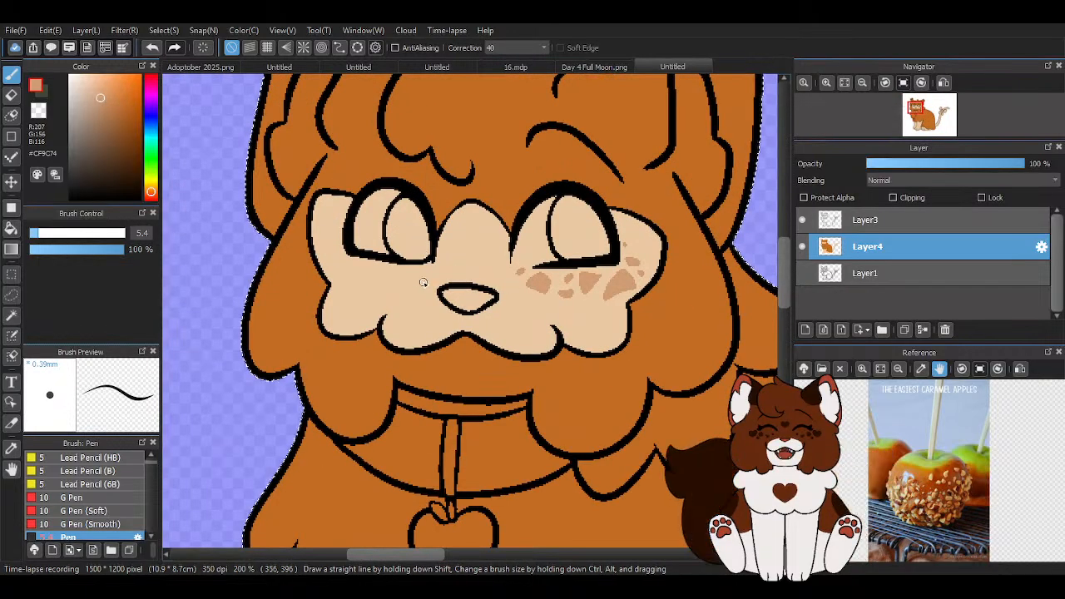
{"action": "scroll", "coordinate": [346, 261], "scroll_direction": "up", "scroll_amount": 2}
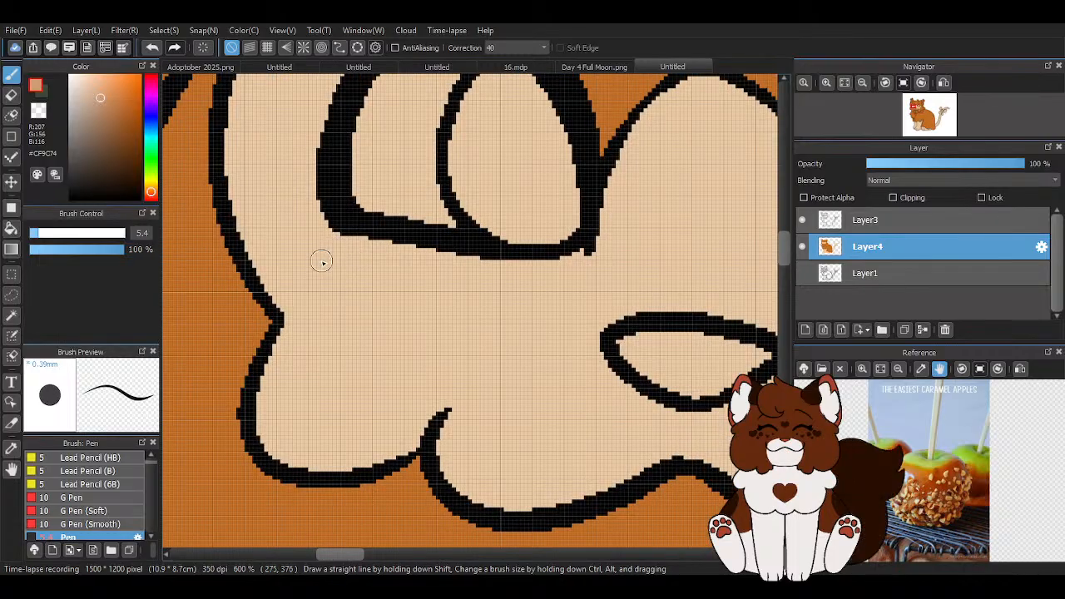
{"action": "mouse_move", "coordinate": [331, 247]}
{"action": "left_mouse_down"}
{"action": "mouse_move", "coordinate": [367, 323]}
{"action": "mouse_move", "coordinate": [316, 280]}
{"action": "mouse_move", "coordinate": [302, 283]}
{"action": "mouse_move", "coordinate": [310, 241]}
{"action": "left_mouse_up"}
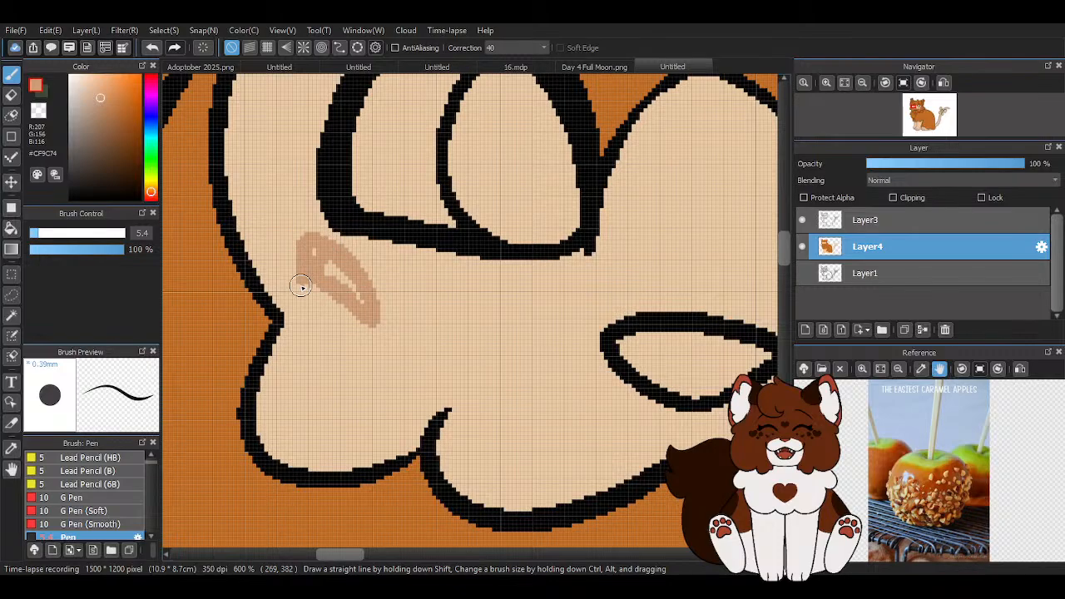
{"action": "scroll", "coordinate": [387, 323], "scroll_direction": "down", "scroll_amount": 3}
{"action": "right_click", "coordinate": [402, 316]}
{"action": "scroll", "coordinate": [386, 321], "scroll_direction": "up", "scroll_amount": 3}
{"action": "left_click_drag", "start_coordinate": [371, 319], "coordinate": [357, 268]}
{"action": "right_click", "coordinate": [346, 286]}
{"action": "right_click", "coordinate": [386, 329]}
{"action": "right_click", "coordinate": [329, 289]}
{"action": "scroll", "coordinate": [329, 289], "scroll_direction": "down", "scroll_amount": 3}
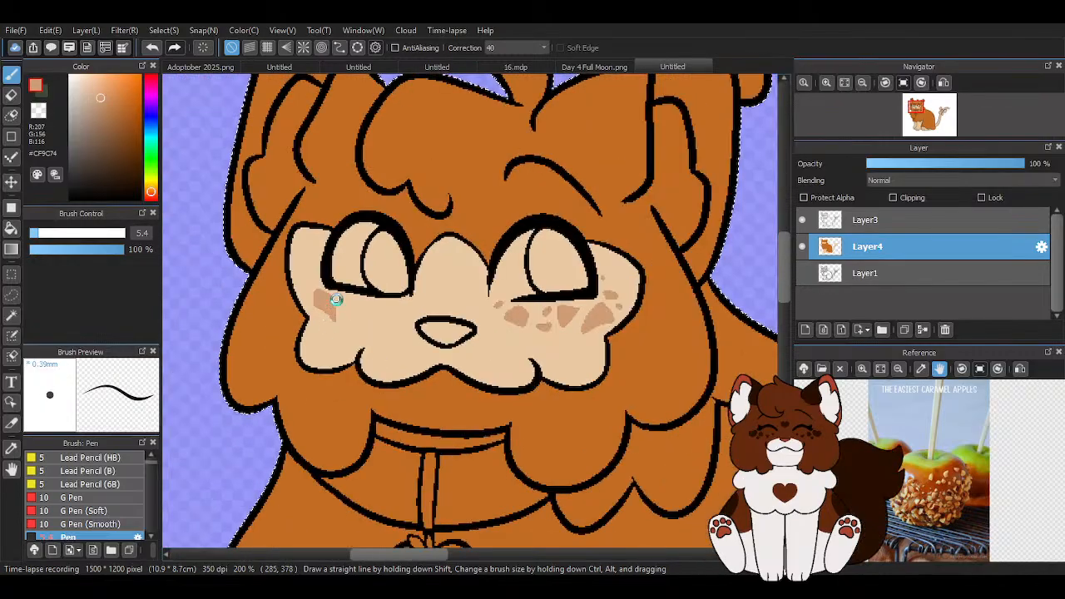
Add an elongated freckle, a small oval and a tiny dot around the outer corner of the eye on the viewer's left
{"action": "scroll", "coordinate": [286, 280], "scroll_direction": "up", "scroll_amount": 3}
{"action": "mouse_move", "coordinate": [288, 231]}
{"action": "left_mouse_down"}
{"action": "mouse_move", "coordinate": [295, 266]}
{"action": "mouse_move", "coordinate": [265, 284]}
{"action": "mouse_move", "coordinate": [282, 240]}
{"action": "mouse_move", "coordinate": [284, 264]}
{"action": "left_mouse_up"}
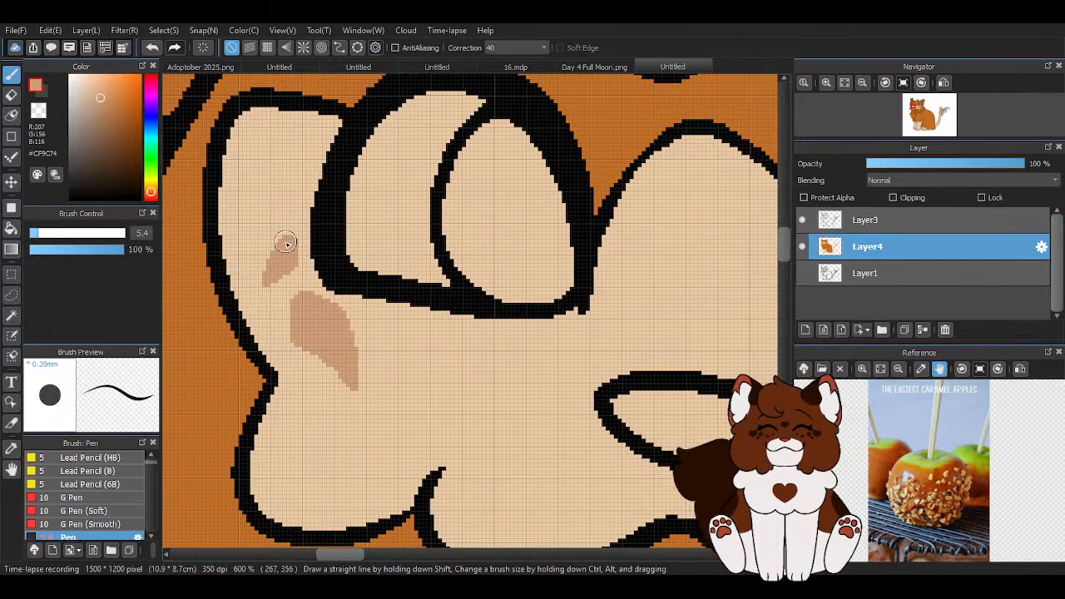
{"action": "scroll", "coordinate": [286, 242], "scroll_direction": "down", "scroll_amount": 3}
{"action": "scroll", "coordinate": [282, 283], "scroll_direction": "up", "scroll_amount": 3}
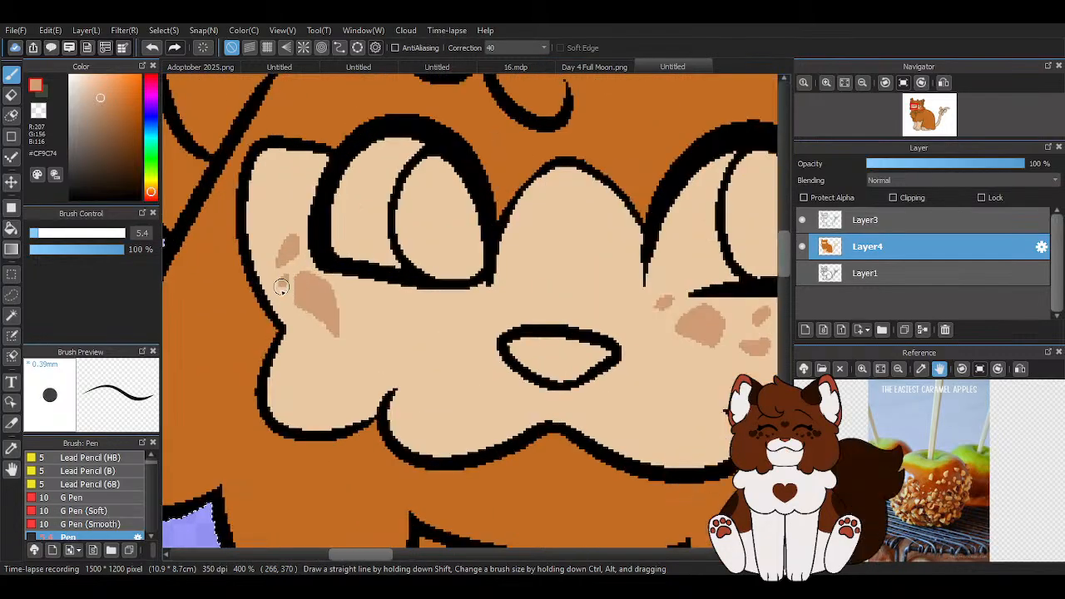
{"action": "left_click_drag", "start_coordinate": [316, 259], "coordinate": [331, 154]}
{"action": "left_click", "coordinate": [295, 216]}
{"action": "scroll", "coordinate": [341, 283], "scroll_direction": "down", "scroll_amount": 2}
Paint and fill a rounded-triangle tan freckle under the eye on the viewer's left, on the nose side of the teardrop freckle
{"action": "scroll", "coordinate": [342, 291], "scroll_direction": "up", "scroll_amount": 4}
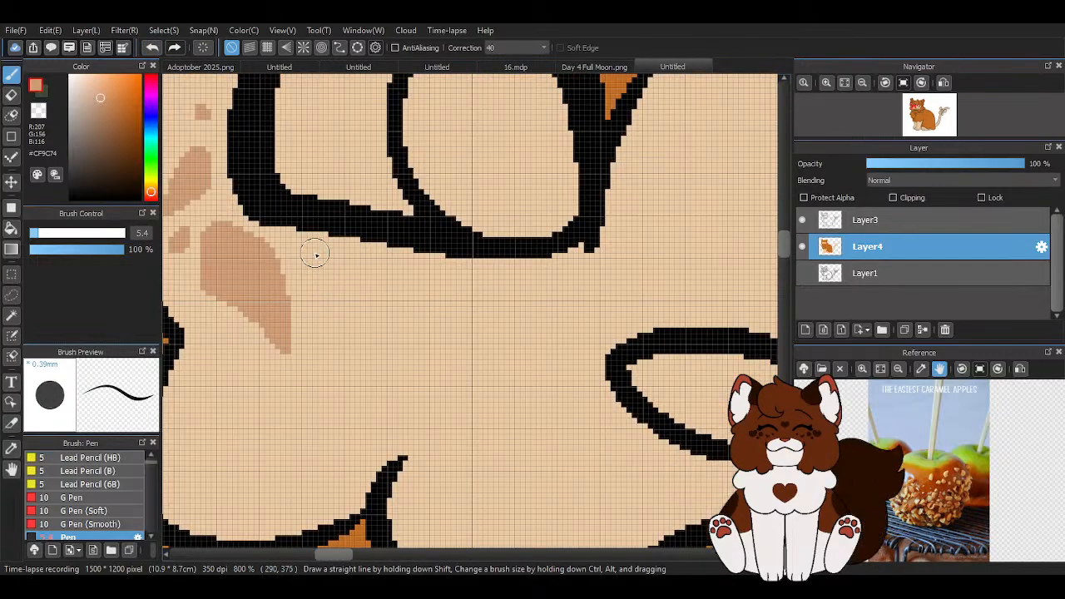
{"action": "mouse_move", "coordinate": [315, 255]}
{"action": "left_mouse_down"}
{"action": "mouse_move", "coordinate": [344, 341]}
{"action": "mouse_move", "coordinate": [384, 320]}
{"action": "mouse_move", "coordinate": [346, 346]}
{"action": "mouse_move", "coordinate": [390, 295]}
{"action": "mouse_move", "coordinate": [317, 259]}
{"action": "left_mouse_up"}
{"action": "right_click", "coordinate": [474, 341]}
{"action": "right_click", "coordinate": [351, 332]}
{"action": "mouse_move", "coordinate": [344, 334]}
{"action": "left_mouse_down"}
{"action": "mouse_move", "coordinate": [361, 305]}
{"action": "mouse_move", "coordinate": [353, 294]}
{"action": "left_mouse_up"}
{"action": "right_click", "coordinate": [446, 356]}
{"action": "mouse_move", "coordinate": [315, 243]}
{"action": "left_mouse_down"}
{"action": "mouse_move", "coordinate": [349, 249]}
{"action": "mouse_move", "coordinate": [308, 253]}
{"action": "mouse_move", "coordinate": [374, 265]}
{"action": "left_mouse_up"}
{"action": "mouse_move", "coordinate": [305, 255]}
{"action": "left_mouse_down"}
{"action": "mouse_move", "coordinate": [334, 357]}
{"action": "mouse_move", "coordinate": [395, 326]}
{"action": "left_mouse_up"}
{"action": "right_click", "coordinate": [361, 304]}
{"action": "scroll", "coordinate": [362, 305], "scroll_direction": "down", "scroll_amount": 7}
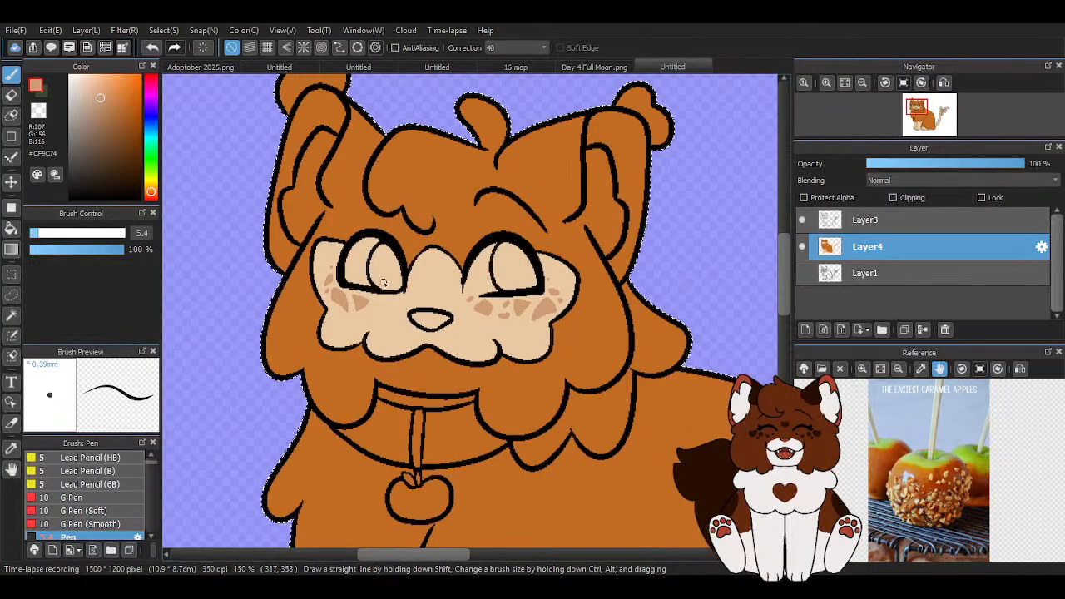
Add a small elongated freckle and a small dot above it on the nose side of the viewer's-left triangular freckle
{"action": "scroll", "coordinate": [380, 281], "scroll_direction": "up", "scroll_amount": 7}
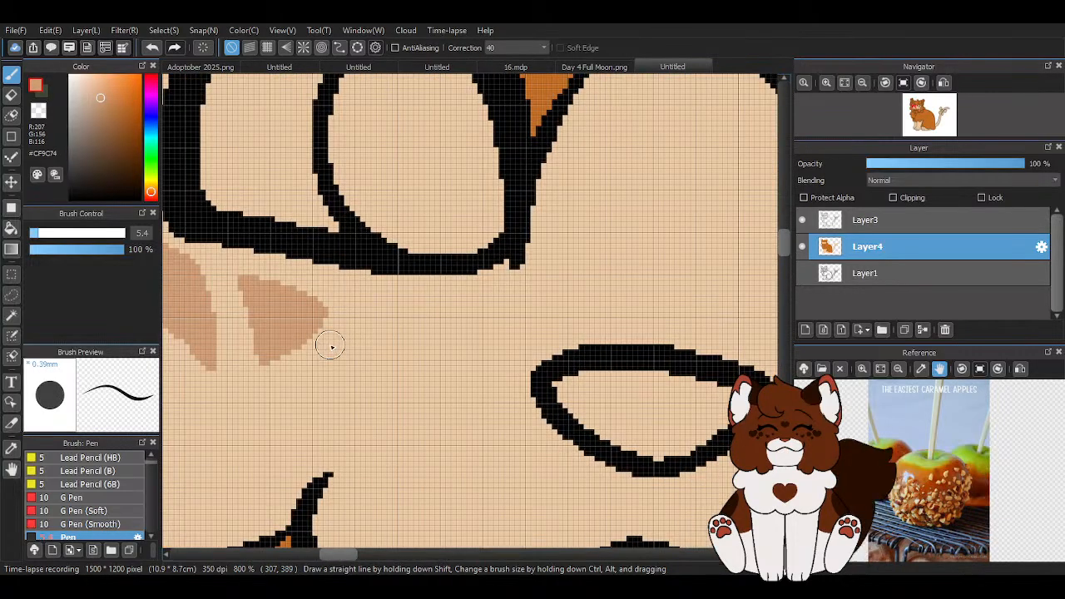
{"action": "mouse_move", "coordinate": [339, 369]}
{"action": "left_mouse_down"}
{"action": "mouse_move", "coordinate": [352, 357]}
{"action": "mouse_move", "coordinate": [337, 356]}
{"action": "left_mouse_up"}
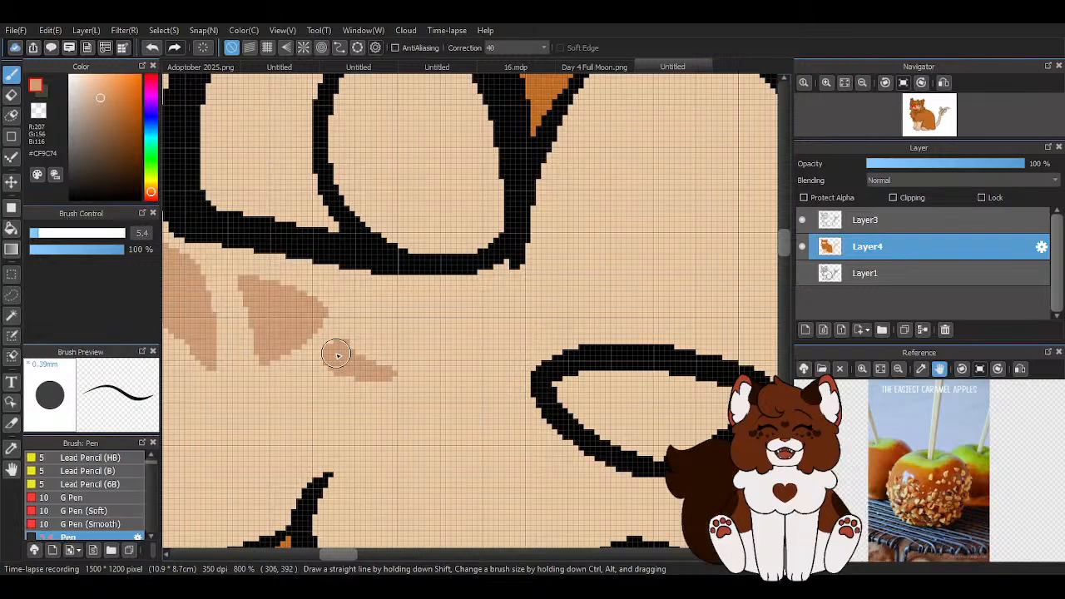
{"action": "scroll", "coordinate": [385, 303], "scroll_direction": "down", "scroll_amount": 5}
{"action": "scroll", "coordinate": [484, 310], "scroll_direction": "up", "scroll_amount": 4}
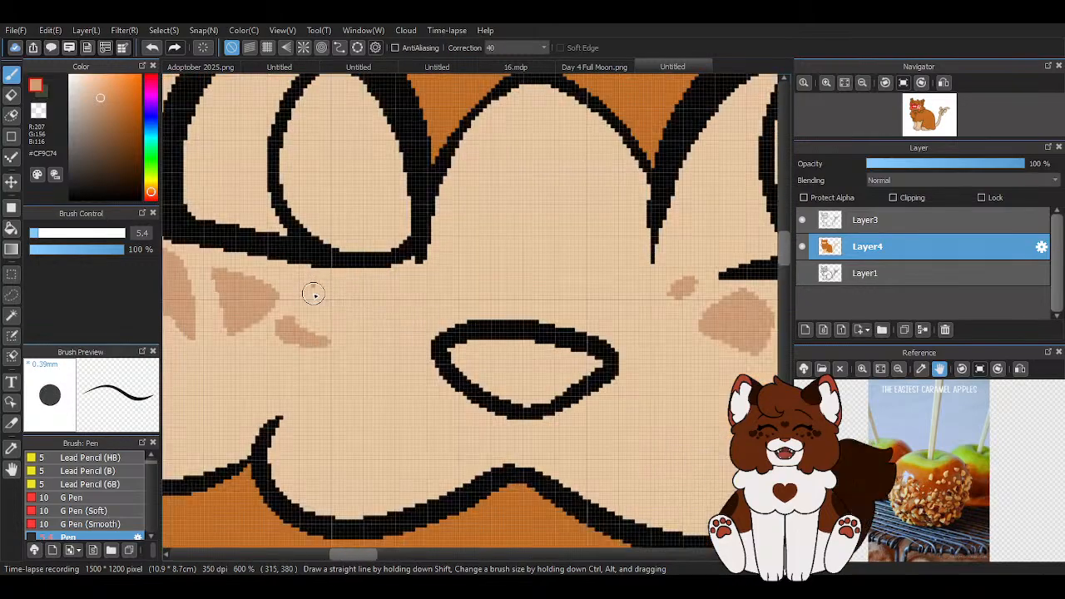
{"action": "scroll", "coordinate": [326, 304], "scroll_direction": "down", "scroll_amount": 3}
Paint a large four-sided tan freckle beside the nose on the viewer's left, with a small oval near the inner eye corner
{"action": "scroll", "coordinate": [369, 309], "scroll_direction": "up", "scroll_amount": 4}
{"action": "mouse_move", "coordinate": [387, 299]}
{"action": "left_mouse_down"}
{"action": "mouse_move", "coordinate": [332, 382]}
{"action": "mouse_move", "coordinate": [407, 361]}
{"action": "mouse_move", "coordinate": [418, 330]}
{"action": "mouse_move", "coordinate": [393, 309]}
{"action": "mouse_move", "coordinate": [343, 364]}
{"action": "mouse_move", "coordinate": [372, 346]}
{"action": "left_mouse_up"}
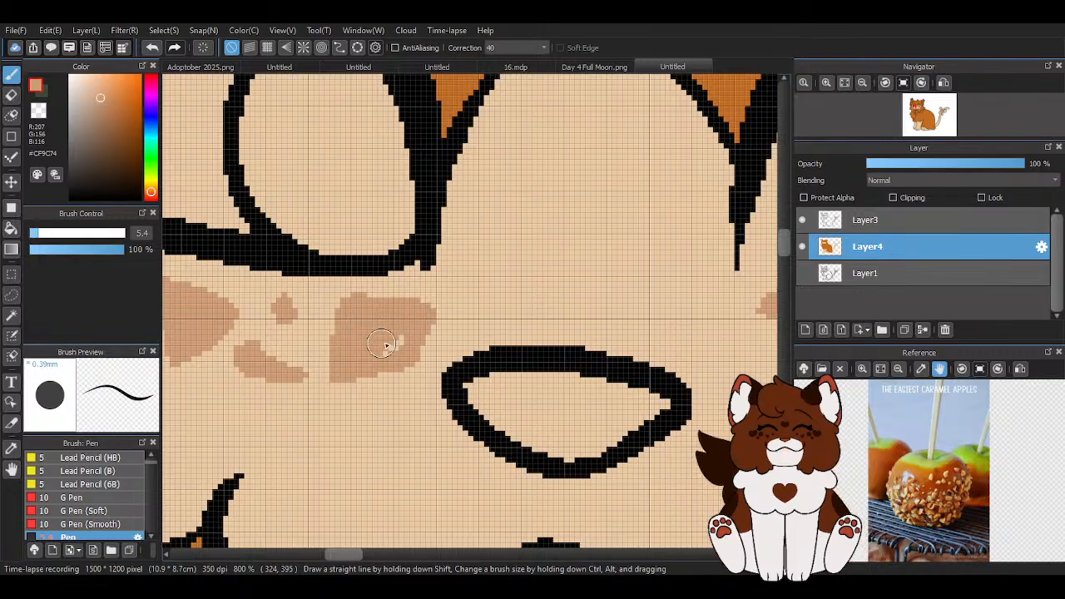
{"action": "scroll", "coordinate": [399, 334], "scroll_direction": "down", "scroll_amount": 1}
{"action": "scroll", "coordinate": [449, 292], "scroll_direction": "down", "scroll_amount": 6}
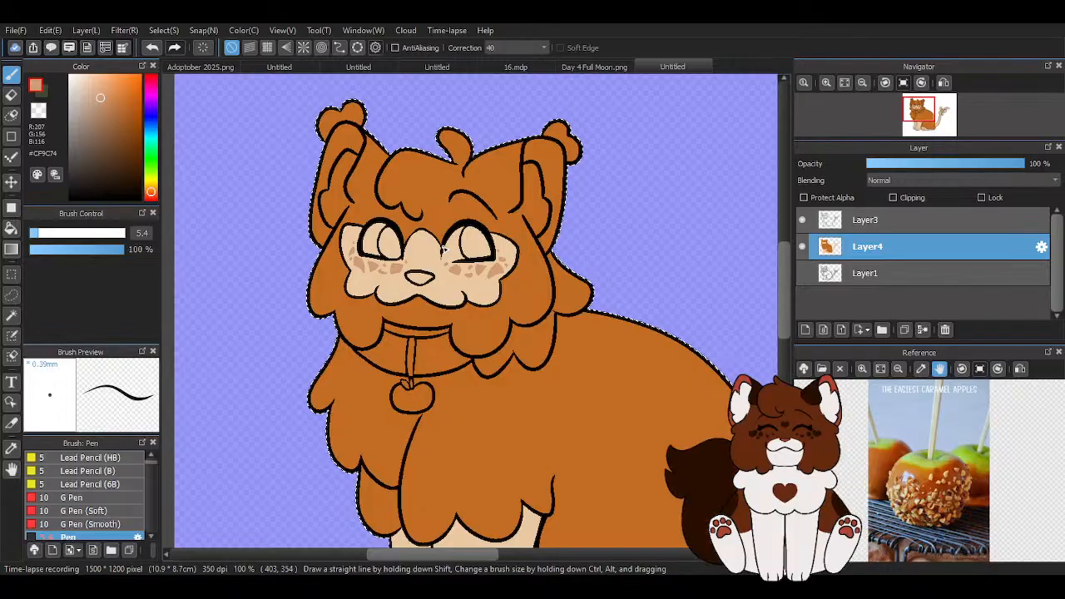
Reshape the small oval freckle near the inner corner of the eye on the viewer's right, extending it toward the nose in tan
{"action": "scroll", "coordinate": [444, 274], "scroll_direction": "up", "scroll_amount": 6}
{"action": "left_click", "coordinate": [500, 341], "text": "alt"}
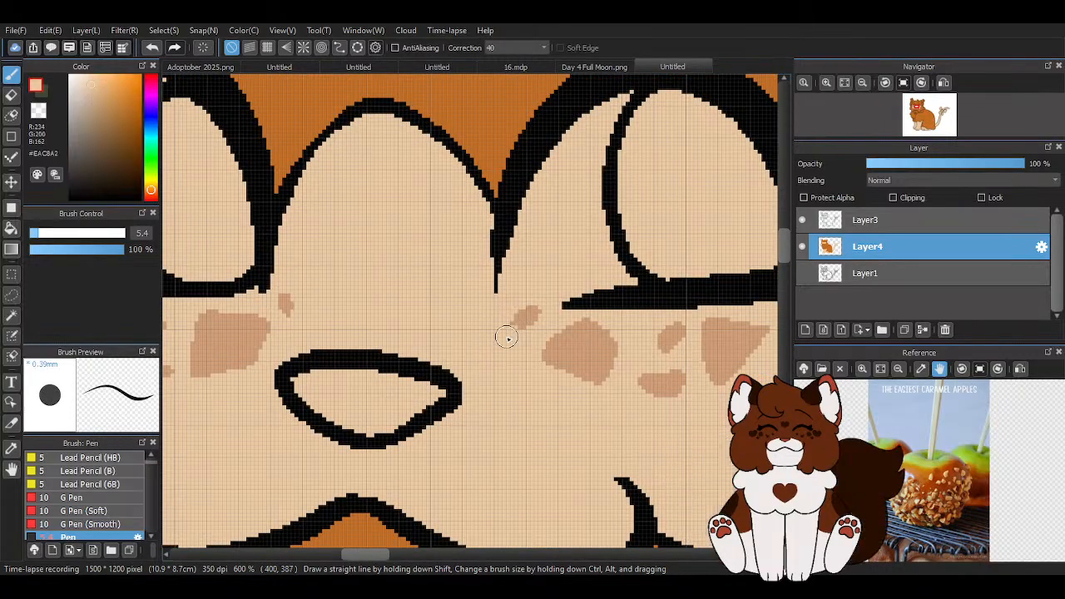
{"action": "left_click", "coordinate": [547, 335], "text": "alt"}
{"action": "left_click_drag", "start_coordinate": [508, 320], "coordinate": [526, 311]}
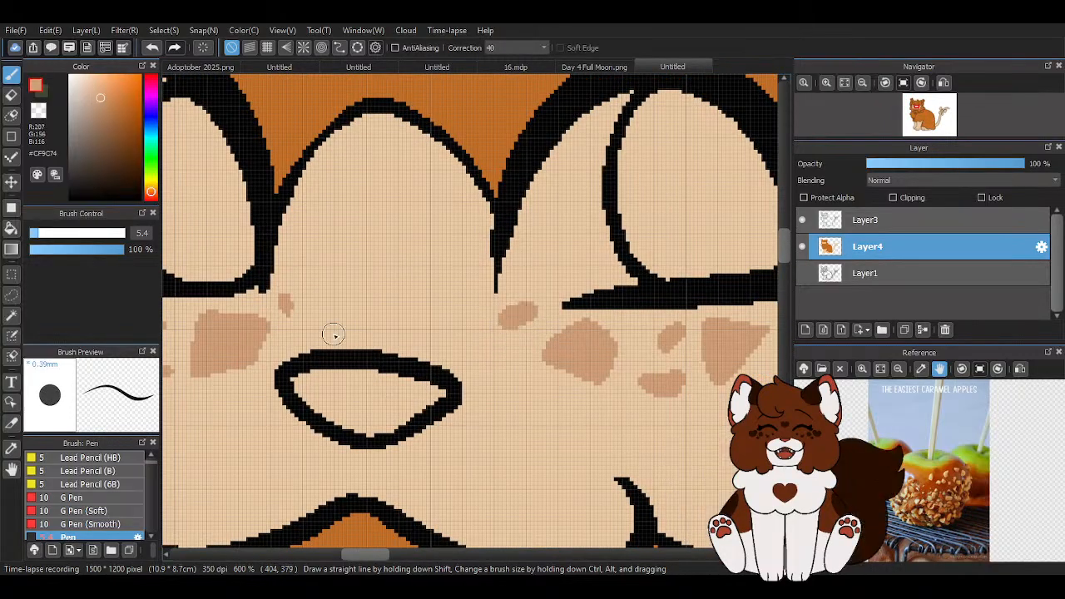
Trim the nose side of the viewer's-left four-sided freckle with the sampled cream, and repaint the small oval beside it in tan
{"action": "left_click", "coordinate": [354, 312], "text": "alt"}
{"action": "left_click_drag", "start_coordinate": [268, 309], "coordinate": [249, 370]}
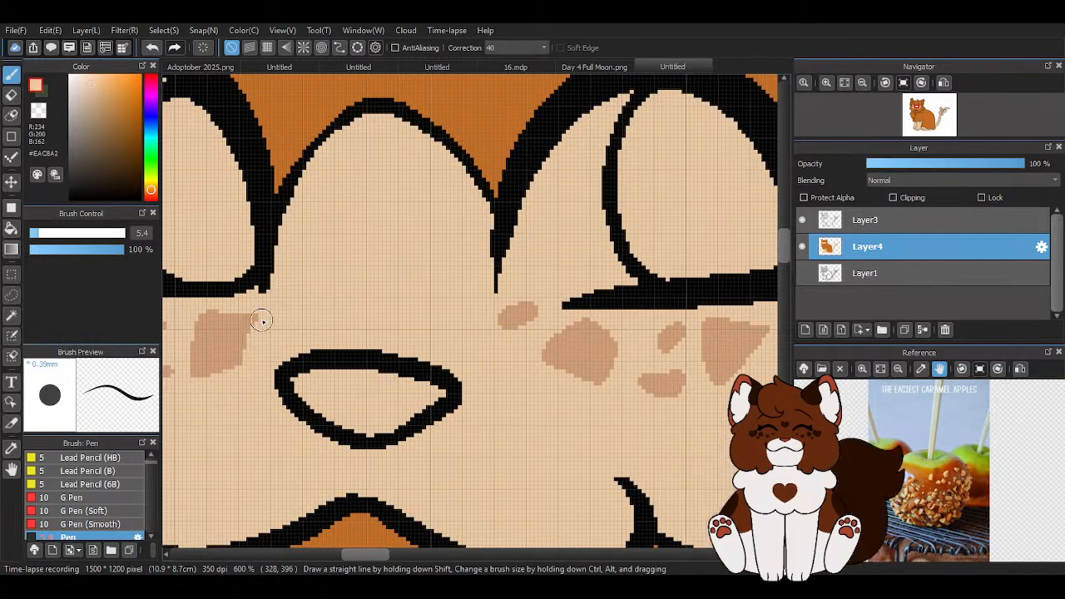
{"action": "left_click", "coordinate": [228, 335], "text": "alt"}
{"action": "scroll", "coordinate": [277, 310], "scroll_direction": "down", "scroll_amount": 3}
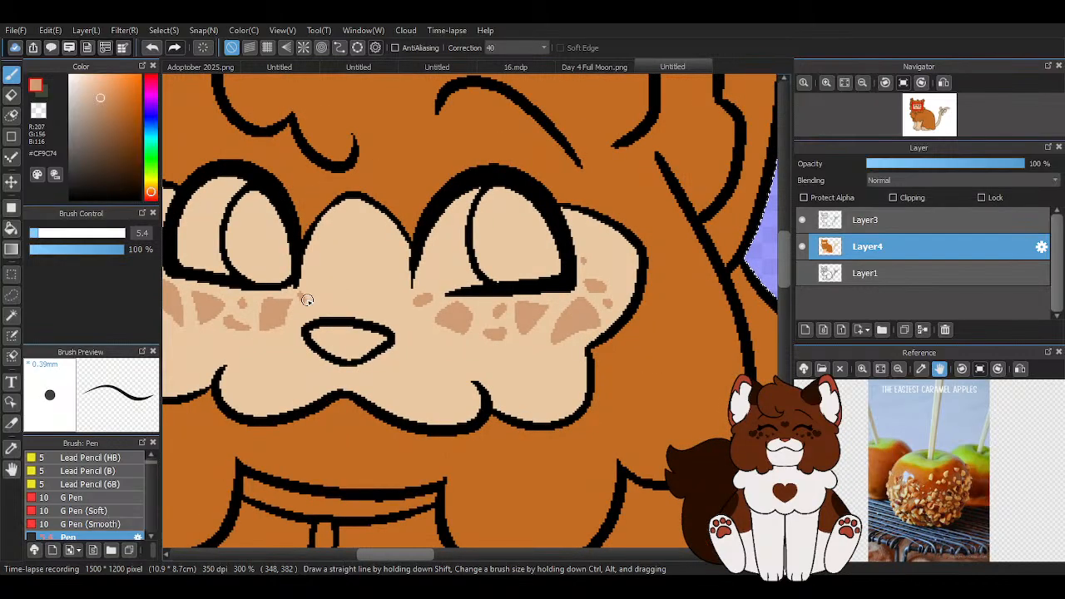
{"action": "scroll", "coordinate": [300, 296], "scroll_direction": "up", "scroll_amount": 3}
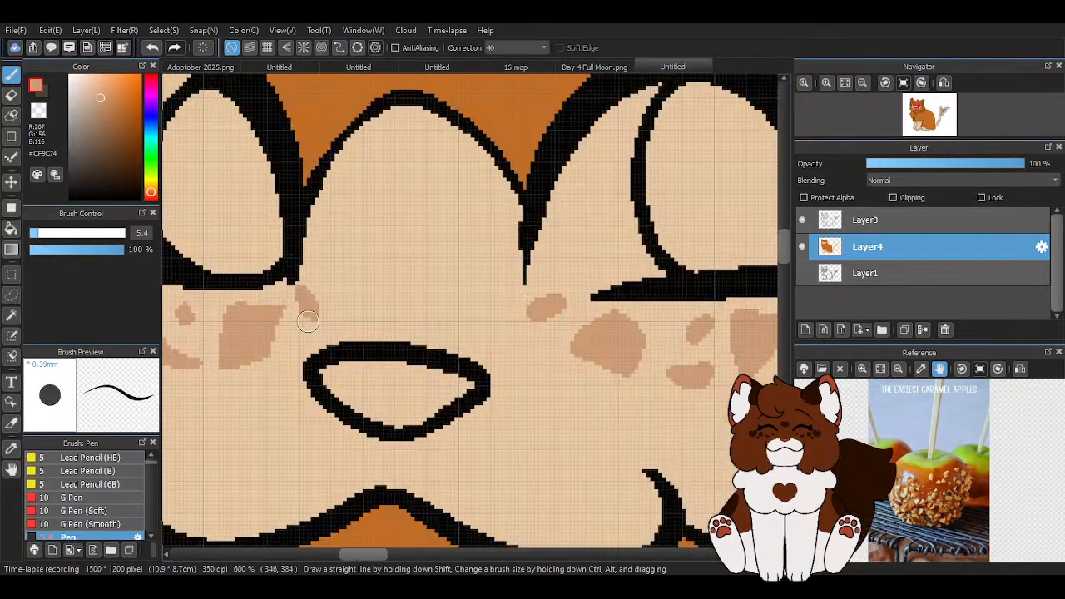
{"action": "scroll", "coordinate": [307, 321], "scroll_direction": "down", "scroll_amount": 3}
Paint a cluster of tan freckles on the nose bridge: a large triangle, an elongated patch, a smaller triangle and several small dots
{"action": "scroll", "coordinate": [327, 297], "scroll_direction": "up", "scroll_amount": 2}
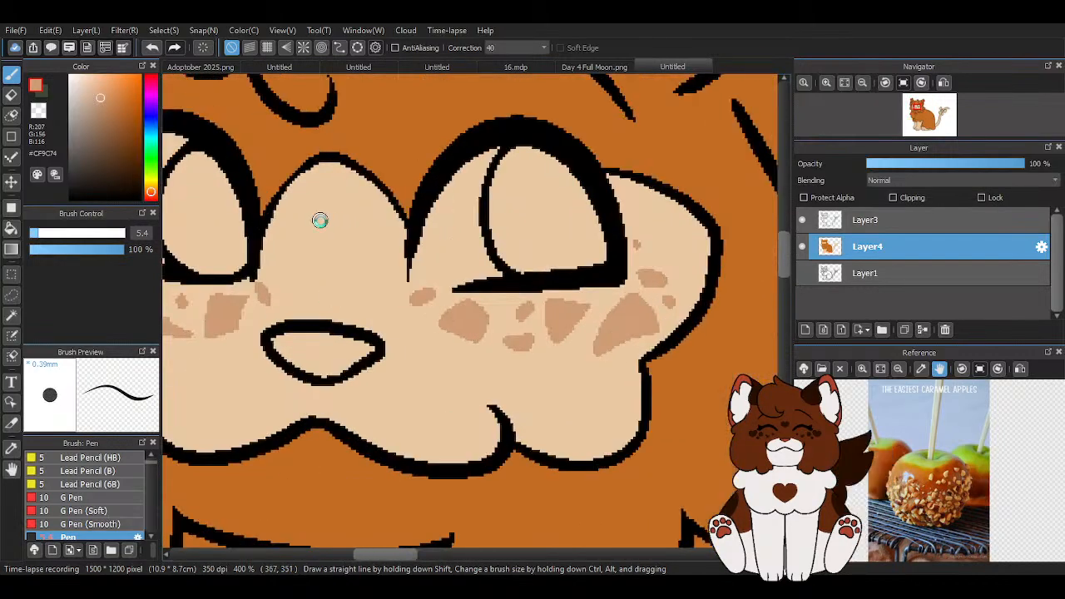
{"action": "scroll", "coordinate": [320, 220], "scroll_direction": "up", "scroll_amount": 1}
{"action": "mouse_move", "coordinate": [353, 193]}
{"action": "left_mouse_down"}
{"action": "mouse_move", "coordinate": [404, 265]}
{"action": "mouse_move", "coordinate": [346, 283]}
{"action": "mouse_move", "coordinate": [346, 189]}
{"action": "mouse_move", "coordinate": [308, 270]}
{"action": "mouse_move", "coordinate": [351, 277]}
{"action": "mouse_move", "coordinate": [380, 240]}
{"action": "mouse_move", "coordinate": [353, 221]}
{"action": "left_mouse_up"}
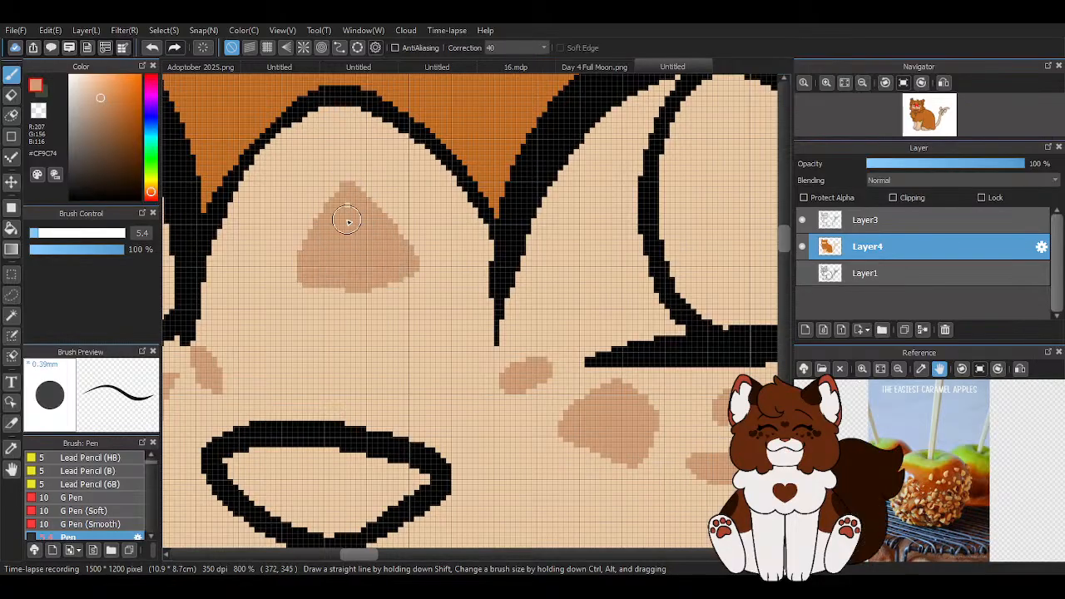
{"action": "mouse_move", "coordinate": [287, 302]}
{"action": "left_mouse_down"}
{"action": "mouse_move", "coordinate": [302, 338]}
{"action": "mouse_move", "coordinate": [275, 351]}
{"action": "mouse_move", "coordinate": [259, 383]}
{"action": "mouse_move", "coordinate": [273, 278]}
{"action": "mouse_move", "coordinate": [283, 310]}
{"action": "left_mouse_up"}
{"action": "mouse_move", "coordinate": [395, 364]}
{"action": "left_mouse_down"}
{"action": "mouse_move", "coordinate": [340, 367]}
{"action": "mouse_move", "coordinate": [355, 335]}
{"action": "mouse_move", "coordinate": [377, 374]}
{"action": "left_mouse_up"}
{"action": "left_click_drag", "start_coordinate": [424, 312], "coordinate": [439, 319]}
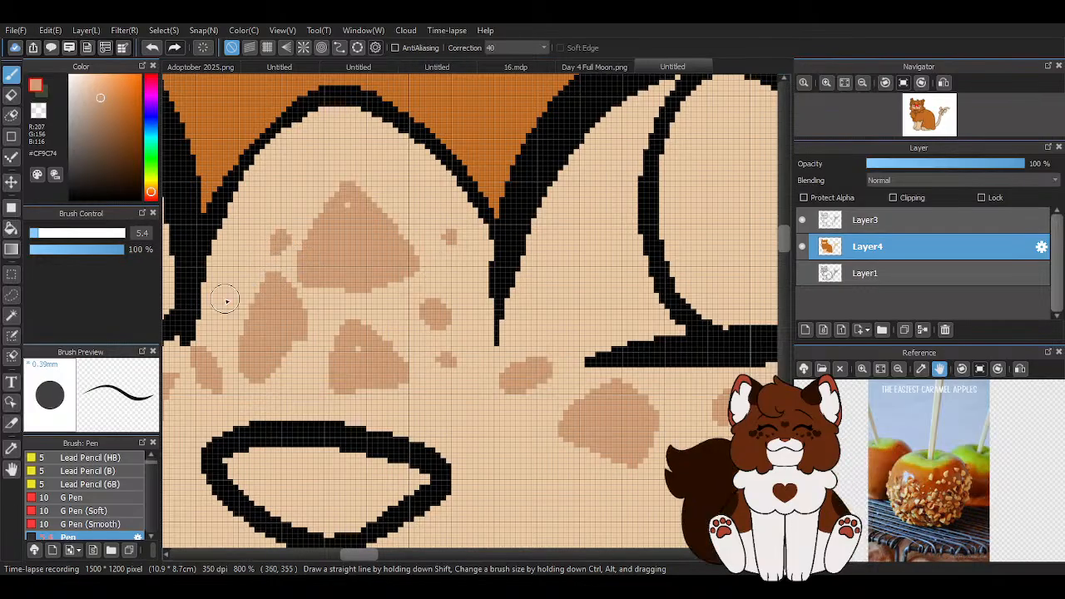
{"action": "scroll", "coordinate": [401, 300], "scroll_direction": "down", "scroll_amount": 7}
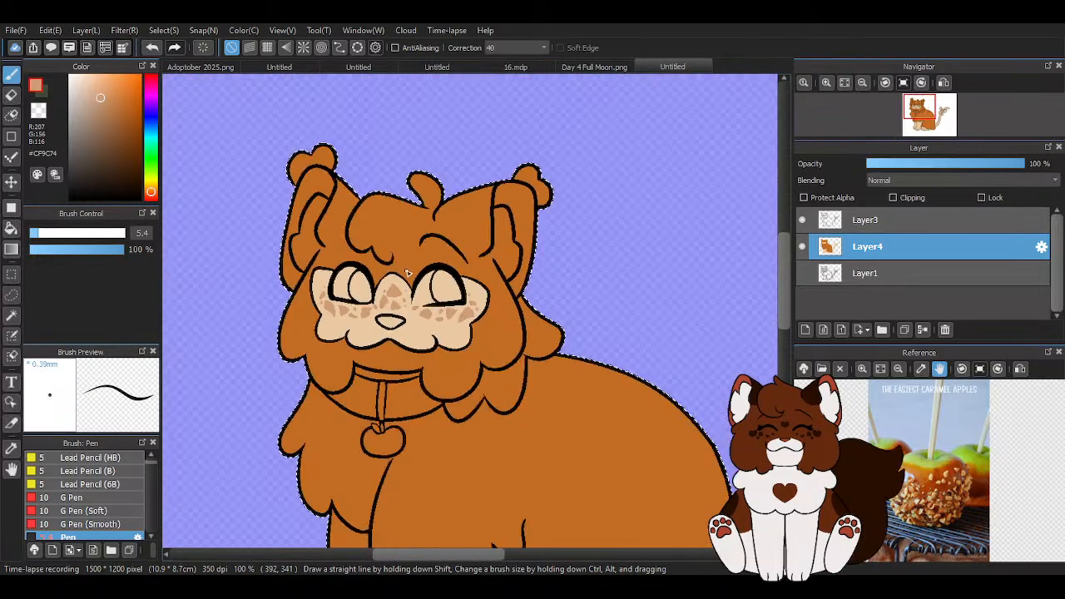
Refine the edge of the elongated nose-bridge freckle with the sampled cream, and resample the freckle tan
{"action": "scroll", "coordinate": [410, 268], "scroll_direction": "up", "scroll_amount": 6}
{"action": "left_click", "coordinate": [372, 324], "text": "alt"}
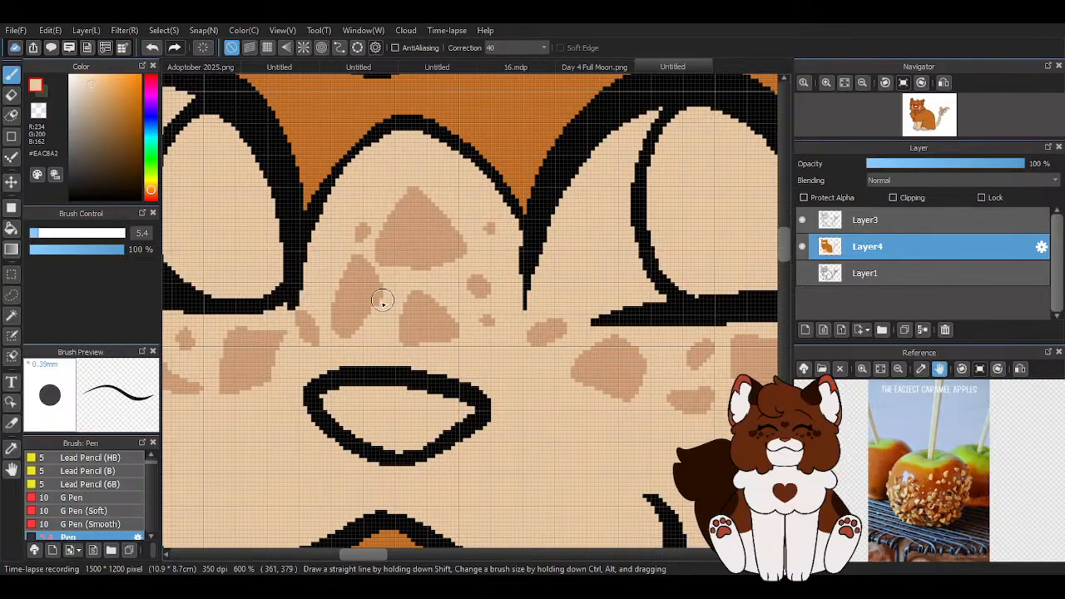
{"action": "left_click", "coordinate": [361, 290], "text": "alt"}
{"action": "scroll", "coordinate": [361, 290], "scroll_direction": "down", "scroll_amount": 8}
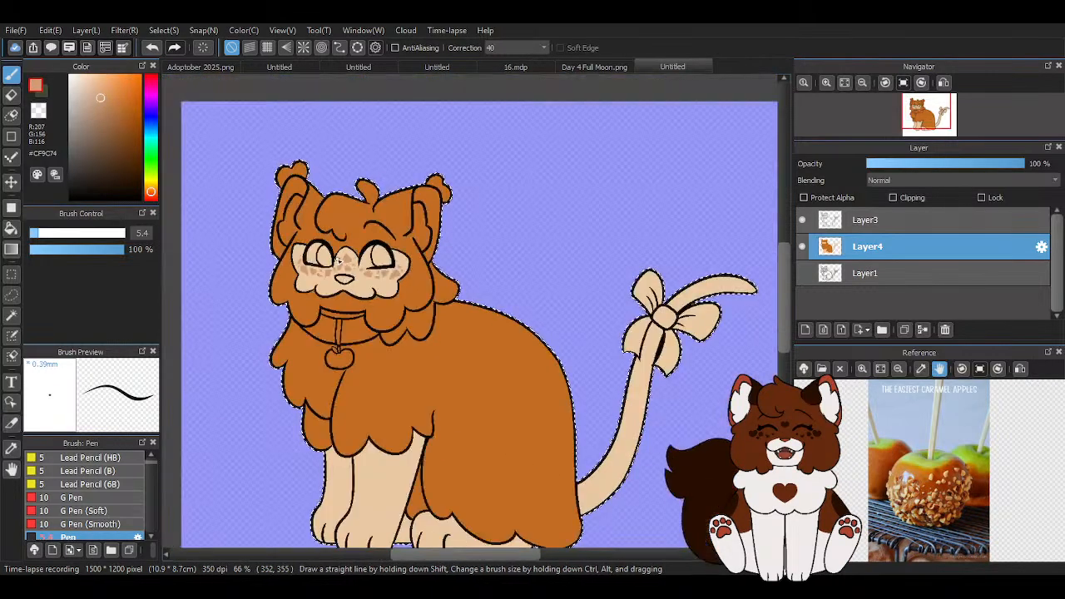
{"action": "scroll", "coordinate": [349, 250], "scroll_direction": "down", "scroll_amount": 1}
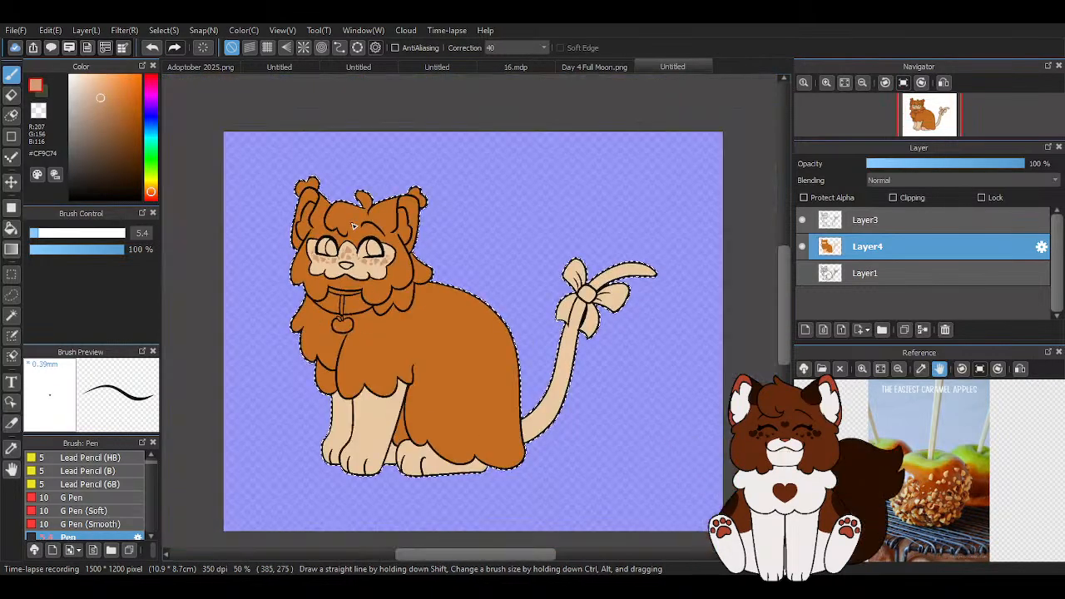
Dot small tan freckles below the viewer's-right cheek patches and beside the nose, and undo the trial dots on the viewer's-left cheek
{"action": "scroll", "coordinate": [356, 275], "scroll_direction": "up", "scroll_amount": 6}
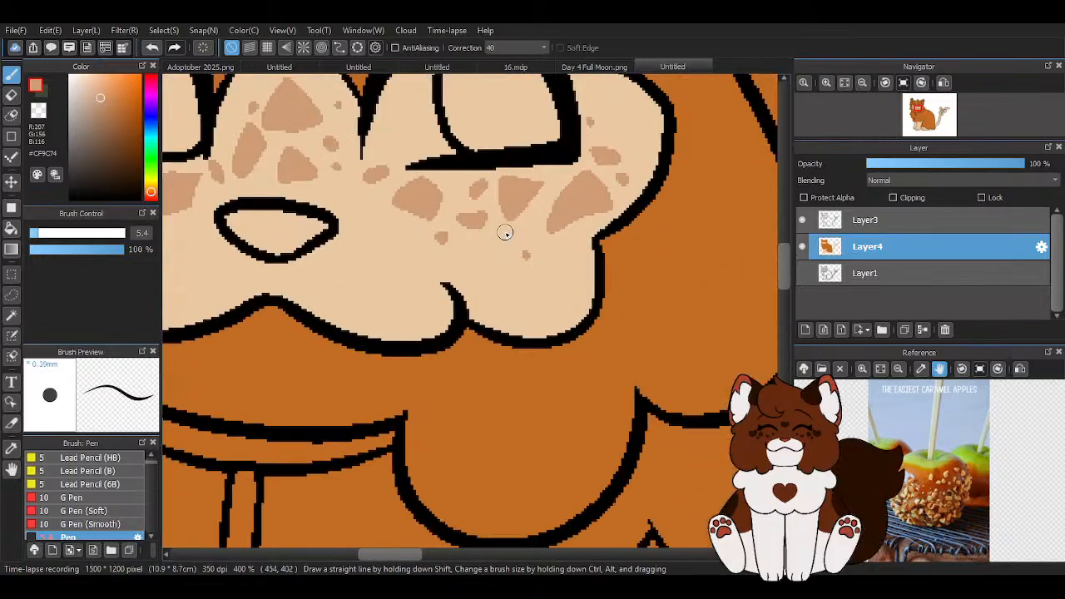
{"action": "scroll", "coordinate": [489, 242], "scroll_direction": "down", "scroll_amount": 1}
{"action": "scroll", "coordinate": [560, 182], "scroll_direction": "down", "scroll_amount": 3}
{"action": "scroll", "coordinate": [324, 154], "scroll_direction": "up", "scroll_amount": 3}
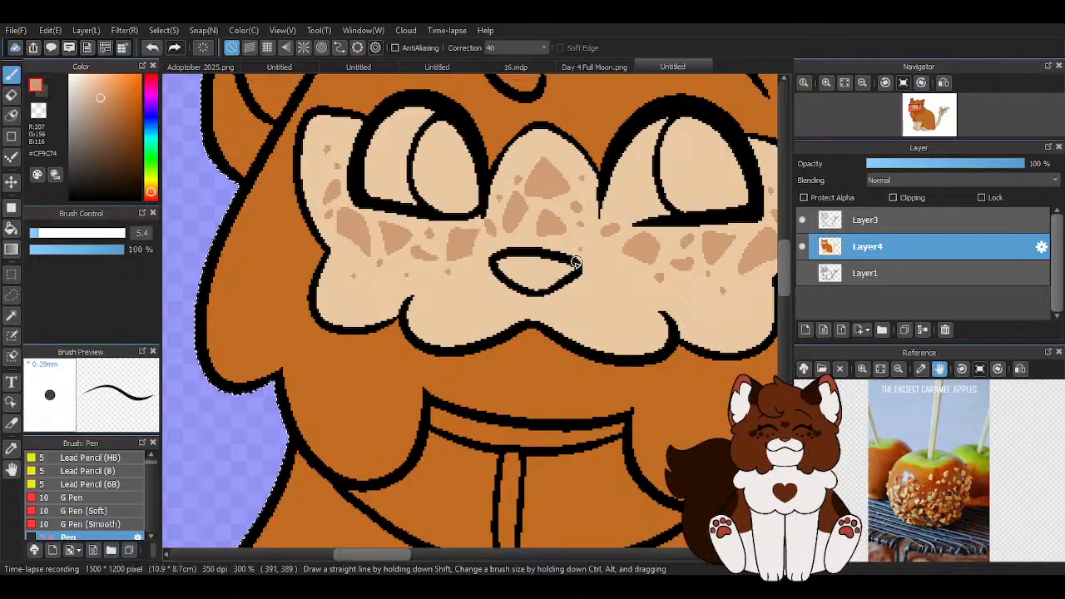
{"action": "scroll", "coordinate": [403, 240], "scroll_direction": "down", "scroll_amount": 3}
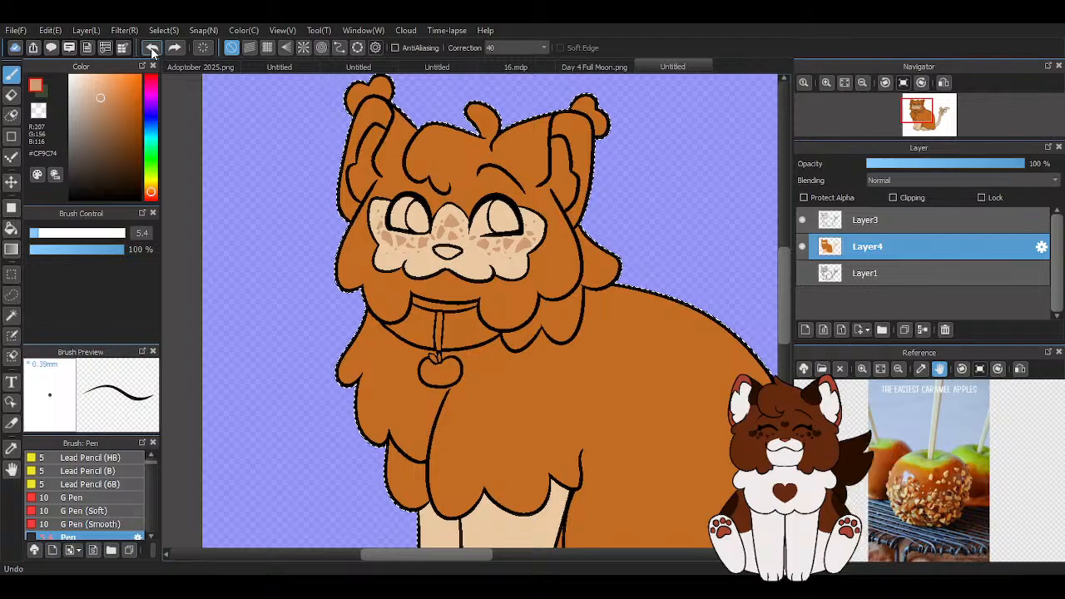
Paint a small oval freckle and several tiny tan dots beneath the larger patches on the viewer's-left cheek
{"action": "scroll", "coordinate": [417, 230], "scroll_direction": "up", "scroll_amount": 5}
{"action": "left_click_drag", "start_coordinate": [282, 265], "coordinate": [292, 279]}
{"action": "scroll", "coordinate": [492, 283], "scroll_direction": "down", "scroll_amount": 3}
{"action": "scroll", "coordinate": [331, 279], "scroll_direction": "up", "scroll_amount": 2}
{"action": "right_click", "coordinate": [328, 324]}
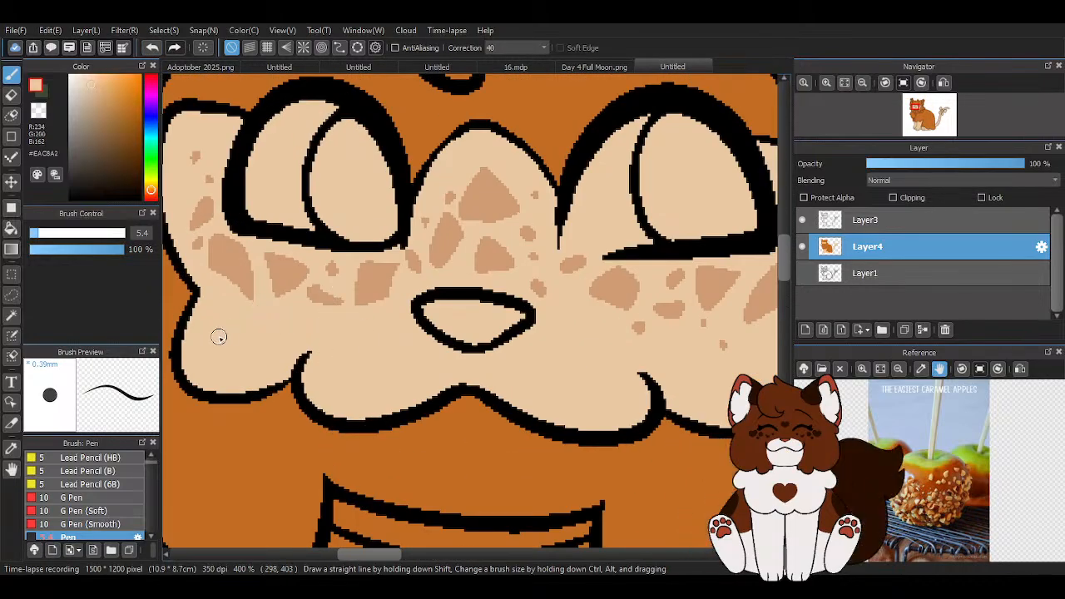
{"action": "right_click", "coordinate": [291, 276]}
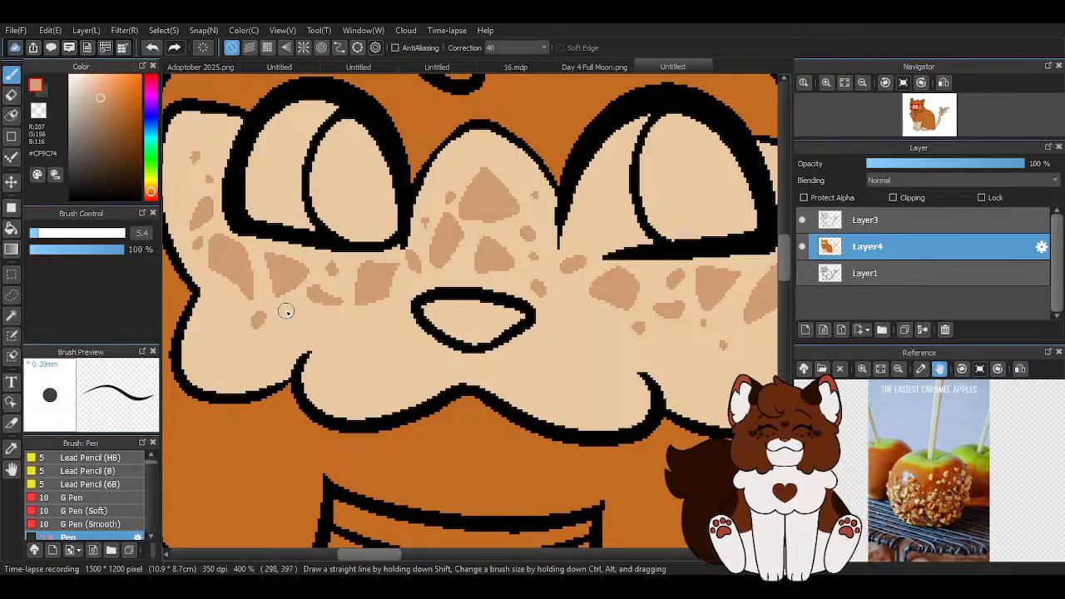
{"action": "scroll", "coordinate": [411, 310], "scroll_direction": "down", "scroll_amount": 1}
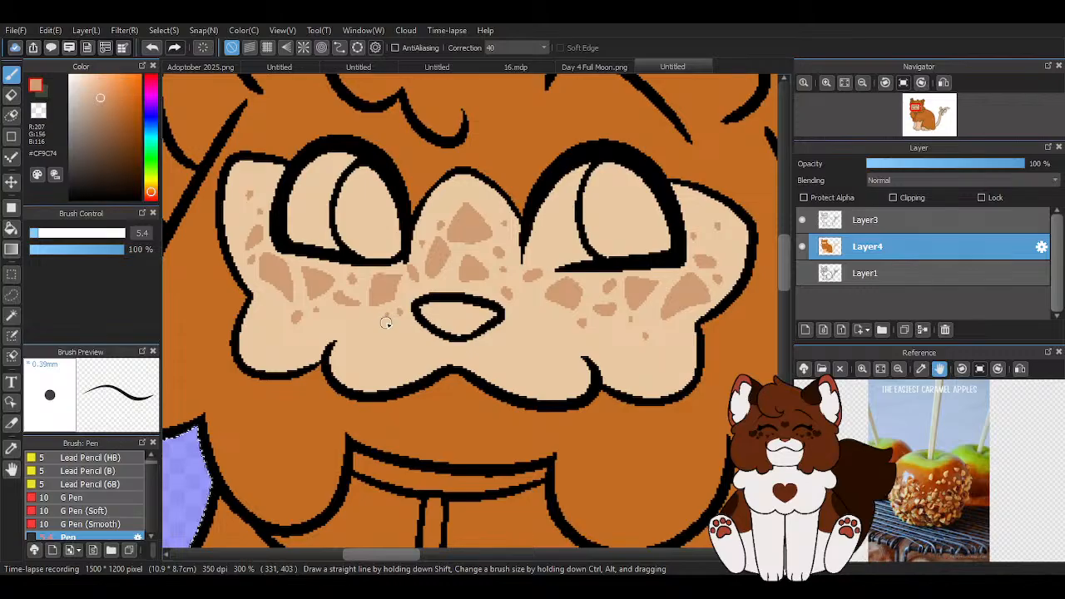
Enlarge the low dot on the viewer's-right cheek and the top dot on the viewer's-left cheek, and add a dot by the viewer's-right outer eye corner
{"action": "scroll", "coordinate": [398, 326], "scroll_direction": "down", "scroll_amount": 4}
{"action": "scroll", "coordinate": [530, 317], "scroll_direction": "up", "scroll_amount": 4}
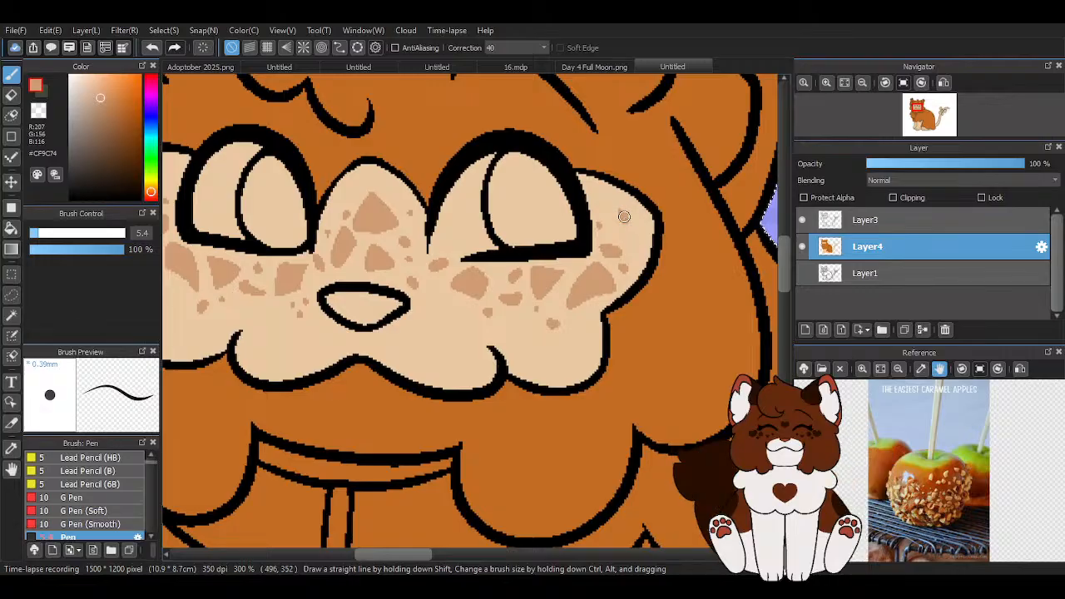
{"action": "scroll", "coordinate": [624, 216], "scroll_direction": "down", "scroll_amount": 2}
{"action": "scroll", "coordinate": [303, 204], "scroll_direction": "up", "scroll_amount": 4}
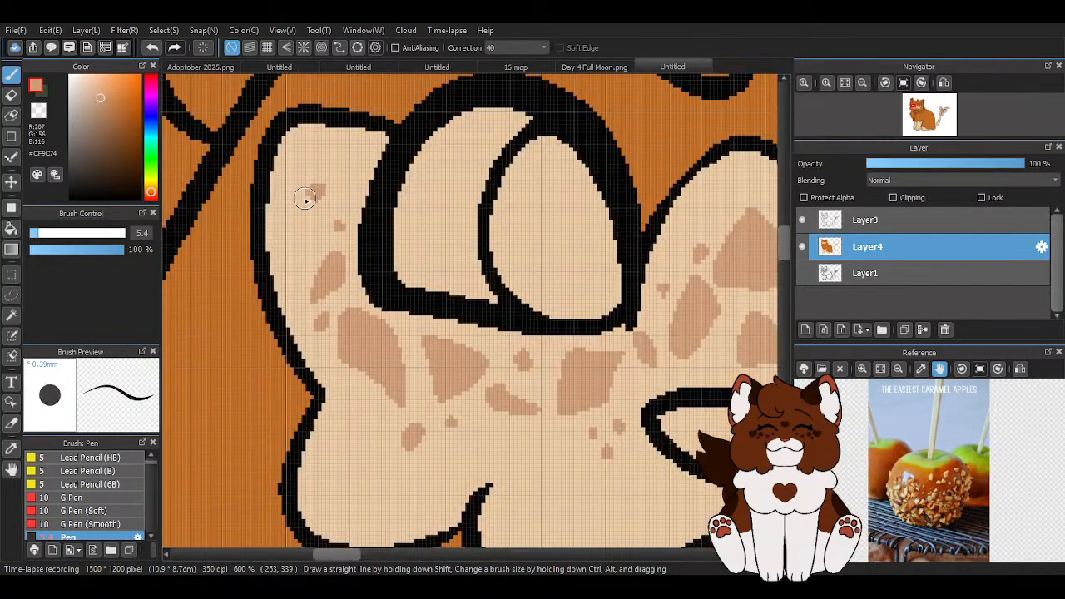
{"action": "scroll", "coordinate": [320, 199], "scroll_direction": "down", "scroll_amount": 4}
{"action": "scroll", "coordinate": [323, 197], "scroll_direction": "down", "scroll_amount": 6}
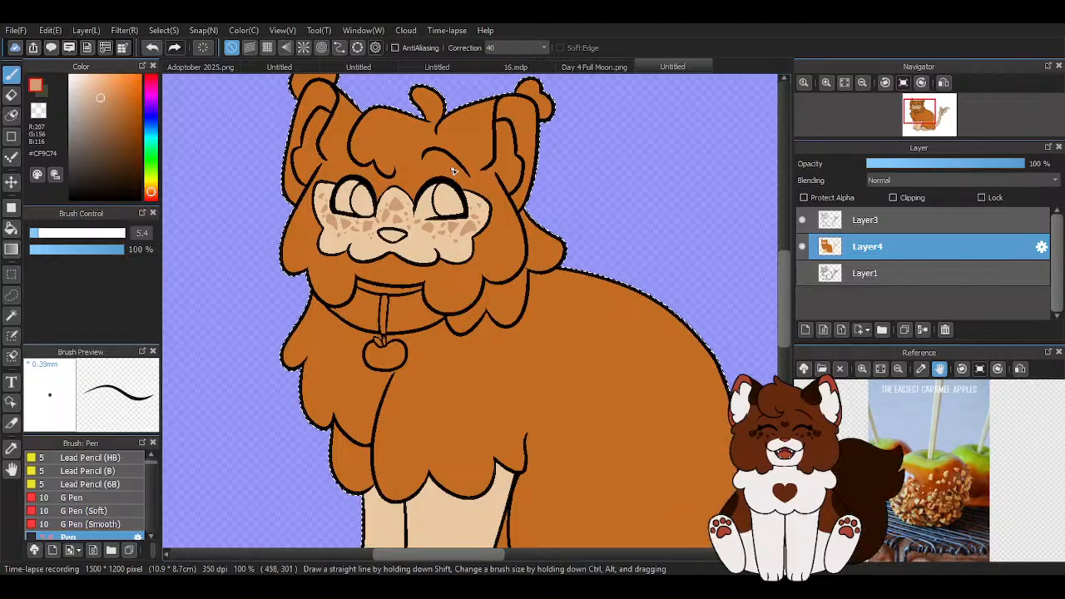
{"action": "scroll", "coordinate": [454, 171], "scroll_direction": "down", "scroll_amount": 1}
{"action": "scroll", "coordinate": [454, 170], "scroll_direction": "down", "scroll_amount": 1}
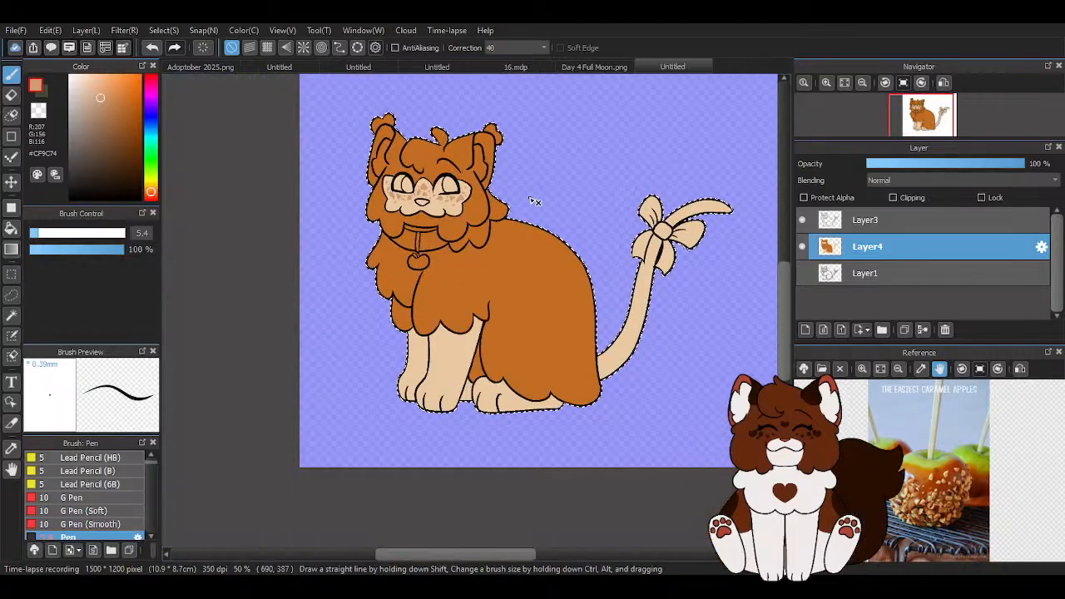
{"action": "scroll", "coordinate": [533, 201], "scroll_direction": "down", "scroll_amount": 1}
{"action": "scroll", "coordinate": [537, 212], "scroll_direction": "up", "scroll_amount": 3}
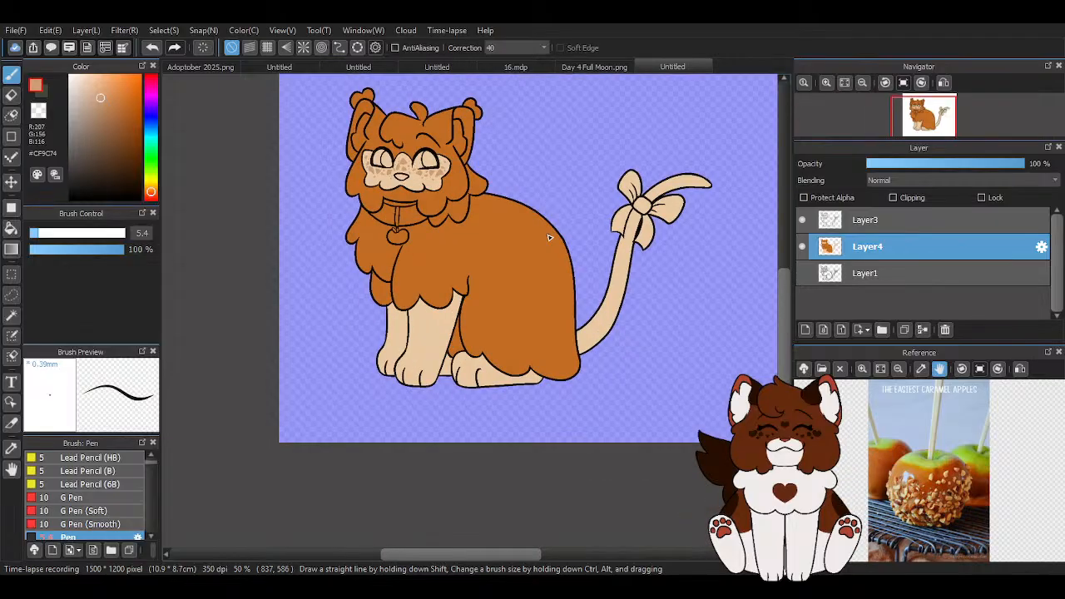
{"action": "scroll", "coordinate": [522, 227], "scroll_direction": "down", "scroll_amount": 2}
{"action": "scroll", "coordinate": [523, 226], "scroll_direction": "up", "scroll_amount": 3}
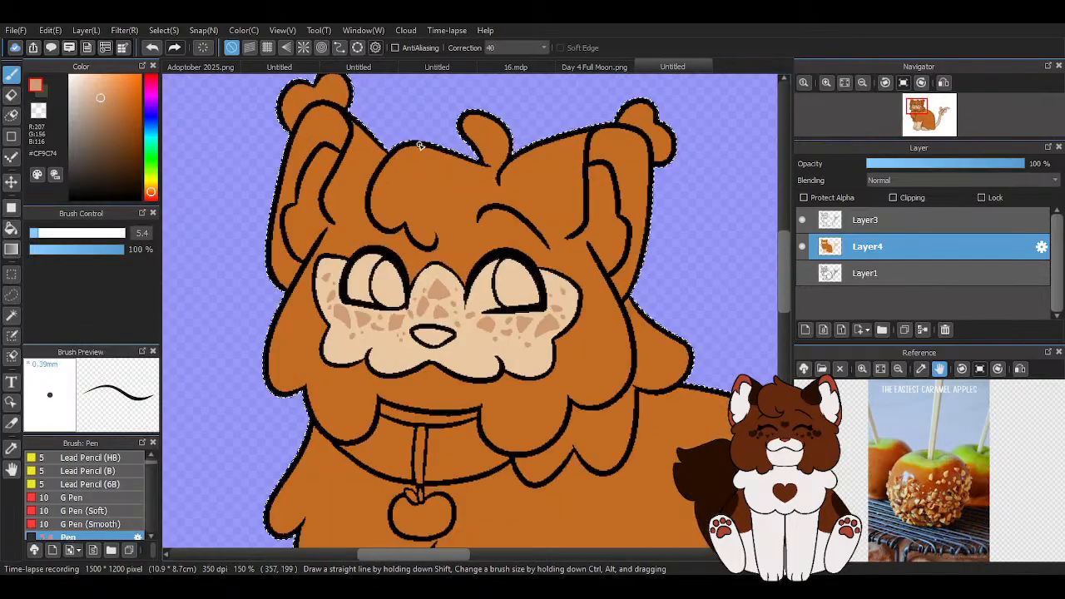
Try to paint a broad tan patch across the top of the nearer front leg with brush size 41, and undo it
{"action": "scroll", "coordinate": [465, 267], "scroll_direction": "down", "scroll_amount": 4}
{"action": "scroll", "coordinate": [427, 312], "scroll_direction": "up", "scroll_amount": 3}
{"action": "scroll", "coordinate": [427, 312], "scroll_direction": "up", "scroll_amount": 1}
{"action": "left_click_drag", "start_coordinate": [83, 233], "coordinate": [94, 233]}
{"action": "mouse_move", "coordinate": [398, 152]}
{"action": "left_mouse_down"}
{"action": "mouse_move", "coordinate": [360, 234]}
{"action": "mouse_move", "coordinate": [409, 268]}
{"action": "mouse_move", "coordinate": [431, 222]}
{"action": "mouse_move", "coordinate": [399, 240]}
{"action": "mouse_move", "coordinate": [428, 213]}
{"action": "mouse_move", "coordinate": [450, 158]}
{"action": "left_mouse_up"}
{"action": "left_click", "coordinate": [153, 47]}
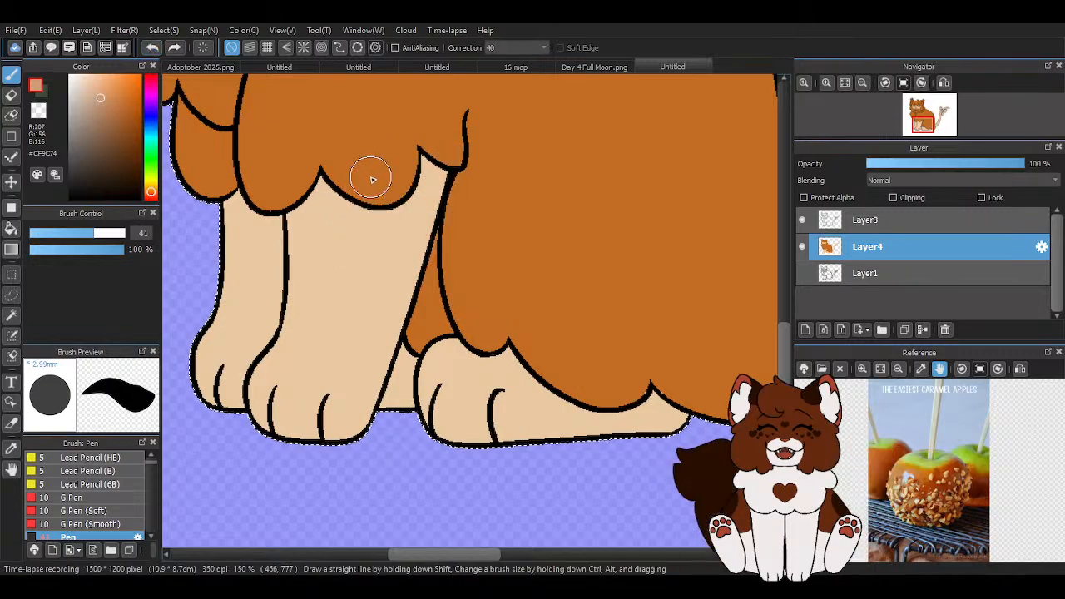
{"action": "mouse_move", "coordinate": [370, 163]}
{"action": "left_mouse_down"}
{"action": "mouse_move", "coordinate": [421, 262]}
{"action": "mouse_move", "coordinate": [434, 162]}
{"action": "mouse_move", "coordinate": [394, 210]}
{"action": "left_mouse_up"}
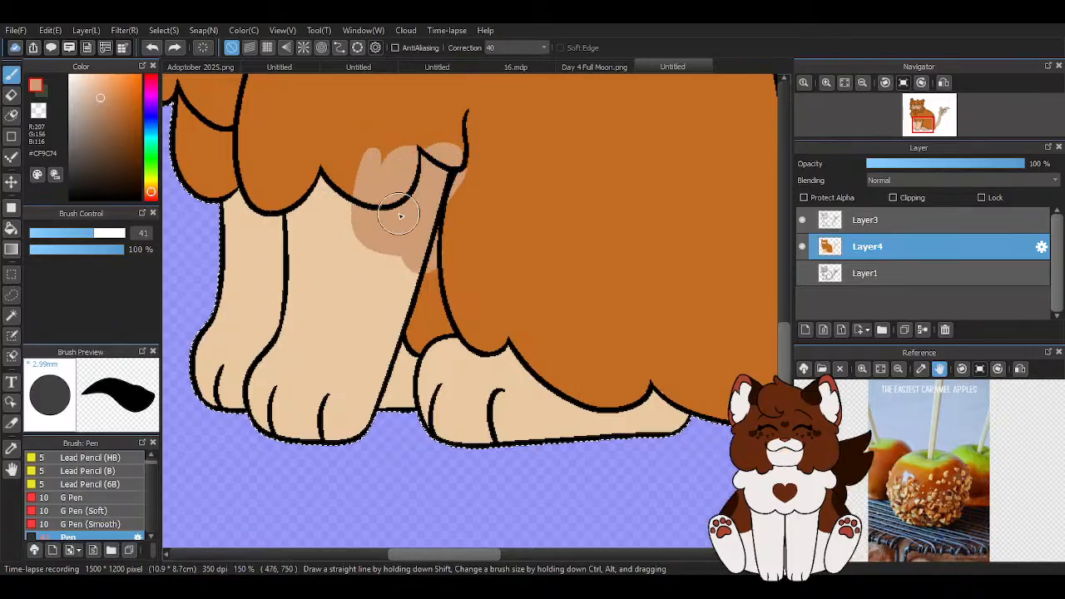
{"action": "left_click", "coordinate": [152, 47]}
Try a rounded tan patch at the top of the nearer front leg with a large triangle beside it, and undo both
{"action": "mouse_move", "coordinate": [374, 157]}
{"action": "left_mouse_down"}
{"action": "mouse_move", "coordinate": [385, 211]}
{"action": "mouse_move", "coordinate": [406, 255]}
{"action": "mouse_move", "coordinate": [439, 168]}
{"action": "mouse_move", "coordinate": [405, 237]}
{"action": "mouse_move", "coordinate": [424, 156]}
{"action": "left_mouse_up"}
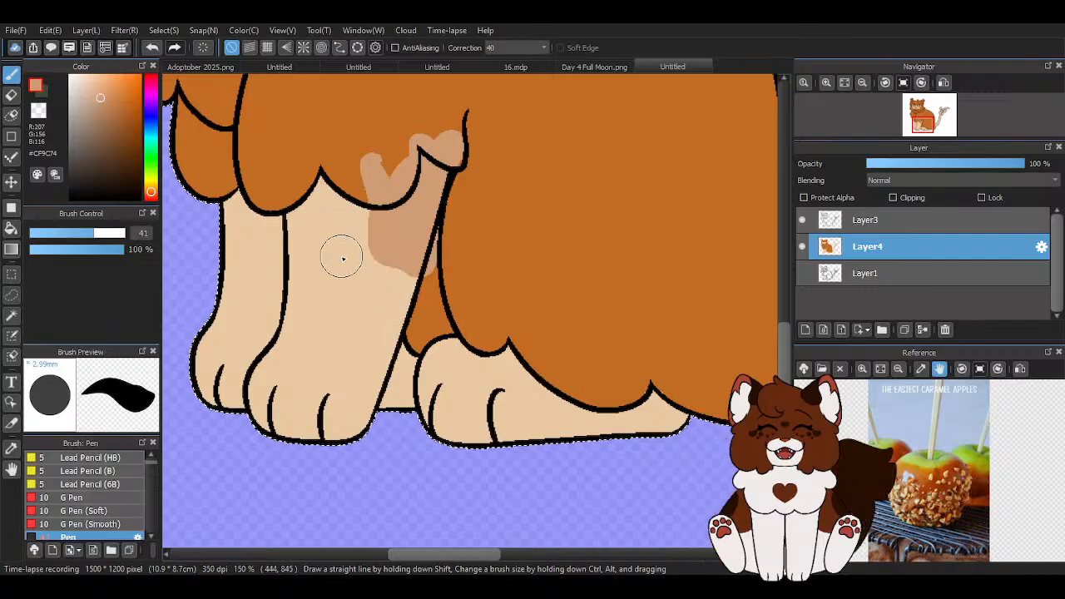
{"action": "mouse_move", "coordinate": [334, 219]}
{"action": "left_mouse_down"}
{"action": "mouse_move", "coordinate": [362, 293]}
{"action": "mouse_move", "coordinate": [344, 314]}
{"action": "mouse_move", "coordinate": [332, 251]}
{"action": "mouse_move", "coordinate": [339, 221]}
{"action": "mouse_move", "coordinate": [316, 318]}
{"action": "mouse_move", "coordinate": [349, 291]}
{"action": "mouse_move", "coordinate": [343, 277]}
{"action": "mouse_move", "coordinate": [340, 303]}
{"action": "left_mouse_up"}
{"action": "scroll", "coordinate": [340, 303], "scroll_direction": "down", "scroll_amount": 3}
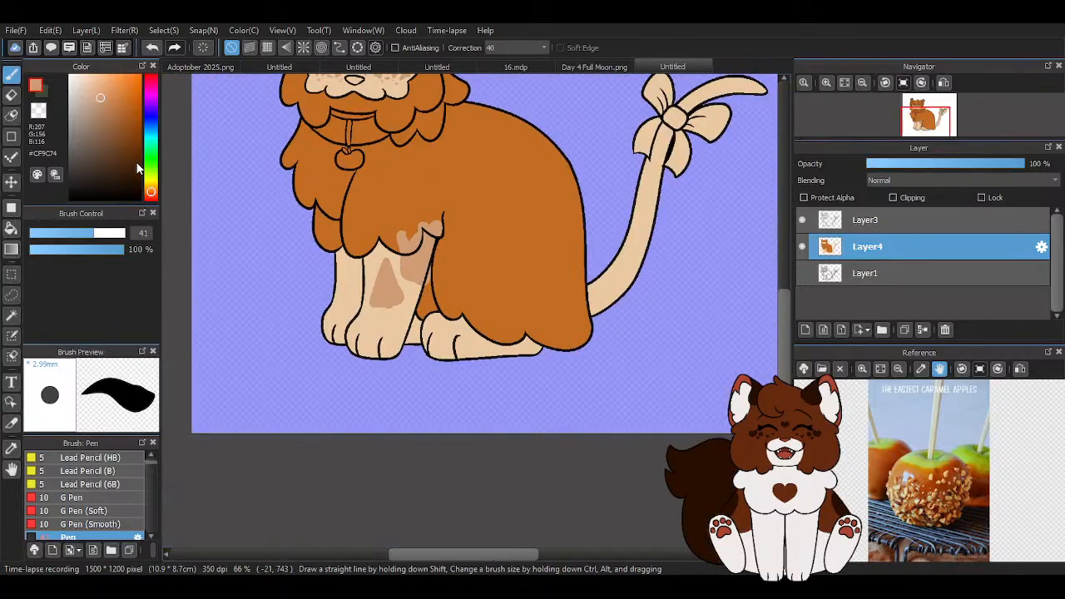
{"action": "left_click", "coordinate": [150, 48]}
{"action": "left_click", "coordinate": [151, 48]}
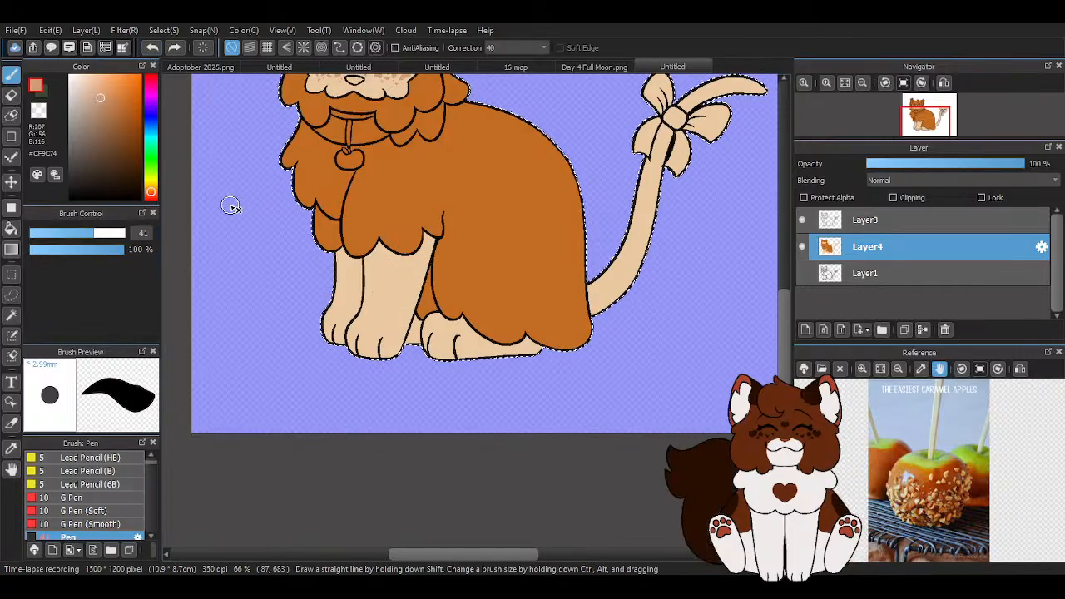
{"action": "key", "text": "ctrl+z"}
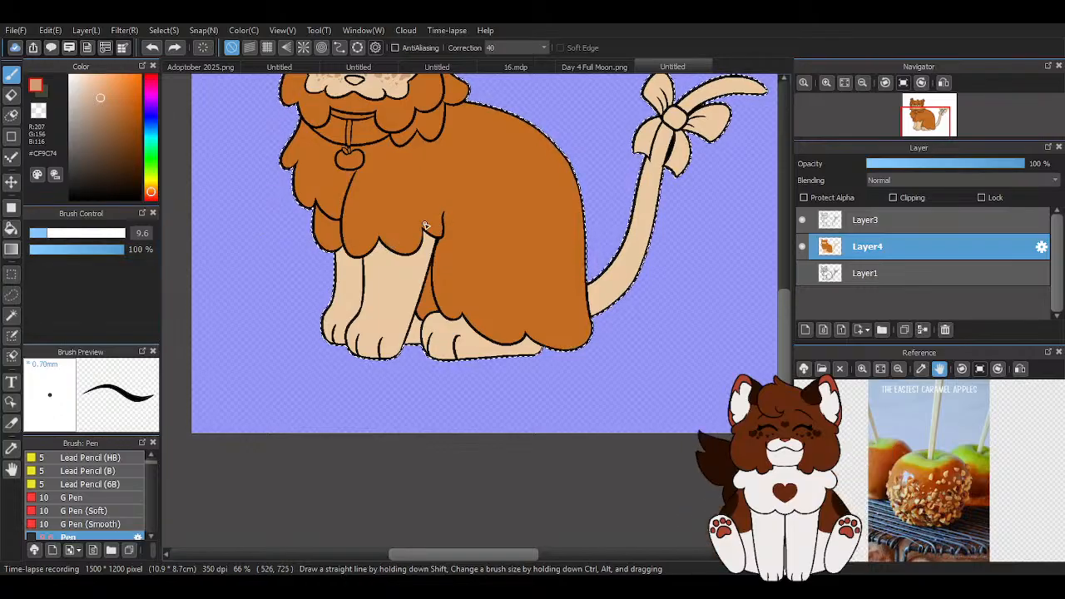
Paint a four-sided tan patch at the top inner edge of the nearer front leg with brush size 9.6
{"action": "scroll", "coordinate": [435, 231], "scroll_direction": "up", "scroll_amount": 4}
{"action": "mouse_move", "coordinate": [275, 218]}
{"action": "left_mouse_down"}
{"action": "mouse_move", "coordinate": [336, 375]}
{"action": "mouse_move", "coordinate": [407, 386]}
{"action": "mouse_move", "coordinate": [372, 381]}
{"action": "mouse_move", "coordinate": [392, 375]}
{"action": "mouse_move", "coordinate": [436, 215]}
{"action": "mouse_move", "coordinate": [429, 202]}
{"action": "mouse_move", "coordinate": [390, 169]}
{"action": "mouse_move", "coordinate": [372, 237]}
{"action": "mouse_move", "coordinate": [317, 282]}
{"action": "mouse_move", "coordinate": [322, 362]}
{"action": "mouse_move", "coordinate": [380, 357]}
{"action": "mouse_move", "coordinate": [403, 252]}
{"action": "mouse_move", "coordinate": [425, 221]}
{"action": "mouse_move", "coordinate": [340, 297]}
{"action": "mouse_move", "coordinate": [370, 312]}
{"action": "mouse_move", "coordinate": [327, 355]}
{"action": "mouse_move", "coordinate": [343, 363]}
{"action": "mouse_move", "coordinate": [397, 323]}
{"action": "left_mouse_up"}
{"action": "scroll", "coordinate": [411, 281], "scroll_direction": "down", "scroll_amount": 7}
{"action": "scroll", "coordinate": [358, 297], "scroll_direction": "up", "scroll_amount": 3}
{"action": "scroll", "coordinate": [366, 292], "scroll_direction": "up", "scroll_amount": 2}
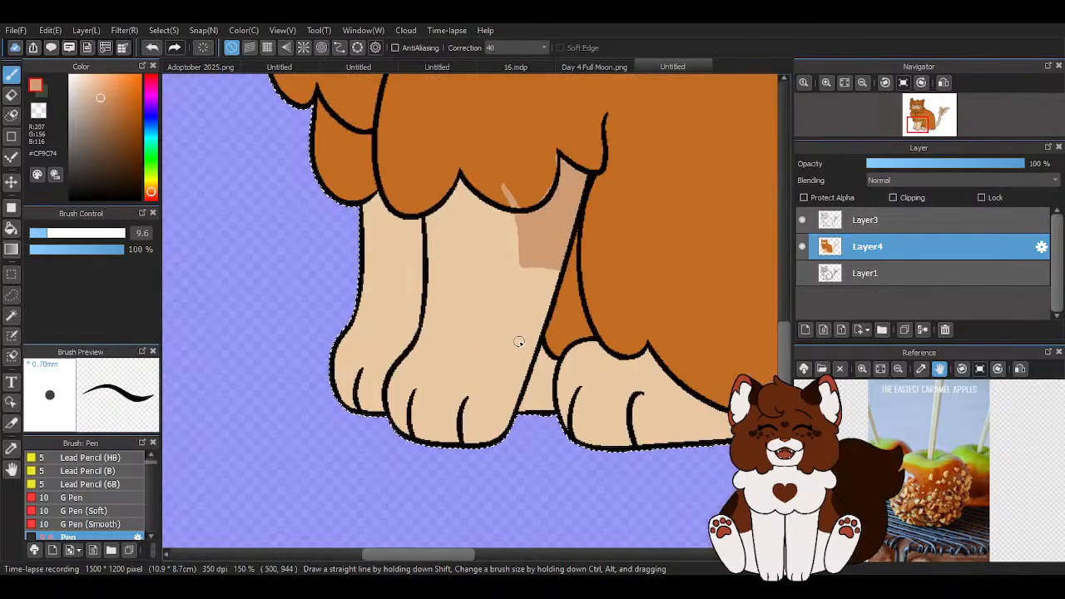
{"action": "scroll", "coordinate": [413, 289], "scroll_direction": "down", "scroll_amount": 5}
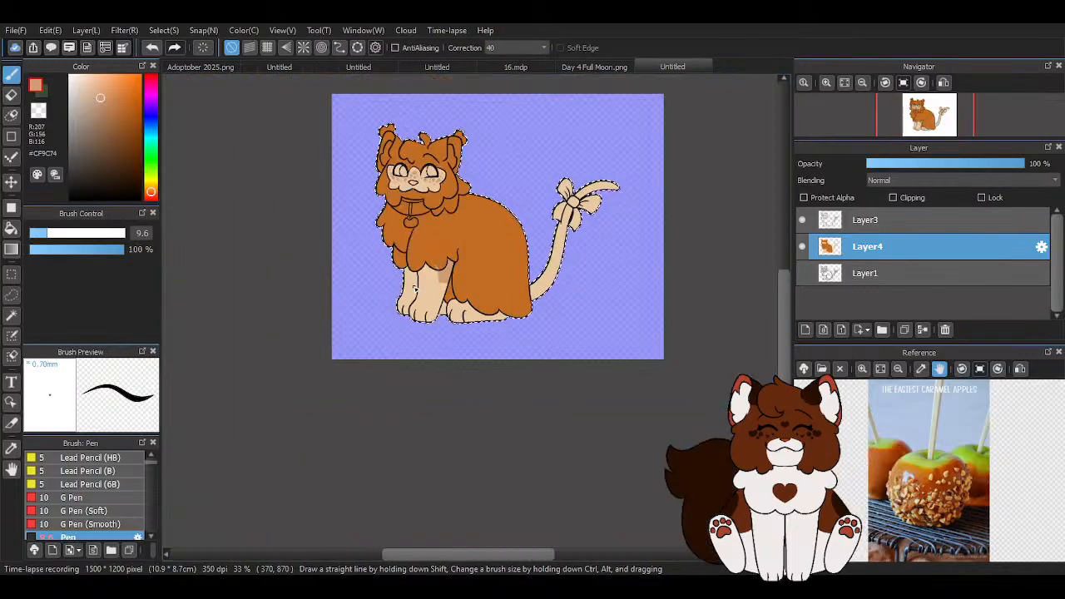
Sharpen the lower corner of the four-sided leg patch in tan, and trim its bottom edge to a slant with the sampled cream
{"action": "scroll", "coordinate": [414, 287], "scroll_direction": "up", "scroll_amount": 8}
{"action": "scroll", "coordinate": [506, 248], "scroll_direction": "up", "scroll_amount": 1}
{"action": "mouse_move", "coordinate": [344, 162]}
{"action": "left_mouse_down"}
{"action": "mouse_move", "coordinate": [360, 324]}
{"action": "mouse_move", "coordinate": [481, 318]}
{"action": "left_mouse_up"}
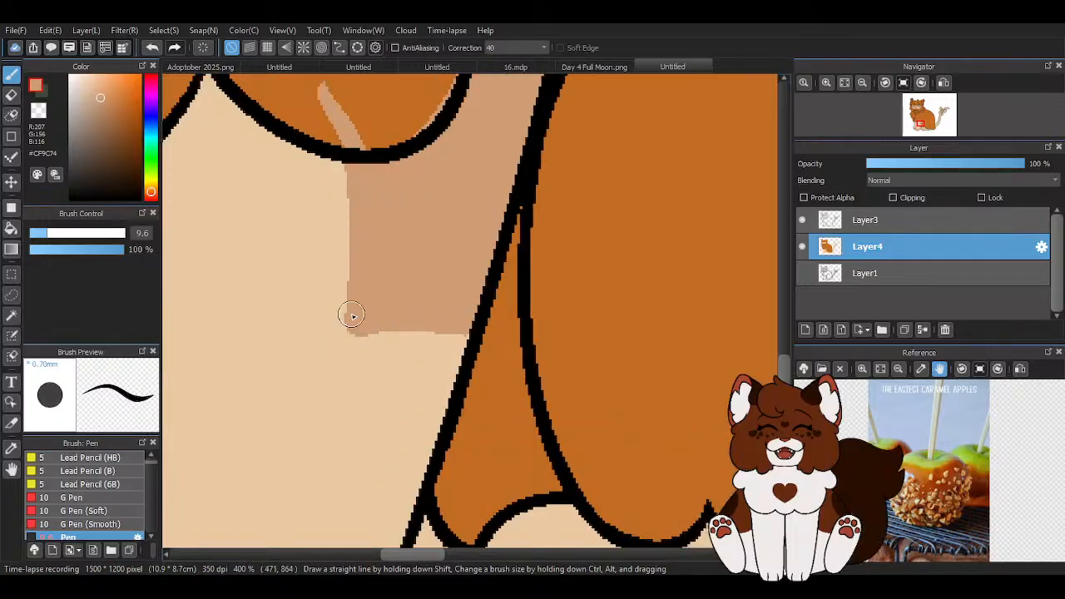
{"action": "scroll", "coordinate": [344, 316], "scroll_direction": "down", "scroll_amount": 3}
{"action": "scroll", "coordinate": [383, 299], "scroll_direction": "up", "scroll_amount": 3}
{"action": "left_click_drag", "start_coordinate": [301, 287], "coordinate": [442, 286]}
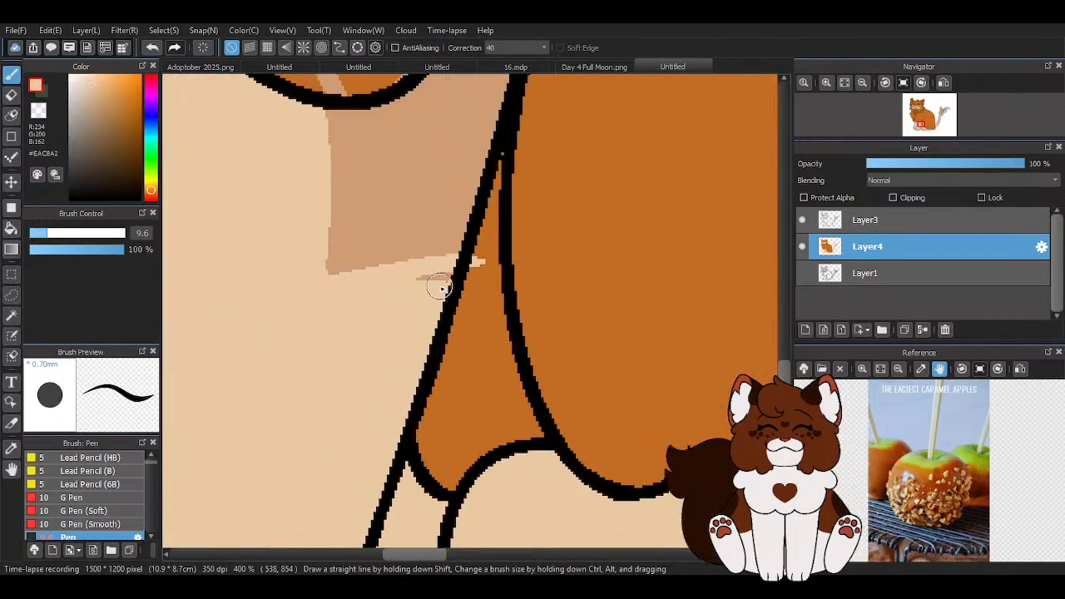
{"action": "scroll", "coordinate": [411, 191], "scroll_direction": "down", "scroll_amount": 3}
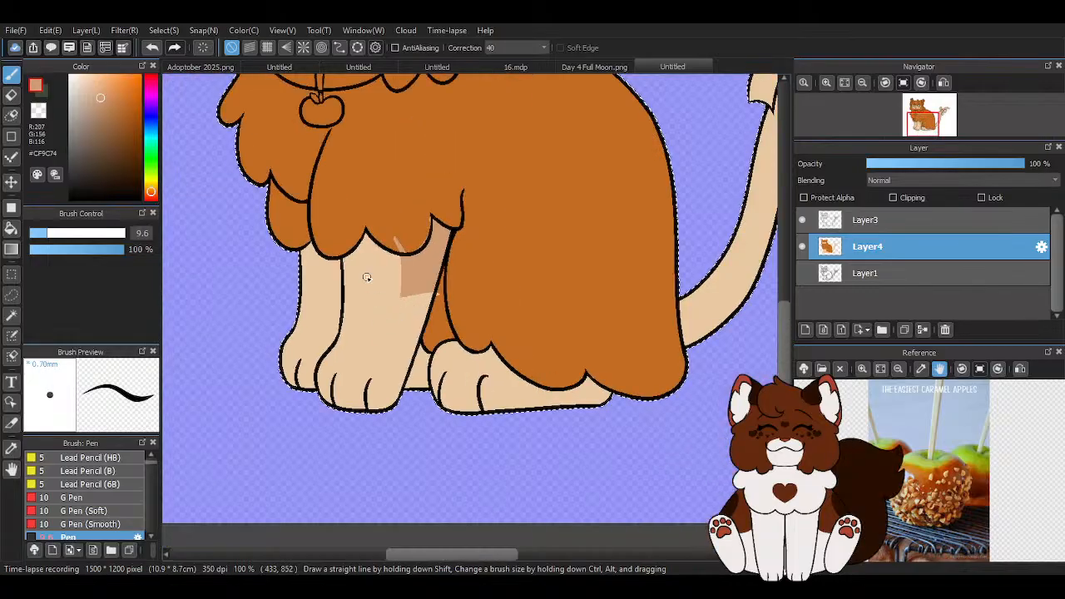
Paint a tall curved tan patch beside the four-sided one on the front leg, and smooth its outline with the sampled cream
{"action": "scroll", "coordinate": [397, 233], "scroll_direction": "up", "scroll_amount": 2}
{"action": "mouse_move", "coordinate": [416, 227]}
{"action": "left_mouse_down"}
{"action": "mouse_move", "coordinate": [443, 329]}
{"action": "mouse_move", "coordinate": [365, 404]}
{"action": "mouse_move", "coordinate": [368, 274]}
{"action": "mouse_move", "coordinate": [348, 424]}
{"action": "mouse_move", "coordinate": [397, 342]}
{"action": "mouse_move", "coordinate": [457, 307]}
{"action": "mouse_move", "coordinate": [432, 200]}
{"action": "mouse_move", "coordinate": [367, 343]}
{"action": "mouse_move", "coordinate": [411, 292]}
{"action": "mouse_move", "coordinate": [408, 322]}
{"action": "mouse_move", "coordinate": [415, 317]}
{"action": "mouse_move", "coordinate": [431, 231]}
{"action": "left_mouse_up"}
{"action": "scroll", "coordinate": [350, 369], "scroll_direction": "up", "scroll_amount": 1}
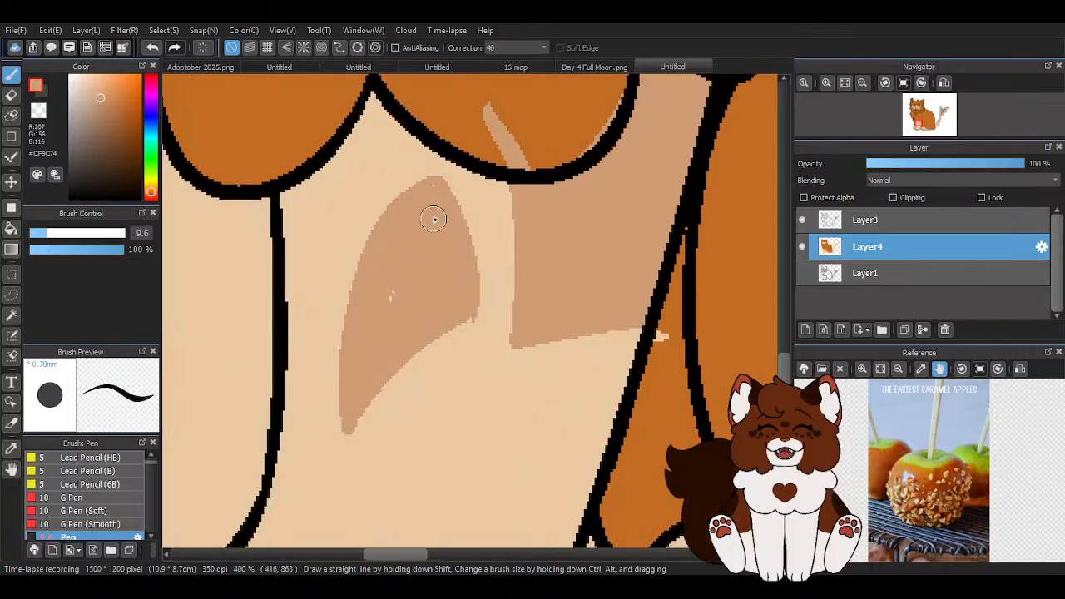
{"action": "right_click", "coordinate": [490, 305]}
{"action": "mouse_move", "coordinate": [348, 441]}
{"action": "left_mouse_down"}
{"action": "mouse_move", "coordinate": [369, 412]}
{"action": "mouse_move", "coordinate": [479, 325]}
{"action": "mouse_move", "coordinate": [480, 237]}
{"action": "left_mouse_up"}
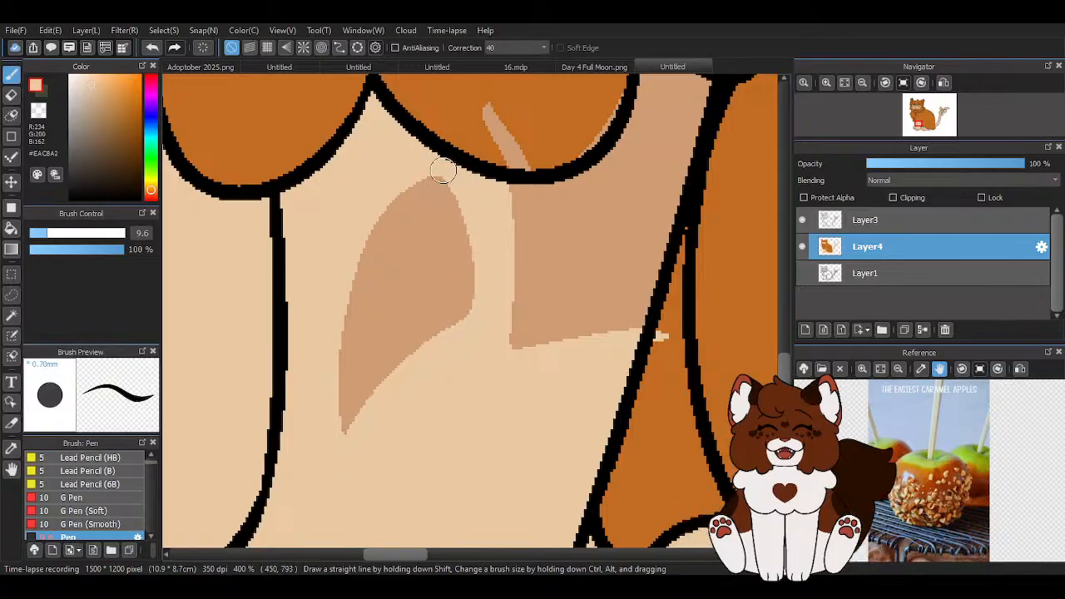
{"action": "scroll", "coordinate": [458, 333], "scroll_direction": "down", "scroll_amount": 2}
Sample the tan and paint a smaller slanted patch below the curved one on the front leg
{"action": "right_click", "coordinate": [514, 282]}
{"action": "scroll", "coordinate": [513, 283], "scroll_direction": "down", "scroll_amount": 2}
{"action": "scroll", "coordinate": [507, 345], "scroll_direction": "up", "scroll_amount": 1}
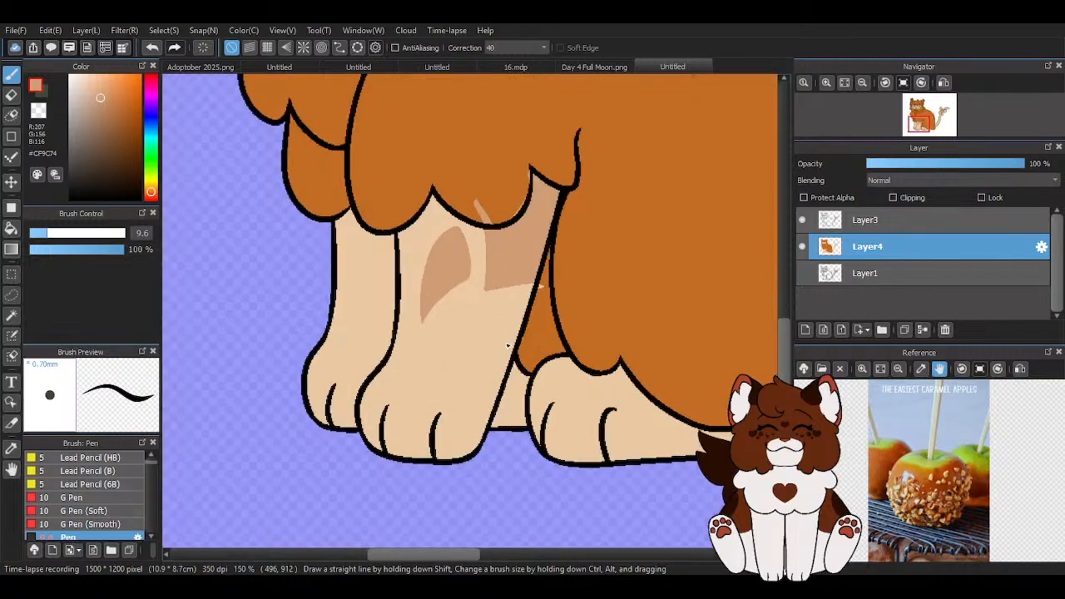
{"action": "scroll", "coordinate": [508, 345], "scroll_direction": "up", "scroll_amount": 3}
{"action": "mouse_move", "coordinate": [481, 251]}
{"action": "left_mouse_down"}
{"action": "mouse_move", "coordinate": [486, 311]}
{"action": "mouse_move", "coordinate": [479, 258]}
{"action": "mouse_move", "coordinate": [423, 338]}
{"action": "mouse_move", "coordinate": [422, 357]}
{"action": "mouse_move", "coordinate": [478, 332]}
{"action": "mouse_move", "coordinate": [471, 297]}
{"action": "left_mouse_up"}
{"action": "scroll", "coordinate": [507, 282], "scroll_direction": "down", "scroll_amount": 2}
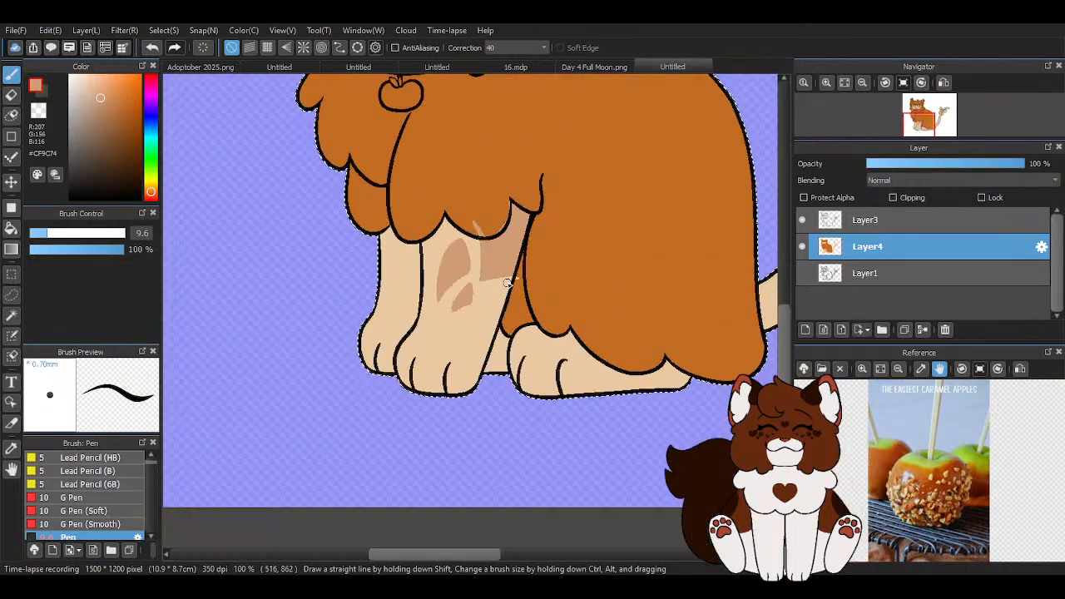
Undo all the tan patches painted on the nearer front leg
{"action": "left_click", "coordinate": [151, 47]}
{"action": "left_click", "coordinate": [152, 47]}
{"action": "left_click", "coordinate": [152, 48]}
{"action": "left_click", "coordinate": [152, 48]}
{"action": "left_click", "coordinate": [153, 49]}
{"action": "left_click", "coordinate": [152, 48]}
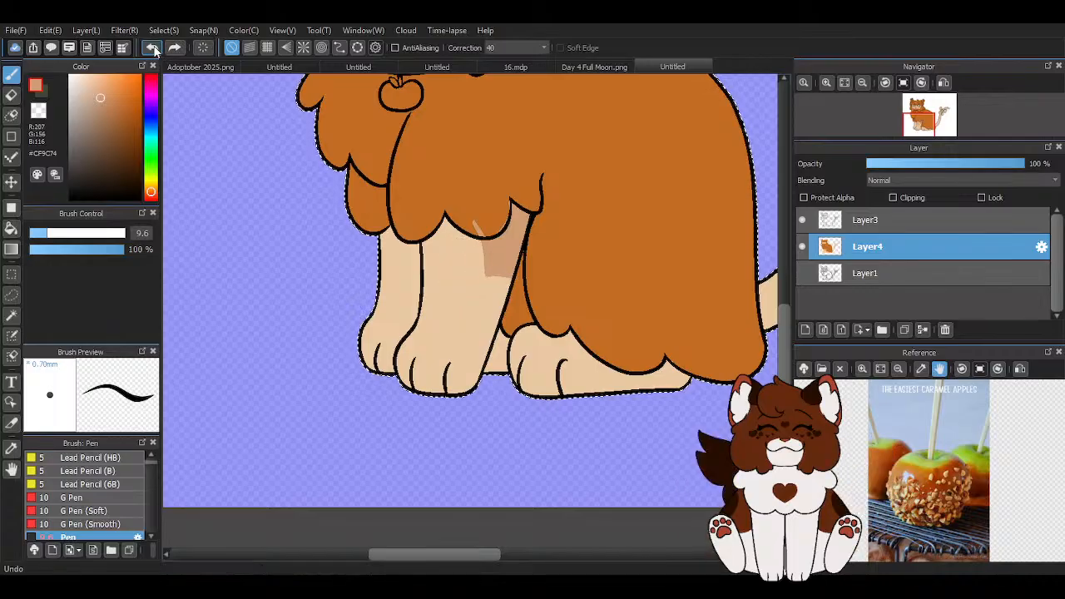
{"action": "left_click", "coordinate": [152, 49]}
{"action": "left_click", "coordinate": [152, 48]}
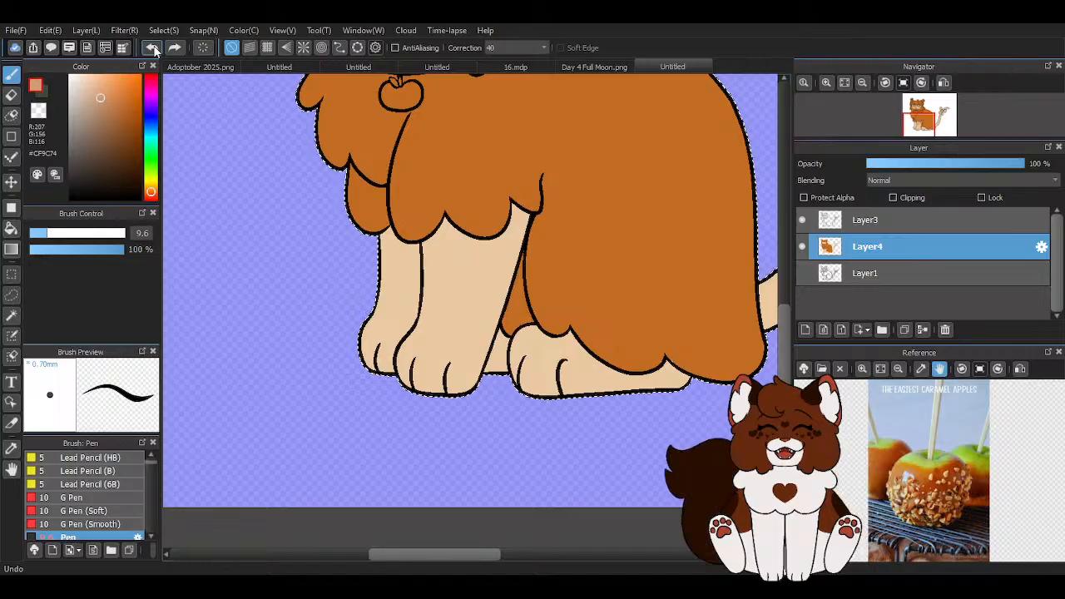
{"action": "scroll", "coordinate": [450, 290], "scroll_direction": "down", "scroll_amount": 3}
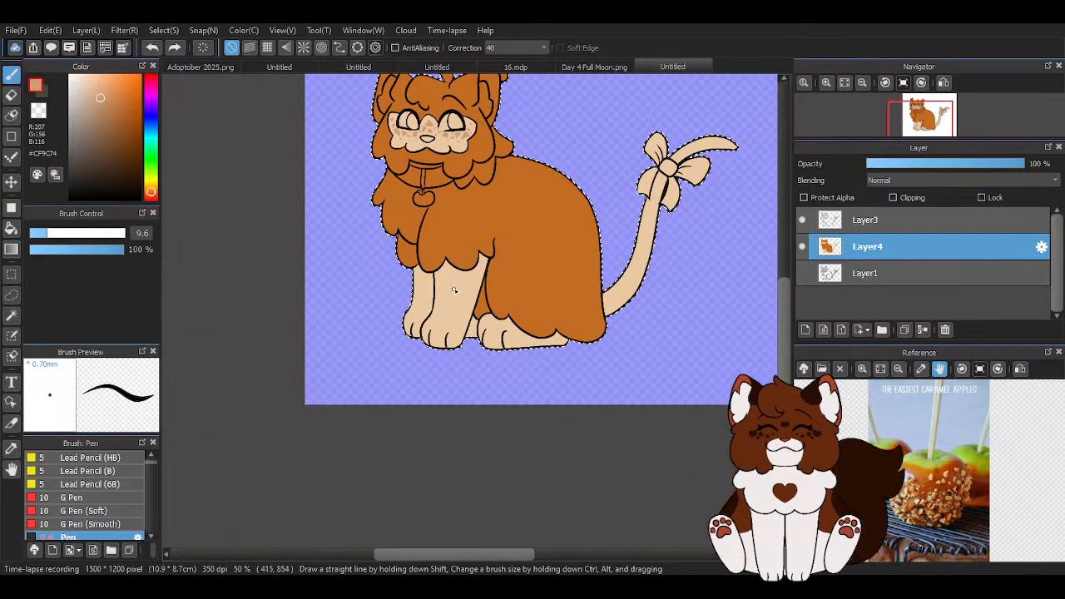
{"action": "scroll", "coordinate": [450, 290], "scroll_direction": "up", "scroll_amount": 3}
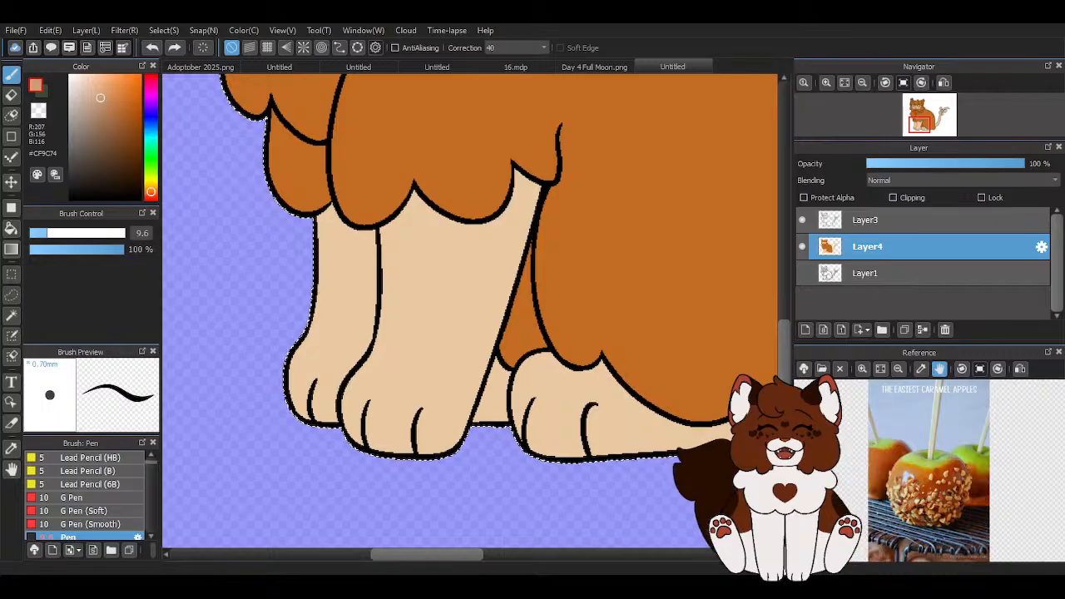
{"action": "scroll", "coordinate": [384, 309], "scroll_direction": "down", "scroll_amount": 5}
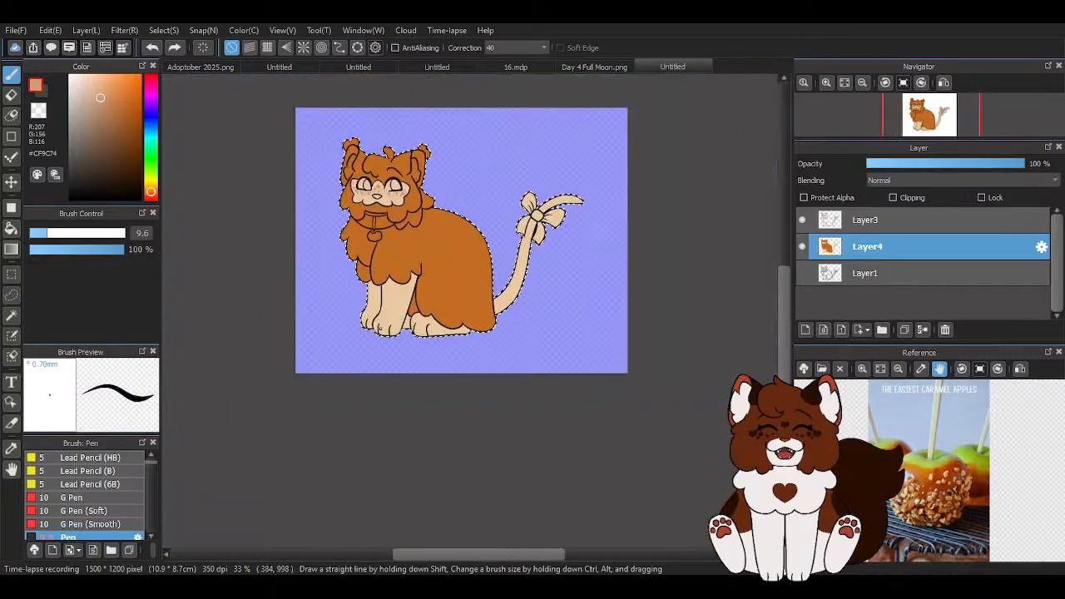
Set the brush size to 38 and paint tan patches and a small spot on the nearer front leg
{"action": "scroll", "coordinate": [385, 159], "scroll_direction": "up", "scroll_amount": 4}
{"action": "scroll", "coordinate": [391, 157], "scroll_direction": "down", "scroll_amount": 2}
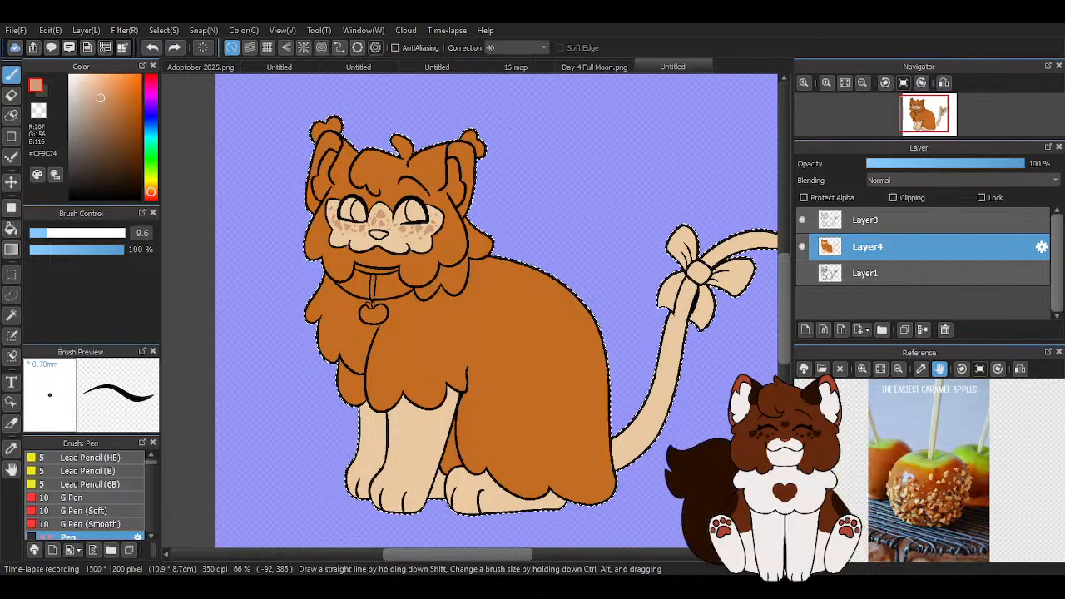
{"action": "scroll", "coordinate": [428, 442], "scroll_direction": "up", "scroll_amount": 3}
{"action": "scroll", "coordinate": [372, 293], "scroll_direction": "down", "scroll_amount": 3}
{"action": "left_click", "coordinate": [90, 233]}
{"action": "scroll", "coordinate": [384, 329], "scroll_direction": "up", "scroll_amount": 2}
{"action": "left_click_drag", "start_coordinate": [400, 276], "coordinate": [433, 309]}
{"action": "mouse_move", "coordinate": [378, 350]}
{"action": "left_mouse_down"}
{"action": "mouse_move", "coordinate": [356, 330]}
{"action": "mouse_move", "coordinate": [314, 416]}
{"action": "left_mouse_up"}
{"action": "left_click", "coordinate": [362, 322]}
Paint tan patches down the farther front leg and small tan areas on the toes of both front paws
{"action": "mouse_move", "coordinate": [283, 370]}
{"action": "left_mouse_down"}
{"action": "mouse_move", "coordinate": [278, 305]}
{"action": "mouse_move", "coordinate": [258, 349]}
{"action": "left_mouse_up"}
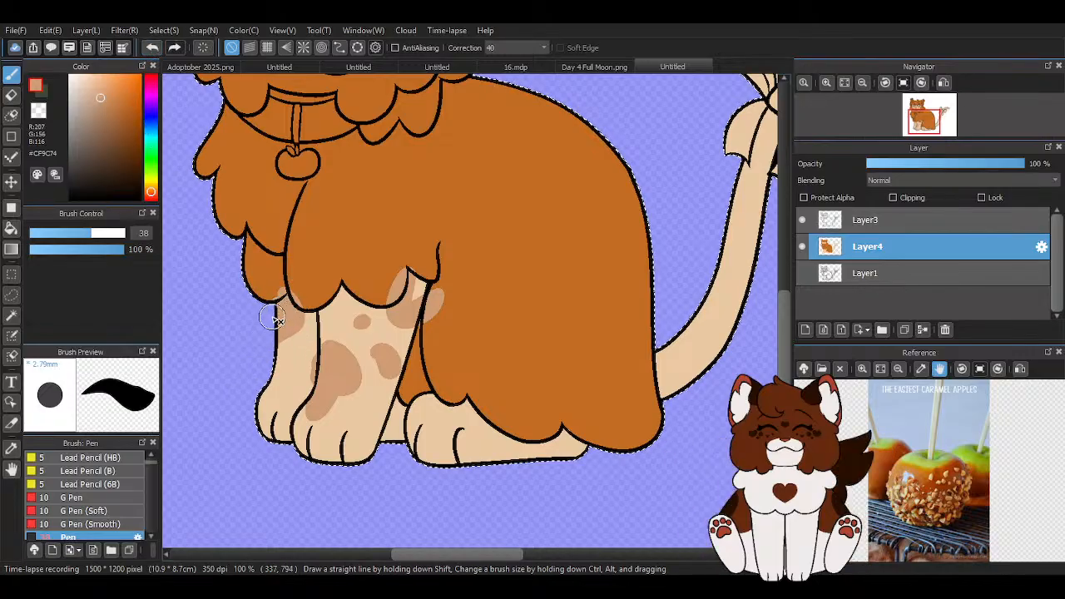
{"action": "left_click", "coordinate": [309, 349]}
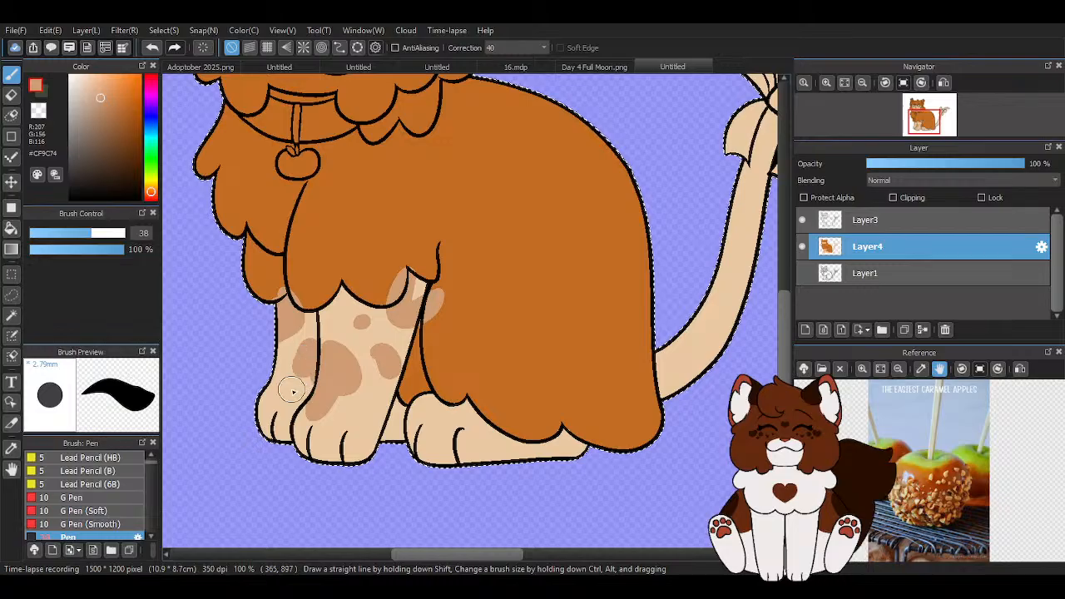
{"action": "scroll", "coordinate": [331, 420], "scroll_direction": "down", "scroll_amount": 1}
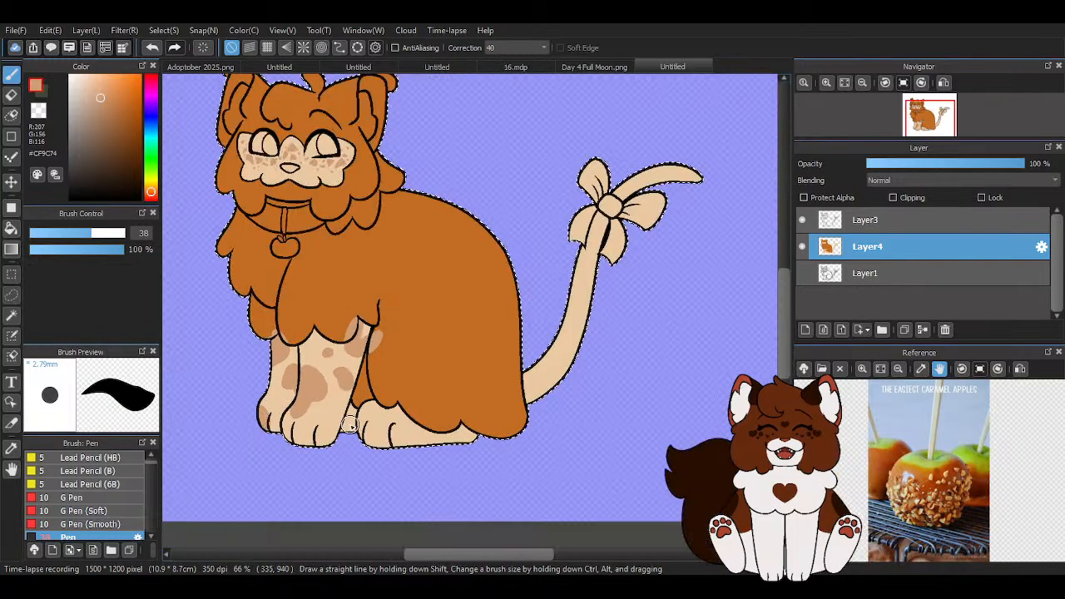
{"action": "scroll", "coordinate": [331, 420], "scroll_direction": "up", "scroll_amount": 2}
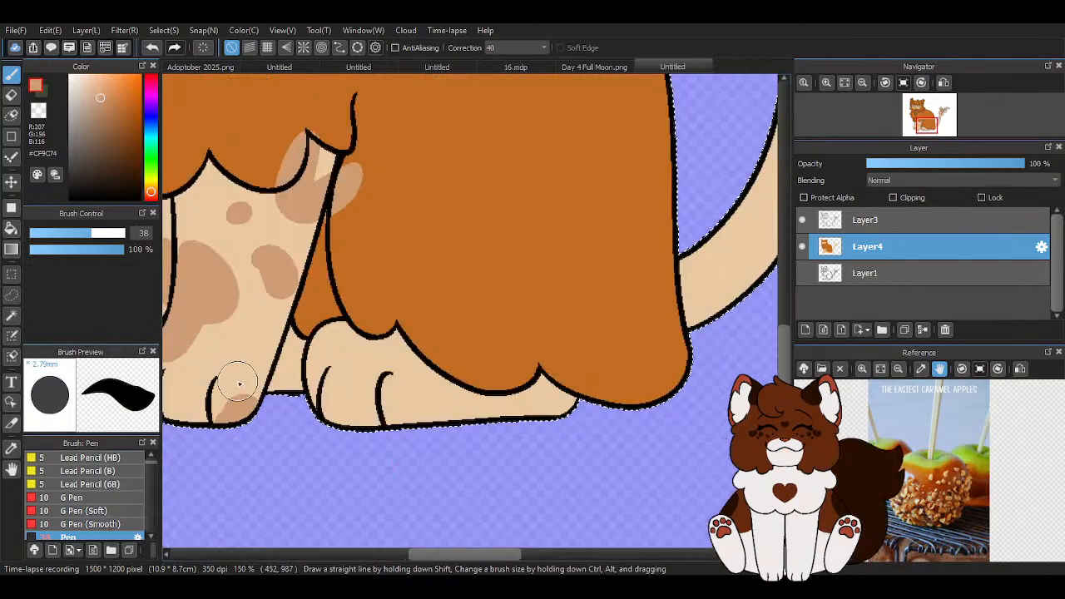
Paint tan patches along the top, heel and toes of the hind paw, with a small spot between the larger ones
{"action": "scroll", "coordinate": [208, 416], "scroll_direction": "down", "scroll_amount": 2}
{"action": "scroll", "coordinate": [302, 418], "scroll_direction": "up", "scroll_amount": 3}
{"action": "left_click_drag", "start_coordinate": [458, 363], "coordinate": [496, 400]}
{"action": "scroll", "coordinate": [492, 447], "scroll_direction": "down", "scroll_amount": 1}
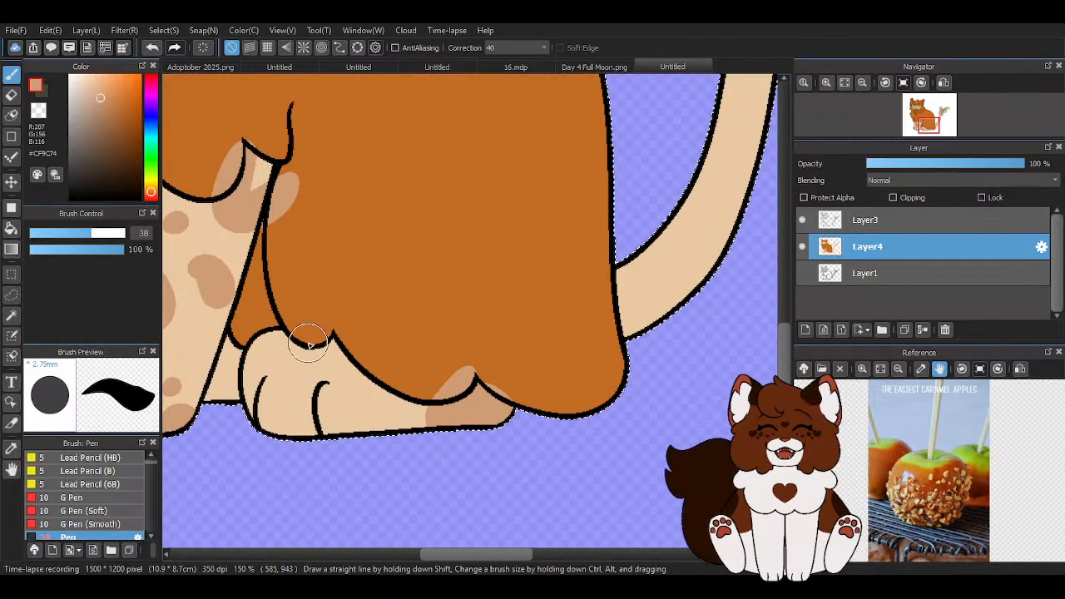
{"action": "left_click_drag", "start_coordinate": [350, 361], "coordinate": [367, 380]}
{"action": "left_click", "coordinate": [397, 405]}
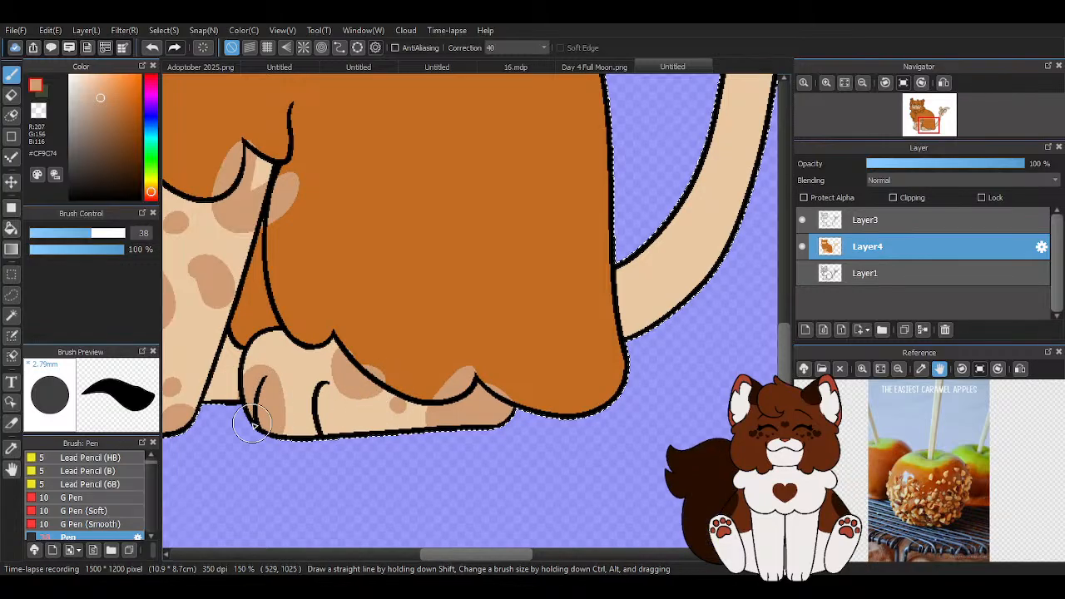
{"action": "scroll", "coordinate": [386, 374], "scroll_direction": "down", "scroll_amount": 3}
{"action": "scroll", "coordinate": [385, 373], "scroll_direction": "up", "scroll_amount": 3}
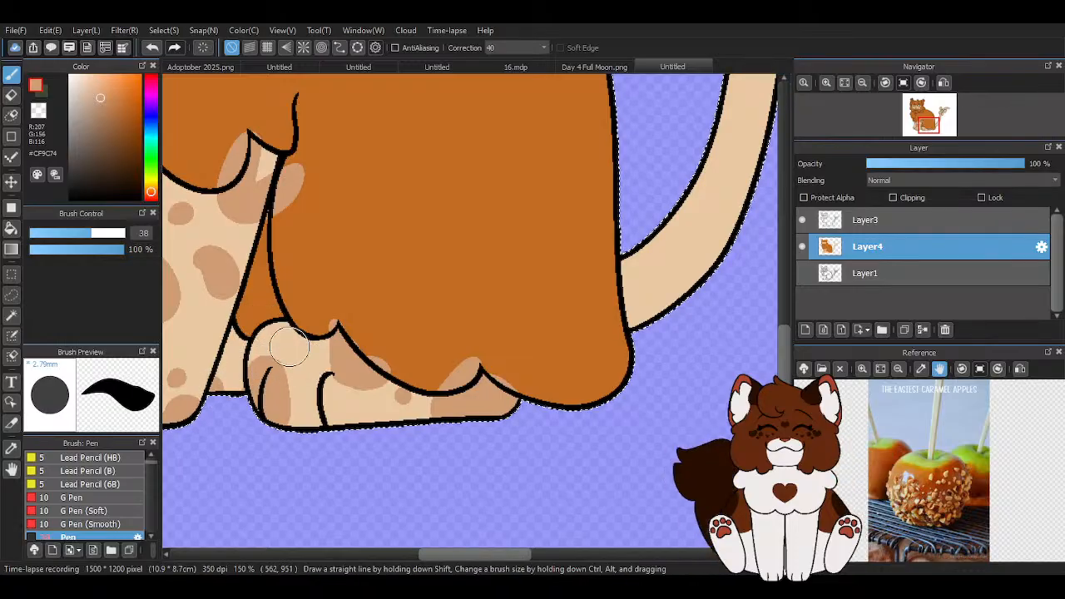
{"action": "scroll", "coordinate": [274, 395], "scroll_direction": "down", "scroll_amount": 4}
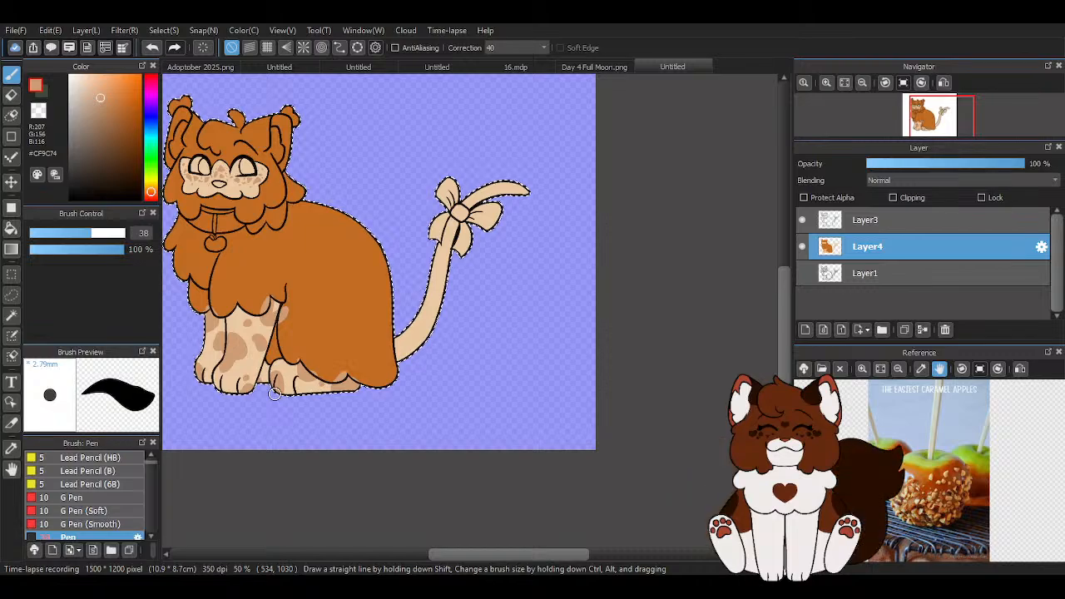
Paint a long tan patch along the outer edge of the lower tail and a smaller rounded one near its base
{"action": "scroll", "coordinate": [435, 357], "scroll_direction": "up", "scroll_amount": 4}
{"action": "mouse_move", "coordinate": [440, 317]}
{"action": "left_mouse_down"}
{"action": "mouse_move", "coordinate": [434, 214]}
{"action": "mouse_move", "coordinate": [476, 178]}
{"action": "mouse_move", "coordinate": [469, 208]}
{"action": "mouse_move", "coordinate": [408, 296]}
{"action": "left_mouse_up"}
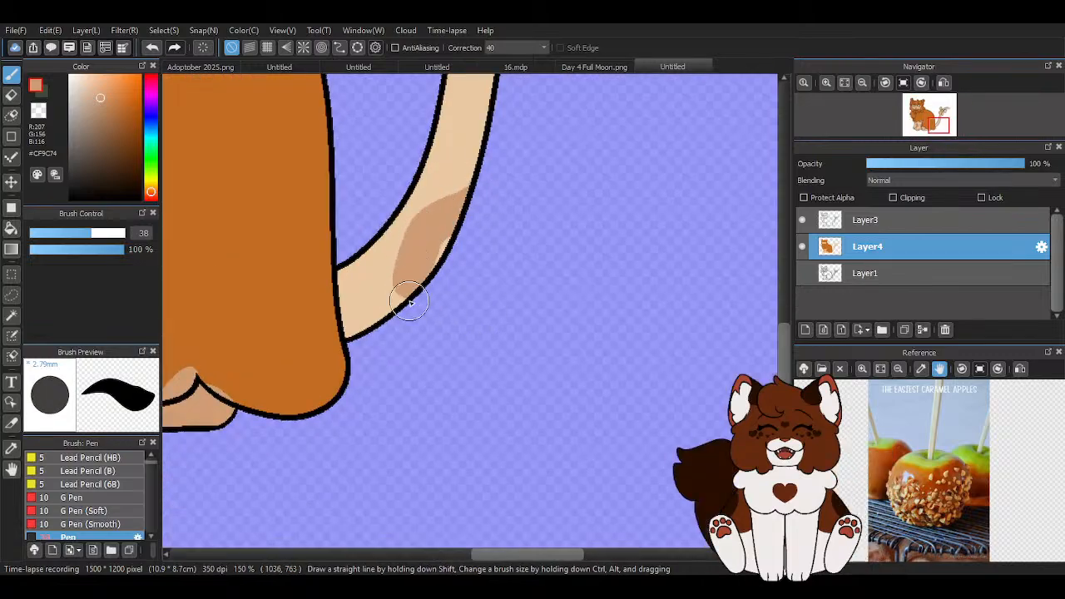
{"action": "mouse_move", "coordinate": [384, 241]}
{"action": "left_mouse_down"}
{"action": "mouse_move", "coordinate": [368, 250]}
{"action": "mouse_move", "coordinate": [374, 290]}
{"action": "left_mouse_up"}
{"action": "scroll", "coordinate": [388, 304], "scroll_direction": "up", "scroll_amount": 2}
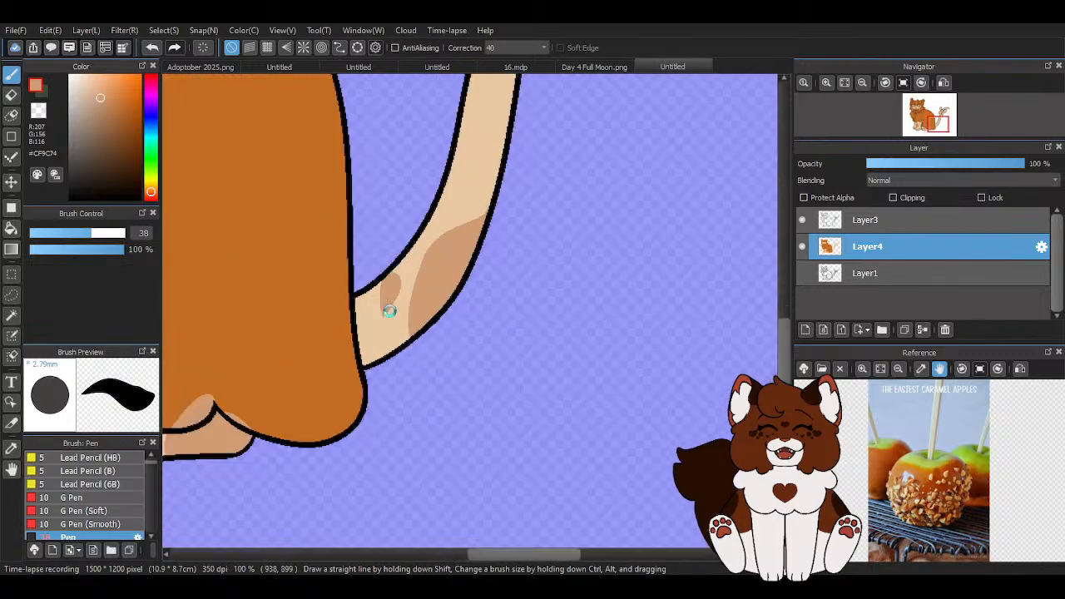
{"action": "mouse_move", "coordinate": [384, 325]}
{"action": "left_mouse_down"}
{"action": "mouse_move", "coordinate": [407, 252]}
{"action": "mouse_move", "coordinate": [383, 283]}
{"action": "mouse_move", "coordinate": [385, 348]}
{"action": "left_mouse_up"}
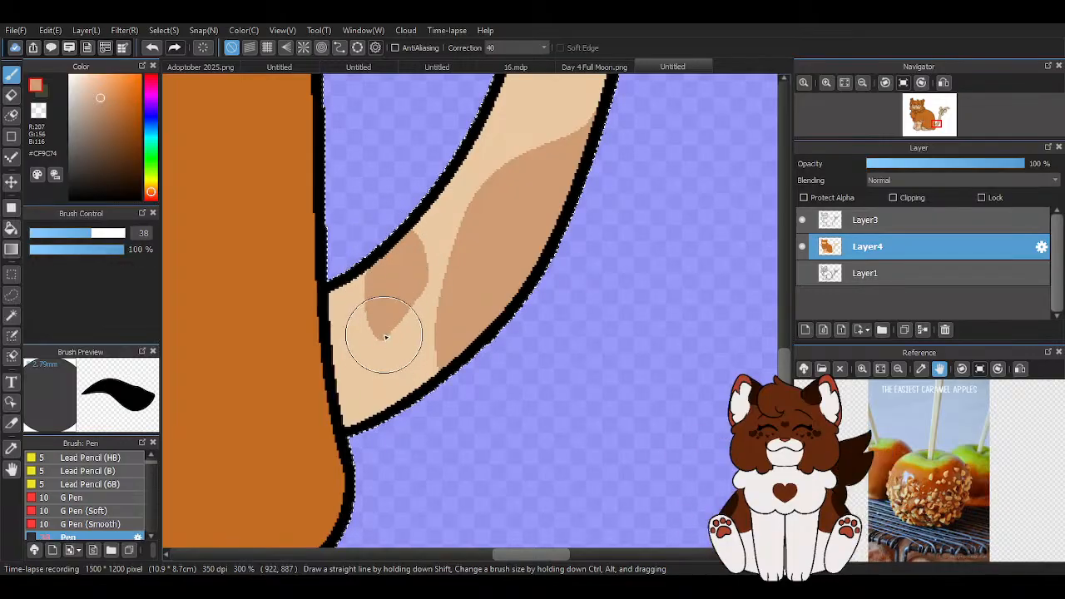
Paint a large tan patch and a smaller teardrop one on the tail between the bow and the lower patches
{"action": "scroll", "coordinate": [385, 337], "scroll_direction": "down", "scroll_amount": 6}
{"action": "scroll", "coordinate": [418, 304], "scroll_direction": "up", "scroll_amount": 5}
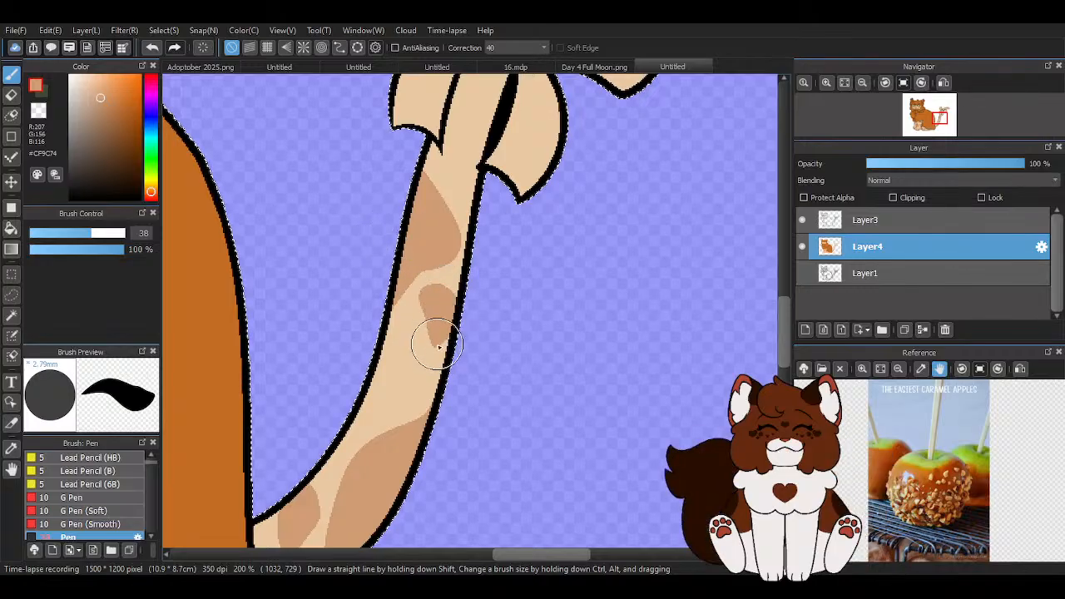
{"action": "scroll", "coordinate": [432, 333], "scroll_direction": "down", "scroll_amount": 3}
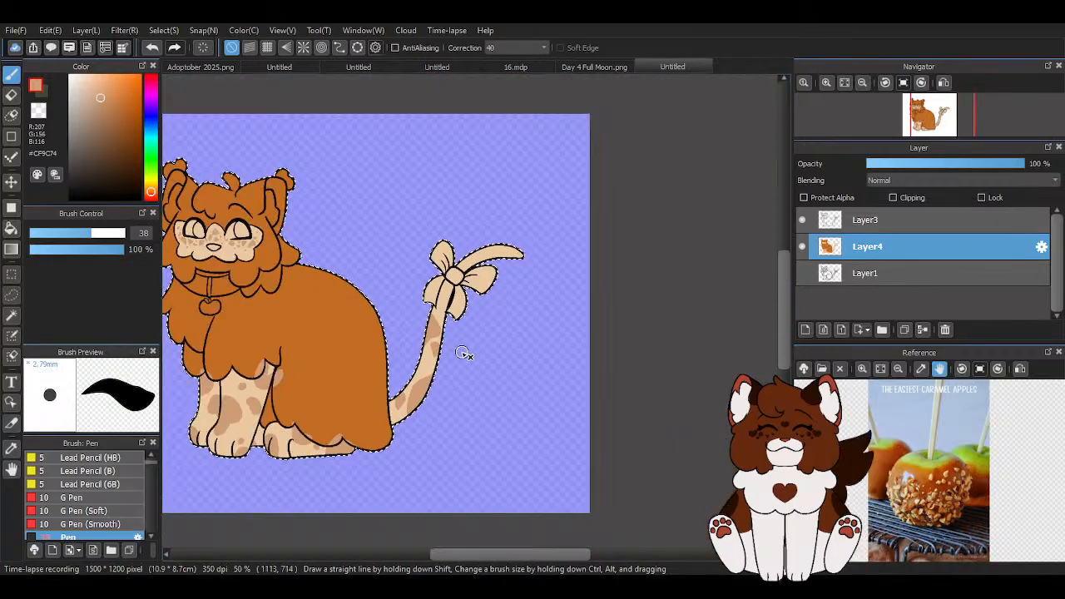
Cover the tail tip beyond the bow in tan and add a smaller tan patch beside the bow's knot
{"action": "scroll", "coordinate": [464, 352], "scroll_direction": "up", "scroll_amount": 3}
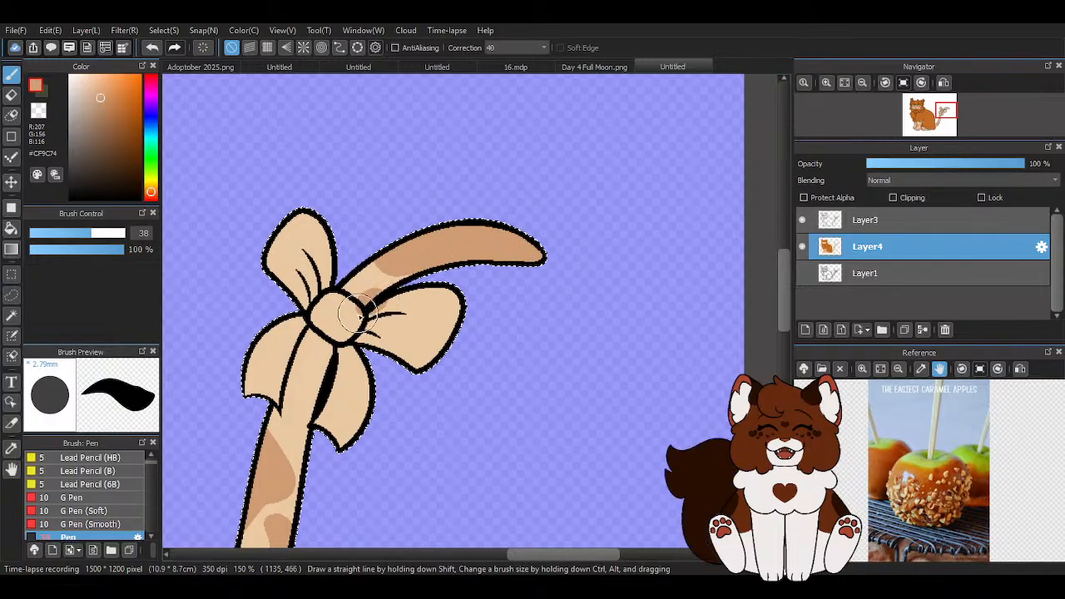
{"action": "scroll", "coordinate": [473, 211], "scroll_direction": "down", "scroll_amount": 4}
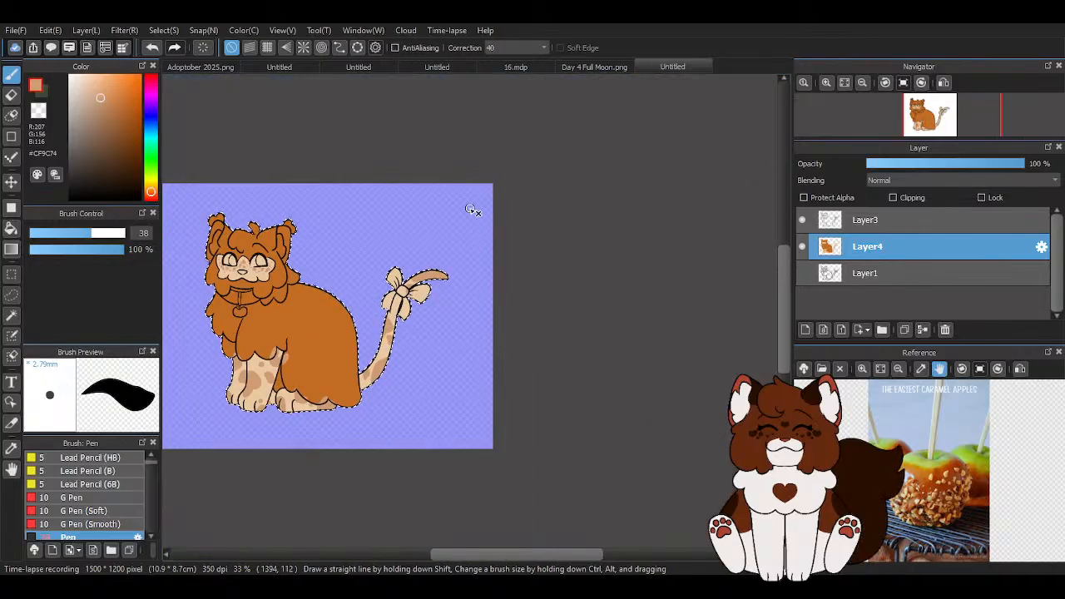
{"action": "scroll", "coordinate": [375, 294], "scroll_direction": "up", "scroll_amount": 4}
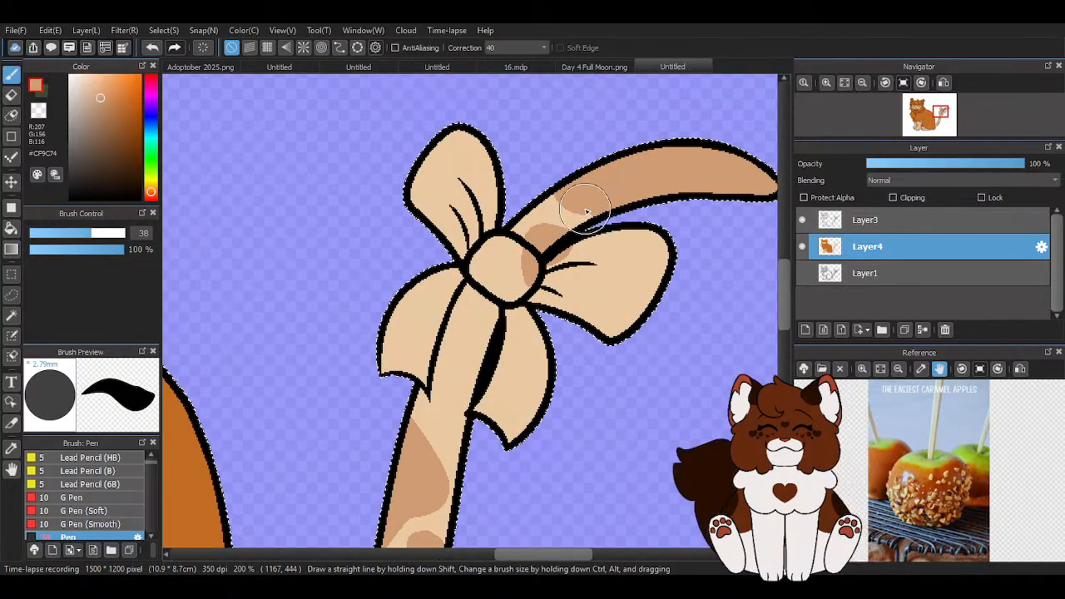
{"action": "scroll", "coordinate": [633, 156], "scroll_direction": "down", "scroll_amount": 5}
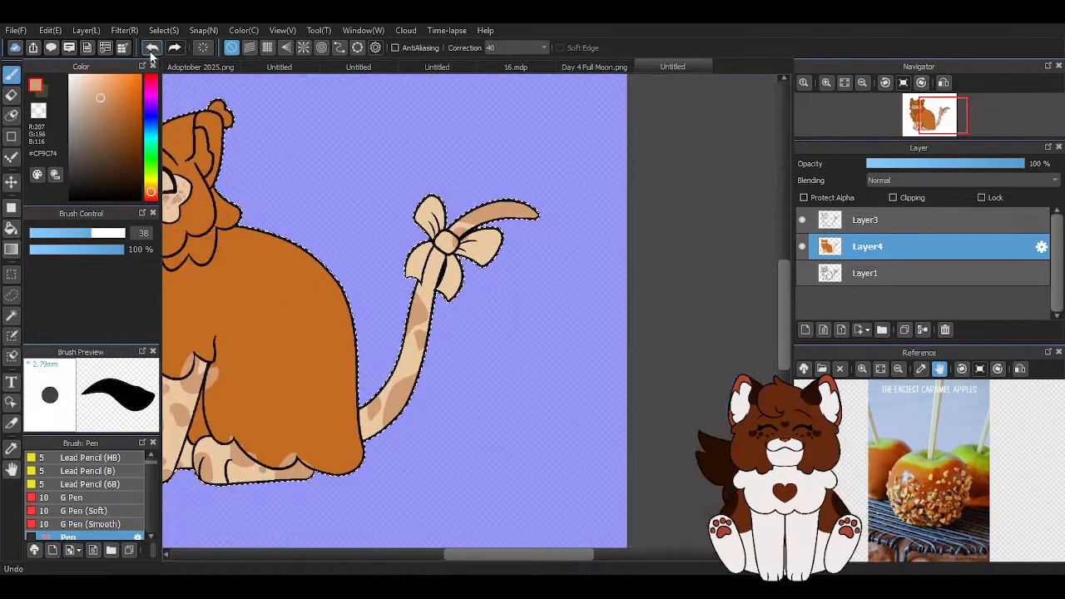
{"action": "scroll", "coordinate": [376, 237], "scroll_direction": "up", "scroll_amount": 5}
{"action": "scroll", "coordinate": [376, 238], "scroll_direction": "down", "scroll_amount": 1}
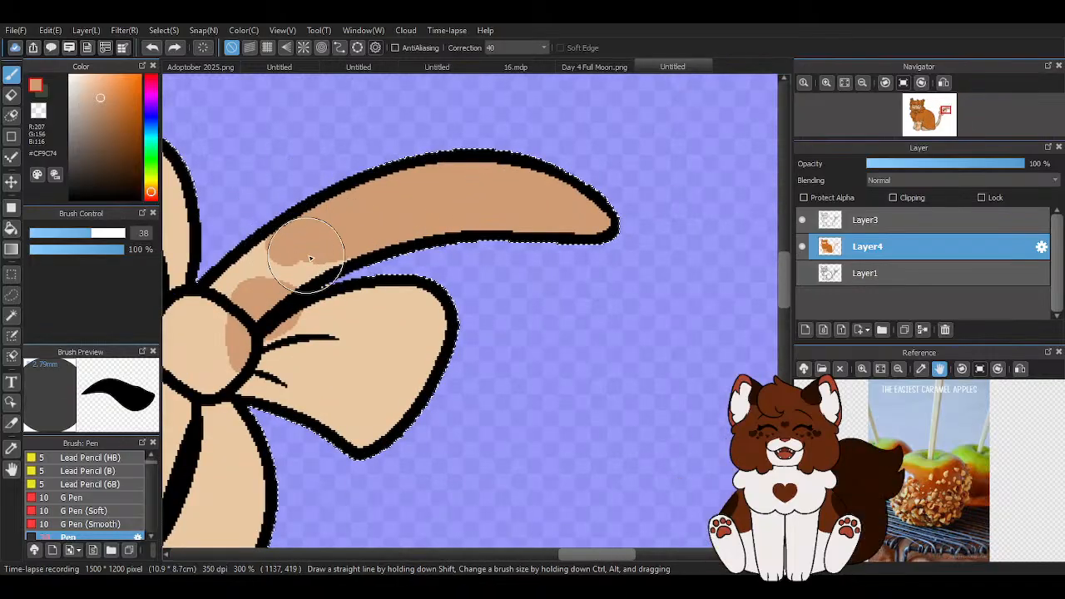
{"action": "scroll", "coordinate": [557, 238], "scroll_direction": "down", "scroll_amount": 4}
{"action": "scroll", "coordinate": [578, 217], "scroll_direction": "down", "scroll_amount": 1}
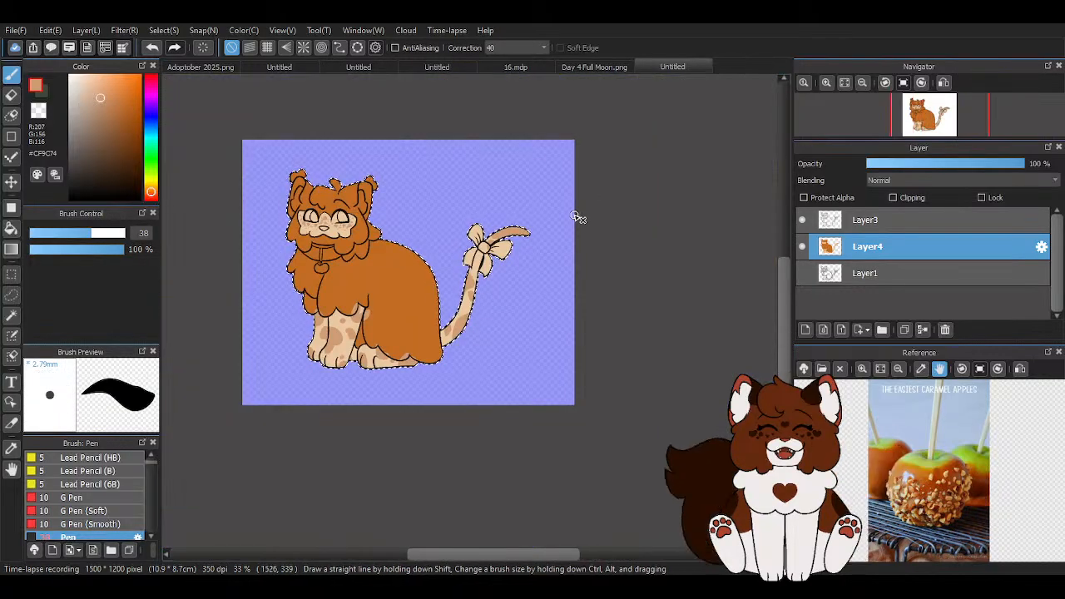
Reduce the brush size to 8.9 and paint a small triangular tan patch on the tail just below the bow
{"action": "left_click", "coordinate": [48, 234]}
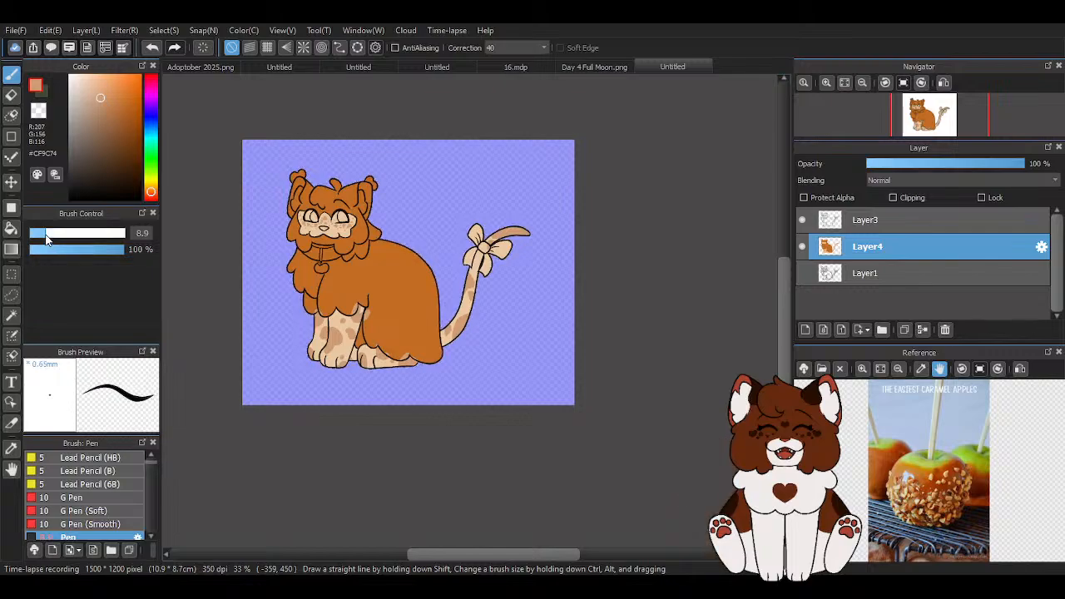
{"action": "scroll", "coordinate": [449, 285], "scroll_direction": "up", "scroll_amount": 8}
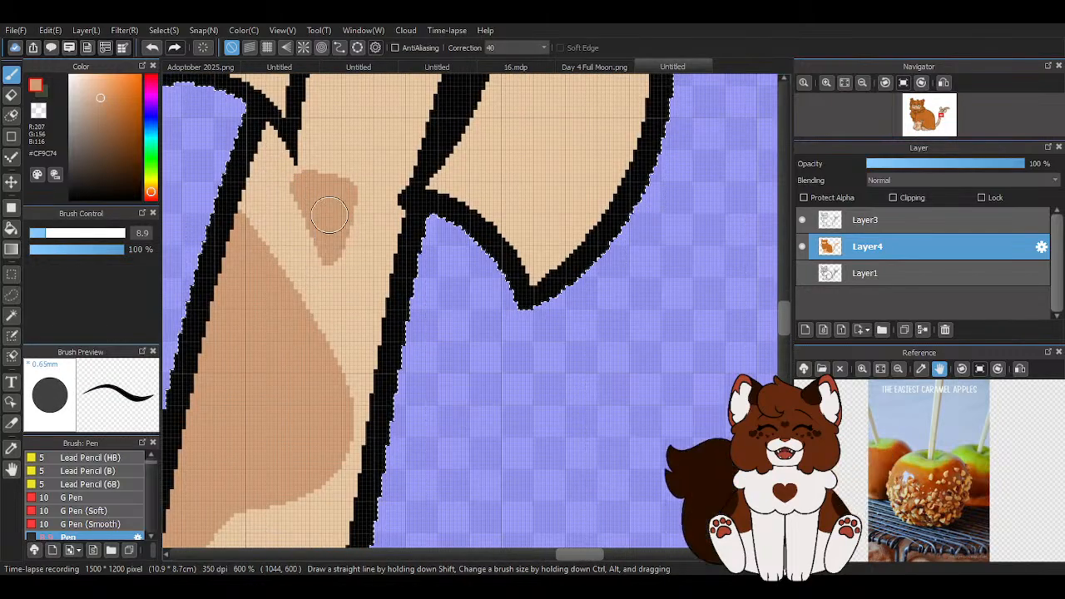
{"action": "scroll", "coordinate": [329, 217], "scroll_direction": "down", "scroll_amount": 2}
{"action": "scroll", "coordinate": [347, 470], "scroll_direction": "up", "scroll_amount": 3}
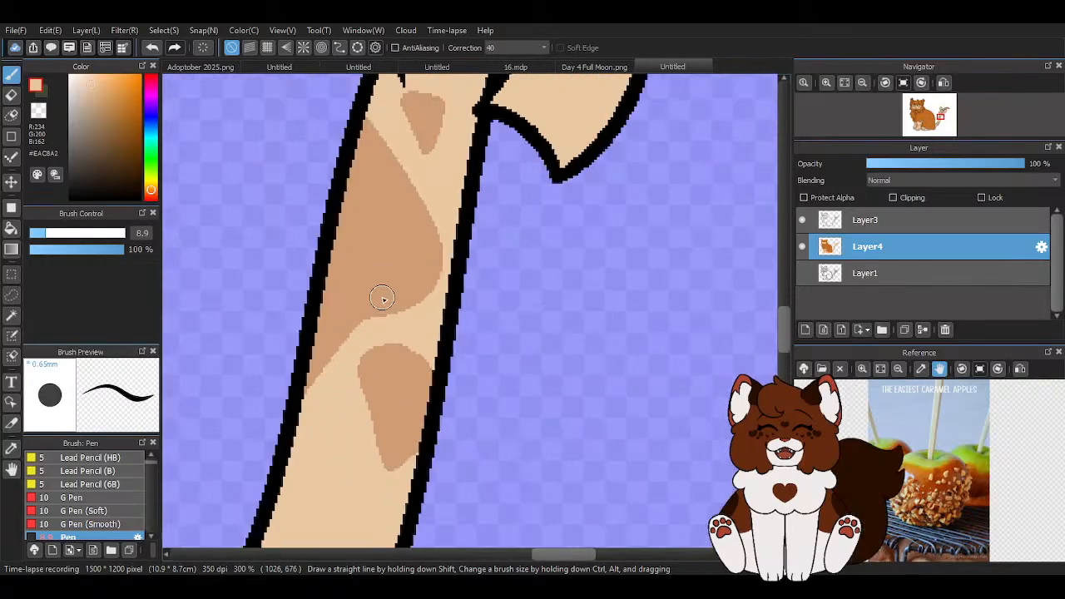
Reshape the edges of the large tan patch below the bow, alternating between the sampled cream and tan
{"action": "scroll", "coordinate": [255, 475], "scroll_direction": "down", "scroll_amount": 2}
{"action": "left_click_drag", "start_coordinate": [351, 200], "coordinate": [293, 158]}
{"action": "right_click", "coordinate": [320, 216]}
{"action": "left_click_drag", "start_coordinate": [373, 258], "coordinate": [374, 341]}
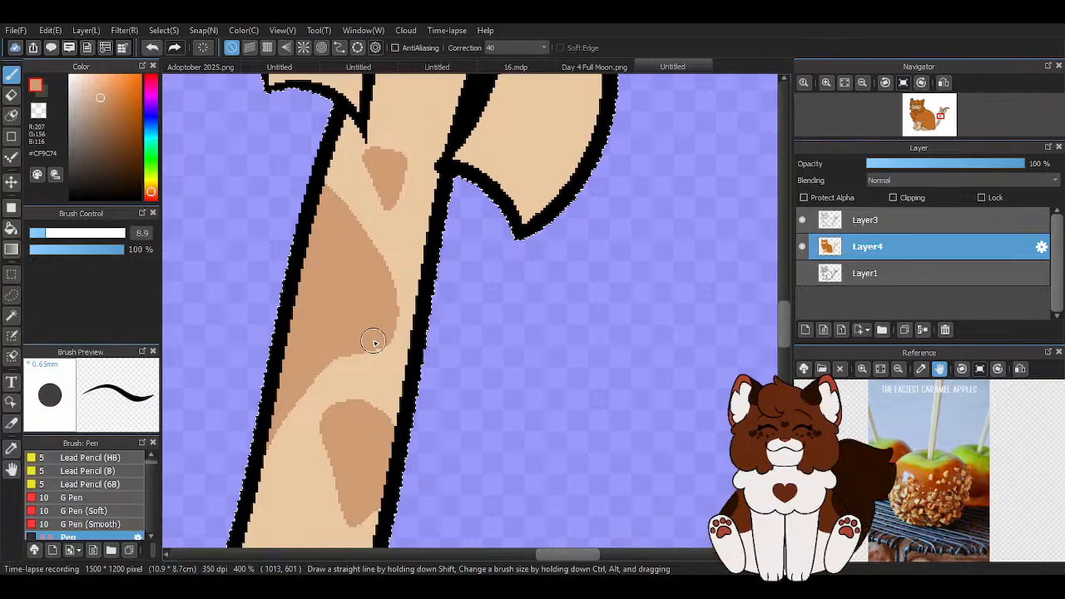
{"action": "scroll", "coordinate": [373, 310], "scroll_direction": "down", "scroll_amount": 2}
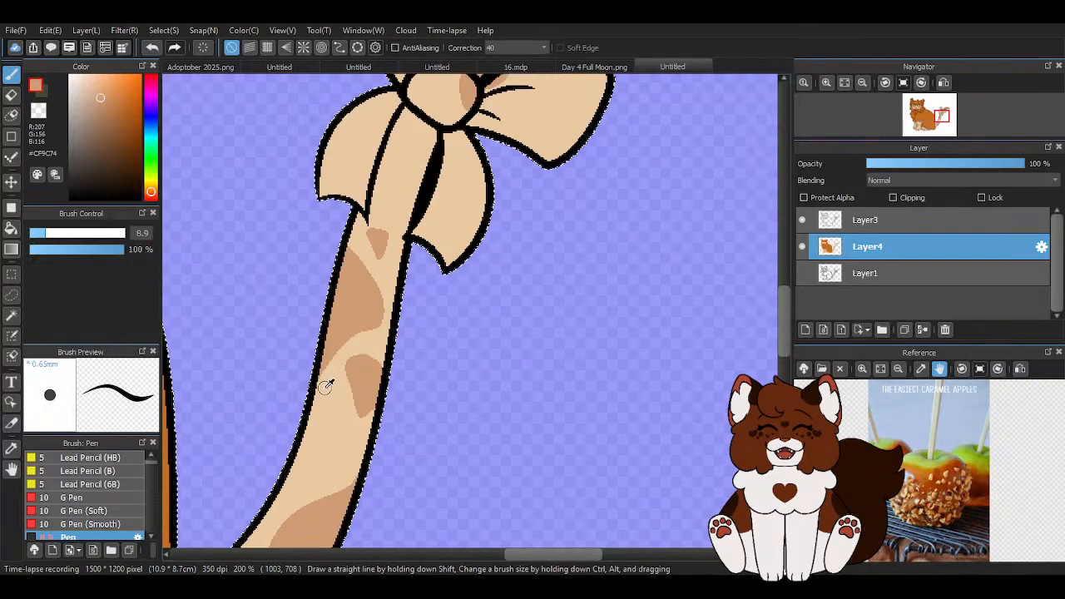
{"action": "right_click", "coordinate": [323, 387]}
{"action": "scroll", "coordinate": [320, 387], "scroll_direction": "up", "scroll_amount": 2}
{"action": "left_click_drag", "start_coordinate": [315, 388], "coordinate": [372, 297]}
{"action": "right_click", "coordinate": [387, 231]}
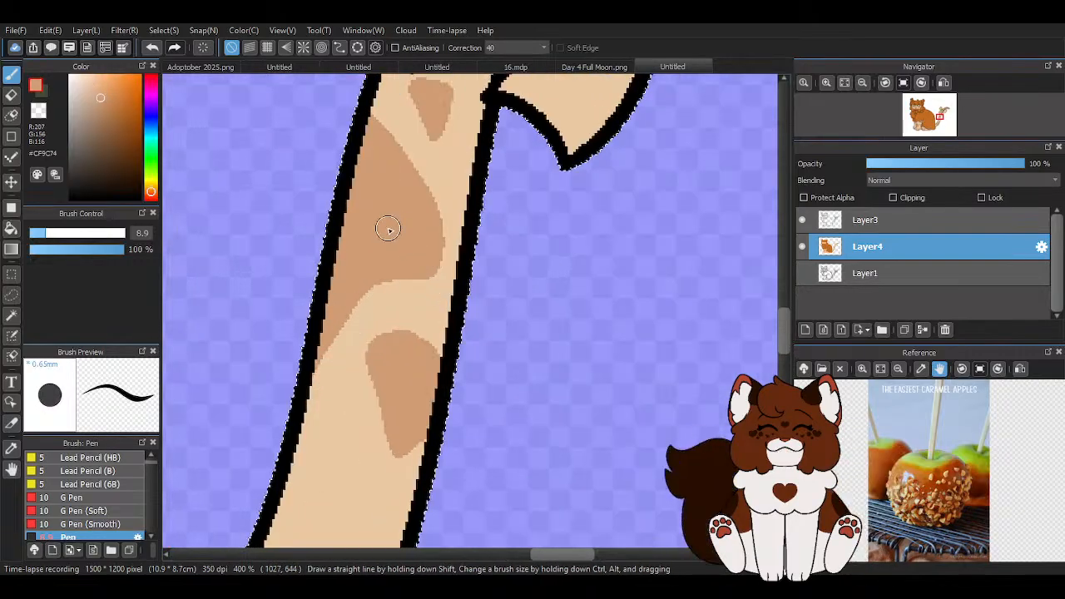
Recut the long lower tail patch into an angular shape with sampled cream, and extend its upper and inner edges in tan
{"action": "scroll", "coordinate": [430, 276], "scroll_direction": "down", "scroll_amount": 1}
{"action": "scroll", "coordinate": [430, 276], "scroll_direction": "down", "scroll_amount": 2}
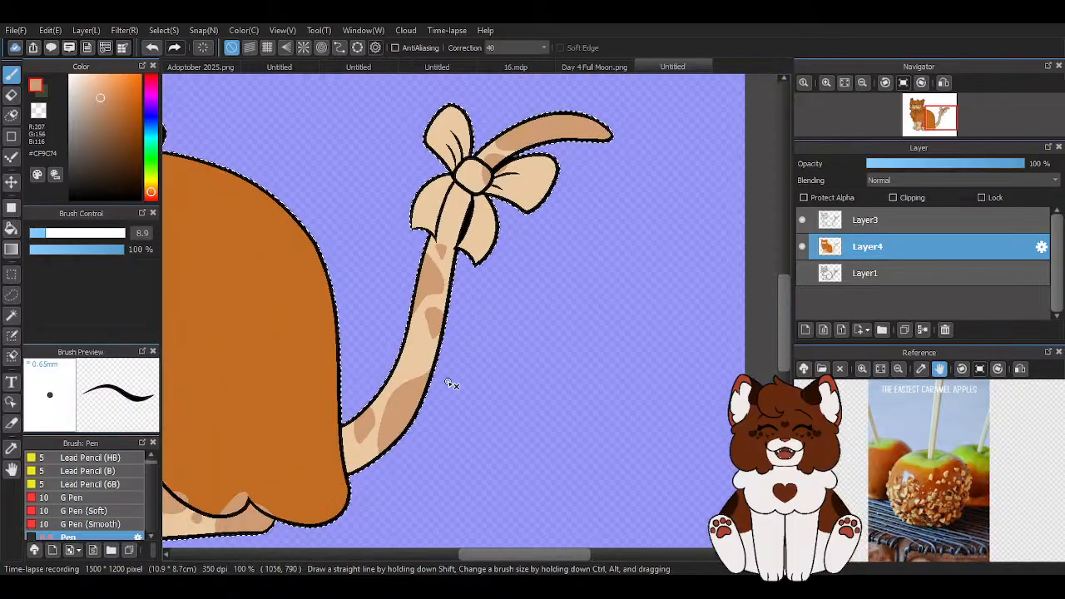
{"action": "scroll", "coordinate": [457, 380], "scroll_direction": "up", "scroll_amount": 3}
{"action": "scroll", "coordinate": [380, 404], "scroll_direction": "down", "scroll_amount": 1}
{"action": "scroll", "coordinate": [363, 355], "scroll_direction": "up", "scroll_amount": 1}
{"action": "right_click", "coordinate": [348, 281]}
{"action": "mouse_move", "coordinate": [345, 314]}
{"action": "left_mouse_down"}
{"action": "mouse_move", "coordinate": [290, 490]}
{"action": "mouse_move", "coordinate": [306, 485]}
{"action": "mouse_move", "coordinate": [345, 388]}
{"action": "mouse_move", "coordinate": [357, 285]}
{"action": "mouse_move", "coordinate": [374, 267]}
{"action": "mouse_move", "coordinate": [359, 283]}
{"action": "mouse_move", "coordinate": [530, 200]}
{"action": "left_mouse_up"}
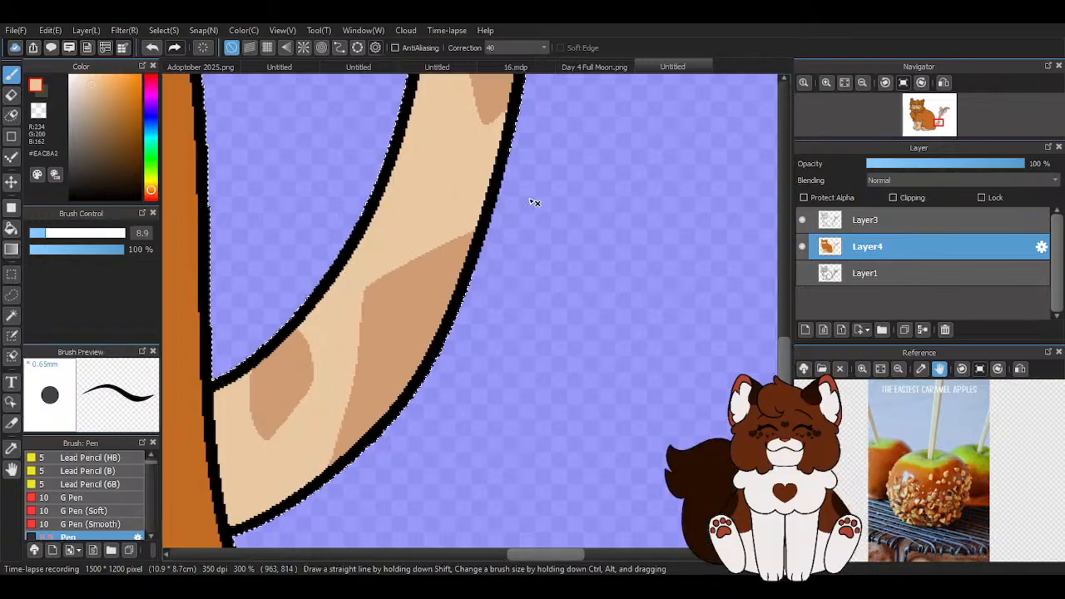
{"action": "right_click", "coordinate": [390, 287]}
{"action": "left_click_drag", "start_coordinate": [364, 290], "coordinate": [518, 142]}
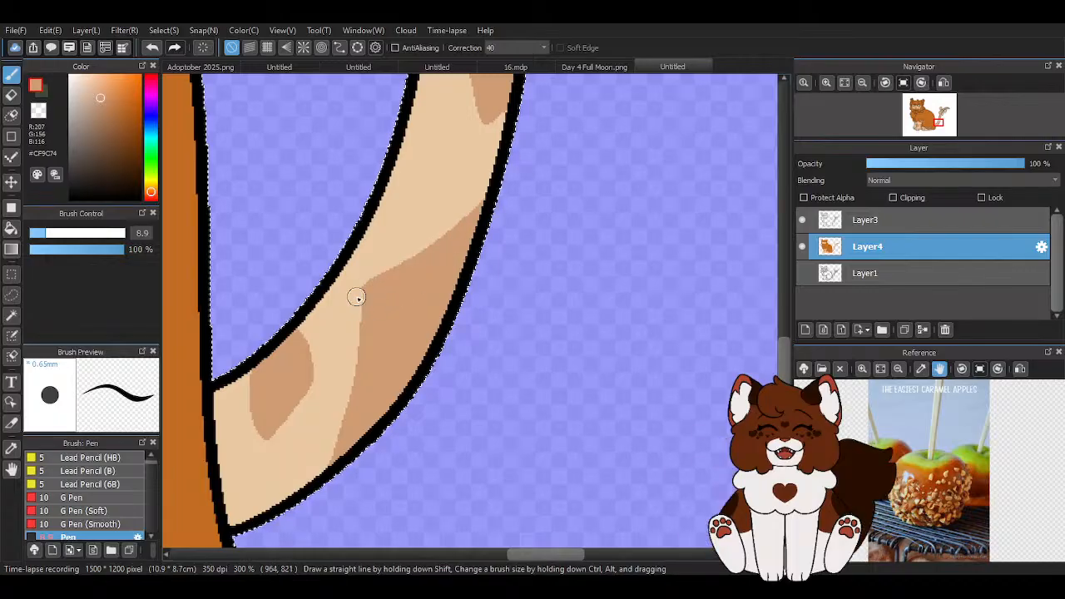
{"action": "left_click_drag", "start_coordinate": [361, 289], "coordinate": [309, 490]}
Enlarge the small patch at the tail base in tan and trim its inner side with sampled cream
{"action": "scroll", "coordinate": [269, 435], "scroll_direction": "up", "scroll_amount": 1}
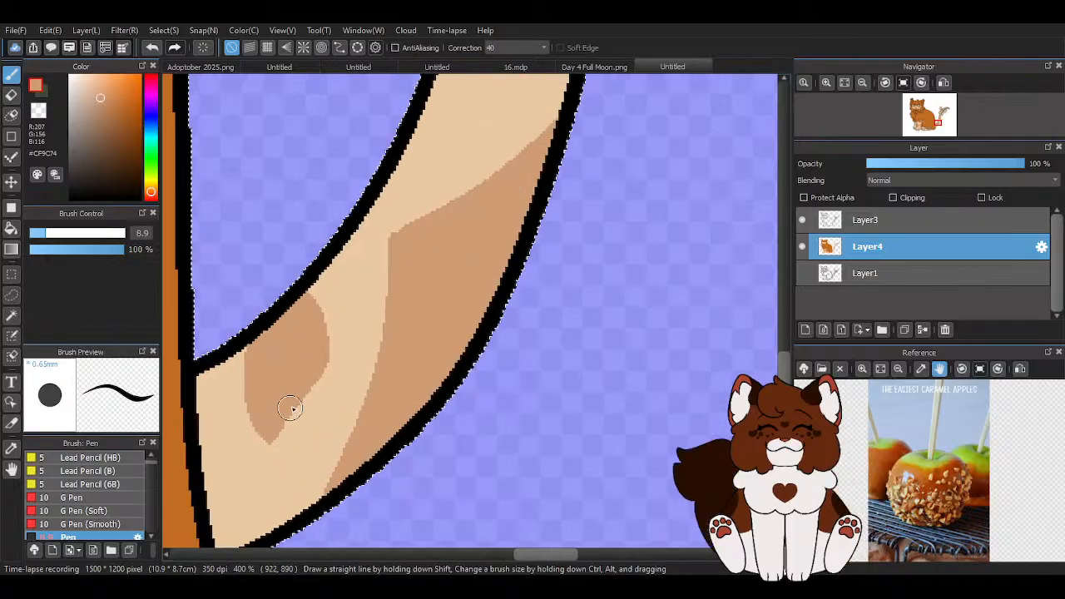
{"action": "mouse_move", "coordinate": [291, 271]}
{"action": "left_mouse_down"}
{"action": "mouse_move", "coordinate": [254, 341]}
{"action": "mouse_move", "coordinate": [250, 430]}
{"action": "left_mouse_up"}
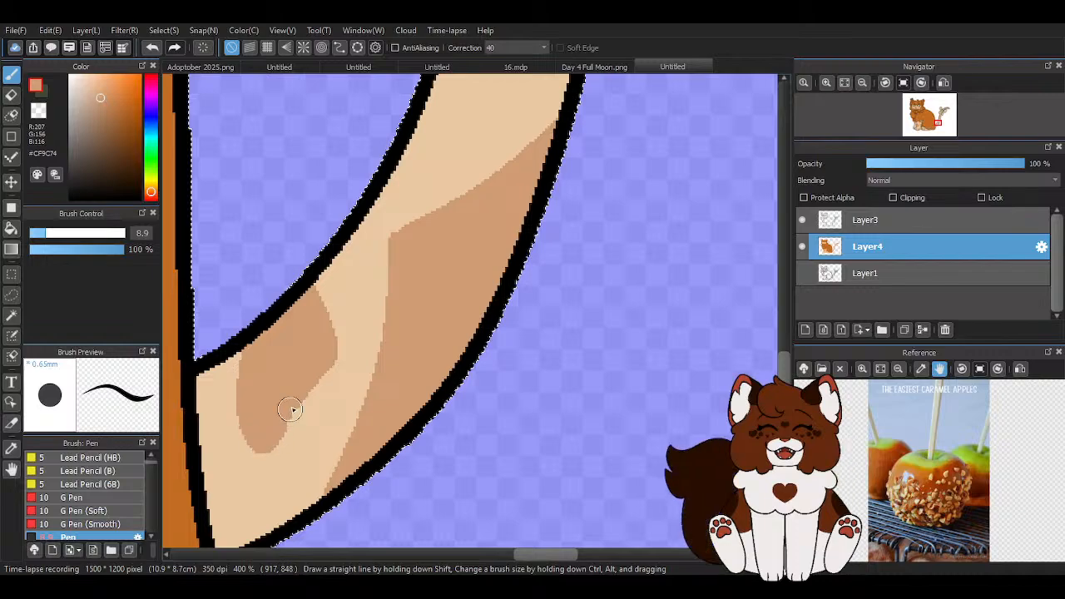
{"action": "left_click", "coordinate": [336, 392], "text": "alt"}
{"action": "left_click_drag", "start_coordinate": [345, 356], "coordinate": [311, 265]}
{"action": "left_click", "coordinate": [419, 288], "text": "alt"}
Reshape the small tan patch in the middle of the hind foot, alternating between sampled cream and tan
{"action": "scroll", "coordinate": [555, 305], "scroll_direction": "down", "scroll_amount": 3}
{"action": "scroll", "coordinate": [609, 275], "scroll_direction": "down", "scroll_amount": 1}
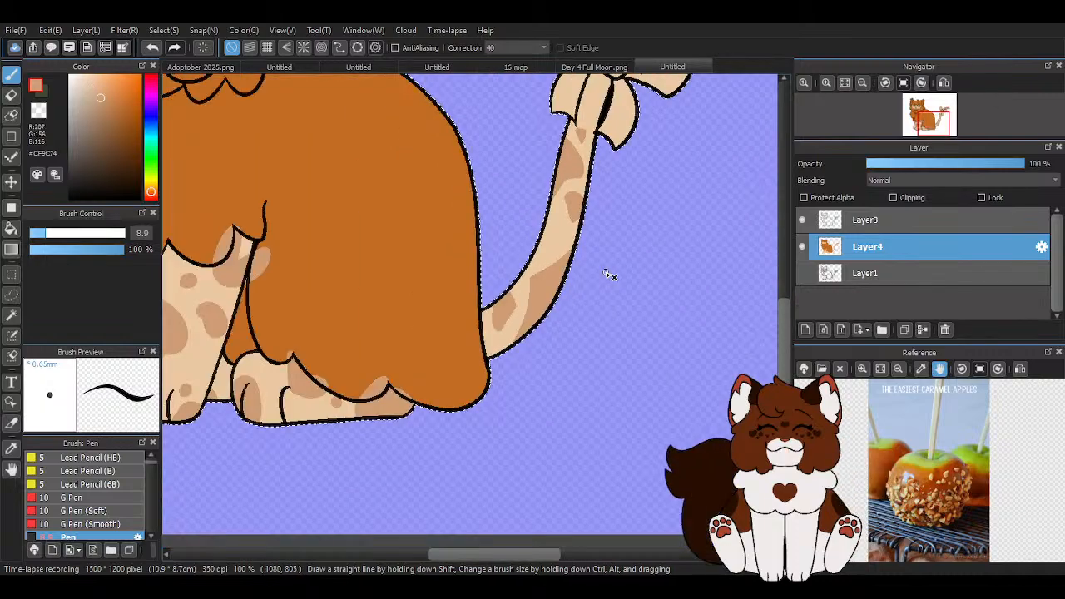
{"action": "scroll", "coordinate": [610, 275], "scroll_direction": "down", "scroll_amount": 1}
{"action": "scroll", "coordinate": [613, 275], "scroll_direction": "down", "scroll_amount": 1}
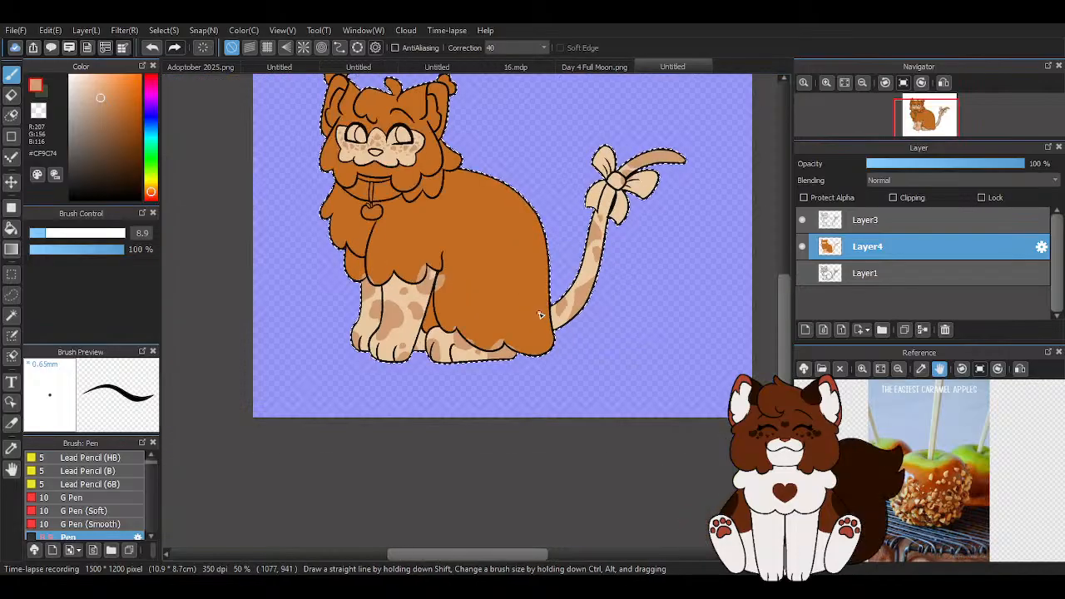
{"action": "scroll", "coordinate": [483, 351], "scroll_direction": "up", "scroll_amount": 3}
{"action": "scroll", "coordinate": [483, 351], "scroll_direction": "up", "scroll_amount": 3}
{"action": "scroll", "coordinate": [416, 382], "scroll_direction": "up", "scroll_amount": 2}
{"action": "mouse_move", "coordinate": [349, 347]}
{"action": "left_mouse_down"}
{"action": "mouse_move", "coordinate": [376, 372]}
{"action": "mouse_move", "coordinate": [421, 367]}
{"action": "mouse_move", "coordinate": [431, 302]}
{"action": "left_mouse_up"}
{"action": "right_click", "coordinate": [459, 385]}
{"action": "left_click_drag", "start_coordinate": [423, 393], "coordinate": [484, 296]}
{"action": "left_click_drag", "start_coordinate": [437, 364], "coordinate": [478, 294]}
{"action": "right_click", "coordinate": [397, 354]}
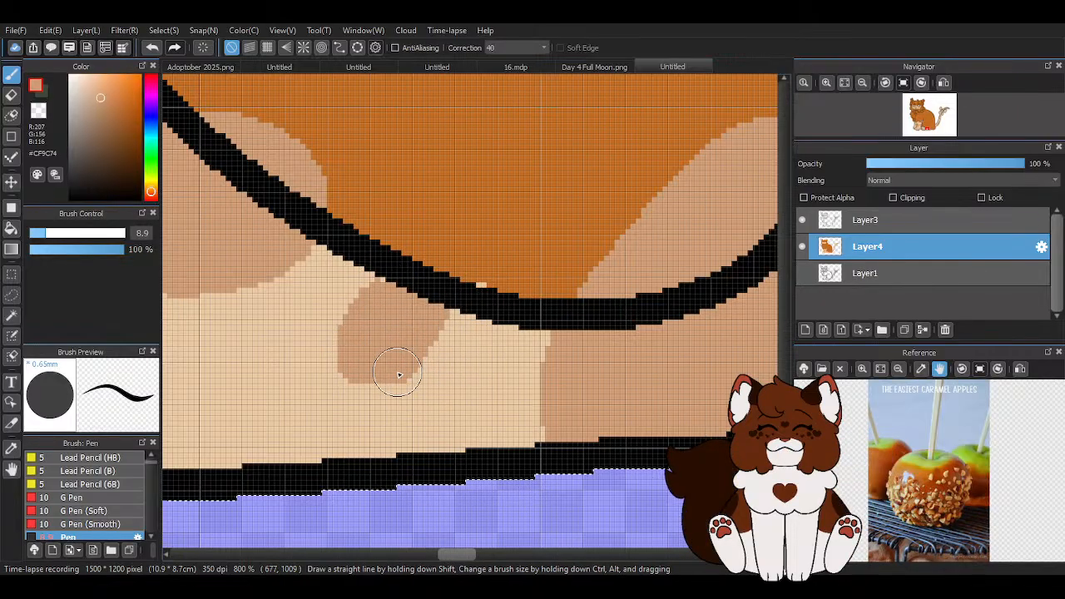
{"action": "left_click_drag", "start_coordinate": [398, 374], "coordinate": [478, 301]}
{"action": "scroll", "coordinate": [390, 390], "scroll_direction": "down", "scroll_amount": 1}
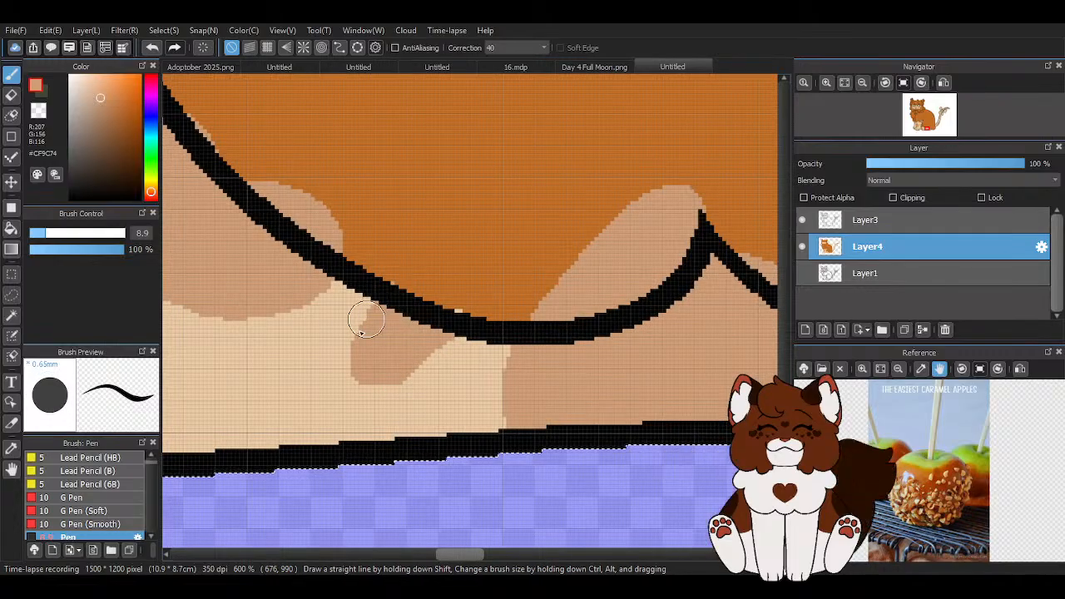
Extend the lower edge of the tan patch above the hind toe line in tan and trim it with sampled cream
{"action": "scroll", "coordinate": [445, 337], "scroll_direction": "down", "scroll_amount": 3}
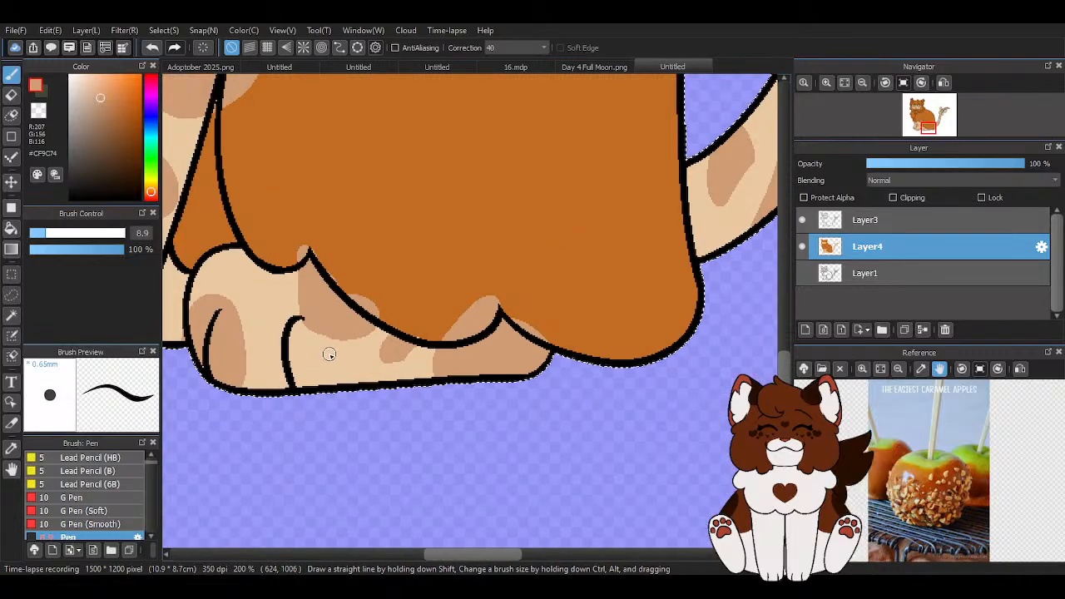
{"action": "scroll", "coordinate": [339, 354], "scroll_direction": "up", "scroll_amount": 3}
{"action": "left_click", "coordinate": [266, 330], "text": "alt"}
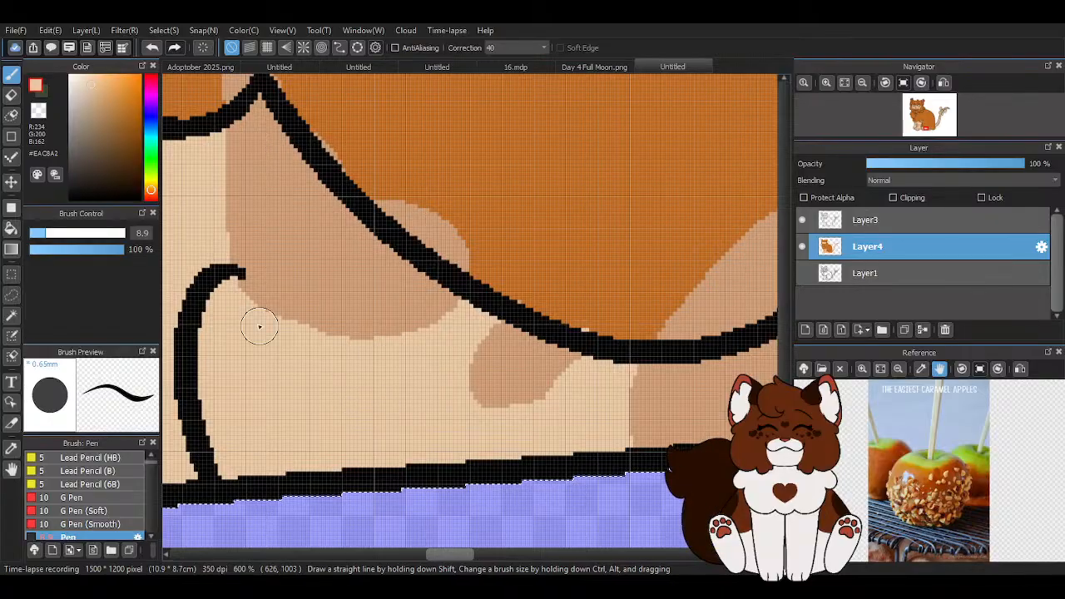
{"action": "scroll", "coordinate": [481, 293], "scroll_direction": "down", "scroll_amount": 1}
{"action": "left_click", "coordinate": [261, 233], "text": "alt"}
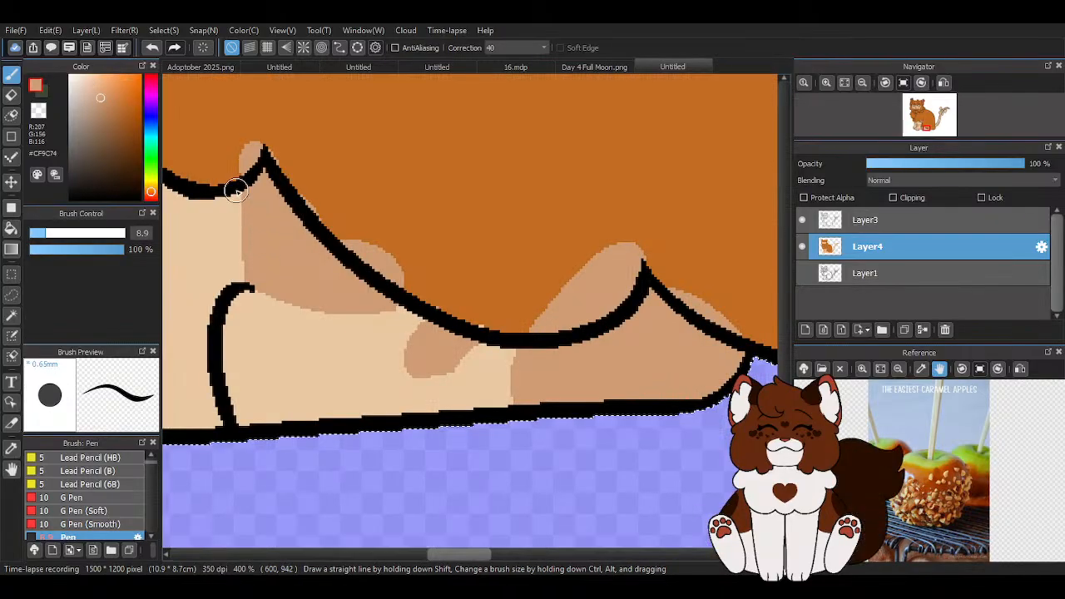
{"action": "left_click_drag", "start_coordinate": [233, 285], "coordinate": [377, 326]}
{"action": "left_click", "coordinate": [371, 356], "text": "alt"}
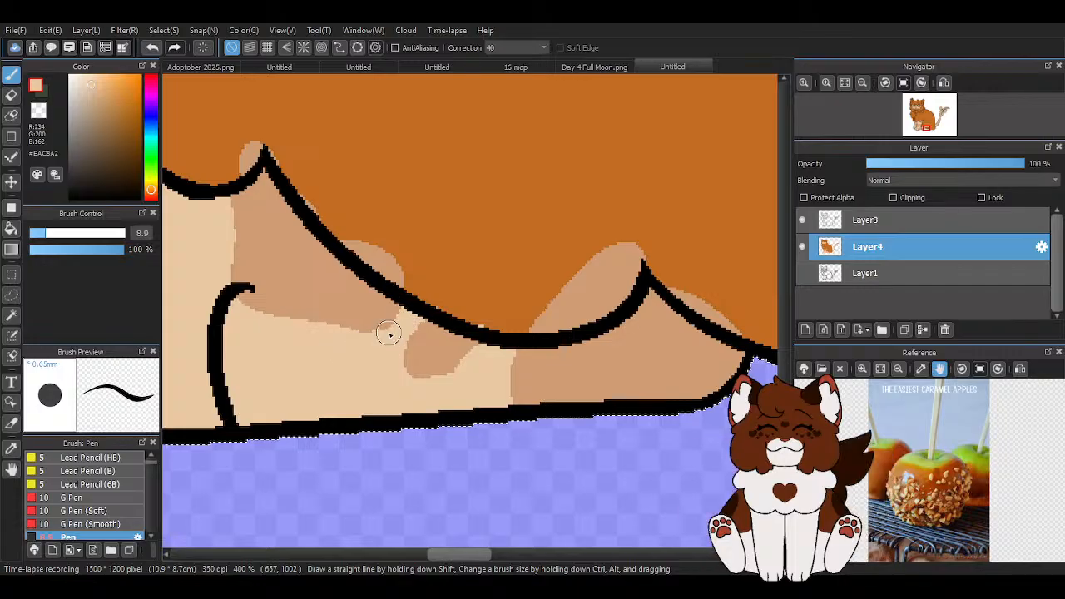
Widen the hind foot's upper tan patch toward the ankle with sampled tan, following the fur outline
{"action": "scroll", "coordinate": [395, 313], "scroll_direction": "down", "scroll_amount": 3}
{"action": "scroll", "coordinate": [445, 334], "scroll_direction": "up", "scroll_amount": 2}
{"action": "left_click", "coordinate": [347, 283], "text": "alt"}
{"action": "scroll", "coordinate": [379, 314], "scroll_direction": "up", "scroll_amount": 1}
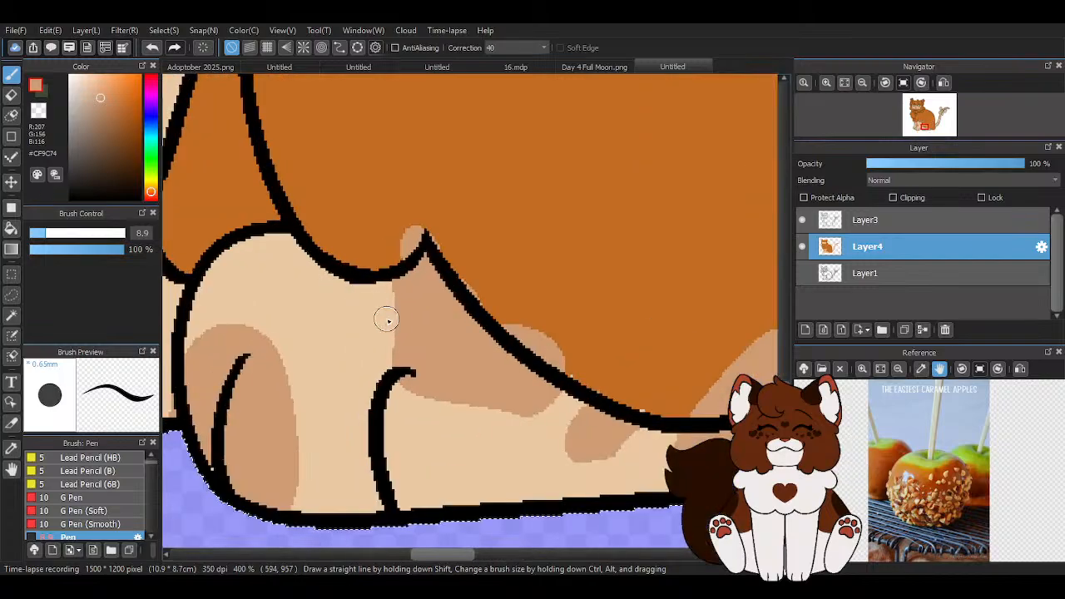
{"action": "left_click_drag", "start_coordinate": [399, 362], "coordinate": [323, 262]}
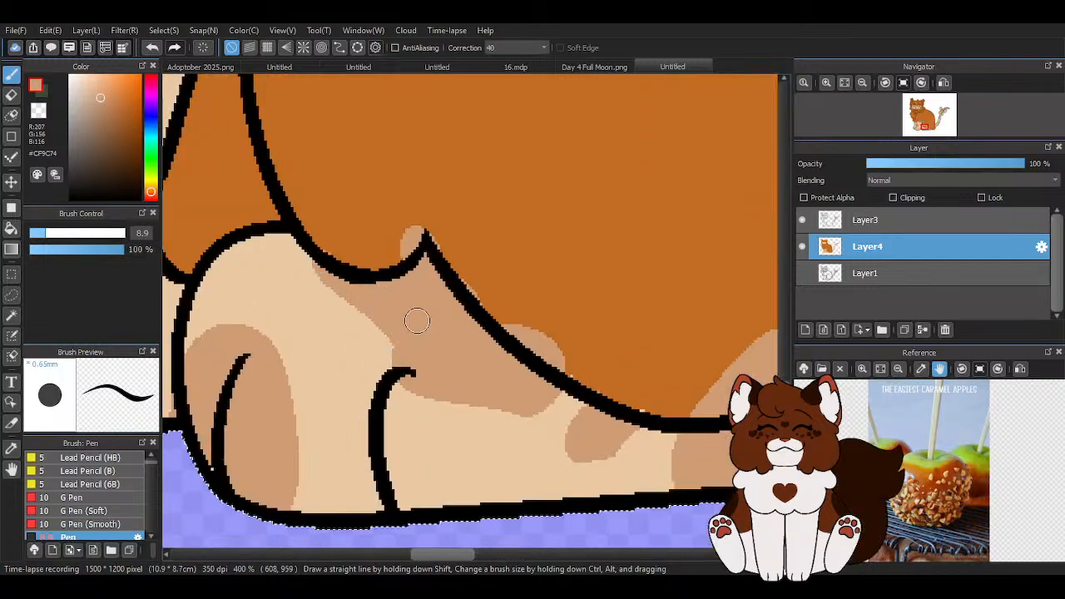
{"action": "scroll", "coordinate": [417, 320], "scroll_direction": "down", "scroll_amount": 1}
{"action": "scroll", "coordinate": [415, 311], "scroll_direction": "up", "scroll_amount": 2}
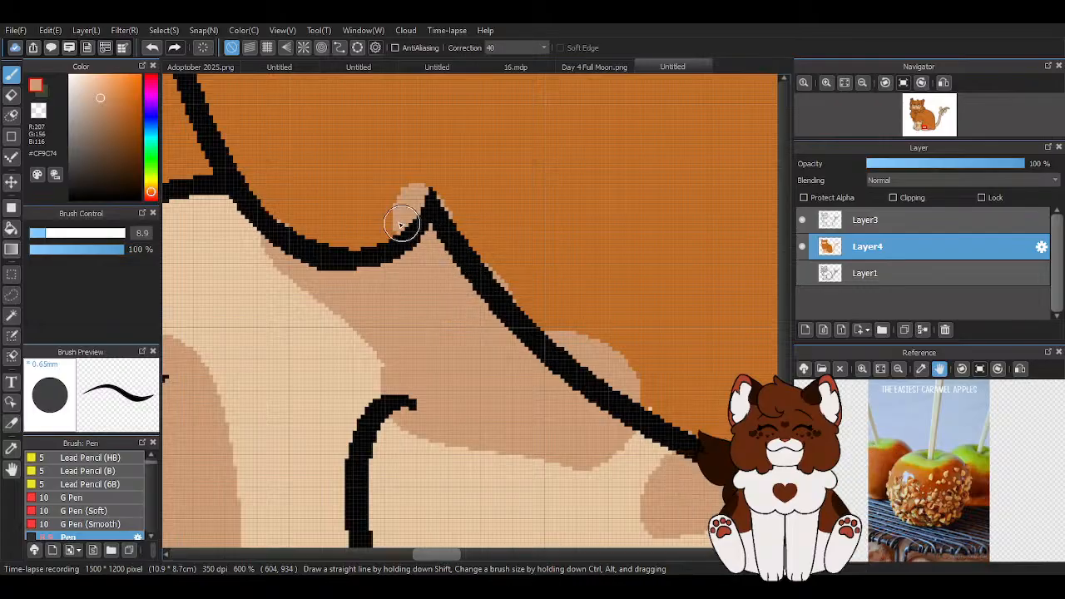
{"action": "mouse_move", "coordinate": [301, 261]}
{"action": "left_mouse_down"}
{"action": "mouse_move", "coordinate": [369, 366]}
{"action": "mouse_move", "coordinate": [384, 415]}
{"action": "left_mouse_up"}
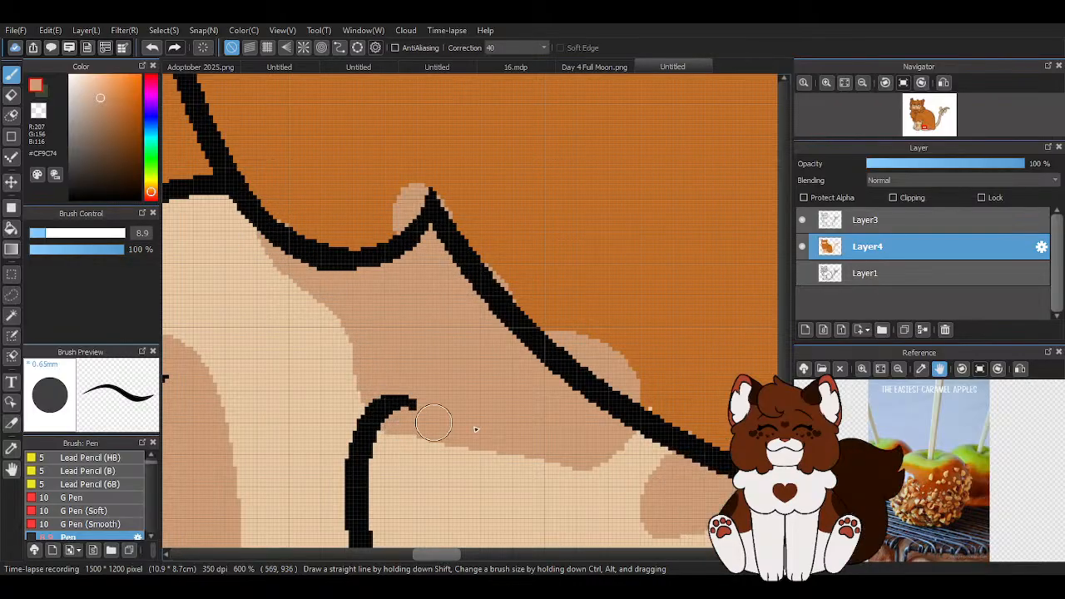
Extend the upper tan patch of the hind foot down along the inner toe line
{"action": "scroll", "coordinate": [307, 233], "scroll_direction": "down", "scroll_amount": 2}
{"action": "scroll", "coordinate": [389, 360], "scroll_direction": "up", "scroll_amount": 2}
{"action": "left_click_drag", "start_coordinate": [375, 296], "coordinate": [293, 318]}
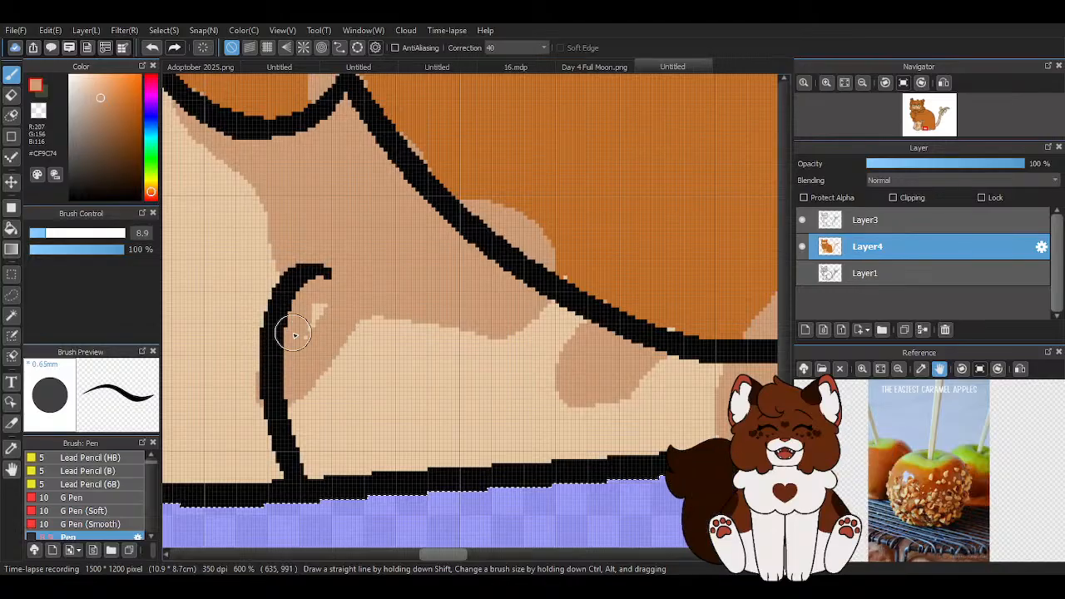
{"action": "scroll", "coordinate": [301, 331], "scroll_direction": "down", "scroll_amount": 1}
{"action": "scroll", "coordinate": [480, 313], "scroll_direction": "down", "scroll_amount": 2}
{"action": "scroll", "coordinate": [427, 328], "scroll_direction": "up", "scroll_amount": 1}
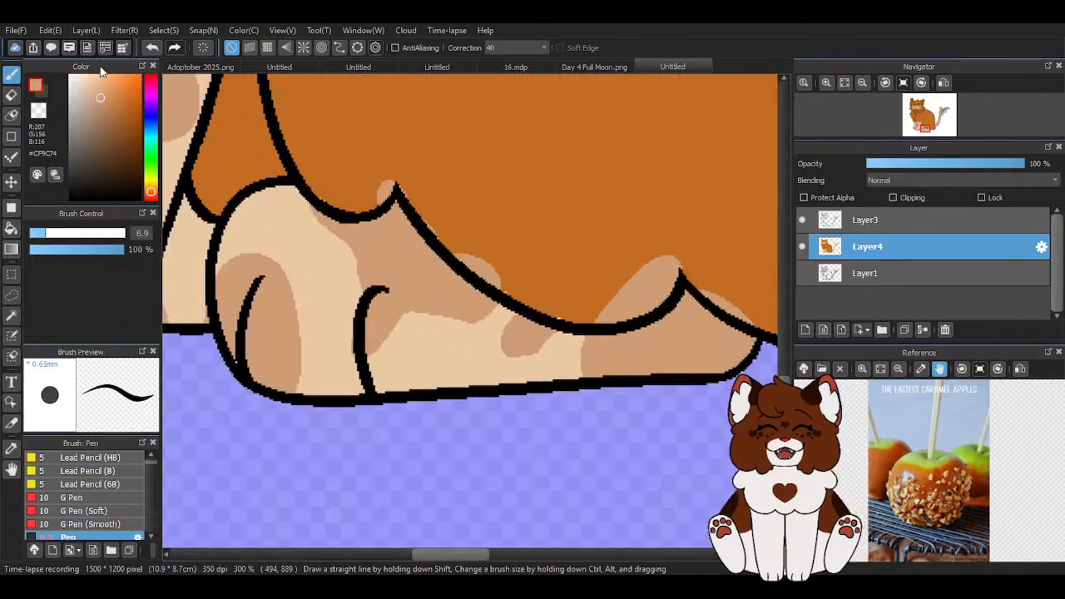
Fill the tan patches on the hind foot with sampled cream using the Bucket tool
{"action": "left_click", "coordinate": [11, 227]}
{"action": "left_click", "coordinate": [328, 292], "text": "alt"}
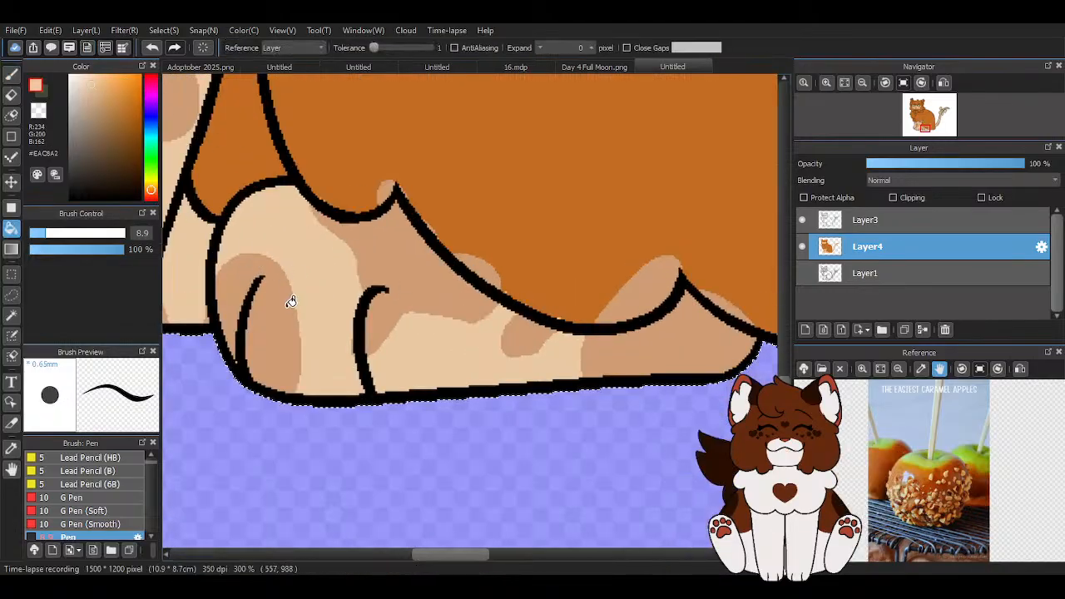
{"action": "left_click", "coordinate": [290, 300]}
{"action": "left_click", "coordinate": [385, 274]}
{"action": "key", "text": "b"}
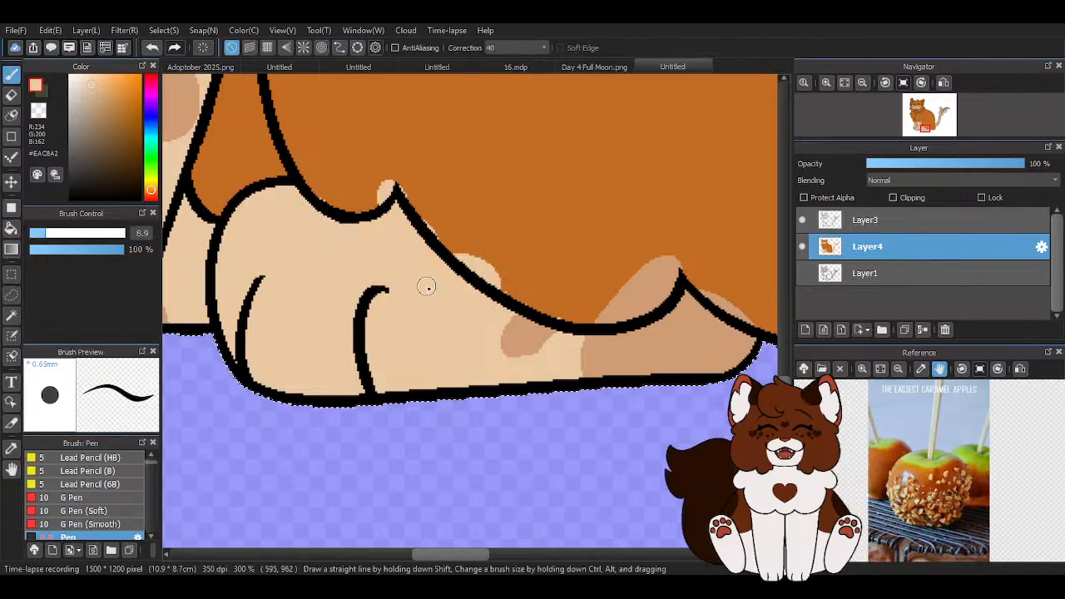
{"action": "key", "text": "g"}
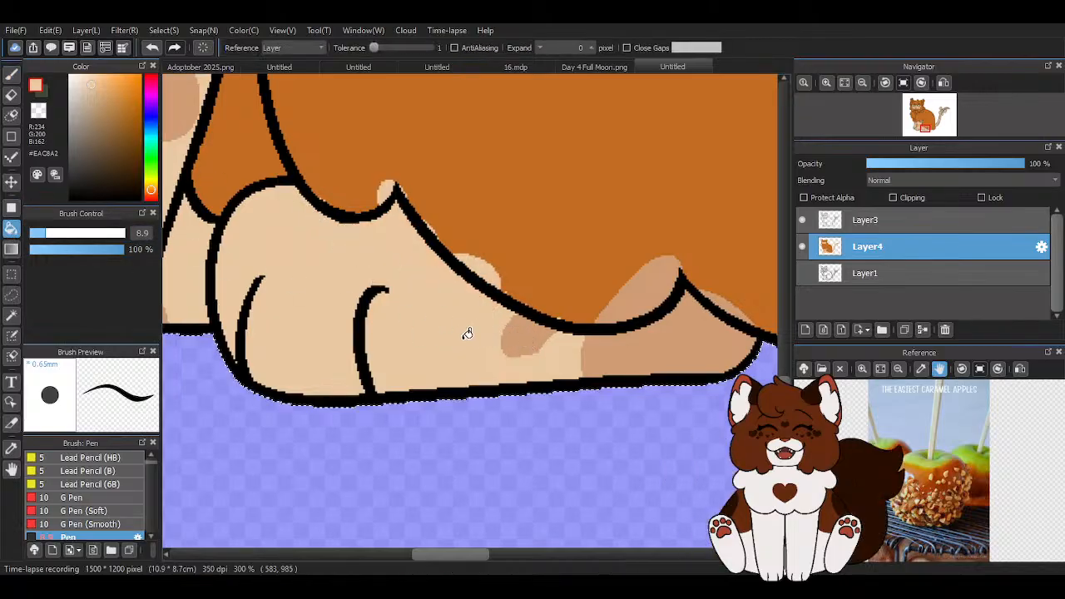
{"action": "left_click", "coordinate": [520, 336]}
{"action": "left_click", "coordinate": [661, 345]}
{"action": "scroll", "coordinate": [385, 293], "scroll_direction": "down", "scroll_amount": 2}
Sample tan, set the brush size to 13.9, and paint a large patch behind the hind foot's inner toe line
{"action": "left_click", "coordinate": [224, 220], "text": "alt"}
{"action": "key", "text": "b"}
{"action": "scroll", "coordinate": [89, 232], "scroll_direction": "up", "scroll_amount": 5}
{"action": "scroll", "coordinate": [486, 349], "scroll_direction": "up", "scroll_amount": 2}
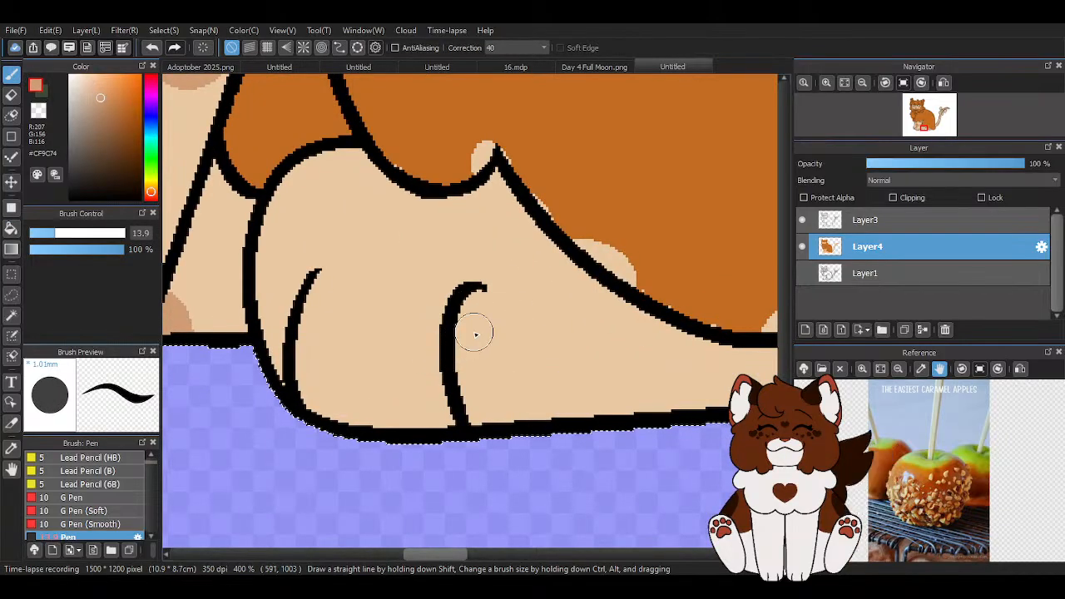
{"action": "mouse_move", "coordinate": [570, 261]}
{"action": "left_mouse_down"}
{"action": "mouse_move", "coordinate": [553, 261]}
{"action": "mouse_move", "coordinate": [475, 378]}
{"action": "mouse_move", "coordinate": [482, 420]}
{"action": "left_mouse_up"}
{"action": "left_click_drag", "start_coordinate": [472, 316], "coordinate": [480, 371]}
{"action": "scroll", "coordinate": [481, 371], "scroll_direction": "down", "scroll_amount": 1}
{"action": "scroll", "coordinate": [555, 358], "scroll_direction": "up", "scroll_amount": 1}
{"action": "mouse_move", "coordinate": [611, 291]}
{"action": "left_mouse_down"}
{"action": "mouse_move", "coordinate": [590, 330]}
{"action": "mouse_move", "coordinate": [448, 434]}
{"action": "mouse_move", "coordinate": [527, 326]}
{"action": "mouse_move", "coordinate": [558, 324]}
{"action": "mouse_move", "coordinate": [519, 328]}
{"action": "mouse_move", "coordinate": [498, 282]}
{"action": "left_mouse_up"}
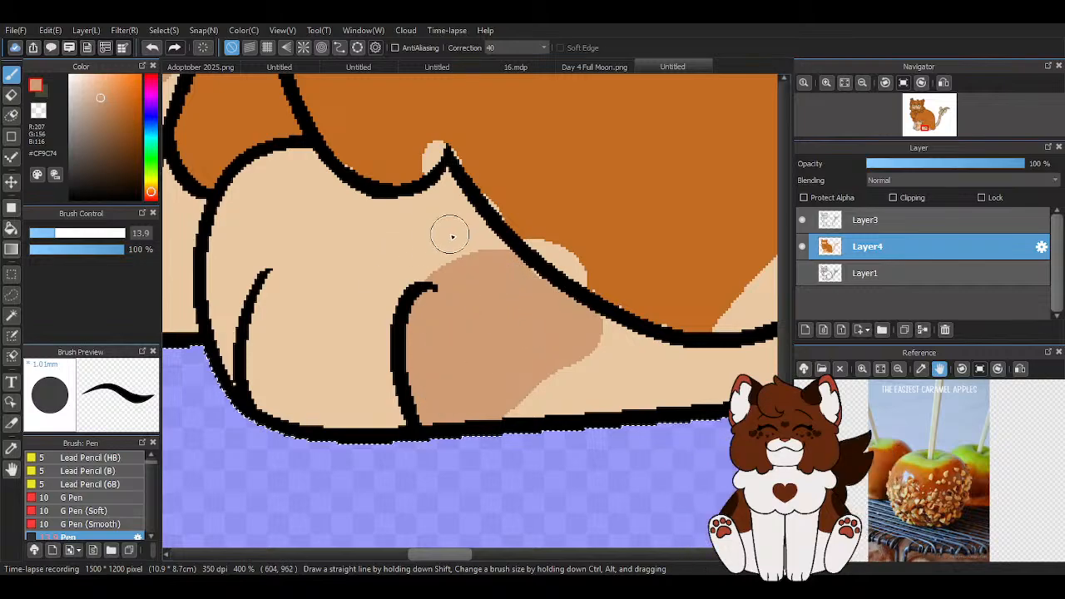
Paint a smaller tan patch above the hind foot's toes and another covering the heel tip
{"action": "mouse_move", "coordinate": [456, 234]}
{"action": "left_mouse_down"}
{"action": "mouse_move", "coordinate": [398, 280]}
{"action": "mouse_move", "coordinate": [435, 223]}
{"action": "mouse_move", "coordinate": [459, 224]}
{"action": "mouse_move", "coordinate": [353, 219]}
{"action": "mouse_move", "coordinate": [347, 274]}
{"action": "mouse_move", "coordinate": [391, 273]}
{"action": "mouse_move", "coordinate": [424, 235]}
{"action": "mouse_move", "coordinate": [385, 259]}
{"action": "left_mouse_up"}
{"action": "scroll", "coordinate": [388, 237], "scroll_direction": "down", "scroll_amount": 3}
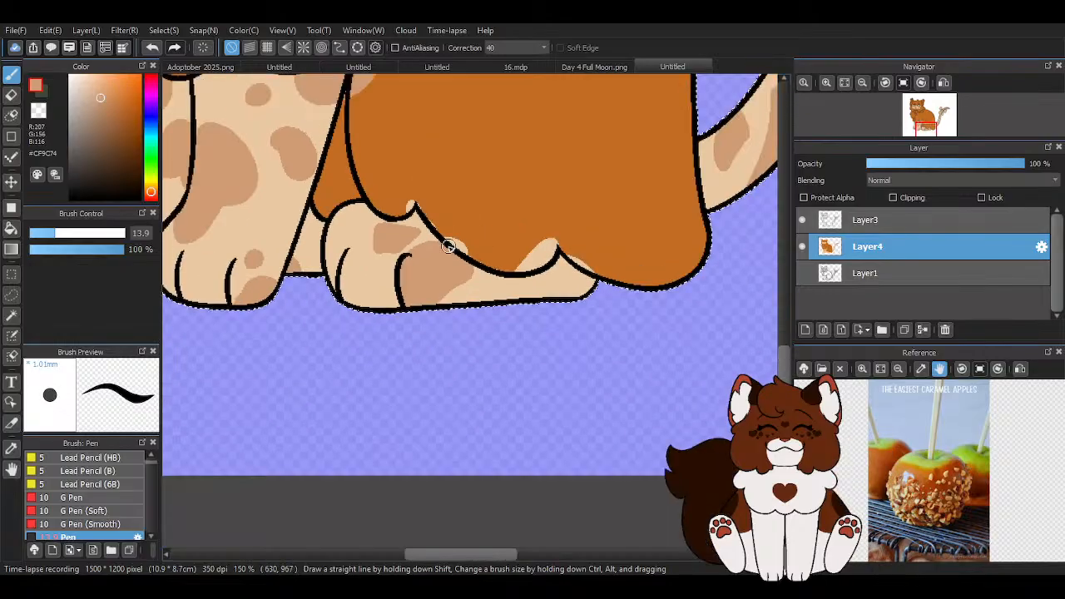
{"action": "scroll", "coordinate": [524, 263], "scroll_direction": "up", "scroll_amount": 2}
{"action": "mouse_move", "coordinate": [644, 285]}
{"action": "left_mouse_down"}
{"action": "mouse_move", "coordinate": [607, 327]}
{"action": "mouse_move", "coordinate": [642, 296]}
{"action": "left_mouse_up"}
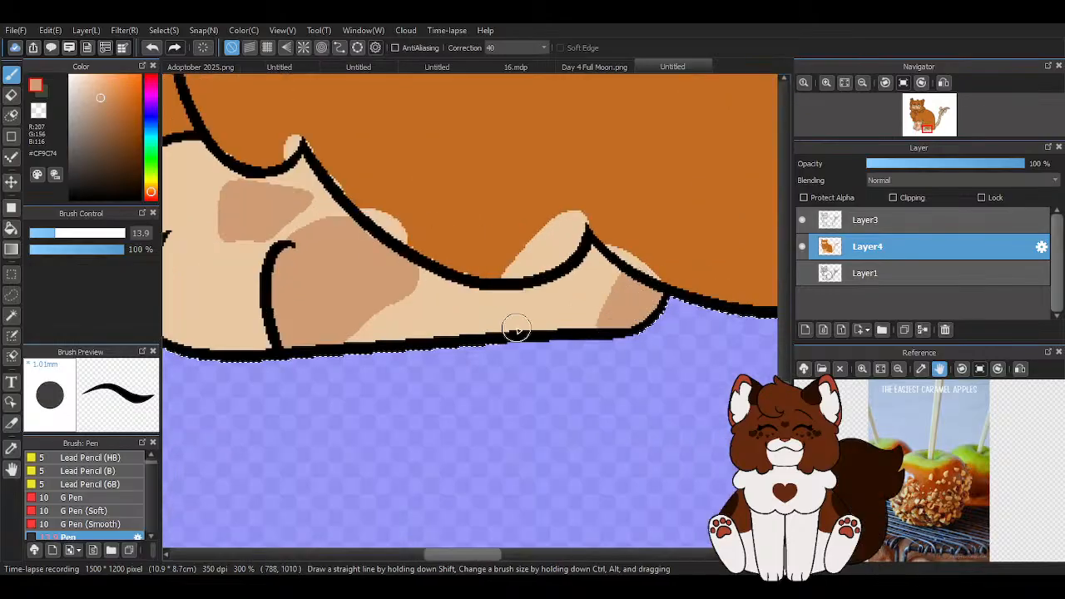
Add a small tan spot near the sole of the hind foot, beside the large patch
{"action": "scroll", "coordinate": [534, 321], "scroll_direction": "down", "scroll_amount": 3}
{"action": "scroll", "coordinate": [387, 341], "scroll_direction": "up", "scroll_amount": 2}
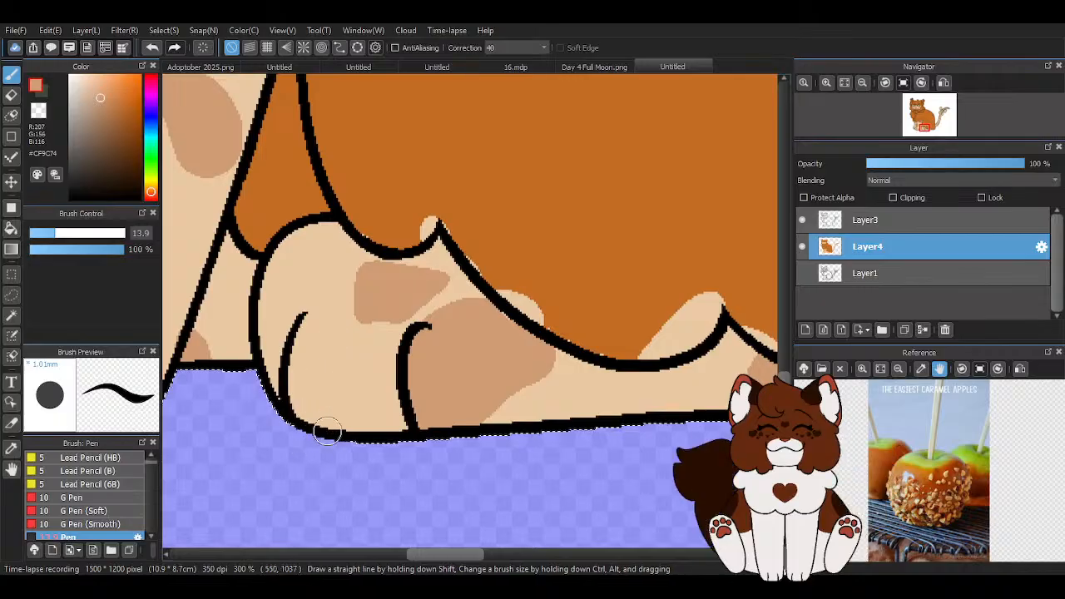
{"action": "scroll", "coordinate": [337, 335], "scroll_direction": "down", "scroll_amount": 4}
{"action": "scroll", "coordinate": [402, 358], "scroll_direction": "up", "scroll_amount": 3}
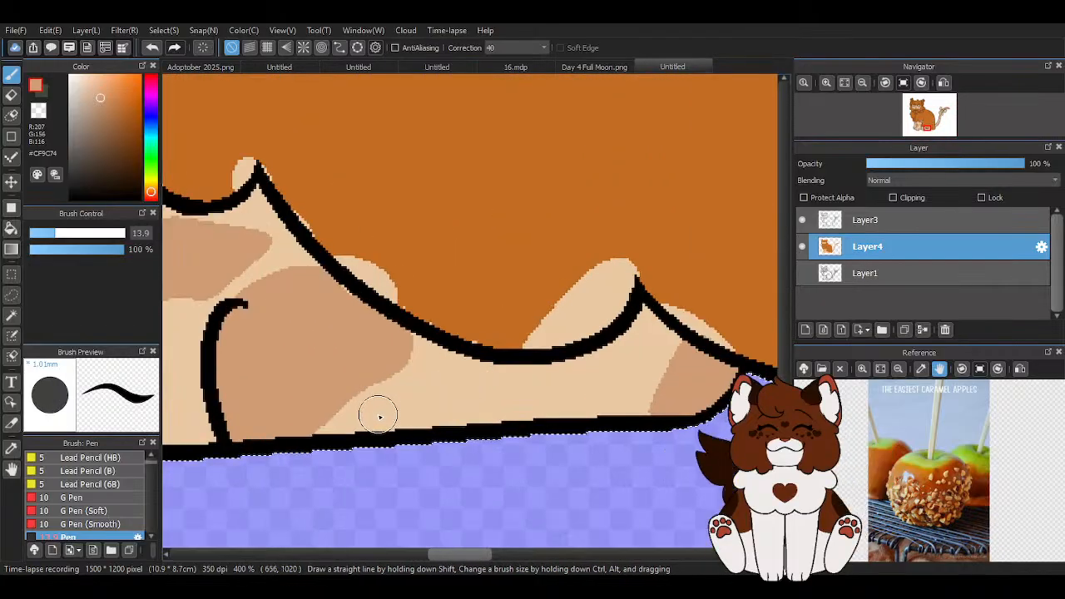
{"action": "scroll", "coordinate": [487, 357], "scroll_direction": "down", "scroll_amount": 2}
{"action": "scroll", "coordinate": [449, 346], "scroll_direction": "up", "scroll_amount": 2}
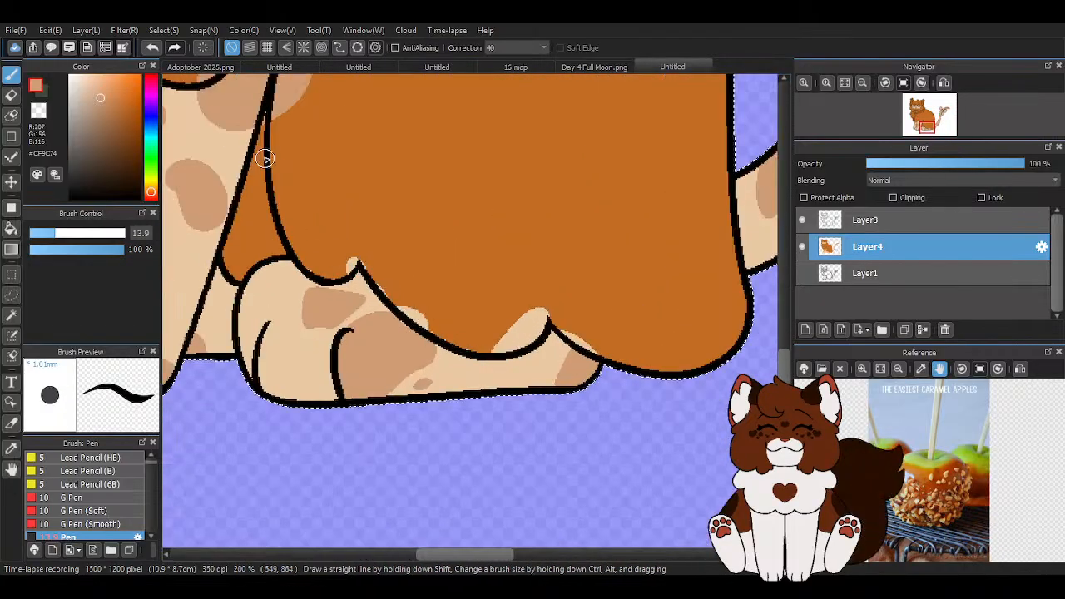
Reshape the small round spot on the front paw into a rounded triangle, using tan and sampled cream
{"action": "scroll", "coordinate": [499, 283], "scroll_direction": "down", "scroll_amount": 1}
{"action": "scroll", "coordinate": [286, 352], "scroll_direction": "up", "scroll_amount": 3}
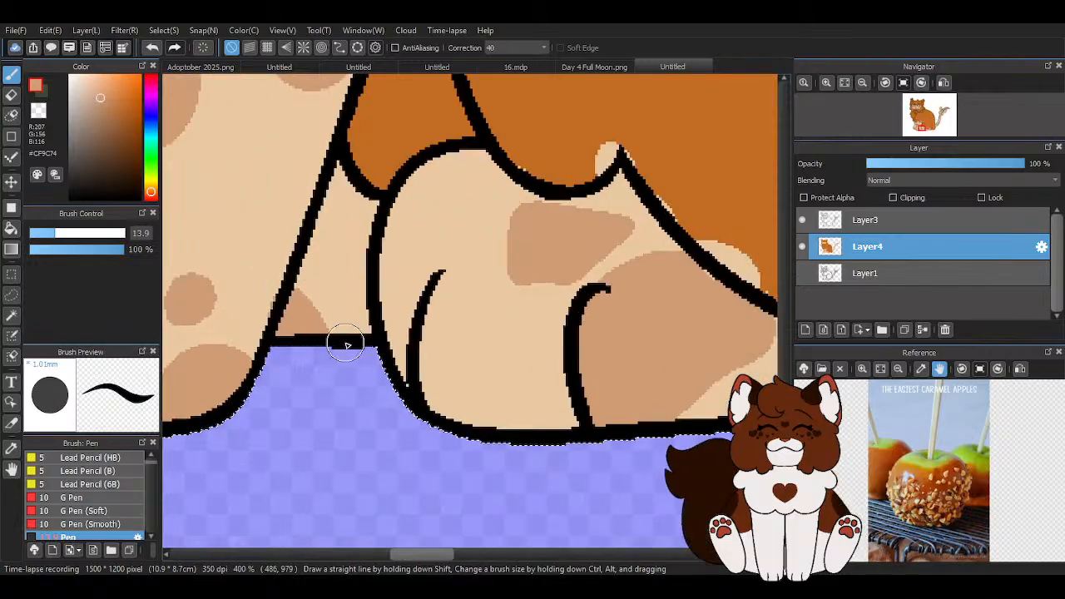
{"action": "scroll", "coordinate": [340, 342], "scroll_direction": "down", "scroll_amount": 1}
{"action": "scroll", "coordinate": [302, 288], "scroll_direction": "up", "scroll_amount": 2}
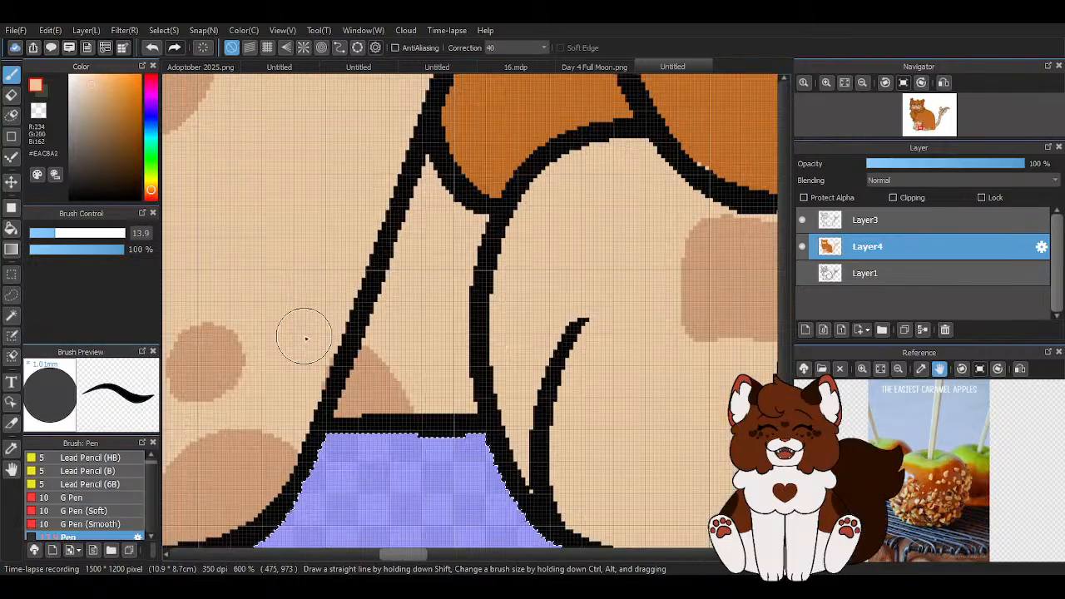
{"action": "right_click", "coordinate": [375, 381]}
{"action": "scroll", "coordinate": [457, 336], "scroll_direction": "down", "scroll_amount": 4}
{"action": "scroll", "coordinate": [407, 349], "scroll_direction": "up", "scroll_amount": 4}
{"action": "mouse_move", "coordinate": [367, 342]}
{"action": "left_mouse_down"}
{"action": "mouse_move", "coordinate": [344, 371]}
{"action": "mouse_move", "coordinate": [380, 353]}
{"action": "mouse_move", "coordinate": [382, 322]}
{"action": "left_mouse_up"}
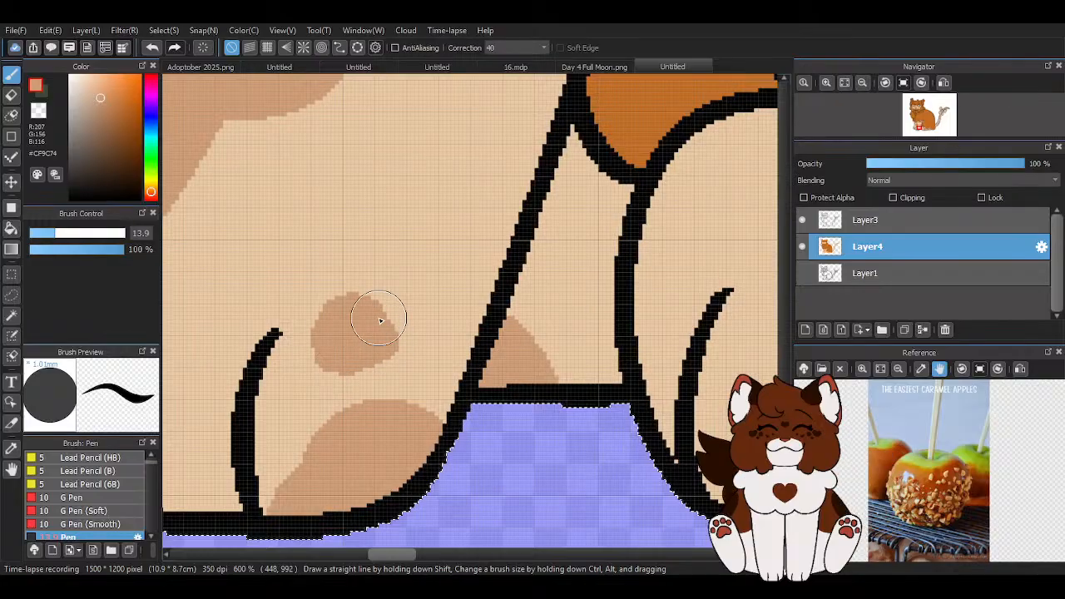
{"action": "left_click_drag", "start_coordinate": [316, 360], "coordinate": [352, 302]}
{"action": "left_click_drag", "start_coordinate": [313, 359], "coordinate": [352, 361]}
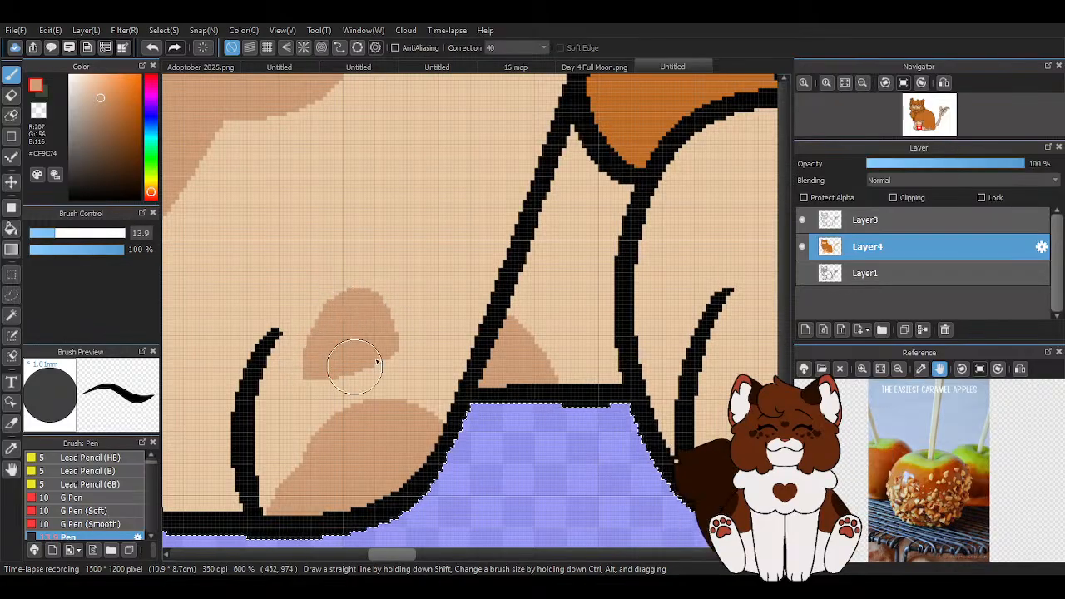
{"action": "right_click", "coordinate": [439, 347]}
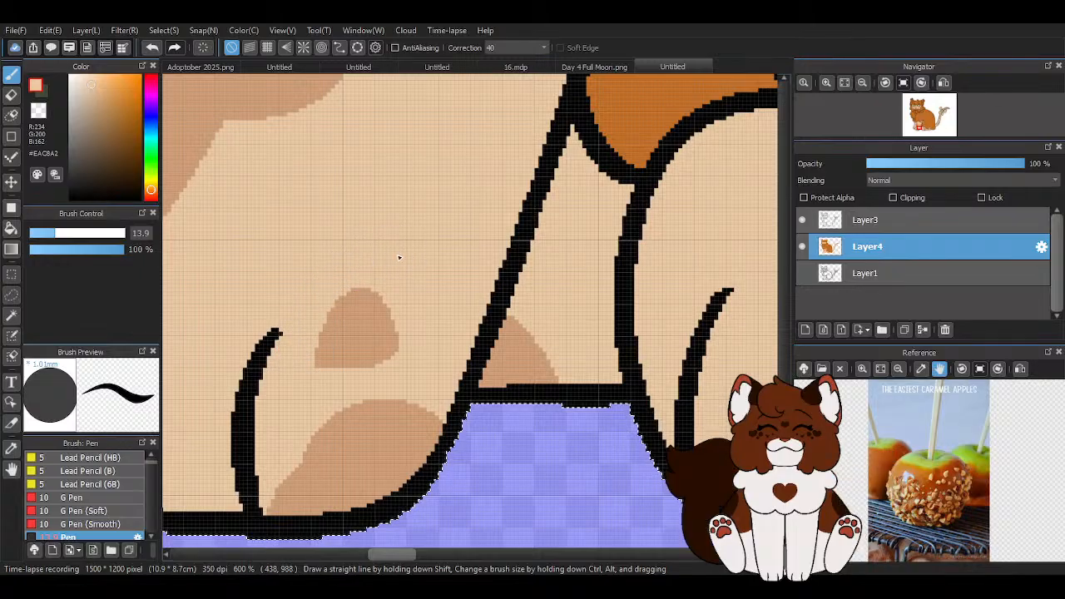
Recut the edges of the tan patch on the front paw's outer toe with cream and sampled tan
{"action": "mouse_move", "coordinate": [296, 450]}
{"action": "left_mouse_down"}
{"action": "mouse_move", "coordinate": [272, 531]}
{"action": "mouse_move", "coordinate": [319, 413]}
{"action": "mouse_move", "coordinate": [446, 393]}
{"action": "mouse_move", "coordinate": [294, 440]}
{"action": "left_mouse_up"}
{"action": "right_click", "coordinate": [366, 450]}
{"action": "mouse_move", "coordinate": [451, 432]}
{"action": "left_mouse_down"}
{"action": "mouse_move", "coordinate": [403, 413]}
{"action": "mouse_move", "coordinate": [315, 450]}
{"action": "mouse_move", "coordinate": [286, 500]}
{"action": "left_mouse_up"}
{"action": "scroll", "coordinate": [285, 501], "scroll_direction": "down", "scroll_amount": 4}
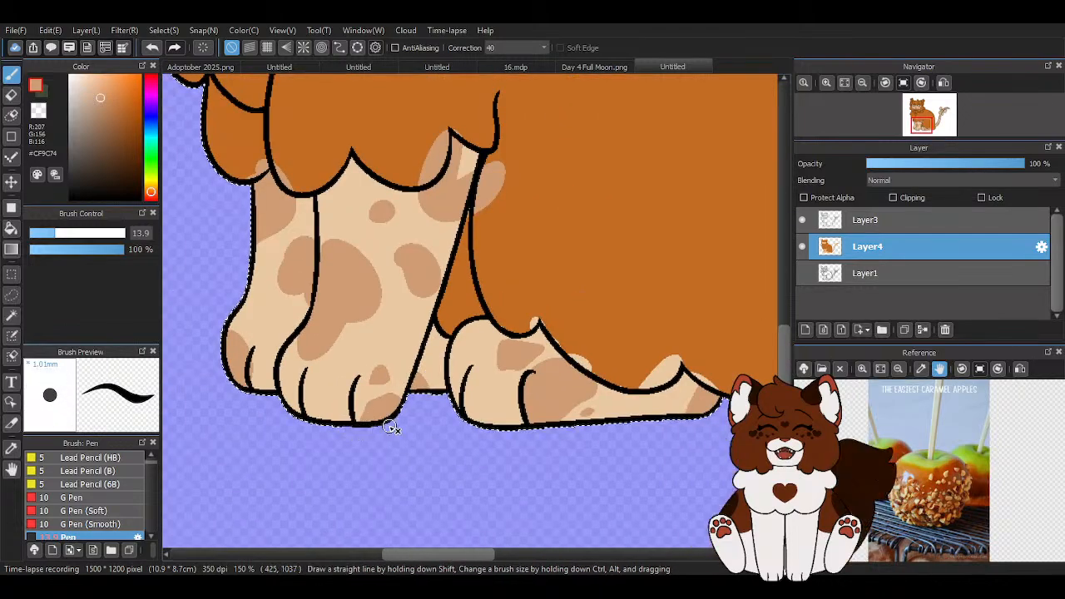
Recut the large tan patch on the front leg into a more angular shape with sampled cream
{"action": "scroll", "coordinate": [354, 431], "scroll_direction": "up", "scroll_amount": 3}
{"action": "right_click", "coordinate": [547, 350]}
{"action": "scroll", "coordinate": [375, 358], "scroll_direction": "down", "scroll_amount": 3}
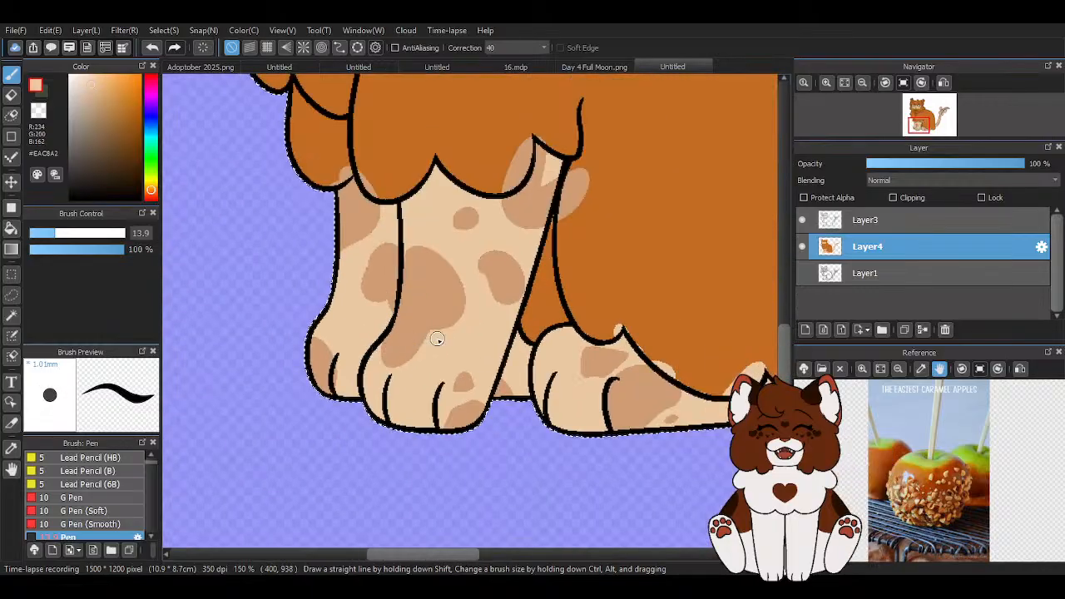
{"action": "scroll", "coordinate": [462, 290], "scroll_direction": "up", "scroll_amount": 3}
{"action": "left_click_drag", "start_coordinate": [318, 173], "coordinate": [487, 324]}
{"action": "left_click_drag", "start_coordinate": [378, 431], "coordinate": [463, 371]}
{"action": "mouse_move", "coordinate": [239, 439]}
{"action": "left_mouse_down"}
{"action": "mouse_move", "coordinate": [277, 512]}
{"action": "mouse_move", "coordinate": [304, 512]}
{"action": "mouse_move", "coordinate": [354, 480]}
{"action": "mouse_move", "coordinate": [323, 487]}
{"action": "mouse_move", "coordinate": [362, 443]}
{"action": "mouse_move", "coordinate": [303, 511]}
{"action": "mouse_move", "coordinate": [386, 406]}
{"action": "mouse_move", "coordinate": [488, 345]}
{"action": "left_mouse_up"}
{"action": "left_click", "coordinate": [386, 325], "text": "alt"}
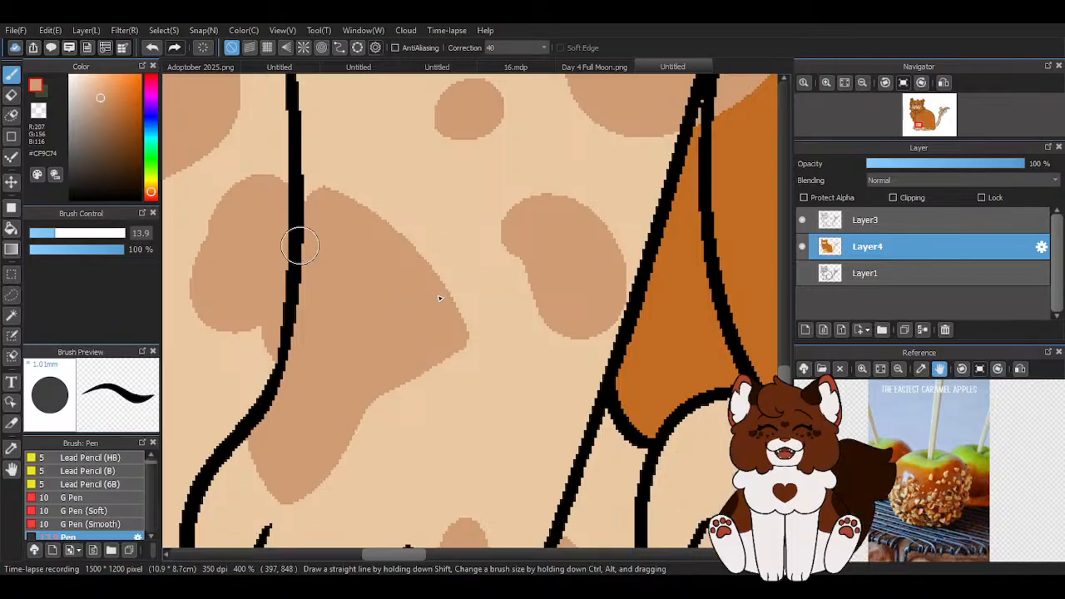
Extend the outer edge of the bean-shaped front leg patch in tan and carve its inner side with sampled cream
{"action": "scroll", "coordinate": [439, 298], "scroll_direction": "down", "scroll_amount": 4}
{"action": "scroll", "coordinate": [446, 218], "scroll_direction": "up", "scroll_amount": 5}
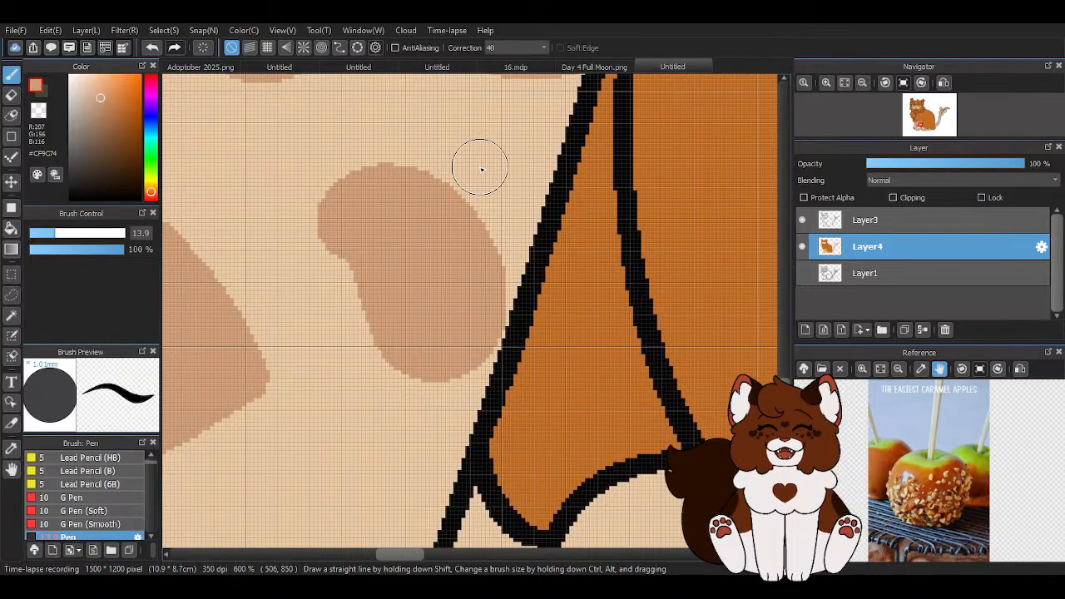
{"action": "mouse_move", "coordinate": [337, 194]}
{"action": "left_mouse_down"}
{"action": "mouse_move", "coordinate": [381, 179]}
{"action": "mouse_move", "coordinate": [457, 188]}
{"action": "mouse_move", "coordinate": [477, 210]}
{"action": "mouse_move", "coordinate": [483, 333]}
{"action": "left_mouse_up"}
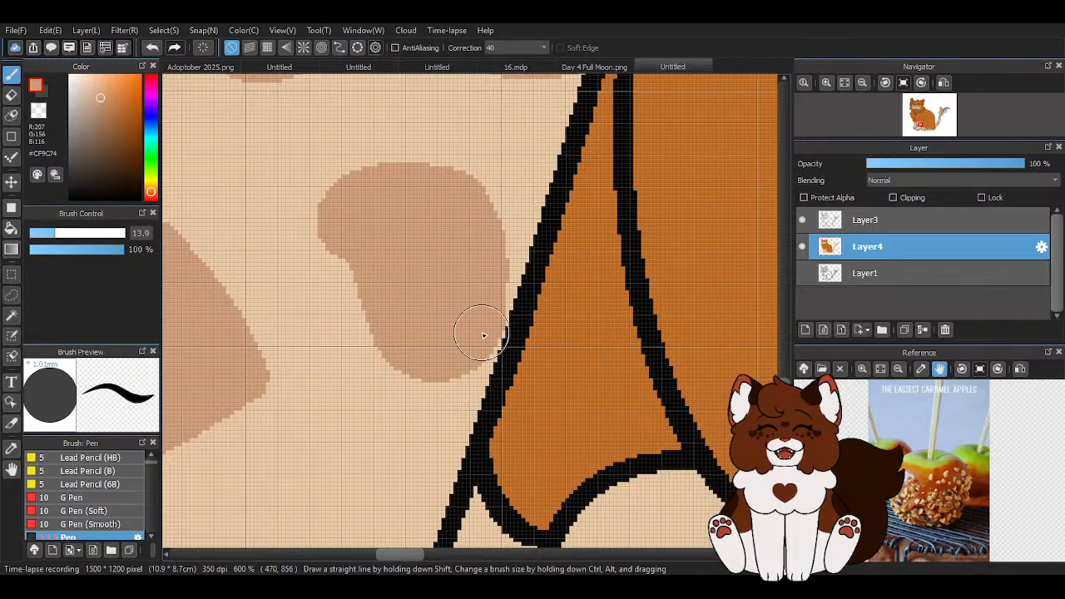
{"action": "left_click", "coordinate": [295, 238], "text": "alt"}
{"action": "mouse_move", "coordinate": [295, 238]}
{"action": "left_mouse_down"}
{"action": "mouse_move", "coordinate": [357, 277]}
{"action": "mouse_move", "coordinate": [403, 366]}
{"action": "left_mouse_up"}
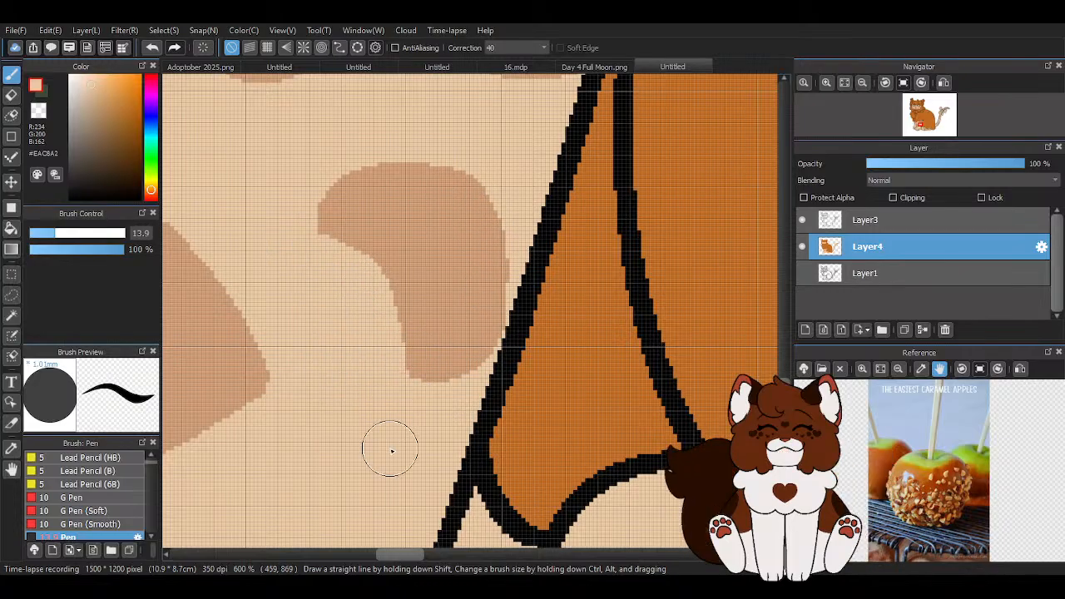
Trim the inner and lower edges of the bean-shaped front leg patch with cream, and restore the orange outside the leg line
{"action": "left_click_drag", "start_coordinate": [309, 269], "coordinate": [316, 186]}
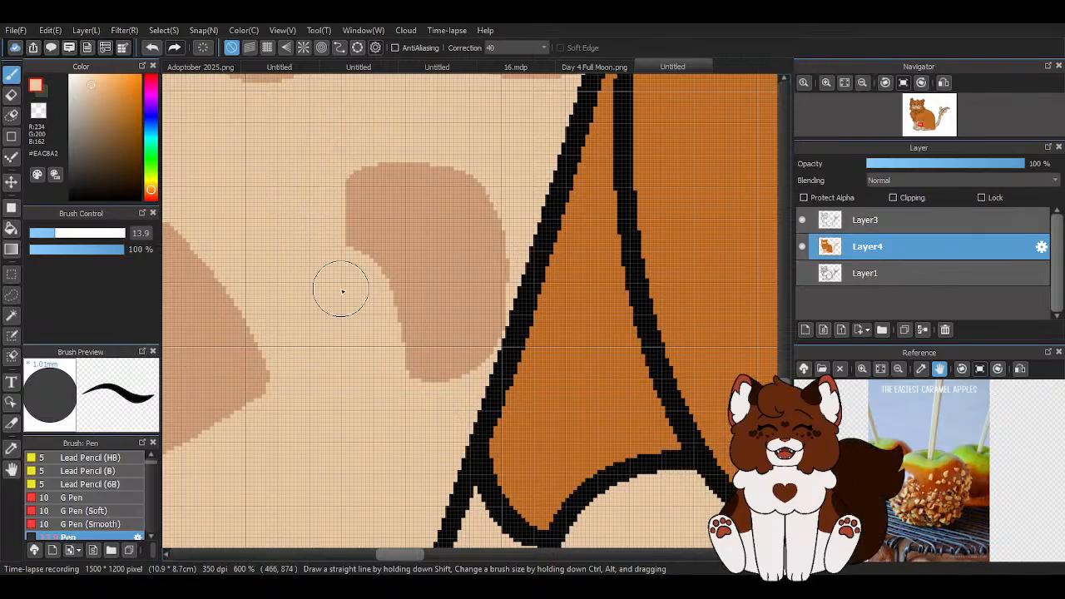
{"action": "left_click_drag", "start_coordinate": [389, 380], "coordinate": [556, 348]}
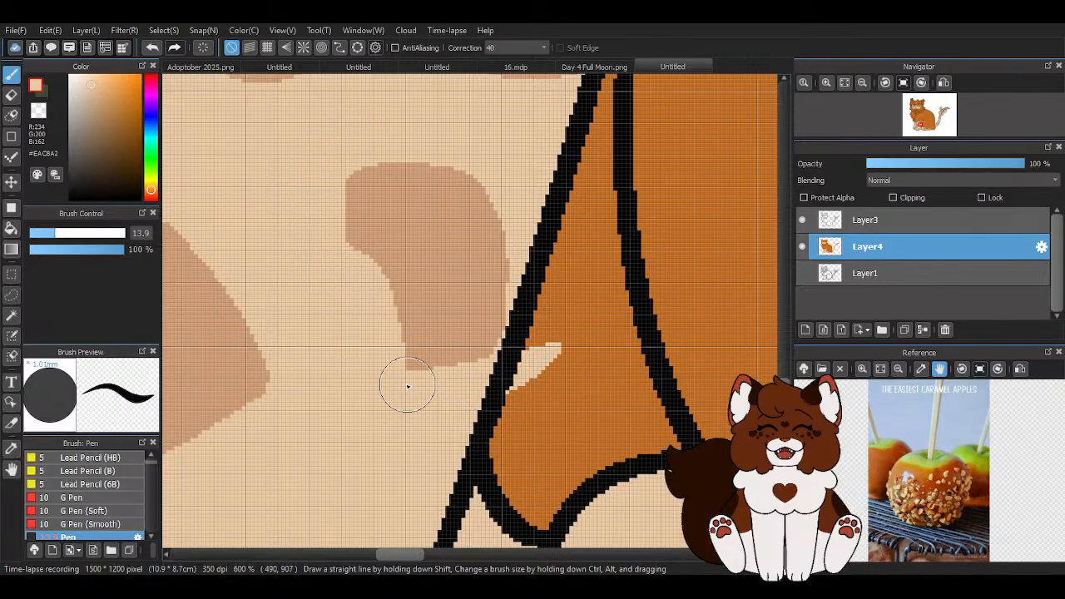
{"action": "left_click", "coordinate": [588, 307], "text": "alt"}
{"action": "mouse_move", "coordinate": [565, 350]}
{"action": "left_mouse_down"}
{"action": "mouse_move", "coordinate": [540, 380]}
{"action": "mouse_move", "coordinate": [542, 368]}
{"action": "left_mouse_up"}
{"action": "left_click", "coordinate": [441, 246], "text": "alt"}
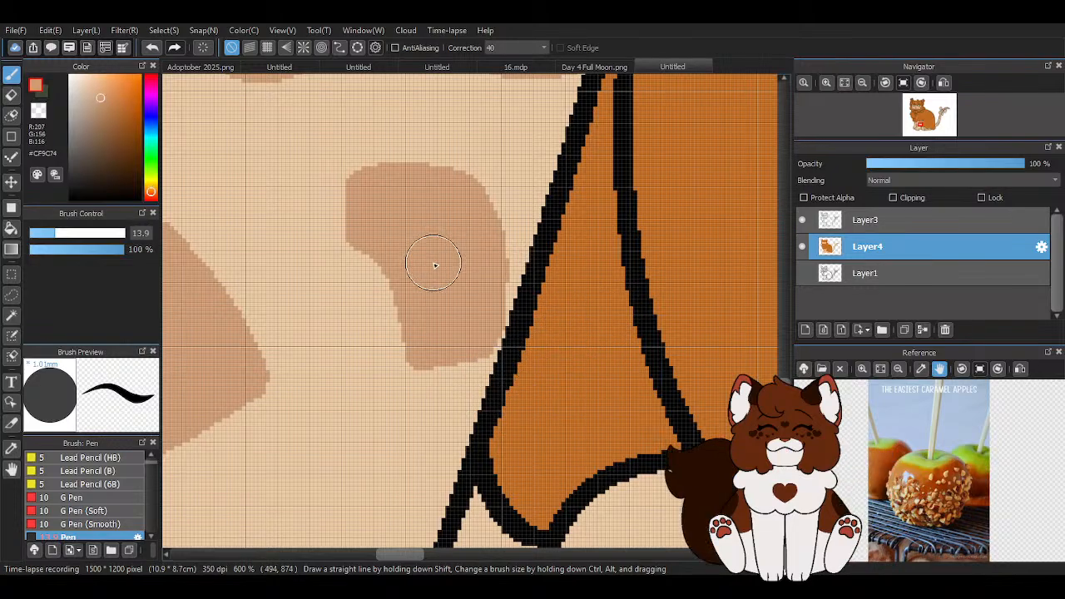
Set the pen size to 22
{"action": "scroll", "coordinate": [445, 266], "scroll_direction": "down", "scroll_amount": 5}
{"action": "left_click_drag", "start_coordinate": [62, 233], "coordinate": [71, 233]}
{"action": "scroll", "coordinate": [434, 333], "scroll_direction": "up", "scroll_amount": 4}
{"action": "left_click_drag", "start_coordinate": [387, 279], "coordinate": [400, 261]}
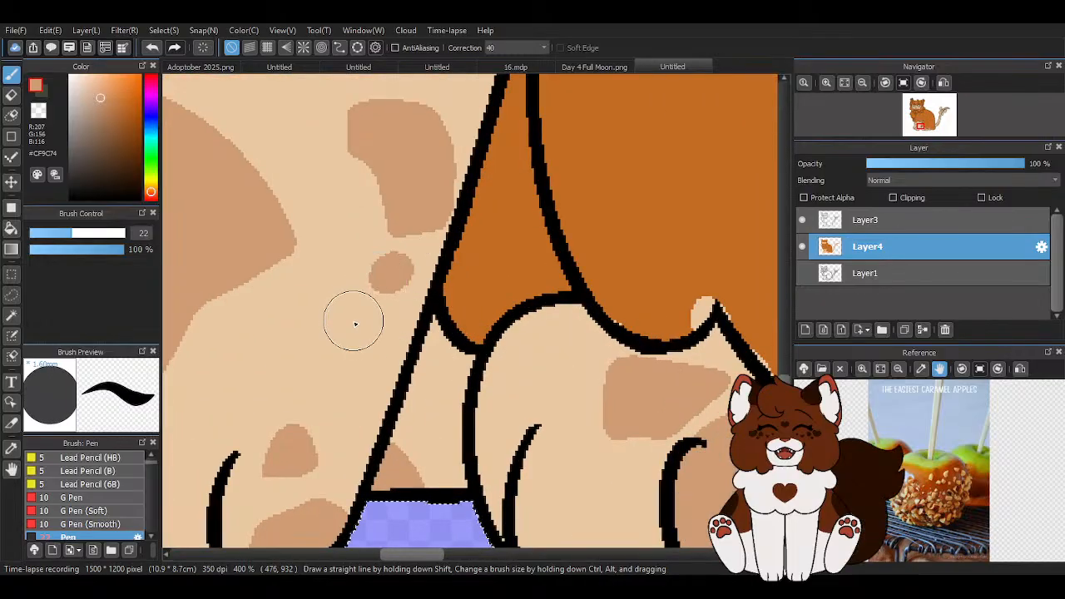
{"action": "scroll", "coordinate": [337, 333], "scroll_direction": "down", "scroll_amount": 2}
{"action": "scroll", "coordinate": [249, 344], "scroll_direction": "up", "scroll_amount": 2}
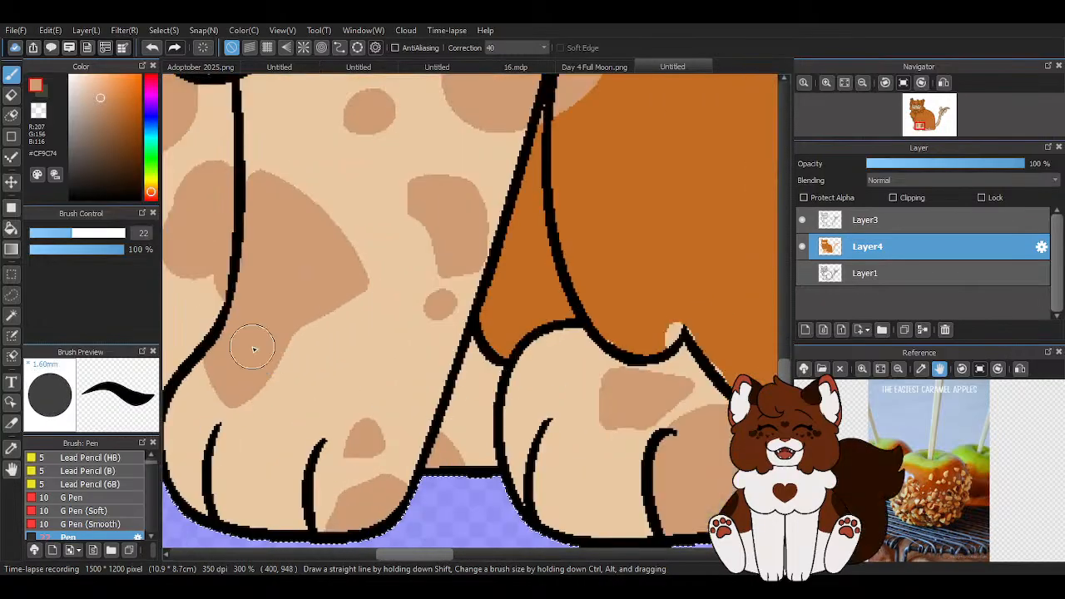
{"action": "left_click", "coordinate": [151, 48]}
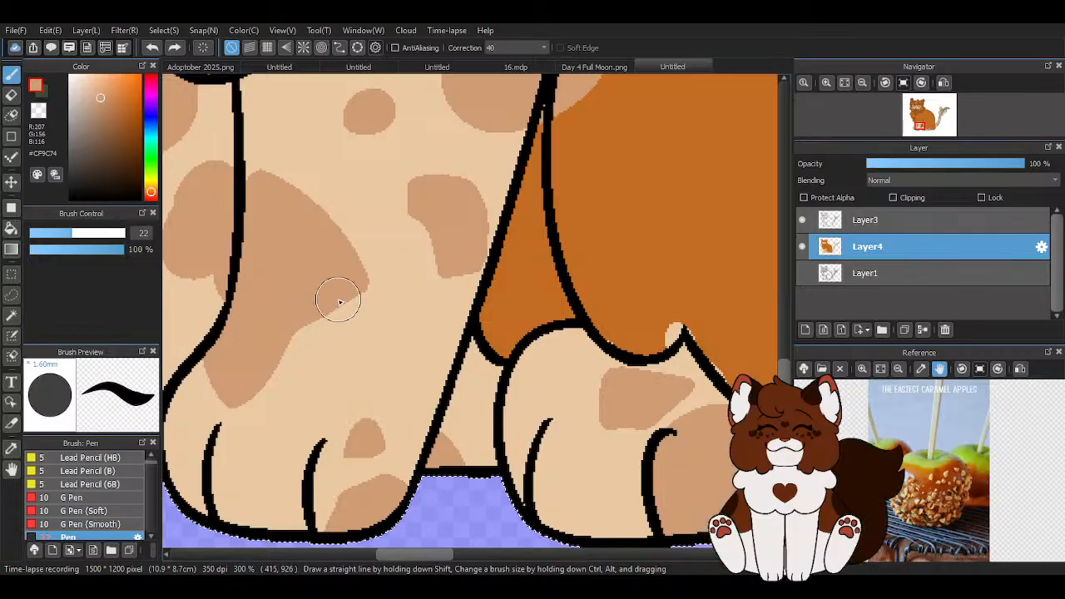
Paint two small tan dots beside the lower edge of the large front leg patch
{"action": "left_click_drag", "start_coordinate": [314, 345], "coordinate": [324, 337]}
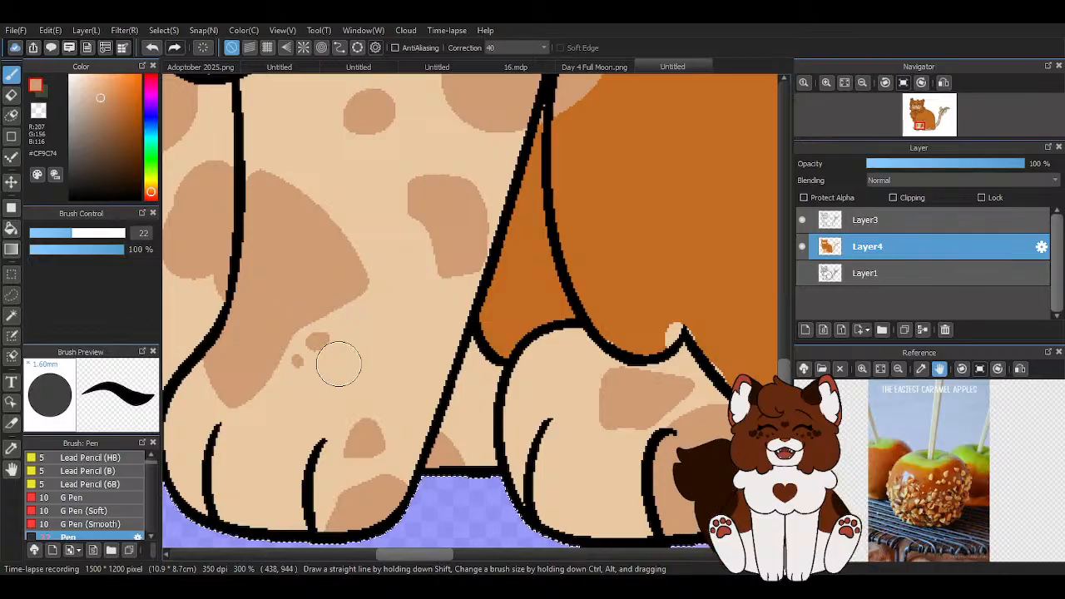
{"action": "scroll", "coordinate": [349, 365], "scroll_direction": "down", "scroll_amount": 3}
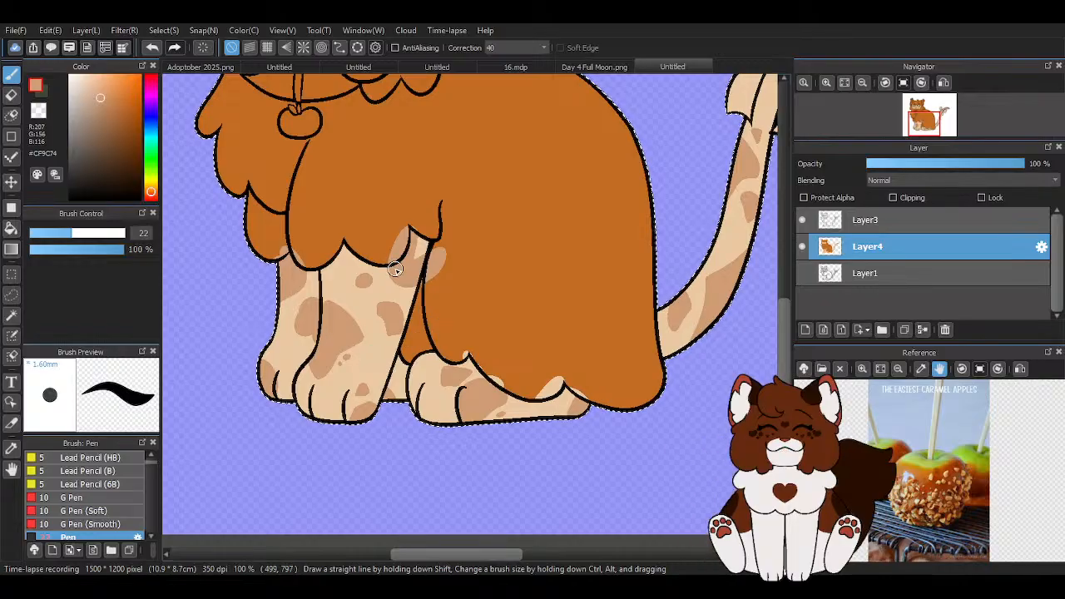
Reshape the round spot near the top of the near front leg into a four-sided tan patch
{"action": "scroll", "coordinate": [362, 272], "scroll_direction": "up", "scroll_amount": 4}
{"action": "mouse_move", "coordinate": [347, 314]}
{"action": "left_mouse_down"}
{"action": "mouse_move", "coordinate": [382, 316]}
{"action": "mouse_move", "coordinate": [376, 297]}
{"action": "mouse_move", "coordinate": [293, 285]}
{"action": "mouse_move", "coordinate": [298, 355]}
{"action": "mouse_move", "coordinate": [392, 316]}
{"action": "mouse_move", "coordinate": [368, 238]}
{"action": "left_mouse_up"}
{"action": "scroll", "coordinate": [374, 266], "scroll_direction": "down", "scroll_amount": 5}
Extend the lower tip of the bean-shaped patch in tan and carve its inner side with sampled cream
{"action": "scroll", "coordinate": [419, 330], "scroll_direction": "up", "scroll_amount": 1}
{"action": "scroll", "coordinate": [418, 329], "scroll_direction": "up", "scroll_amount": 3}
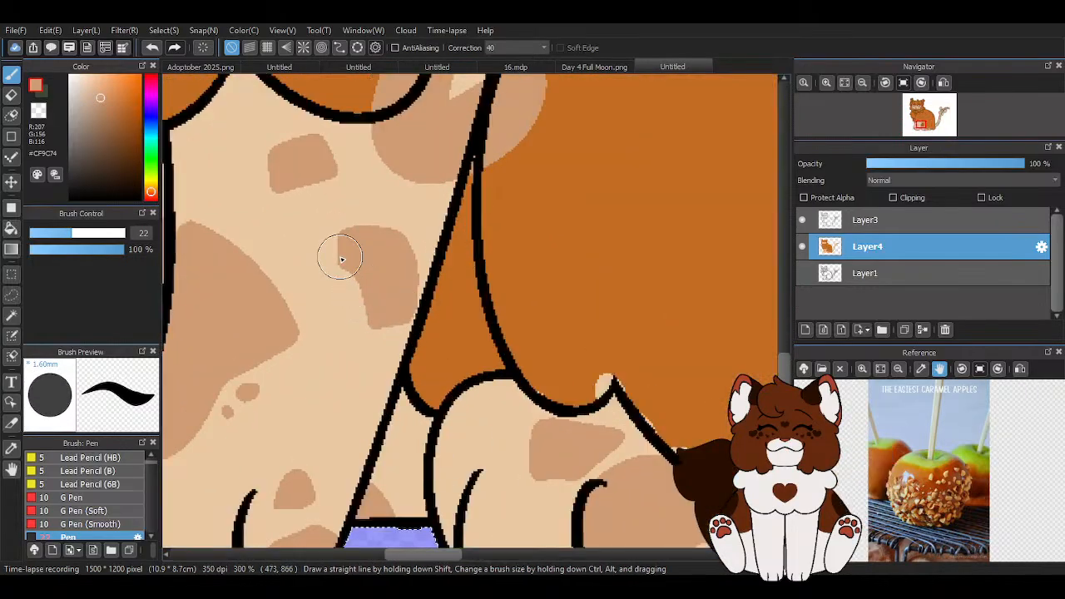
{"action": "mouse_move", "coordinate": [369, 275]}
{"action": "left_mouse_down"}
{"action": "mouse_move", "coordinate": [390, 373]}
{"action": "mouse_move", "coordinate": [426, 301]}
{"action": "left_mouse_up"}
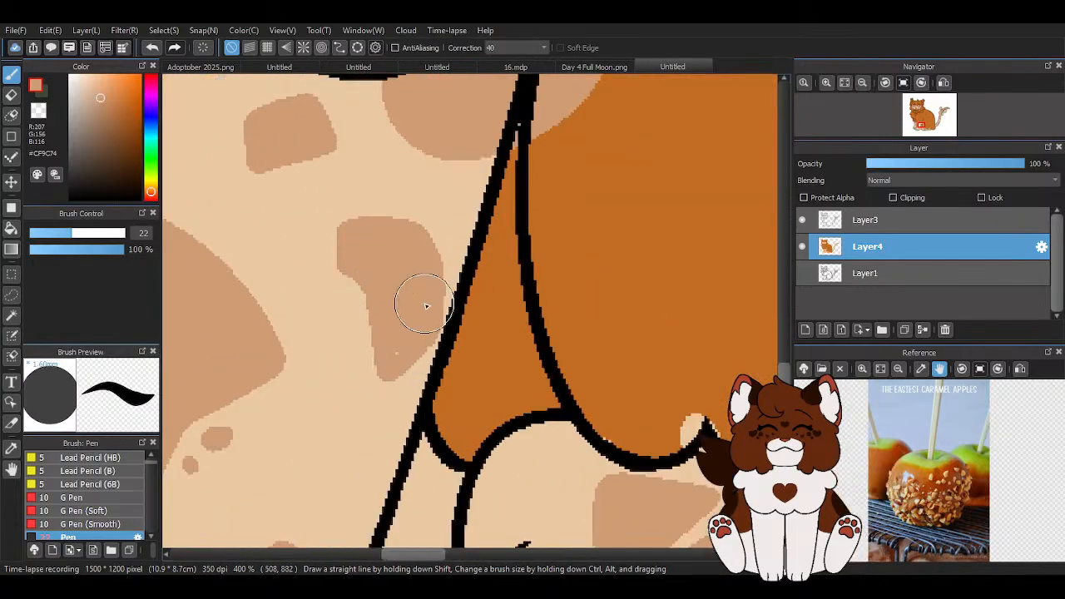
{"action": "left_click_drag", "start_coordinate": [403, 370], "coordinate": [436, 304]}
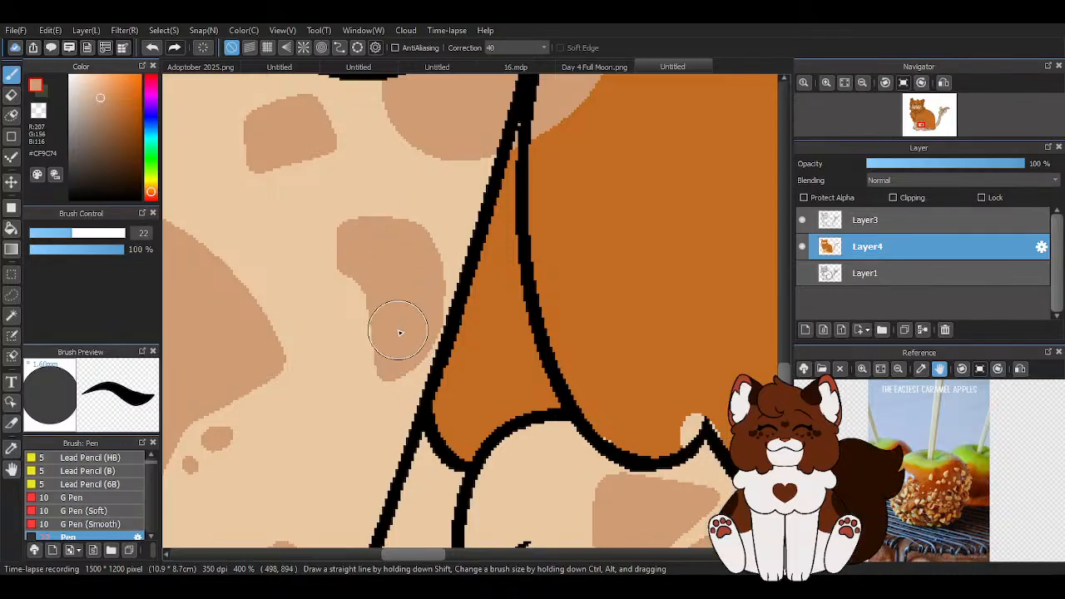
{"action": "left_click", "coordinate": [333, 331], "text": "alt"}
{"action": "mouse_move", "coordinate": [330, 291]}
{"action": "left_mouse_down"}
{"action": "mouse_move", "coordinate": [353, 317]}
{"action": "mouse_move", "coordinate": [360, 378]}
{"action": "left_mouse_up"}
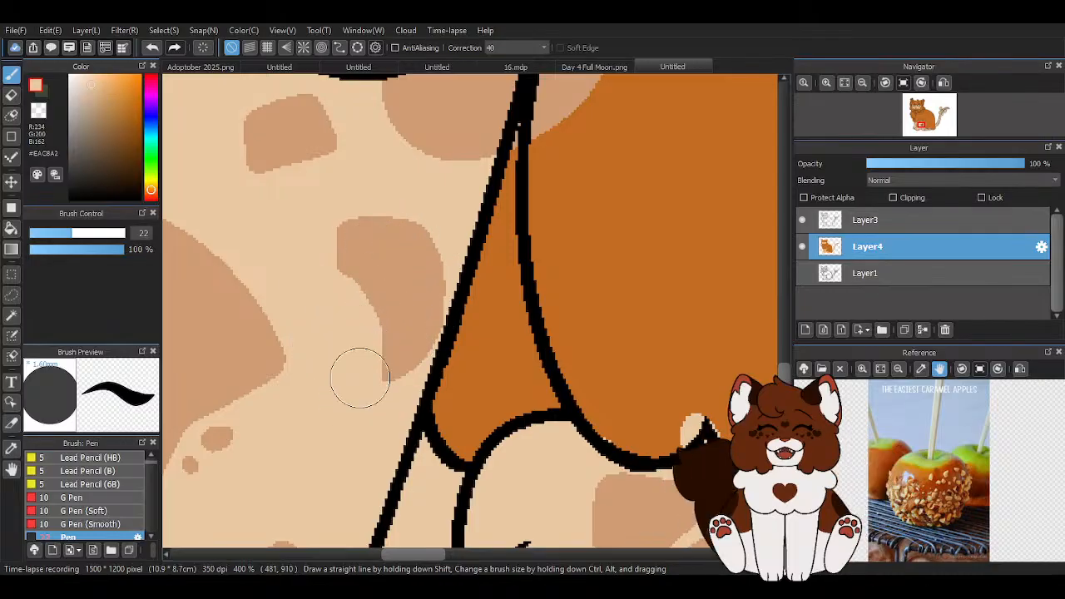
Set the pen size to 13.2 and paint a small sampled-tan spot just above the bean-shaped front leg patch
{"action": "left_click", "coordinate": [390, 293], "text": "alt"}
{"action": "scroll", "coordinate": [390, 293], "scroll_direction": "down", "scroll_amount": 3}
{"action": "left_click", "coordinate": [100, 238]}
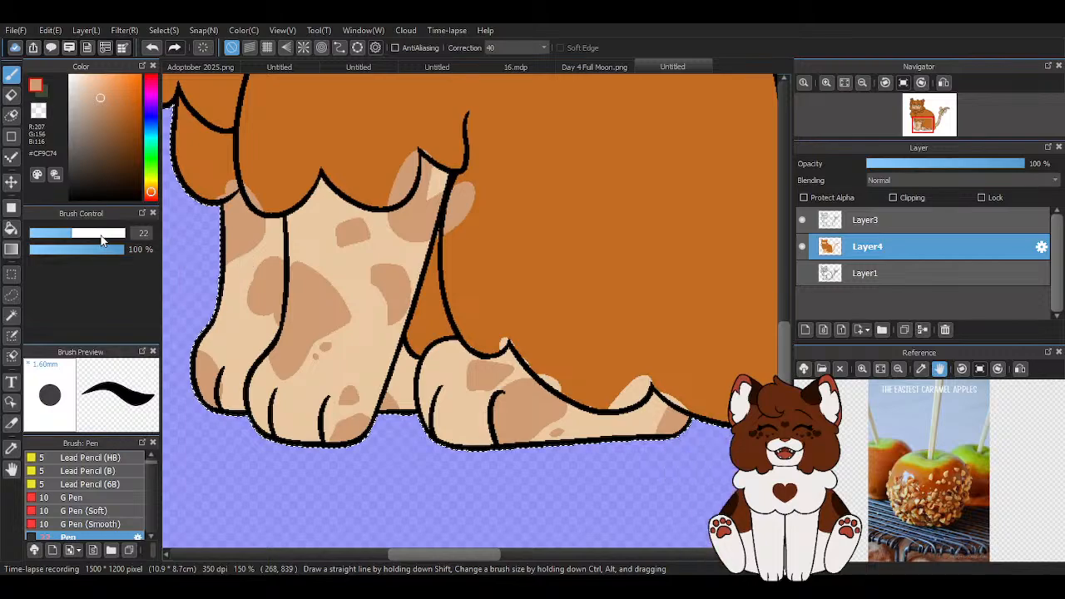
{"action": "scroll", "coordinate": [392, 285], "scroll_direction": "up", "scroll_amount": 4}
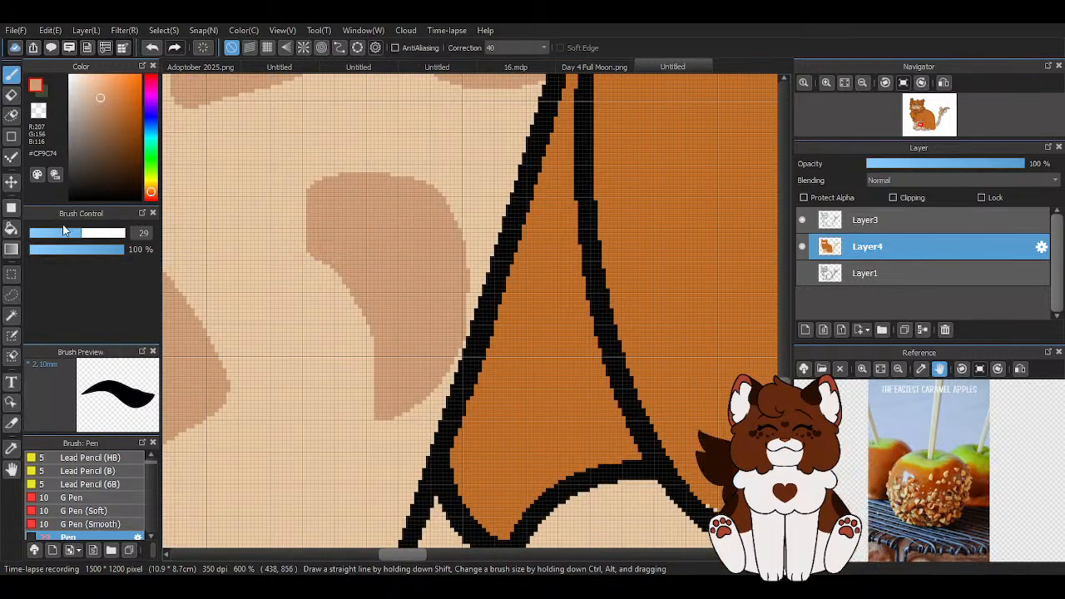
{"action": "left_click", "coordinate": [54, 237]}
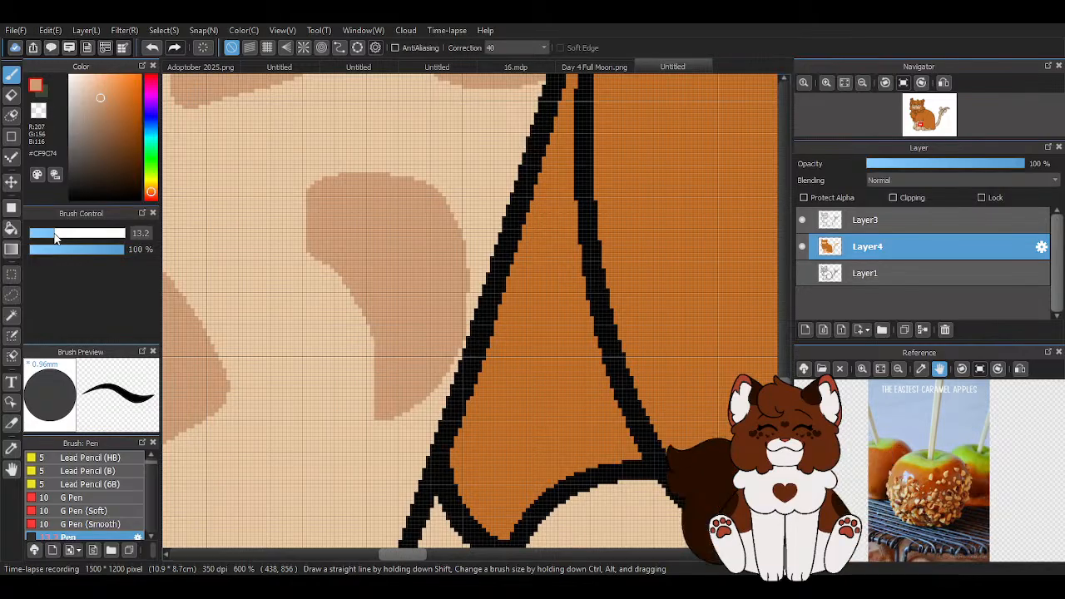
{"action": "scroll", "coordinate": [416, 276], "scroll_direction": "down", "scroll_amount": 4}
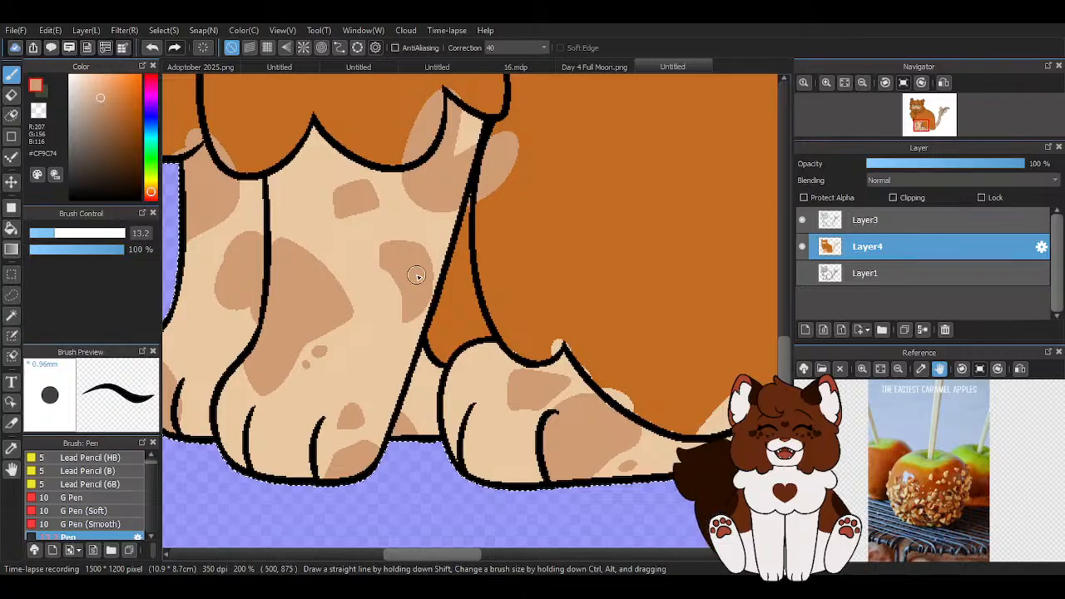
{"action": "scroll", "coordinate": [416, 276], "scroll_direction": "up", "scroll_amount": 2}
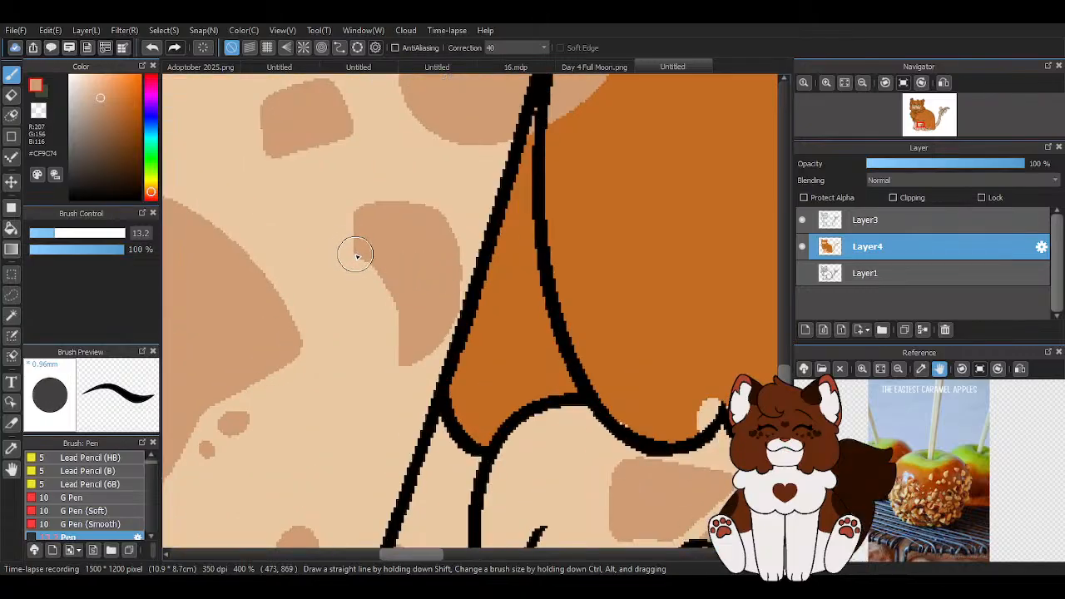
{"action": "scroll", "coordinate": [350, 302], "scroll_direction": "down", "scroll_amount": 2}
{"action": "scroll", "coordinate": [371, 279], "scroll_direction": "up", "scroll_amount": 1}
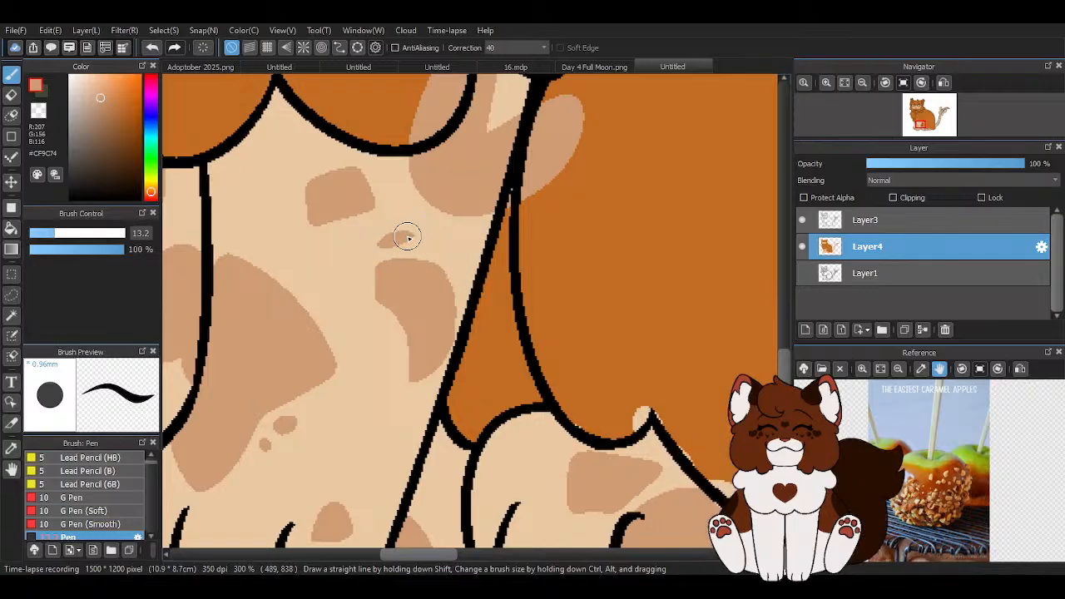
Cover the four-sided spot near the top of the near front leg with sampled cream, and resample the tan
{"action": "left_click", "coordinate": [321, 267], "text": "alt"}
{"action": "left_click_drag", "start_coordinate": [364, 194], "coordinate": [328, 209]}
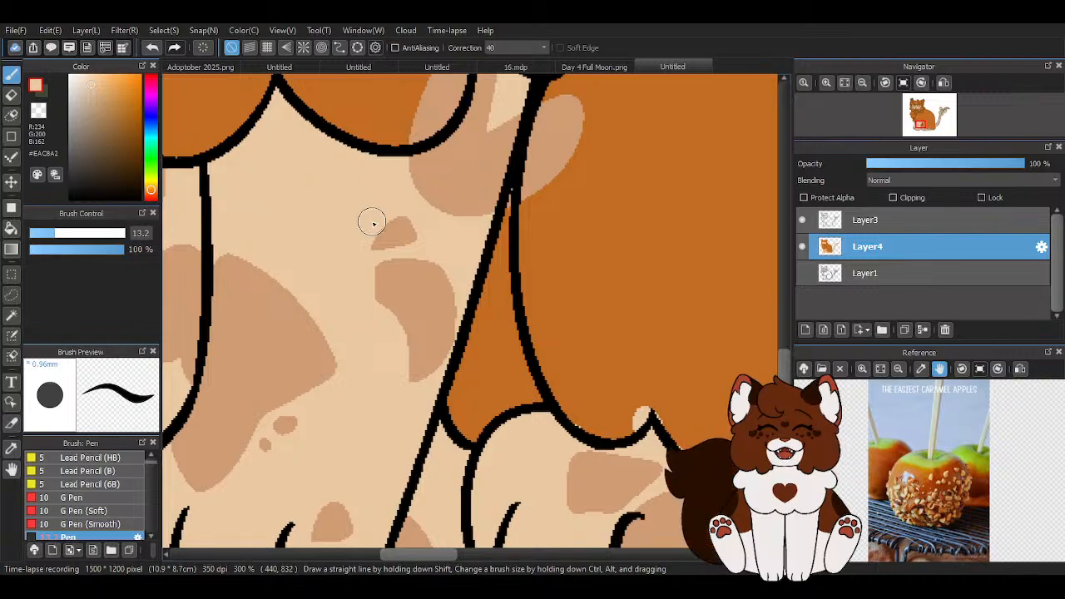
{"action": "scroll", "coordinate": [361, 216], "scroll_direction": "down", "scroll_amount": 2}
{"action": "left_click", "coordinate": [408, 282], "text": "alt"}
{"action": "scroll", "coordinate": [407, 282], "scroll_direction": "down", "scroll_amount": 1}
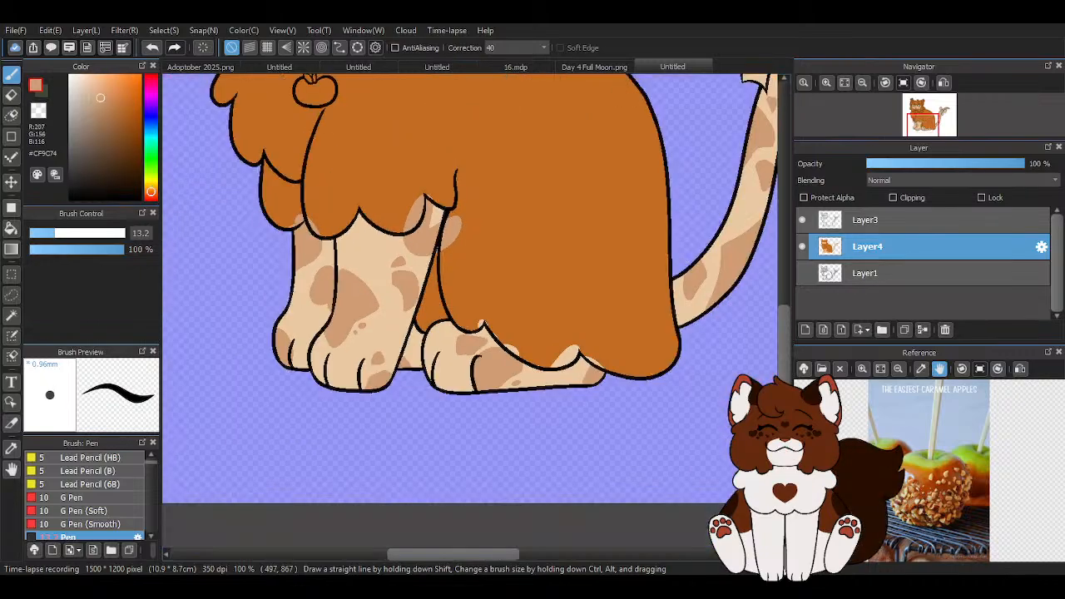
Recut the inner and lower edges of the tan patch at the top of the near front leg with sampled cream
{"action": "scroll", "coordinate": [471, 240], "scroll_direction": "up", "scroll_amount": 5}
{"action": "scroll", "coordinate": [427, 147], "scroll_direction": "down", "scroll_amount": 3}
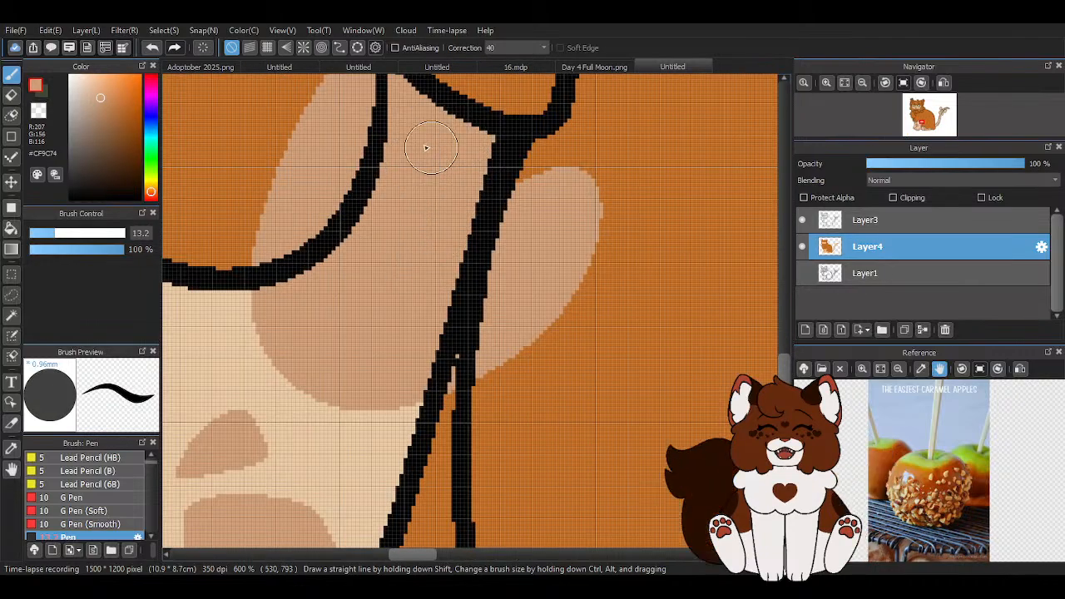
{"action": "scroll", "coordinate": [440, 335], "scroll_direction": "up", "scroll_amount": 2}
{"action": "left_click", "coordinate": [328, 368], "text": "alt"}
{"action": "mouse_move", "coordinate": [277, 161]}
{"action": "left_mouse_down"}
{"action": "mouse_move", "coordinate": [271, 209]}
{"action": "mouse_move", "coordinate": [312, 337]}
{"action": "mouse_move", "coordinate": [373, 336]}
{"action": "left_mouse_up"}
{"action": "mouse_move", "coordinate": [306, 273]}
{"action": "left_mouse_down"}
{"action": "mouse_move", "coordinate": [267, 281]}
{"action": "mouse_move", "coordinate": [280, 245]}
{"action": "mouse_move", "coordinate": [328, 311]}
{"action": "mouse_move", "coordinate": [391, 327]}
{"action": "mouse_move", "coordinate": [399, 300]}
{"action": "mouse_move", "coordinate": [306, 303]}
{"action": "left_mouse_up"}
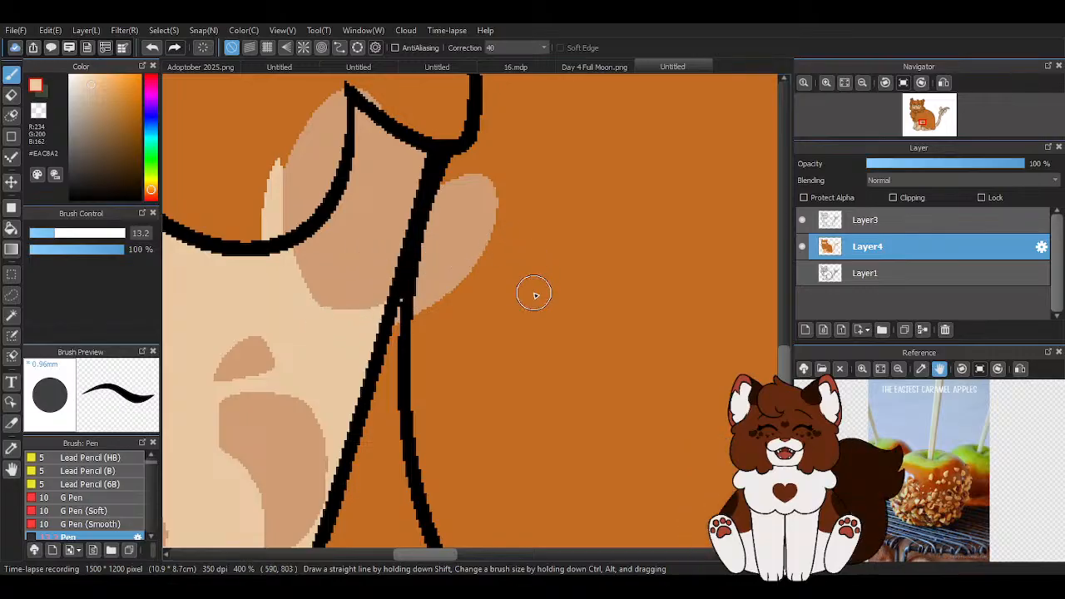
Cover the tan and cream overspill on the fur beside the near front leg's top with sampled orange, and touch up the patch in tan
{"action": "left_click", "coordinate": [516, 328], "text": "alt"}
{"action": "mouse_move", "coordinate": [405, 304]}
{"action": "left_mouse_down"}
{"action": "mouse_move", "coordinate": [461, 187]}
{"action": "mouse_move", "coordinate": [494, 172]}
{"action": "mouse_move", "coordinate": [451, 181]}
{"action": "left_mouse_up"}
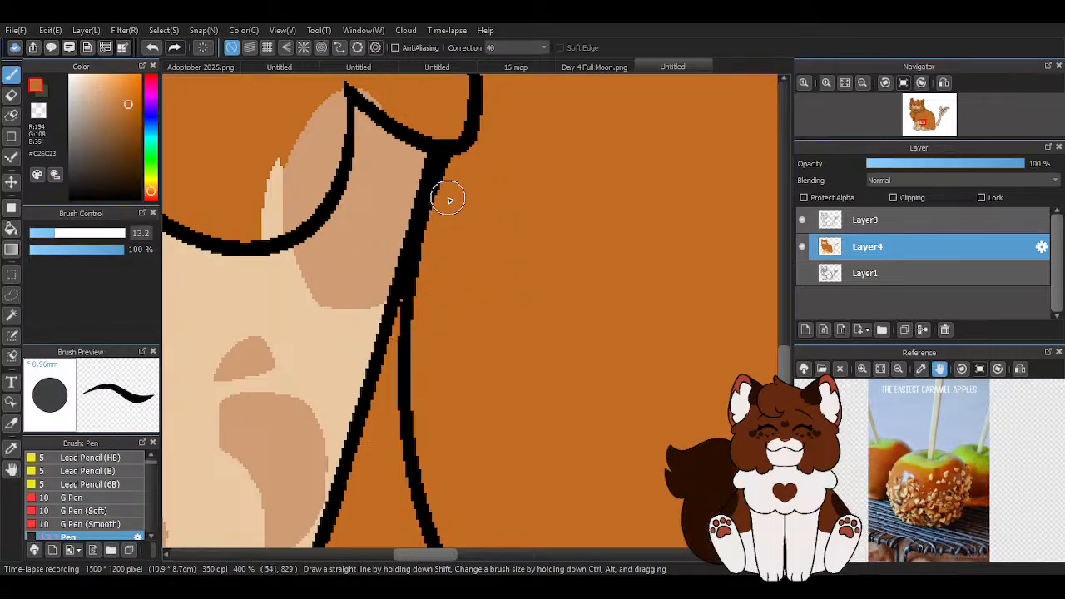
{"action": "scroll", "coordinate": [452, 180], "scroll_direction": "up", "scroll_amount": 5}
{"action": "mouse_move", "coordinate": [337, 317]}
{"action": "left_mouse_down"}
{"action": "mouse_move", "coordinate": [395, 230]}
{"action": "mouse_move", "coordinate": [361, 302]}
{"action": "mouse_move", "coordinate": [407, 170]}
{"action": "mouse_move", "coordinate": [333, 295]}
{"action": "mouse_move", "coordinate": [411, 150]}
{"action": "left_mouse_up"}
{"action": "left_click", "coordinate": [430, 235], "text": "alt"}
{"action": "left_click_drag", "start_coordinate": [430, 236], "coordinate": [415, 194]}
{"action": "scroll", "coordinate": [477, 245], "scroll_direction": "down", "scroll_amount": 2}
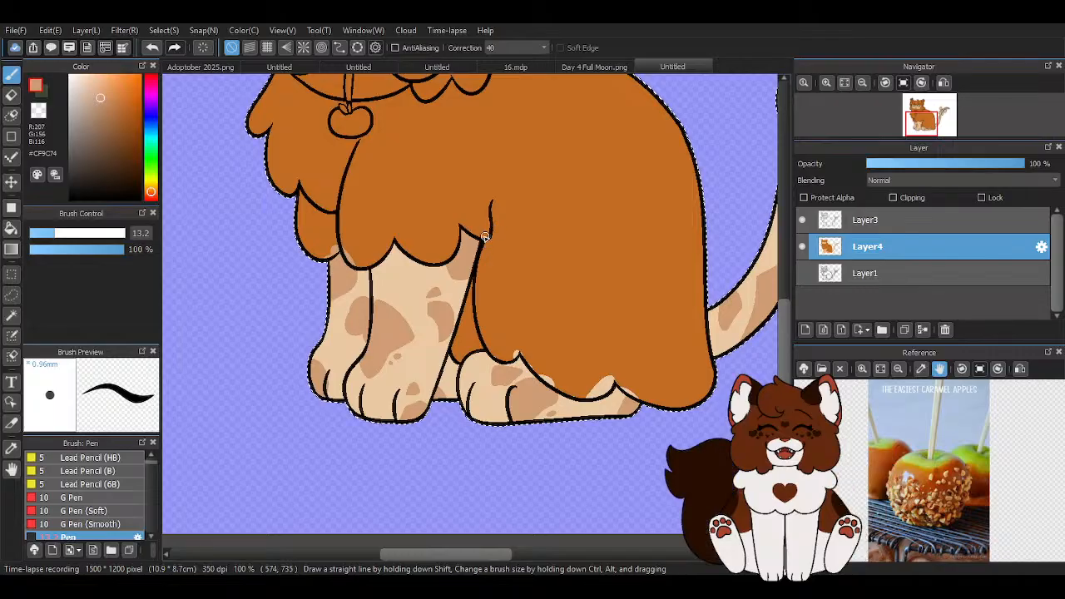
Cover the overspill on the fur scallops above the far front leg with sampled orange
{"action": "scroll", "coordinate": [347, 266], "scroll_direction": "up", "scroll_amount": 3}
{"action": "left_click", "coordinate": [348, 185], "text": "alt"}
{"action": "scroll", "coordinate": [336, 202], "scroll_direction": "up", "scroll_amount": 3}
{"action": "left_click_drag", "start_coordinate": [336, 202], "coordinate": [415, 356]}
{"action": "scroll", "coordinate": [463, 333], "scroll_direction": "down", "scroll_amount": 1}
{"action": "mouse_move", "coordinate": [224, 309]}
{"action": "left_mouse_down"}
{"action": "mouse_move", "coordinate": [295, 300]}
{"action": "mouse_move", "coordinate": [332, 223]}
{"action": "left_mouse_up"}
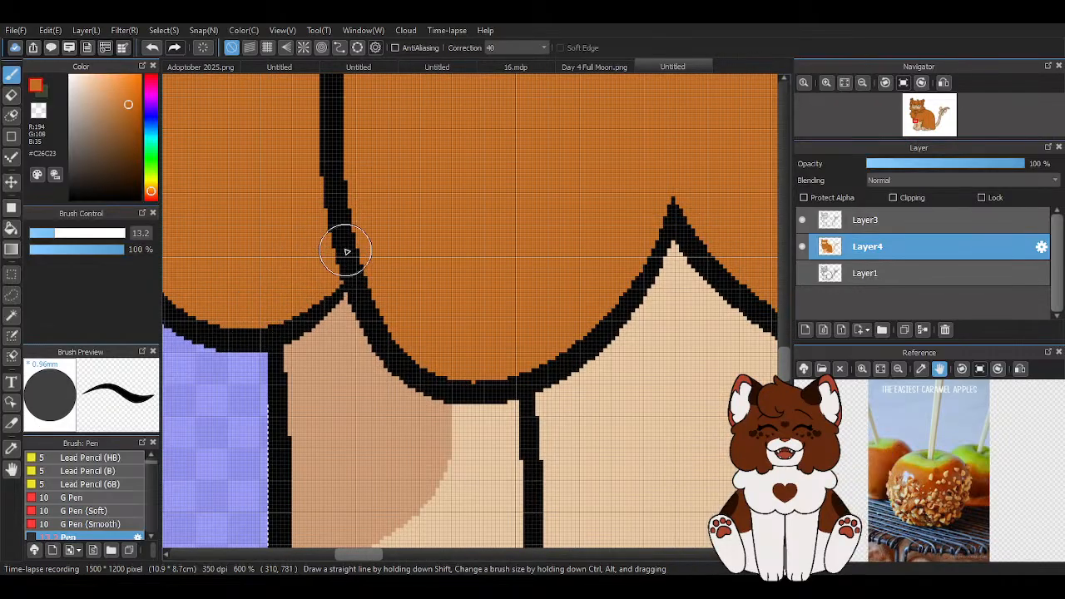
Recut the edge of the tan patch at the top of the far front leg into a more angular shape with sampled cream
{"action": "scroll", "coordinate": [345, 256], "scroll_direction": "down", "scroll_amount": 3}
{"action": "scroll", "coordinate": [341, 348], "scroll_direction": "up", "scroll_amount": 2}
{"action": "left_click", "coordinate": [327, 384], "text": "alt"}
{"action": "mouse_move", "coordinate": [295, 391]}
{"action": "left_mouse_down"}
{"action": "mouse_move", "coordinate": [388, 323]}
{"action": "mouse_move", "coordinate": [441, 214]}
{"action": "mouse_move", "coordinate": [433, 218]}
{"action": "mouse_move", "coordinate": [427, 176]}
{"action": "mouse_move", "coordinate": [416, 207]}
{"action": "mouse_move", "coordinate": [419, 162]}
{"action": "left_mouse_up"}
{"action": "left_click", "coordinate": [416, 208], "text": "alt"}
{"action": "scroll", "coordinate": [447, 297], "scroll_direction": "down", "scroll_amount": 2}
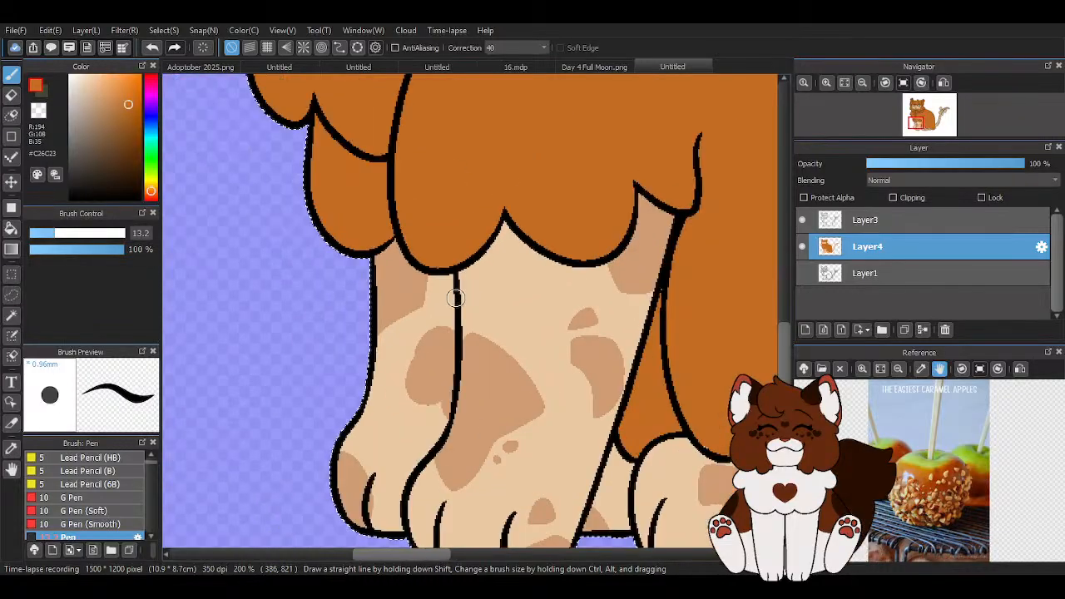
Reshape the rounded middle patch on the far front leg into an angular form with a concave outer side, using sampled cream and tan
{"action": "scroll", "coordinate": [472, 379], "scroll_direction": "up", "scroll_amount": 2}
{"action": "left_click", "coordinate": [399, 289], "text": "alt"}
{"action": "mouse_move", "coordinate": [426, 268]}
{"action": "left_mouse_down"}
{"action": "mouse_move", "coordinate": [379, 260]}
{"action": "mouse_move", "coordinate": [349, 313]}
{"action": "mouse_move", "coordinate": [402, 262]}
{"action": "mouse_move", "coordinate": [376, 263]}
{"action": "mouse_move", "coordinate": [333, 388]}
{"action": "left_mouse_up"}
{"action": "left_click", "coordinate": [153, 47]}
{"action": "left_click", "coordinate": [408, 247], "text": "alt"}
{"action": "scroll", "coordinate": [333, 388], "scroll_direction": "up", "scroll_amount": 2}
{"action": "left_click", "coordinate": [471, 222], "text": "alt"}
{"action": "mouse_move", "coordinate": [471, 221]}
{"action": "left_mouse_down"}
{"action": "mouse_move", "coordinate": [419, 200]}
{"action": "mouse_move", "coordinate": [363, 264]}
{"action": "mouse_move", "coordinate": [328, 411]}
{"action": "left_mouse_up"}
{"action": "scroll", "coordinate": [371, 300], "scroll_direction": "down", "scroll_amount": 2}
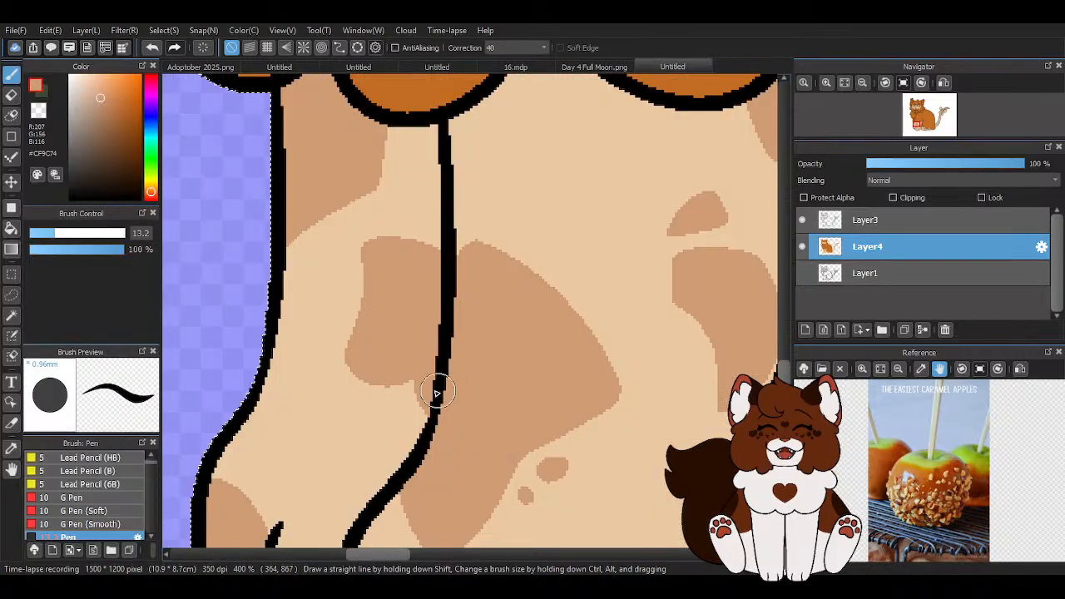
Trim the lower corner of the far front leg's middle patch beside the leg line with sampled cream, and resample the tan
{"action": "scroll", "coordinate": [352, 344], "scroll_direction": "up", "scroll_amount": 2}
{"action": "scroll", "coordinate": [498, 304], "scroll_direction": "down", "scroll_amount": 1}
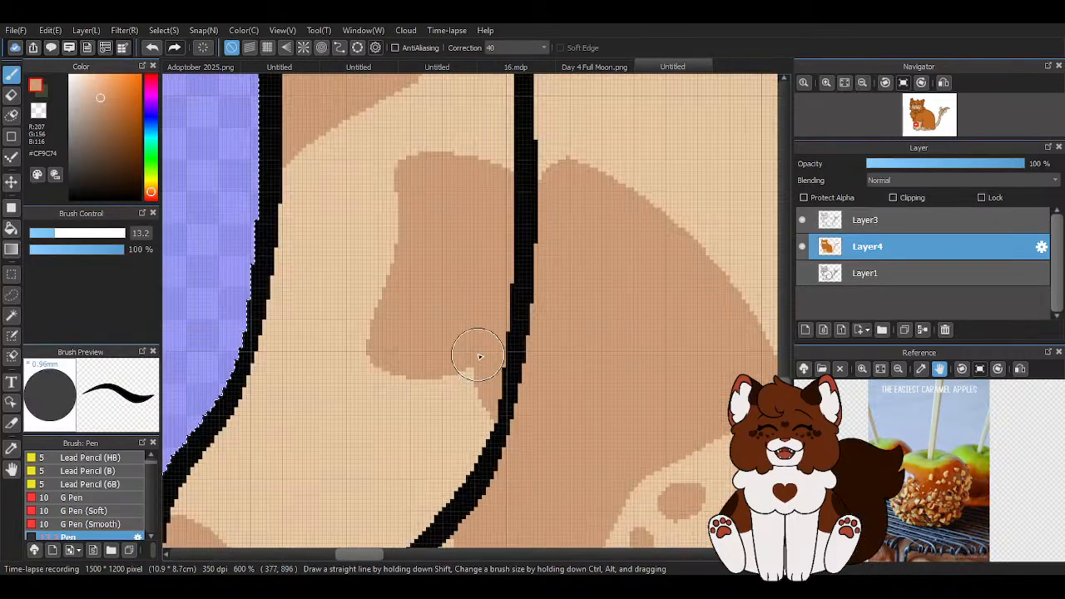
{"action": "left_click", "coordinate": [447, 440], "text": "alt"}
{"action": "mouse_move", "coordinate": [449, 435]}
{"action": "left_mouse_down"}
{"action": "mouse_move", "coordinate": [476, 378]}
{"action": "mouse_move", "coordinate": [490, 436]}
{"action": "mouse_move", "coordinate": [471, 380]}
{"action": "mouse_move", "coordinate": [482, 378]}
{"action": "mouse_move", "coordinate": [477, 320]}
{"action": "mouse_move", "coordinate": [478, 419]}
{"action": "left_mouse_up"}
{"action": "left_click", "coordinate": [478, 320], "text": "alt"}
{"action": "scroll", "coordinate": [481, 403], "scroll_direction": "down", "scroll_amount": 1}
{"action": "scroll", "coordinate": [478, 426], "scroll_direction": "down", "scroll_amount": 3}
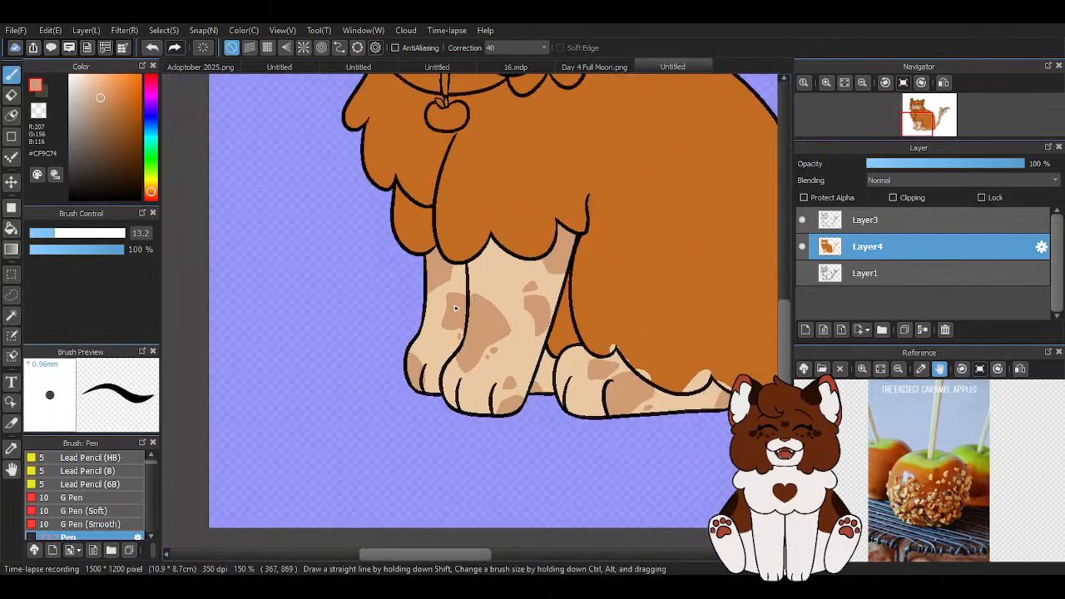
Clean up the tan overspill beside the far front paw's toe line with sampled cream, and resample the tan
{"action": "scroll", "coordinate": [458, 362], "scroll_direction": "up", "scroll_amount": 2}
{"action": "scroll", "coordinate": [347, 447], "scroll_direction": "up", "scroll_amount": 1}
{"action": "left_click", "coordinate": [380, 361], "text": "alt"}
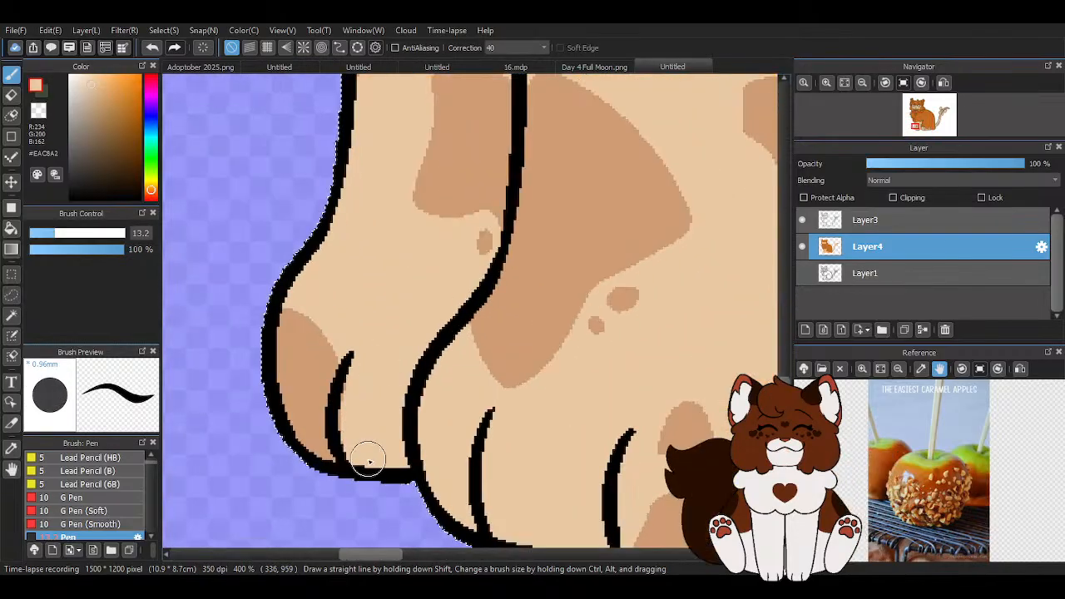
{"action": "left_click", "coordinate": [302, 364], "text": "alt"}
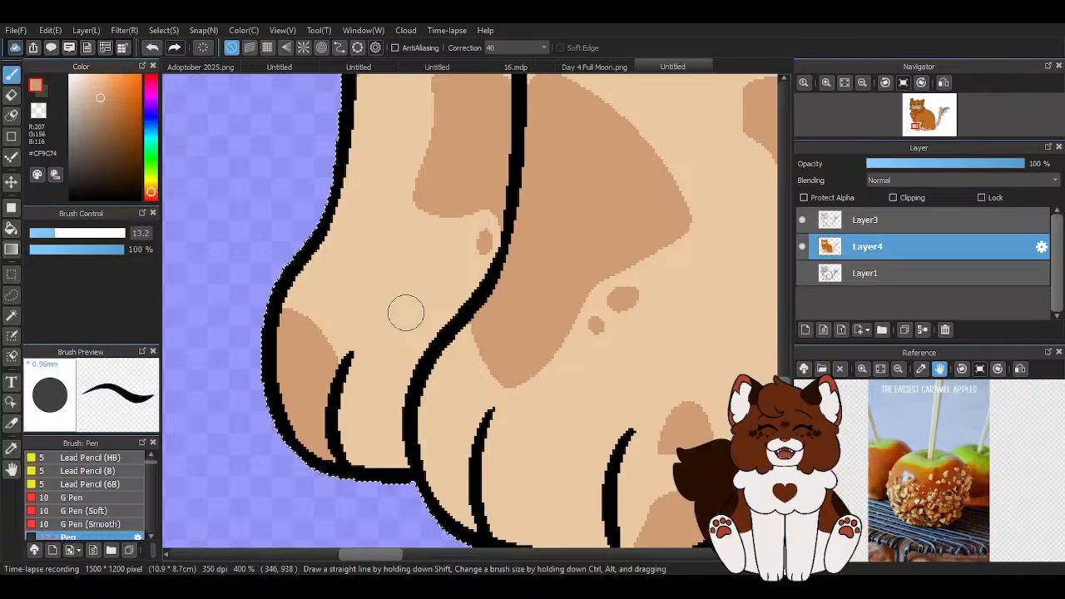
{"action": "scroll", "coordinate": [446, 290], "scroll_direction": "down", "scroll_amount": 1}
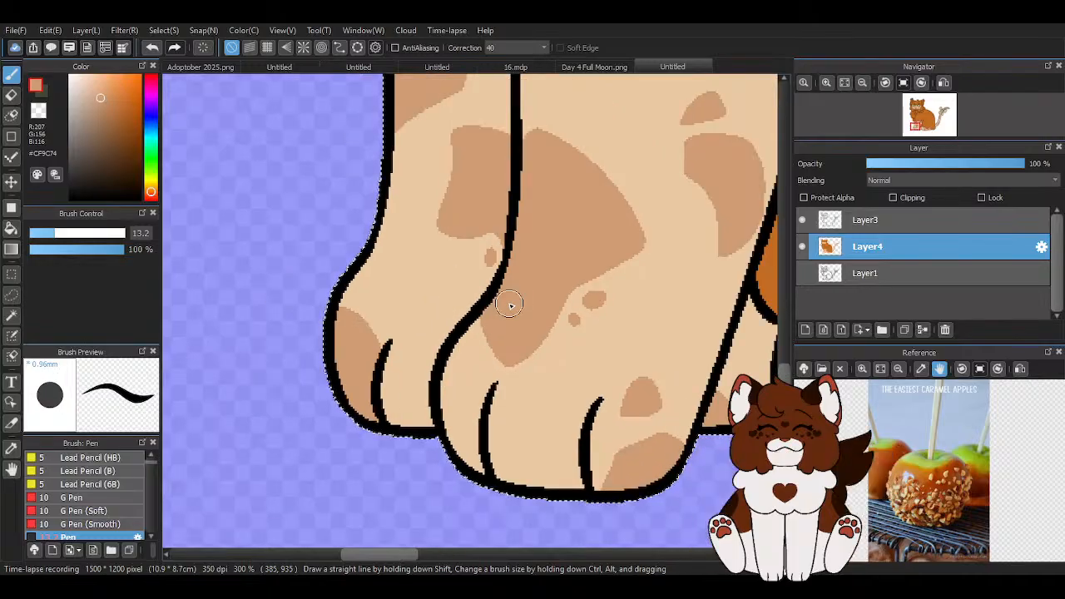
Recut the upper edge of the far paw's toe patch and paint a small tan spot above it along the ankle outline
{"action": "scroll", "coordinate": [402, 426], "scroll_direction": "up", "scroll_amount": 2}
{"action": "left_click_drag", "start_coordinate": [365, 268], "coordinate": [279, 190]}
{"action": "mouse_move", "coordinate": [344, 108]}
{"action": "left_mouse_down"}
{"action": "mouse_move", "coordinate": [359, 161]}
{"action": "mouse_move", "coordinate": [315, 114]}
{"action": "mouse_move", "coordinate": [347, 137]}
{"action": "mouse_move", "coordinate": [362, 184]}
{"action": "mouse_move", "coordinate": [349, 88]}
{"action": "left_mouse_up"}
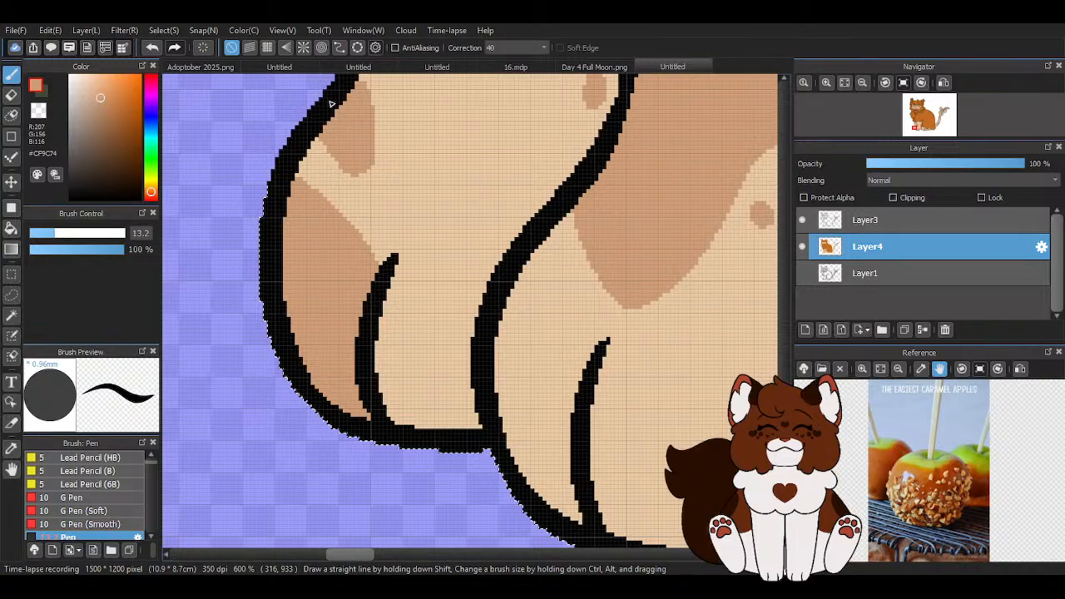
{"action": "scroll", "coordinate": [385, 291], "scroll_direction": "down", "scroll_amount": 6}
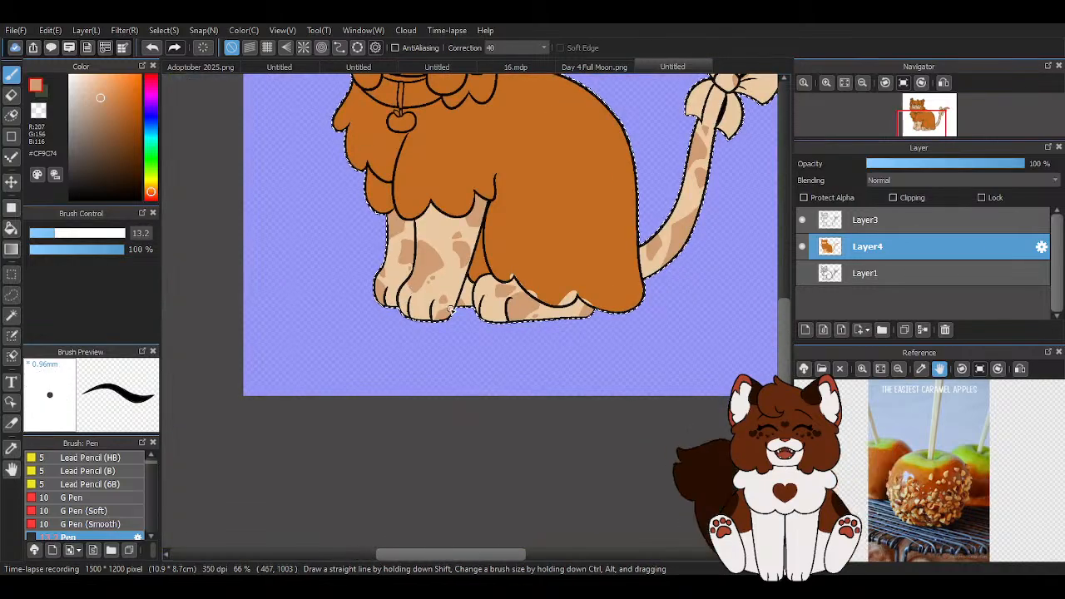
{"action": "scroll", "coordinate": [448, 290], "scroll_direction": "down", "scroll_amount": 1}
{"action": "scroll", "coordinate": [461, 285], "scroll_direction": "up", "scroll_amount": 5}
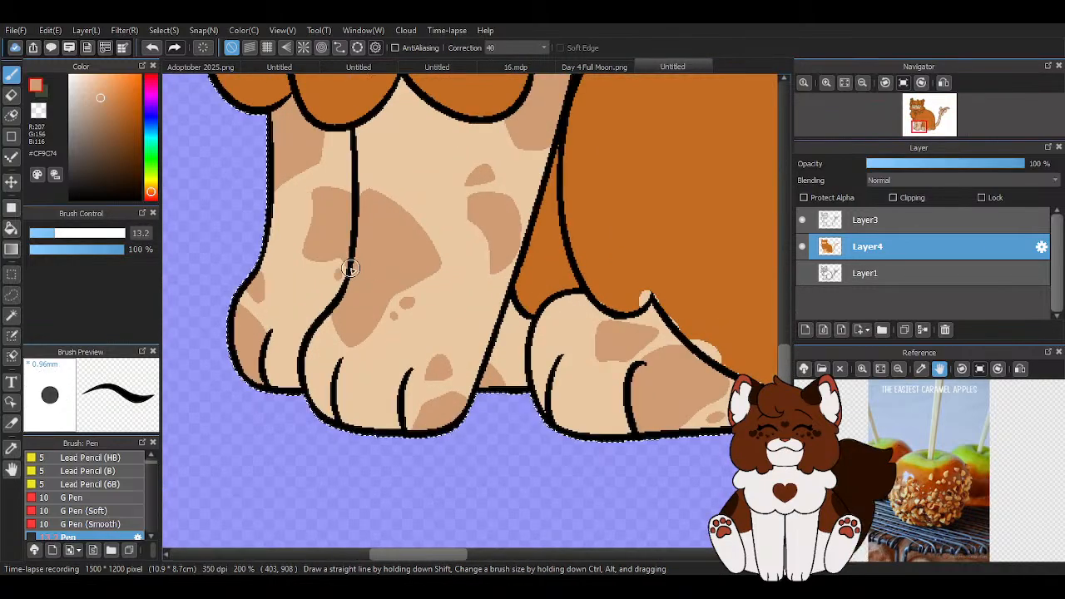
Cover the large tan patch and its two small spots in the middle of the near front leg with sampled cream
{"action": "scroll", "coordinate": [423, 202], "scroll_direction": "up", "scroll_amount": 1}
{"action": "left_click", "coordinate": [369, 162], "text": "alt"}
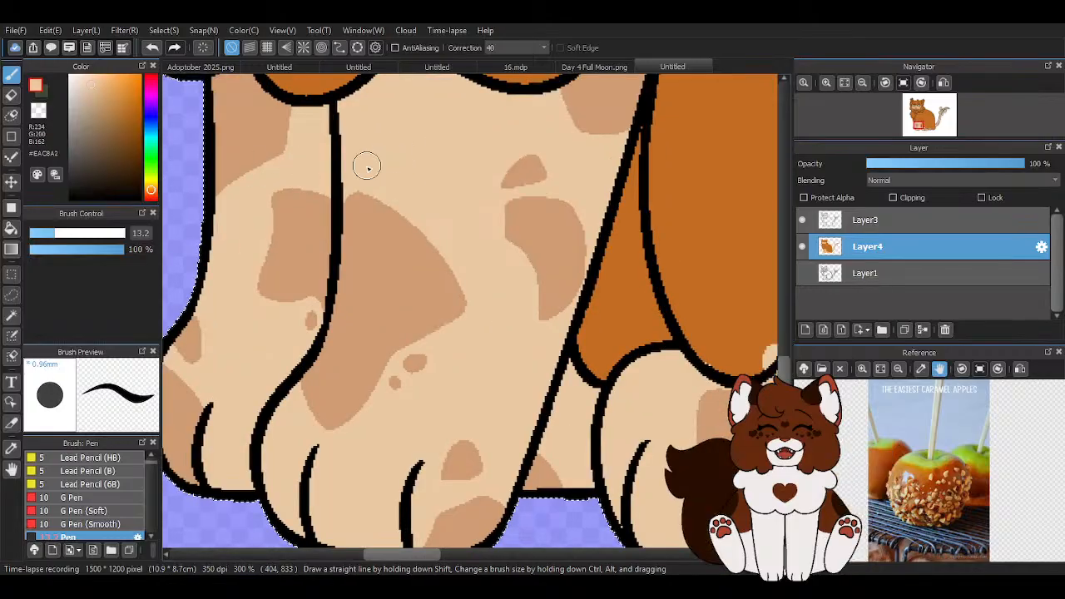
{"action": "mouse_move", "coordinate": [355, 221]}
{"action": "left_mouse_down"}
{"action": "mouse_move", "coordinate": [358, 289]}
{"action": "mouse_move", "coordinate": [327, 378]}
{"action": "mouse_move", "coordinate": [343, 337]}
{"action": "mouse_move", "coordinate": [349, 161]}
{"action": "mouse_move", "coordinate": [352, 374]}
{"action": "mouse_move", "coordinate": [376, 387]}
{"action": "mouse_move", "coordinate": [420, 318]}
{"action": "mouse_move", "coordinate": [395, 346]}
{"action": "mouse_move", "coordinate": [414, 292]}
{"action": "mouse_move", "coordinate": [416, 336]}
{"action": "left_mouse_up"}
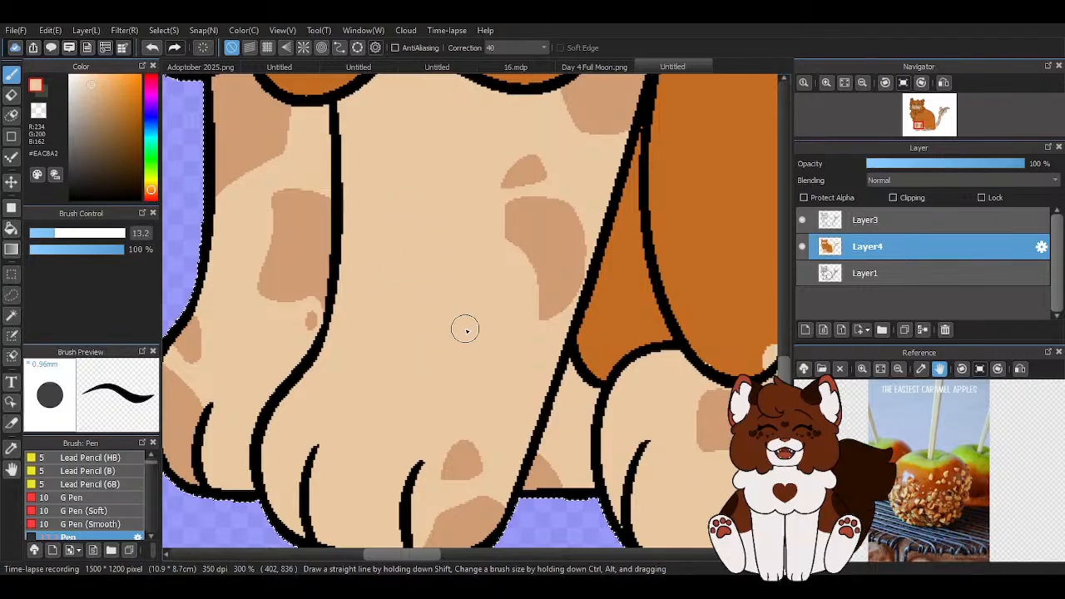
Paint a new curved tan patch with sampled tan on the near front leg, extending from the inner leg line just above the paw
{"action": "left_click", "coordinate": [306, 234], "text": "alt"}
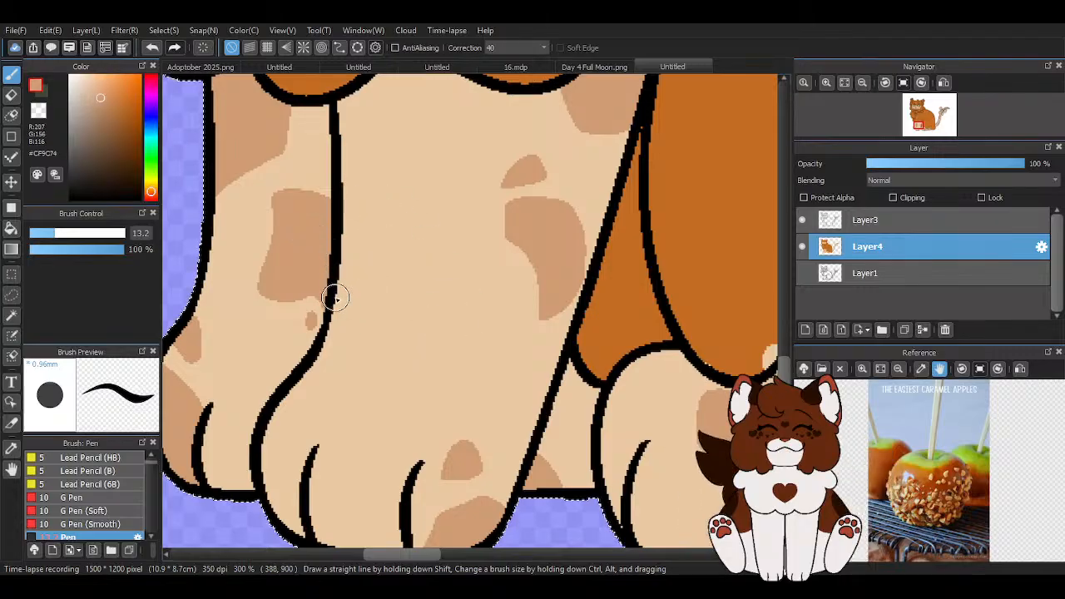
{"action": "left_click_drag", "start_coordinate": [335, 298], "coordinate": [420, 391]}
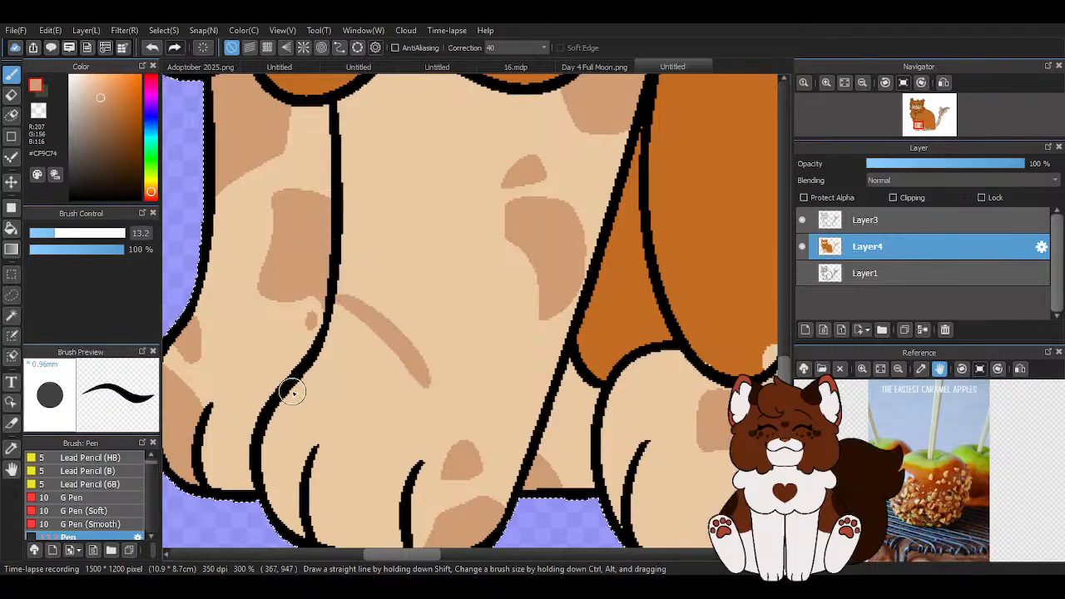
{"action": "mouse_move", "coordinate": [293, 393]}
{"action": "left_mouse_down"}
{"action": "mouse_move", "coordinate": [440, 403]}
{"action": "mouse_move", "coordinate": [417, 352]}
{"action": "mouse_move", "coordinate": [346, 305]}
{"action": "mouse_move", "coordinate": [323, 380]}
{"action": "left_mouse_up"}
{"action": "mouse_move", "coordinate": [348, 313]}
{"action": "left_mouse_down"}
{"action": "mouse_move", "coordinate": [331, 355]}
{"action": "mouse_move", "coordinate": [342, 375]}
{"action": "mouse_move", "coordinate": [362, 342]}
{"action": "mouse_move", "coordinate": [338, 302]}
{"action": "mouse_move", "coordinate": [376, 313]}
{"action": "mouse_move", "coordinate": [440, 403]}
{"action": "mouse_move", "coordinate": [426, 387]}
{"action": "mouse_move", "coordinate": [473, 376]}
{"action": "mouse_move", "coordinate": [478, 342]}
{"action": "mouse_move", "coordinate": [442, 333]}
{"action": "left_mouse_up"}
Carve a narrow cream gap through the new patch to separate a small pointed tan wedge from it, and resample the tan
{"action": "scroll", "coordinate": [439, 363], "scroll_direction": "up", "scroll_amount": 2}
{"action": "right_click", "coordinate": [411, 349]}
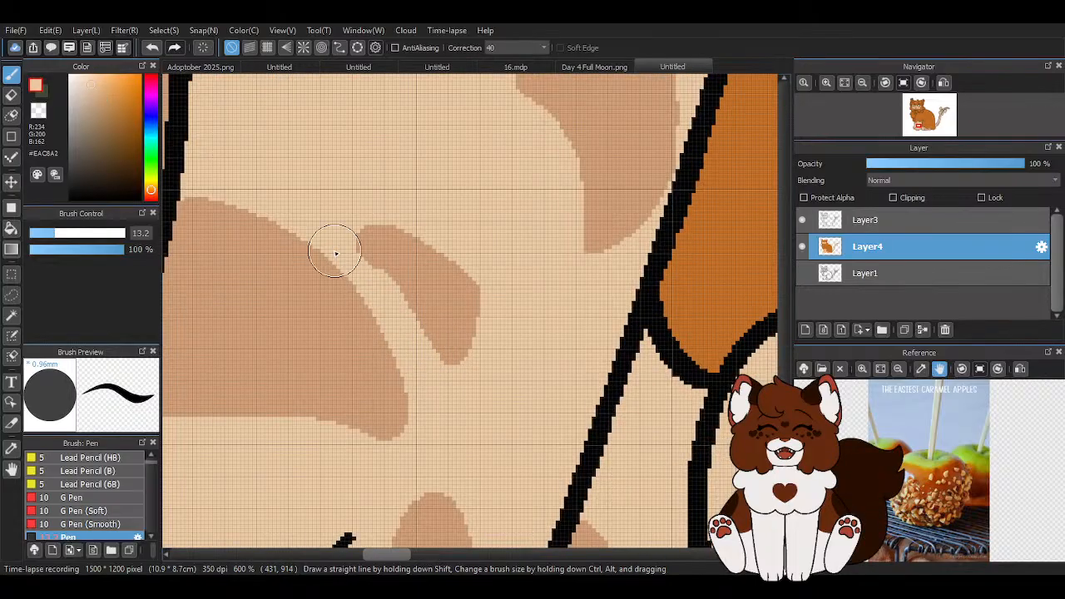
{"action": "left_click_drag", "start_coordinate": [338, 253], "coordinate": [436, 389]}
{"action": "left_click_drag", "start_coordinate": [412, 348], "coordinate": [454, 394]}
{"action": "scroll", "coordinate": [470, 379], "scroll_direction": "down", "scroll_amount": 4}
{"action": "right_click", "coordinate": [411, 364]}
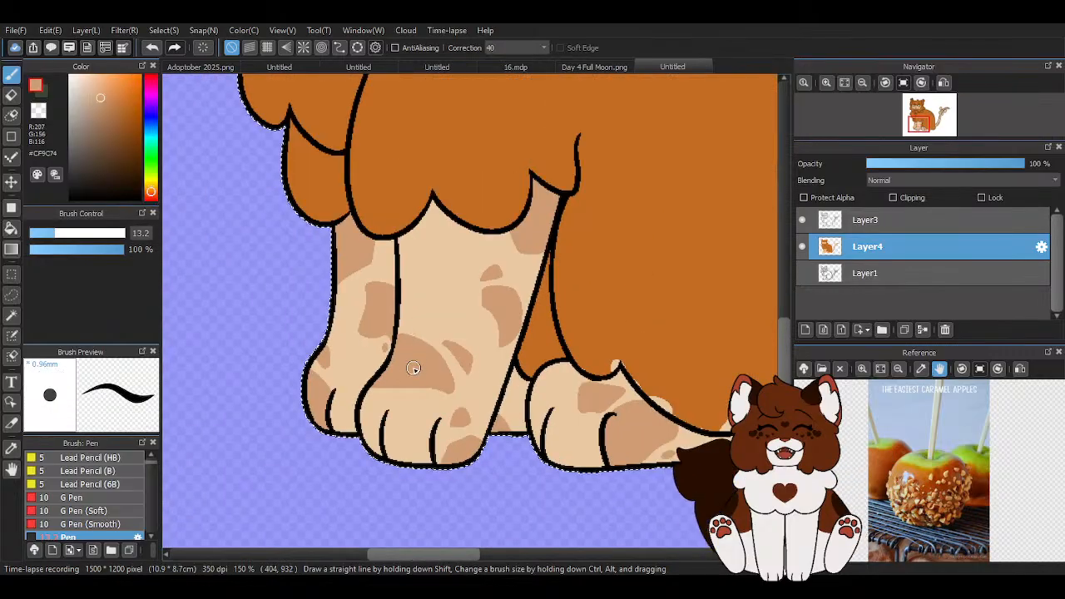
{"action": "scroll", "coordinate": [427, 325], "scroll_direction": "down", "scroll_amount": 2}
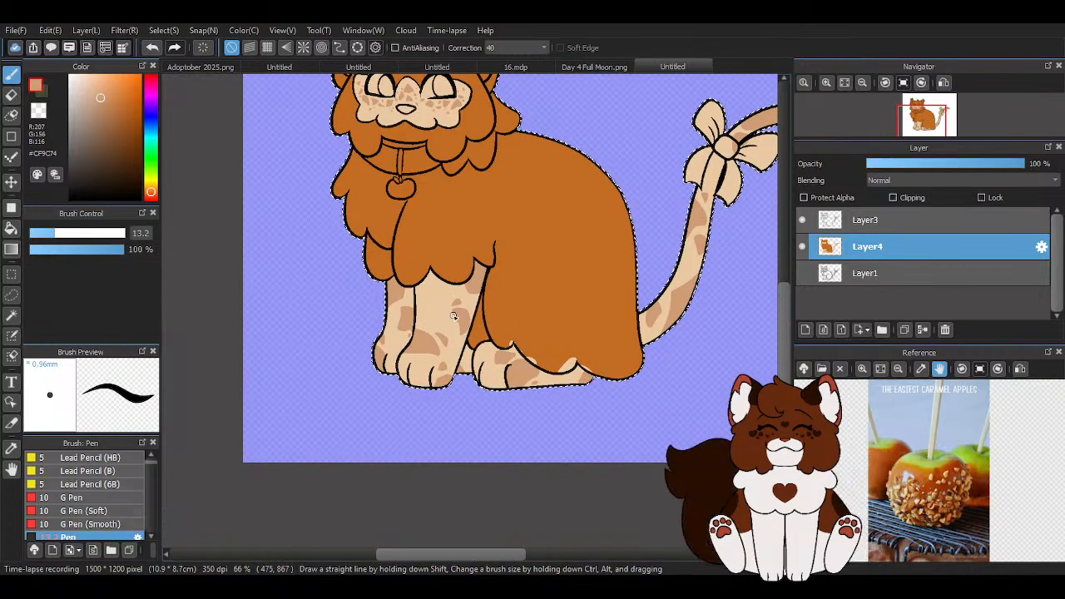
Paint an angular tan patch near the top of the near front leg beside the inner leg line, shaping its edges with sampled cream
{"action": "scroll", "coordinate": [453, 316], "scroll_direction": "up", "scroll_amount": 2}
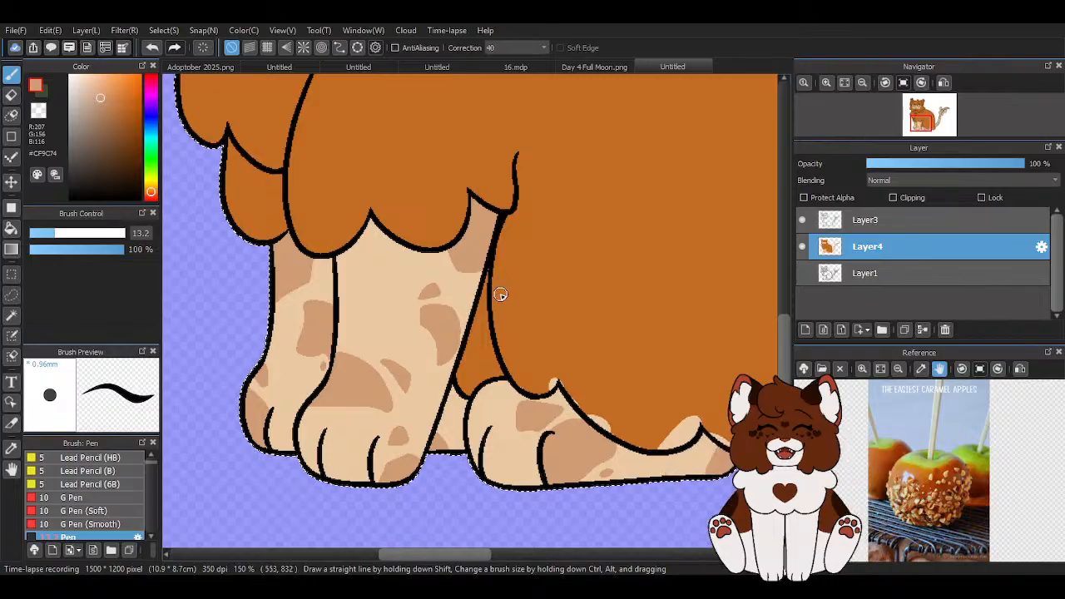
{"action": "scroll", "coordinate": [421, 321], "scroll_direction": "down", "scroll_amount": 1}
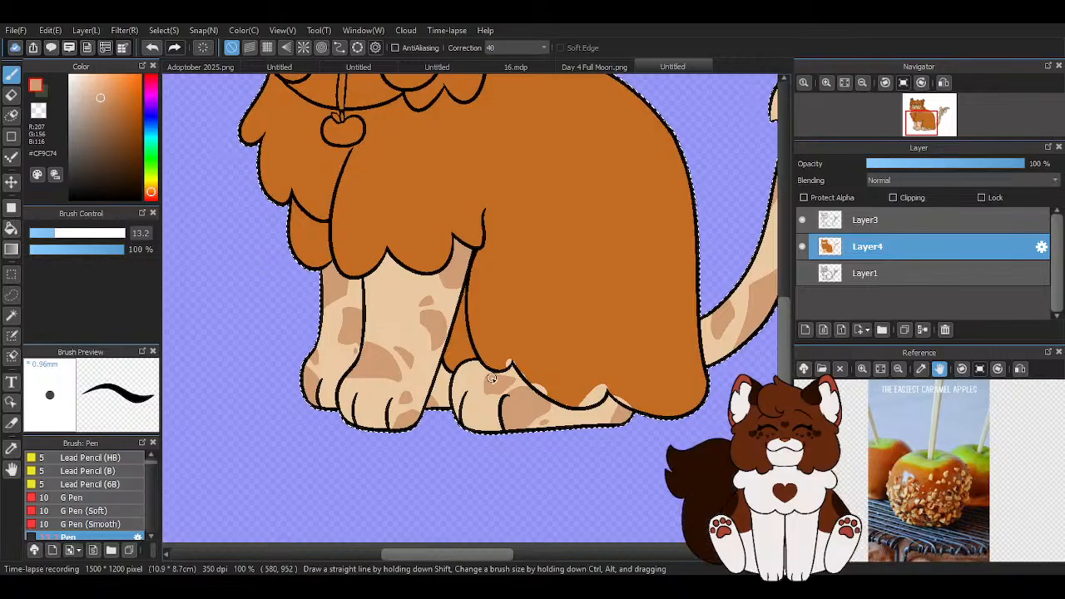
{"action": "scroll", "coordinate": [446, 342], "scroll_direction": "up", "scroll_amount": 3}
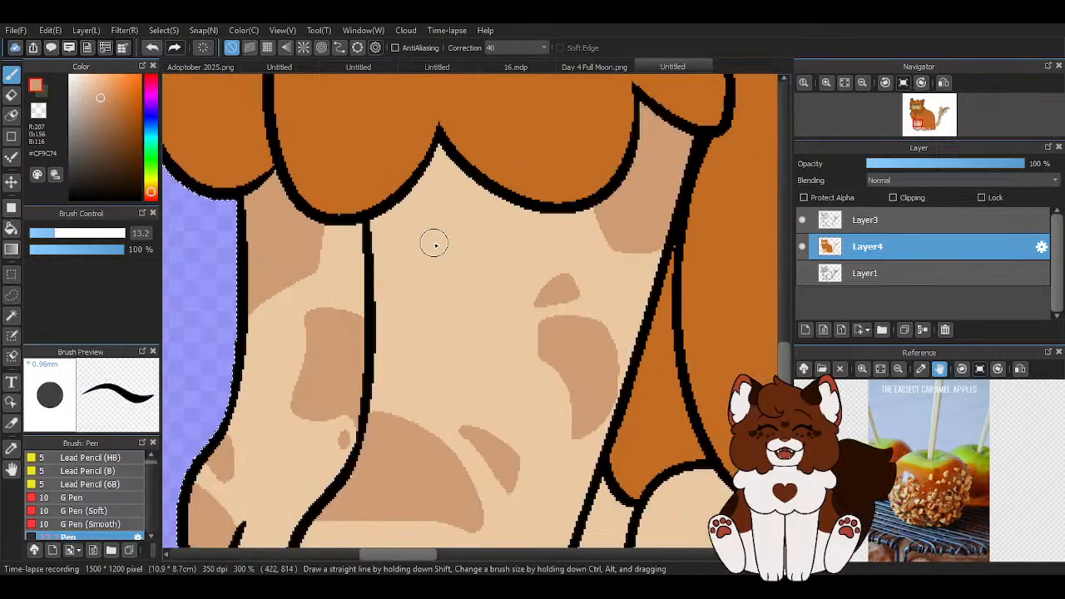
{"action": "mouse_move", "coordinate": [419, 209]}
{"action": "left_mouse_down"}
{"action": "mouse_move", "coordinate": [434, 306]}
{"action": "mouse_move", "coordinate": [426, 288]}
{"action": "mouse_move", "coordinate": [370, 274]}
{"action": "mouse_move", "coordinate": [421, 206]}
{"action": "mouse_move", "coordinate": [417, 265]}
{"action": "left_mouse_up"}
{"action": "scroll", "coordinate": [423, 215], "scroll_direction": "up", "scroll_amount": 2}
{"action": "right_click", "coordinate": [526, 337]}
{"action": "left_click_drag", "start_coordinate": [306, 330], "coordinate": [474, 415]}
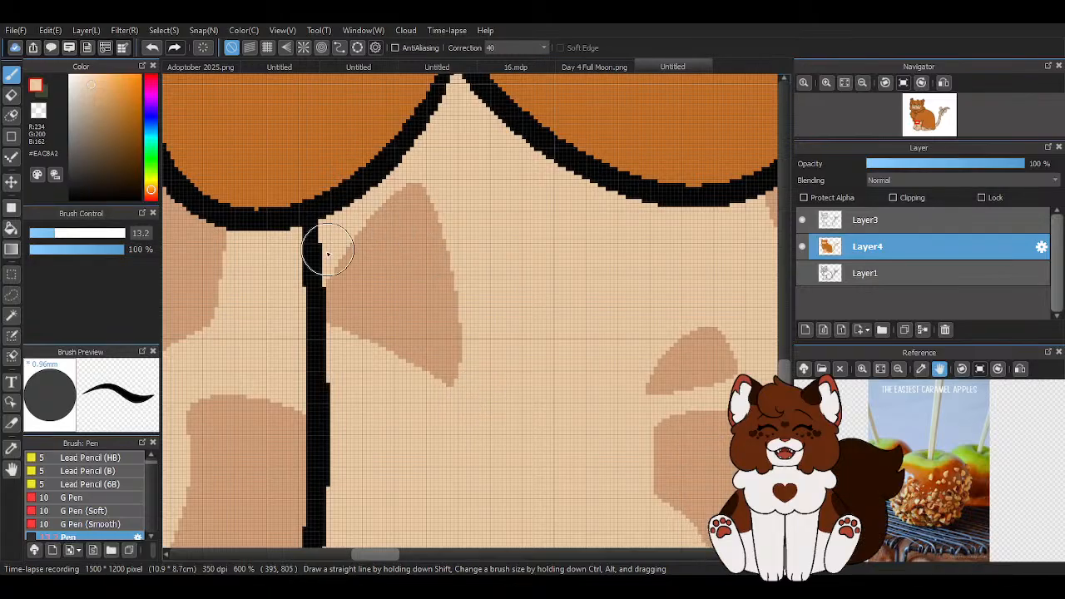
{"action": "right_click", "coordinate": [442, 243]}
Add a small tan wedge beside the upper patch below the chest-fur point, trim it with cream, and resample the tan
{"action": "mouse_move", "coordinate": [464, 199]}
{"action": "left_mouse_down"}
{"action": "mouse_move", "coordinate": [481, 257]}
{"action": "mouse_move", "coordinate": [502, 231]}
{"action": "mouse_move", "coordinate": [486, 198]}
{"action": "mouse_move", "coordinate": [487, 234]}
{"action": "mouse_move", "coordinate": [479, 210]}
{"action": "mouse_move", "coordinate": [503, 243]}
{"action": "mouse_move", "coordinate": [449, 184]}
{"action": "mouse_move", "coordinate": [475, 285]}
{"action": "left_mouse_up"}
{"action": "right_click", "coordinate": [503, 243]}
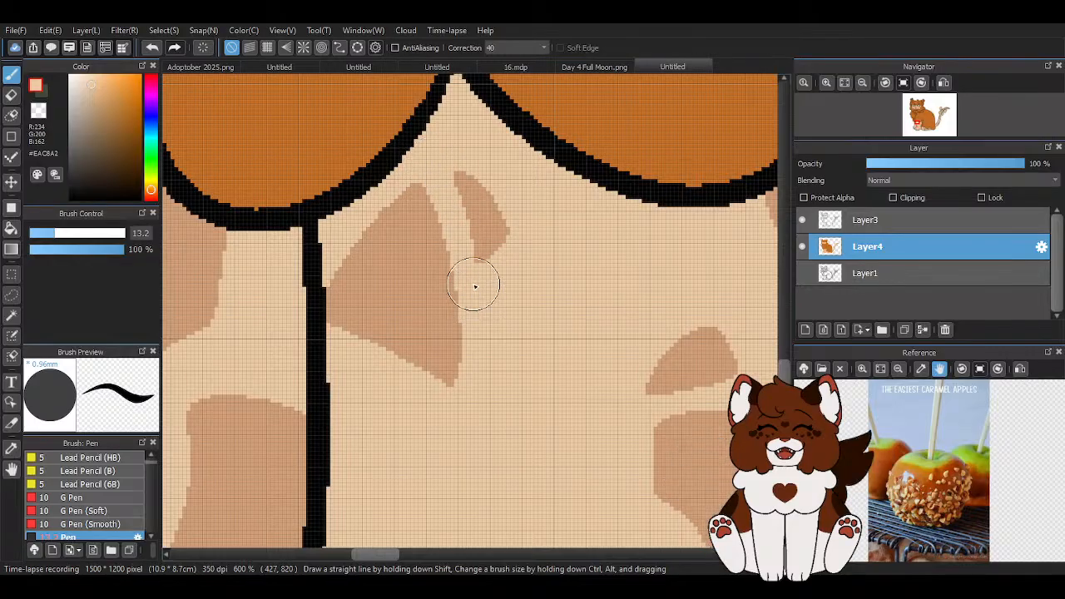
{"action": "right_click", "coordinate": [417, 281]}
{"action": "scroll", "coordinate": [412, 258], "scroll_direction": "down", "scroll_amount": 5}
{"action": "scroll", "coordinate": [410, 250], "scroll_direction": "down", "scroll_amount": 3}
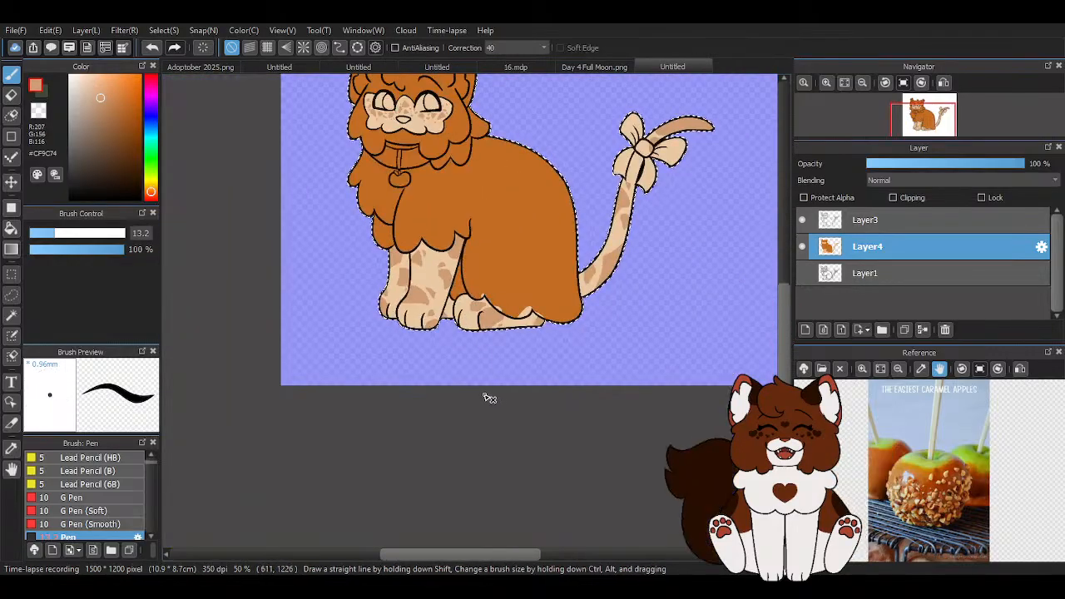
Paint over the upper patch and its small wedge on the near front leg with sampled cream, and resample the tan
{"action": "scroll", "coordinate": [408, 278], "scroll_direction": "up", "scroll_amount": 4}
{"action": "right_click", "coordinate": [387, 267]}
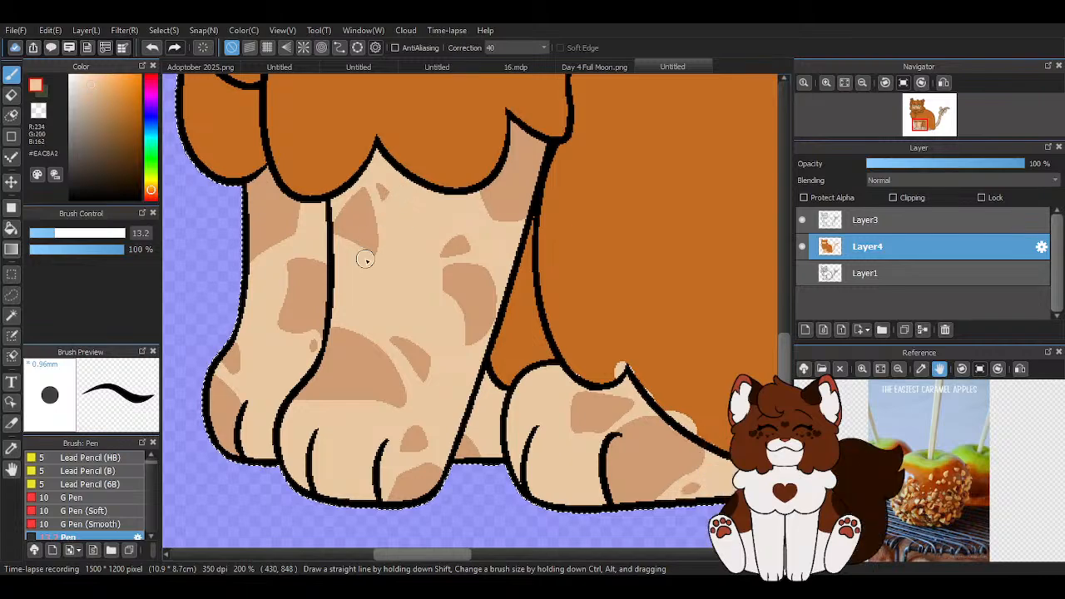
{"action": "right_click", "coordinate": [475, 277]}
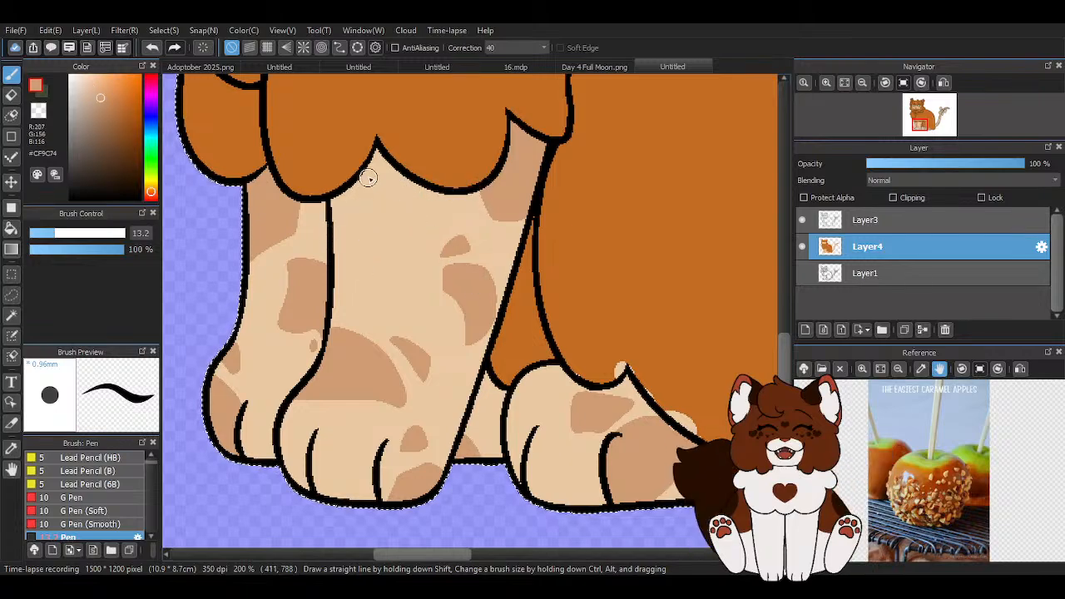
Cover the tan patch in the upper back corner of the near front leg with sampled cream, and resample the tan
{"action": "right_click", "coordinate": [468, 211]}
{"action": "mouse_move", "coordinate": [471, 208]}
{"action": "left_mouse_down"}
{"action": "mouse_move", "coordinate": [493, 196]}
{"action": "mouse_move", "coordinate": [505, 222]}
{"action": "mouse_move", "coordinate": [526, 200]}
{"action": "mouse_move", "coordinate": [543, 143]}
{"action": "left_mouse_up"}
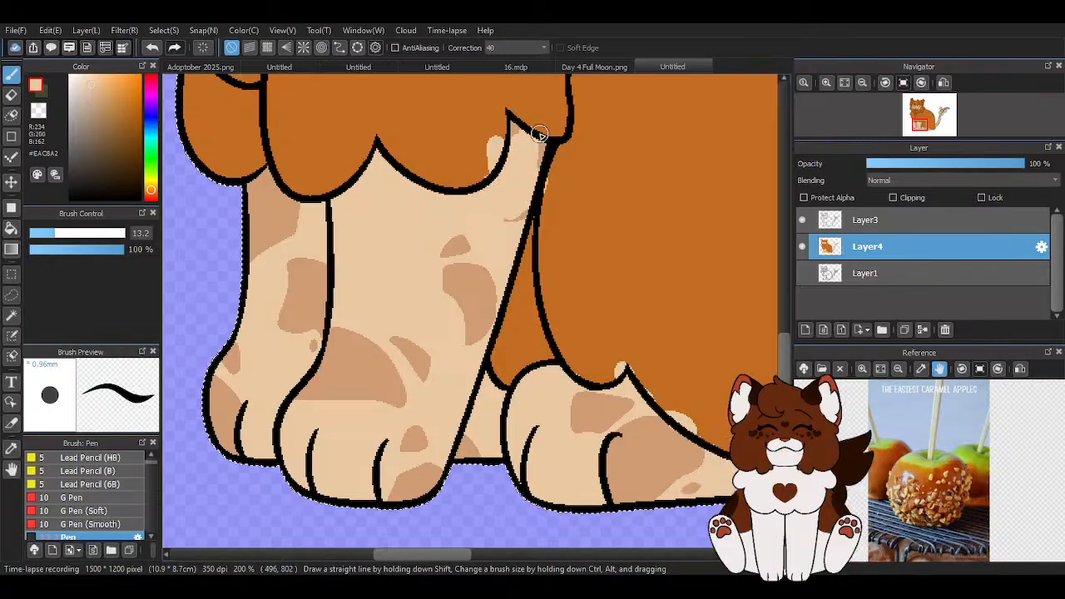
{"action": "right_click", "coordinate": [475, 285]}
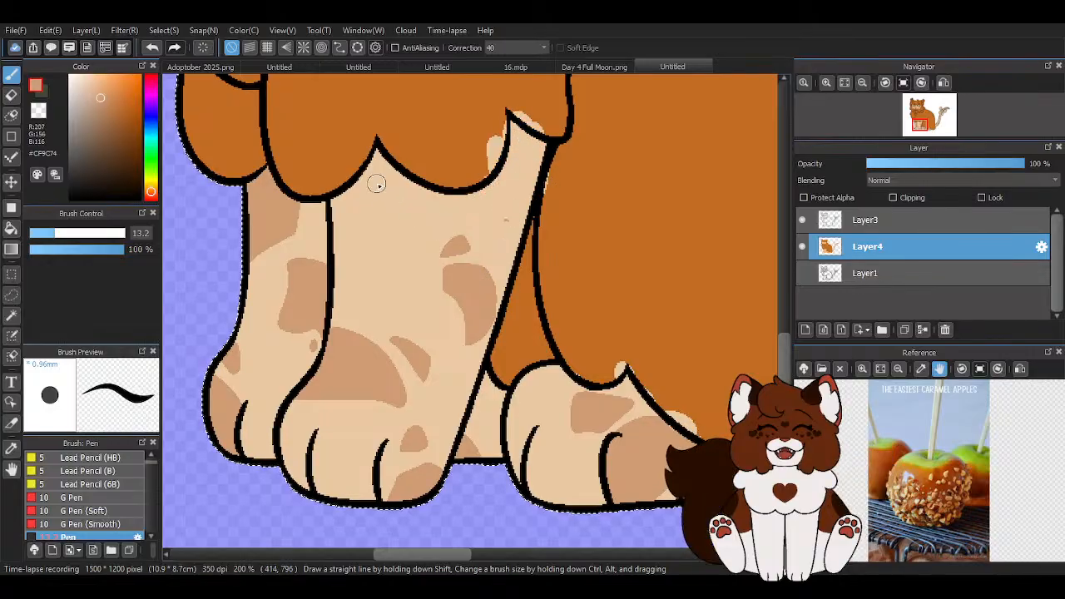
Paint a large tan patch below the chest-fur point at the top of the near front leg and cut its edges with sampled cream
{"action": "mouse_move", "coordinate": [410, 173]}
{"action": "left_mouse_down"}
{"action": "mouse_move", "coordinate": [372, 254]}
{"action": "mouse_move", "coordinate": [329, 207]}
{"action": "mouse_move", "coordinate": [402, 254]}
{"action": "mouse_move", "coordinate": [445, 164]}
{"action": "mouse_move", "coordinate": [419, 187]}
{"action": "mouse_move", "coordinate": [410, 146]}
{"action": "mouse_move", "coordinate": [430, 108]}
{"action": "mouse_move", "coordinate": [364, 171]}
{"action": "left_mouse_up"}
{"action": "scroll", "coordinate": [333, 202], "scroll_direction": "up", "scroll_amount": 2}
{"action": "right_click", "coordinate": [358, 304]}
{"action": "mouse_move", "coordinate": [308, 222]}
{"action": "left_mouse_down"}
{"action": "mouse_move", "coordinate": [355, 277]}
{"action": "mouse_move", "coordinate": [455, 333]}
{"action": "left_mouse_up"}
{"action": "right_click", "coordinate": [416, 213]}
Refine the lower corner of the patch below the chest-fur point with sampled cream, and touch up its upper area with tan
{"action": "right_click", "coordinate": [412, 307]}
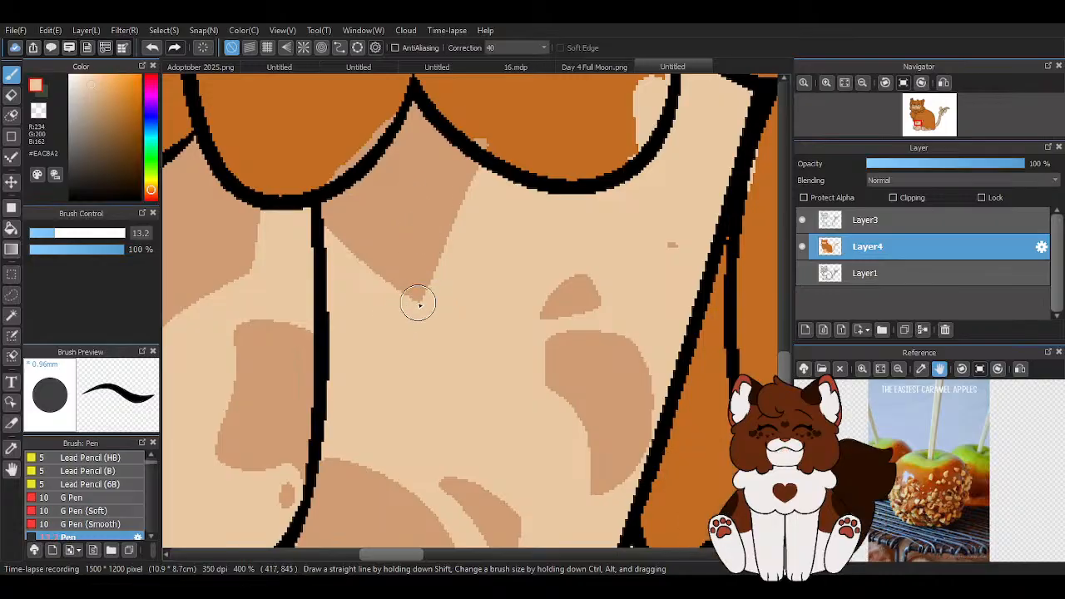
{"action": "left_click_drag", "start_coordinate": [462, 237], "coordinate": [377, 298]}
{"action": "right_click", "coordinate": [391, 247]}
{"action": "mouse_move", "coordinate": [312, 206]}
{"action": "left_mouse_down"}
{"action": "mouse_move", "coordinate": [402, 283]}
{"action": "mouse_move", "coordinate": [450, 230]}
{"action": "mouse_move", "coordinate": [459, 138]}
{"action": "left_mouse_up"}
{"action": "scroll", "coordinate": [350, 223], "scroll_direction": "down", "scroll_amount": 3}
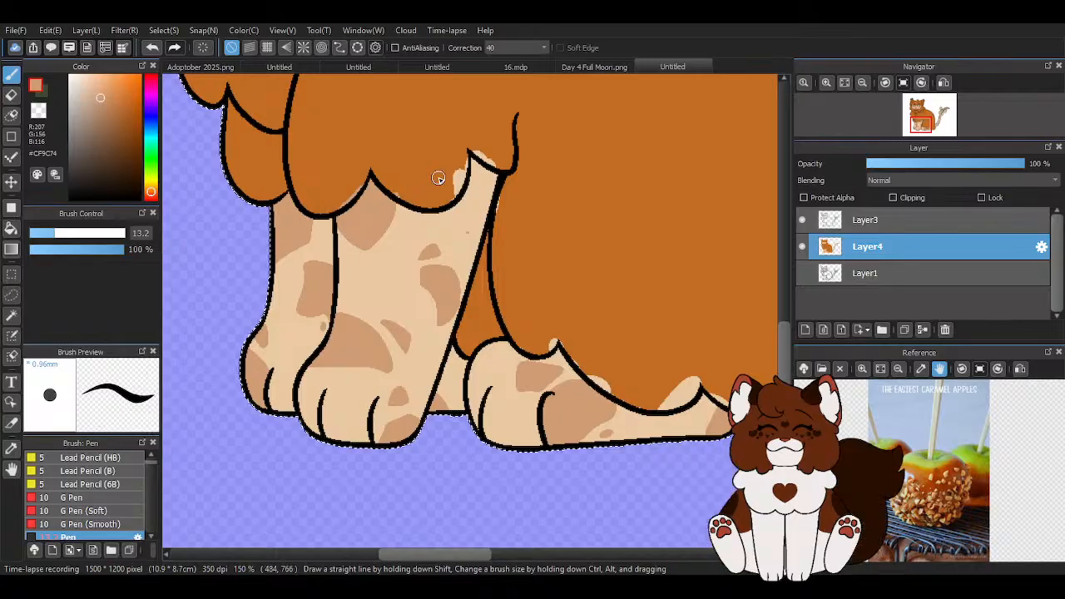
Paint a tan patch along the near front leg's upper back outline, and cover the overspill on the chest fur with sampled orange
{"action": "scroll", "coordinate": [438, 178], "scroll_direction": "up", "scroll_amount": 2}
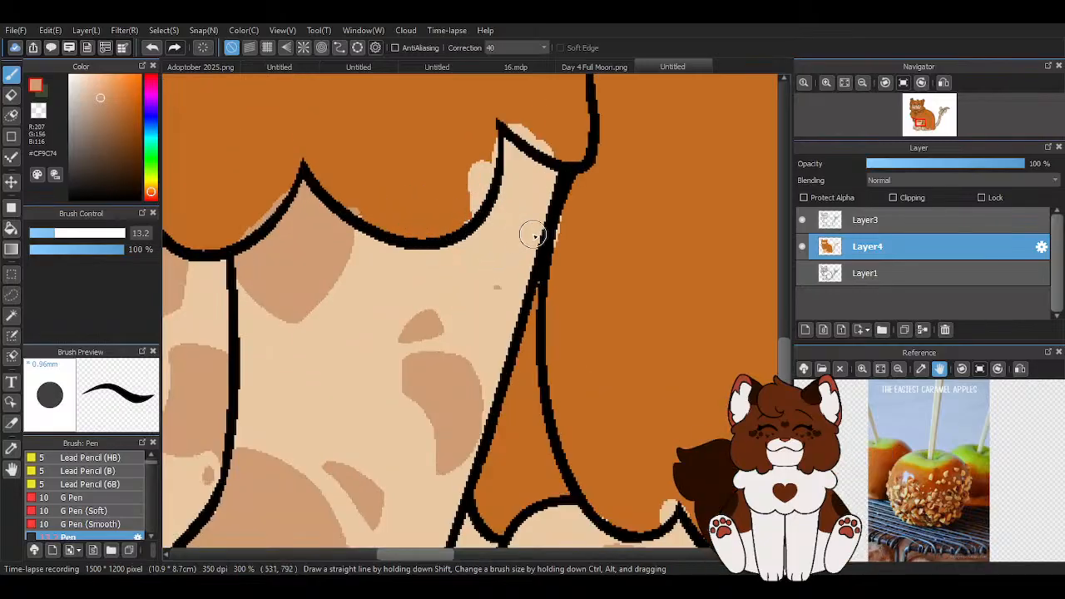
{"action": "mouse_move", "coordinate": [543, 218]}
{"action": "left_mouse_down"}
{"action": "mouse_move", "coordinate": [498, 273]}
{"action": "mouse_move", "coordinate": [503, 299]}
{"action": "left_mouse_up"}
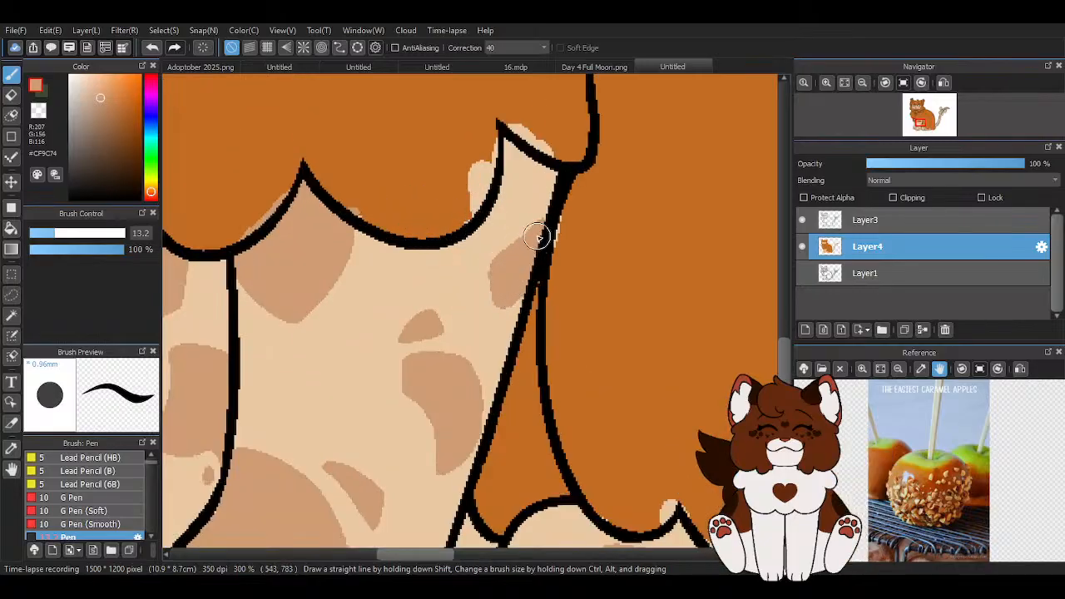
{"action": "right_click", "coordinate": [614, 241]}
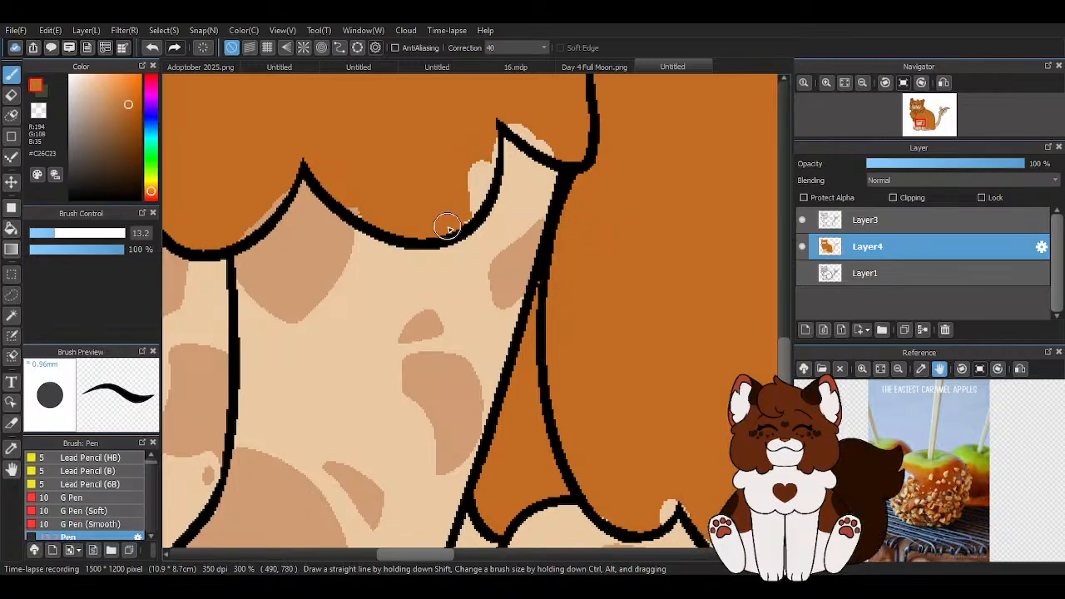
{"action": "left_click_drag", "start_coordinate": [471, 204], "coordinate": [487, 136]}
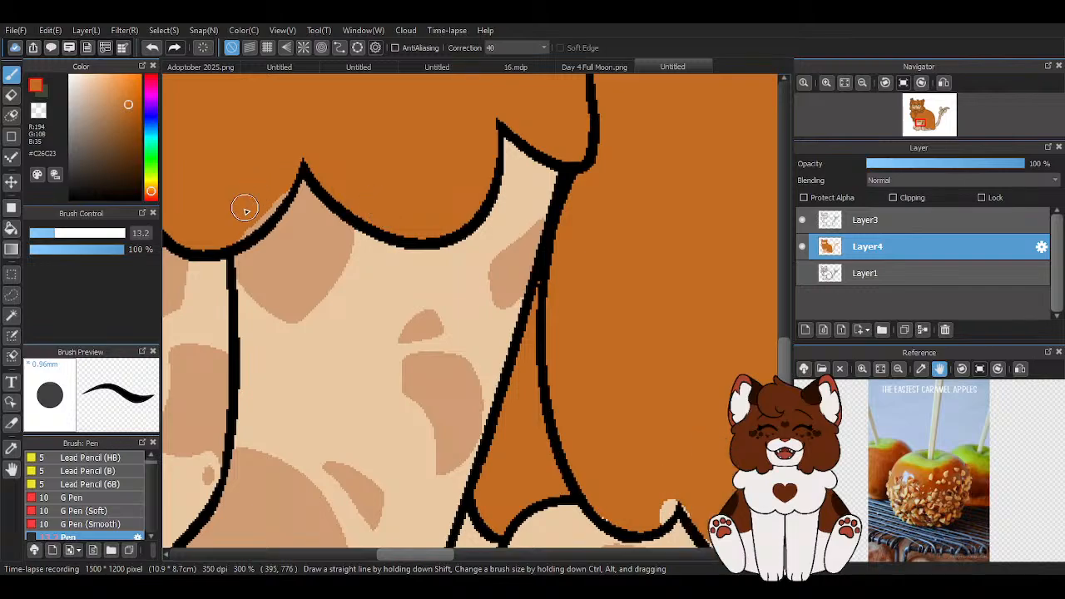
{"action": "right_click", "coordinate": [302, 269]}
{"action": "scroll", "coordinate": [496, 261], "scroll_direction": "down", "scroll_amount": 5}
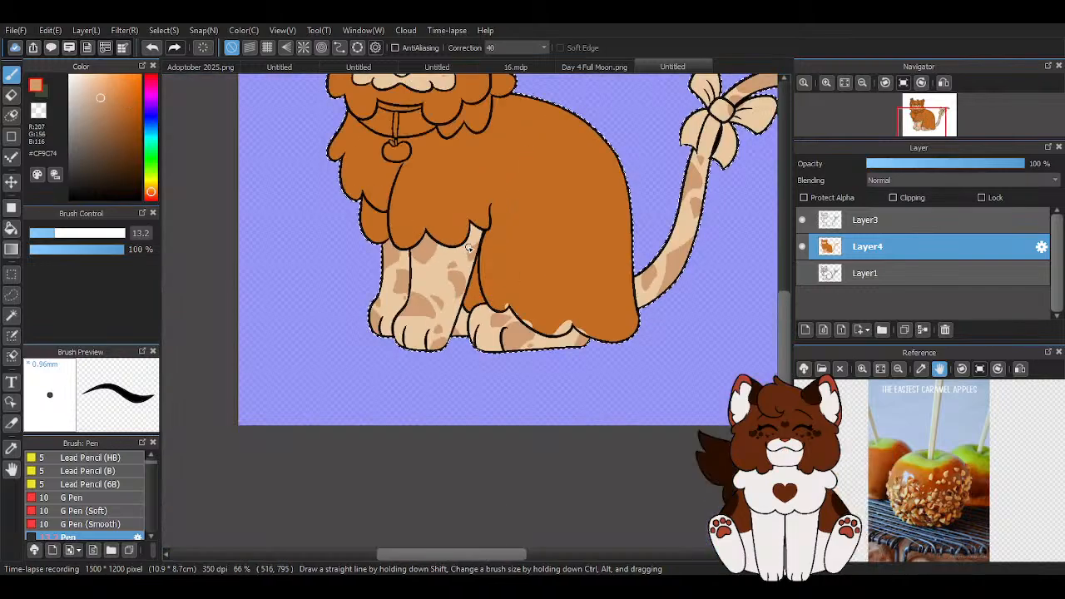
Touch up the lower edge of the tan patch above the near front paw with sampled cream, and resample the tan
{"action": "scroll", "coordinate": [444, 312], "scroll_direction": "up", "scroll_amount": 5}
{"action": "right_click", "coordinate": [288, 322]}
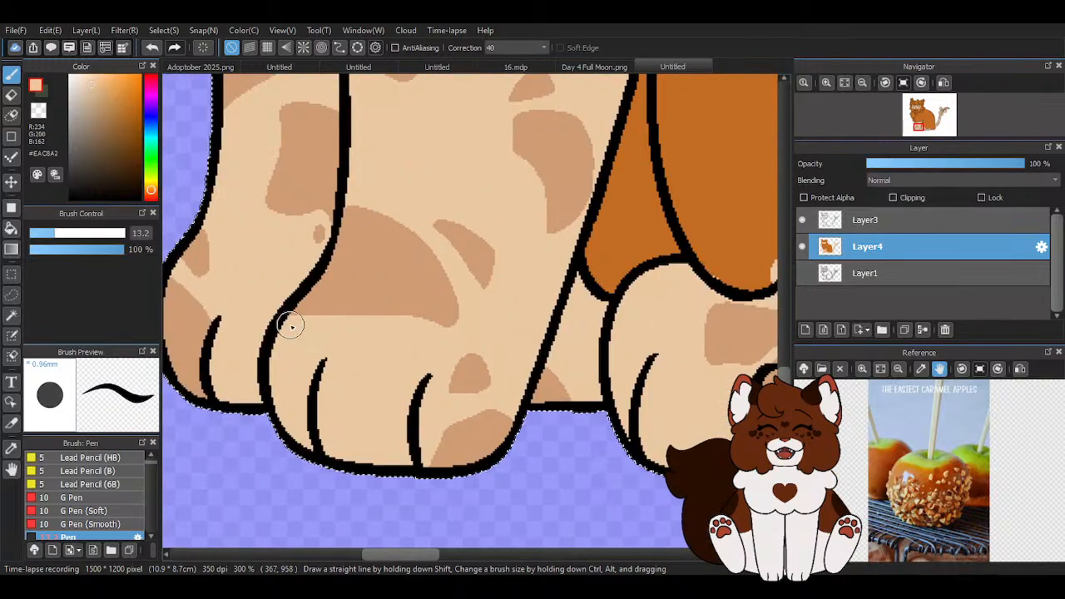
{"action": "right_click", "coordinate": [392, 274]}
{"action": "scroll", "coordinate": [396, 283], "scroll_direction": "down", "scroll_amount": 2}
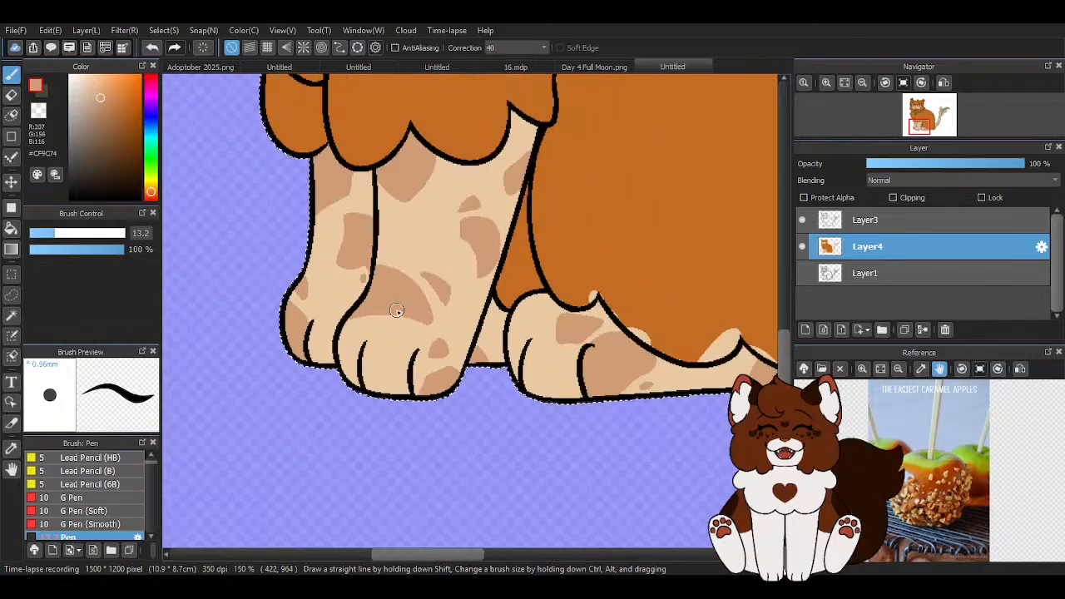
{"action": "scroll", "coordinate": [375, 245], "scroll_direction": "down", "scroll_amount": 1}
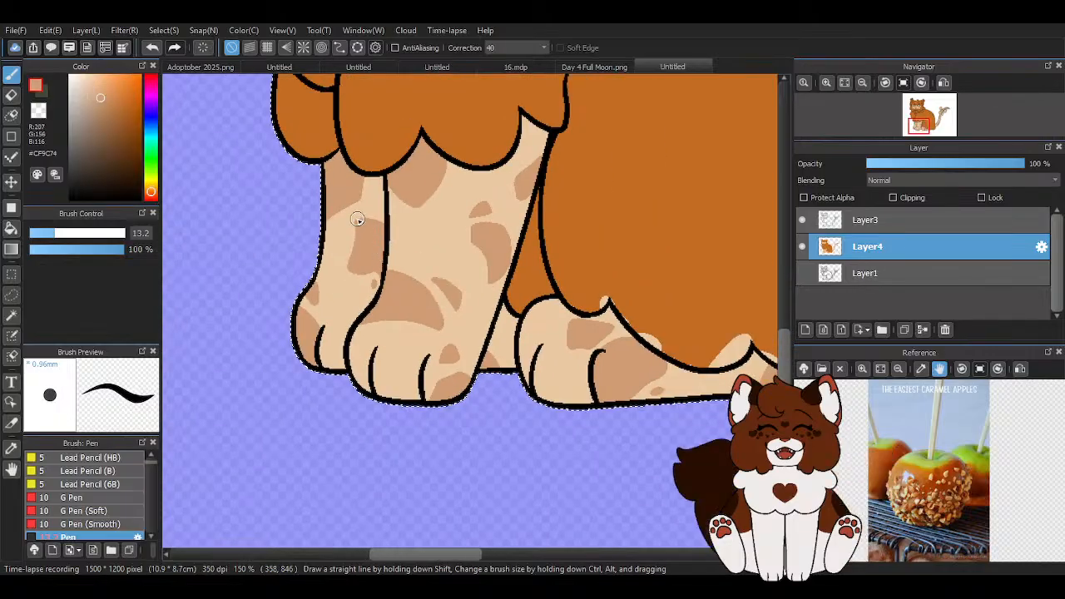
{"action": "scroll", "coordinate": [491, 331], "scroll_direction": "down", "scroll_amount": 2}
Cover the cream overspill around the fur point above the hind paw with sampled orange, and resample the tan
{"action": "scroll", "coordinate": [608, 322], "scroll_direction": "up", "scroll_amount": 4}
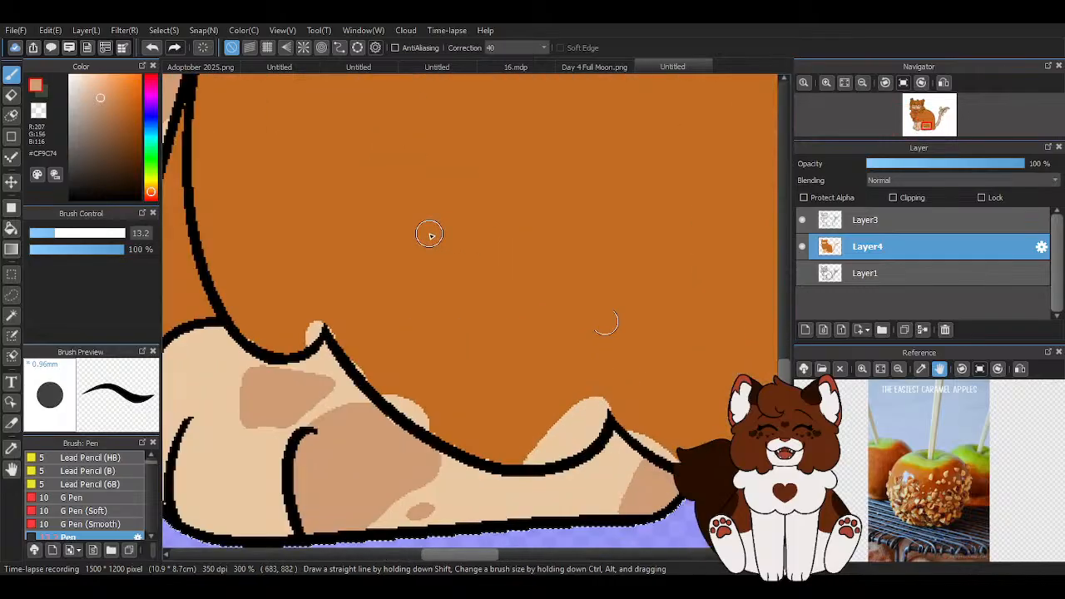
{"action": "right_click", "coordinate": [437, 235]}
{"action": "scroll", "coordinate": [287, 343], "scroll_direction": "up", "scroll_amount": 2}
{"action": "mouse_move", "coordinate": [232, 352]}
{"action": "left_mouse_down"}
{"action": "mouse_move", "coordinate": [324, 308]}
{"action": "mouse_move", "coordinate": [300, 344]}
{"action": "mouse_move", "coordinate": [341, 304]}
{"action": "mouse_move", "coordinate": [363, 304]}
{"action": "mouse_move", "coordinate": [436, 401]}
{"action": "mouse_move", "coordinate": [569, 466]}
{"action": "mouse_move", "coordinate": [512, 449]}
{"action": "mouse_move", "coordinate": [547, 505]}
{"action": "left_mouse_up"}
{"action": "right_click", "coordinate": [424, 504]}
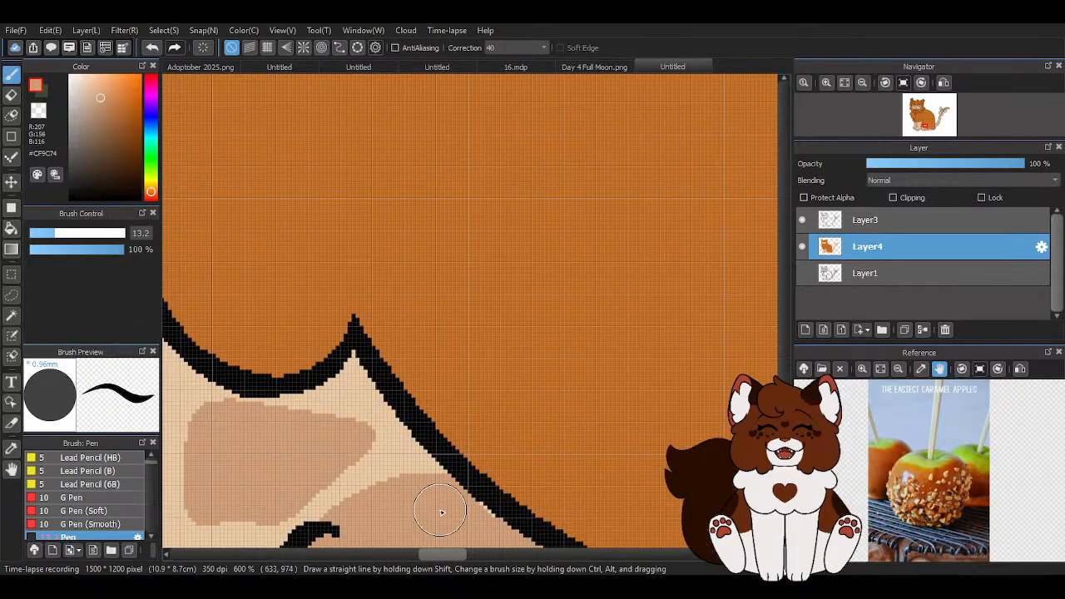
Cover the remaining cream overspill along the fur edge above the hind foot's heel with sampled orange, and resample the tan
{"action": "scroll", "coordinate": [391, 346], "scroll_direction": "down", "scroll_amount": 3}
{"action": "right_click", "coordinate": [506, 390]}
{"action": "scroll", "coordinate": [371, 374], "scroll_direction": "up", "scroll_amount": 2}
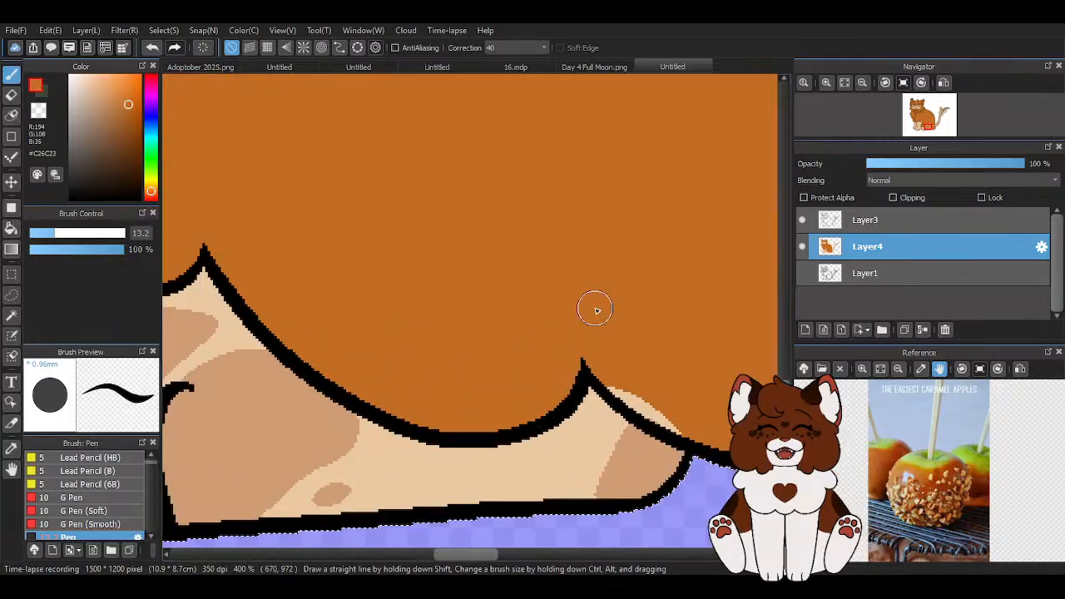
{"action": "scroll", "coordinate": [383, 385], "scroll_direction": "down", "scroll_amount": 4}
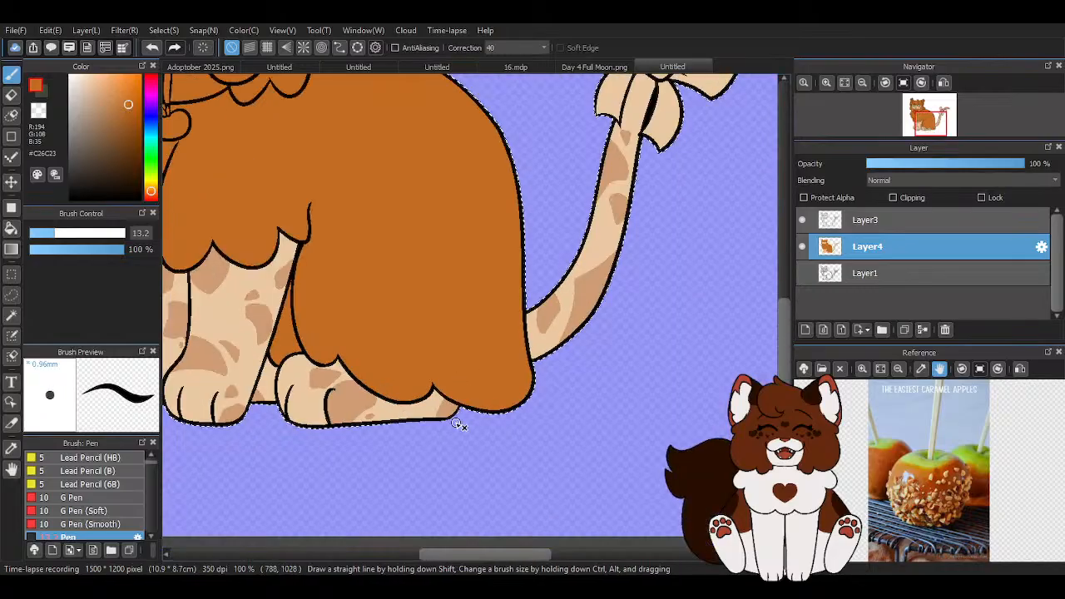
{"action": "scroll", "coordinate": [331, 423], "scroll_direction": "up", "scroll_amount": 1}
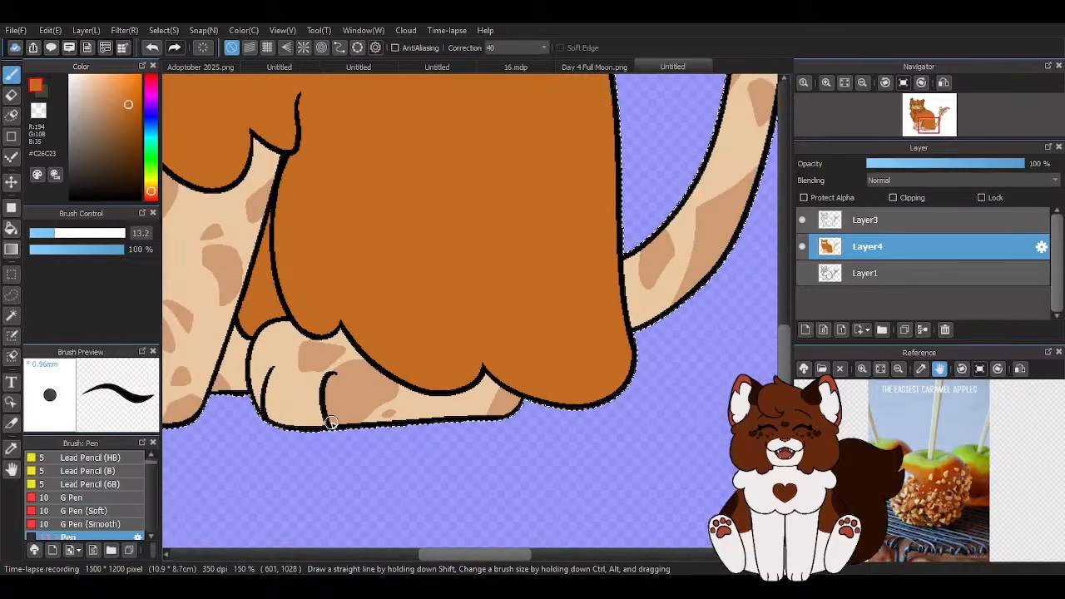
{"action": "scroll", "coordinate": [330, 423], "scroll_direction": "down", "scroll_amount": 2}
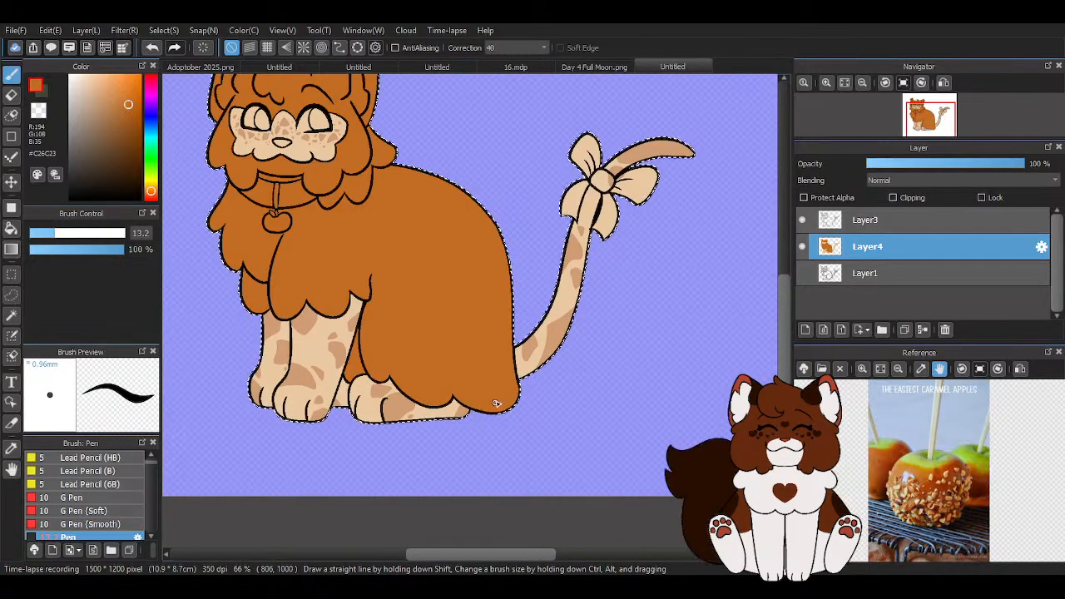
{"action": "left_click", "coordinate": [571, 329], "text": "alt"}
{"action": "scroll", "coordinate": [592, 357], "scroll_direction": "down", "scroll_amount": 1}
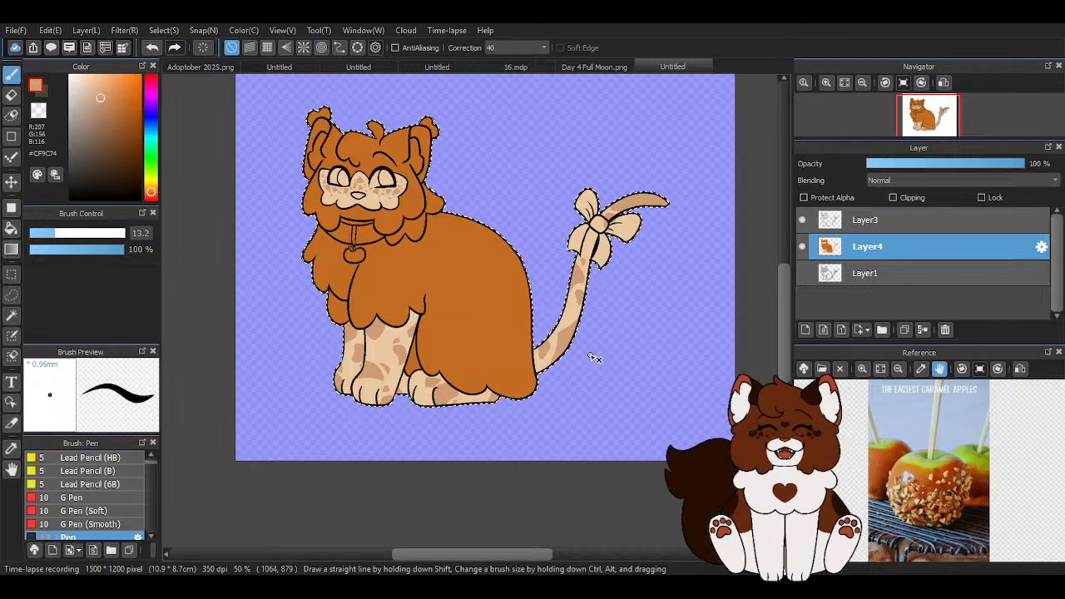
{"action": "scroll", "coordinate": [376, 435], "scroll_direction": "up", "scroll_amount": 3}
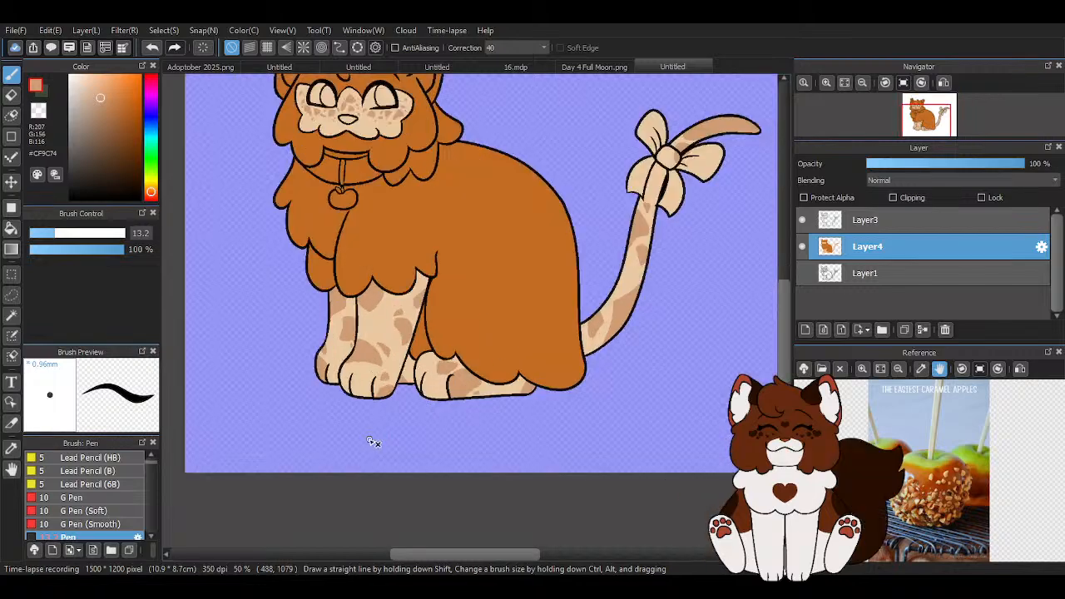
Cover the two tan patches at the upper back edge of the near front leg with sampled cream
{"action": "scroll", "coordinate": [376, 371], "scroll_direction": "down", "scroll_amount": 2}
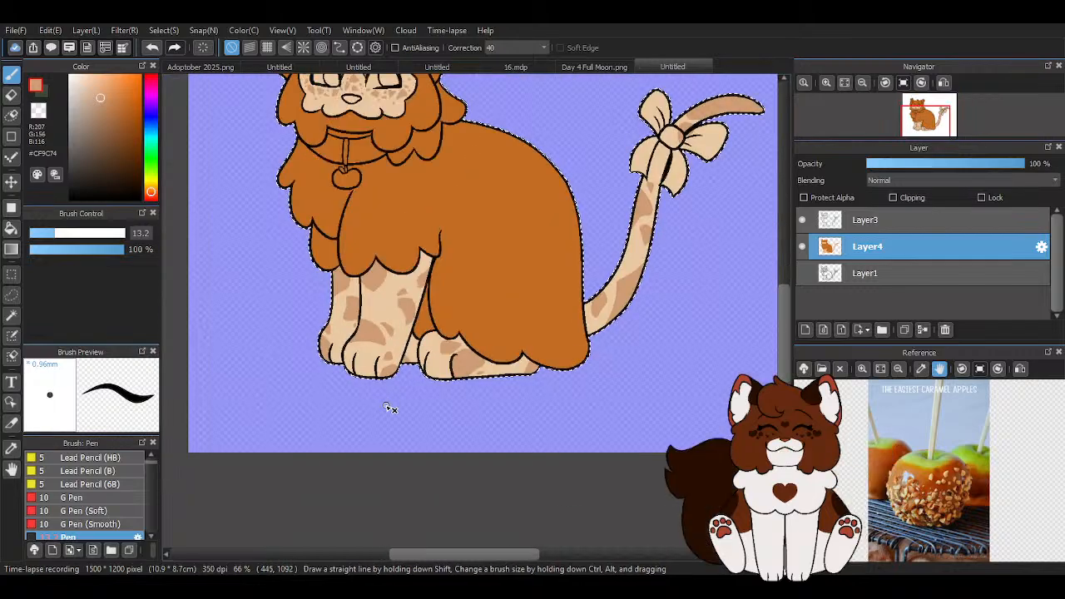
{"action": "scroll", "coordinate": [388, 408], "scroll_direction": "up", "scroll_amount": 4}
{"action": "scroll", "coordinate": [363, 306], "scroll_direction": "down", "scroll_amount": 4}
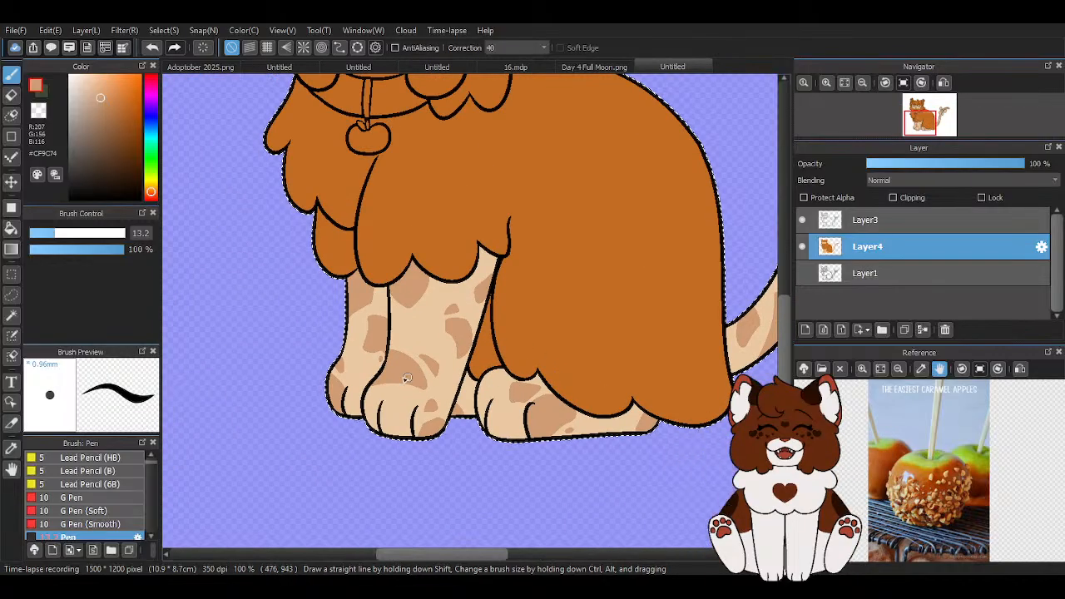
{"action": "scroll", "coordinate": [403, 337], "scroll_direction": "up", "scroll_amount": 3}
{"action": "scroll", "coordinate": [403, 337], "scroll_direction": "up", "scroll_amount": 4}
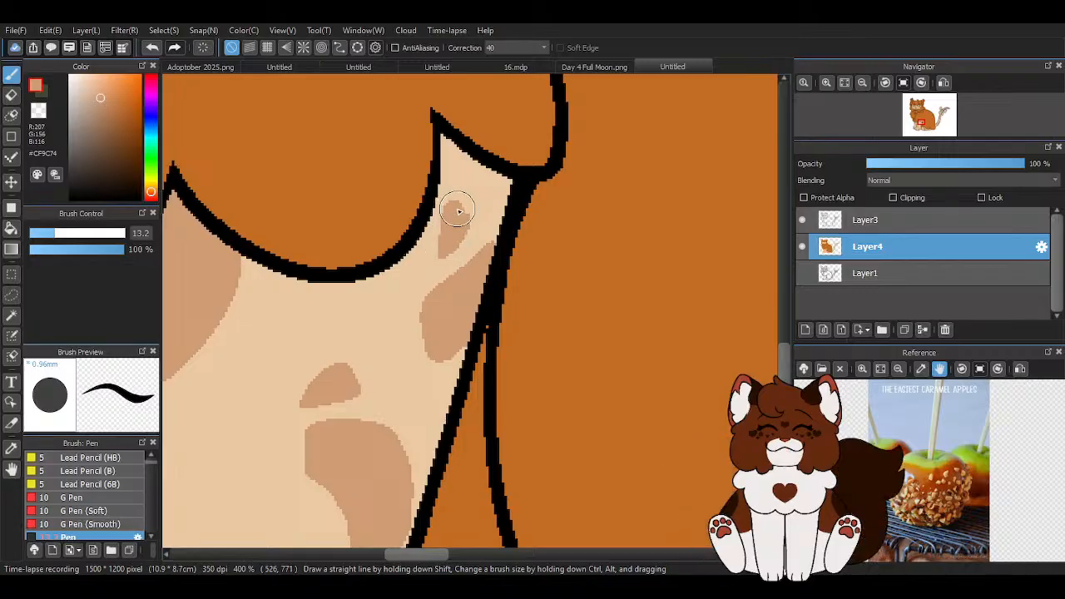
{"action": "scroll", "coordinate": [453, 240], "scroll_direction": "down", "scroll_amount": 5}
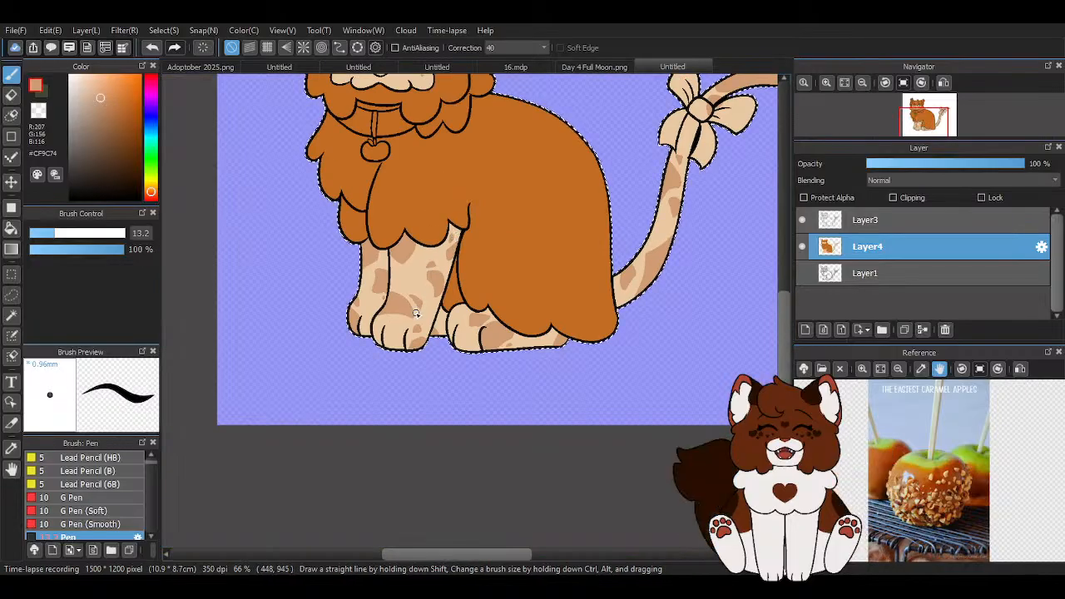
{"action": "scroll", "coordinate": [411, 276], "scroll_direction": "up", "scroll_amount": 3}
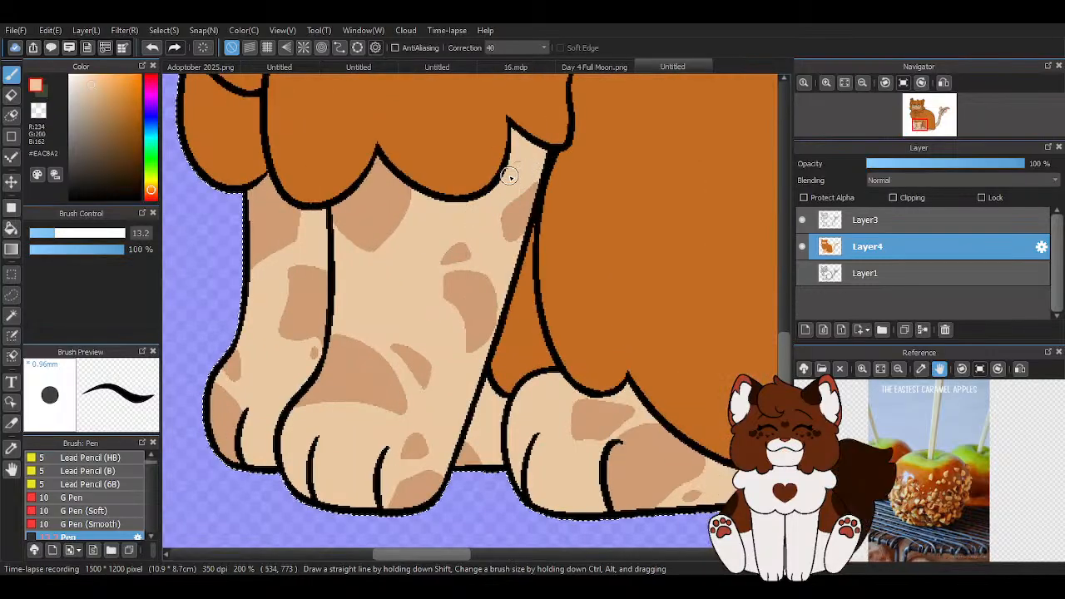
{"action": "scroll", "coordinate": [511, 171], "scroll_direction": "up", "scroll_amount": 2}
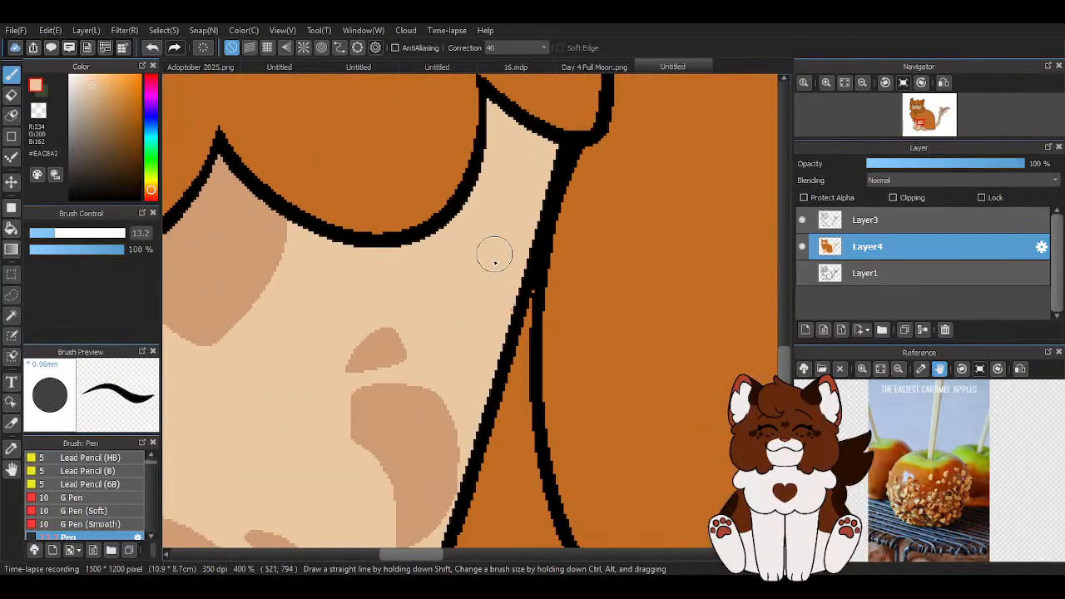
Paint a solid tan patch along the near front leg's upper back outline, and resample the tan
{"action": "mouse_move", "coordinate": [489, 276]}
{"action": "left_mouse_down"}
{"action": "mouse_move", "coordinate": [553, 216]}
{"action": "mouse_move", "coordinate": [525, 197]}
{"action": "mouse_move", "coordinate": [480, 281]}
{"action": "left_mouse_up"}
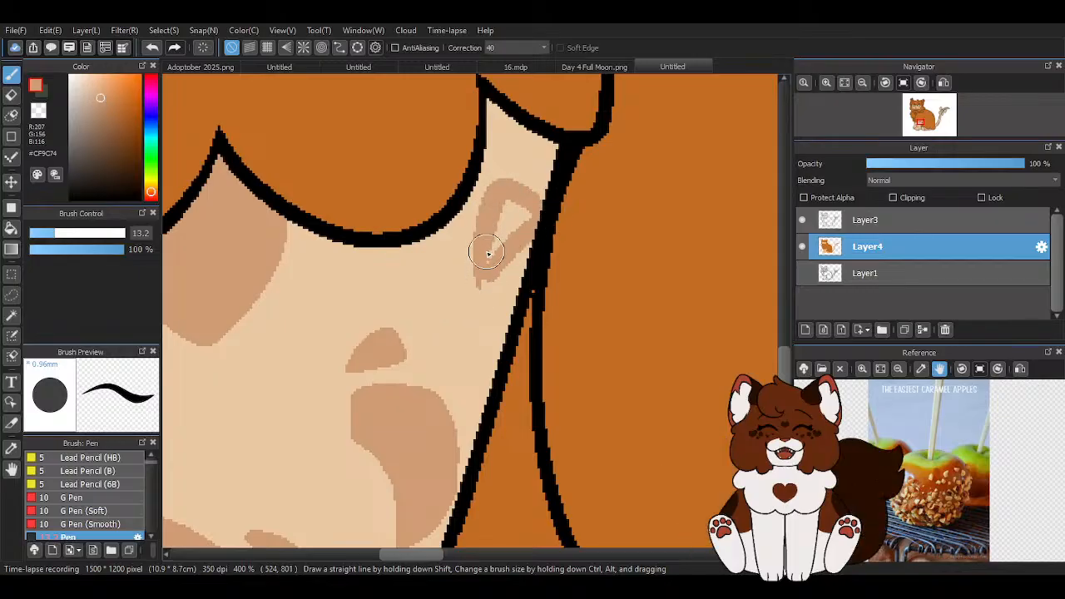
{"action": "left_click_drag", "start_coordinate": [529, 208], "coordinate": [506, 215]}
{"action": "right_click", "coordinate": [478, 326]}
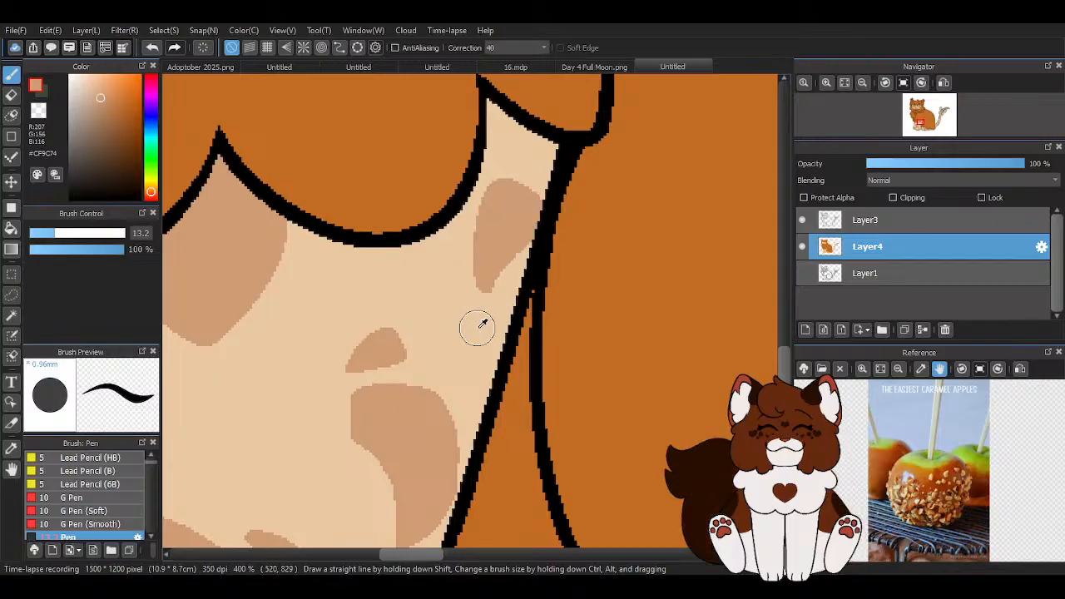
{"action": "right_click", "coordinate": [502, 238]}
{"action": "scroll", "coordinate": [499, 239], "scroll_direction": "down", "scroll_amount": 5}
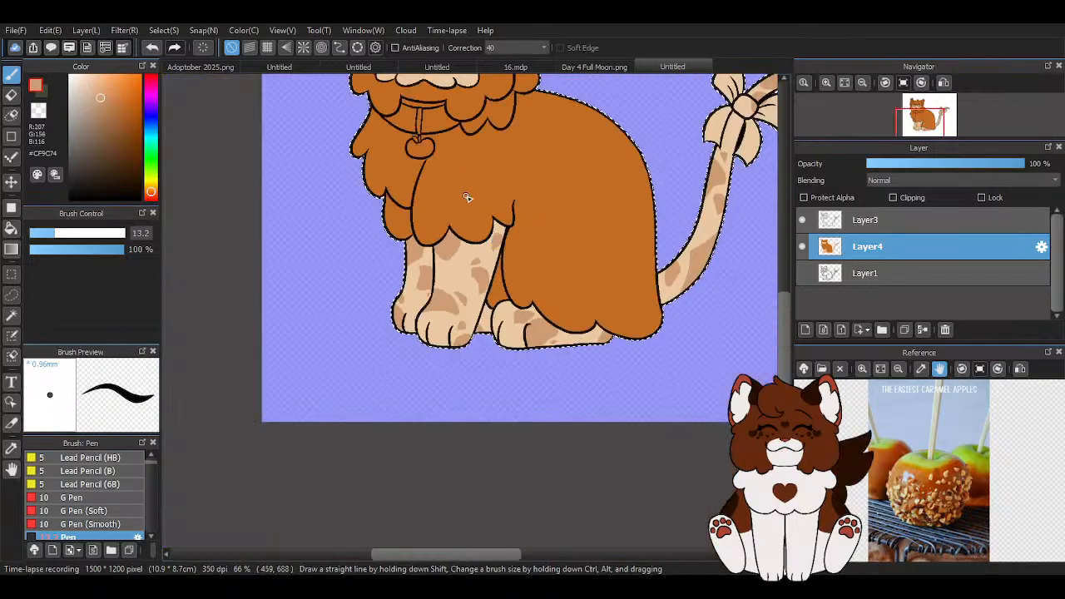
{"action": "scroll", "coordinate": [388, 266], "scroll_direction": "down", "scroll_amount": 2}
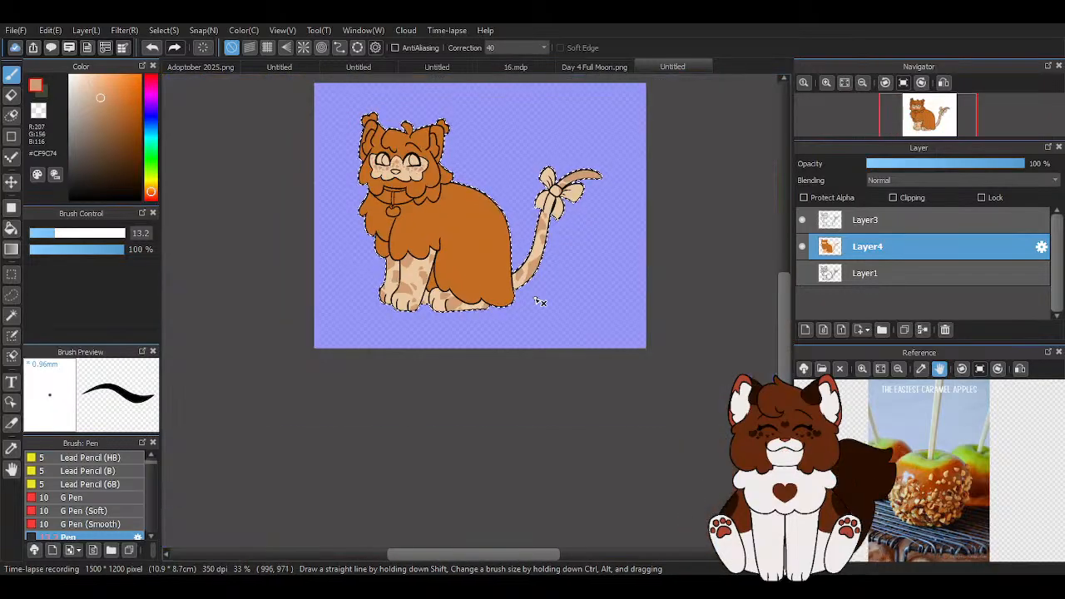
Merge the small and large tan patches in the middle of the near front leg into one broad, curved patch
{"action": "scroll", "coordinate": [449, 262], "scroll_direction": "up", "scroll_amount": 5}
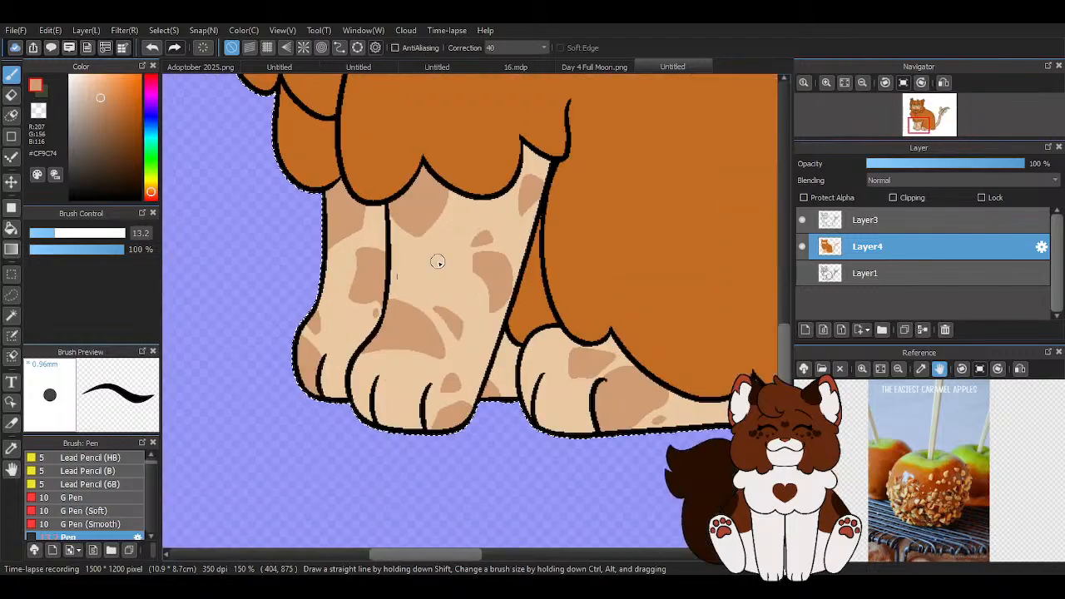
{"action": "scroll", "coordinate": [496, 268], "scroll_direction": "up", "scroll_amount": 3}
{"action": "mouse_move", "coordinate": [468, 208]}
{"action": "left_mouse_down"}
{"action": "mouse_move", "coordinate": [365, 268]}
{"action": "mouse_move", "coordinate": [460, 335]}
{"action": "left_mouse_up"}
{"action": "mouse_move", "coordinate": [400, 266]}
{"action": "left_mouse_down"}
{"action": "mouse_move", "coordinate": [442, 293]}
{"action": "mouse_move", "coordinate": [474, 388]}
{"action": "left_mouse_up"}
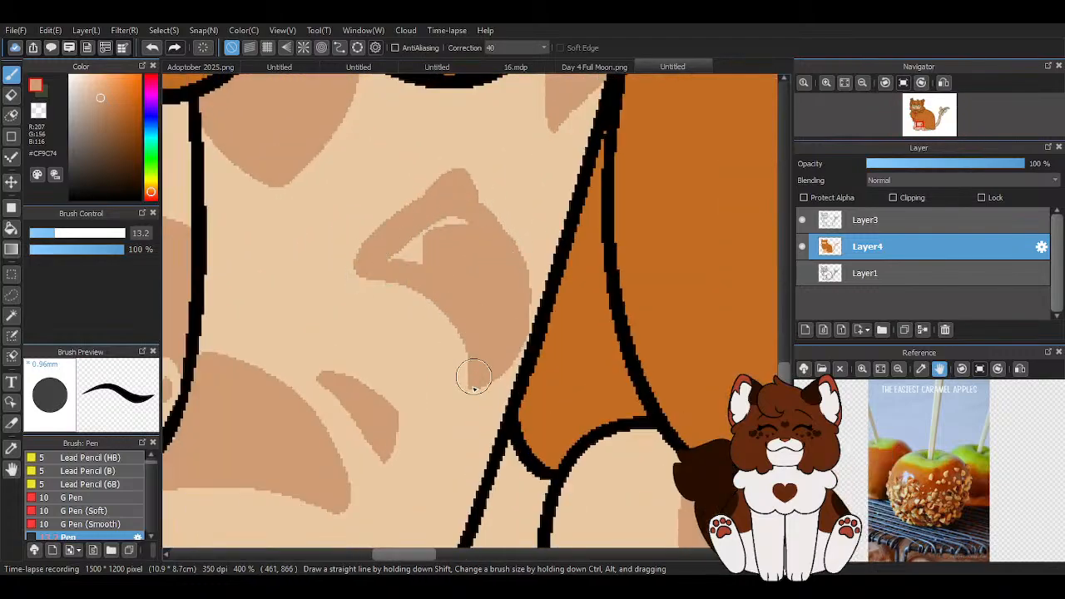
{"action": "left_click_drag", "start_coordinate": [447, 242], "coordinate": [411, 245]}
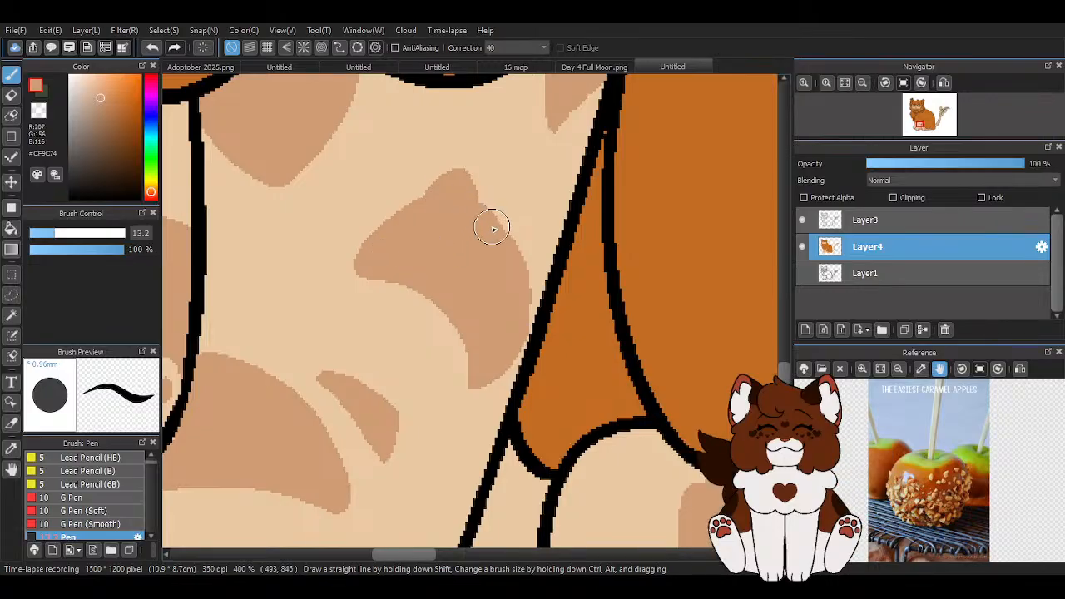
{"action": "mouse_move", "coordinate": [511, 309]}
{"action": "left_mouse_down"}
{"action": "mouse_move", "coordinate": [466, 180]}
{"action": "mouse_move", "coordinate": [376, 224]}
{"action": "mouse_move", "coordinate": [355, 271]}
{"action": "left_mouse_up"}
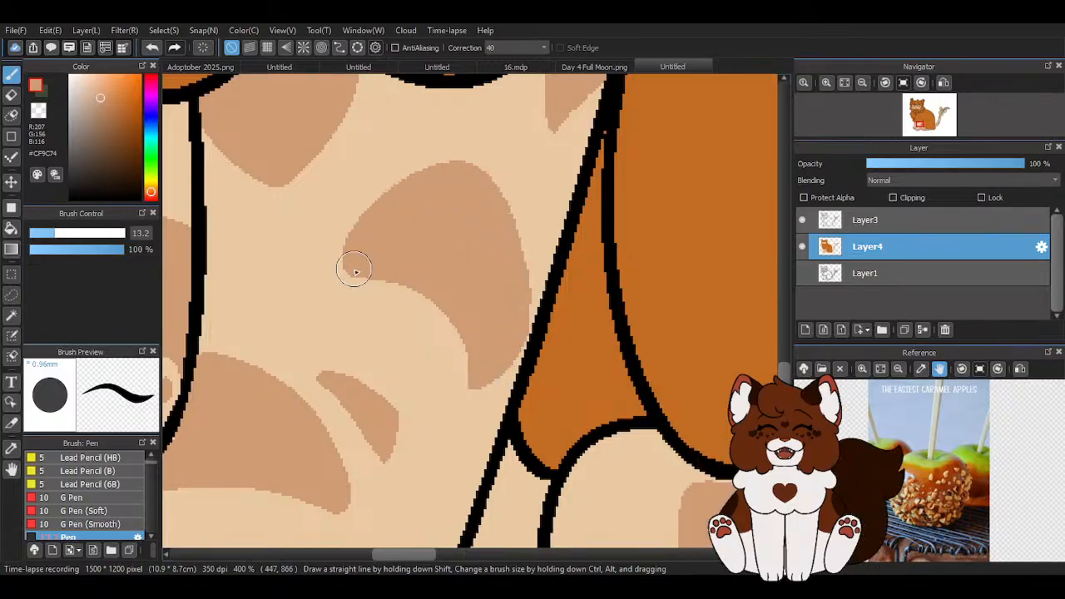
{"action": "mouse_move", "coordinate": [481, 376]}
{"action": "left_mouse_down"}
{"action": "mouse_move", "coordinate": [522, 323]}
{"action": "mouse_move", "coordinate": [488, 197]}
{"action": "mouse_move", "coordinate": [457, 225]}
{"action": "left_mouse_up"}
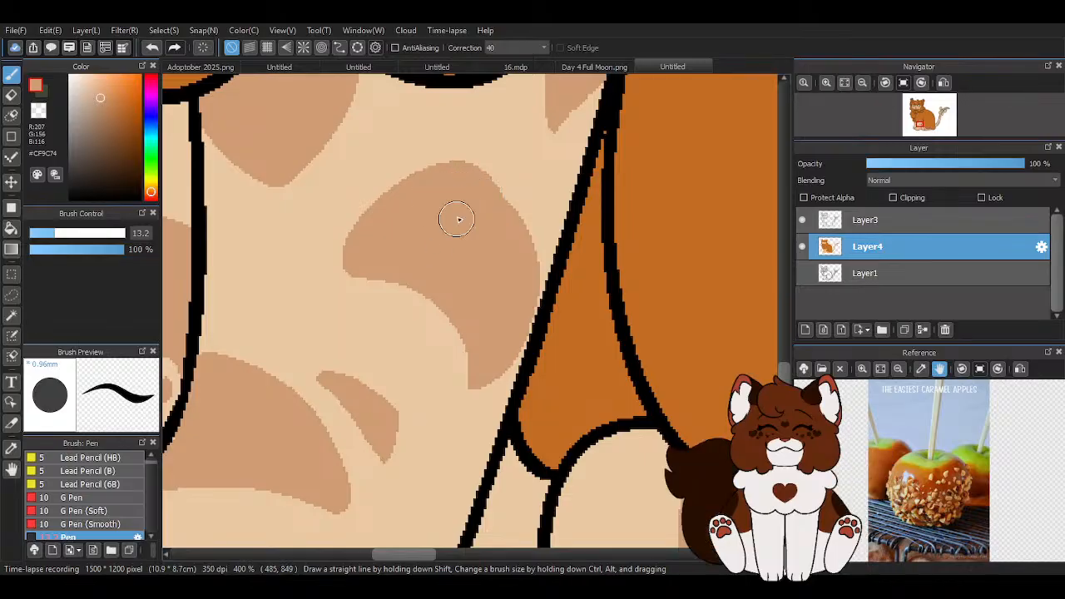
Cover the near front leg's upper back patch with sampled cream, and paint a narrower angular tan patch along the outline there
{"action": "scroll", "coordinate": [490, 321], "scroll_direction": "down", "scroll_amount": 3}
{"action": "scroll", "coordinate": [523, 274], "scroll_direction": "up", "scroll_amount": 2}
{"action": "right_click", "coordinate": [477, 225]}
{"action": "mouse_move", "coordinate": [478, 226]}
{"action": "left_mouse_down"}
{"action": "mouse_move", "coordinate": [512, 207]}
{"action": "mouse_move", "coordinate": [540, 145]}
{"action": "left_mouse_up"}
{"action": "right_click", "coordinate": [461, 293]}
{"action": "scroll", "coordinate": [453, 293], "scroll_direction": "down", "scroll_amount": 4}
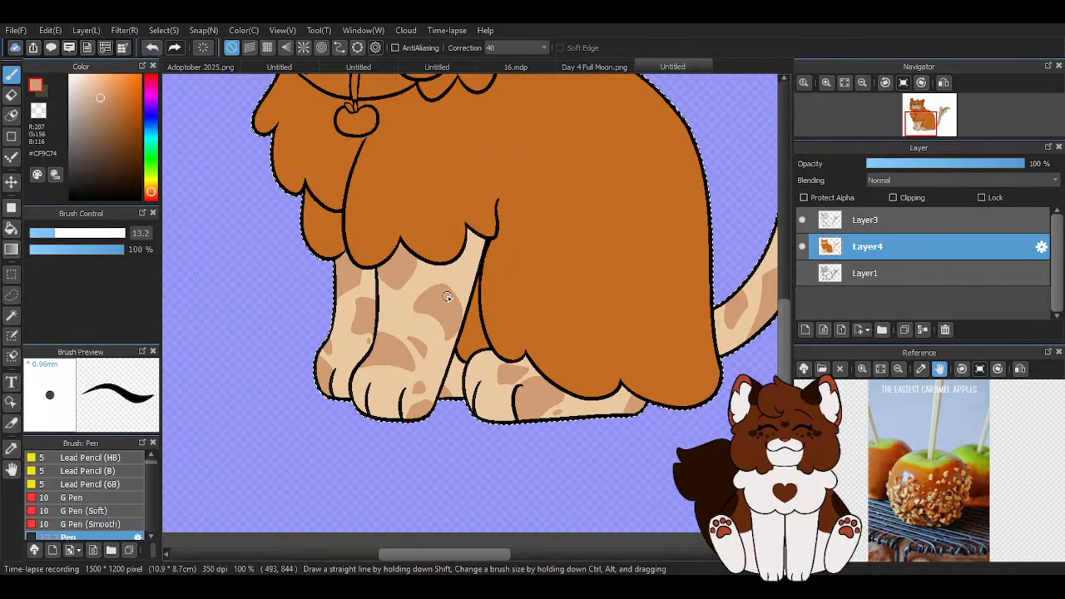
{"action": "scroll", "coordinate": [466, 264], "scroll_direction": "up", "scroll_amount": 3}
{"action": "left_click", "coordinate": [497, 205]}
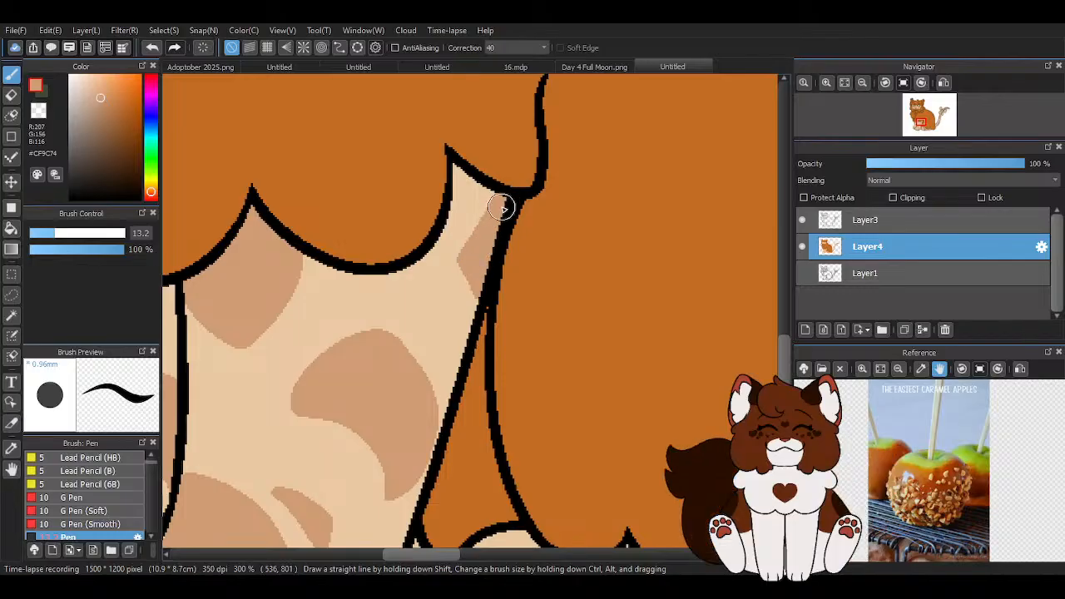
{"action": "scroll", "coordinate": [508, 266], "scroll_direction": "down", "scroll_amount": 7}
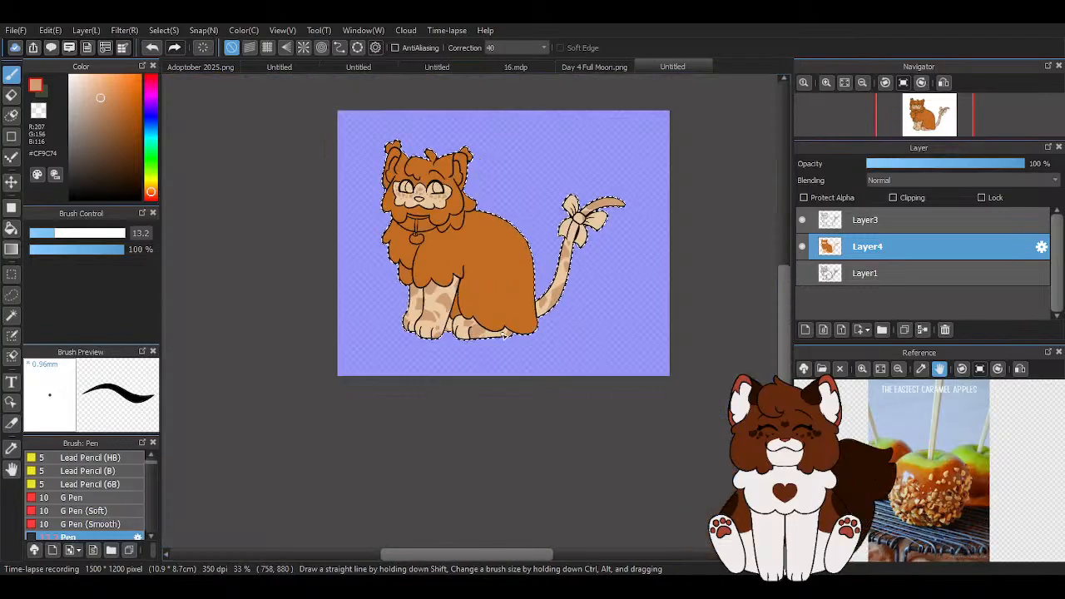
Try a small tan spot on the top of the hind paw
{"action": "scroll", "coordinate": [484, 269], "scroll_direction": "up", "scroll_amount": 7}
{"action": "scroll", "coordinate": [458, 199], "scroll_direction": "down", "scroll_amount": 2}
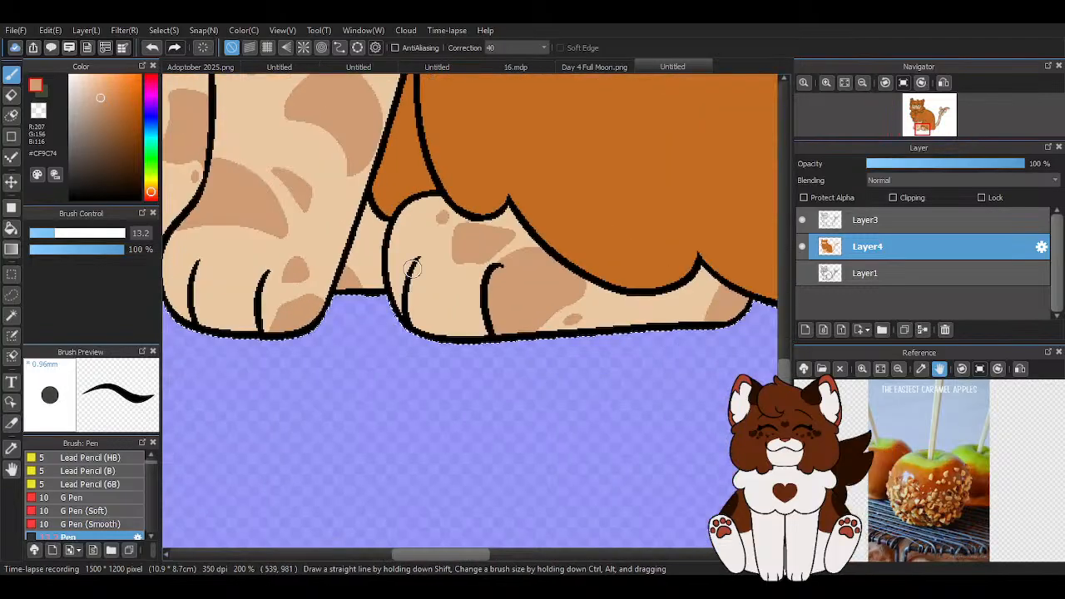
{"action": "scroll", "coordinate": [619, 281], "scroll_direction": "up", "scroll_amount": 2}
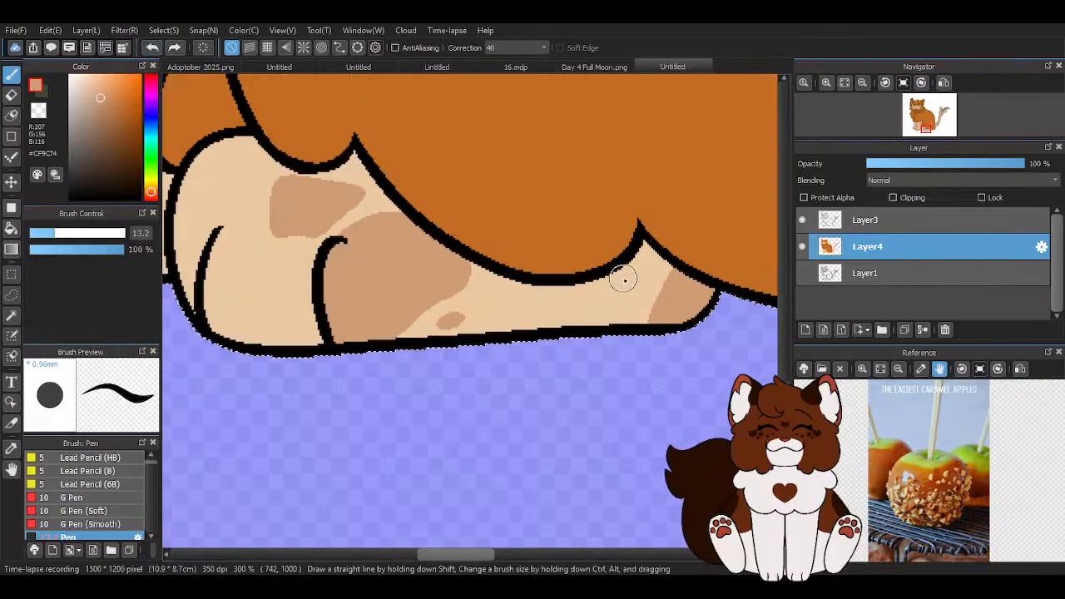
{"action": "scroll", "coordinate": [592, 466], "scroll_direction": "down", "scroll_amount": 2}
{"action": "scroll", "coordinate": [592, 466], "scroll_direction": "down", "scroll_amount": 2}
Add a small tan spot above the large curved patch on the near front leg
{"action": "scroll", "coordinate": [476, 274], "scroll_direction": "up", "scroll_amount": 4}
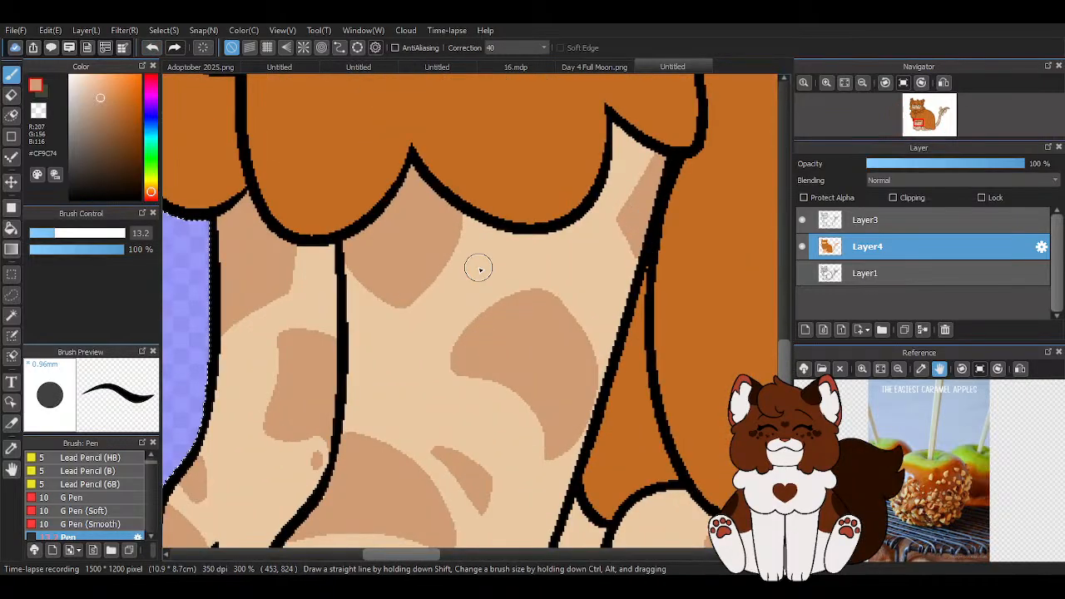
{"action": "scroll", "coordinate": [446, 344], "scroll_direction": "down", "scroll_amount": 2}
{"action": "scroll", "coordinate": [374, 385], "scroll_direction": "up", "scroll_amount": 2}
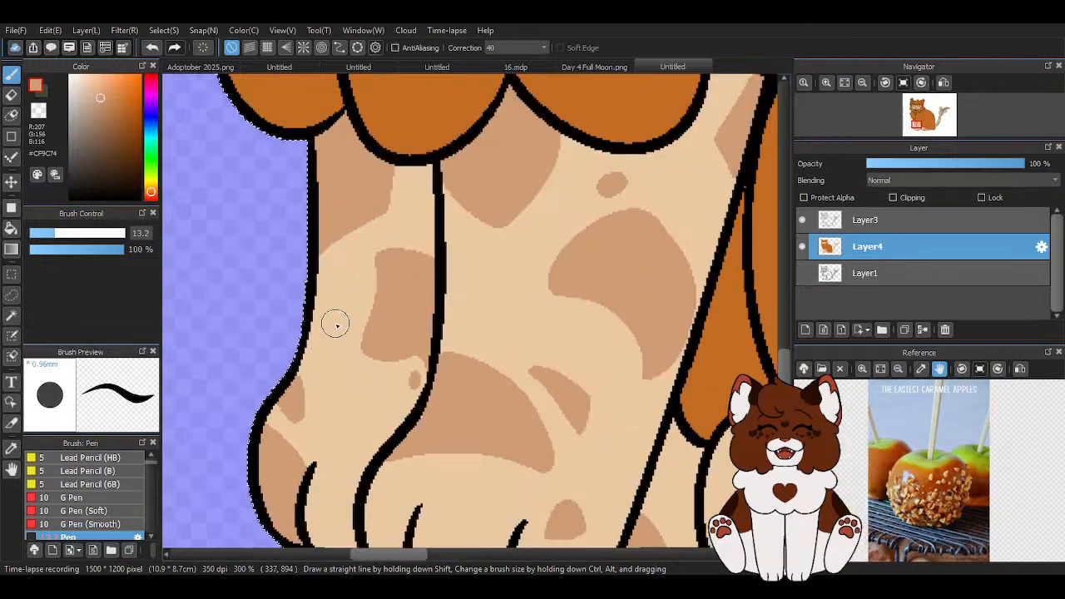
{"action": "scroll", "coordinate": [343, 416], "scroll_direction": "down", "scroll_amount": 1}
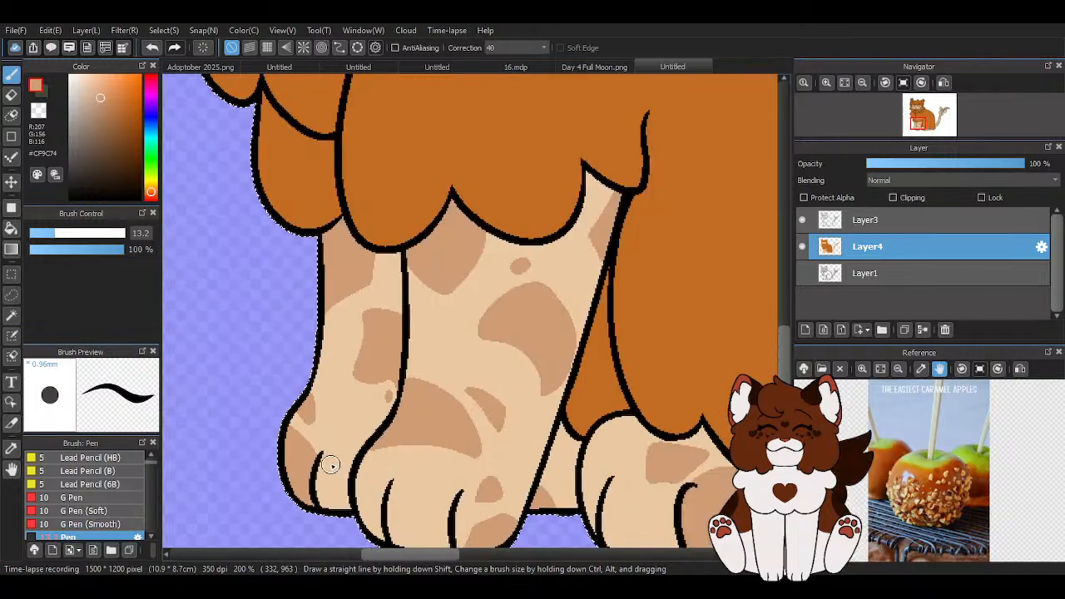
{"action": "scroll", "coordinate": [328, 461], "scroll_direction": "down", "scroll_amount": 2}
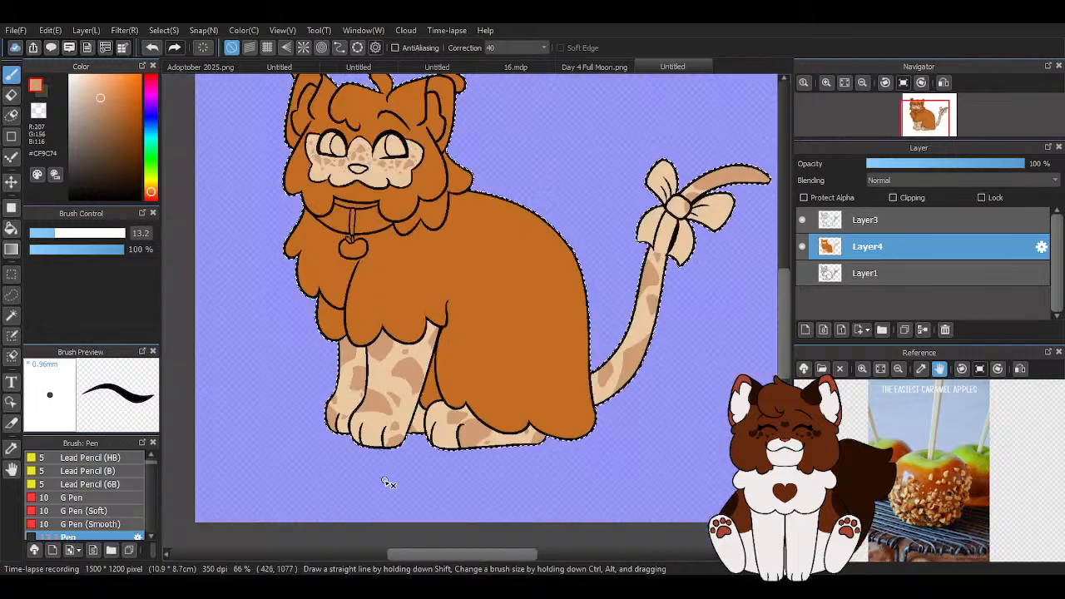
Add a small tan spot in the cream gap between the patches midway along the tail
{"action": "scroll", "coordinate": [388, 480], "scroll_direction": "up", "scroll_amount": 3}
{"action": "scroll", "coordinate": [361, 392], "scroll_direction": "down", "scroll_amount": 3}
{"action": "scroll", "coordinate": [417, 366], "scroll_direction": "up", "scroll_amount": 3}
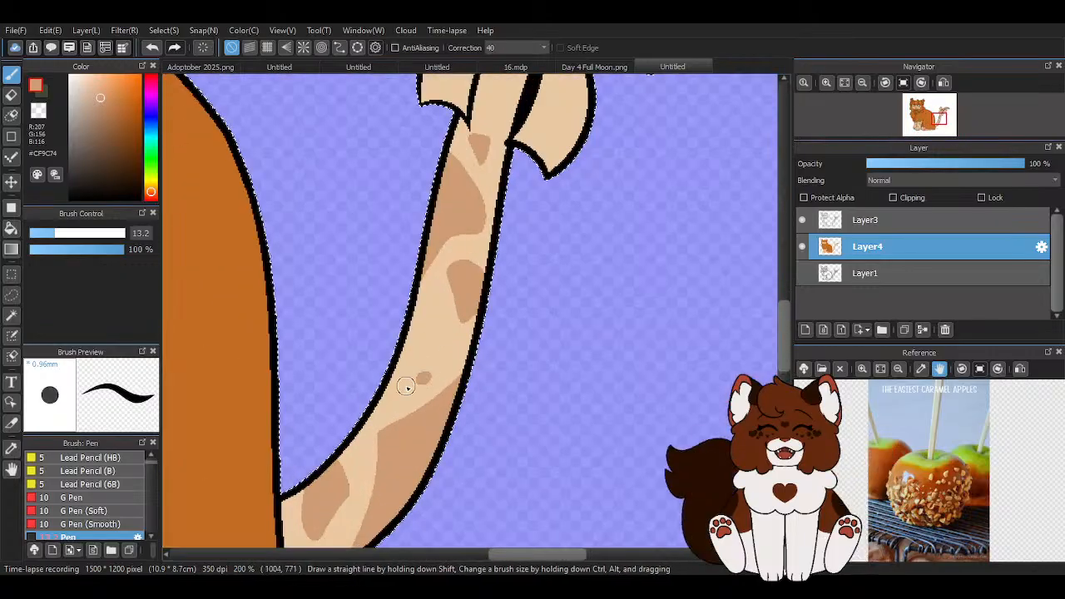
{"action": "scroll", "coordinate": [409, 380], "scroll_direction": "down", "scroll_amount": 2}
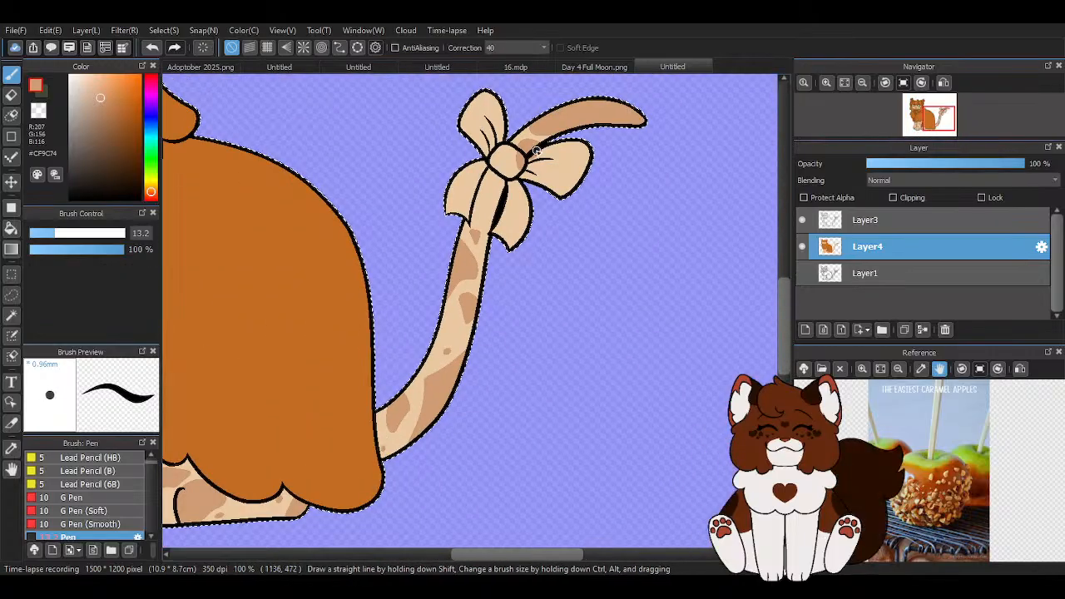
{"action": "scroll", "coordinate": [488, 187], "scroll_direction": "down", "scroll_amount": 3}
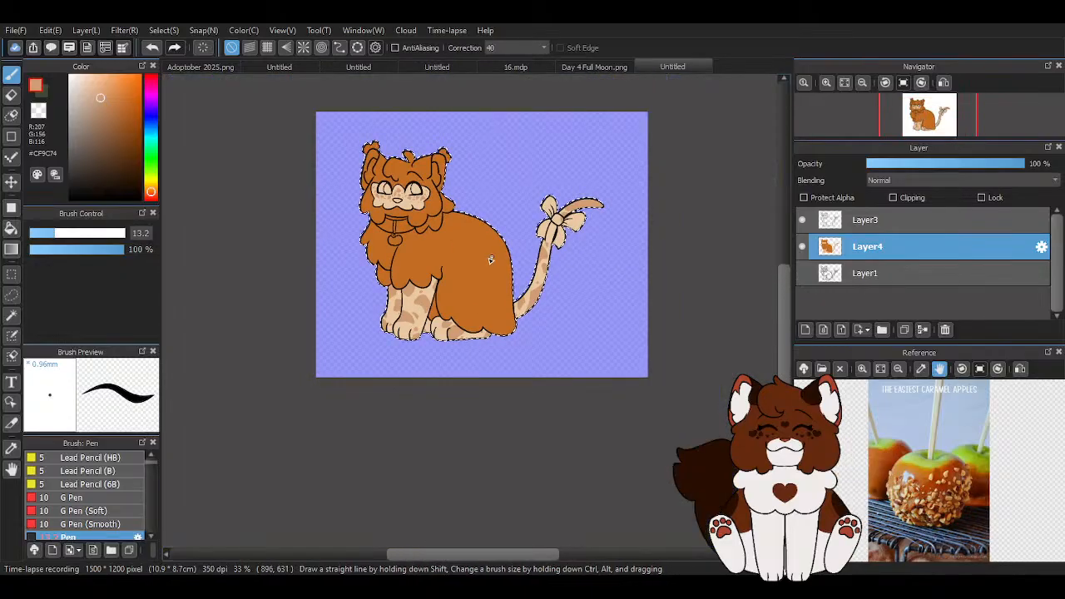
Add a small tan spot beneath the large curved patch on the near front leg, and sample the orange body colour
{"action": "scroll", "coordinate": [499, 351], "scroll_direction": "up", "scroll_amount": 6}
{"action": "scroll", "coordinate": [499, 352], "scroll_direction": "down", "scroll_amount": 3}
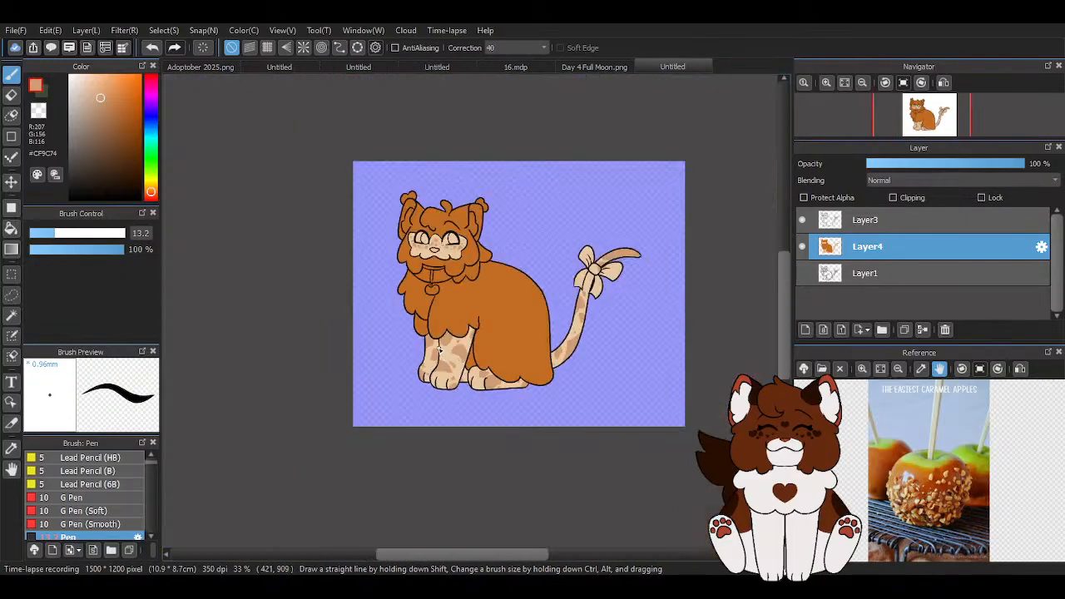
{"action": "scroll", "coordinate": [559, 360], "scroll_direction": "up", "scroll_amount": 3}
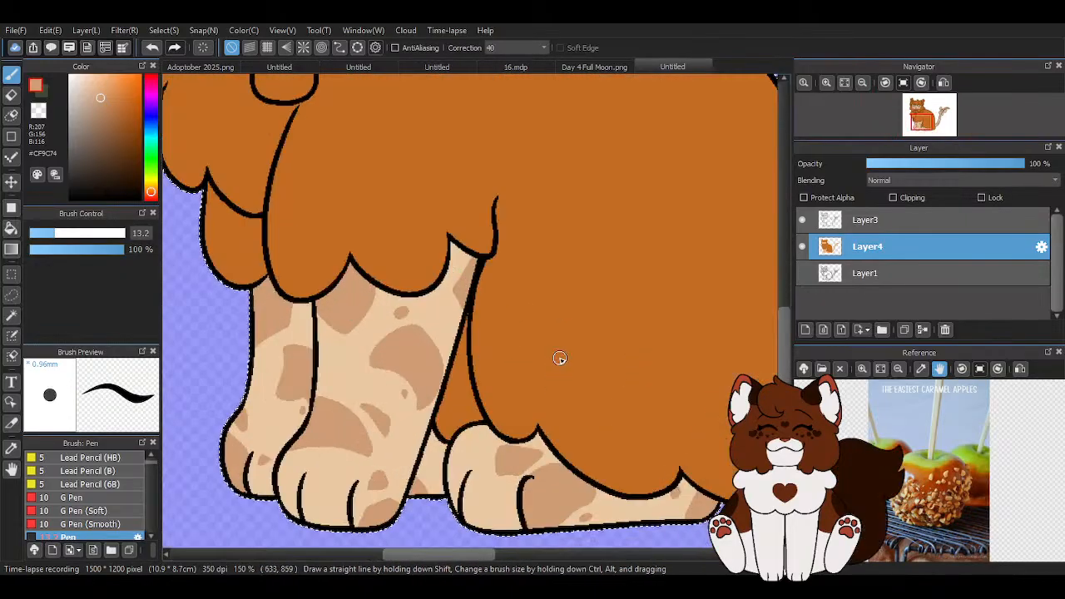
{"action": "scroll", "coordinate": [499, 333], "scroll_direction": "down", "scroll_amount": 3}
{"action": "scroll", "coordinate": [582, 369], "scroll_direction": "up", "scroll_amount": 4}
{"action": "scroll", "coordinate": [546, 426], "scroll_direction": "down", "scroll_amount": 3}
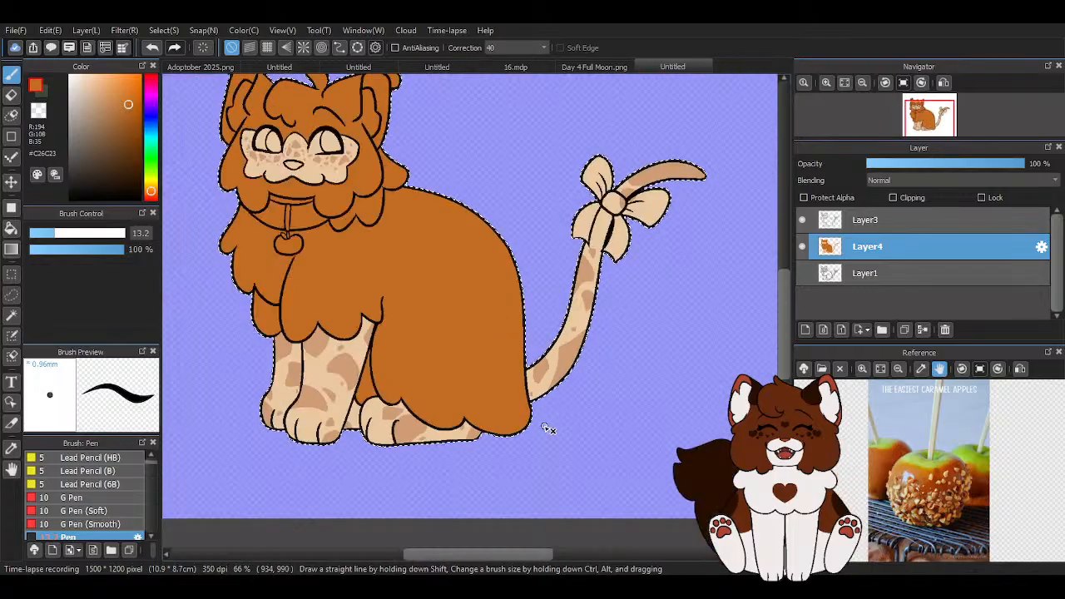
Add a new layer directly above the cat's base colour layer
{"action": "scroll", "coordinate": [548, 429], "scroll_direction": "down", "scroll_amount": 2}
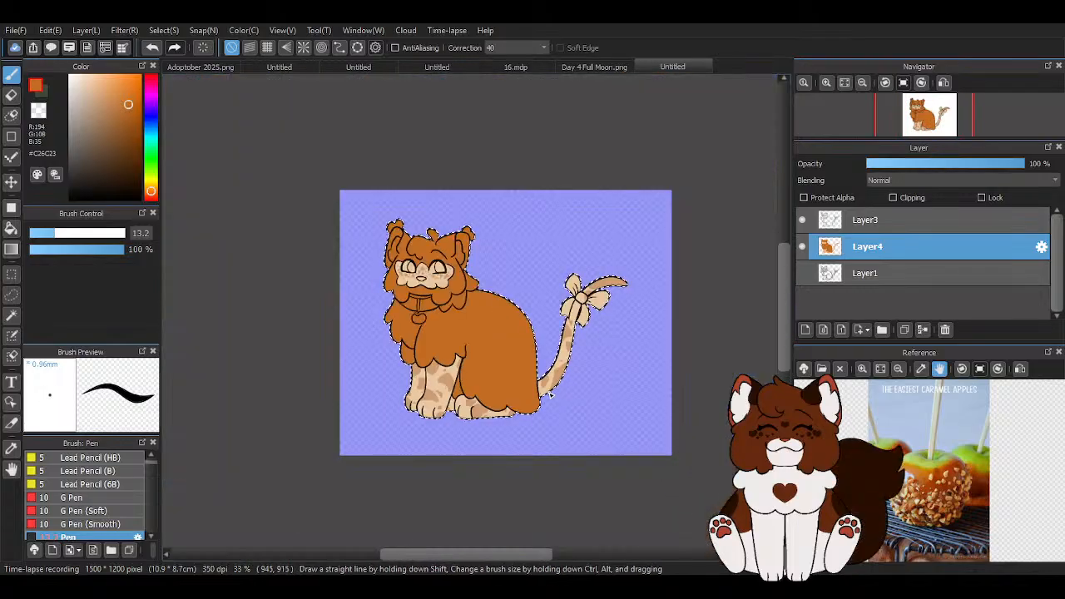
{"action": "scroll", "coordinate": [429, 266], "scroll_direction": "up", "scroll_amount": 4}
{"action": "scroll", "coordinate": [423, 266], "scroll_direction": "down", "scroll_amount": 2}
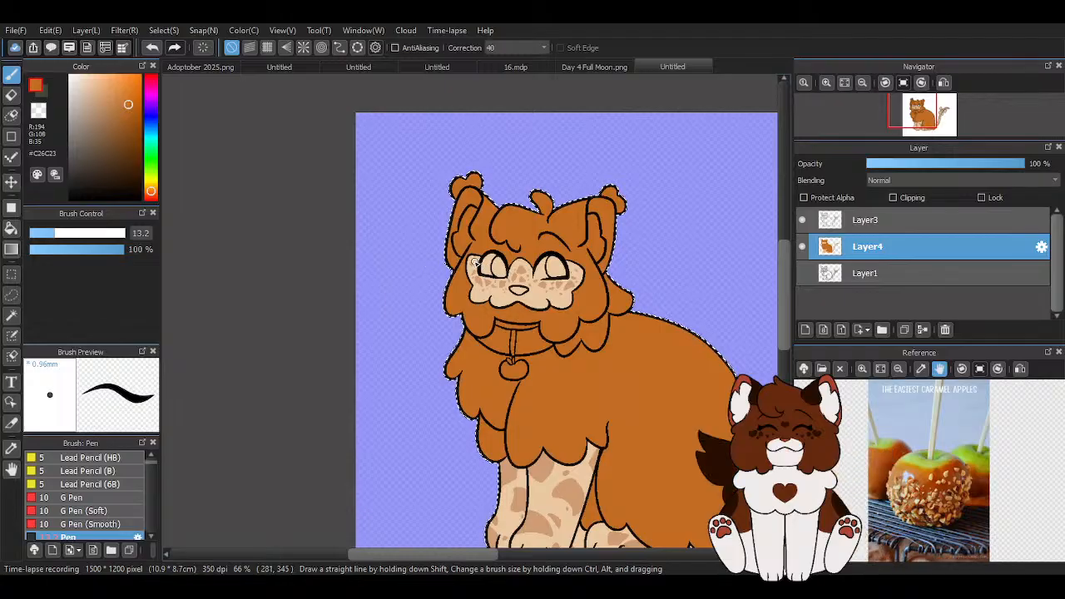
{"action": "scroll", "coordinate": [500, 274], "scroll_direction": "down", "scroll_amount": 1}
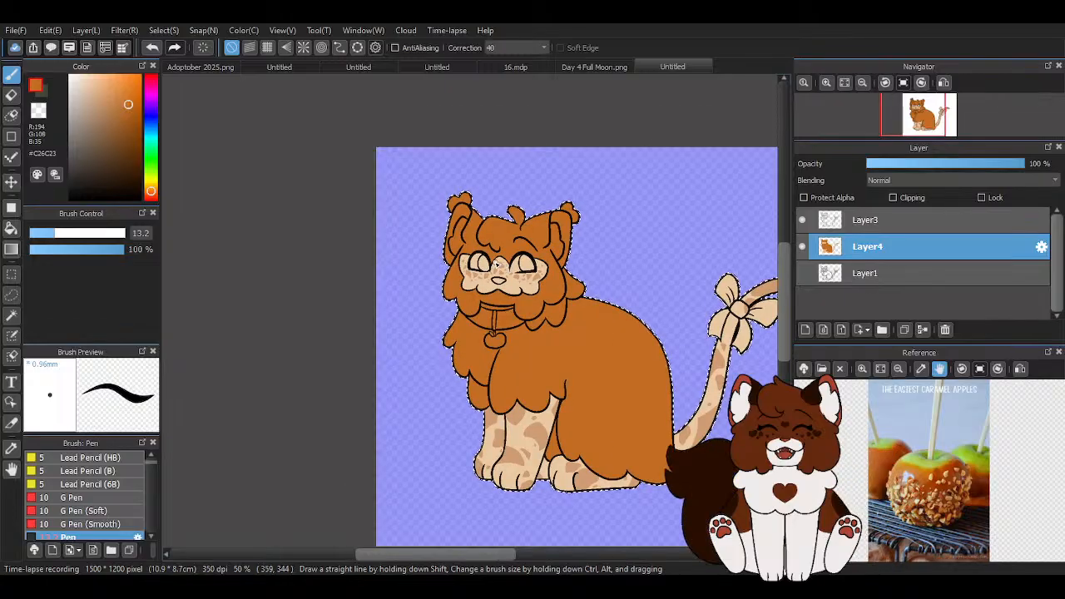
{"action": "scroll", "coordinate": [535, 284], "scroll_direction": "down", "scroll_amount": 1}
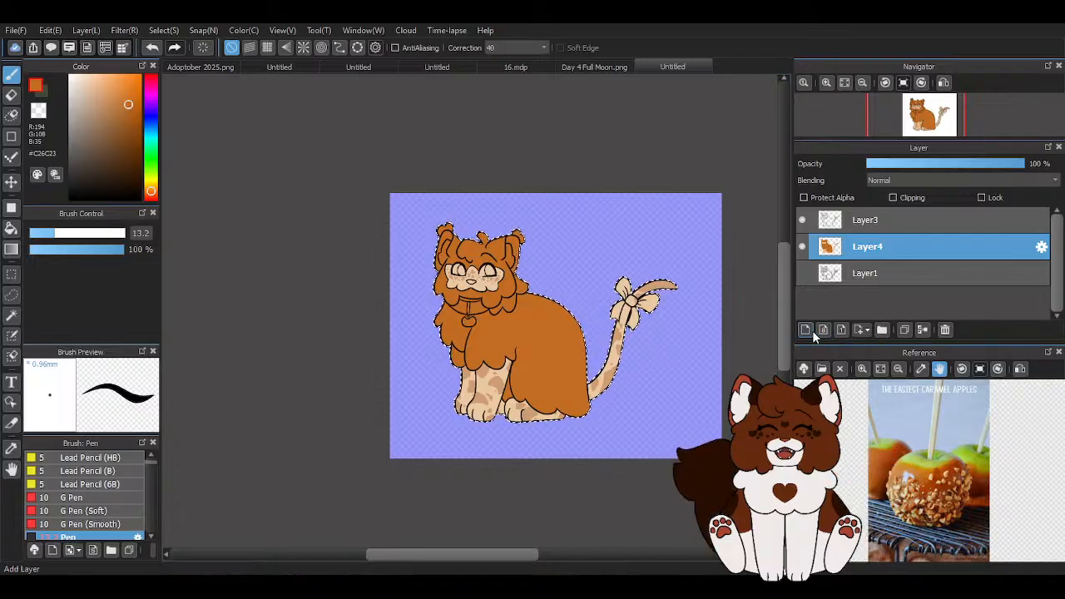
{"action": "key", "text": "ctrl+d"}
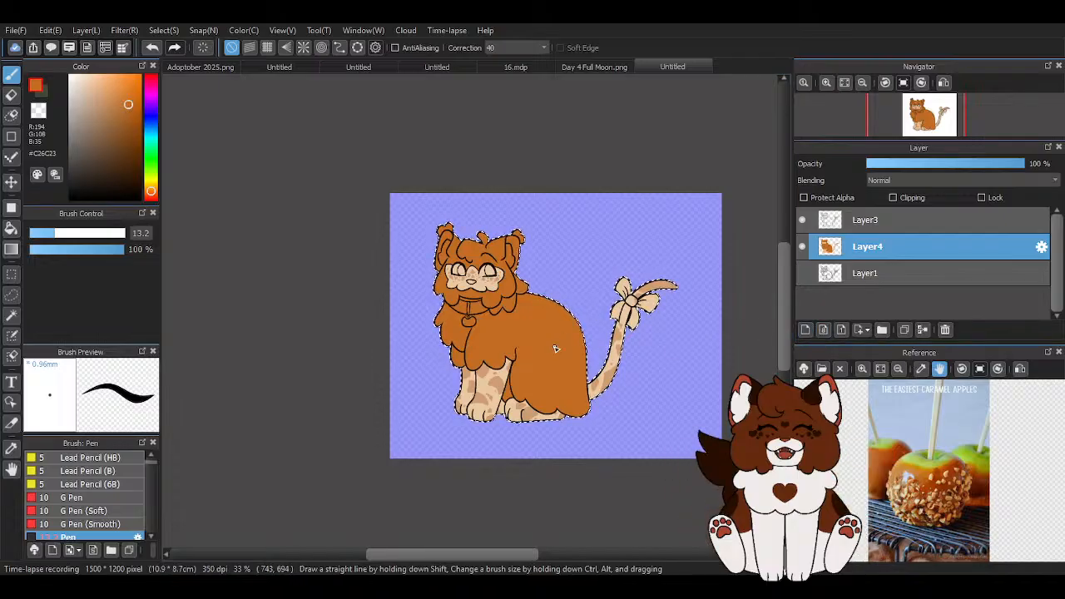
{"action": "left_click", "coordinate": [805, 330]}
{"action": "scroll", "coordinate": [518, 352], "scroll_direction": "up", "scroll_amount": 3}
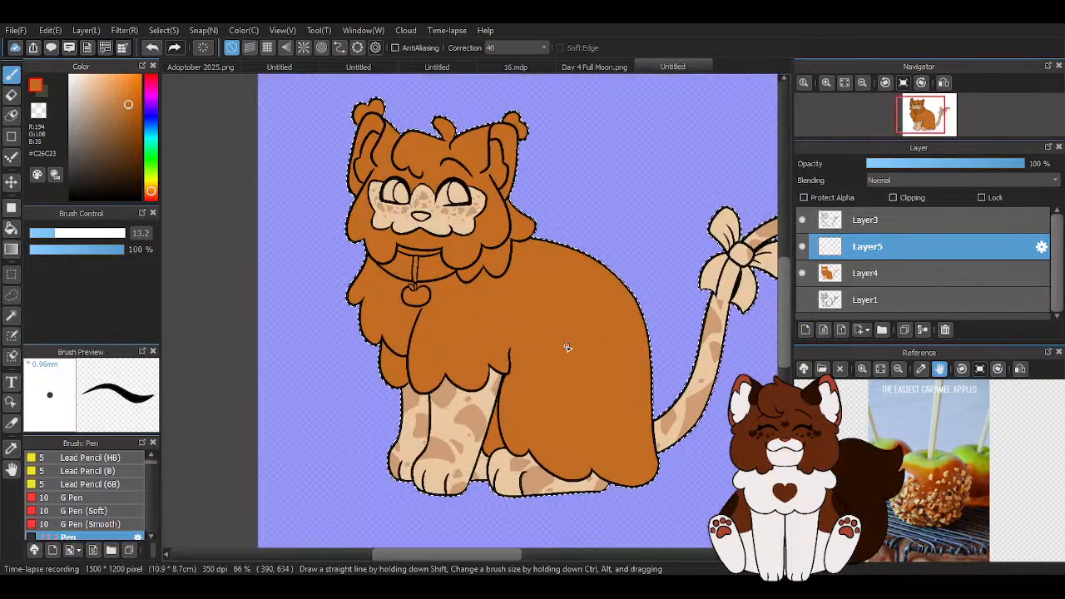
{"action": "scroll", "coordinate": [479, 223], "scroll_direction": "down", "scroll_amount": 1}
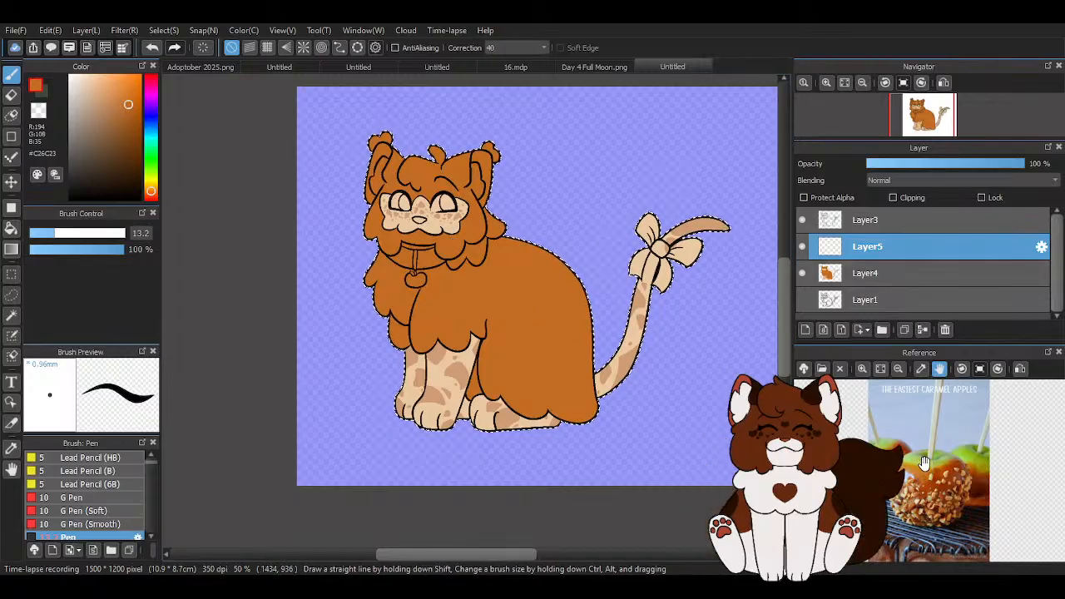
Fill both of the cat's irises with dark green #50710D, starting from a green sampled off the apple reference photo
{"action": "left_click", "coordinate": [980, 449]}
{"action": "key", "text": "ctrl+d"}
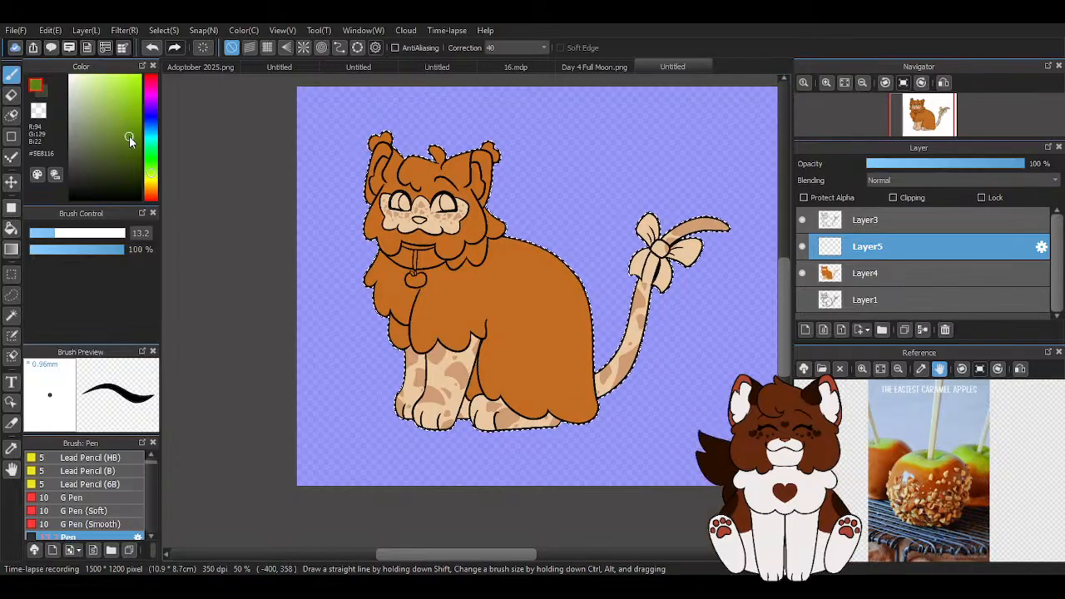
{"action": "left_click", "coordinate": [132, 145]}
{"action": "scroll", "coordinate": [544, 179], "scroll_direction": "up", "scroll_amount": 10}
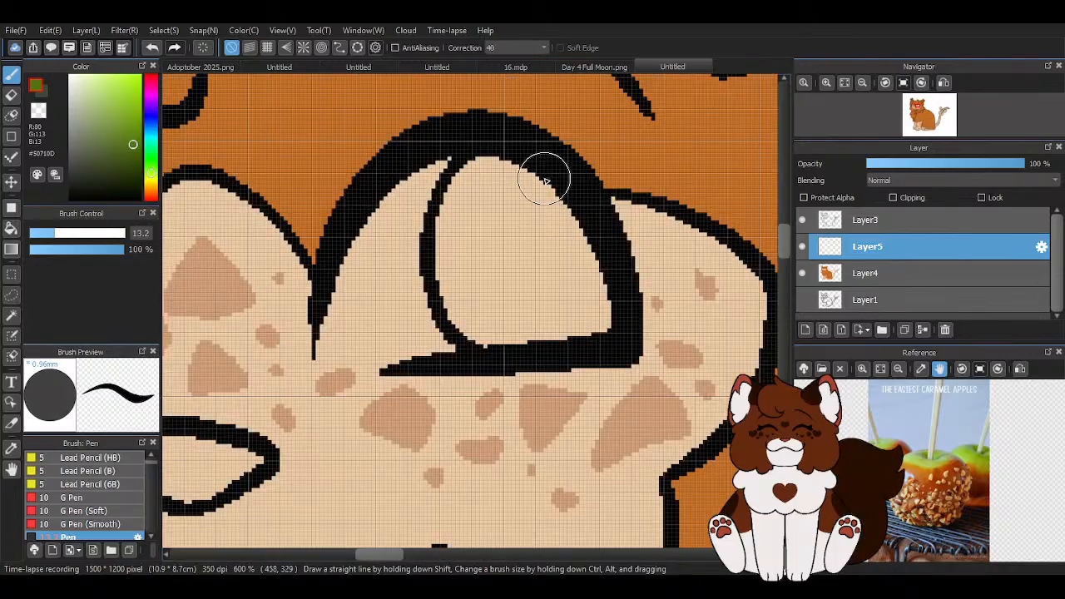
{"action": "mouse_move", "coordinate": [593, 325]}
{"action": "left_mouse_down"}
{"action": "mouse_move", "coordinate": [481, 326]}
{"action": "mouse_move", "coordinate": [467, 250]}
{"action": "mouse_move", "coordinate": [494, 164]}
{"action": "left_mouse_up"}
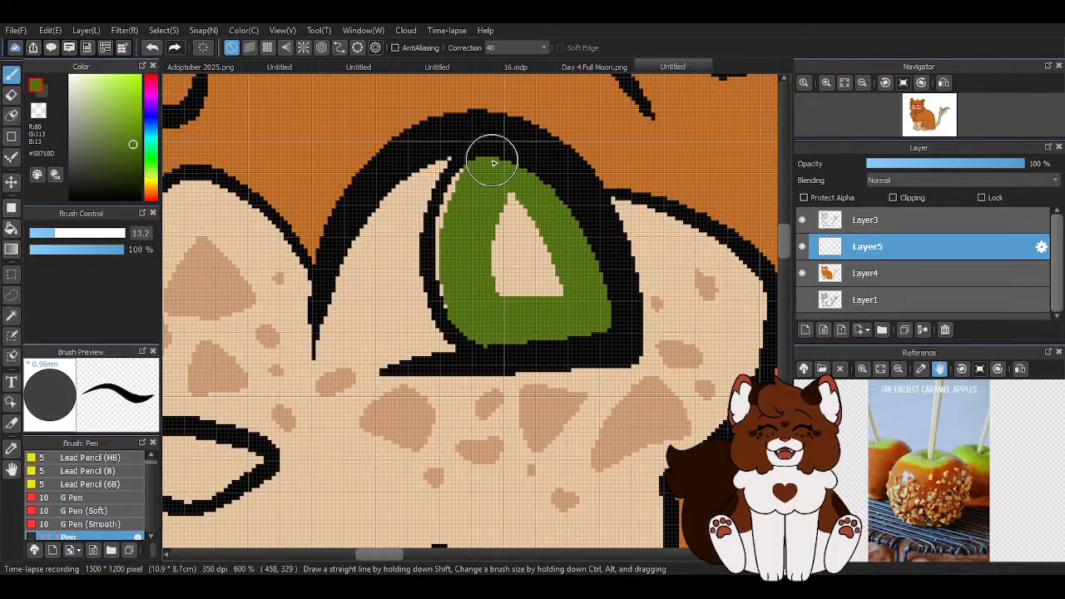
{"action": "scroll", "coordinate": [567, 246], "scroll_direction": "down", "scroll_amount": 5}
{"action": "scroll", "coordinate": [281, 212], "scroll_direction": "up", "scroll_amount": 6}
{"action": "mouse_move", "coordinate": [275, 183]}
{"action": "left_mouse_down"}
{"action": "mouse_move", "coordinate": [327, 357]}
{"action": "mouse_move", "coordinate": [253, 374]}
{"action": "mouse_move", "coordinate": [219, 230]}
{"action": "mouse_move", "coordinate": [281, 231]}
{"action": "mouse_move", "coordinate": [274, 316]}
{"action": "left_mouse_up"}
{"action": "scroll", "coordinate": [274, 317], "scroll_direction": "down", "scroll_amount": 4}
{"action": "scroll", "coordinate": [458, 300], "scroll_direction": "up", "scroll_amount": 2}
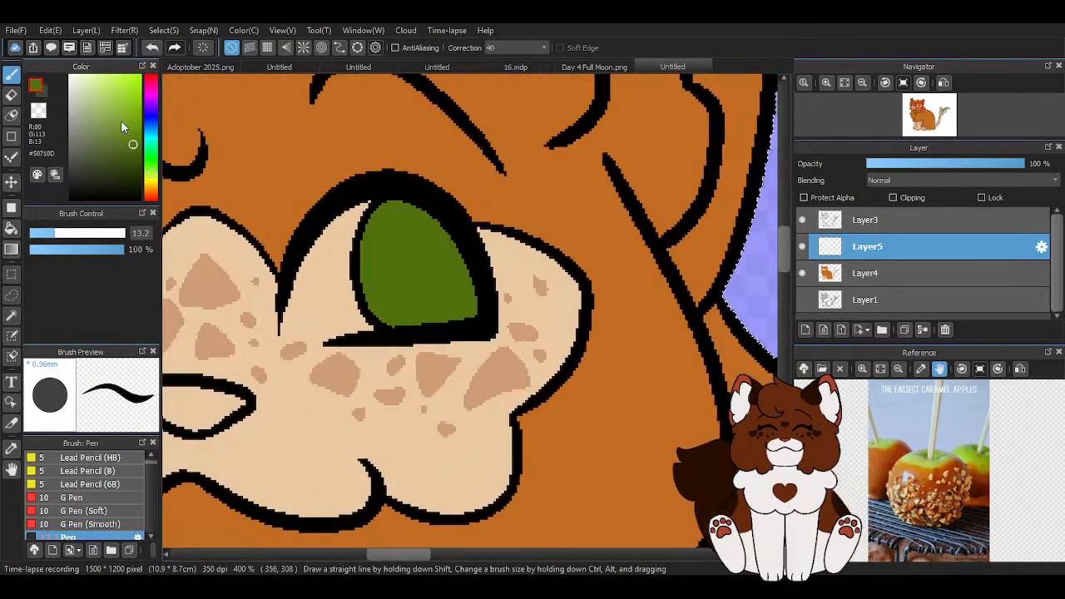
Paint the lower part of both irises mid green #7AA326 with a 9.2 brush, leaving a dark band along the upper lid
{"action": "left_click", "coordinate": [124, 121]}
{"action": "left_click_drag", "start_coordinate": [54, 233], "coordinate": [46, 233]}
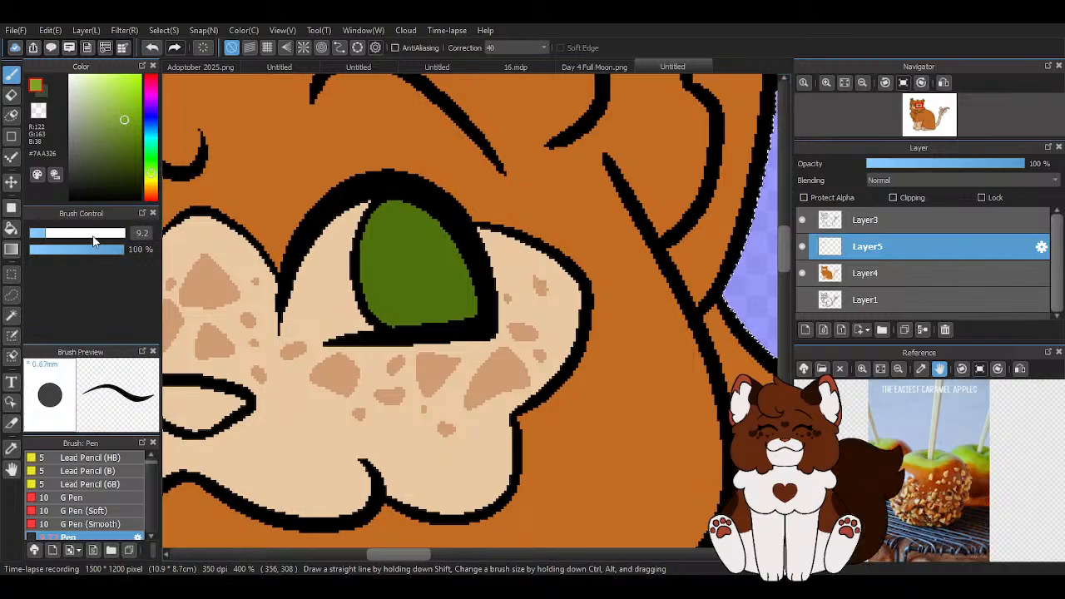
{"action": "scroll", "coordinate": [429, 263], "scroll_direction": "up", "scroll_amount": 2}
{"action": "mouse_move", "coordinate": [502, 381]}
{"action": "left_mouse_down"}
{"action": "mouse_move", "coordinate": [484, 256]}
{"action": "mouse_move", "coordinate": [367, 217]}
{"action": "mouse_move", "coordinate": [300, 306]}
{"action": "mouse_move", "coordinate": [477, 385]}
{"action": "mouse_move", "coordinate": [325, 287]}
{"action": "mouse_move", "coordinate": [435, 276]}
{"action": "mouse_move", "coordinate": [431, 288]}
{"action": "mouse_move", "coordinate": [367, 265]}
{"action": "mouse_move", "coordinate": [320, 317]}
{"action": "mouse_move", "coordinate": [369, 394]}
{"action": "mouse_move", "coordinate": [426, 383]}
{"action": "mouse_move", "coordinate": [414, 315]}
{"action": "mouse_move", "coordinate": [410, 369]}
{"action": "mouse_move", "coordinate": [391, 324]}
{"action": "left_mouse_up"}
{"action": "scroll", "coordinate": [546, 302], "scroll_direction": "down", "scroll_amount": 5}
{"action": "scroll", "coordinate": [379, 293], "scroll_direction": "up", "scroll_amount": 3}
{"action": "scroll", "coordinate": [380, 294], "scroll_direction": "up", "scroll_amount": 2}
{"action": "scroll", "coordinate": [391, 324], "scroll_direction": "down", "scroll_amount": 2}
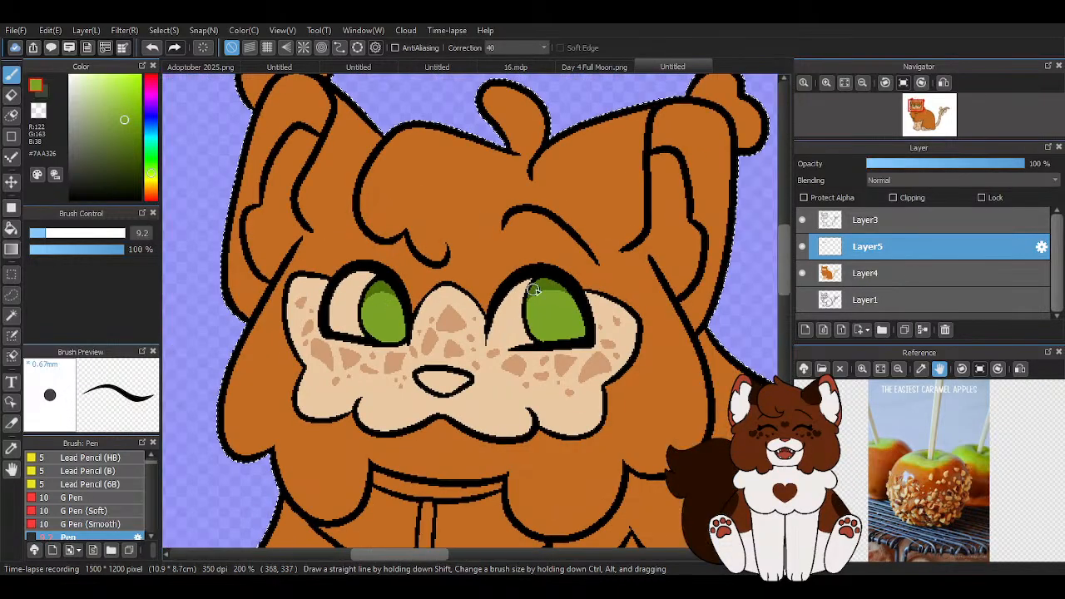
Paint a curved band and a rounded lower area in light green #ABD750 inside both irises
{"action": "scroll", "coordinate": [405, 237], "scroll_direction": "up", "scroll_amount": 3}
{"action": "left_click", "coordinate": [115, 94]}
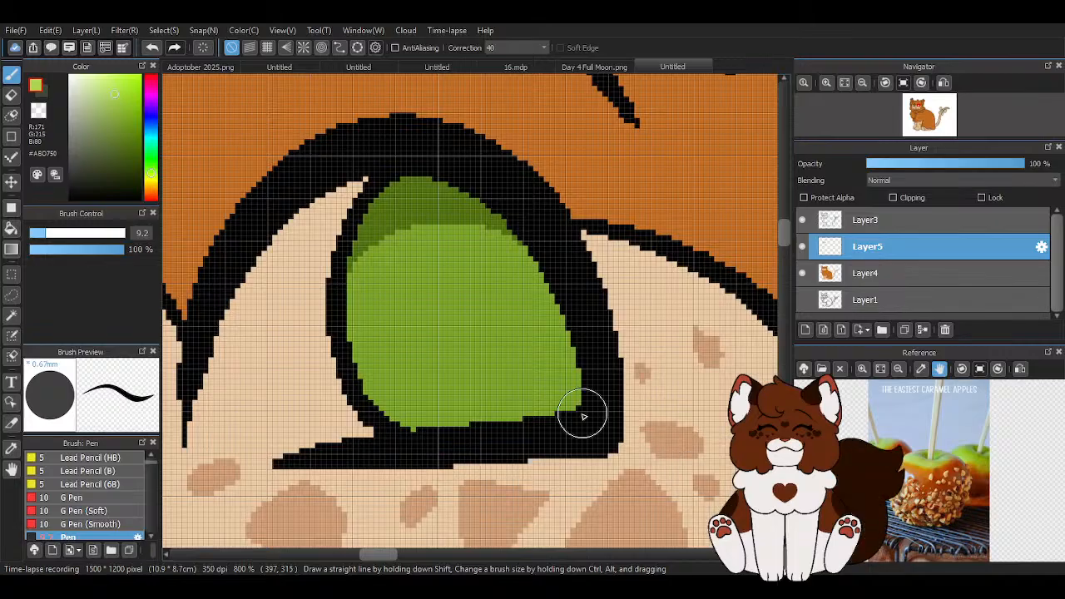
{"action": "mouse_move", "coordinate": [469, 421]}
{"action": "left_mouse_down"}
{"action": "mouse_move", "coordinate": [544, 345]}
{"action": "mouse_move", "coordinate": [432, 349]}
{"action": "mouse_move", "coordinate": [490, 432]}
{"action": "mouse_move", "coordinate": [454, 410]}
{"action": "left_mouse_up"}
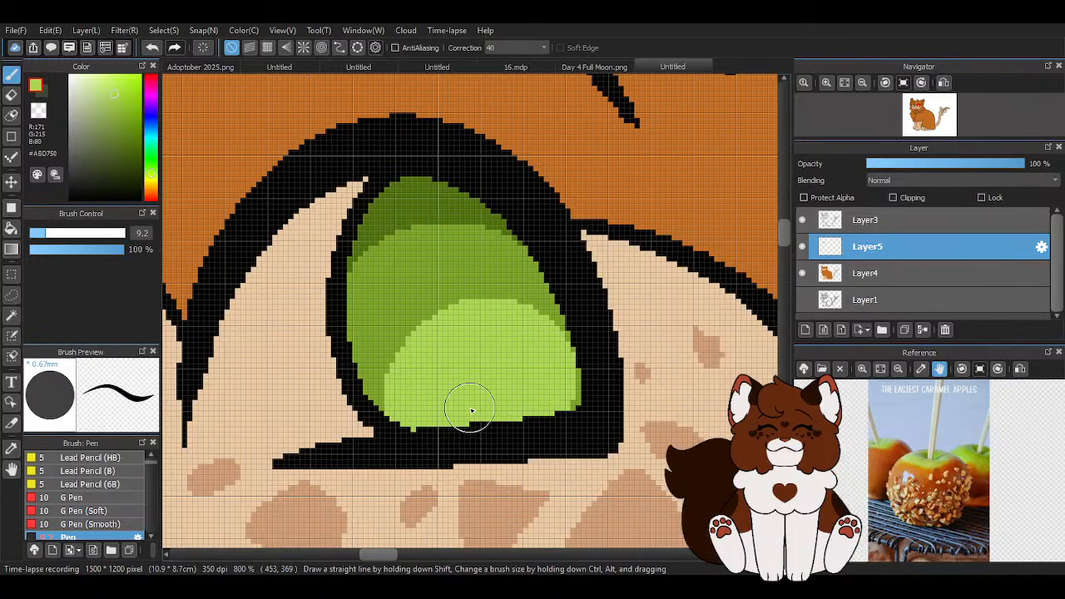
{"action": "left_click", "coordinate": [152, 48]}
{"action": "mouse_move", "coordinate": [528, 405]}
{"action": "left_mouse_down"}
{"action": "mouse_move", "coordinate": [557, 356]}
{"action": "mouse_move", "coordinate": [449, 328]}
{"action": "mouse_move", "coordinate": [462, 433]}
{"action": "mouse_move", "coordinate": [447, 388]}
{"action": "left_mouse_up"}
{"action": "mouse_move", "coordinate": [564, 305]}
{"action": "left_mouse_down"}
{"action": "mouse_move", "coordinate": [462, 260]}
{"action": "mouse_move", "coordinate": [380, 310]}
{"action": "mouse_move", "coordinate": [366, 389]}
{"action": "left_mouse_up"}
{"action": "scroll", "coordinate": [583, 319], "scroll_direction": "down", "scroll_amount": 2}
{"action": "scroll", "coordinate": [389, 334], "scroll_direction": "up", "scroll_amount": 1}
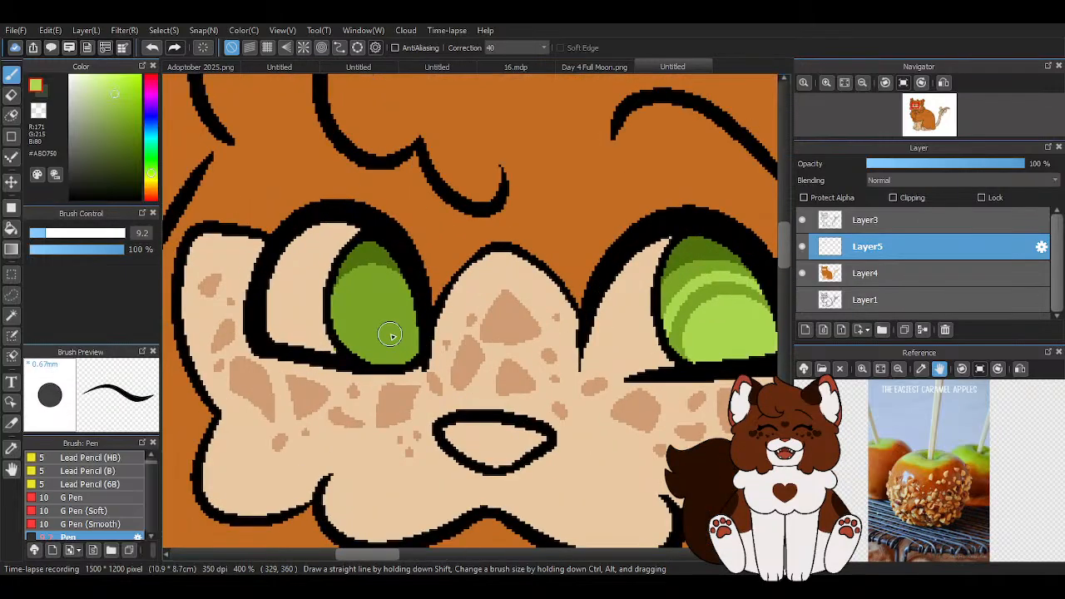
{"action": "scroll", "coordinate": [388, 335], "scroll_direction": "up", "scroll_amount": 3}
{"action": "mouse_move", "coordinate": [427, 344]}
{"action": "left_mouse_down"}
{"action": "mouse_move", "coordinate": [361, 325]}
{"action": "mouse_move", "coordinate": [384, 374]}
{"action": "mouse_move", "coordinate": [398, 332]}
{"action": "left_mouse_up"}
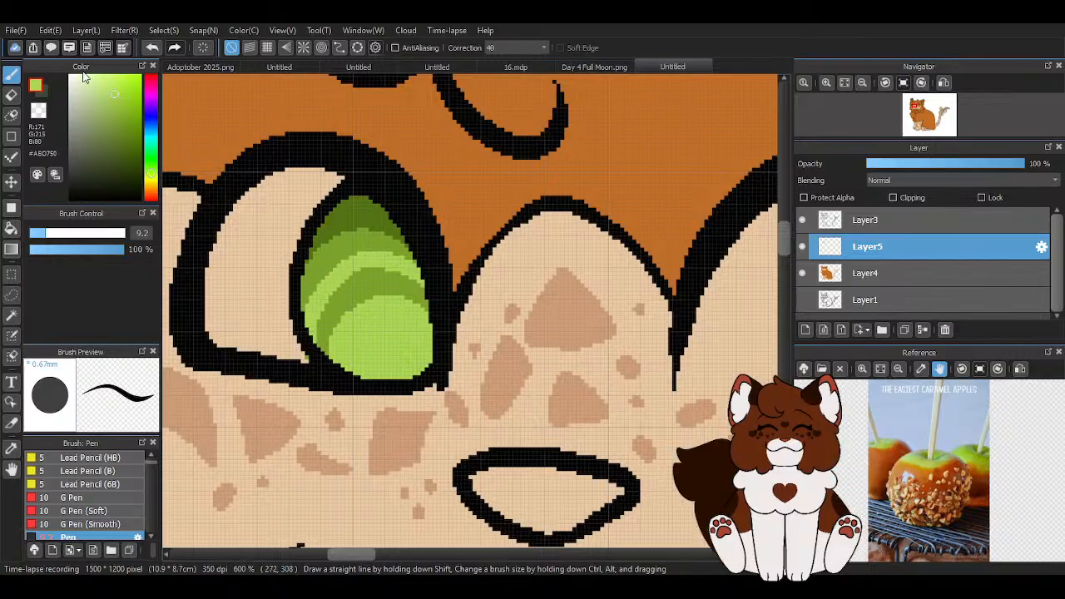
Add a small rounded highlight in pale green #CDF380 at the bottom of both irises
{"action": "left_click", "coordinate": [103, 80]}
{"action": "left_click_drag", "start_coordinate": [402, 348], "coordinate": [391, 360]}
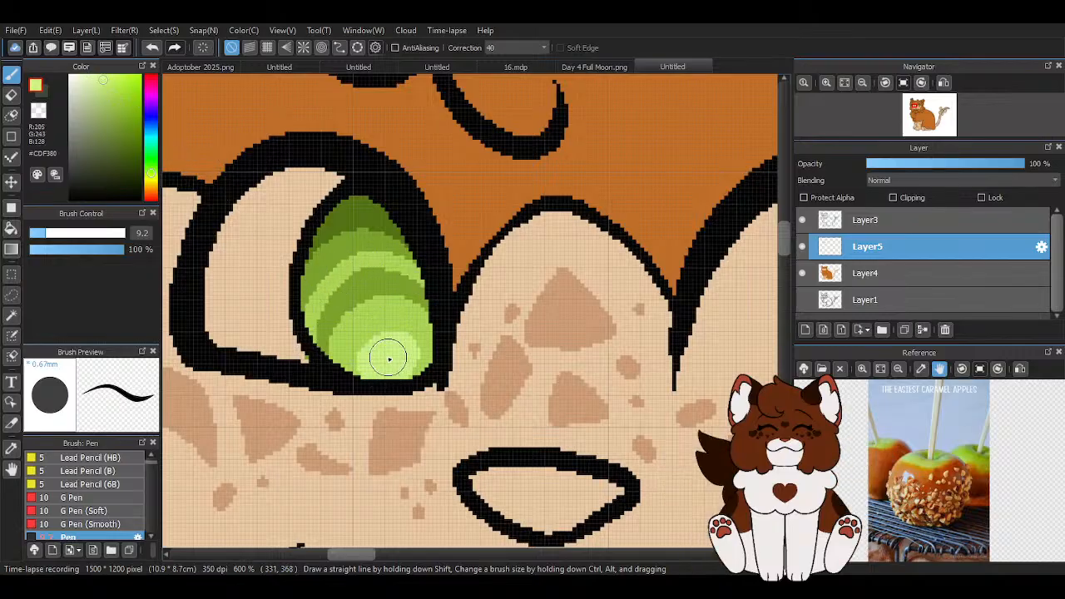
{"action": "scroll", "coordinate": [403, 363], "scroll_direction": "down", "scroll_amount": 3}
{"action": "scroll", "coordinate": [563, 354], "scroll_direction": "up", "scroll_amount": 4}
{"action": "mouse_move", "coordinate": [474, 352]}
{"action": "left_mouse_down"}
{"action": "mouse_move", "coordinate": [500, 341]}
{"action": "mouse_move", "coordinate": [484, 377]}
{"action": "left_mouse_up"}
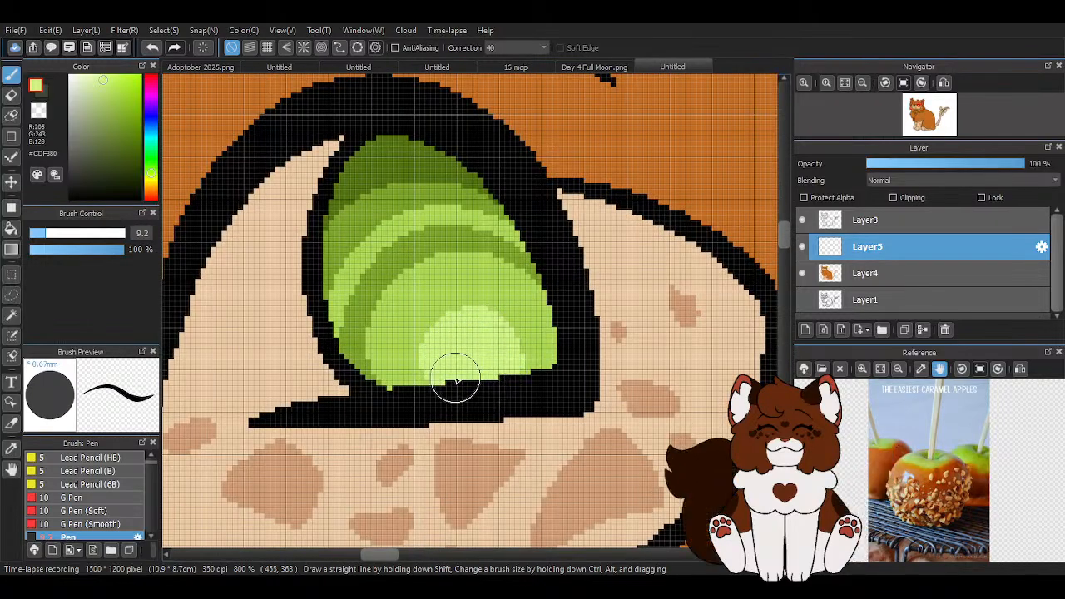
{"action": "scroll", "coordinate": [457, 377], "scroll_direction": "down", "scroll_amount": 5}
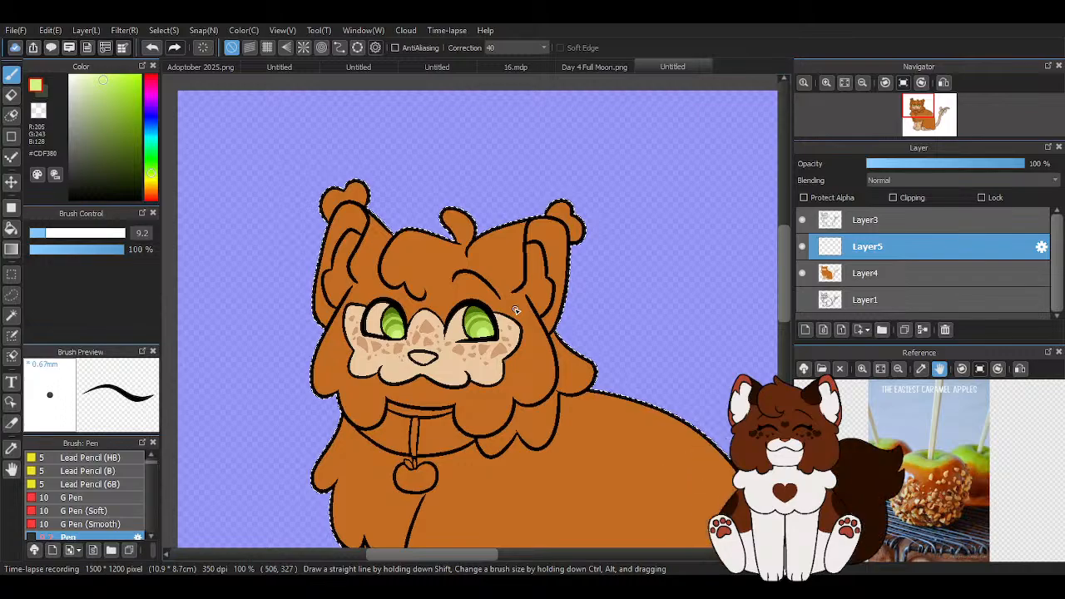
{"action": "scroll", "coordinate": [504, 331], "scroll_direction": "up", "scroll_amount": 4}
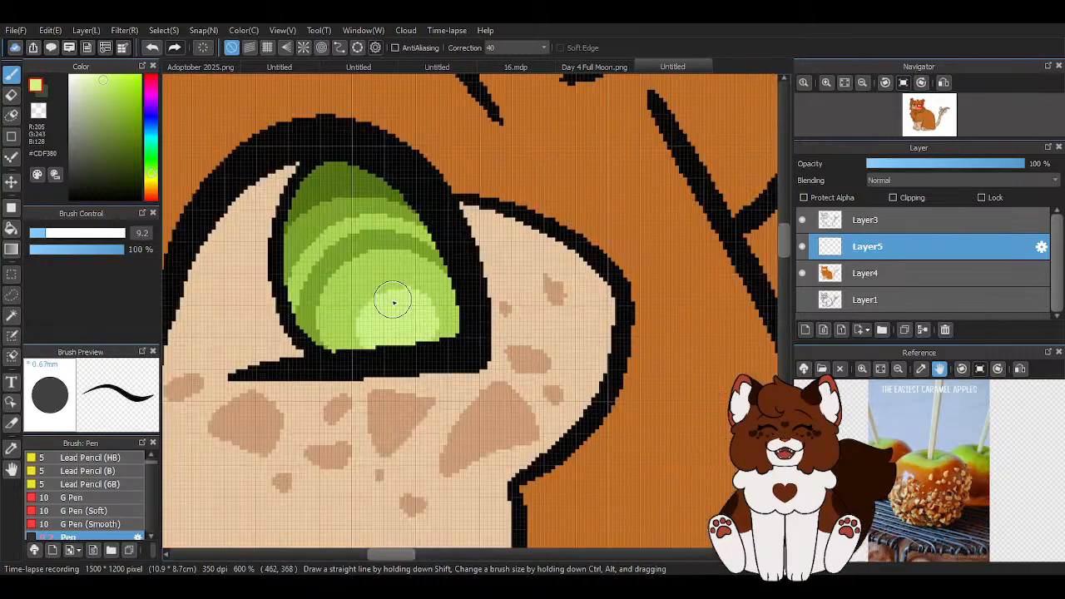
{"action": "scroll", "coordinate": [408, 334], "scroll_direction": "down", "scroll_amount": 8}
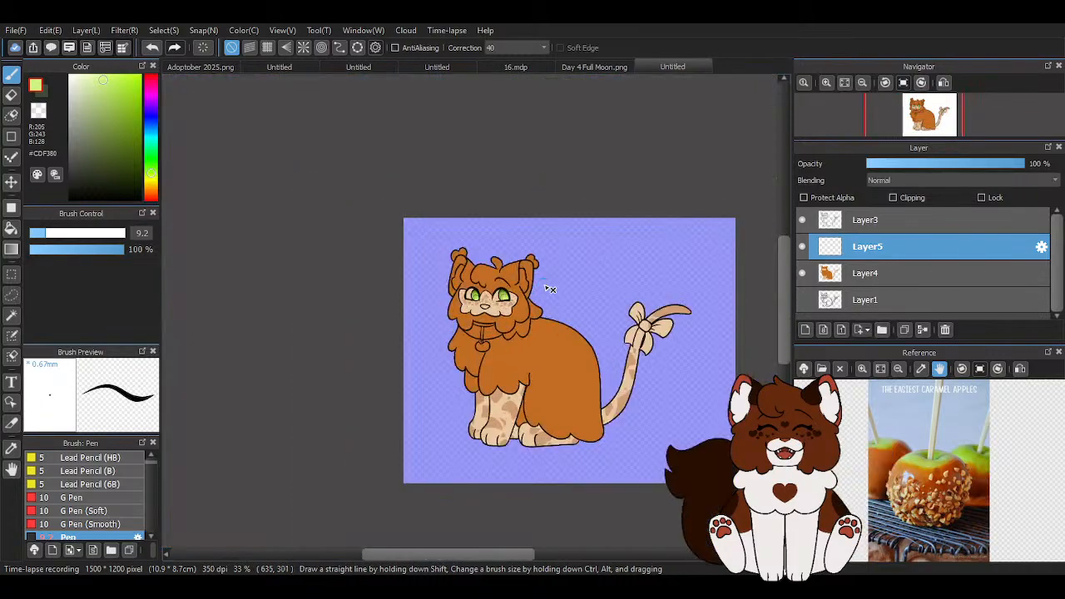
Fill the body of the apple pendant on the cat's chest with bright green #84BC11
{"action": "scroll", "coordinate": [504, 304], "scroll_direction": "up", "scroll_amount": 2}
{"action": "scroll", "coordinate": [503, 304], "scroll_direction": "up", "scroll_amount": 2}
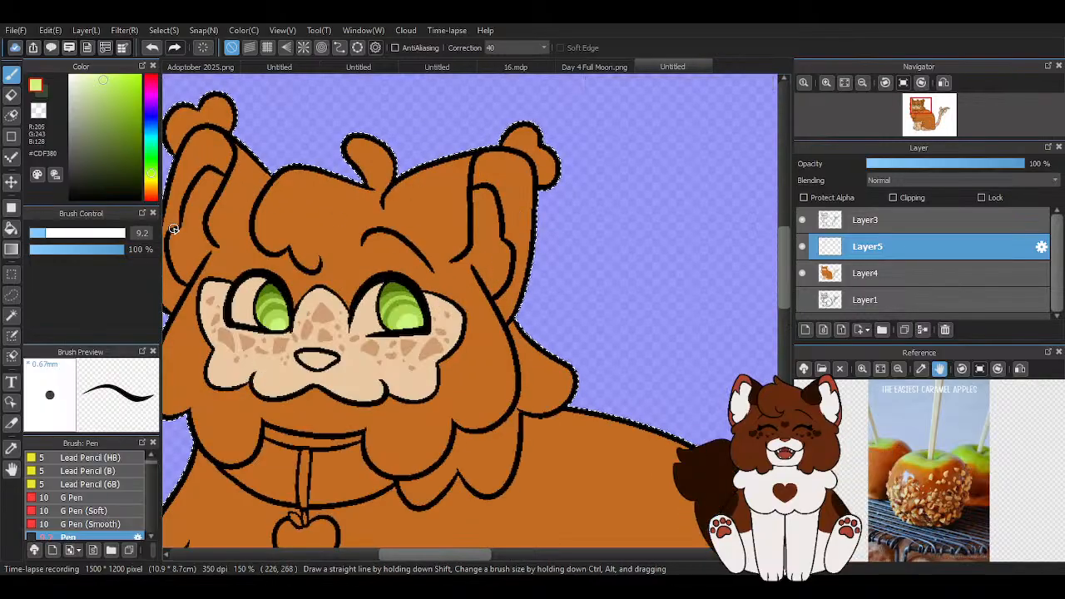
{"action": "scroll", "coordinate": [543, 253], "scroll_direction": "down", "scroll_amount": 3}
{"action": "scroll", "coordinate": [505, 305], "scroll_direction": "up", "scroll_amount": 2}
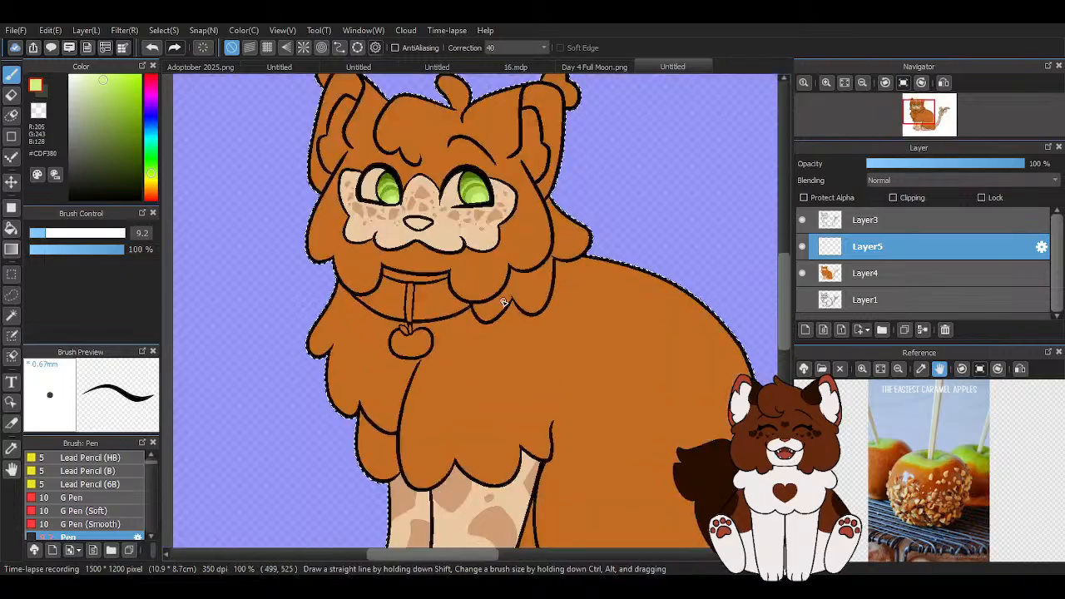
{"action": "scroll", "coordinate": [436, 287], "scroll_direction": "up", "scroll_amount": 3}
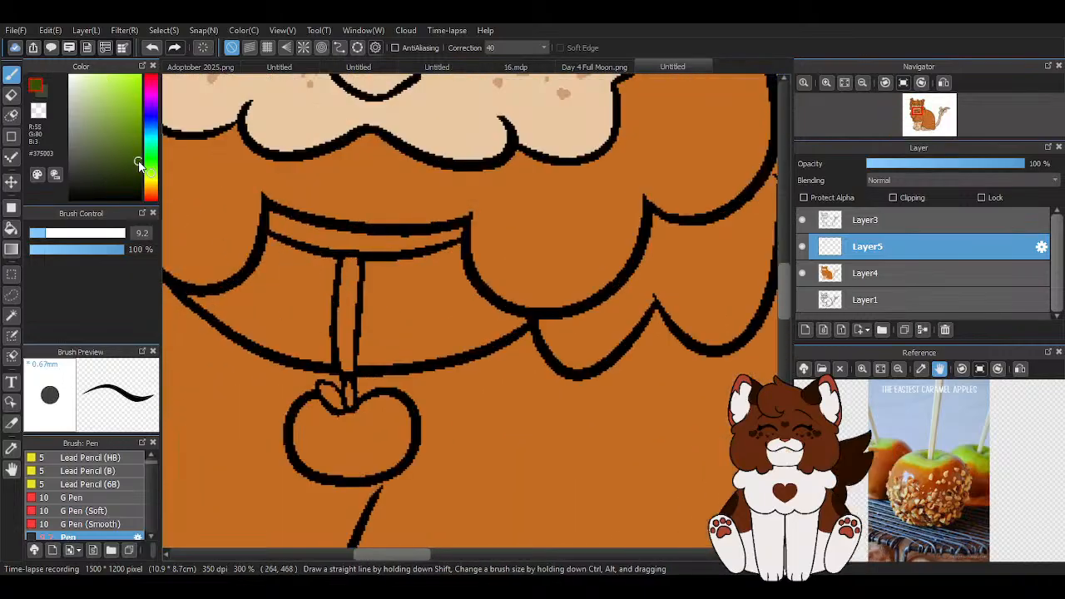
{"action": "scroll", "coordinate": [448, 272], "scroll_direction": "down", "scroll_amount": 2}
{"action": "scroll", "coordinate": [369, 329], "scroll_direction": "up", "scroll_amount": 1}
{"action": "scroll", "coordinate": [369, 324], "scroll_direction": "down", "scroll_amount": 2}
{"action": "scroll", "coordinate": [369, 260], "scroll_direction": "up", "scroll_amount": 1}
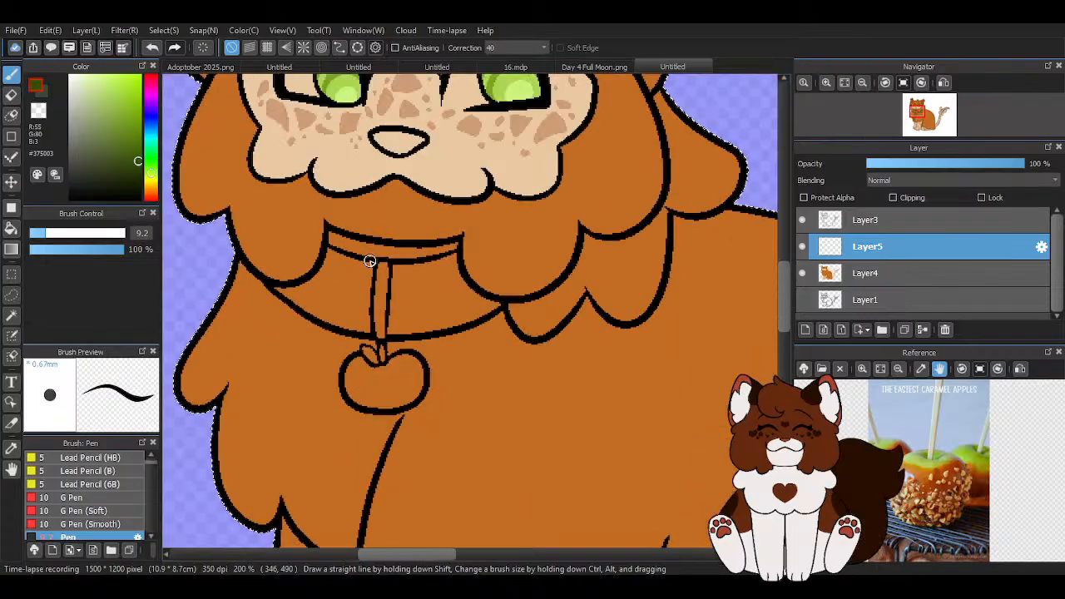
{"action": "scroll", "coordinate": [426, 409], "scroll_direction": "up", "scroll_amount": 3}
{"action": "mouse_move", "coordinate": [357, 458]}
{"action": "left_mouse_down"}
{"action": "mouse_move", "coordinate": [464, 475]}
{"action": "mouse_move", "coordinate": [446, 486]}
{"action": "mouse_move", "coordinate": [497, 437]}
{"action": "left_mouse_up"}
{"action": "left_click", "coordinate": [135, 108]}
{"action": "mouse_move", "coordinate": [344, 482]}
{"action": "left_mouse_down"}
{"action": "mouse_move", "coordinate": [437, 486]}
{"action": "mouse_move", "coordinate": [502, 422]}
{"action": "mouse_move", "coordinate": [503, 372]}
{"action": "mouse_move", "coordinate": [464, 487]}
{"action": "mouse_move", "coordinate": [504, 426]}
{"action": "left_mouse_up"}
{"action": "mouse_move", "coordinate": [441, 364]}
{"action": "left_mouse_down"}
{"action": "mouse_move", "coordinate": [321, 365]}
{"action": "mouse_move", "coordinate": [295, 434]}
{"action": "mouse_move", "coordinate": [386, 484]}
{"action": "mouse_move", "coordinate": [435, 426]}
{"action": "mouse_move", "coordinate": [416, 463]}
{"action": "mouse_move", "coordinate": [437, 450]}
{"action": "mouse_move", "coordinate": [315, 420]}
{"action": "mouse_move", "coordinate": [449, 381]}
{"action": "left_mouse_up"}
{"action": "scroll", "coordinate": [377, 393], "scroll_direction": "down", "scroll_amount": 2}
{"action": "scroll", "coordinate": [379, 424], "scroll_direction": "up", "scroll_amount": 2}
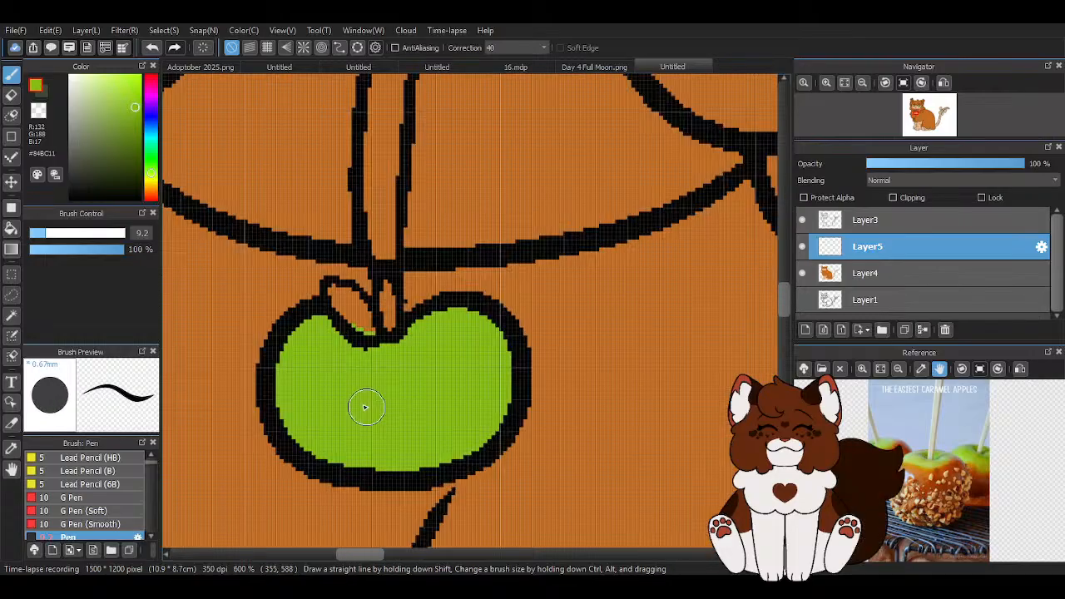
Paint the apple pendant's leaf deep green #21810E
{"action": "left_click", "coordinate": [151, 163]}
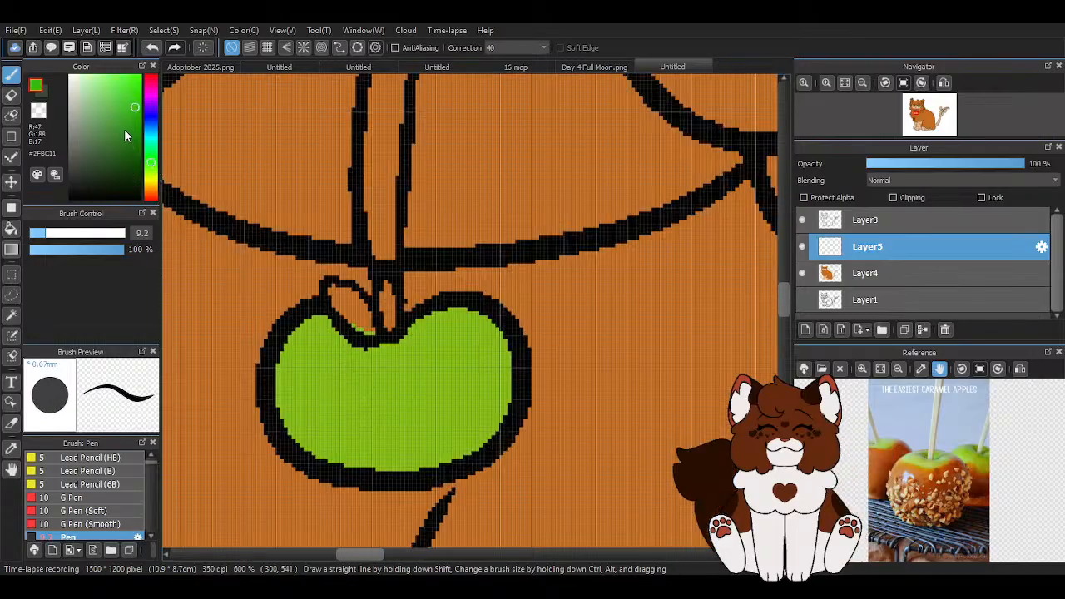
{"action": "left_click_drag", "start_coordinate": [139, 137], "coordinate": [133, 136]}
{"action": "mouse_move", "coordinate": [328, 287]}
{"action": "left_mouse_down"}
{"action": "mouse_move", "coordinate": [370, 333]}
{"action": "mouse_move", "coordinate": [351, 297]}
{"action": "left_mouse_up"}
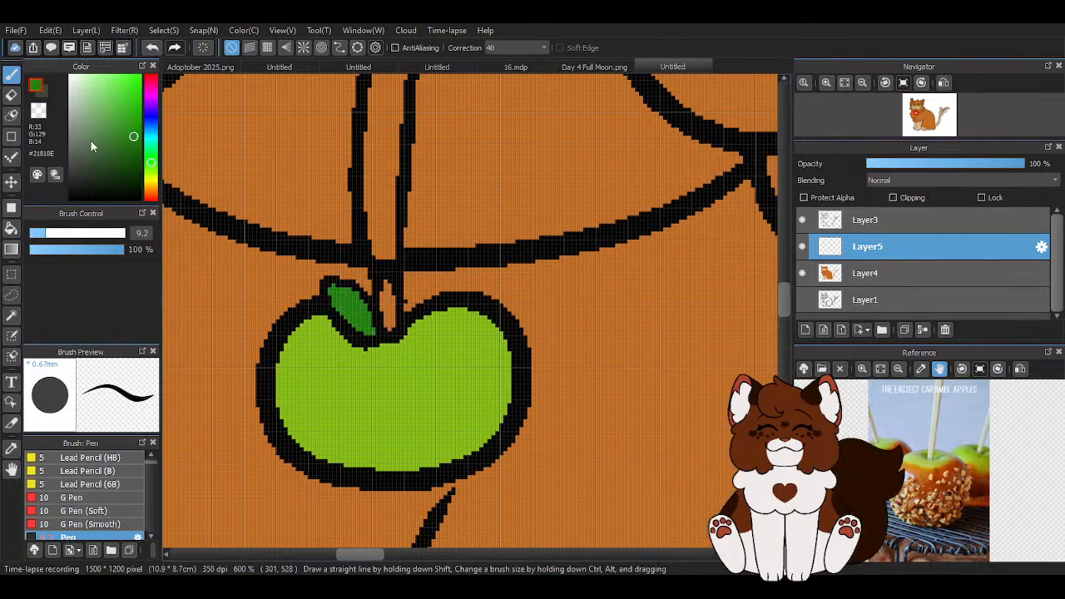
Paint the apple pendant's short stem dark orange #CE8408
{"action": "left_click", "coordinate": [151, 188]}
{"action": "left_click", "coordinate": [138, 99]}
{"action": "left_click_drag", "start_coordinate": [388, 283], "coordinate": [388, 328]}
{"action": "scroll", "coordinate": [390, 295], "scroll_direction": "down", "scroll_amount": 2}
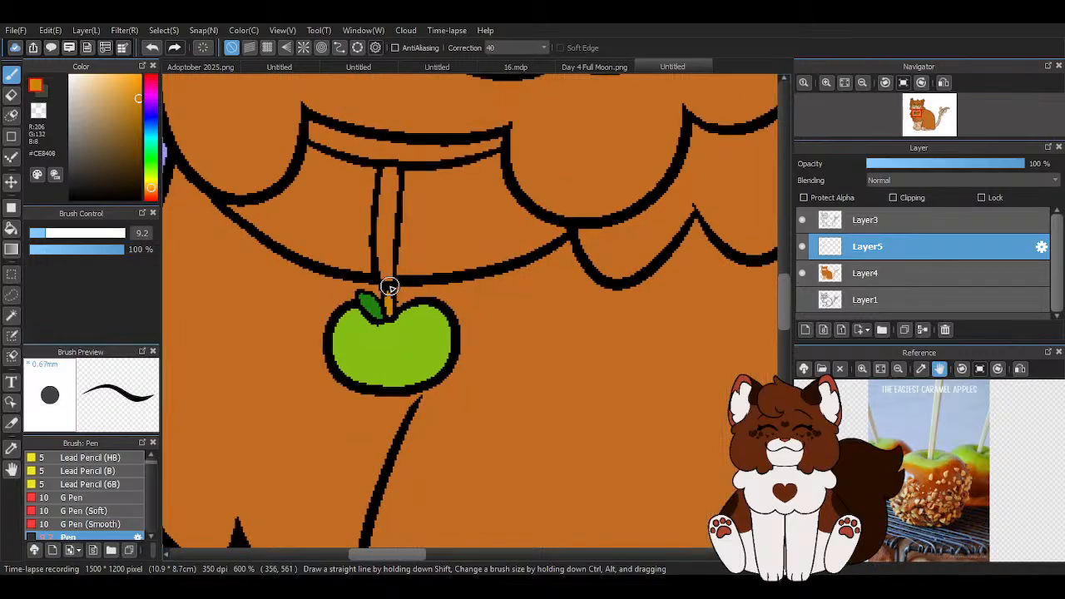
{"action": "scroll", "coordinate": [399, 266], "scroll_direction": "down", "scroll_amount": 6}
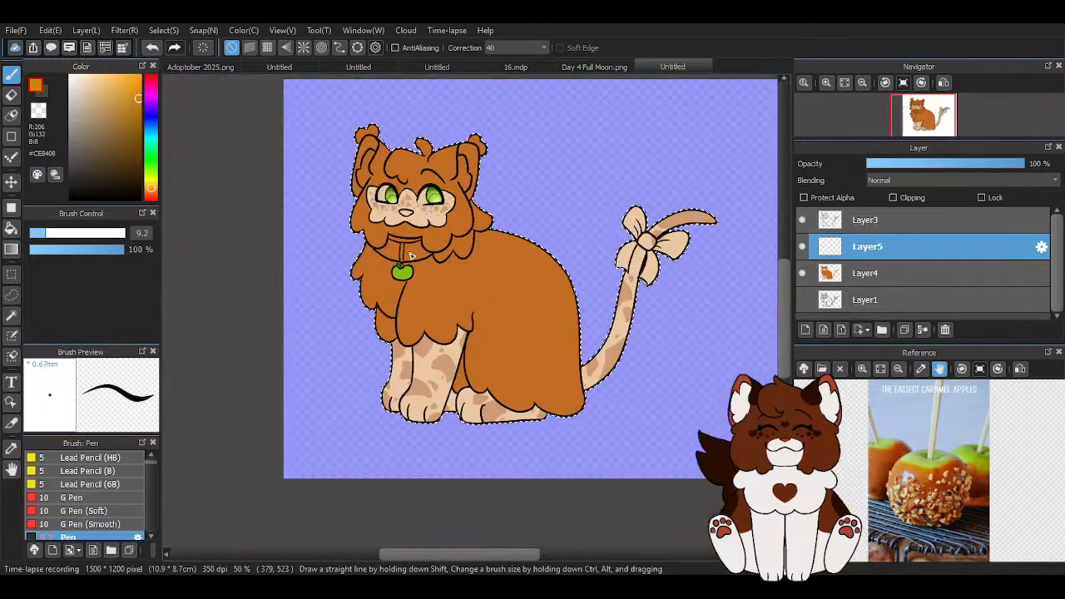
{"action": "scroll", "coordinate": [423, 260], "scroll_direction": "up", "scroll_amount": 5}
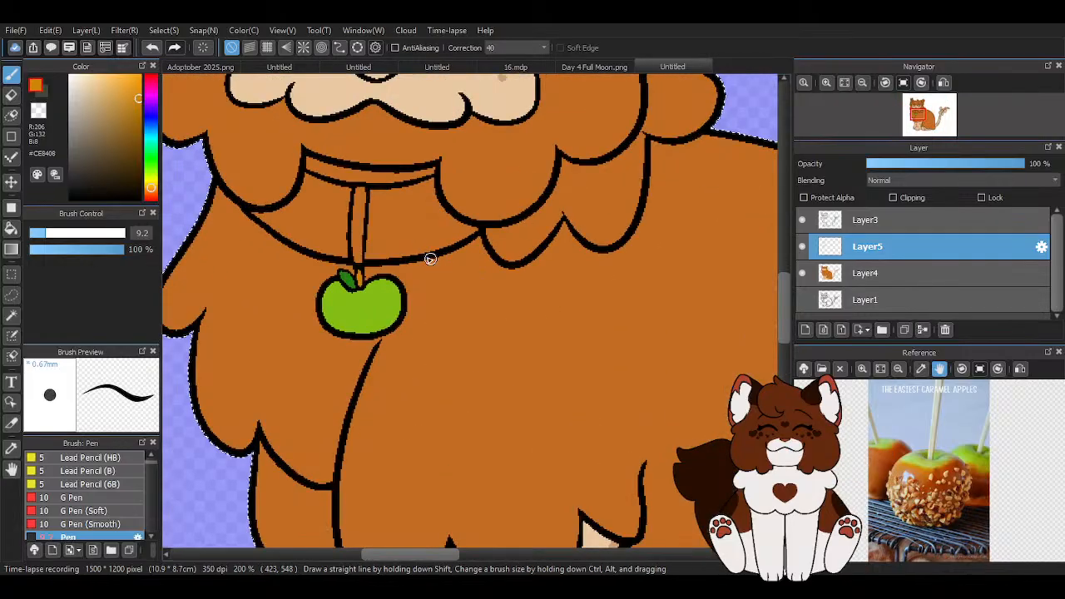
Paint the pendant's stem and the strap hanging above it light orange #F3AF3D
{"action": "left_click", "coordinate": [123, 80]}
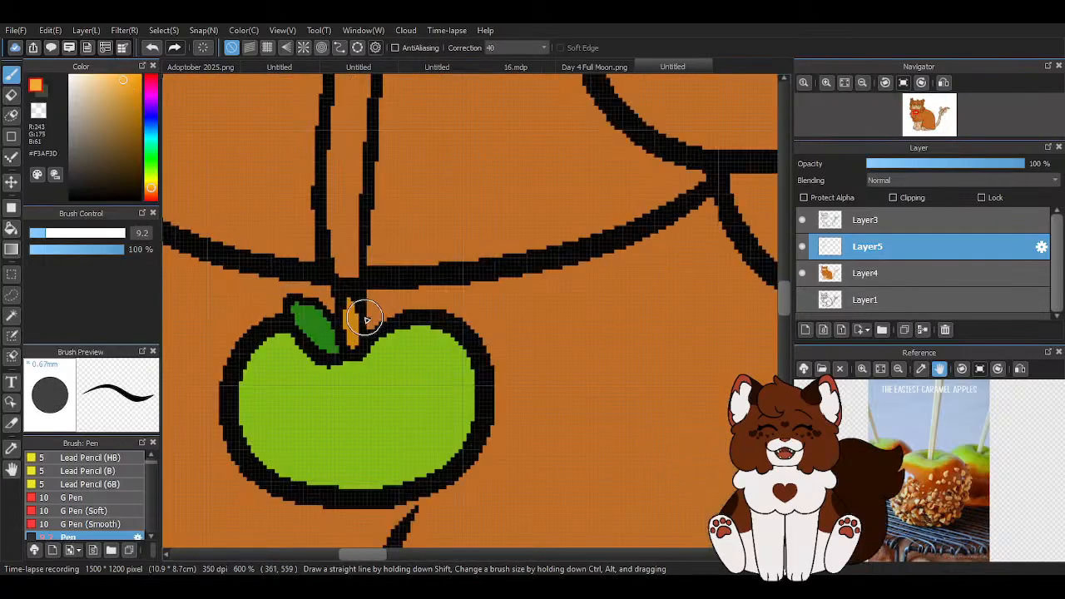
{"action": "scroll", "coordinate": [345, 308], "scroll_direction": "up", "scroll_amount": 1}
{"action": "mouse_move", "coordinate": [345, 304]}
{"action": "left_mouse_down"}
{"action": "mouse_move", "coordinate": [351, 362]}
{"action": "mouse_move", "coordinate": [339, 301]}
{"action": "left_mouse_up"}
{"action": "scroll", "coordinate": [349, 295], "scroll_direction": "down", "scroll_amount": 2}
{"action": "mouse_move", "coordinate": [347, 242]}
{"action": "left_mouse_down"}
{"action": "mouse_move", "coordinate": [344, 204]}
{"action": "mouse_move", "coordinate": [343, 270]}
{"action": "mouse_move", "coordinate": [349, 166]}
{"action": "left_mouse_up"}
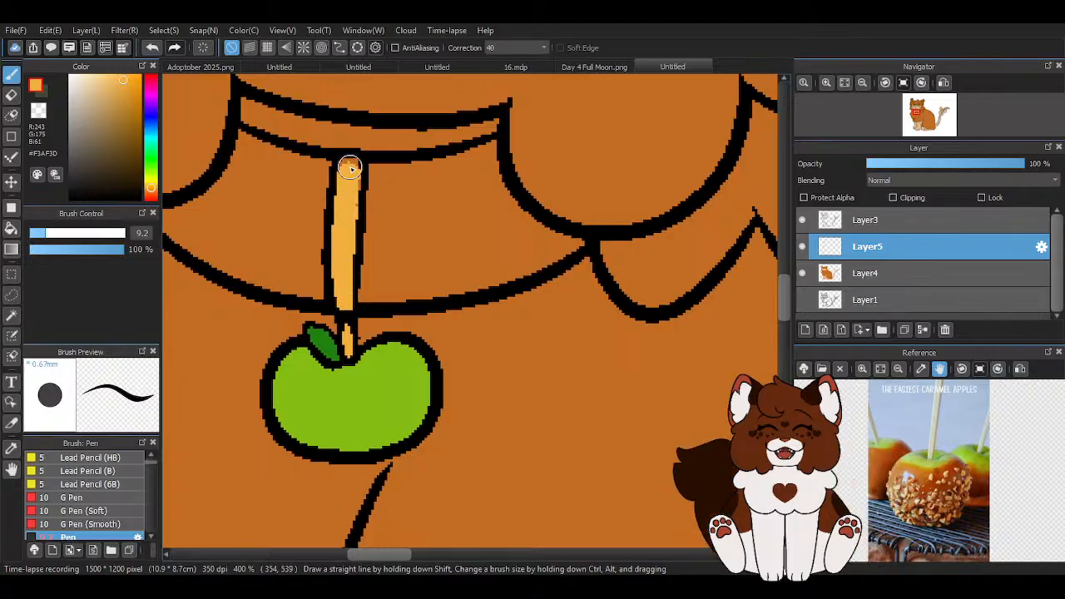
{"action": "scroll", "coordinate": [445, 295], "scroll_direction": "down", "scroll_amount": 3}
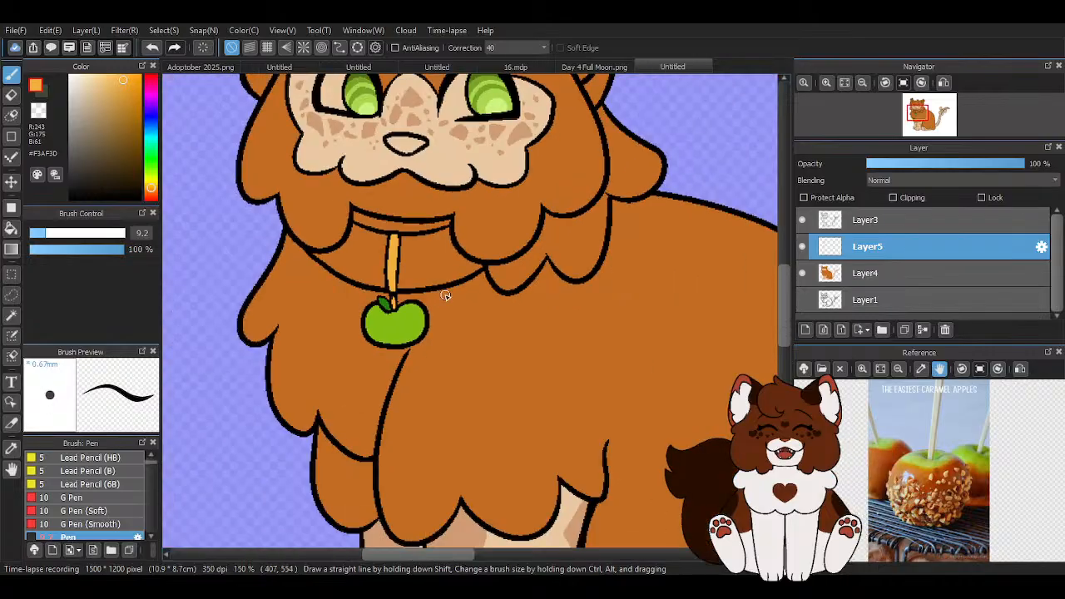
Paint the edges of the cat's collar and fill both halves with the apple pendant's green #84BC11
{"action": "left_click", "coordinate": [387, 325], "text": "alt"}
{"action": "scroll", "coordinate": [440, 241], "scroll_direction": "up", "scroll_amount": 3}
{"action": "mouse_move", "coordinate": [347, 248]}
{"action": "left_mouse_down"}
{"action": "mouse_move", "coordinate": [337, 379]}
{"action": "mouse_move", "coordinate": [443, 361]}
{"action": "mouse_move", "coordinate": [542, 324]}
{"action": "mouse_move", "coordinate": [479, 287]}
{"action": "mouse_move", "coordinate": [460, 230]}
{"action": "mouse_move", "coordinate": [354, 258]}
{"action": "mouse_move", "coordinate": [371, 341]}
{"action": "mouse_move", "coordinate": [409, 348]}
{"action": "mouse_move", "coordinate": [374, 350]}
{"action": "mouse_move", "coordinate": [393, 337]}
{"action": "mouse_move", "coordinate": [362, 335]}
{"action": "mouse_move", "coordinate": [463, 263]}
{"action": "mouse_move", "coordinate": [448, 266]}
{"action": "mouse_move", "coordinate": [477, 306]}
{"action": "left_mouse_up"}
{"action": "scroll", "coordinate": [498, 306], "scroll_direction": "down", "scroll_amount": 2}
{"action": "scroll", "coordinate": [324, 303], "scroll_direction": "up", "scroll_amount": 3}
{"action": "mouse_move", "coordinate": [246, 291]}
{"action": "left_mouse_down"}
{"action": "mouse_move", "coordinate": [381, 367]}
{"action": "mouse_move", "coordinate": [520, 411]}
{"action": "mouse_move", "coordinate": [511, 315]}
{"action": "mouse_move", "coordinate": [526, 224]}
{"action": "mouse_move", "coordinate": [515, 341]}
{"action": "left_mouse_up"}
{"action": "mouse_move", "coordinate": [459, 212]}
{"action": "left_mouse_down"}
{"action": "mouse_move", "coordinate": [406, 186]}
{"action": "mouse_move", "coordinate": [402, 213]}
{"action": "mouse_move", "coordinate": [317, 307]}
{"action": "mouse_move", "coordinate": [281, 304]}
{"action": "mouse_move", "coordinate": [360, 279]}
{"action": "mouse_move", "coordinate": [392, 252]}
{"action": "mouse_move", "coordinate": [356, 336]}
{"action": "mouse_move", "coordinate": [351, 323]}
{"action": "mouse_move", "coordinate": [427, 372]}
{"action": "mouse_move", "coordinate": [391, 340]}
{"action": "mouse_move", "coordinate": [508, 382]}
{"action": "mouse_move", "coordinate": [493, 364]}
{"action": "mouse_move", "coordinate": [470, 379]}
{"action": "mouse_move", "coordinate": [455, 285]}
{"action": "mouse_move", "coordinate": [465, 233]}
{"action": "mouse_move", "coordinate": [427, 324]}
{"action": "mouse_move", "coordinate": [379, 310]}
{"action": "left_mouse_up"}
{"action": "scroll", "coordinate": [379, 310], "scroll_direction": "down", "scroll_amount": 1}
{"action": "scroll", "coordinate": [379, 310], "scroll_direction": "down", "scroll_amount": 3}
{"action": "left_click", "coordinate": [10, 229]}
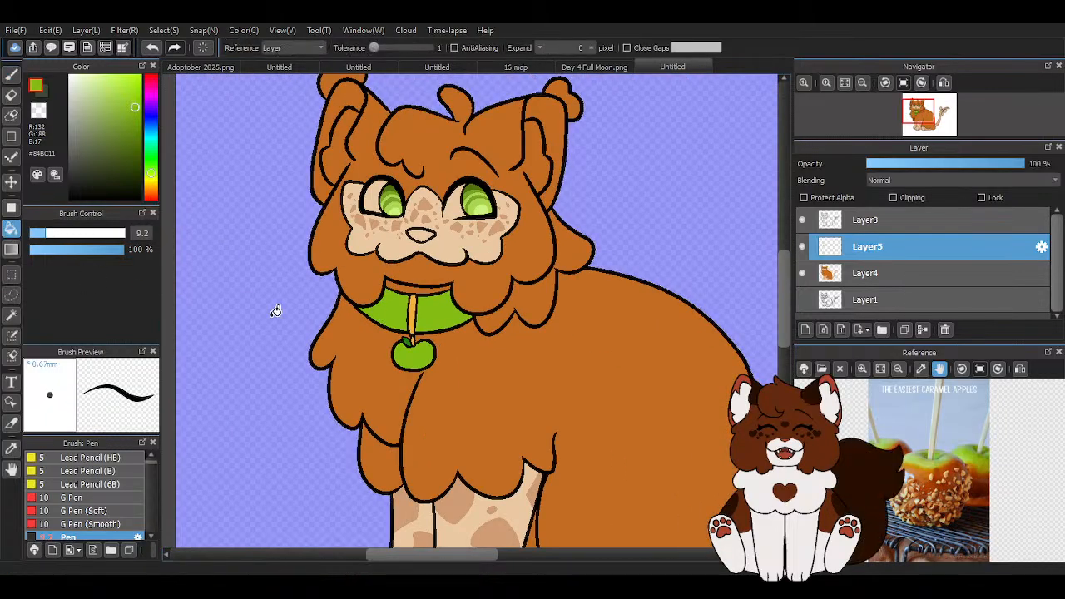
Refill both halves of the collar with the leaf's deep green #21810E
{"action": "scroll", "coordinate": [350, 353], "scroll_direction": "up", "scroll_amount": 3}
{"action": "left_click", "coordinate": [493, 239]}
{"action": "left_click", "coordinate": [606, 254]}
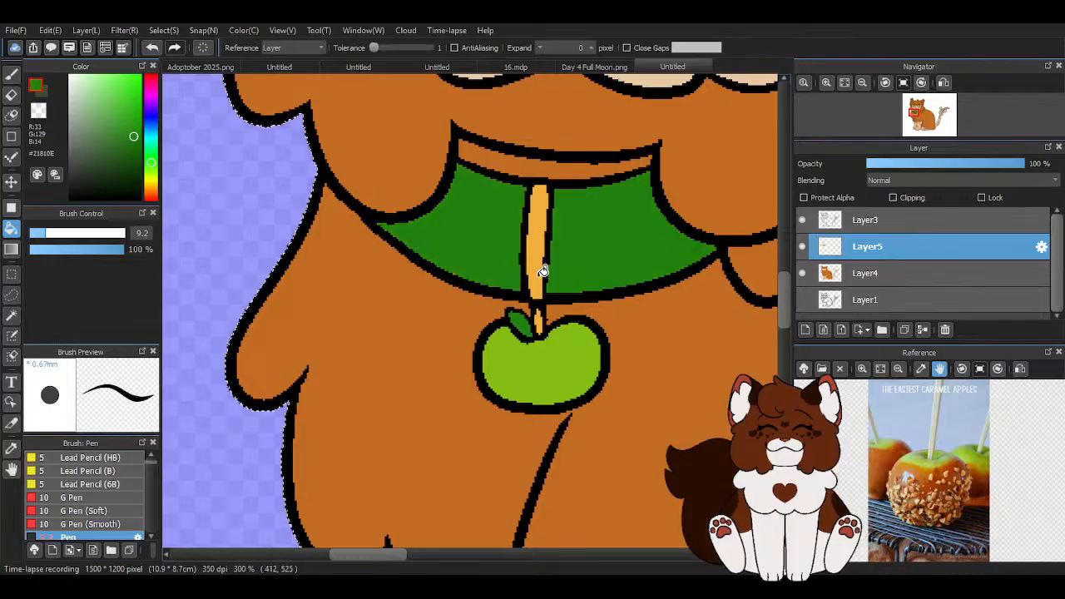
{"action": "scroll", "coordinate": [606, 254], "scroll_direction": "down", "scroll_amount": 5}
{"action": "scroll", "coordinate": [443, 89], "scroll_direction": "up", "scroll_amount": 5}
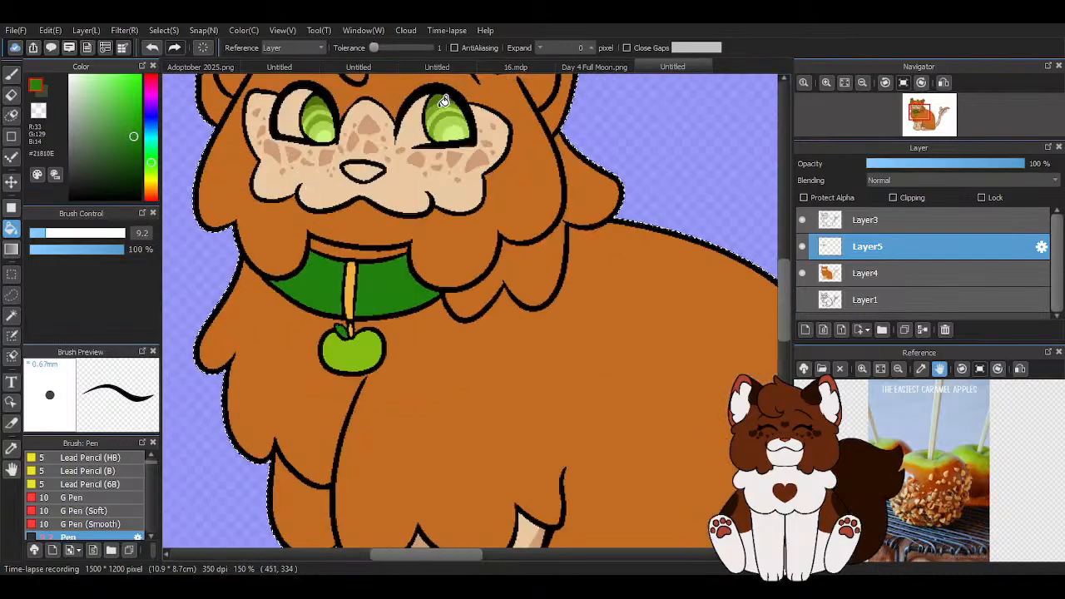
Sample the muted green #7AA326 from the eye and fill both halves of the collar with it
{"action": "left_click", "coordinate": [441, 103], "text": "alt"}
{"action": "left_click", "coordinate": [361, 290]}
{"action": "left_click", "coordinate": [317, 275]}
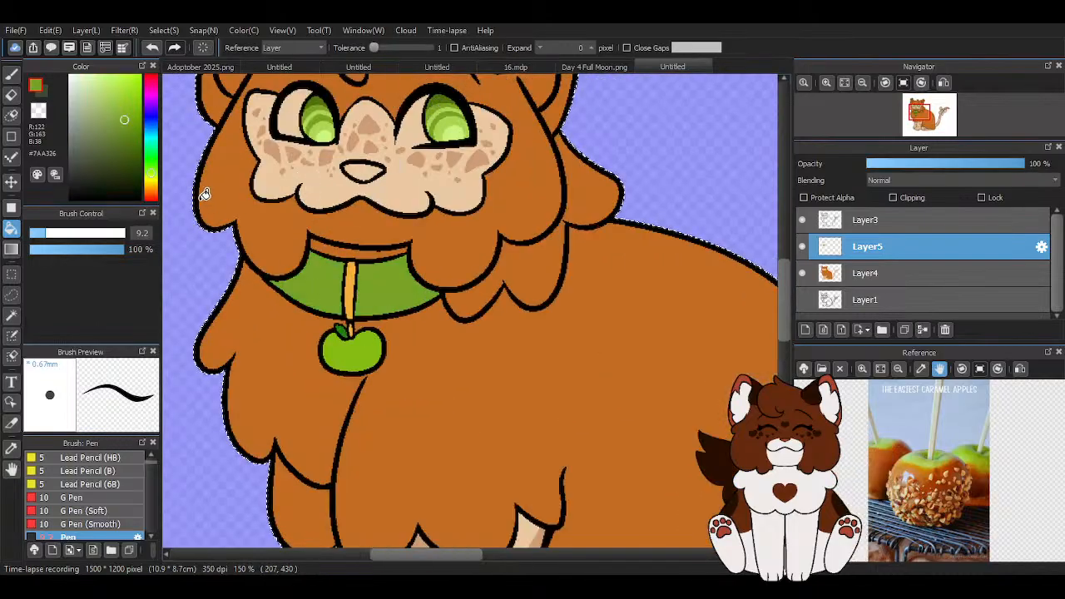
Try a darker olive green #577C0A on both halves of the collar
{"action": "left_click", "coordinate": [136, 139]}
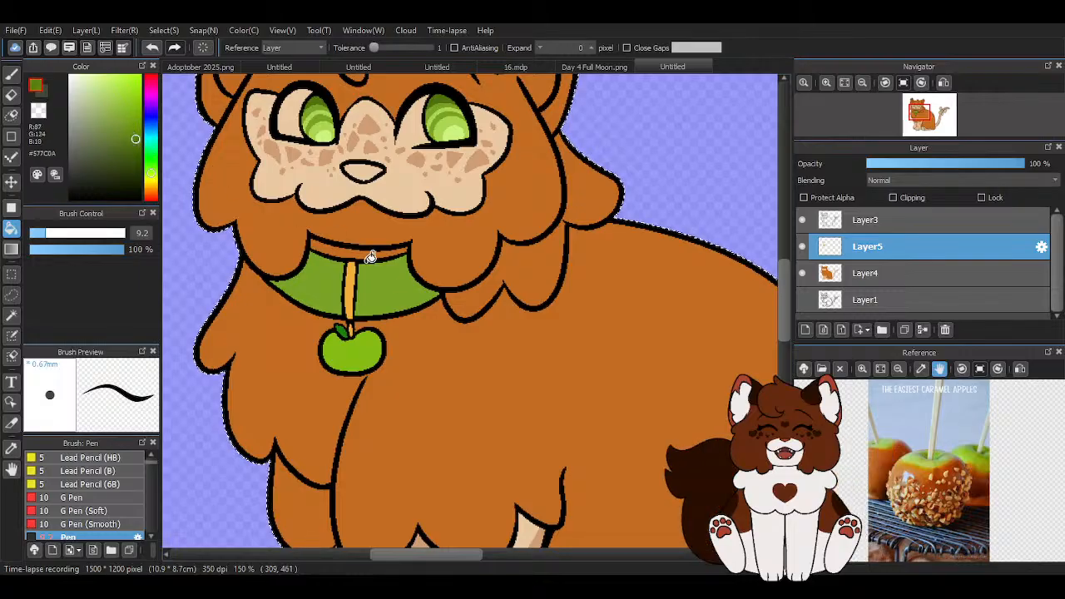
{"action": "left_click", "coordinate": [374, 279]}
{"action": "left_click", "coordinate": [298, 283]}
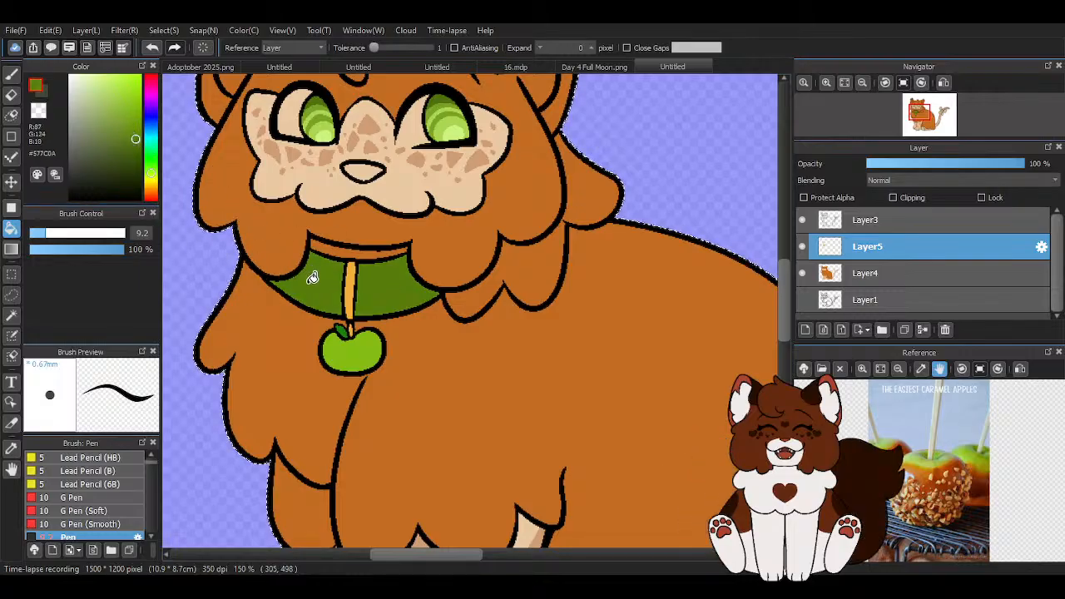
{"action": "scroll", "coordinate": [323, 304], "scroll_direction": "up", "scroll_amount": 4}
{"action": "left_click", "coordinate": [17, 74]}
{"action": "scroll", "coordinate": [274, 281], "scroll_direction": "down", "scroll_amount": 2}
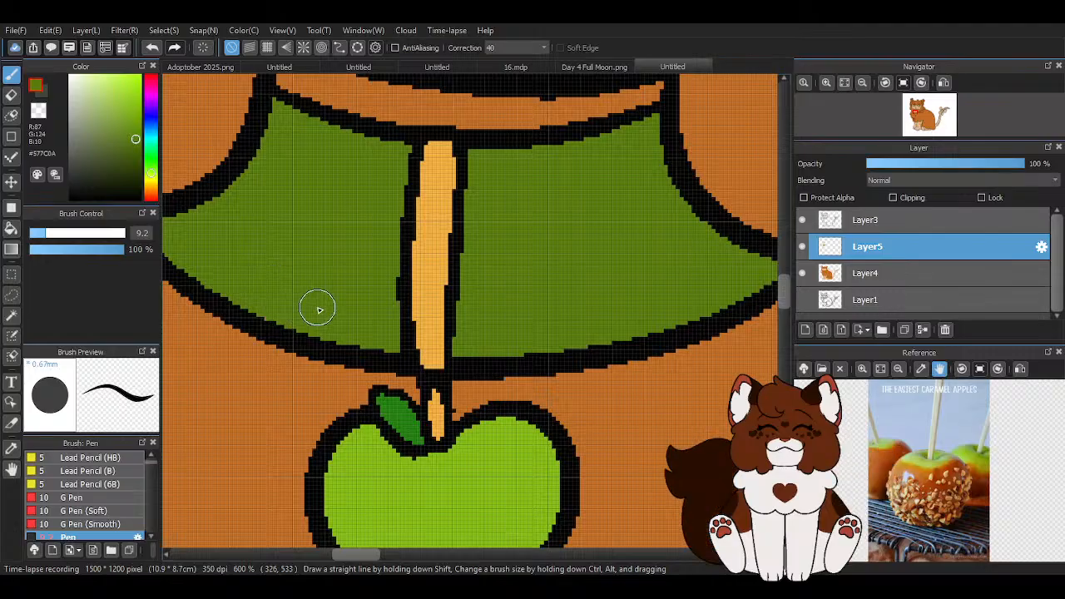
Try a vivid lime green #A7EA1C on both halves of the collar
{"action": "scroll", "coordinate": [316, 305], "scroll_direction": "down", "scroll_amount": 3}
{"action": "left_click", "coordinate": [18, 229]}
{"action": "left_click", "coordinate": [133, 84]}
{"action": "left_click", "coordinate": [374, 296]}
{"action": "left_click", "coordinate": [434, 284]}
{"action": "scroll", "coordinate": [354, 308], "scroll_direction": "down", "scroll_amount": 4}
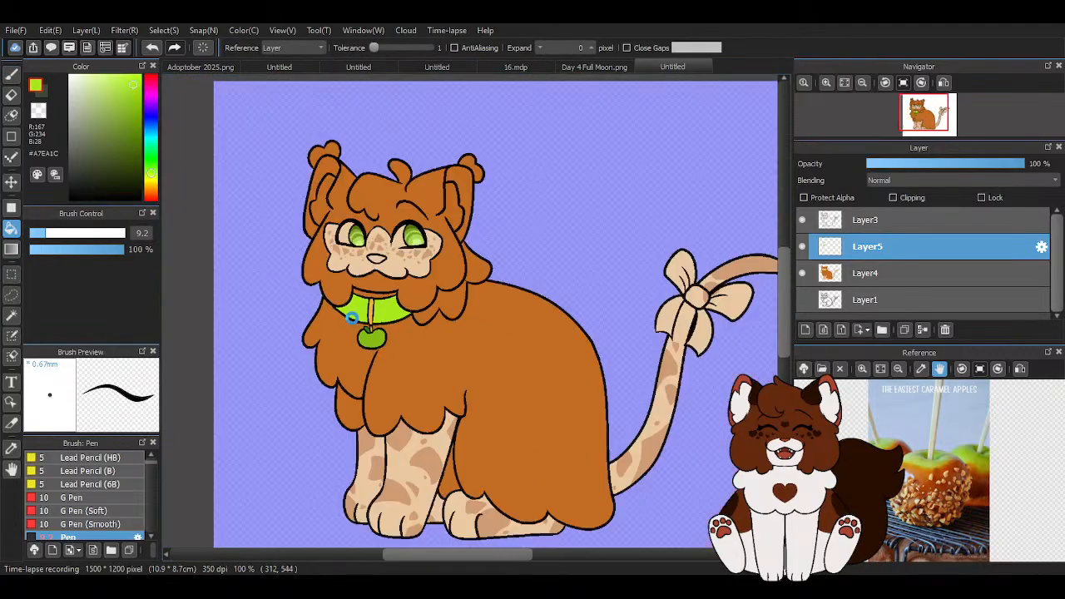
{"action": "scroll", "coordinate": [357, 307], "scroll_direction": "up", "scroll_amount": 1}
{"action": "scroll", "coordinate": [357, 306], "scroll_direction": "up", "scroll_amount": 3}
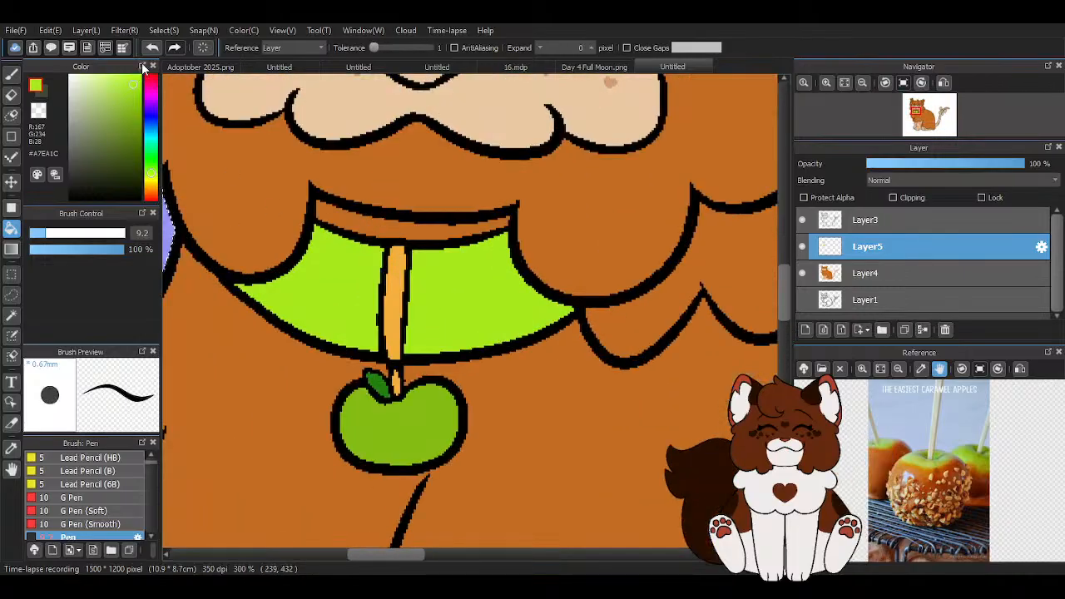
{"action": "left_click", "coordinate": [147, 48]}
{"action": "left_click", "coordinate": [174, 47]}
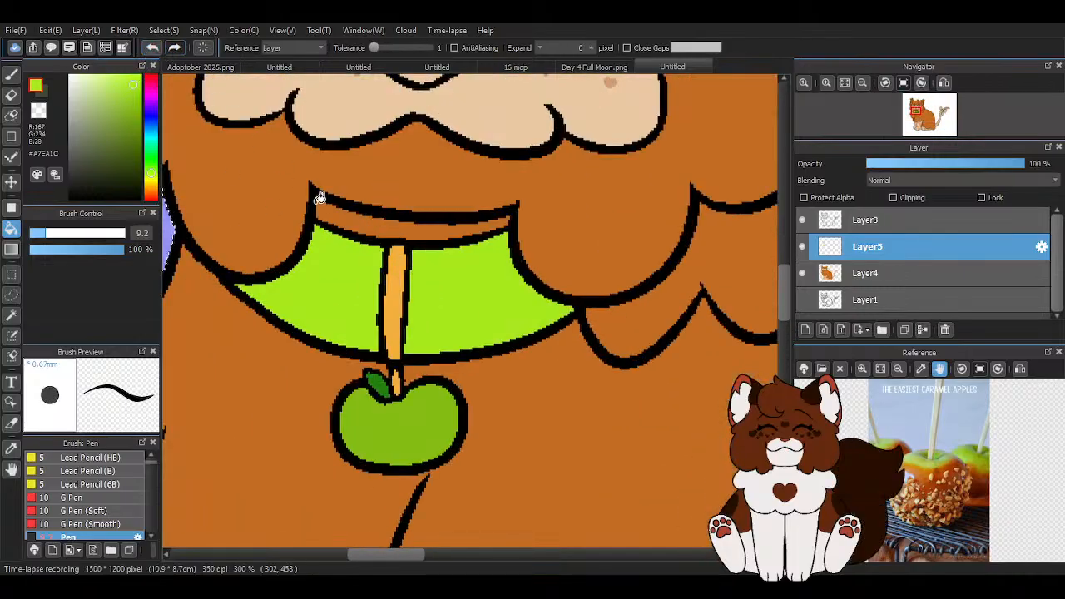
Recolour the strap across the collar and the pendant's stem pale yellow-orange #F6CA5C
{"action": "left_click", "coordinate": [396, 300], "text": "alt"}
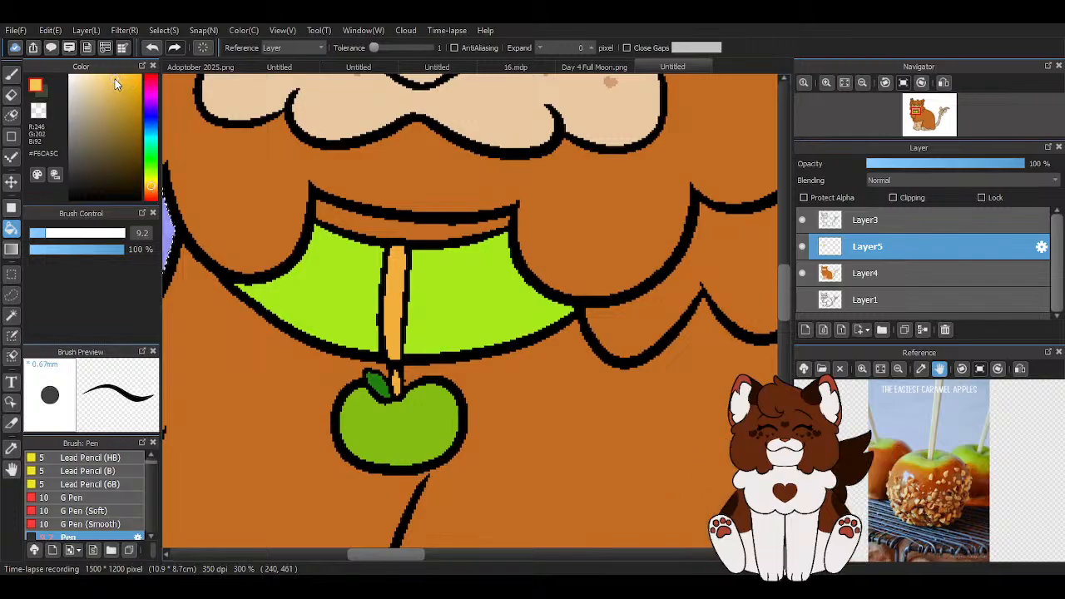
{"action": "left_click", "coordinate": [402, 288]}
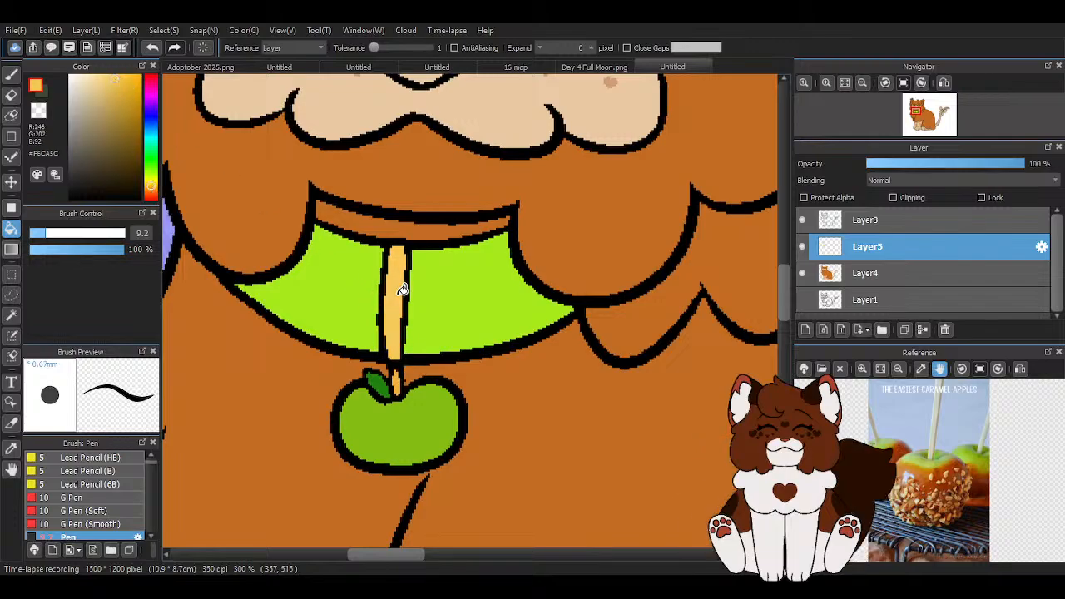
{"action": "scroll", "coordinate": [363, 236], "scroll_direction": "down", "scroll_amount": 5}
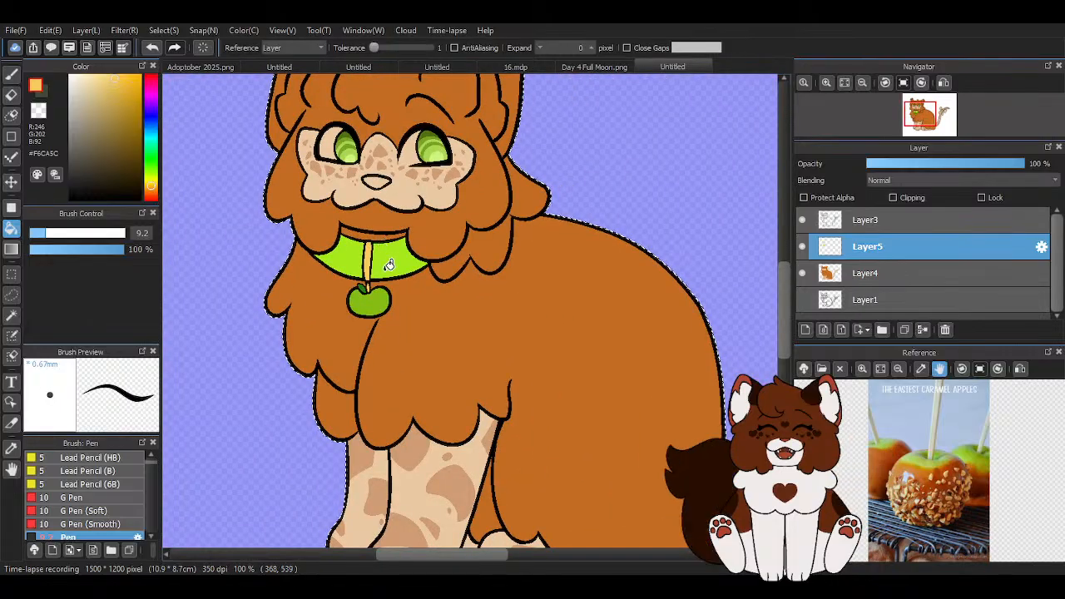
Tone the collar's lime green down to #95D119 on both halves
{"action": "left_click", "coordinate": [385, 266], "text": "alt"}
{"action": "left_click", "coordinate": [133, 98]}
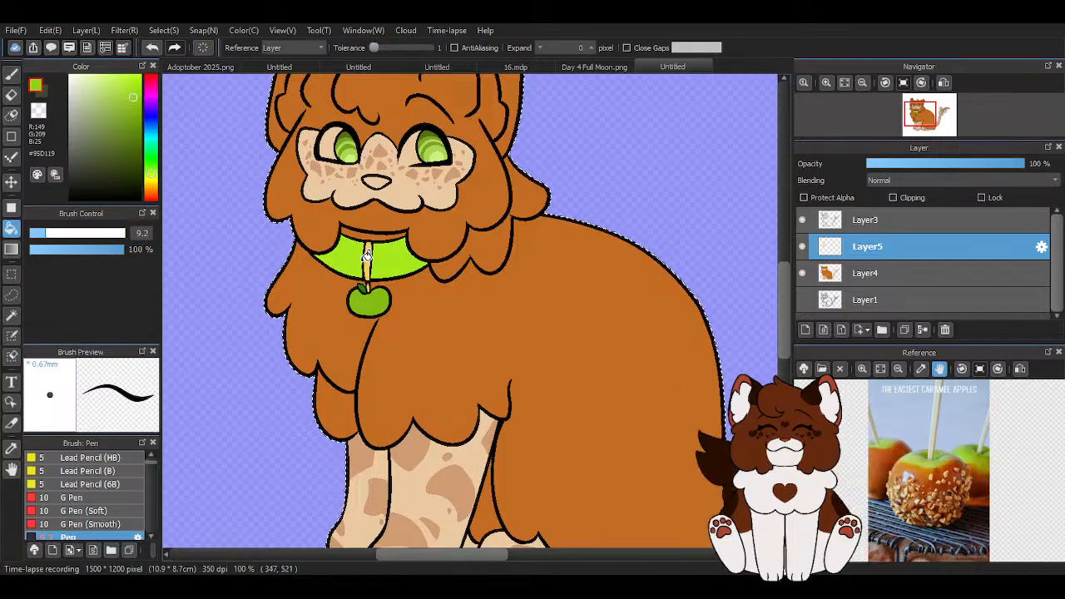
{"action": "scroll", "coordinate": [420, 255], "scroll_direction": "down", "scroll_amount": 3}
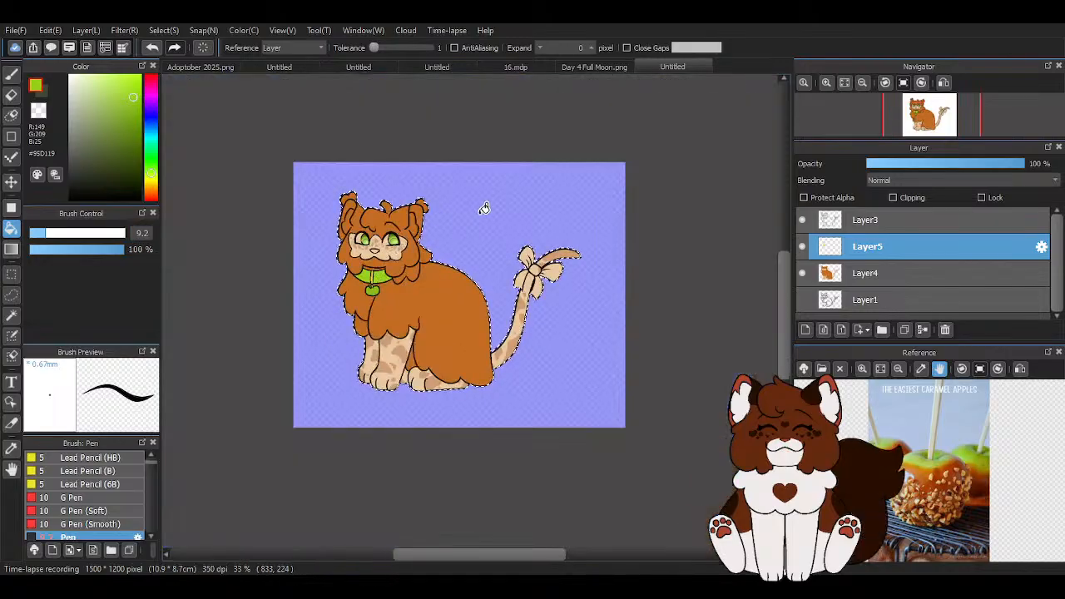
{"action": "scroll", "coordinate": [397, 265], "scroll_direction": "up", "scroll_amount": 4}
{"action": "scroll", "coordinate": [346, 250], "scroll_direction": "down", "scroll_amount": 4}
{"action": "scroll", "coordinate": [345, 232], "scroll_direction": "up", "scroll_amount": 5}
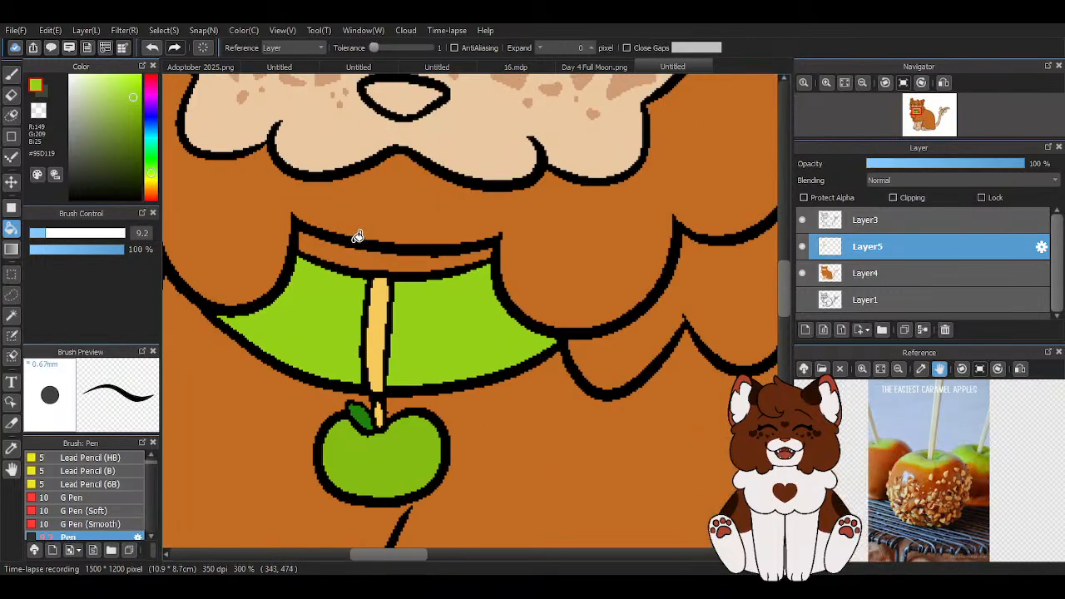
Fill both halves of the collar with a darker yellow-green #75A80D
{"action": "left_click_drag", "start_coordinate": [130, 124], "coordinate": [136, 117]}
{"action": "left_click", "coordinate": [338, 344]}
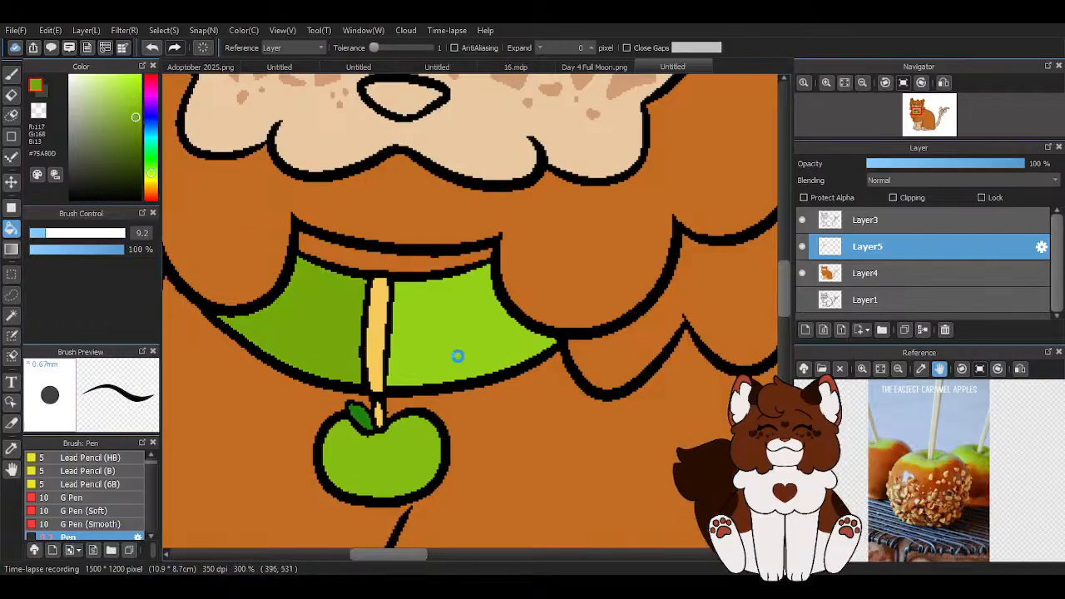
{"action": "left_click", "coordinate": [457, 356]}
{"action": "scroll", "coordinate": [375, 260], "scroll_direction": "down", "scroll_amount": 4}
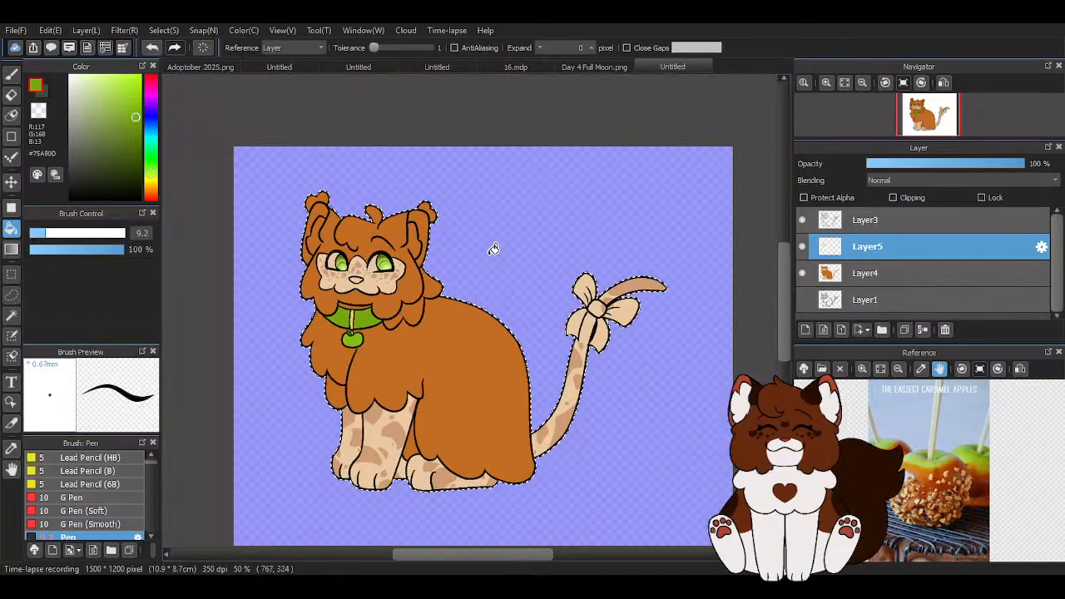
{"action": "scroll", "coordinate": [331, 233], "scroll_direction": "up", "scroll_amount": 4}
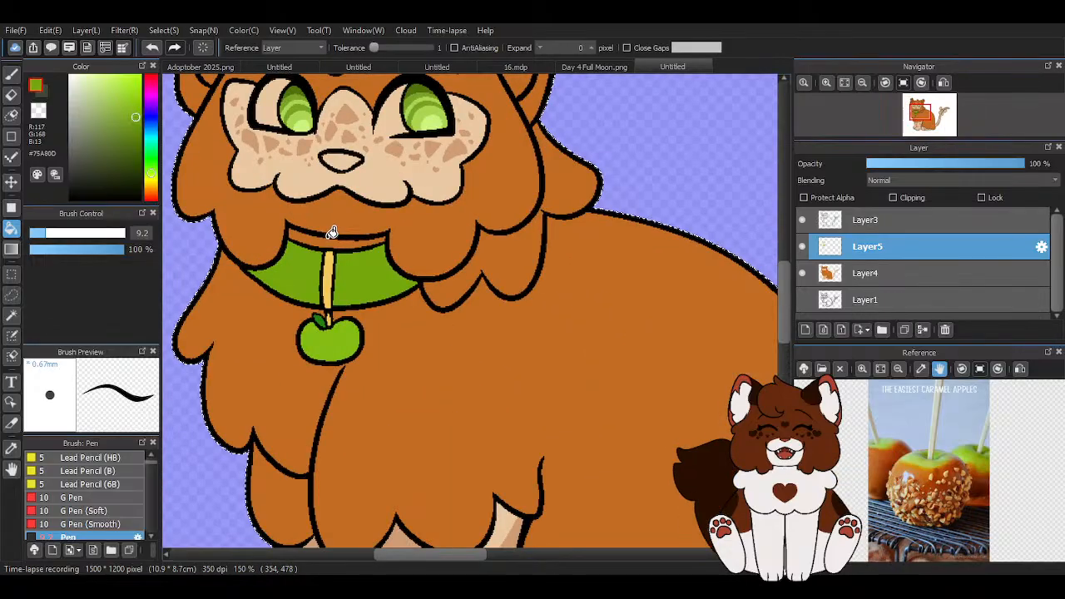
{"action": "scroll", "coordinate": [338, 241], "scroll_direction": "up", "scroll_amount": 3}
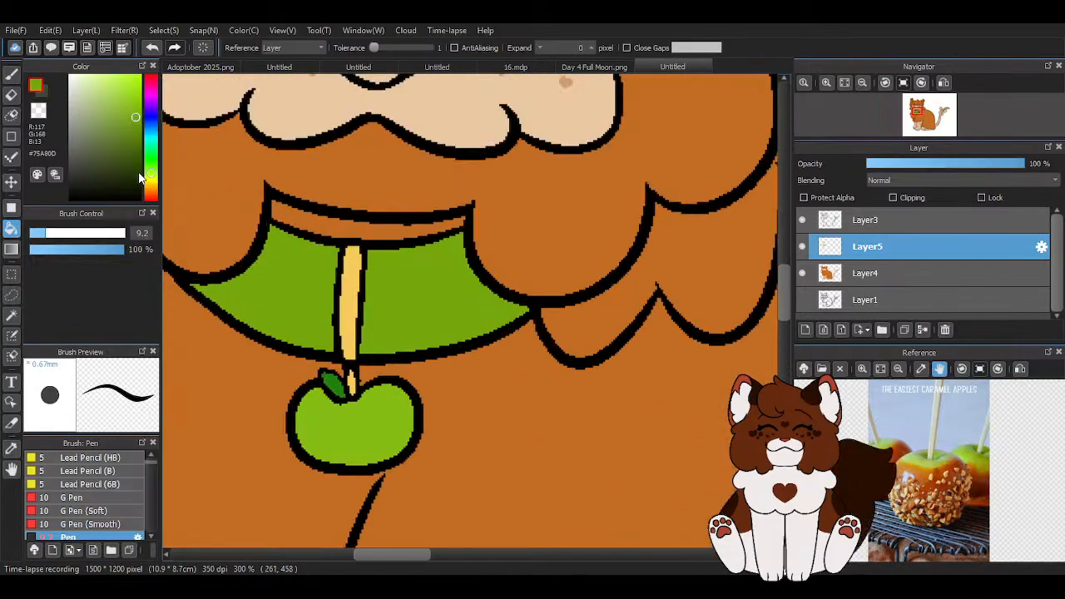
Shift the collar colour to a purer green #3BA80D and refill both halves
{"action": "left_click", "coordinate": [152, 171]}
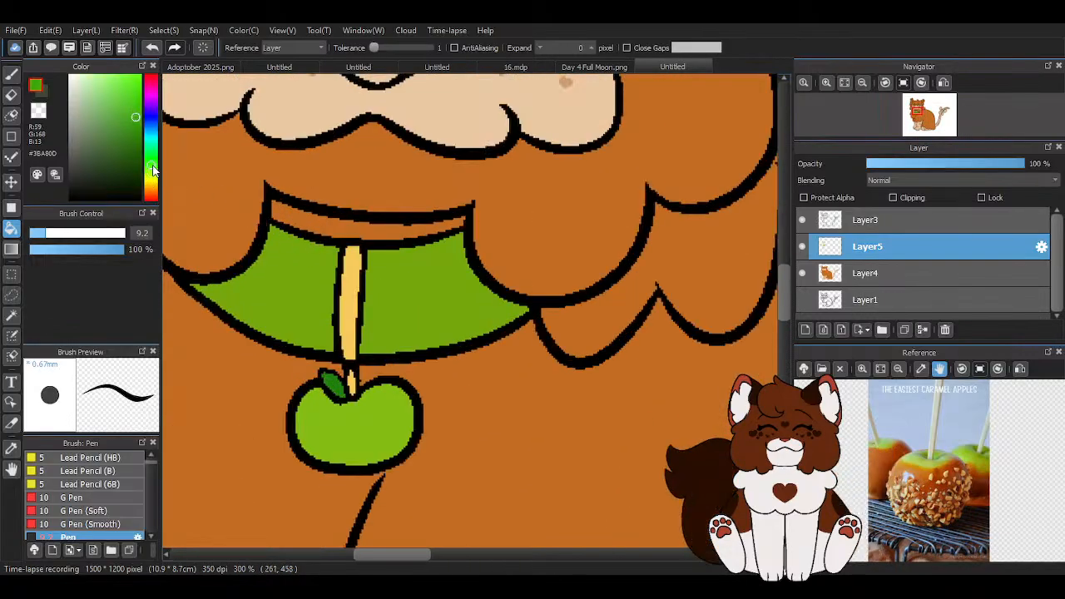
{"action": "left_click", "coordinate": [332, 291]}
{"action": "left_click", "coordinate": [425, 285]}
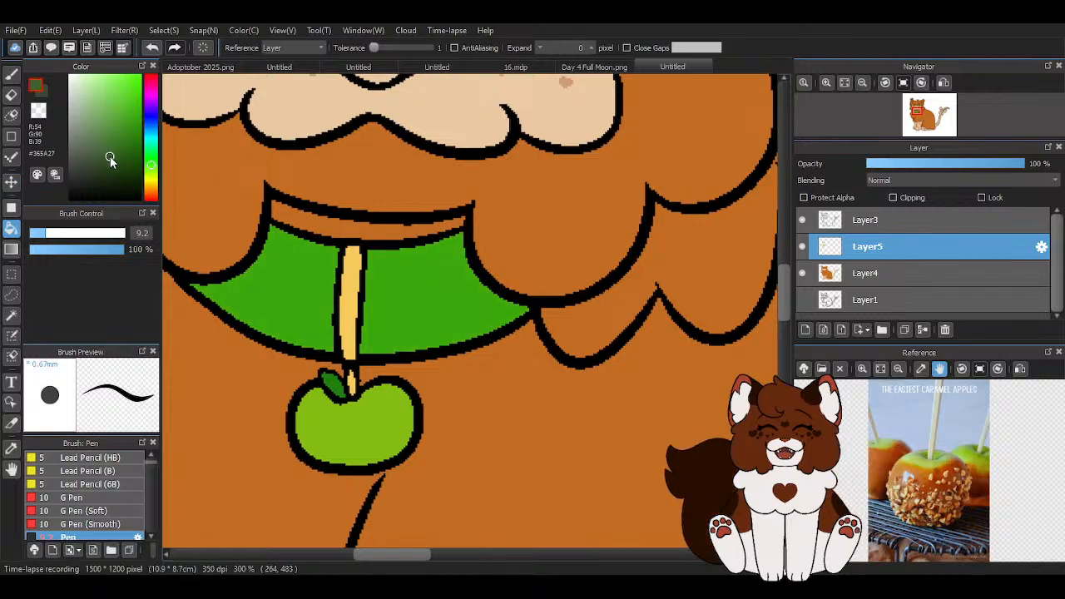
Undo the dark fill on the strap and fill both halves of the collar with very dark green #294A1B instead
{"action": "left_click", "coordinate": [355, 304]}
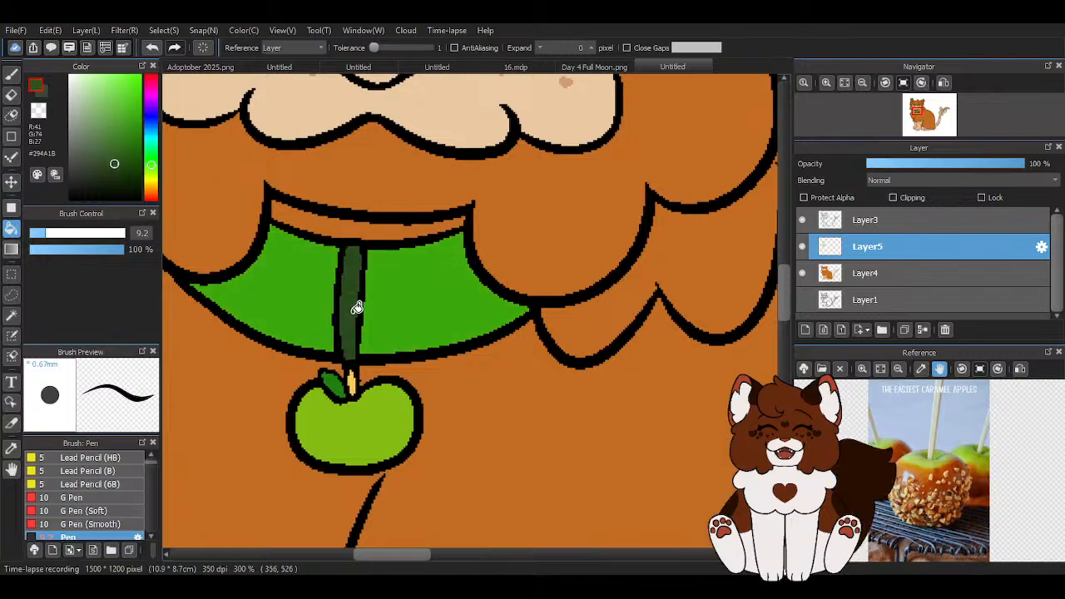
{"action": "left_click", "coordinate": [150, 48]}
{"action": "left_click", "coordinate": [281, 250]}
{"action": "left_click", "coordinate": [429, 296]}
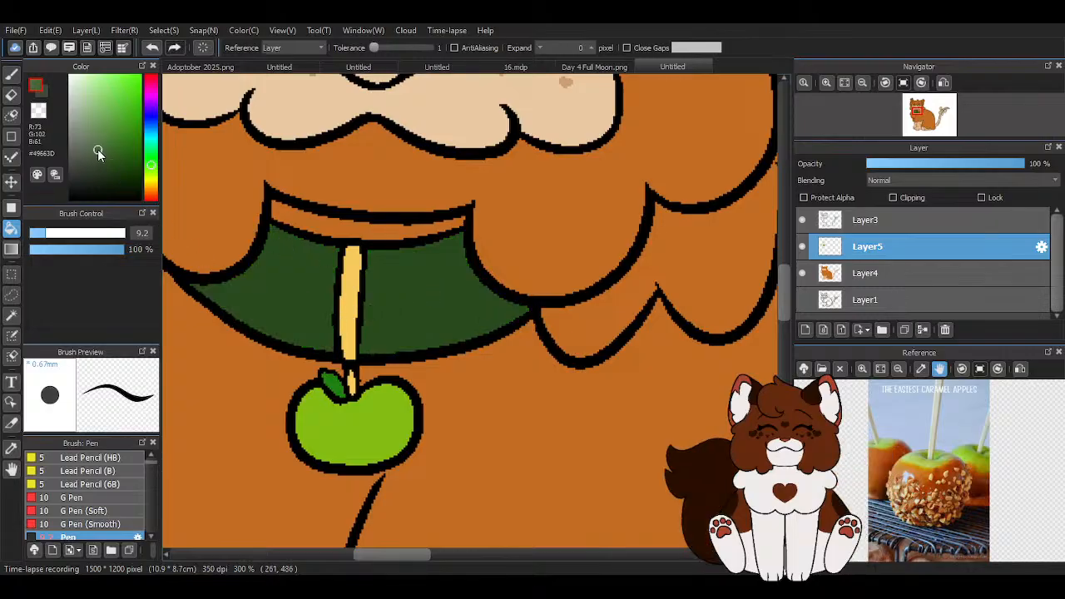
Refill both halves of the collar with greyish green #49663D
{"action": "left_click", "coordinate": [401, 288]}
{"action": "left_click", "coordinate": [304, 289]}
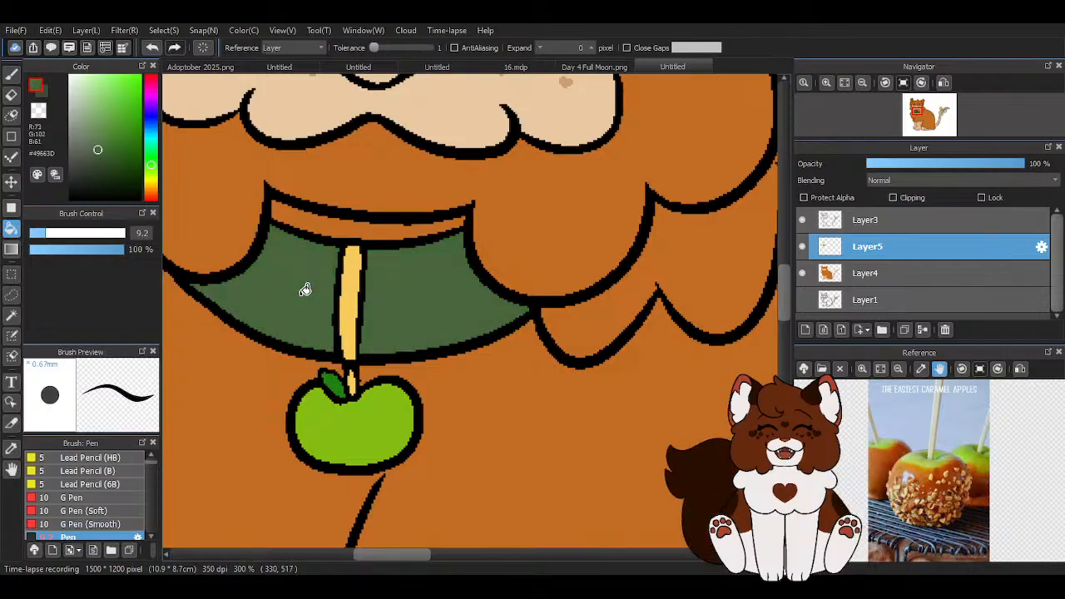
{"action": "scroll", "coordinate": [417, 261], "scroll_direction": "down", "scroll_amount": 4}
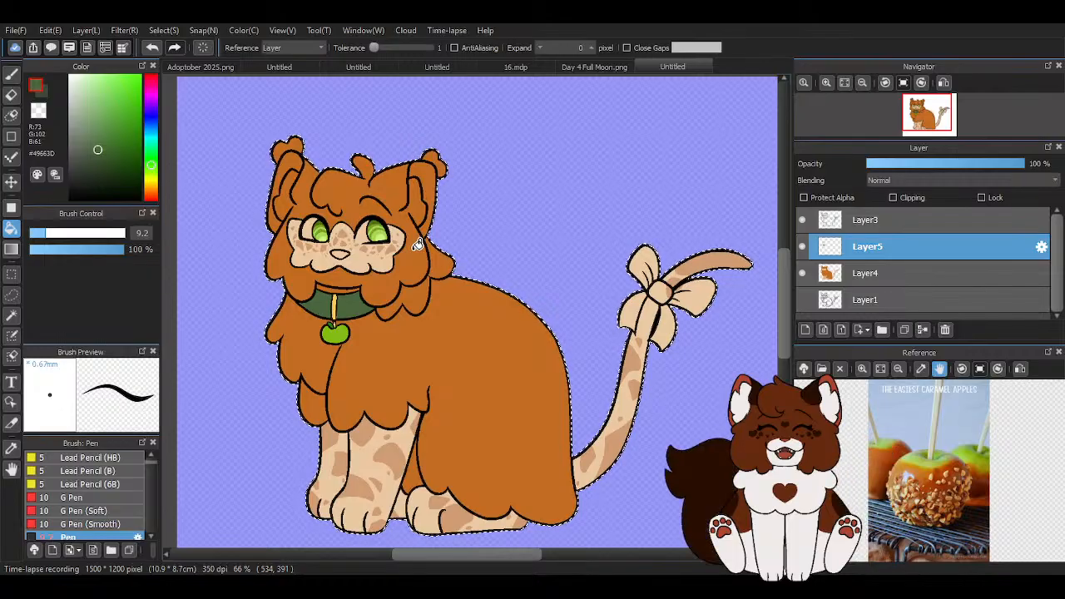
Fill both halves of the collar with medium green #4E8C34
{"action": "scroll", "coordinate": [417, 243], "scroll_direction": "up", "scroll_amount": 4}
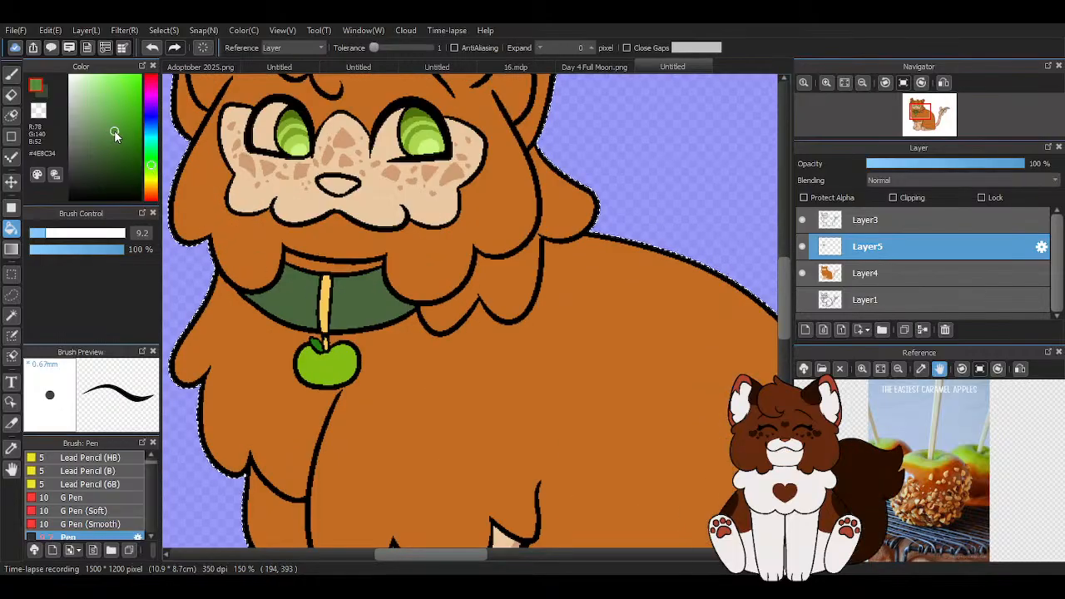
{"action": "scroll", "coordinate": [400, 275], "scroll_direction": "down", "scroll_amount": 4}
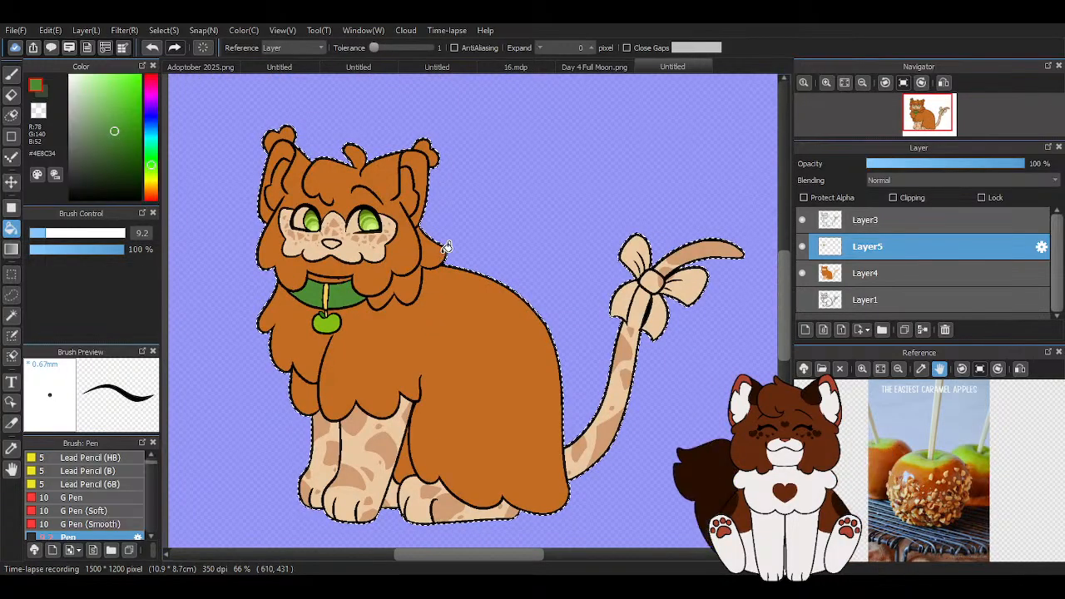
{"action": "scroll", "coordinate": [441, 254], "scroll_direction": "down", "scroll_amount": 1}
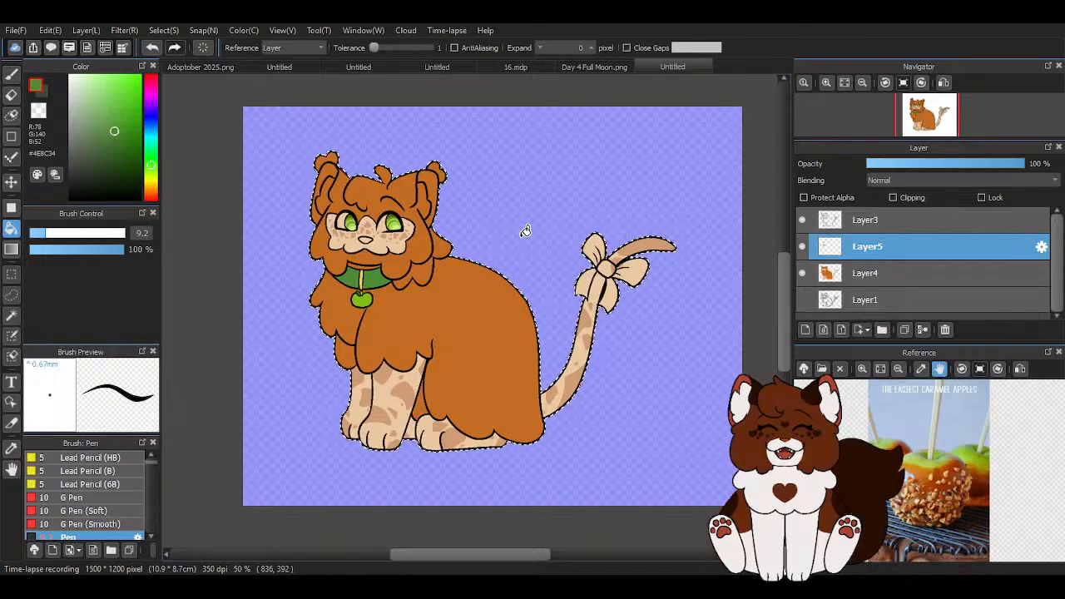
Load Layer4's painted area as the selection and make Layer5 active again for brush work
{"action": "left_click", "coordinate": [853, 274]}
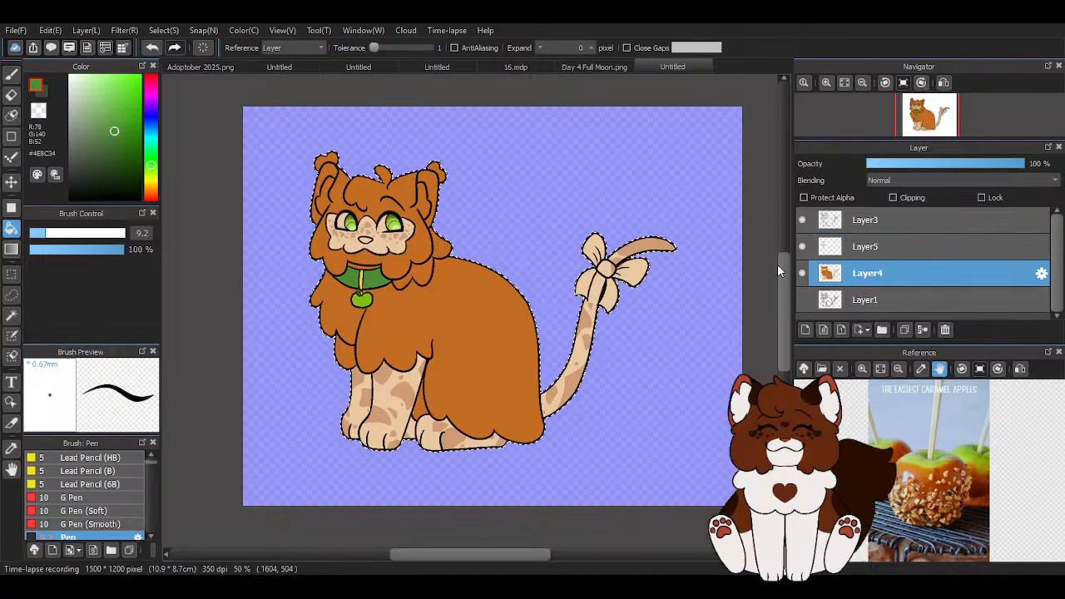
{"action": "left_click", "coordinate": [867, 279], "text": "ctrl"}
{"action": "left_click", "coordinate": [864, 251]}
{"action": "left_click", "coordinate": [11, 75]}
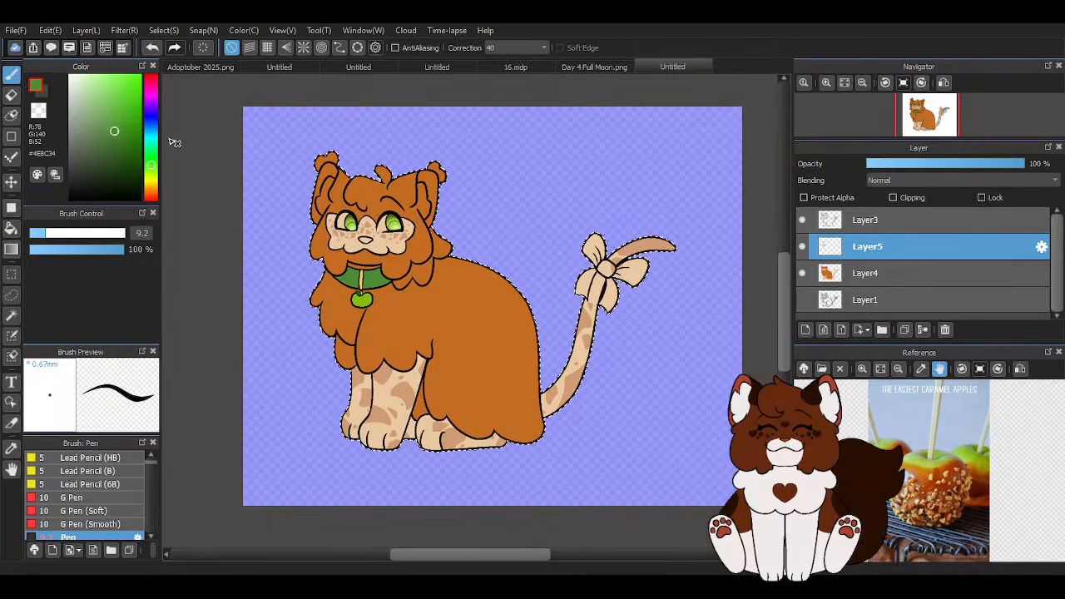
Mix a reddish orange #BF542B and paint the lower inside of the ear nearer the cat's back on Layer5
{"action": "scroll", "coordinate": [422, 188], "scroll_direction": "up", "scroll_amount": 4}
{"action": "left_click", "coordinate": [368, 178], "text": "alt"}
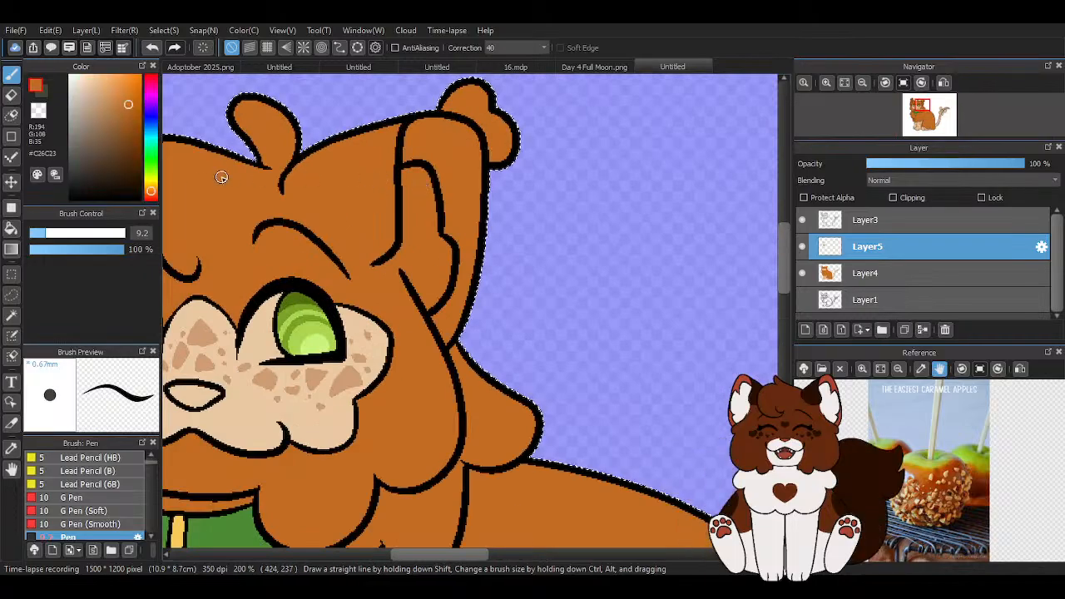
{"action": "left_click", "coordinate": [151, 196]}
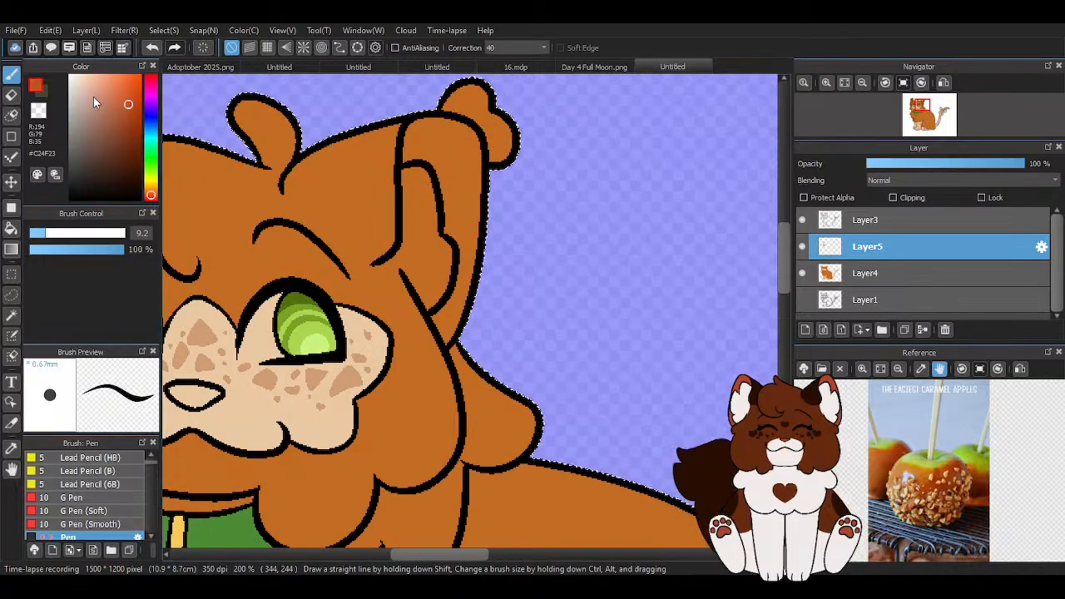
{"action": "left_click", "coordinate": [124, 106]}
{"action": "key", "text": "ctrl+d"}
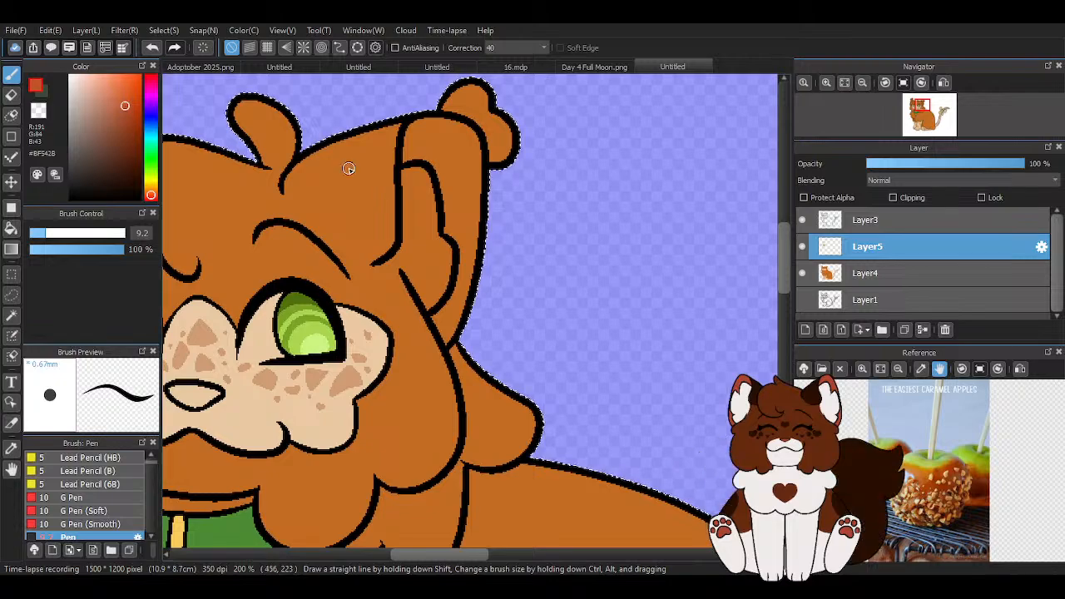
{"action": "scroll", "coordinate": [418, 297], "scroll_direction": "up", "scroll_amount": 2}
{"action": "left_click_drag", "start_coordinate": [511, 191], "coordinate": [504, 268]}
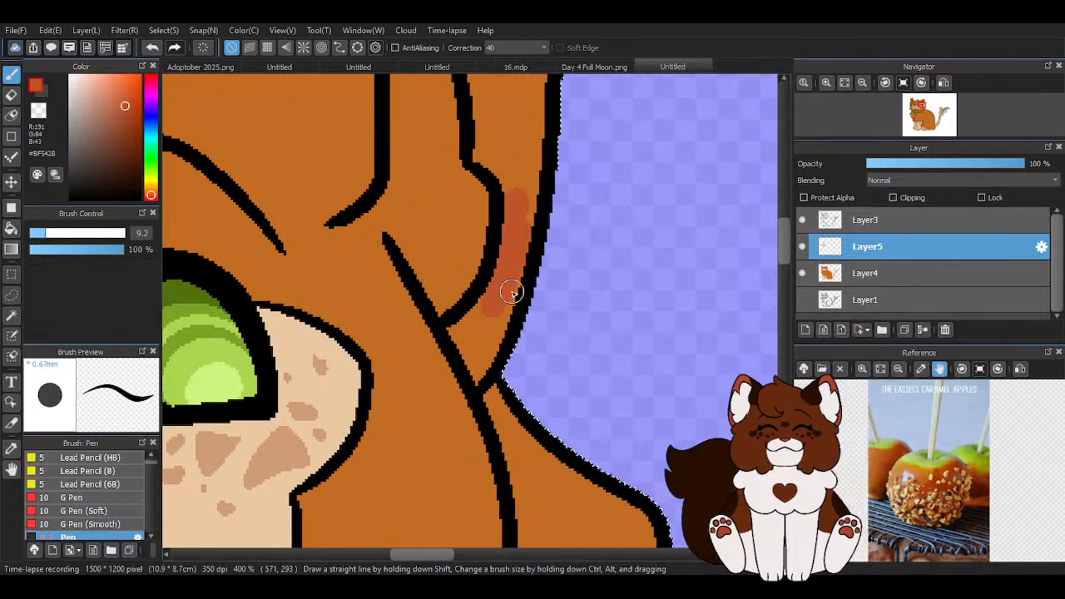
{"action": "mouse_move", "coordinate": [483, 359]}
{"action": "left_mouse_down"}
{"action": "mouse_move", "coordinate": [475, 368]}
{"action": "mouse_move", "coordinate": [461, 316]}
{"action": "mouse_move", "coordinate": [493, 366]}
{"action": "left_mouse_up"}
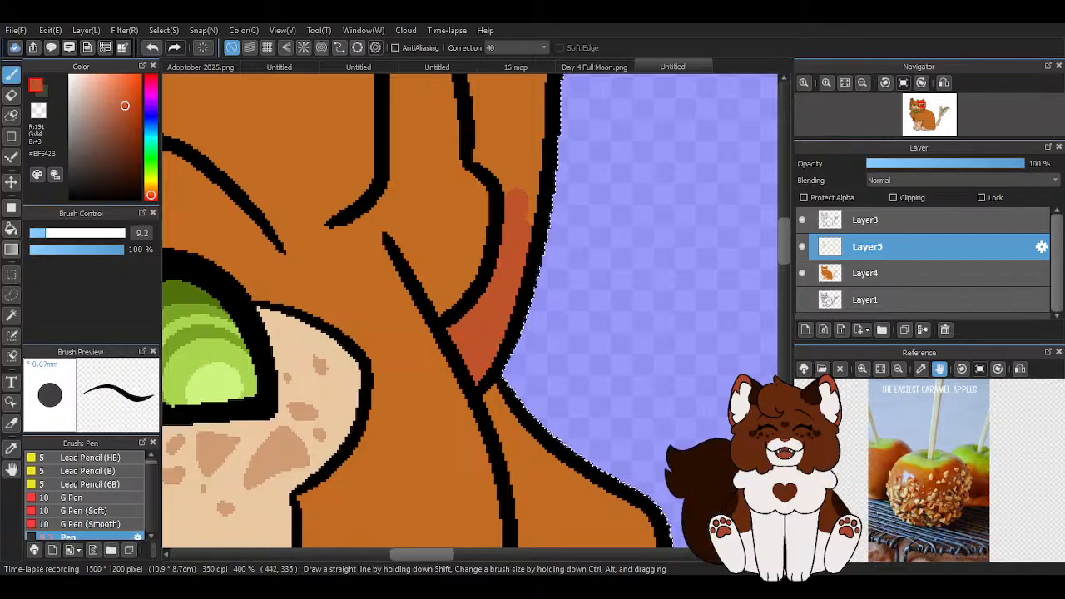
Extend the reddish orange up to the tip of that ear's inner area, enlarging the brush to 11.7
{"action": "scroll", "coordinate": [506, 286], "scroll_direction": "down", "scroll_amount": 2}
{"action": "scroll", "coordinate": [481, 164], "scroll_direction": "up", "scroll_amount": 2}
{"action": "left_click_drag", "start_coordinate": [481, 164], "coordinate": [494, 231]}
{"action": "left_click_drag", "start_coordinate": [547, 309], "coordinate": [499, 144]}
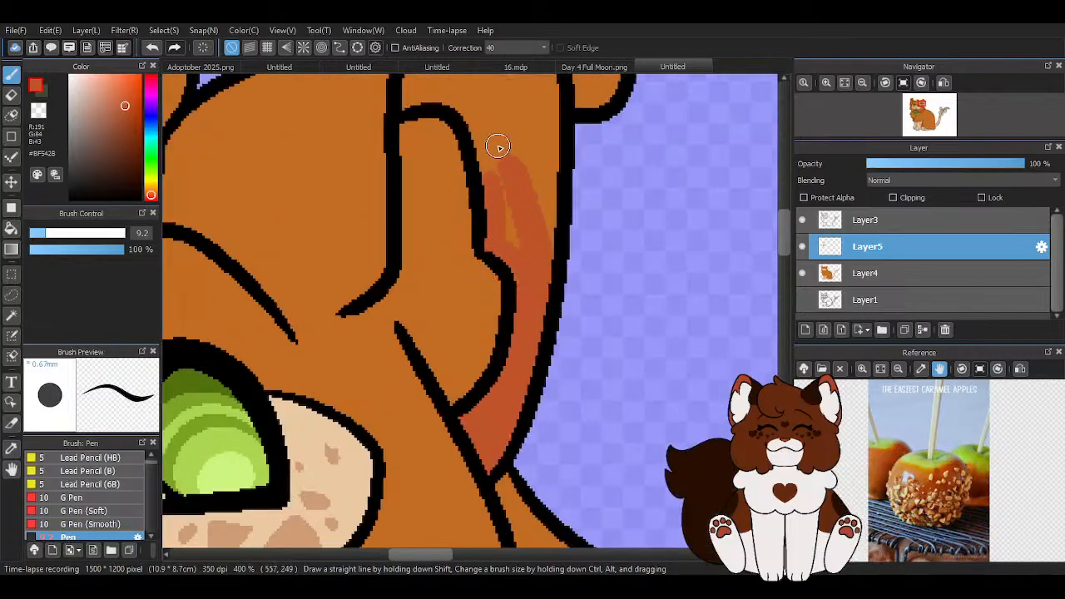
{"action": "mouse_move", "coordinate": [496, 193]}
{"action": "left_mouse_down"}
{"action": "mouse_move", "coordinate": [522, 108]}
{"action": "mouse_move", "coordinate": [554, 326]}
{"action": "mouse_move", "coordinate": [561, 170]}
{"action": "mouse_move", "coordinate": [622, 320]}
{"action": "mouse_move", "coordinate": [577, 391]}
{"action": "mouse_move", "coordinate": [548, 283]}
{"action": "mouse_move", "coordinate": [509, 275]}
{"action": "mouse_move", "coordinate": [503, 286]}
{"action": "mouse_move", "coordinate": [472, 261]}
{"action": "mouse_move", "coordinate": [411, 270]}
{"action": "mouse_move", "coordinate": [420, 217]}
{"action": "mouse_move", "coordinate": [458, 171]}
{"action": "mouse_move", "coordinate": [554, 210]}
{"action": "mouse_move", "coordinate": [464, 202]}
{"action": "mouse_move", "coordinate": [513, 209]}
{"action": "left_mouse_up"}
{"action": "scroll", "coordinate": [548, 329], "scroll_direction": "down", "scroll_amount": 2}
{"action": "left_click", "coordinate": [51, 234]}
{"action": "scroll", "coordinate": [514, 190], "scroll_direction": "up", "scroll_amount": 3}
{"action": "scroll", "coordinate": [637, 233], "scroll_direction": "down", "scroll_amount": 2}
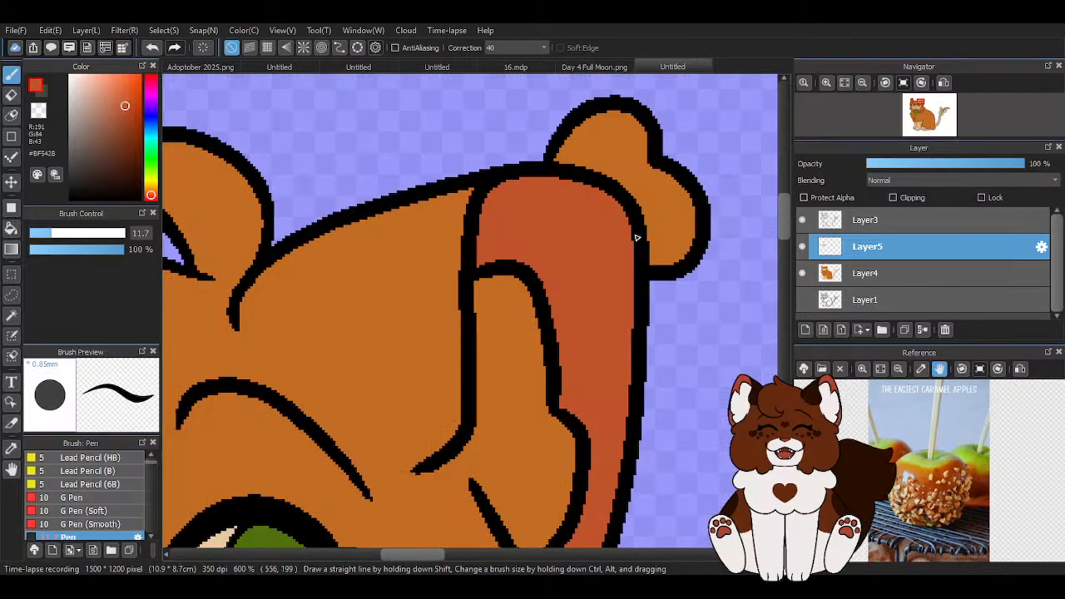
Paint the inside of the cat's other ear with the same reddish orange, from its base to its tip
{"action": "scroll", "coordinate": [369, 391], "scroll_direction": "up", "scroll_amount": 1}
{"action": "left_click_drag", "start_coordinate": [321, 429], "coordinate": [321, 462]}
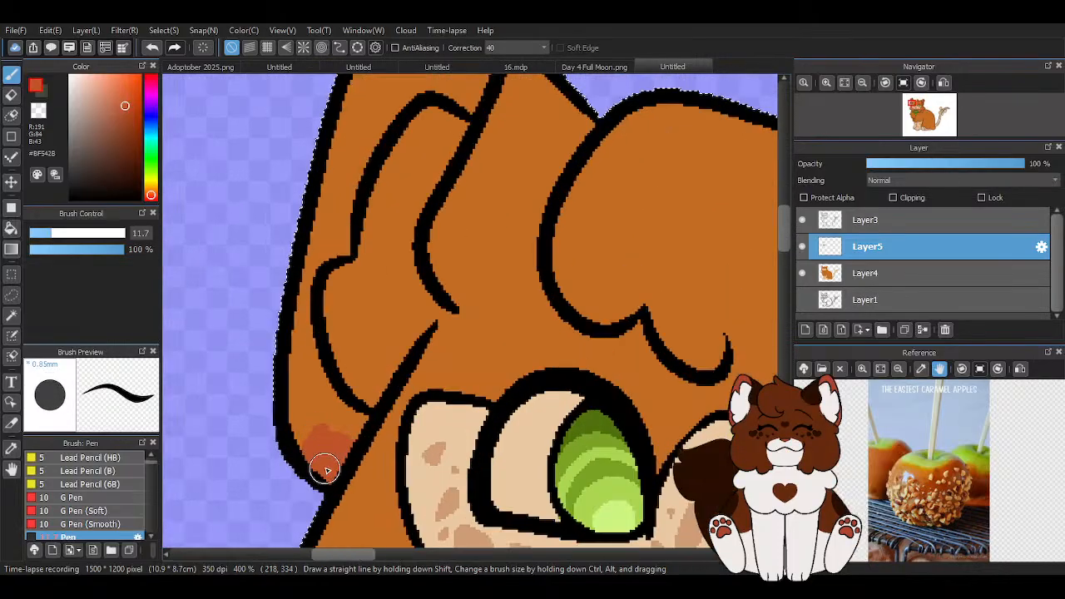
{"action": "left_click_drag", "start_coordinate": [356, 419], "coordinate": [327, 425]}
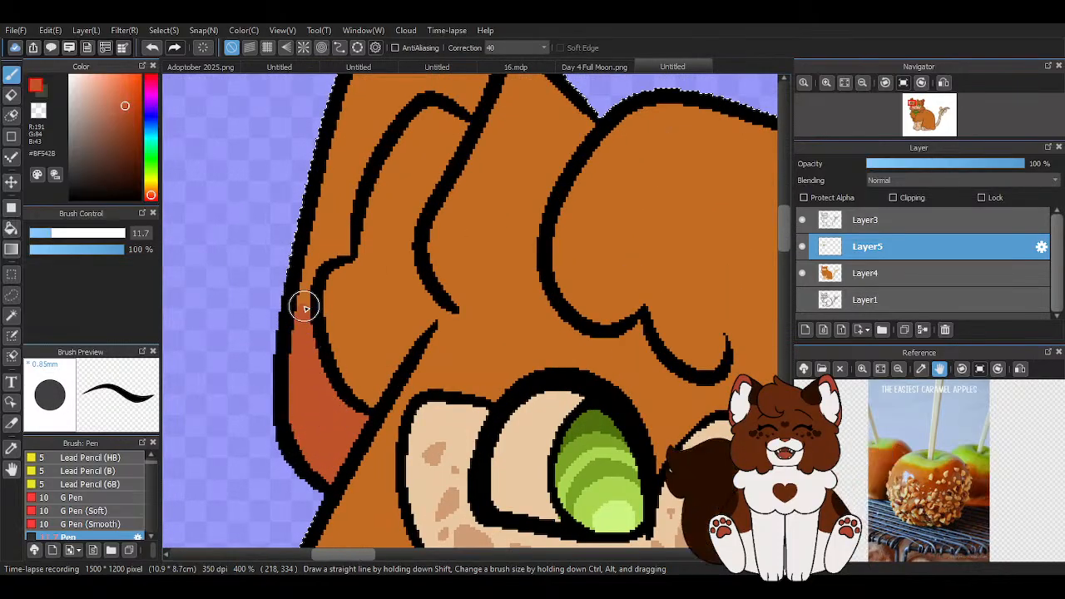
{"action": "left_click_drag", "start_coordinate": [338, 246], "coordinate": [363, 133]}
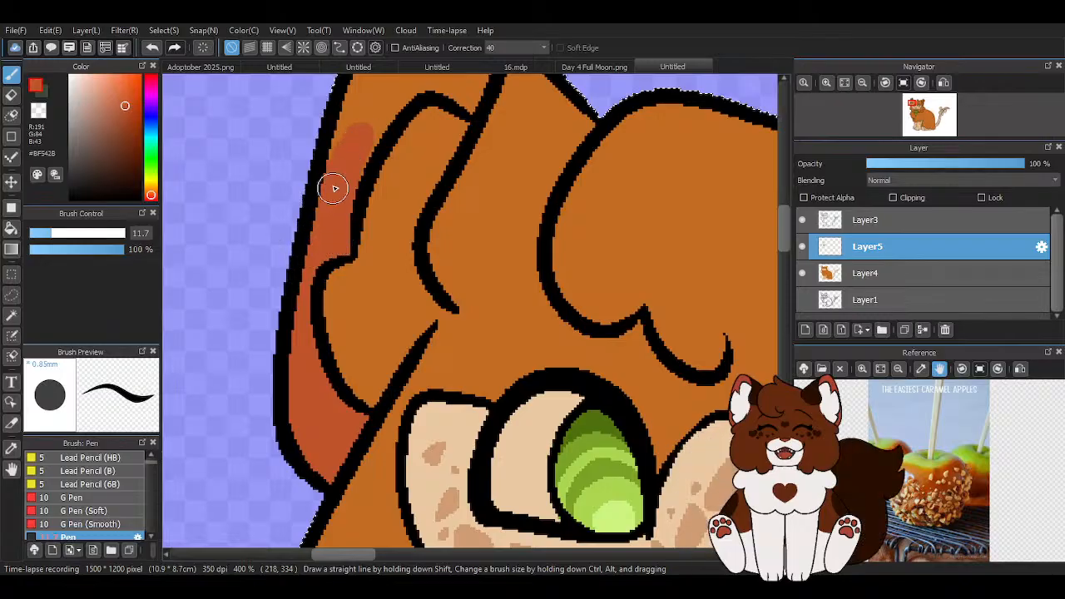
{"action": "scroll", "coordinate": [301, 252], "scroll_direction": "down", "scroll_amount": 1}
{"action": "scroll", "coordinate": [355, 139], "scroll_direction": "up", "scroll_amount": 1}
{"action": "left_click_drag", "start_coordinate": [326, 248], "coordinate": [407, 102]}
{"action": "scroll", "coordinate": [300, 271], "scroll_direction": "down", "scroll_amount": 1}
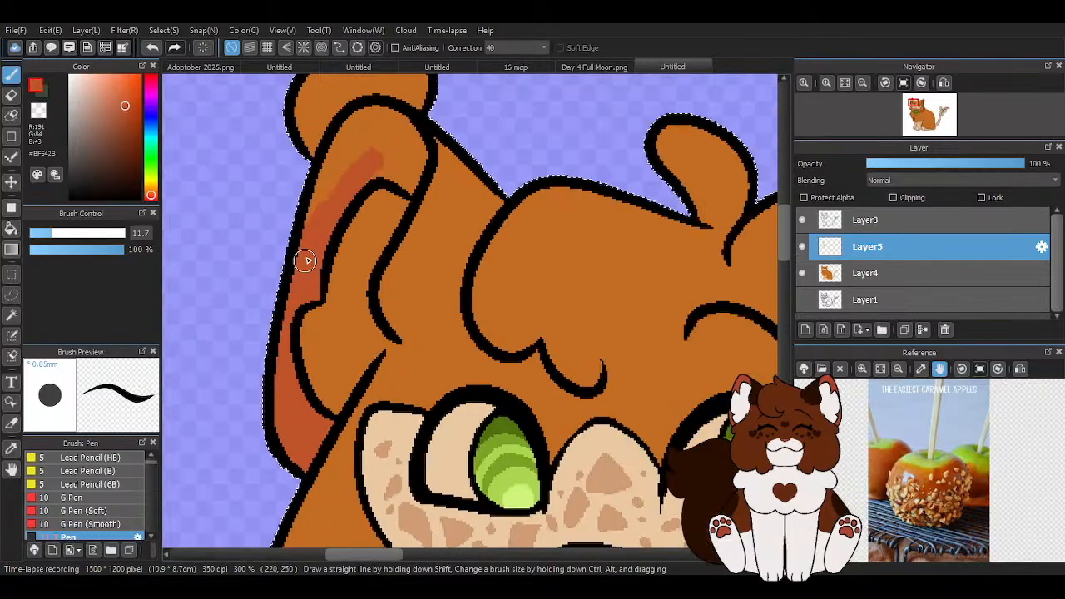
{"action": "scroll", "coordinate": [368, 114], "scroll_direction": "up", "scroll_amount": 2}
{"action": "mouse_move", "coordinate": [300, 292]}
{"action": "left_mouse_down"}
{"action": "mouse_move", "coordinate": [418, 234]}
{"action": "mouse_move", "coordinate": [455, 256]}
{"action": "mouse_move", "coordinate": [465, 176]}
{"action": "mouse_move", "coordinate": [429, 131]}
{"action": "mouse_move", "coordinate": [367, 119]}
{"action": "mouse_move", "coordinate": [305, 207]}
{"action": "mouse_move", "coordinate": [237, 382]}
{"action": "mouse_move", "coordinate": [370, 141]}
{"action": "mouse_move", "coordinate": [237, 345]}
{"action": "mouse_move", "coordinate": [397, 177]}
{"action": "mouse_move", "coordinate": [446, 193]}
{"action": "left_mouse_up"}
{"action": "scroll", "coordinate": [446, 193], "scroll_direction": "down", "scroll_amount": 5}
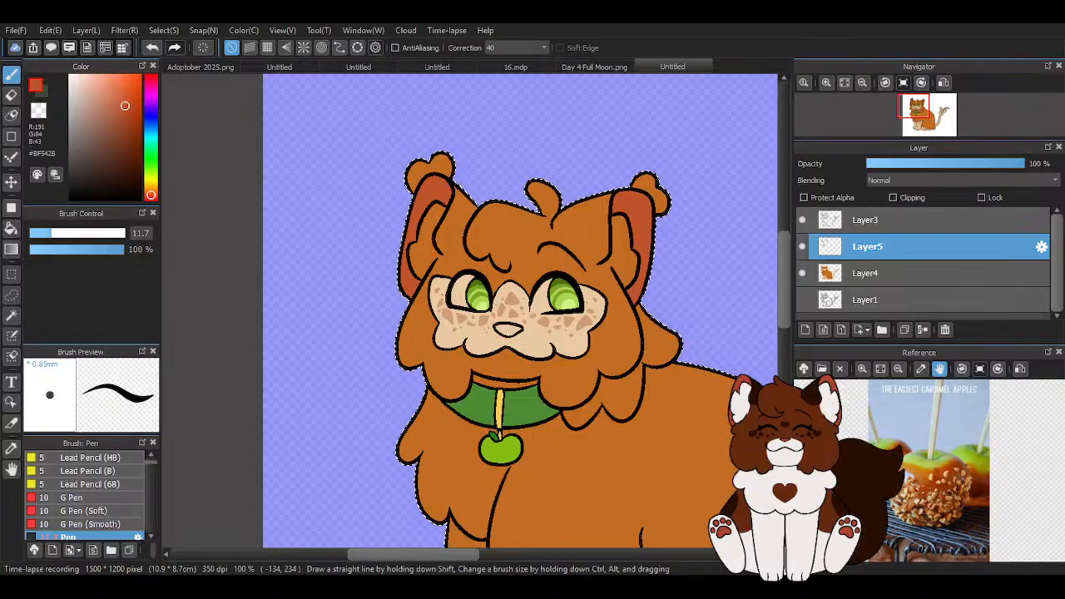
Paint the cat's nose with the reddish orange #BF542B
{"action": "scroll", "coordinate": [469, 273], "scroll_direction": "up", "scroll_amount": 5}
{"action": "mouse_move", "coordinate": [436, 316]}
{"action": "left_mouse_down"}
{"action": "mouse_move", "coordinate": [484, 335]}
{"action": "mouse_move", "coordinate": [547, 291]}
{"action": "mouse_move", "coordinate": [375, 277]}
{"action": "mouse_move", "coordinate": [379, 305]}
{"action": "mouse_move", "coordinate": [479, 331]}
{"action": "mouse_move", "coordinate": [414, 295]}
{"action": "mouse_move", "coordinate": [475, 309]}
{"action": "left_mouse_up"}
{"action": "scroll", "coordinate": [433, 283], "scroll_direction": "down", "scroll_amount": 8}
{"action": "scroll", "coordinate": [378, 220], "scroll_direction": "down", "scroll_amount": 2}
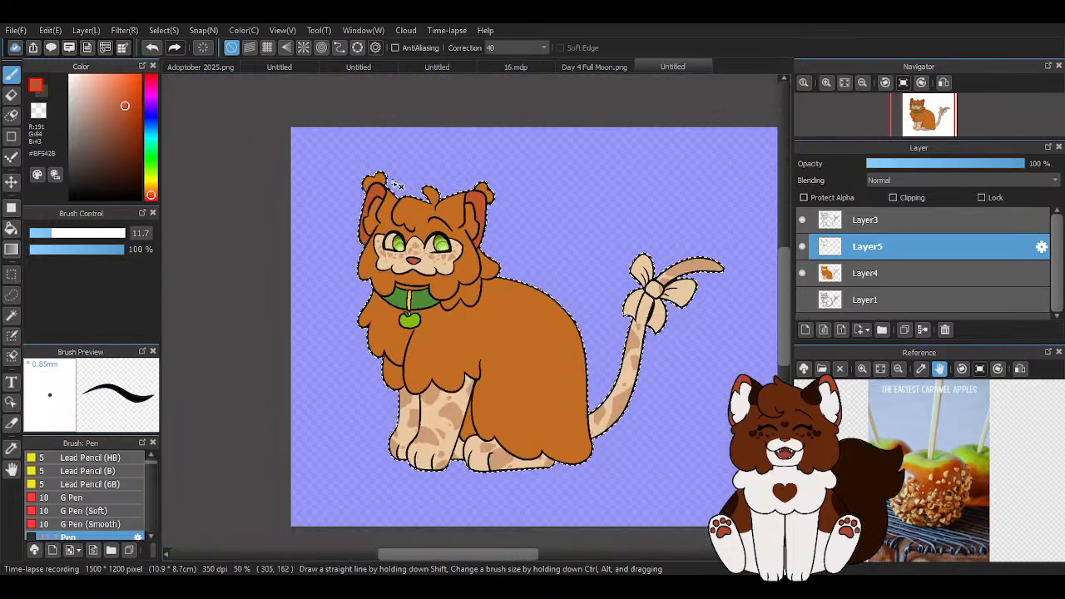
Refill the insides of both ears and the nose with a lighter salmon #CB6F4C
{"action": "left_click", "coordinate": [10, 227]}
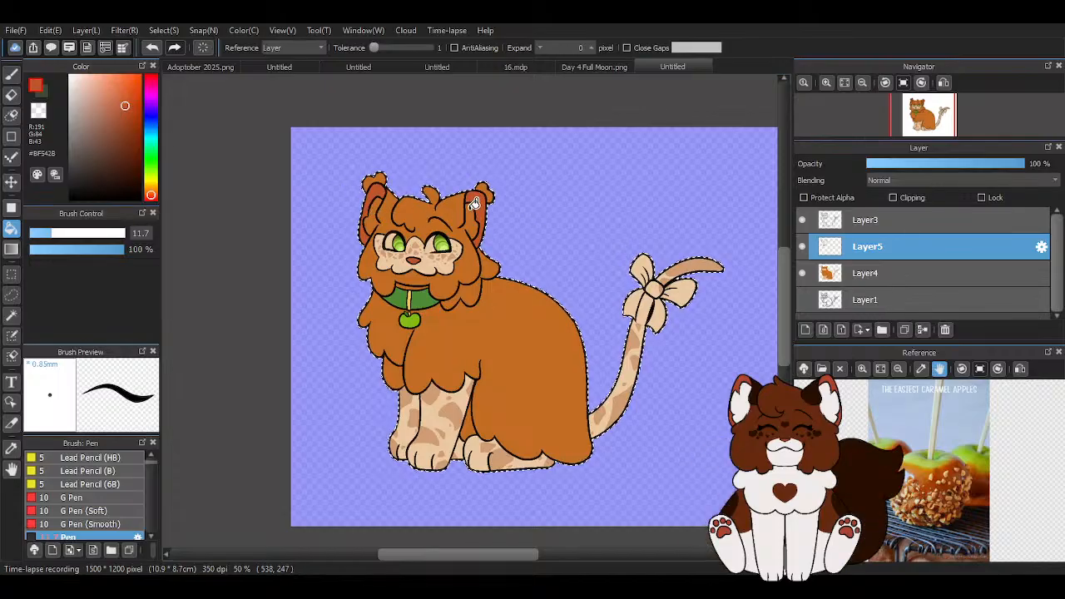
{"action": "scroll", "coordinate": [473, 204], "scroll_direction": "up", "scroll_amount": 2}
{"action": "scroll", "coordinate": [473, 204], "scroll_direction": "up", "scroll_amount": 3}
{"action": "scroll", "coordinate": [396, 225], "scroll_direction": "down", "scroll_amount": 1}
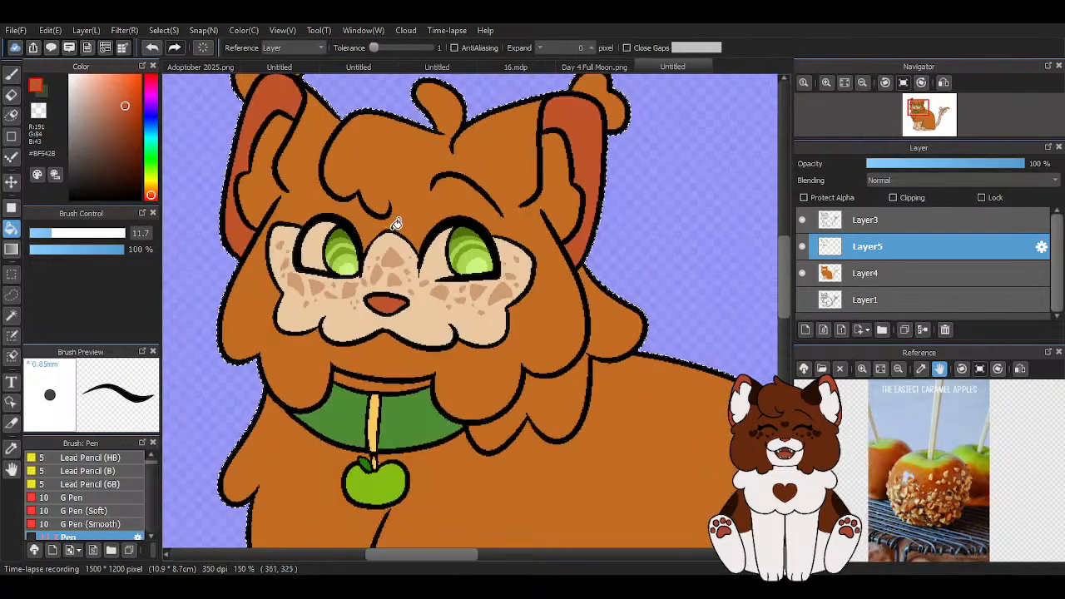
{"action": "left_click", "coordinate": [419, 208], "text": "alt"}
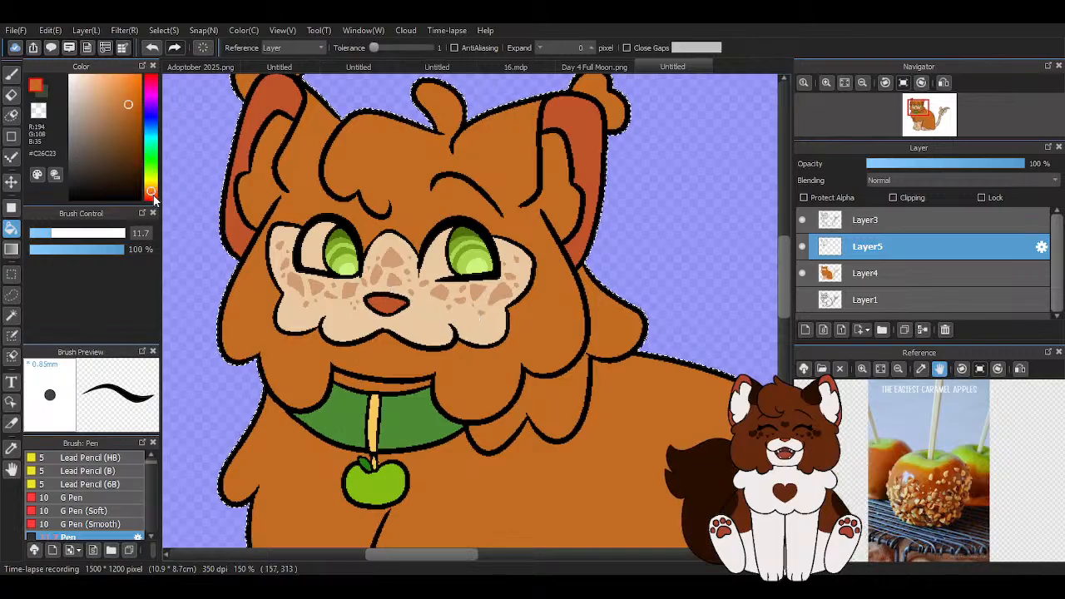
{"action": "left_click_drag", "start_coordinate": [152, 193], "coordinate": [152, 197]}
{"action": "left_click_drag", "start_coordinate": [122, 103], "coordinate": [114, 99]}
{"action": "left_click", "coordinate": [583, 107]}
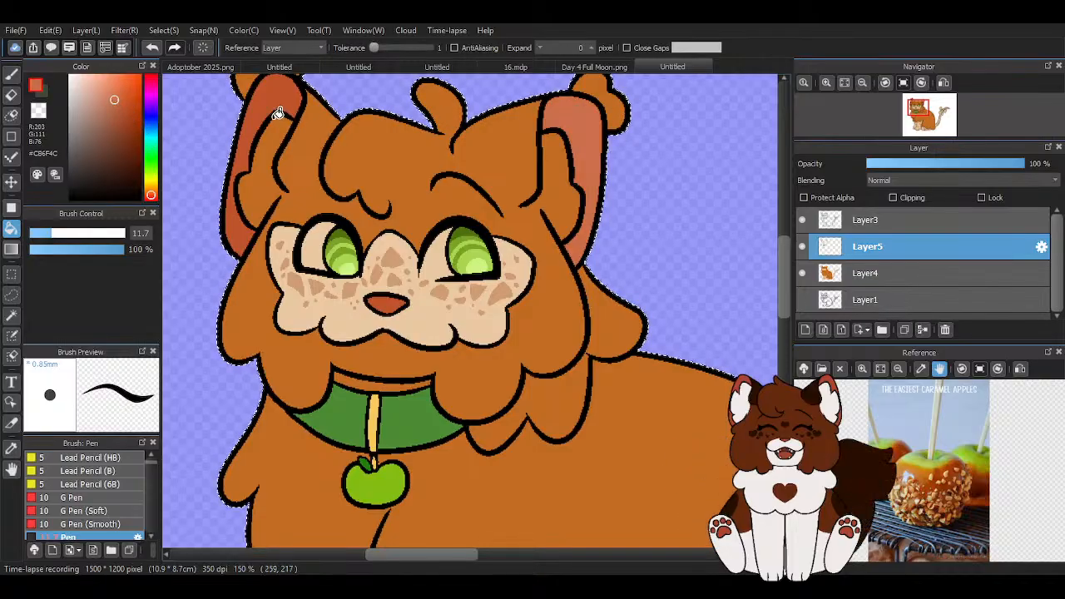
{"action": "scroll", "coordinate": [380, 300], "scroll_direction": "down", "scroll_amount": 5}
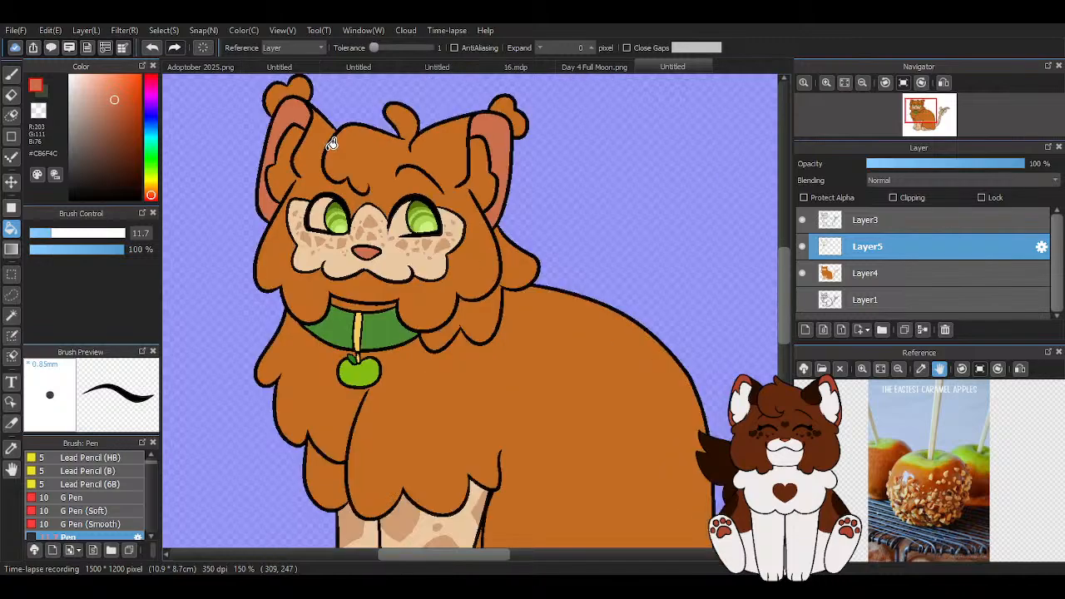
Sample the collar's green, darken it to #33661E and fill both halves of the collar with it
{"action": "scroll", "coordinate": [460, 140], "scroll_direction": "up", "scroll_amount": 1}
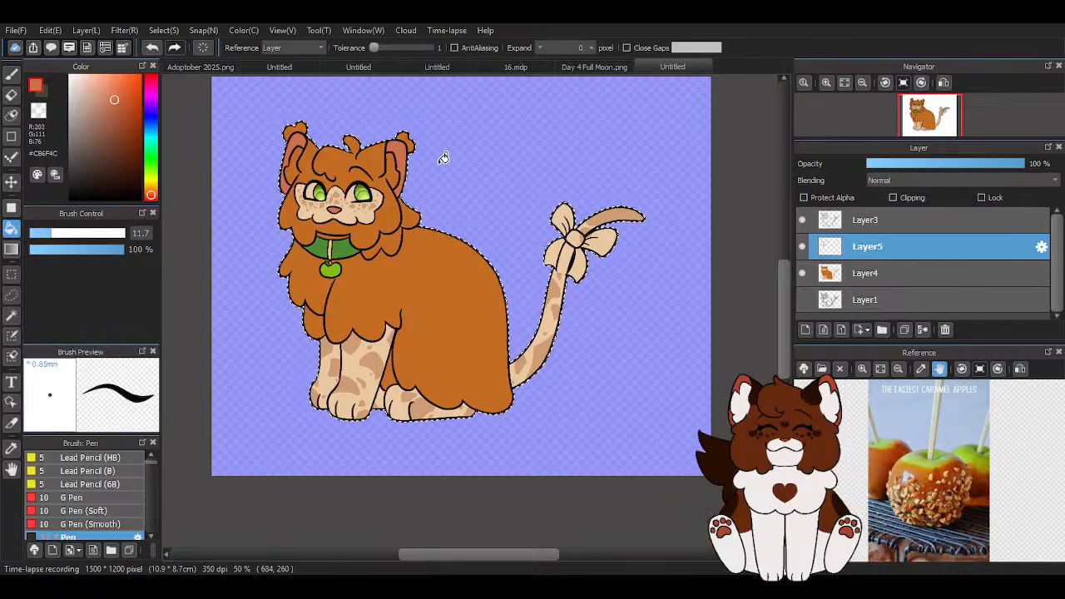
{"action": "scroll", "coordinate": [321, 190], "scroll_direction": "up", "scroll_amount": 2}
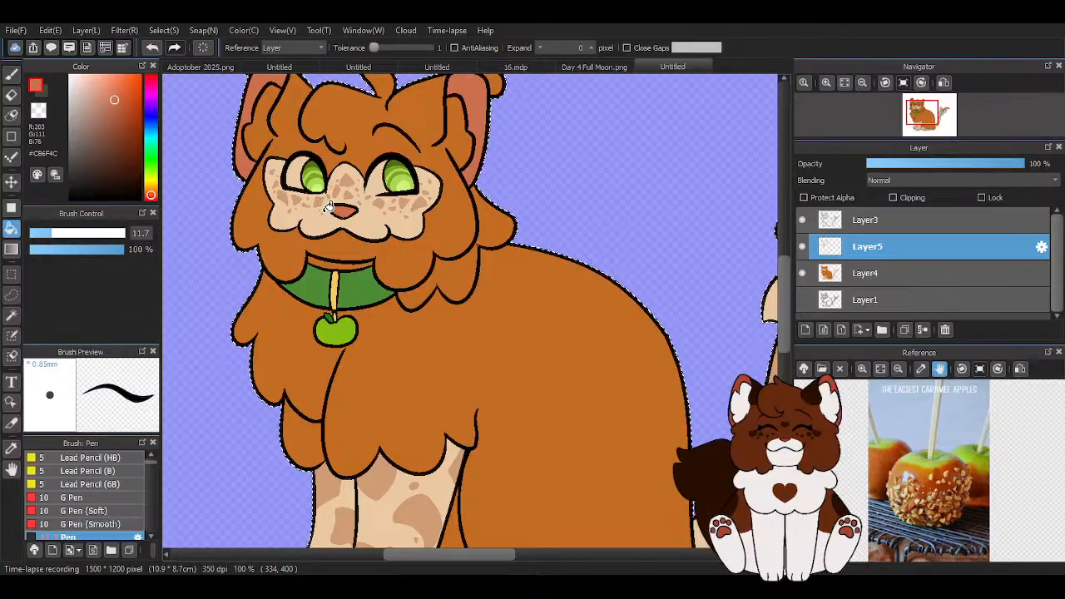
{"action": "scroll", "coordinate": [323, 277], "scroll_direction": "up", "scroll_amount": 4}
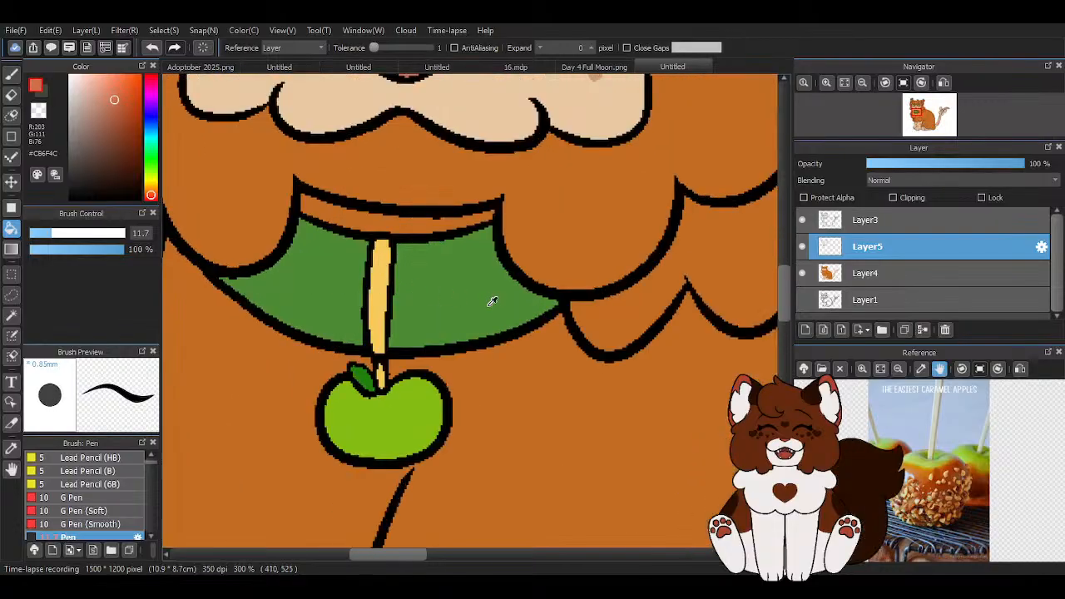
{"action": "left_click", "coordinate": [492, 301], "text": "alt"}
{"action": "left_click", "coordinate": [120, 150]}
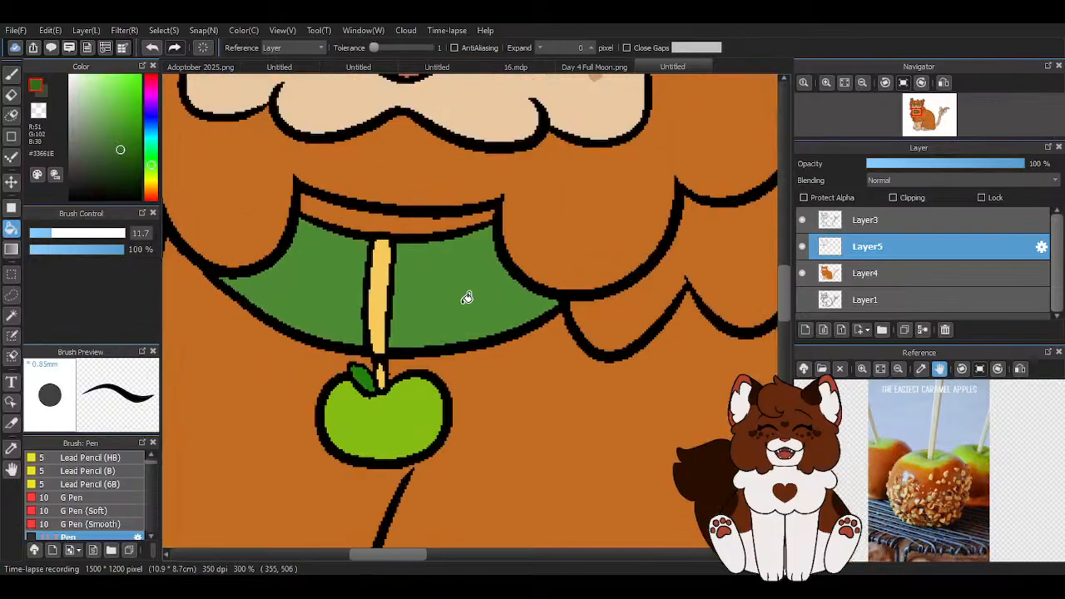
{"action": "left_click", "coordinate": [458, 292]}
{"action": "left_click", "coordinate": [352, 288]}
Fill both halves of the collar with a darker green #285416
{"action": "left_click", "coordinate": [122, 159]}
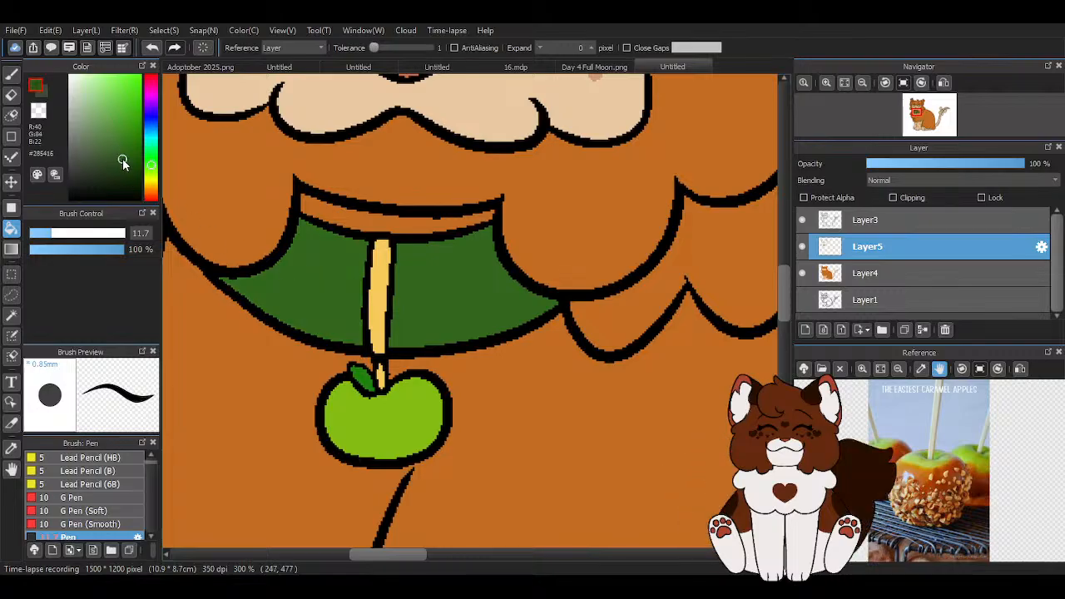
{"action": "left_click", "coordinate": [335, 278]}
{"action": "left_click", "coordinate": [414, 283]}
{"action": "scroll", "coordinate": [340, 296], "scroll_direction": "down", "scroll_amount": 4}
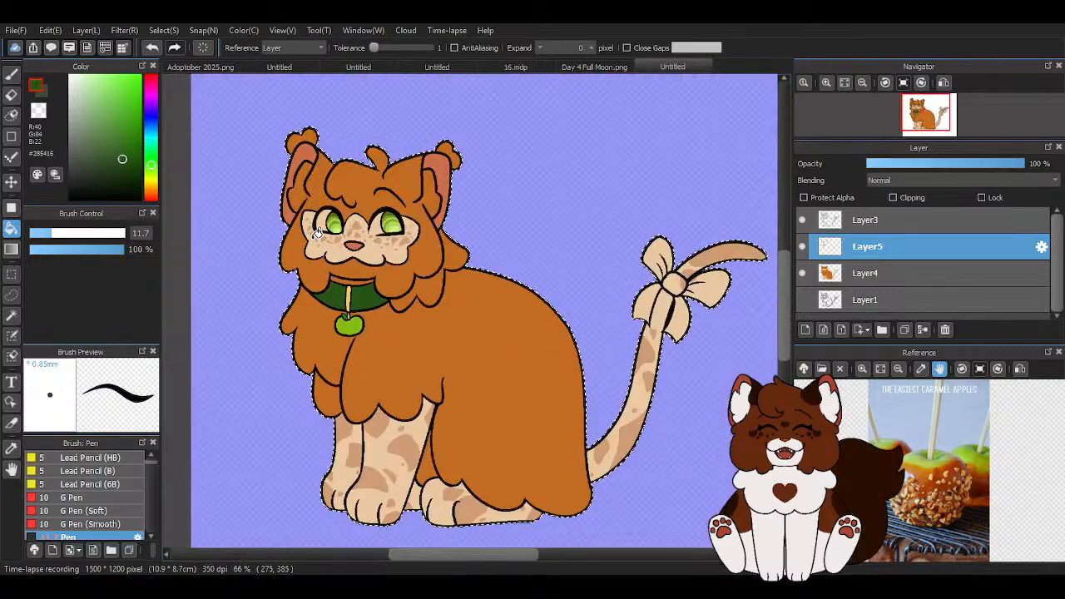
Recolour the collar's vertical strap and the apple's stem, trying golden yellow #F6C13A first and finishing with orange #F6A33A
{"action": "scroll", "coordinate": [355, 284], "scroll_direction": "up", "scroll_amount": 4}
{"action": "right_click", "coordinate": [334, 308]}
{"action": "left_click", "coordinate": [125, 79]}
{"action": "left_click", "coordinate": [335, 332]}
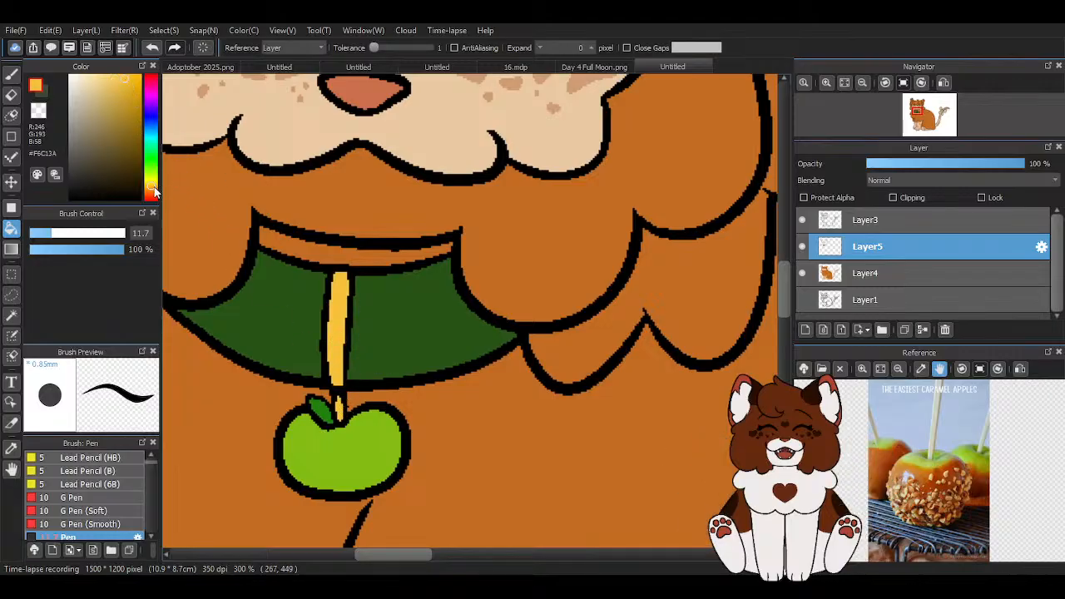
{"action": "left_click", "coordinate": [153, 192]}
{"action": "left_click", "coordinate": [352, 305]}
{"action": "left_click", "coordinate": [340, 404]}
{"action": "scroll", "coordinate": [325, 370], "scroll_direction": "down", "scroll_amount": 5}
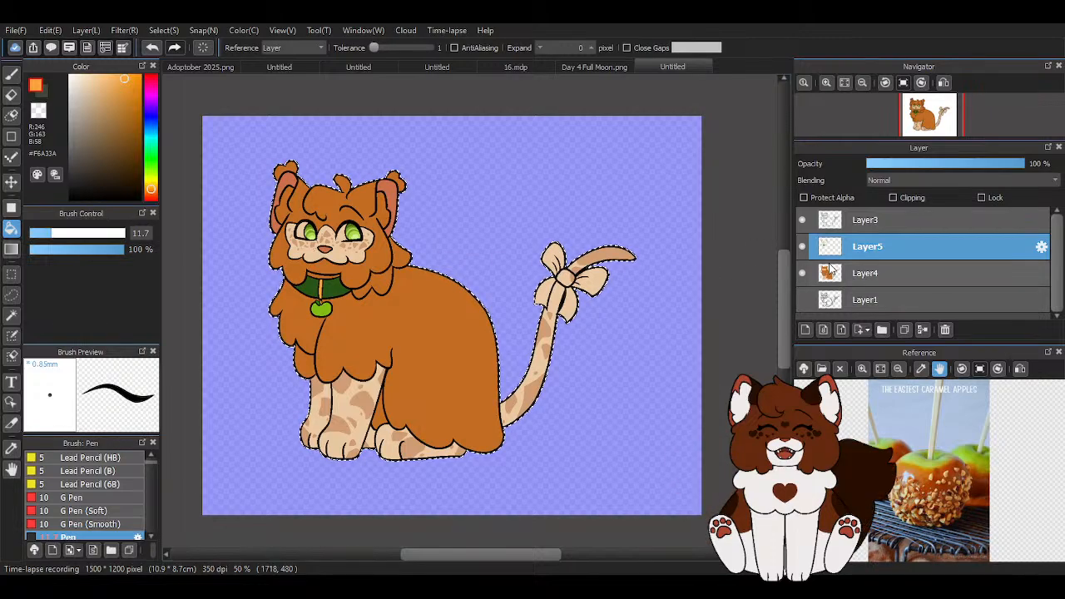
Renew the selection around the cat's painted area from Layer4 and make Layer5 the active layer
{"action": "left_click", "coordinate": [895, 280]}
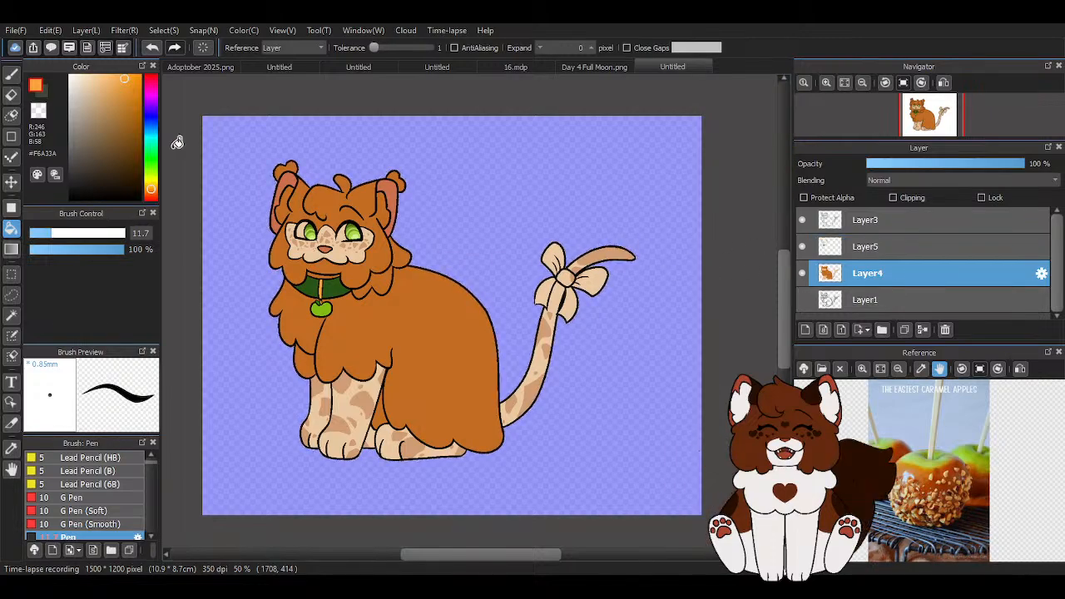
{"action": "left_click", "coordinate": [11, 74]}
{"action": "key", "text": "ctrl+d"}
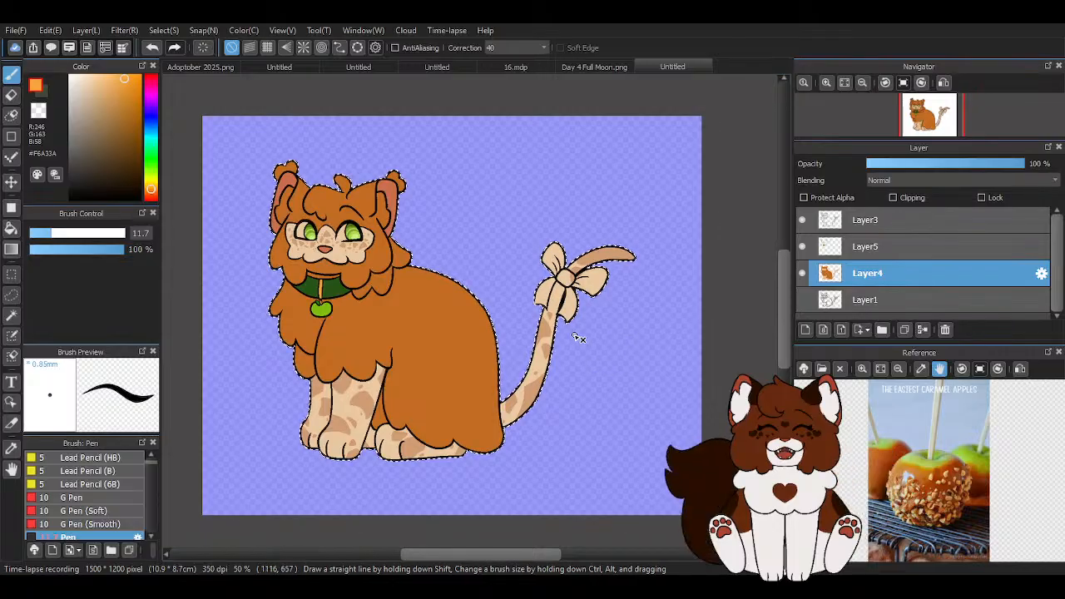
{"action": "key", "text": "w"}
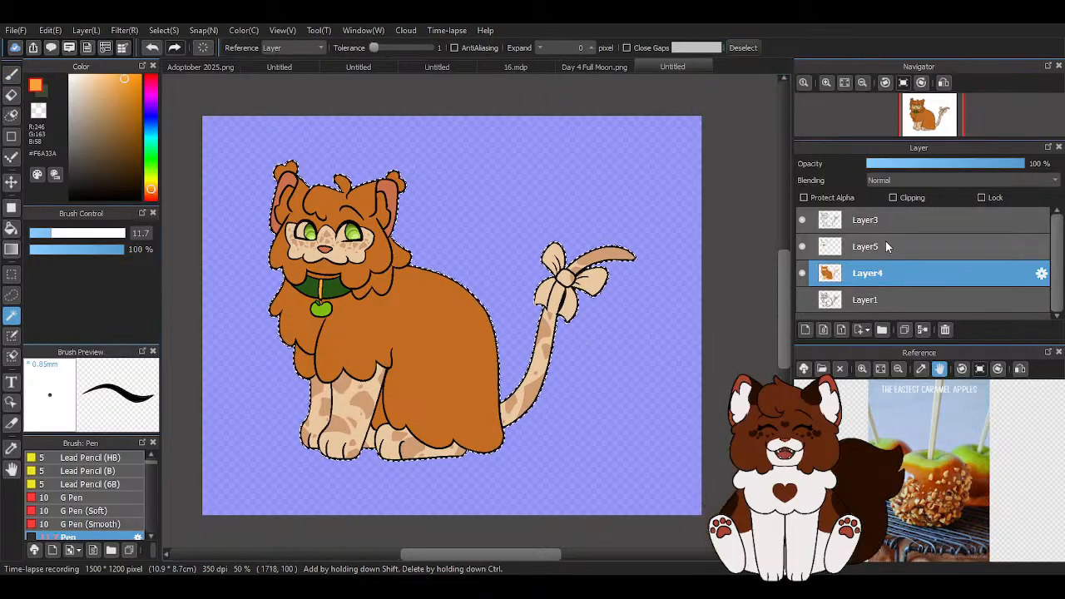
{"action": "left_click", "coordinate": [887, 248]}
Paint the tail bow's outer loop, the ribbon end below it and the knot with the collar's green #285416 at brush size 28
{"action": "left_click", "coordinate": [12, 75]}
{"action": "right_click", "coordinate": [331, 288]}
{"action": "left_click", "coordinate": [81, 234]}
{"action": "scroll", "coordinate": [307, 284], "scroll_direction": "up", "scroll_amount": 4}
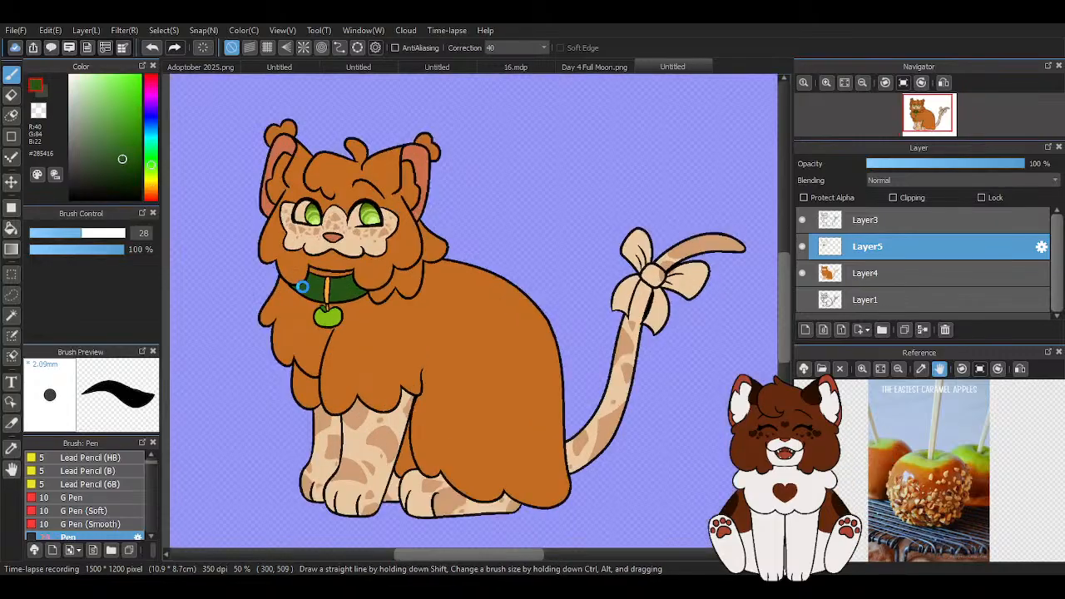
{"action": "scroll", "coordinate": [432, 286], "scroll_direction": "down", "scroll_amount": 3}
{"action": "scroll", "coordinate": [676, 320], "scroll_direction": "up", "scroll_amount": 4}
{"action": "mouse_move", "coordinate": [399, 246]}
{"action": "left_mouse_down"}
{"action": "mouse_move", "coordinate": [410, 381]}
{"action": "mouse_move", "coordinate": [375, 405]}
{"action": "mouse_move", "coordinate": [346, 377]}
{"action": "mouse_move", "coordinate": [394, 272]}
{"action": "mouse_move", "coordinate": [388, 181]}
{"action": "mouse_move", "coordinate": [427, 195]}
{"action": "mouse_move", "coordinate": [425, 206]}
{"action": "mouse_move", "coordinate": [562, 304]}
{"action": "mouse_move", "coordinate": [583, 133]}
{"action": "left_mouse_up"}
{"action": "mouse_move", "coordinate": [517, 273]}
{"action": "left_mouse_down"}
{"action": "mouse_move", "coordinate": [595, 136]}
{"action": "mouse_move", "coordinate": [540, 134]}
{"action": "mouse_move", "coordinate": [433, 183]}
{"action": "mouse_move", "coordinate": [530, 129]}
{"action": "mouse_move", "coordinate": [498, 223]}
{"action": "mouse_move", "coordinate": [359, 152]}
{"action": "left_mouse_up"}
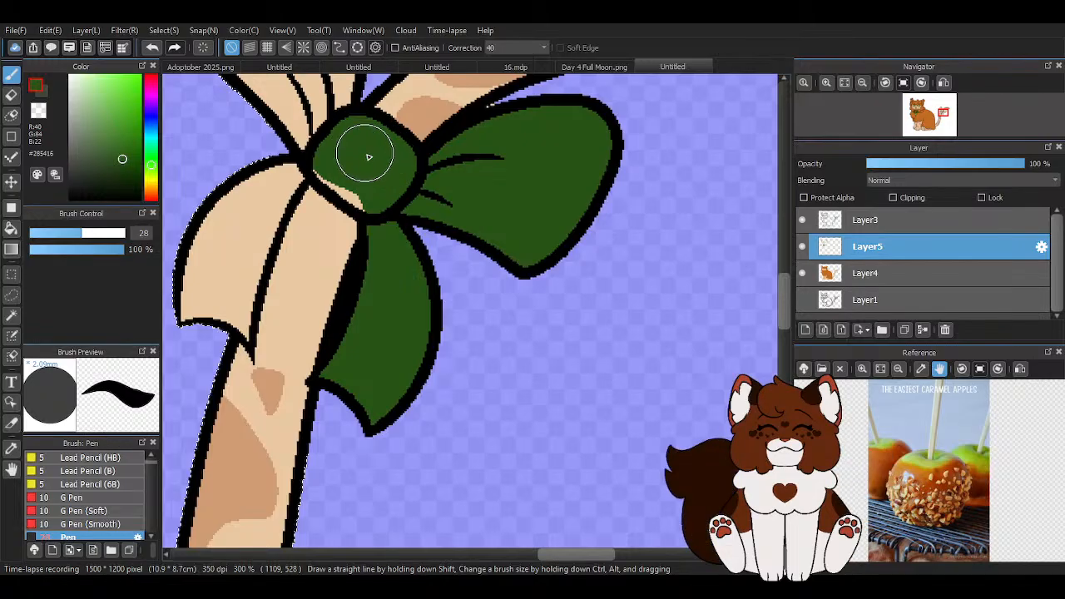
Paint the tail bow's remaining ribbon end and upper loop with the same dark green #285416
{"action": "scroll", "coordinate": [373, 191], "scroll_direction": "down", "scroll_amount": 3}
{"action": "scroll", "coordinate": [321, 352], "scroll_direction": "up", "scroll_amount": 4}
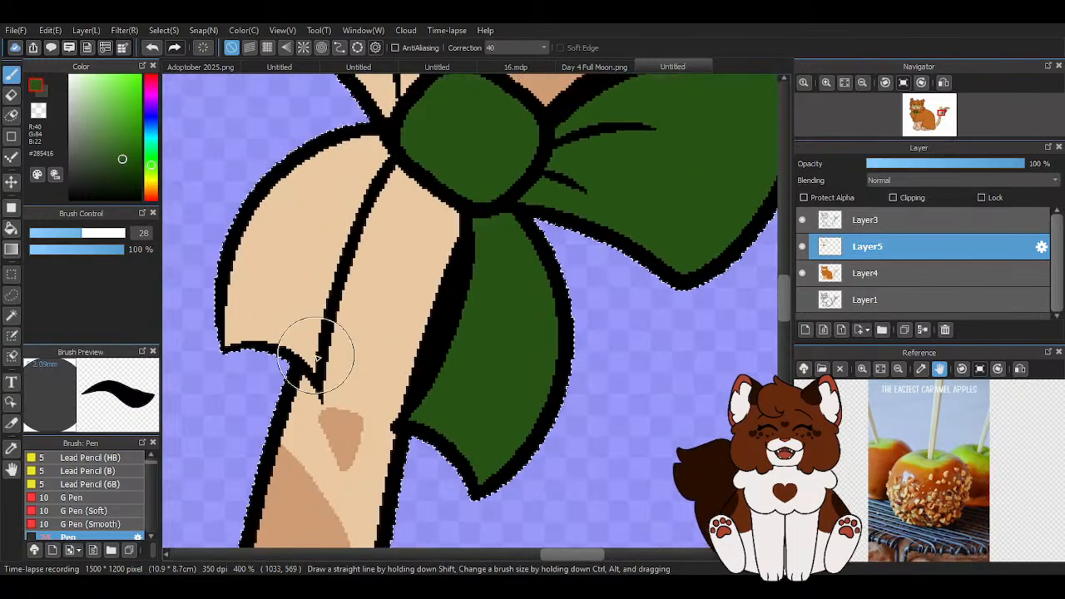
{"action": "mouse_move", "coordinate": [316, 369]}
{"action": "left_mouse_down"}
{"action": "mouse_move", "coordinate": [312, 299]}
{"action": "mouse_move", "coordinate": [367, 157]}
{"action": "mouse_move", "coordinate": [357, 140]}
{"action": "mouse_move", "coordinate": [232, 313]}
{"action": "mouse_move", "coordinate": [298, 257]}
{"action": "mouse_move", "coordinate": [273, 319]}
{"action": "mouse_move", "coordinate": [284, 319]}
{"action": "mouse_move", "coordinate": [283, 259]}
{"action": "left_mouse_up"}
{"action": "scroll", "coordinate": [267, 301], "scroll_direction": "down", "scroll_amount": 2}
{"action": "scroll", "coordinate": [290, 102], "scroll_direction": "up", "scroll_amount": 1}
{"action": "mouse_move", "coordinate": [276, 150]}
{"action": "left_mouse_down"}
{"action": "mouse_move", "coordinate": [288, 175]}
{"action": "mouse_move", "coordinate": [371, 219]}
{"action": "mouse_move", "coordinate": [333, 90]}
{"action": "mouse_move", "coordinate": [358, 150]}
{"action": "left_mouse_up"}
{"action": "scroll", "coordinate": [518, 231], "scroll_direction": "down", "scroll_amount": 5}
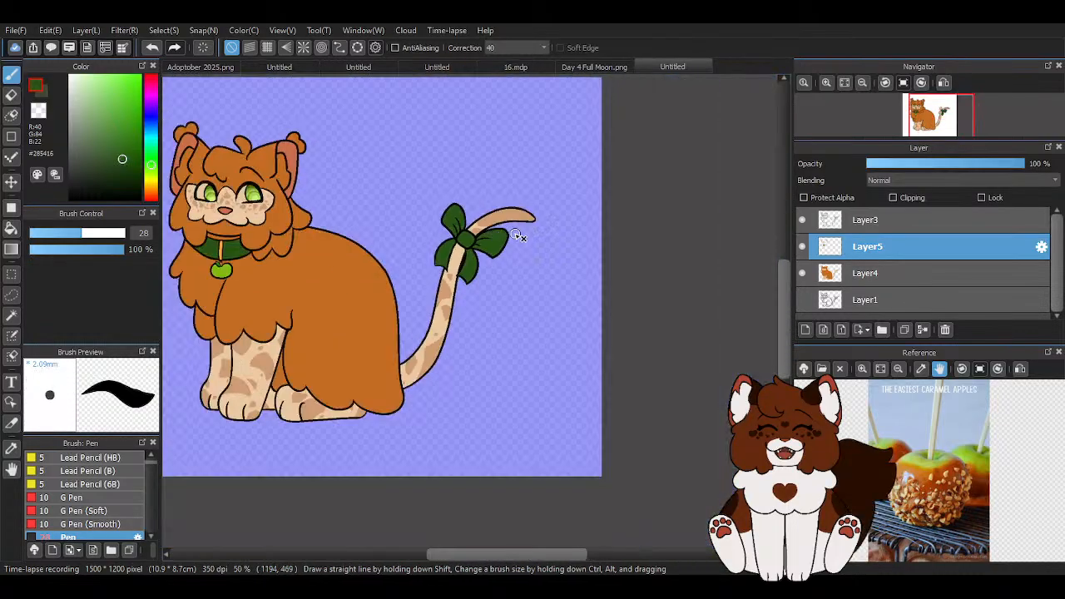
Make Layer4 the active layer, select the cat's orange fur area with the Magic Wand and return to the brush
{"action": "scroll", "coordinate": [566, 236], "scroll_direction": "down", "scroll_amount": 1}
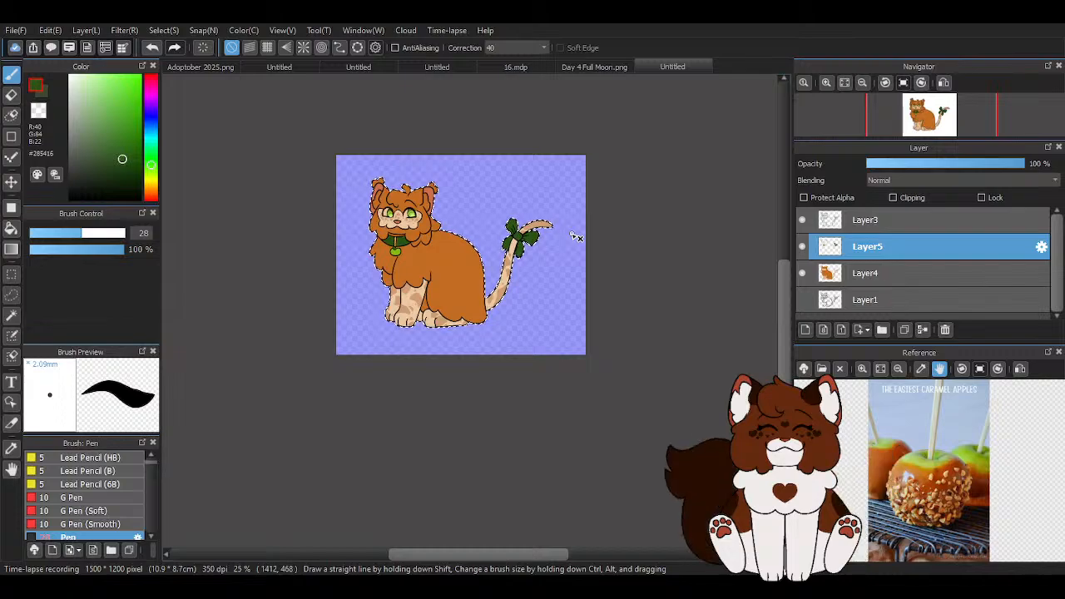
{"action": "left_click", "coordinate": [889, 277]}
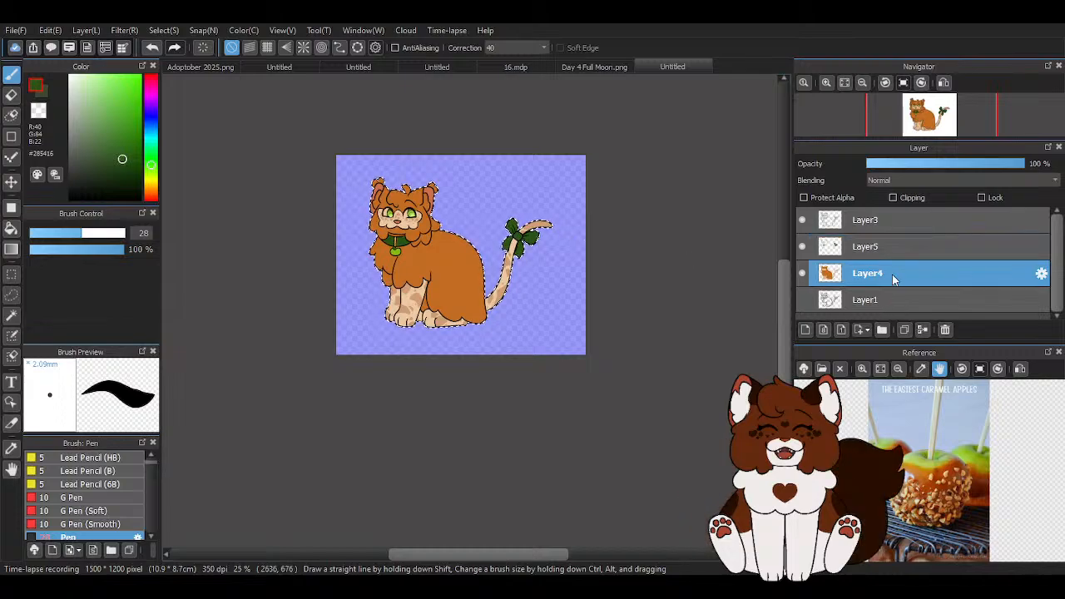
{"action": "left_click", "coordinate": [11, 316]}
{"action": "left_click", "coordinate": [449, 264]}
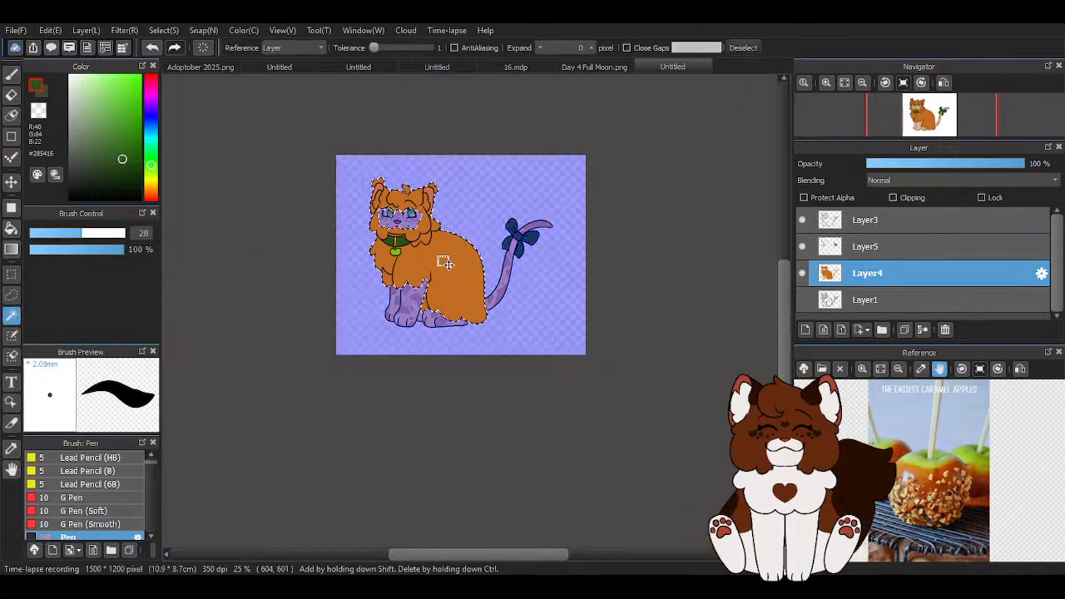
{"action": "scroll", "coordinate": [450, 263], "scroll_direction": "up", "scroll_amount": 2}
{"action": "key", "text": "b"}
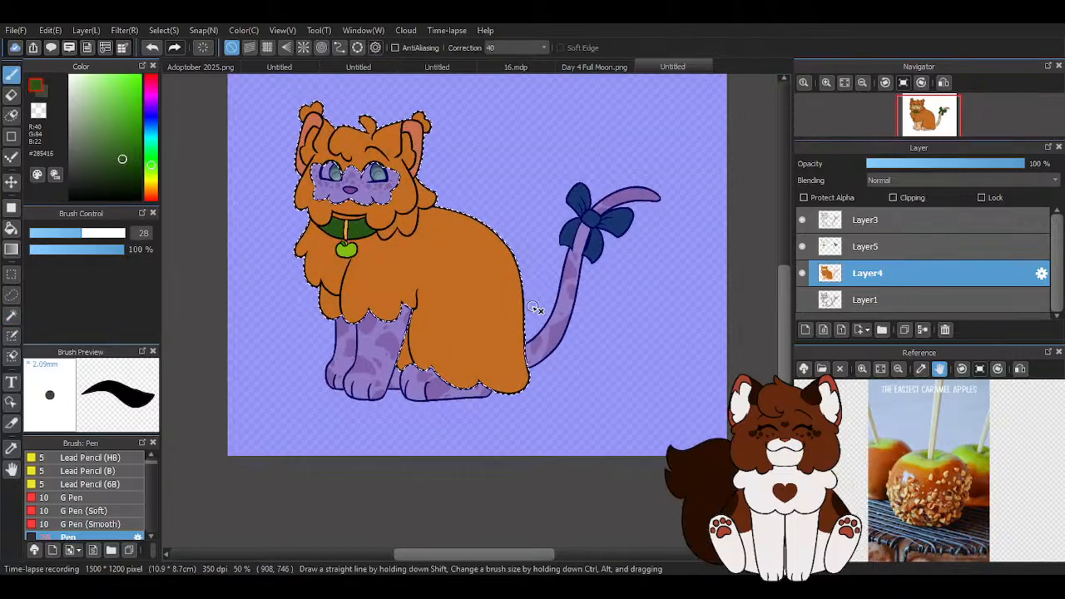
Paint a large spiral on the cat's flank in dark brown #6F3604 at brush size 56
{"action": "left_click", "coordinate": [487, 274], "text": "alt"}
{"action": "key", "text": "ctrl+d"}
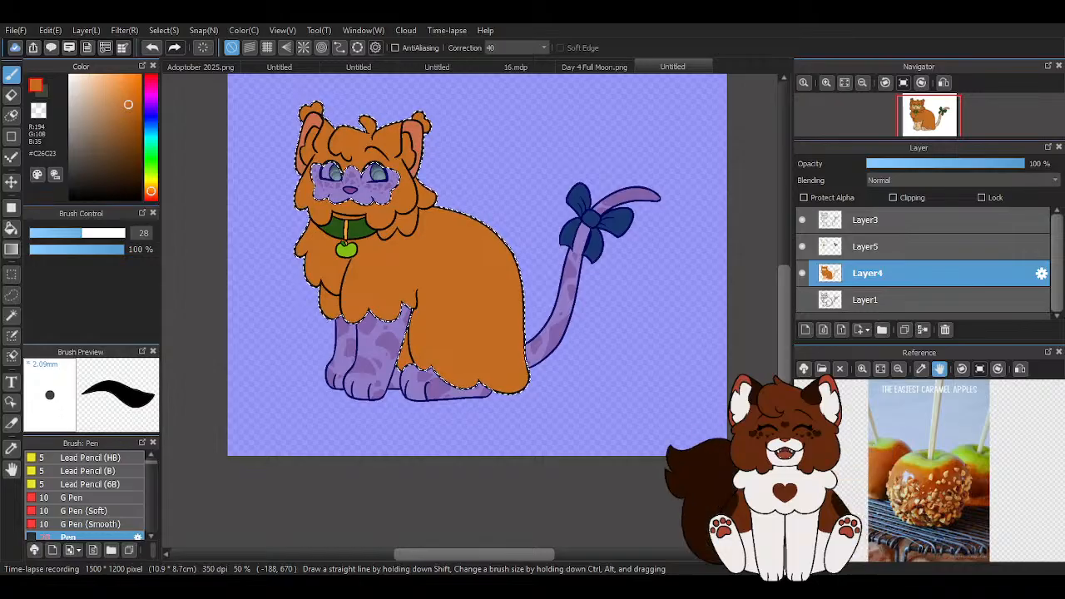
{"action": "scroll", "coordinate": [518, 298], "scroll_direction": "up", "scroll_amount": 2}
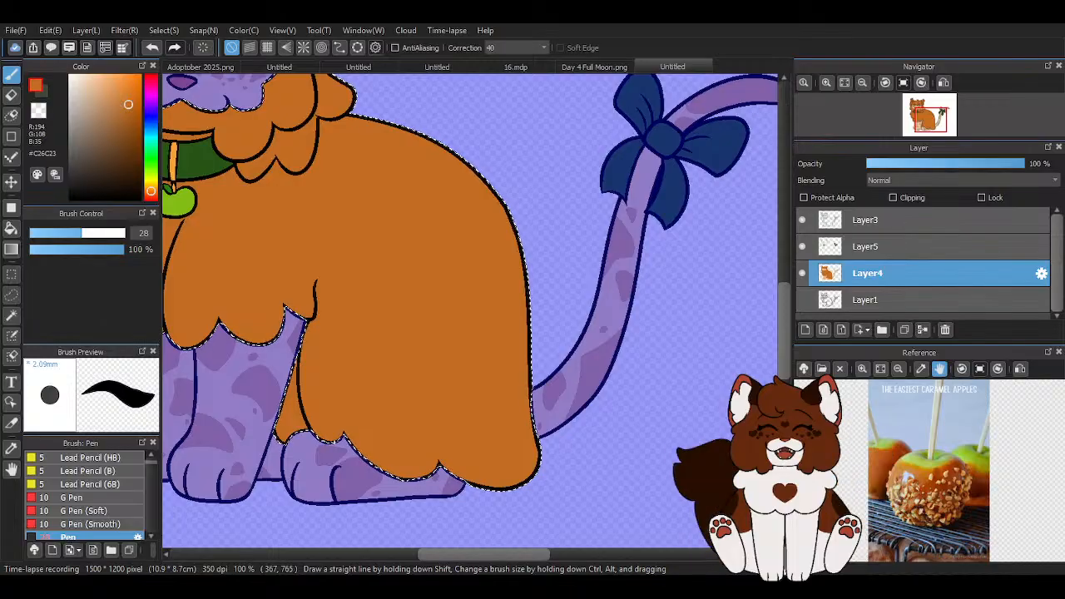
{"action": "left_click", "coordinate": [138, 145]}
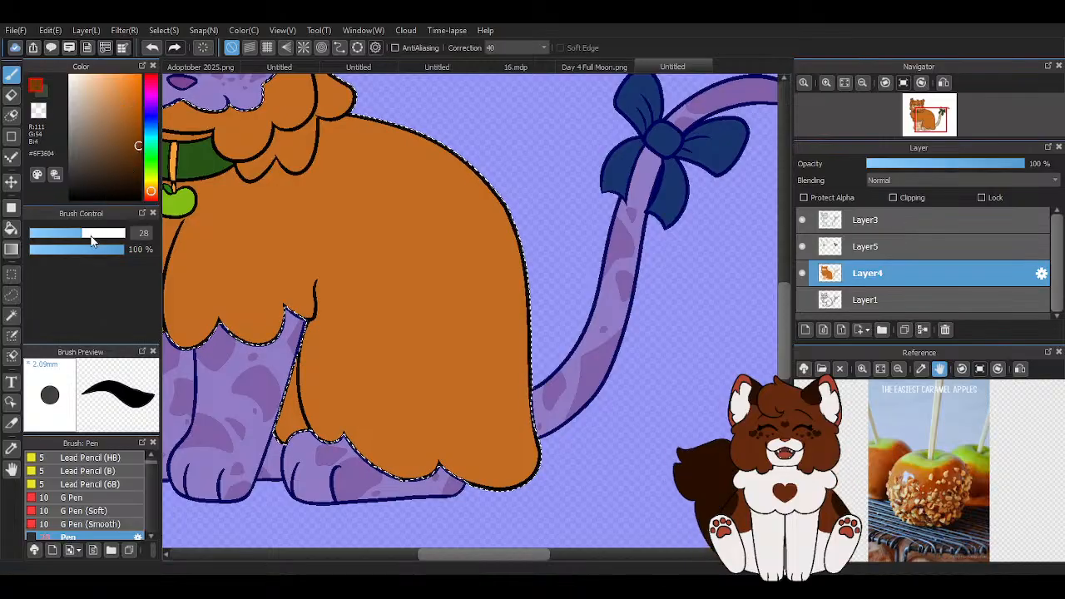
{"action": "left_click", "coordinate": [103, 235]}
{"action": "left_click_drag", "start_coordinate": [102, 236], "coordinate": [104, 236]}
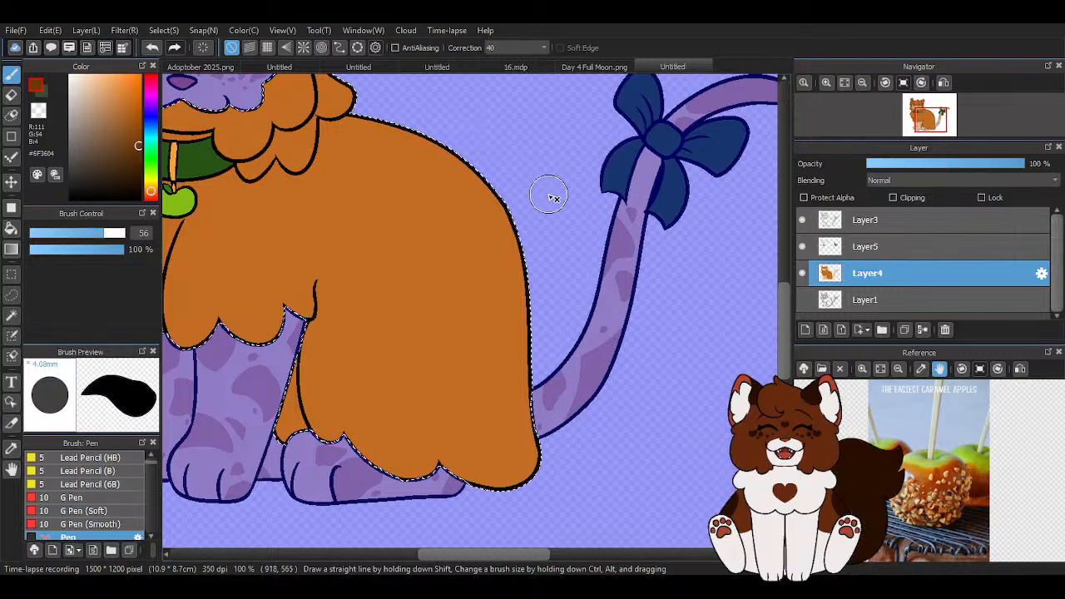
{"action": "mouse_move", "coordinate": [466, 137]}
{"action": "left_mouse_down"}
{"action": "mouse_move", "coordinate": [368, 212]}
{"action": "mouse_move", "coordinate": [431, 342]}
{"action": "mouse_move", "coordinate": [494, 292]}
{"action": "mouse_move", "coordinate": [428, 218]}
{"action": "left_mouse_up"}
{"action": "mouse_move", "coordinate": [537, 280]}
{"action": "left_mouse_down"}
{"action": "mouse_move", "coordinate": [352, 344]}
{"action": "mouse_move", "coordinate": [416, 100]}
{"action": "left_mouse_up"}
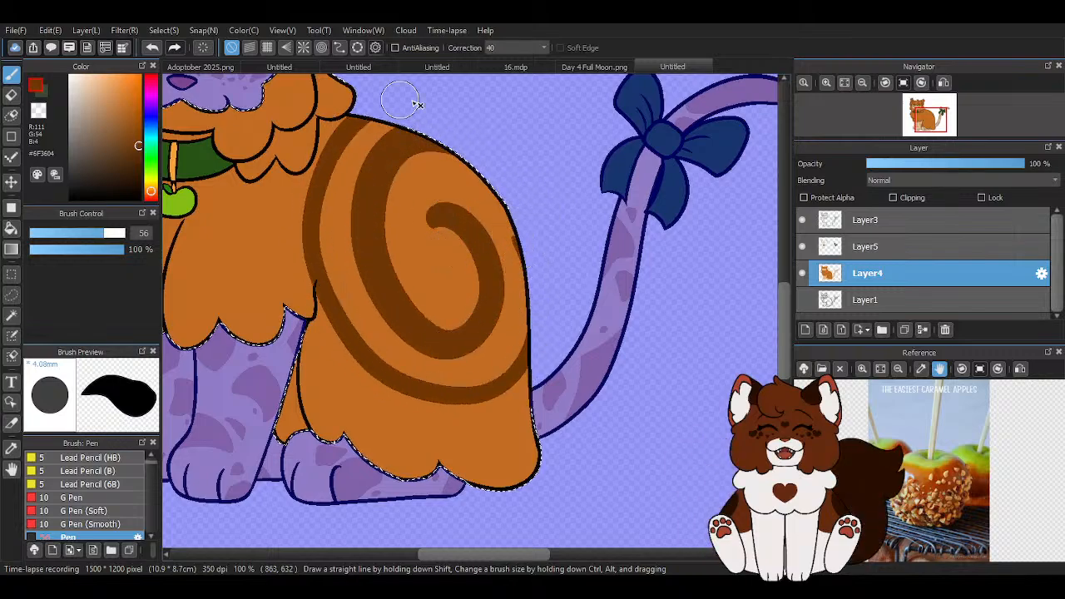
Paint curved dark brown stripes over the neck fluff and shoulder, and widen the spiral's outer ring
{"action": "scroll", "coordinate": [458, 245], "scroll_direction": "down", "scroll_amount": 1}
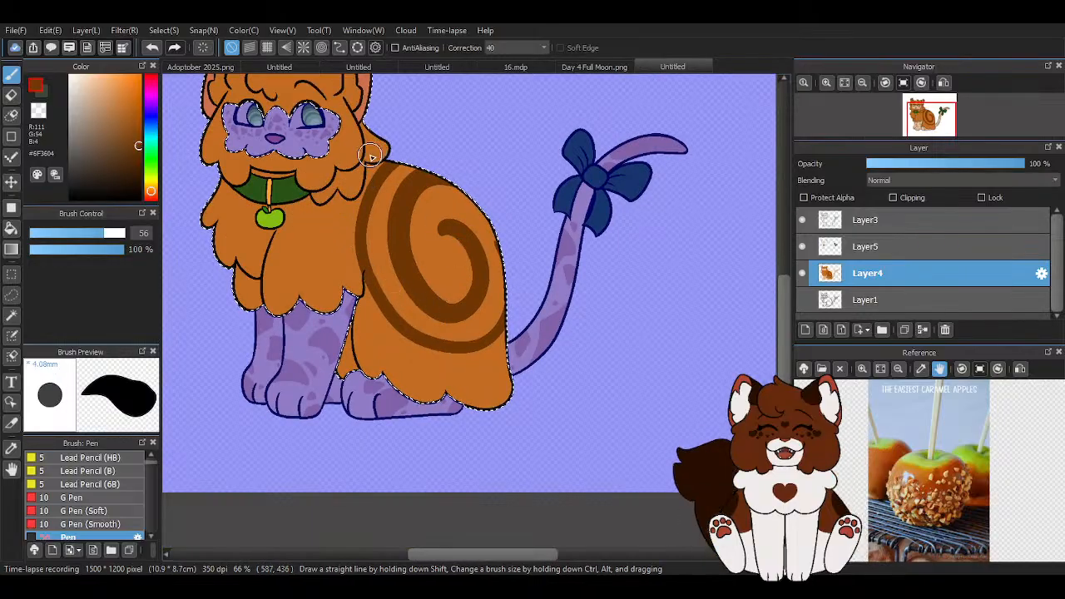
{"action": "mouse_move", "coordinate": [368, 156]}
{"action": "left_mouse_down"}
{"action": "mouse_move", "coordinate": [326, 233]}
{"action": "mouse_move", "coordinate": [345, 268]}
{"action": "left_mouse_up"}
{"action": "mouse_move", "coordinate": [352, 167]}
{"action": "left_mouse_down"}
{"action": "mouse_move", "coordinate": [333, 250]}
{"action": "mouse_move", "coordinate": [349, 263]}
{"action": "left_mouse_up"}
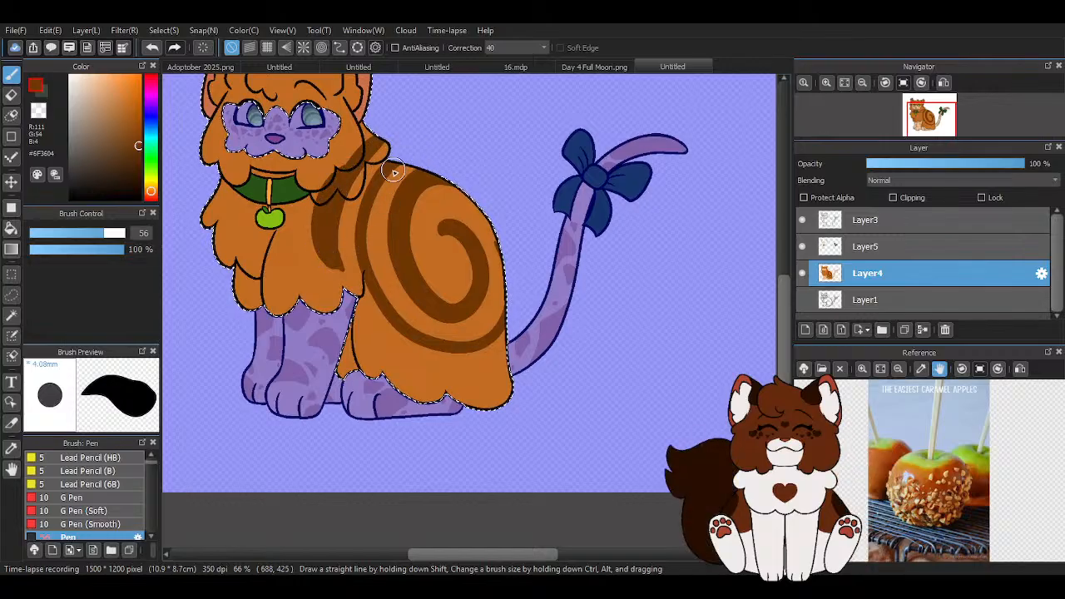
{"action": "left_click_drag", "start_coordinate": [392, 166], "coordinate": [364, 266]}
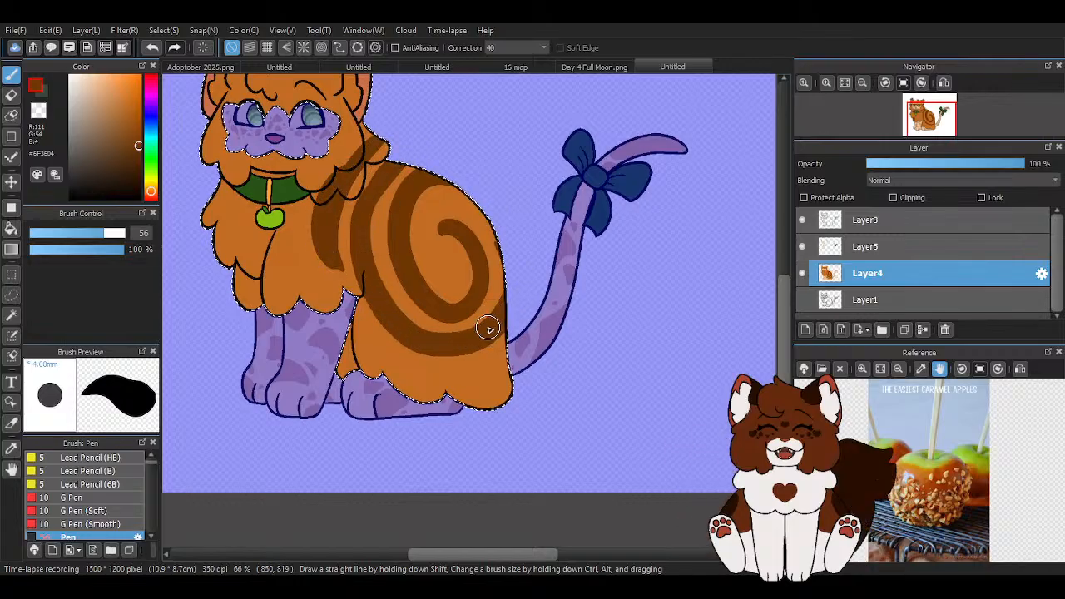
Add a tapering brown stripe along the back's edge and thicken the inner curl of the flank spiral
{"action": "scroll", "coordinate": [487, 214], "scroll_direction": "up", "scroll_amount": 1}
{"action": "mouse_move", "coordinate": [406, 183]}
{"action": "left_mouse_down"}
{"action": "mouse_move", "coordinate": [436, 195]}
{"action": "mouse_move", "coordinate": [491, 254]}
{"action": "left_mouse_up"}
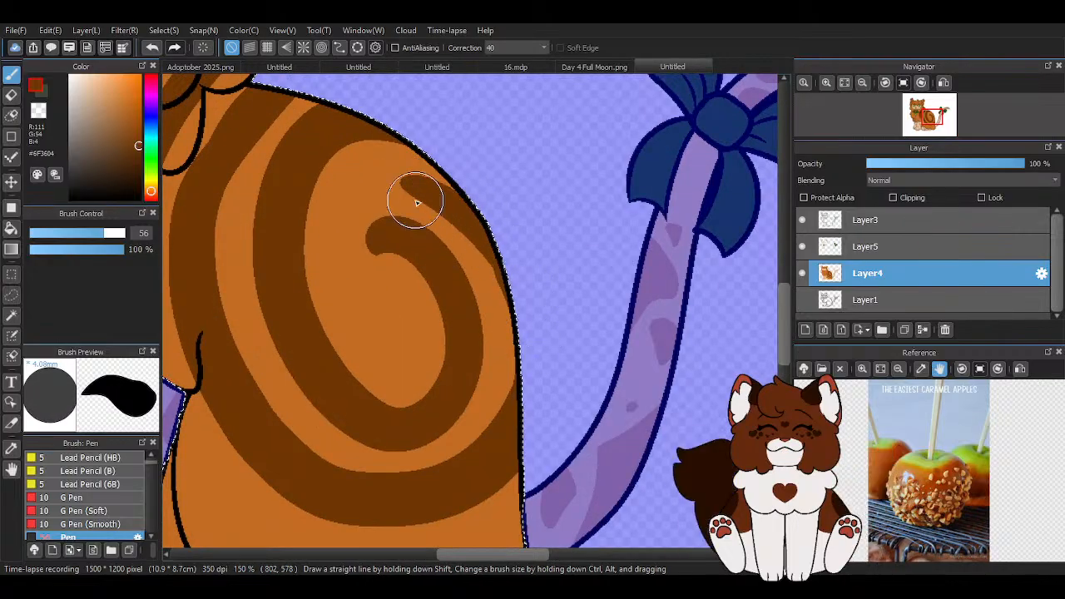
{"action": "scroll", "coordinate": [496, 307], "scroll_direction": "down", "scroll_amount": 2}
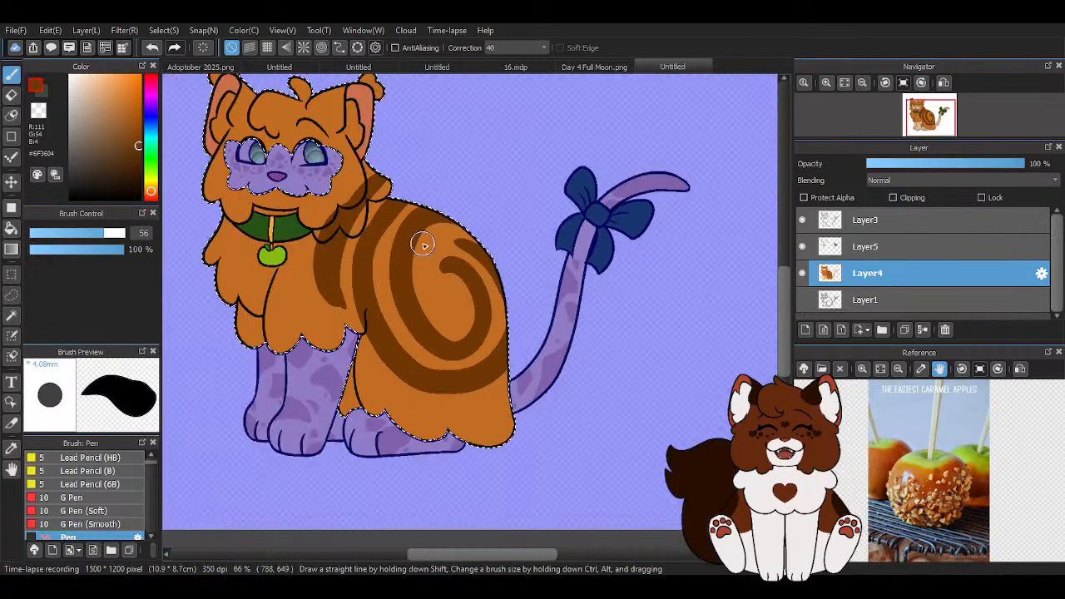
{"action": "scroll", "coordinate": [420, 253], "scroll_direction": "up", "scroll_amount": 2}
{"action": "mouse_move", "coordinate": [518, 208]}
{"action": "left_mouse_down"}
{"action": "mouse_move", "coordinate": [415, 252]}
{"action": "mouse_move", "coordinate": [469, 453]}
{"action": "mouse_move", "coordinate": [497, 324]}
{"action": "mouse_move", "coordinate": [479, 314]}
{"action": "mouse_move", "coordinate": [511, 330]}
{"action": "left_mouse_up"}
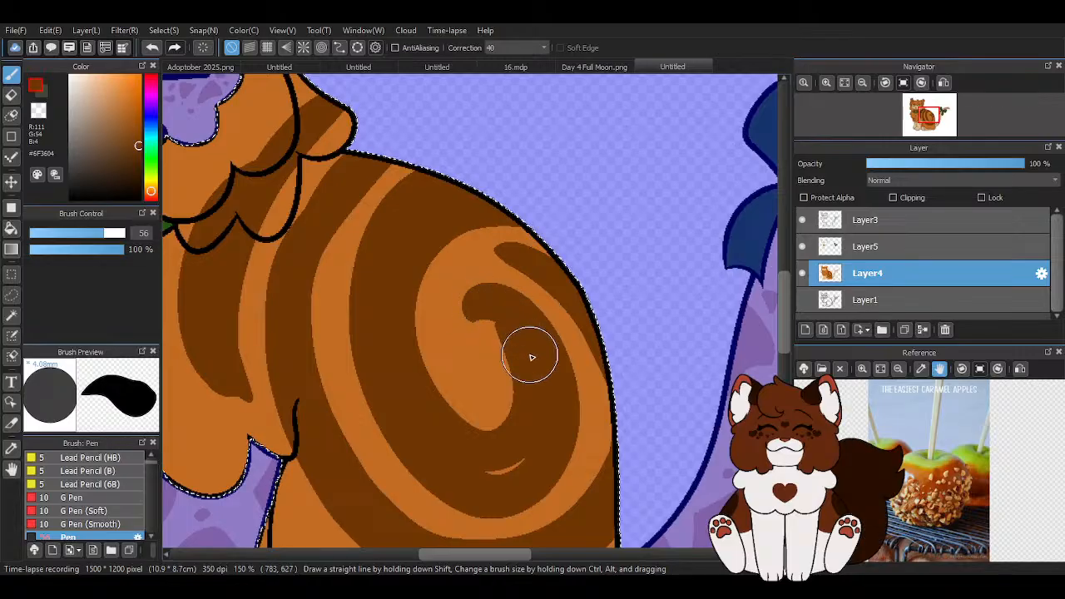
{"action": "scroll", "coordinate": [474, 384], "scroll_direction": "down", "scroll_amount": 4}
{"action": "scroll", "coordinate": [420, 391], "scroll_direction": "up", "scroll_amount": 1}
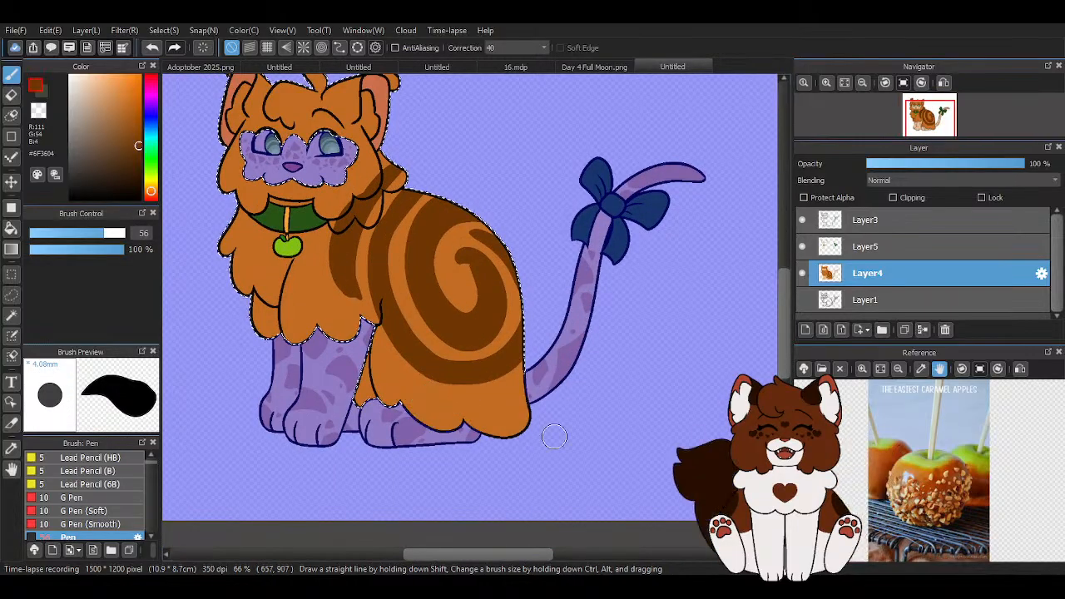
Paint further curved brown stripes across the lower haunch and along the scalloped bottom edge of the fur
{"action": "scroll", "coordinate": [453, 358], "scroll_direction": "up", "scroll_amount": 2}
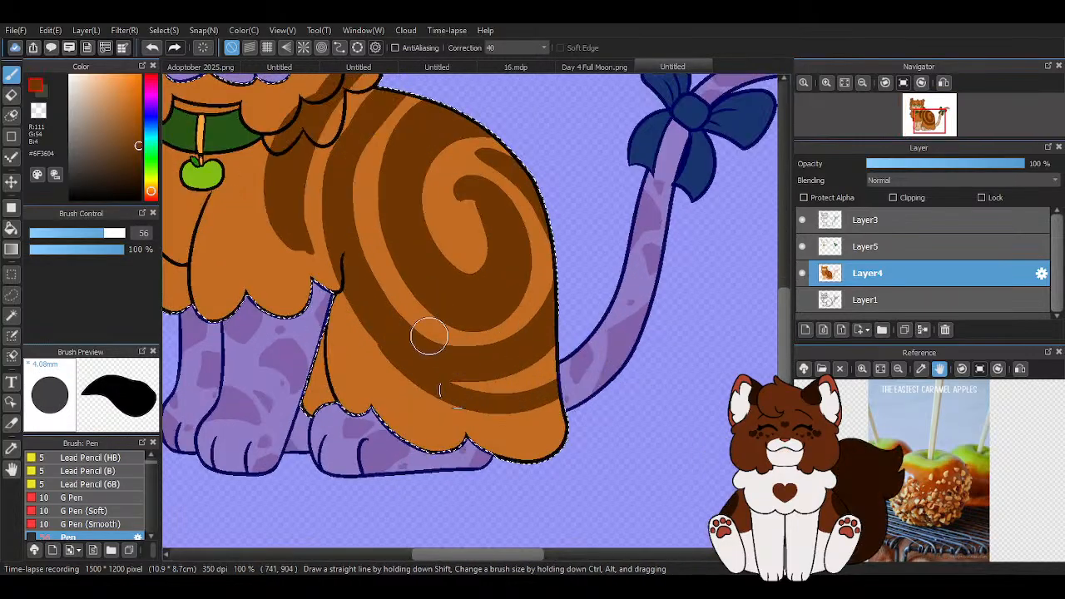
{"action": "scroll", "coordinate": [587, 347], "scroll_direction": "down", "scroll_amount": 2}
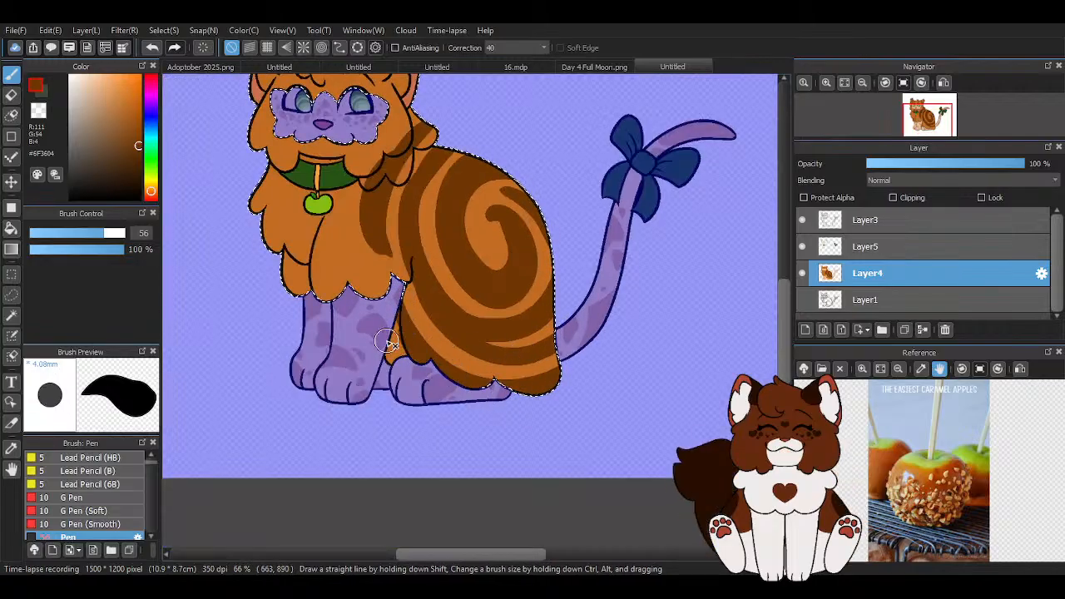
{"action": "scroll", "coordinate": [391, 299], "scroll_direction": "up", "scroll_amount": 2}
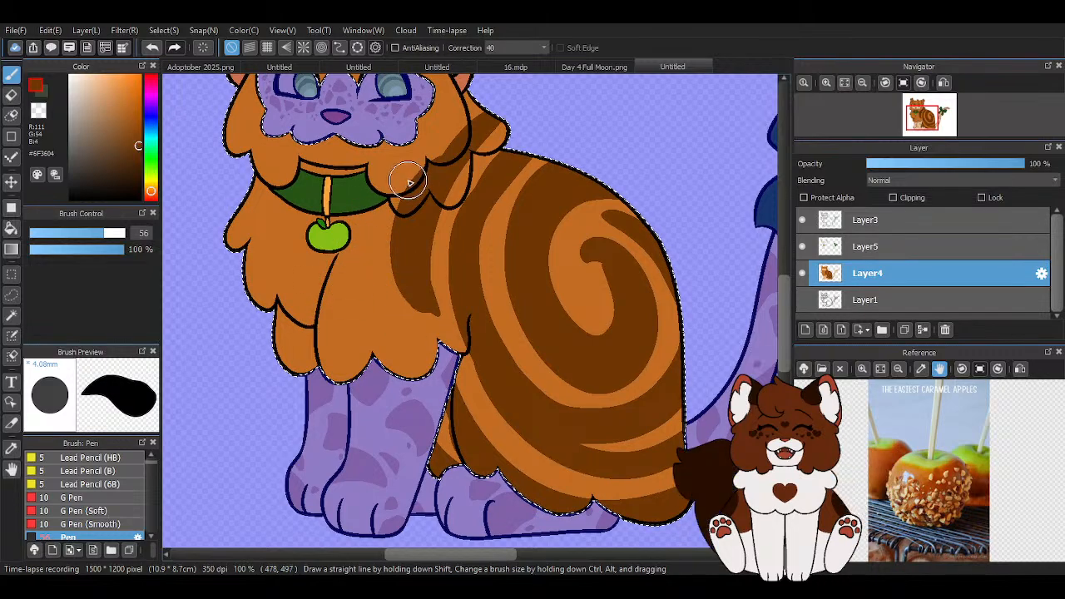
Redo the first chest stripe as a brown marking from the cheek tuft behind the apple, and add another on the outer chest fluff
{"action": "mouse_move", "coordinate": [404, 180]}
{"action": "left_mouse_down"}
{"action": "mouse_move", "coordinate": [351, 259]}
{"action": "mouse_move", "coordinate": [431, 327]}
{"action": "left_mouse_up"}
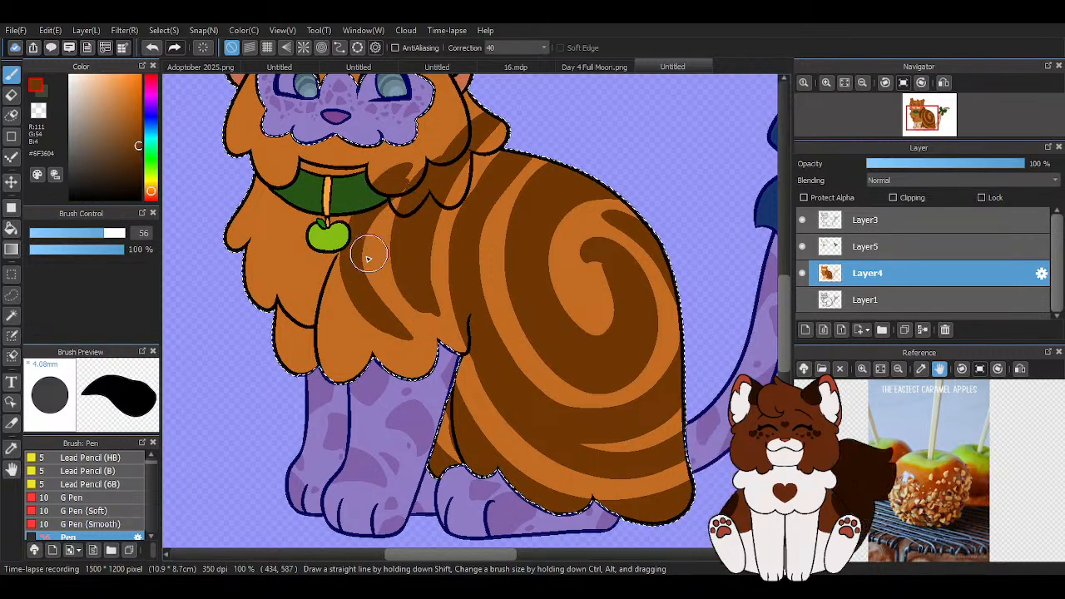
{"action": "left_click", "coordinate": [148, 47]}
{"action": "scroll", "coordinate": [392, 178], "scroll_direction": "up", "scroll_amount": 2}
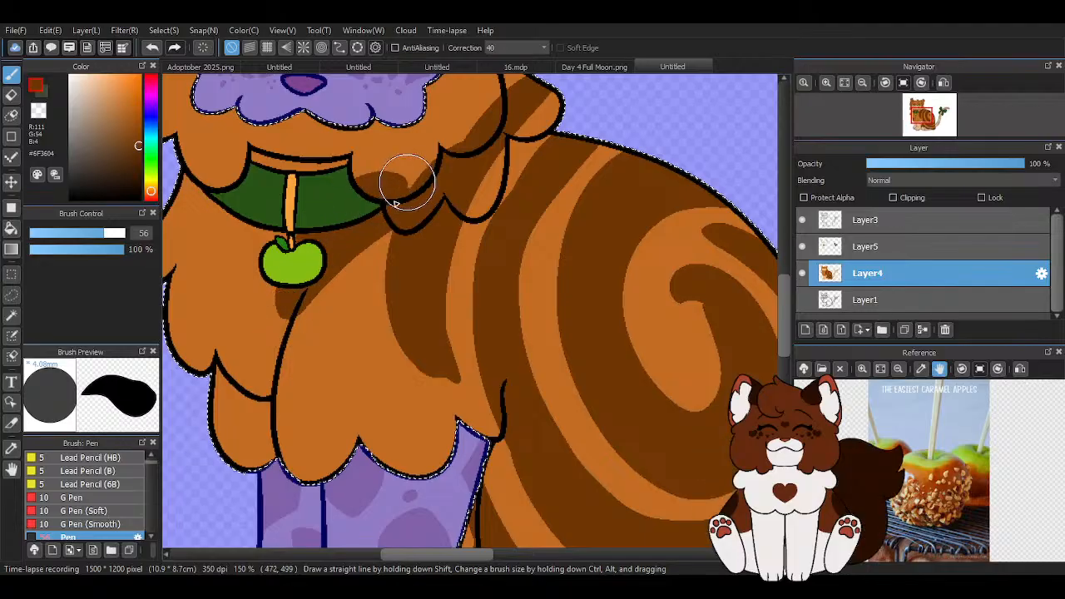
{"action": "scroll", "coordinate": [469, 247], "scroll_direction": "down", "scroll_amount": 3}
{"action": "scroll", "coordinate": [469, 247], "scroll_direction": "up", "scroll_amount": 2}
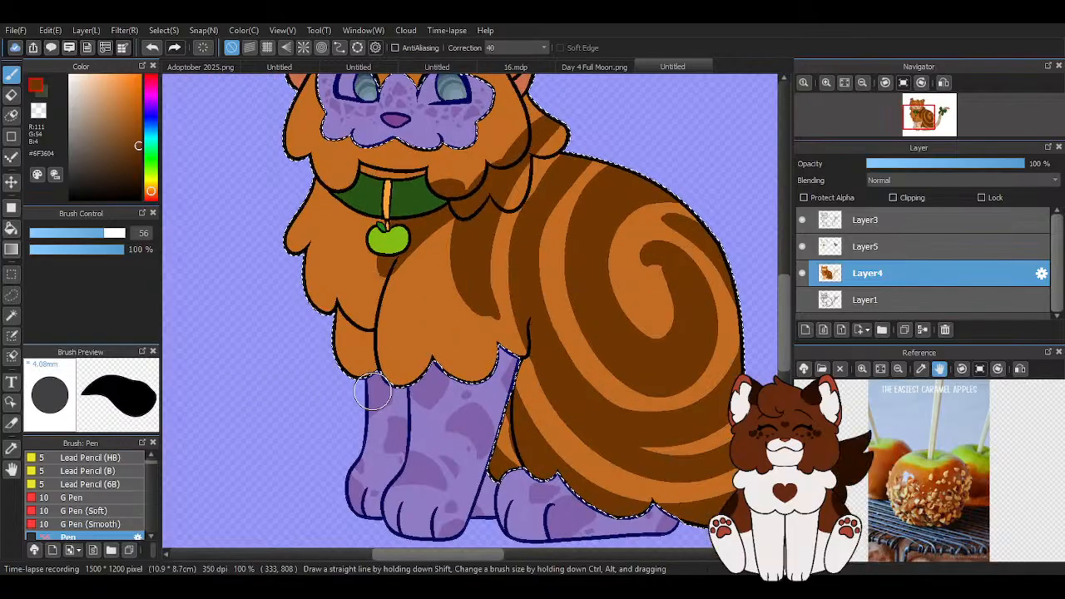
{"action": "scroll", "coordinate": [372, 391], "scroll_direction": "down", "scroll_amount": 2}
{"action": "scroll", "coordinate": [361, 254], "scroll_direction": "up", "scroll_amount": 3}
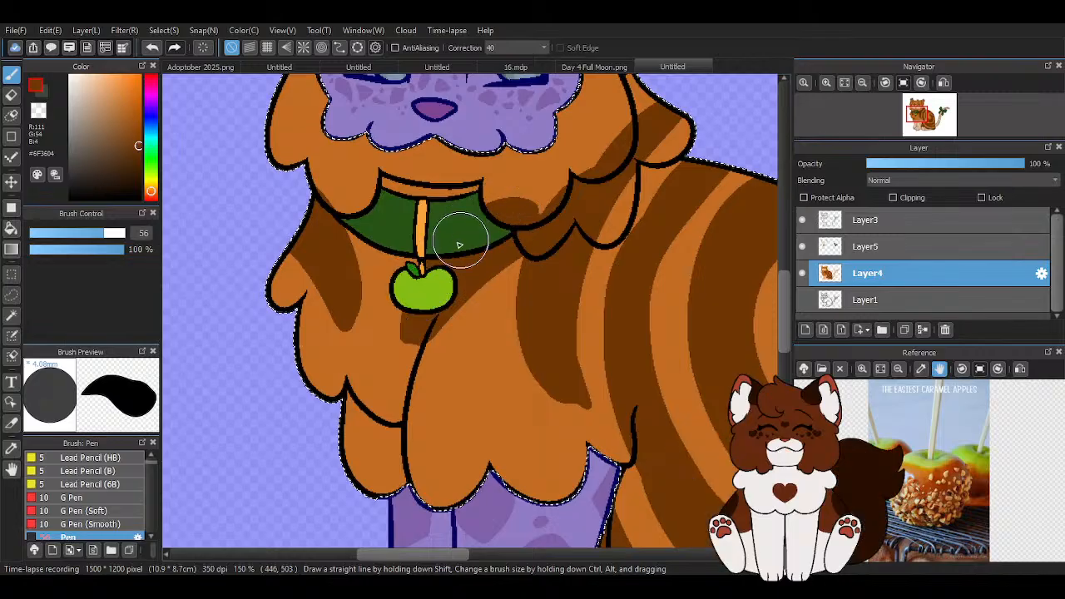
Paint the lower chest tufts brown below the apple pendant and extend the shoulder stripe towards the front leg
{"action": "scroll", "coordinate": [475, 225], "scroll_direction": "down", "scroll_amount": 4}
{"action": "scroll", "coordinate": [489, 180], "scroll_direction": "up", "scroll_amount": 2}
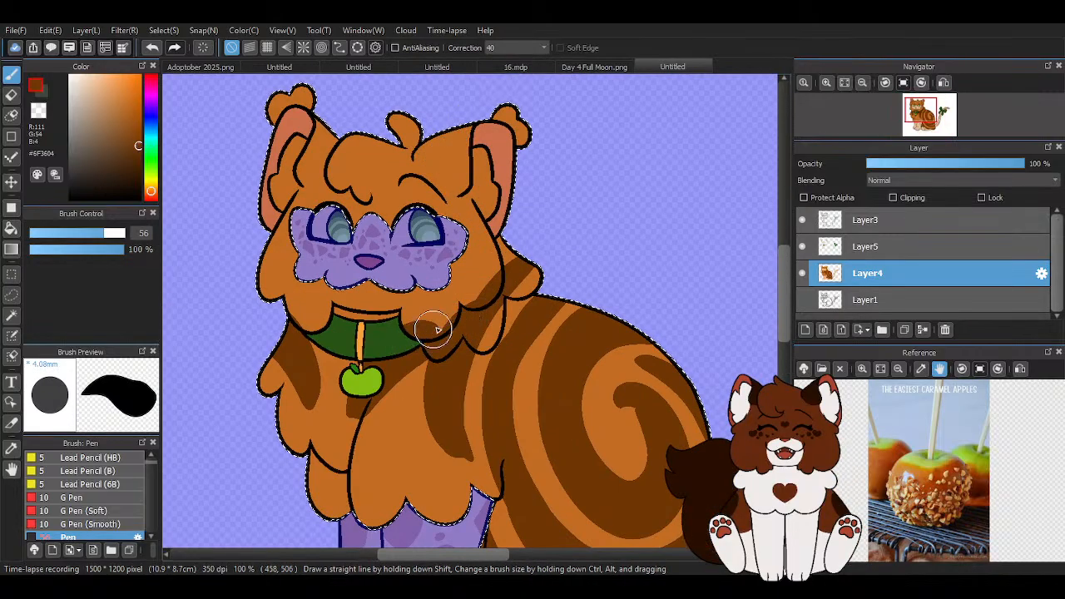
{"action": "scroll", "coordinate": [469, 254], "scroll_direction": "up", "scroll_amount": 1}
{"action": "scroll", "coordinate": [439, 223], "scroll_direction": "down", "scroll_amount": 2}
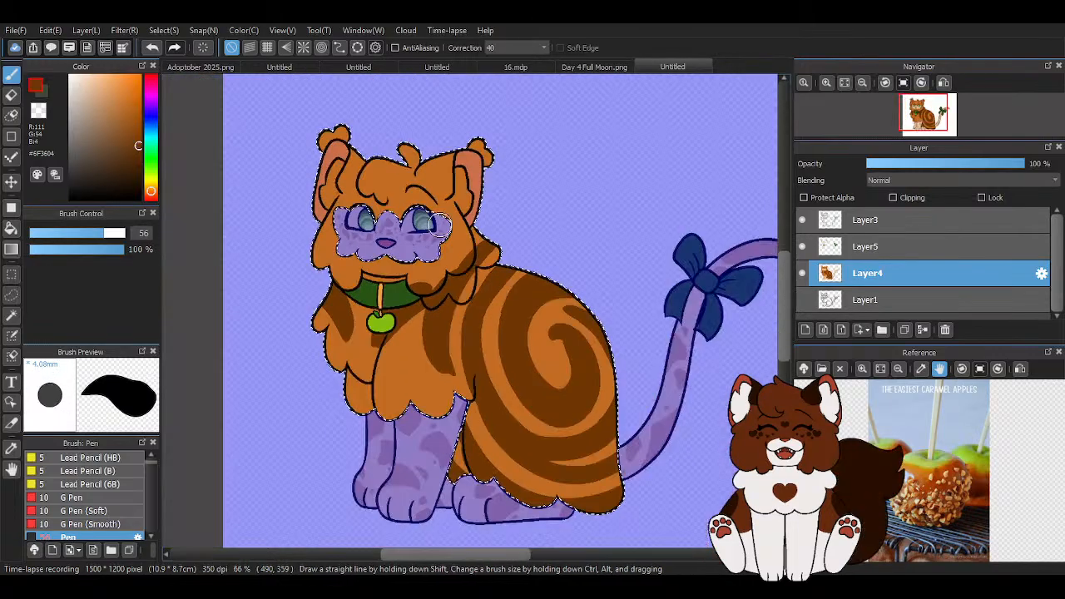
{"action": "scroll", "coordinate": [398, 223], "scroll_direction": "down", "scroll_amount": 1}
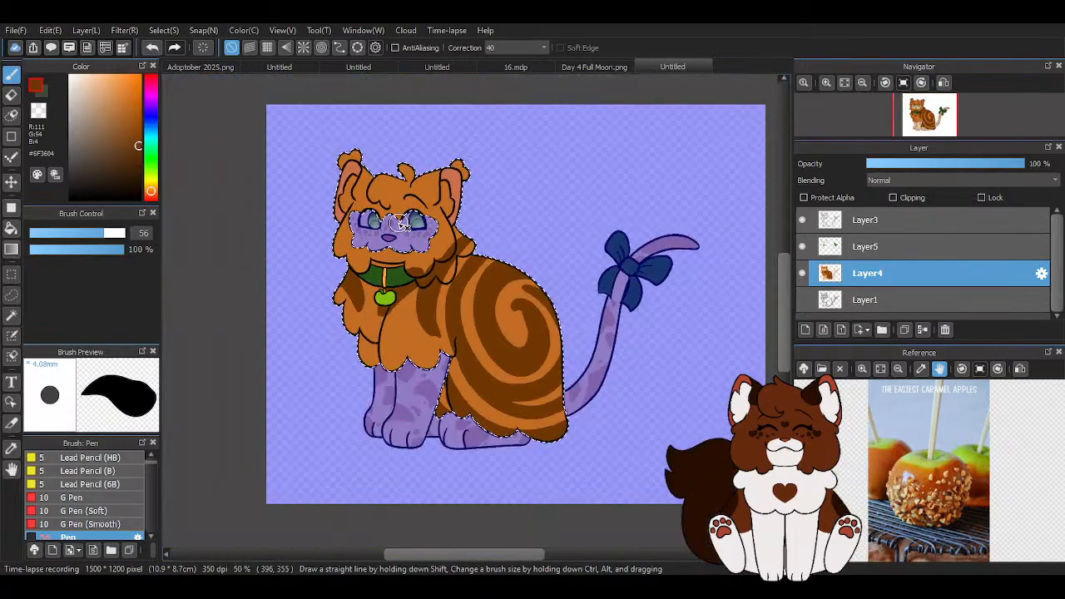
{"action": "scroll", "coordinate": [508, 310], "scroll_direction": "up", "scroll_amount": 1}
{"action": "scroll", "coordinate": [426, 310], "scroll_direction": "down", "scroll_amount": 1}
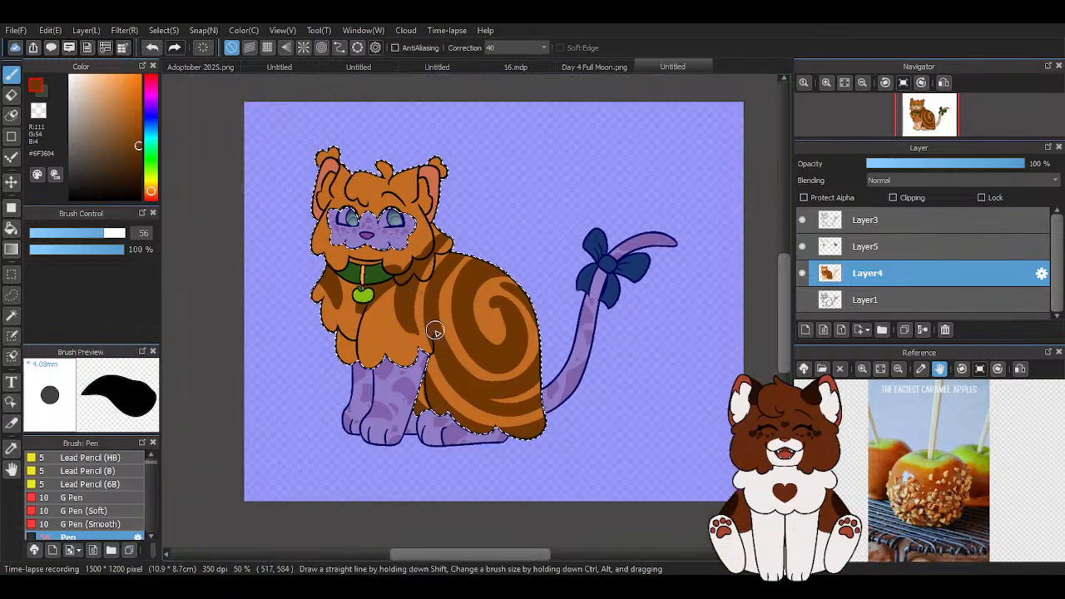
{"action": "scroll", "coordinate": [383, 350], "scroll_direction": "up", "scroll_amount": 2}
{"action": "mouse_move", "coordinate": [391, 379]}
{"action": "left_mouse_down"}
{"action": "mouse_move", "coordinate": [365, 315]}
{"action": "mouse_move", "coordinate": [417, 209]}
{"action": "mouse_move", "coordinate": [339, 349]}
{"action": "mouse_move", "coordinate": [377, 396]}
{"action": "mouse_move", "coordinate": [362, 304]}
{"action": "mouse_move", "coordinate": [392, 377]}
{"action": "mouse_move", "coordinate": [360, 374]}
{"action": "mouse_move", "coordinate": [383, 405]}
{"action": "mouse_move", "coordinate": [311, 344]}
{"action": "left_mouse_up"}
{"action": "mouse_move", "coordinate": [423, 221]}
{"action": "left_mouse_down"}
{"action": "mouse_move", "coordinate": [416, 249]}
{"action": "mouse_move", "coordinate": [473, 331]}
{"action": "left_mouse_up"}
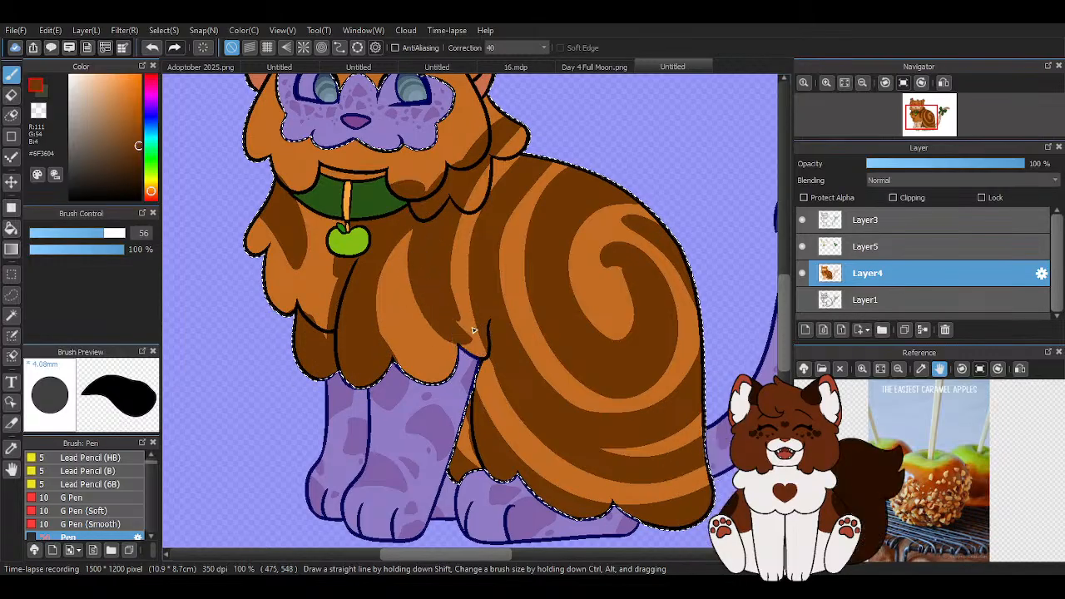
{"action": "key", "text": "ctrl+minus"}
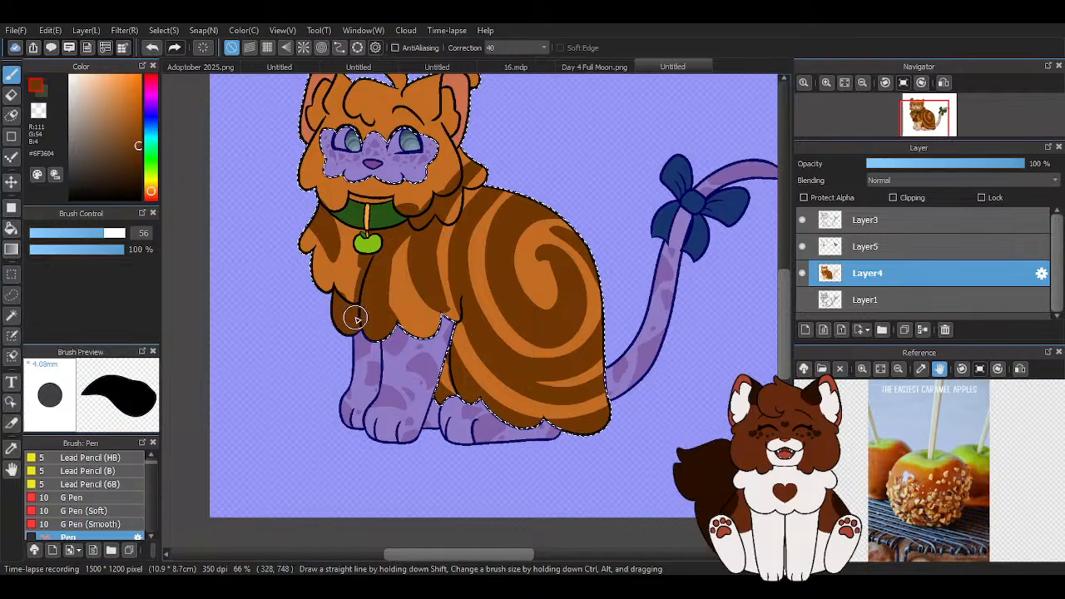
{"action": "key", "text": "ctrl+minus"}
{"action": "key", "text": "ctrl+minus"}
{"action": "key", "text": "ctrl+minus"}
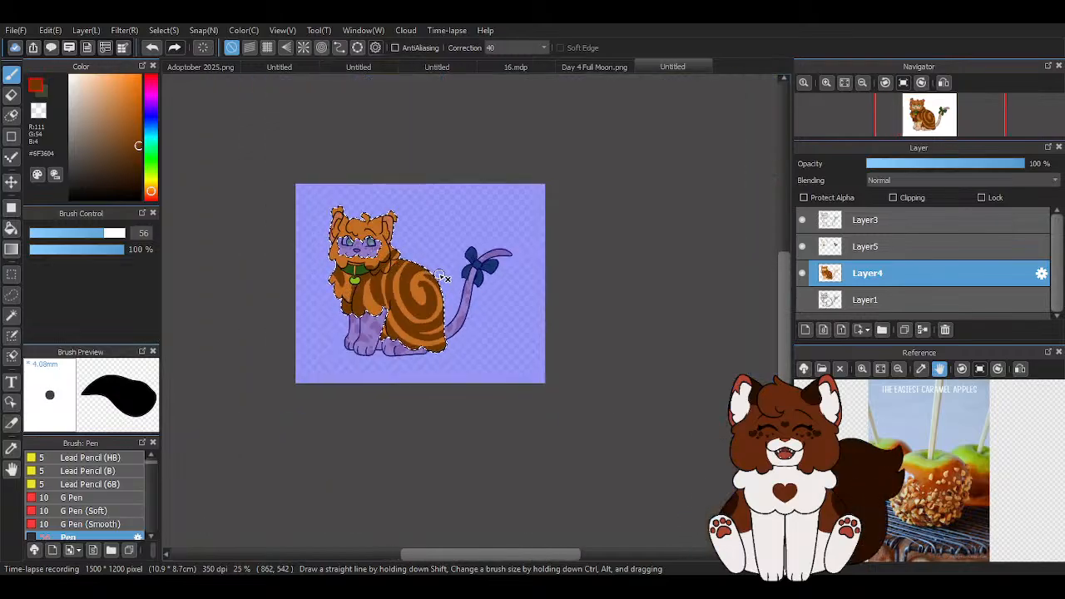
{"action": "key", "text": "ctrl+plus"}
{"action": "key", "text": "ctrl+plus"}
{"action": "key", "text": "ctrl+plus"}
{"action": "key", "text": "ctrl+plus"}
{"action": "key", "text": "ctrl+plus"}
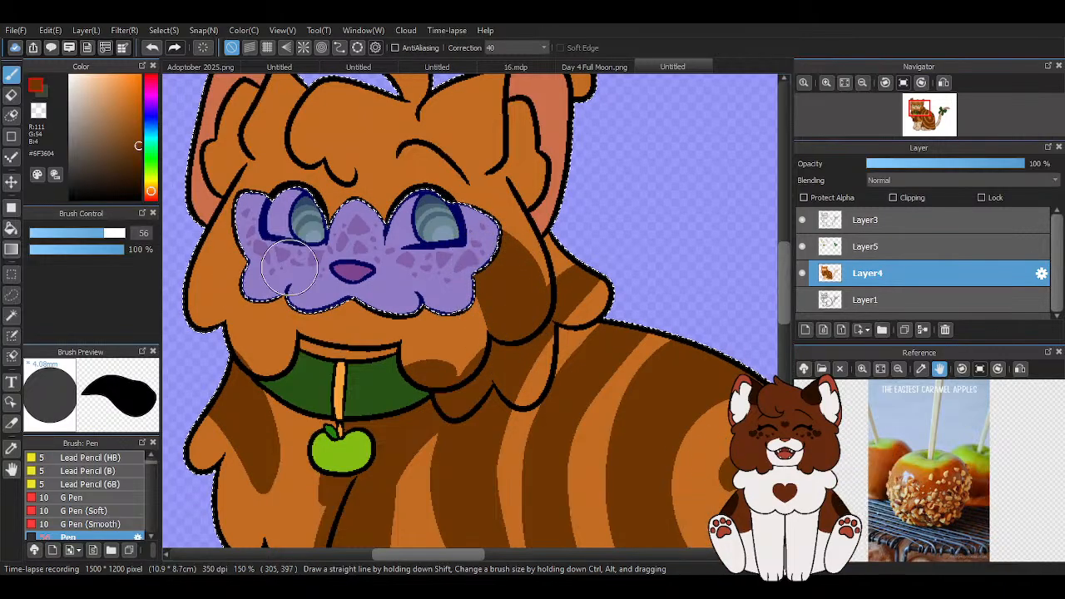
{"action": "key", "text": "ctrl+minus"}
{"action": "key", "text": "ctrl+d"}
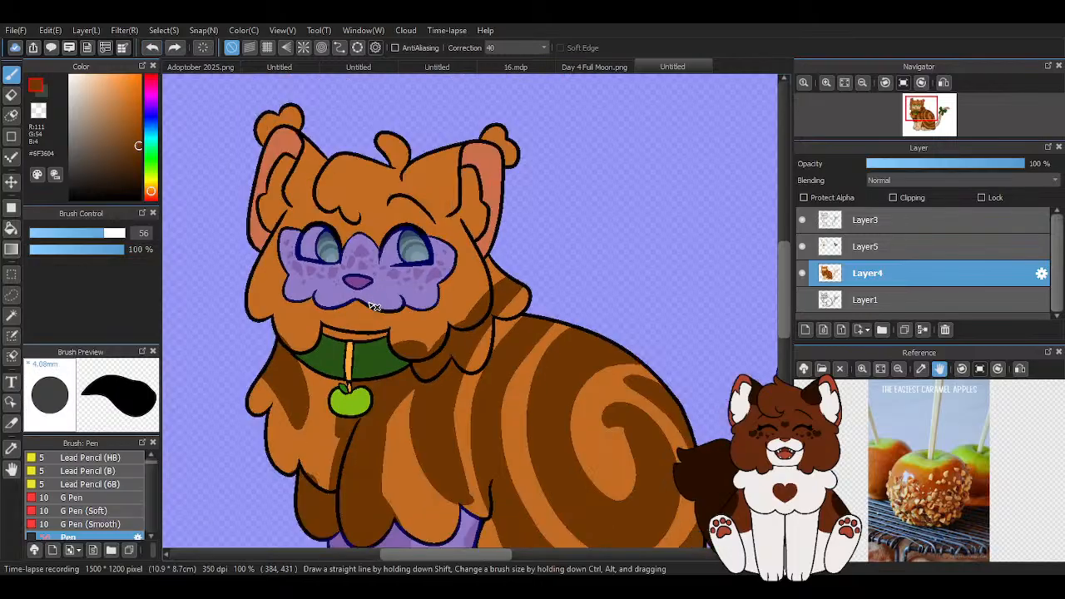
Paint the forehead hair tuft dark brown and add brown markings at the base of the ear nearest the back
{"action": "key", "text": "ctrl+plus"}
{"action": "mouse_move", "coordinate": [352, 209]}
{"action": "left_mouse_down"}
{"action": "mouse_move", "coordinate": [429, 173]}
{"action": "mouse_move", "coordinate": [378, 146]}
{"action": "mouse_move", "coordinate": [356, 173]}
{"action": "mouse_move", "coordinate": [347, 219]}
{"action": "mouse_move", "coordinate": [345, 134]}
{"action": "mouse_move", "coordinate": [303, 189]}
{"action": "mouse_move", "coordinate": [306, 203]}
{"action": "mouse_move", "coordinate": [326, 158]}
{"action": "mouse_move", "coordinate": [437, 108]}
{"action": "mouse_move", "coordinate": [405, 99]}
{"action": "mouse_move", "coordinate": [442, 102]}
{"action": "mouse_move", "coordinate": [526, 179]}
{"action": "mouse_move", "coordinate": [555, 114]}
{"action": "mouse_move", "coordinate": [520, 162]}
{"action": "mouse_move", "coordinate": [570, 93]}
{"action": "left_mouse_up"}
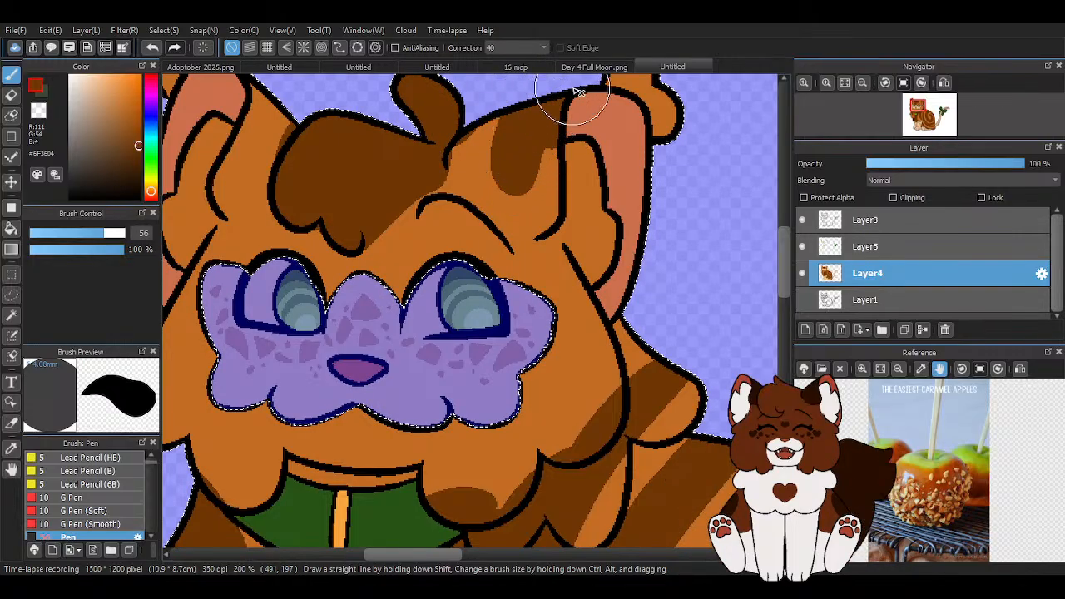
{"action": "left_click", "coordinate": [551, 184]}
Add a matching dark brown marking beside the base of the other ear
{"action": "scroll", "coordinate": [544, 201], "scroll_direction": "down", "scroll_amount": 2}
{"action": "scroll", "coordinate": [407, 148], "scroll_direction": "up", "scroll_amount": 1}
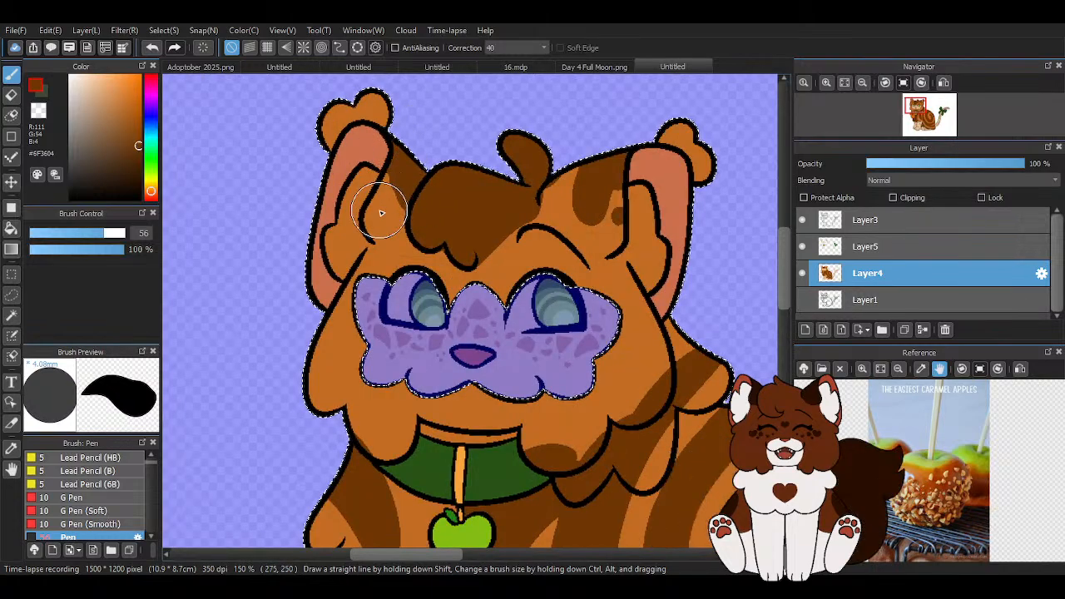
{"action": "scroll", "coordinate": [379, 200], "scroll_direction": "down", "scroll_amount": 3}
{"action": "scroll", "coordinate": [371, 191], "scroll_direction": "up", "scroll_amount": 2}
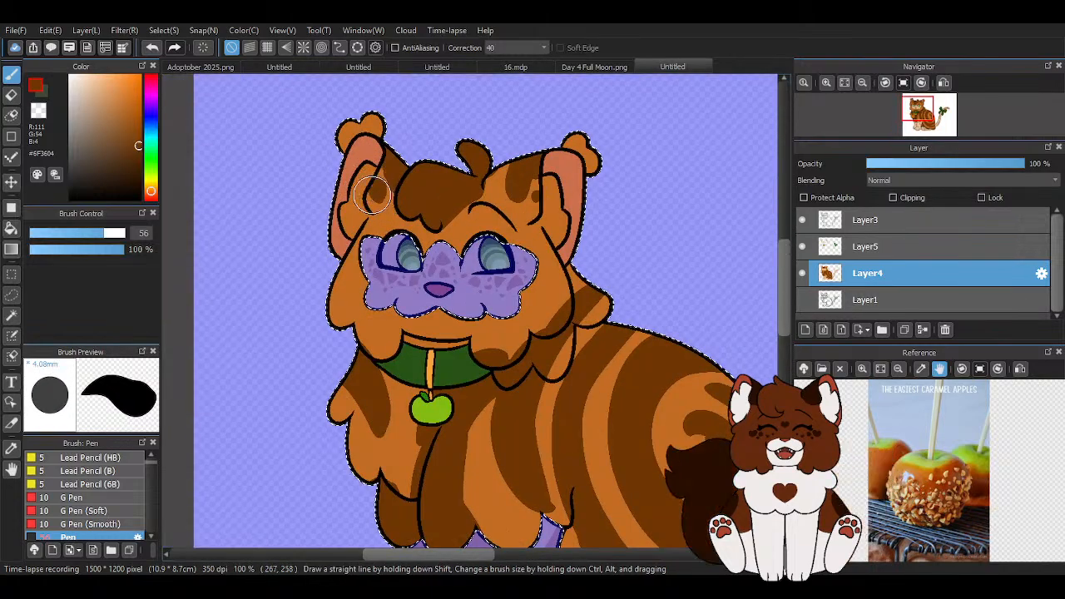
Undo the ear-base markings and repaint them as curled dark brown swirls beside both ears
{"action": "scroll", "coordinate": [372, 195], "scroll_direction": "down", "scroll_amount": 2}
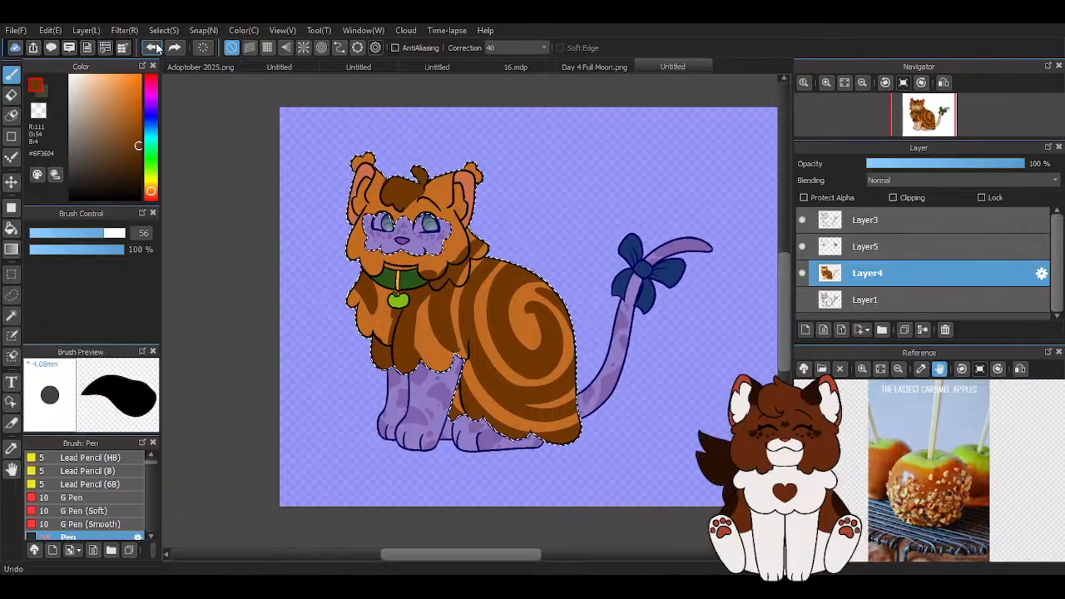
{"action": "scroll", "coordinate": [416, 167], "scroll_direction": "up", "scroll_amount": 3}
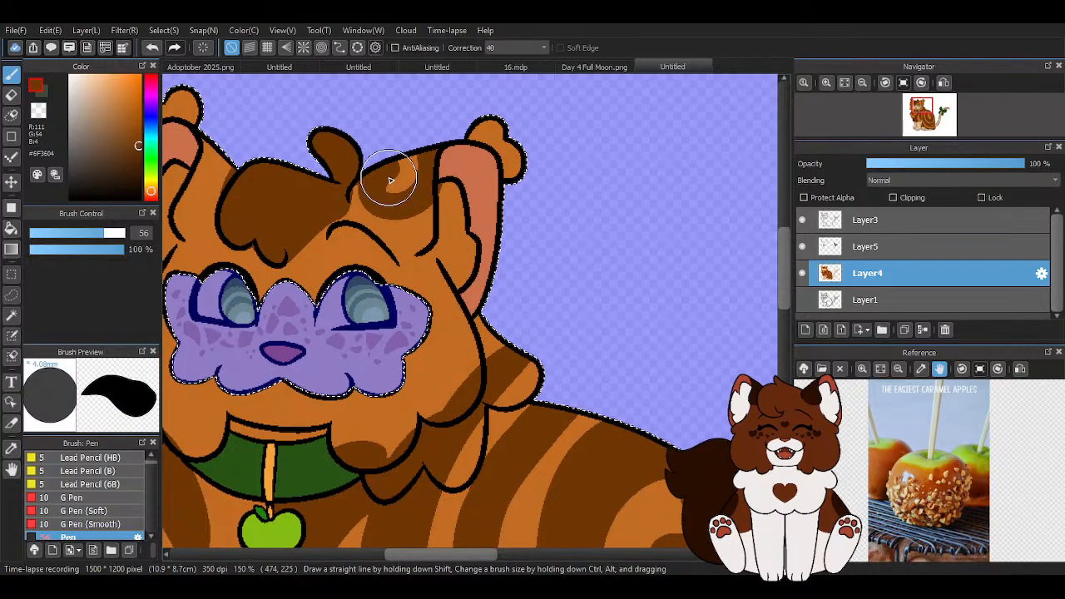
{"action": "scroll", "coordinate": [398, 176], "scroll_direction": "down", "scroll_amount": 3}
{"action": "scroll", "coordinate": [285, 171], "scroll_direction": "up", "scroll_amount": 3}
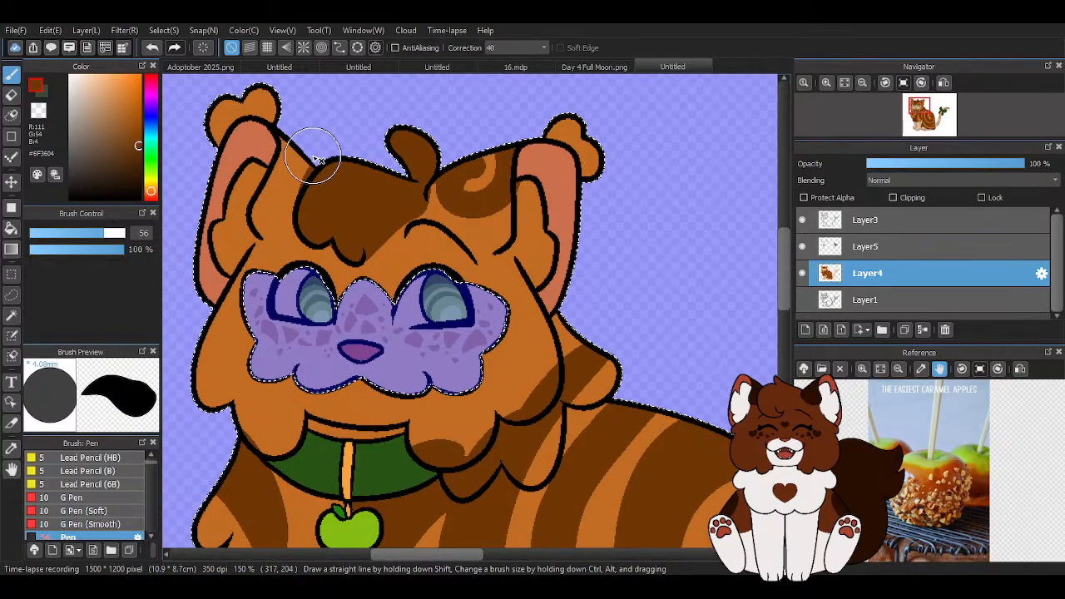
{"action": "scroll", "coordinate": [285, 175], "scroll_direction": "down", "scroll_amount": 3}
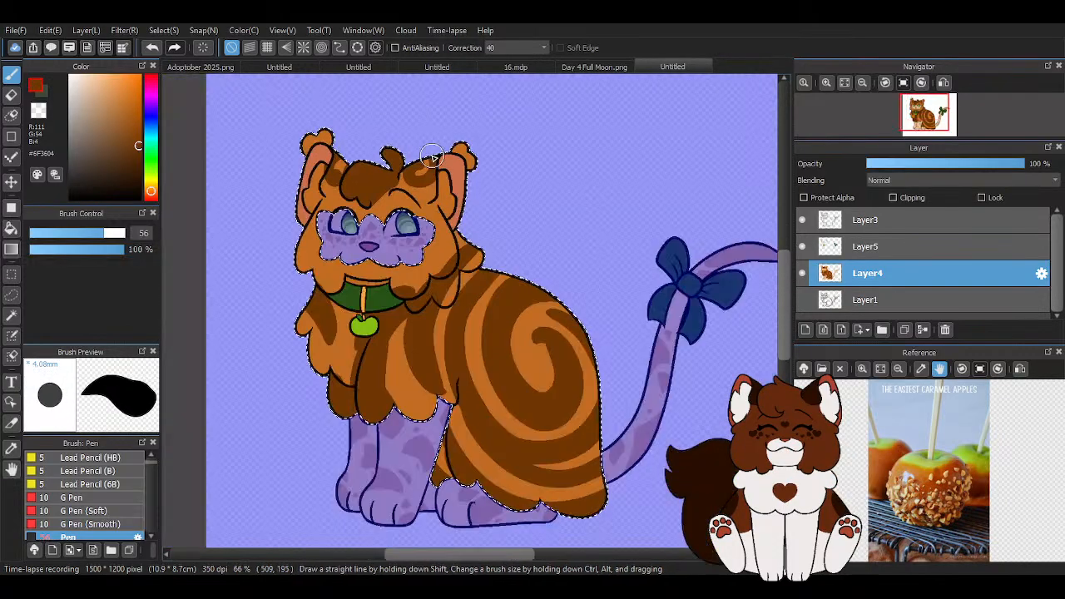
{"action": "scroll", "coordinate": [401, 210], "scroll_direction": "up", "scroll_amount": 2}
Paint the cheek fluff on both sides of the face and the ear-tip tufts dark brown
{"action": "mouse_move", "coordinate": [244, 252]}
{"action": "left_mouse_down"}
{"action": "mouse_move", "coordinate": [219, 241]}
{"action": "mouse_move", "coordinate": [250, 204]}
{"action": "left_mouse_up"}
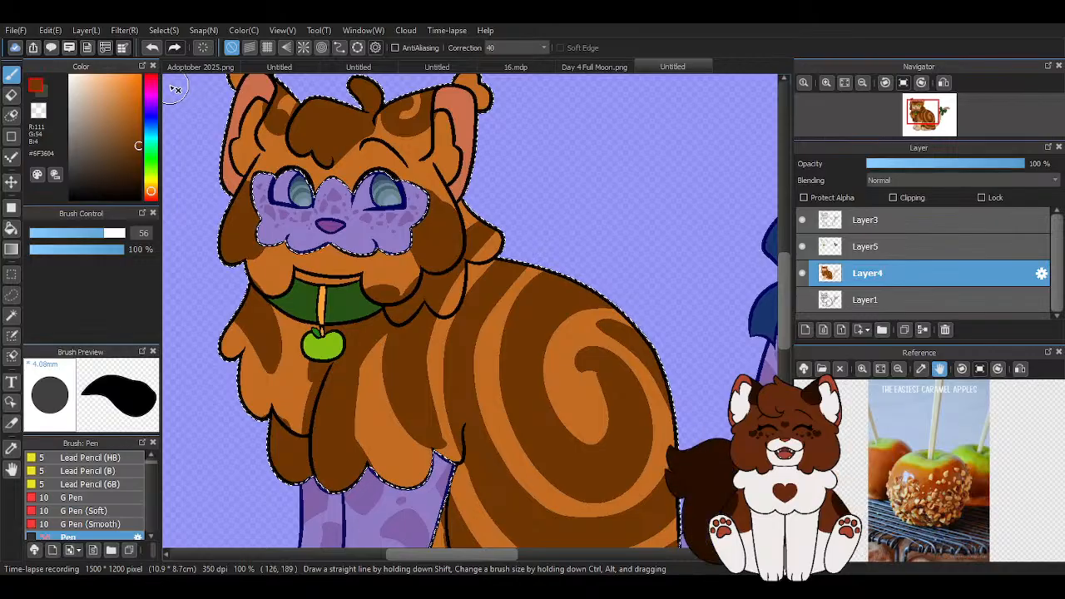
{"action": "scroll", "coordinate": [387, 230], "scroll_direction": "down", "scroll_amount": 2}
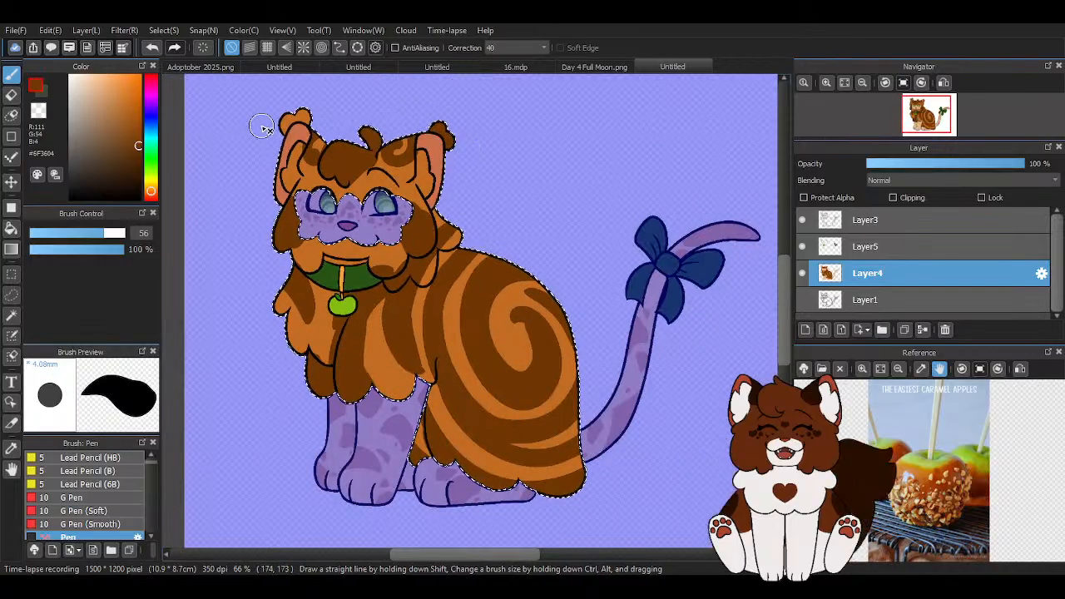
Add a new layer above the fur layer, choose green #3FC009 and set the pen size to 20
{"action": "key", "text": "ctrl+shift+n"}
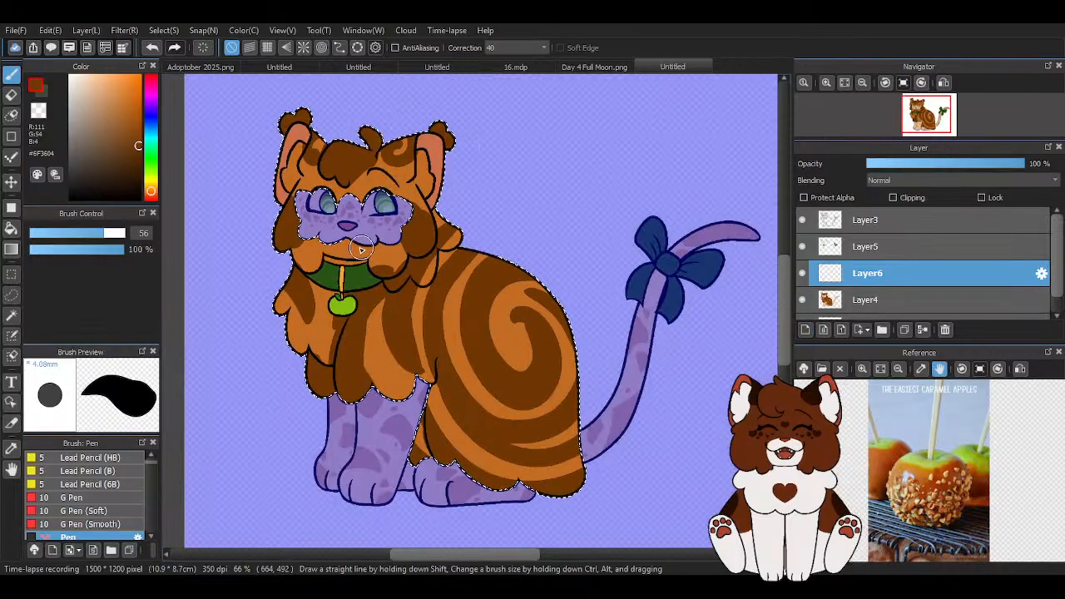
{"action": "left_click", "coordinate": [41, 95]}
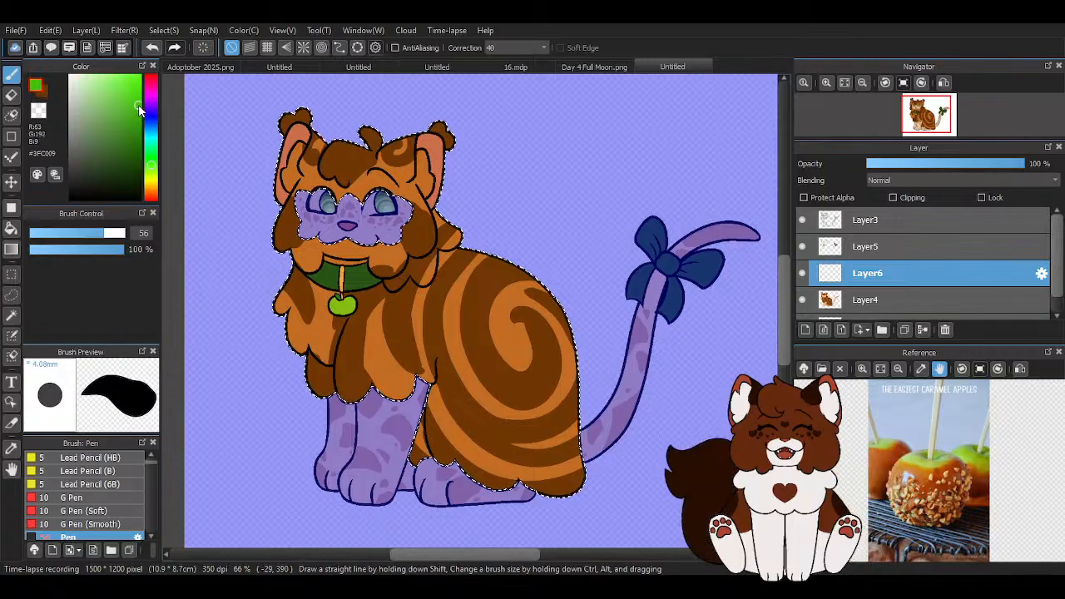
{"action": "left_click", "coordinate": [55, 234]}
{"action": "key", "text": "ctrl+d"}
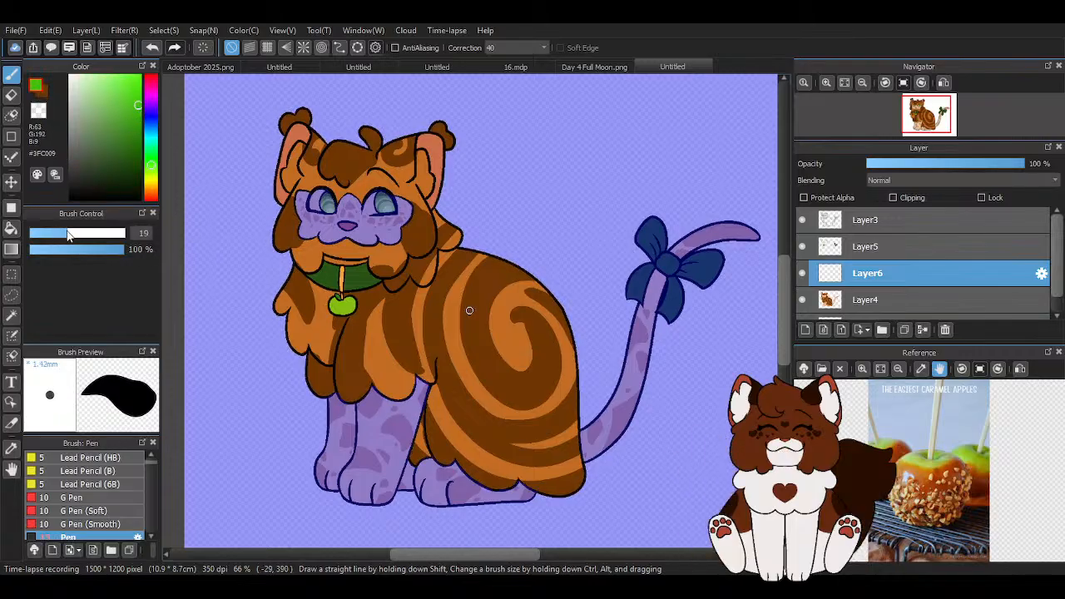
{"action": "left_click_drag", "start_coordinate": [67, 236], "coordinate": [70, 235]}
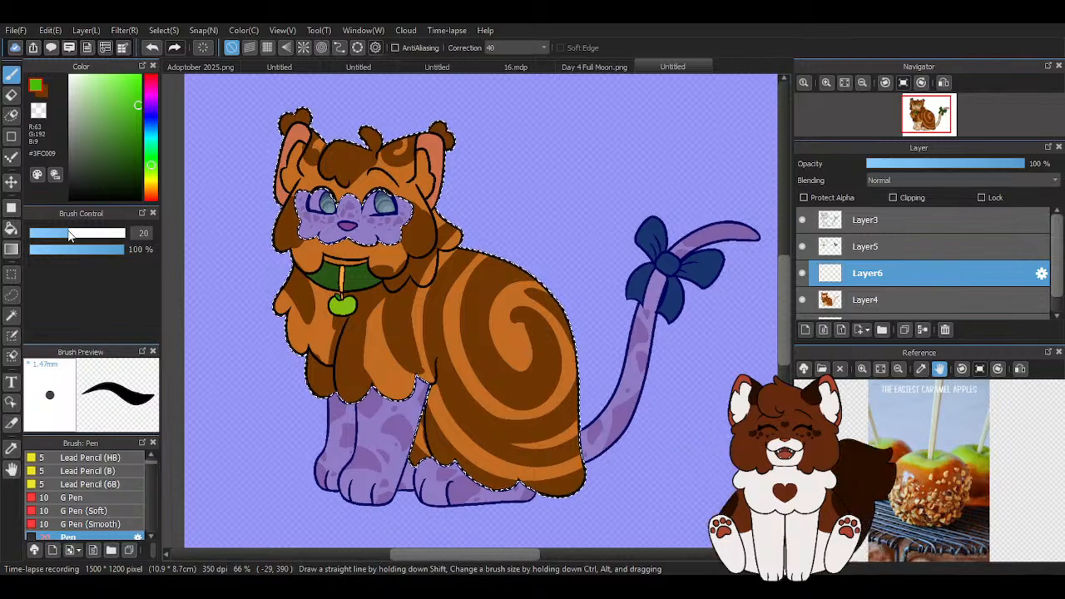
Paint a green swirl over the brown marking at the base of the ear nearest the back and check it against the fur layer
{"action": "scroll", "coordinate": [411, 195], "scroll_direction": "up", "scroll_amount": 6}
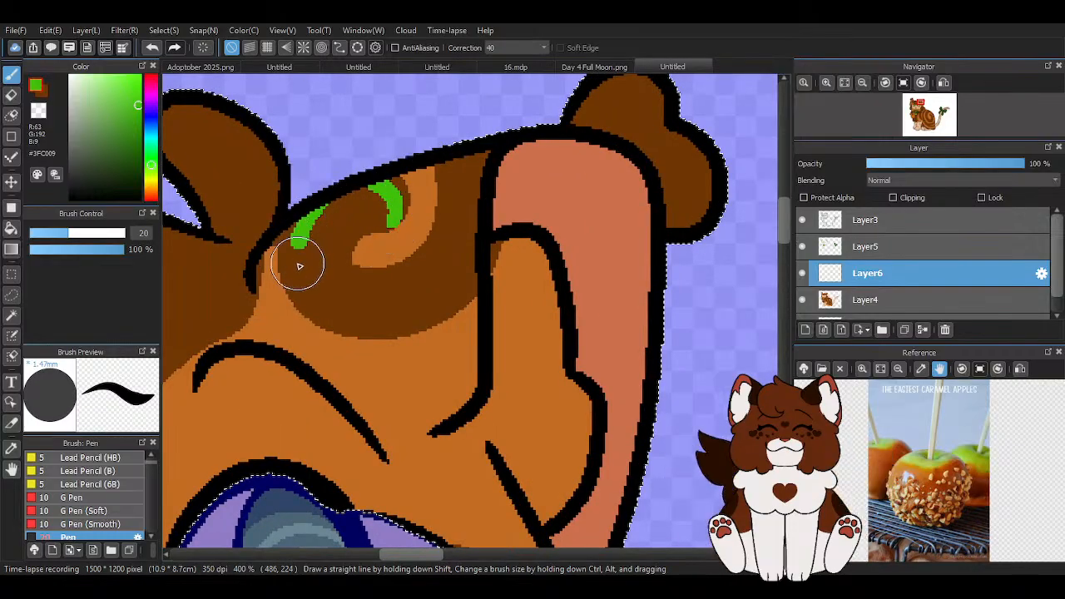
{"action": "mouse_move", "coordinate": [299, 256]}
{"action": "left_mouse_down"}
{"action": "mouse_move", "coordinate": [394, 341]}
{"action": "mouse_move", "coordinate": [501, 170]}
{"action": "left_mouse_up"}
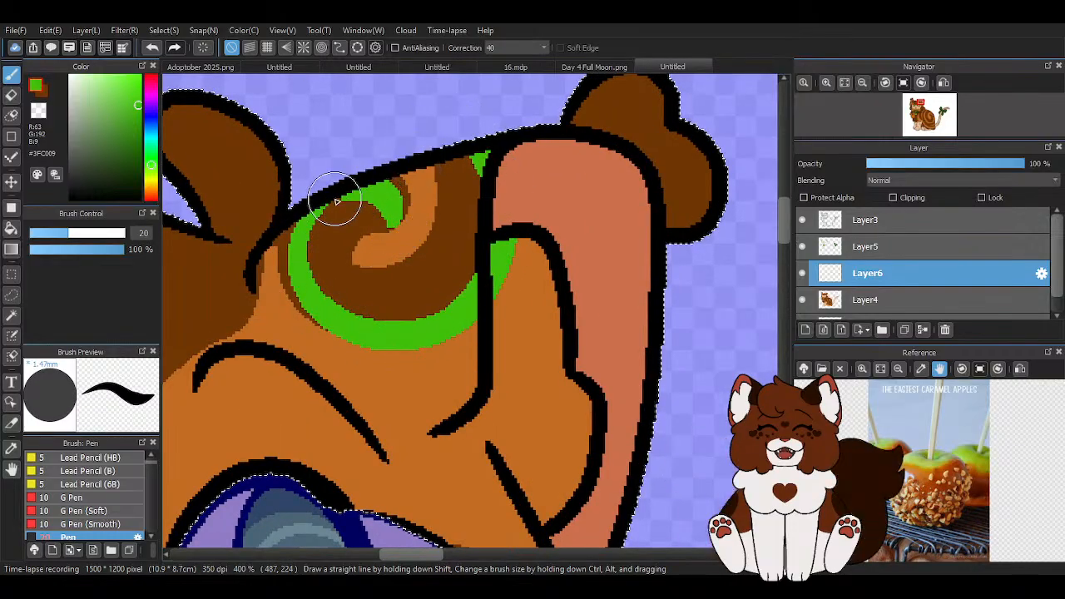
{"action": "mouse_move", "coordinate": [340, 198]}
{"action": "left_mouse_down"}
{"action": "mouse_move", "coordinate": [321, 271]}
{"action": "mouse_move", "coordinate": [456, 286]}
{"action": "left_mouse_up"}
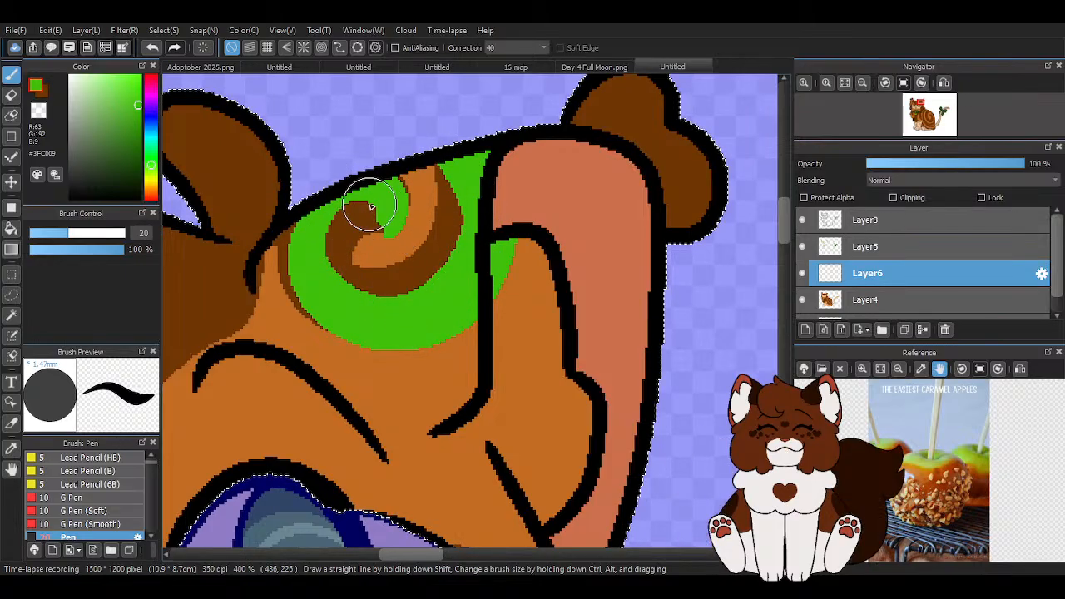
{"action": "scroll", "coordinate": [436, 308], "scroll_direction": "down", "scroll_amount": 3}
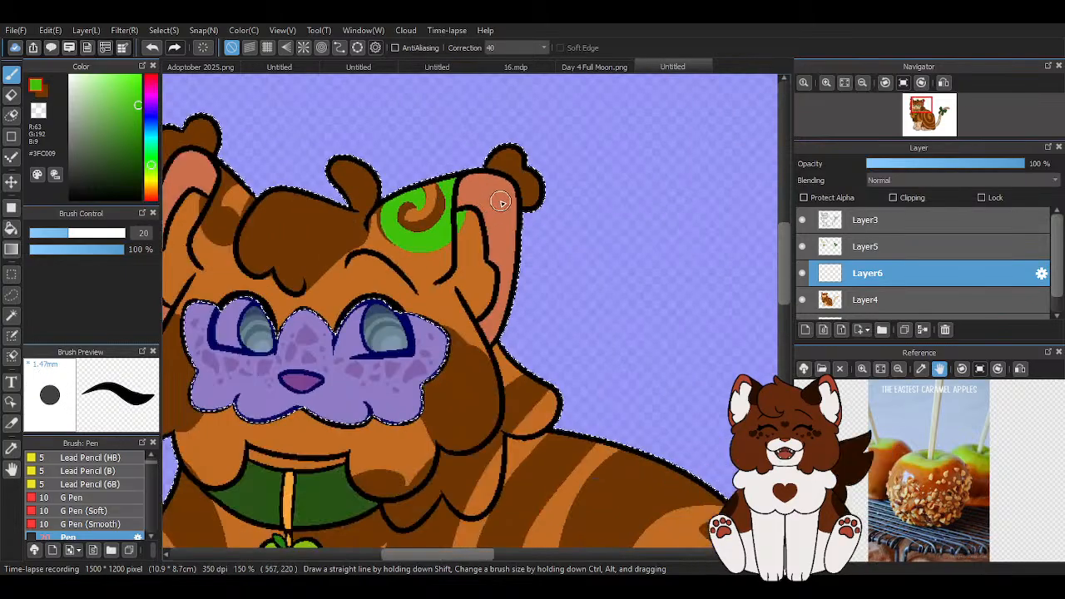
{"action": "left_click", "coordinate": [803, 300]}
{"action": "left_click", "coordinate": [803, 301]}
Fill the brown stripes, swirls, hair and tufts on Layer4 with green #3FC009
{"action": "scroll", "coordinate": [476, 187], "scroll_direction": "down", "scroll_amount": 3}
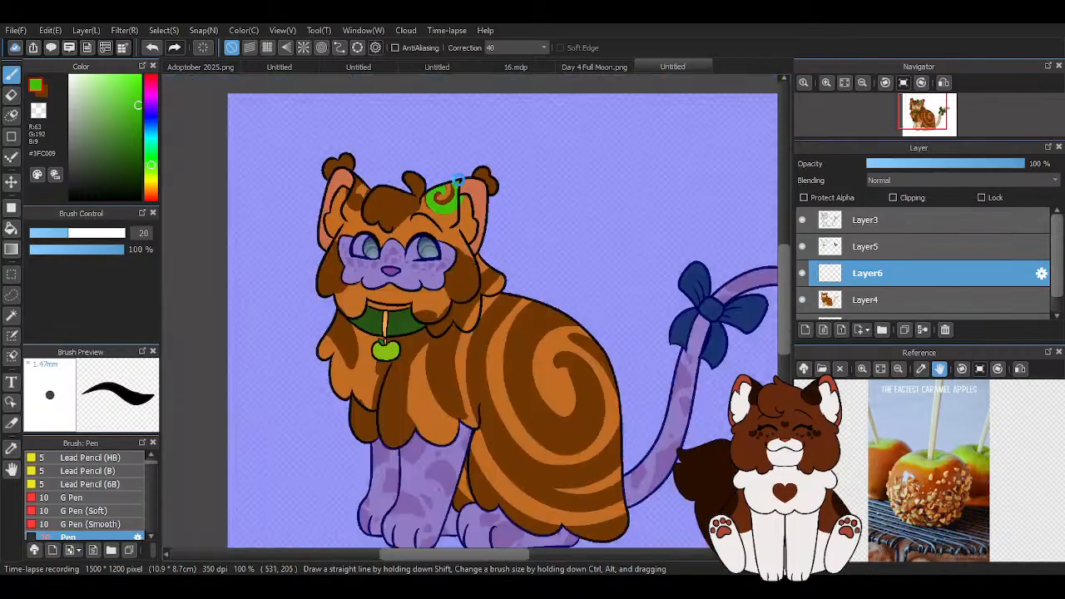
{"action": "left_click", "coordinate": [911, 297]}
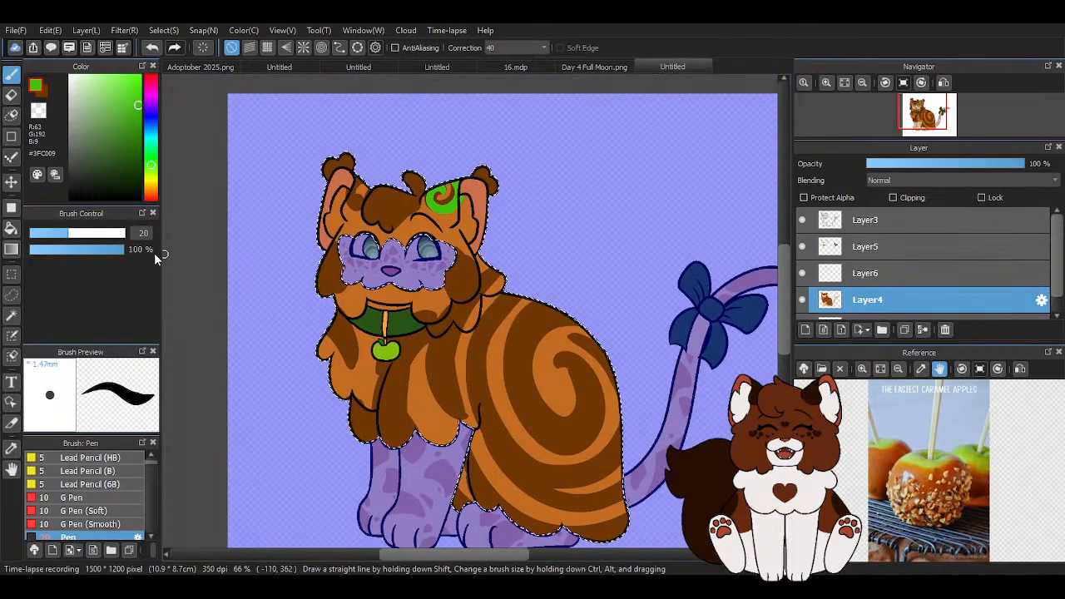
{"action": "left_click", "coordinate": [11, 228]}
{"action": "left_click", "coordinate": [512, 337]}
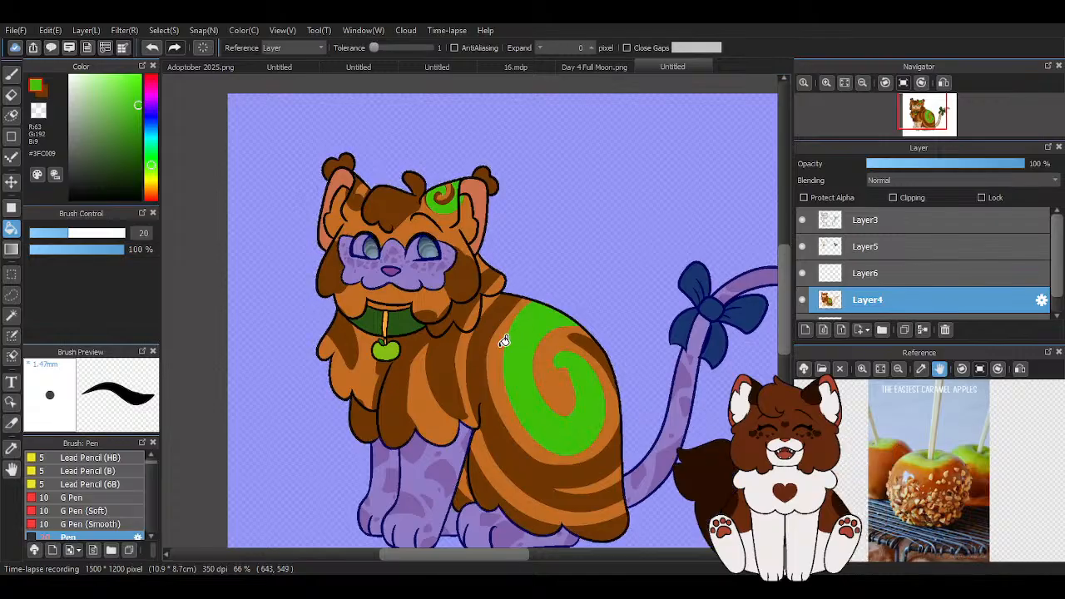
{"action": "left_click", "coordinate": [467, 349]}
{"action": "left_click", "coordinate": [450, 356]}
{"action": "left_click", "coordinate": [541, 535]}
{"action": "left_click", "coordinate": [464, 495]}
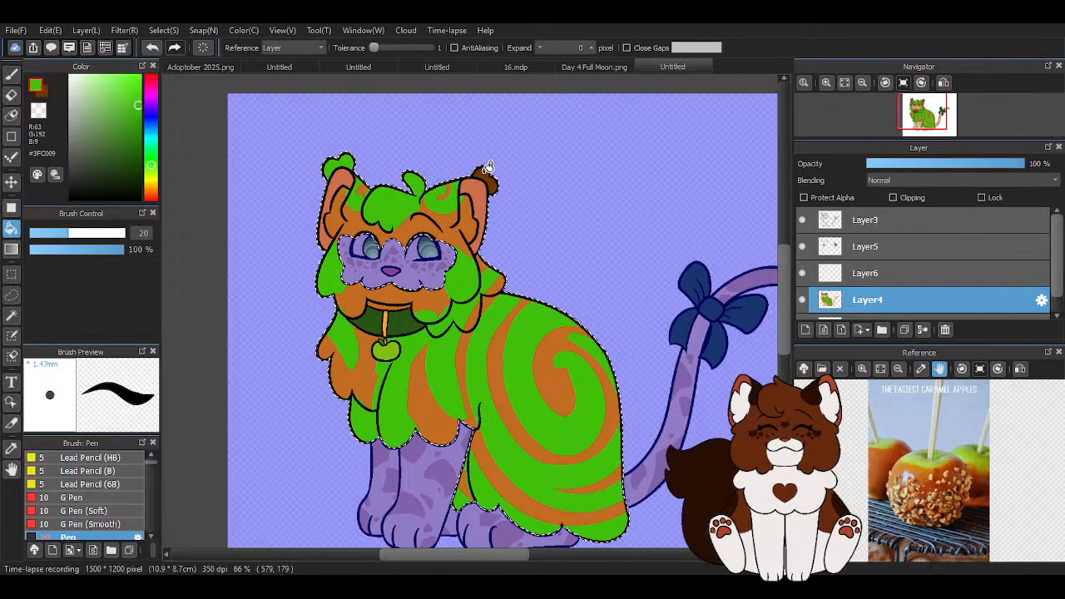
Recolour the ear swirl on Layer6 to brown #6F3604, hiding Layer4 while filling and showing it again
{"action": "left_click", "coordinate": [866, 283]}
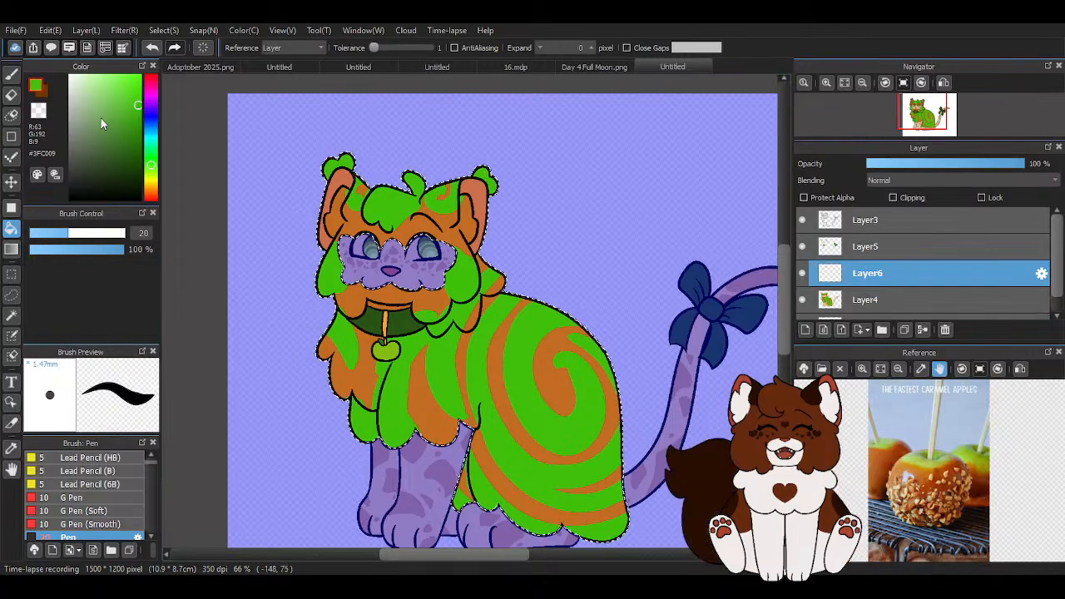
{"action": "left_click", "coordinate": [46, 95]}
{"action": "scroll", "coordinate": [477, 204], "scroll_direction": "up", "scroll_amount": 2}
{"action": "left_click", "coordinate": [802, 300]}
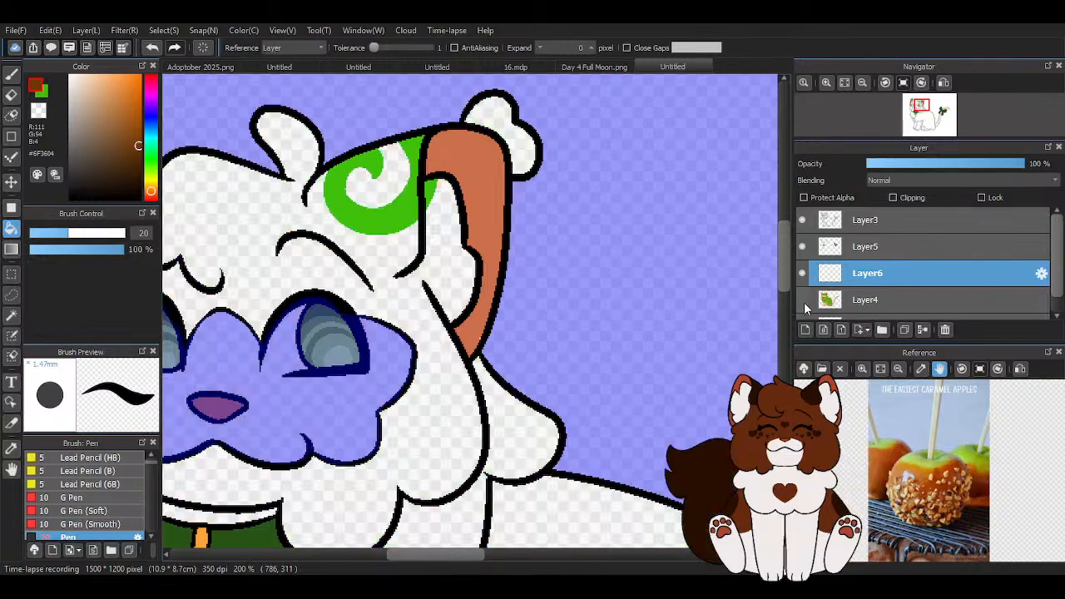
{"action": "left_click", "coordinate": [398, 211]}
{"action": "left_click", "coordinate": [801, 300]}
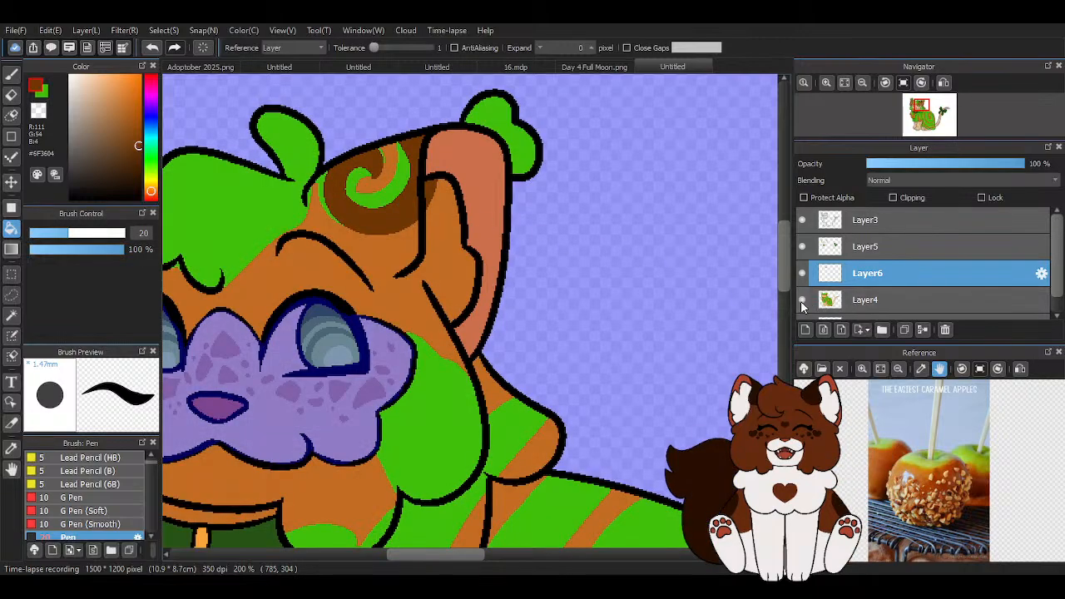
Refine the curl of the brown ear swirl with the pen at size 11.3, trimming its edge with transparent colour
{"action": "scroll", "coordinate": [475, 224], "scroll_direction": "down", "scroll_amount": 2}
{"action": "left_click", "coordinate": [11, 74]}
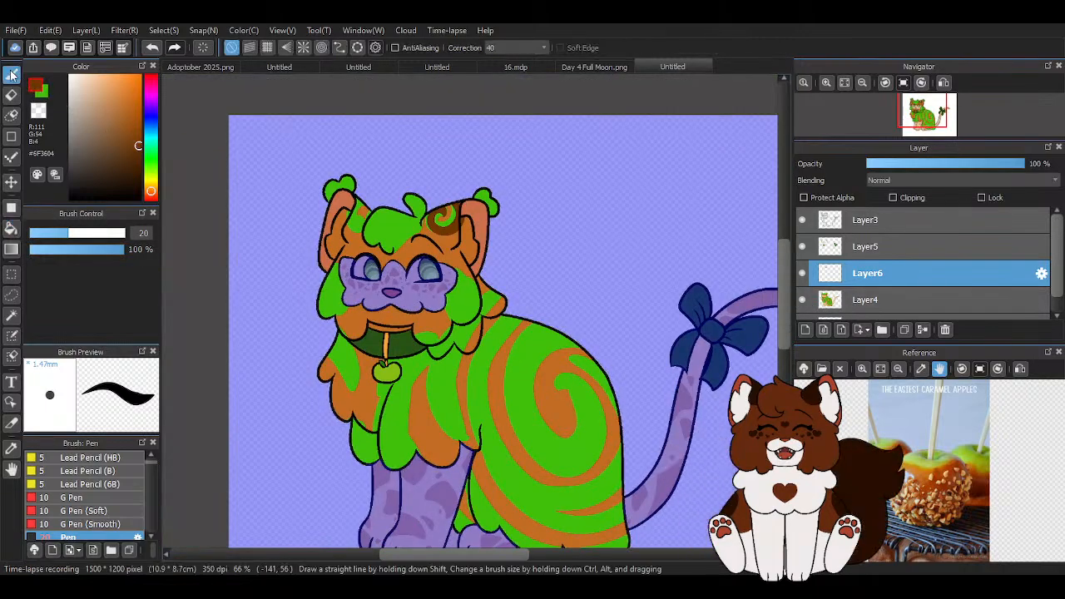
{"action": "left_click", "coordinate": [44, 235]}
{"action": "scroll", "coordinate": [466, 216], "scroll_direction": "up", "scroll_amount": 6}
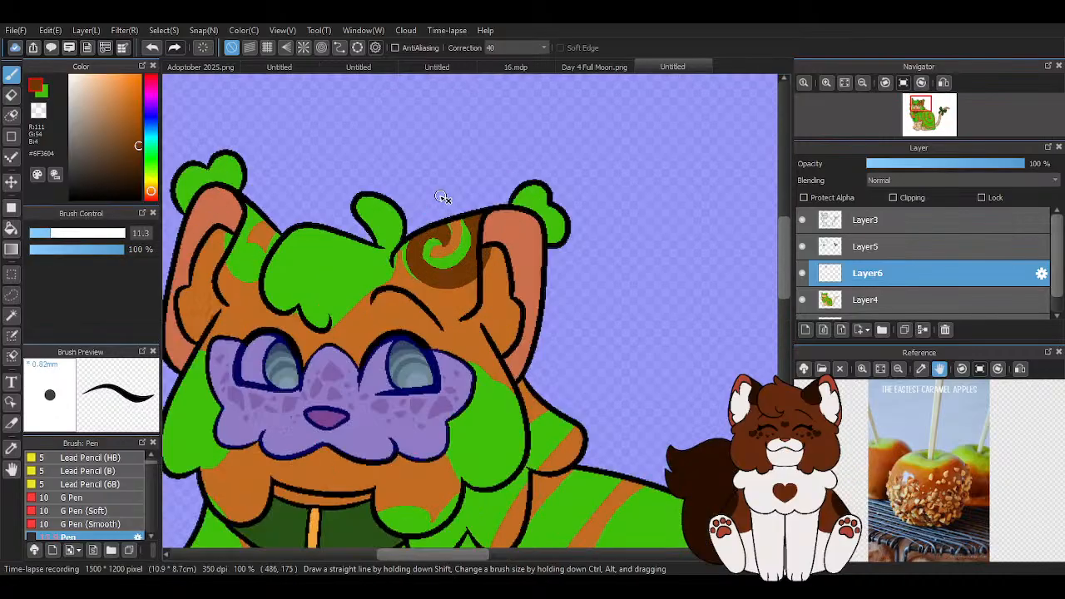
{"action": "left_click_drag", "start_coordinate": [517, 338], "coordinate": [316, 346]}
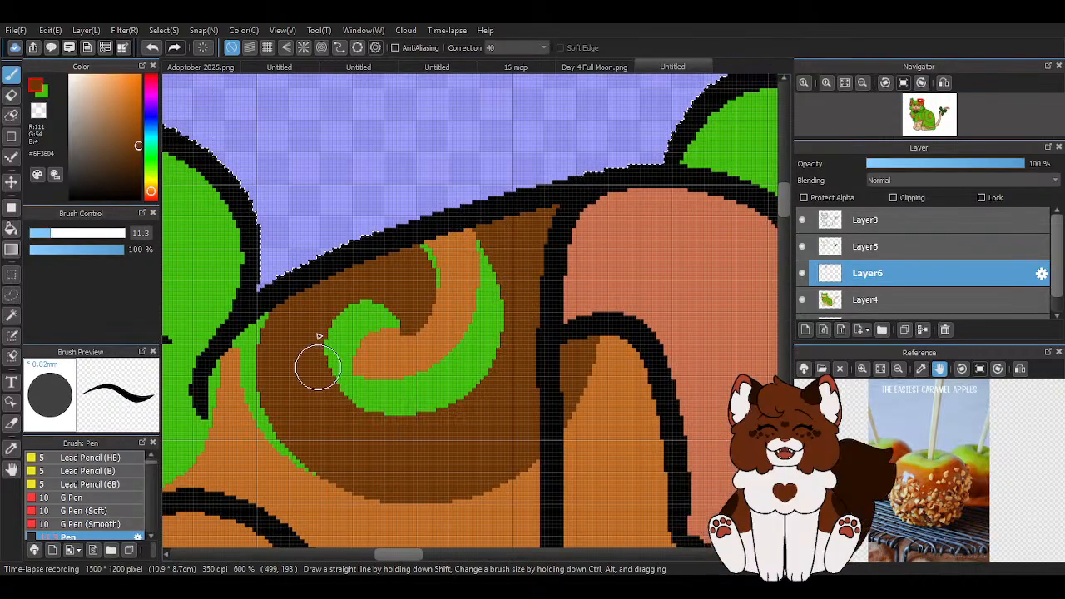
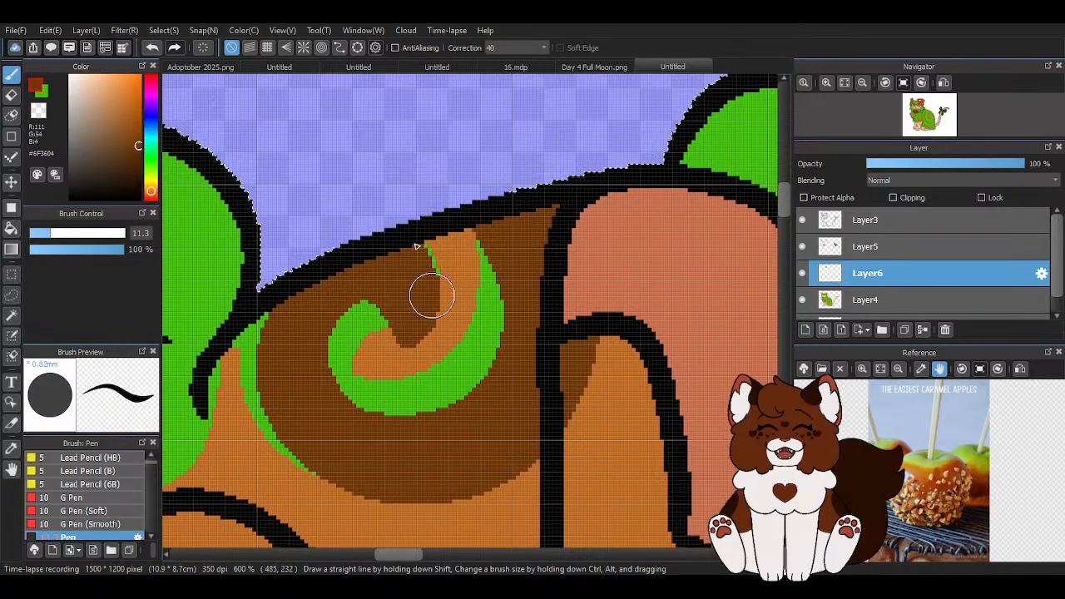
{"action": "key", "text": "z"}
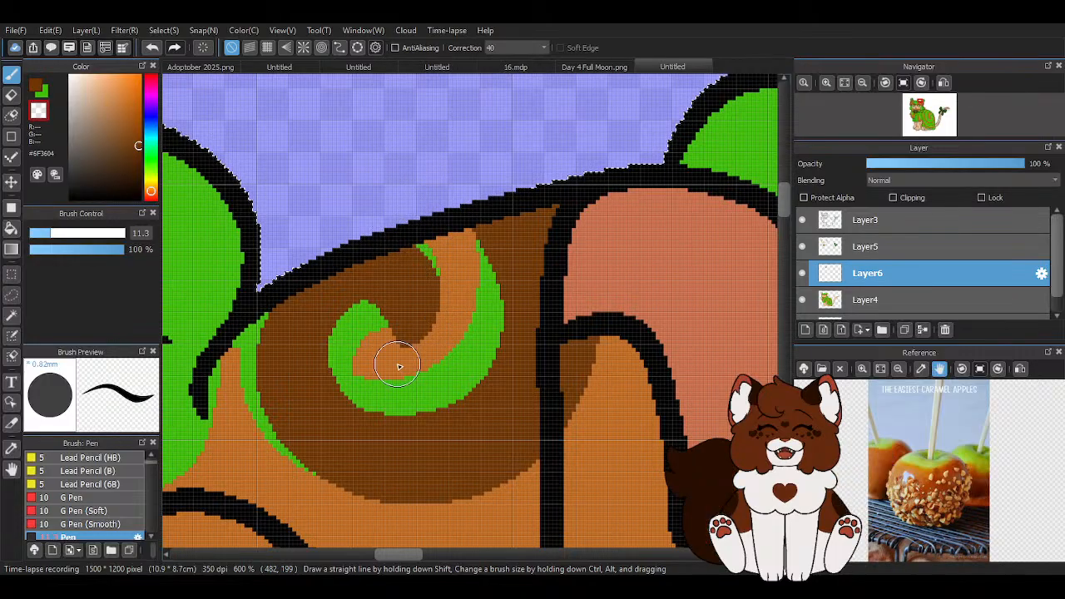
{"action": "key", "text": "z"}
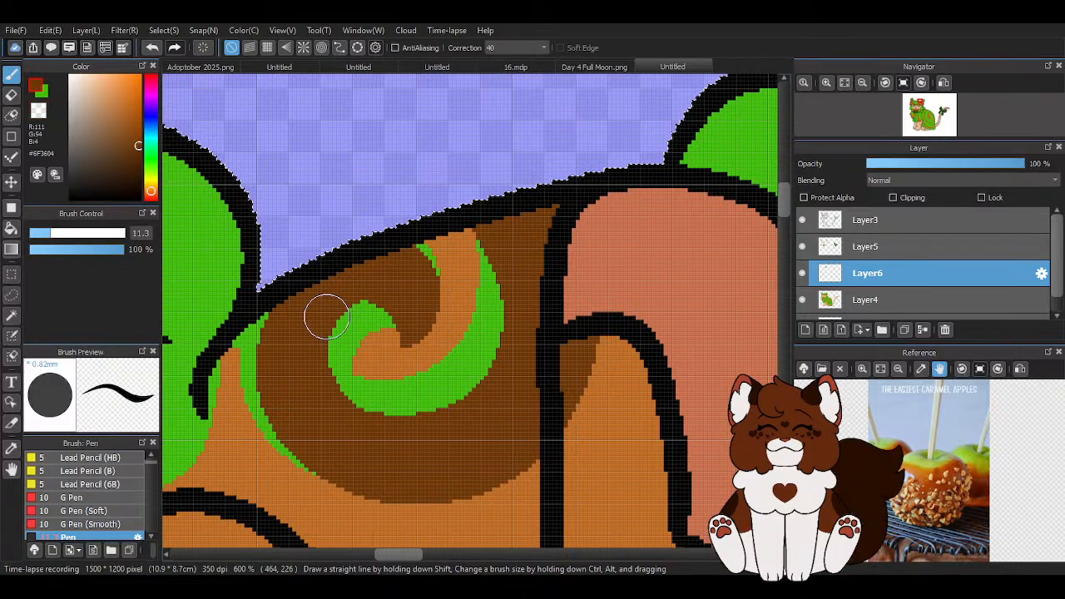
{"action": "scroll", "coordinate": [505, 266], "scroll_direction": "down", "scroll_amount": 5}
Paint the top hair curl brown and trace a brown border inside the forehead hair tuft on Layer6
{"action": "scroll", "coordinate": [444, 275], "scroll_direction": "up", "scroll_amount": 4}
{"action": "mouse_move", "coordinate": [532, 291]}
{"action": "left_mouse_down"}
{"action": "mouse_move", "coordinate": [517, 339]}
{"action": "mouse_move", "coordinate": [437, 383]}
{"action": "mouse_move", "coordinate": [353, 478]}
{"action": "mouse_move", "coordinate": [294, 422]}
{"action": "mouse_move", "coordinate": [304, 453]}
{"action": "mouse_move", "coordinate": [347, 476]}
{"action": "mouse_move", "coordinate": [274, 422]}
{"action": "mouse_move", "coordinate": [223, 418]}
{"action": "mouse_move", "coordinate": [205, 375]}
{"action": "mouse_move", "coordinate": [217, 407]}
{"action": "mouse_move", "coordinate": [254, 434]}
{"action": "mouse_move", "coordinate": [219, 401]}
{"action": "mouse_move", "coordinate": [228, 309]}
{"action": "mouse_move", "coordinate": [204, 355]}
{"action": "mouse_move", "coordinate": [299, 223]}
{"action": "mouse_move", "coordinate": [523, 269]}
{"action": "mouse_move", "coordinate": [517, 285]}
{"action": "mouse_move", "coordinate": [555, 172]}
{"action": "mouse_move", "coordinate": [533, 125]}
{"action": "mouse_move", "coordinate": [481, 109]}
{"action": "mouse_move", "coordinate": [456, 140]}
{"action": "left_mouse_up"}
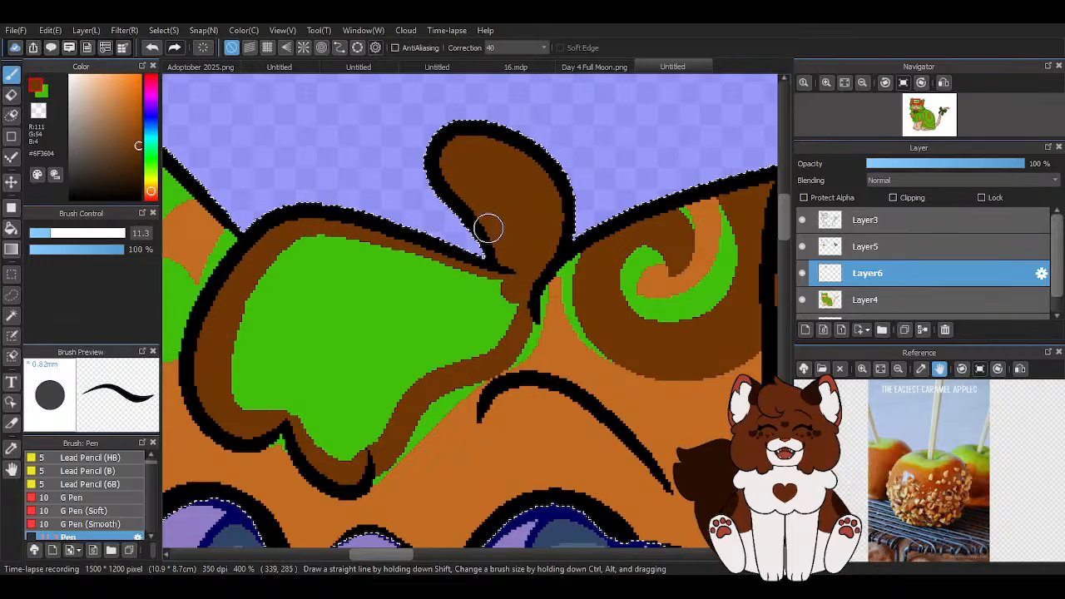
{"action": "scroll", "coordinate": [487, 226], "scroll_direction": "down", "scroll_amount": 6}
Try a brown swirl over the green marking beside the ear farthest from the back, and undo its strokes
{"action": "scroll", "coordinate": [487, 190], "scroll_direction": "up", "scroll_amount": 7}
{"action": "mouse_move", "coordinate": [488, 189]}
{"action": "left_mouse_down"}
{"action": "mouse_move", "coordinate": [499, 202]}
{"action": "mouse_move", "coordinate": [394, 309]}
{"action": "mouse_move", "coordinate": [452, 280]}
{"action": "mouse_move", "coordinate": [462, 291]}
{"action": "left_mouse_up"}
{"action": "mouse_move", "coordinate": [474, 347]}
{"action": "left_mouse_down"}
{"action": "mouse_move", "coordinate": [377, 374]}
{"action": "mouse_move", "coordinate": [350, 255]}
{"action": "mouse_move", "coordinate": [412, 158]}
{"action": "mouse_move", "coordinate": [436, 176]}
{"action": "mouse_move", "coordinate": [419, 190]}
{"action": "mouse_move", "coordinate": [406, 157]}
{"action": "mouse_move", "coordinate": [373, 305]}
{"action": "mouse_move", "coordinate": [403, 353]}
{"action": "mouse_move", "coordinate": [457, 320]}
{"action": "left_mouse_up"}
{"action": "scroll", "coordinate": [337, 254], "scroll_direction": "down", "scroll_amount": 5}
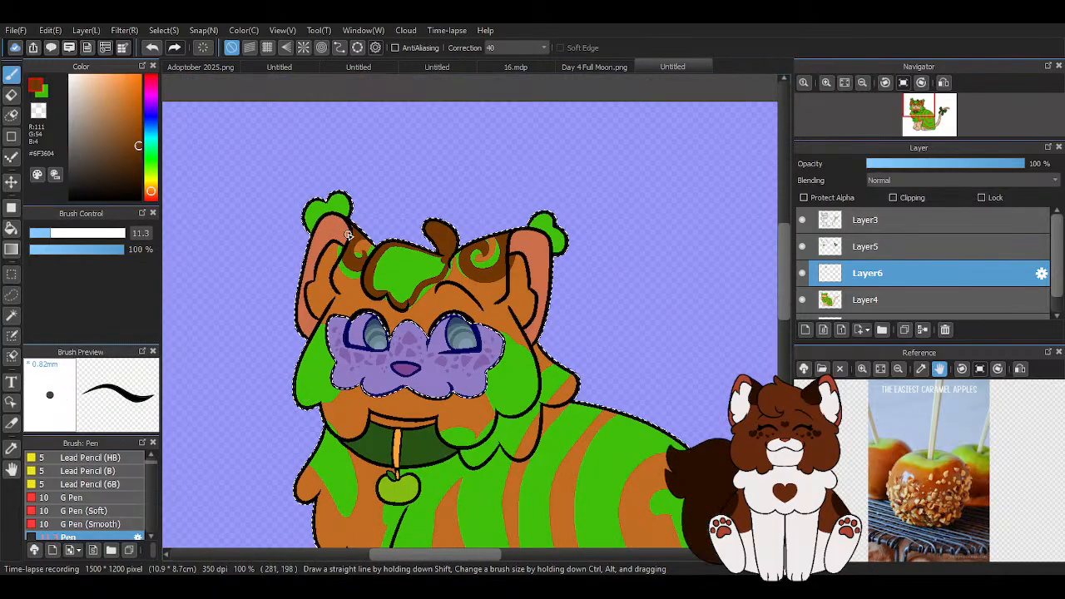
{"action": "scroll", "coordinate": [341, 245], "scroll_direction": "up", "scroll_amount": 3}
{"action": "left_click", "coordinate": [152, 47]}
{"action": "left_click", "coordinate": [153, 47]}
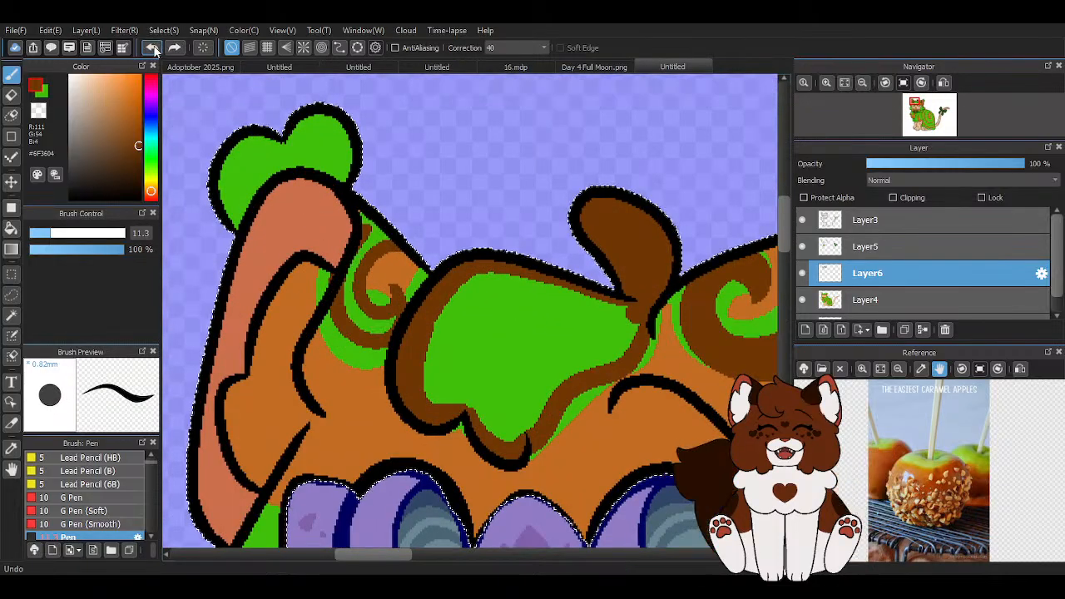
{"action": "left_click", "coordinate": [152, 47]}
{"action": "left_click", "coordinate": [153, 48]}
Paint a brown swirl over the green marking beside the far ear, trimming its inner end with transparent colour
{"action": "scroll", "coordinate": [514, 228], "scroll_direction": "down", "scroll_amount": 1}
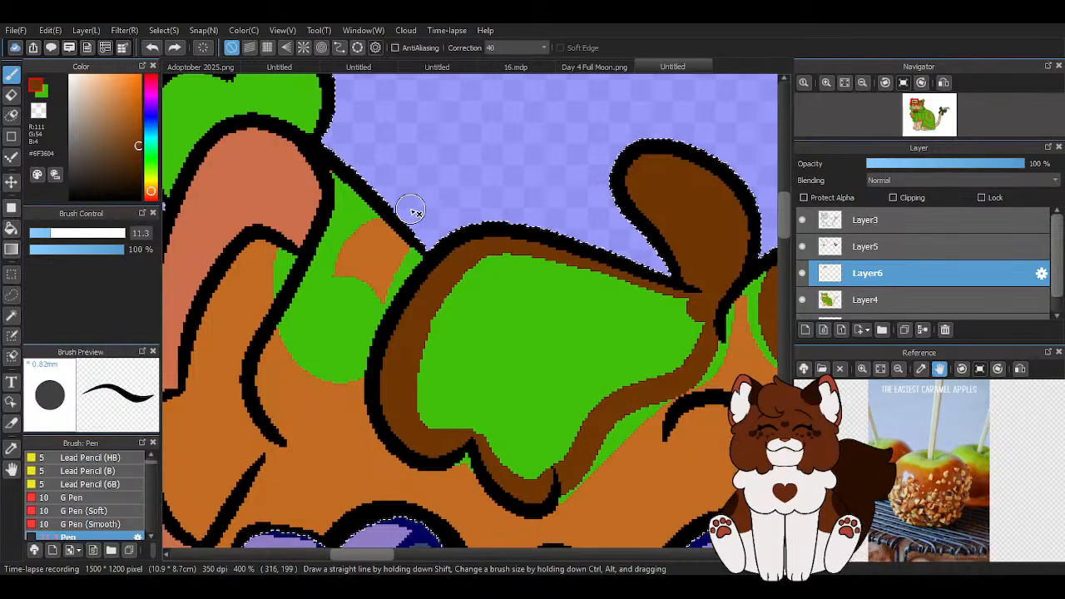
{"action": "scroll", "coordinate": [408, 204], "scroll_direction": "down", "scroll_amount": 2}
{"action": "scroll", "coordinate": [457, 198], "scroll_direction": "up", "scroll_amount": 2}
{"action": "mouse_move", "coordinate": [373, 214]}
{"action": "left_mouse_down"}
{"action": "mouse_move", "coordinate": [352, 316]}
{"action": "mouse_move", "coordinate": [357, 263]}
{"action": "mouse_move", "coordinate": [347, 275]}
{"action": "left_mouse_up"}
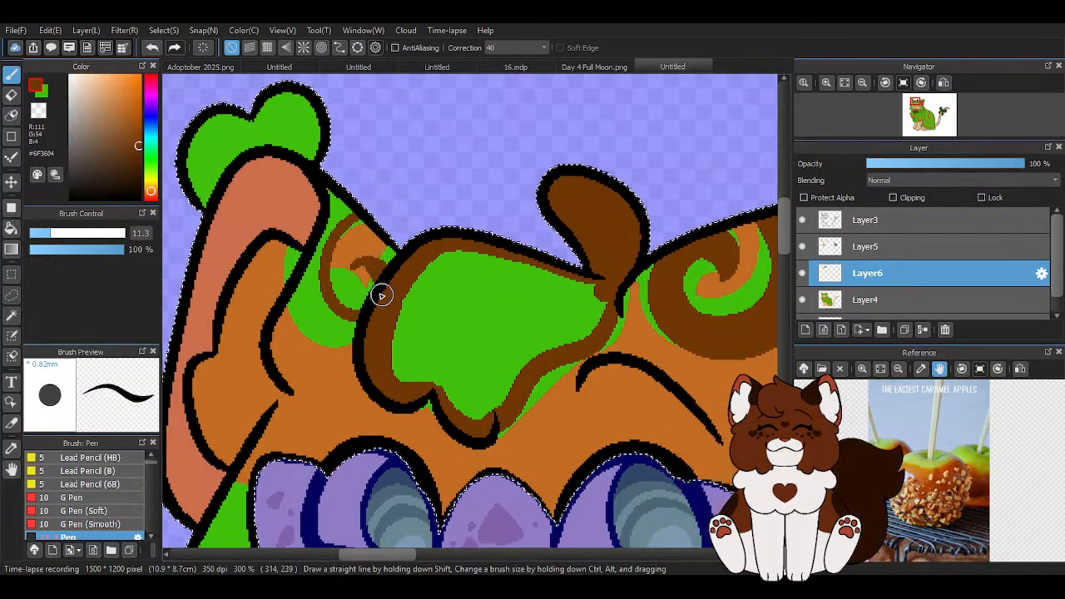
{"action": "left_click_drag", "start_coordinate": [286, 297], "coordinate": [360, 321]}
{"action": "scroll", "coordinate": [360, 320], "scroll_direction": "up", "scroll_amount": 1}
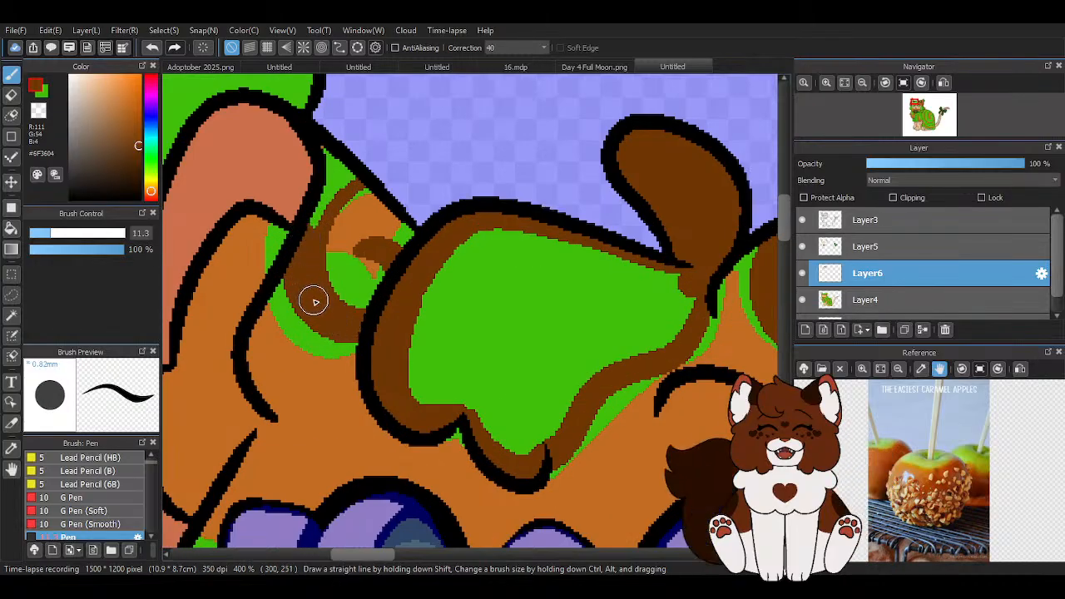
{"action": "scroll", "coordinate": [332, 162], "scroll_direction": "down", "scroll_amount": 3}
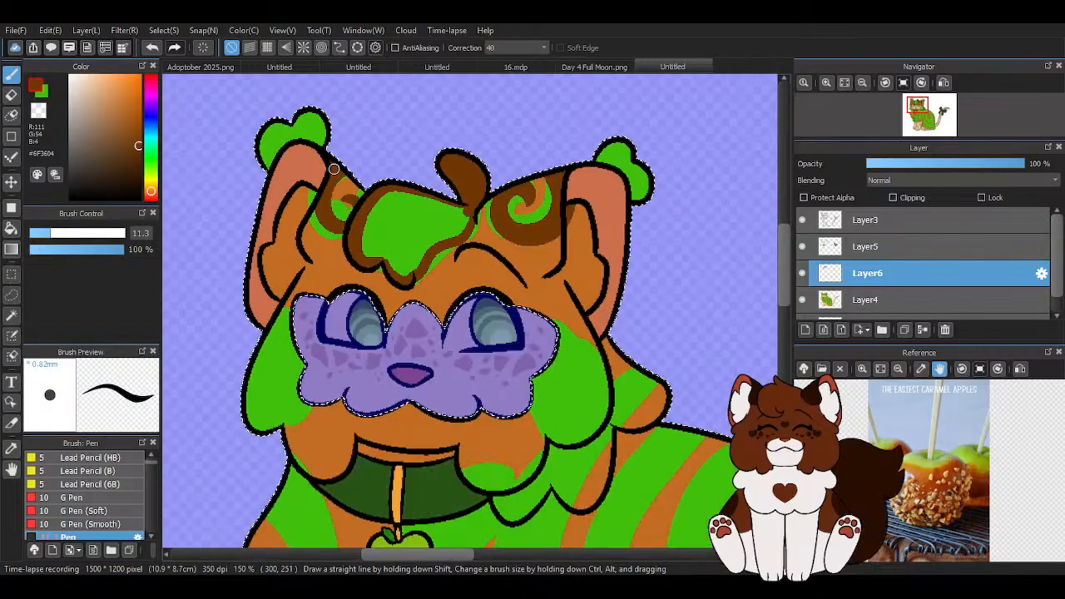
{"action": "scroll", "coordinate": [333, 169], "scroll_direction": "up", "scroll_amount": 3}
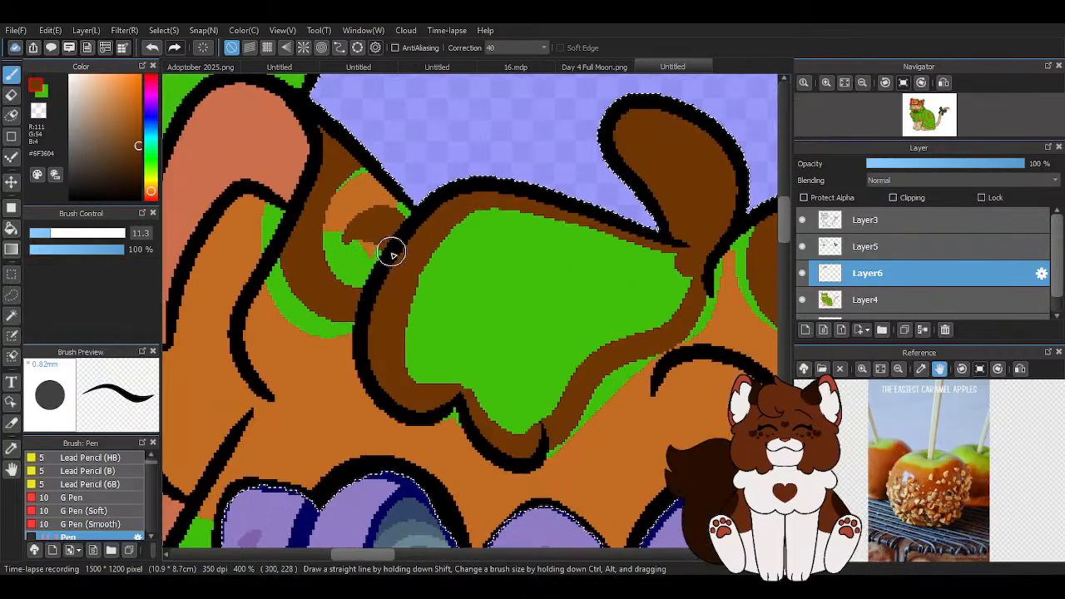
{"action": "key", "text": "z"}
{"action": "left_click_drag", "start_coordinate": [354, 242], "coordinate": [378, 250]}
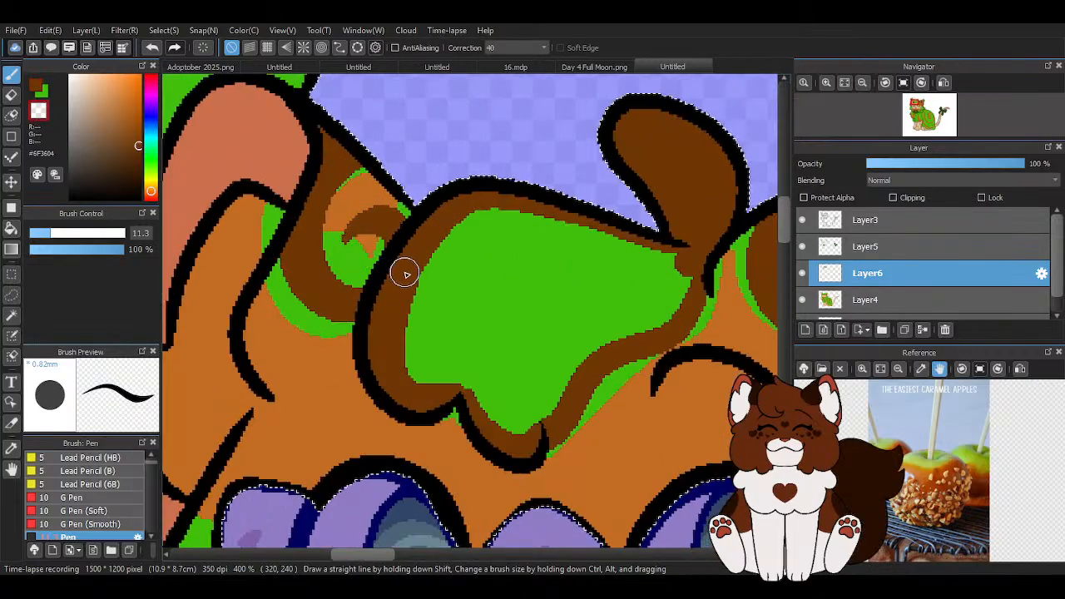
Paint the green fur tufts on the tips of both ears brown #6F3604 on Layer6
{"action": "scroll", "coordinate": [409, 257], "scroll_direction": "down", "scroll_amount": 3}
{"action": "key", "text": "c"}
{"action": "scroll", "coordinate": [414, 164], "scroll_direction": "up", "scroll_amount": 3}
{"action": "mouse_move", "coordinate": [367, 175]}
{"action": "left_mouse_down"}
{"action": "mouse_move", "coordinate": [341, 197]}
{"action": "mouse_move", "coordinate": [340, 184]}
{"action": "mouse_move", "coordinate": [273, 197]}
{"action": "mouse_move", "coordinate": [229, 224]}
{"action": "mouse_move", "coordinate": [223, 242]}
{"action": "mouse_move", "coordinate": [280, 164]}
{"action": "mouse_move", "coordinate": [215, 200]}
{"action": "mouse_move", "coordinate": [326, 127]}
{"action": "mouse_move", "coordinate": [386, 208]}
{"action": "mouse_move", "coordinate": [343, 169]}
{"action": "mouse_move", "coordinate": [206, 232]}
{"action": "left_mouse_up"}
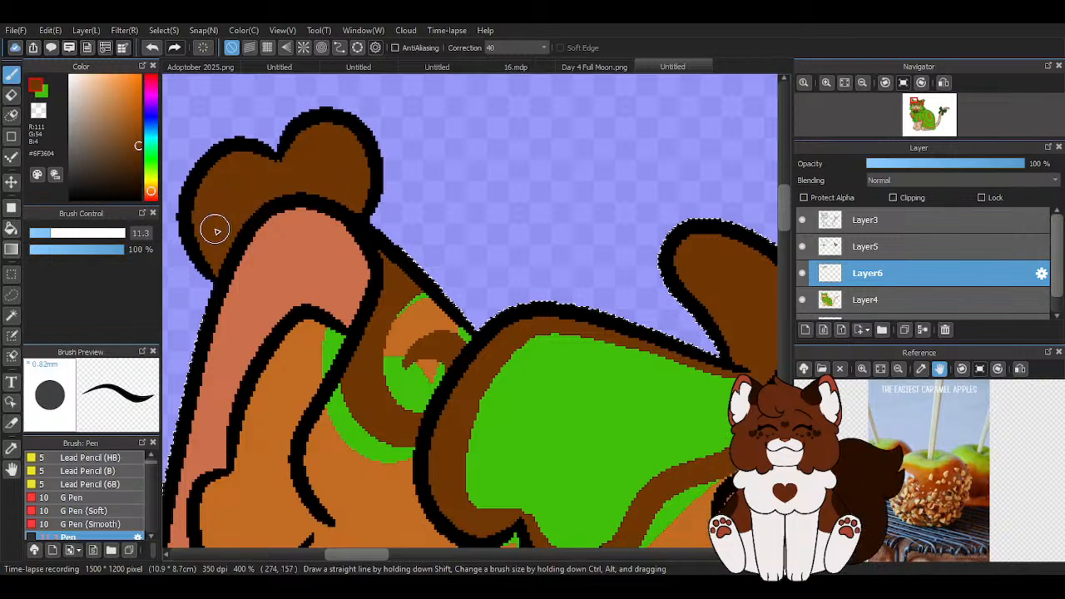
{"action": "scroll", "coordinate": [207, 232], "scroll_direction": "down", "scroll_amount": 3}
{"action": "scroll", "coordinate": [552, 258], "scroll_direction": "up", "scroll_amount": 2}
{"action": "mouse_move", "coordinate": [617, 285]}
{"action": "left_mouse_down"}
{"action": "mouse_move", "coordinate": [547, 206]}
{"action": "mouse_move", "coordinate": [621, 302]}
{"action": "mouse_move", "coordinate": [634, 255]}
{"action": "mouse_move", "coordinate": [649, 302]}
{"action": "left_mouse_up"}
{"action": "scroll", "coordinate": [416, 281], "scroll_direction": "down", "scroll_amount": 2}
{"action": "scroll", "coordinate": [259, 312], "scroll_direction": "up", "scroll_amount": 2}
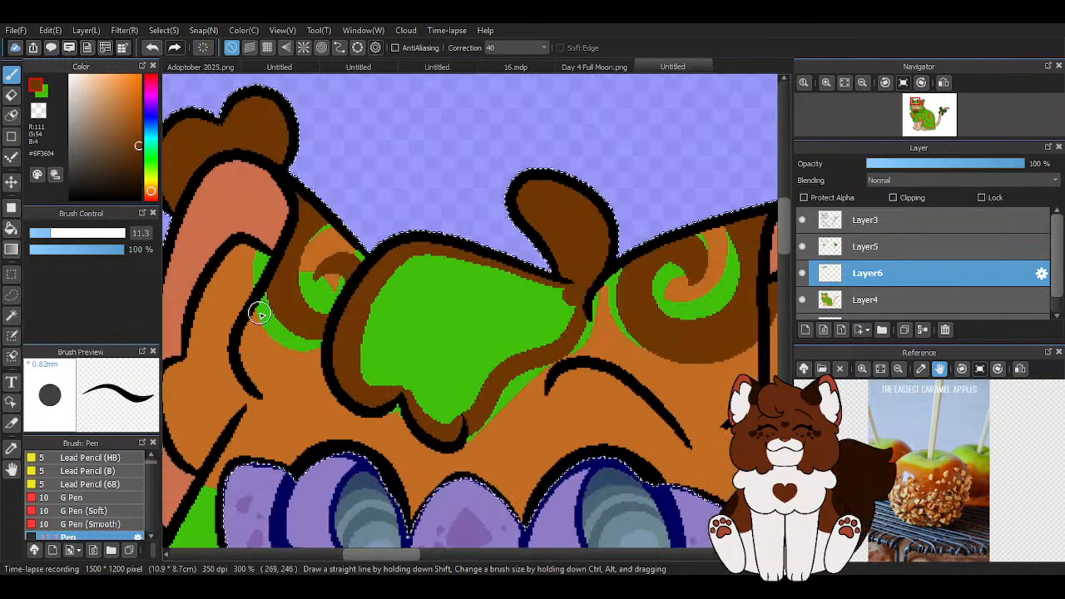
Fill the inside of the forehead hair tuft with brown #6F3604
{"action": "key", "text": "g"}
{"action": "left_click", "coordinate": [371, 313]}
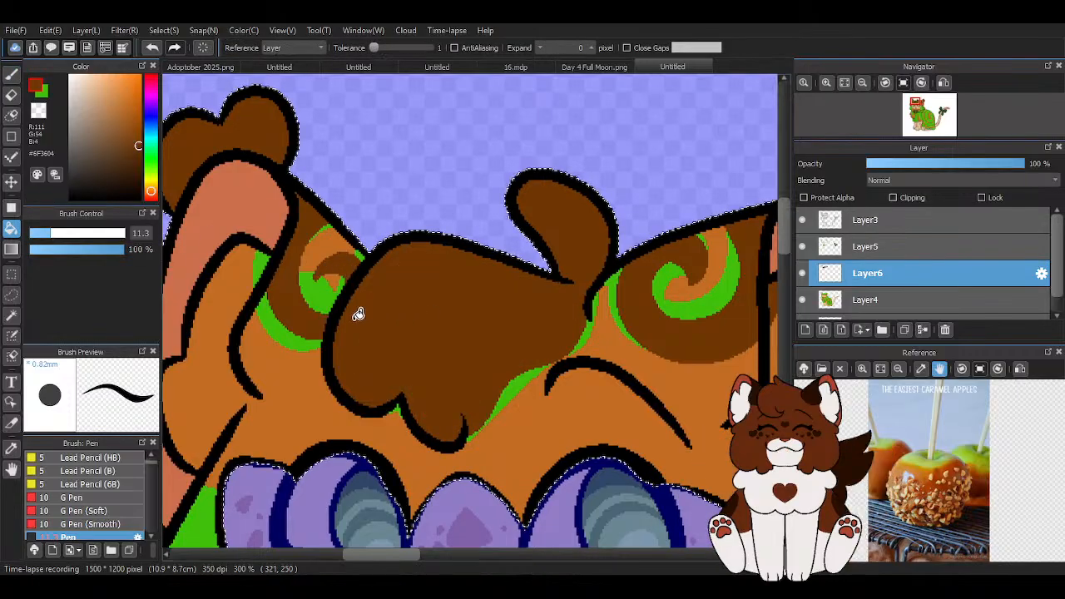
{"action": "scroll", "coordinate": [330, 305], "scroll_direction": "down", "scroll_amount": 3}
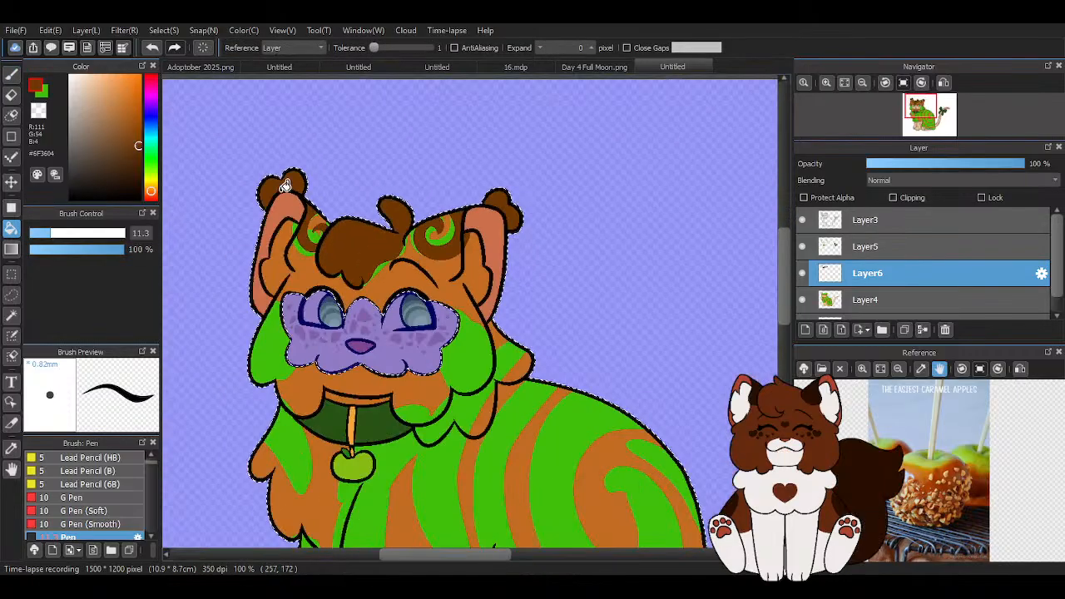
Outline a large brown spiral on the cat's back with the pen at size 21, redoing strokes that miss the intended curve
{"action": "left_click", "coordinate": [12, 74]}
{"action": "scroll", "coordinate": [328, 224], "scroll_direction": "down", "scroll_amount": 5}
{"action": "scroll", "coordinate": [398, 282], "scroll_direction": "up", "scroll_amount": 4}
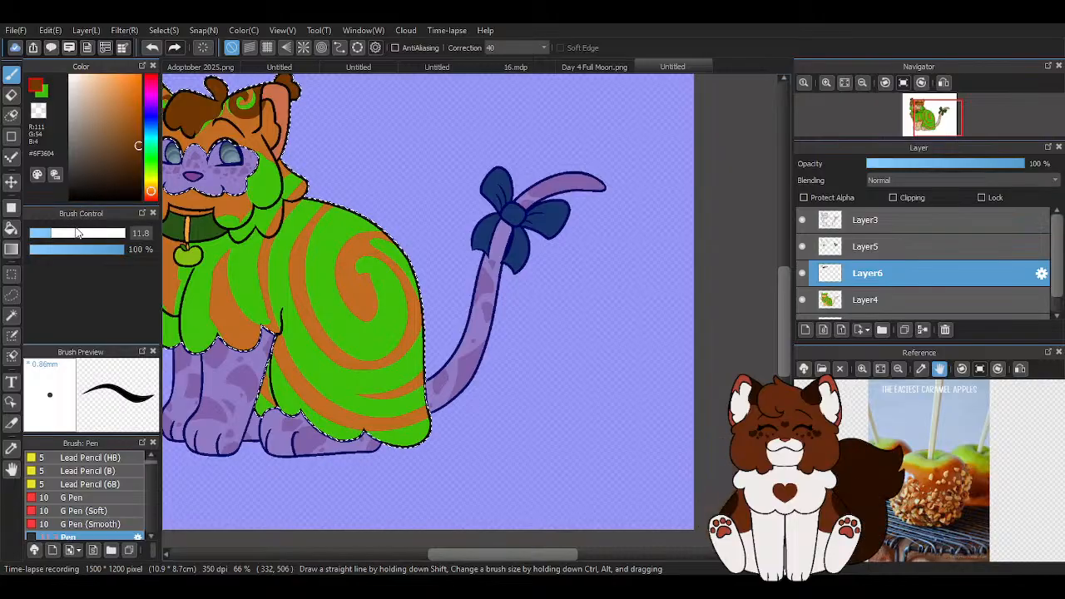
{"action": "left_click", "coordinate": [79, 233]}
{"action": "scroll", "coordinate": [343, 243], "scroll_direction": "up", "scroll_amount": 3}
{"action": "scroll", "coordinate": [343, 242], "scroll_direction": "down", "scroll_amount": 1}
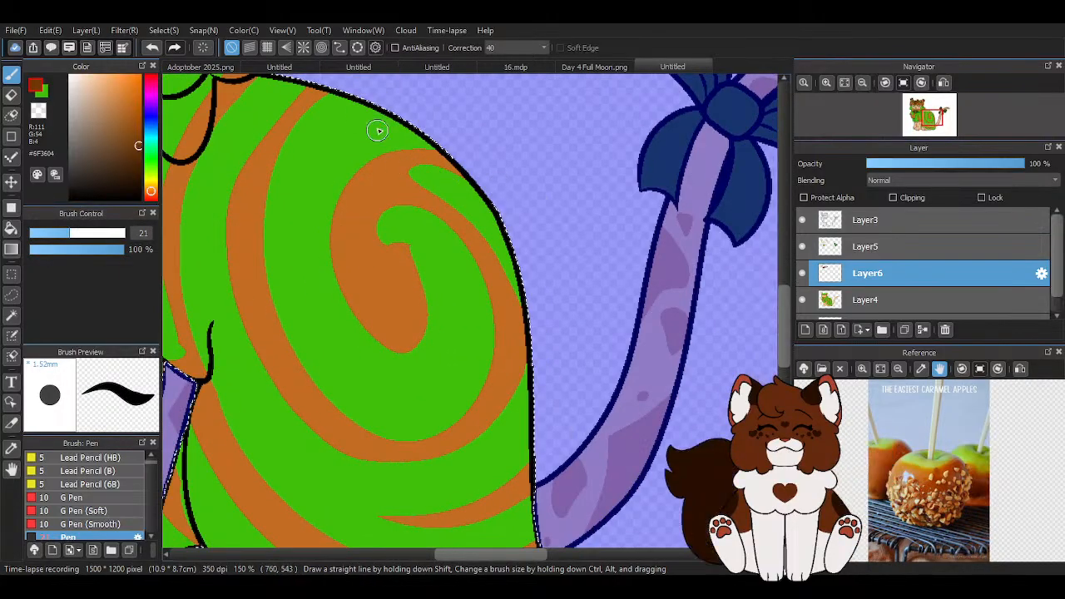
{"action": "mouse_move", "coordinate": [366, 102]}
{"action": "left_mouse_down"}
{"action": "mouse_move", "coordinate": [281, 164]}
{"action": "mouse_move", "coordinate": [288, 341]}
{"action": "mouse_move", "coordinate": [420, 398]}
{"action": "left_mouse_up"}
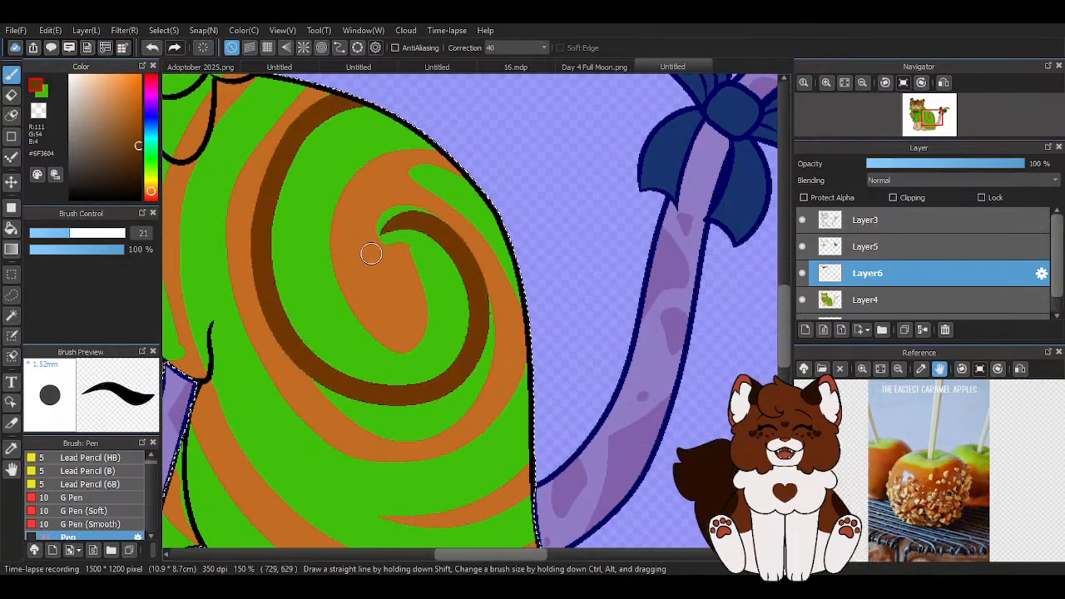
{"action": "left_click", "coordinate": [152, 48]}
{"action": "mouse_move", "coordinate": [348, 93]}
{"action": "left_mouse_down"}
{"action": "mouse_move", "coordinate": [325, 401]}
{"action": "mouse_move", "coordinate": [387, 213]}
{"action": "mouse_move", "coordinate": [347, 235]}
{"action": "left_mouse_up"}
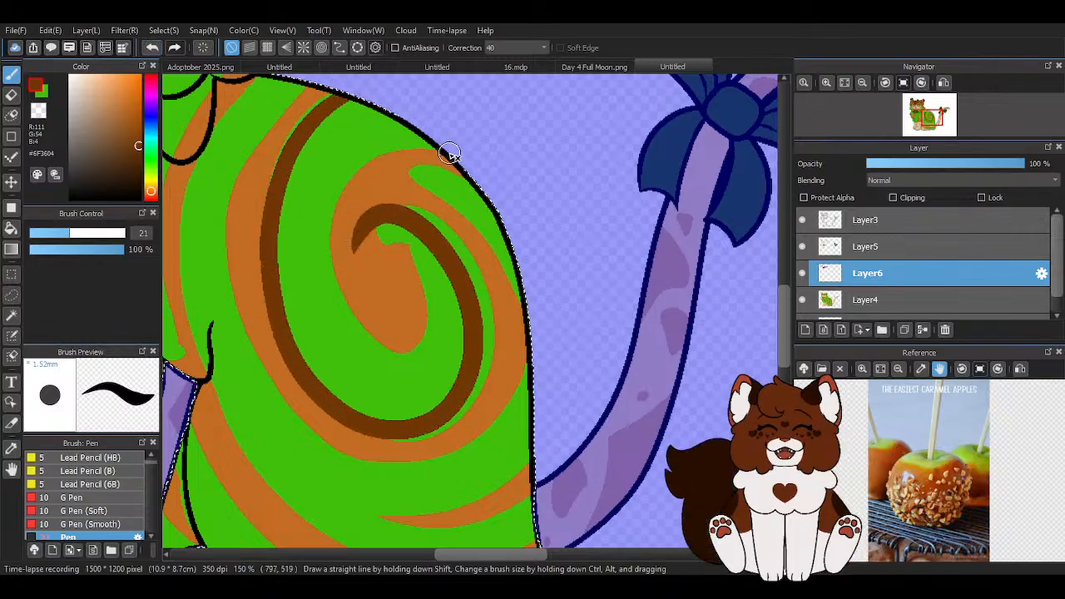
{"action": "mouse_move", "coordinate": [449, 157]}
{"action": "left_mouse_down"}
{"action": "mouse_move", "coordinate": [374, 151]}
{"action": "mouse_move", "coordinate": [324, 281]}
{"action": "mouse_move", "coordinate": [357, 250]}
{"action": "left_mouse_up"}
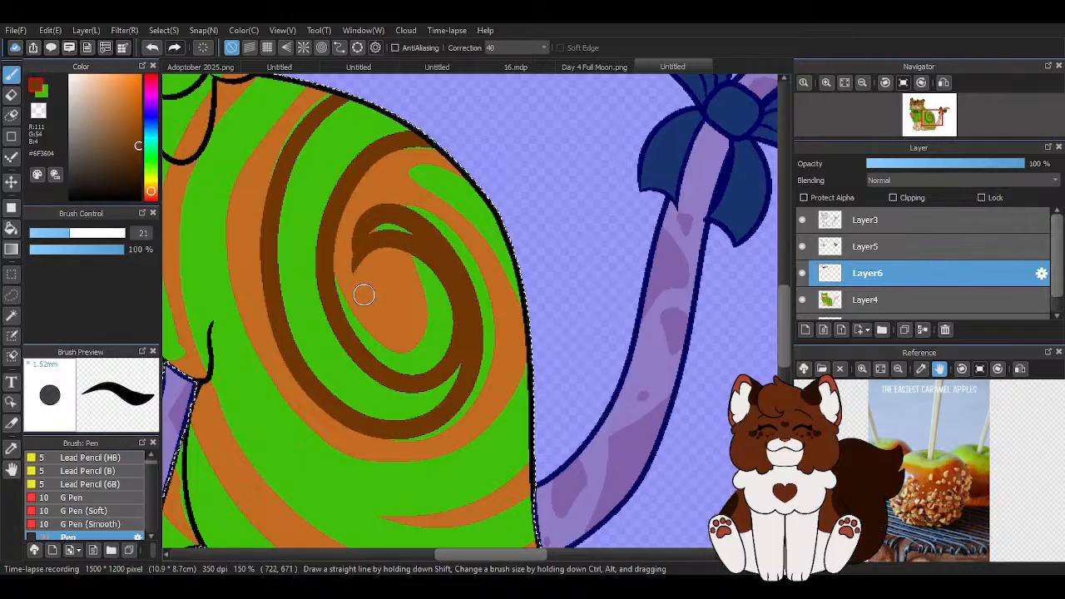
{"action": "left_click", "coordinate": [151, 47]}
{"action": "mouse_move", "coordinate": [467, 146]}
{"action": "left_mouse_down"}
{"action": "mouse_move", "coordinate": [384, 138]}
{"action": "mouse_move", "coordinate": [339, 264]}
{"action": "mouse_move", "coordinate": [444, 307]}
{"action": "mouse_move", "coordinate": [364, 244]}
{"action": "left_mouse_up"}
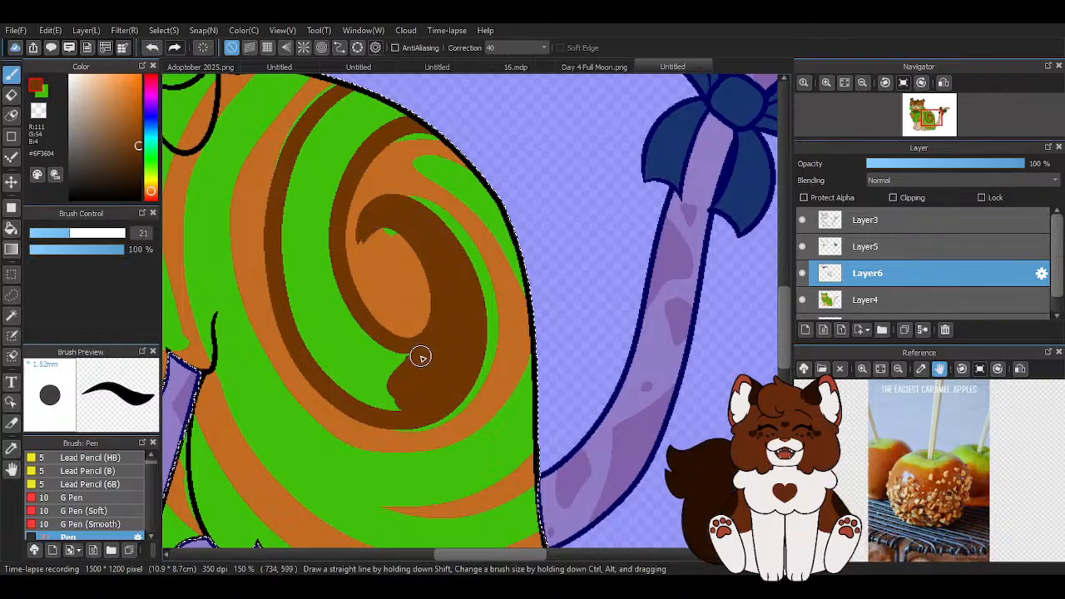
Paint the space between the spiral's outlines brown, from its curl up to the back's edge
{"action": "key", "text": "ctrl+z"}
{"action": "mouse_move", "coordinate": [369, 379]}
{"action": "left_mouse_down"}
{"action": "mouse_move", "coordinate": [307, 310]}
{"action": "mouse_move", "coordinate": [363, 378]}
{"action": "mouse_move", "coordinate": [340, 382]}
{"action": "mouse_move", "coordinate": [305, 326]}
{"action": "mouse_move", "coordinate": [330, 303]}
{"action": "mouse_move", "coordinate": [360, 366]}
{"action": "left_mouse_up"}
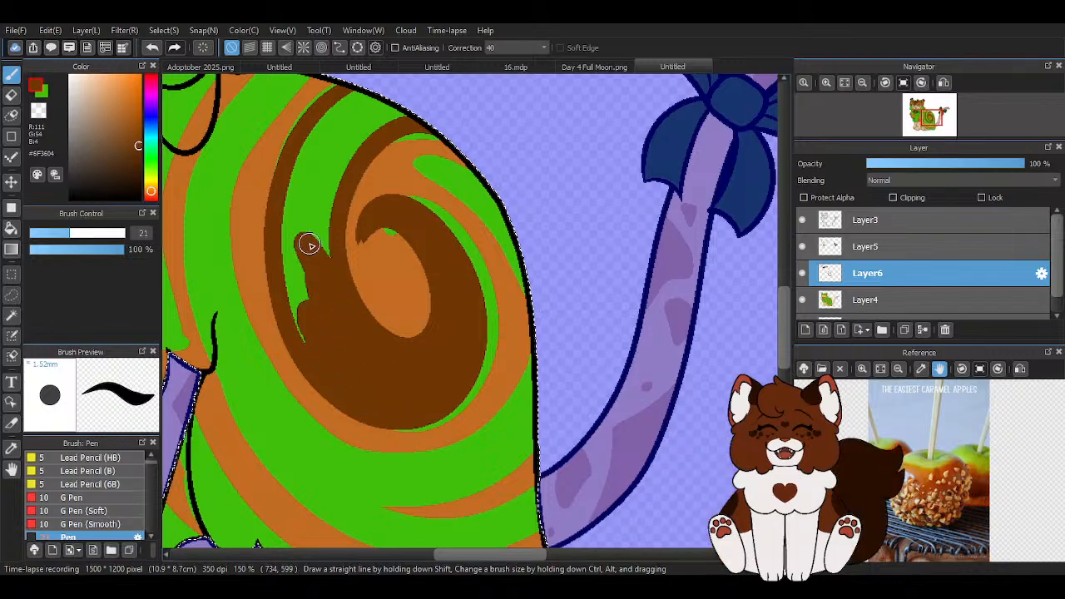
{"action": "left_click_drag", "start_coordinate": [343, 146], "coordinate": [321, 206]}
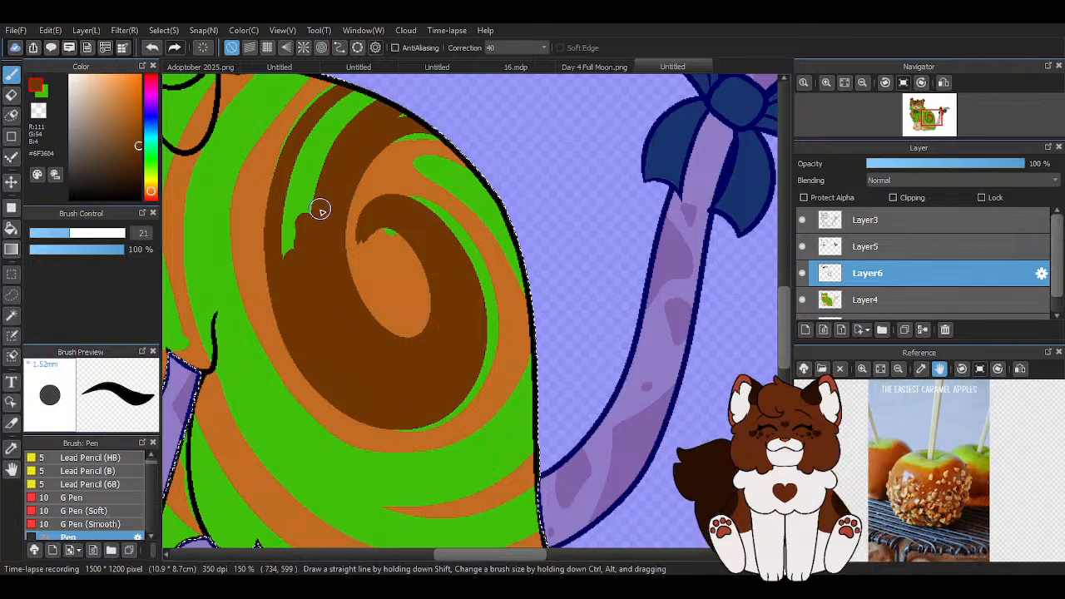
{"action": "mouse_move", "coordinate": [286, 266]}
{"action": "left_mouse_down"}
{"action": "mouse_move", "coordinate": [321, 142]}
{"action": "mouse_move", "coordinate": [363, 100]}
{"action": "left_mouse_up"}
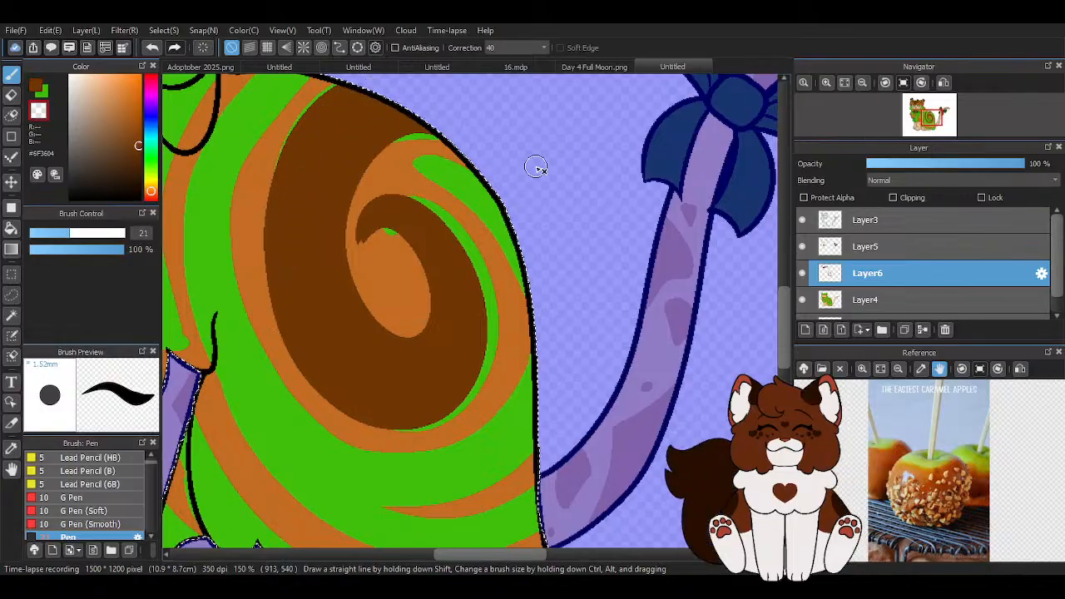
Sharpen the inner tip of the back's spiral with transparent colour, and check it with Layer4 briefly hidden
{"action": "scroll", "coordinate": [375, 243], "scroll_direction": "up", "scroll_amount": 1}
{"action": "mouse_move", "coordinate": [358, 160]}
{"action": "left_mouse_down"}
{"action": "mouse_move", "coordinate": [370, 336]}
{"action": "mouse_move", "coordinate": [416, 222]}
{"action": "mouse_move", "coordinate": [378, 239]}
{"action": "left_mouse_up"}
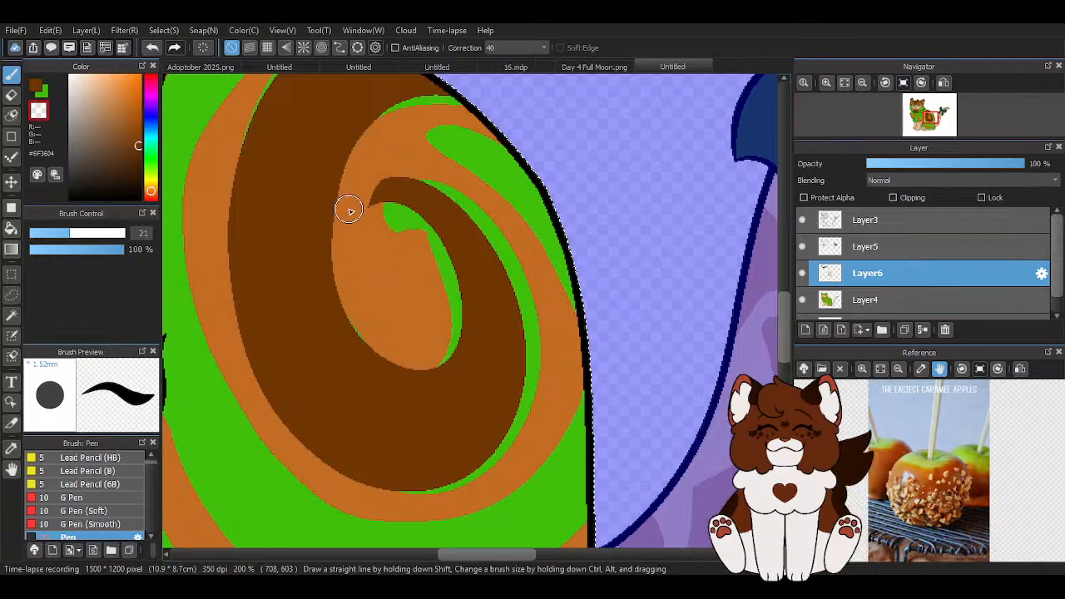
{"action": "left_click_drag", "start_coordinate": [414, 192], "coordinate": [364, 224]}
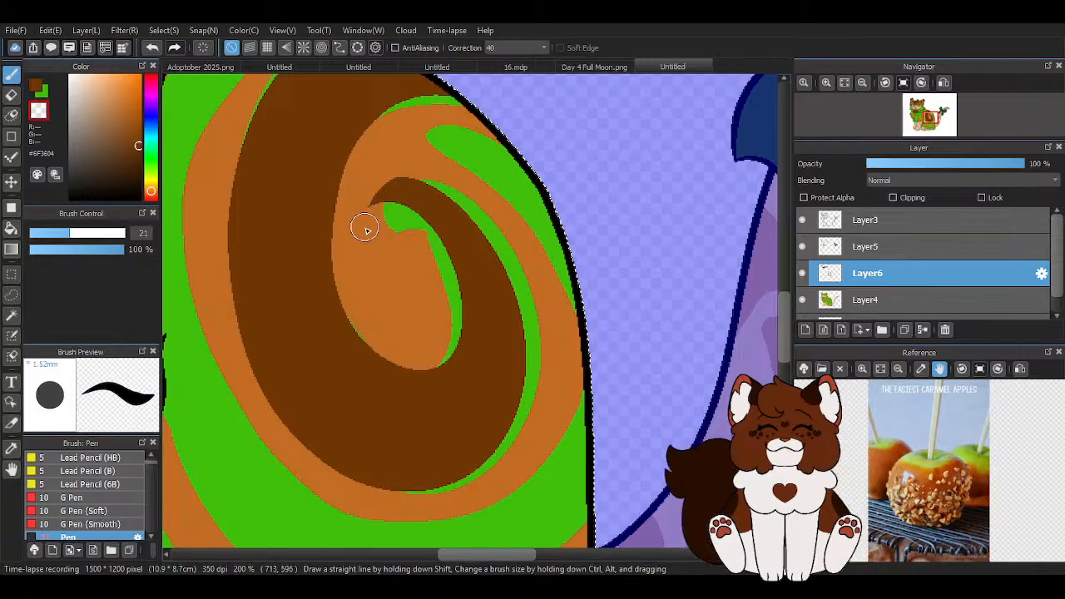
{"action": "scroll", "coordinate": [496, 260], "scroll_direction": "down", "scroll_amount": 3}
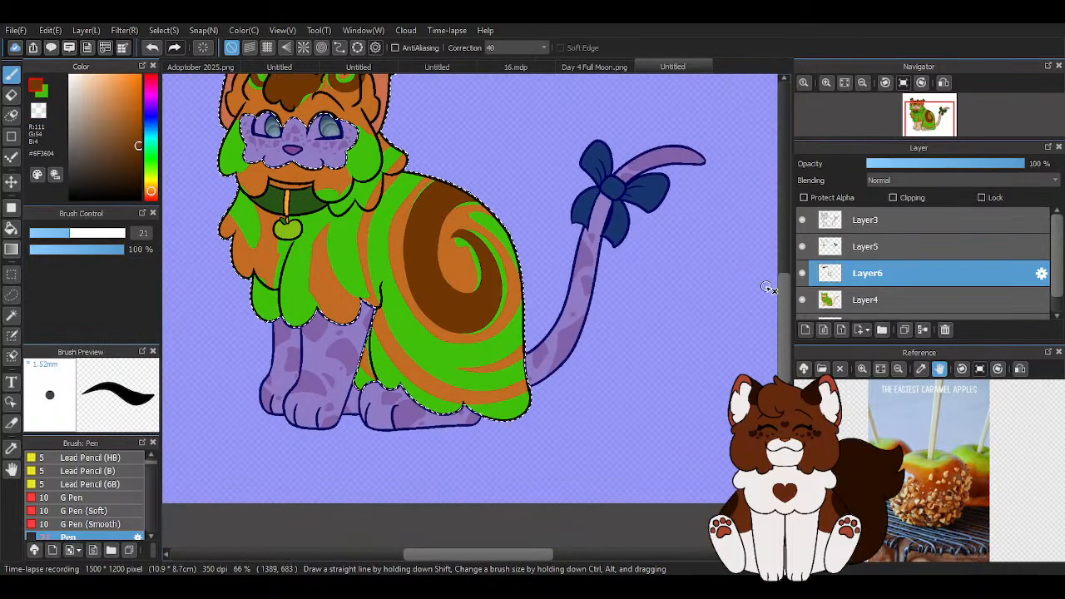
{"action": "left_click", "coordinate": [804, 301]}
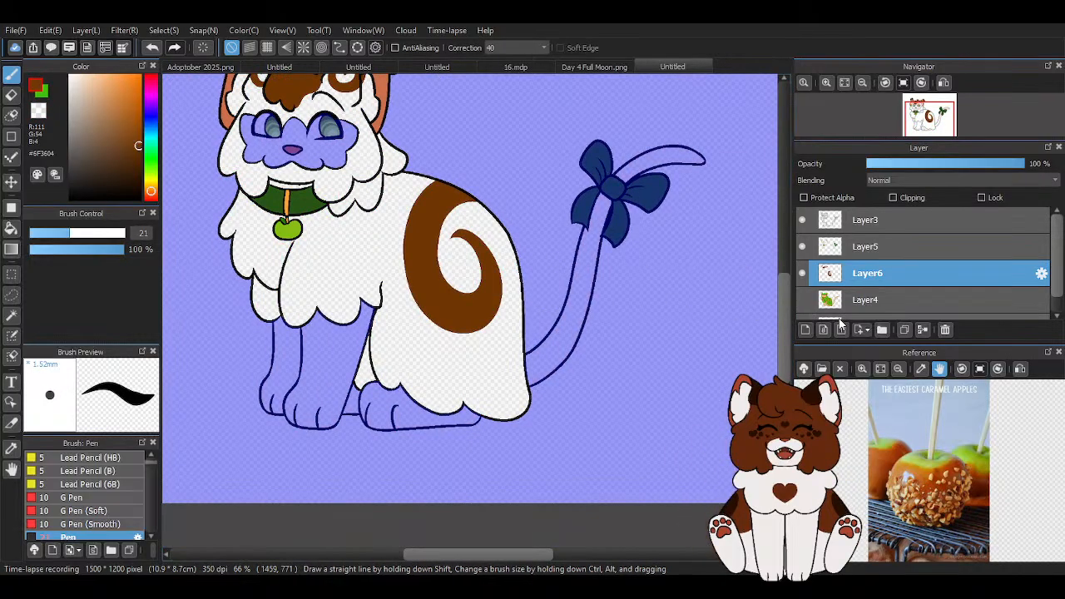
{"action": "left_click", "coordinate": [804, 301]}
Try a thin brown stripe curving around the outside of the spiral, redrawing it at size 21
{"action": "scroll", "coordinate": [450, 164], "scroll_direction": "up", "scroll_amount": 2}
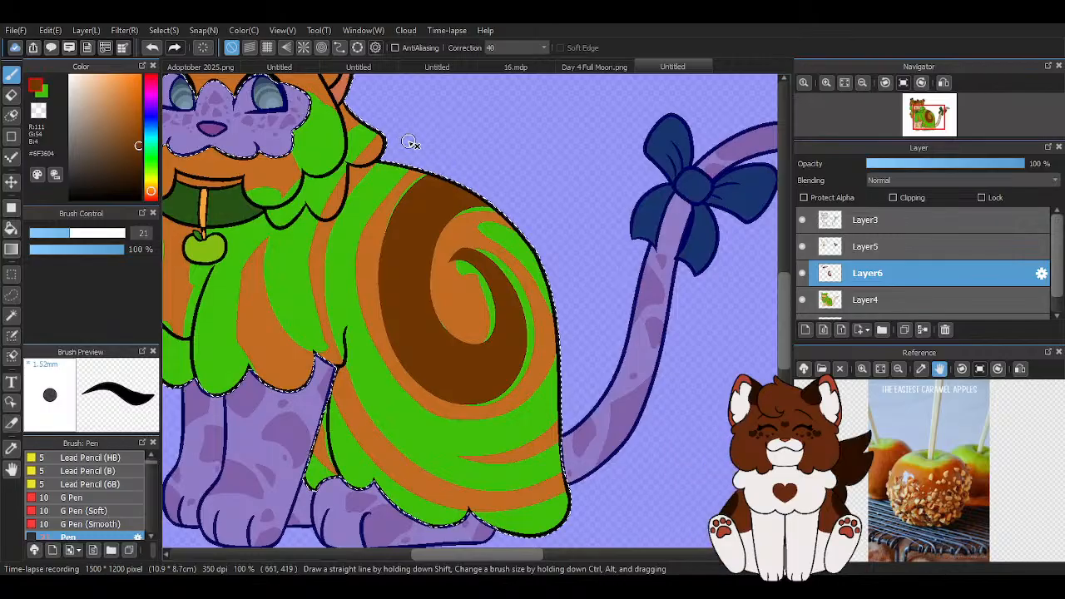
{"action": "mouse_move", "coordinate": [344, 286]}
{"action": "left_mouse_down"}
{"action": "mouse_move", "coordinate": [452, 431]}
{"action": "mouse_move", "coordinate": [542, 244]}
{"action": "left_mouse_up"}
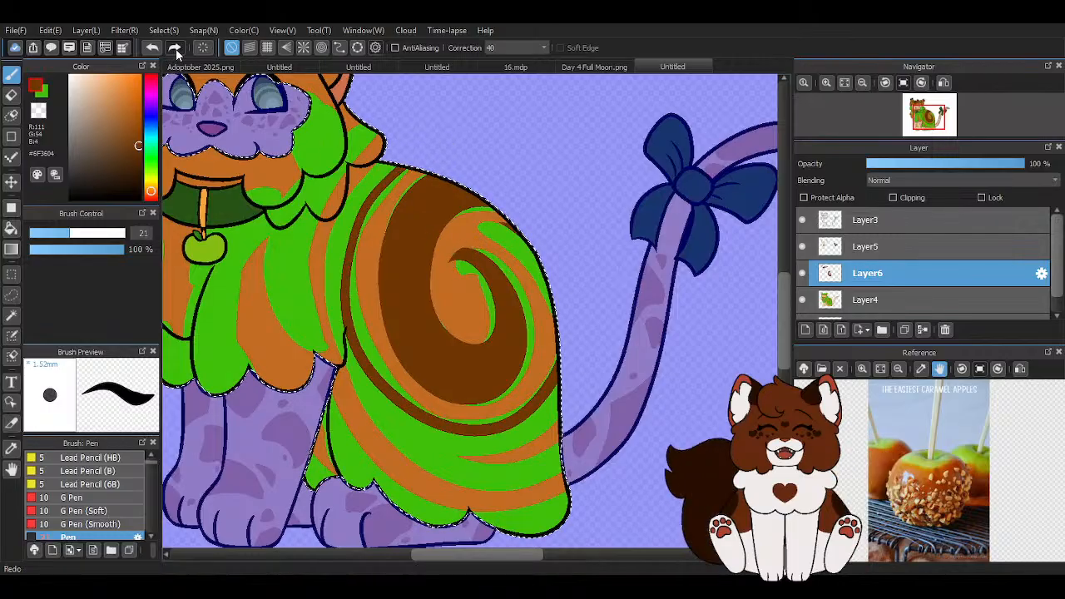
{"action": "left_click", "coordinate": [151, 48]}
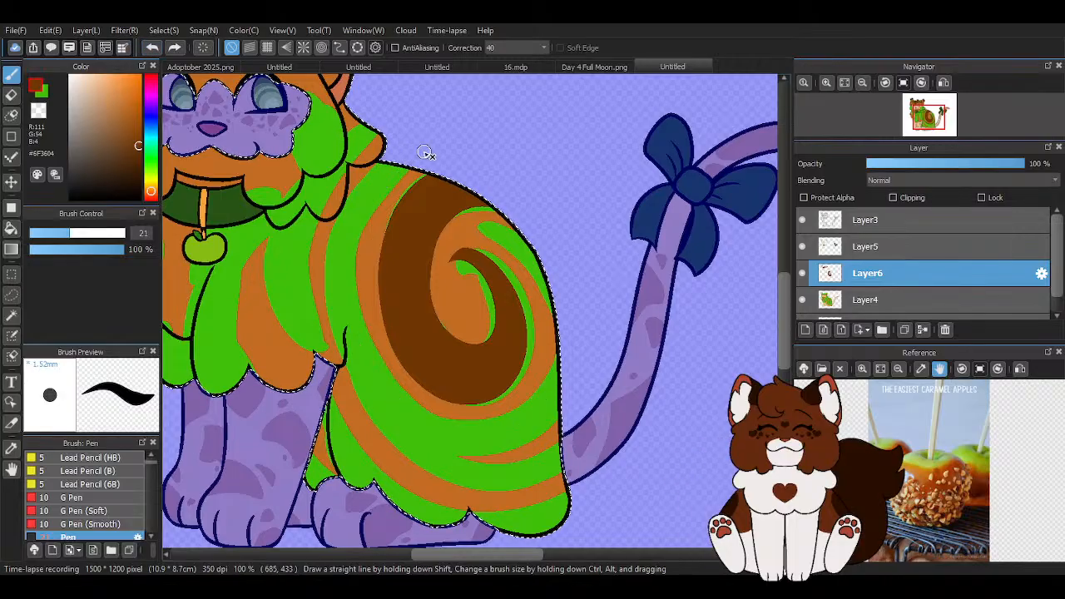
{"action": "left_click_drag", "start_coordinate": [343, 313], "coordinate": [549, 275]}
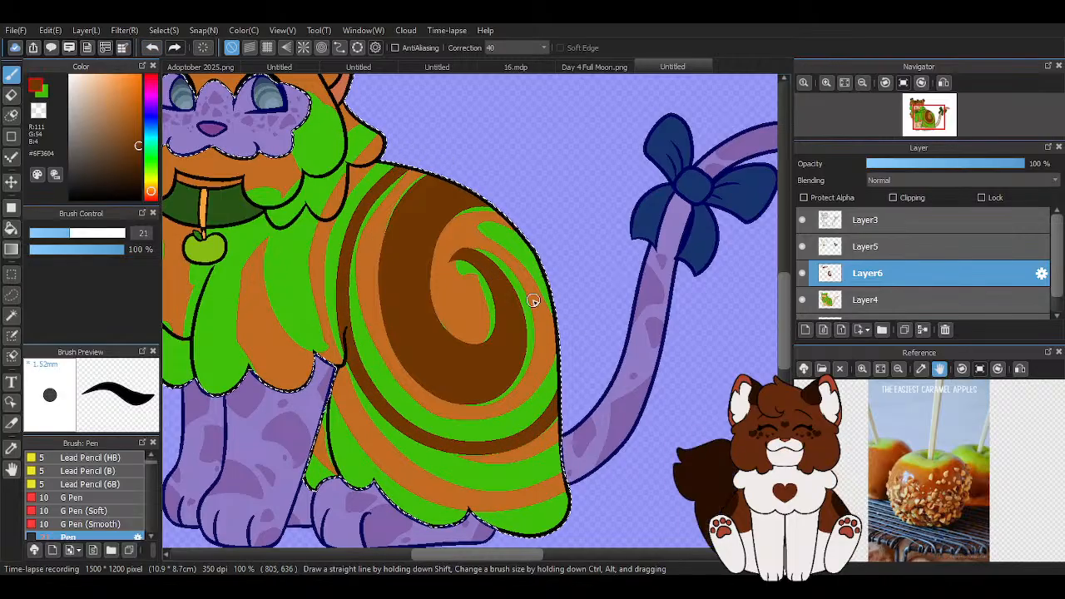
{"action": "key", "text": "ctrl+z"}
{"action": "mouse_move", "coordinate": [399, 173]}
{"action": "left_mouse_down"}
{"action": "mouse_move", "coordinate": [397, 405]}
{"action": "mouse_move", "coordinate": [508, 227]}
{"action": "left_mouse_up"}
{"action": "key", "text": "ctrl+d"}
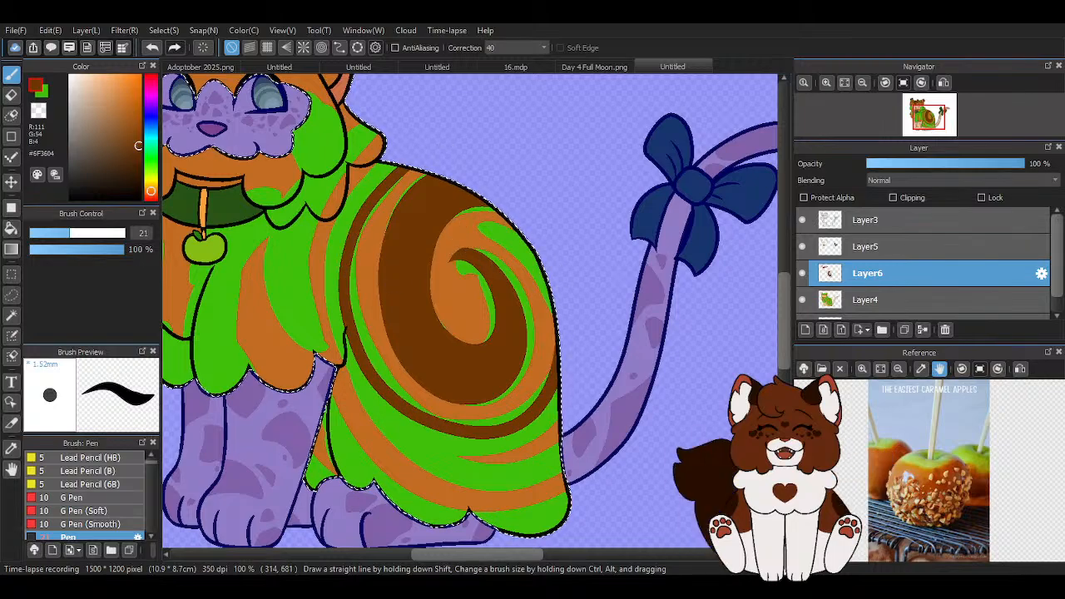
Try a further thin brown stripe around the lower body, and undo the size 21 stripes
{"action": "scroll", "coordinate": [416, 249], "scroll_direction": "down", "scroll_amount": 3}
{"action": "scroll", "coordinate": [431, 270], "scroll_direction": "up", "scroll_amount": 3}
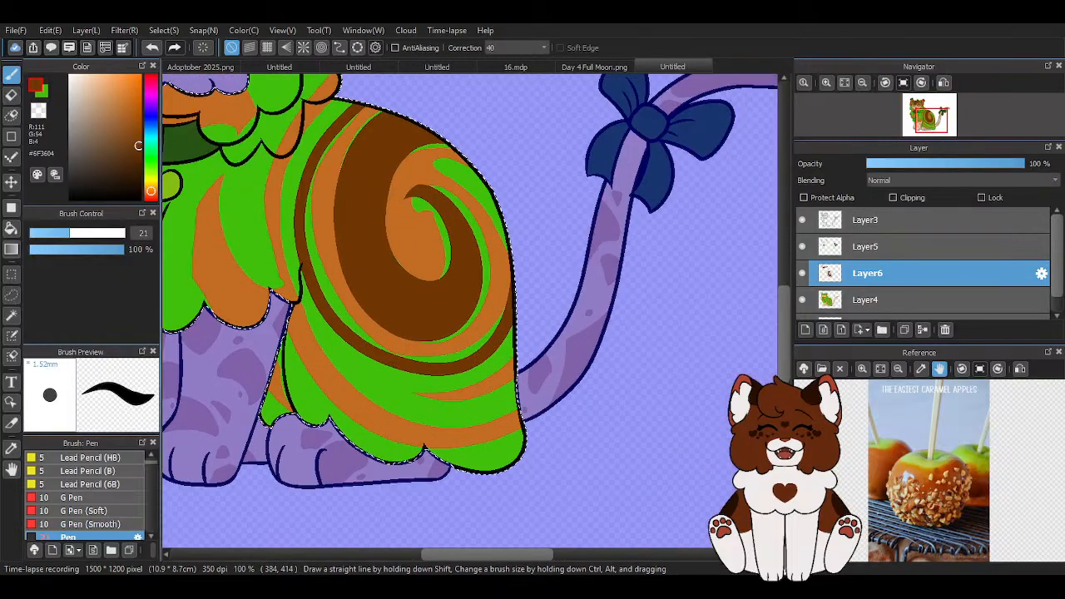
{"action": "scroll", "coordinate": [416, 167], "scroll_direction": "up", "scroll_amount": 2}
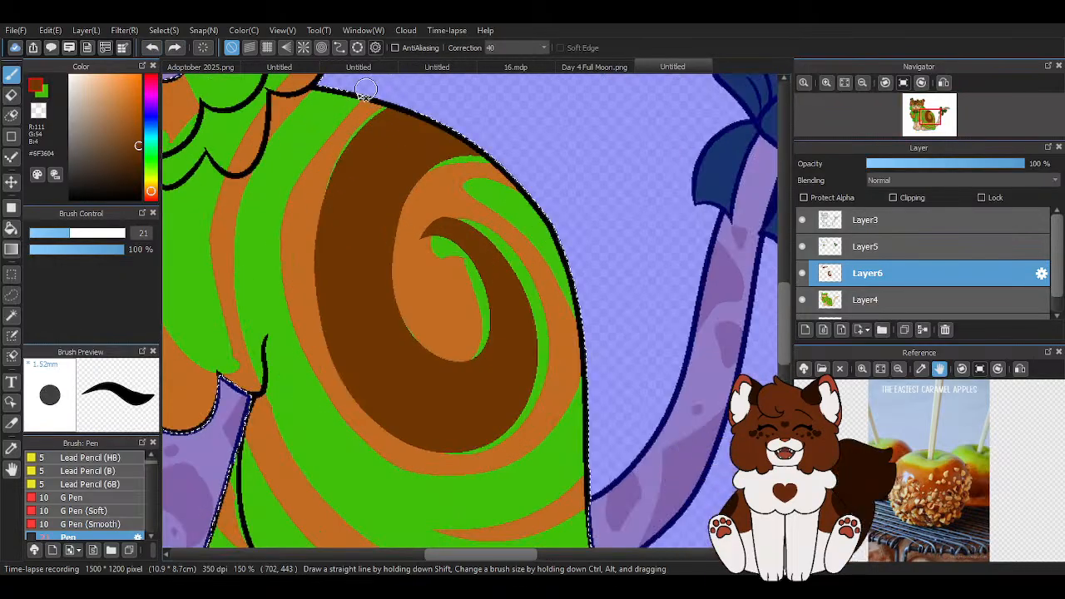
{"action": "scroll", "coordinate": [449, 258], "scroll_direction": "down", "scroll_amount": 2}
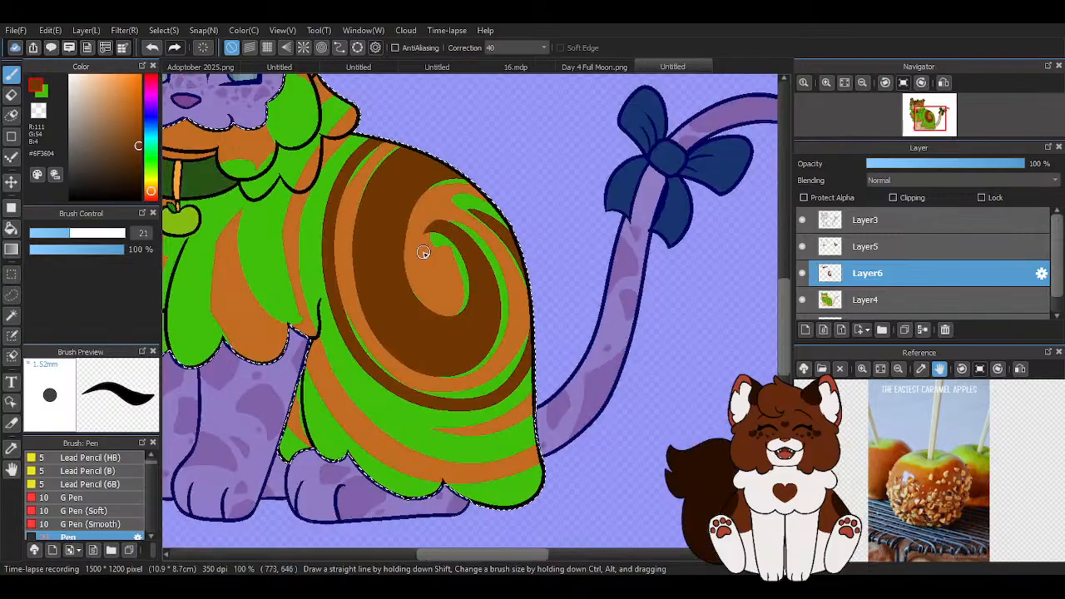
{"action": "mouse_move", "coordinate": [315, 193]}
{"action": "left_mouse_down"}
{"action": "mouse_move", "coordinate": [301, 308]}
{"action": "mouse_move", "coordinate": [377, 431]}
{"action": "mouse_move", "coordinate": [494, 218]}
{"action": "left_mouse_up"}
{"action": "scroll", "coordinate": [499, 225], "scroll_direction": "down", "scroll_amount": 1}
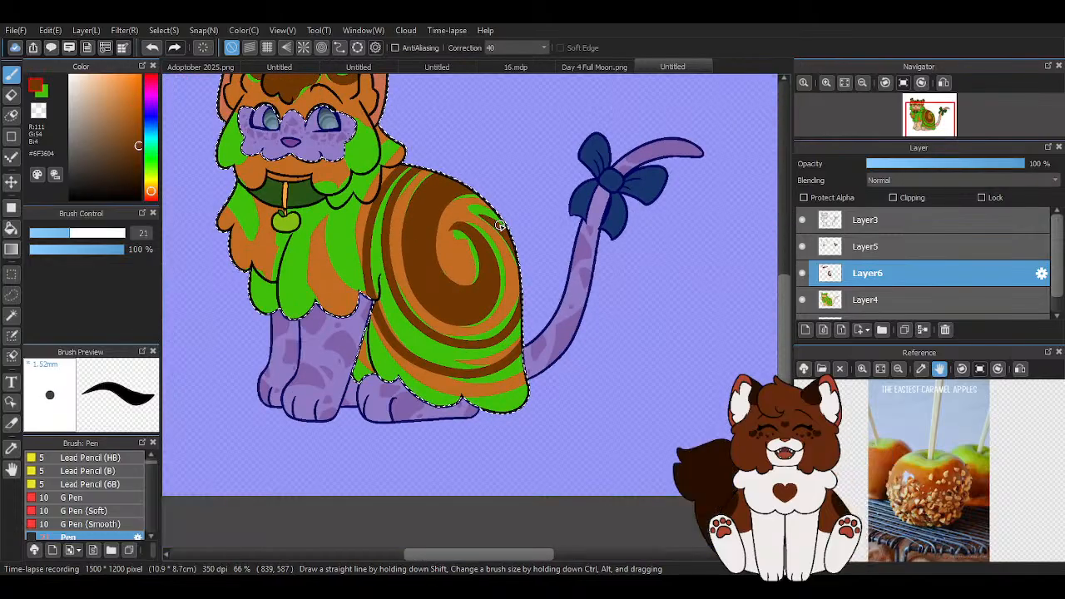
{"action": "left_click", "coordinate": [156, 49]}
{"action": "left_click", "coordinate": [156, 50]}
Draw a thicker brown stripe around the outside of the spiral with the pen at size 42, and hide Layer4 to check it
{"action": "scroll", "coordinate": [114, 234], "scroll_direction": "up", "scroll_amount": 7}
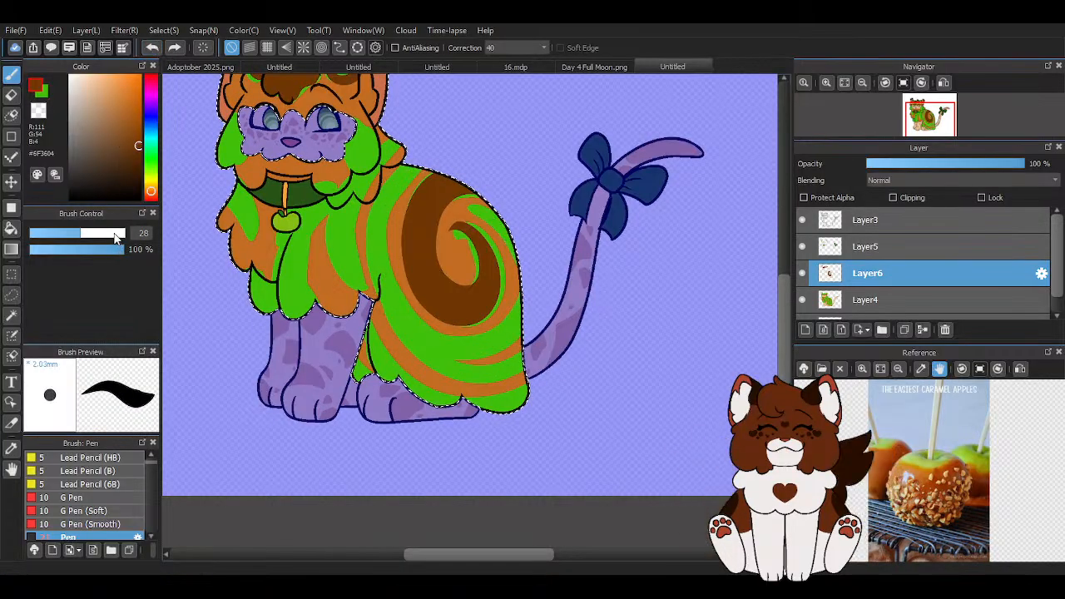
{"action": "scroll", "coordinate": [114, 233], "scroll_direction": "up", "scroll_amount": 1}
{"action": "scroll", "coordinate": [409, 146], "scroll_direction": "up", "scroll_amount": 2}
{"action": "mouse_move", "coordinate": [381, 160]}
{"action": "left_mouse_down"}
{"action": "mouse_move", "coordinate": [346, 272]}
{"action": "mouse_move", "coordinate": [426, 413]}
{"action": "mouse_move", "coordinate": [574, 361]}
{"action": "left_mouse_up"}
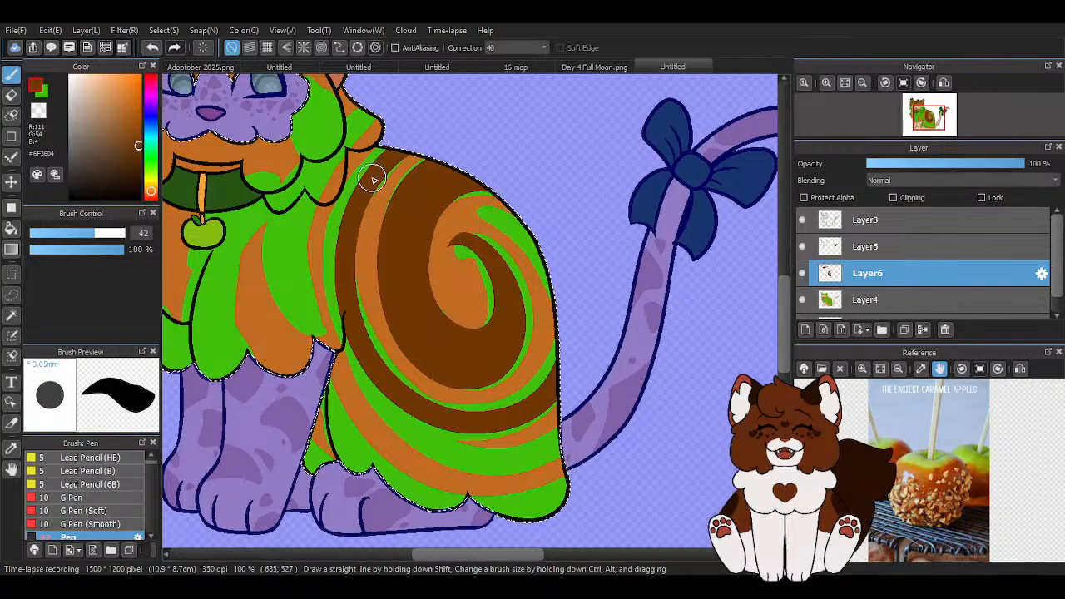
{"action": "left_click", "coordinate": [801, 302]}
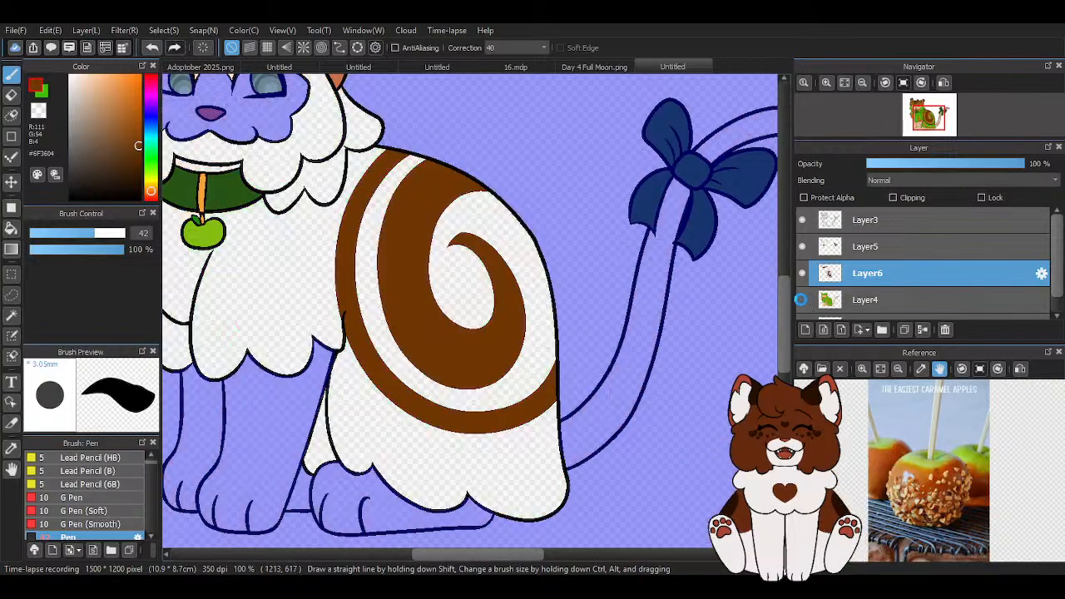
Widen the brown stripe around the outside of the spiral and extend it up the back's outer edge on Layer6
{"action": "mouse_move", "coordinate": [353, 174]}
{"action": "left_mouse_down"}
{"action": "mouse_move", "coordinate": [327, 239]}
{"action": "mouse_move", "coordinate": [347, 367]}
{"action": "mouse_move", "coordinate": [448, 433]}
{"action": "mouse_move", "coordinate": [557, 367]}
{"action": "mouse_move", "coordinate": [523, 240]}
{"action": "left_mouse_up"}
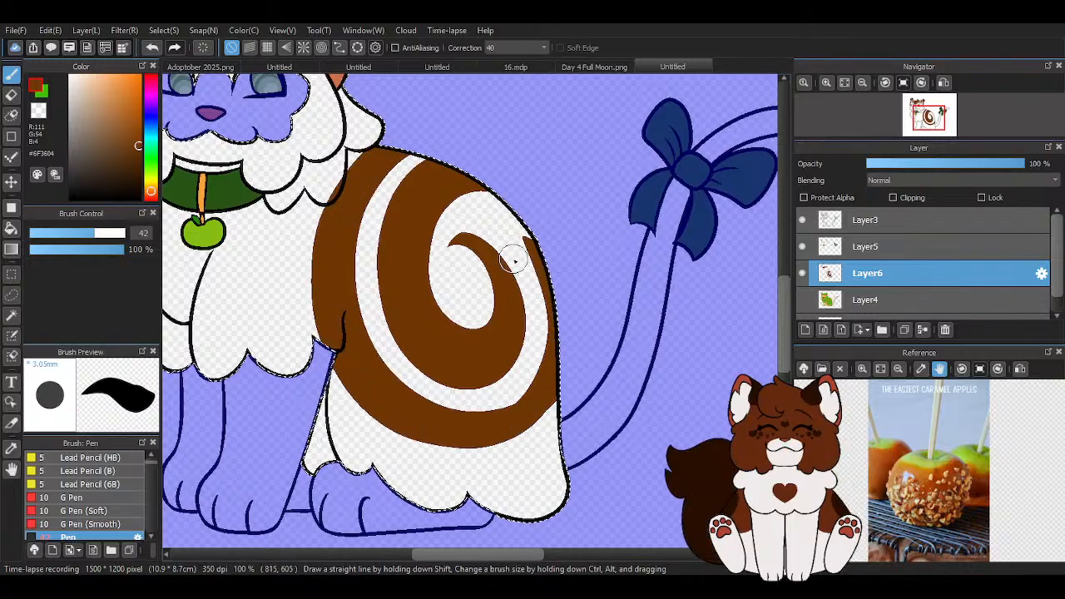
{"action": "left_click", "coordinate": [153, 47]}
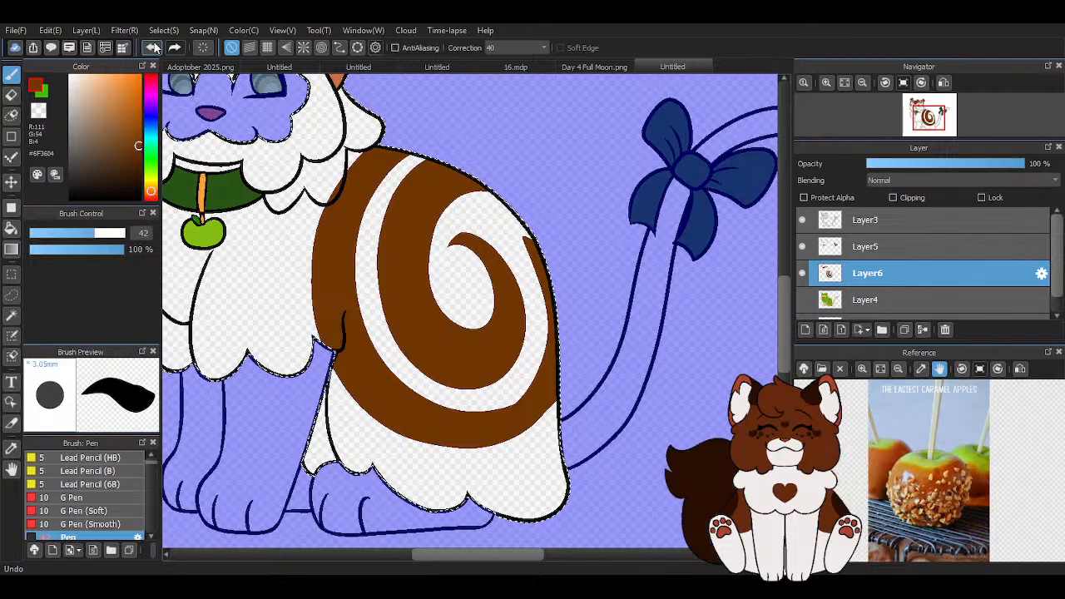
{"action": "mouse_move", "coordinate": [453, 414]}
{"action": "left_mouse_down"}
{"action": "mouse_move", "coordinate": [546, 366]}
{"action": "mouse_move", "coordinate": [489, 239]}
{"action": "left_mouse_up"}
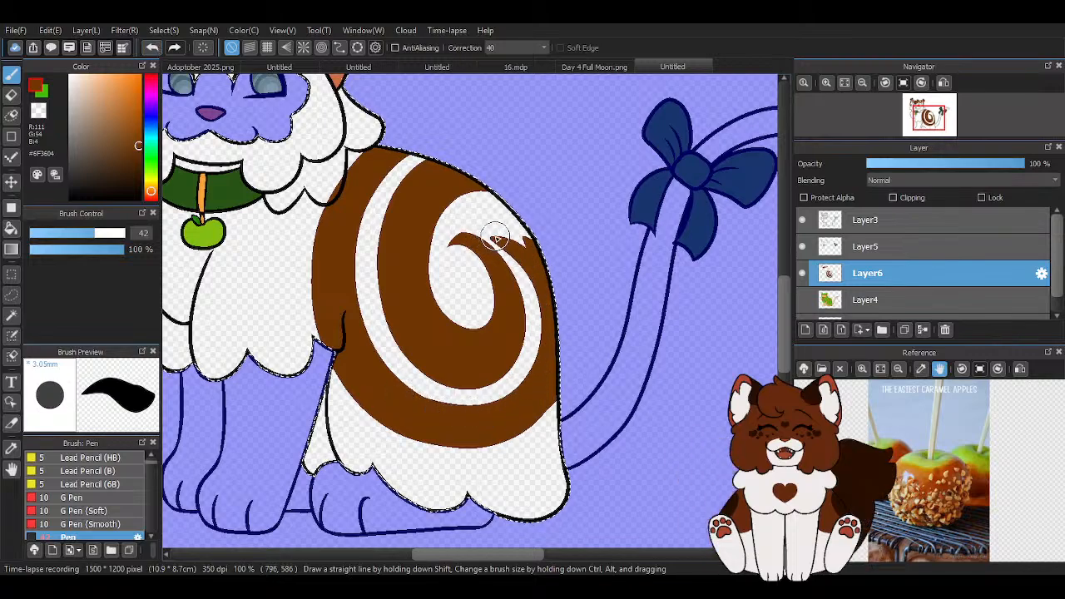
{"action": "mouse_move", "coordinate": [334, 350]}
{"action": "left_mouse_down"}
{"action": "mouse_move", "coordinate": [356, 390]}
{"action": "mouse_move", "coordinate": [579, 350]}
{"action": "left_mouse_up"}
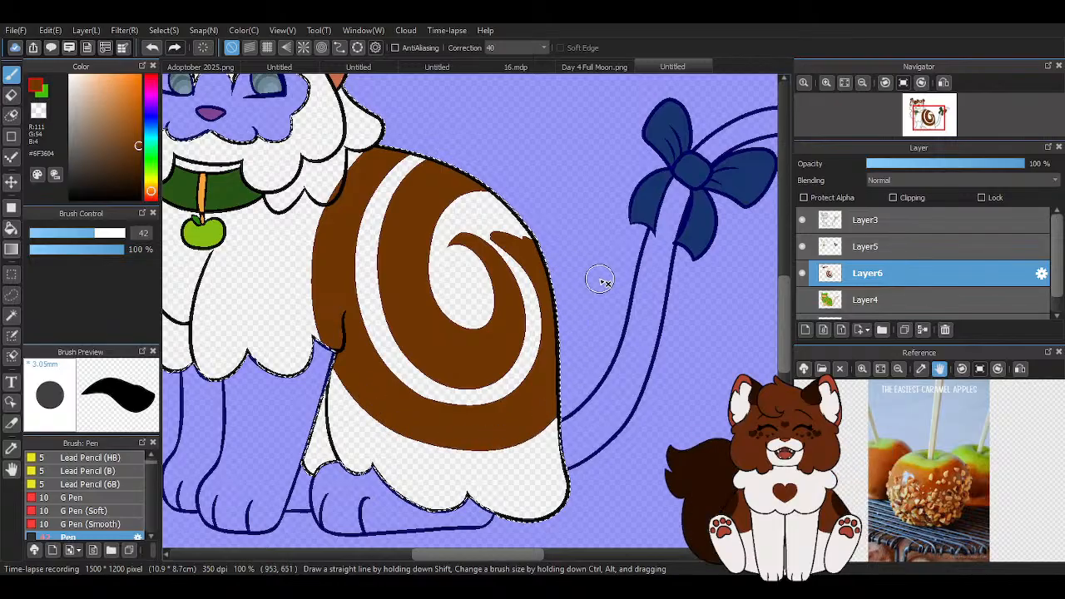
Sharpen the upper tip of the outer stripe with transparent colour at brush size 10.3
{"action": "key", "text": "z"}
{"action": "left_click", "coordinate": [47, 237]}
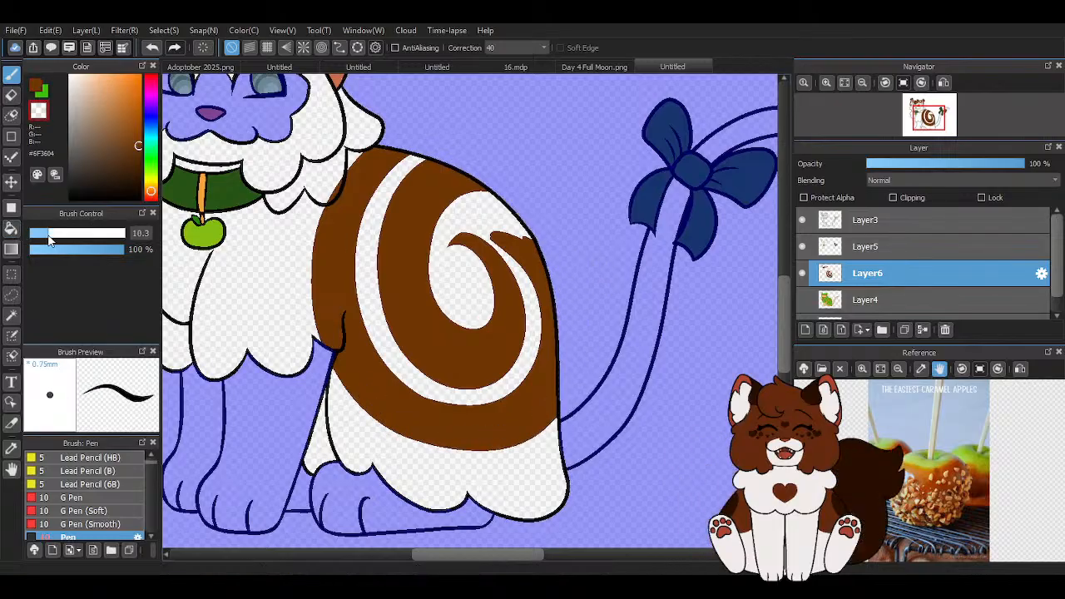
{"action": "scroll", "coordinate": [416, 202], "scroll_direction": "up", "scroll_amount": 2}
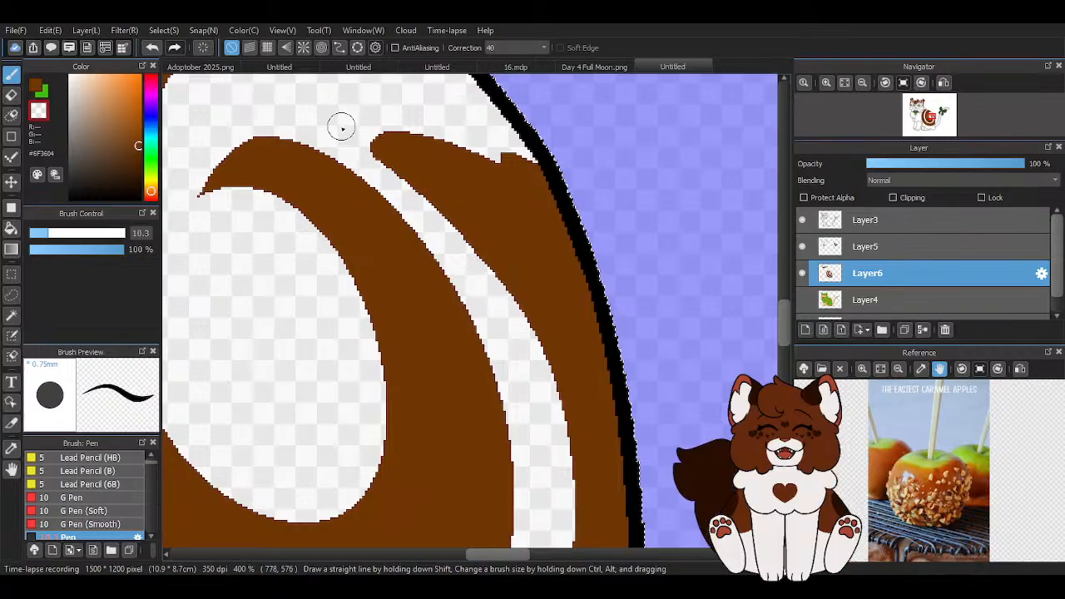
{"action": "mouse_move", "coordinate": [345, 125]}
{"action": "left_mouse_down"}
{"action": "mouse_move", "coordinate": [376, 124]}
{"action": "mouse_move", "coordinate": [545, 183]}
{"action": "left_mouse_up"}
{"action": "scroll", "coordinate": [526, 225], "scroll_direction": "down", "scroll_amount": 6}
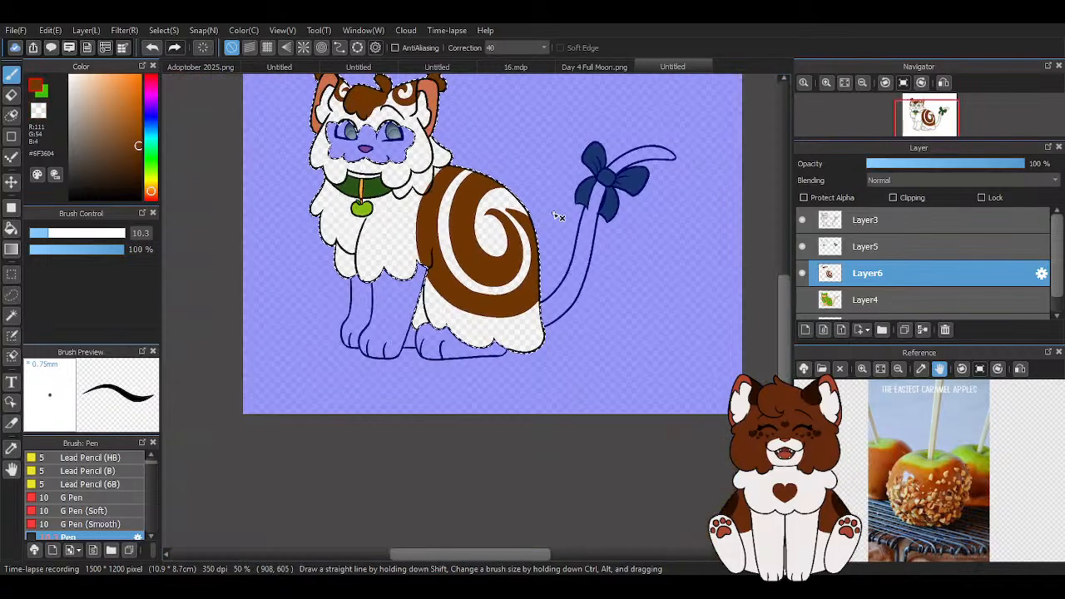
{"action": "scroll", "coordinate": [545, 226], "scroll_direction": "up", "scroll_amount": 3}
{"action": "key", "text": "z"}
{"action": "scroll", "coordinate": [517, 205], "scroll_direction": "up", "scroll_amount": 3}
{"action": "scroll", "coordinate": [505, 207], "scroll_direction": "down", "scroll_amount": 1}
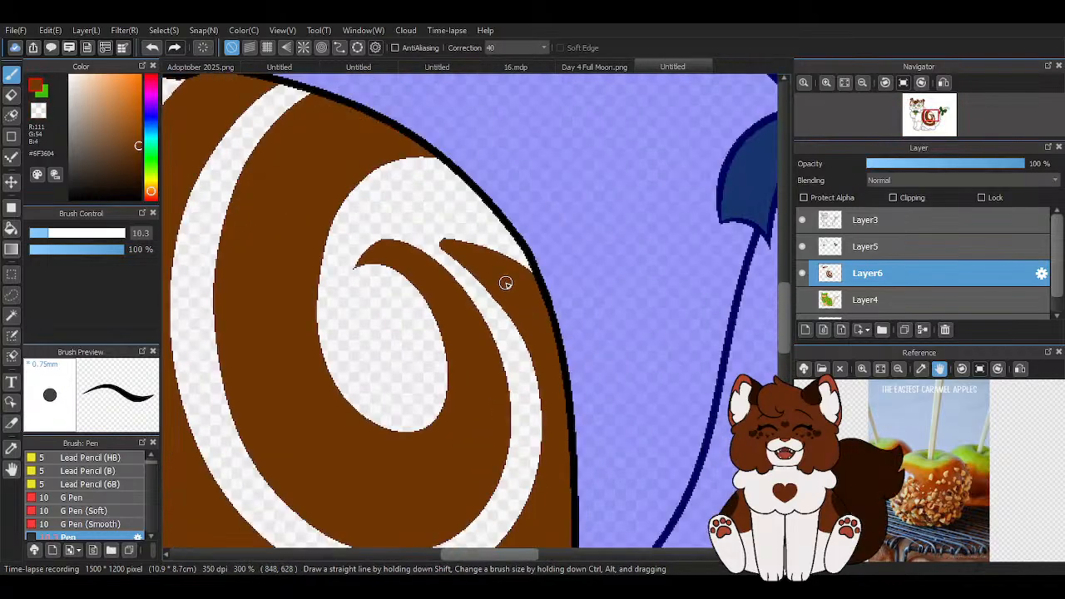
Paint a small pointed brown marking on the back's outer edge, just above the outer stripe's tip, at size 10.3
{"action": "left_click_drag", "start_coordinate": [425, 202], "coordinate": [519, 240]}
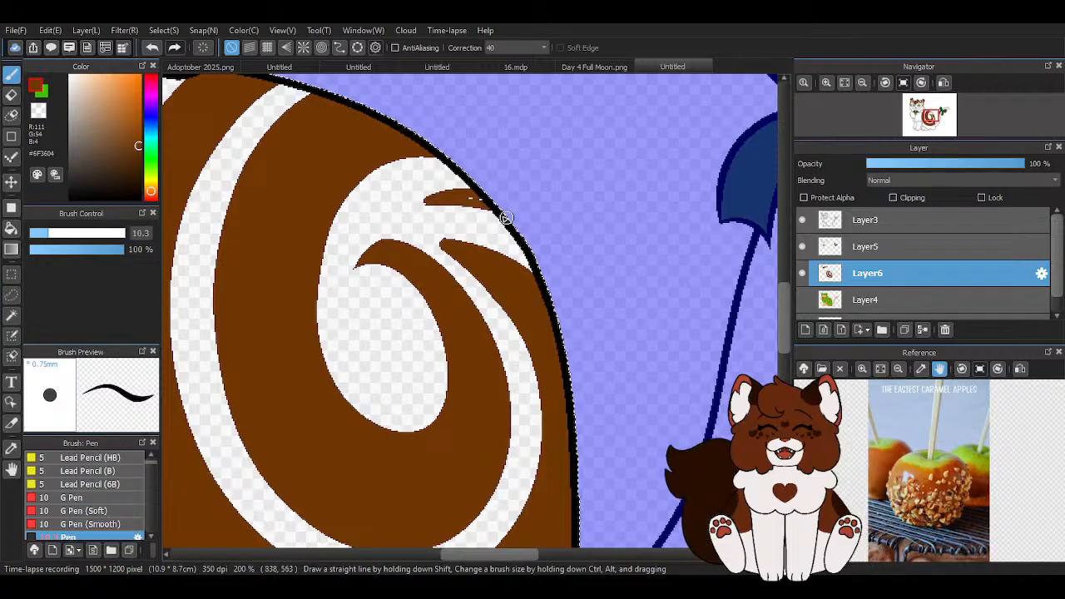
{"action": "scroll", "coordinate": [426, 200], "scroll_direction": "up", "scroll_amount": 1}
{"action": "left_click_drag", "start_coordinate": [409, 209], "coordinate": [458, 195]}
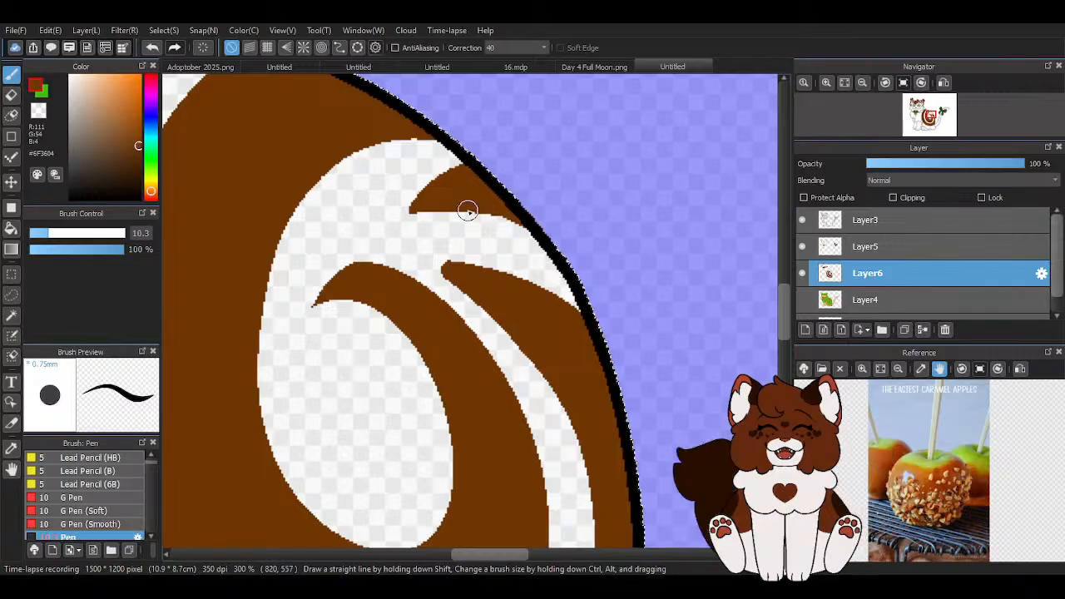
{"action": "scroll", "coordinate": [584, 292], "scroll_direction": "down", "scroll_amount": 5}
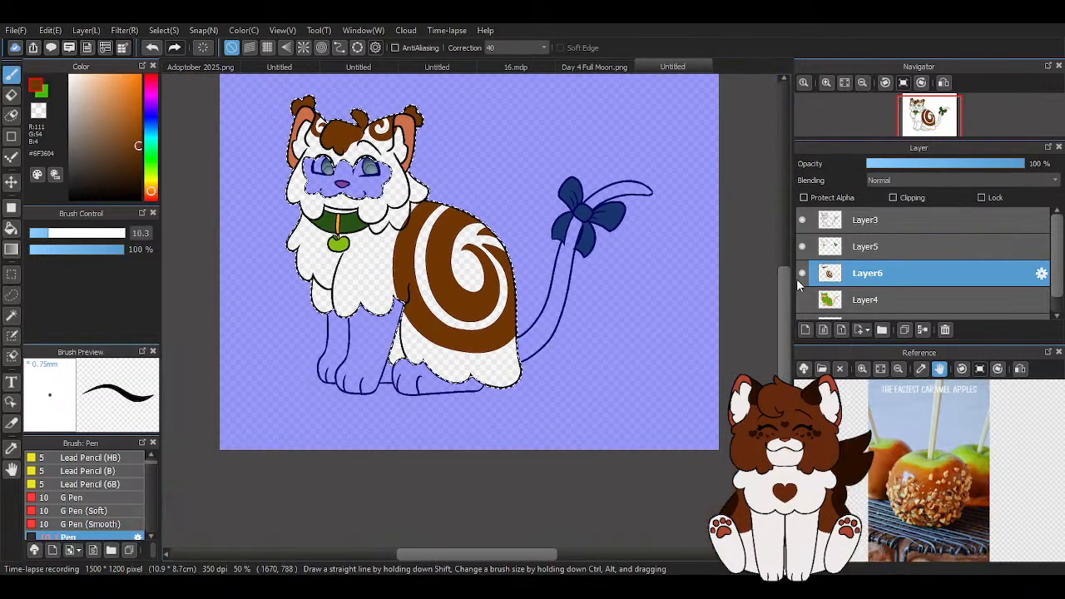
Show Layer4 and touch up the brown marking where the back meets the neck fur
{"action": "scroll", "coordinate": [461, 350], "scroll_direction": "up", "scroll_amount": 5}
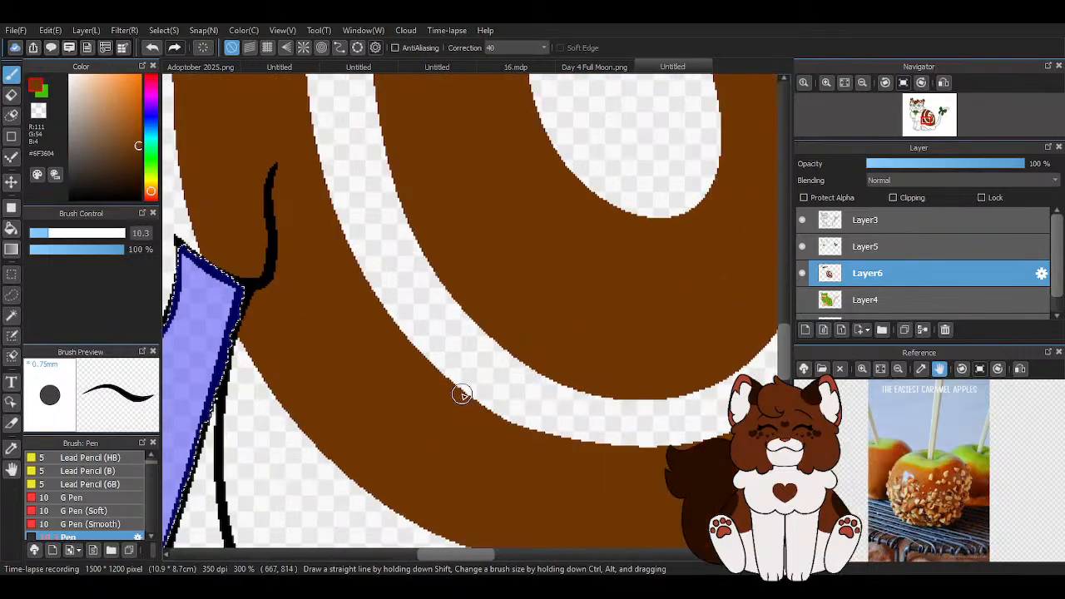
{"action": "scroll", "coordinate": [624, 424], "scroll_direction": "down", "scroll_amount": 3}
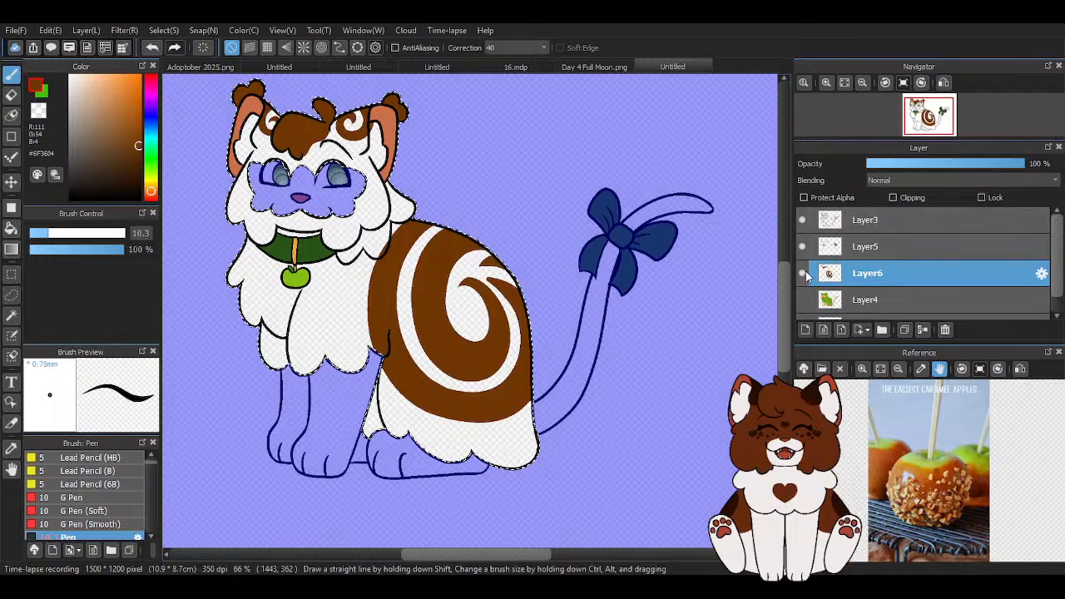
{"action": "left_click", "coordinate": [802, 300]}
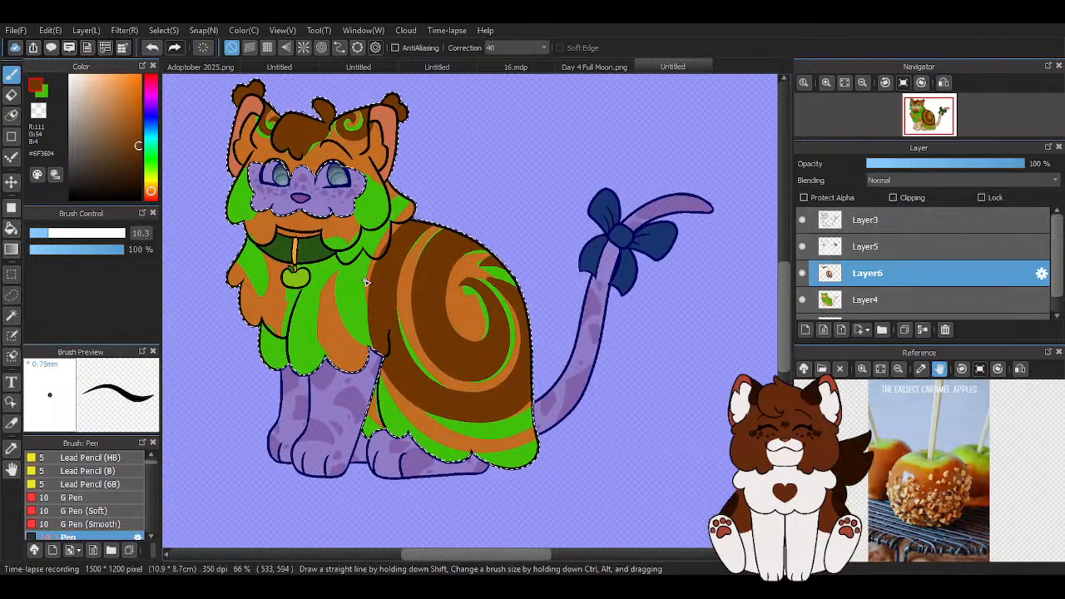
{"action": "scroll", "coordinate": [505, 255], "scroll_direction": "up", "scroll_amount": 3}
{"action": "scroll", "coordinate": [369, 427], "scroll_direction": "down", "scroll_amount": 2}
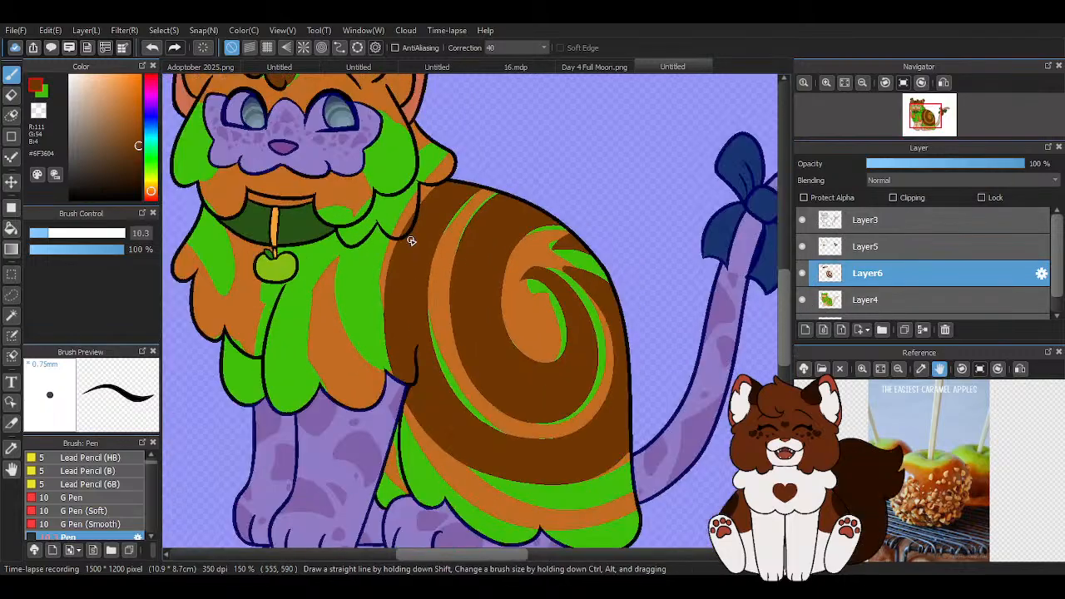
{"action": "scroll", "coordinate": [440, 261], "scroll_direction": "up", "scroll_amount": 4}
{"action": "scroll", "coordinate": [456, 160], "scroll_direction": "up", "scroll_amount": 1}
{"action": "left_click_drag", "start_coordinate": [398, 171], "coordinate": [423, 193]}
{"action": "scroll", "coordinate": [392, 274], "scroll_direction": "down", "scroll_amount": 5}
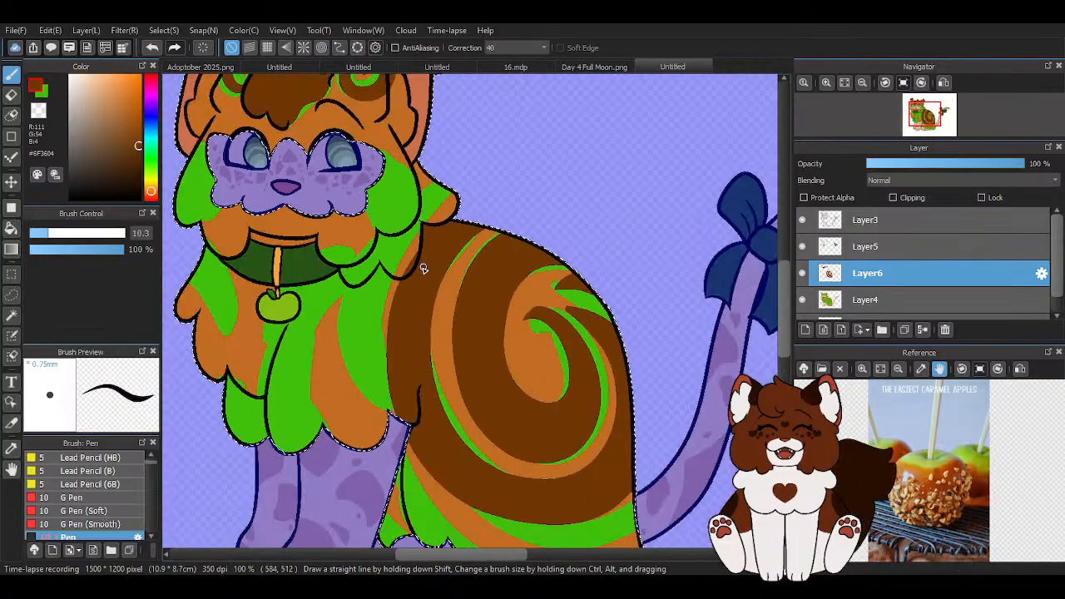
{"action": "scroll", "coordinate": [377, 372], "scroll_direction": "up", "scroll_amount": 3}
{"action": "scroll", "coordinate": [377, 372], "scroll_direction": "down", "scroll_amount": 2}
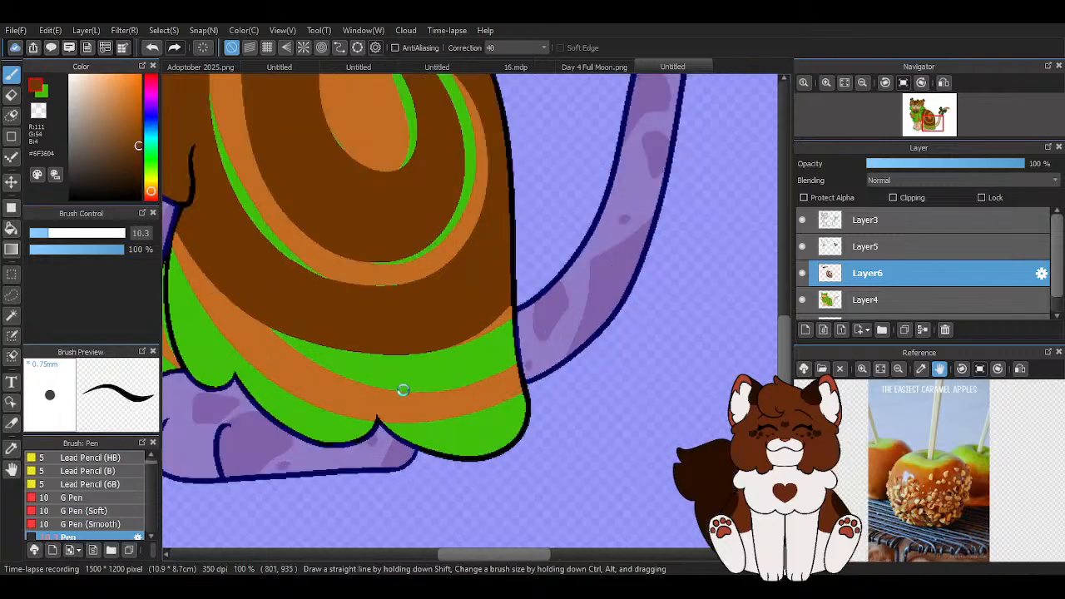
Paint and fill a tapering brown stripe on the lower body beside the base of the tail
{"action": "scroll", "coordinate": [557, 276], "scroll_direction": "up", "scroll_amount": 3}
{"action": "mouse_move", "coordinate": [517, 329]}
{"action": "left_mouse_down"}
{"action": "mouse_move", "coordinate": [235, 384]}
{"action": "mouse_move", "coordinate": [189, 368]}
{"action": "mouse_move", "coordinate": [470, 438]}
{"action": "left_mouse_up"}
{"action": "mouse_move", "coordinate": [290, 402]}
{"action": "left_mouse_down"}
{"action": "mouse_move", "coordinate": [403, 428]}
{"action": "mouse_move", "coordinate": [576, 366]}
{"action": "left_mouse_up"}
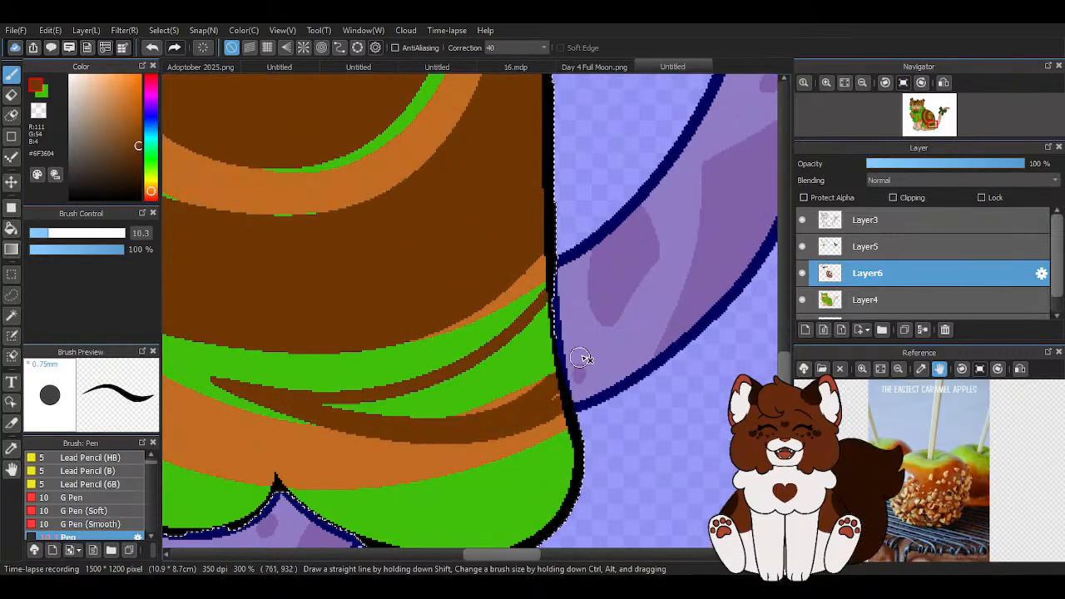
{"action": "left_click_drag", "start_coordinate": [479, 401], "coordinate": [363, 409]}
{"action": "left_click_drag", "start_coordinate": [486, 383], "coordinate": [548, 328]}
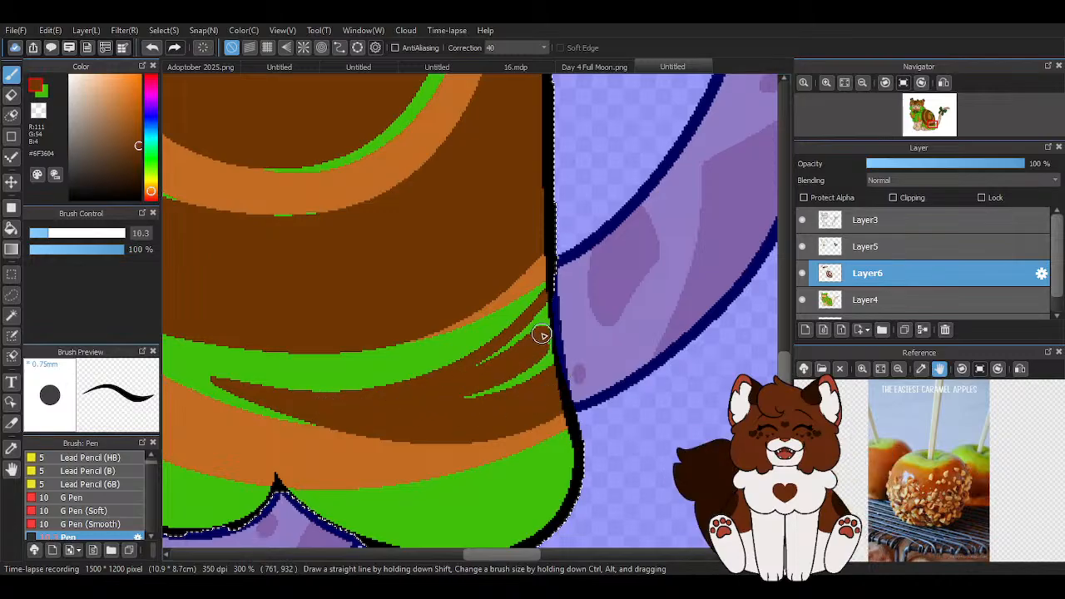
{"action": "scroll", "coordinate": [558, 368], "scroll_direction": "down", "scroll_amount": 2}
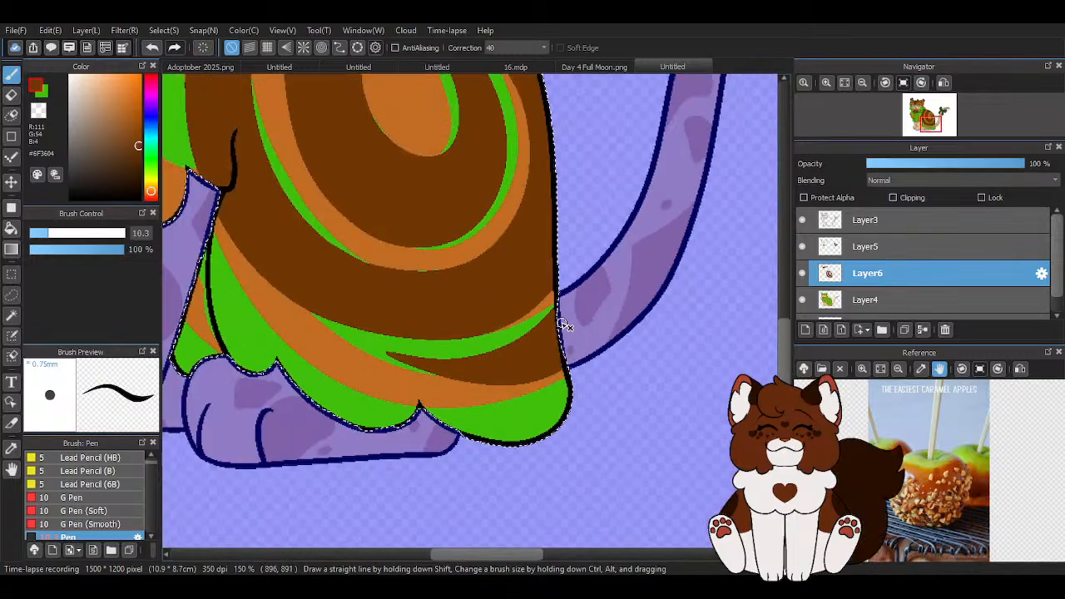
Paint a brown band along the scalloped bottom edge of the body fur with the pen at size 20
{"action": "left_click", "coordinate": [60, 232]}
{"action": "left_click_drag", "start_coordinate": [58, 232], "coordinate": [68, 232]}
{"action": "mouse_move", "coordinate": [204, 218]}
{"action": "left_mouse_down"}
{"action": "mouse_move", "coordinate": [316, 376]}
{"action": "mouse_move", "coordinate": [563, 386]}
{"action": "left_mouse_up"}
{"action": "left_click_drag", "start_coordinate": [438, 434], "coordinate": [544, 420]}
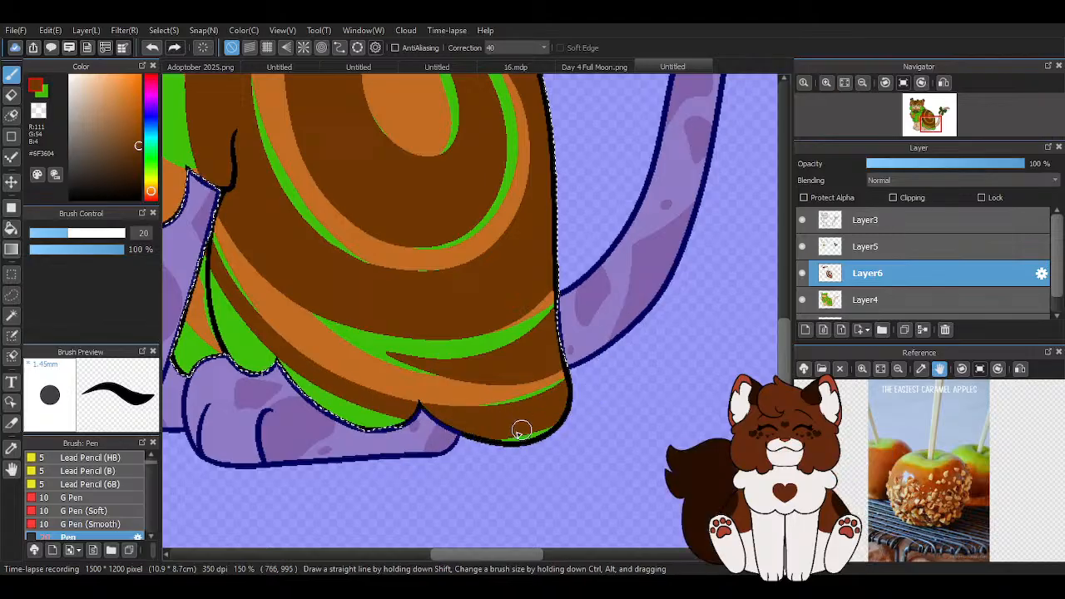
{"action": "left_click_drag", "start_coordinate": [261, 352], "coordinate": [431, 429]}
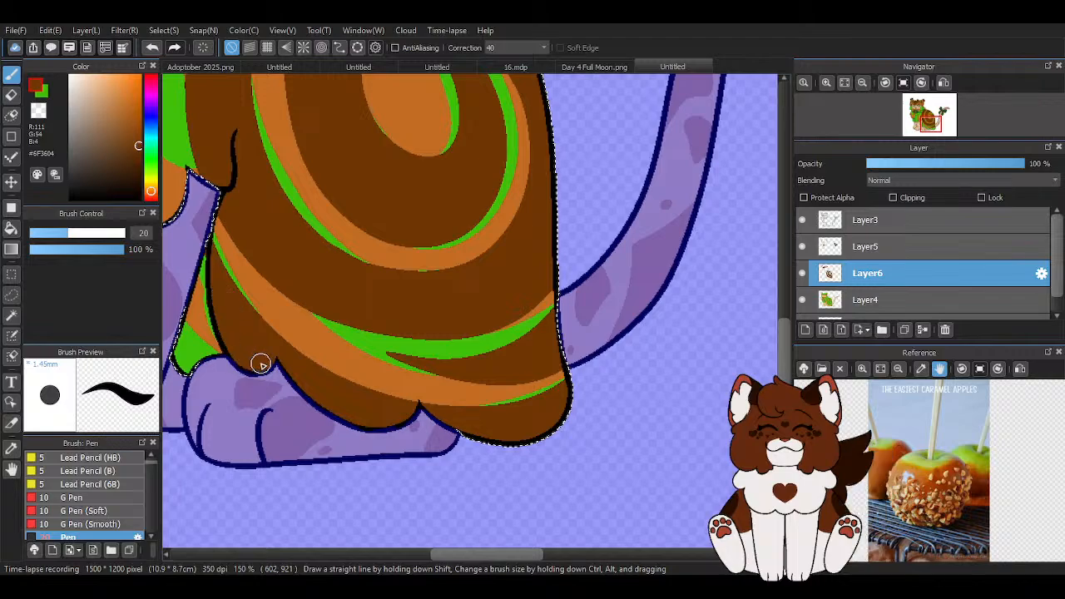
Extend the brown hem marking to the small sliver of fur behind the front leg
{"action": "scroll", "coordinate": [526, 341], "scroll_direction": "down", "scroll_amount": 2}
{"action": "scroll", "coordinate": [388, 416], "scroll_direction": "up", "scroll_amount": 3}
{"action": "scroll", "coordinate": [367, 428], "scroll_direction": "down", "scroll_amount": 2}
{"action": "key", "text": "z"}
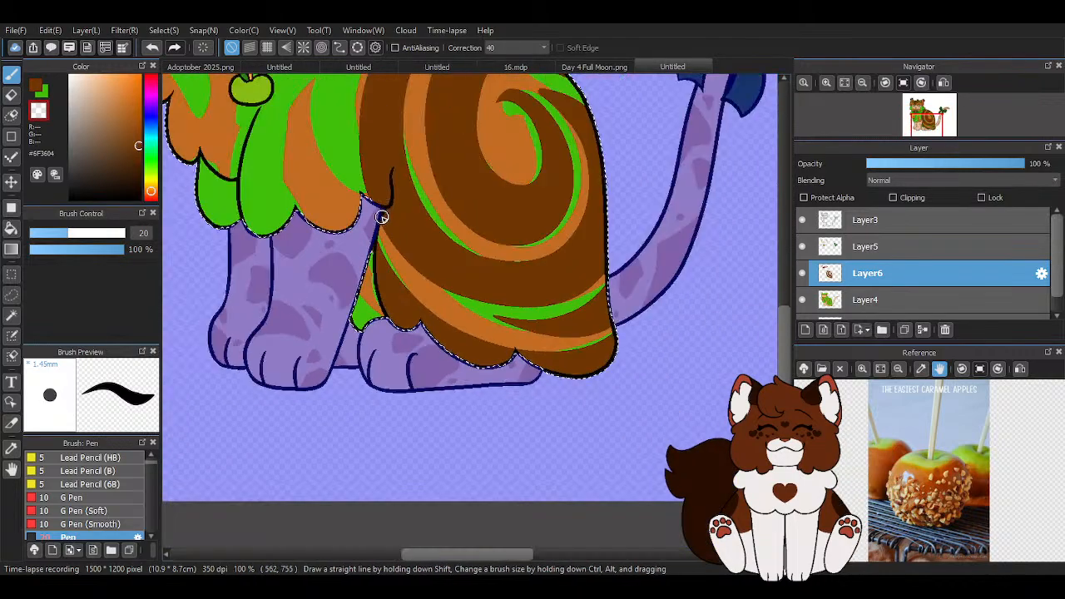
{"action": "scroll", "coordinate": [383, 212], "scroll_direction": "up", "scroll_amount": 3}
{"action": "key", "text": "x"}
{"action": "mouse_move", "coordinate": [314, 460]}
{"action": "left_mouse_down"}
{"action": "mouse_move", "coordinate": [389, 497]}
{"action": "mouse_move", "coordinate": [409, 487]}
{"action": "mouse_move", "coordinate": [415, 458]}
{"action": "mouse_move", "coordinate": [354, 489]}
{"action": "mouse_move", "coordinate": [300, 403]}
{"action": "mouse_move", "coordinate": [364, 516]}
{"action": "mouse_move", "coordinate": [346, 514]}
{"action": "mouse_move", "coordinate": [357, 536]}
{"action": "mouse_move", "coordinate": [367, 537]}
{"action": "mouse_move", "coordinate": [439, 460]}
{"action": "left_mouse_up"}
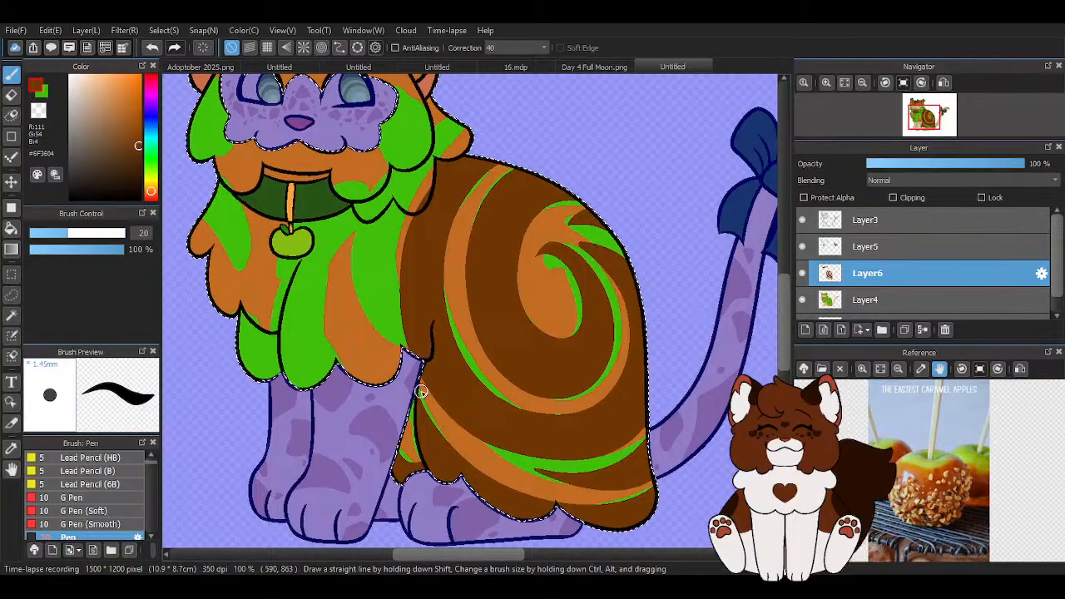
Check the brown markings by hiding Layer4 and toggling Layer6, and show Layer4 again
{"action": "left_click", "coordinate": [802, 299]}
{"action": "key", "text": "ctrl+d"}
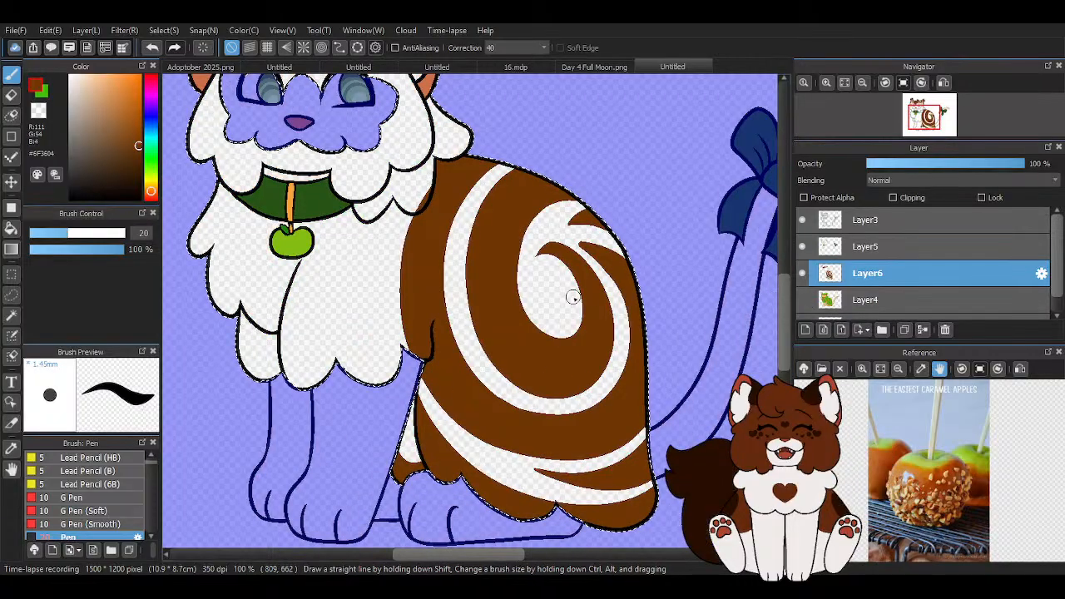
{"action": "scroll", "coordinate": [599, 297], "scroll_direction": "down", "scroll_amount": 2}
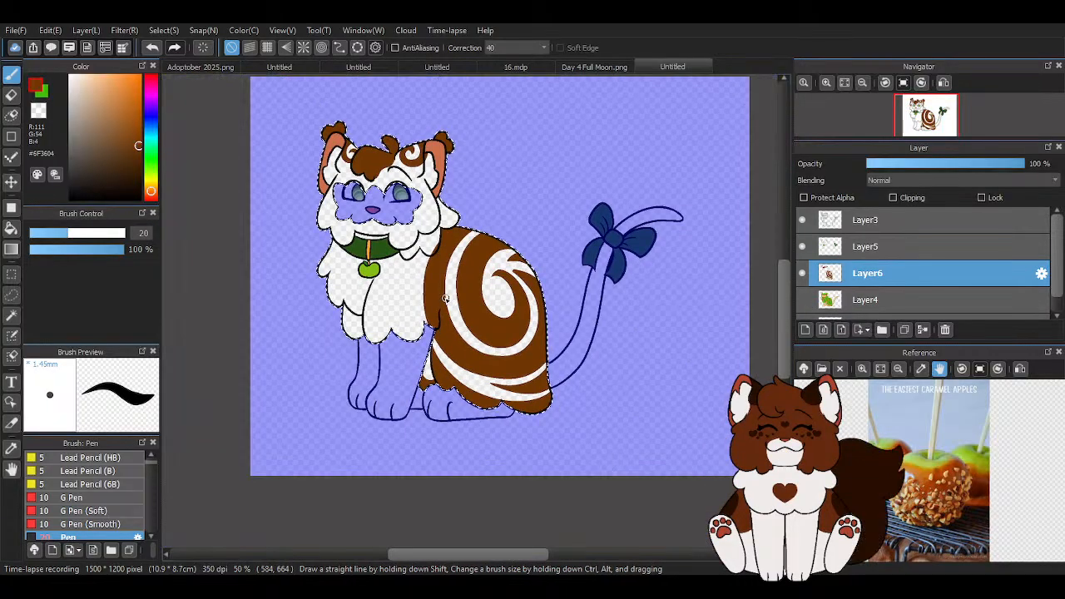
{"action": "left_click", "coordinate": [802, 273]}
{"action": "left_click", "coordinate": [802, 273]}
{"action": "left_click", "coordinate": [802, 299]}
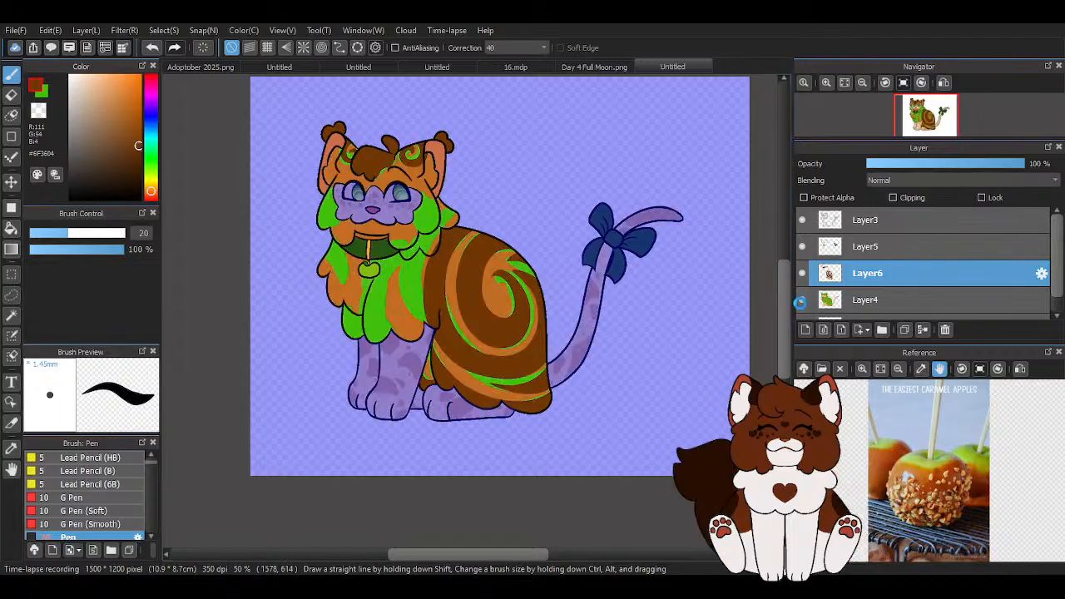
Paint curved brown stripes down the chest fur, from the neck tufts towards the front legs
{"action": "scroll", "coordinate": [388, 311], "scroll_direction": "up", "scroll_amount": 2}
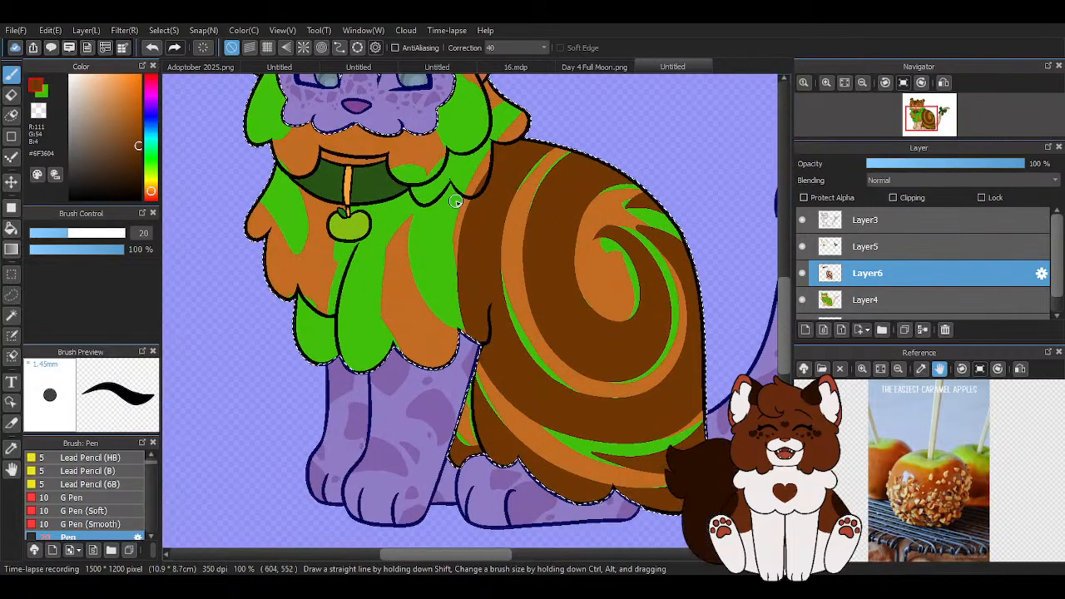
{"action": "scroll", "coordinate": [463, 201], "scroll_direction": "up", "scroll_amount": 1}
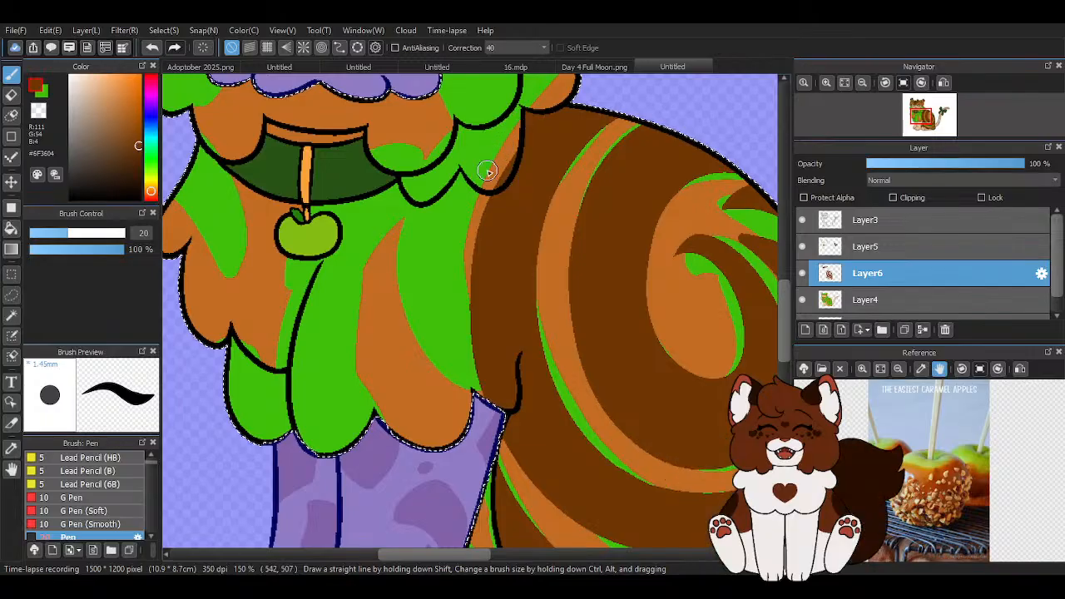
{"action": "mouse_move", "coordinate": [502, 151]}
{"action": "left_mouse_down"}
{"action": "mouse_move", "coordinate": [411, 275]}
{"action": "mouse_move", "coordinate": [451, 362]}
{"action": "mouse_move", "coordinate": [439, 375]}
{"action": "mouse_move", "coordinate": [407, 337]}
{"action": "mouse_move", "coordinate": [395, 223]}
{"action": "mouse_move", "coordinate": [454, 169]}
{"action": "mouse_move", "coordinate": [407, 243]}
{"action": "mouse_move", "coordinate": [408, 310]}
{"action": "left_mouse_up"}
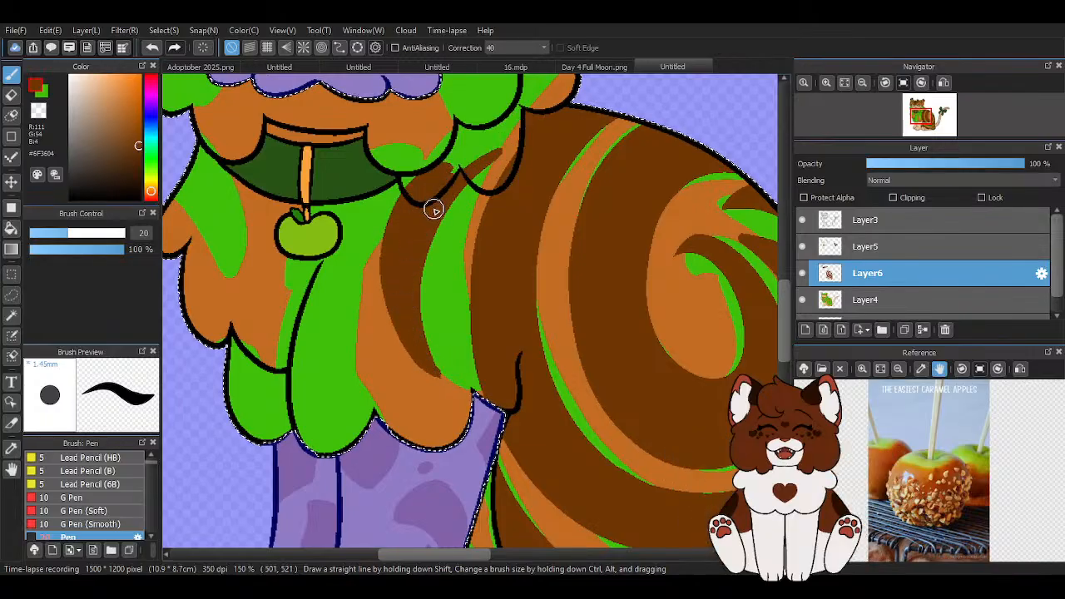
{"action": "mouse_move", "coordinate": [423, 193]}
{"action": "left_mouse_down"}
{"action": "mouse_move", "coordinate": [330, 369]}
{"action": "mouse_move", "coordinate": [330, 333]}
{"action": "left_mouse_up"}
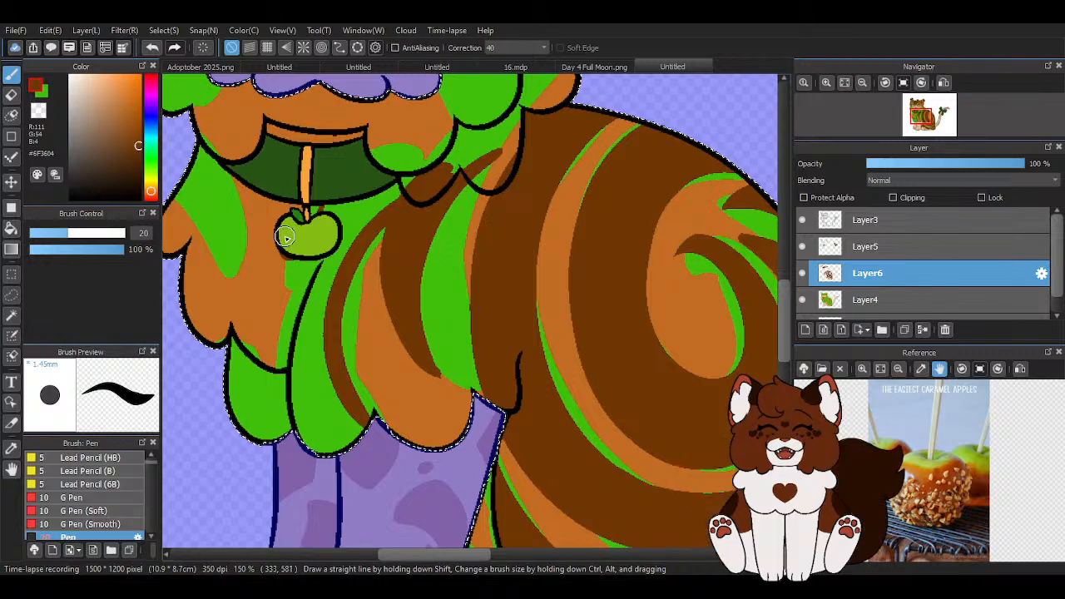
Hide Layer5 with the collar colours and undo the brown strokes over the apple charm
{"action": "scroll", "coordinate": [325, 265], "scroll_direction": "down", "scroll_amount": 2}
{"action": "scroll", "coordinate": [324, 265], "scroll_direction": "up", "scroll_amount": 3}
{"action": "left_click", "coordinate": [150, 49]}
{"action": "left_click", "coordinate": [151, 48]}
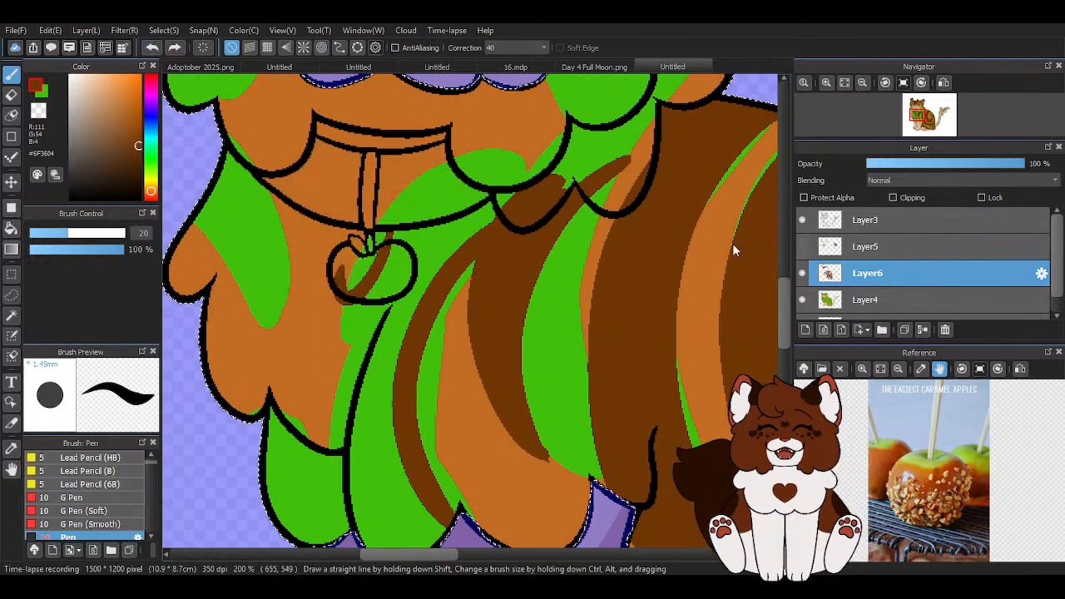
{"action": "left_click", "coordinate": [154, 47]}
{"action": "left_click", "coordinate": [154, 48]}
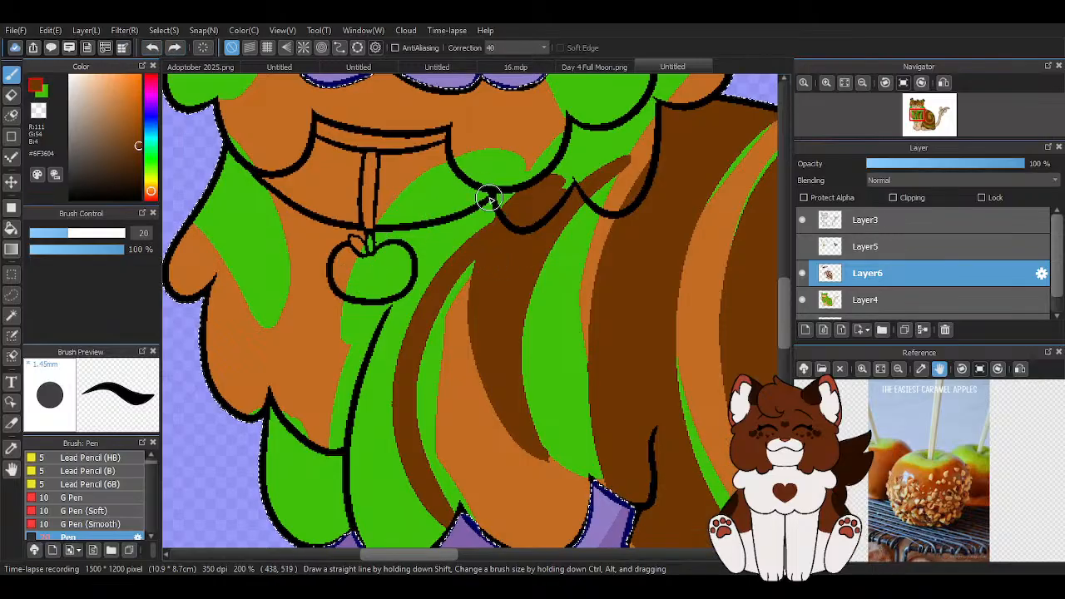
{"action": "mouse_move", "coordinate": [518, 193]}
{"action": "left_mouse_down"}
{"action": "mouse_move", "coordinate": [396, 320]}
{"action": "mouse_move", "coordinate": [326, 283]}
{"action": "mouse_move", "coordinate": [328, 302]}
{"action": "mouse_move", "coordinate": [388, 289]}
{"action": "mouse_move", "coordinate": [446, 195]}
{"action": "left_mouse_up"}
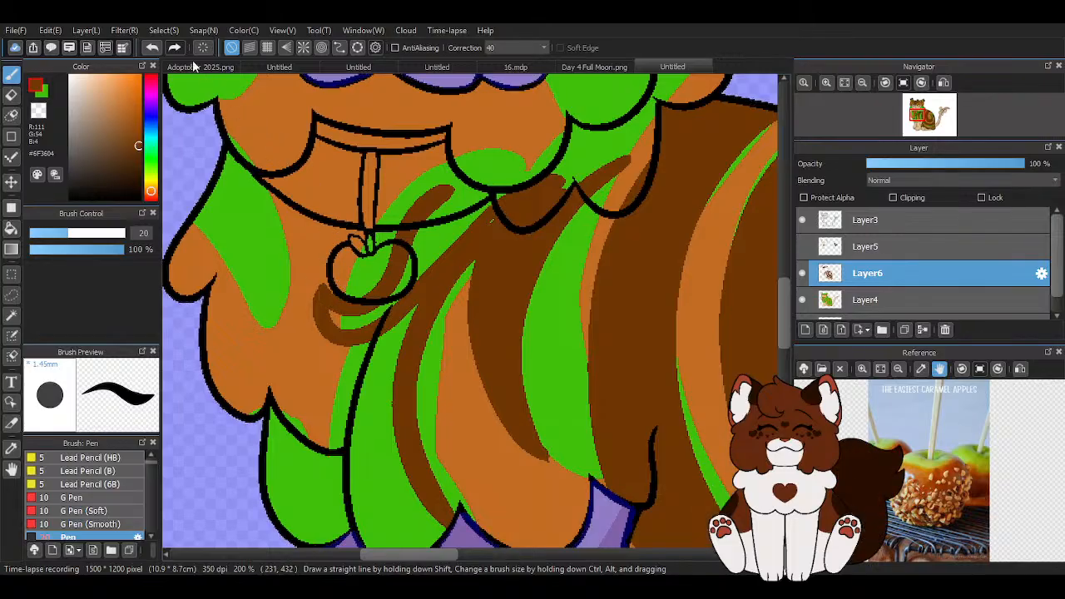
{"action": "left_click", "coordinate": [151, 47]}
{"action": "left_click", "coordinate": [151, 47]}
Paint brown curls on the chest fur, one hooking around the apple charm and one on the outer chest tuft
{"action": "left_click_drag", "start_coordinate": [356, 280], "coordinate": [325, 270]}
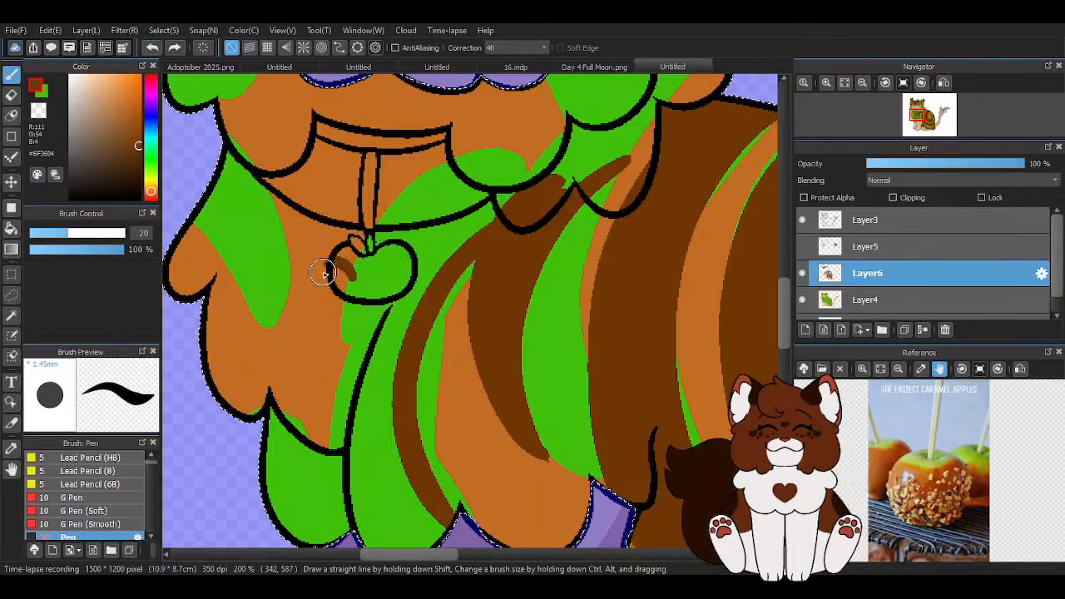
{"action": "left_click_drag", "start_coordinate": [395, 319], "coordinate": [499, 185]}
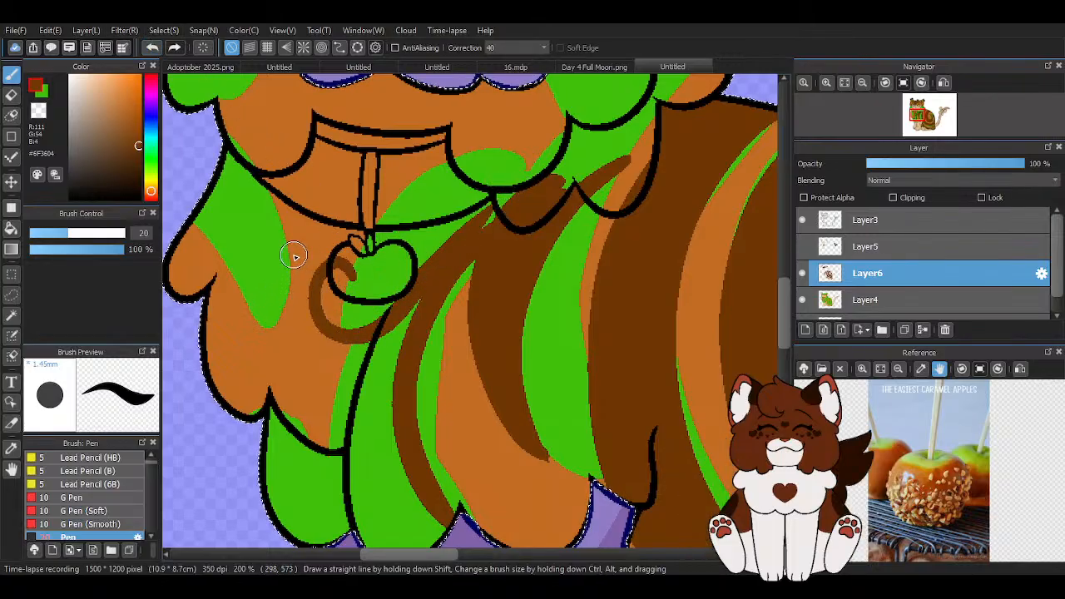
{"action": "mouse_move", "coordinate": [283, 263]}
{"action": "left_mouse_down"}
{"action": "mouse_move", "coordinate": [293, 299]}
{"action": "mouse_move", "coordinate": [251, 320]}
{"action": "mouse_move", "coordinate": [200, 233]}
{"action": "left_mouse_up"}
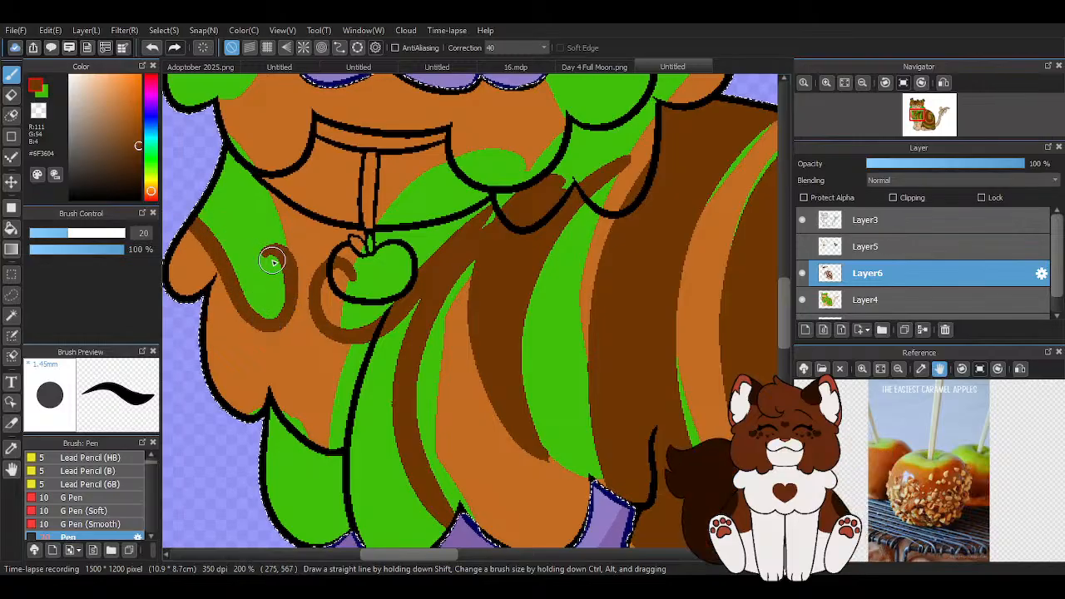
{"action": "left_click_drag", "start_coordinate": [264, 254], "coordinate": [235, 253]}
{"action": "left_click_drag", "start_coordinate": [276, 313], "coordinate": [276, 299]}
{"action": "left_click_drag", "start_coordinate": [347, 268], "coordinate": [384, 292]}
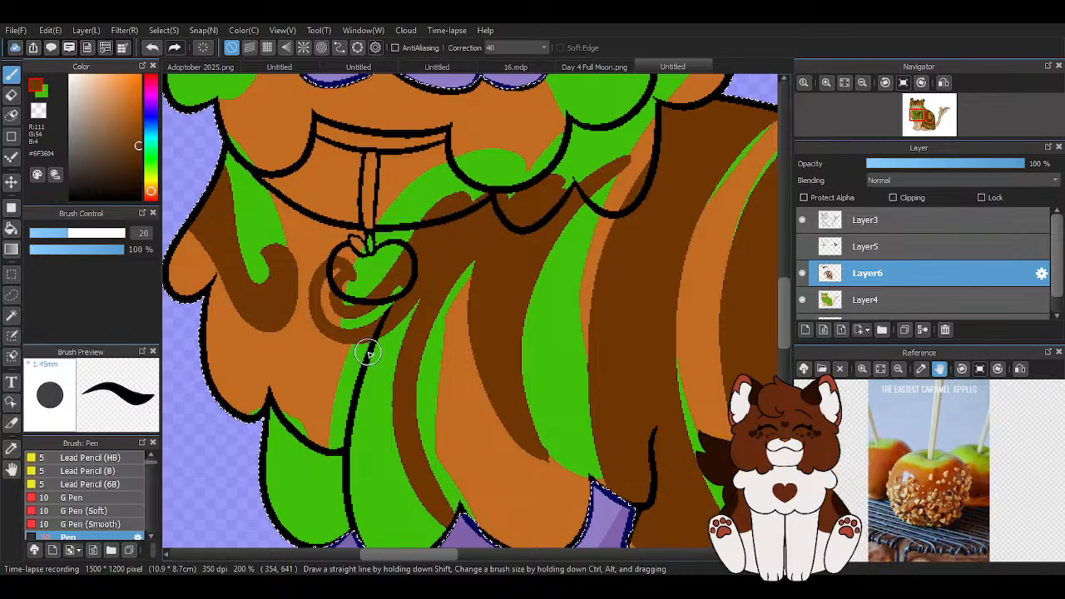
Fill the near front leg's upper fur lobe with brown
{"action": "left_click_drag", "start_coordinate": [374, 368], "coordinate": [360, 434]}
{"action": "scroll", "coordinate": [339, 268], "scroll_direction": "down", "scroll_amount": 1}
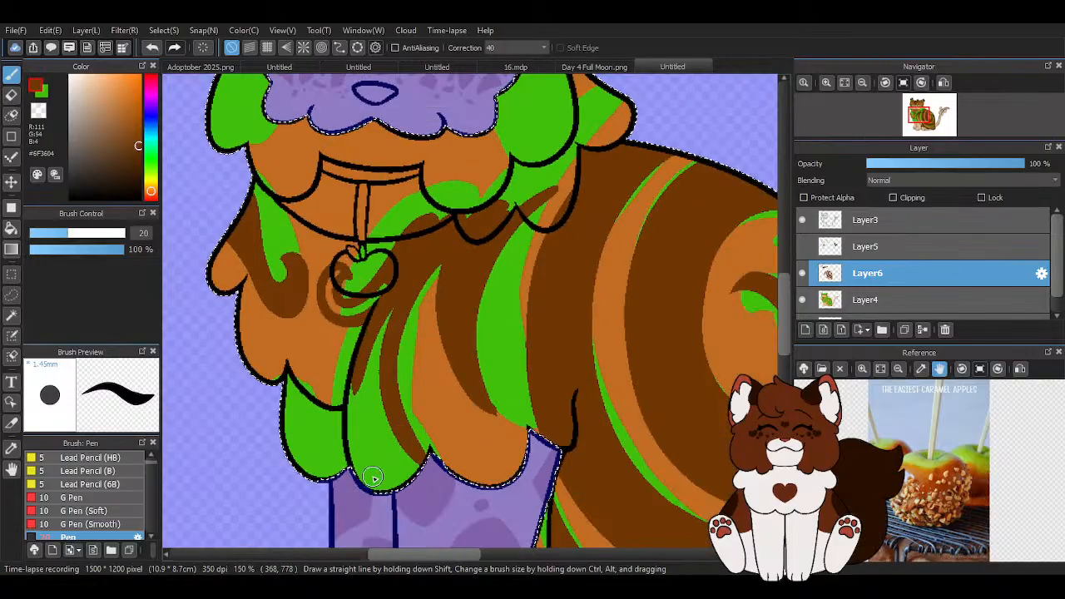
{"action": "scroll", "coordinate": [377, 477], "scroll_direction": "up", "scroll_amount": 2}
{"action": "mouse_move", "coordinate": [356, 475]}
{"action": "left_mouse_down"}
{"action": "mouse_move", "coordinate": [439, 457]}
{"action": "mouse_move", "coordinate": [442, 440]}
{"action": "mouse_move", "coordinate": [378, 302]}
{"action": "mouse_move", "coordinate": [393, 166]}
{"action": "mouse_move", "coordinate": [366, 487]}
{"action": "mouse_move", "coordinate": [371, 342]}
{"action": "left_mouse_up"}
{"action": "scroll", "coordinate": [418, 446], "scroll_direction": "down", "scroll_amount": 2}
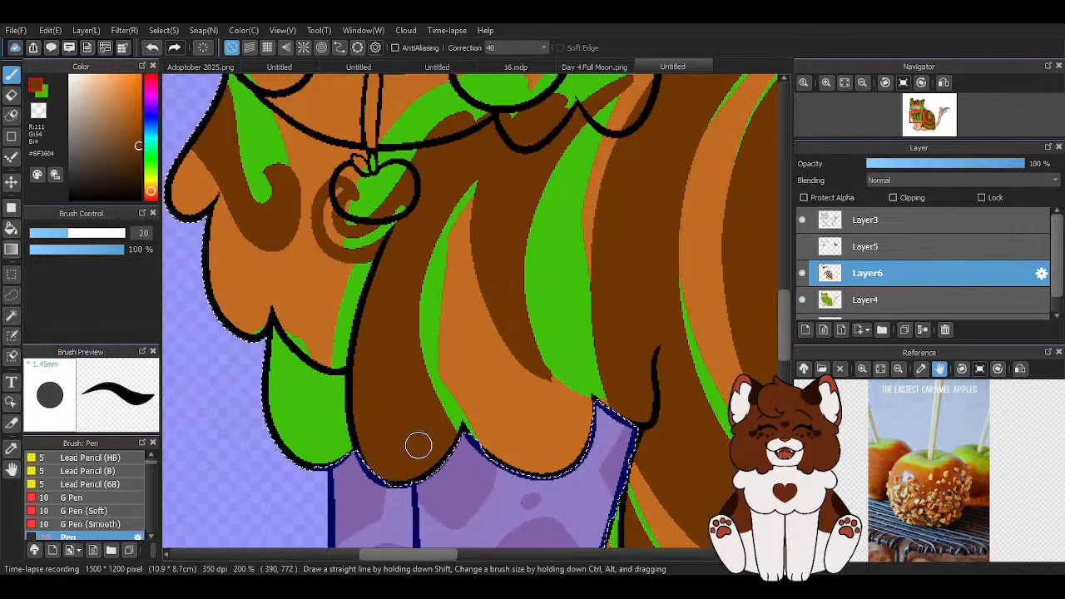
Fill in the brown curl under the apple charm and colour the far front leg's fur lobe brown
{"action": "scroll", "coordinate": [357, 266], "scroll_direction": "up", "scroll_amount": 3}
{"action": "mouse_move", "coordinate": [349, 244]}
{"action": "left_mouse_down"}
{"action": "mouse_move", "coordinate": [372, 230]}
{"action": "mouse_move", "coordinate": [363, 339]}
{"action": "mouse_move", "coordinate": [472, 293]}
{"action": "mouse_move", "coordinate": [489, 261]}
{"action": "left_mouse_up"}
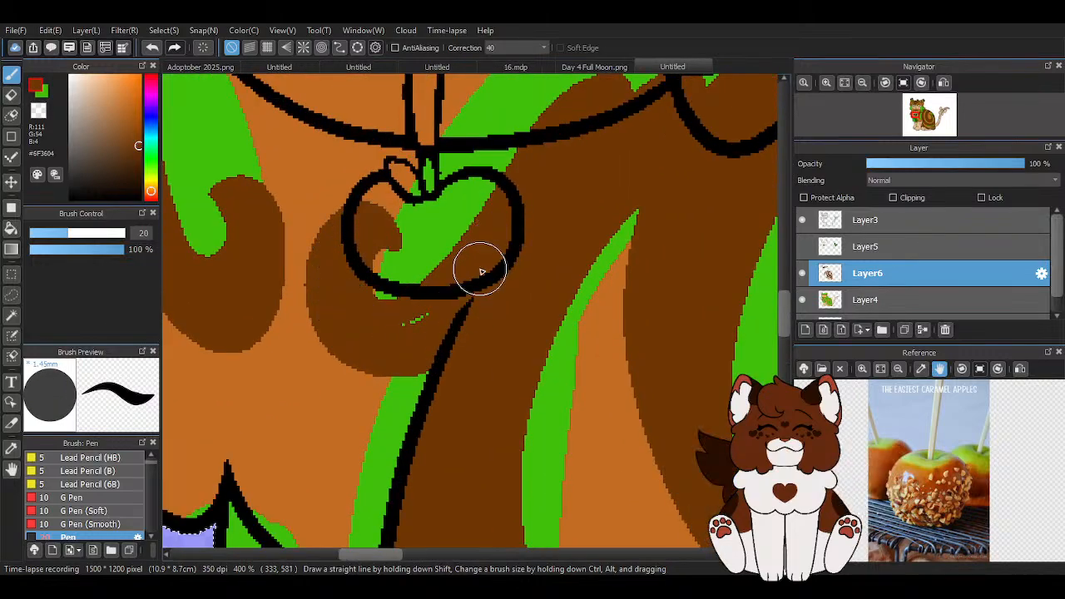
{"action": "scroll", "coordinate": [452, 316], "scroll_direction": "down", "scroll_amount": 2}
{"action": "scroll", "coordinate": [347, 360], "scroll_direction": "up", "scroll_amount": 1}
{"action": "mouse_move", "coordinate": [344, 301]}
{"action": "left_mouse_down"}
{"action": "mouse_move", "coordinate": [372, 364]}
{"action": "mouse_move", "coordinate": [468, 397]}
{"action": "mouse_move", "coordinate": [355, 373]}
{"action": "mouse_move", "coordinate": [449, 390]}
{"action": "mouse_move", "coordinate": [333, 355]}
{"action": "mouse_move", "coordinate": [422, 405]}
{"action": "left_mouse_up"}
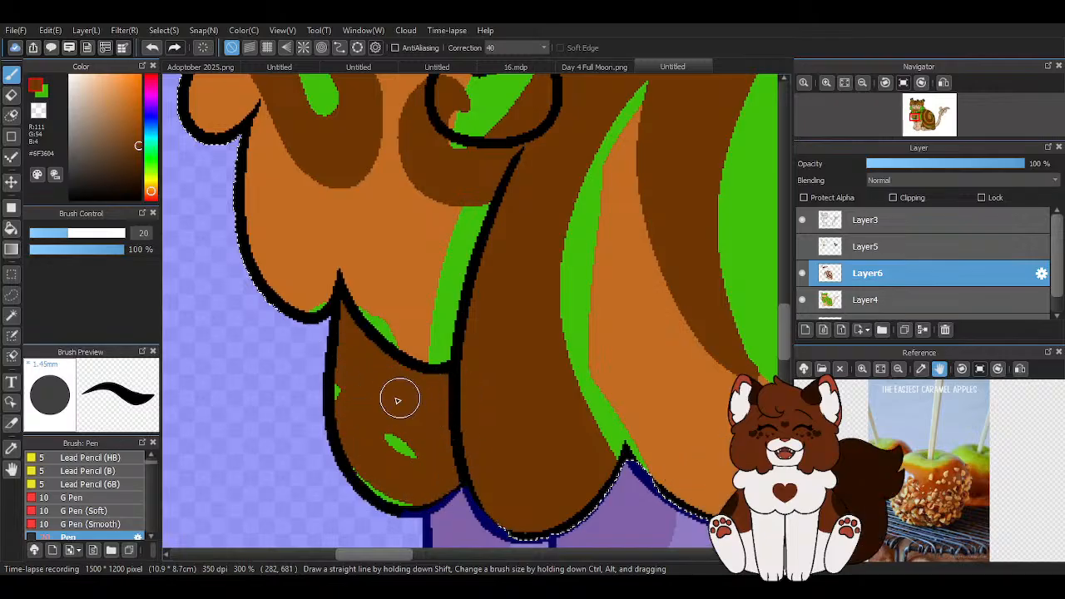
Hide Layer4, widen the curved brown stripe in the middle of the chest fur, and smooth its edges
{"action": "scroll", "coordinate": [429, 456], "scroll_direction": "down", "scroll_amount": 5}
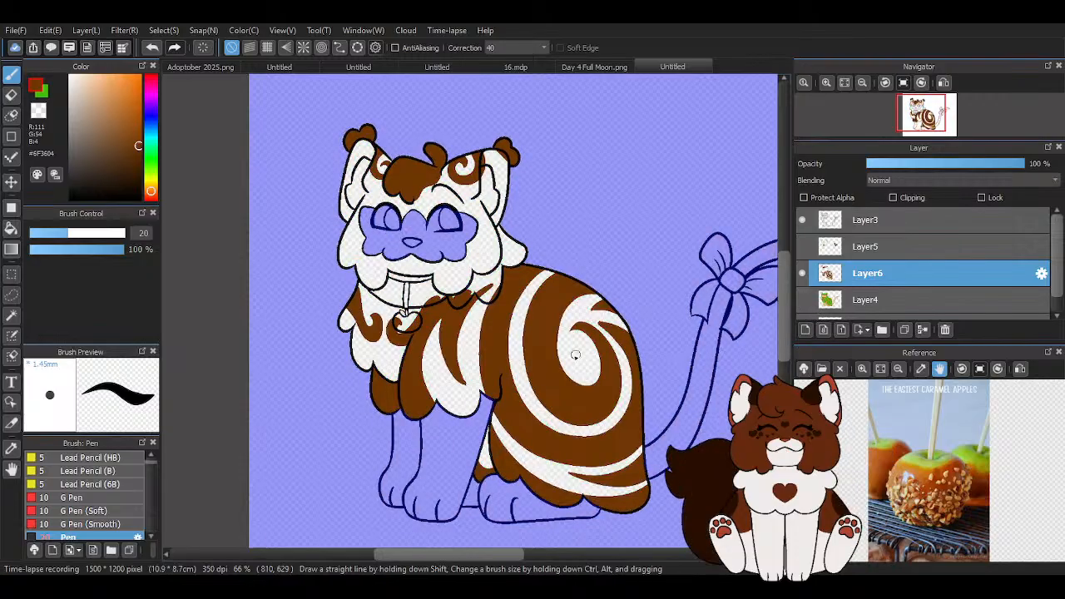
{"action": "scroll", "coordinate": [553, 388], "scroll_direction": "up", "scroll_amount": 4}
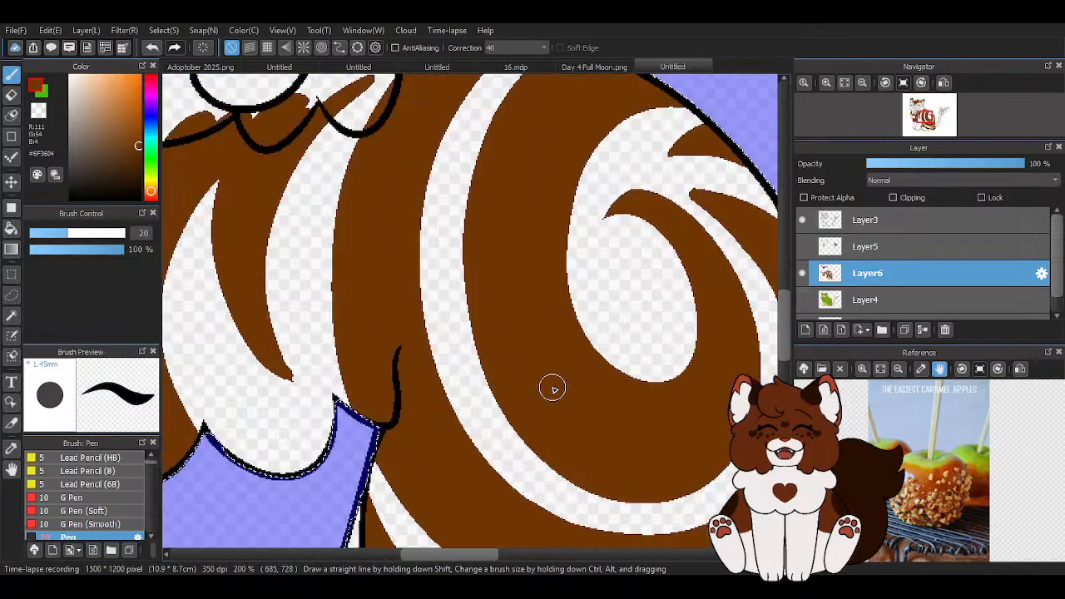
{"action": "mouse_move", "coordinate": [337, 102]}
{"action": "left_mouse_down"}
{"action": "mouse_move", "coordinate": [274, 268]}
{"action": "mouse_move", "coordinate": [300, 370]}
{"action": "left_mouse_up"}
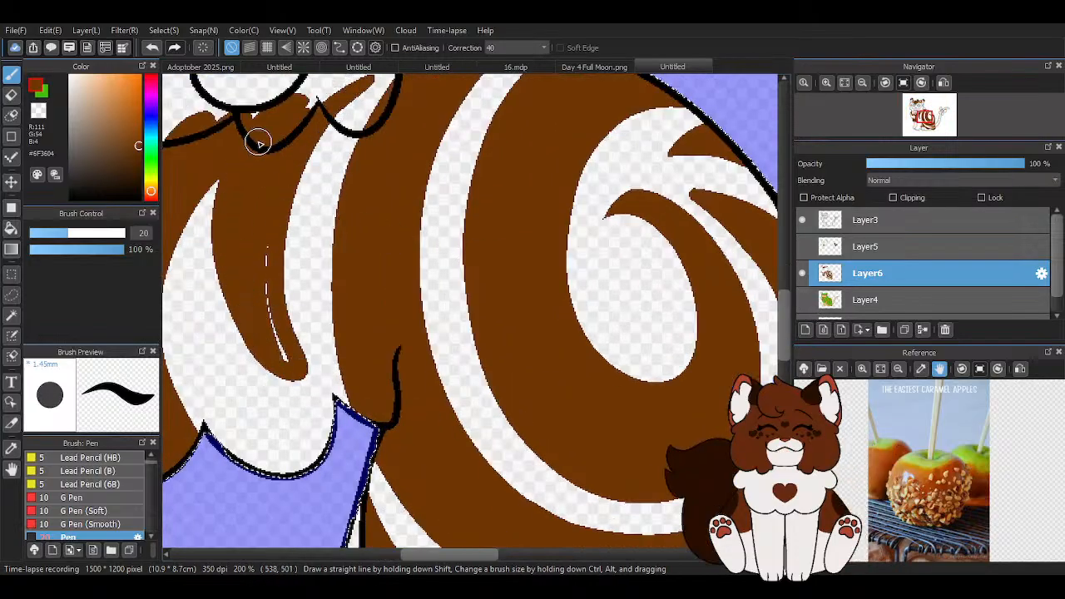
{"action": "scroll", "coordinate": [261, 308], "scroll_direction": "down", "scroll_amount": 1}
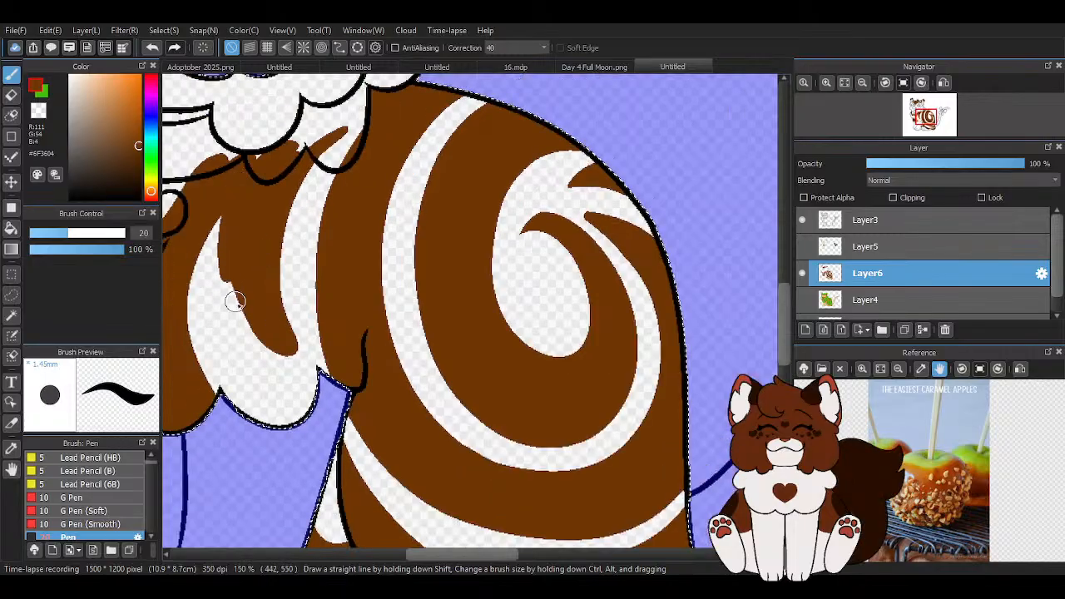
{"action": "scroll", "coordinate": [299, 216], "scroll_direction": "up", "scroll_amount": 1}
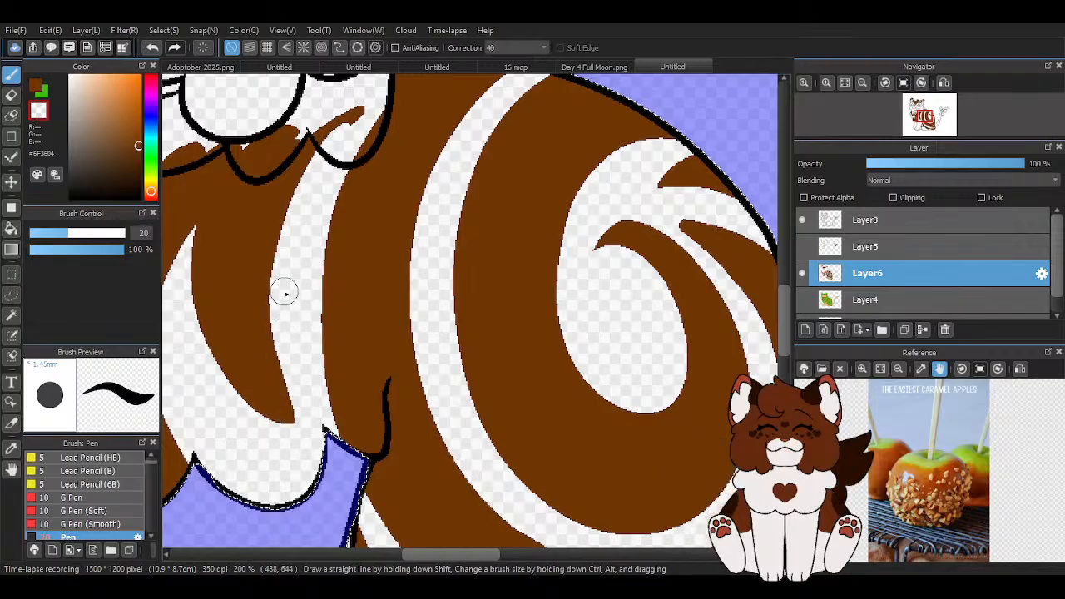
{"action": "scroll", "coordinate": [265, 450], "scroll_direction": "down", "scroll_amount": 3}
{"action": "scroll", "coordinate": [281, 297], "scroll_direction": "up", "scroll_amount": 4}
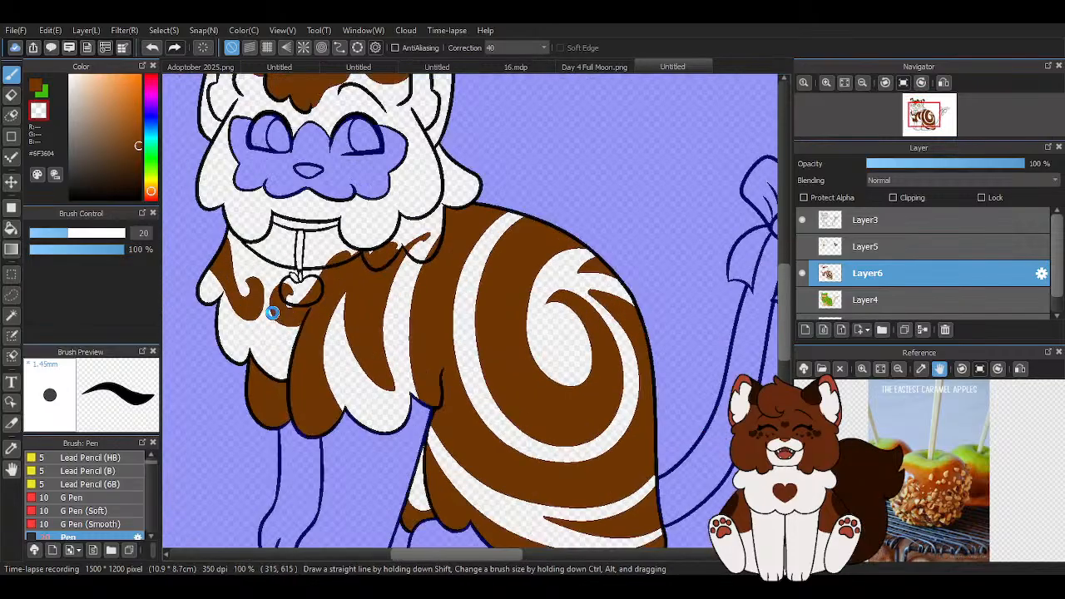
Erase the brown from the neck fur tufts beside the collar
{"action": "scroll", "coordinate": [221, 244], "scroll_direction": "down", "scroll_amount": 3}
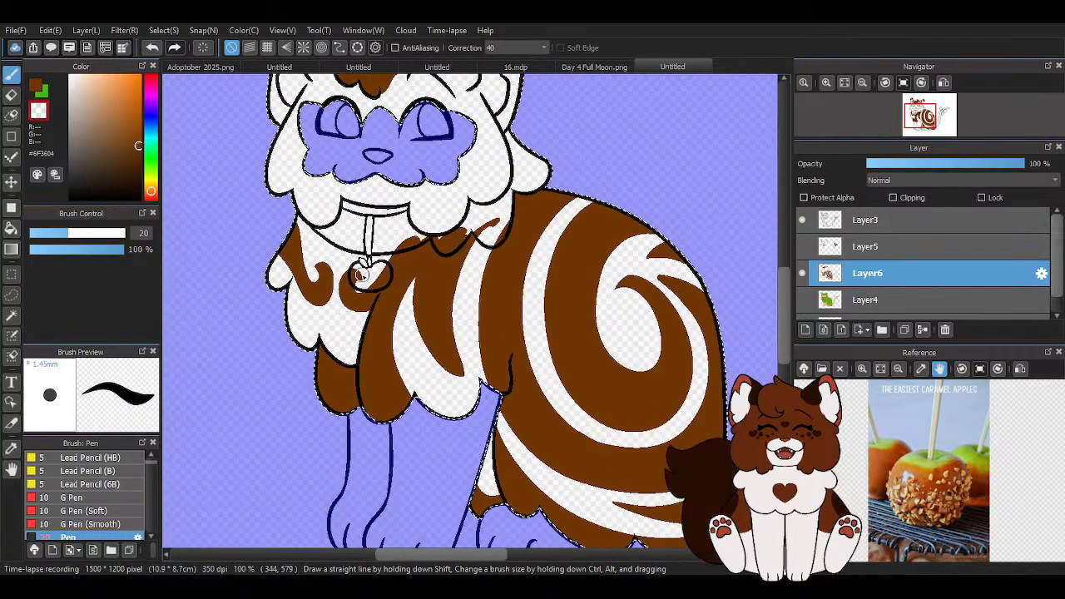
{"action": "scroll", "coordinate": [361, 275], "scroll_direction": "down", "scroll_amount": 1}
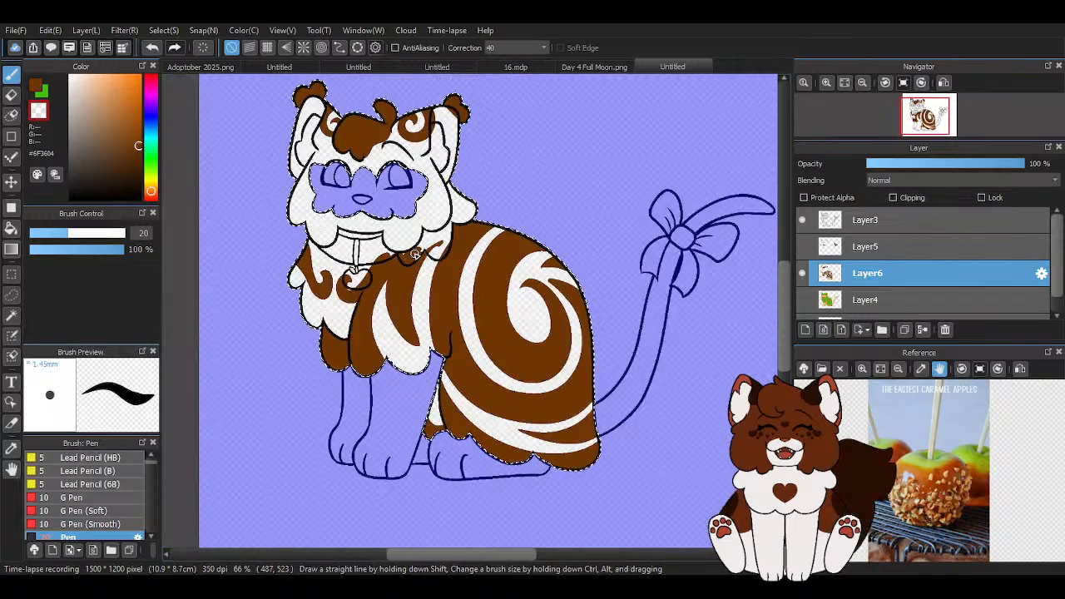
{"action": "scroll", "coordinate": [413, 253], "scroll_direction": "up", "scroll_amount": 5}
{"action": "mouse_move", "coordinate": [284, 290]}
{"action": "left_mouse_down"}
{"action": "mouse_move", "coordinate": [444, 215]}
{"action": "mouse_move", "coordinate": [449, 276]}
{"action": "mouse_move", "coordinate": [468, 296]}
{"action": "mouse_move", "coordinate": [487, 294]}
{"action": "mouse_move", "coordinate": [524, 256]}
{"action": "mouse_move", "coordinate": [486, 239]}
{"action": "left_mouse_up"}
{"action": "left_click_drag", "start_coordinate": [615, 235], "coordinate": [630, 214]}
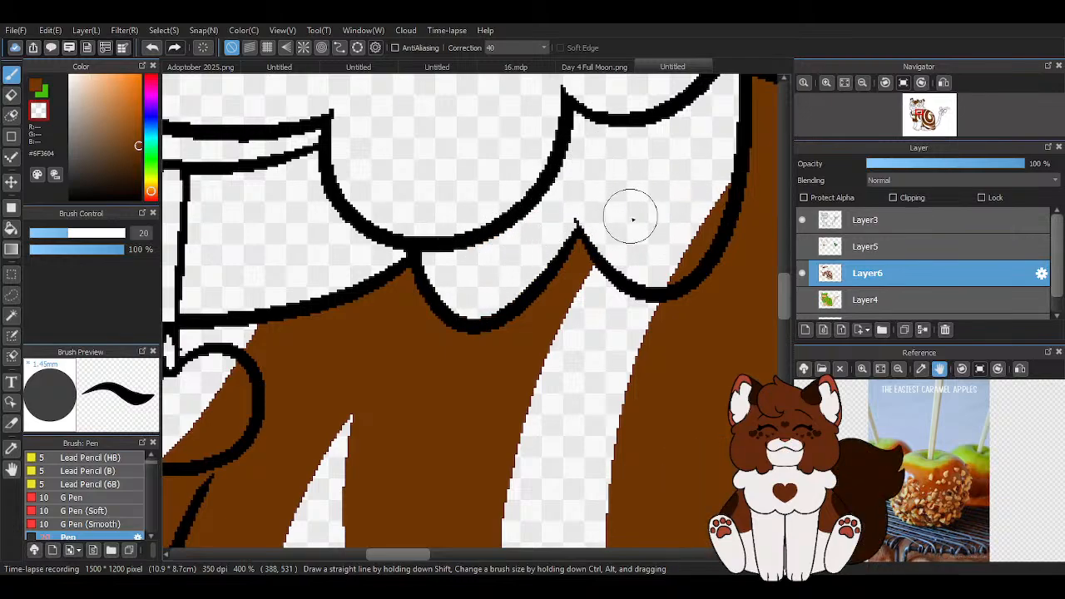
{"action": "mouse_move", "coordinate": [657, 269]}
{"action": "left_mouse_down"}
{"action": "mouse_move", "coordinate": [681, 258]}
{"action": "mouse_move", "coordinate": [713, 167]}
{"action": "left_mouse_up"}
{"action": "scroll", "coordinate": [713, 167], "scroll_direction": "down", "scroll_amount": 5}
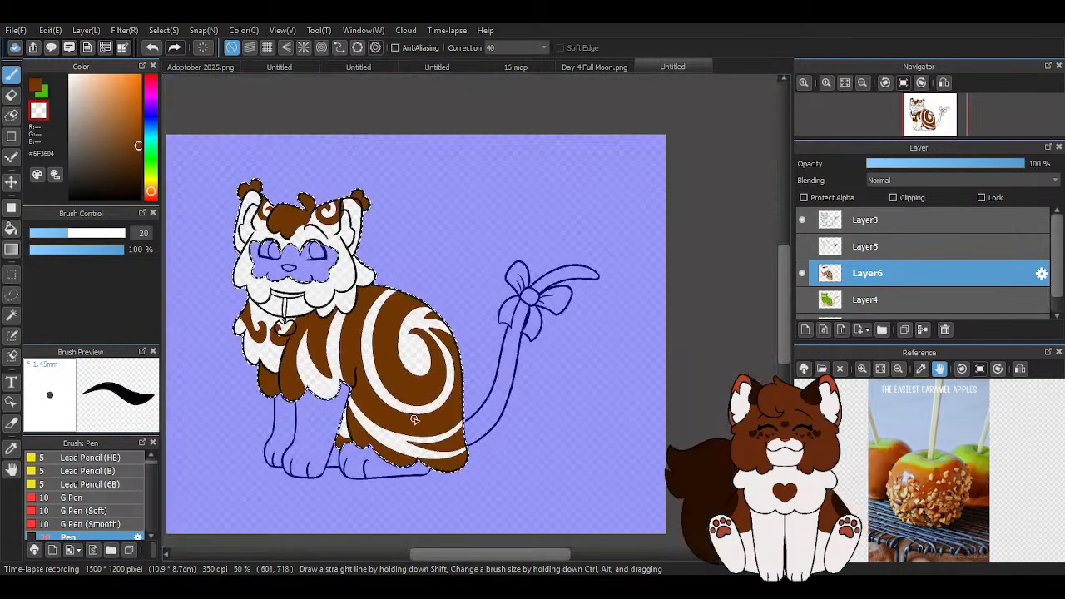
Show Layer4 again and paint the neck fur tufts below and behind the cheek solid brown
{"action": "scroll", "coordinate": [470, 443], "scroll_direction": "up", "scroll_amount": 3}
{"action": "scroll", "coordinate": [470, 444], "scroll_direction": "down", "scroll_amount": 3}
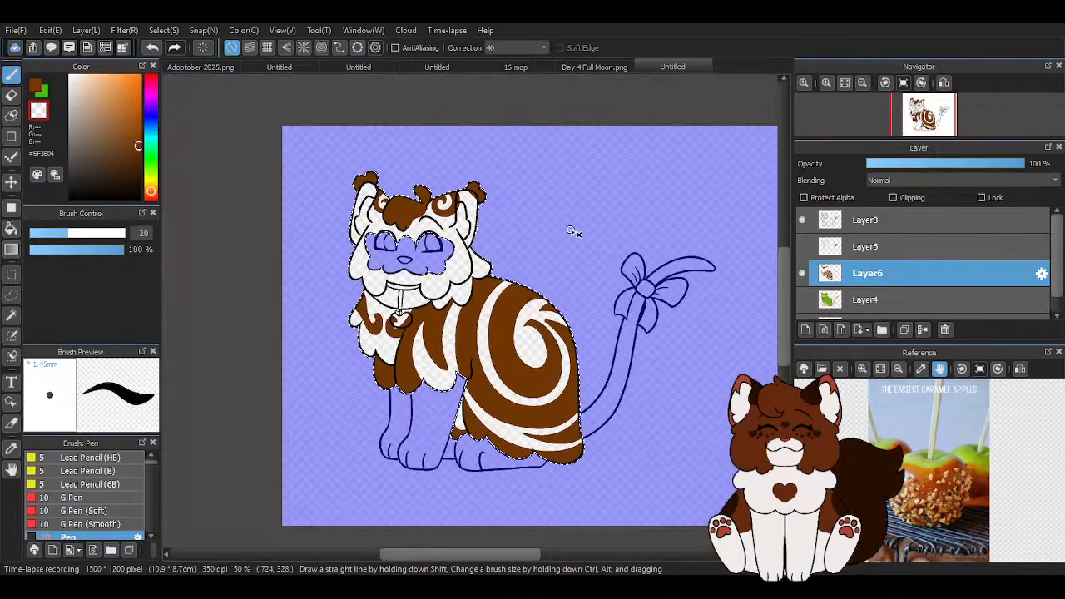
{"action": "scroll", "coordinate": [417, 312], "scroll_direction": "up", "scroll_amount": 1}
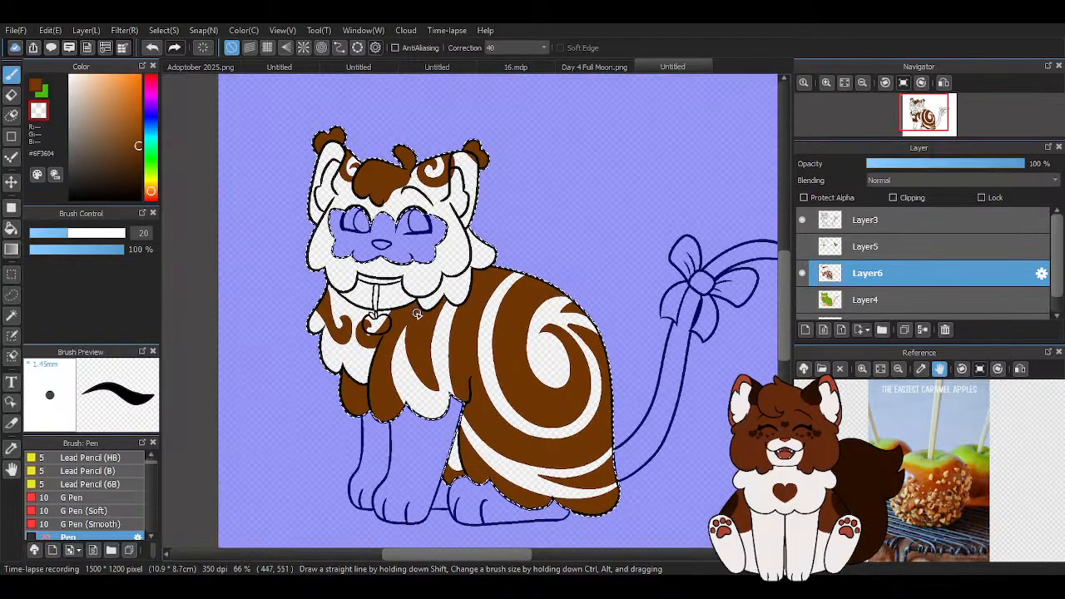
{"action": "left_click", "coordinate": [801, 299]}
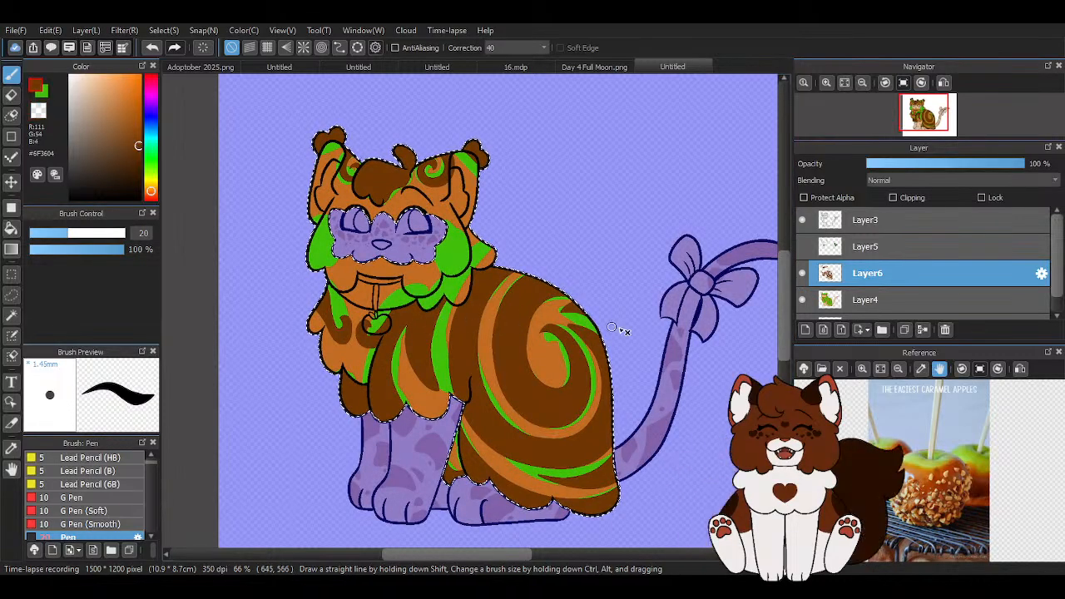
{"action": "scroll", "coordinate": [451, 257], "scroll_direction": "up", "scroll_amount": 2}
{"action": "scroll", "coordinate": [512, 198], "scroll_direction": "up", "scroll_amount": 1}
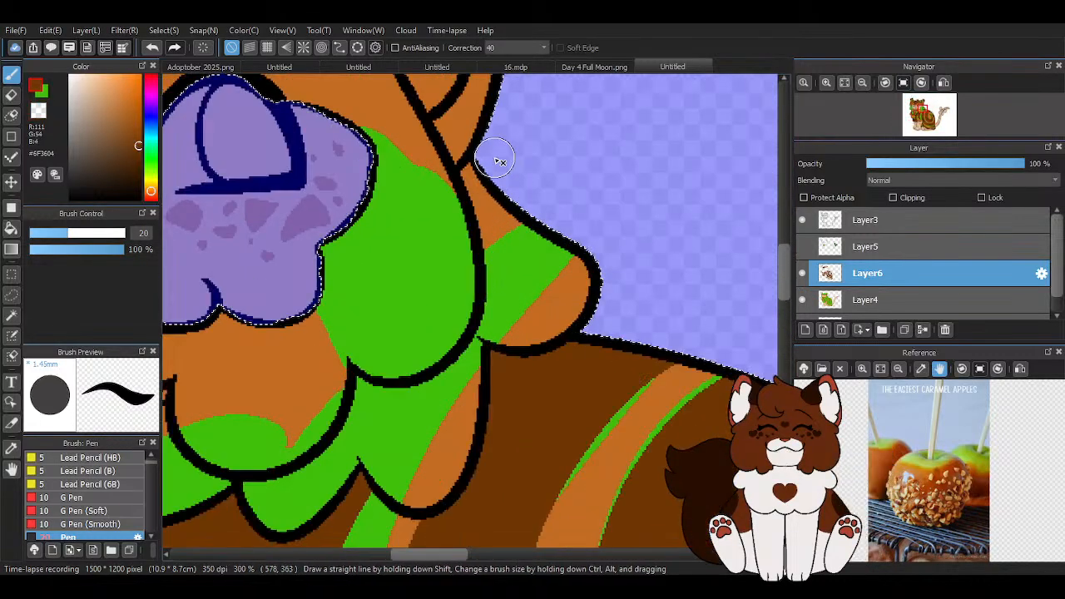
{"action": "scroll", "coordinate": [518, 235], "scroll_direction": "down", "scroll_amount": 1}
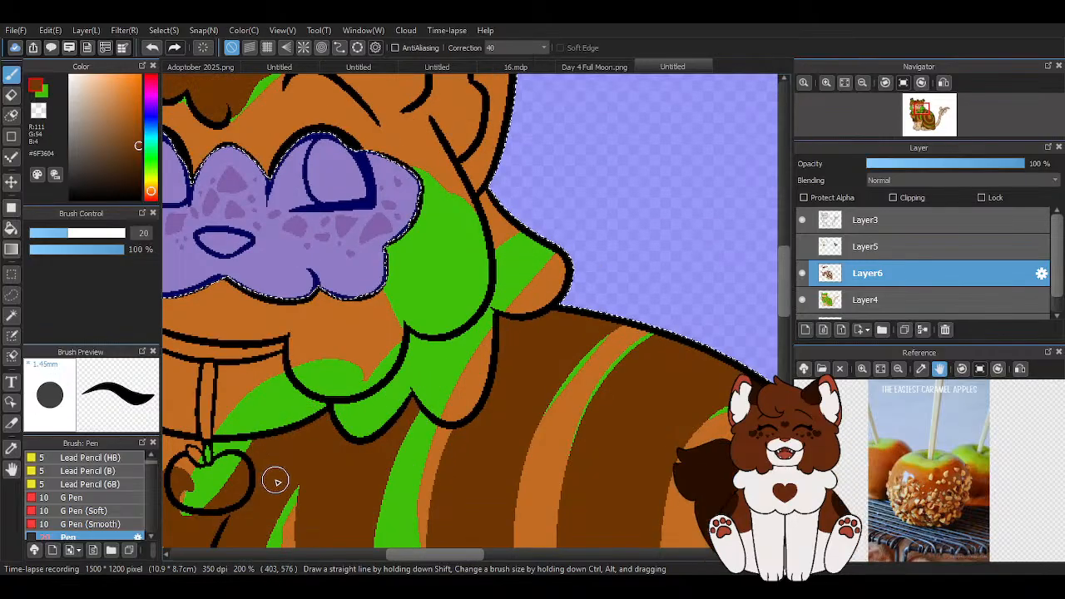
{"action": "mouse_move", "coordinate": [493, 188]}
{"action": "left_mouse_down"}
{"action": "mouse_move", "coordinate": [490, 222]}
{"action": "mouse_move", "coordinate": [448, 313]}
{"action": "mouse_move", "coordinate": [339, 413]}
{"action": "left_mouse_up"}
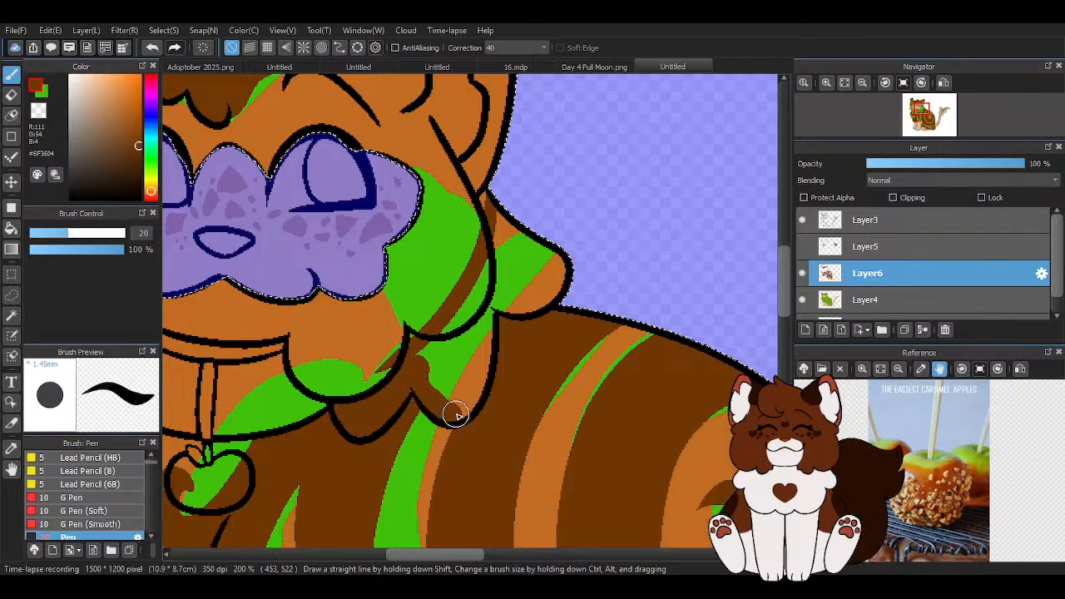
{"action": "left_click_drag", "start_coordinate": [454, 416], "coordinate": [486, 348]}
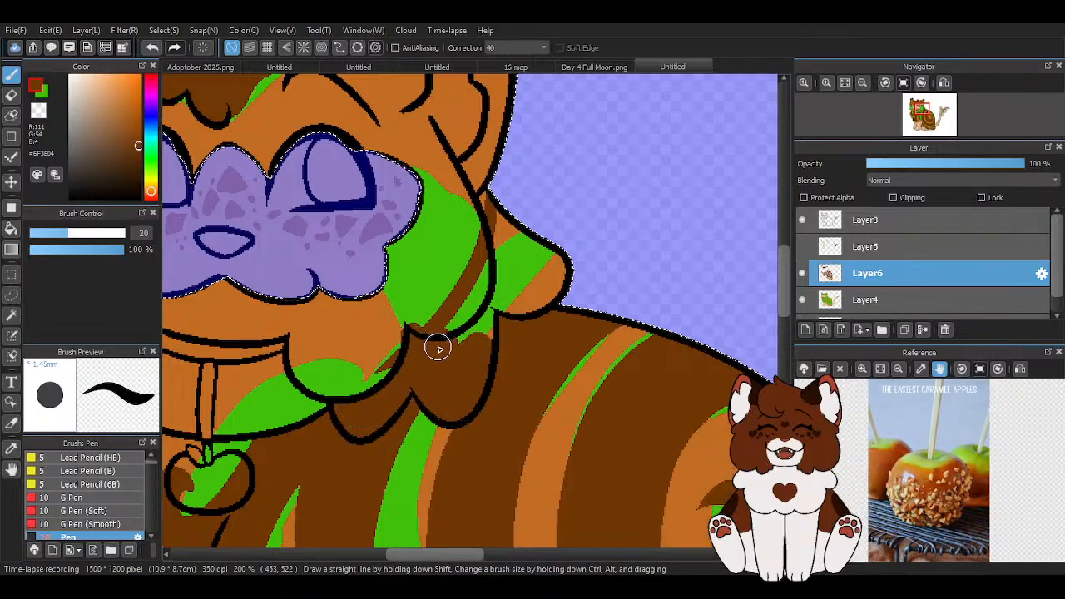
{"action": "left_click_drag", "start_coordinate": [509, 304], "coordinate": [576, 246]}
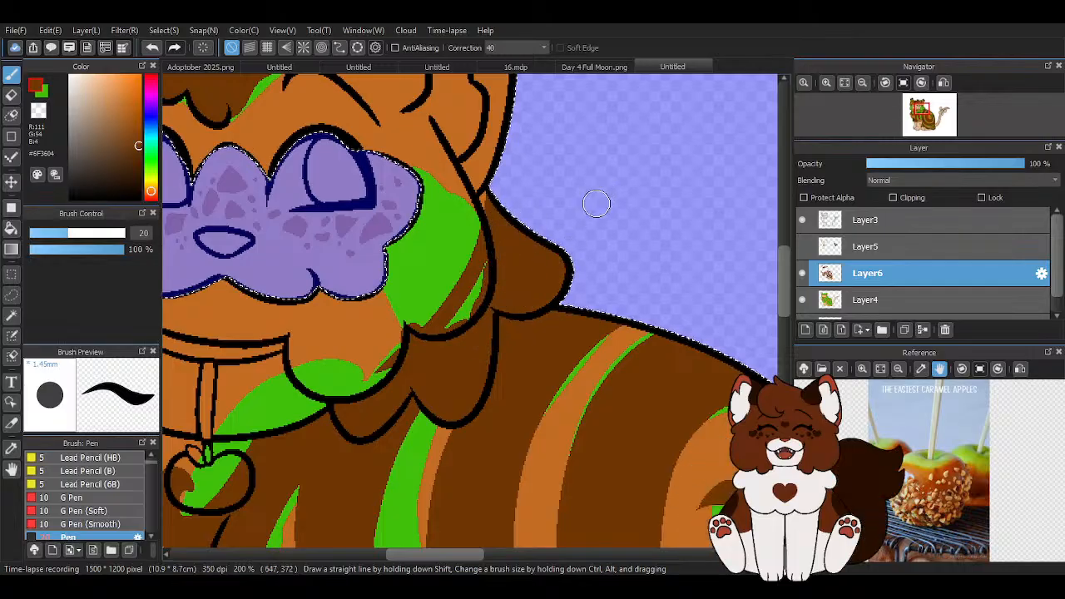
Erase the brown spill from the cheek fluff and hide Layer4
{"action": "key", "text": "z"}
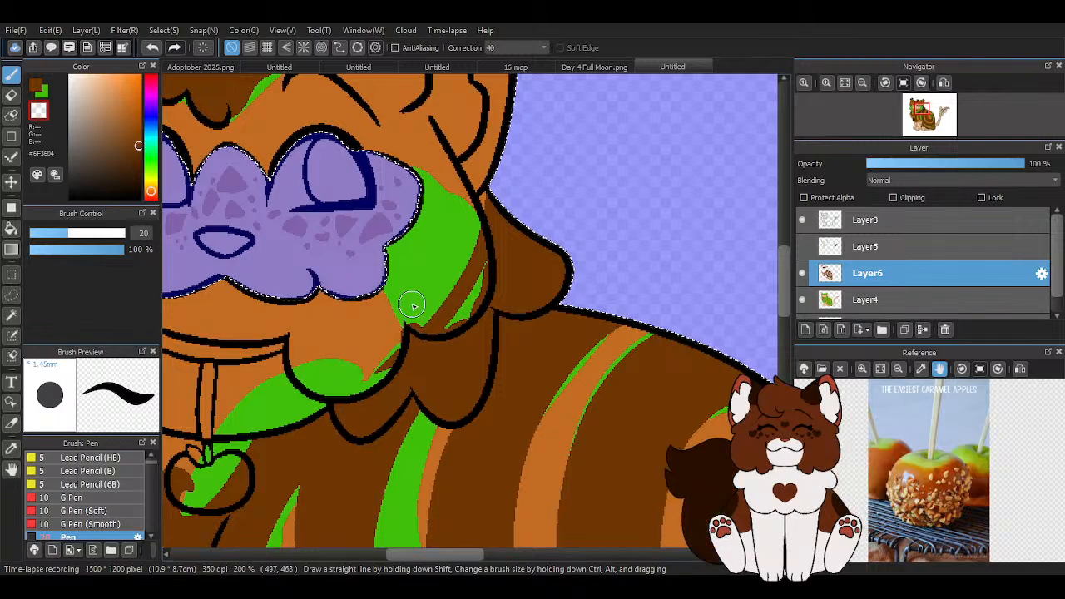
{"action": "scroll", "coordinate": [400, 316], "scroll_direction": "up", "scroll_amount": 2}
{"action": "mouse_move", "coordinate": [439, 348]}
{"action": "left_mouse_down"}
{"action": "mouse_move", "coordinate": [491, 342]}
{"action": "mouse_move", "coordinate": [531, 272]}
{"action": "mouse_move", "coordinate": [517, 162]}
{"action": "mouse_move", "coordinate": [539, 236]}
{"action": "left_mouse_up"}
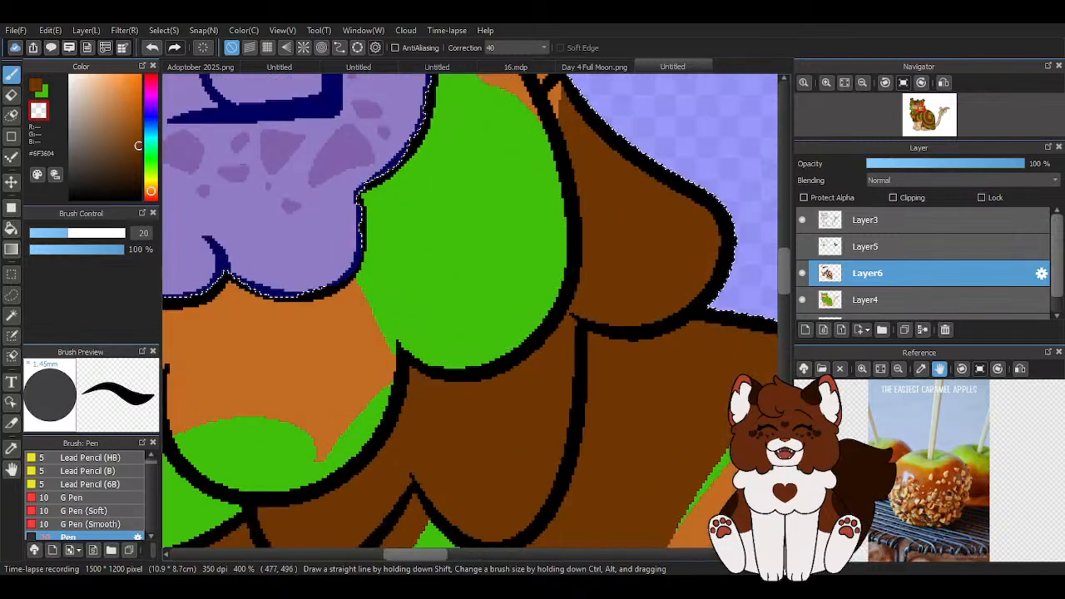
{"action": "left_click", "coordinate": [802, 299]}
{"action": "scroll", "coordinate": [528, 291], "scroll_direction": "down", "scroll_amount": 4}
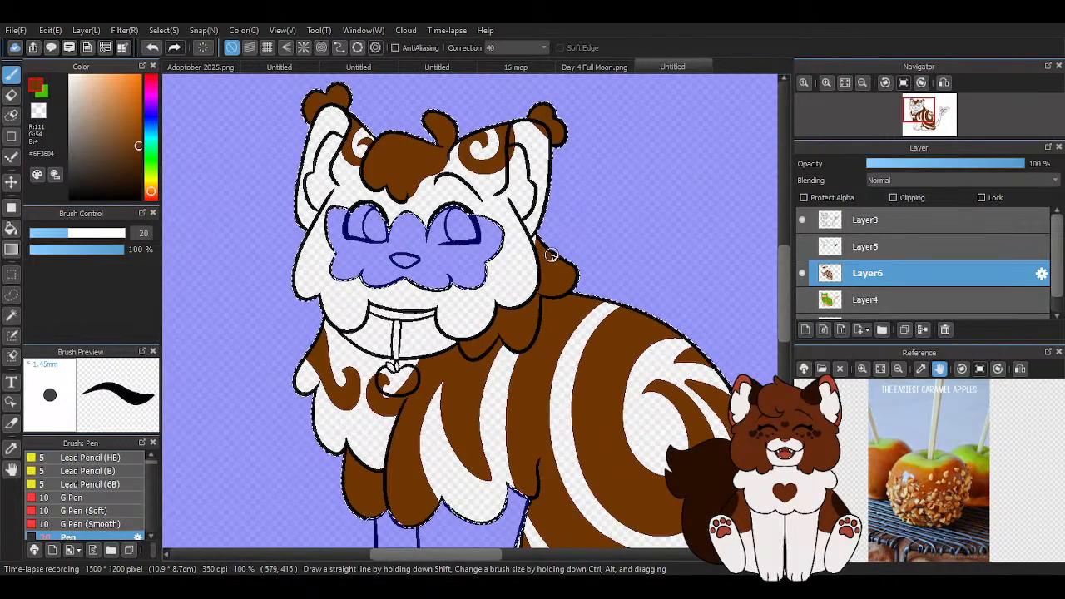
Fill the cheek fluff between the face mask and the neck tufts with brown
{"action": "scroll", "coordinate": [516, 241], "scroll_direction": "up", "scroll_amount": 3}
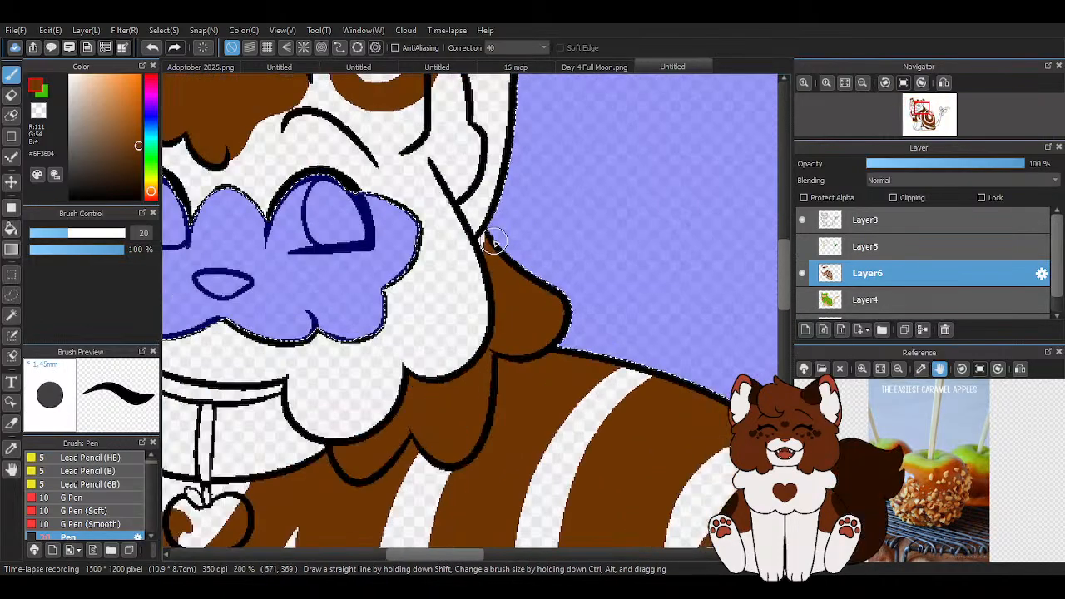
{"action": "scroll", "coordinate": [485, 243], "scroll_direction": "down", "scroll_amount": 3}
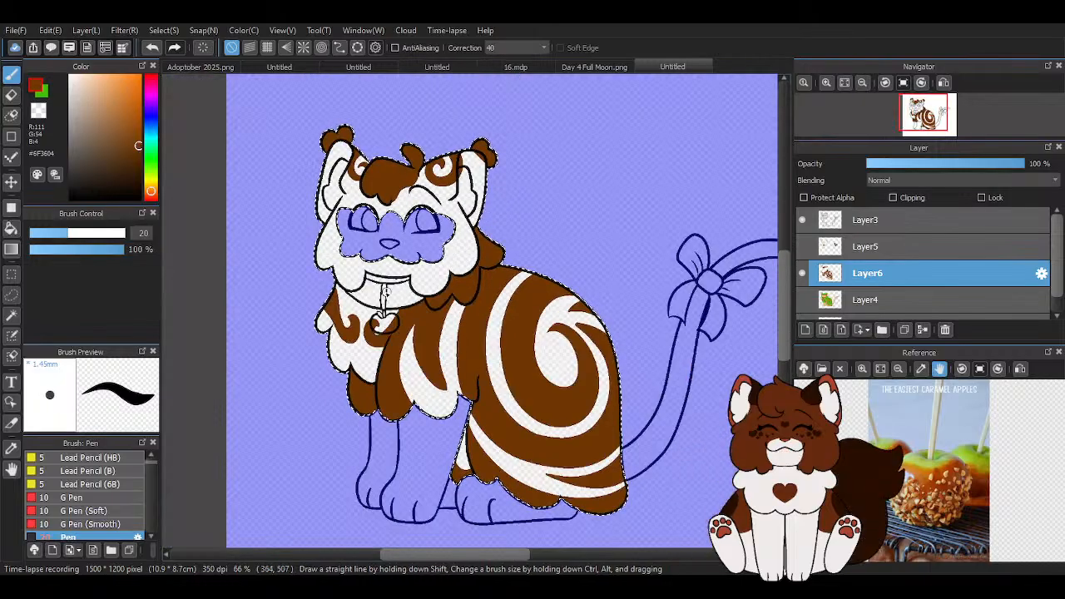
{"action": "scroll", "coordinate": [345, 291], "scroll_direction": "up", "scroll_amount": 3}
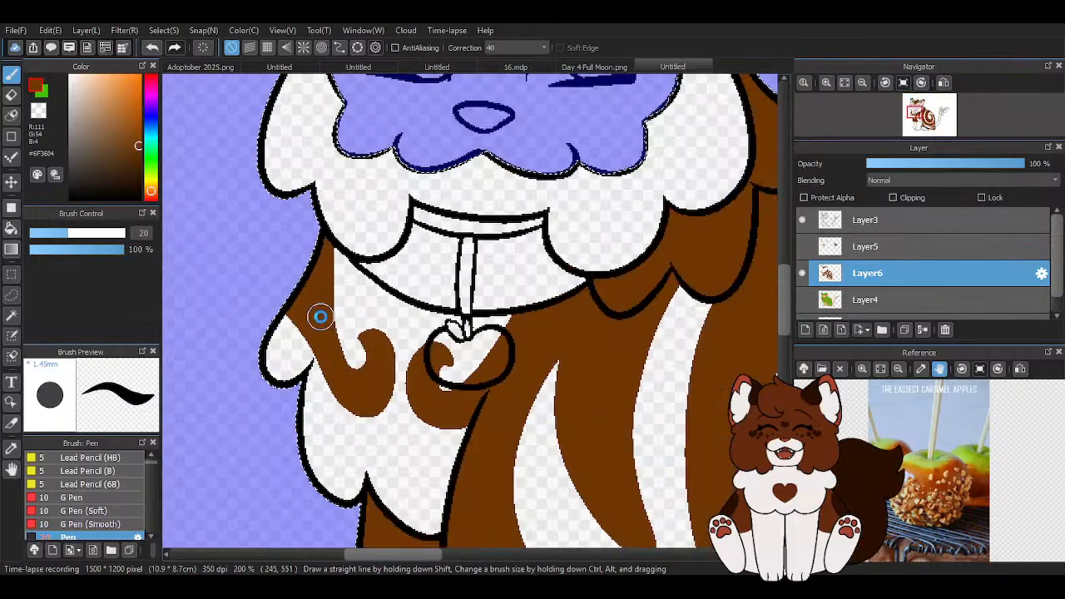
{"action": "scroll", "coordinate": [321, 316], "scroll_direction": "down", "scroll_amount": 2}
{"action": "scroll", "coordinate": [449, 214], "scroll_direction": "up", "scroll_amount": 2}
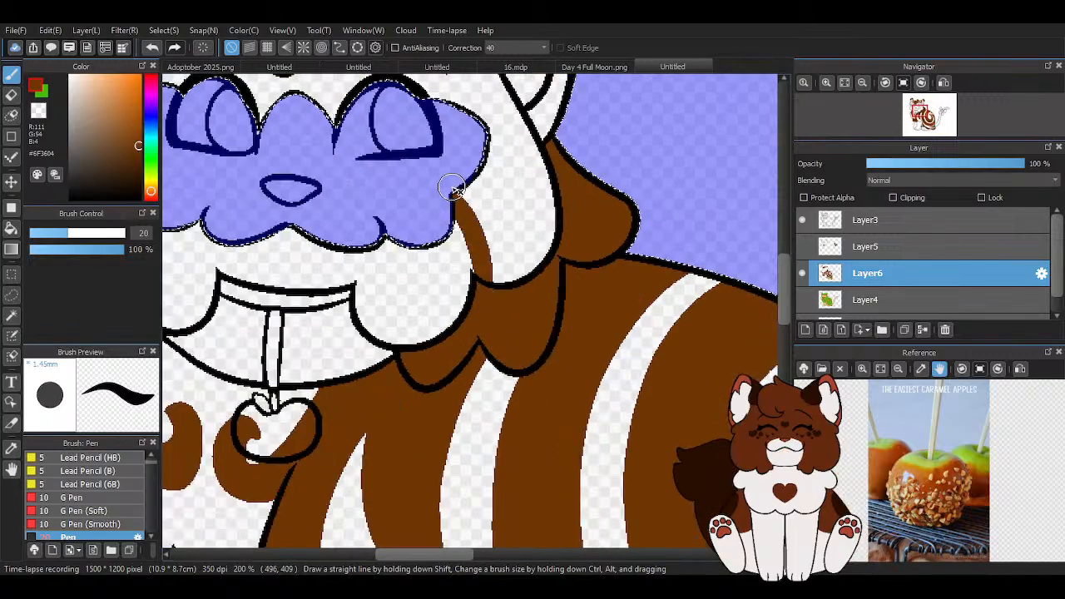
{"action": "mouse_move", "coordinate": [466, 133]}
{"action": "left_mouse_down"}
{"action": "mouse_move", "coordinate": [555, 209]}
{"action": "mouse_move", "coordinate": [496, 135]}
{"action": "mouse_move", "coordinate": [521, 159]}
{"action": "mouse_move", "coordinate": [521, 193]}
{"action": "mouse_move", "coordinate": [492, 212]}
{"action": "mouse_move", "coordinate": [494, 237]}
{"action": "left_mouse_up"}
{"action": "left_click_drag", "start_coordinate": [525, 292], "coordinate": [467, 233]}
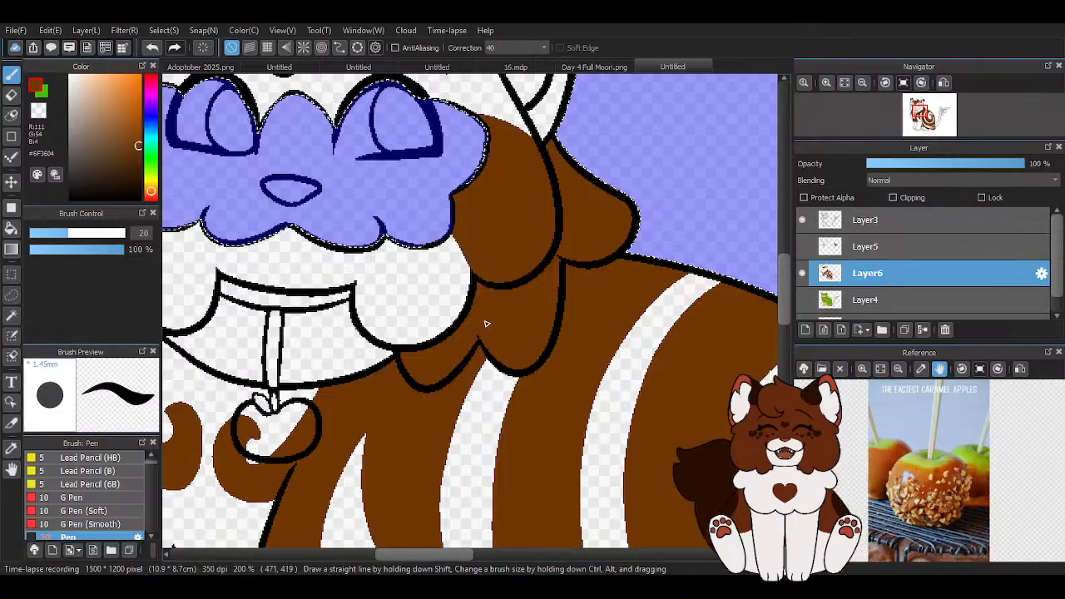
Fill the cheek fluff on the far side of the face, beside the mask, with dark brown on Layer6
{"action": "scroll", "coordinate": [487, 323], "scroll_direction": "down", "scroll_amount": 1}
{"action": "scroll", "coordinate": [305, 265], "scroll_direction": "up", "scroll_amount": 1}
{"action": "left_click_drag", "start_coordinate": [343, 233], "coordinate": [296, 315]}
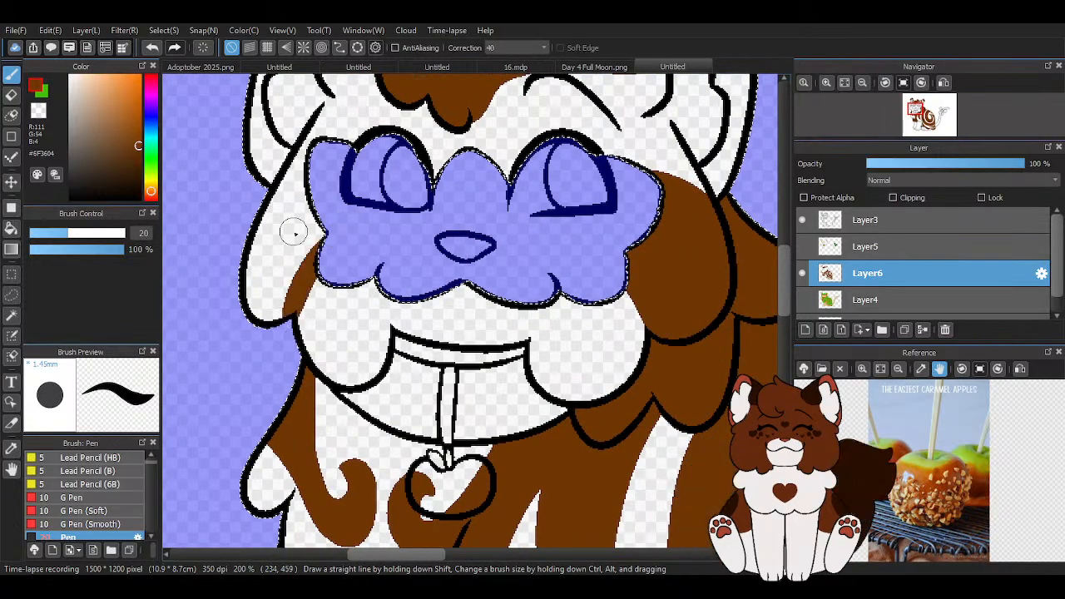
{"action": "mouse_move", "coordinate": [329, 156]}
{"action": "left_mouse_down"}
{"action": "mouse_move", "coordinate": [293, 175]}
{"action": "mouse_move", "coordinate": [249, 308]}
{"action": "mouse_move", "coordinate": [320, 205]}
{"action": "left_mouse_up"}
{"action": "scroll", "coordinate": [285, 252], "scroll_direction": "down", "scroll_amount": 1}
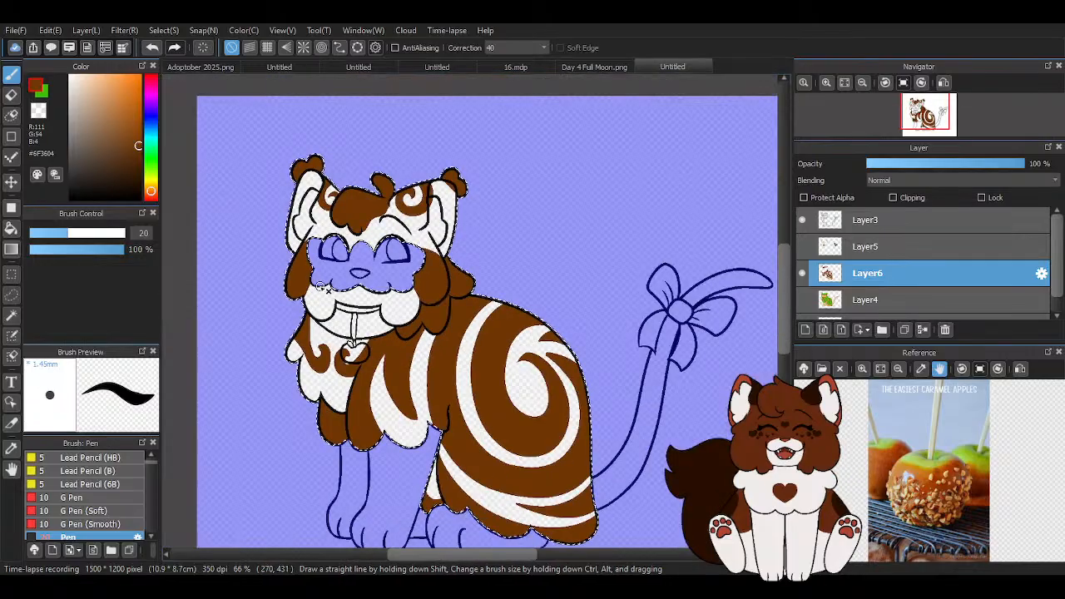
{"action": "scroll", "coordinate": [445, 262], "scroll_direction": "down", "scroll_amount": 1}
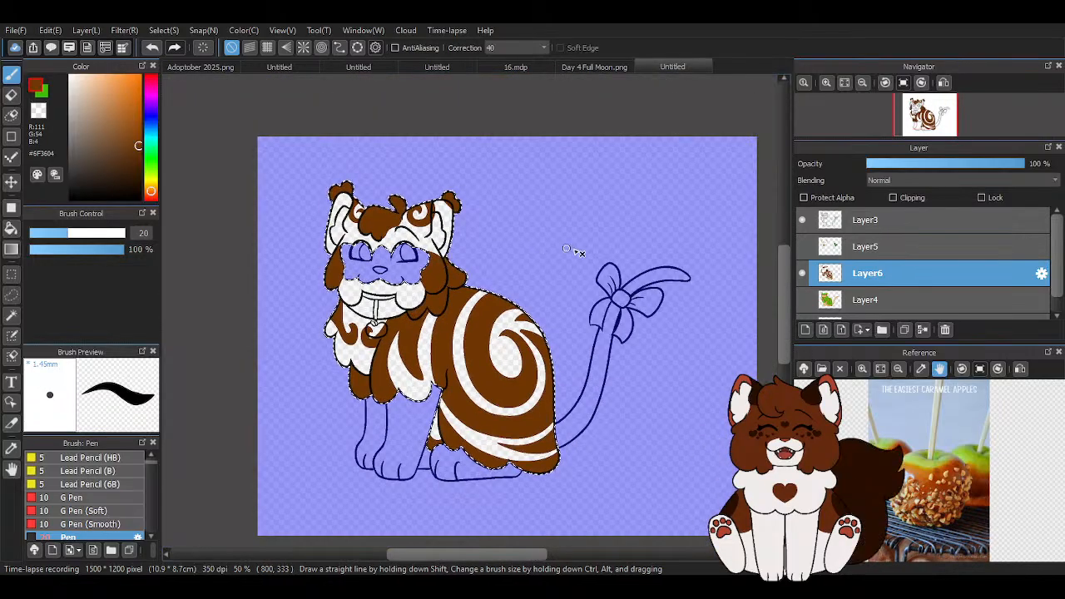
Show Layer4 and paint over all its green guide shapes with caramel orange #C26C23 using a very large pen
{"action": "left_click", "coordinate": [802, 300]}
{"action": "left_click", "coordinate": [878, 301]}
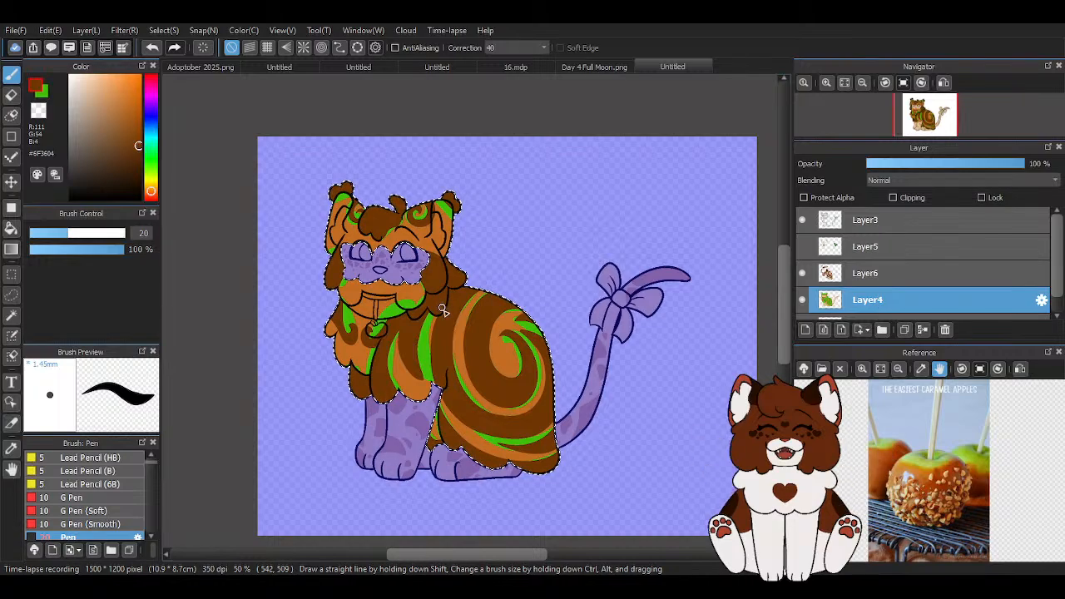
{"action": "scroll", "coordinate": [405, 233], "scroll_direction": "up", "scroll_amount": 2}
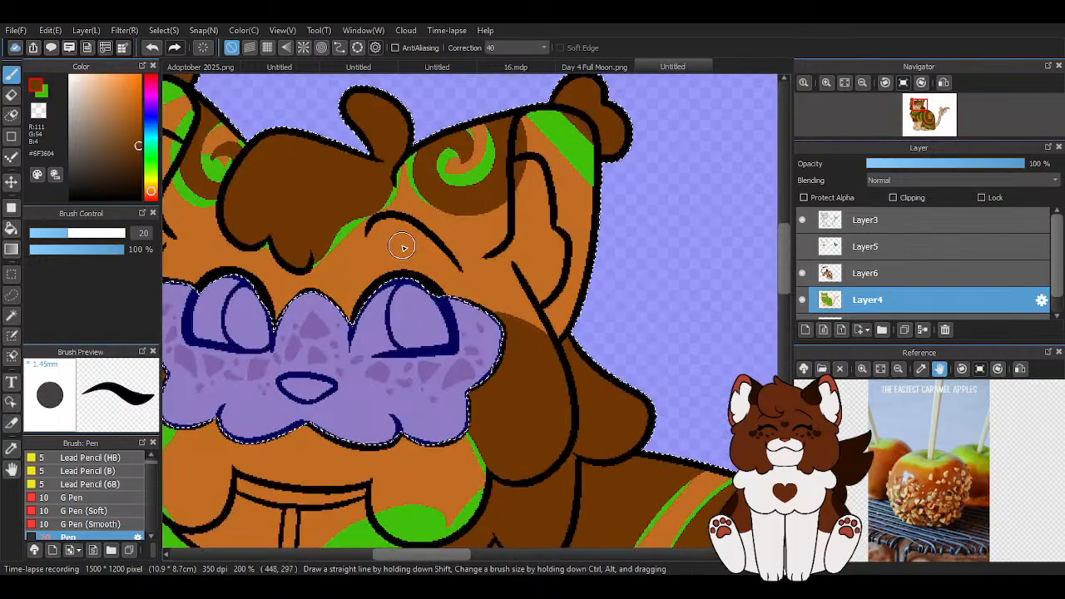
{"action": "scroll", "coordinate": [401, 246], "scroll_direction": "down", "scroll_amount": 5}
{"action": "left_click_drag", "start_coordinate": [109, 235], "coordinate": [191, 247]}
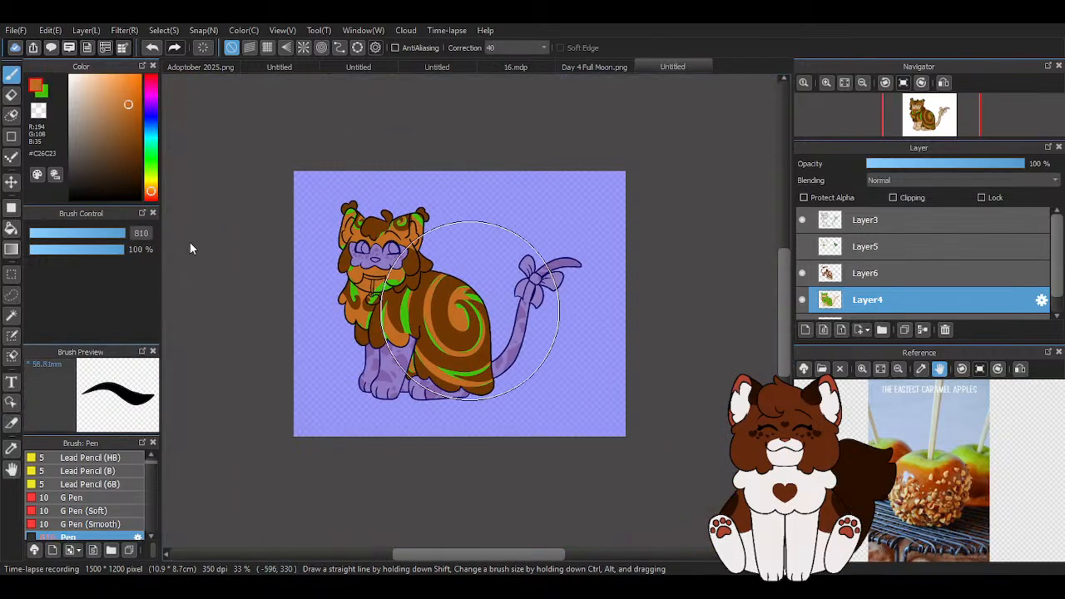
{"action": "mouse_move", "coordinate": [342, 388]}
{"action": "left_mouse_down"}
{"action": "mouse_move", "coordinate": [571, 331]}
{"action": "mouse_move", "coordinate": [333, 356]}
{"action": "mouse_move", "coordinate": [351, 300]}
{"action": "left_mouse_up"}
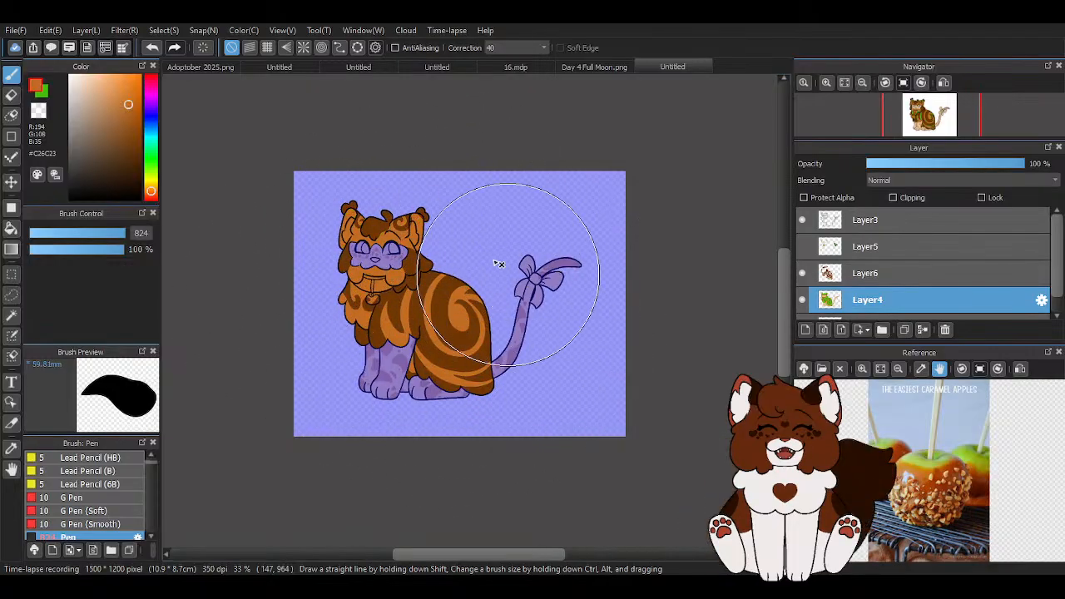
On Layer6, paint the near ear's inner fluff light orange #E9A468 with a 10.6 px pen
{"action": "scroll", "coordinate": [444, 336], "scroll_direction": "up", "scroll_amount": 3}
{"action": "scroll", "coordinate": [572, 321], "scroll_direction": "down", "scroll_amount": 2}
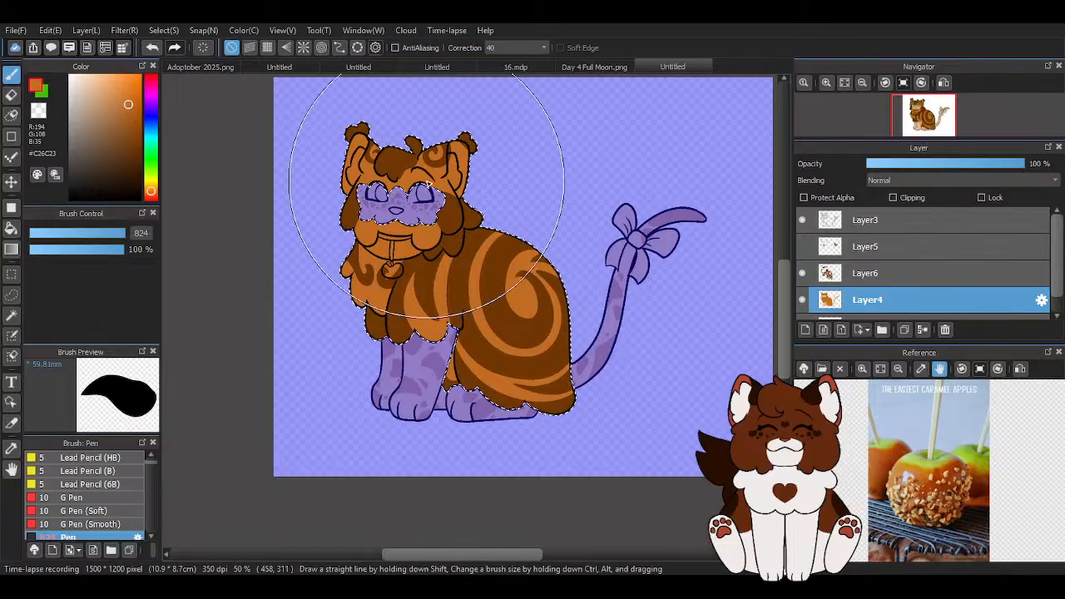
{"action": "left_click", "coordinate": [849, 273]}
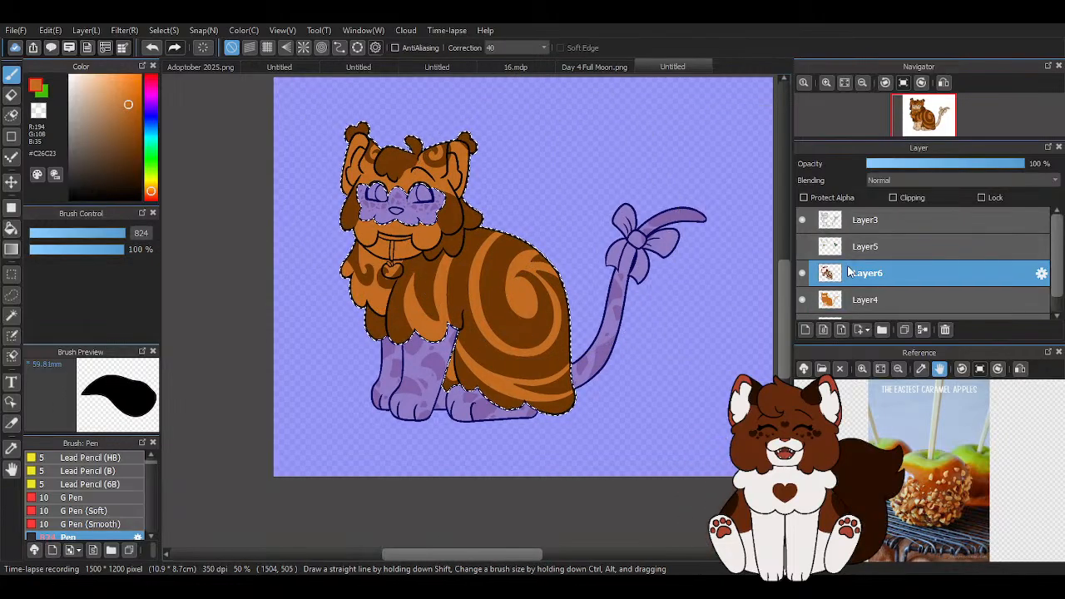
{"action": "left_click", "coordinate": [48, 233]}
{"action": "scroll", "coordinate": [389, 183], "scroll_direction": "up", "scroll_amount": 3}
{"action": "scroll", "coordinate": [389, 183], "scroll_direction": "up", "scroll_amount": 2}
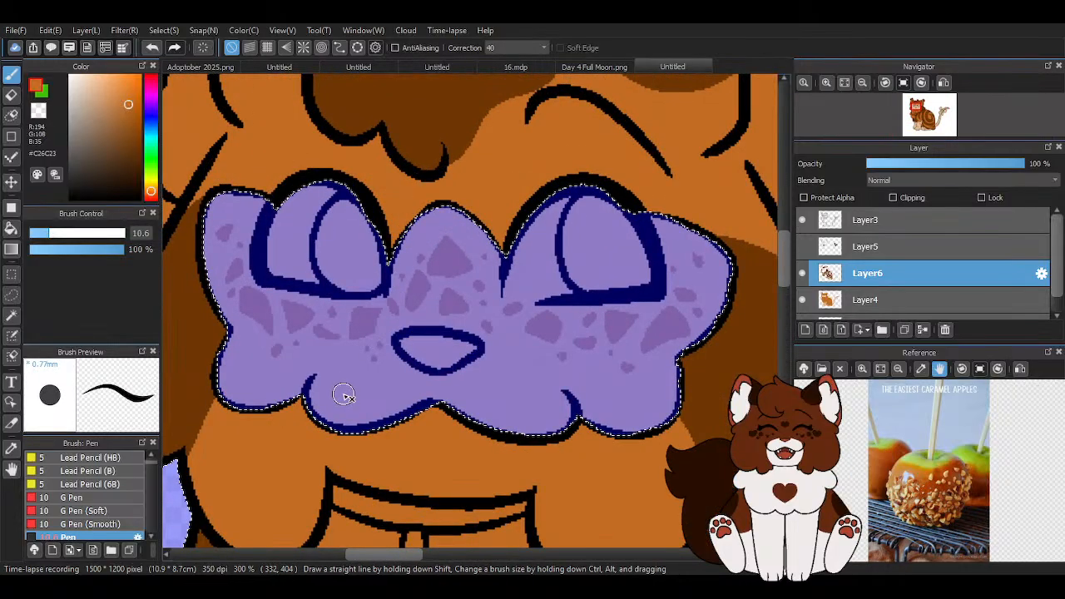
{"action": "left_click", "coordinate": [109, 85]}
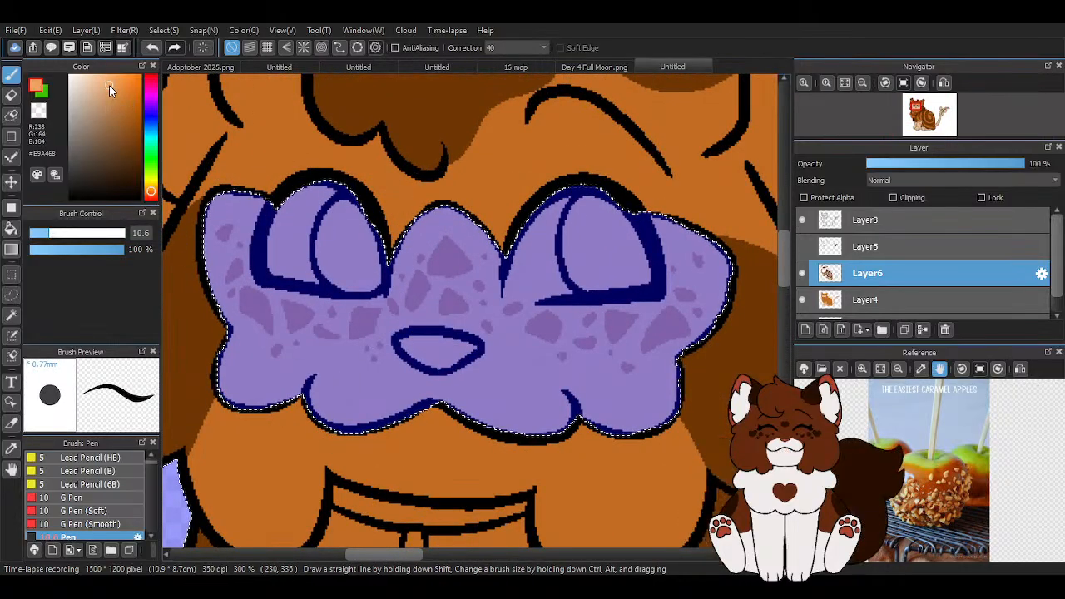
{"action": "scroll", "coordinate": [330, 338], "scroll_direction": "down", "scroll_amount": 2}
{"action": "scroll", "coordinate": [614, 231], "scroll_direction": "up", "scroll_amount": 4}
{"action": "mouse_move", "coordinate": [407, 262]}
{"action": "left_mouse_down"}
{"action": "mouse_move", "coordinate": [493, 406]}
{"action": "mouse_move", "coordinate": [511, 401]}
{"action": "mouse_move", "coordinate": [551, 265]}
{"action": "mouse_move", "coordinate": [515, 396]}
{"action": "mouse_move", "coordinate": [498, 405]}
{"action": "mouse_move", "coordinate": [508, 384]}
{"action": "mouse_move", "coordinate": [442, 266]}
{"action": "left_mouse_up"}
{"action": "mouse_move", "coordinate": [503, 204]}
{"action": "left_mouse_down"}
{"action": "mouse_move", "coordinate": [536, 252]}
{"action": "mouse_move", "coordinate": [513, 333]}
{"action": "left_mouse_up"}
{"action": "scroll", "coordinate": [508, 327], "scroll_direction": "down", "scroll_amount": 3}
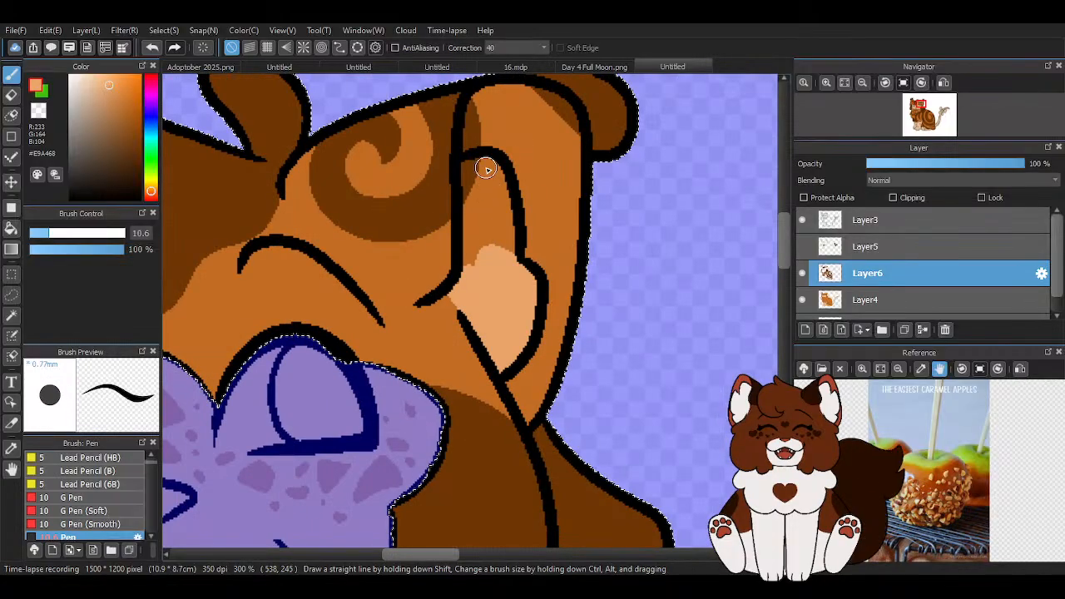
{"action": "scroll", "coordinate": [487, 167], "scroll_direction": "up", "scroll_amount": 1}
{"action": "mouse_move", "coordinate": [485, 162]}
{"action": "left_mouse_down"}
{"action": "mouse_move", "coordinate": [462, 189]}
{"action": "mouse_move", "coordinate": [467, 321]}
{"action": "left_mouse_up"}
{"action": "left_click_drag", "start_coordinate": [495, 231], "coordinate": [488, 182]}
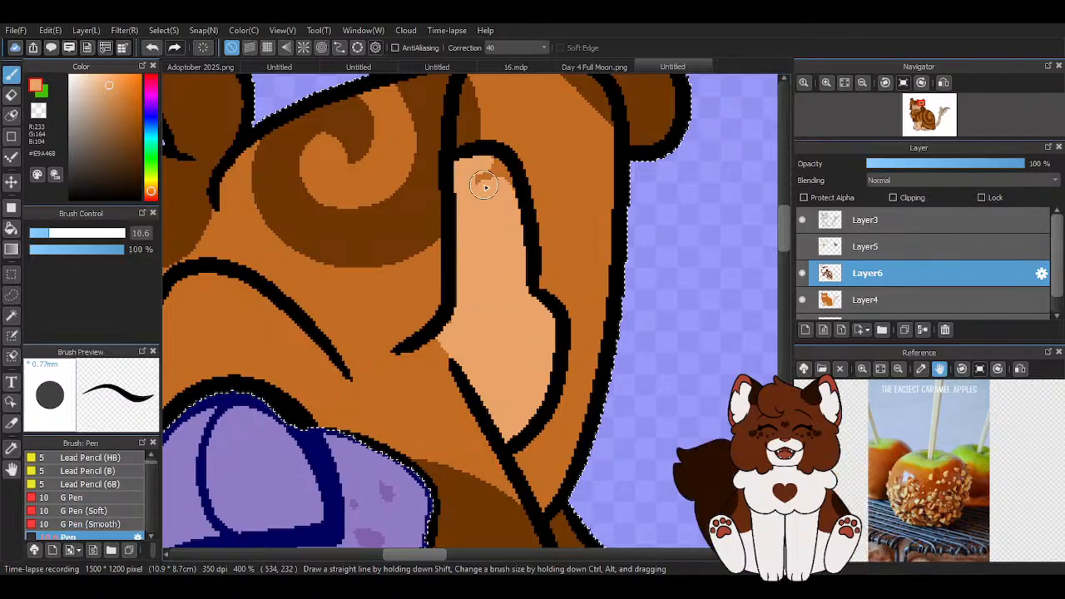
Paint the far ear's inner fluff the same light orange and show Layer5 again
{"action": "scroll", "coordinate": [522, 255], "scroll_direction": "down", "scroll_amount": 3}
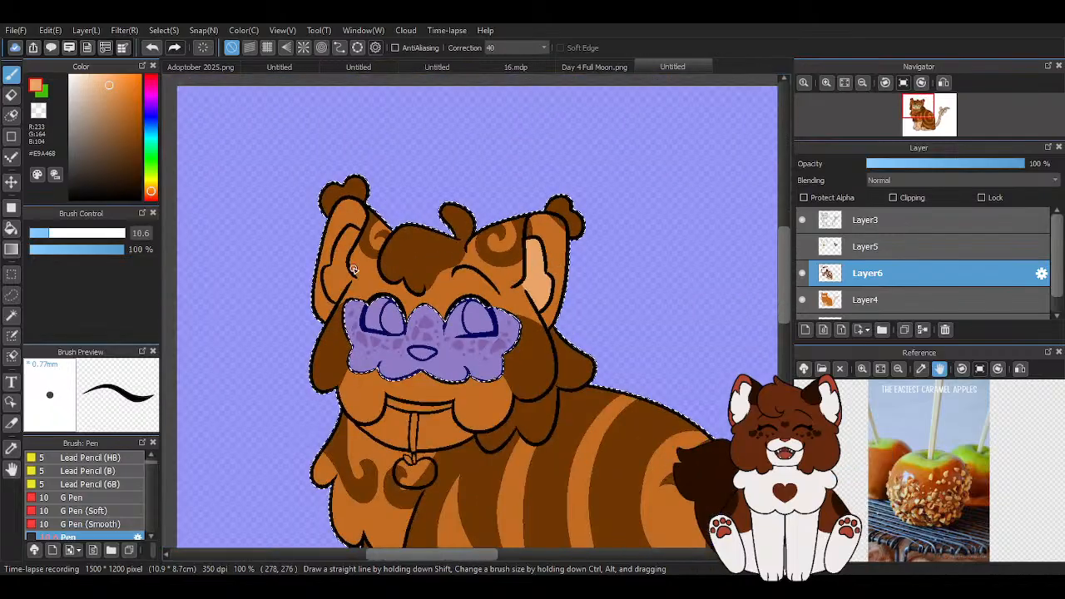
{"action": "scroll", "coordinate": [279, 286], "scroll_direction": "up", "scroll_amount": 2}
{"action": "scroll", "coordinate": [342, 324], "scroll_direction": "up", "scroll_amount": 1}
{"action": "mouse_move", "coordinate": [325, 373]}
{"action": "left_mouse_down"}
{"action": "mouse_move", "coordinate": [380, 284]}
{"action": "mouse_move", "coordinate": [378, 272]}
{"action": "mouse_move", "coordinate": [324, 363]}
{"action": "mouse_move", "coordinate": [299, 327]}
{"action": "mouse_move", "coordinate": [295, 261]}
{"action": "mouse_move", "coordinate": [300, 246]}
{"action": "mouse_move", "coordinate": [304, 342]}
{"action": "mouse_move", "coordinate": [329, 230]}
{"action": "left_mouse_up"}
{"action": "scroll", "coordinate": [332, 221], "scroll_direction": "down", "scroll_amount": 1}
{"action": "scroll", "coordinate": [387, 150], "scroll_direction": "up", "scroll_amount": 1}
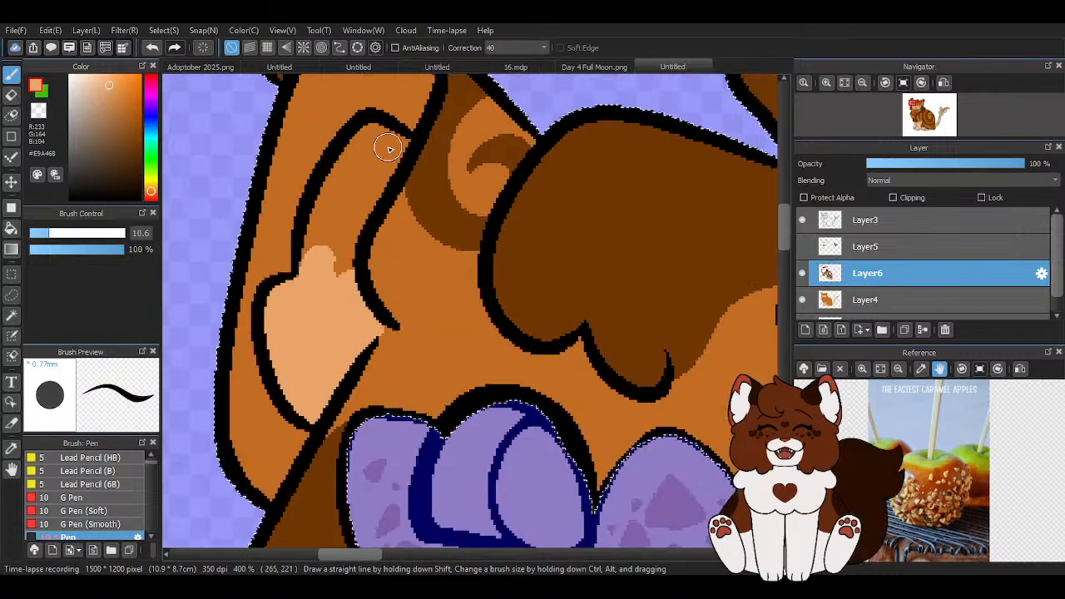
{"action": "mouse_move", "coordinate": [325, 201]}
{"action": "left_mouse_down"}
{"action": "mouse_move", "coordinate": [313, 308]}
{"action": "mouse_move", "coordinate": [358, 207]}
{"action": "left_mouse_up"}
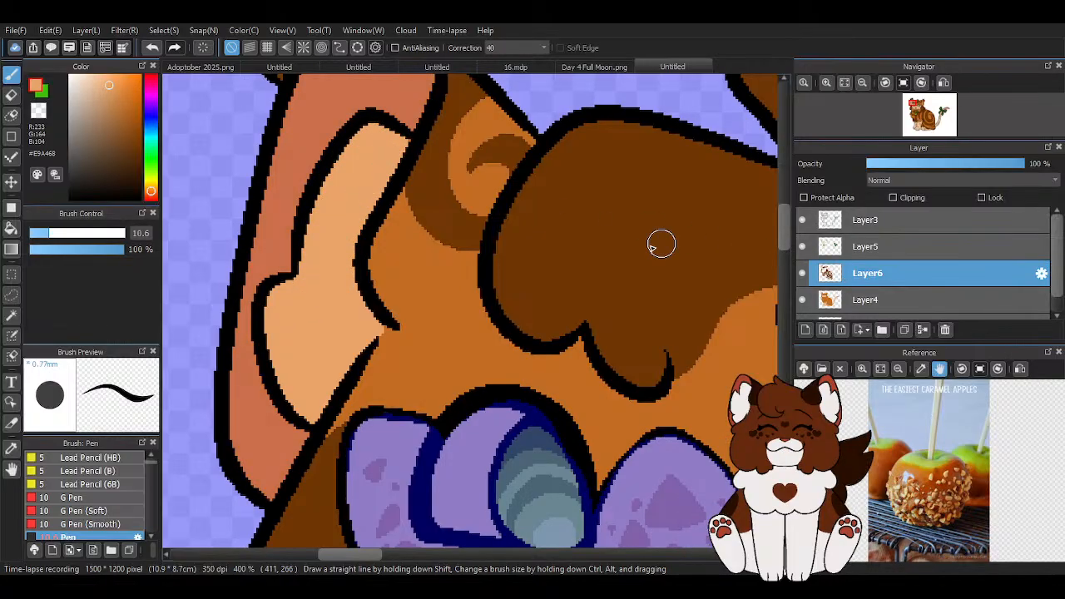
Clear the selection around the fur and review the whole coloured cat
{"action": "scroll", "coordinate": [441, 263], "scroll_direction": "down", "scroll_amount": 3}
{"action": "scroll", "coordinate": [439, 258], "scroll_direction": "down", "scroll_amount": 2}
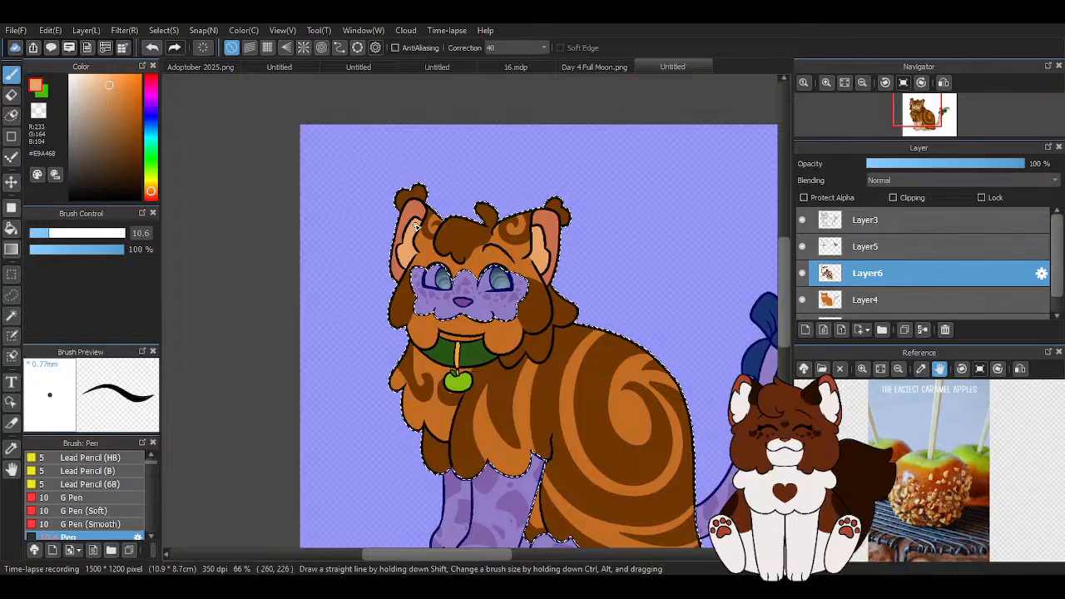
{"action": "scroll", "coordinate": [416, 227], "scroll_direction": "down", "scroll_amount": 1}
{"action": "left_click", "coordinate": [11, 315]}
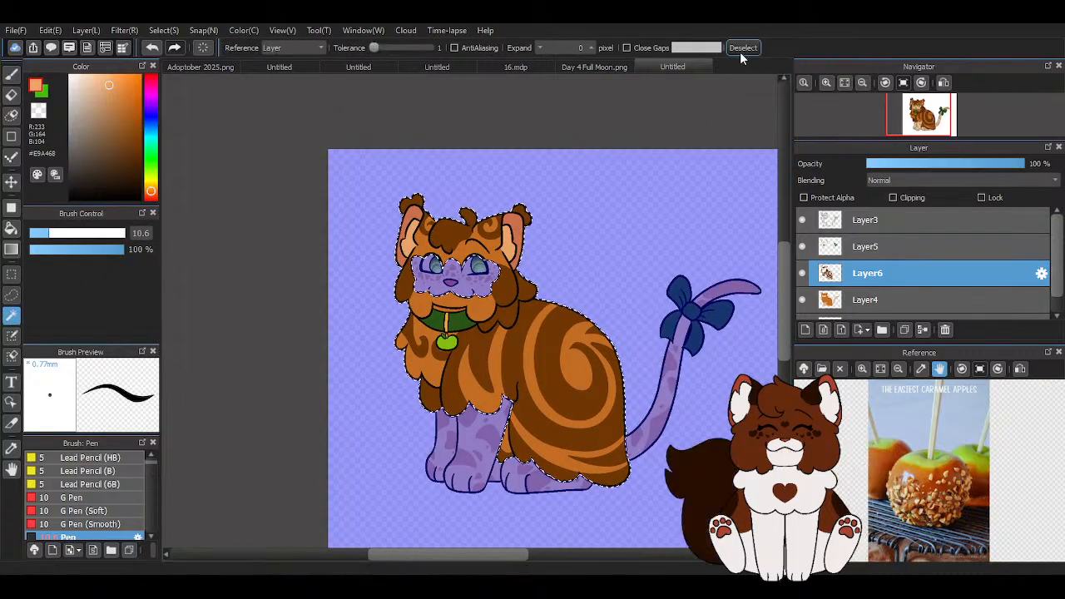
{"action": "left_click", "coordinate": [741, 48]}
{"action": "scroll", "coordinate": [411, 192], "scroll_direction": "down", "scroll_amount": 2}
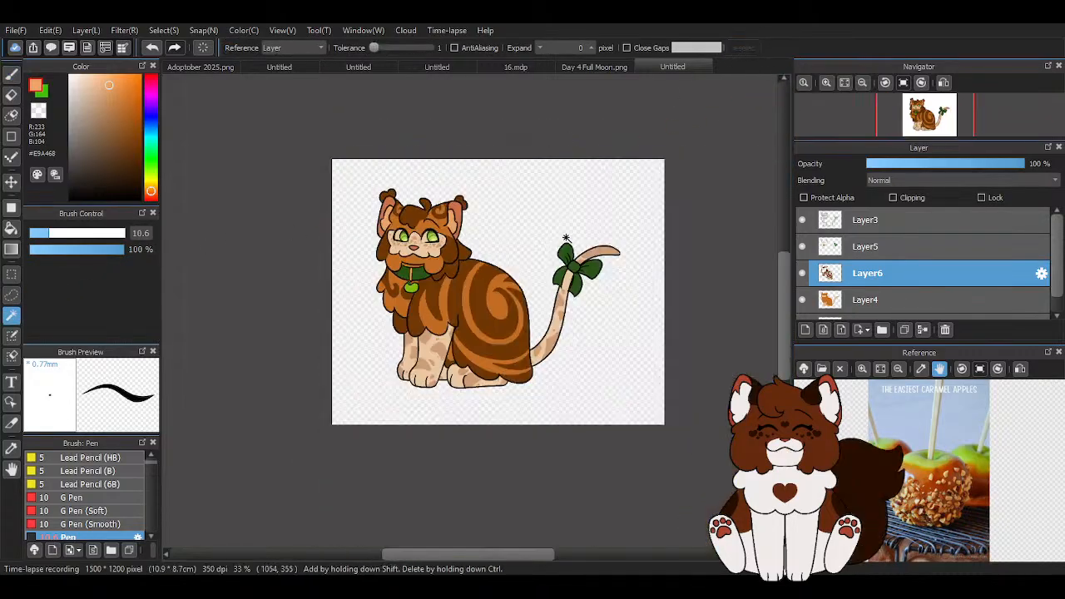
{"action": "scroll", "coordinate": [565, 239], "scroll_direction": "up", "scroll_amount": 1}
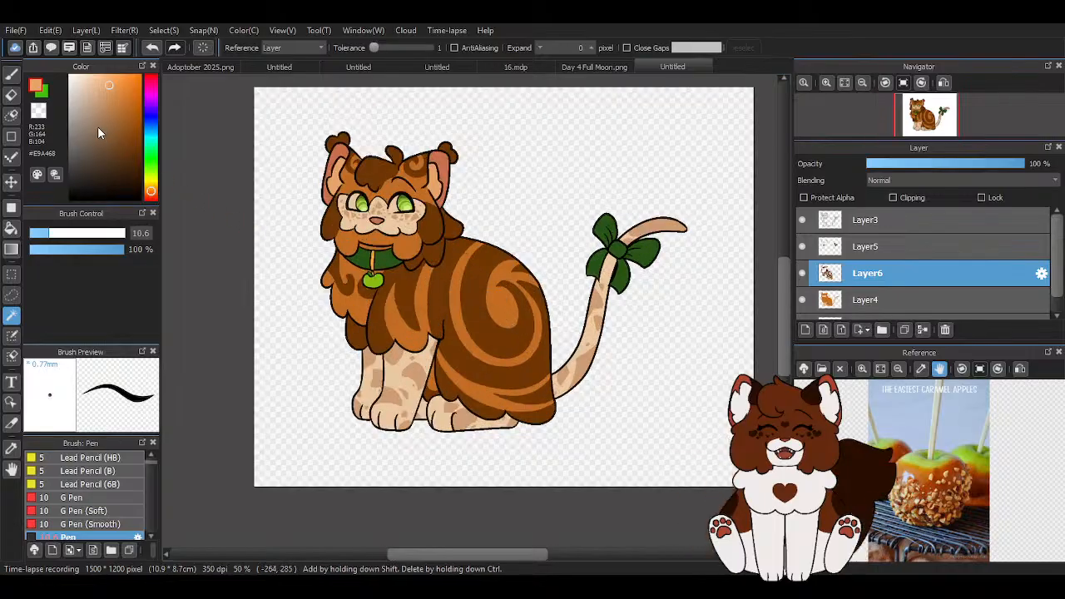
Sample the dark brown #6F3604 and reshape the edge of the swirl's central orange area on the body
{"action": "left_click", "coordinate": [12, 73]}
{"action": "left_click", "coordinate": [536, 305], "text": "alt"}
{"action": "scroll", "coordinate": [537, 306], "scroll_direction": "up", "scroll_amount": 4}
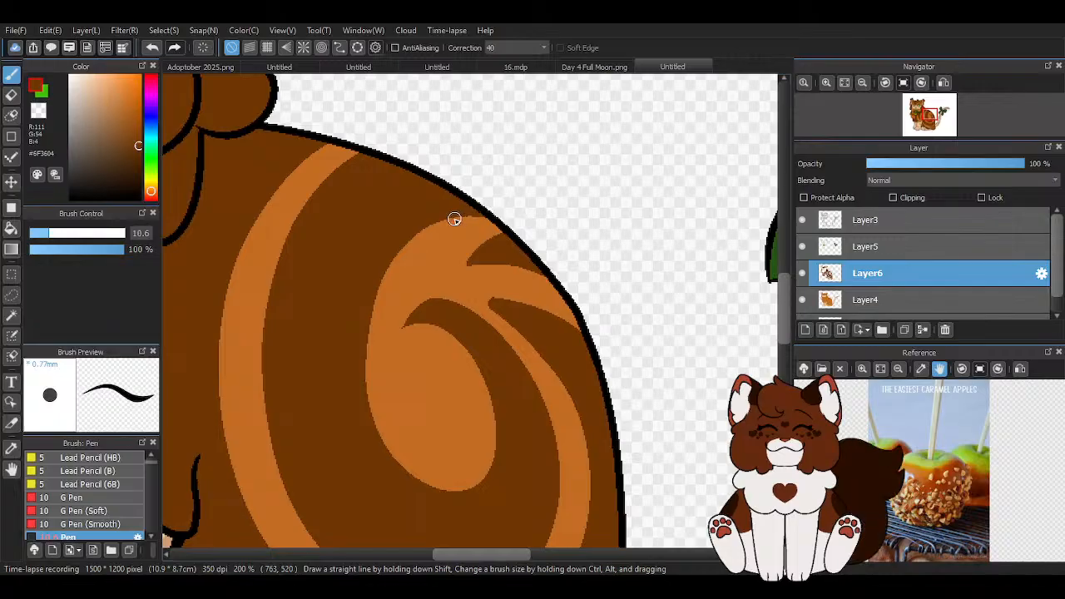
{"action": "mouse_move", "coordinate": [371, 447]}
{"action": "left_mouse_down"}
{"action": "mouse_move", "coordinate": [461, 481]}
{"action": "mouse_move", "coordinate": [427, 313]}
{"action": "left_mouse_up"}
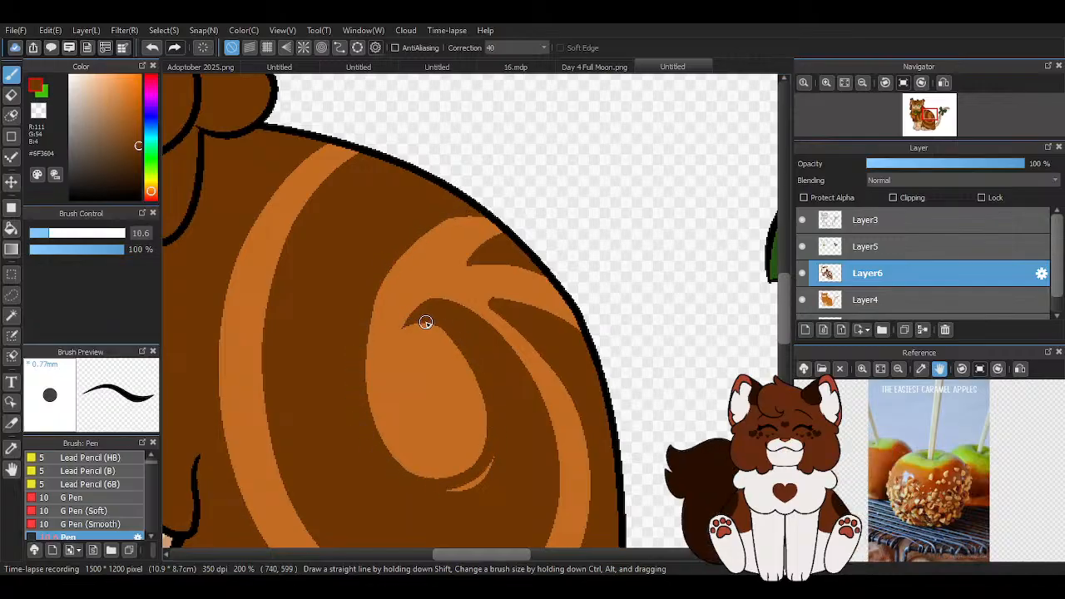
{"action": "left_click_drag", "start_coordinate": [468, 490], "coordinate": [445, 492]}
{"action": "scroll", "coordinate": [414, 298], "scroll_direction": "down", "scroll_amount": 2}
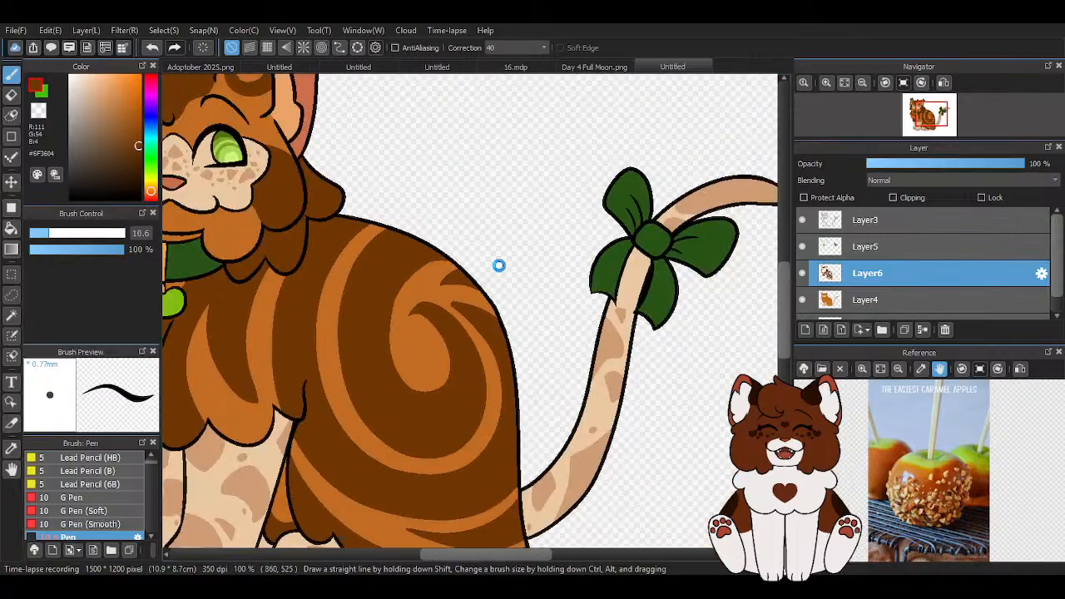
Erase with the transparent colour to refine the brown tip at the centre of the body swirl
{"action": "scroll", "coordinate": [499, 265], "scroll_direction": "down", "scroll_amount": 1}
{"action": "scroll", "coordinate": [497, 318], "scroll_direction": "up", "scroll_amount": 2}
{"action": "scroll", "coordinate": [385, 291], "scroll_direction": "up", "scroll_amount": 3}
{"action": "key", "text": "z"}
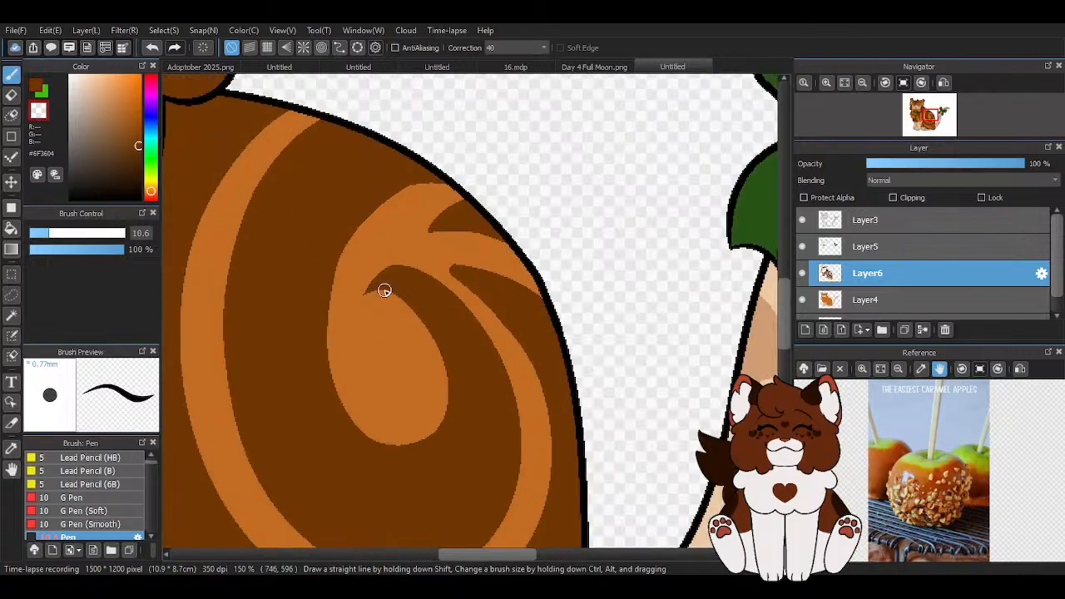
{"action": "mouse_move", "coordinate": [372, 300]}
{"action": "left_mouse_down"}
{"action": "mouse_move", "coordinate": [334, 291]}
{"action": "mouse_move", "coordinate": [339, 270]}
{"action": "mouse_move", "coordinate": [331, 308]}
{"action": "mouse_move", "coordinate": [411, 232]}
{"action": "left_mouse_up"}
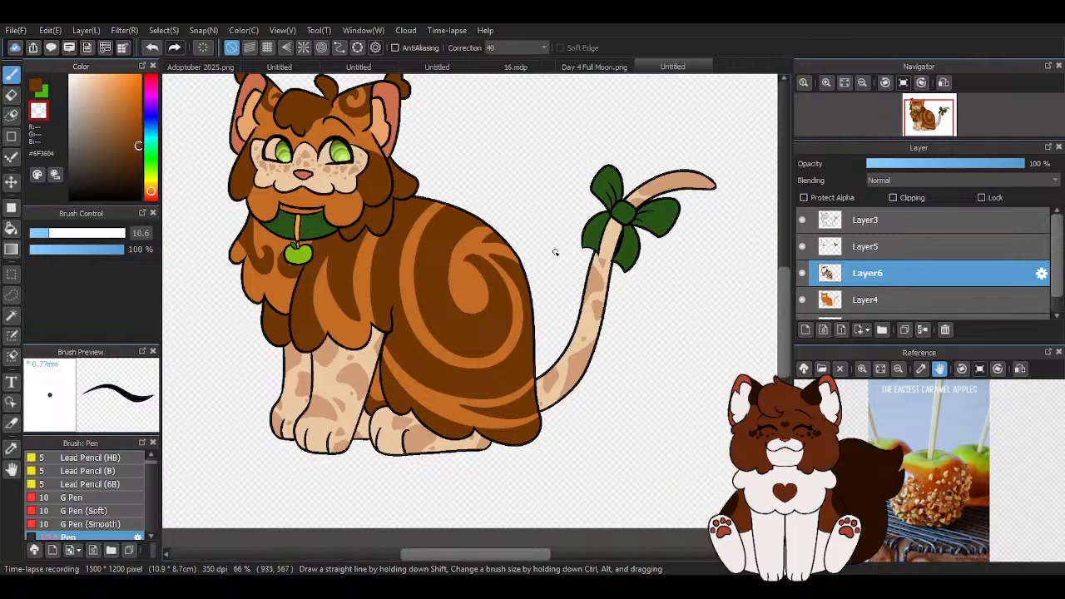
Erase along the outer brown band of the body swirl to widen the orange stripe beside it
{"action": "scroll", "coordinate": [584, 275], "scroll_direction": "down", "scroll_amount": 1}
{"action": "scroll", "coordinate": [536, 277], "scroll_direction": "up", "scroll_amount": 7}
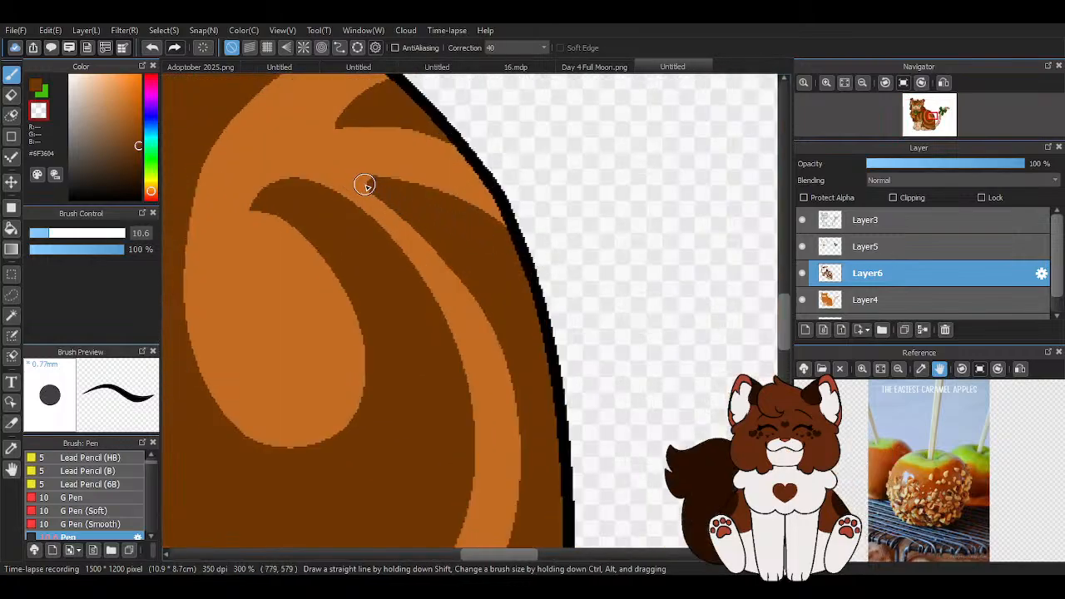
{"action": "mouse_move", "coordinate": [360, 182]}
{"action": "left_mouse_down"}
{"action": "mouse_move", "coordinate": [437, 245]}
{"action": "mouse_move", "coordinate": [484, 334]}
{"action": "left_mouse_up"}
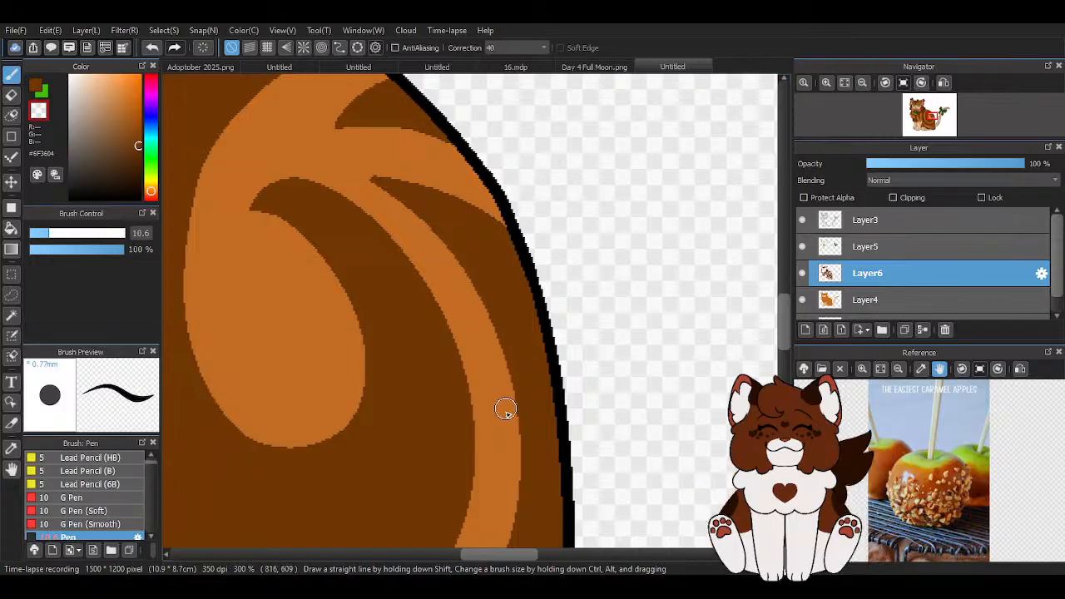
{"action": "scroll", "coordinate": [487, 347], "scroll_direction": "down", "scroll_amount": 7}
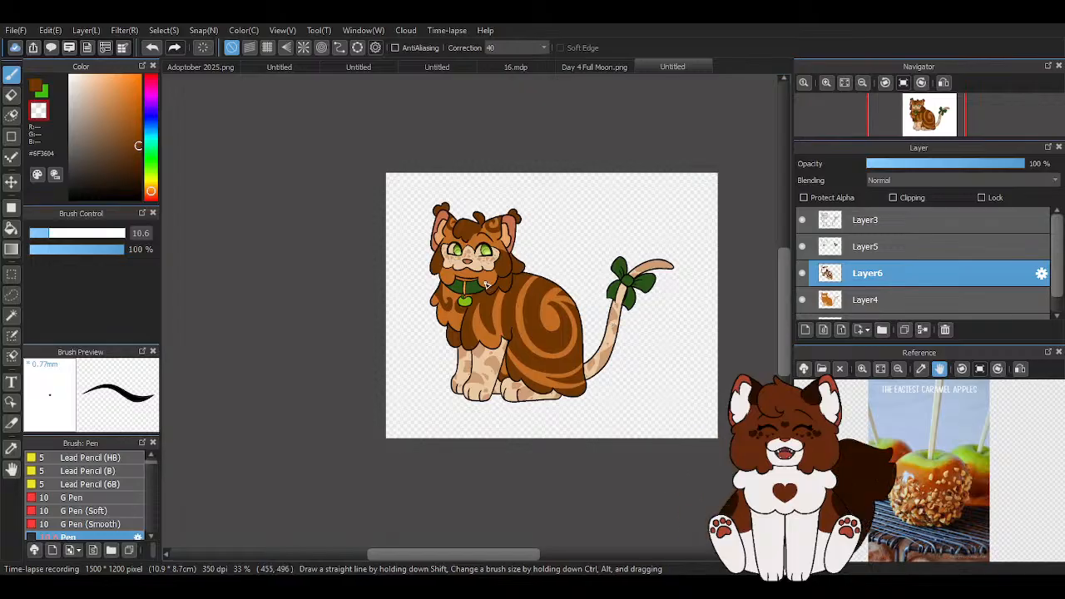
On Layer5, sample the collar's green, darken it to #1F4C0E and fill the collar with it using the Bucket tool
{"action": "scroll", "coordinate": [487, 219], "scroll_direction": "up", "scroll_amount": 2}
{"action": "scroll", "coordinate": [385, 317], "scroll_direction": "up", "scroll_amount": 2}
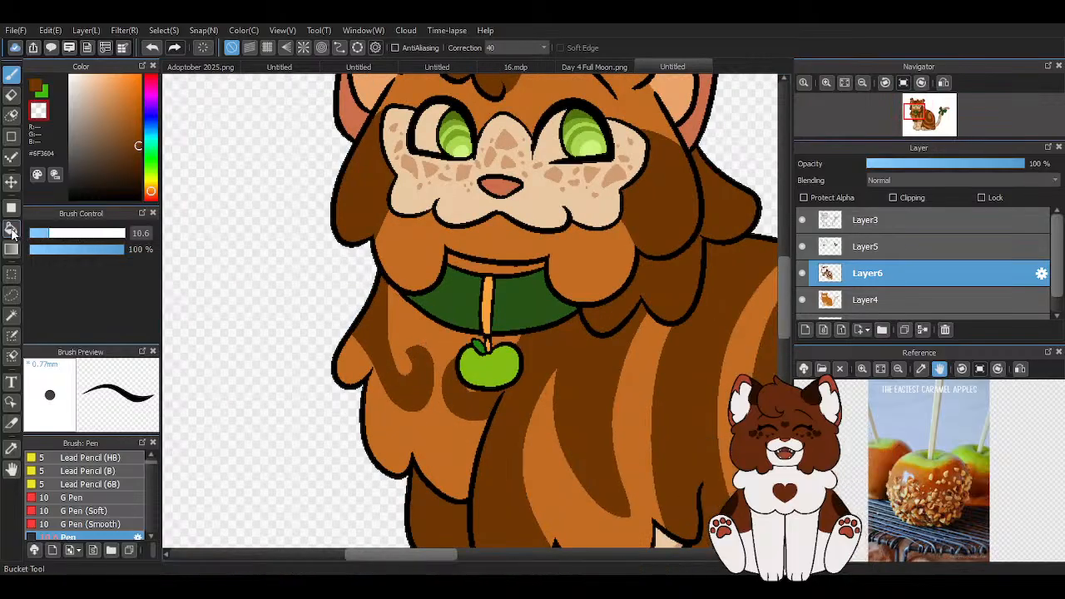
{"action": "key", "text": "g"}
{"action": "scroll", "coordinate": [469, 245], "scroll_direction": "down", "scroll_amount": 1}
{"action": "left_click", "coordinate": [878, 247]}
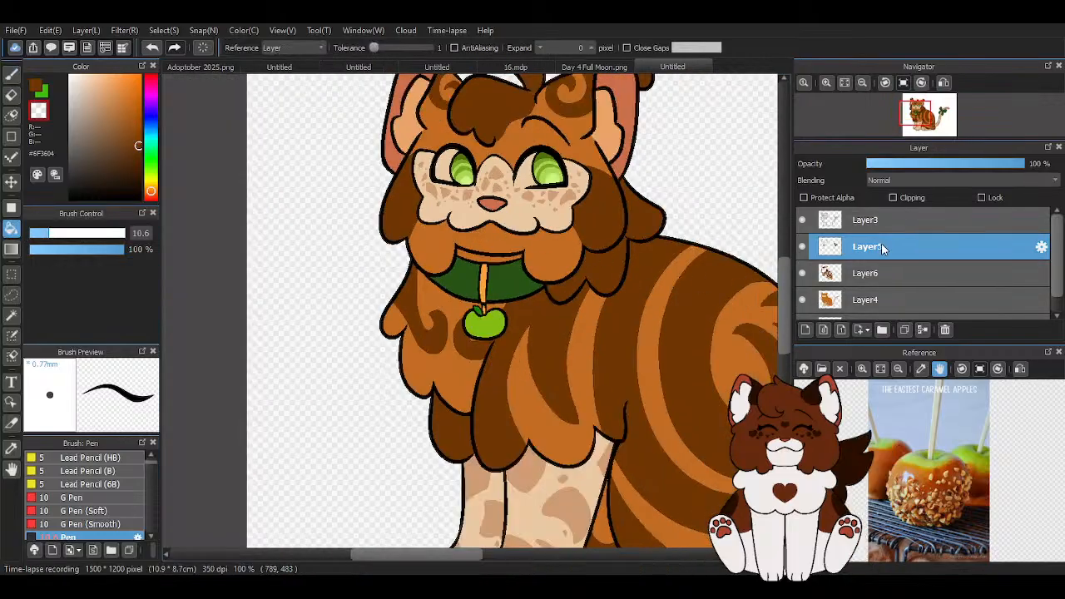
{"action": "scroll", "coordinate": [439, 277], "scroll_direction": "down", "scroll_amount": 2}
{"action": "scroll", "coordinate": [582, 289], "scroll_direction": "up", "scroll_amount": 1}
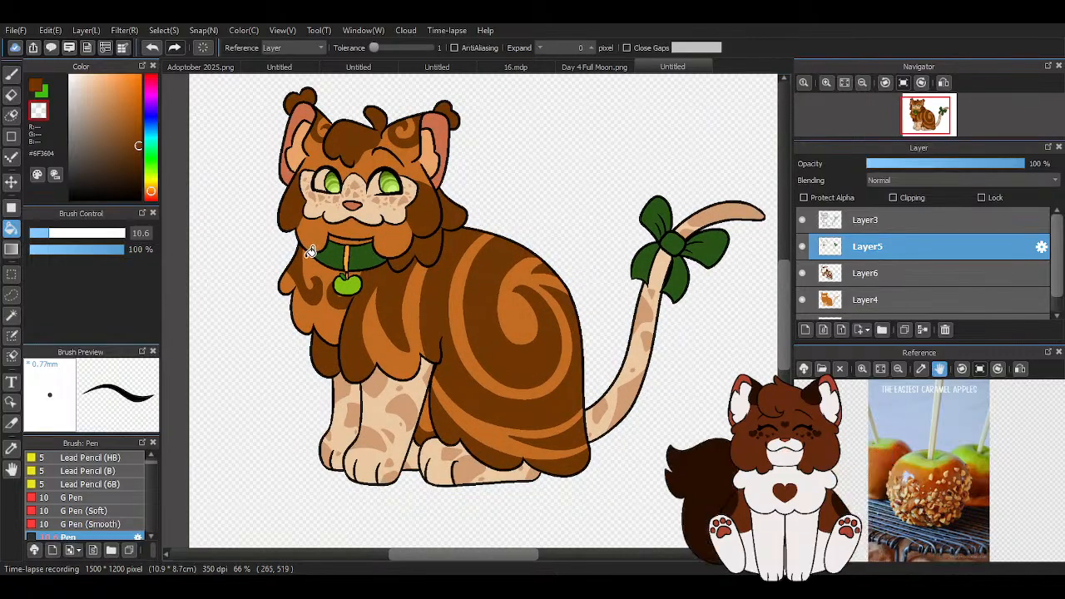
{"action": "scroll", "coordinate": [309, 252], "scroll_direction": "up", "scroll_amount": 3}
{"action": "scroll", "coordinate": [360, 301], "scroll_direction": "down", "scroll_amount": 4}
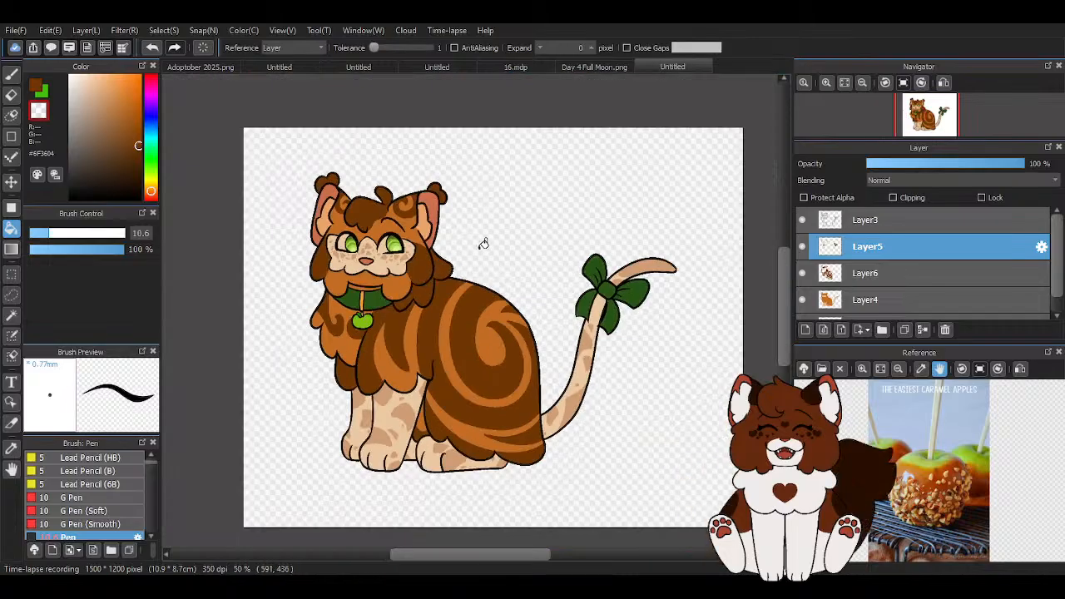
{"action": "scroll", "coordinate": [388, 287], "scroll_direction": "up", "scroll_amount": 3}
{"action": "right_click", "coordinate": [335, 302]}
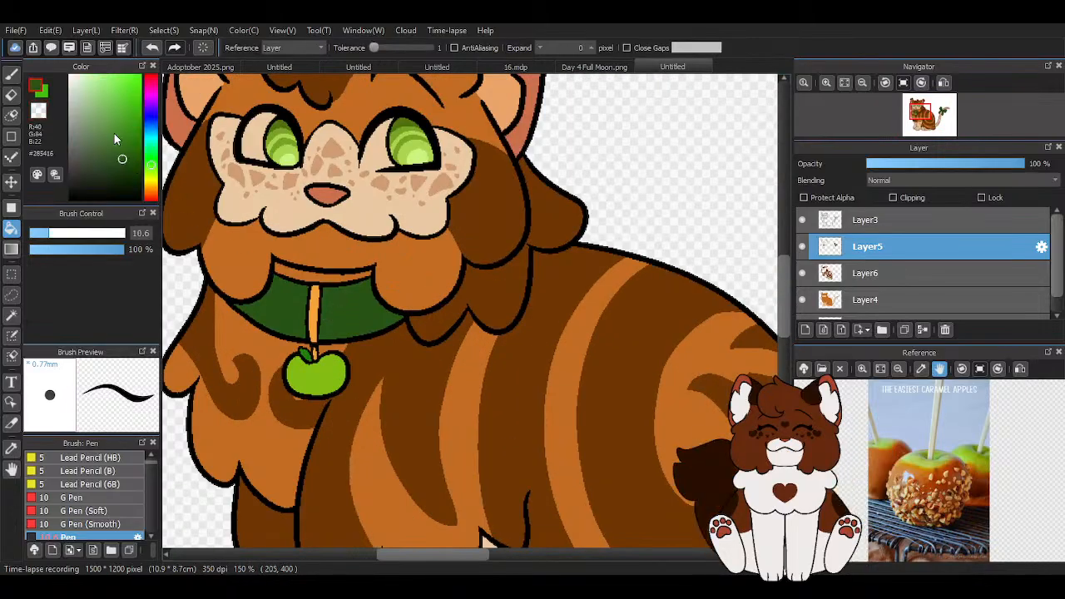
{"action": "left_click", "coordinate": [128, 163]}
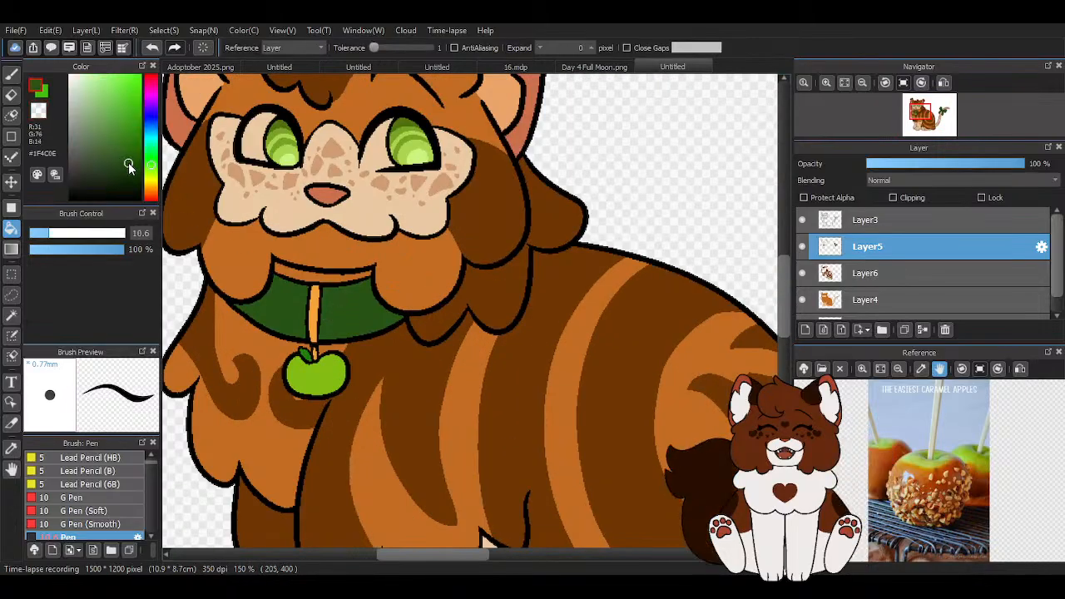
{"action": "scroll", "coordinate": [277, 260], "scroll_direction": "up", "scroll_amount": 1}
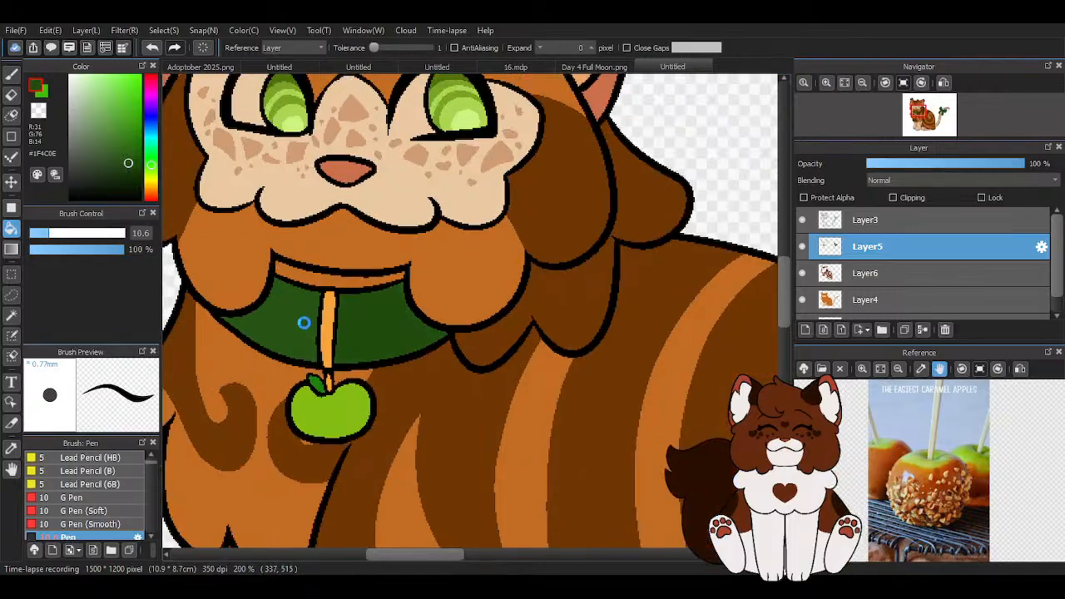
{"action": "scroll", "coordinate": [452, 421], "scroll_direction": "down", "scroll_amount": 2}
{"action": "scroll", "coordinate": [373, 275], "scroll_direction": "down", "scroll_amount": 1}
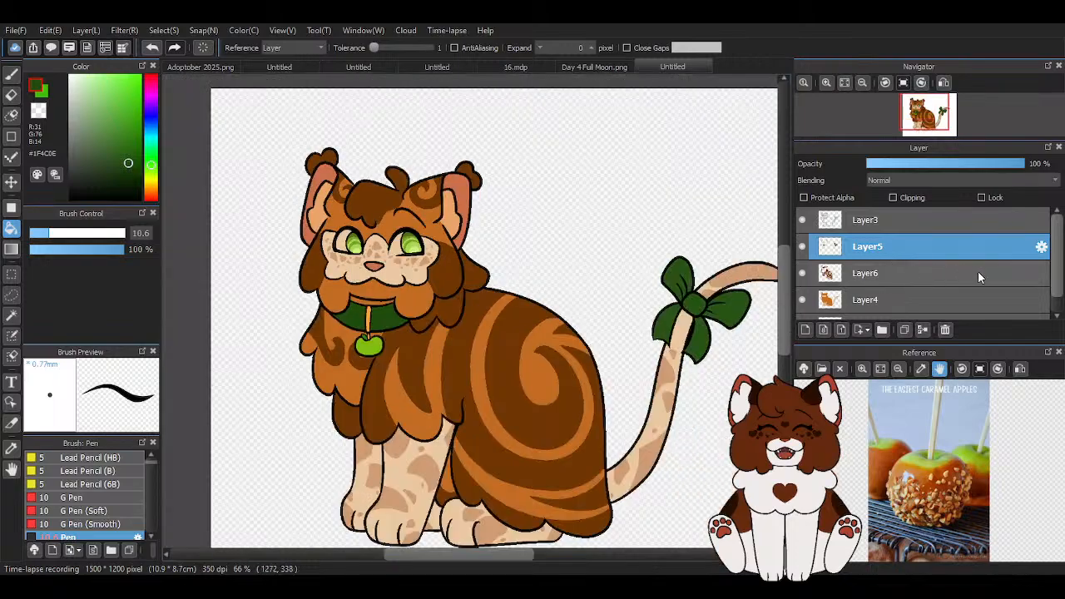
On Layer6, sample the inner-ear colour, shift it to yellow #E7BB5C and fill both inner ears
{"action": "scroll", "coordinate": [939, 269], "scroll_direction": "down", "scroll_amount": 1}
{"action": "left_click", "coordinate": [937, 268]}
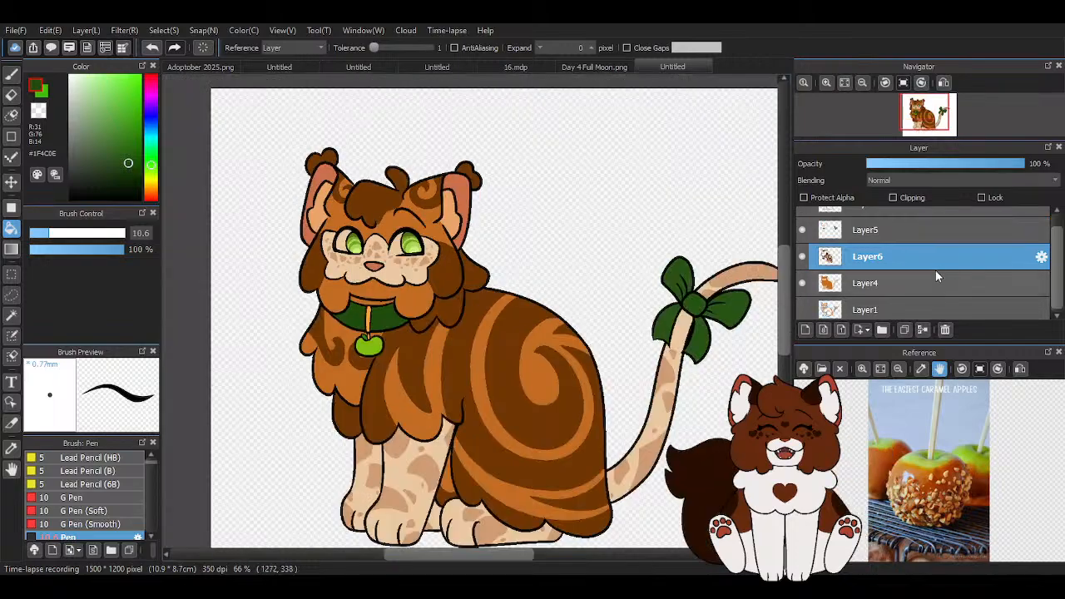
{"action": "left_click", "coordinate": [442, 226], "text": "alt"}
{"action": "scroll", "coordinate": [454, 213], "scroll_direction": "up", "scroll_amount": 3}
{"action": "left_click_drag", "start_coordinate": [150, 190], "coordinate": [153, 191]}
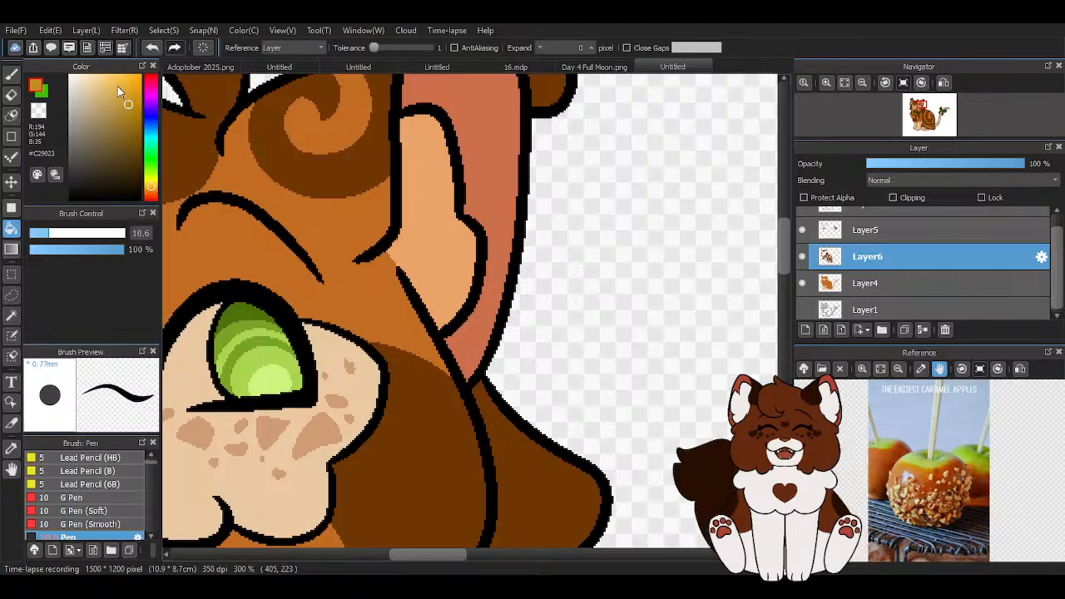
{"action": "scroll", "coordinate": [519, 238], "scroll_direction": "down", "scroll_amount": 2}
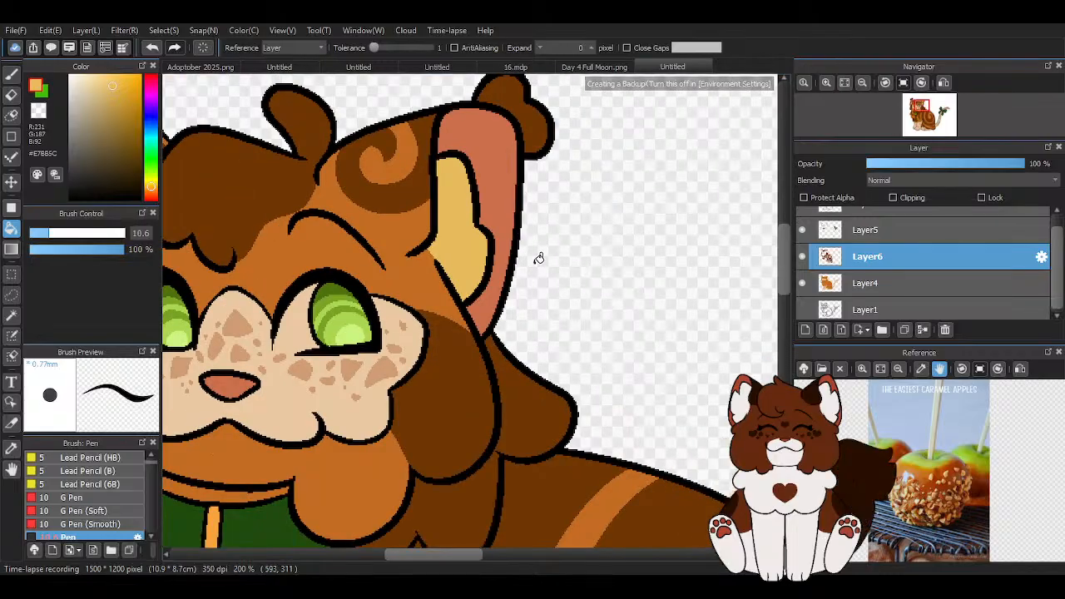
{"action": "left_click", "coordinate": [191, 212]}
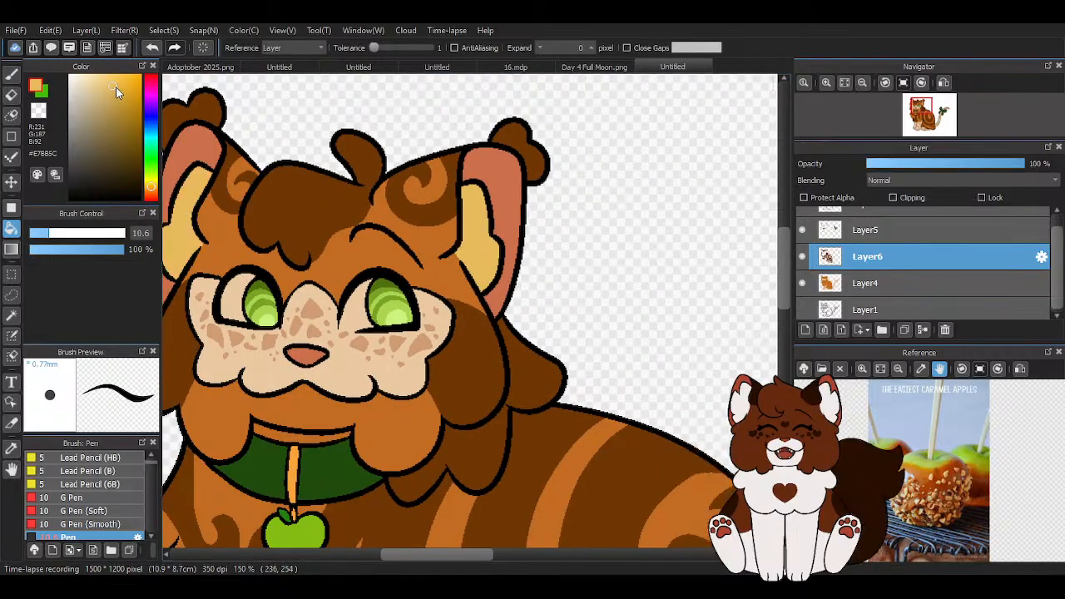
Refill both inner ears with #E5BD64, shift the hue to the more orange #E5B064 and fill them again
{"action": "left_click", "coordinate": [111, 88]}
{"action": "scroll", "coordinate": [552, 188], "scroll_direction": "down", "scroll_amount": 1}
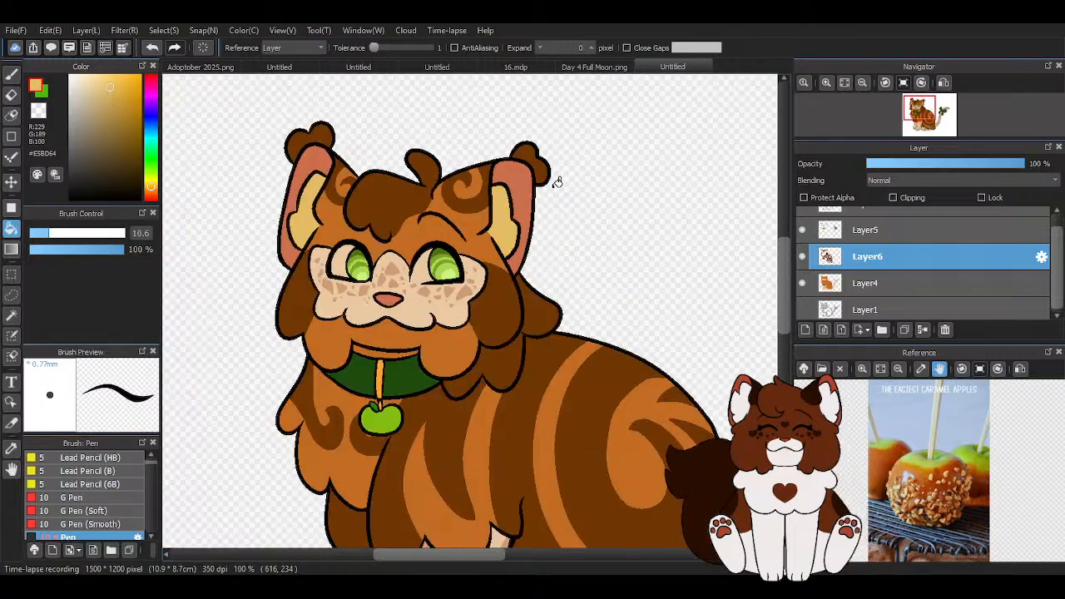
{"action": "scroll", "coordinate": [485, 156], "scroll_direction": "down", "scroll_amount": 1}
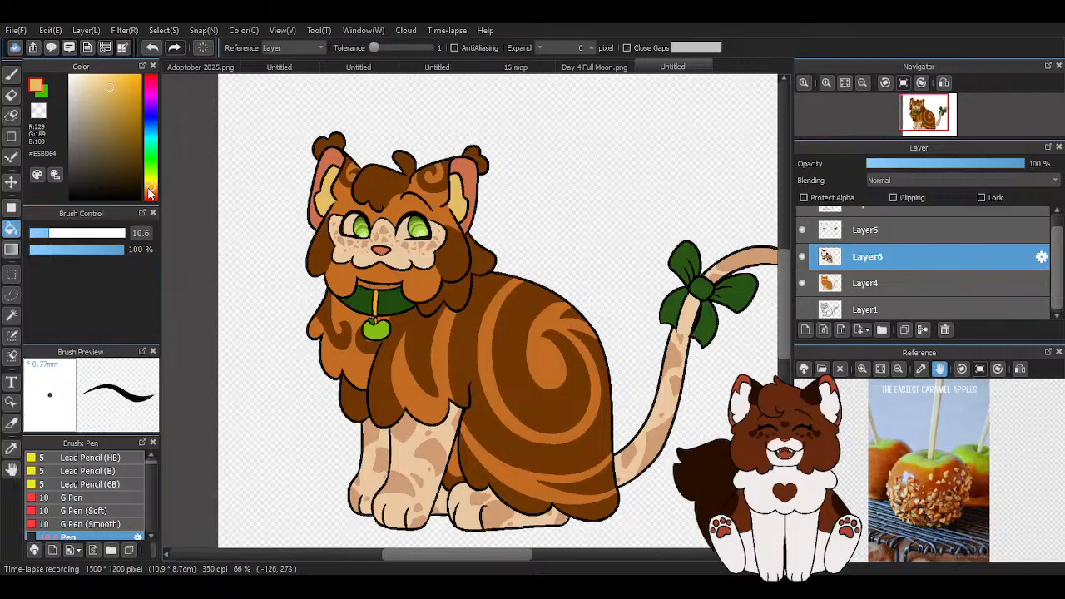
{"action": "scroll", "coordinate": [458, 187], "scroll_direction": "up", "scroll_amount": 1}
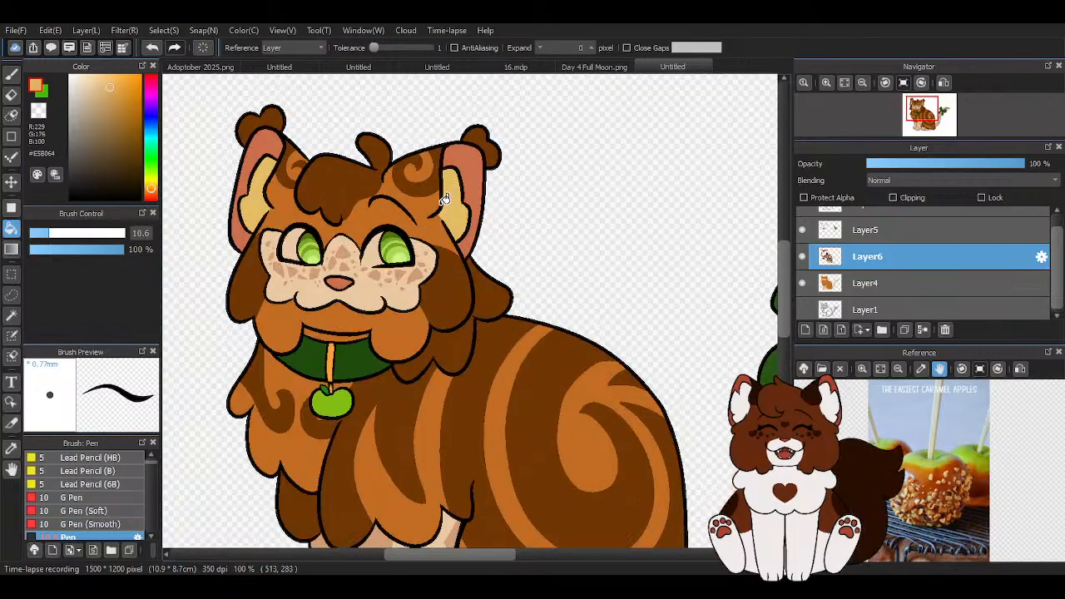
{"action": "scroll", "coordinate": [349, 142], "scroll_direction": "down", "scroll_amount": 1}
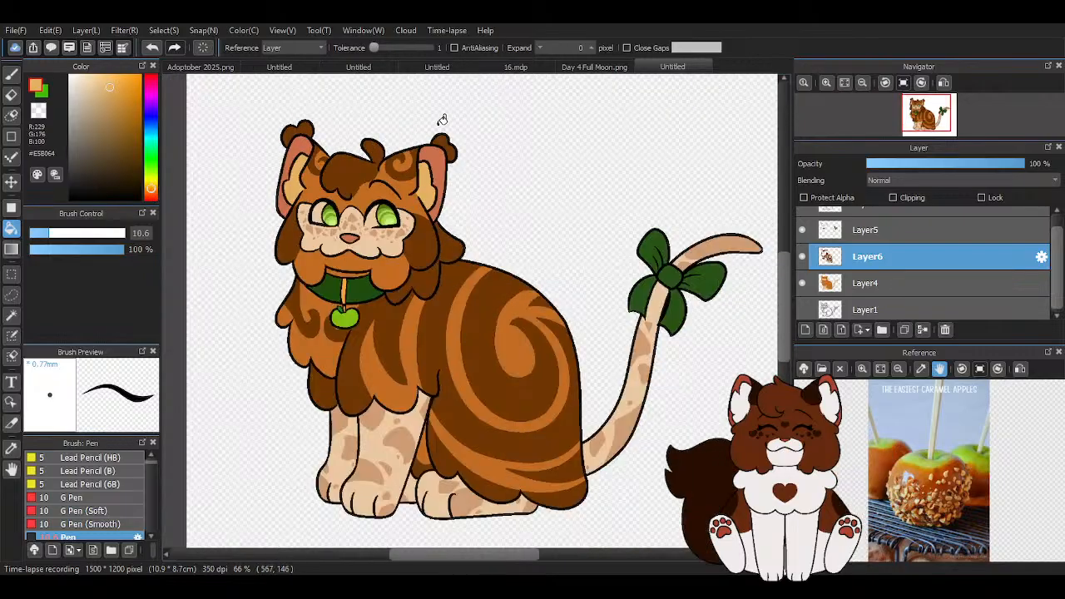
{"action": "scroll", "coordinate": [472, 161], "scroll_direction": "down", "scroll_amount": 1}
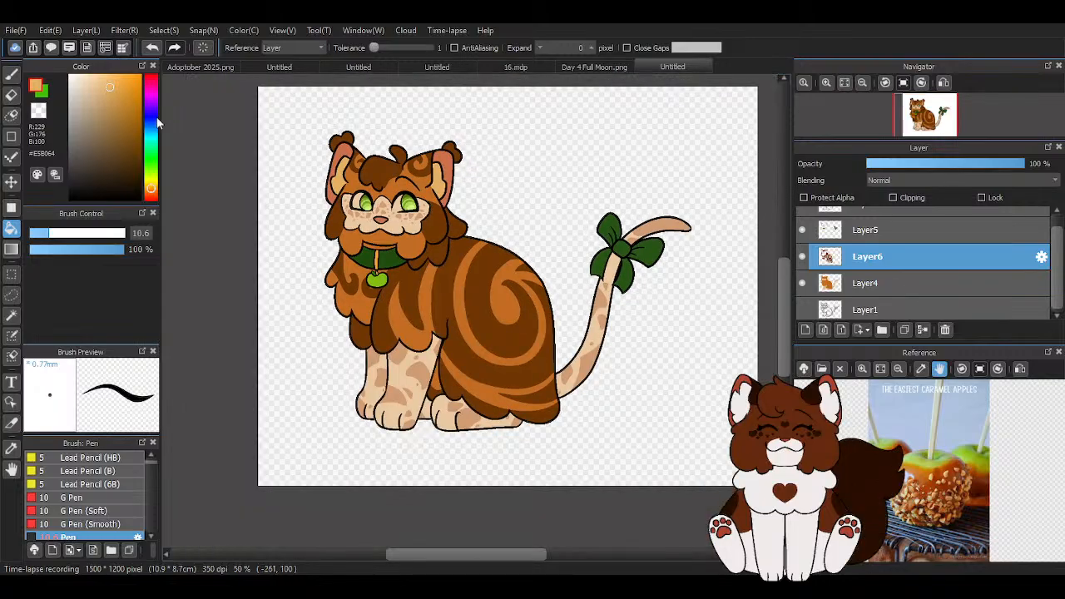
Lighten both inner ears by filling them with #EAB568 and finally with #F5C074
{"action": "left_click", "coordinate": [110, 84]}
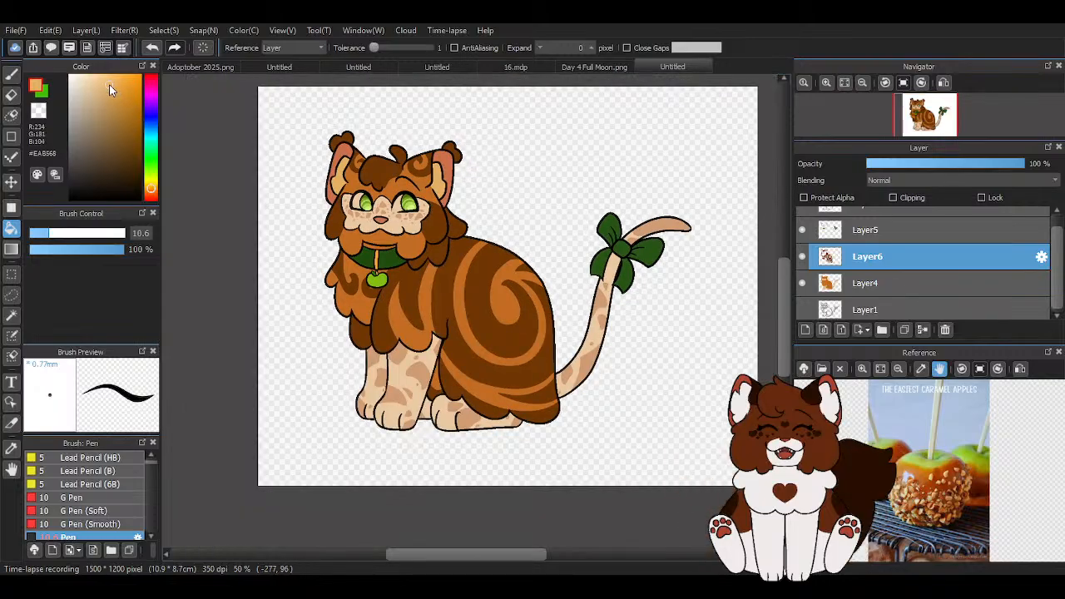
{"action": "scroll", "coordinate": [397, 155], "scroll_direction": "up", "scroll_amount": 3}
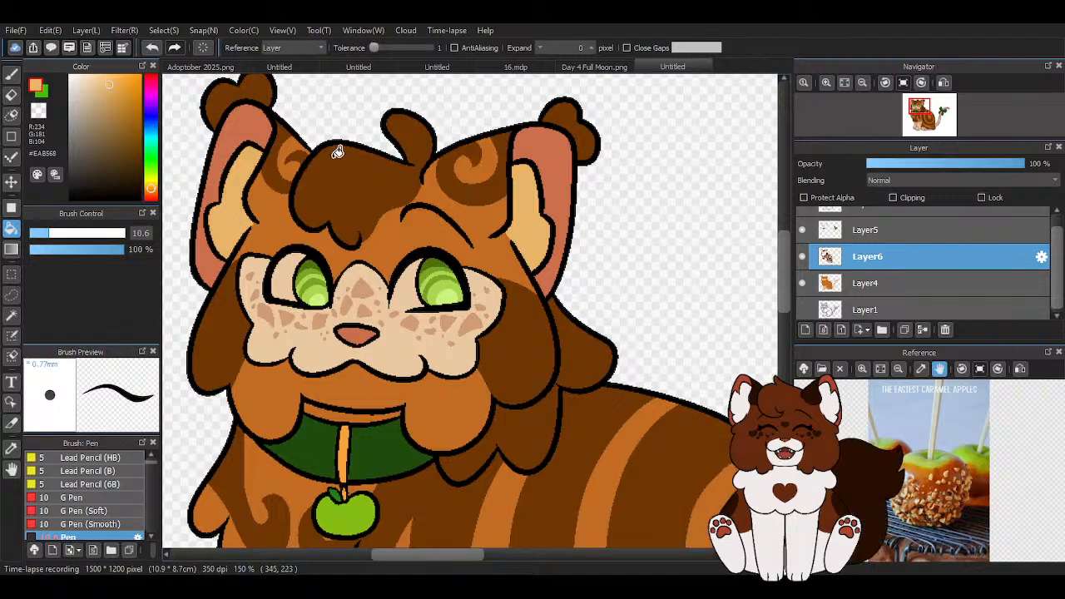
{"action": "scroll", "coordinate": [337, 152], "scroll_direction": "down", "scroll_amount": 2}
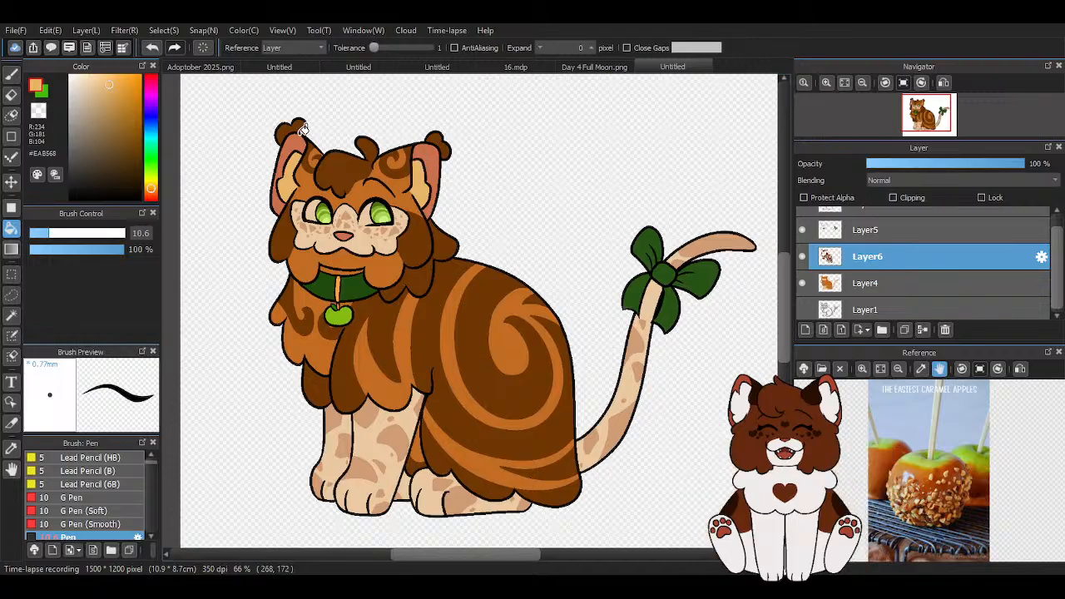
{"action": "scroll", "coordinate": [304, 129], "scroll_direction": "up", "scroll_amount": 1}
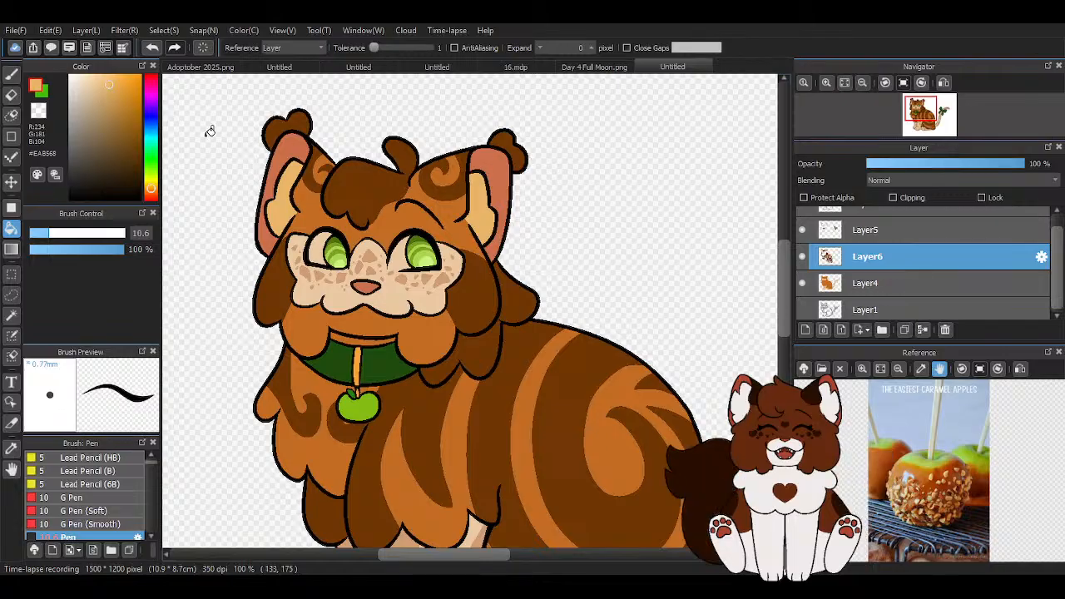
{"action": "left_click", "coordinate": [108, 79]}
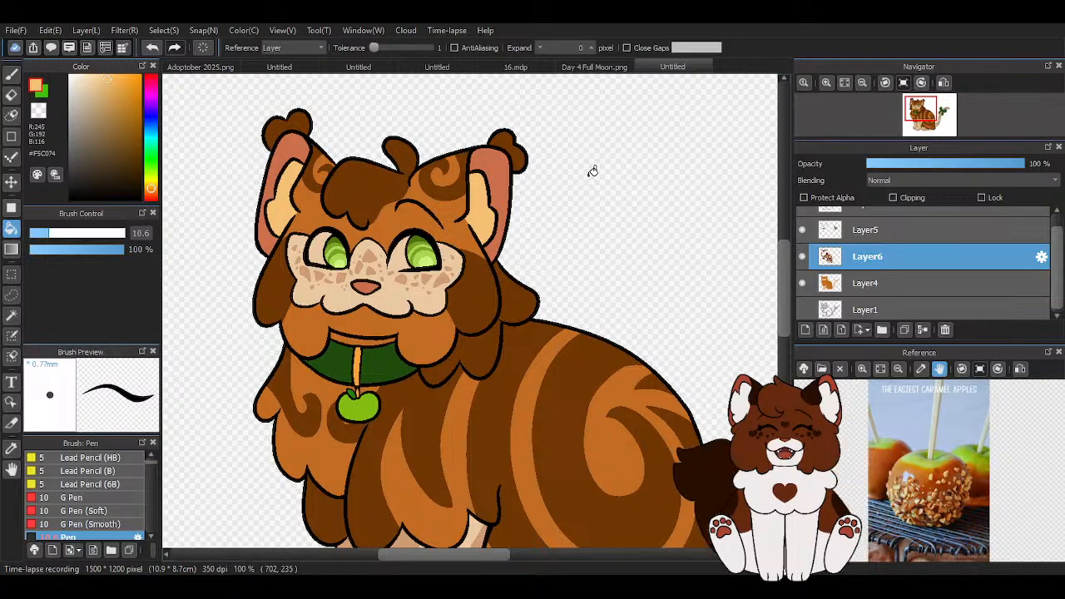
On Layer5, choose the reddish orange #CE6238 and fill the outer band of both ears and the nose
{"action": "left_click", "coordinate": [876, 233]}
{"action": "left_click", "coordinate": [115, 100]}
{"action": "left_click", "coordinate": [122, 98]}
{"action": "left_click", "coordinate": [504, 171]}
{"action": "left_click", "coordinate": [285, 146]}
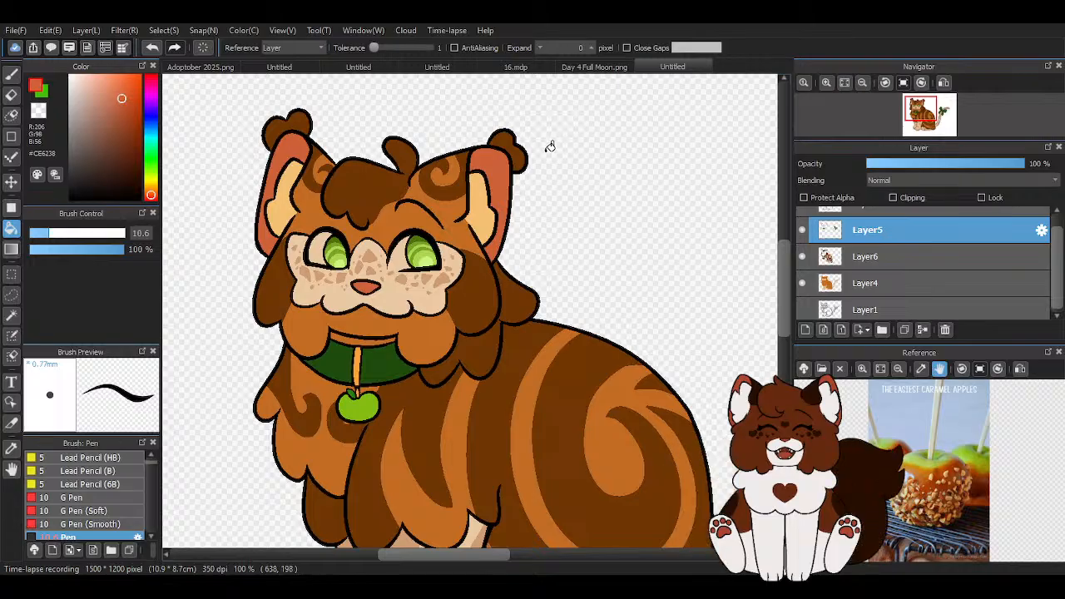
{"action": "scroll", "coordinate": [423, 143], "scroll_direction": "down", "scroll_amount": 2}
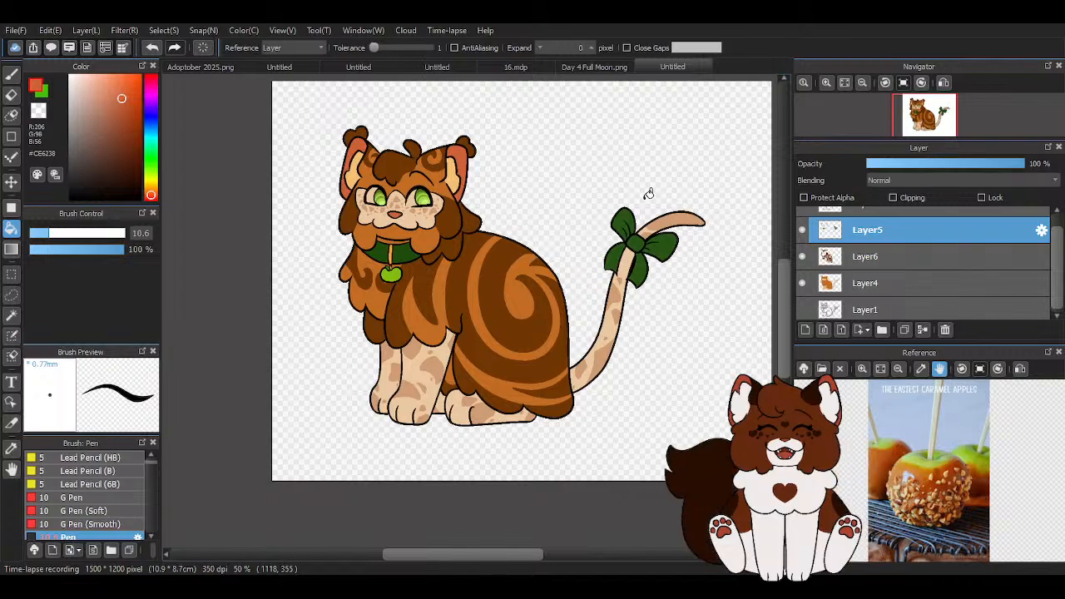
Add a new layer above Layer5 and draw a black spiral pupil with a size 6 pen in the eye nearer the body
{"action": "scroll", "coordinate": [911, 268], "scroll_direction": "up", "scroll_amount": 1}
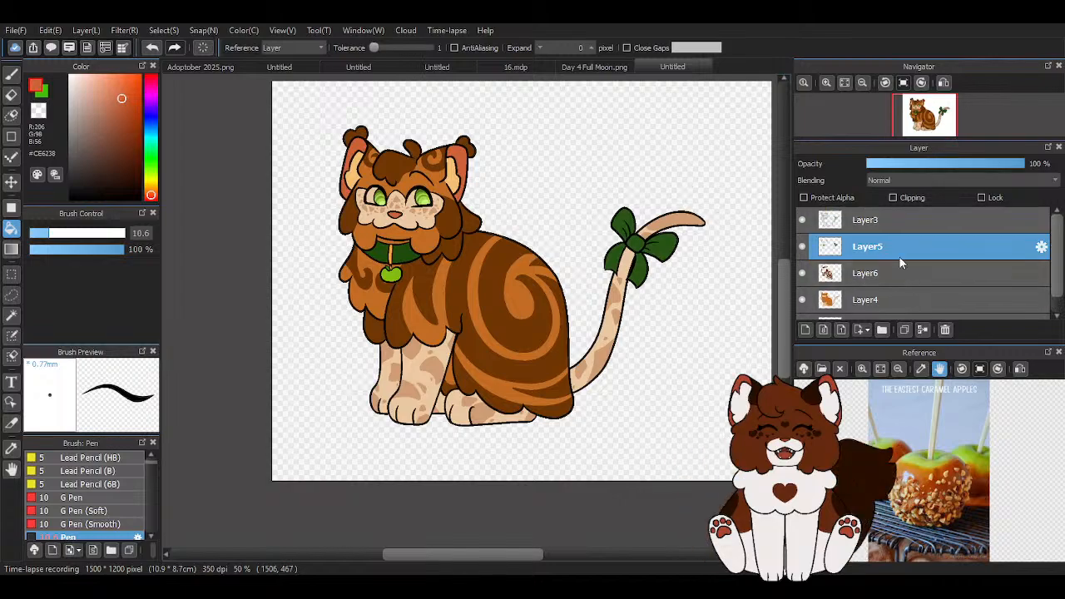
{"action": "left_click", "coordinate": [804, 329]}
{"action": "left_click", "coordinate": [70, 198]}
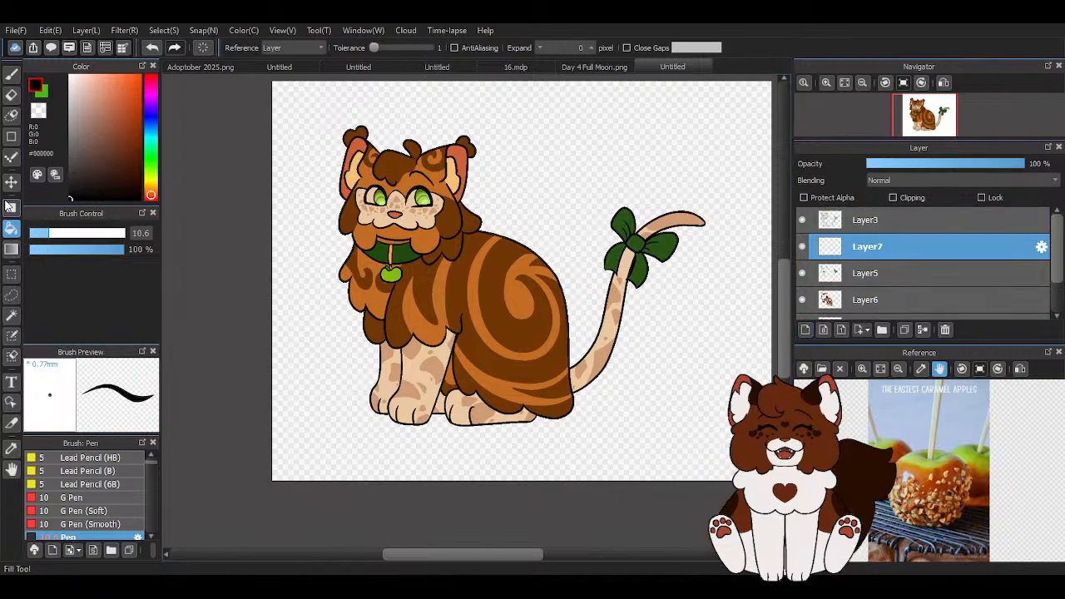
{"action": "left_click", "coordinate": [11, 74]}
{"action": "scroll", "coordinate": [78, 229], "scroll_direction": "down", "scroll_amount": 8}
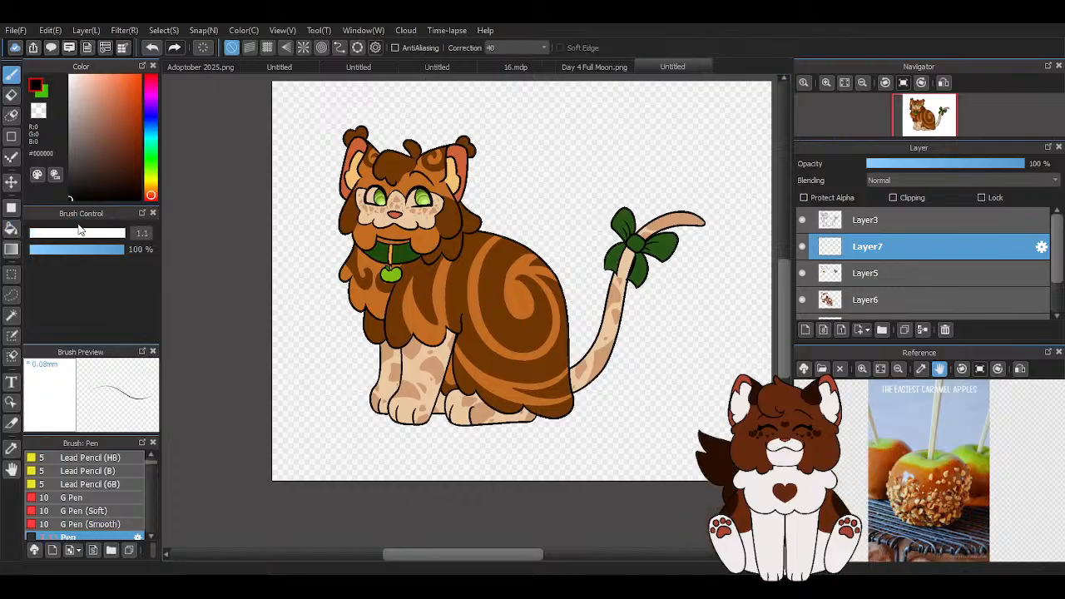
{"action": "scroll", "coordinate": [78, 230], "scroll_direction": "up", "scroll_amount": 3}
{"action": "scroll", "coordinate": [79, 229], "scroll_direction": "up", "scroll_amount": 1}
{"action": "scroll", "coordinate": [370, 209], "scroll_direction": "up", "scroll_amount": 6}
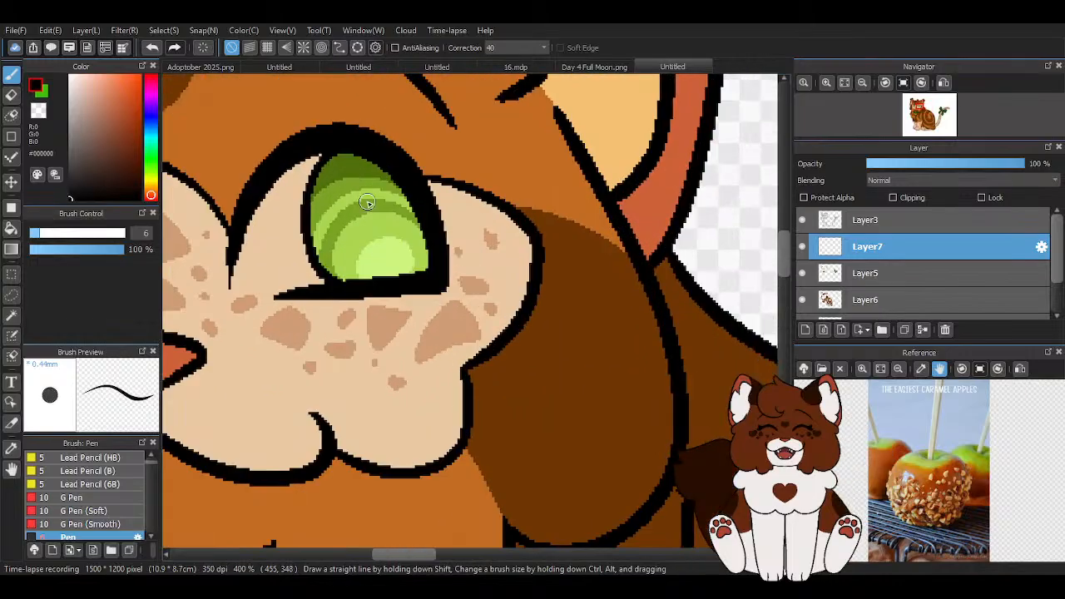
{"action": "scroll", "coordinate": [370, 208], "scroll_direction": "up", "scroll_amount": 2}
{"action": "mouse_move", "coordinate": [391, 204]}
{"action": "left_mouse_down"}
{"action": "mouse_move", "coordinate": [348, 181]}
{"action": "mouse_move", "coordinate": [356, 330]}
{"action": "mouse_move", "coordinate": [404, 237]}
{"action": "mouse_move", "coordinate": [410, 247]}
{"action": "mouse_move", "coordinate": [405, 237]}
{"action": "mouse_move", "coordinate": [435, 286]}
{"action": "mouse_move", "coordinate": [398, 332]}
{"action": "mouse_move", "coordinate": [336, 303]}
{"action": "mouse_move", "coordinate": [328, 216]}
{"action": "mouse_move", "coordinate": [375, 171]}
{"action": "mouse_move", "coordinate": [381, 197]}
{"action": "left_mouse_up"}
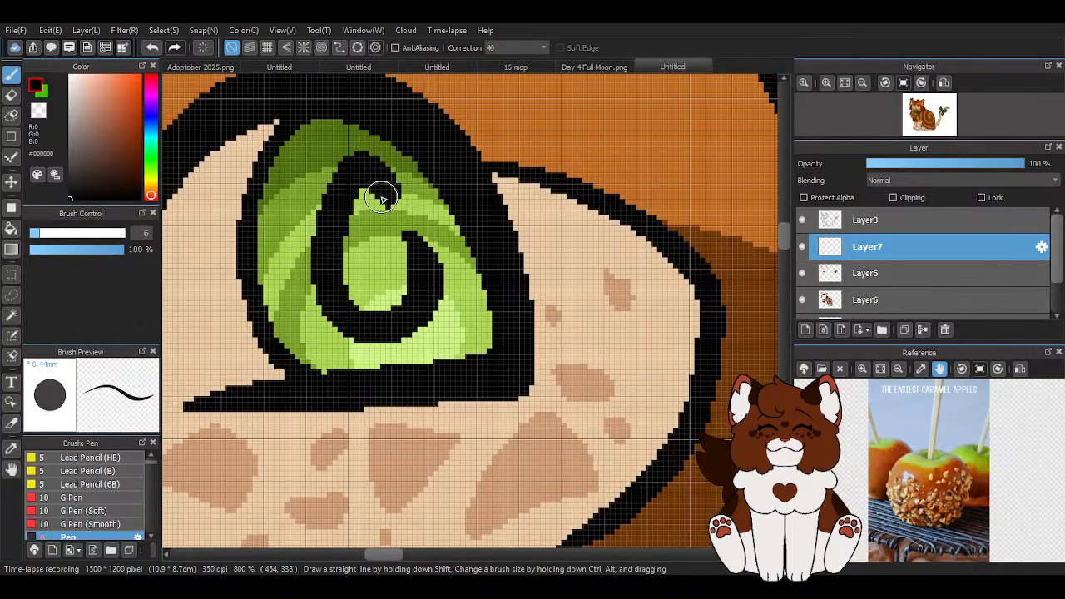
Draw a matching black spiral pupil in the cat's other eye
{"action": "scroll", "coordinate": [237, 278], "scroll_direction": "down", "scroll_amount": 4}
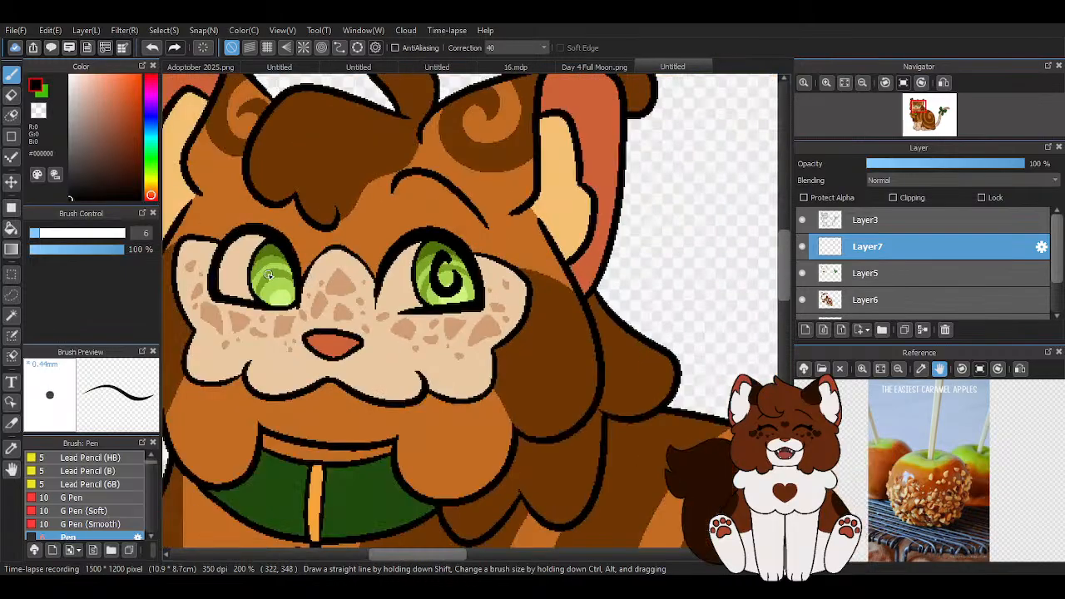
{"action": "scroll", "coordinate": [268, 275], "scroll_direction": "up", "scroll_amount": 3}
{"action": "mouse_move", "coordinate": [310, 239]}
{"action": "left_mouse_down"}
{"action": "mouse_move", "coordinate": [260, 286]}
{"action": "mouse_move", "coordinate": [321, 306]}
{"action": "mouse_move", "coordinate": [320, 291]}
{"action": "mouse_move", "coordinate": [324, 326]}
{"action": "mouse_move", "coordinate": [279, 340]}
{"action": "mouse_move", "coordinate": [259, 279]}
{"action": "mouse_move", "coordinate": [284, 236]}
{"action": "mouse_move", "coordinate": [317, 263]}
{"action": "mouse_move", "coordinate": [305, 257]}
{"action": "mouse_move", "coordinate": [273, 290]}
{"action": "left_mouse_up"}
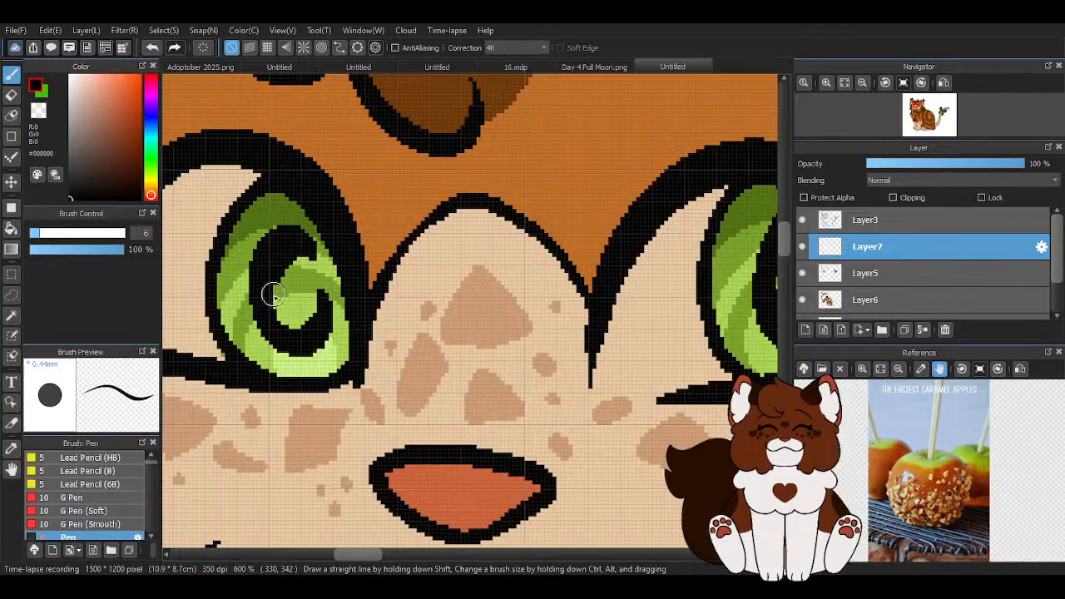
{"action": "scroll", "coordinate": [274, 287], "scroll_direction": "down", "scroll_amount": 4}
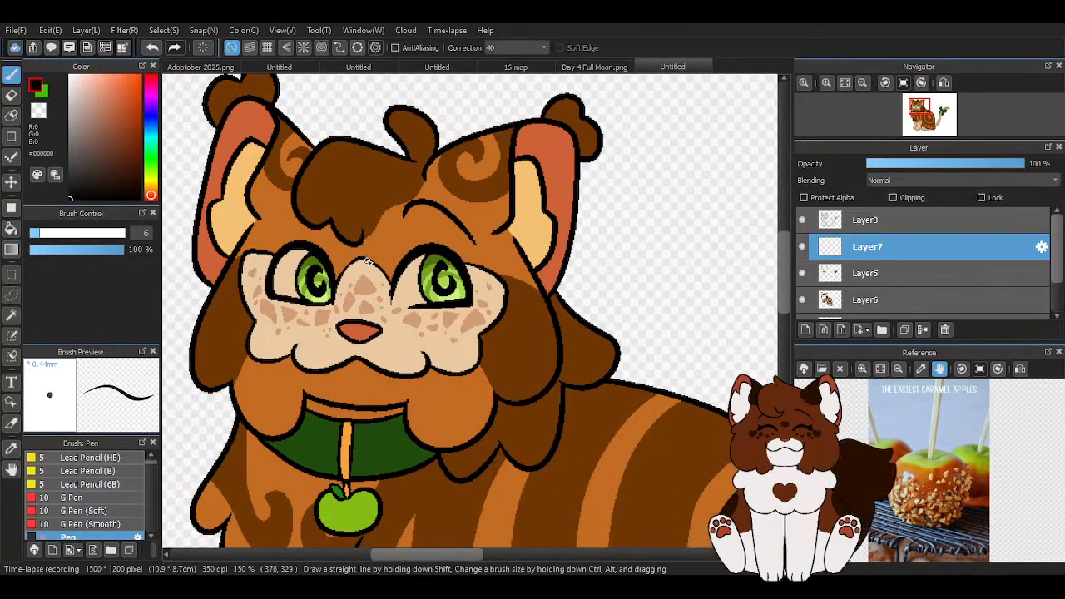
Erase with the transparent colour to refine the spiral pupil in the eye farther from the body
{"action": "key", "text": "x"}
{"action": "scroll", "coordinate": [341, 280], "scroll_direction": "up", "scroll_amount": 4}
{"action": "mouse_move", "coordinate": [339, 277]}
{"action": "left_mouse_down"}
{"action": "mouse_move", "coordinate": [332, 328]}
{"action": "mouse_move", "coordinate": [341, 298]}
{"action": "left_mouse_up"}
{"action": "scroll", "coordinate": [295, 292], "scroll_direction": "down", "scroll_amount": 3}
Undo the stray erasing of the spiral in the eye nearer the body and paint a white #FFFFFF highlight over its upper part
{"action": "left_click", "coordinate": [71, 76]}
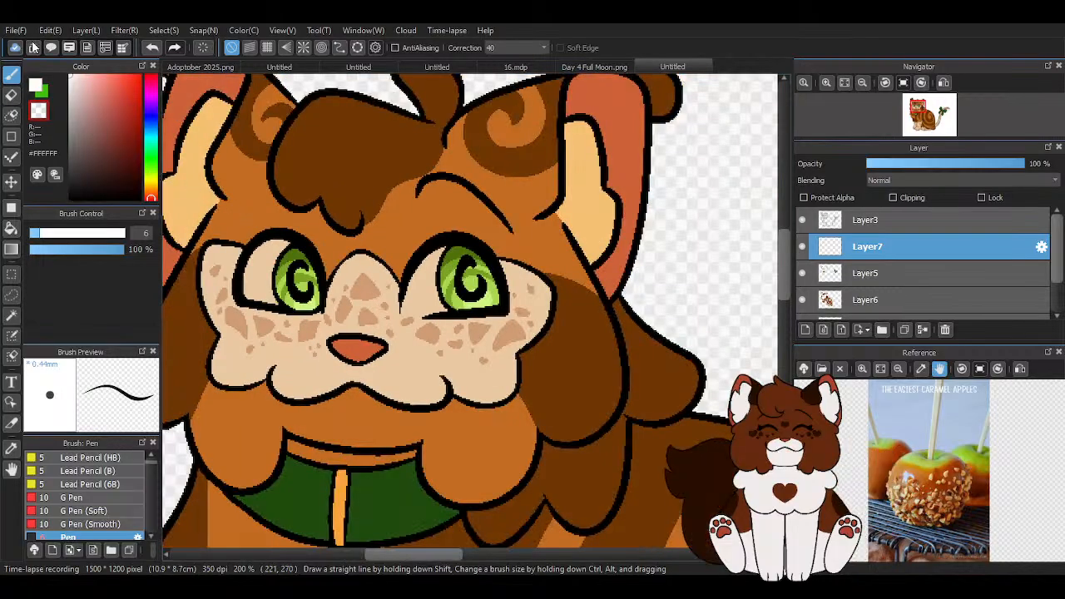
{"action": "scroll", "coordinate": [470, 249], "scroll_direction": "up", "scroll_amount": 3}
{"action": "left_click_drag", "start_coordinate": [469, 220], "coordinate": [498, 280]}
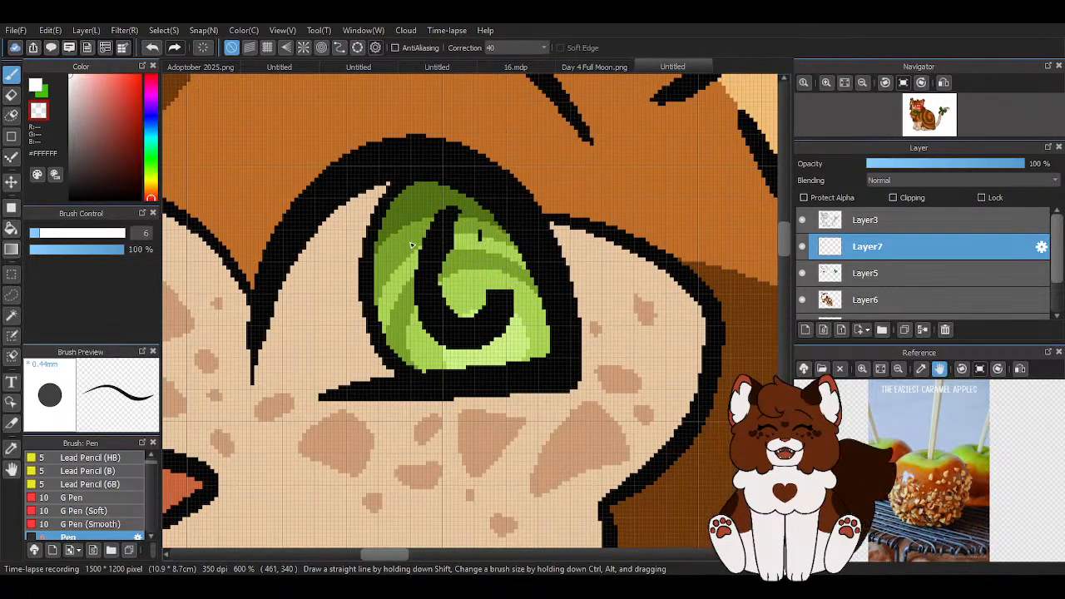
{"action": "left_click", "coordinate": [151, 48]}
{"action": "left_click", "coordinate": [35, 86]}
{"action": "mouse_move", "coordinate": [468, 209]}
{"action": "left_mouse_down"}
{"action": "mouse_move", "coordinate": [458, 219]}
{"action": "mouse_move", "coordinate": [500, 267]}
{"action": "mouse_move", "coordinate": [477, 254]}
{"action": "left_mouse_up"}
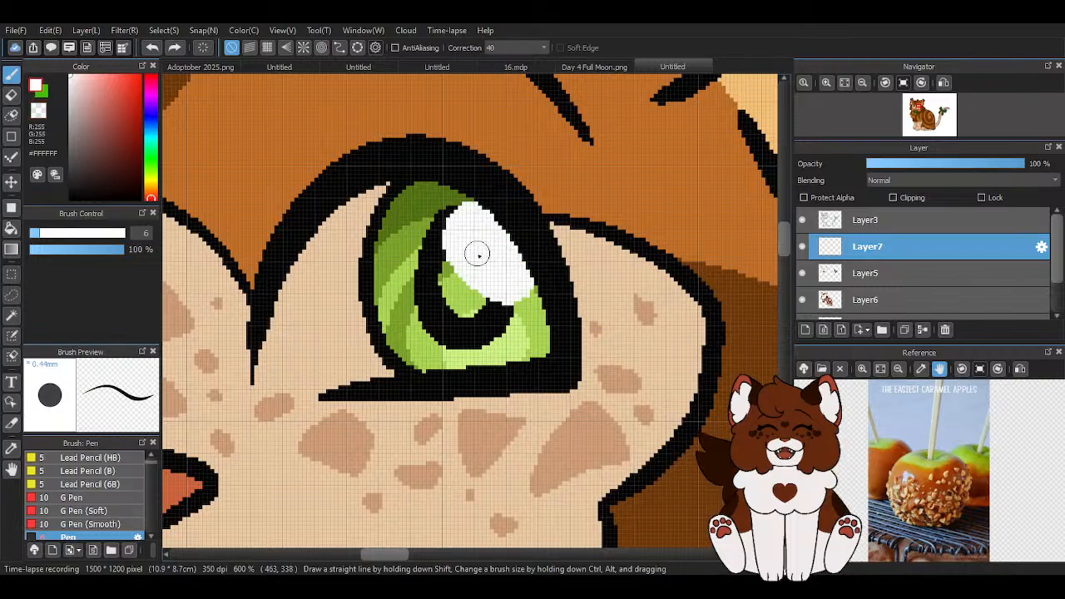
Undo the last highlight and repaint white ones in the eye nearer the body: a large upper shape, a small lower spot and a curved streak
{"action": "left_click", "coordinate": [151, 48]}
{"action": "mouse_move", "coordinate": [487, 218]}
{"action": "left_mouse_down"}
{"action": "mouse_move", "coordinate": [456, 236]}
{"action": "mouse_move", "coordinate": [499, 249]}
{"action": "mouse_move", "coordinate": [483, 255]}
{"action": "mouse_move", "coordinate": [492, 247]}
{"action": "left_mouse_up"}
{"action": "left_click_drag", "start_coordinate": [442, 335], "coordinate": [435, 333]}
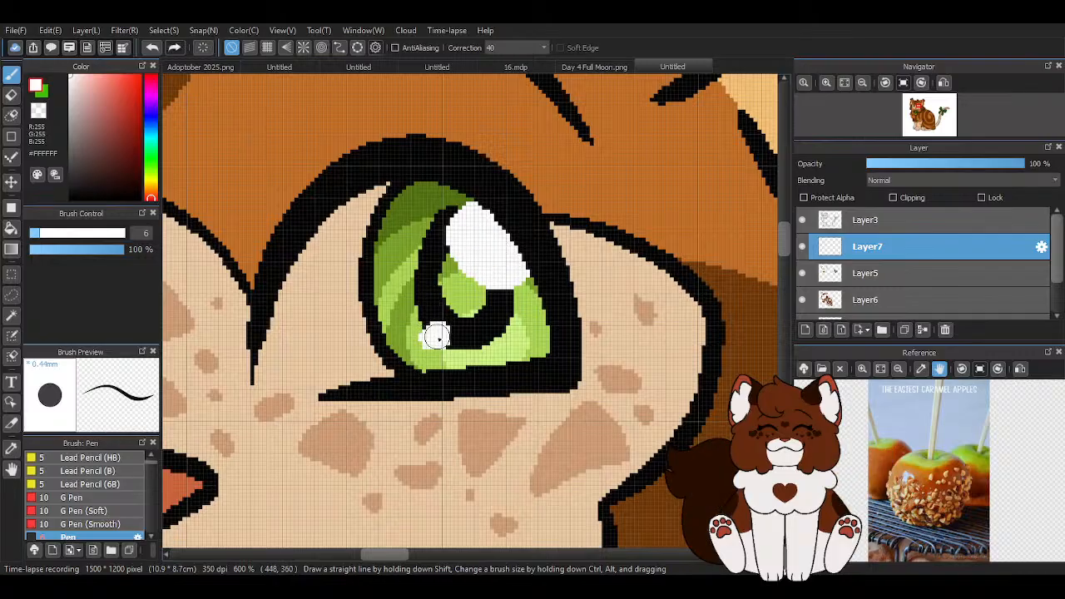
{"action": "mouse_move", "coordinate": [446, 266]}
{"action": "left_mouse_down"}
{"action": "mouse_move", "coordinate": [392, 303]}
{"action": "mouse_move", "coordinate": [391, 333]}
{"action": "left_mouse_up"}
{"action": "scroll", "coordinate": [532, 313], "scroll_direction": "down", "scroll_amount": 3}
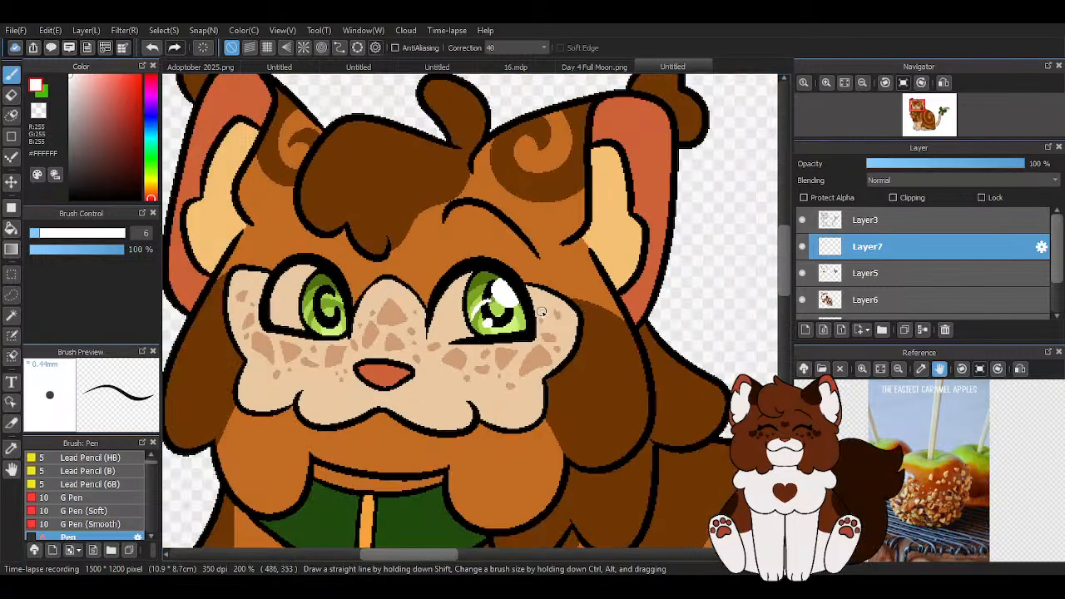
Paint matching white highlights in the eye farther from the body: a large upper shape, a small lower spot and a curved streak
{"action": "scroll", "coordinate": [335, 295], "scroll_direction": "up", "scroll_amount": 4}
{"action": "mouse_move", "coordinate": [336, 223]}
{"action": "left_mouse_down"}
{"action": "mouse_move", "coordinate": [337, 282]}
{"action": "mouse_move", "coordinate": [358, 234]}
{"action": "mouse_move", "coordinate": [353, 294]}
{"action": "mouse_move", "coordinate": [330, 233]}
{"action": "mouse_move", "coordinate": [381, 276]}
{"action": "mouse_move", "coordinate": [332, 281]}
{"action": "left_mouse_up"}
{"action": "left_click_drag", "start_coordinate": [285, 374], "coordinate": [279, 356]}
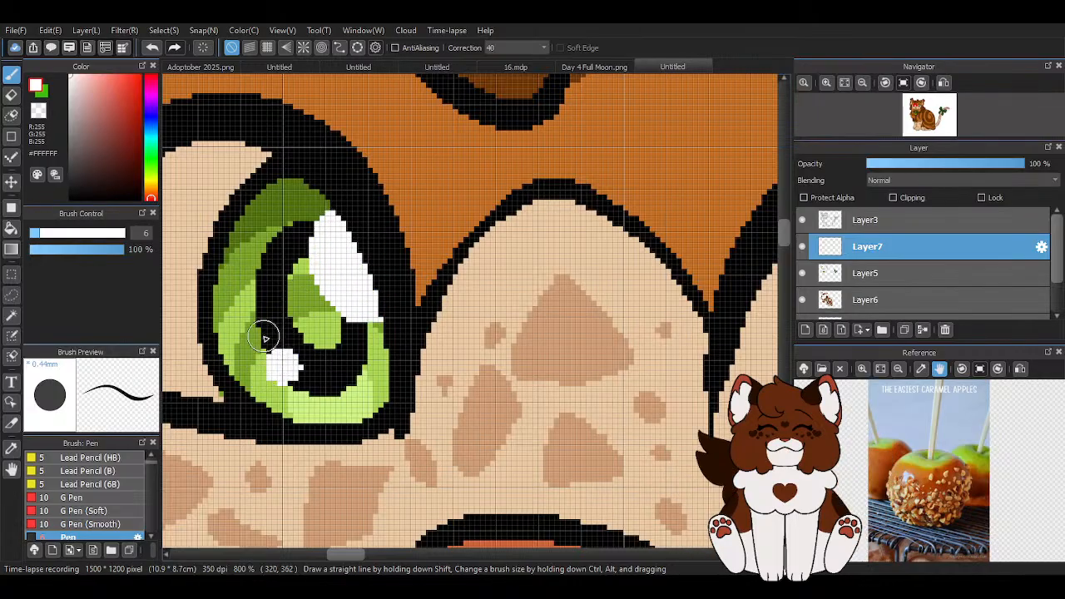
{"action": "left_click_drag", "start_coordinate": [291, 289], "coordinate": [243, 363]}
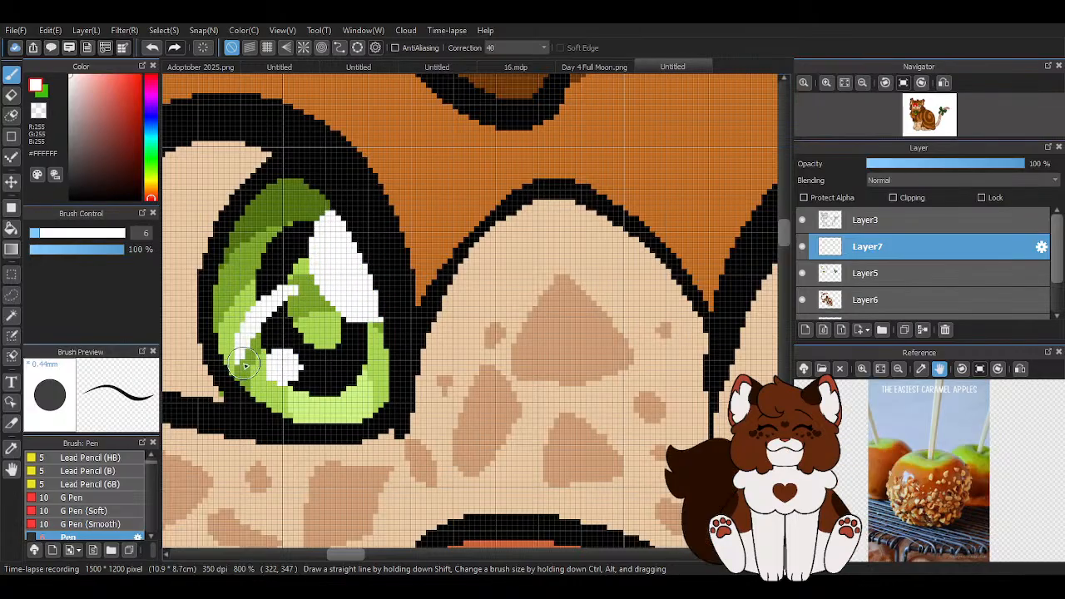
On Layer5, fill the green gaps inside both spiral pupils with very dark green #101901
{"action": "left_click", "coordinate": [904, 275]}
{"action": "right_click", "coordinate": [268, 202]}
{"action": "left_click_drag", "start_coordinate": [134, 182], "coordinate": [136, 188]}
{"action": "mouse_move", "coordinate": [322, 264]}
{"action": "left_mouse_down"}
{"action": "mouse_move", "coordinate": [338, 358]}
{"action": "mouse_move", "coordinate": [325, 325]}
{"action": "left_mouse_up"}
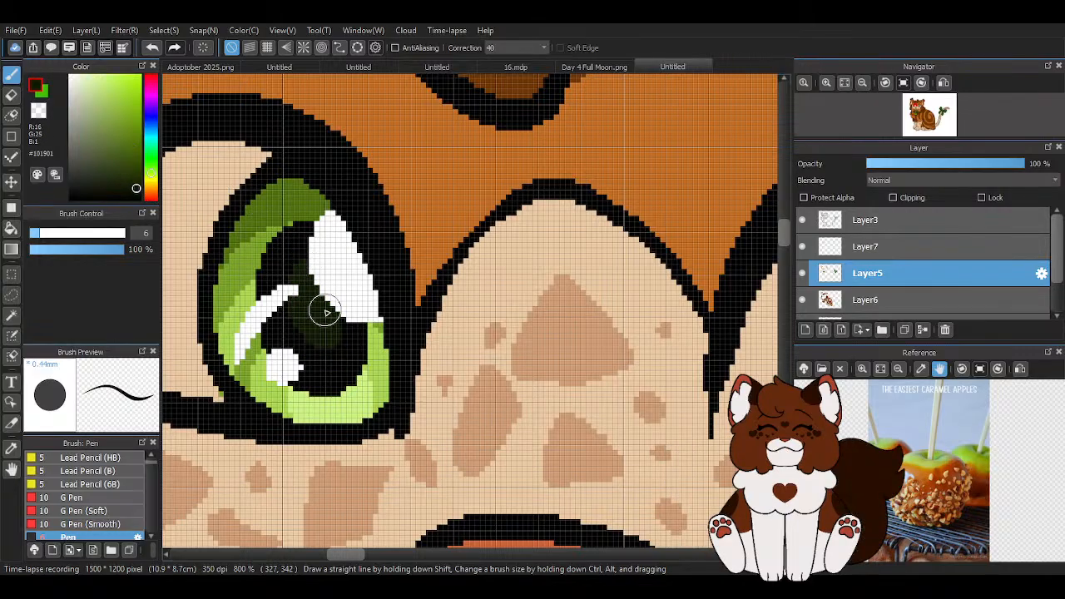
{"action": "scroll", "coordinate": [311, 331], "scroll_direction": "down", "scroll_amount": 3}
{"action": "scroll", "coordinate": [652, 332], "scroll_direction": "up", "scroll_amount": 2}
{"action": "mouse_move", "coordinate": [478, 299]}
{"action": "left_mouse_down"}
{"action": "mouse_move", "coordinate": [495, 335]}
{"action": "mouse_move", "coordinate": [499, 304]}
{"action": "left_mouse_up"}
{"action": "scroll", "coordinate": [419, 228], "scroll_direction": "down", "scroll_amount": 3}
{"action": "scroll", "coordinate": [418, 228], "scroll_direction": "down", "scroll_amount": 4}
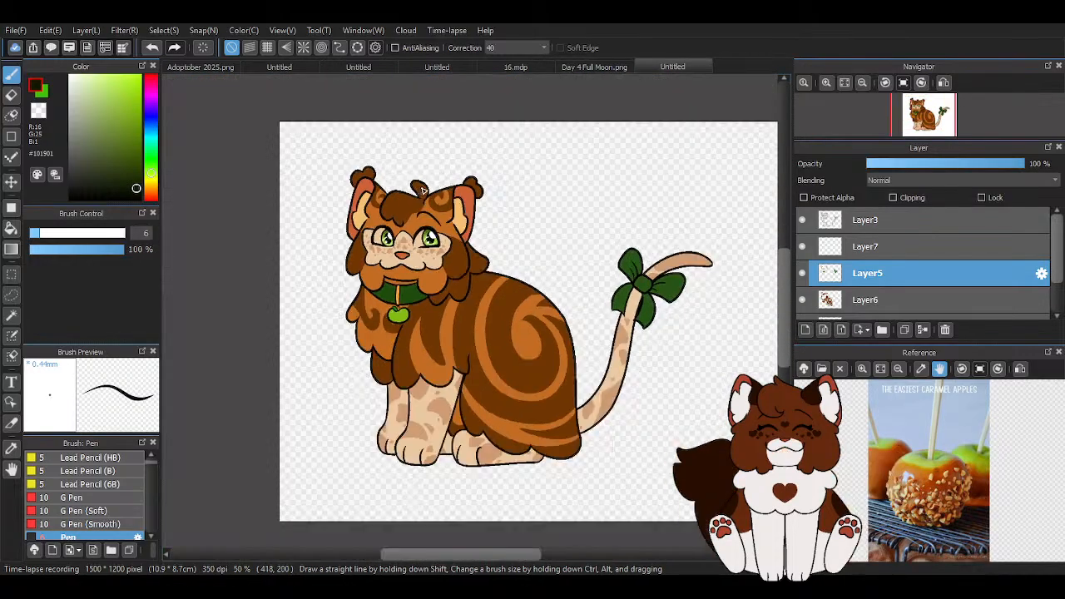
Paint the sclera of the eye nearer the body pale yellow-green #EFF5D4 and clean its lower edge with the transparent colour
{"action": "scroll", "coordinate": [428, 245], "scroll_direction": "up", "scroll_amount": 6}
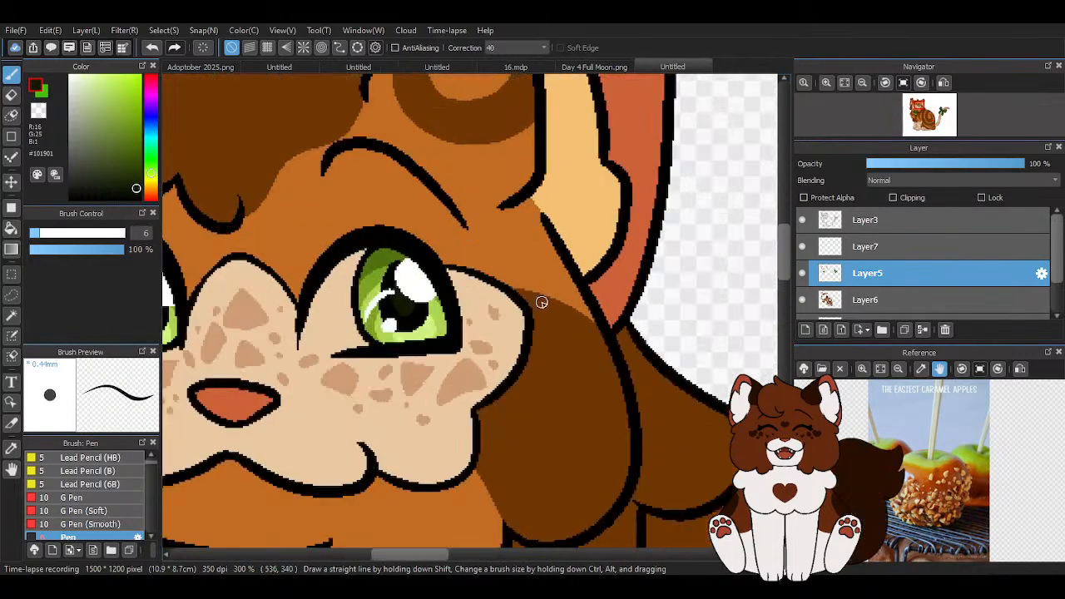
{"action": "left_click", "coordinate": [491, 410], "text": "alt"}
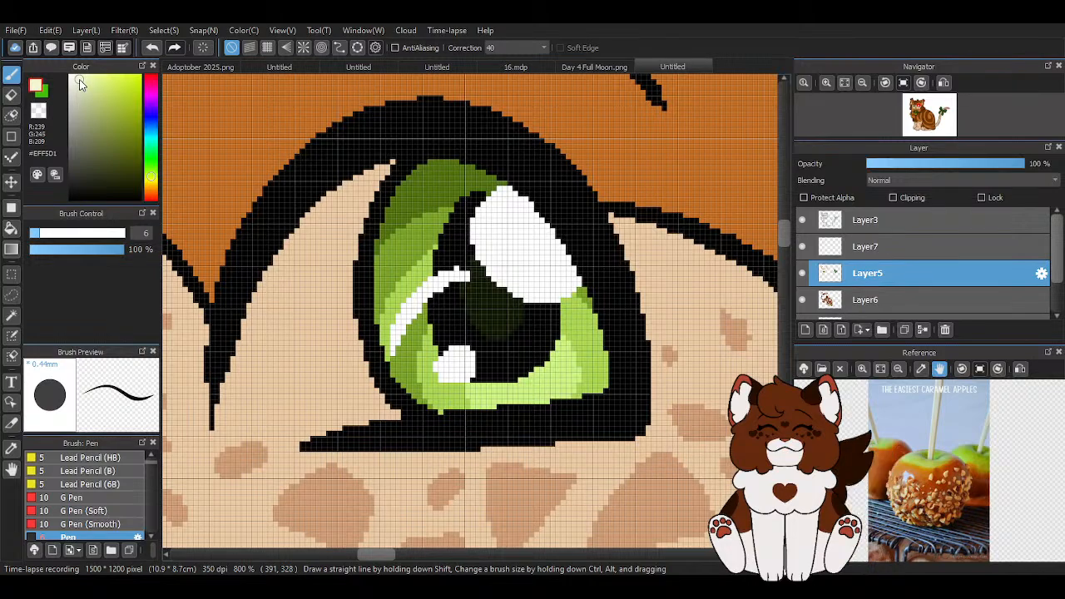
{"action": "mouse_move", "coordinate": [268, 264]}
{"action": "left_mouse_down"}
{"action": "mouse_move", "coordinate": [220, 426]}
{"action": "mouse_move", "coordinate": [326, 435]}
{"action": "mouse_move", "coordinate": [230, 416]}
{"action": "mouse_move", "coordinate": [345, 421]}
{"action": "mouse_move", "coordinate": [372, 397]}
{"action": "mouse_move", "coordinate": [364, 162]}
{"action": "mouse_move", "coordinate": [366, 183]}
{"action": "mouse_move", "coordinate": [316, 244]}
{"action": "mouse_move", "coordinate": [345, 374]}
{"action": "mouse_move", "coordinate": [307, 352]}
{"action": "mouse_move", "coordinate": [327, 359]}
{"action": "left_mouse_up"}
{"action": "scroll", "coordinate": [308, 399], "scroll_direction": "down", "scroll_amount": 2}
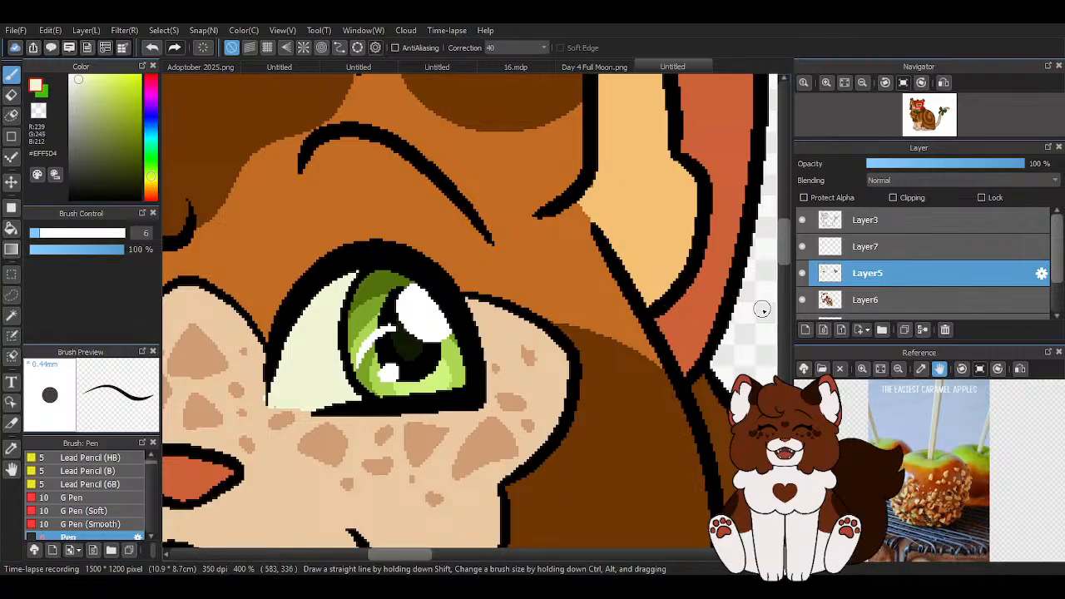
{"action": "scroll", "coordinate": [247, 397], "scroll_direction": "up", "scroll_amount": 3}
{"action": "key", "text": "x"}
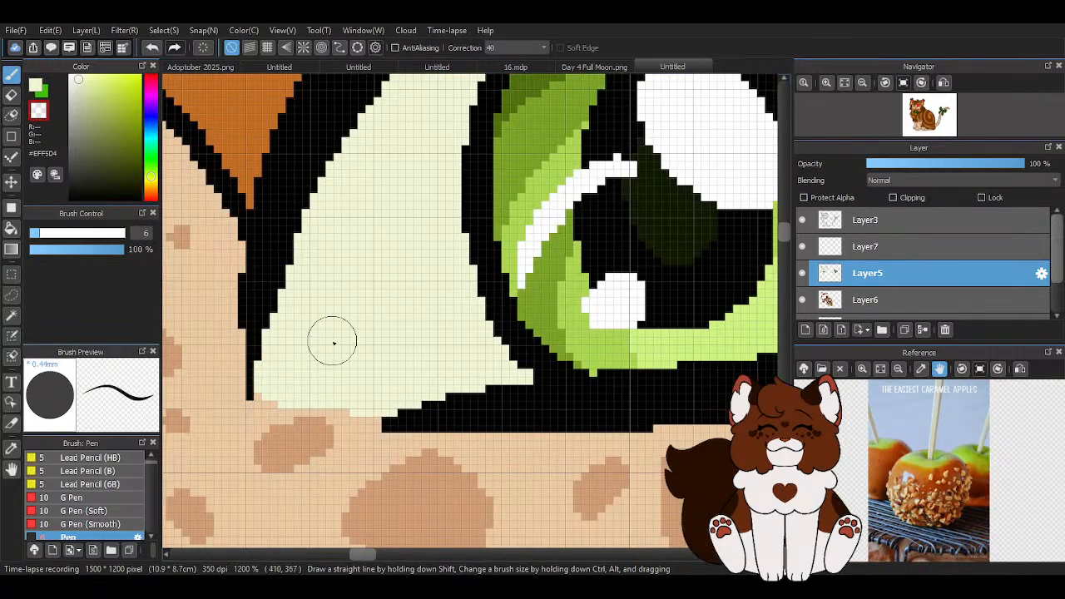
{"action": "scroll", "coordinate": [555, 353], "scroll_direction": "down", "scroll_amount": 3}
Paint the sclera of the eye farther from the body with the same pale #EFF5D4
{"action": "key", "text": "x"}
{"action": "scroll", "coordinate": [325, 348], "scroll_direction": "up", "scroll_amount": 3}
{"action": "mouse_move", "coordinate": [382, 335]}
{"action": "left_mouse_down"}
{"action": "mouse_move", "coordinate": [383, 244]}
{"action": "mouse_move", "coordinate": [415, 174]}
{"action": "mouse_move", "coordinate": [382, 238]}
{"action": "mouse_move", "coordinate": [433, 174]}
{"action": "mouse_move", "coordinate": [380, 180]}
{"action": "mouse_move", "coordinate": [360, 200]}
{"action": "mouse_move", "coordinate": [364, 344]}
{"action": "mouse_move", "coordinate": [322, 337]}
{"action": "mouse_move", "coordinate": [323, 282]}
{"action": "mouse_move", "coordinate": [327, 327]}
{"action": "left_mouse_up"}
{"action": "scroll", "coordinate": [359, 295], "scroll_direction": "down", "scroll_amount": 6}
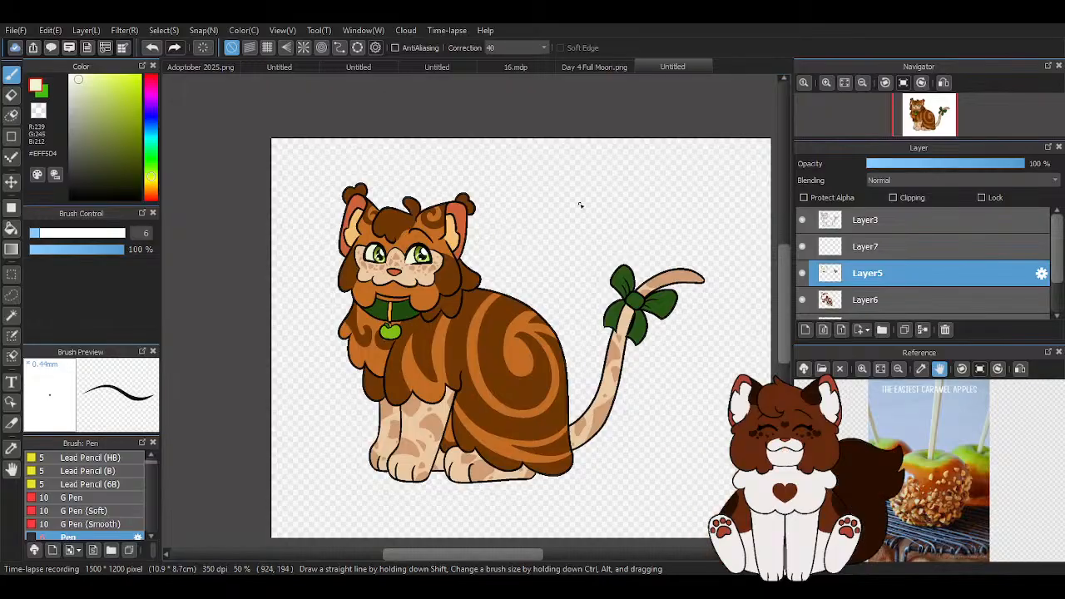
{"action": "scroll", "coordinate": [455, 211], "scroll_direction": "down", "scroll_amount": 1}
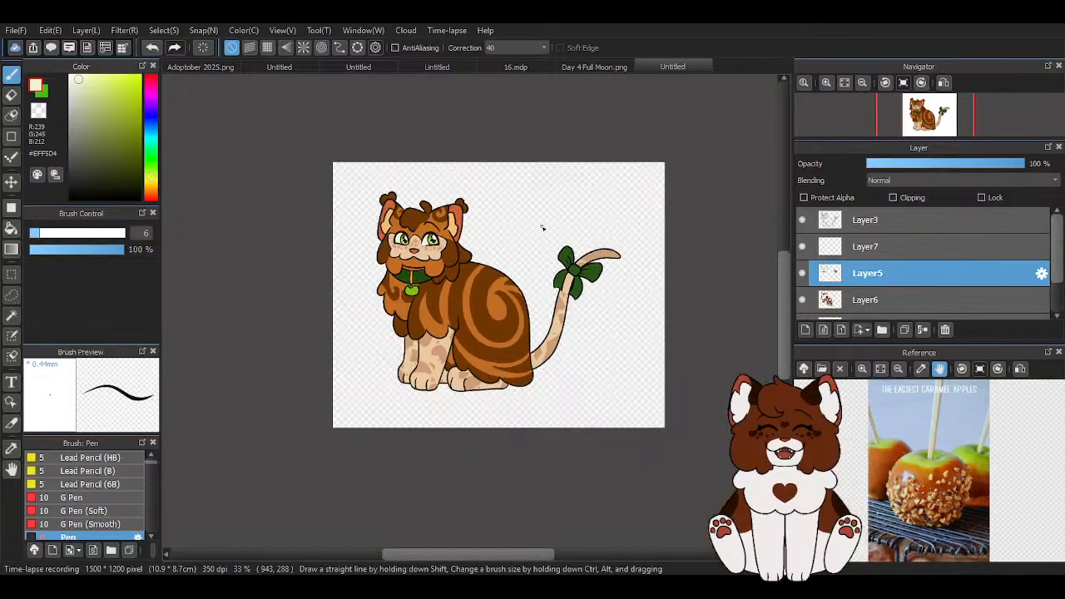
Review the coloured cat as a whole and up close, briefly toggling Layer4's visibility to check the base colours
{"action": "left_click", "coordinate": [11, 230]}
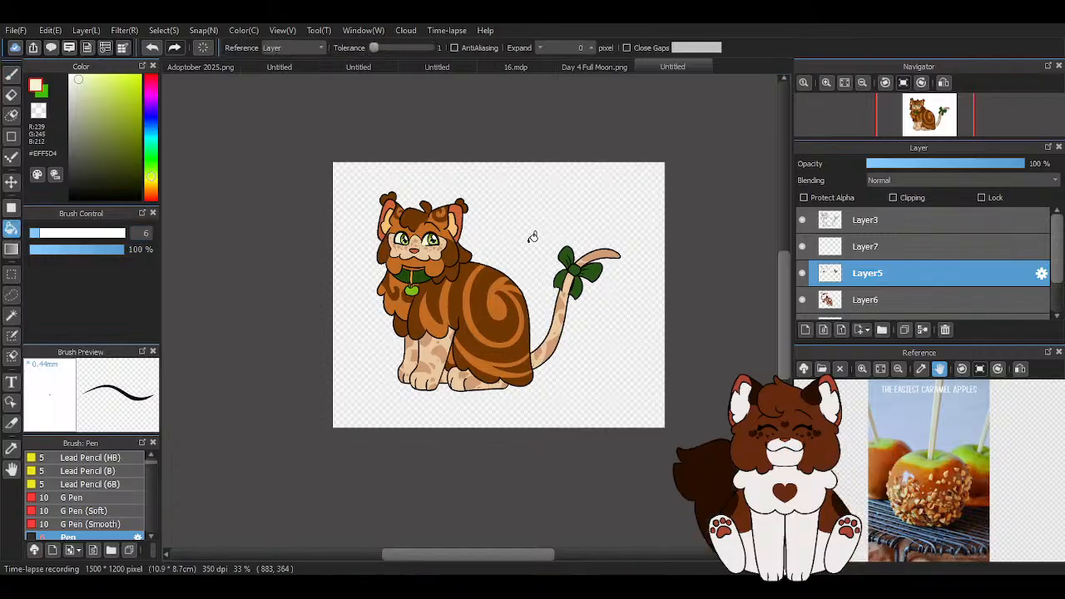
{"action": "scroll", "coordinate": [352, 249], "scroll_direction": "up", "scroll_amount": 5}
{"action": "scroll", "coordinate": [382, 233], "scroll_direction": "down", "scroll_amount": 1}
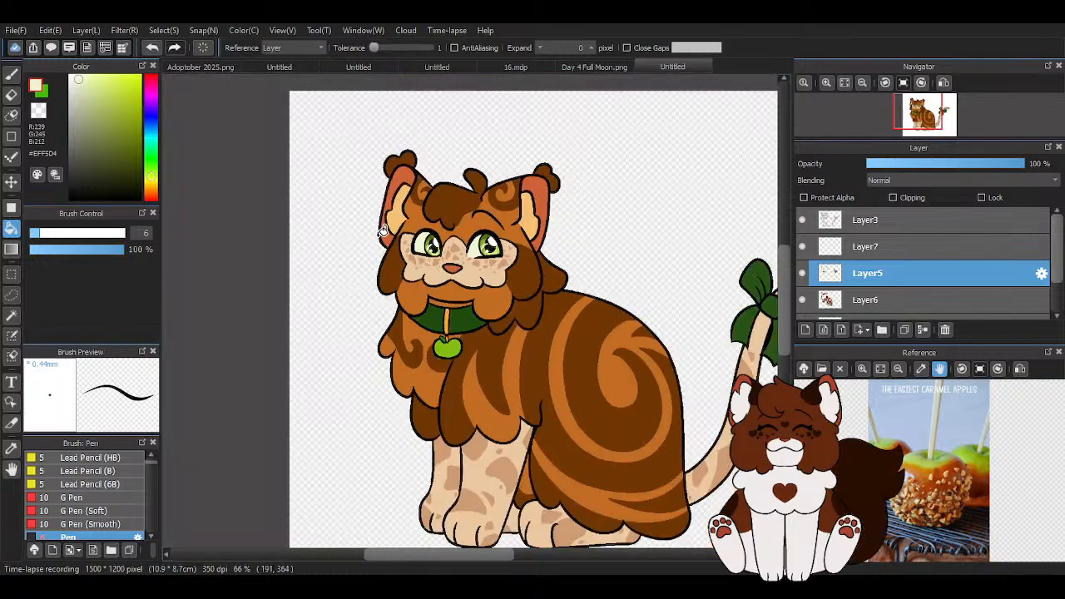
{"action": "scroll", "coordinate": [381, 233], "scroll_direction": "down", "scroll_amount": 2}
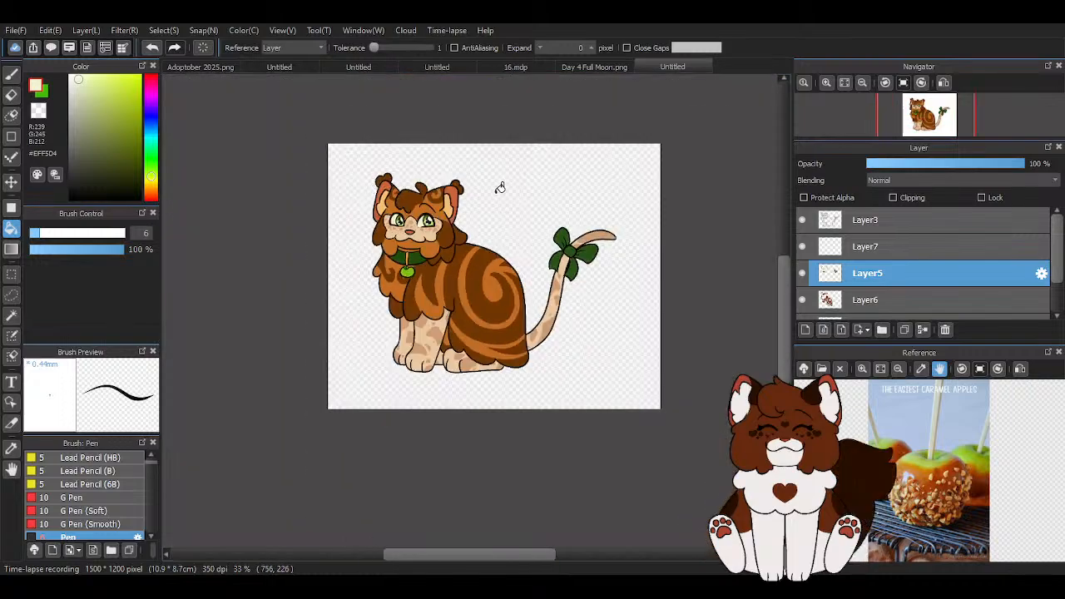
{"action": "scroll", "coordinate": [833, 274], "scroll_direction": "down", "scroll_amount": 1}
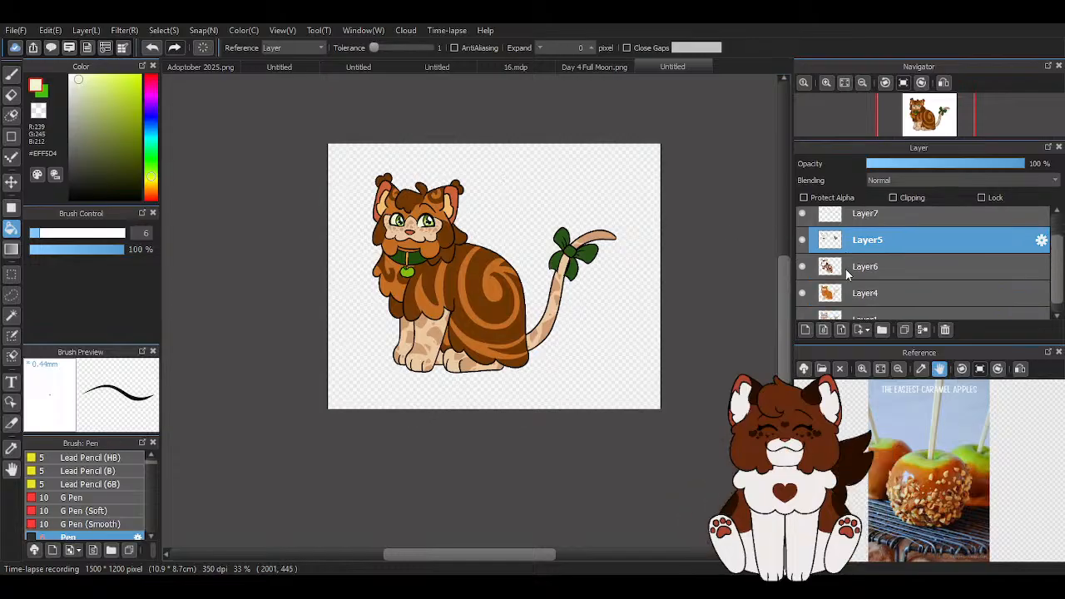
{"action": "left_click", "coordinate": [801, 293]}
{"action": "left_click", "coordinate": [802, 293]}
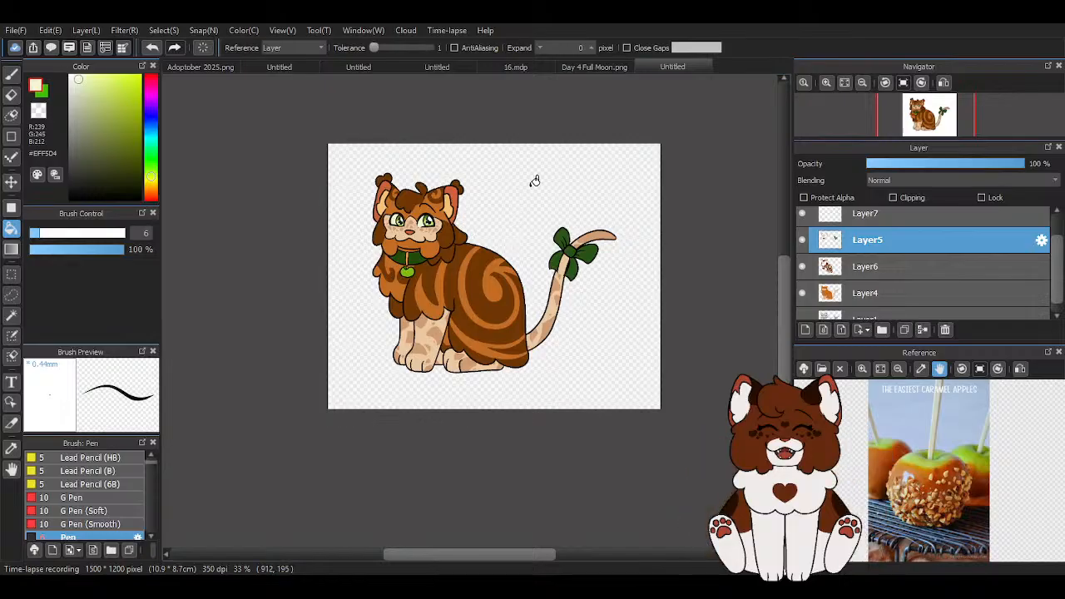
{"action": "scroll", "coordinate": [508, 203], "scroll_direction": "up", "scroll_amount": 5}
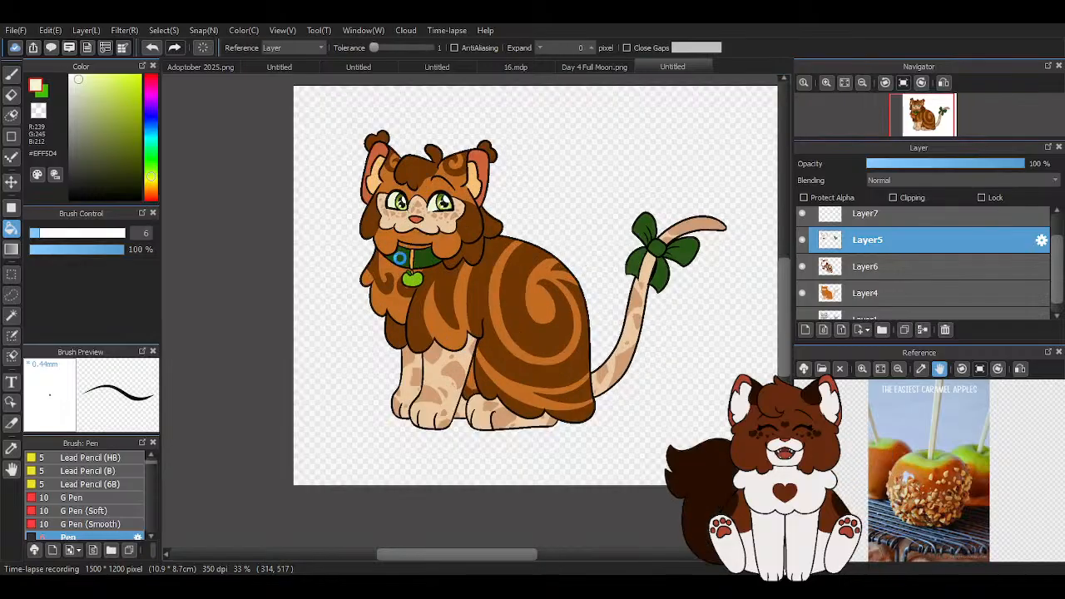
{"action": "scroll", "coordinate": [353, 268], "scroll_direction": "down", "scroll_amount": 3}
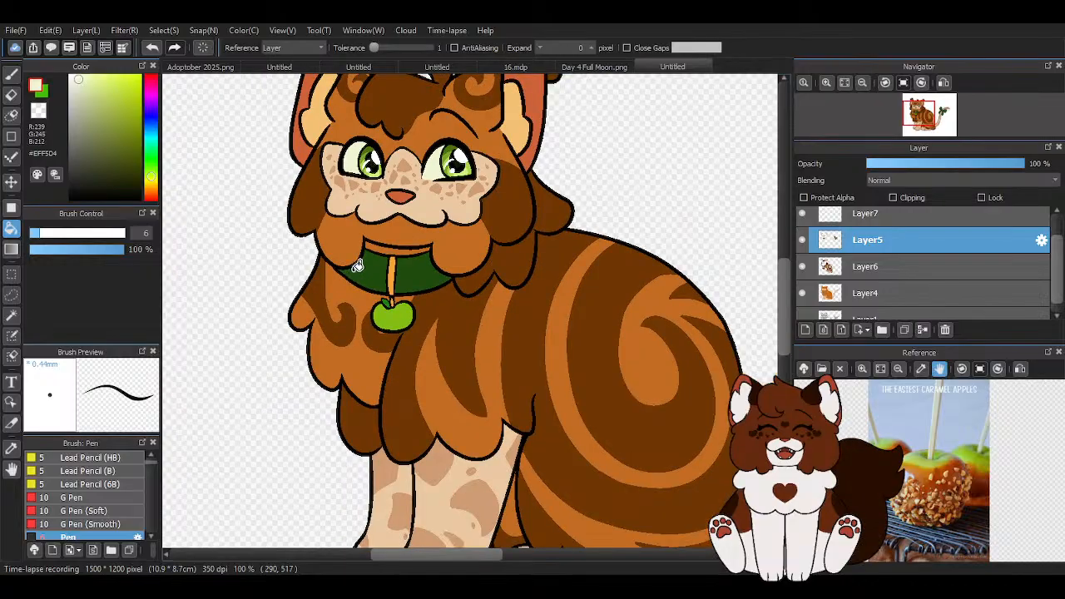
{"action": "scroll", "coordinate": [402, 158], "scroll_direction": "up", "scroll_amount": 3}
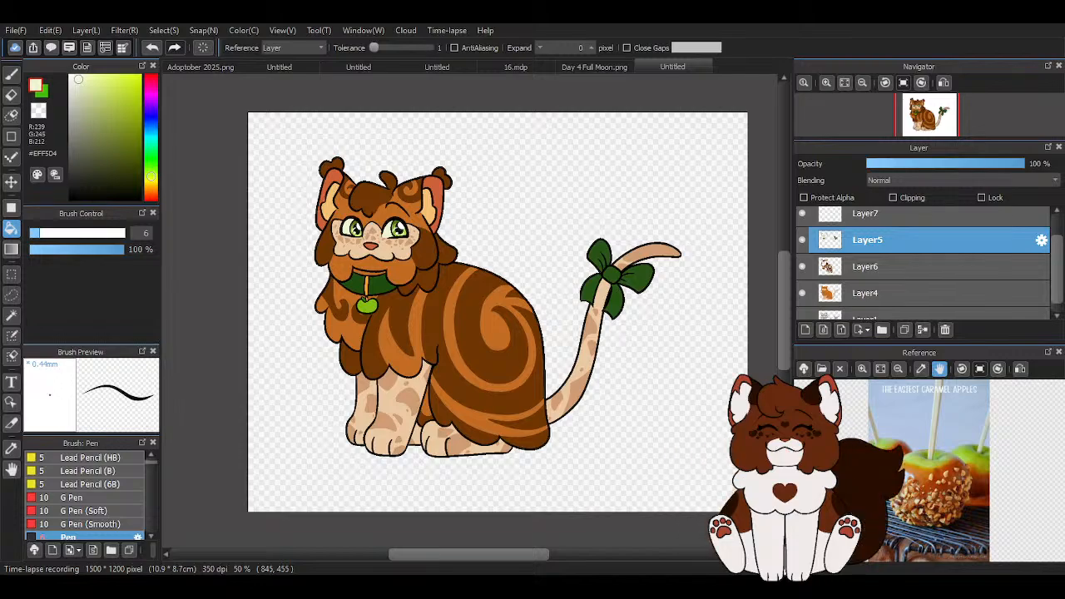
{"action": "scroll", "coordinate": [463, 298], "scroll_direction": "down", "scroll_amount": 1}
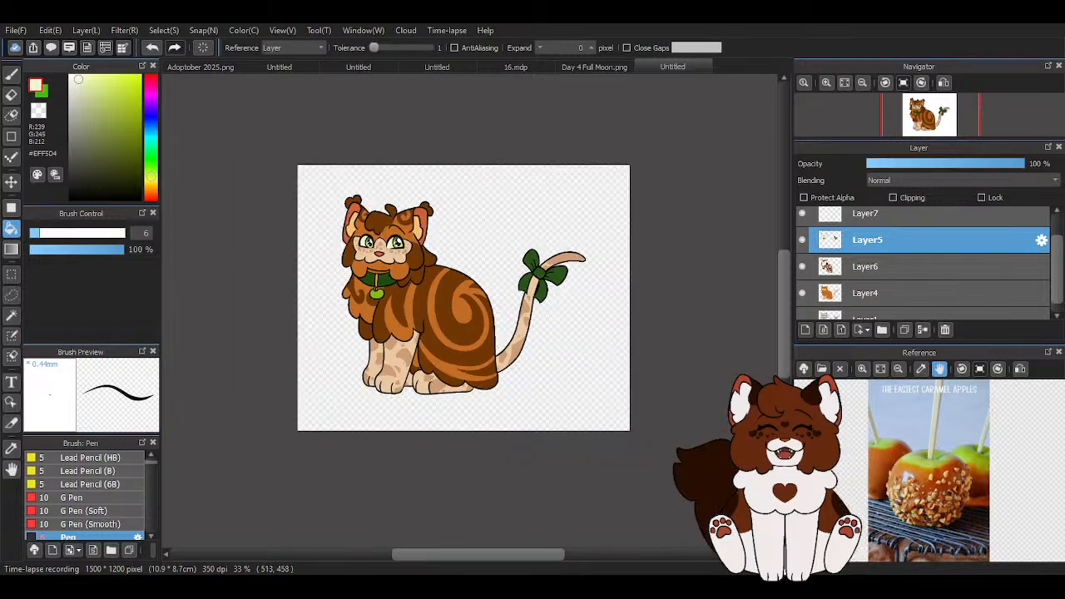
{"action": "scroll", "coordinate": [463, 256], "scroll_direction": "up", "scroll_amount": 1}
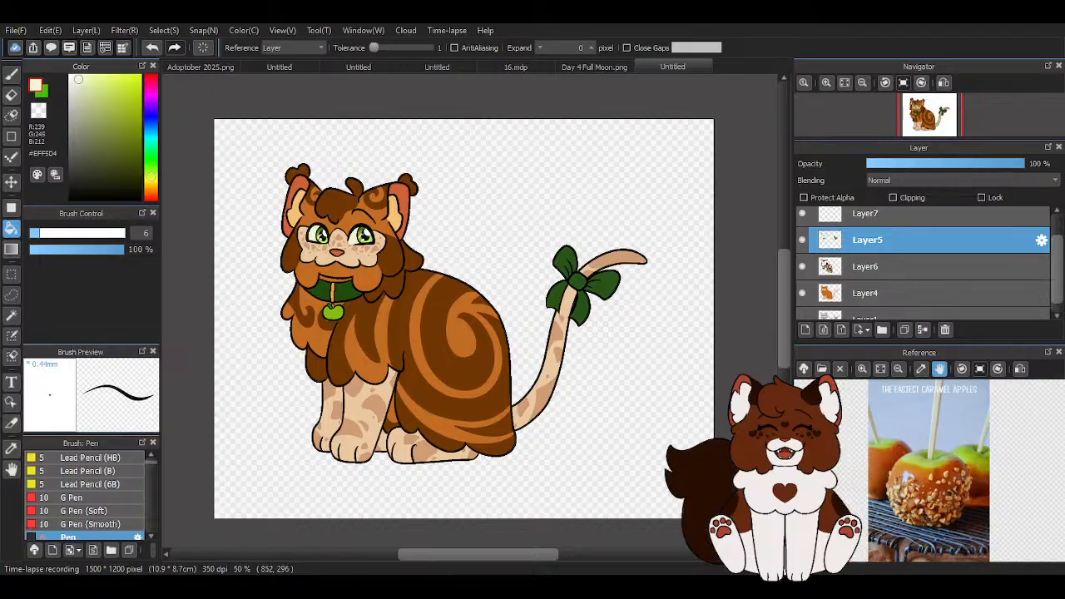
{"action": "left_click", "coordinate": [12, 315]}
{"action": "scroll", "coordinate": [275, 309], "scroll_direction": "up", "scroll_amount": 1}
{"action": "scroll", "coordinate": [321, 288], "scroll_direction": "up", "scroll_amount": 3}
{"action": "left_click", "coordinate": [435, 278]}
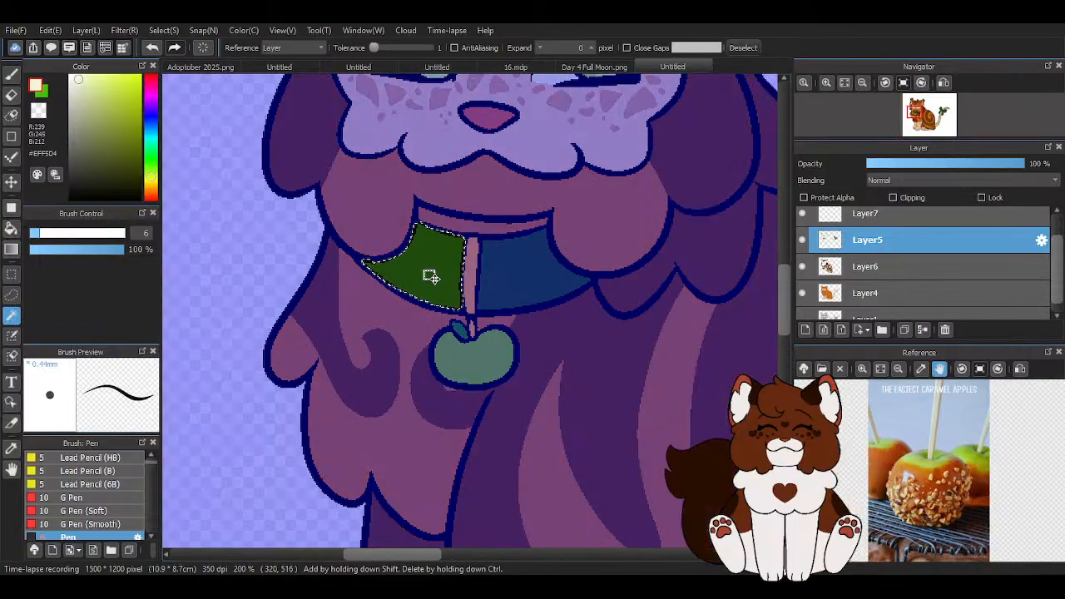
{"action": "left_click", "coordinate": [152, 48]}
{"action": "scroll", "coordinate": [312, 274], "scroll_direction": "down", "scroll_amount": 5}
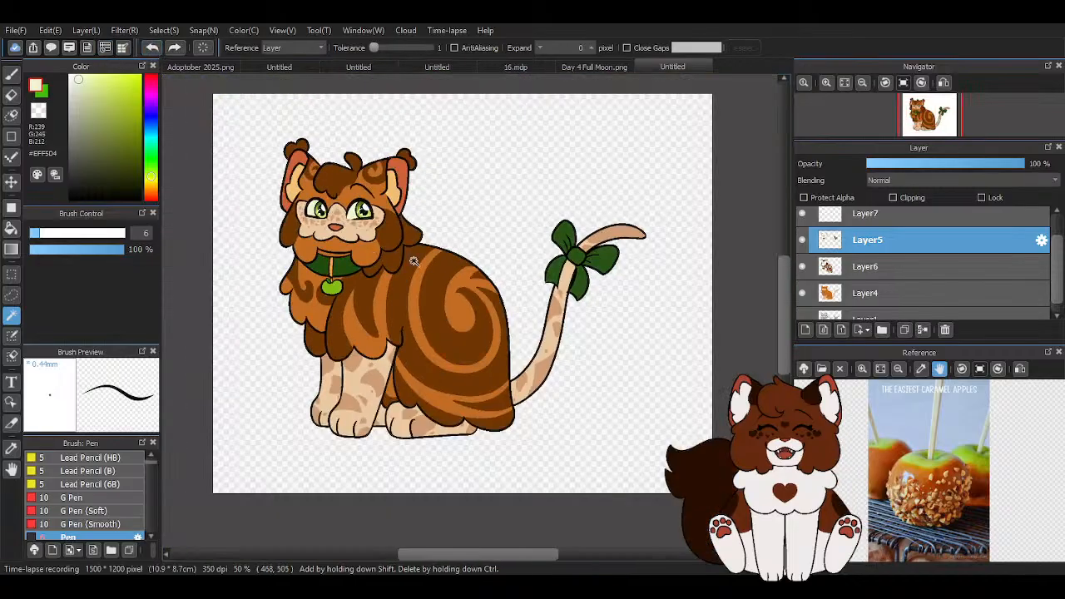
{"action": "scroll", "coordinate": [456, 262], "scroll_direction": "up", "scroll_amount": 1}
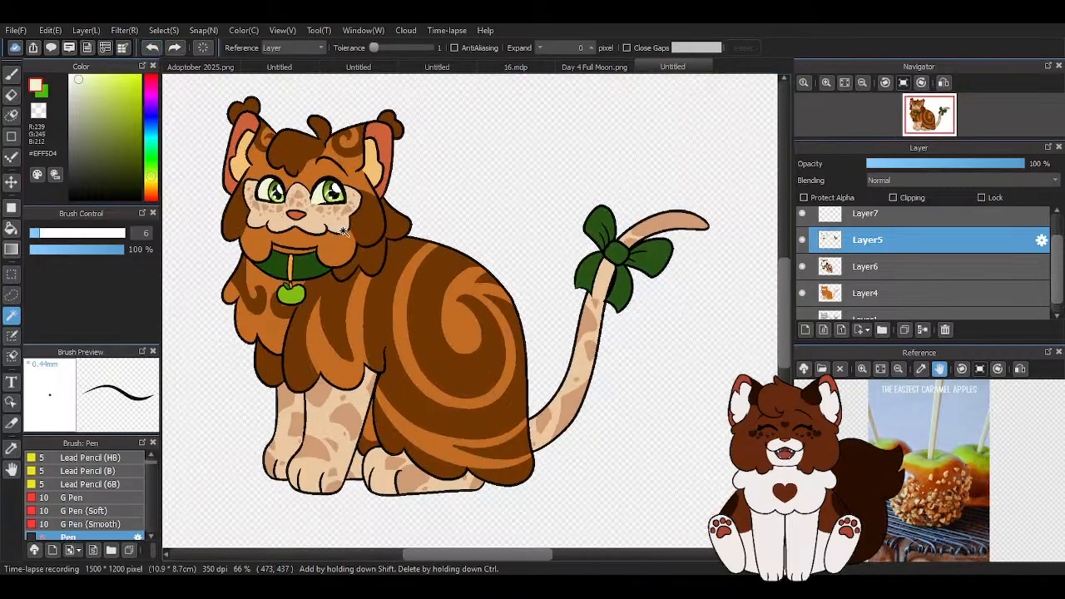
Try painting a band of the collar's dark green #1F4C0E across the orange strap with the size 6 pen, then undo it
{"action": "left_click", "coordinate": [12, 73]}
{"action": "left_click", "coordinate": [304, 265], "text": "alt"}
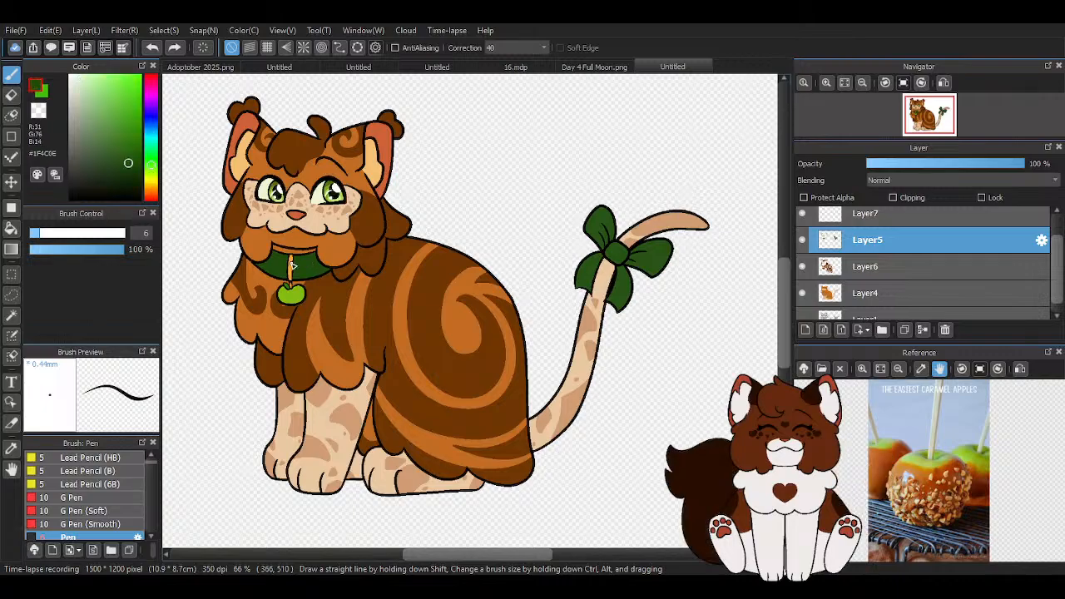
{"action": "scroll", "coordinate": [285, 268], "scroll_direction": "up", "scroll_amount": 4}
{"action": "left_click_drag", "start_coordinate": [309, 308], "coordinate": [346, 308]}
{"action": "scroll", "coordinate": [274, 302], "scroll_direction": "down", "scroll_amount": 8}
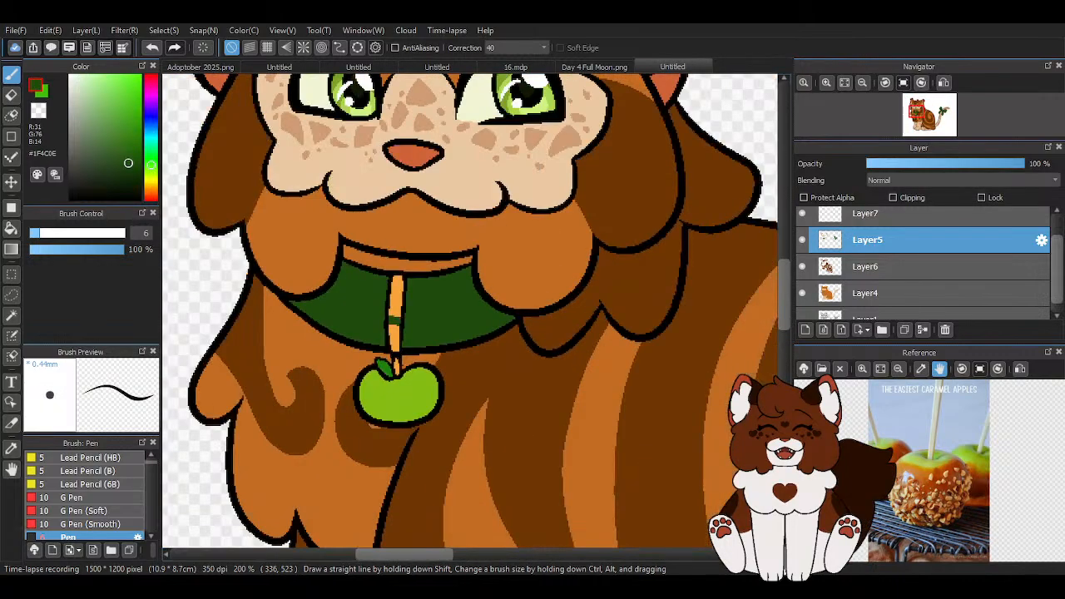
{"action": "left_click", "coordinate": [12, 316]}
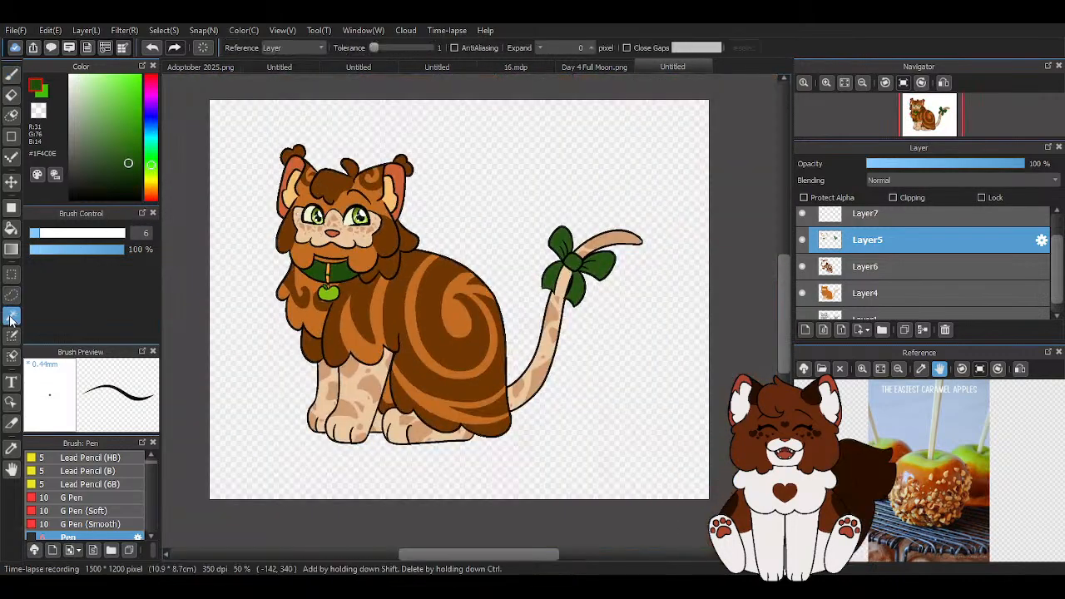
{"action": "scroll", "coordinate": [353, 275], "scroll_direction": "up", "scroll_amount": 2}
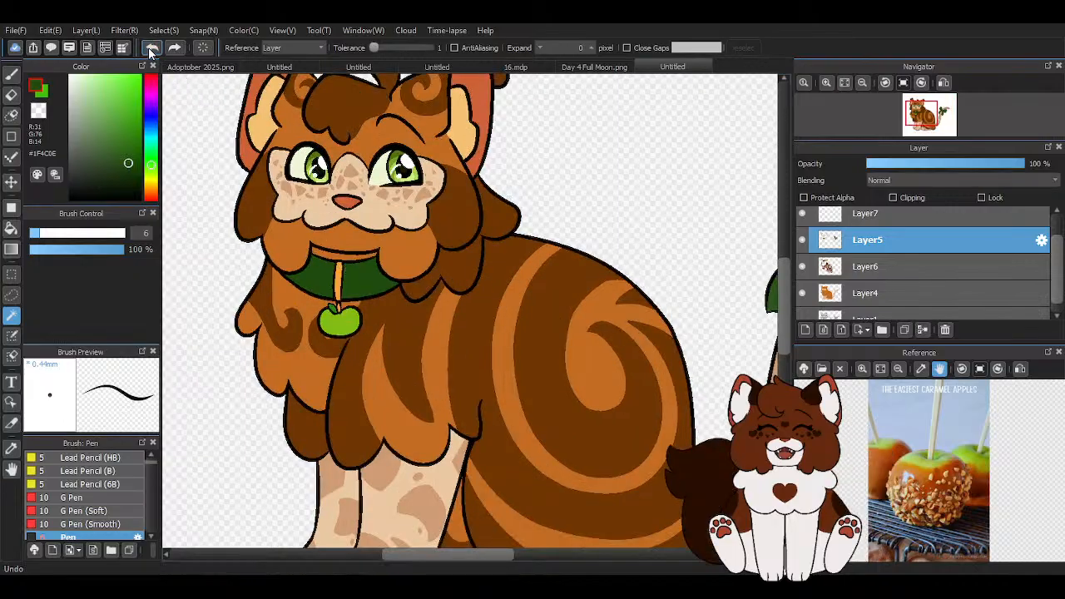
{"action": "scroll", "coordinate": [405, 206], "scroll_direction": "down", "scroll_amount": 1}
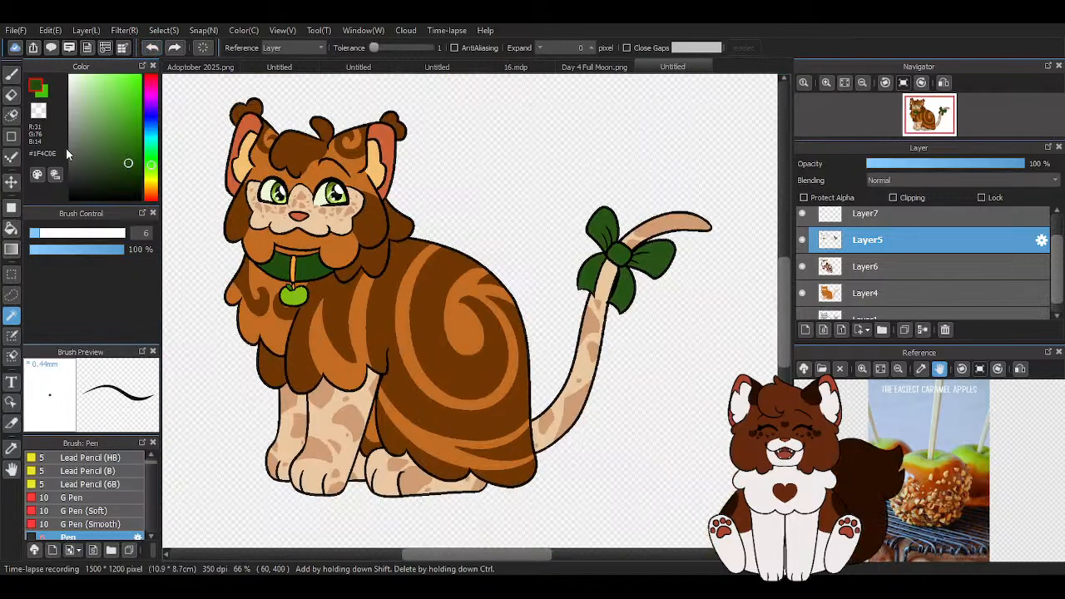
Set the pen size to 3 and examine the orange strap where it meets the apple charm on the collar
{"action": "key", "text": "b"}
{"action": "left_click", "coordinate": [70, 237]}
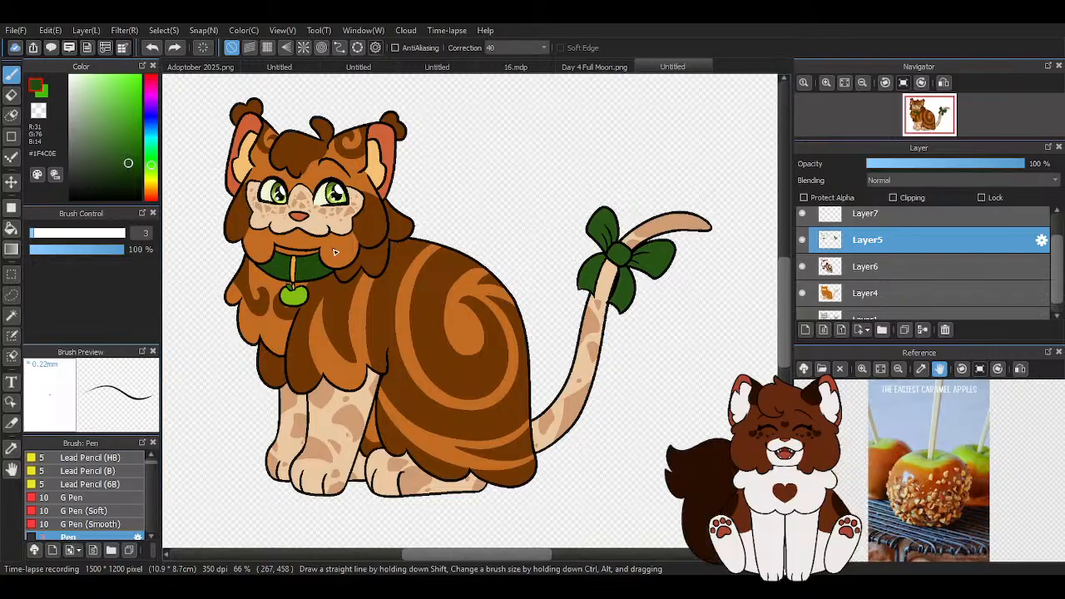
{"action": "scroll", "coordinate": [278, 273], "scroll_direction": "up", "scroll_amount": 1}
{"action": "scroll", "coordinate": [277, 273], "scroll_direction": "up", "scroll_amount": 6}
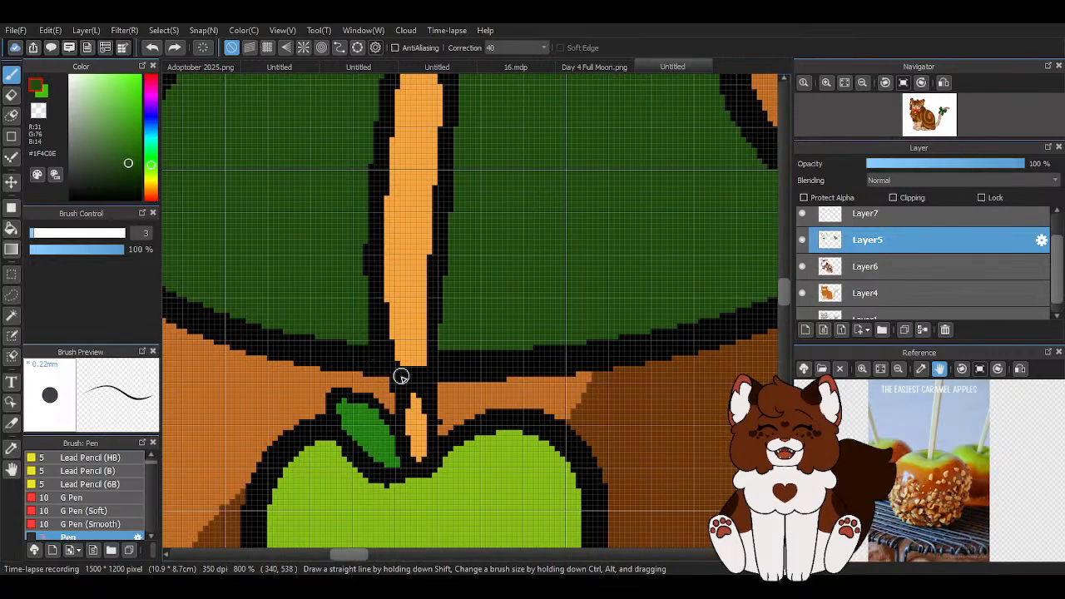
{"action": "scroll", "coordinate": [304, 322], "scroll_direction": "down", "scroll_amount": 5}
{"action": "scroll", "coordinate": [337, 290], "scroll_direction": "down", "scroll_amount": 4}
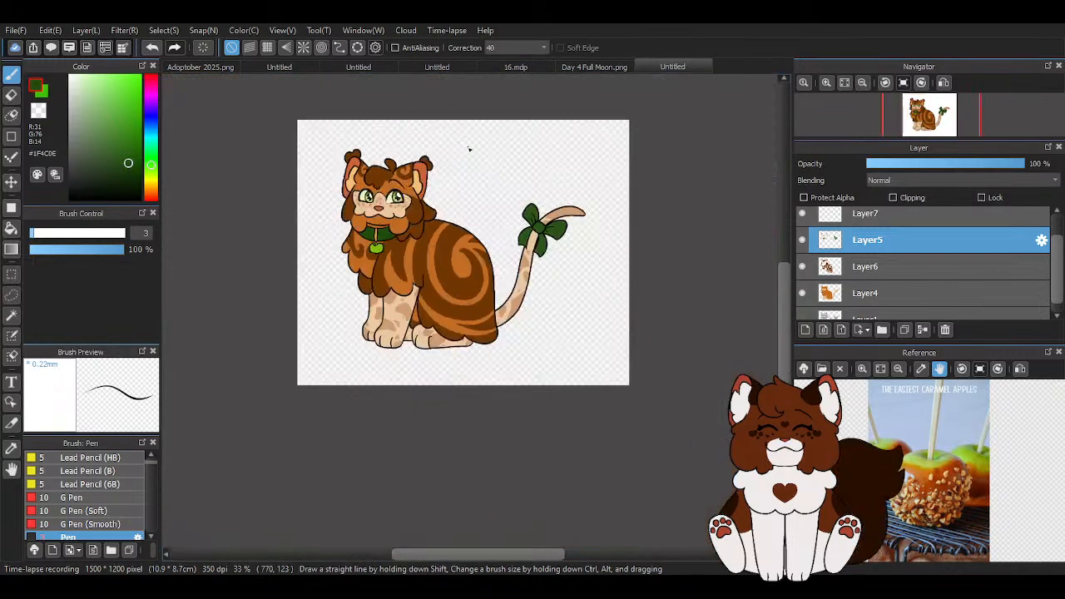
Make Layer4 the active layer and examine the cat's face, collar and body colours up close and as a whole
{"action": "scroll", "coordinate": [469, 148], "scroll_direction": "up", "scroll_amount": 1}
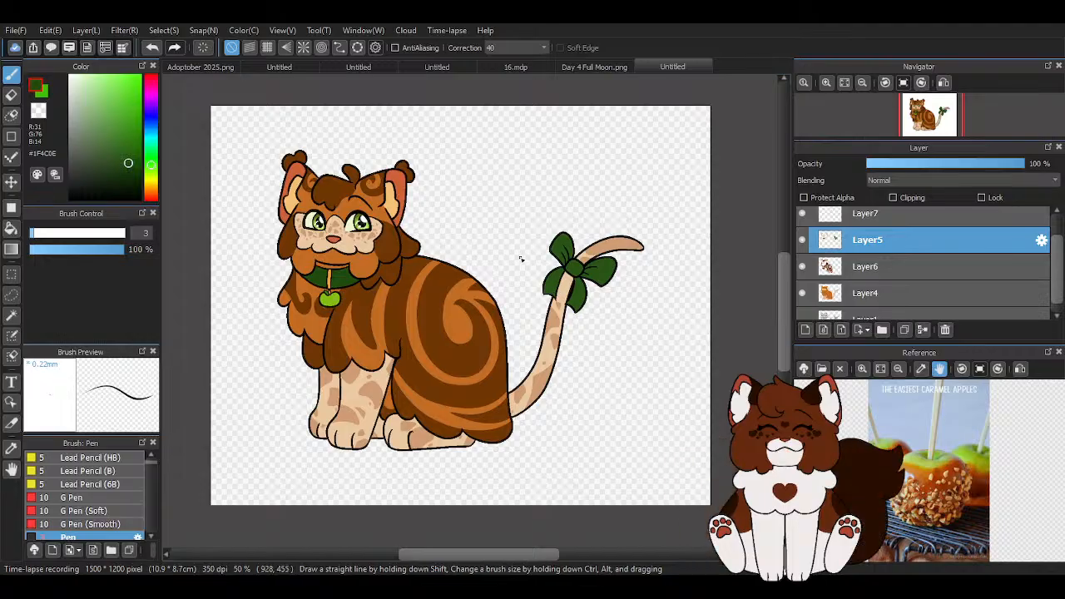
{"action": "left_click", "coordinate": [899, 293]}
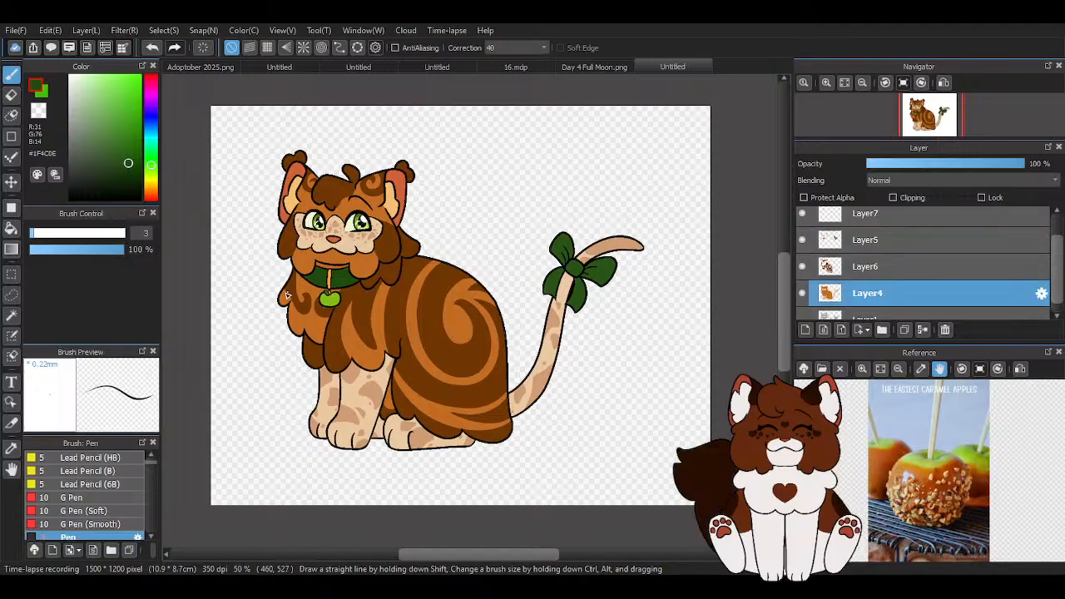
{"action": "left_click", "coordinate": [15, 318]}
{"action": "scroll", "coordinate": [333, 224], "scroll_direction": "up", "scroll_amount": 4}
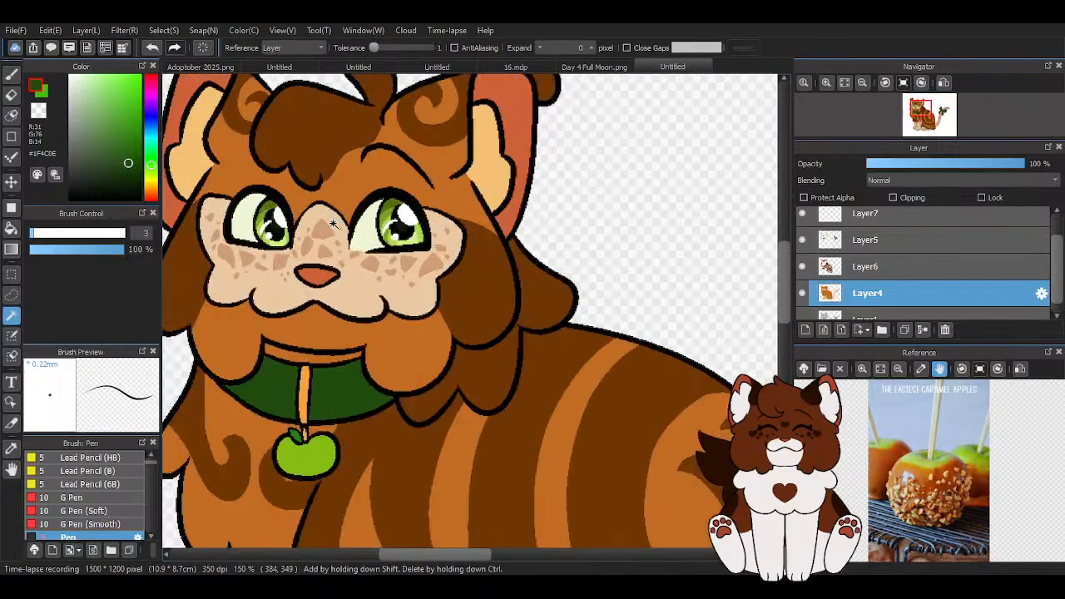
{"action": "scroll", "coordinate": [317, 162], "scroll_direction": "down", "scroll_amount": 4}
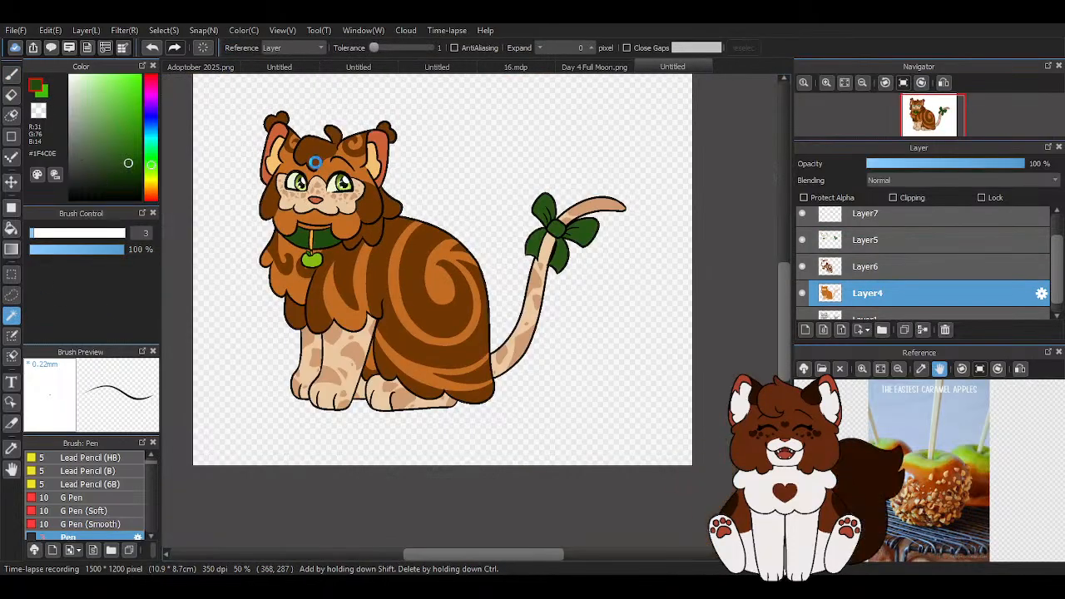
{"action": "scroll", "coordinate": [316, 162], "scroll_direction": "up", "scroll_amount": 4}
{"action": "scroll", "coordinate": [316, 162], "scroll_direction": "down", "scroll_amount": 4}
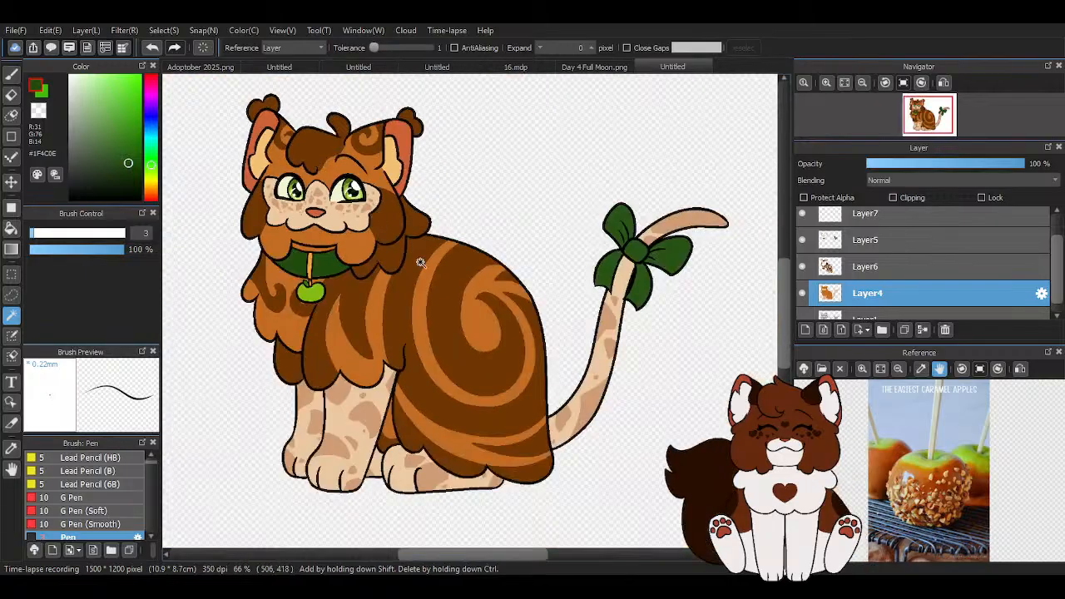
Try painting over the freckled face on Layer4 with the pale tan #EAC8A2 using the size 25 pen, then undo the stroke
{"action": "key", "text": "b"}
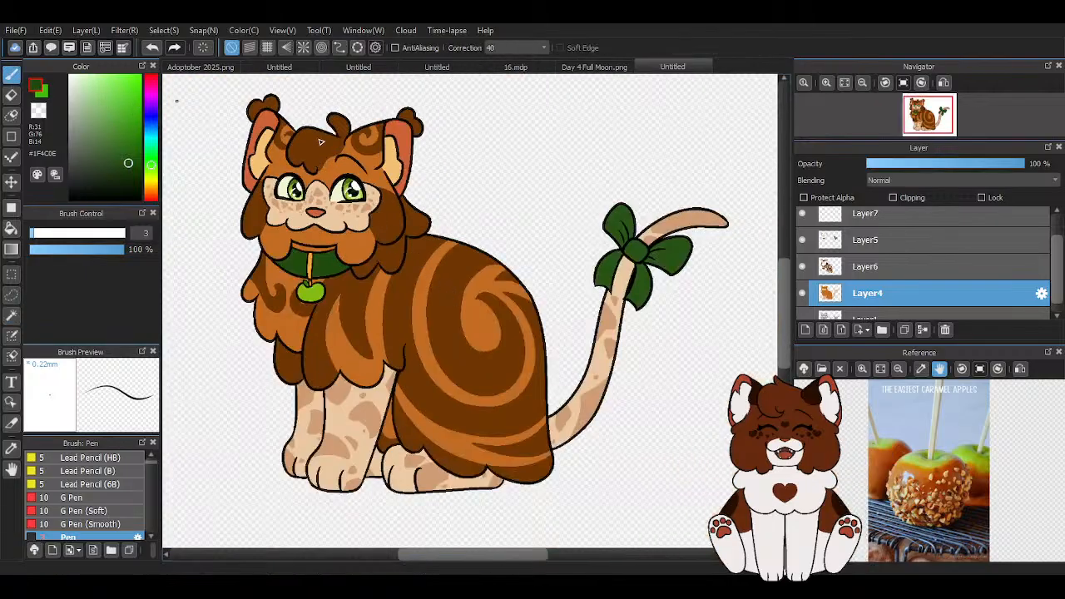
{"action": "scroll", "coordinate": [316, 184], "scroll_direction": "up", "scroll_amount": 4}
{"action": "right_click", "coordinate": [399, 336]}
{"action": "left_click", "coordinate": [77, 234]}
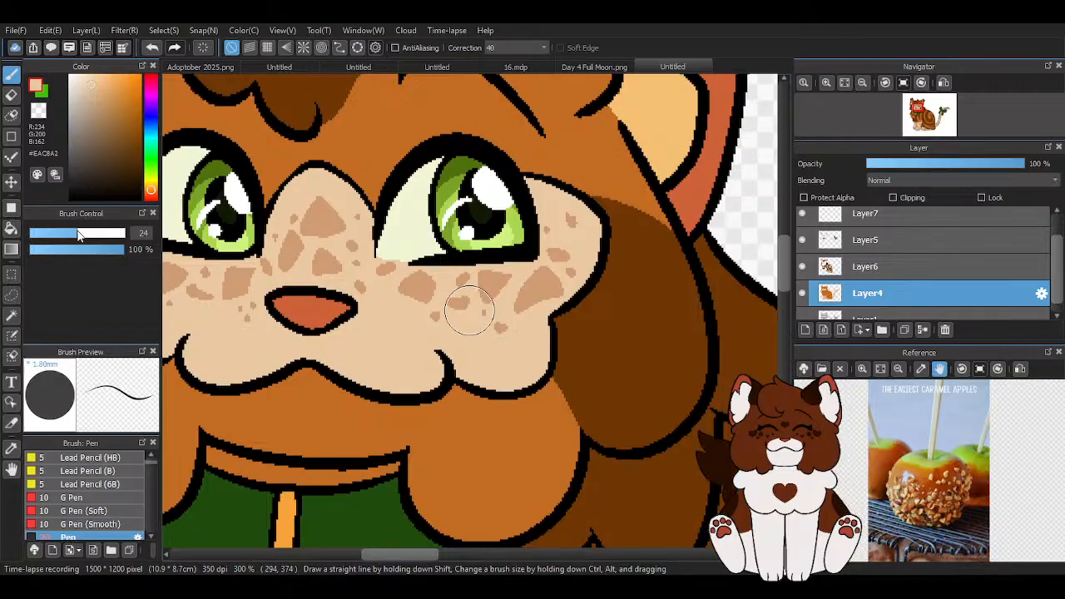
{"action": "mouse_move", "coordinate": [416, 295]}
{"action": "left_mouse_down"}
{"action": "mouse_move", "coordinate": [390, 298]}
{"action": "mouse_move", "coordinate": [408, 292]}
{"action": "mouse_move", "coordinate": [404, 280]}
{"action": "mouse_move", "coordinate": [431, 280]}
{"action": "mouse_move", "coordinate": [500, 317]}
{"action": "mouse_move", "coordinate": [552, 279]}
{"action": "mouse_move", "coordinate": [567, 233]}
{"action": "mouse_move", "coordinate": [540, 268]}
{"action": "mouse_move", "coordinate": [458, 298]}
{"action": "mouse_move", "coordinate": [371, 282]}
{"action": "mouse_move", "coordinate": [333, 241]}
{"action": "mouse_move", "coordinate": [346, 225]}
{"action": "mouse_move", "coordinate": [291, 271]}
{"action": "mouse_move", "coordinate": [274, 262]}
{"action": "mouse_move", "coordinate": [314, 218]}
{"action": "mouse_move", "coordinate": [288, 249]}
{"action": "left_mouse_up"}
{"action": "left_click", "coordinate": [157, 49]}
{"action": "scroll", "coordinate": [433, 140], "scroll_direction": "down", "scroll_amount": 4}
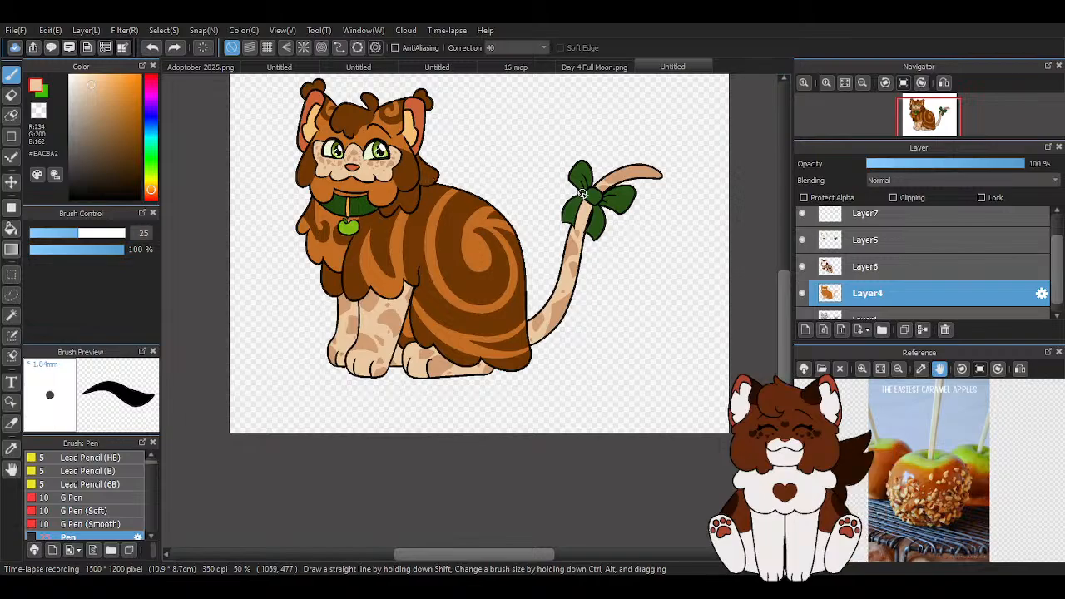
Add a new empty layer directly above Layer4
{"action": "left_click", "coordinate": [805, 330]}
{"action": "scroll", "coordinate": [336, 250], "scroll_direction": "up", "scroll_amount": 1}
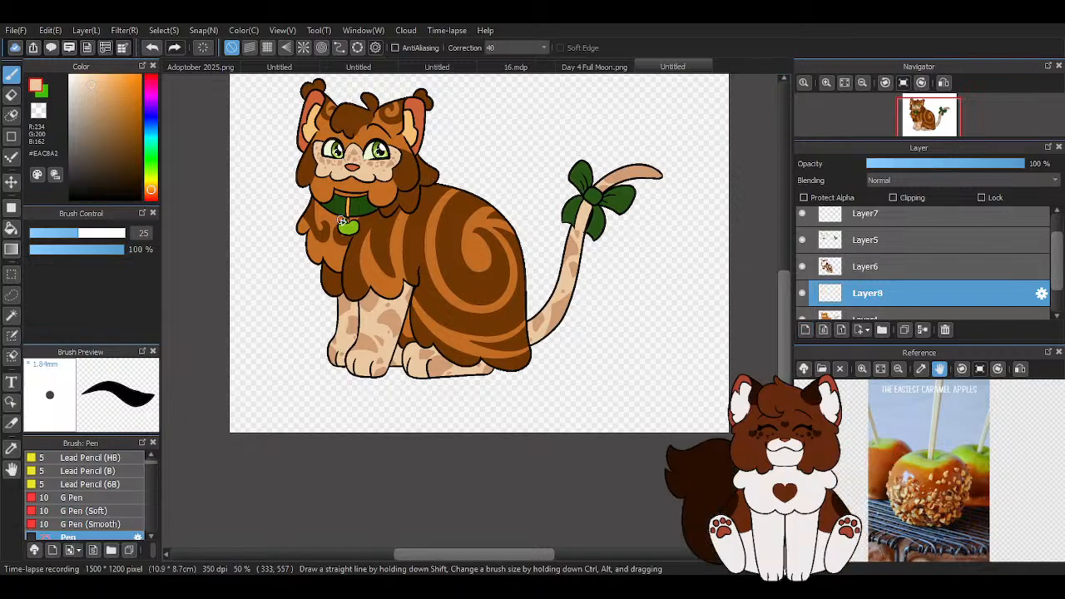
{"action": "scroll", "coordinate": [356, 119], "scroll_direction": "up", "scroll_amount": 1}
{"action": "scroll", "coordinate": [356, 119], "scroll_direction": "down", "scroll_amount": 2}
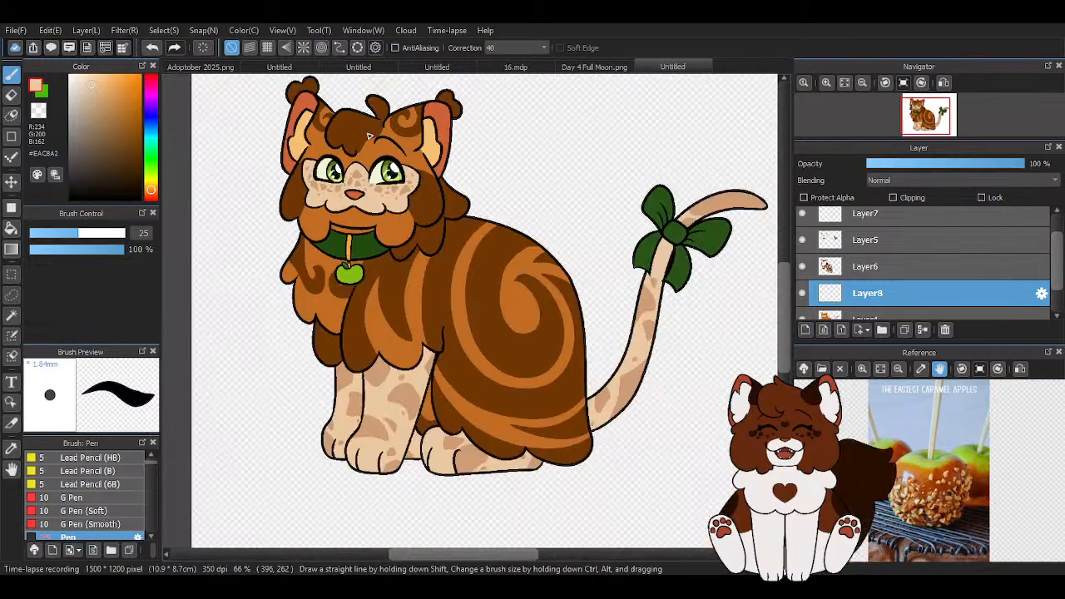
{"action": "scroll", "coordinate": [445, 182], "scroll_direction": "down", "scroll_amount": 2}
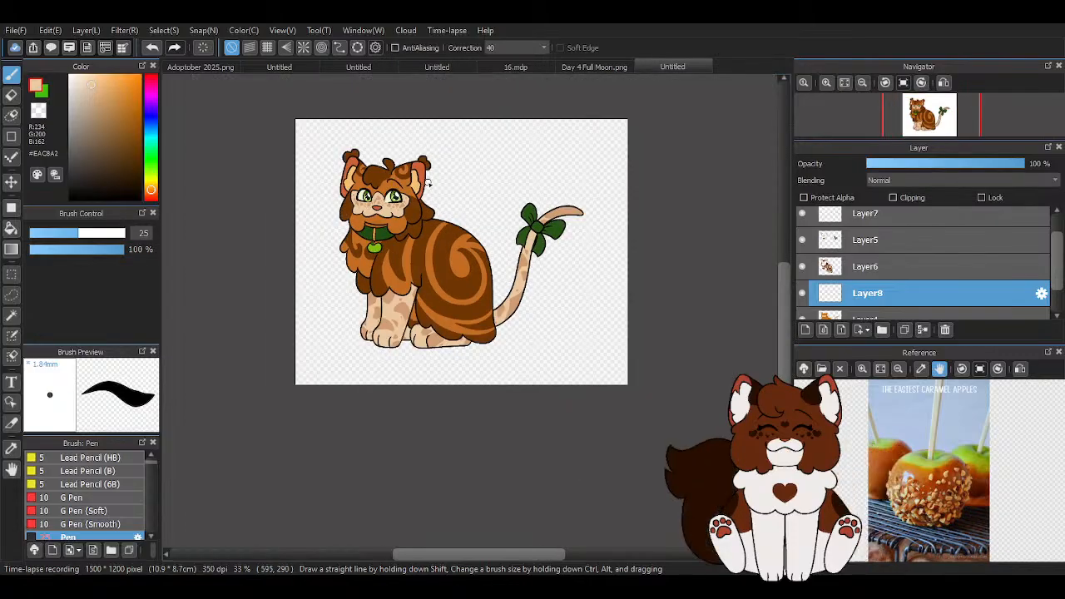
Check the prompt list in Adoptober 2025.png, then return to the caramel-apple cat drawing
{"action": "scroll", "coordinate": [430, 185], "scroll_direction": "up", "scroll_amount": 1}
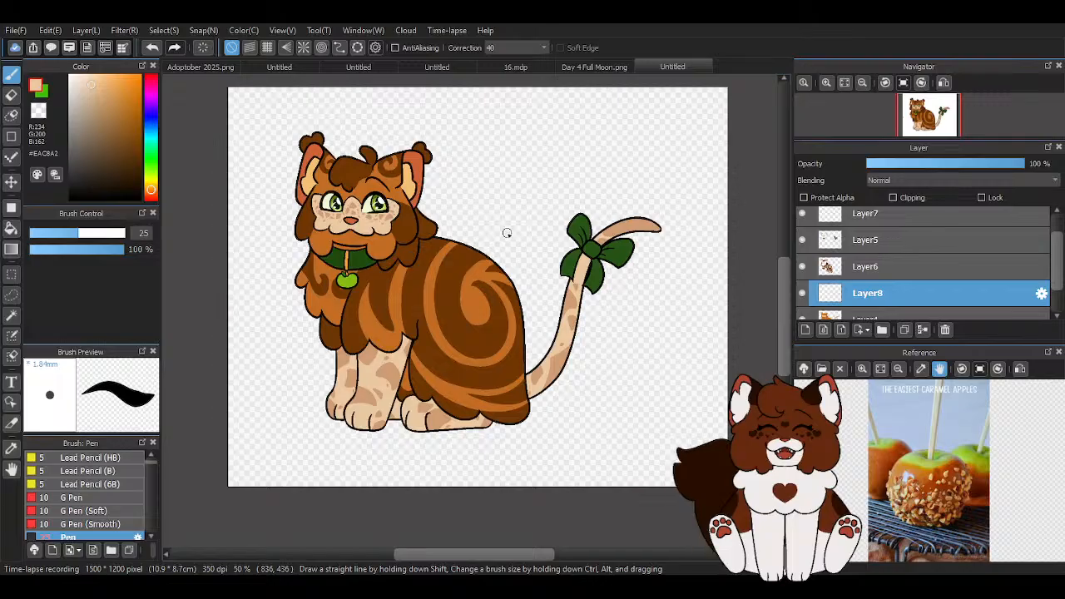
{"action": "left_click", "coordinate": [185, 65]}
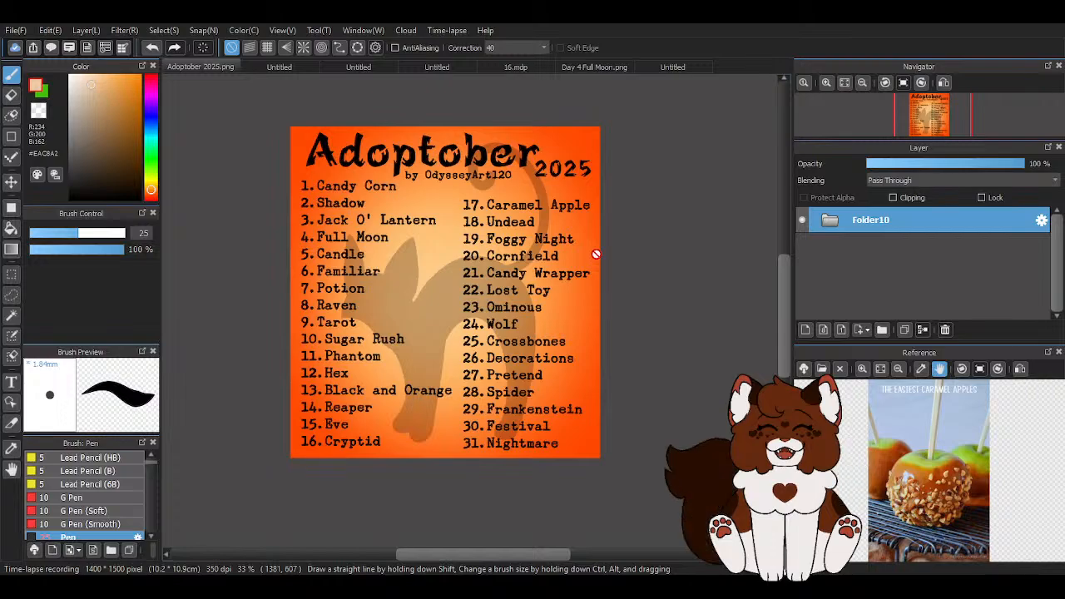
{"action": "left_click", "coordinate": [659, 69]}
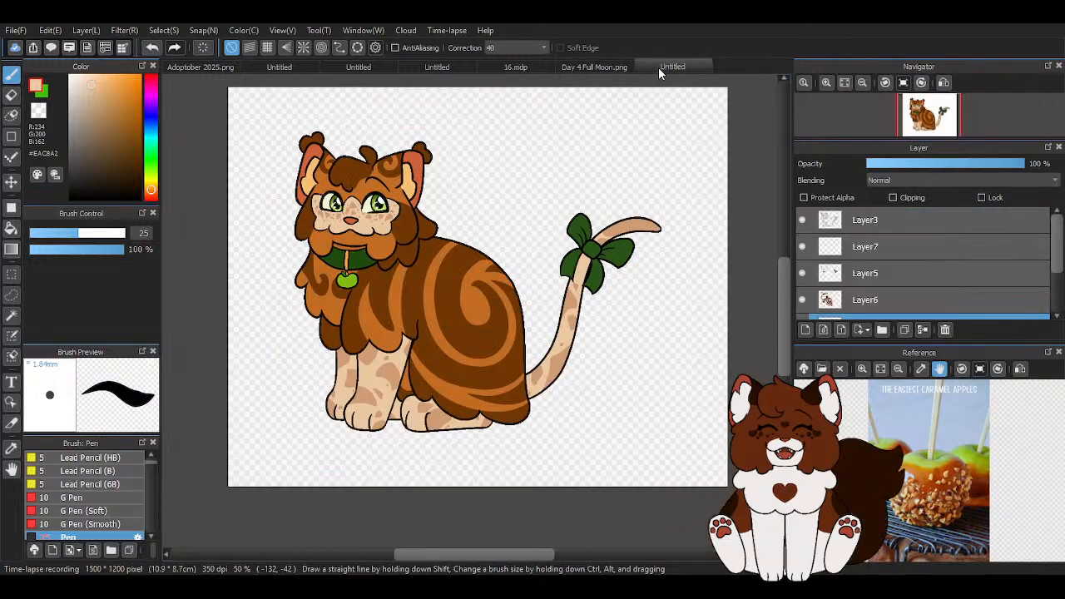